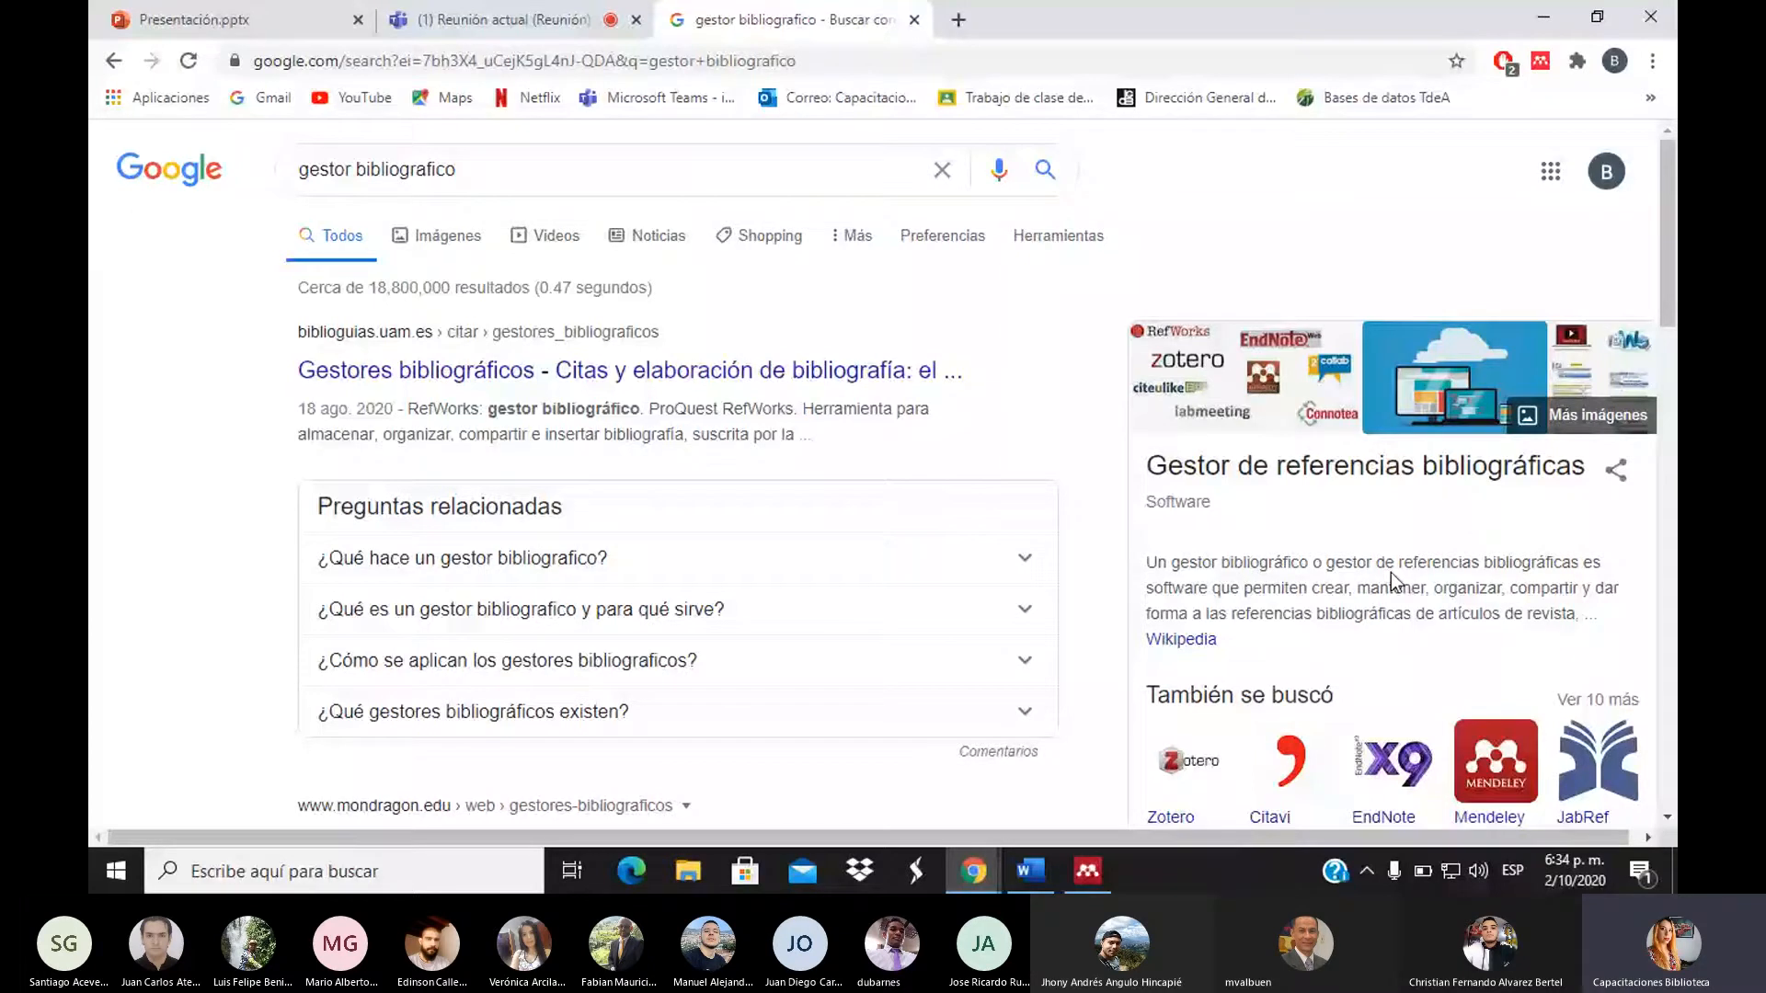
# Open mendeley.com from the Mendeley related search and dismiss the Google Translate offer
pyautogui.scroll(-1, 1391, 572)
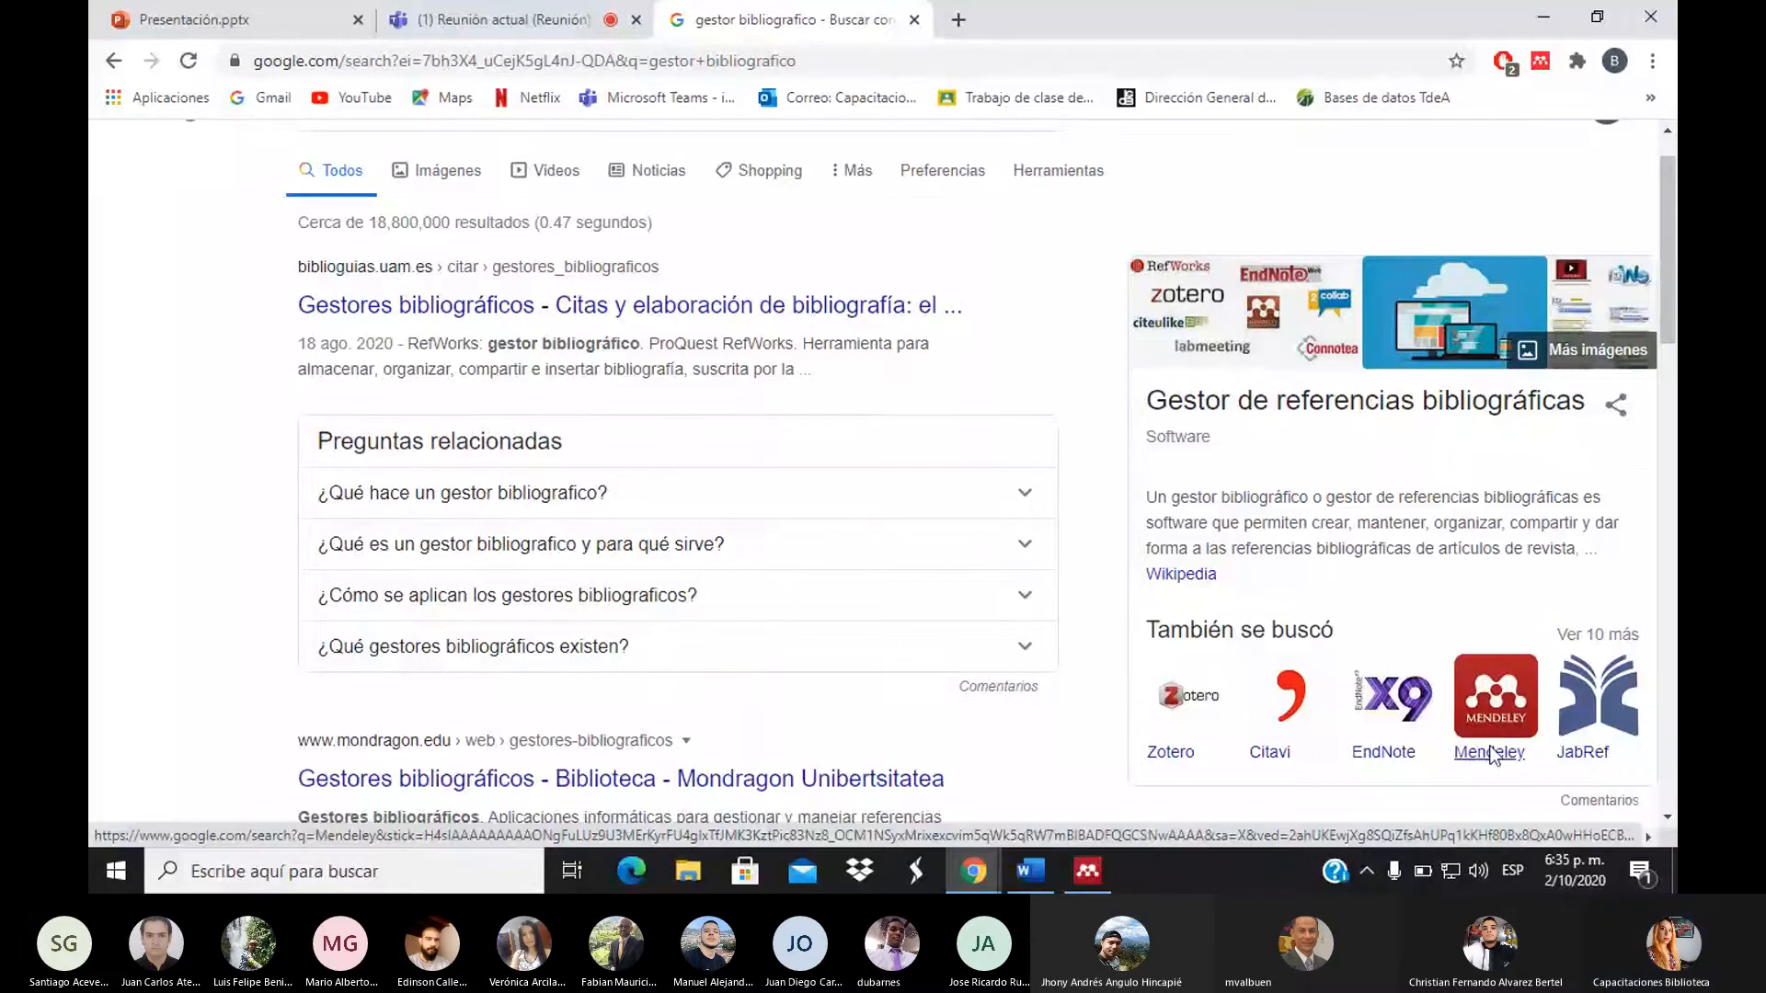
pyautogui.click(1492, 754)
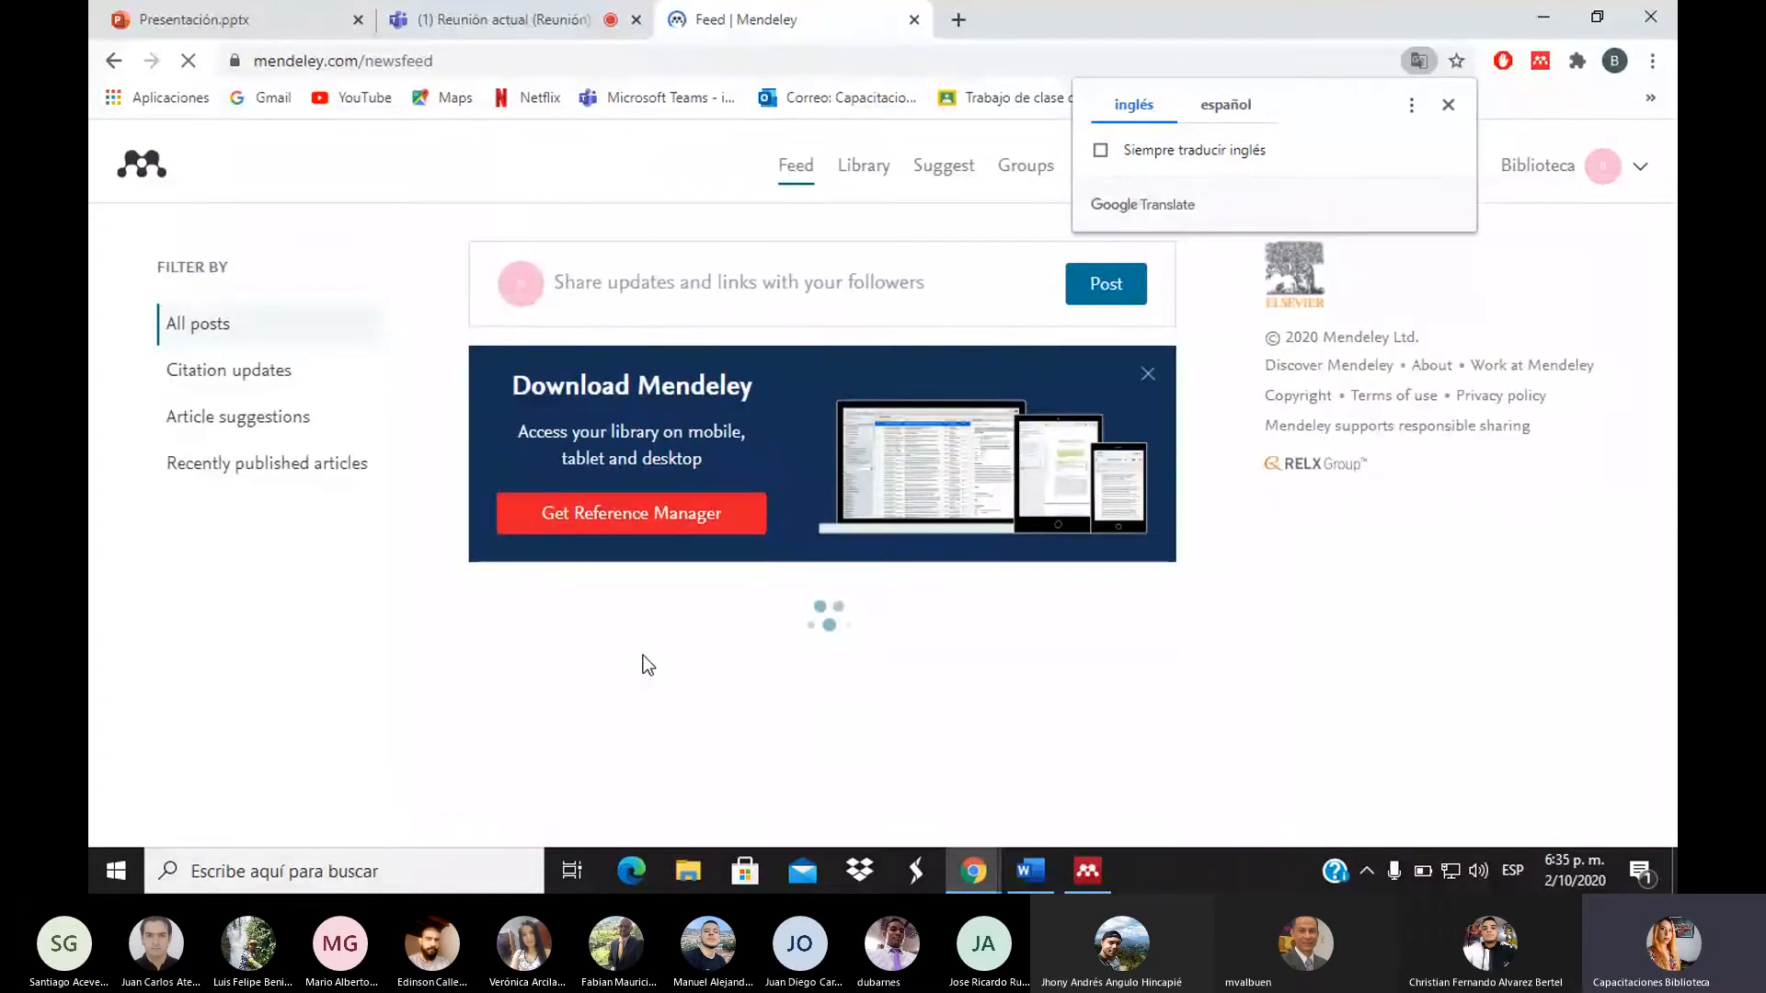
pyautogui.click(1453, 97)
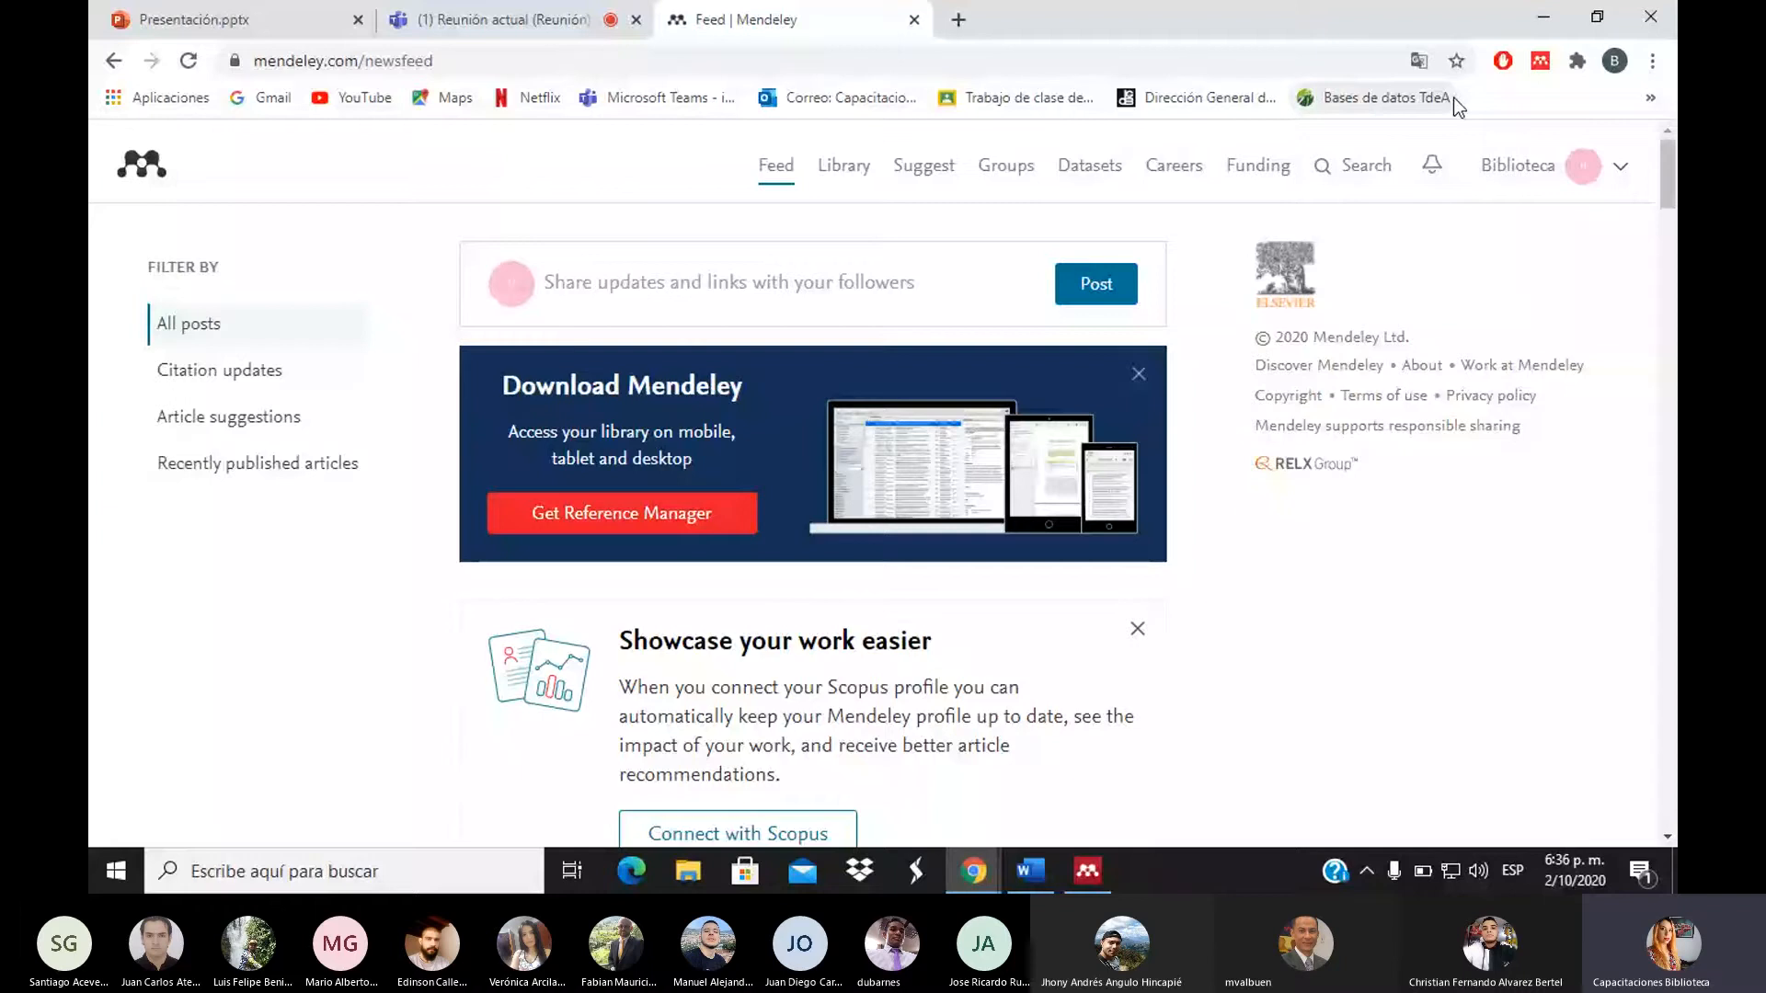
# Log out of the Mendeley account from the profile picture's menu
pyautogui.click(1620, 170)
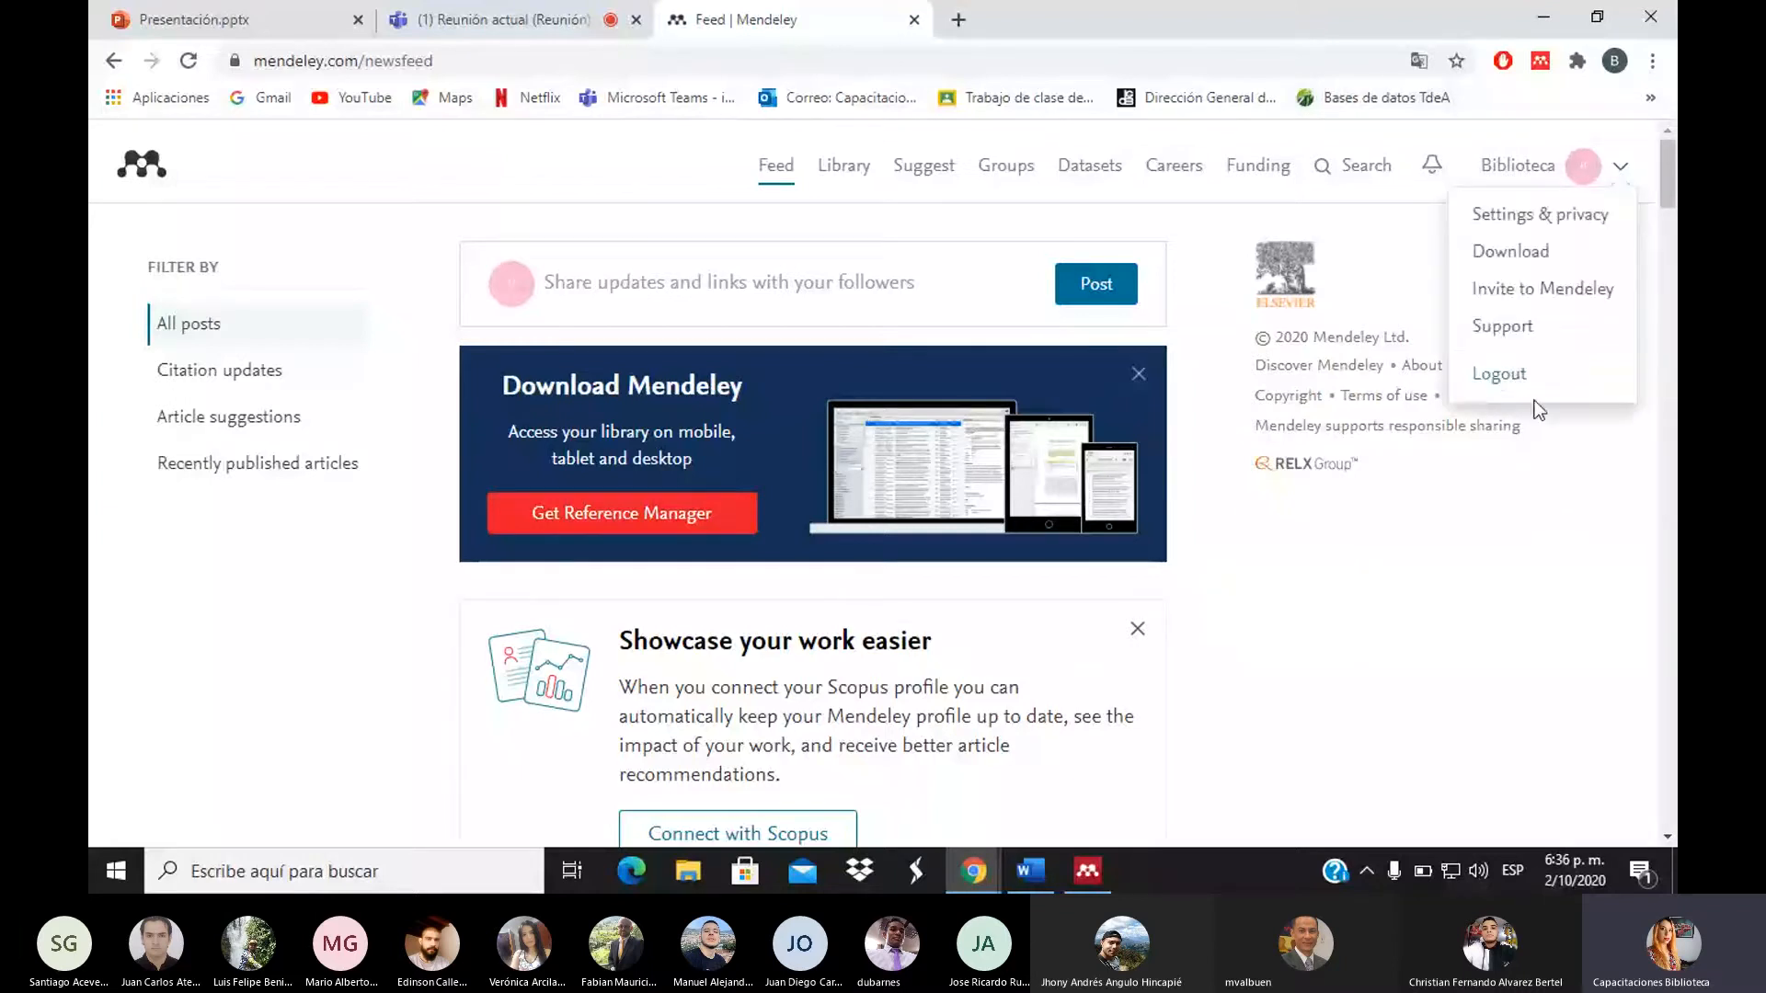
pyautogui.click(1522, 375)
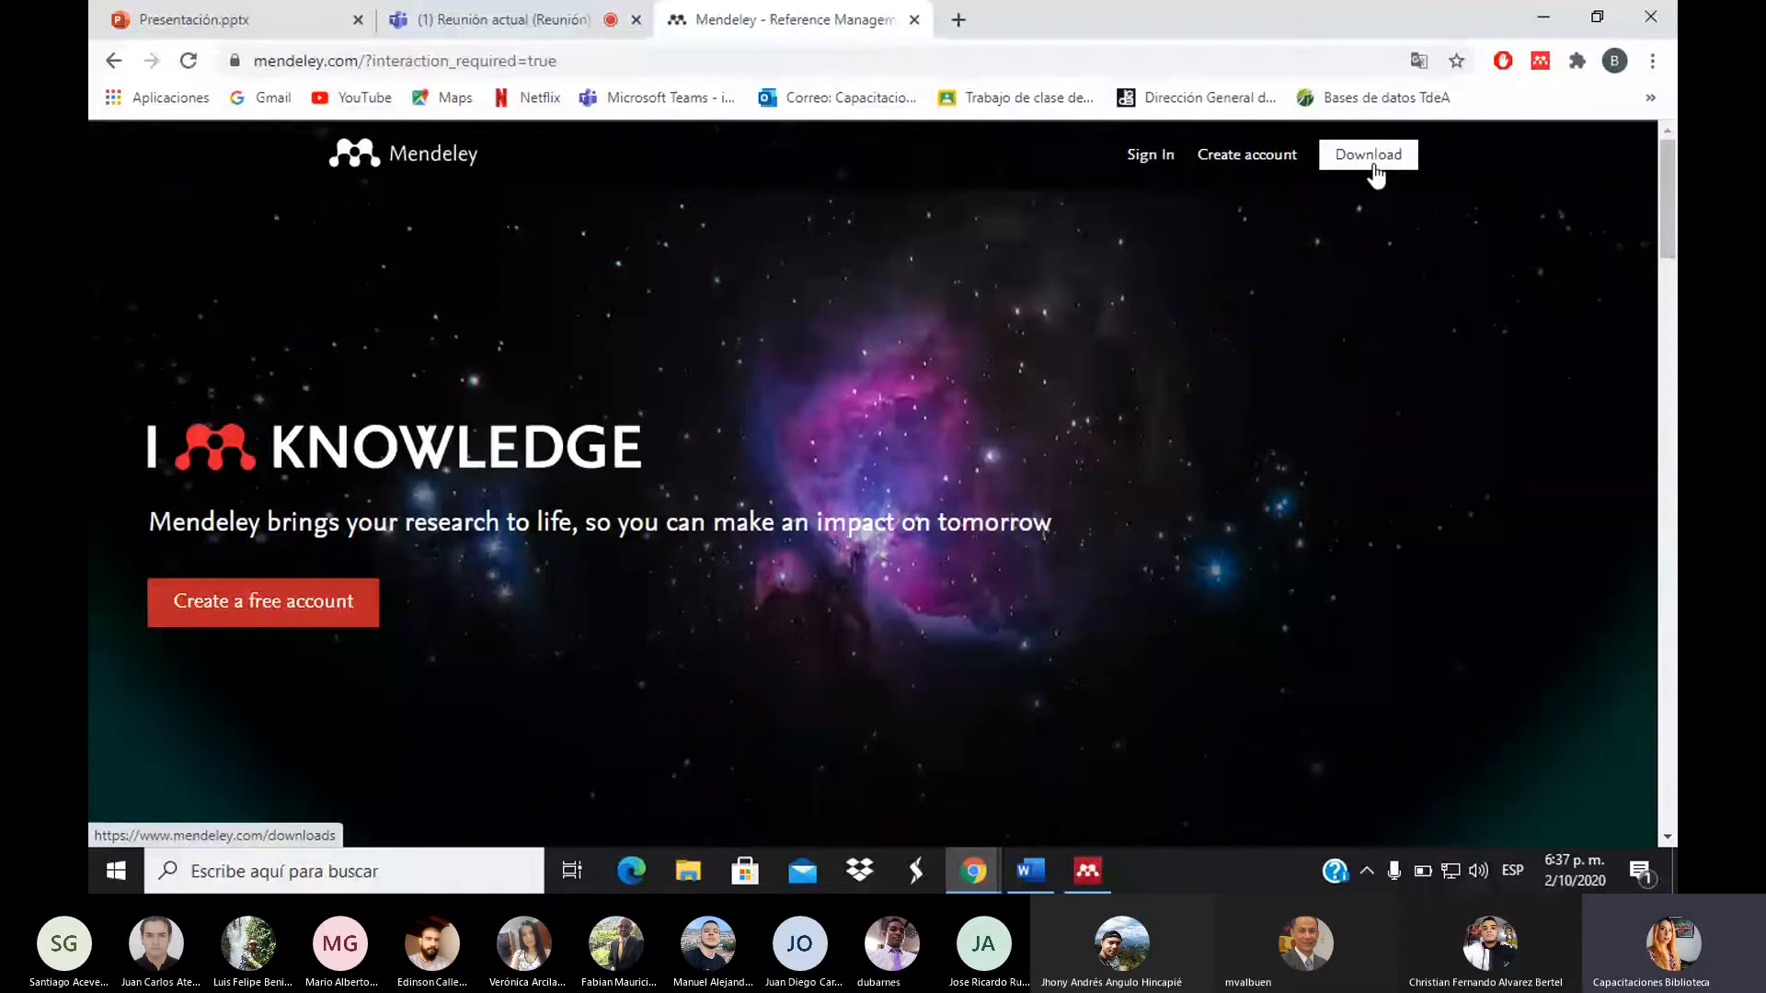
# Go to Create account and check 'Stay signed in' on the Elsevier sign-in form
pyautogui.click(1278, 173)
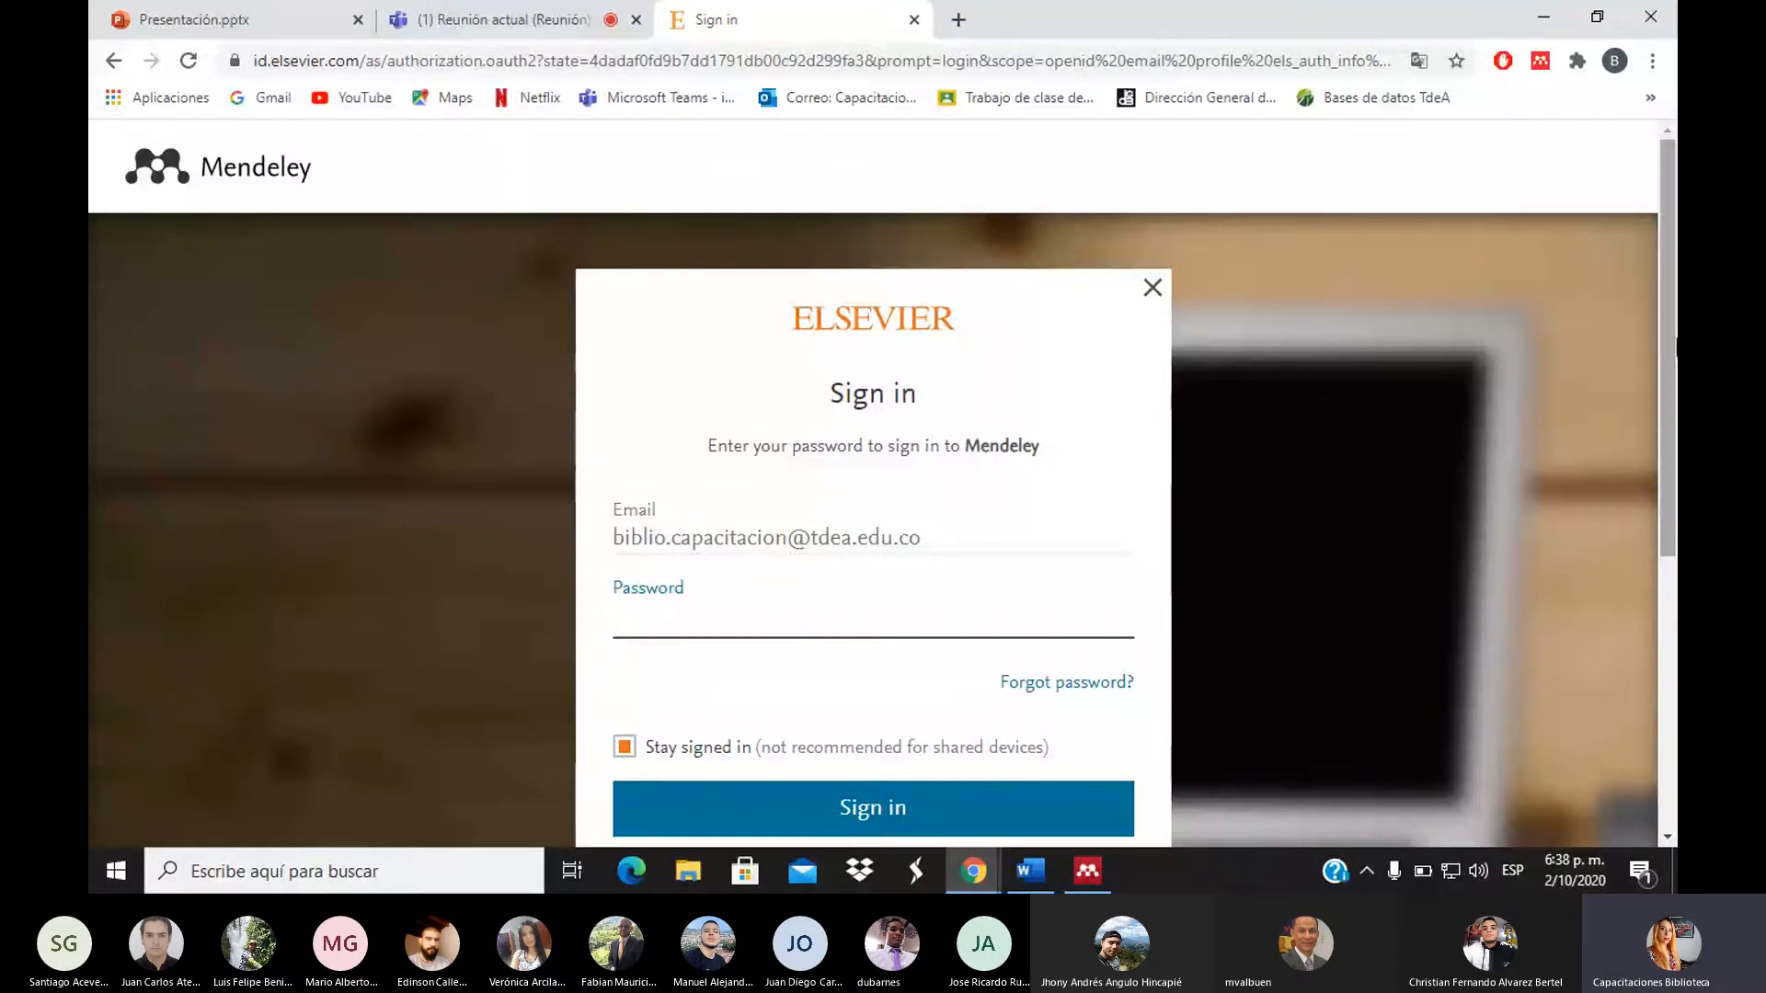
pyautogui.scroll(-2, 1668, 368)
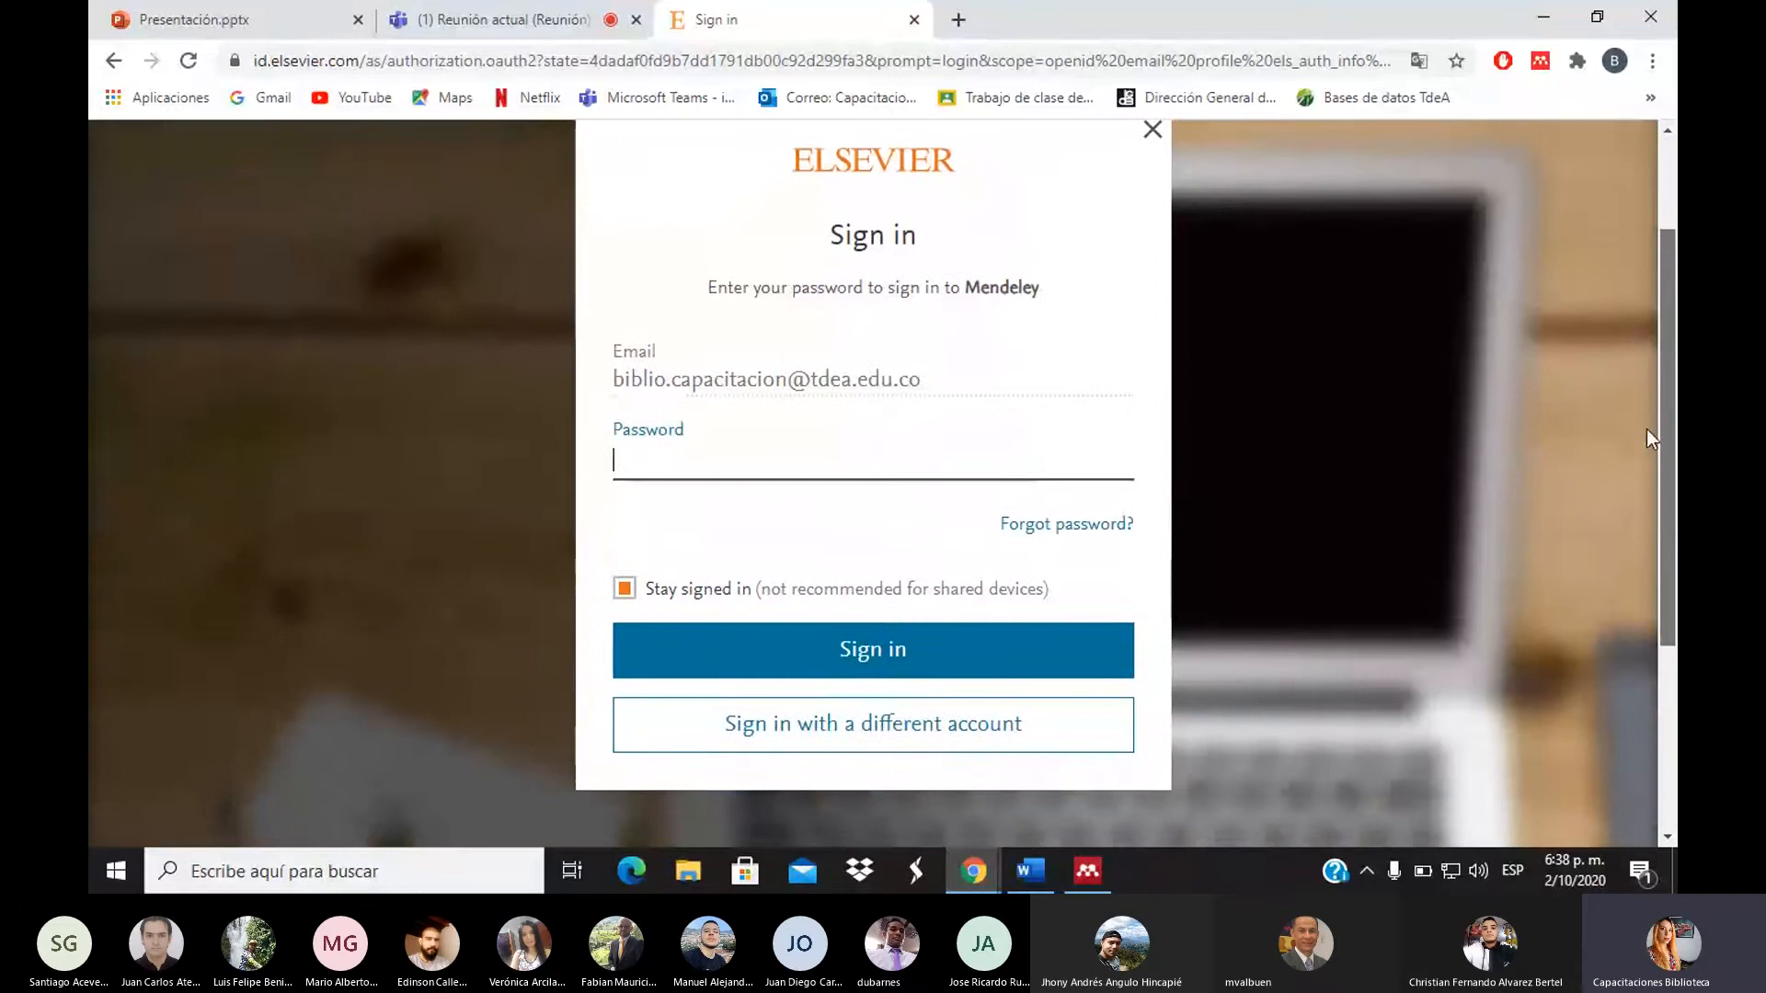
pyautogui.scroll(1, 1646, 429)
pyautogui.scroll(1, 874, 497)
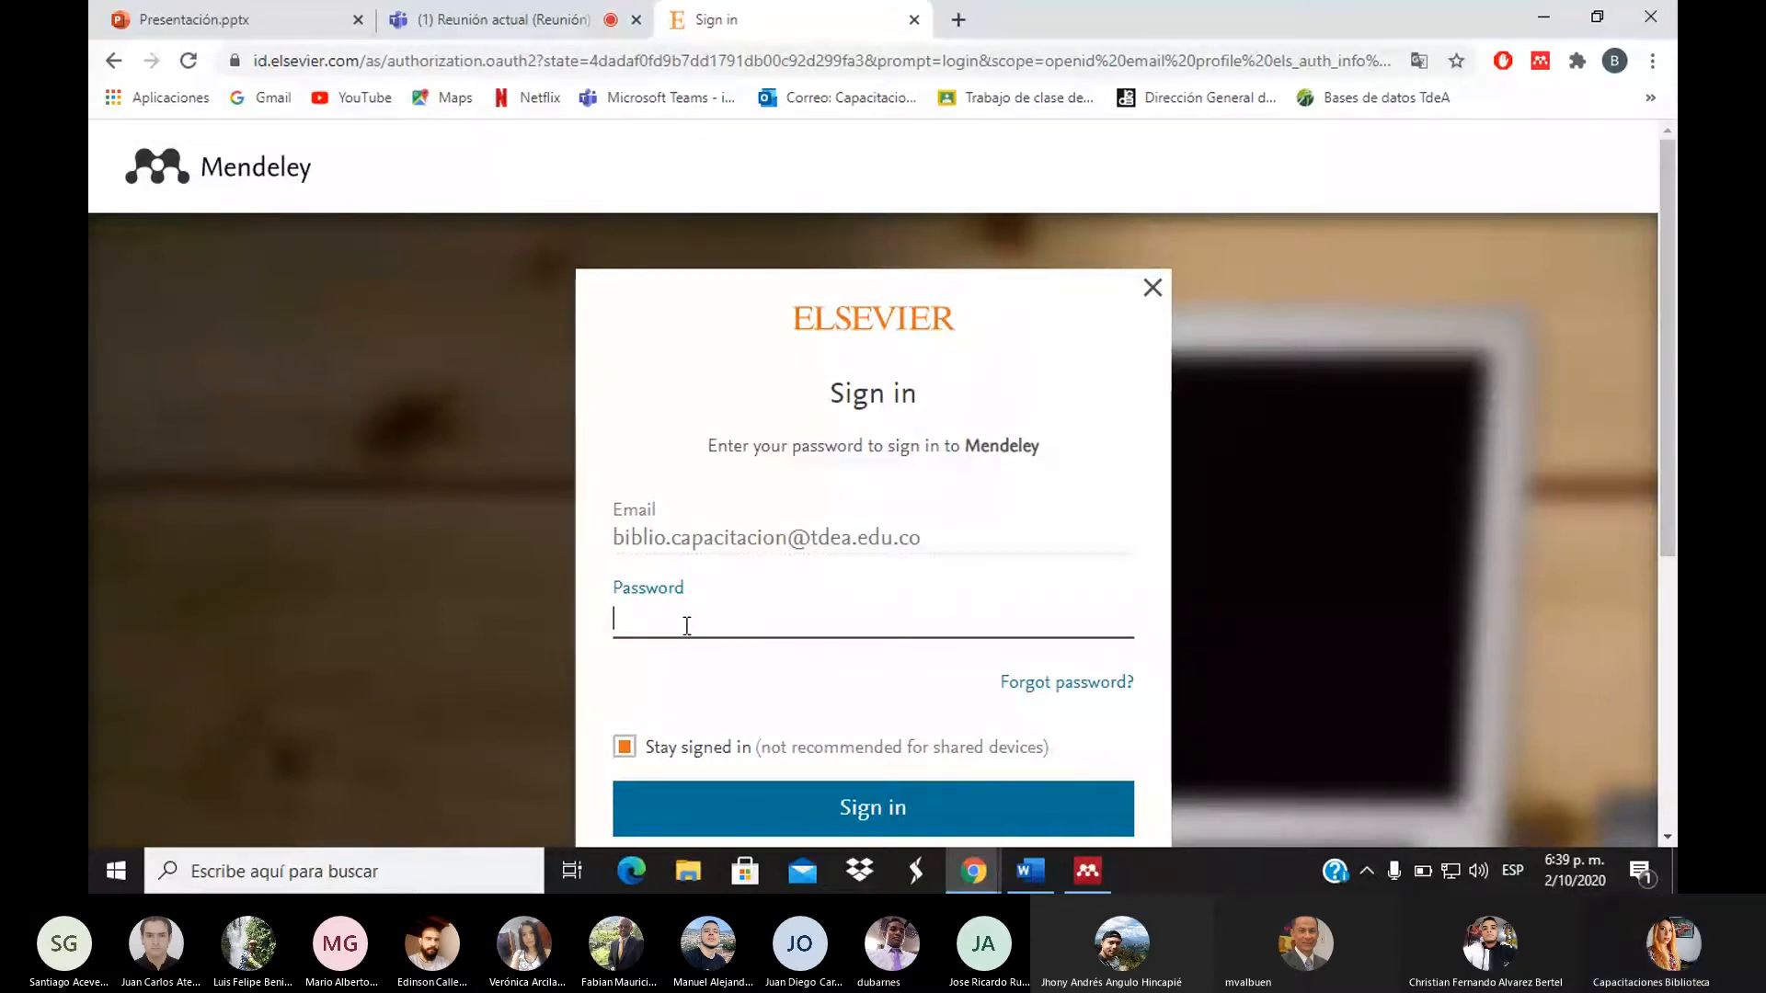
pyautogui.click(624, 747)
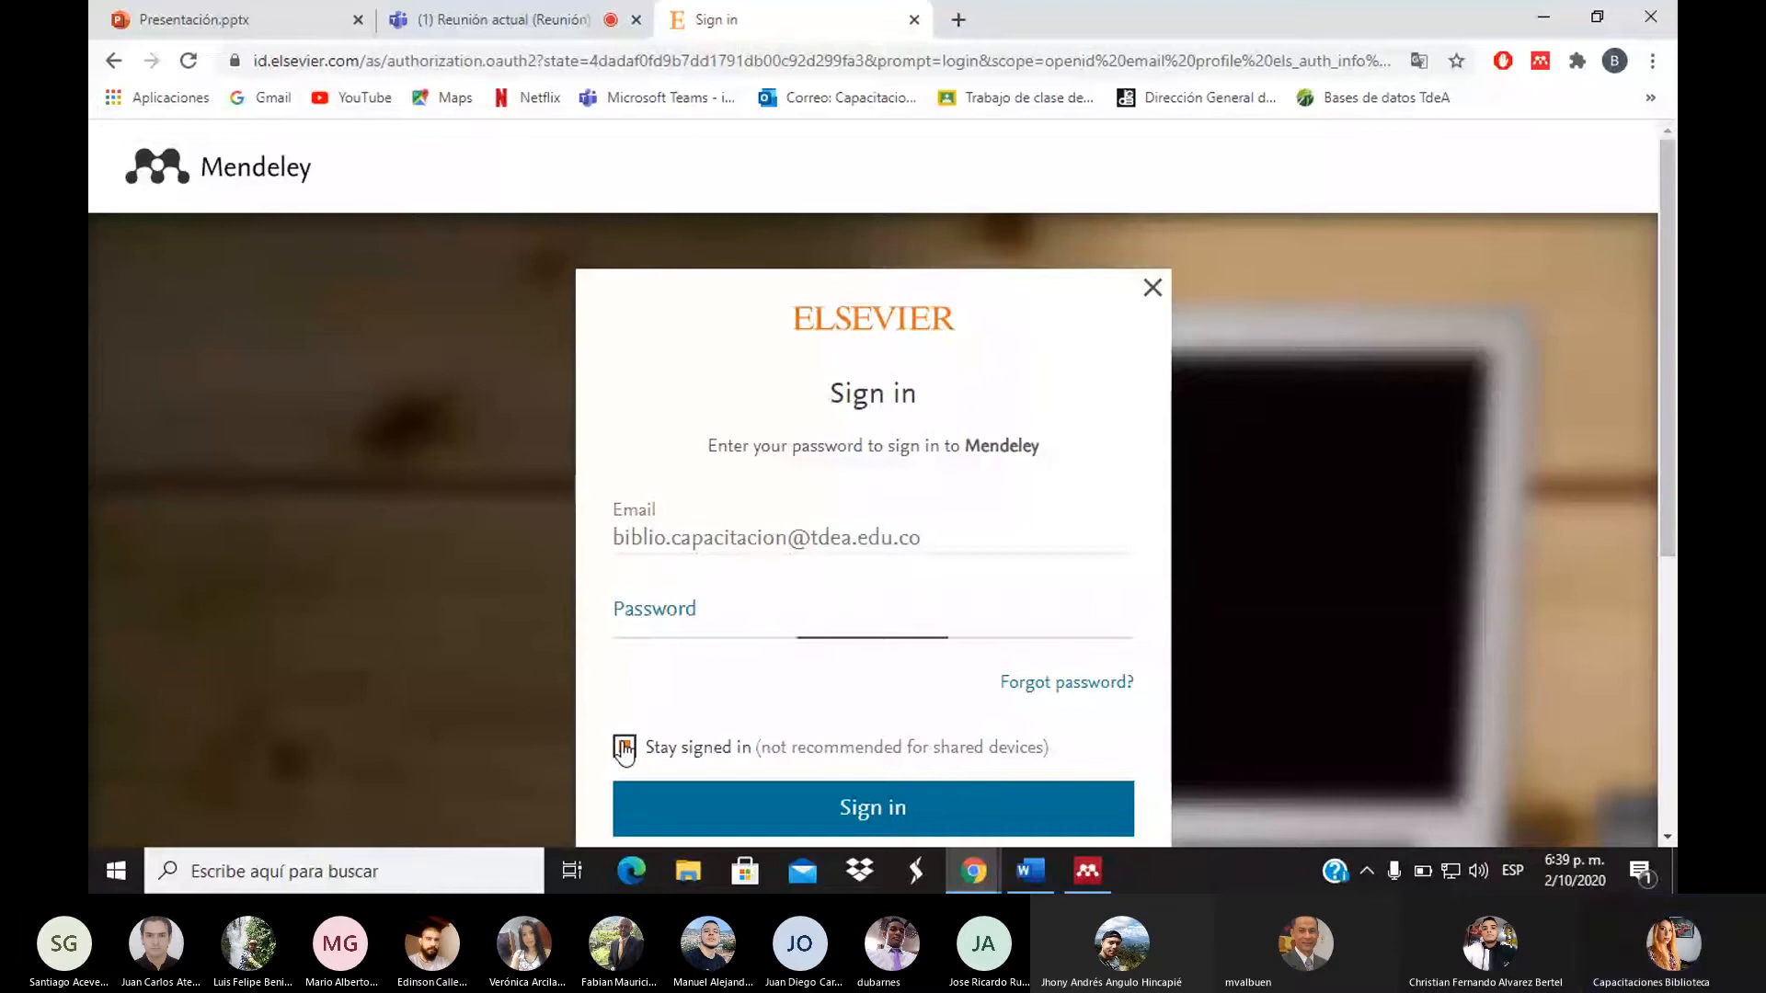
pyautogui.moveTo(708, 771); pyautogui.dragTo(1071, 866)
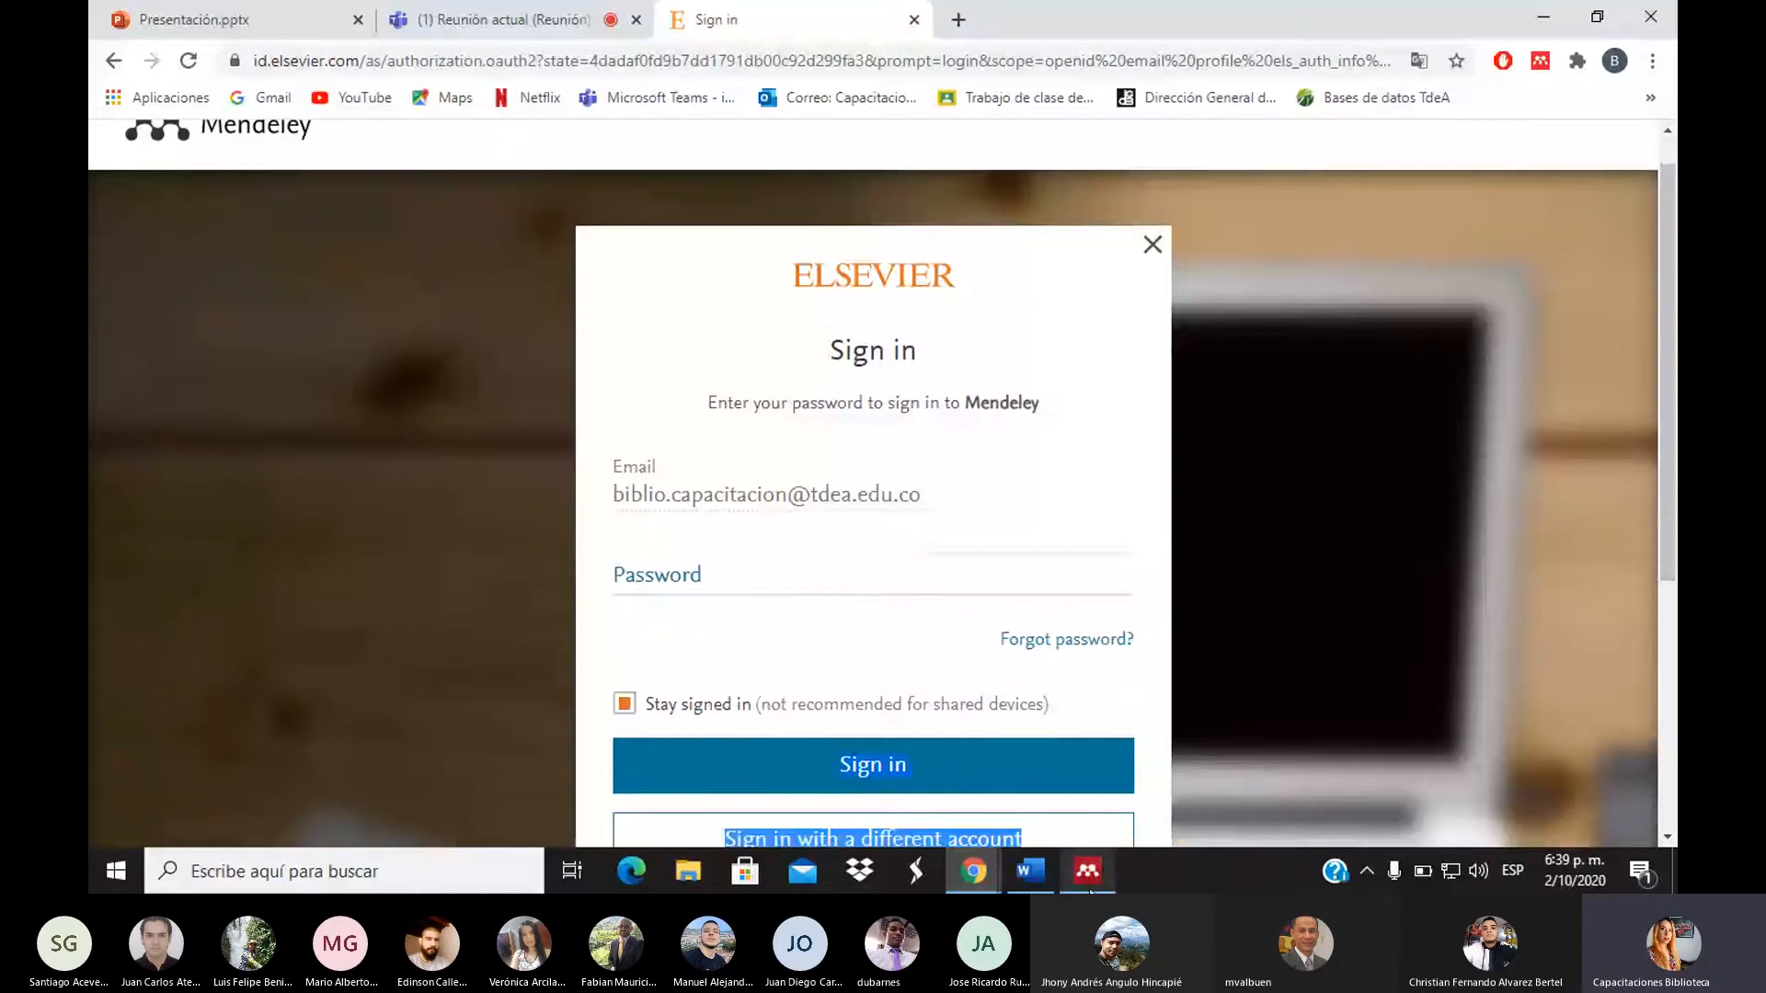
# Switch to Mendeley Desktop and list All Documents under My Library
pyautogui.moveTo(1090, 885)
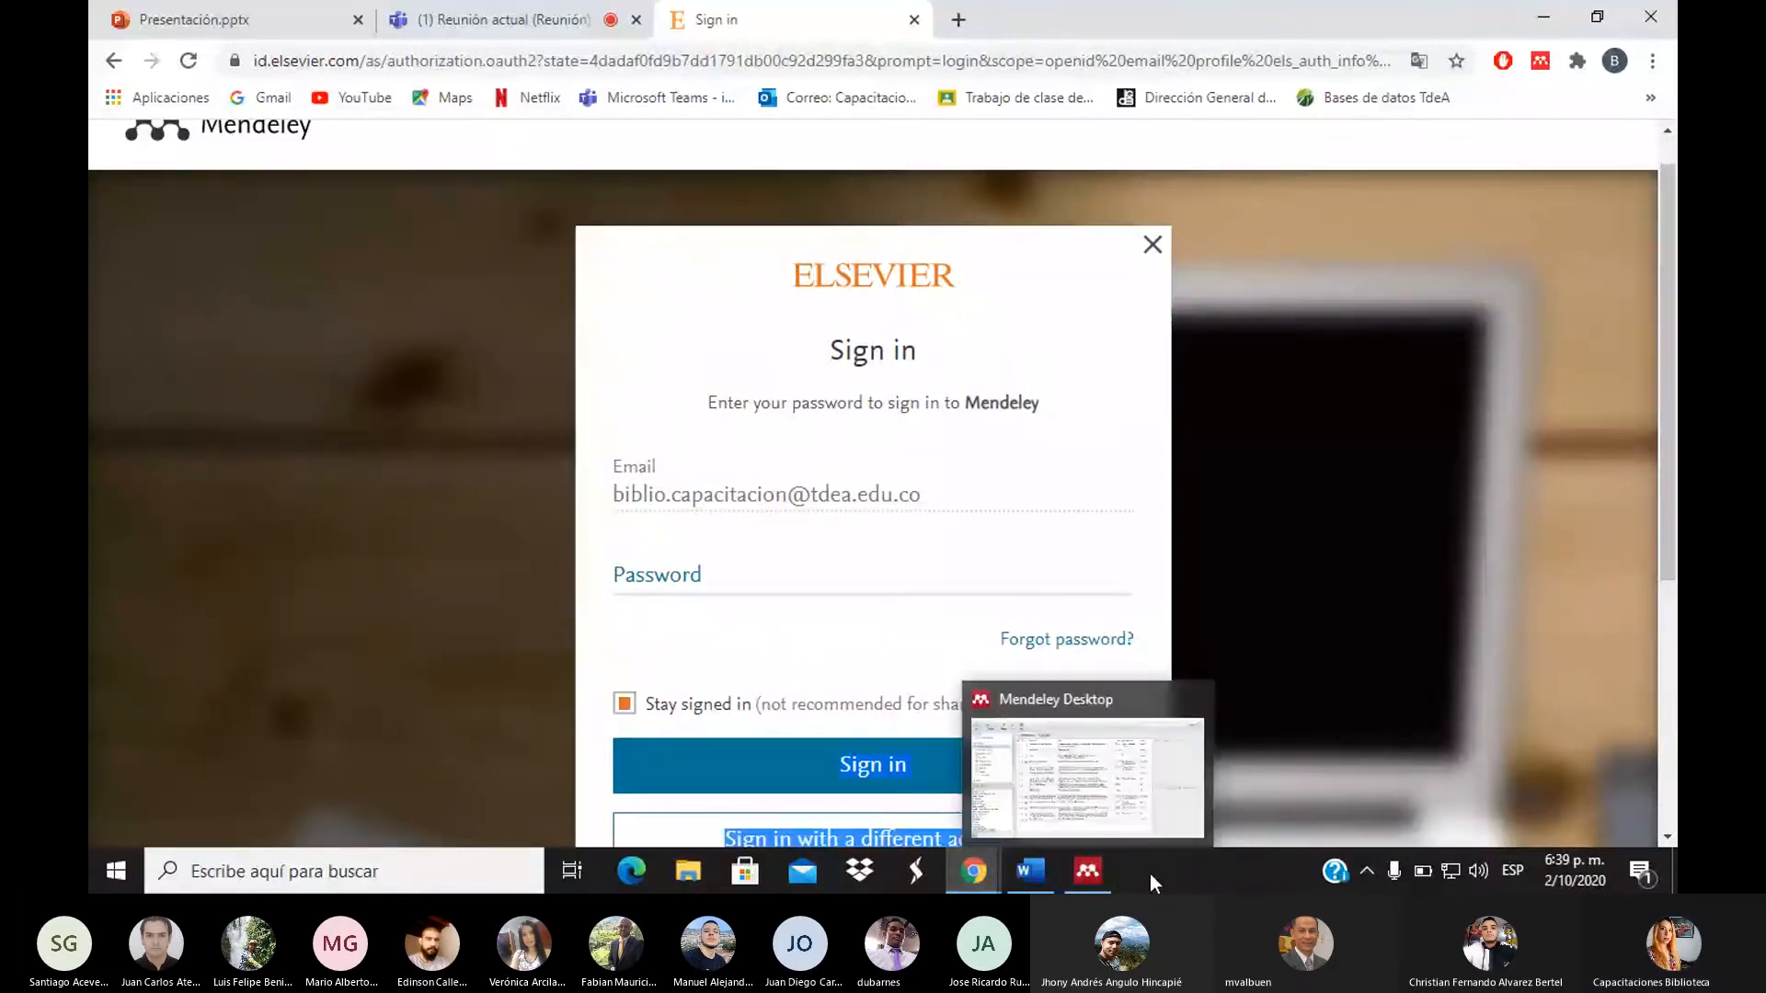
pyautogui.click(1103, 883)
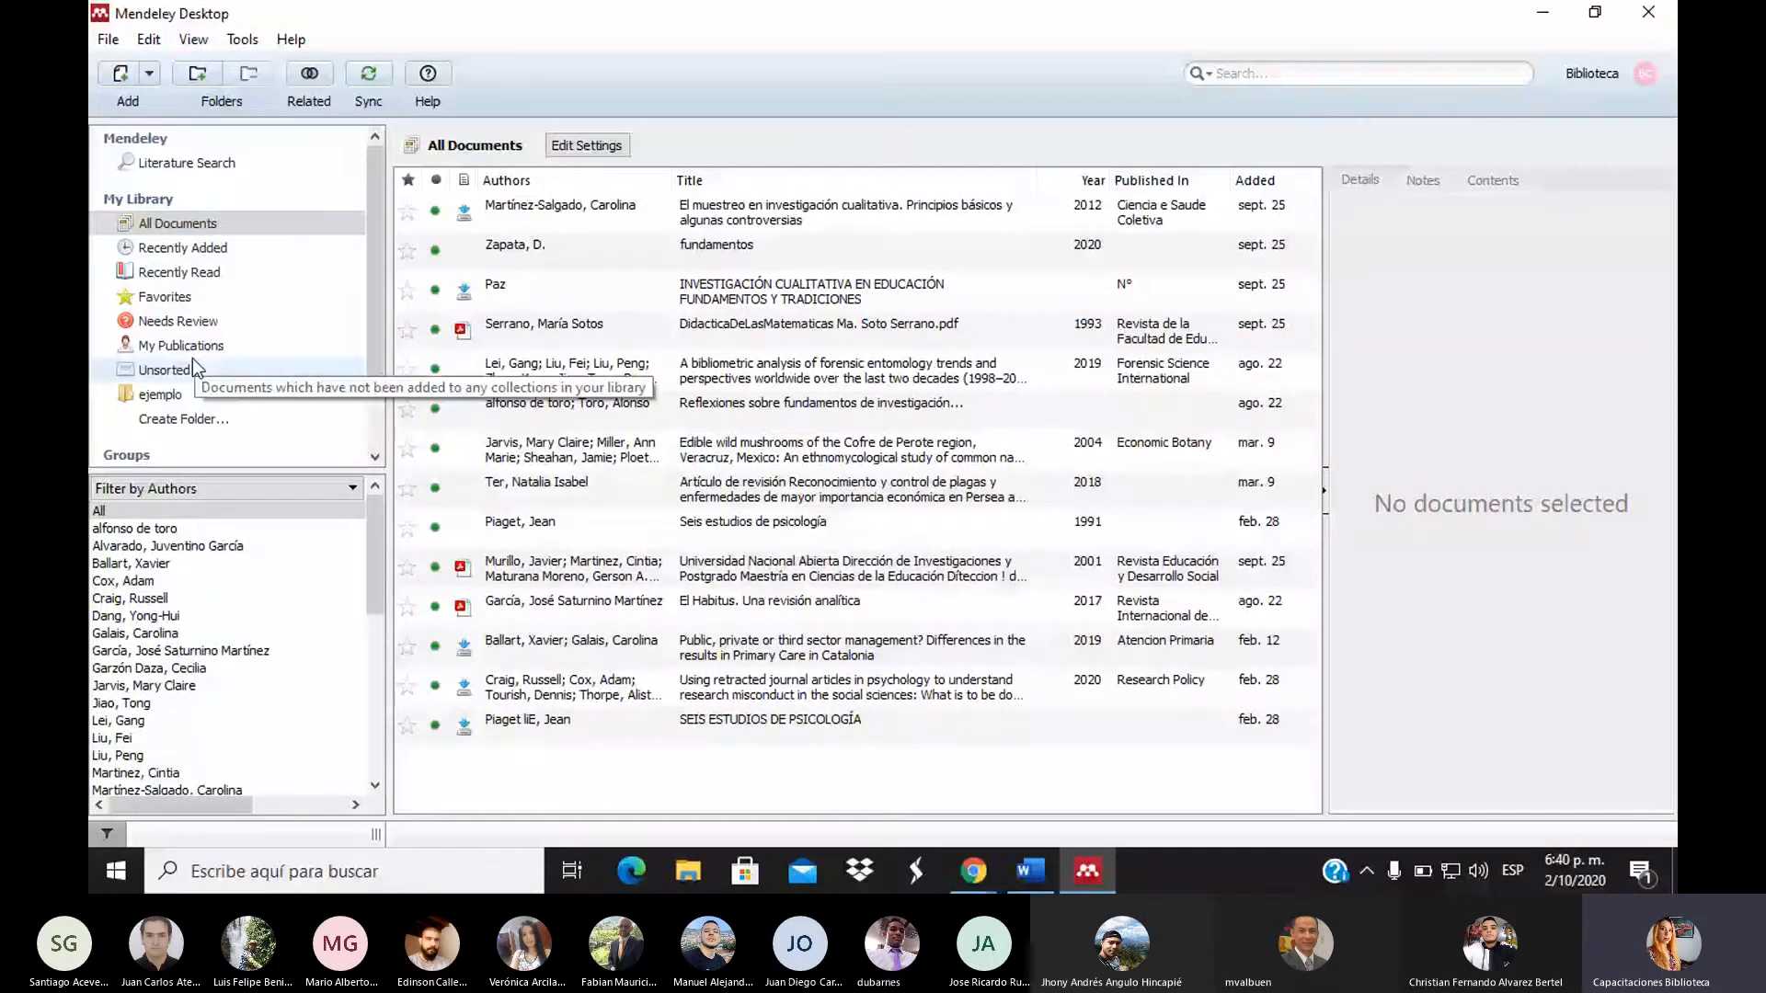
pyautogui.click(158, 250)
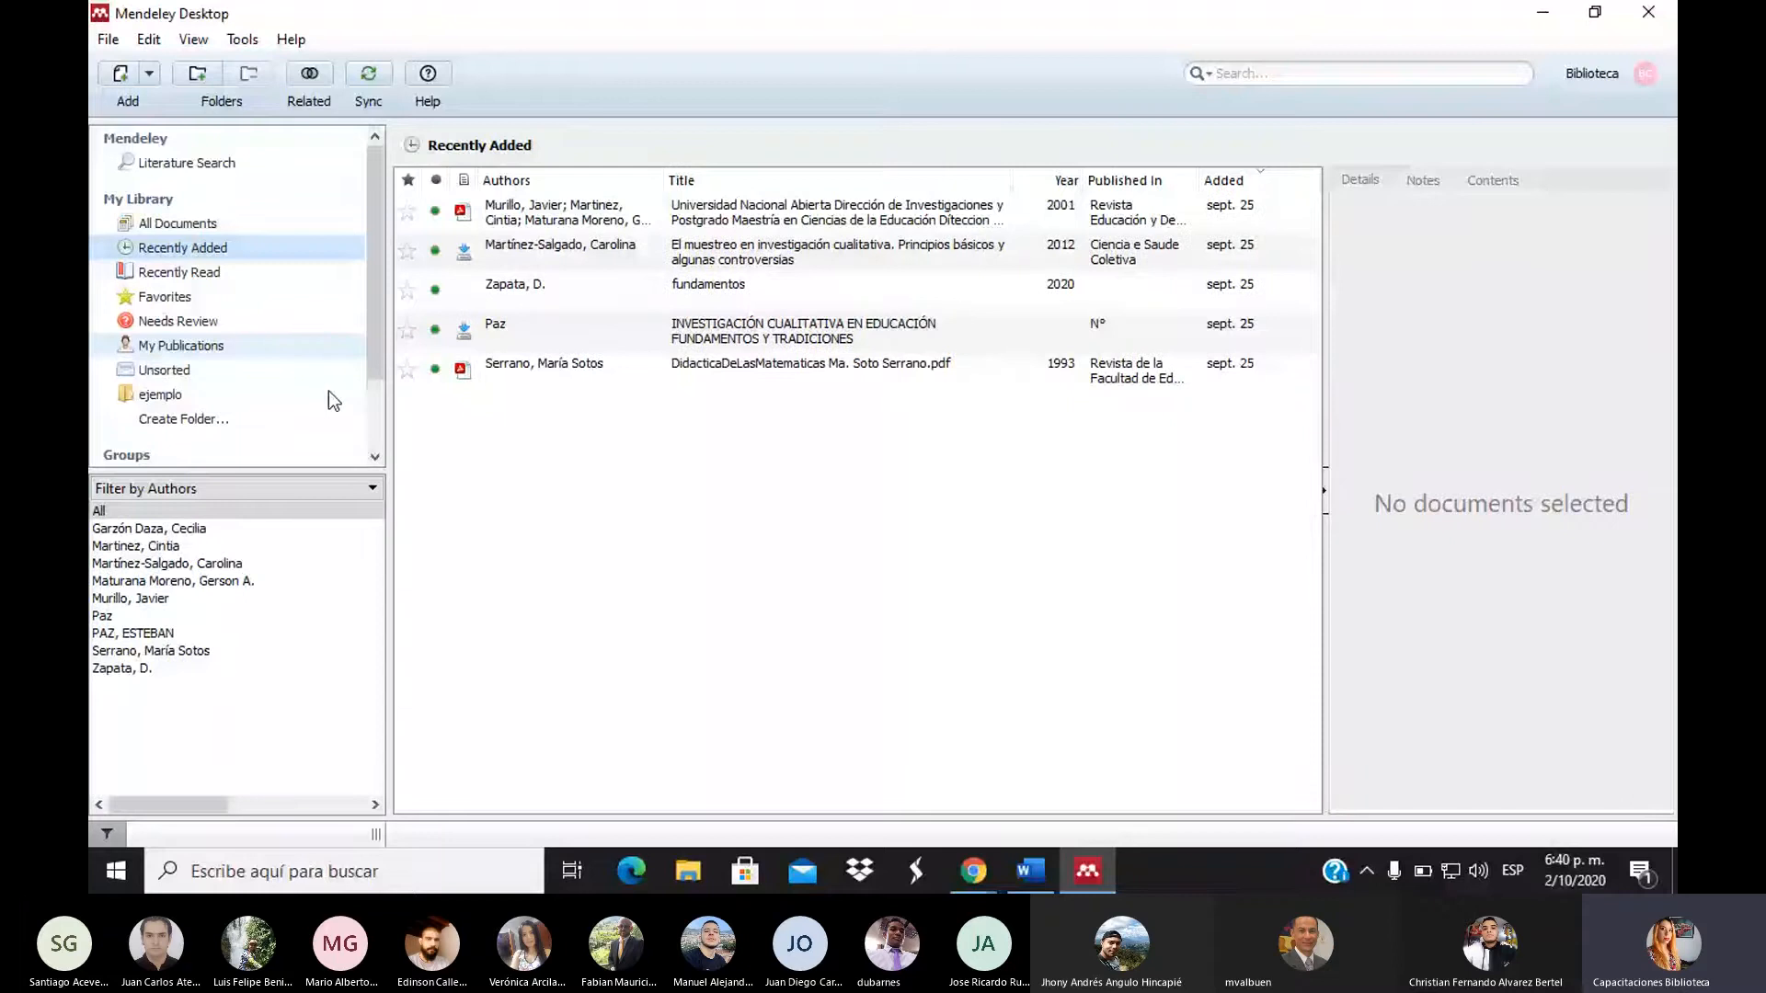
pyautogui.click(179, 296)
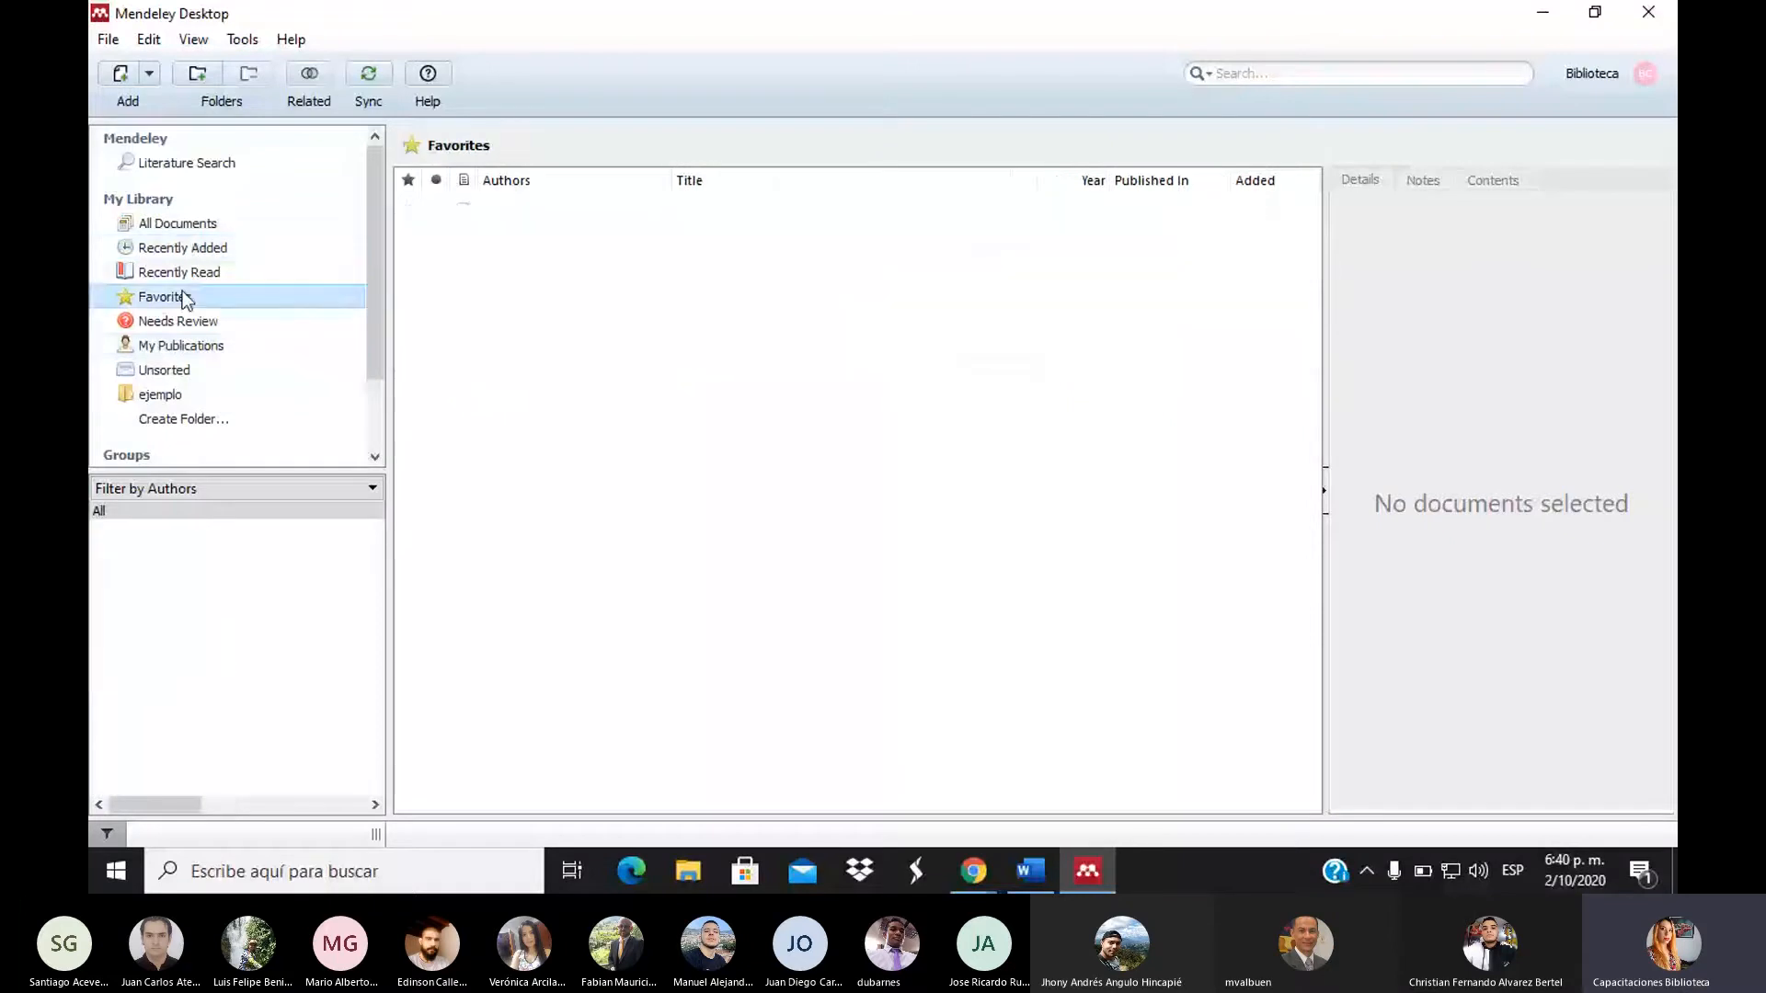
pyautogui.click(184, 231)
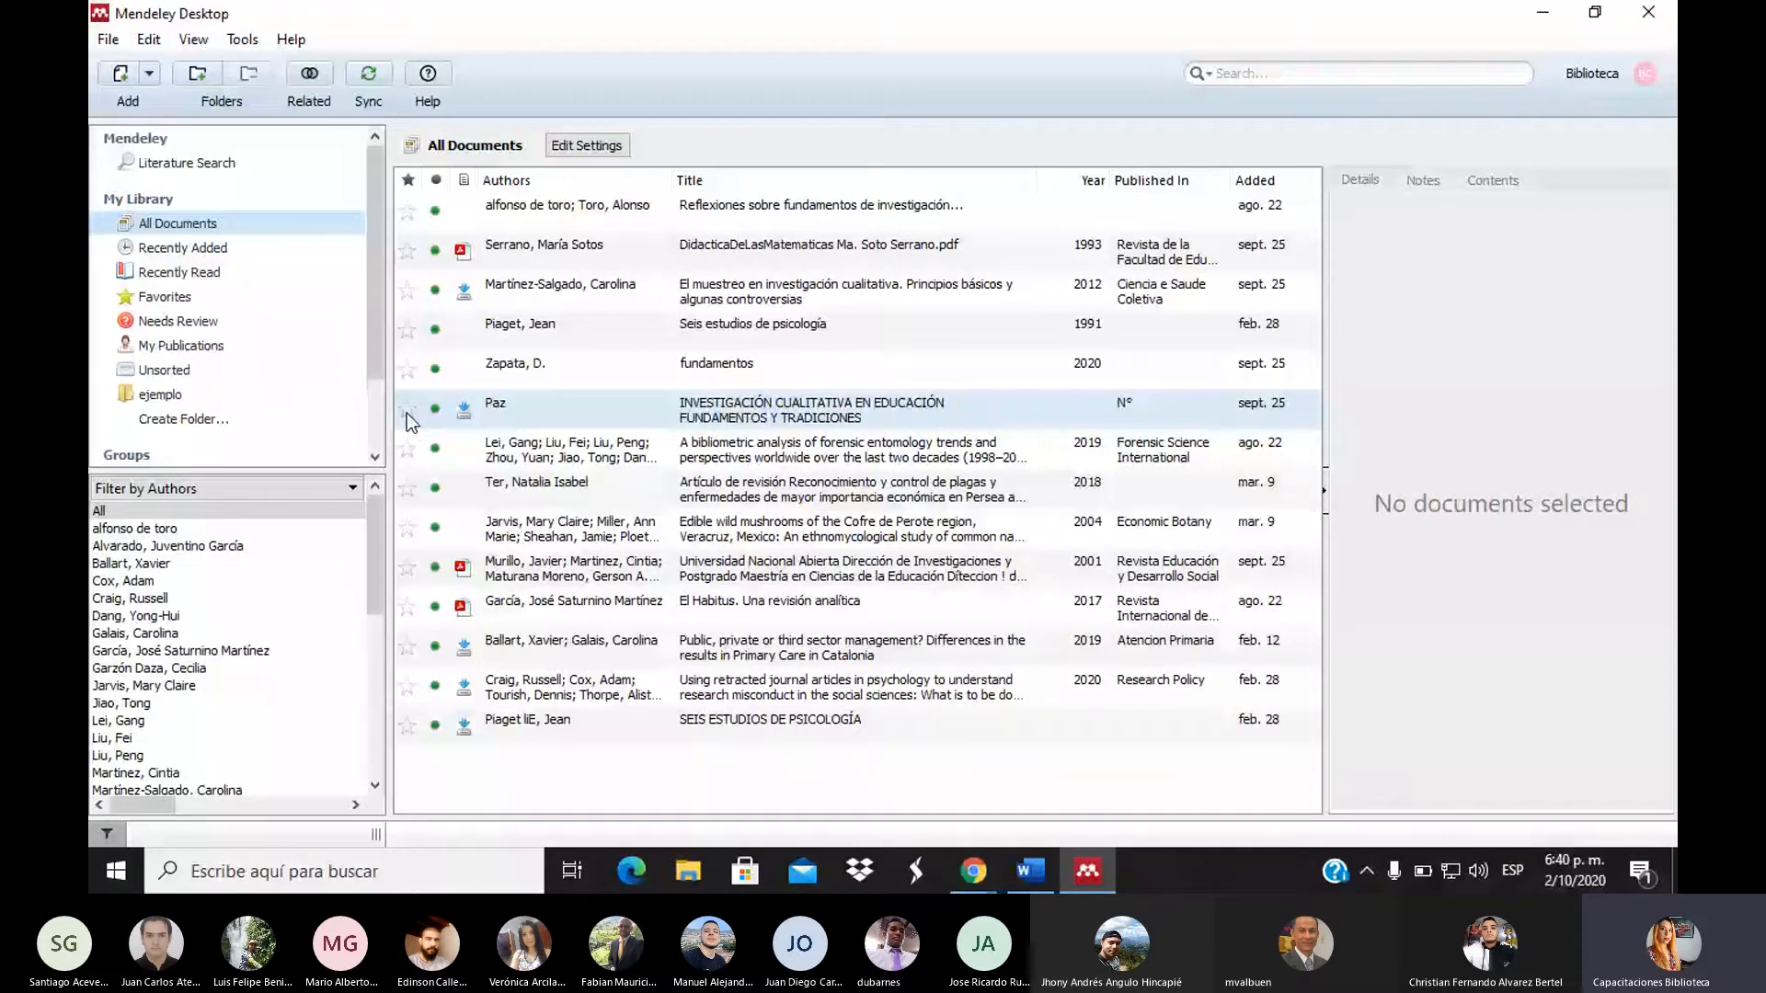
pyautogui.click(160, 403)
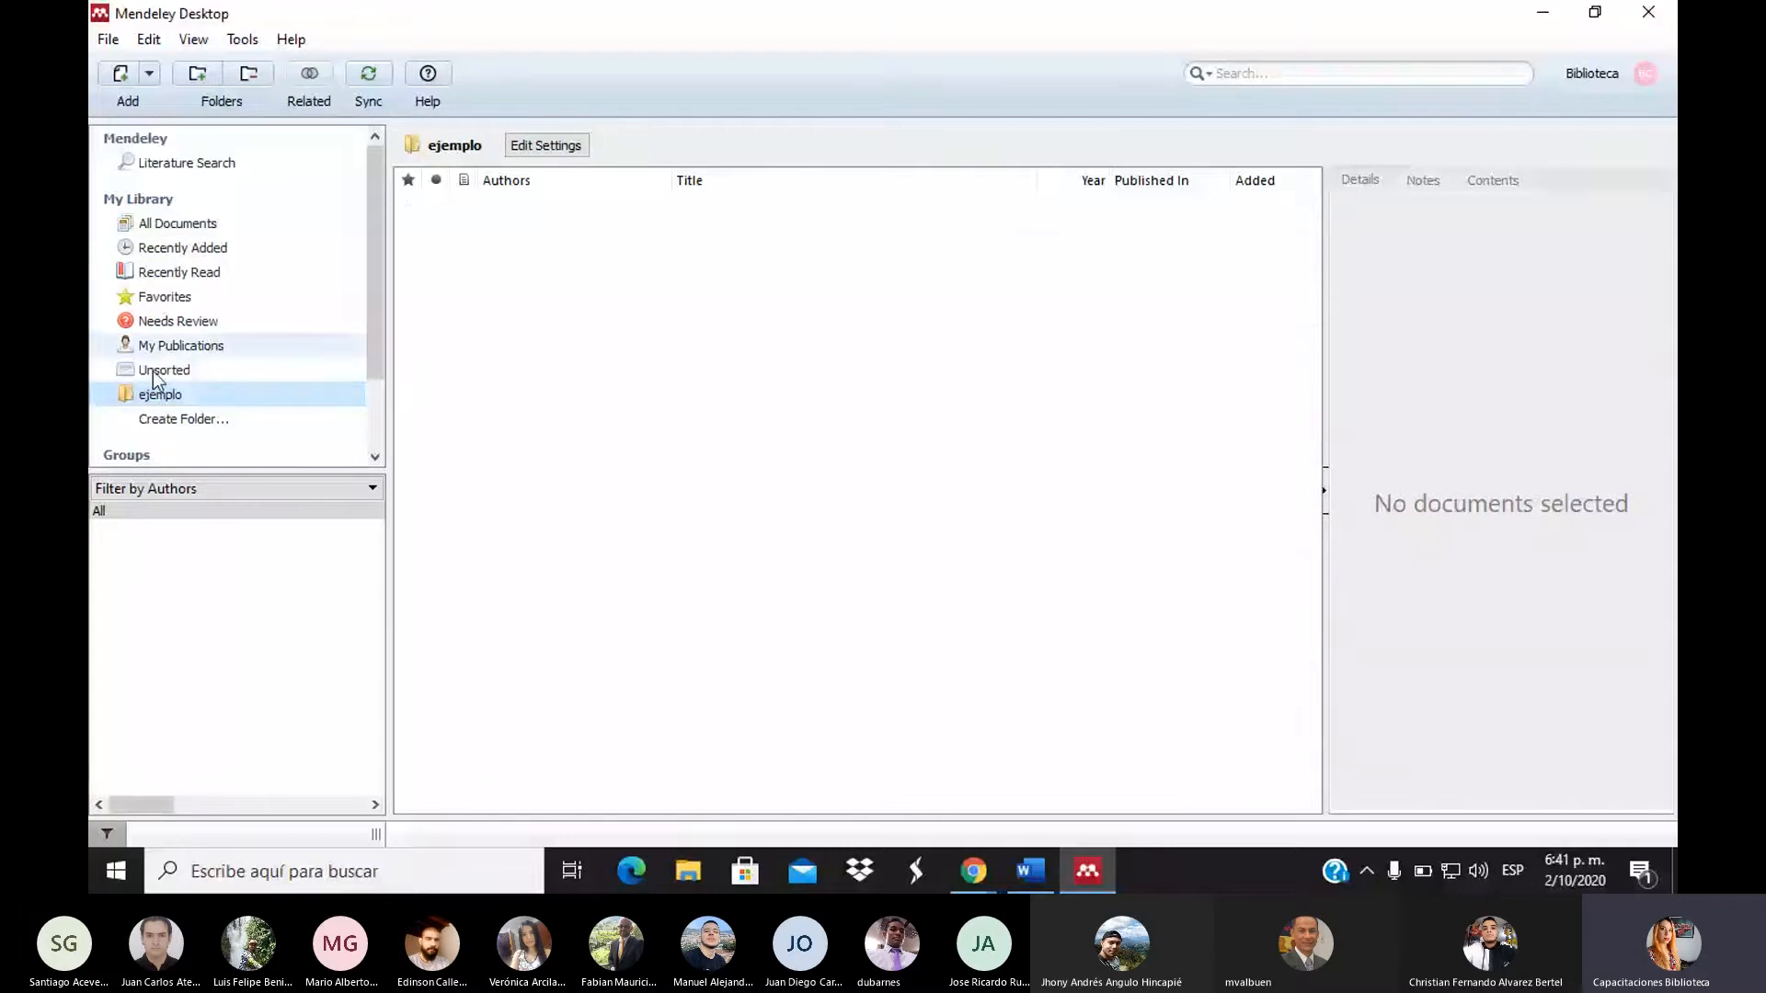
pyautogui.click(163, 224)
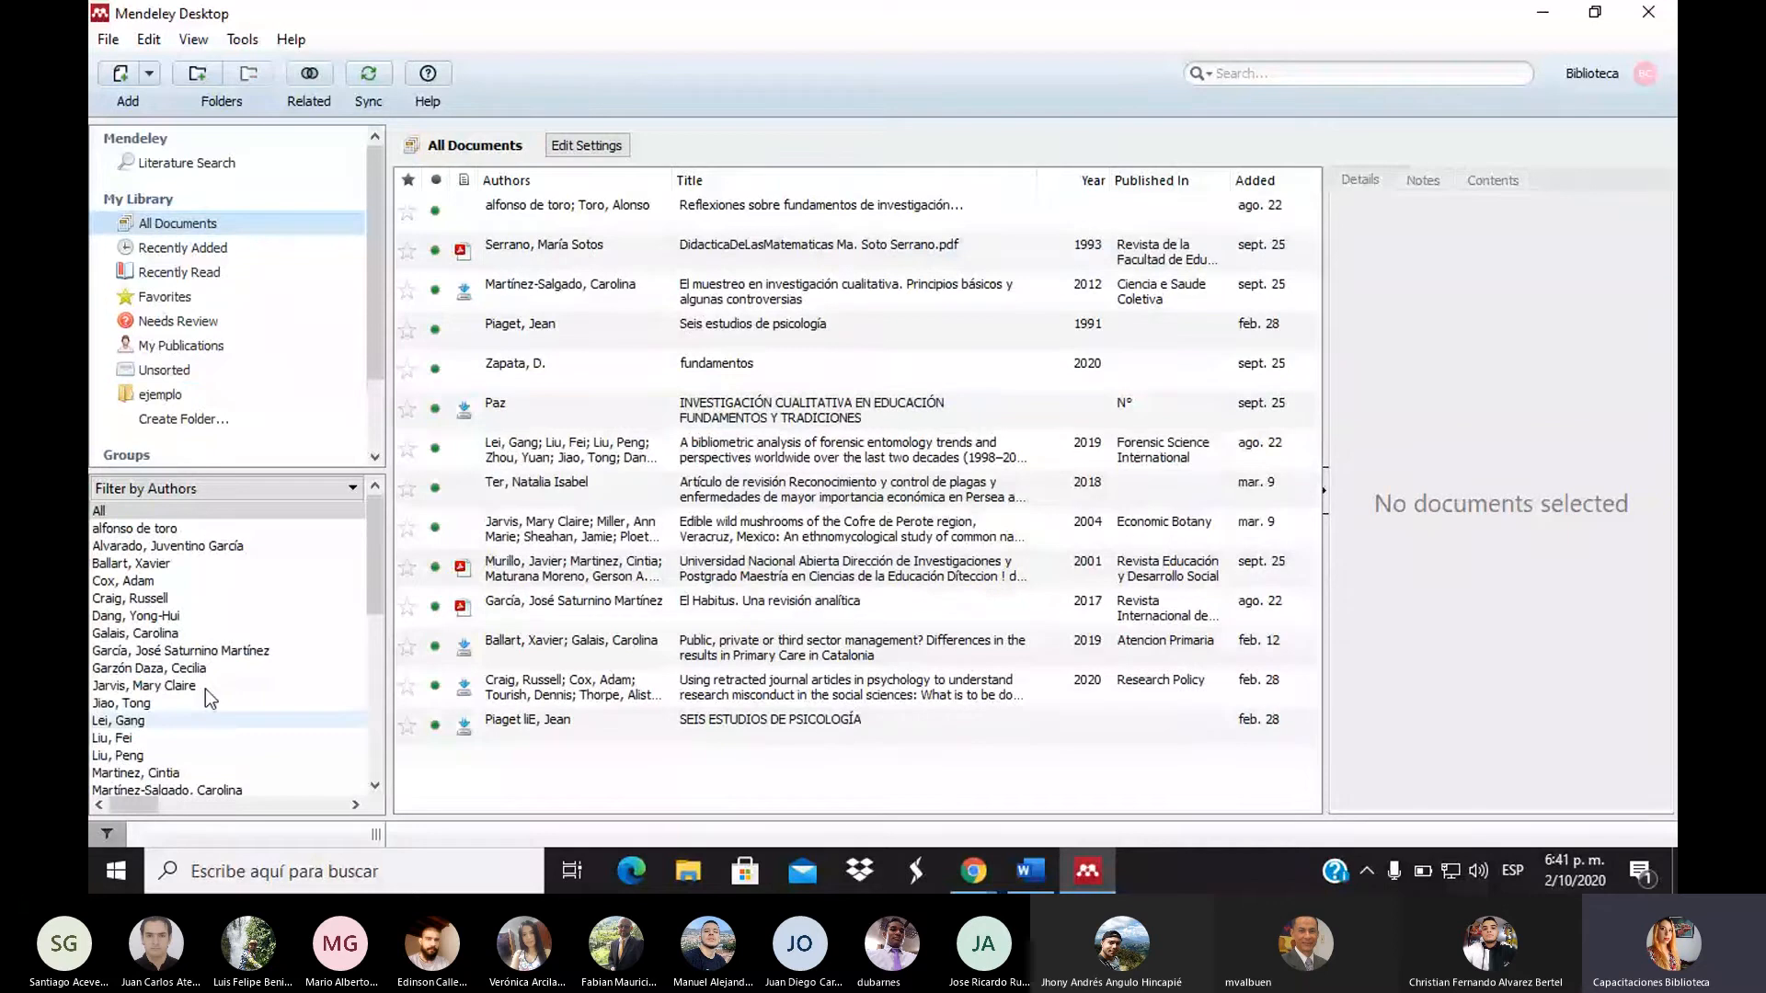
pyautogui.scroll(-7, 355, 598)
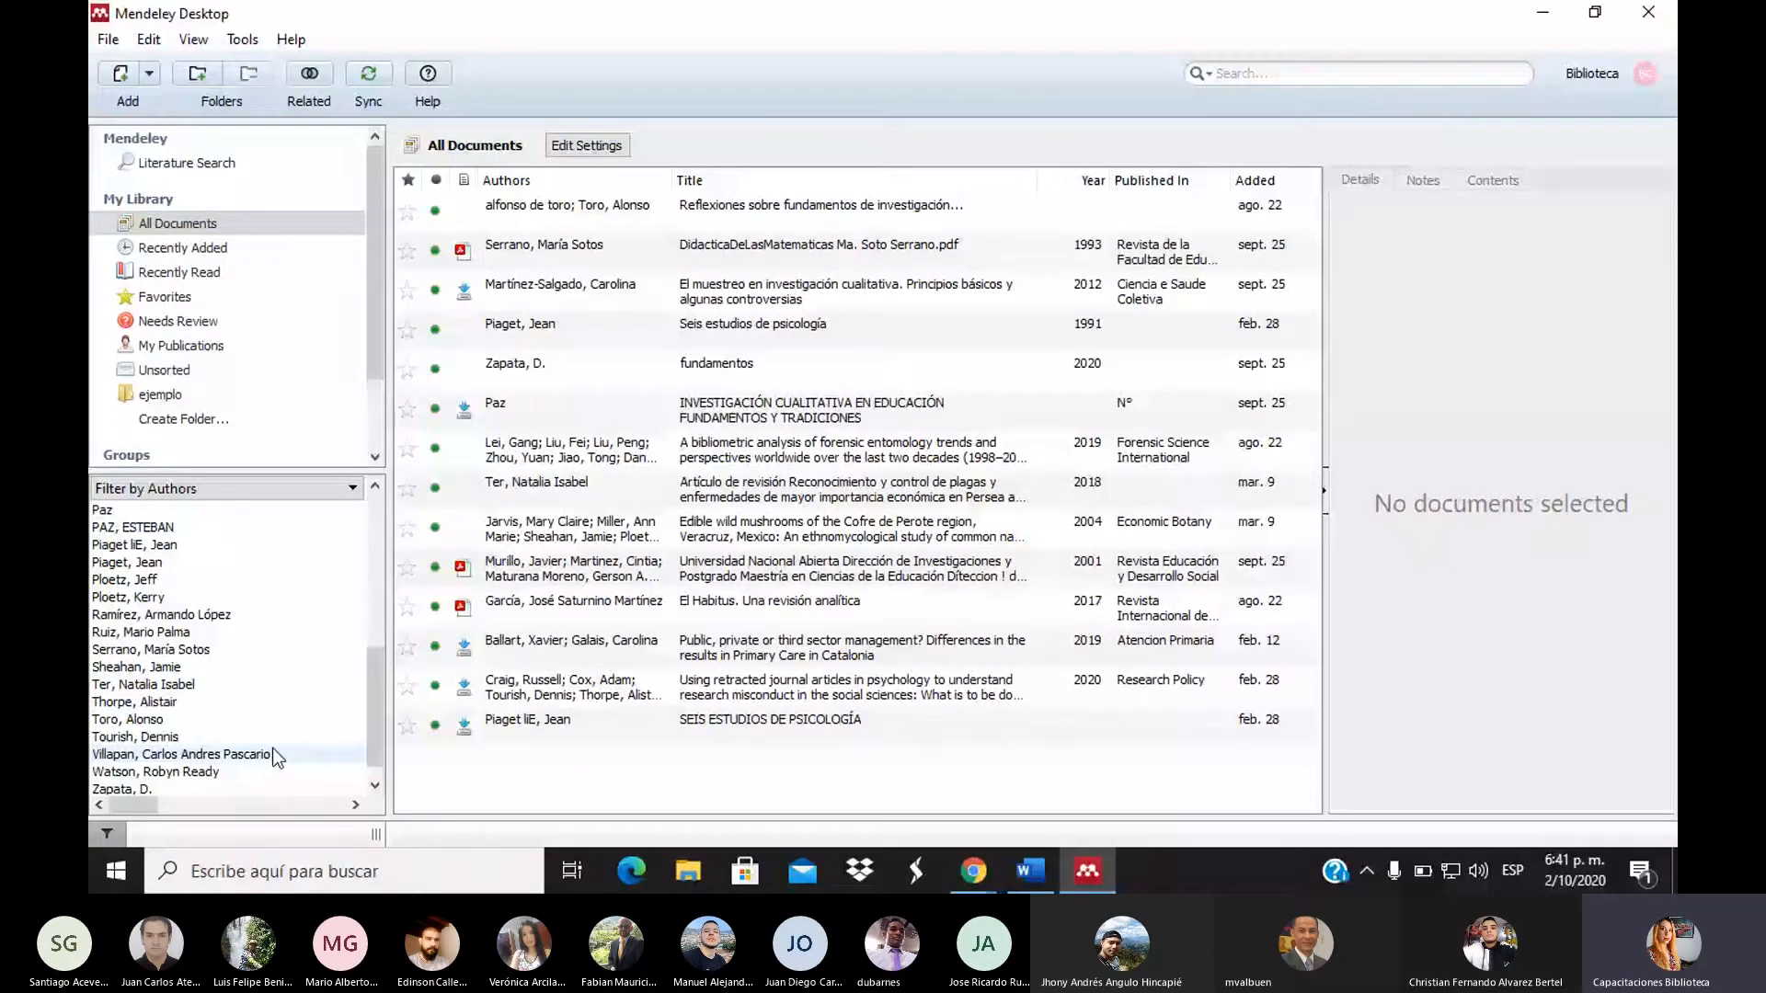
pyautogui.moveTo(375, 655); pyautogui.dragTo(380, 533)
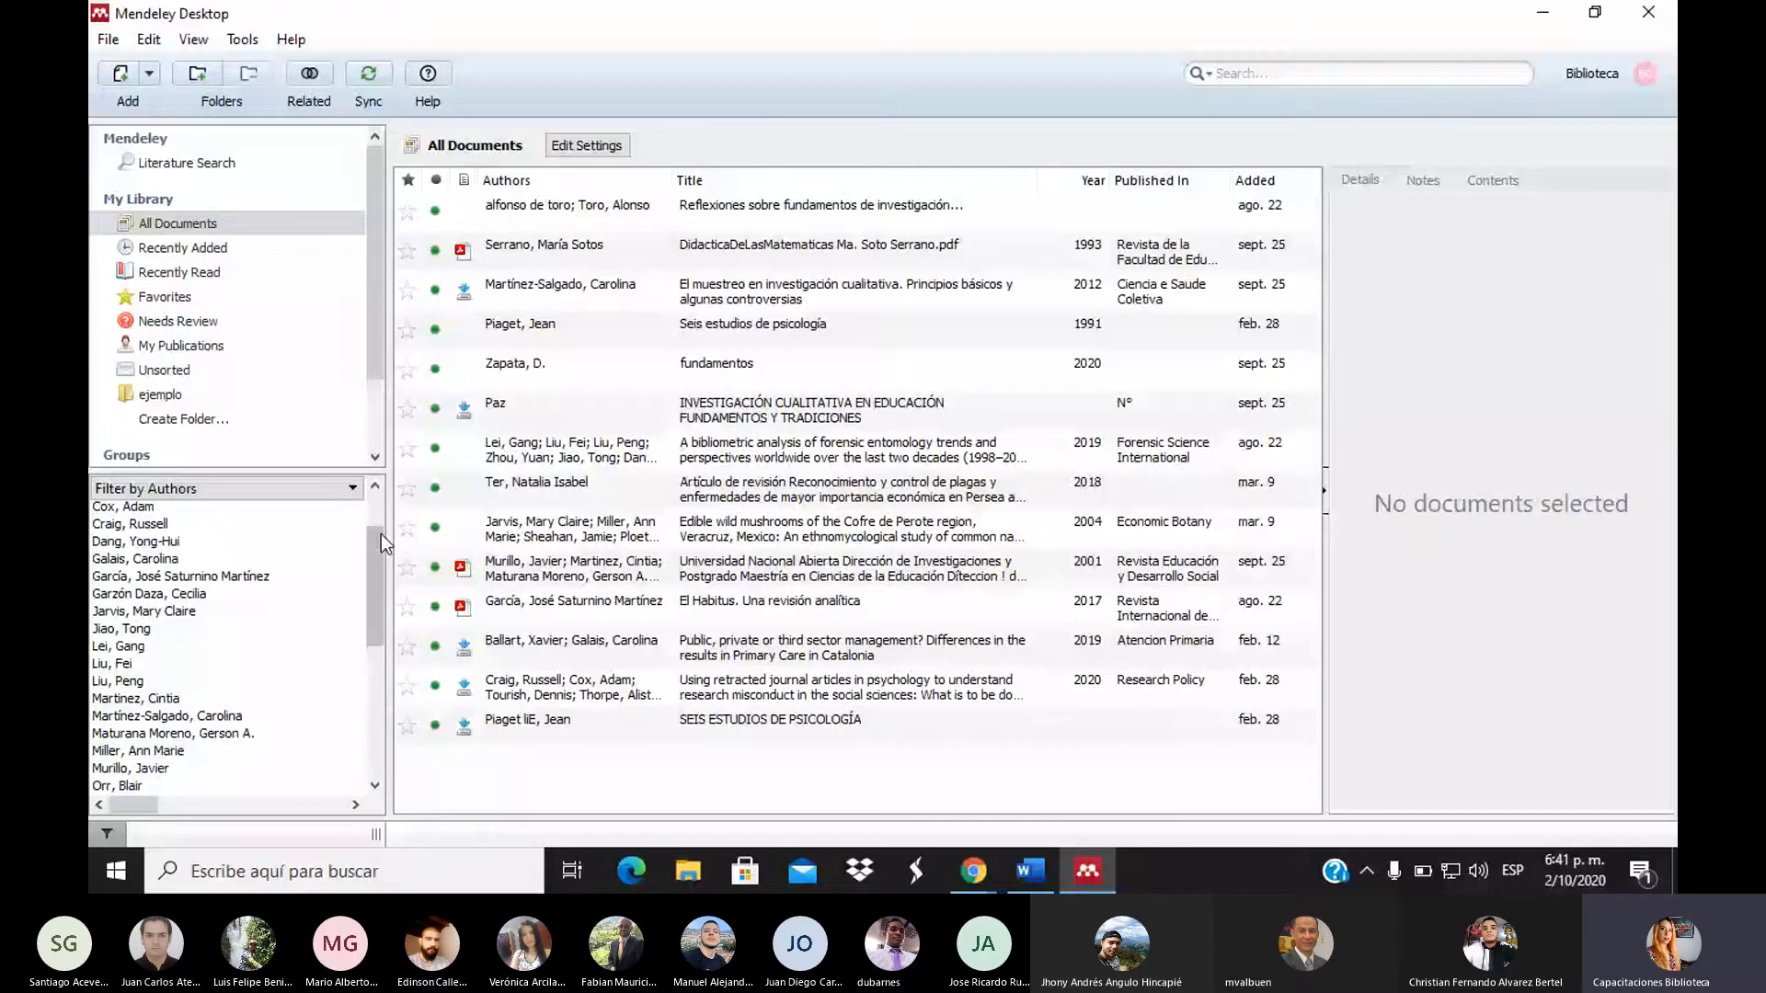
pyautogui.scroll(2, 381, 533)
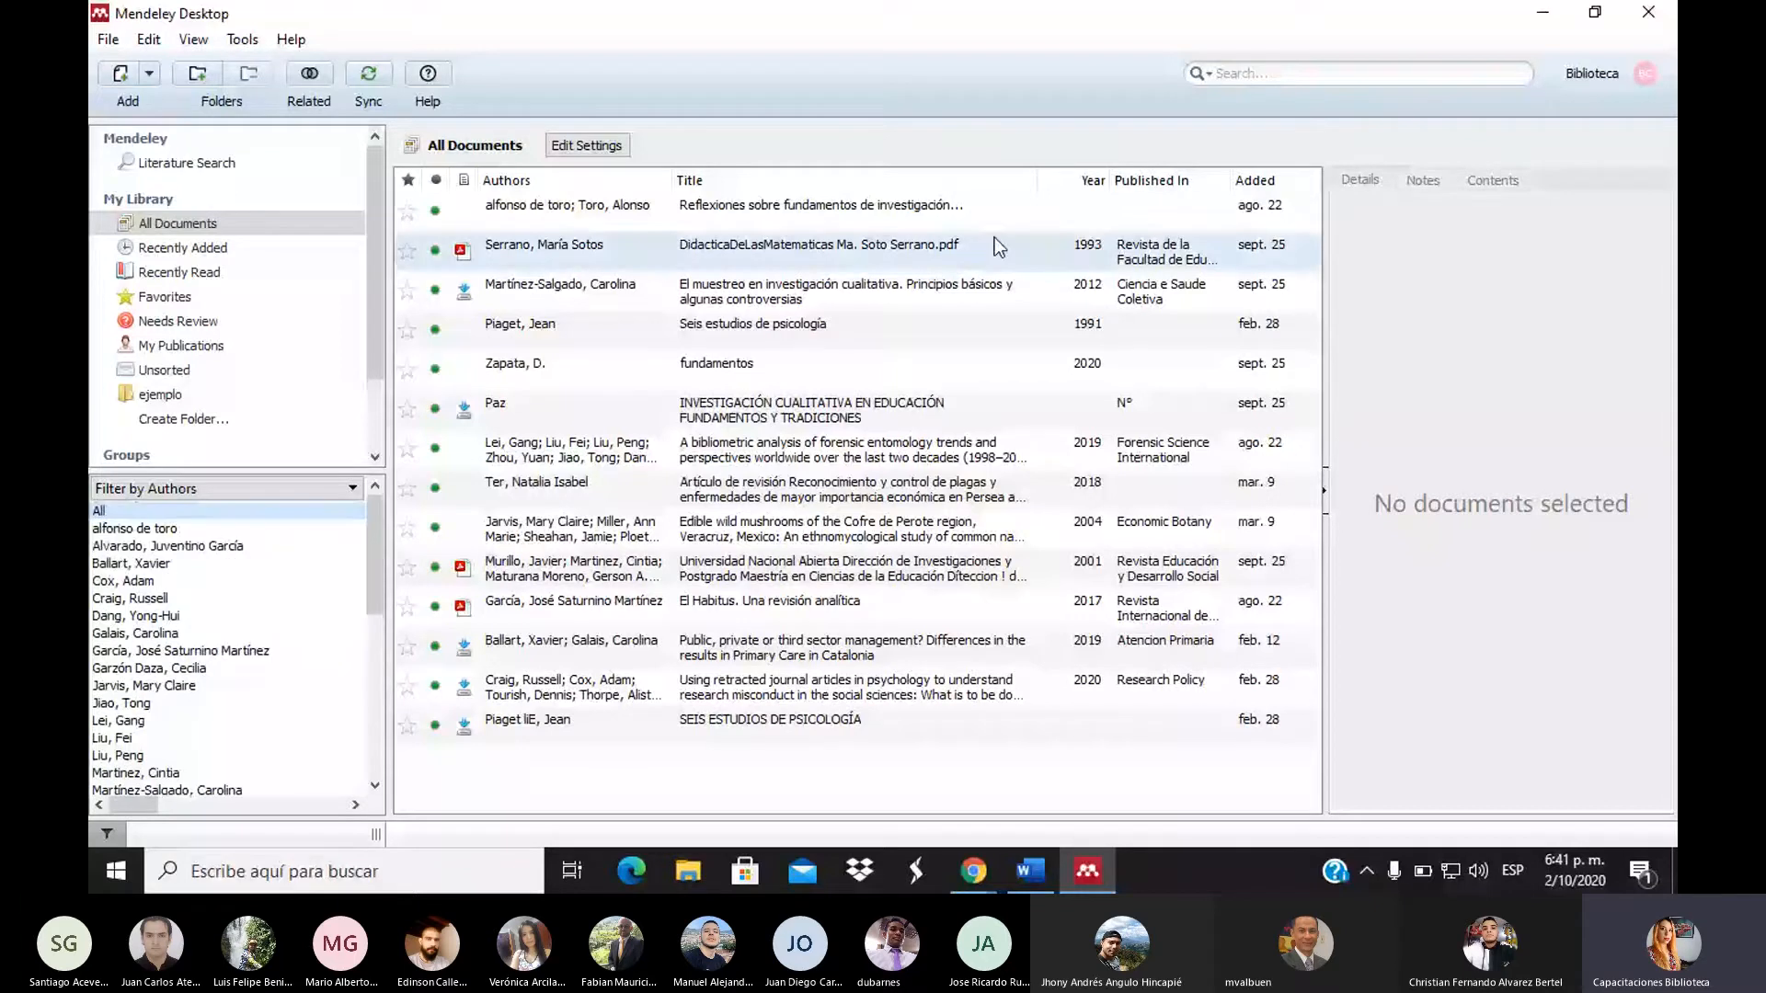
# View the Serrano document's details, then those of 'El muestreo en investigación cualitativa' (2012)
pyautogui.click(990, 243)
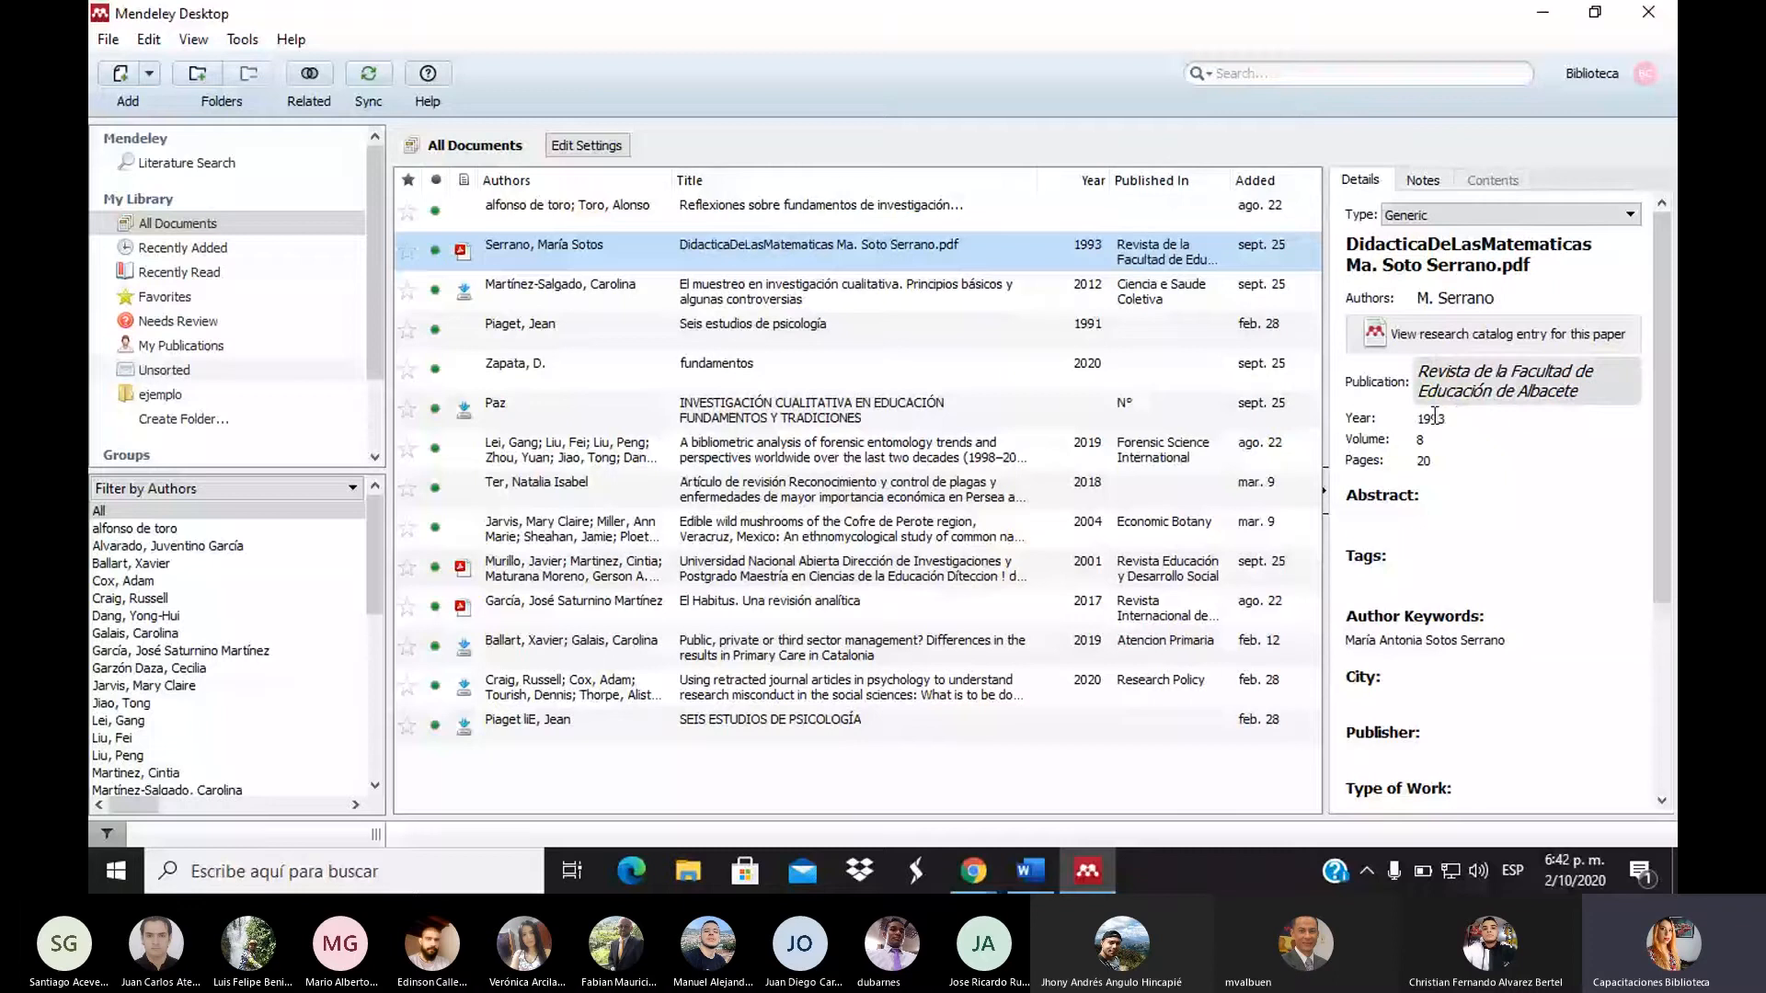
pyautogui.moveTo(1661, 469); pyautogui.dragTo(1676, 393)
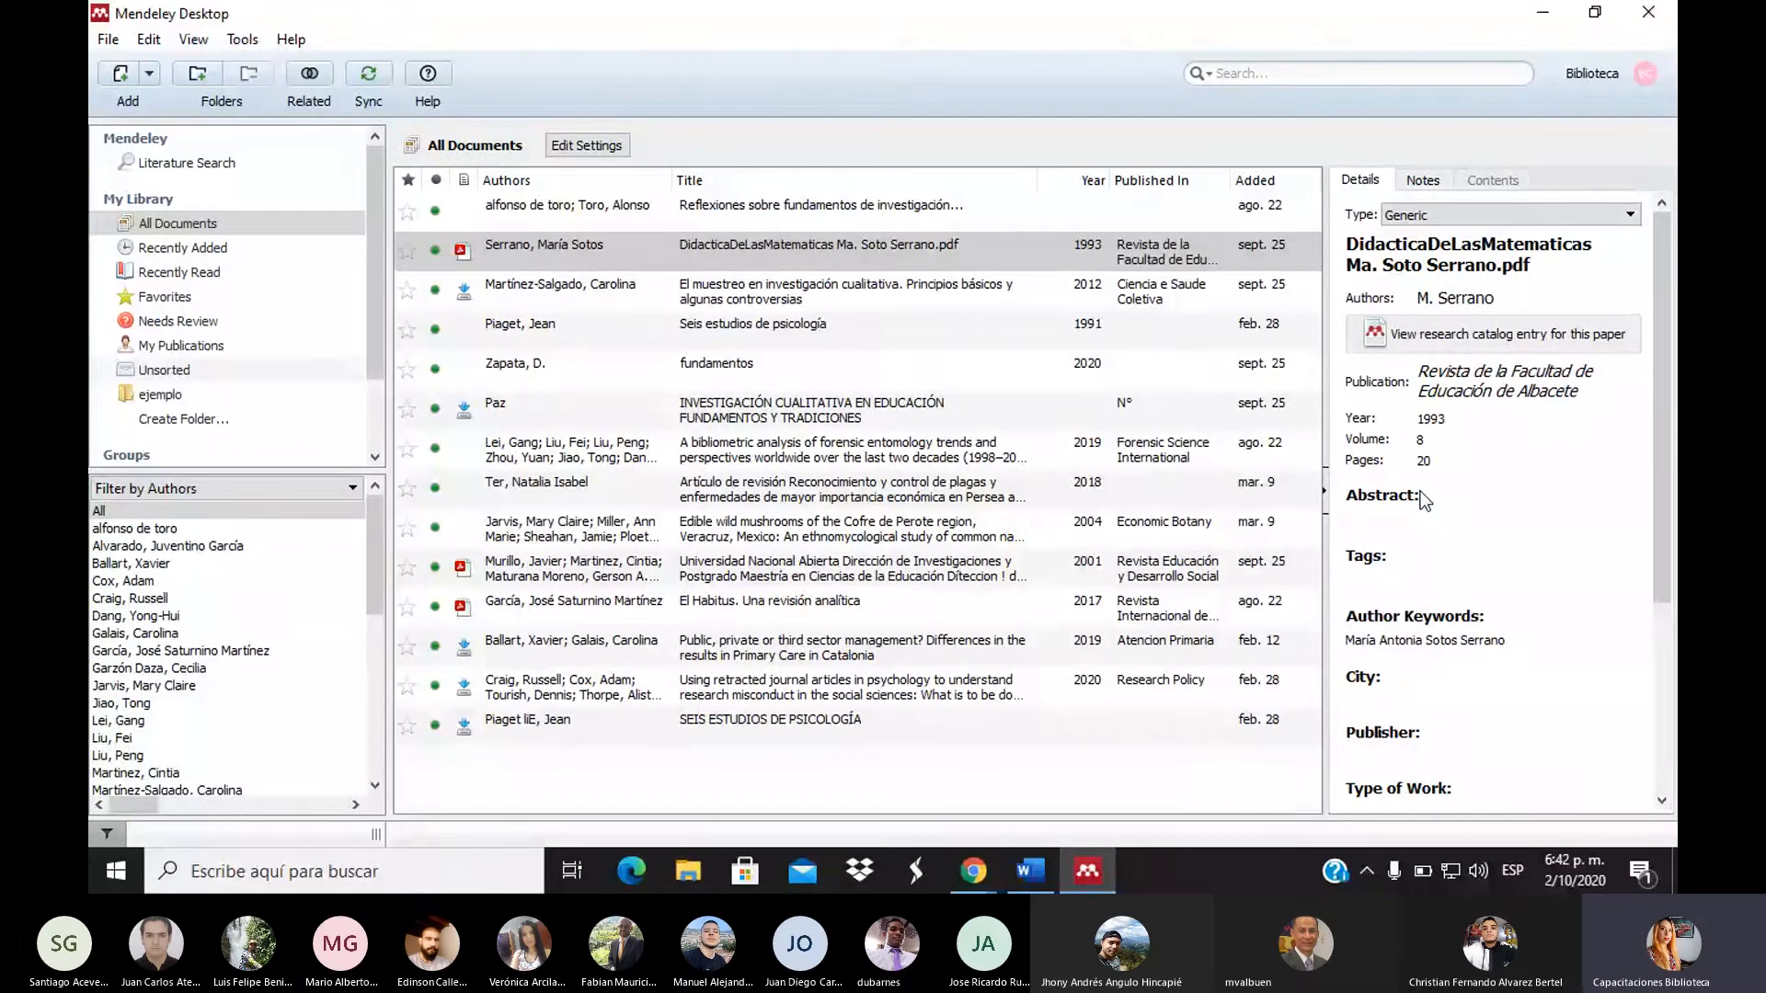
pyautogui.click(968, 297)
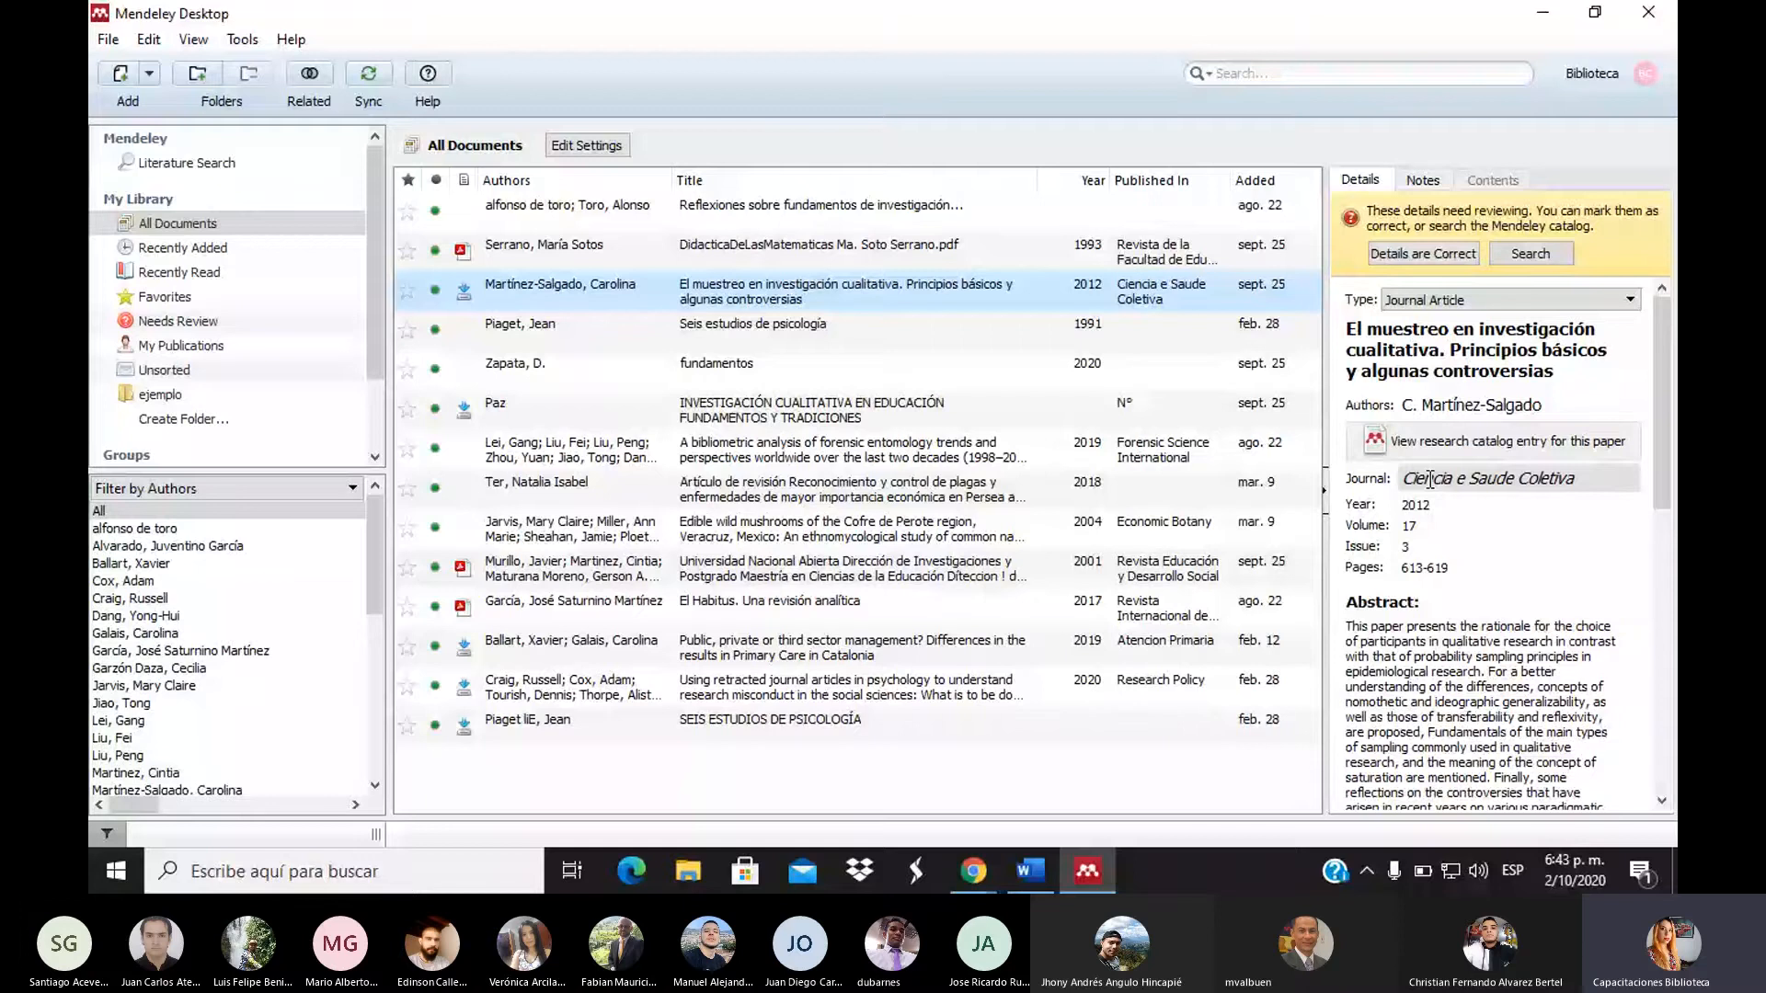
# Edit the qualitative sampling article's Author Keywords field and commit the change
pyautogui.moveTo(1666, 475); pyautogui.dragTo(1655, 585)
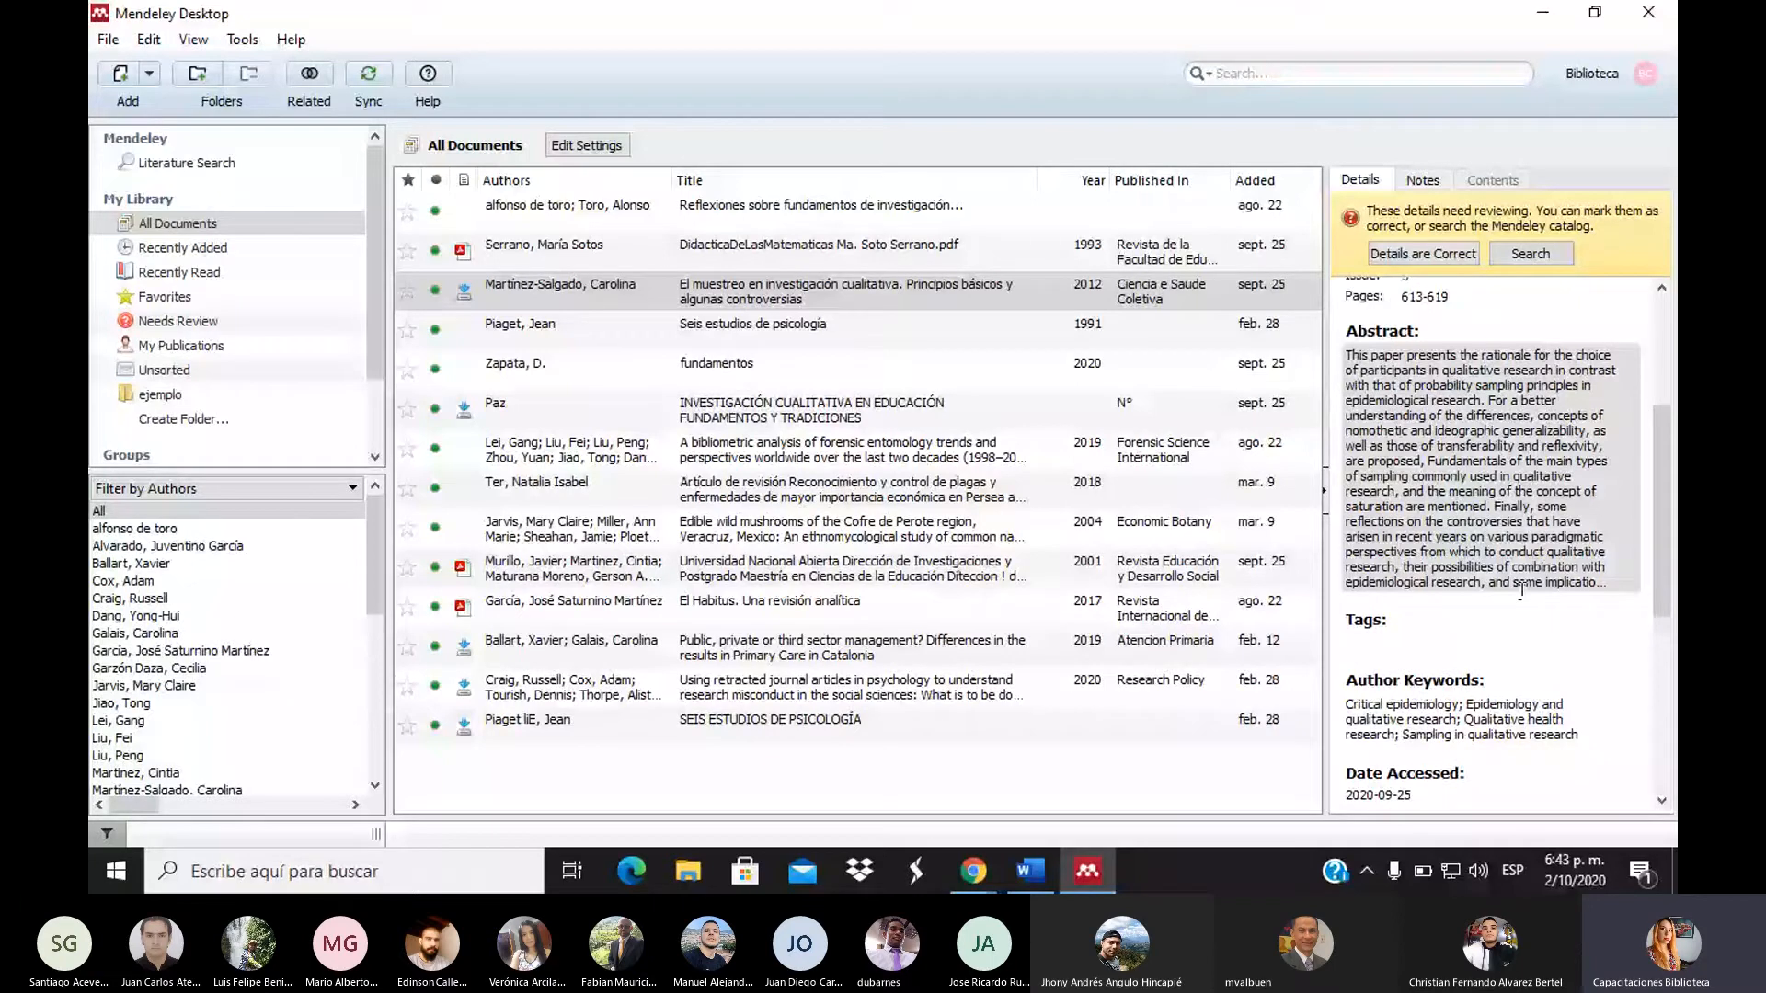
pyautogui.moveTo(1666, 559); pyautogui.dragTo(1668, 608)
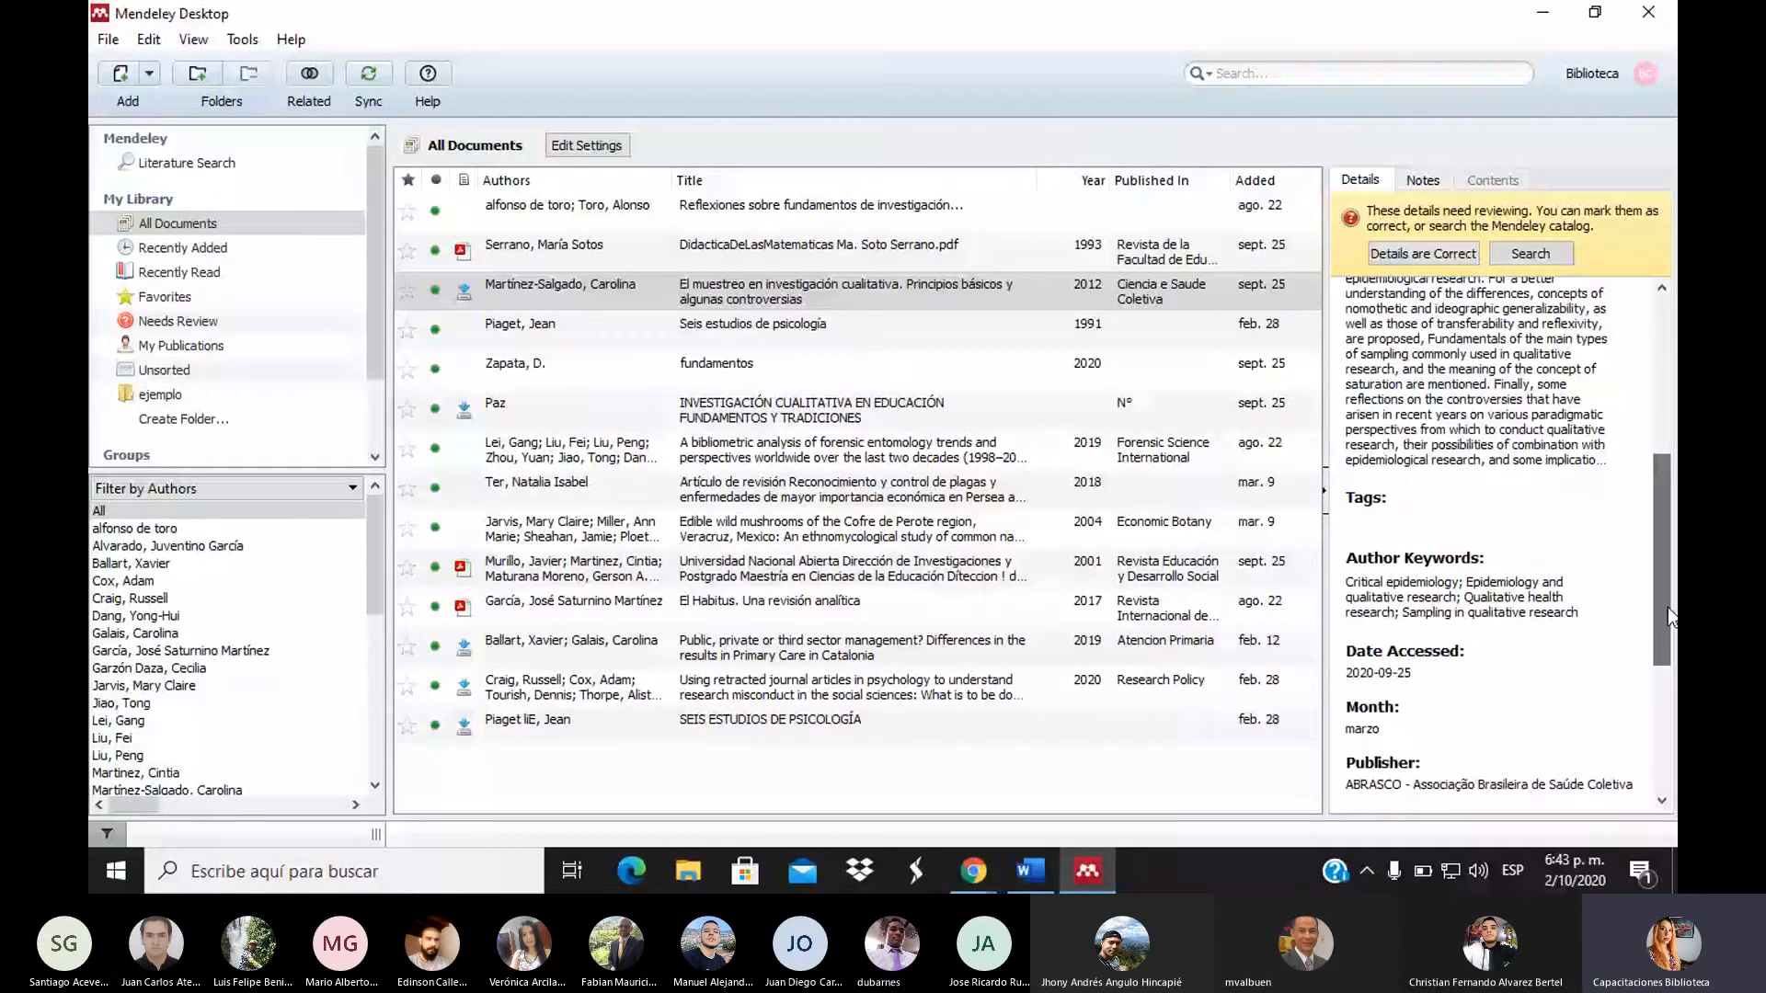
pyautogui.click(1591, 598)
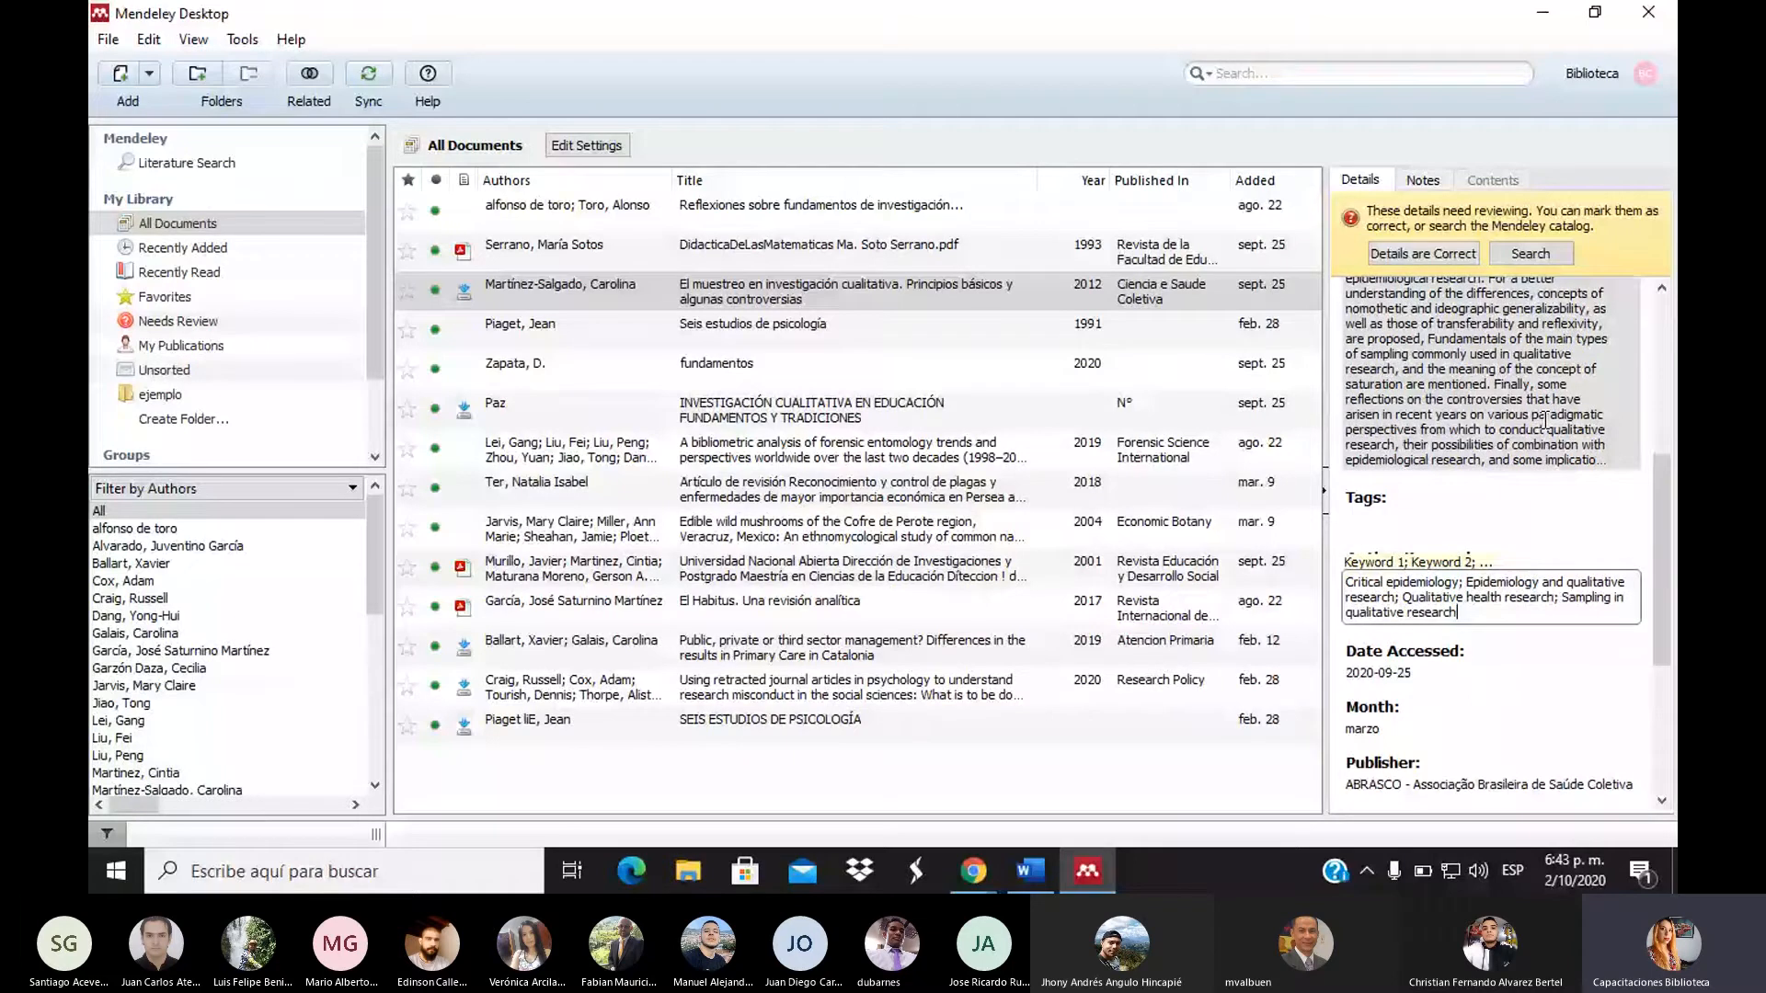
pyautogui.click(1676, 638)
pyautogui.scroll(-5, 1663, 695)
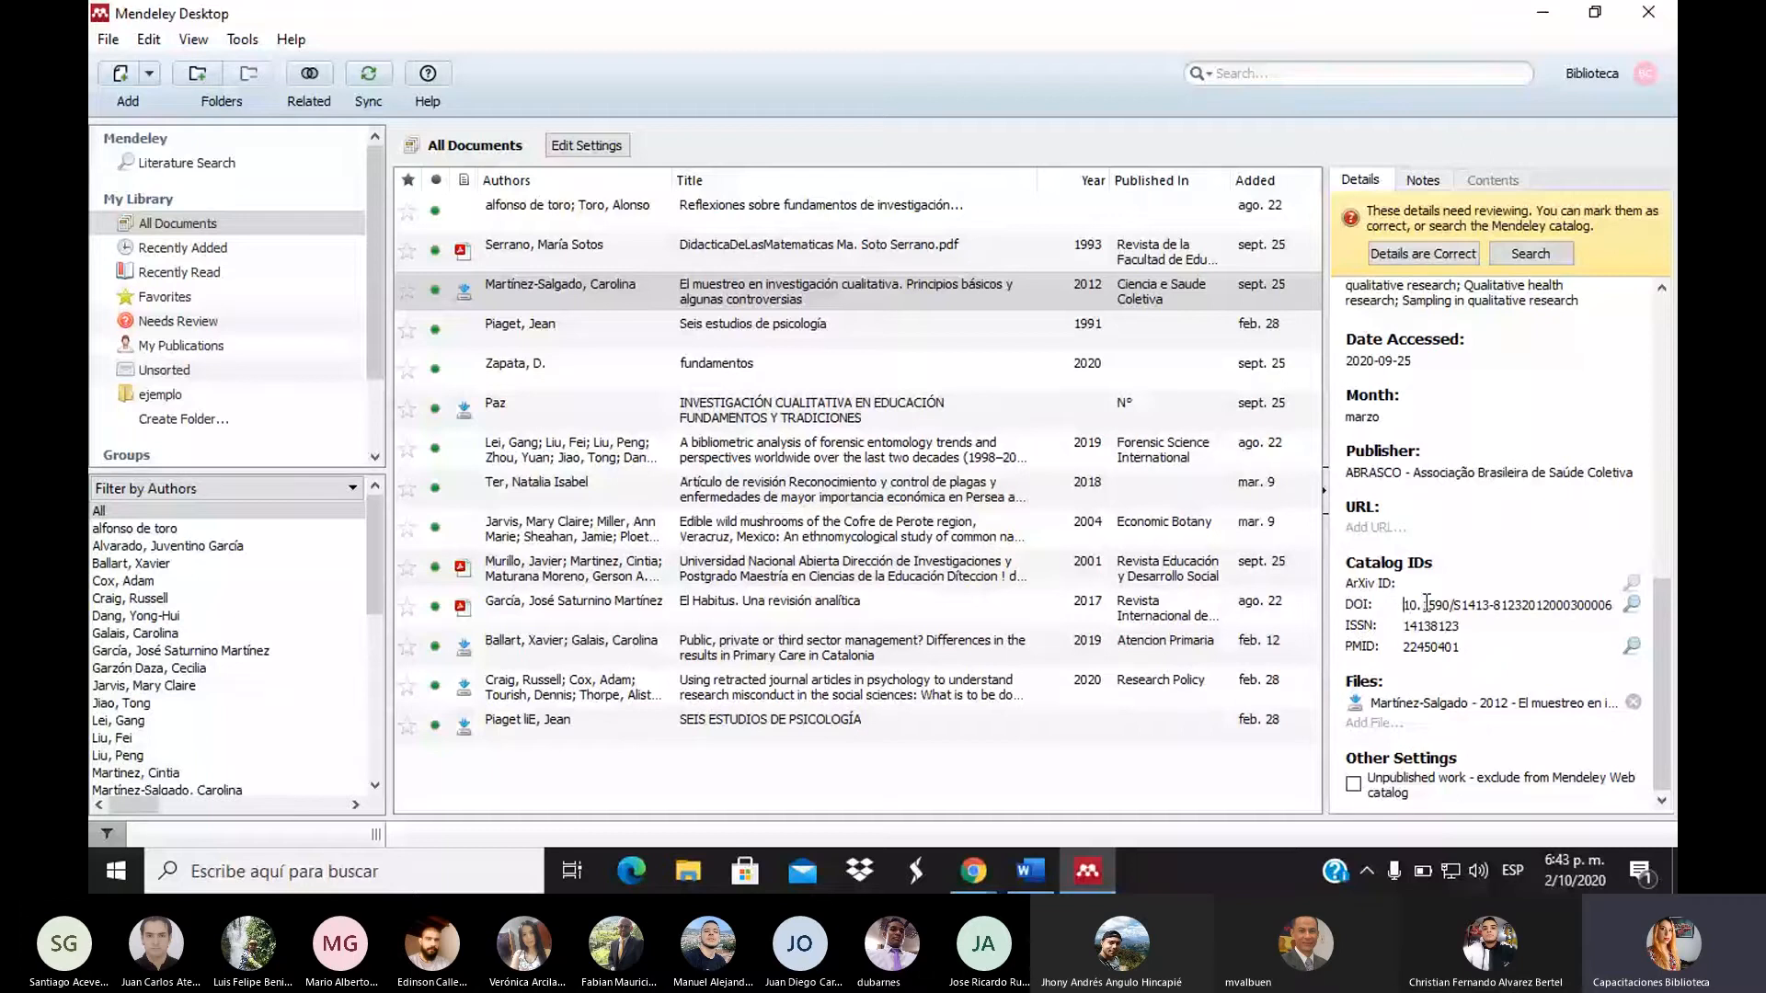
pyautogui.moveTo(1404, 605); pyautogui.dragTo(1633, 607)
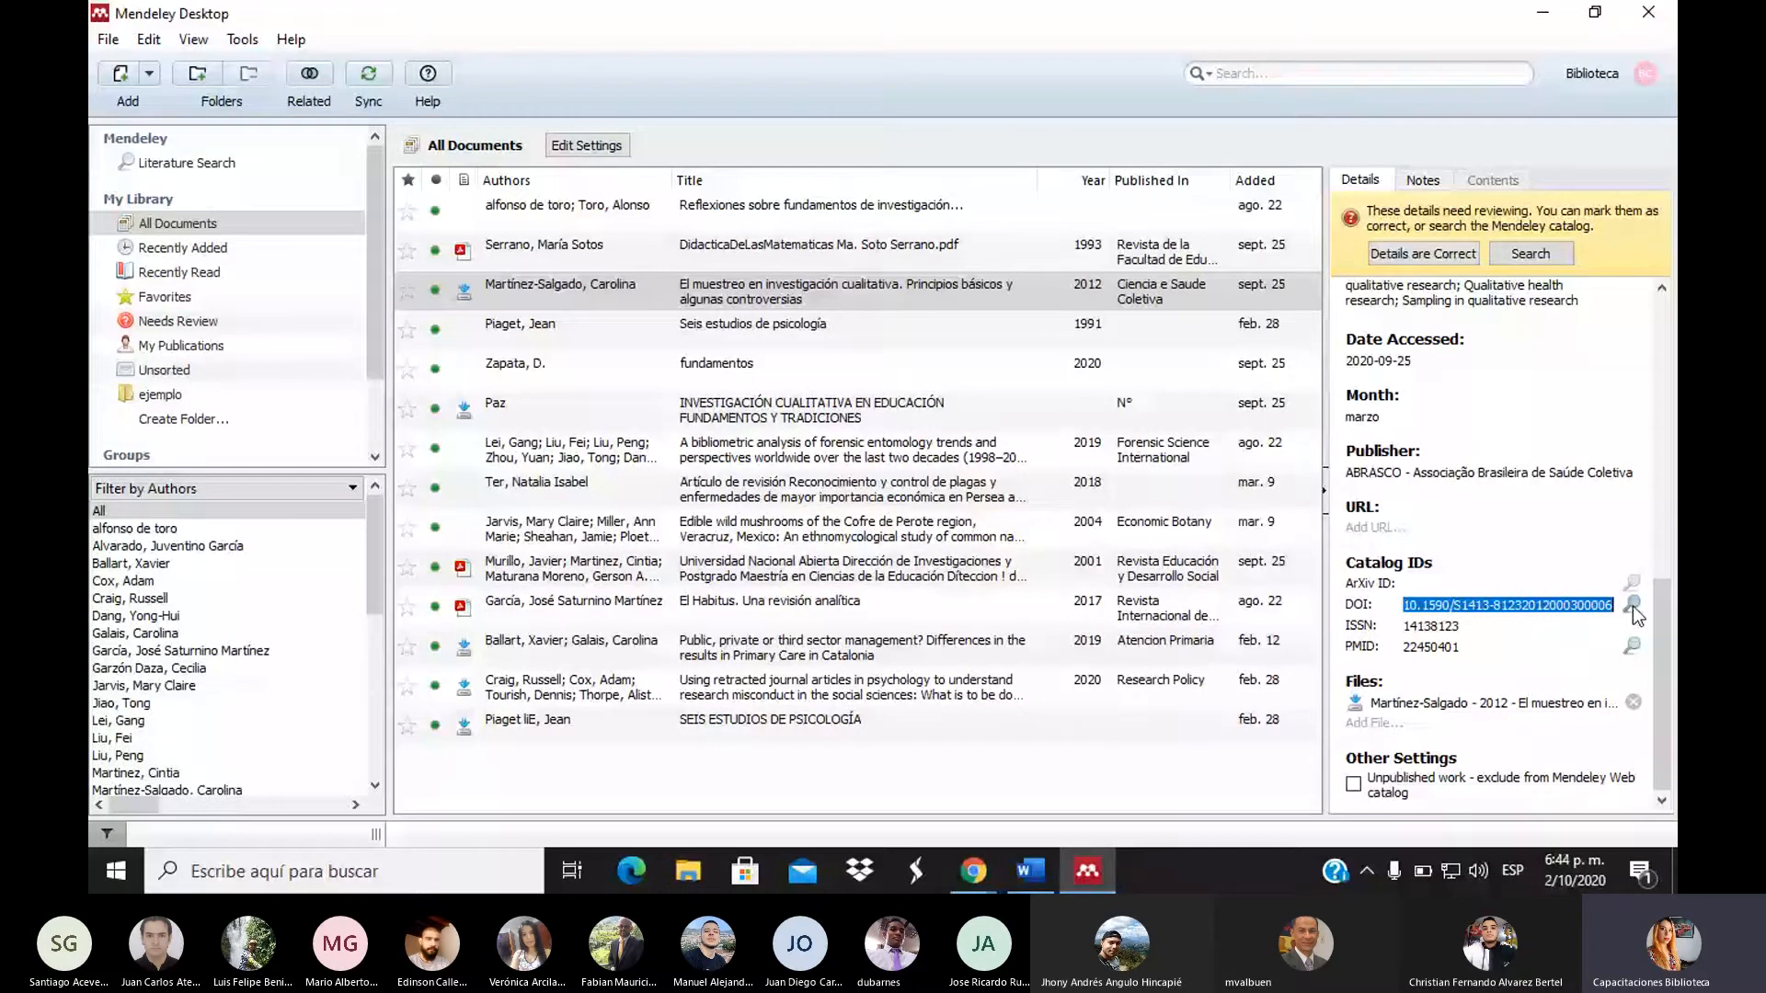
pyautogui.scroll(2, 1668, 638)
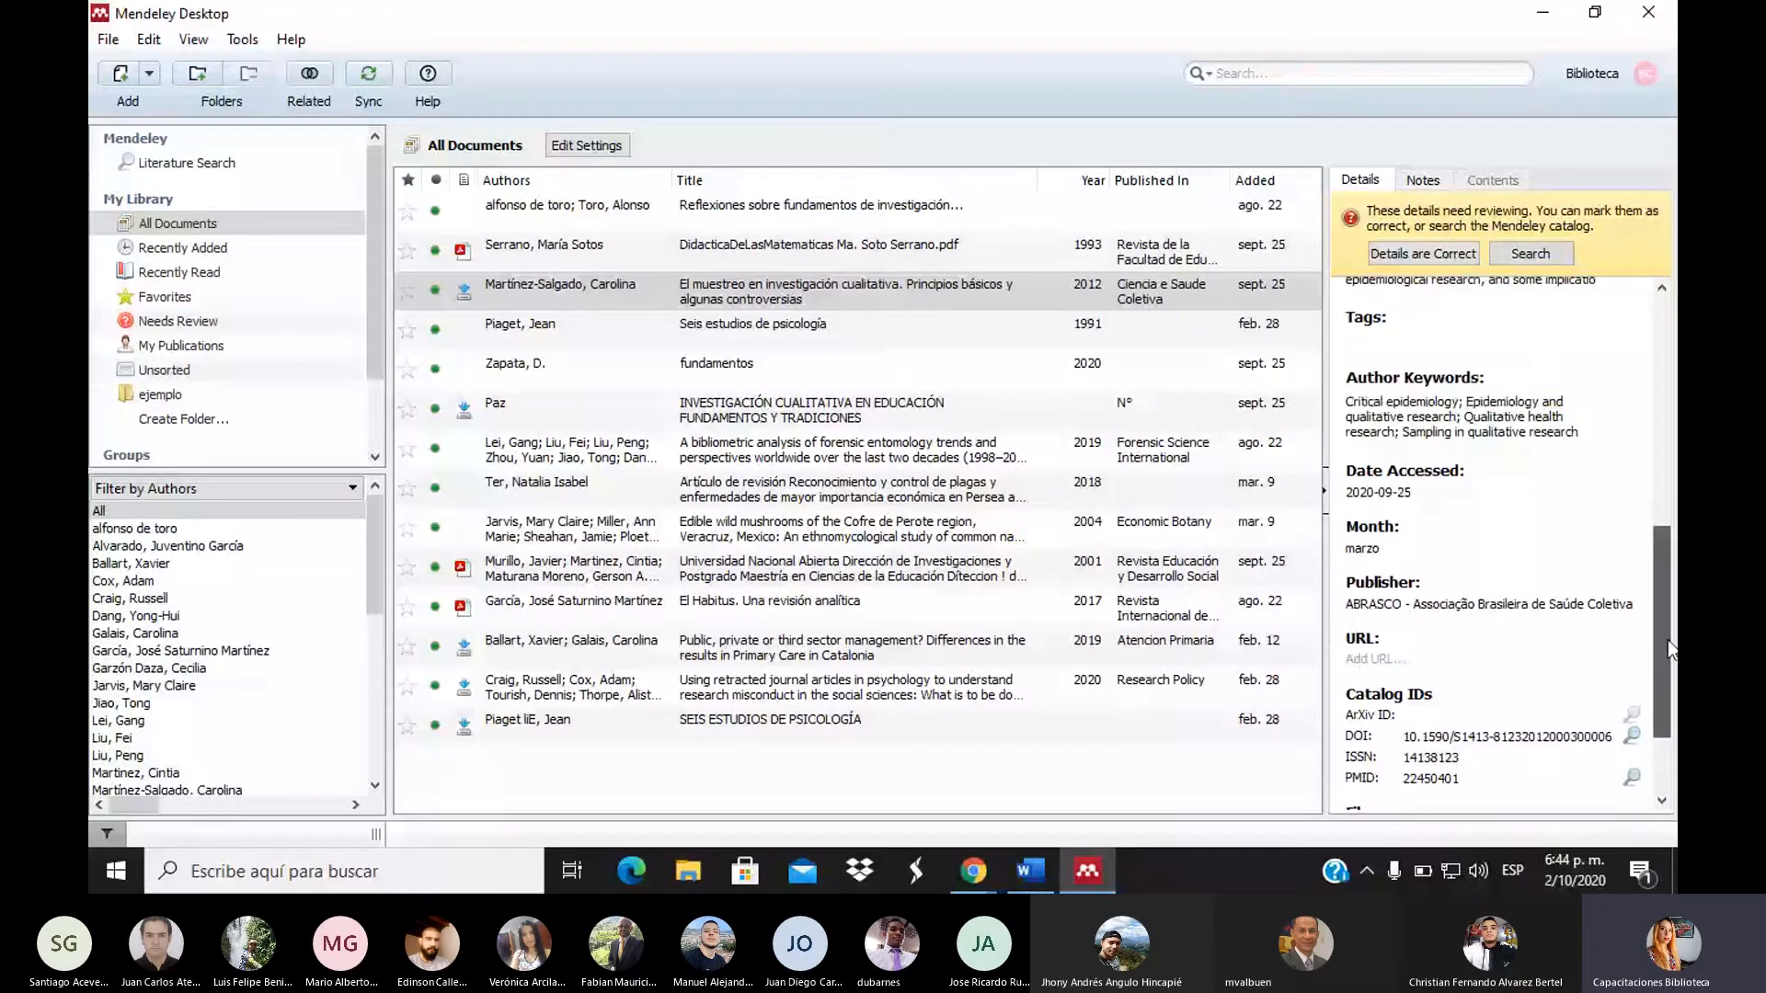
pyautogui.scroll(4, 1668, 638)
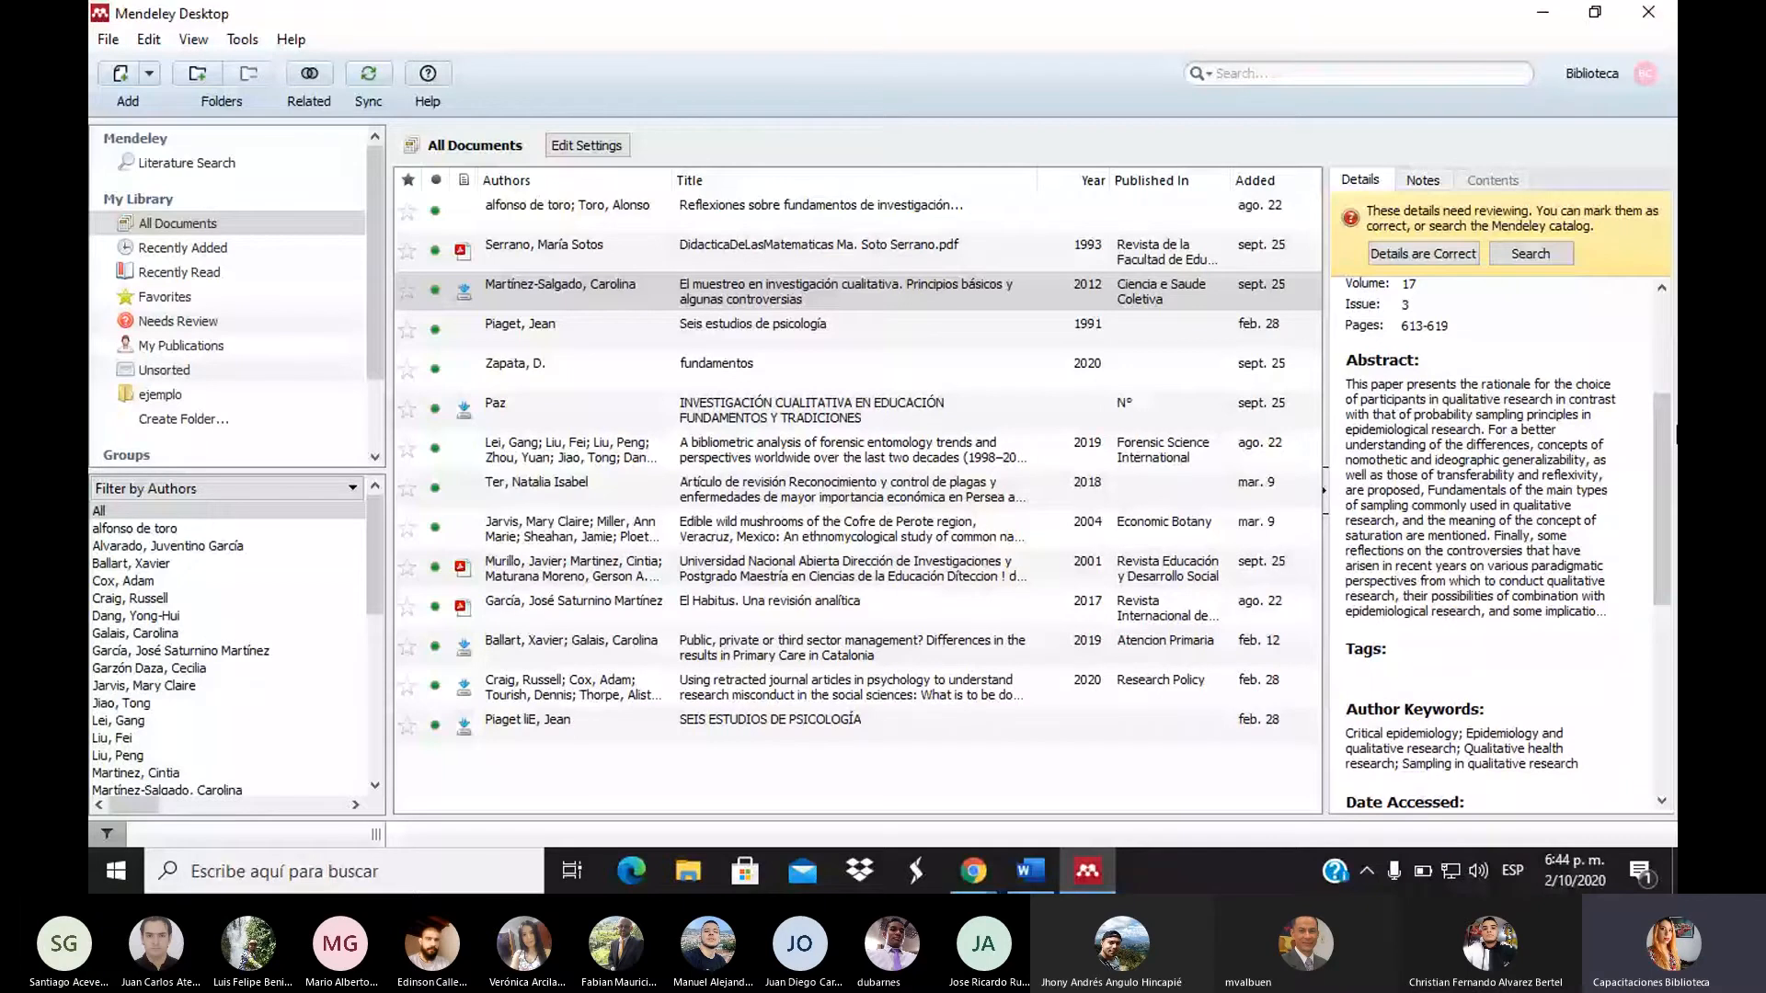
pyautogui.moveTo(1674, 433); pyautogui.dragTo(1663, 339)
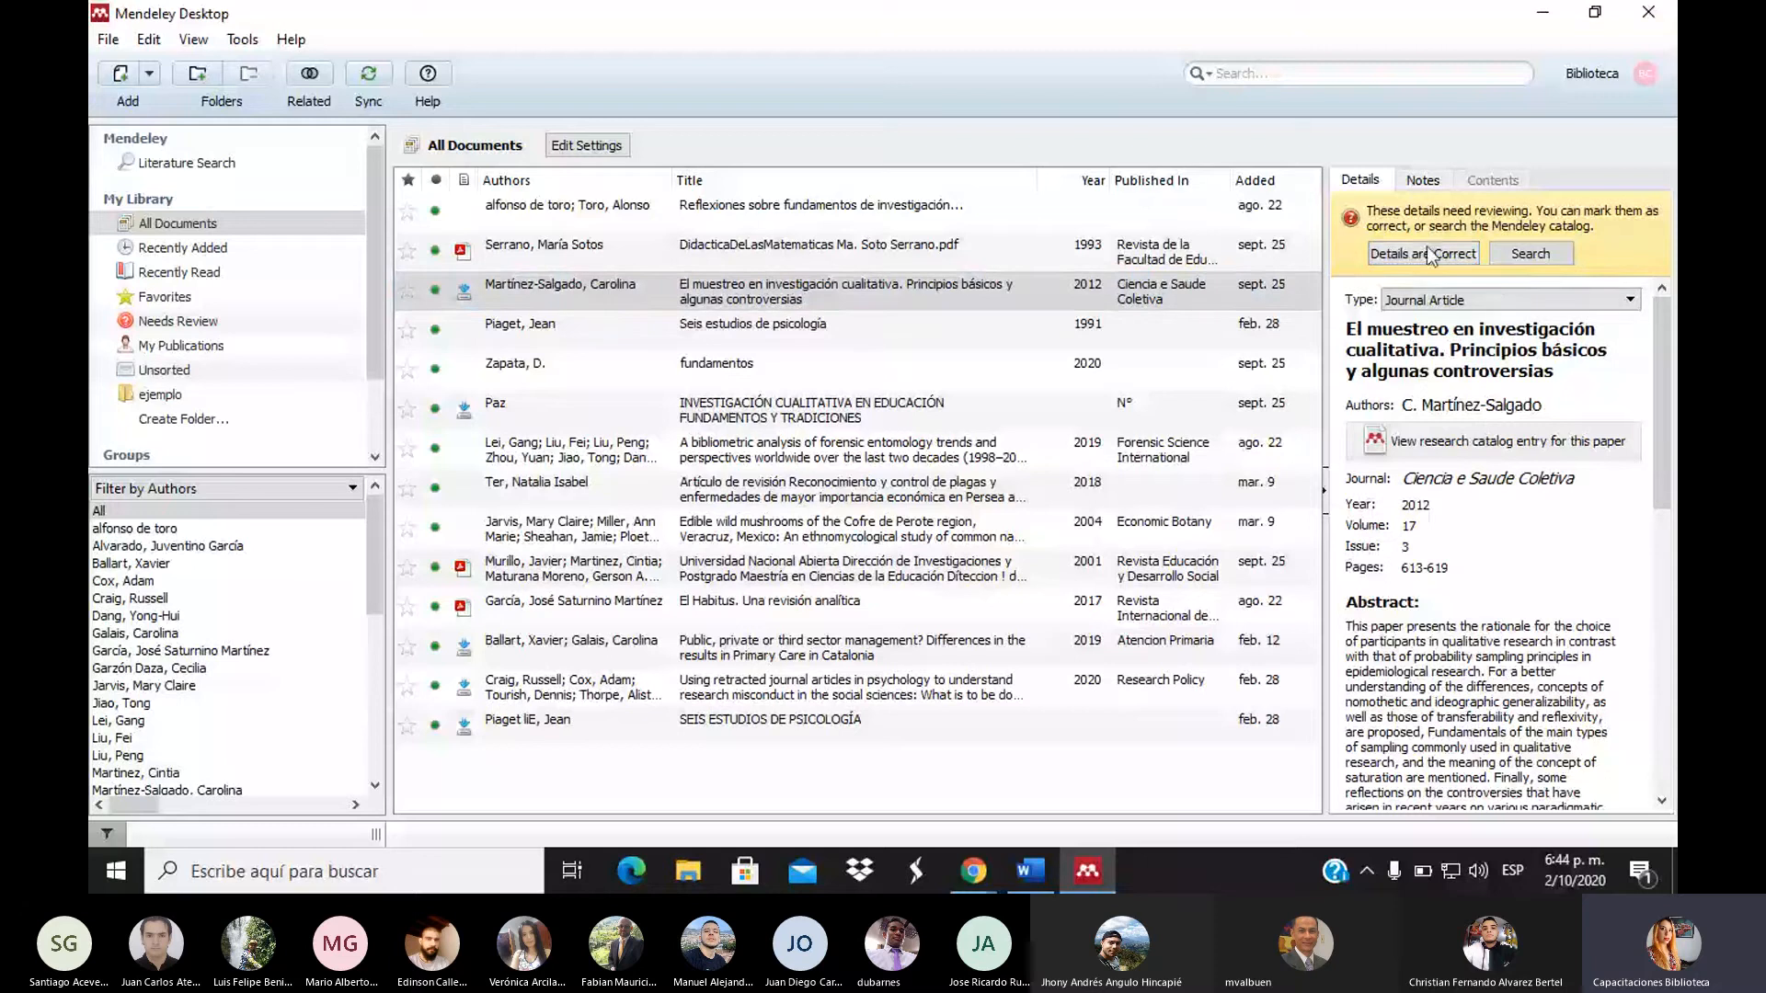
# Replace the title with 'El muestreo en investigación cualitativa. Principios básicos y algunas controversias'
pyautogui.click(1503, 358)
pyautogui.hotkey('ctrl', 'c')
pyautogui.press('BackSpace')
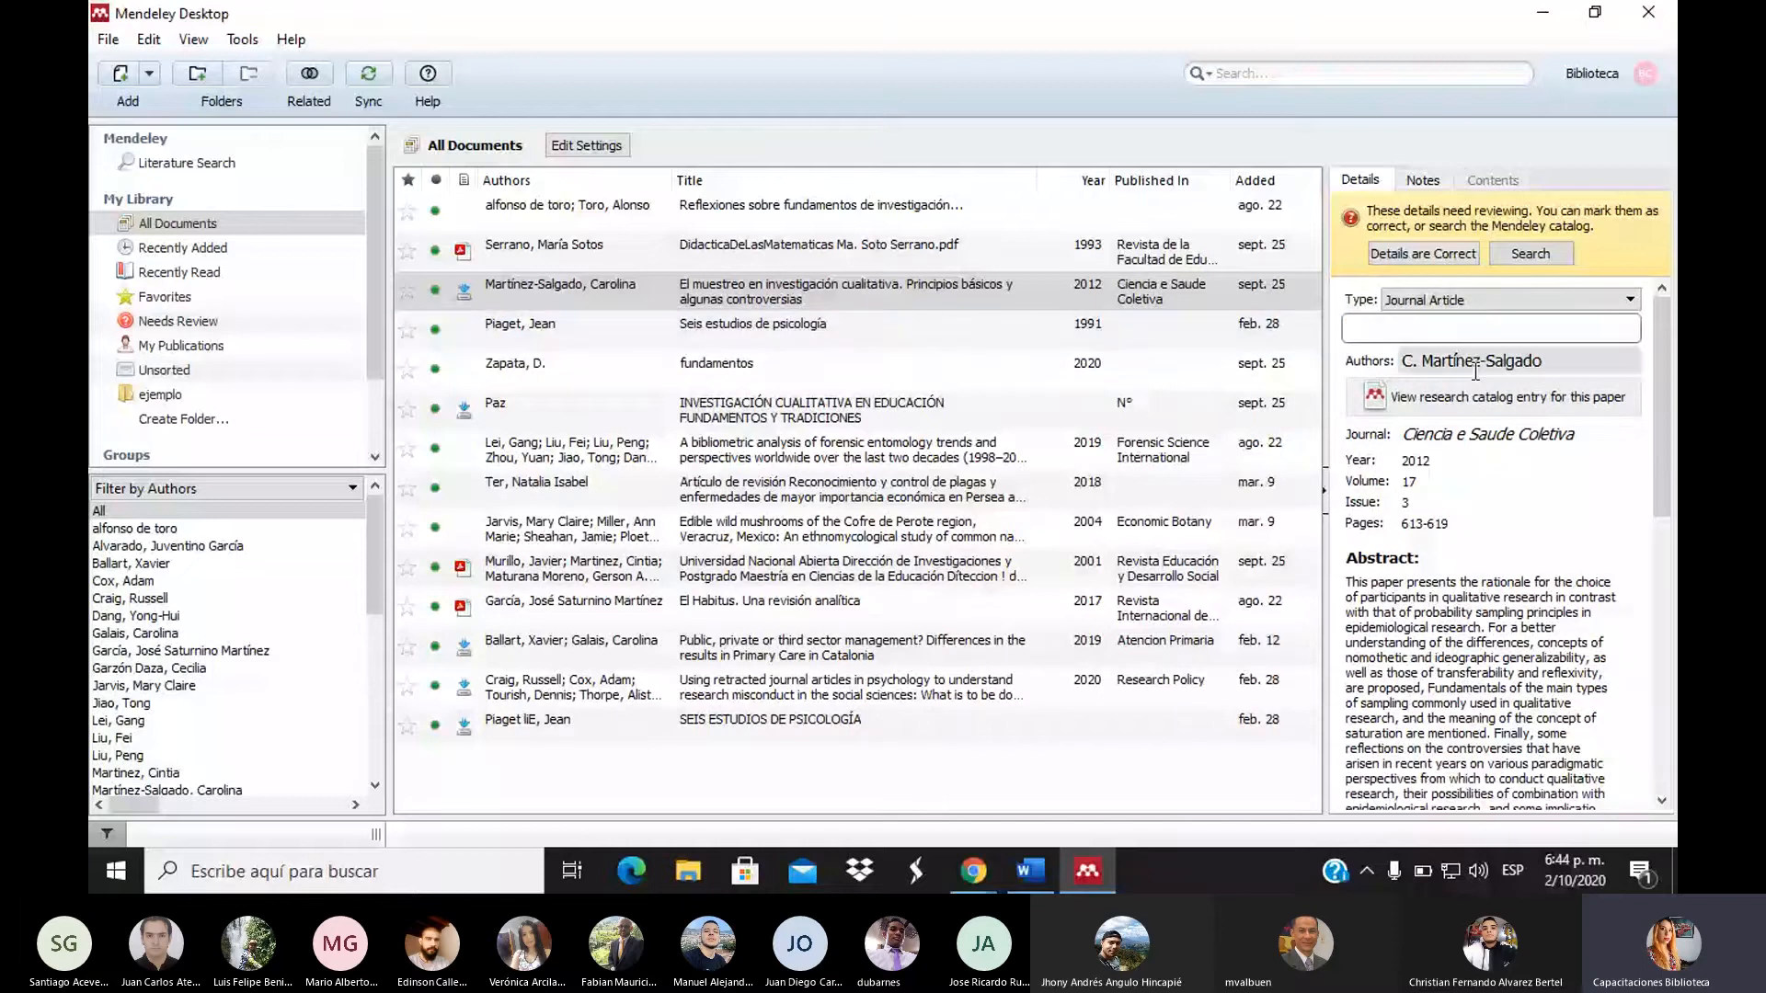
pyautogui.hotkey('ctrl', 'v')
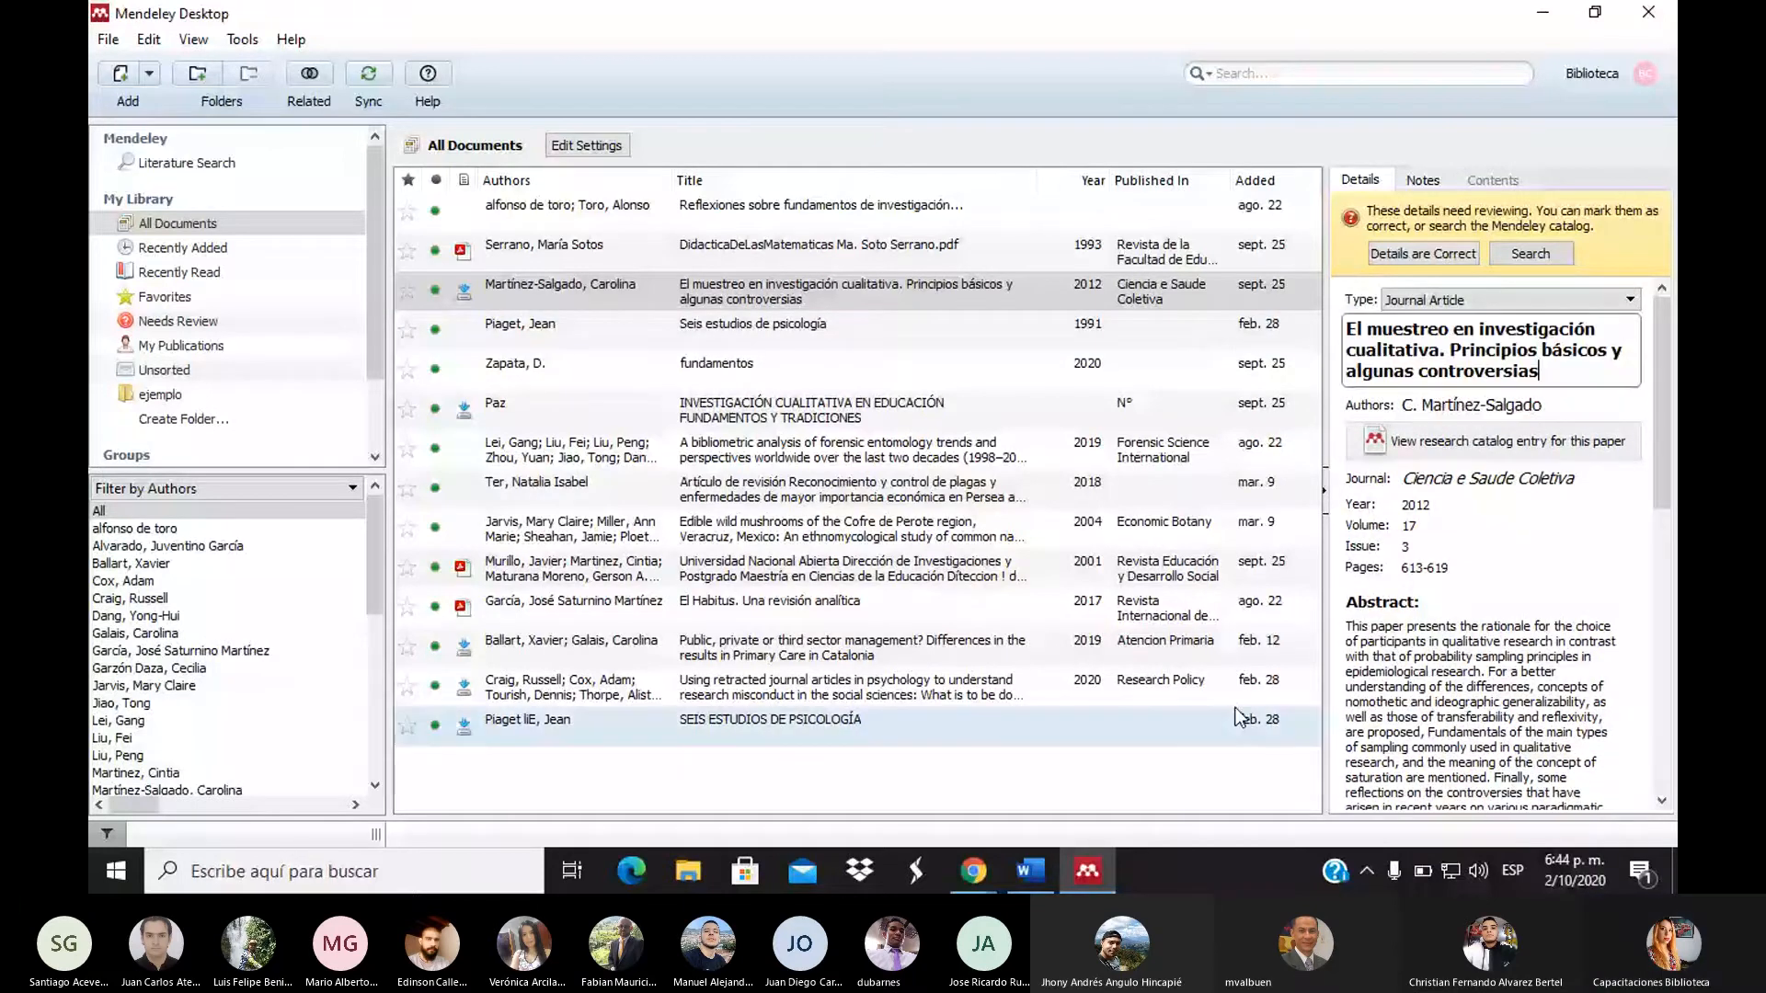
pyautogui.click(1156, 796)
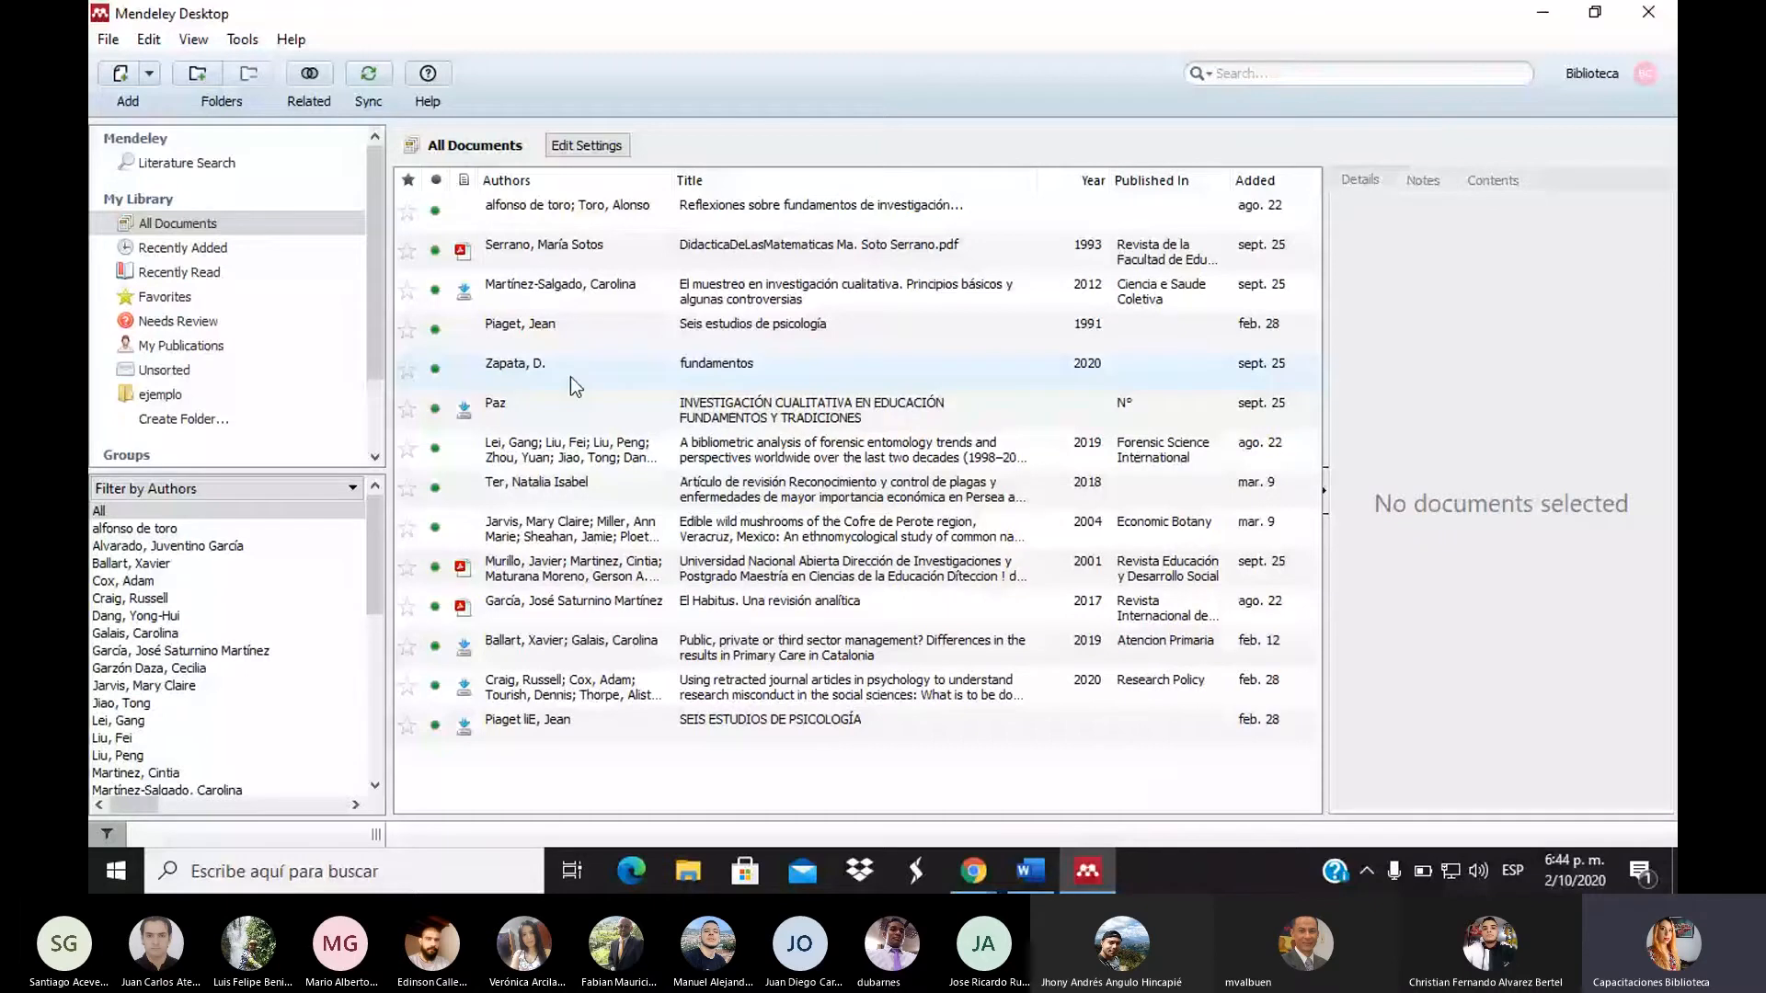
# Choose Add Entry Manually from the Add menu to get a blank Journal Article form
pyautogui.click(149, 77)
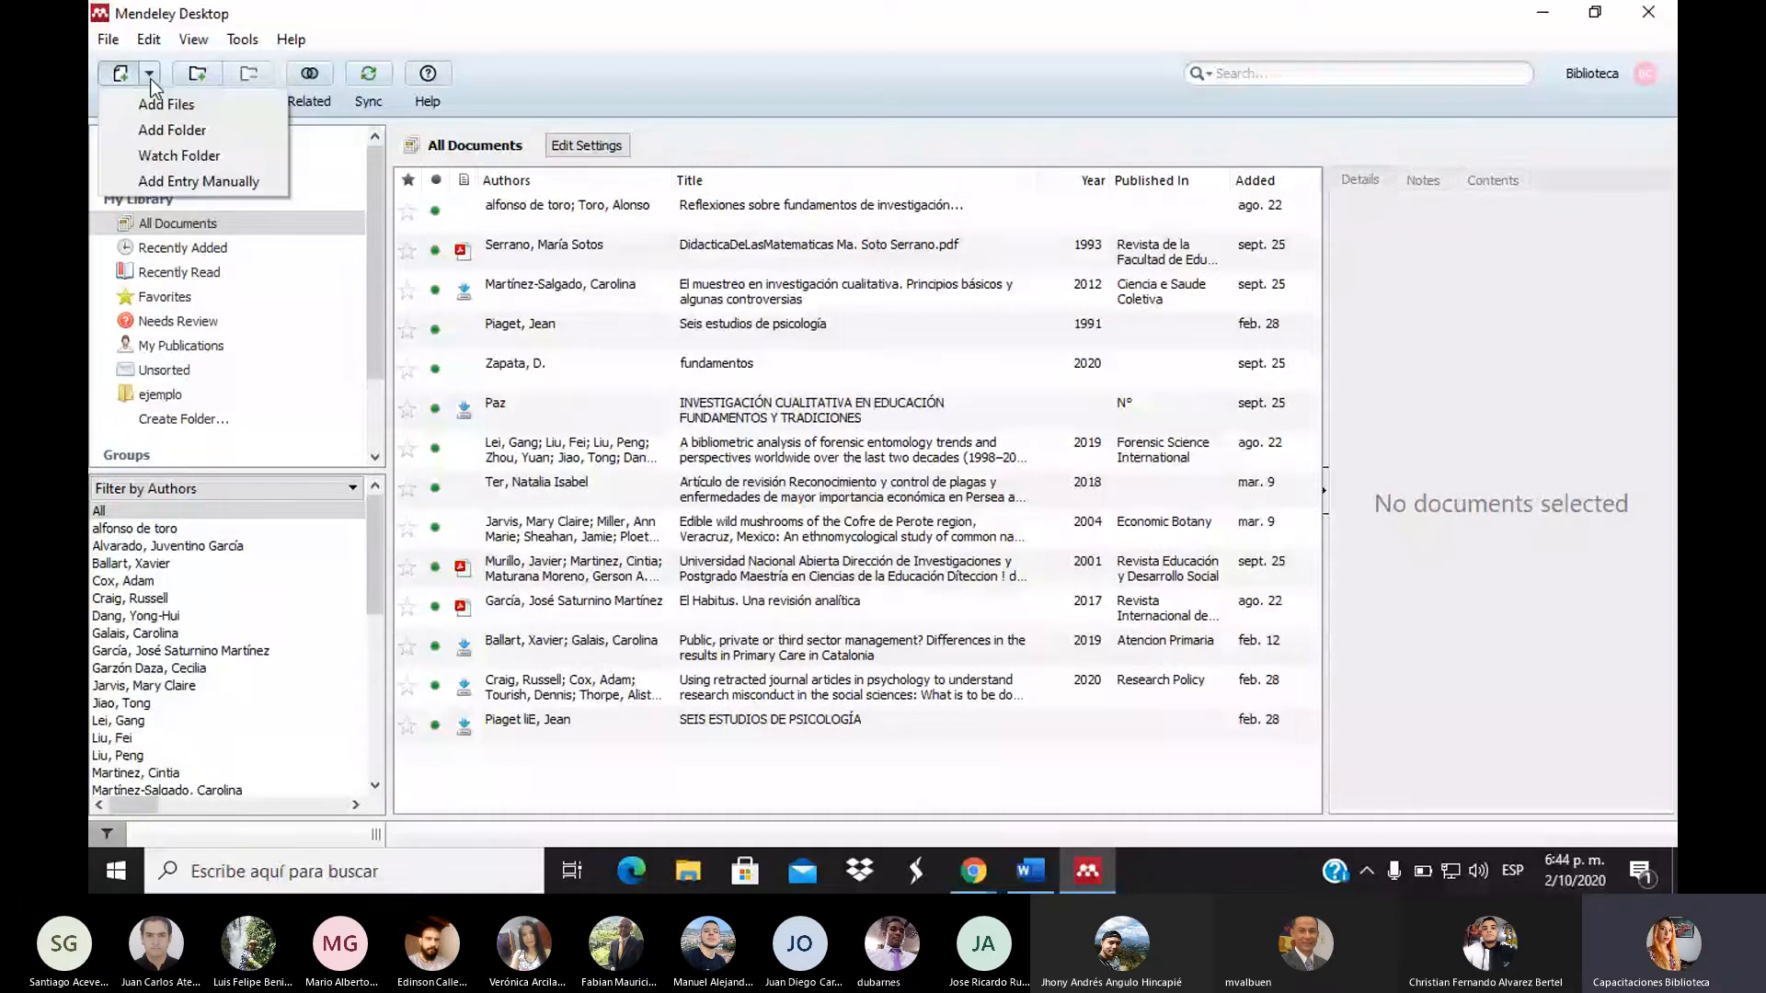
pyautogui.click(206, 180)
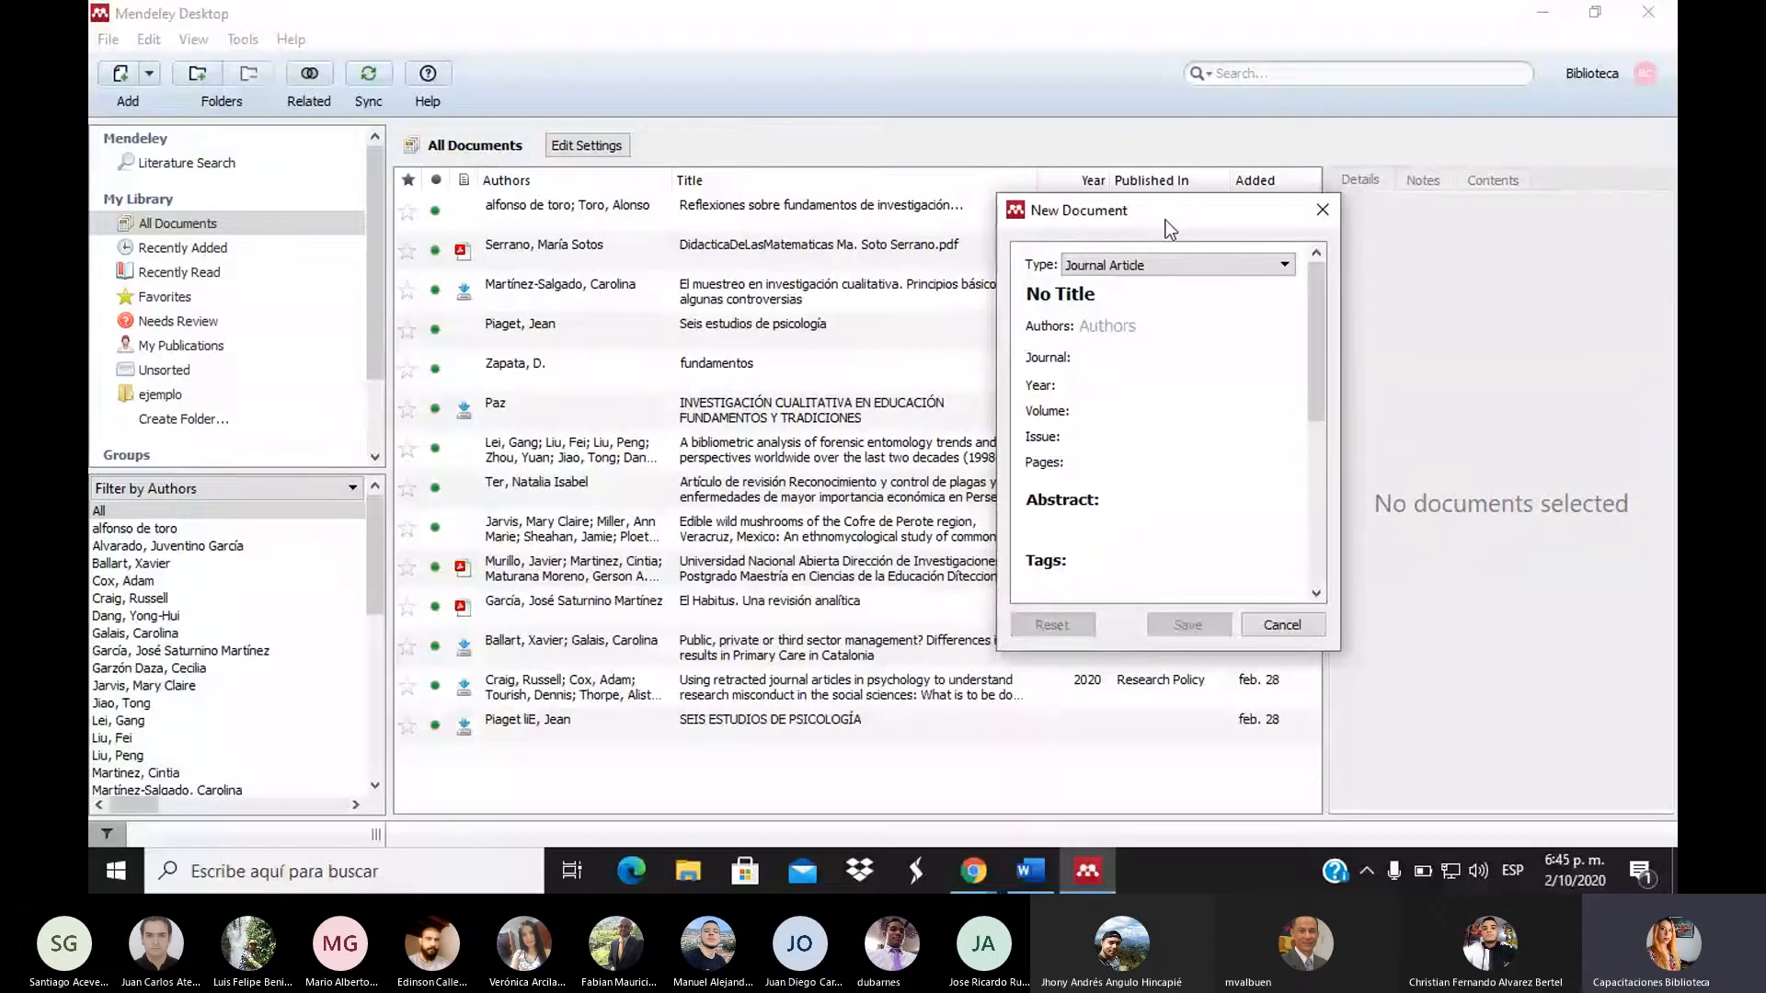
pyautogui.moveTo(1167, 219); pyautogui.dragTo(962, 172)
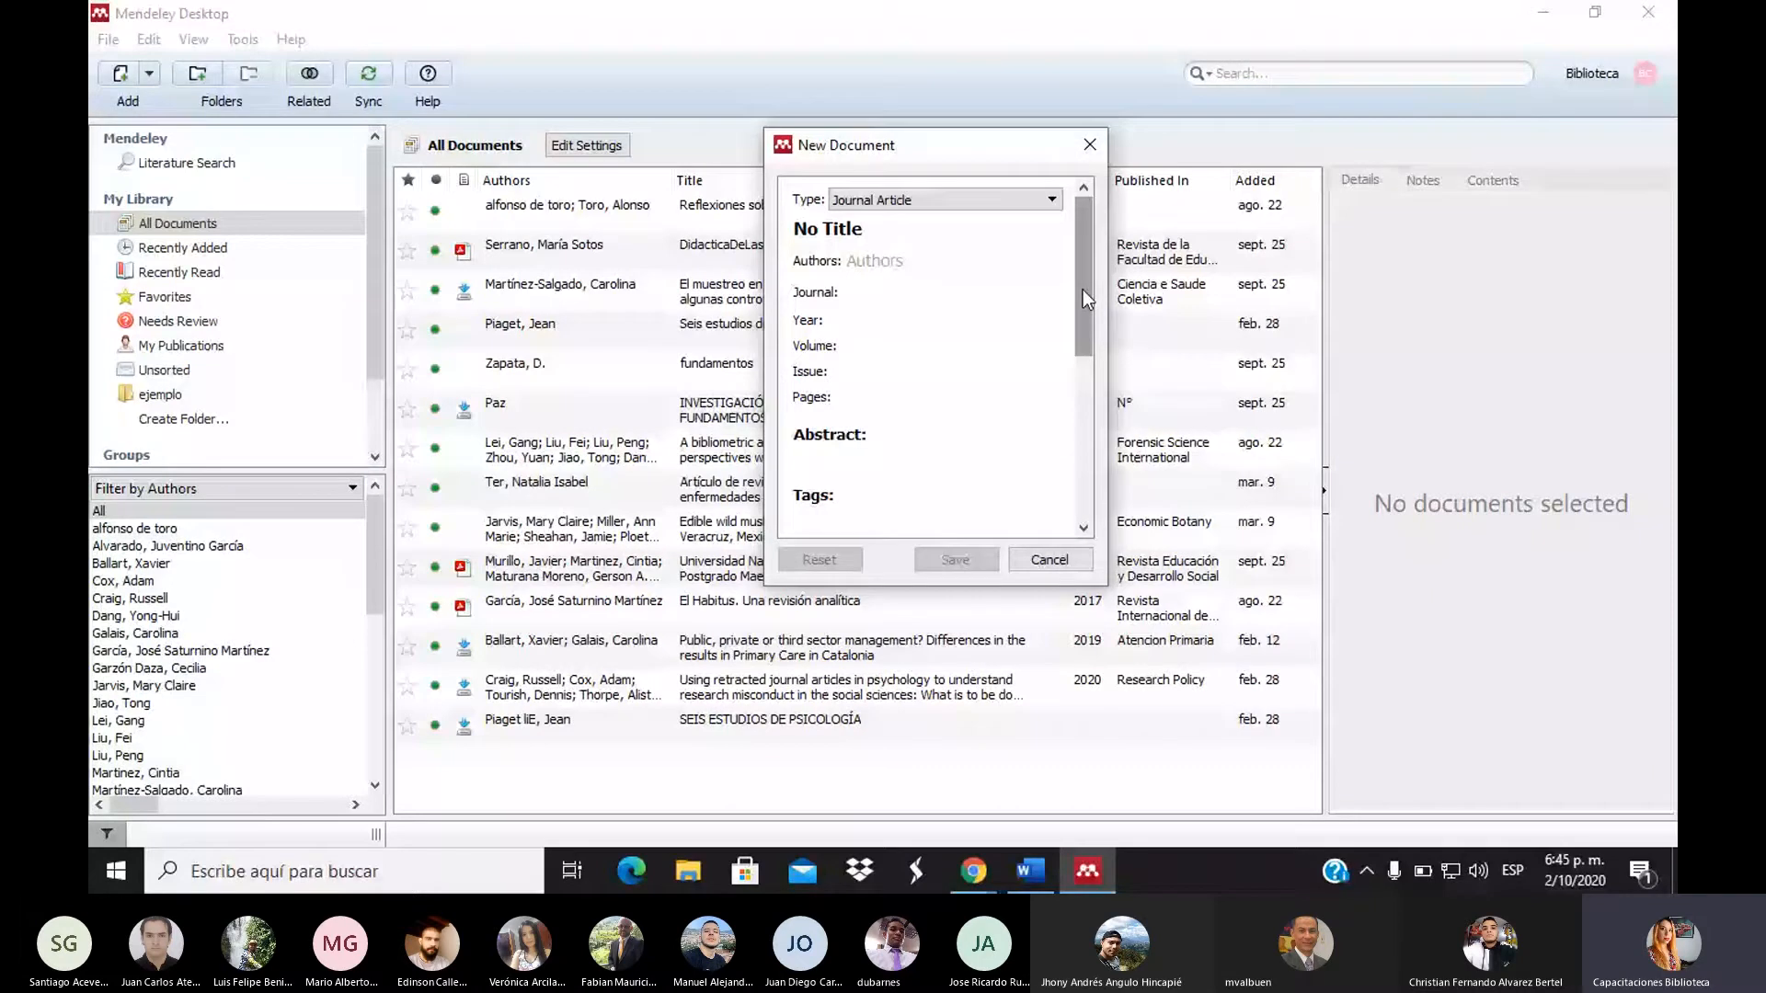
pyautogui.click(1013, 199)
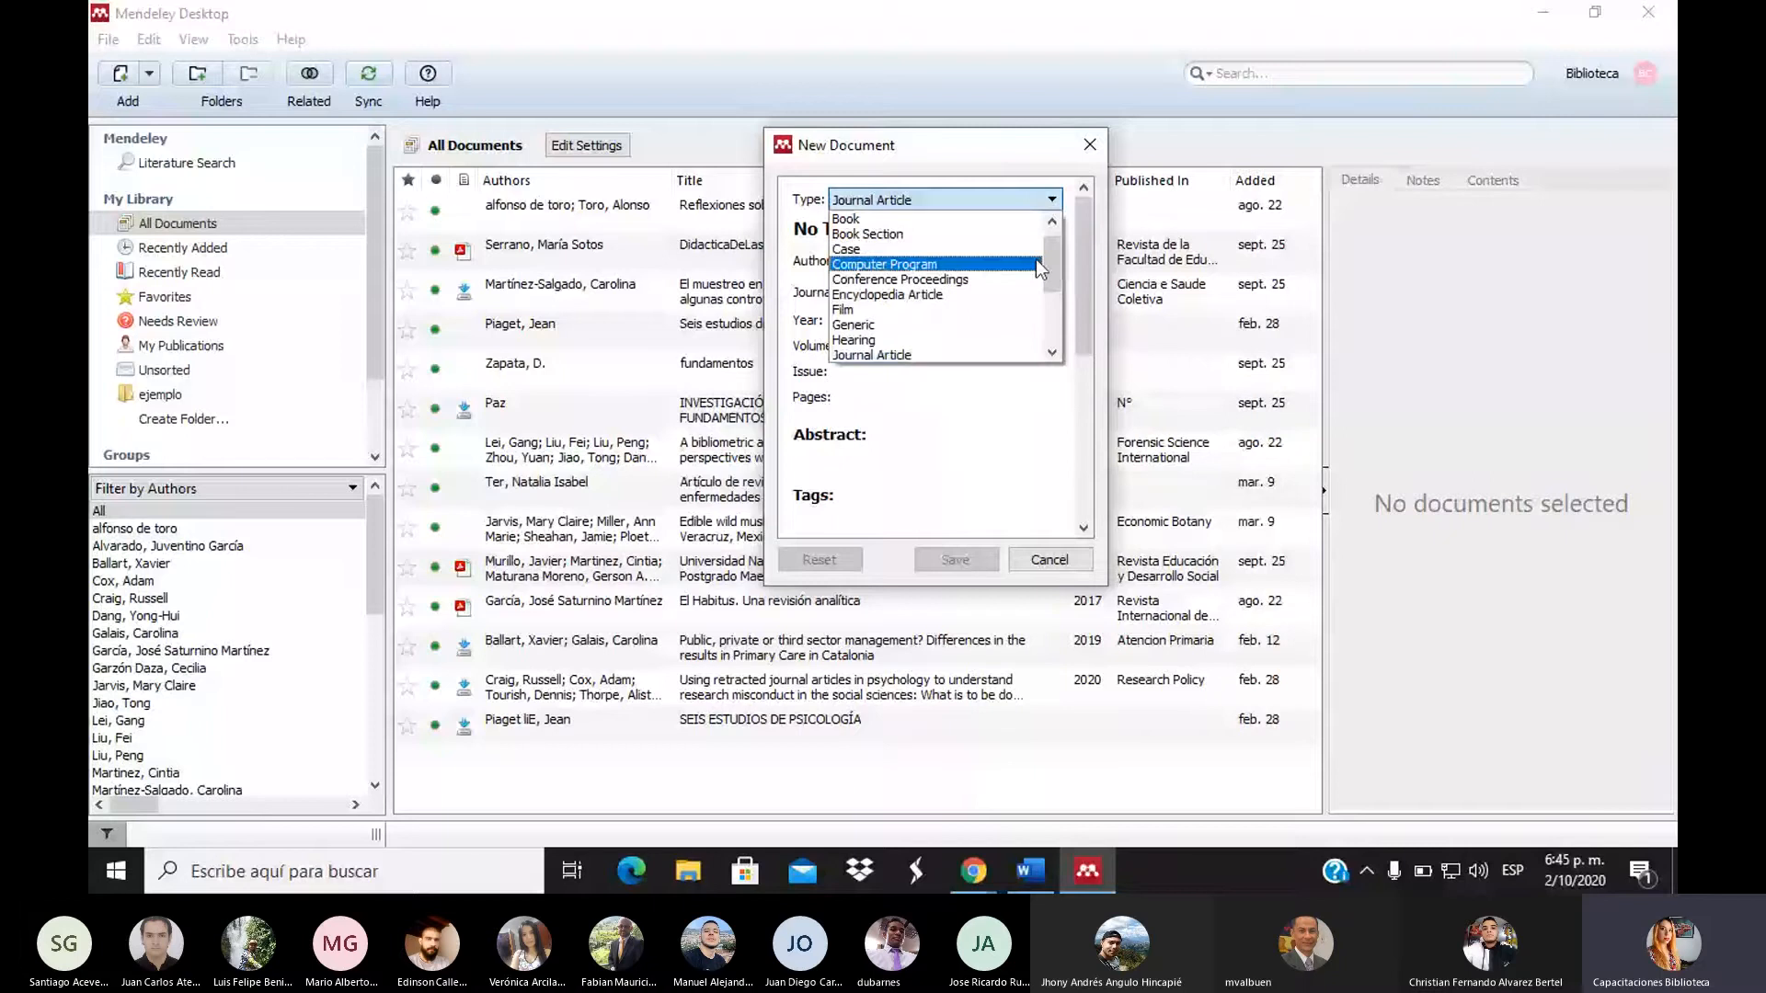
pyautogui.click(1017, 355)
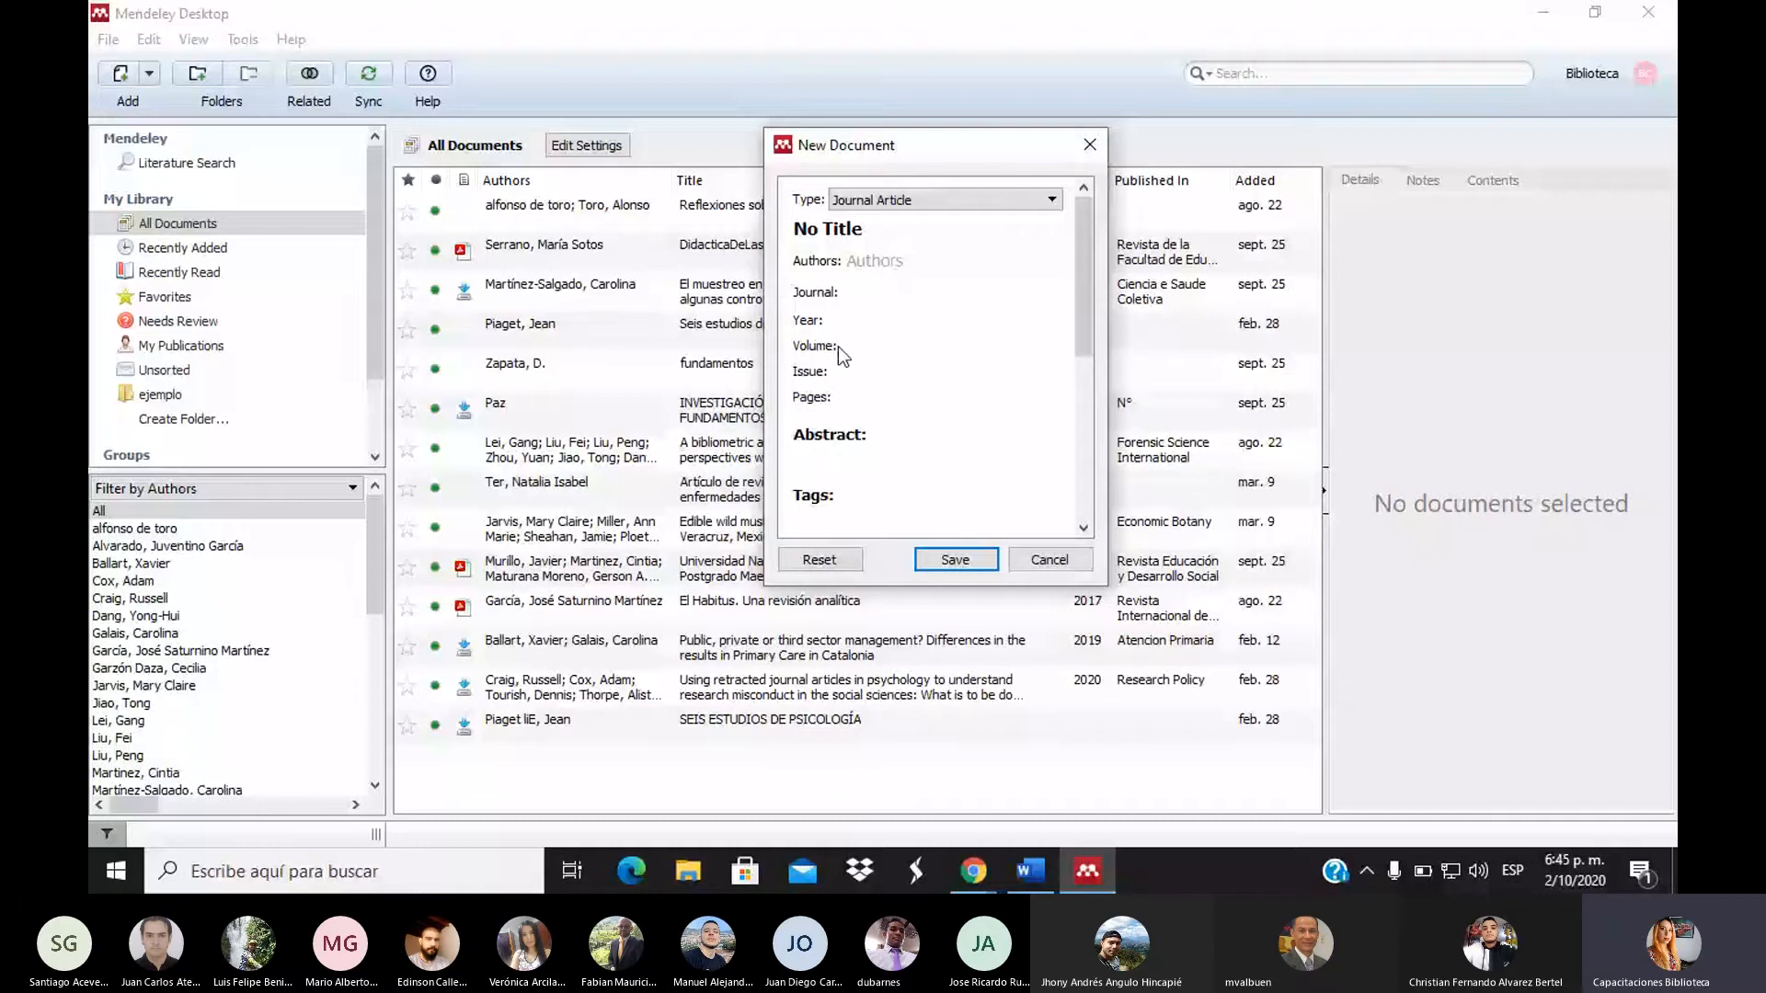
pyautogui.scroll(-10, 1069, 521)
pyautogui.moveTo(1068, 521); pyautogui.dragTo(1072, 279)
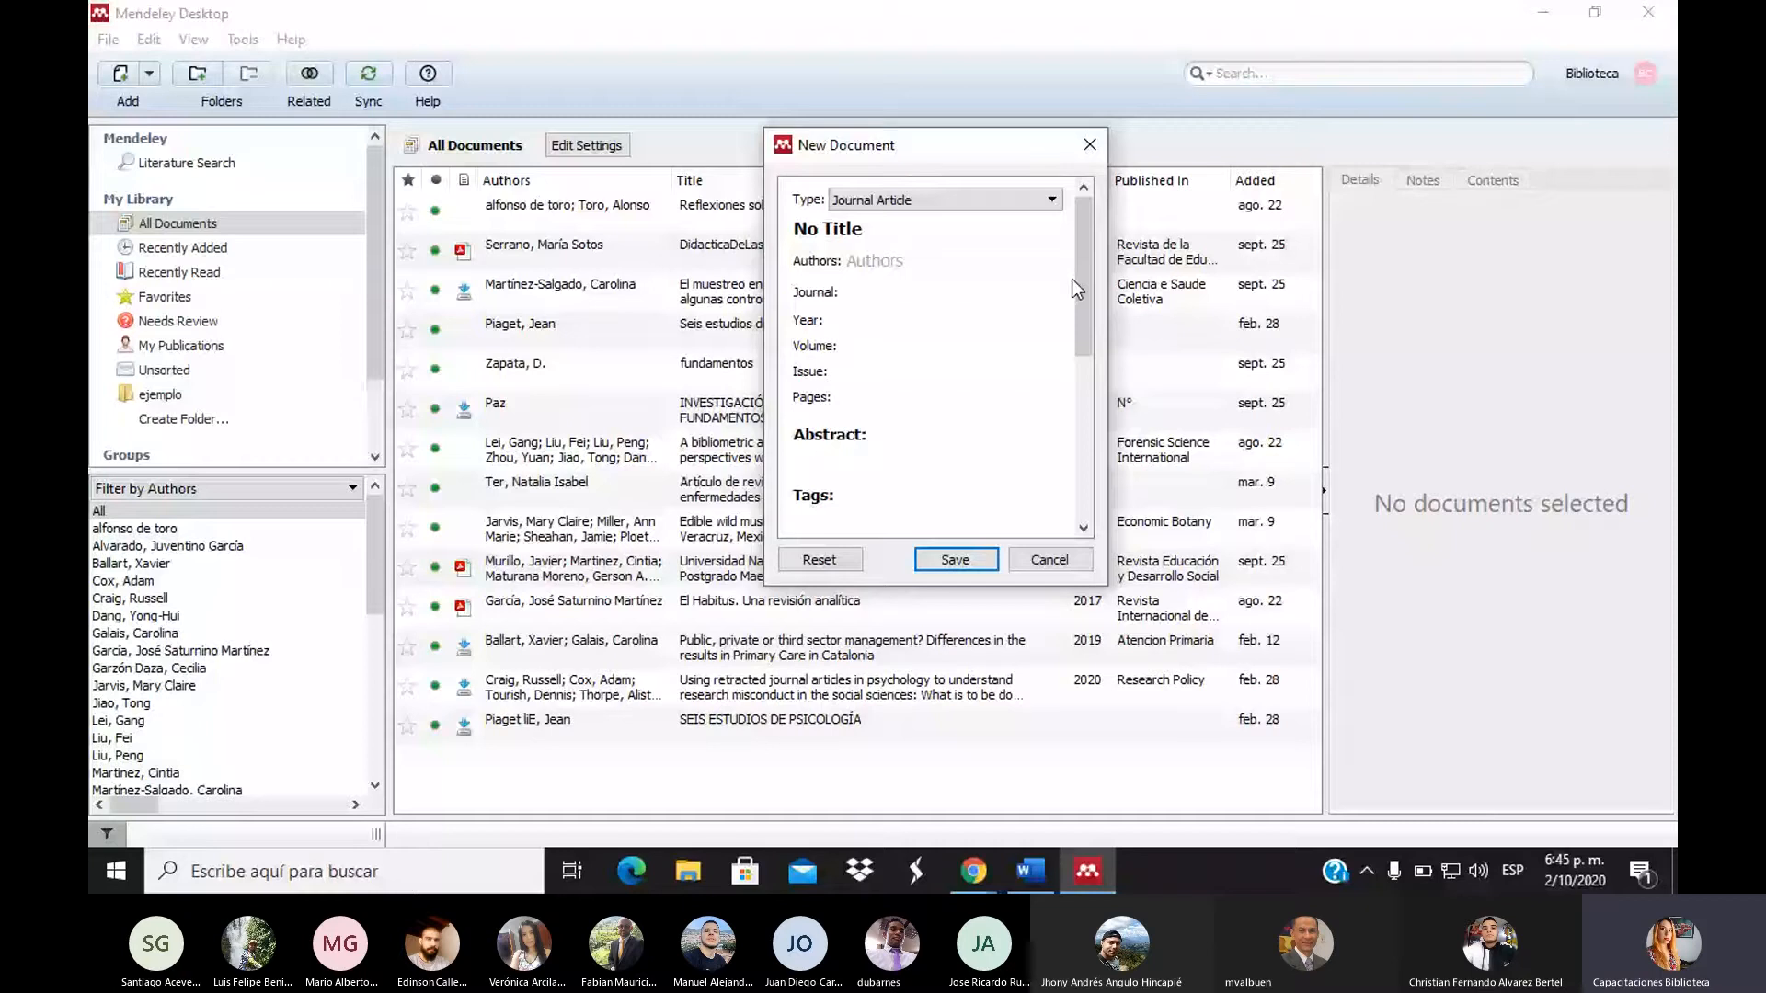
pyautogui.moveTo(1072, 279); pyautogui.dragTo(1052, 417)
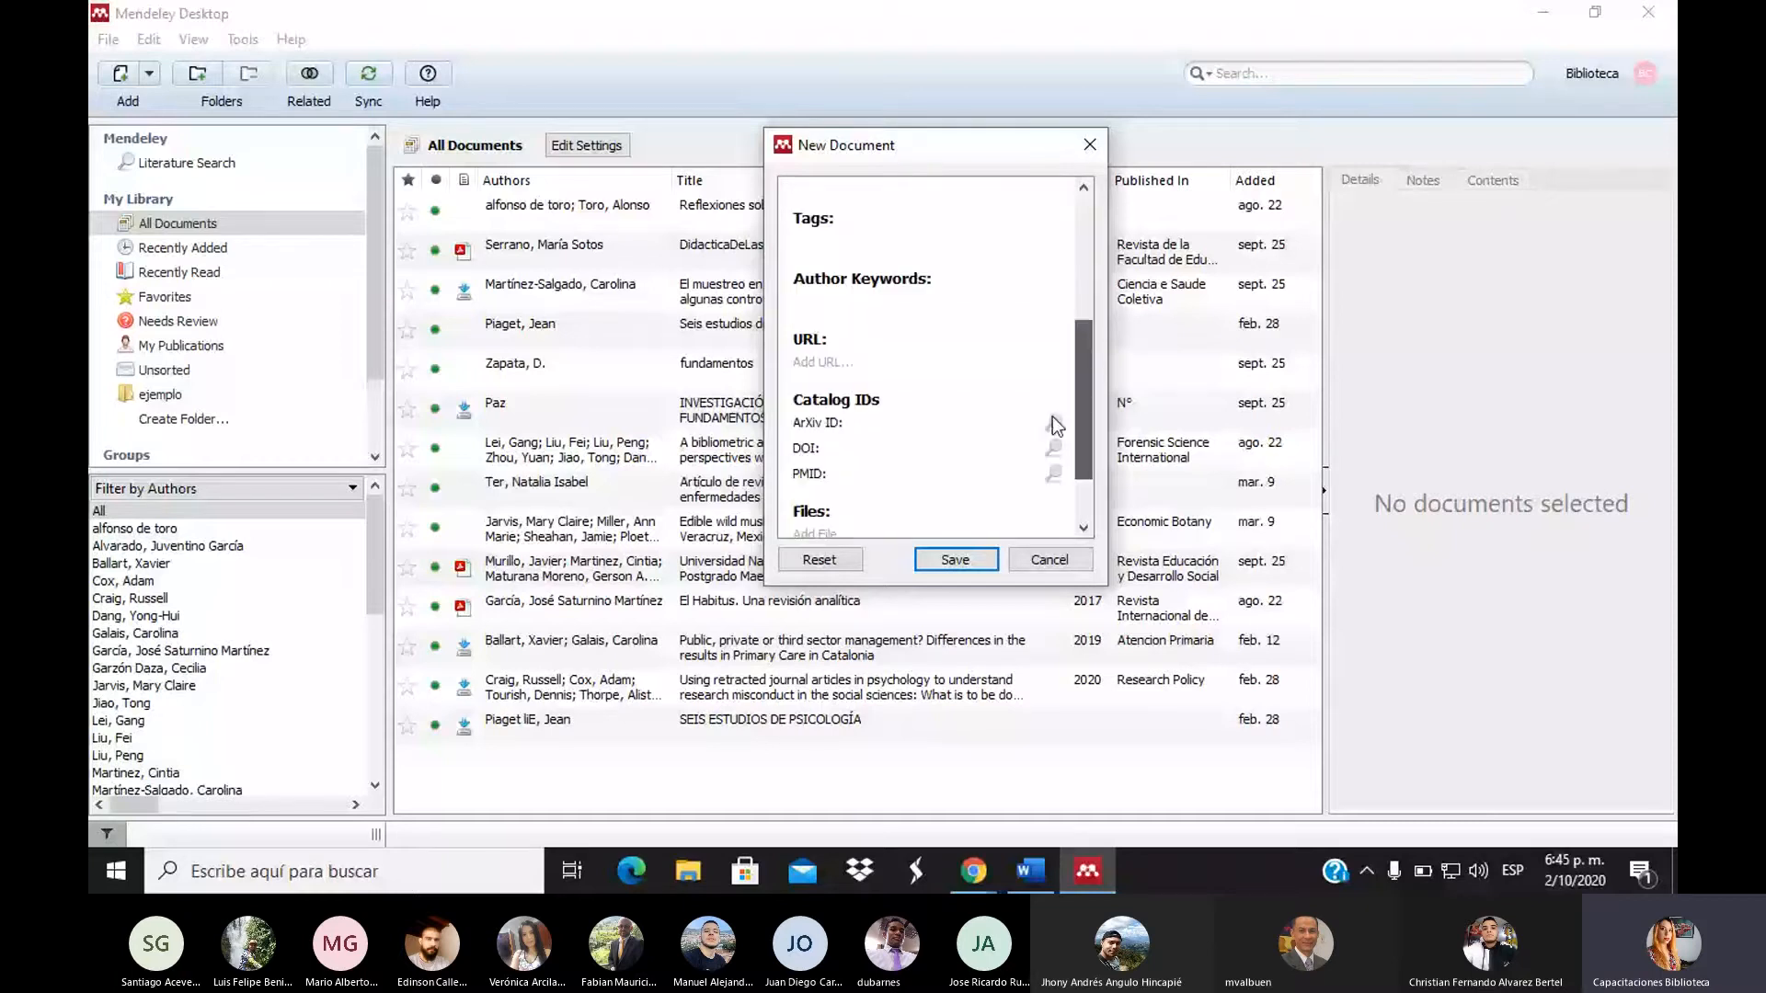
pyautogui.scroll(-2, 1052, 416)
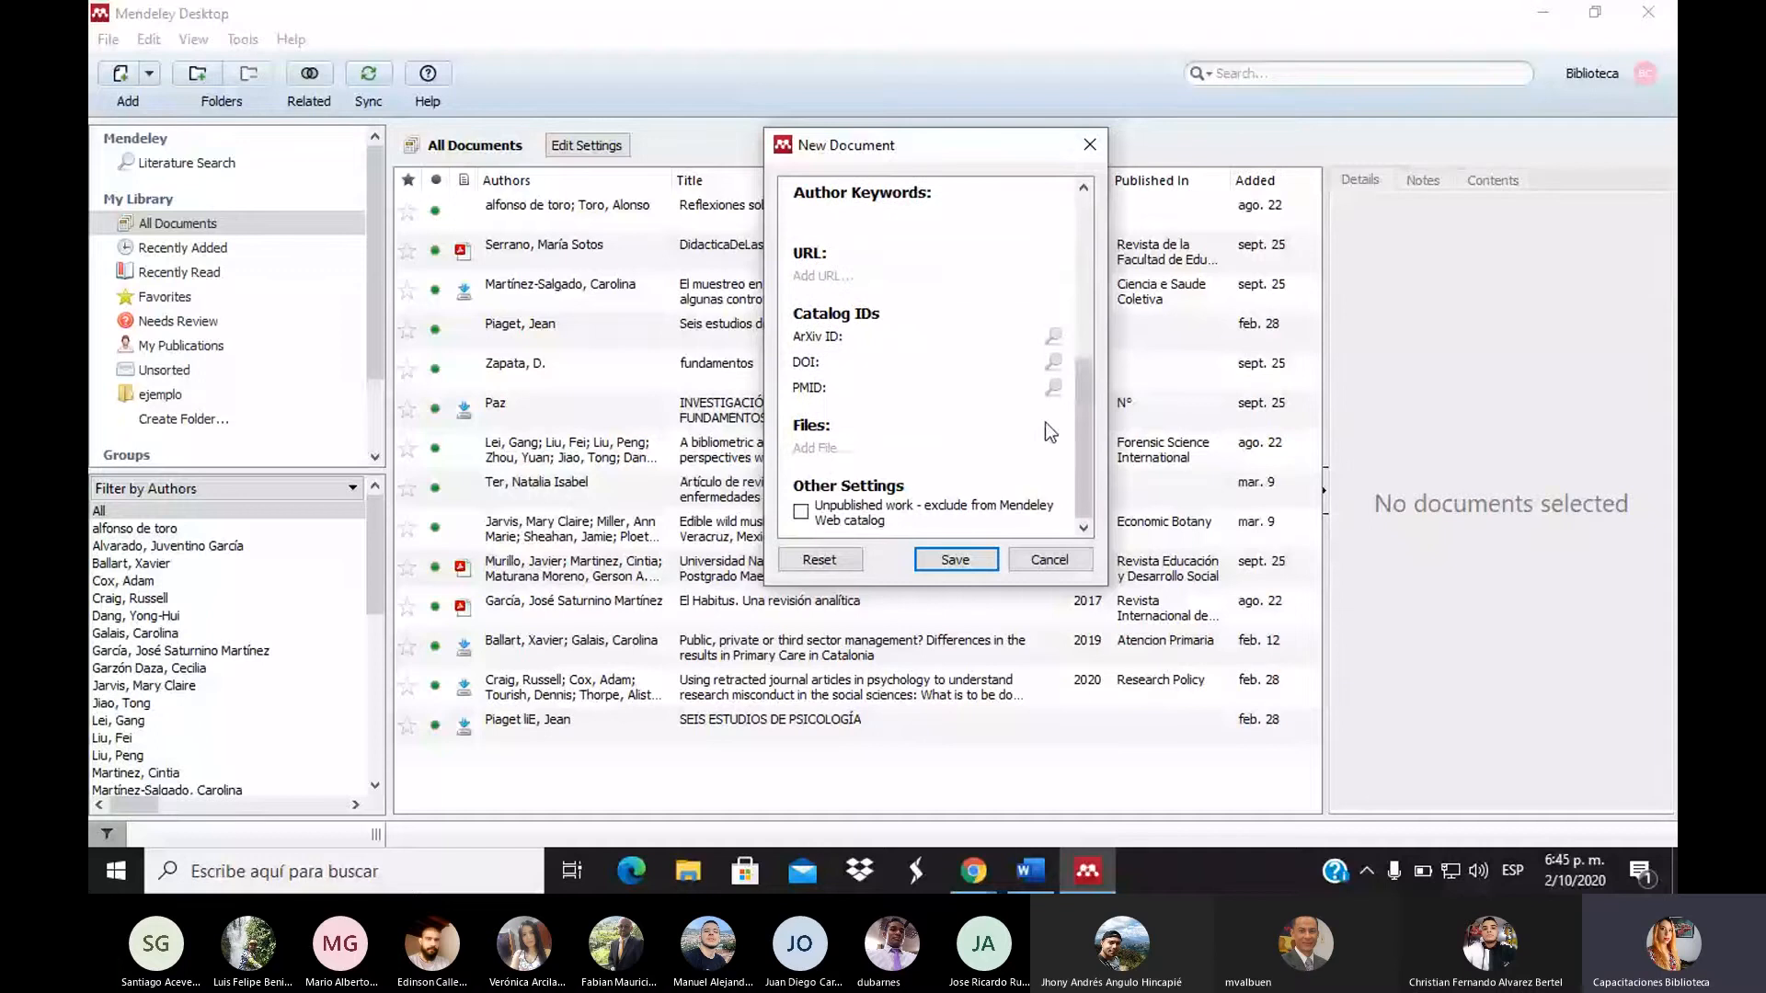
pyautogui.moveTo(1091, 434); pyautogui.dragTo(1099, 240)
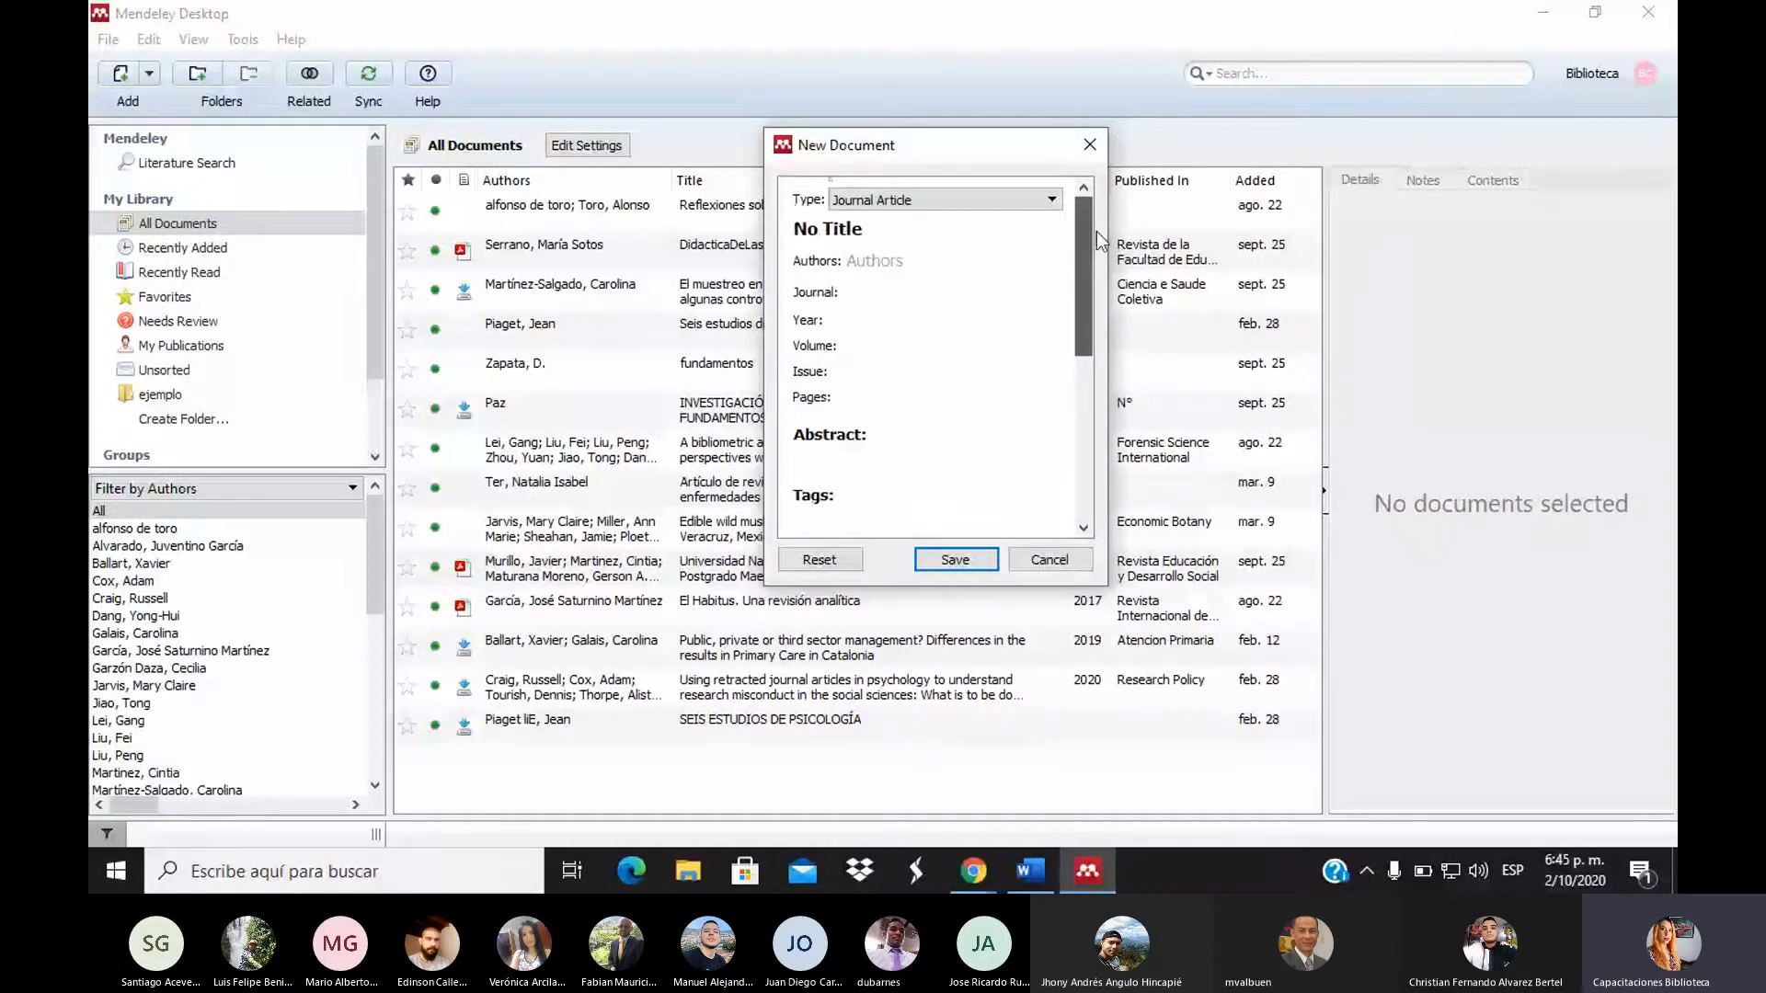
# Switch the new entry's type to Book, review its fields, and close without saving
pyautogui.click(956, 200)
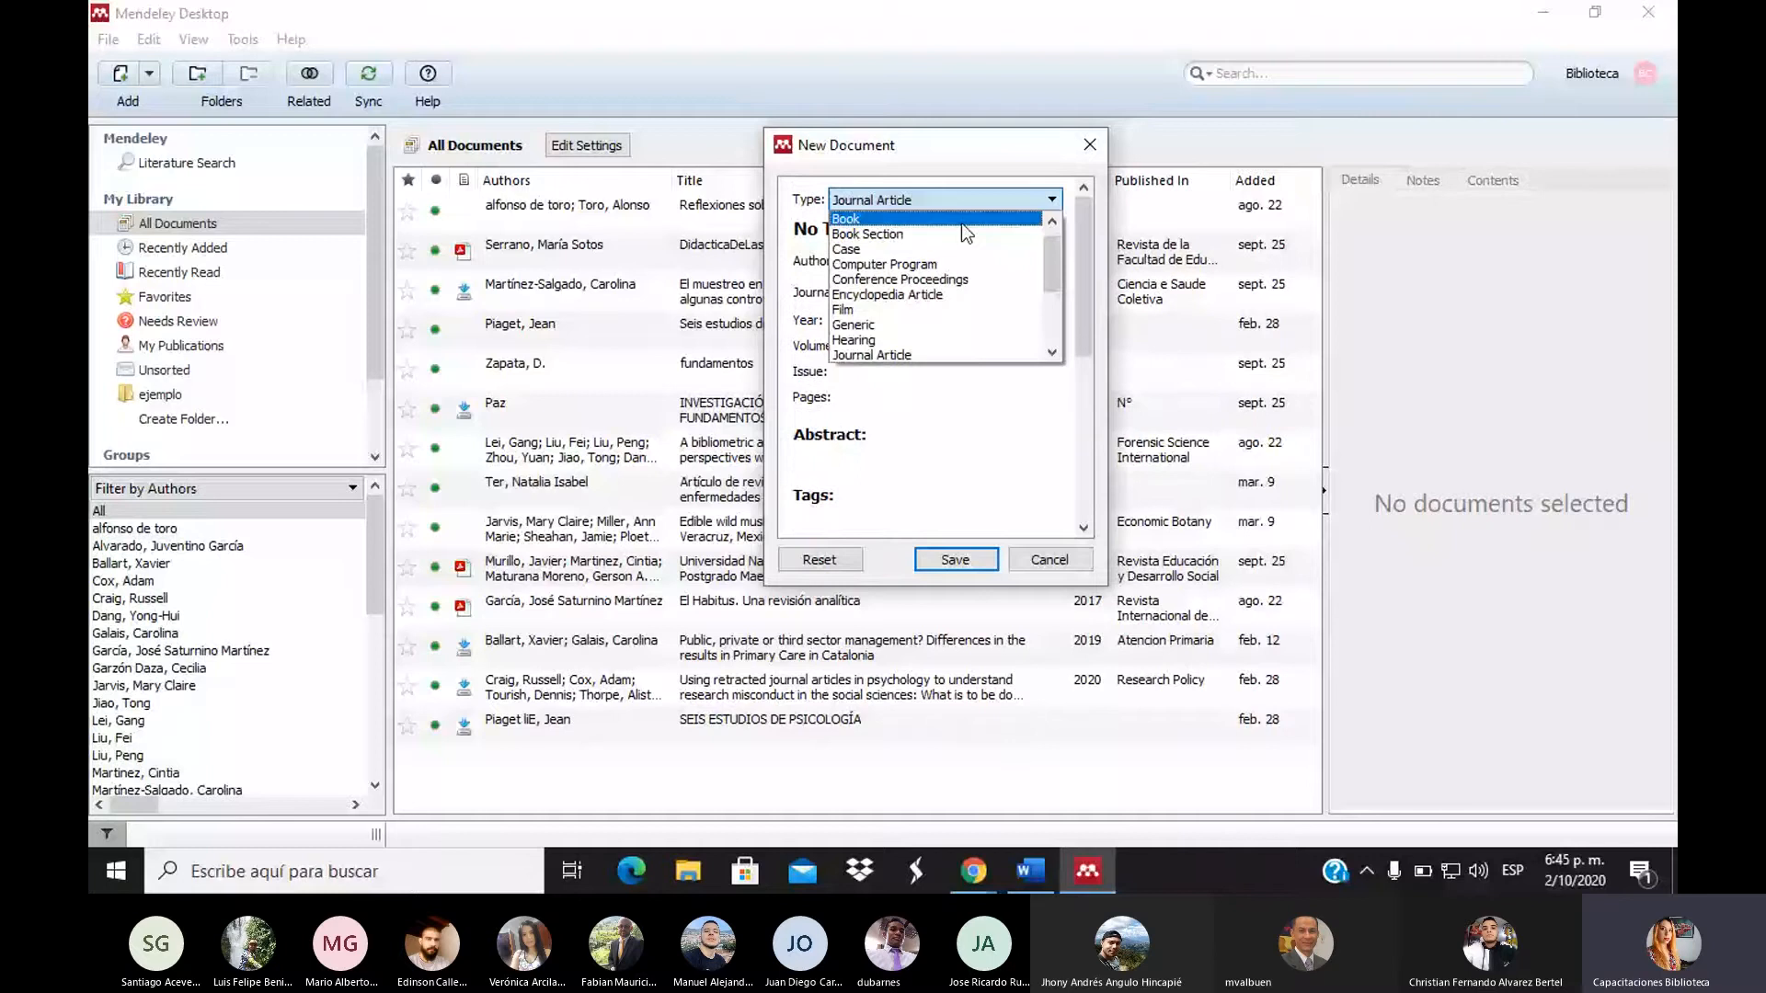
pyautogui.click(962, 223)
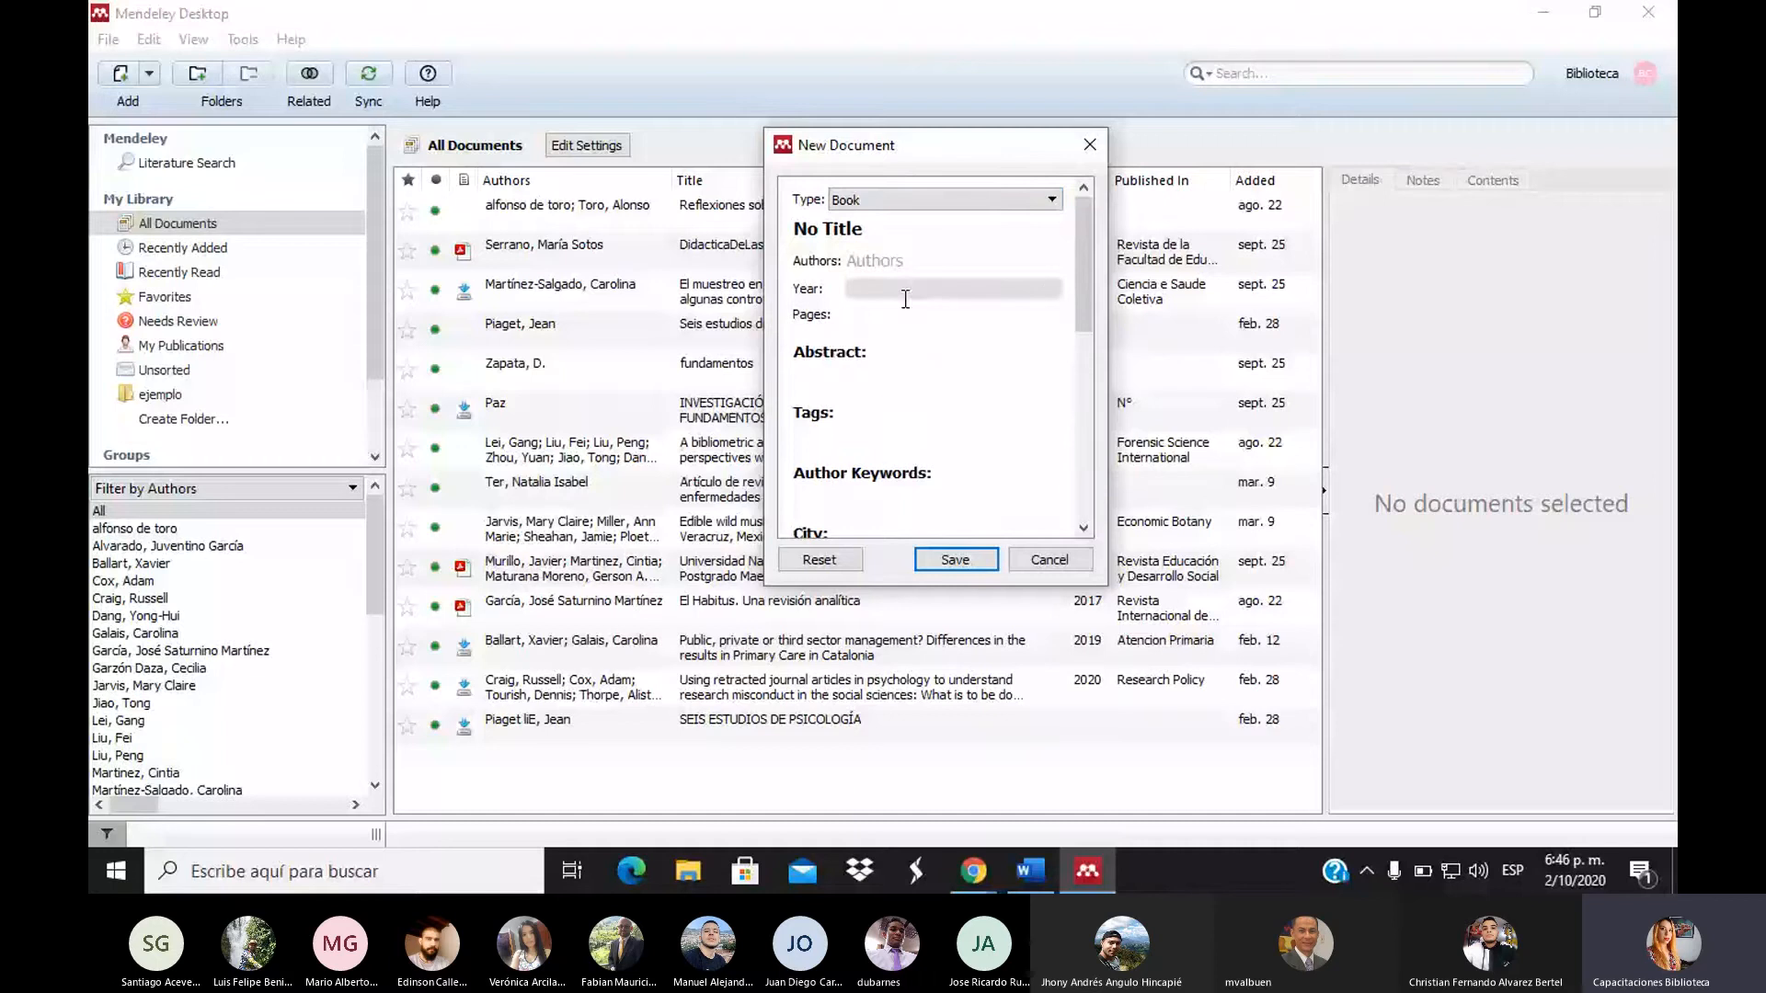
pyautogui.scroll(-3, 911, 402)
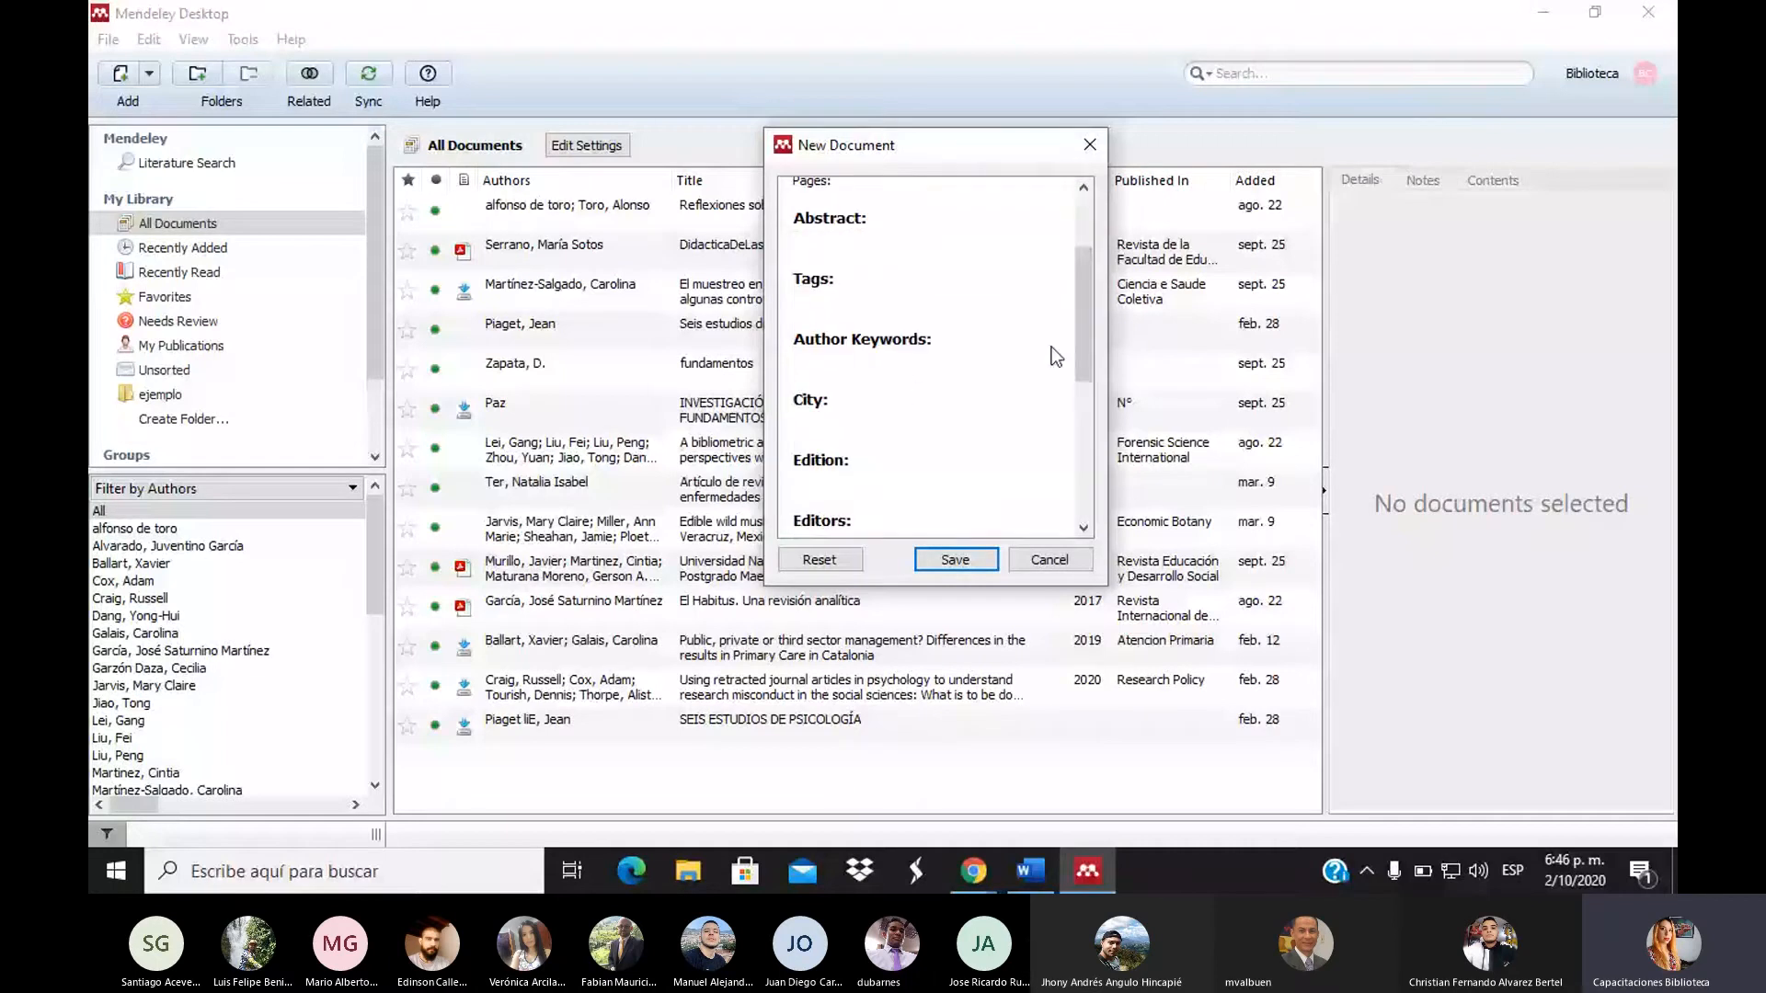
pyautogui.scroll(-2, 842, 285)
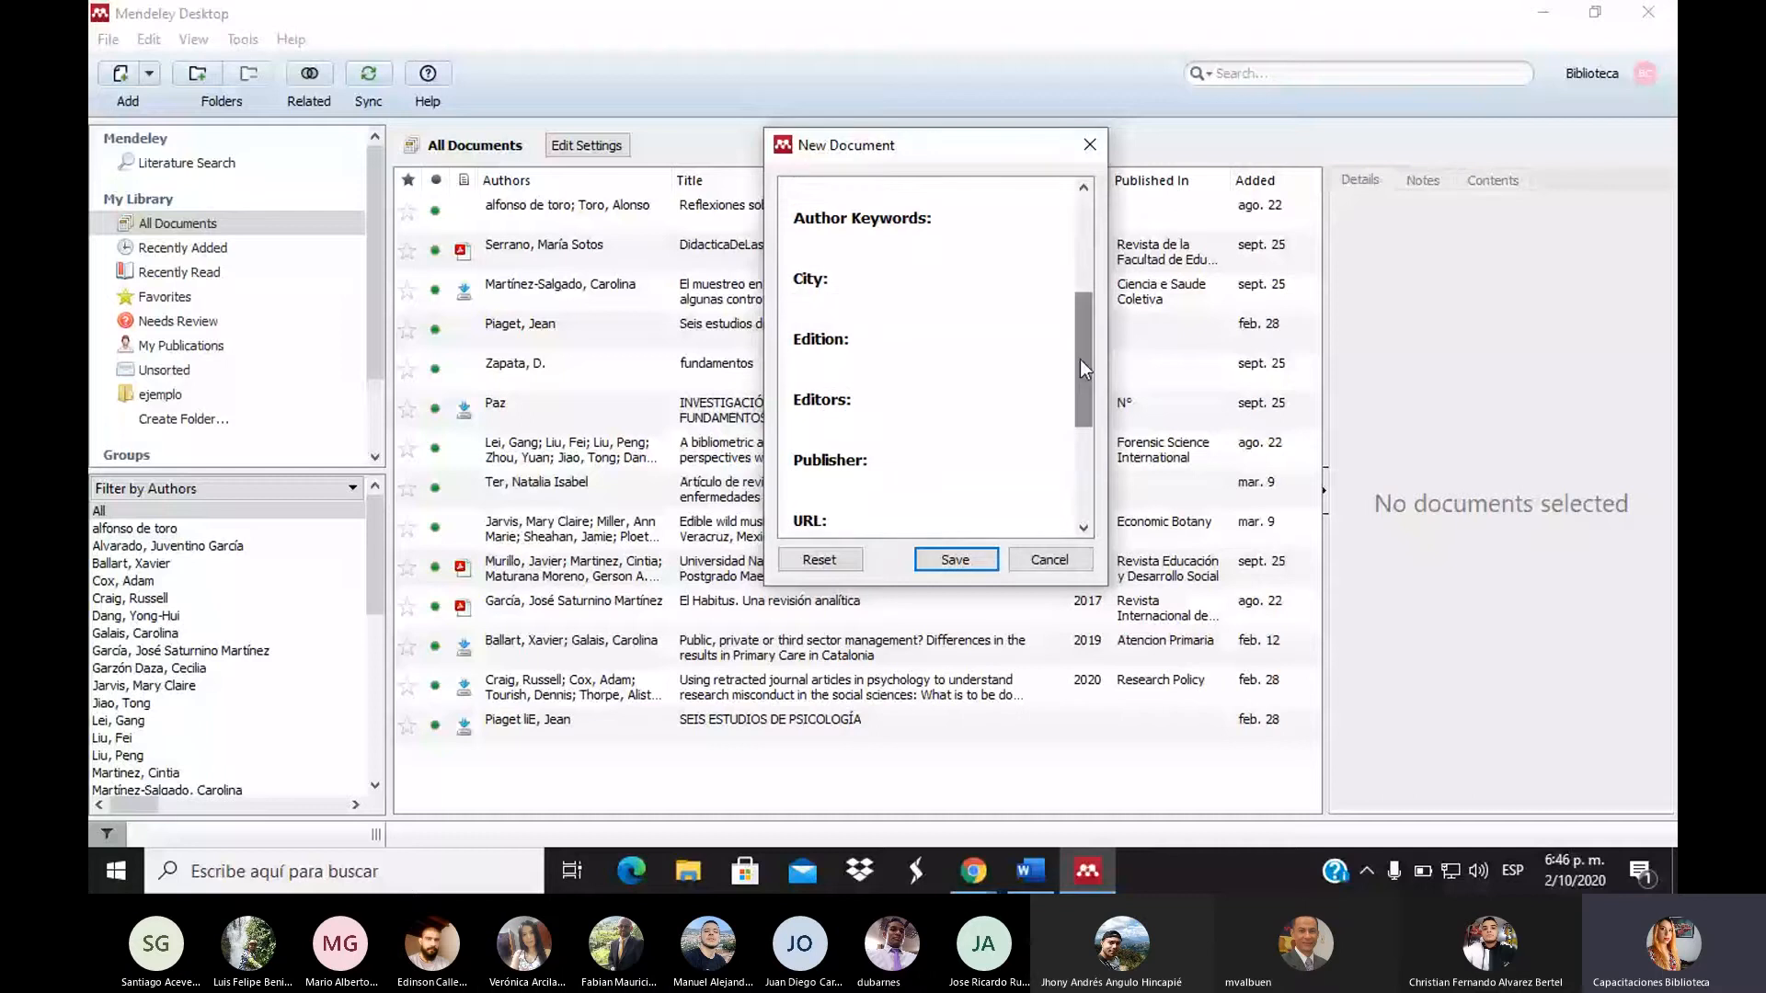
pyautogui.moveTo(1079, 358); pyautogui.dragTo(1079, 469)
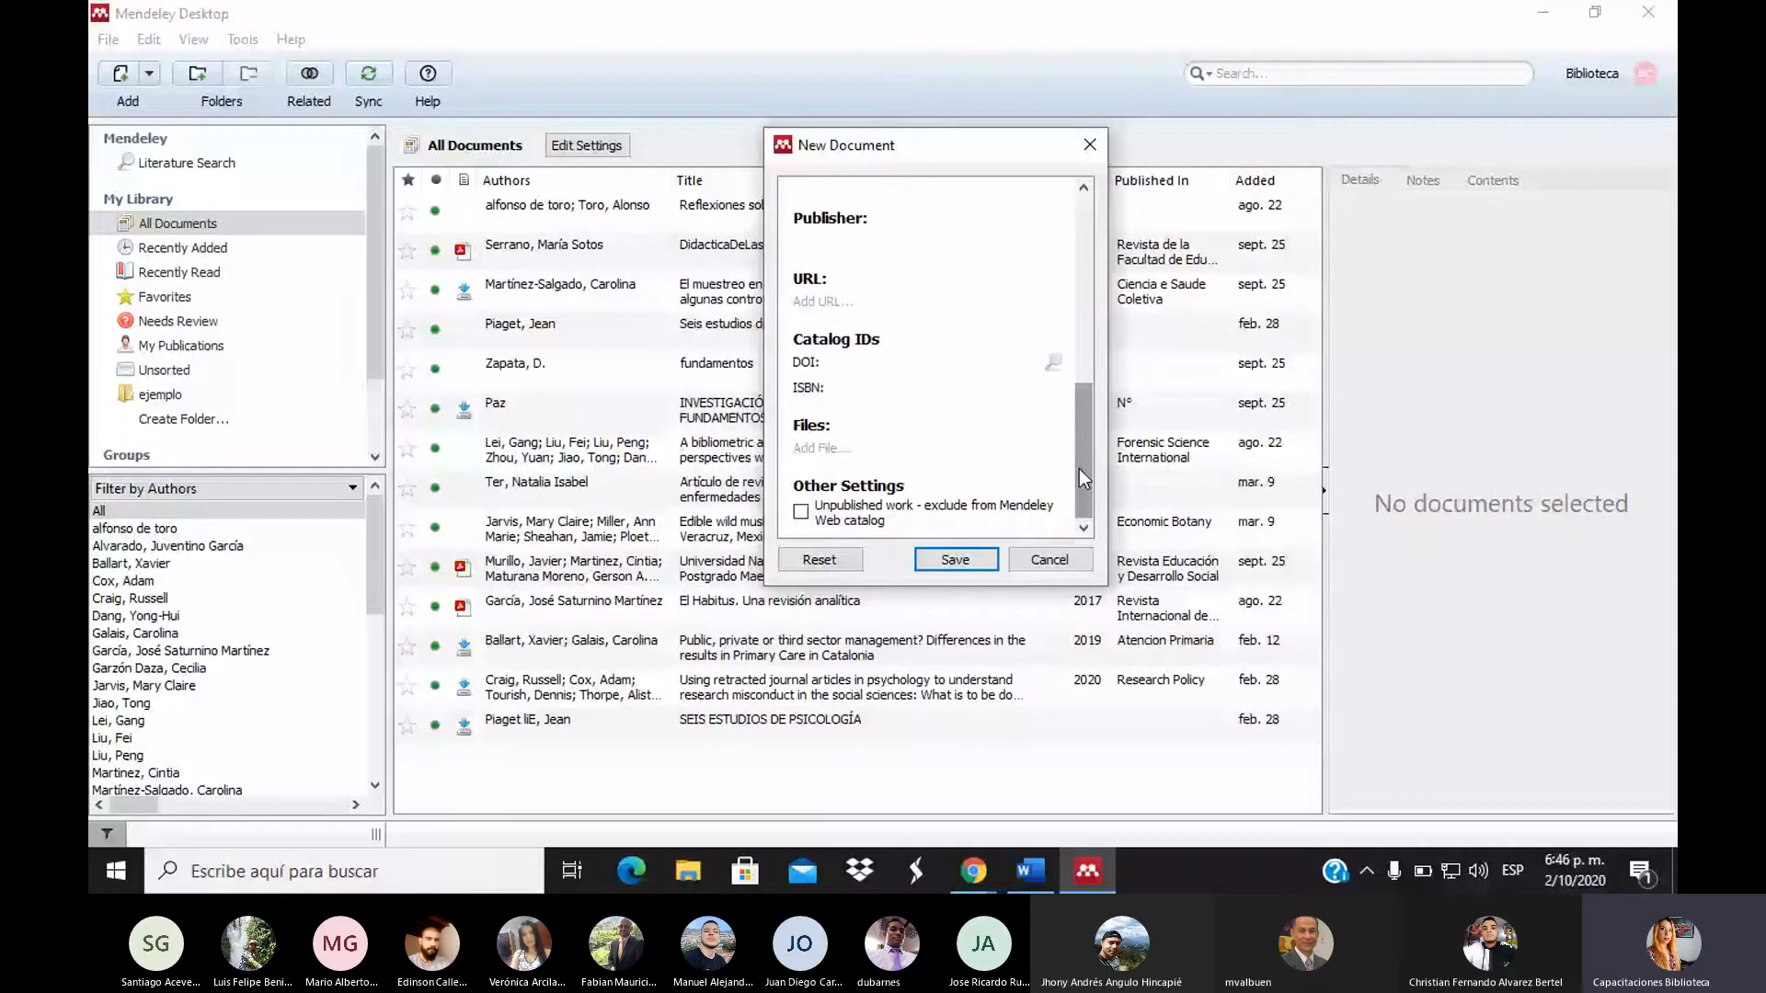
pyautogui.moveTo(1079, 469); pyautogui.dragTo(1078, 283)
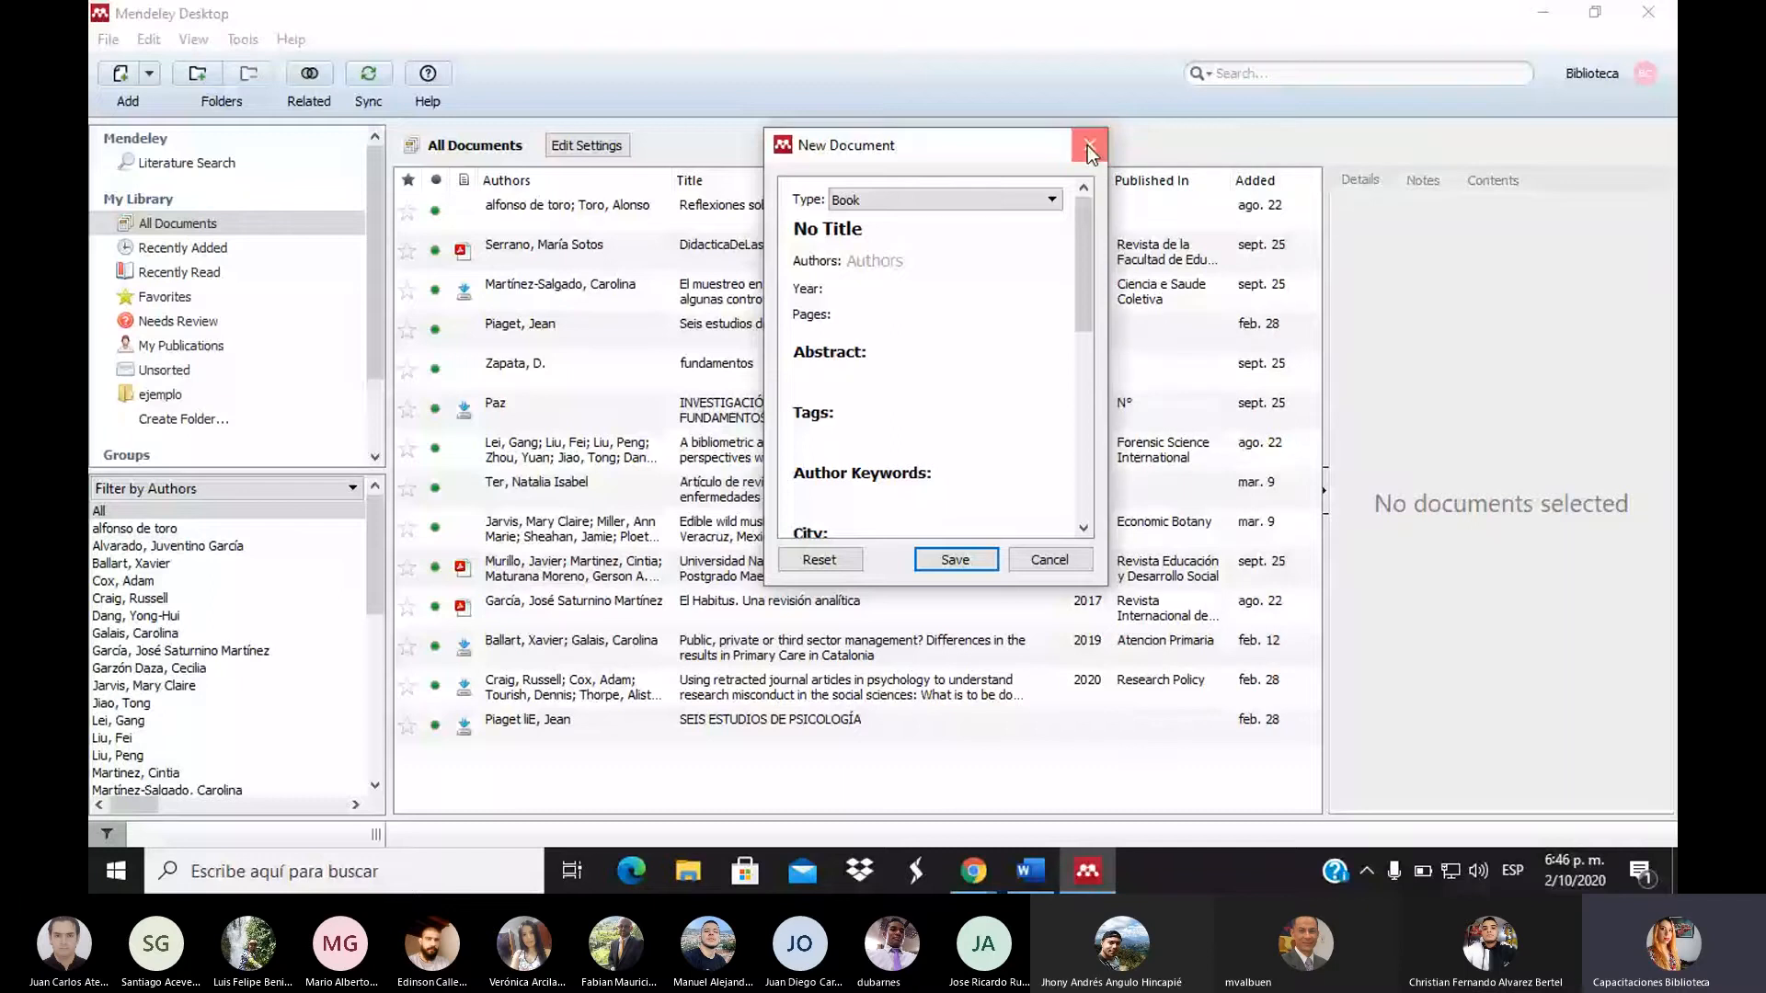
pyautogui.click(1087, 147)
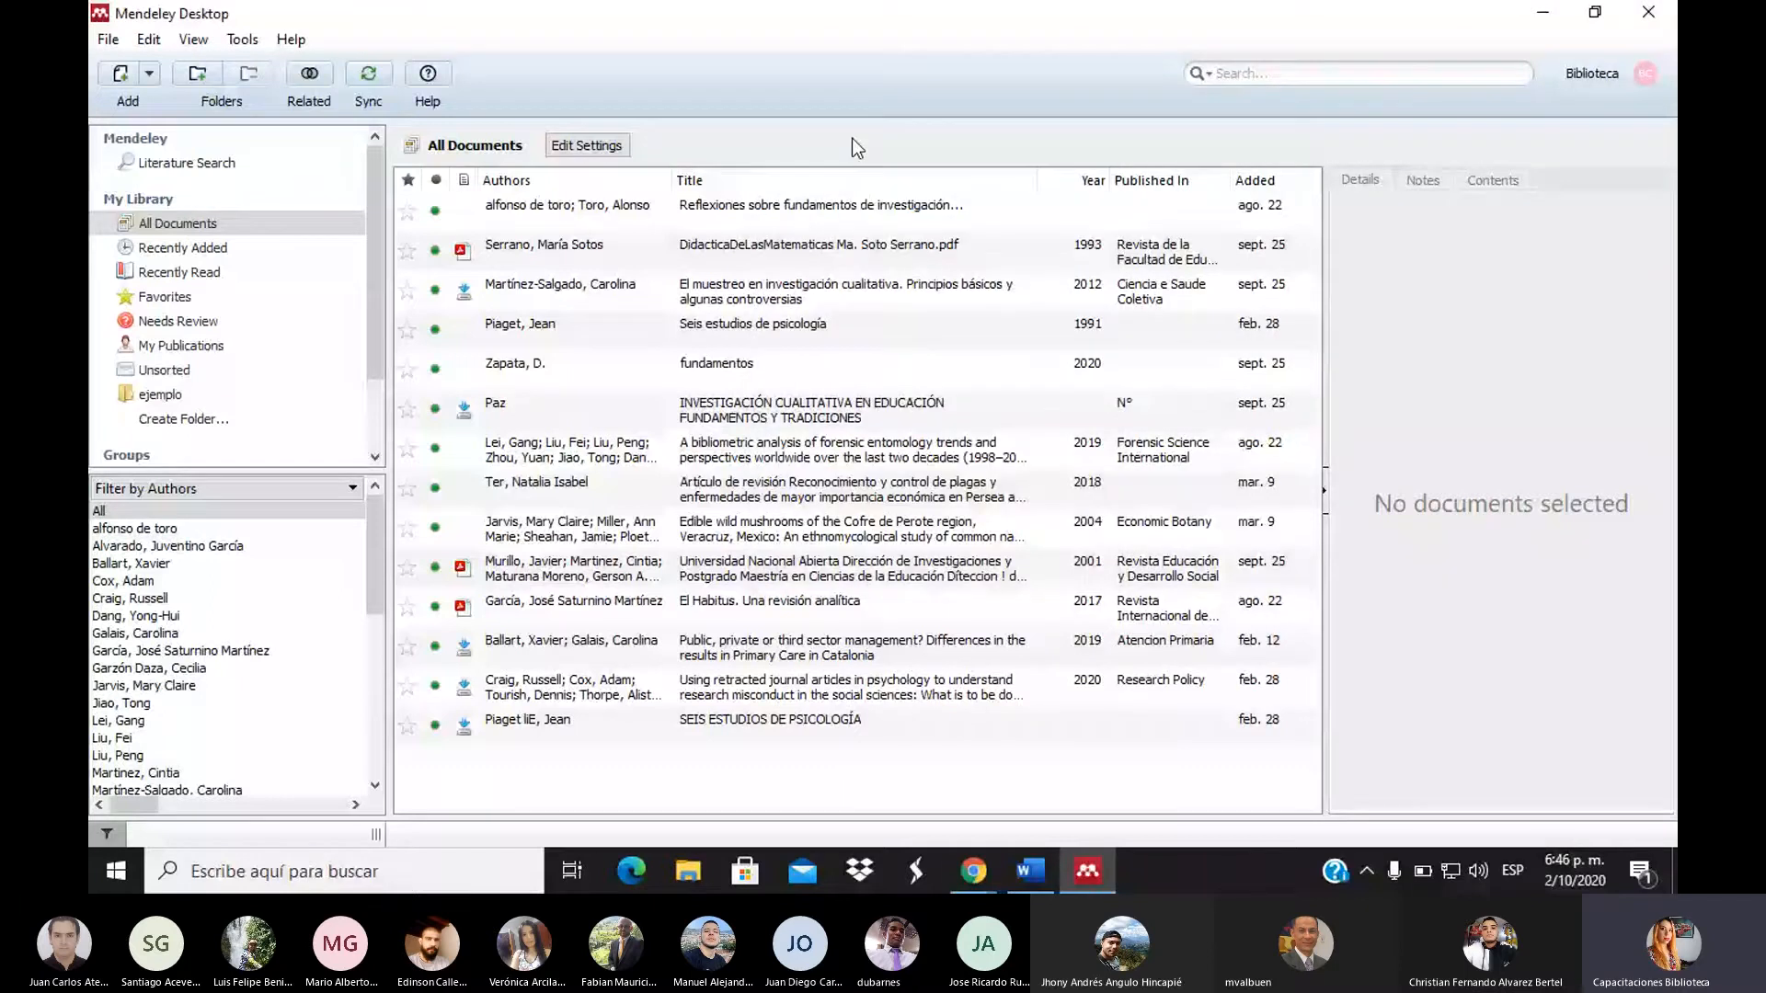
# In a new Chrome tab, search 'google academico' and open Google Académico (Google Scholar)
pyautogui.click(973, 869)
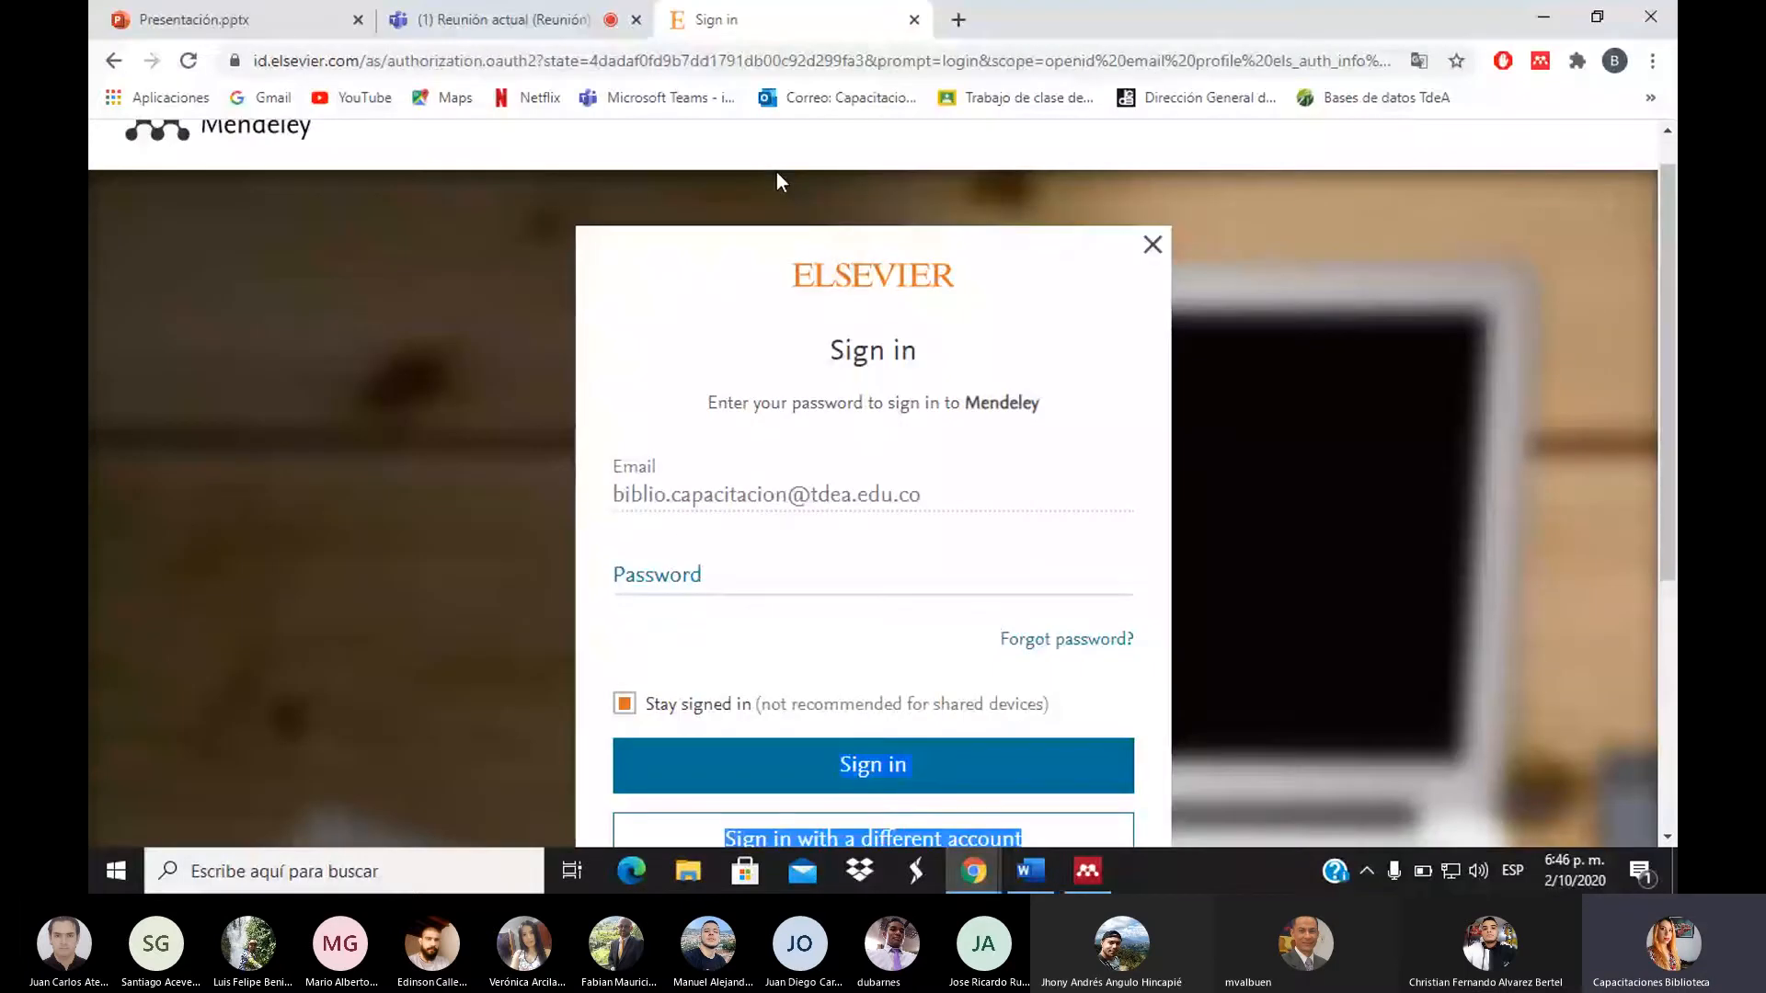
pyautogui.click(956, 20)
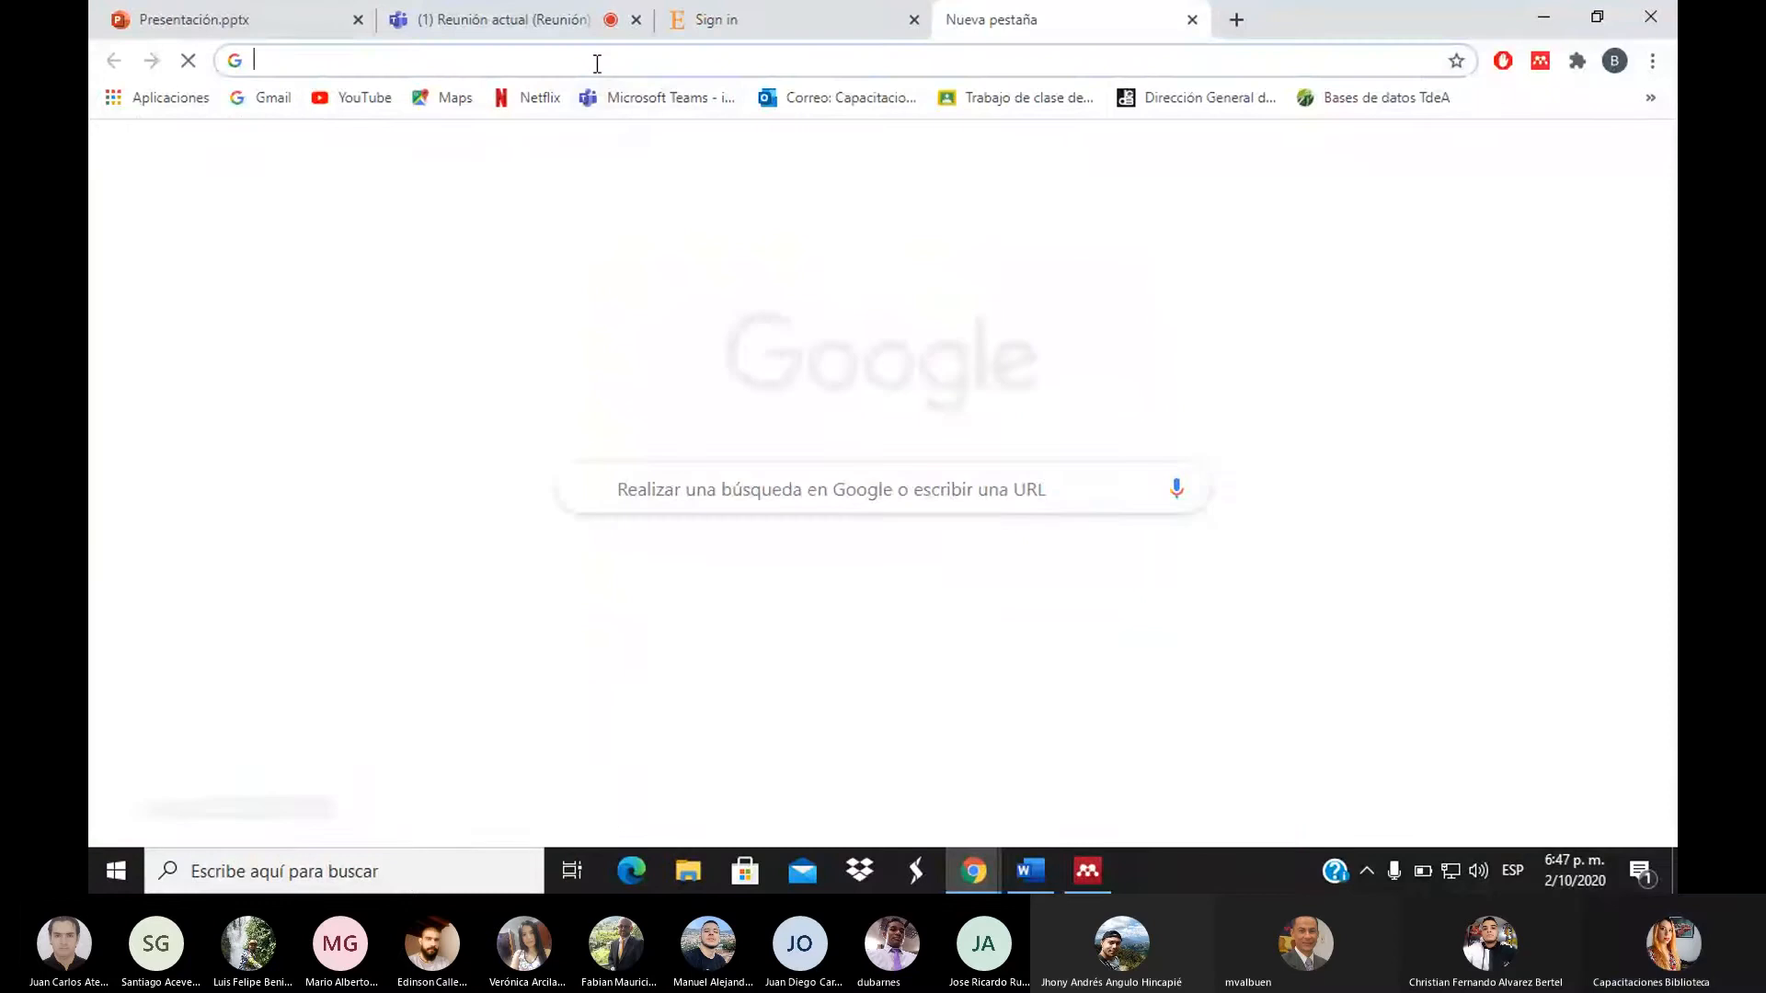
pyautogui.write('goo')
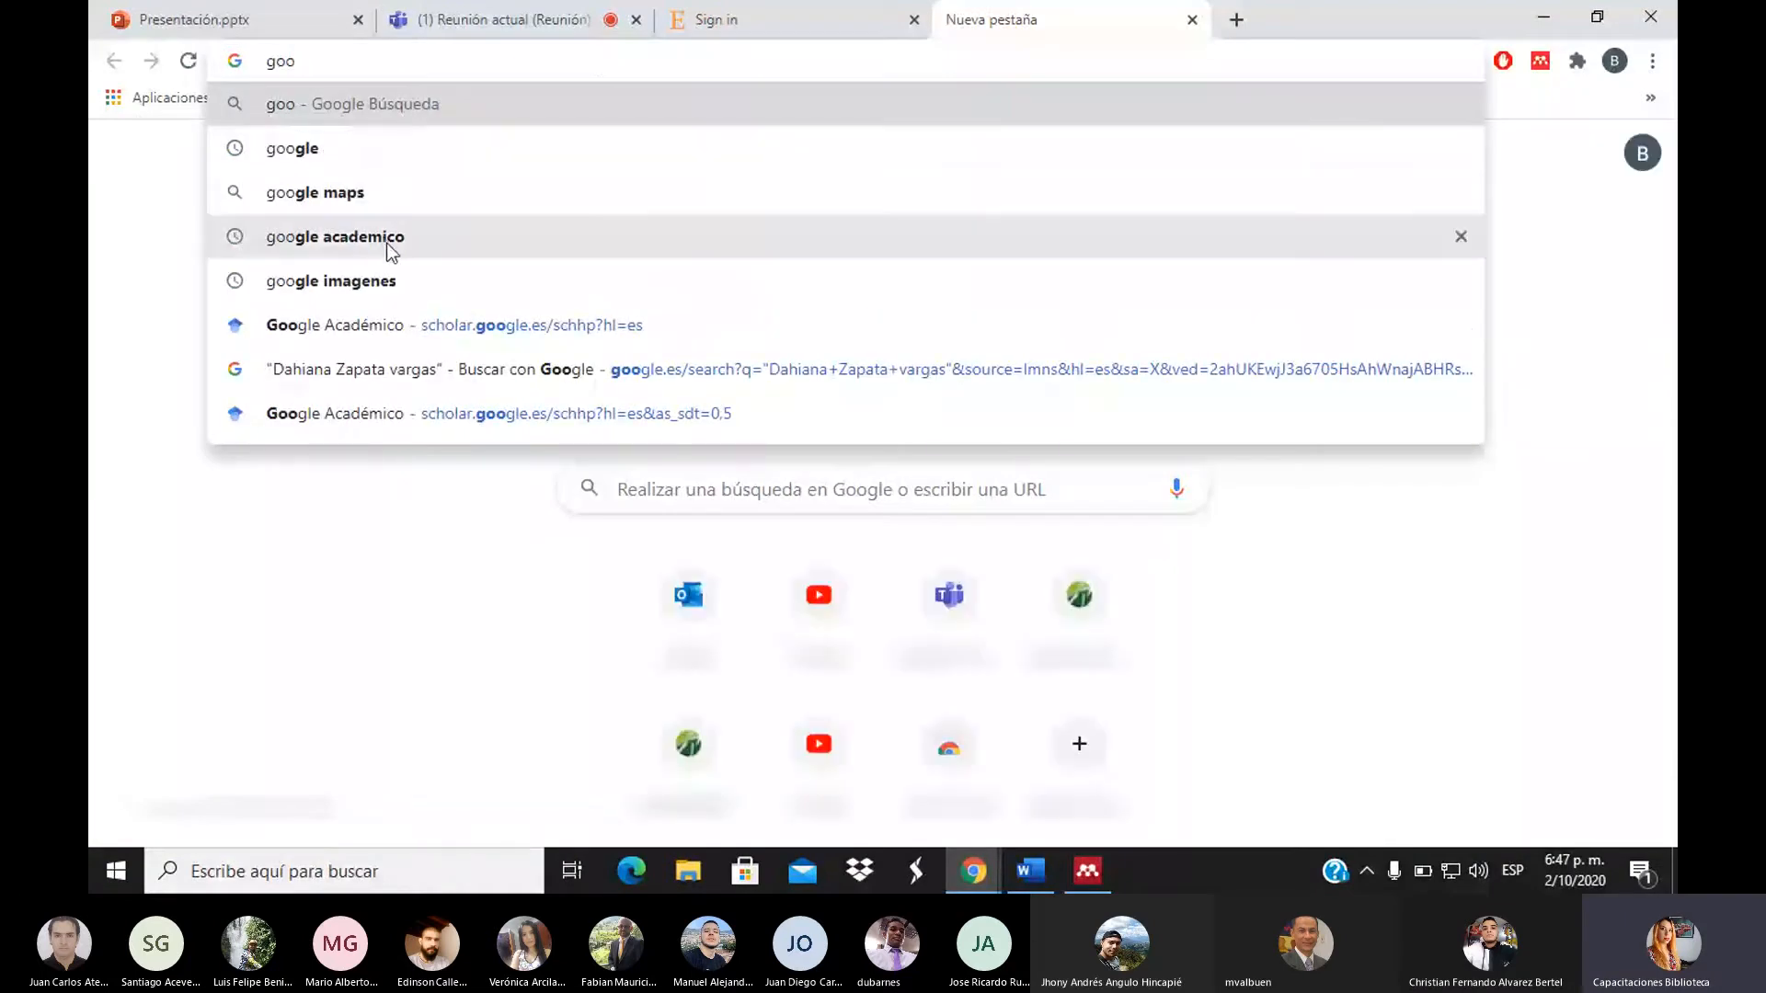
pyautogui.click(388, 244)
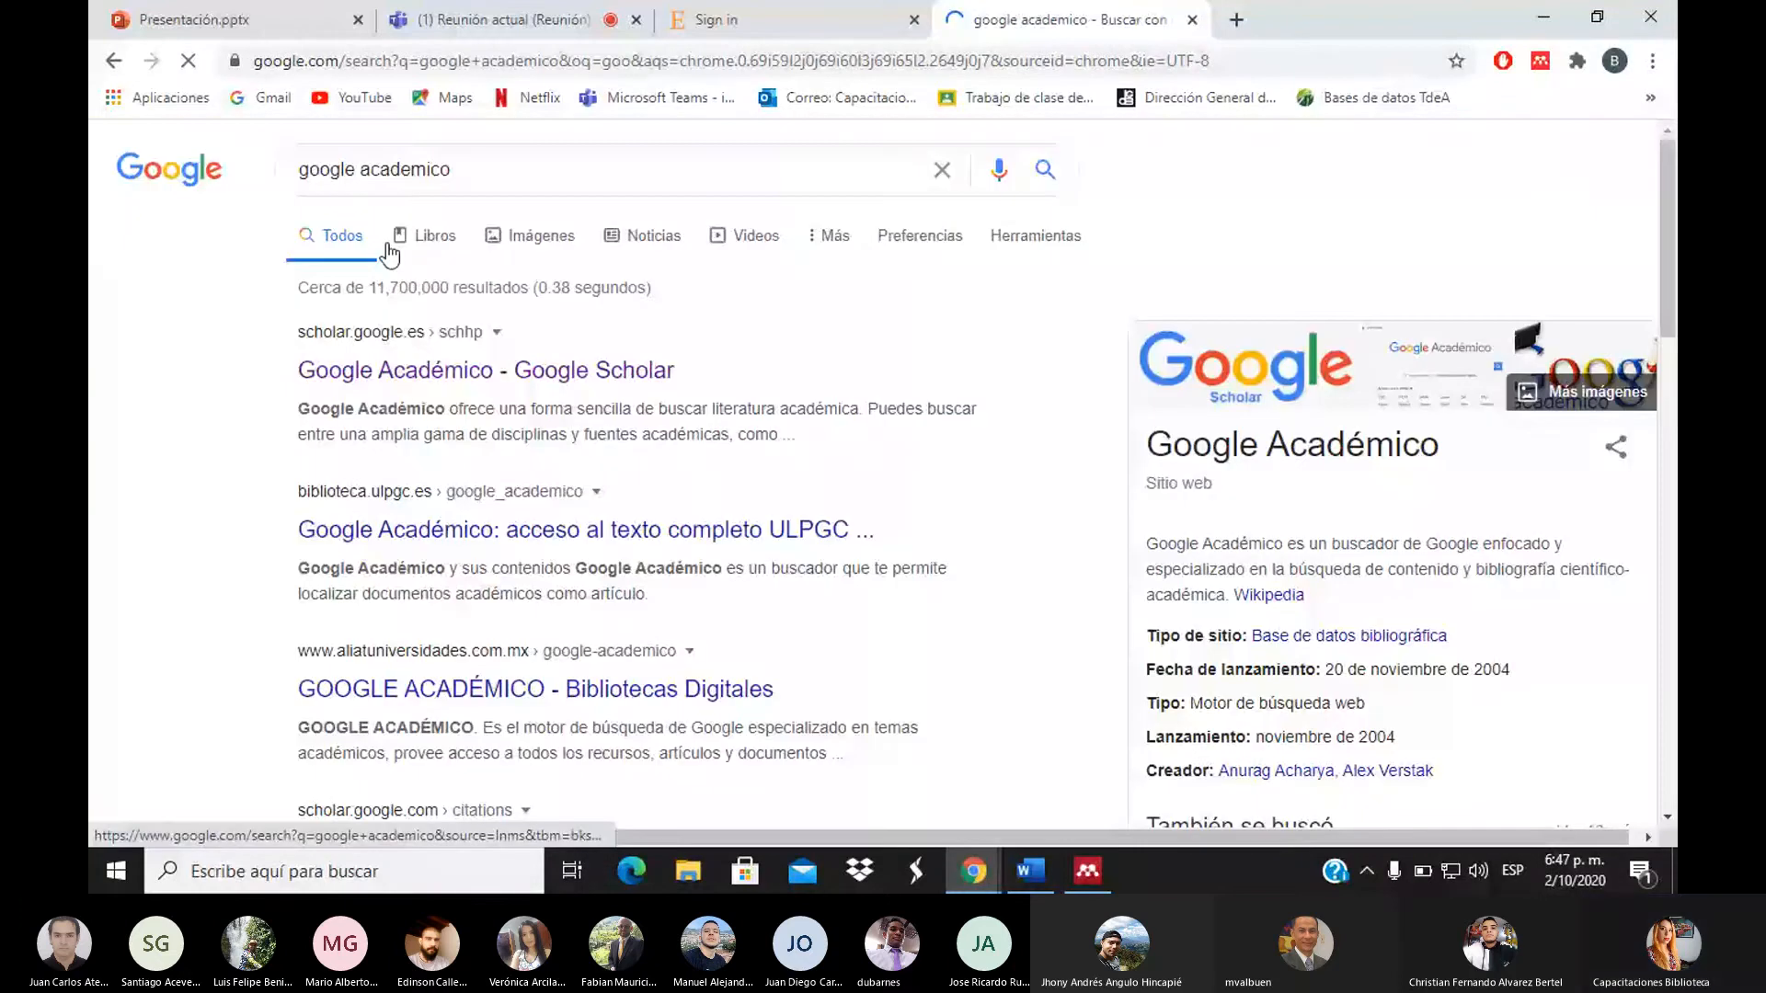
pyautogui.click(443, 372)
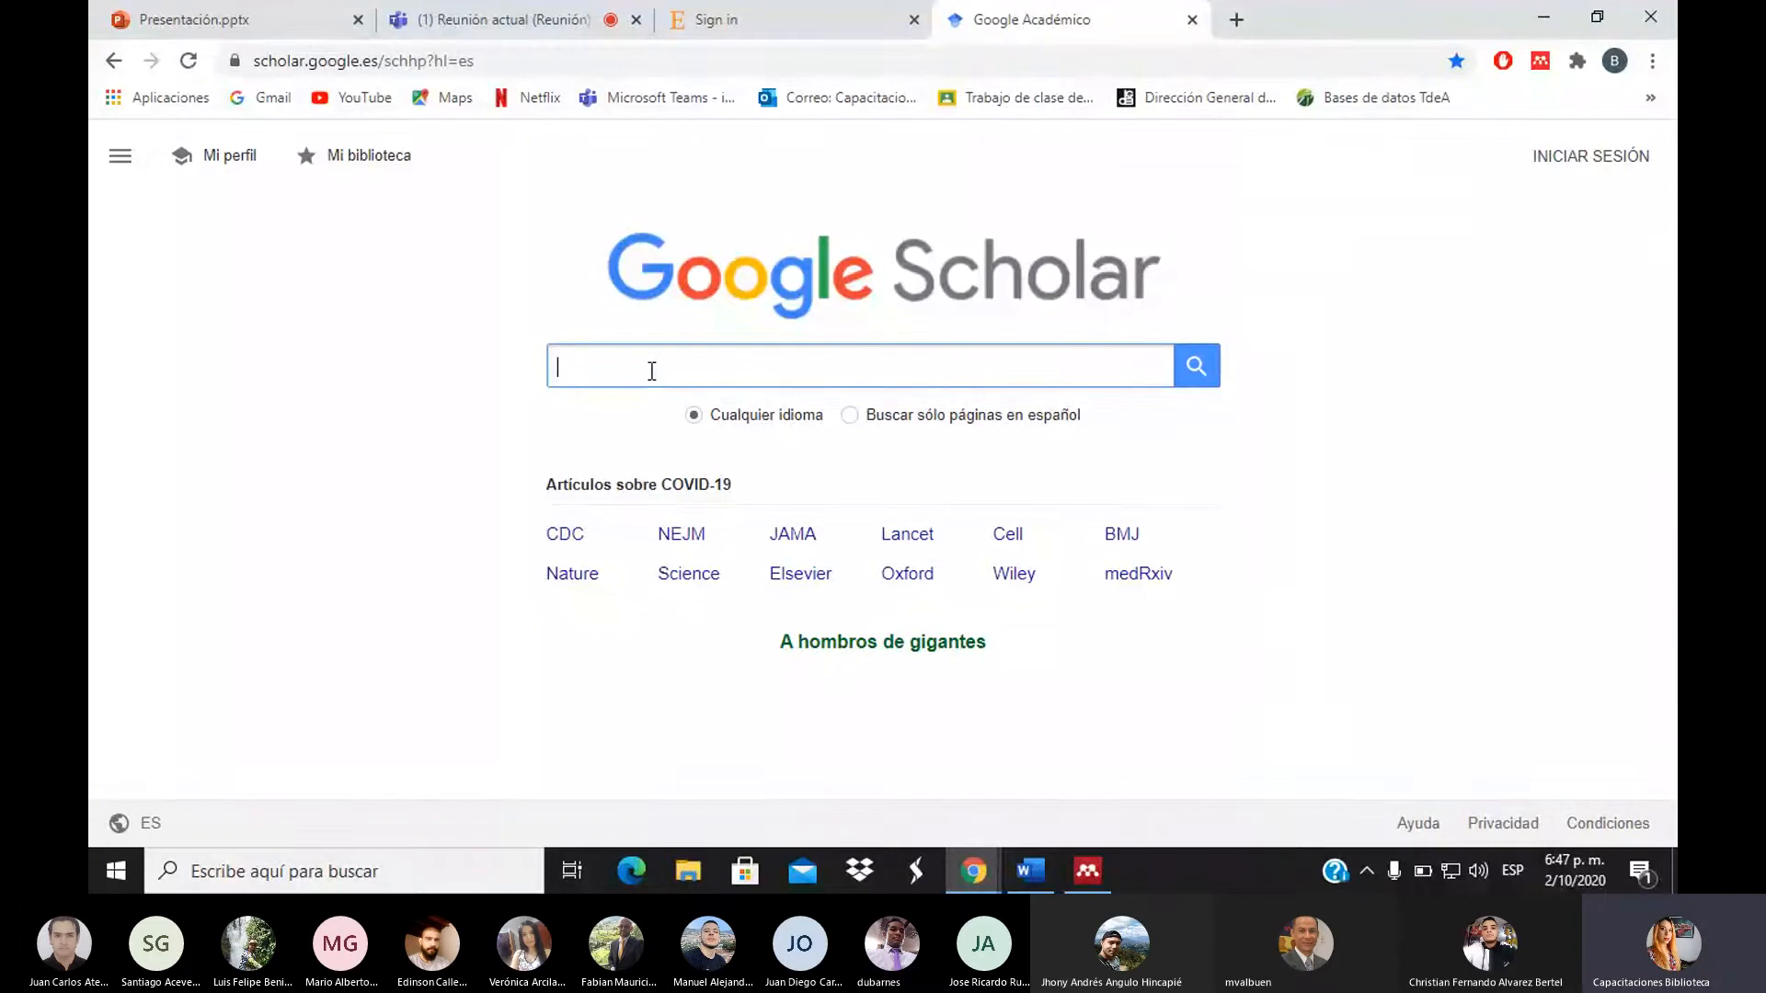
# Search Google Scholar for 'investigación aplicada', bringing up about 1.820.000 results
pyautogui.write('inv')
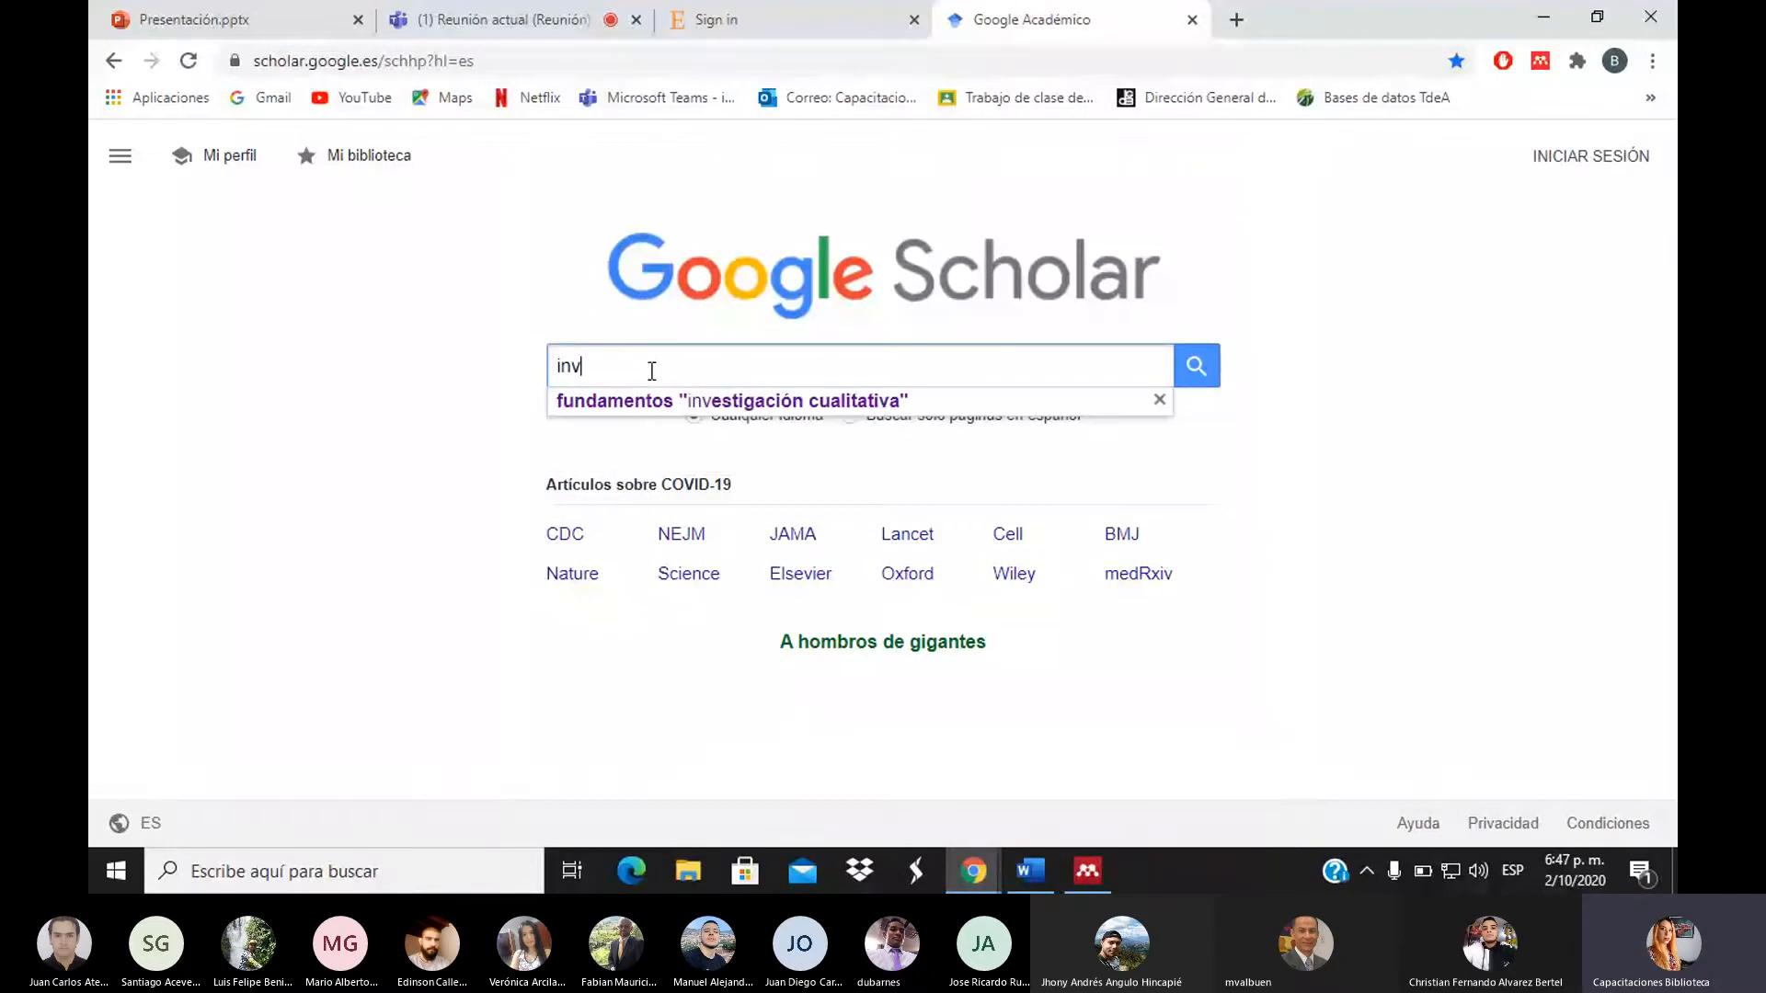
pyautogui.write('esti')
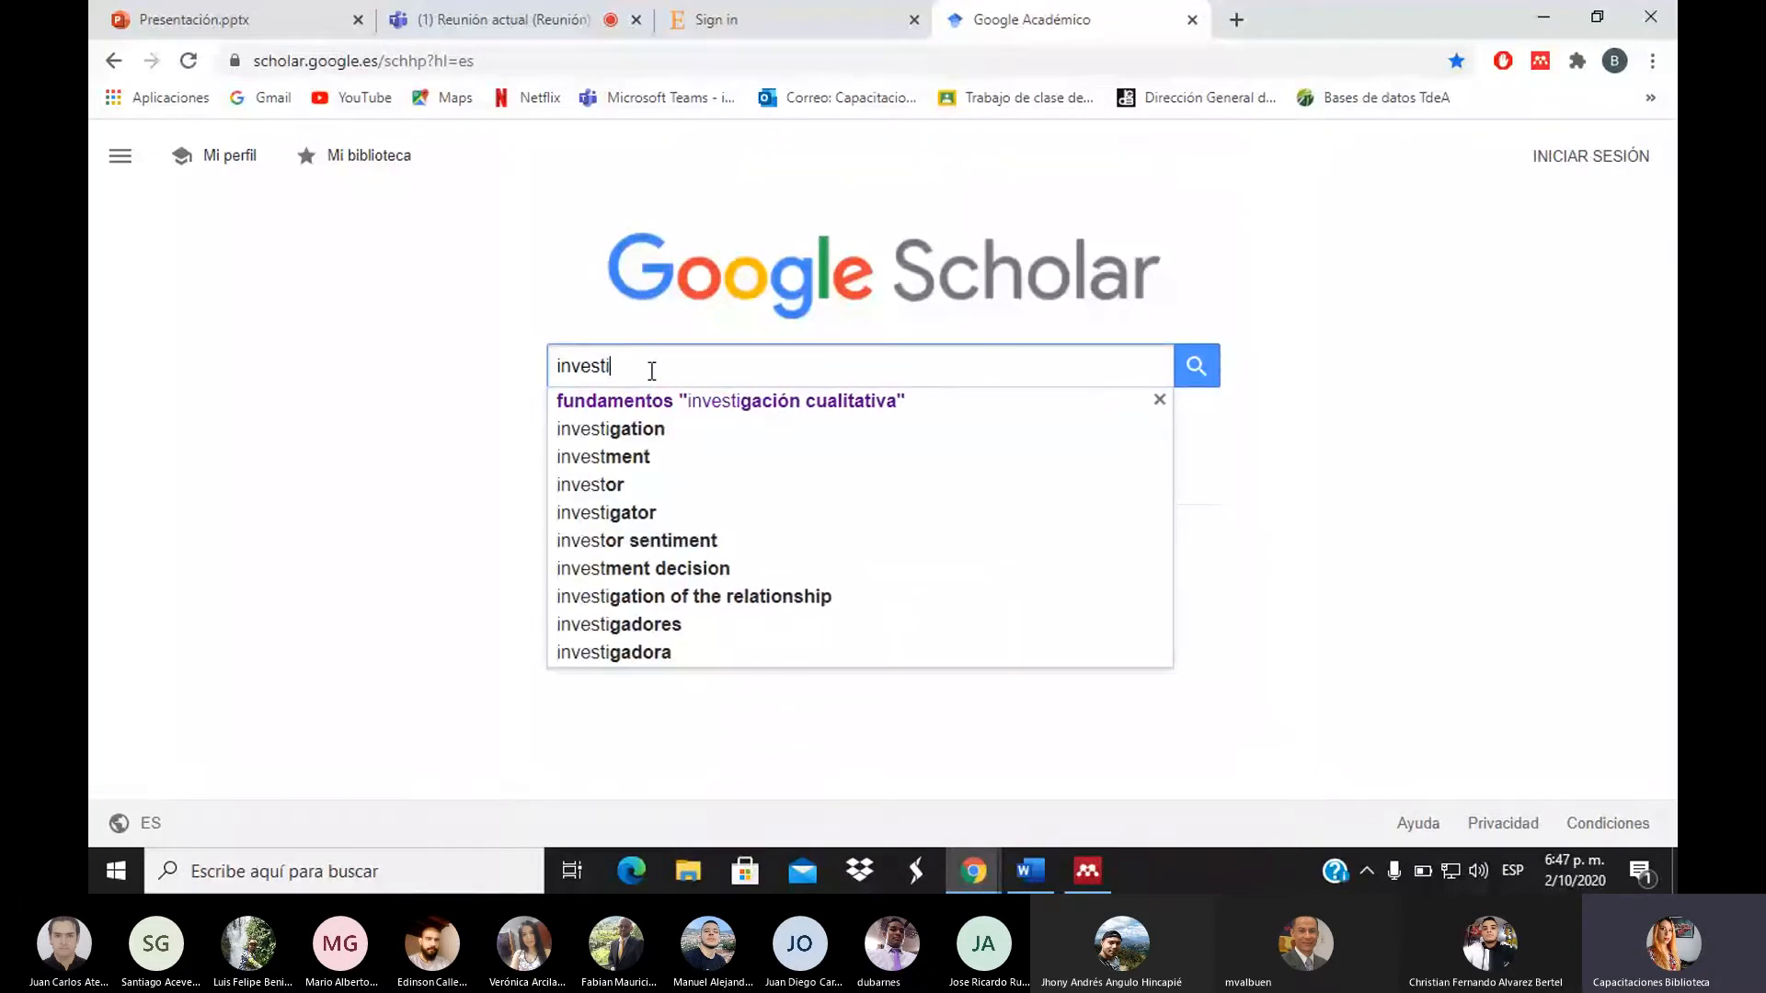
pyautogui.write('gación a')
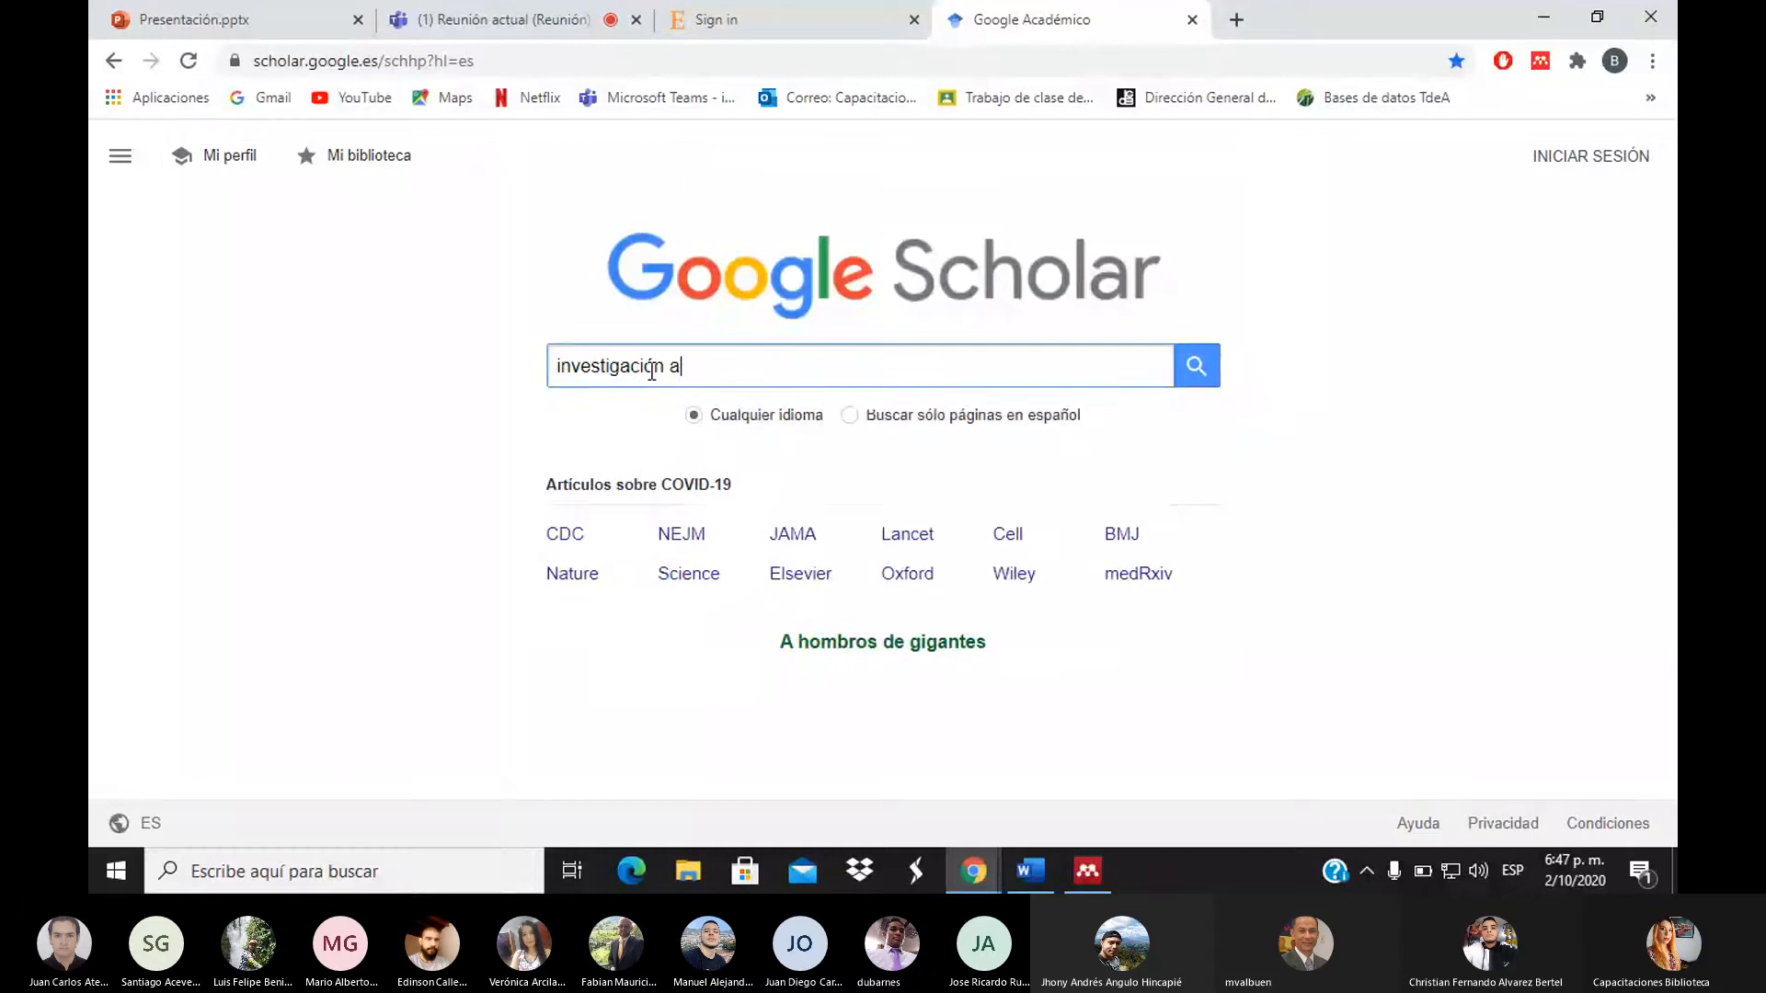
pyautogui.write('plicad')
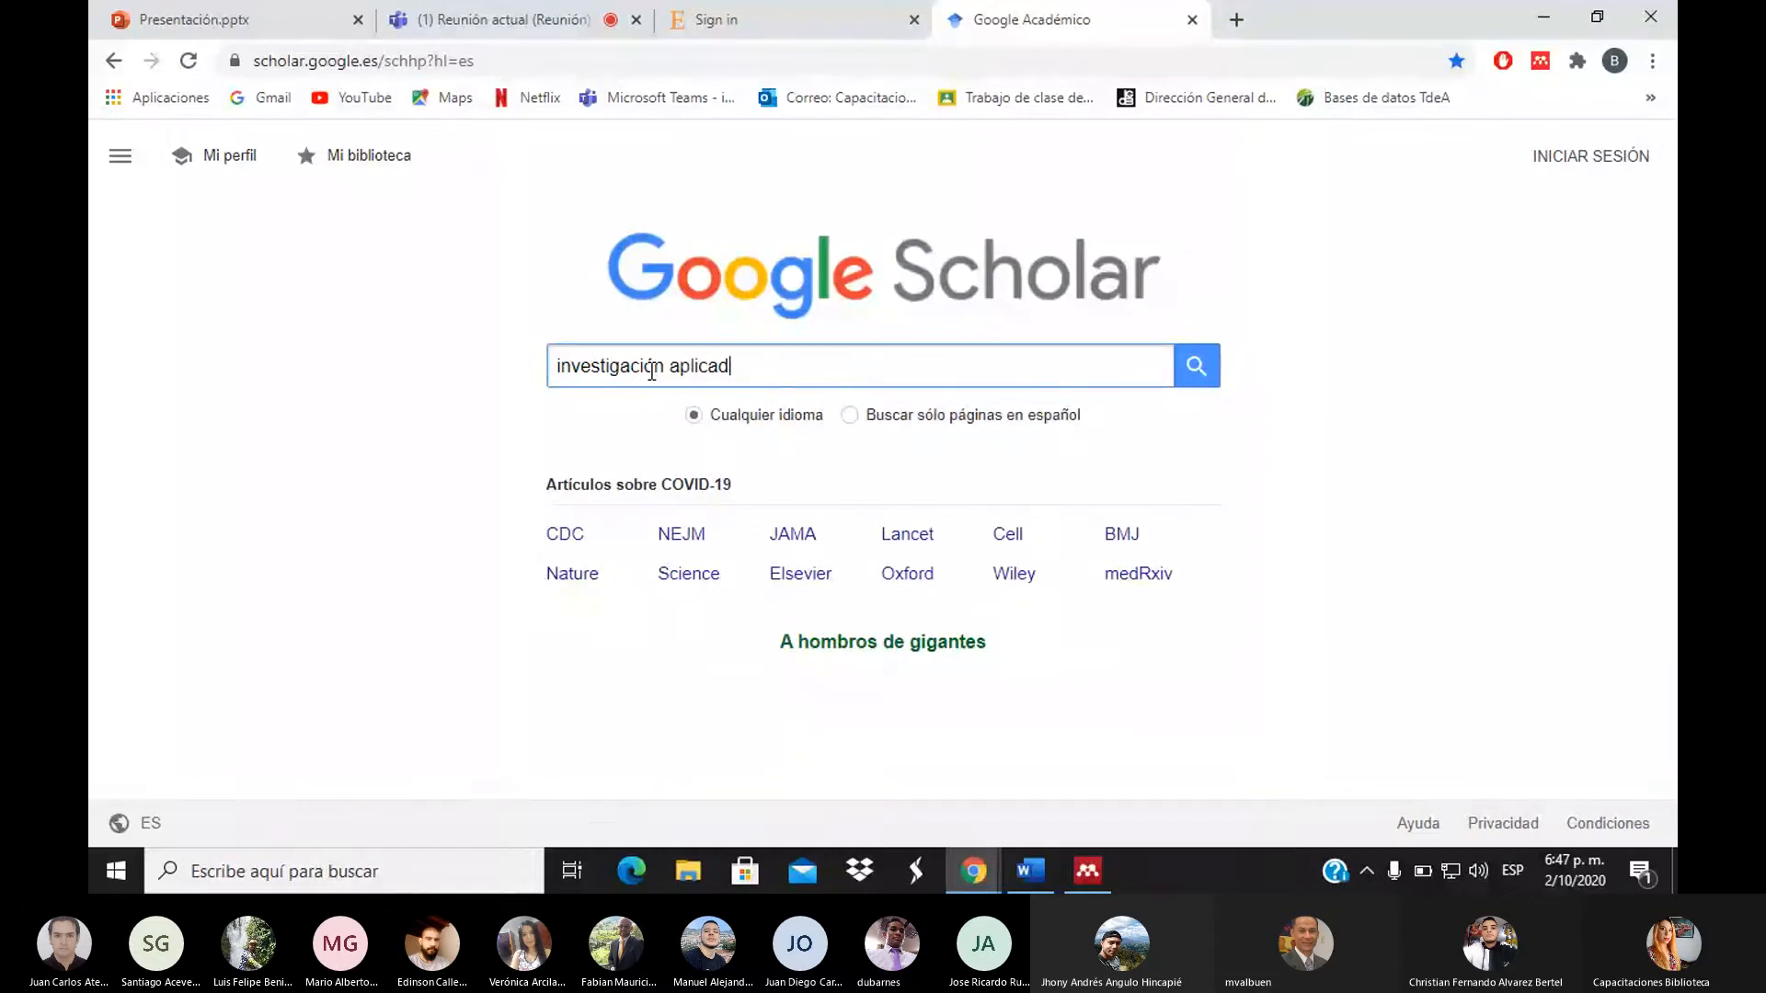
pyautogui.write('a')
pyautogui.press('Return')
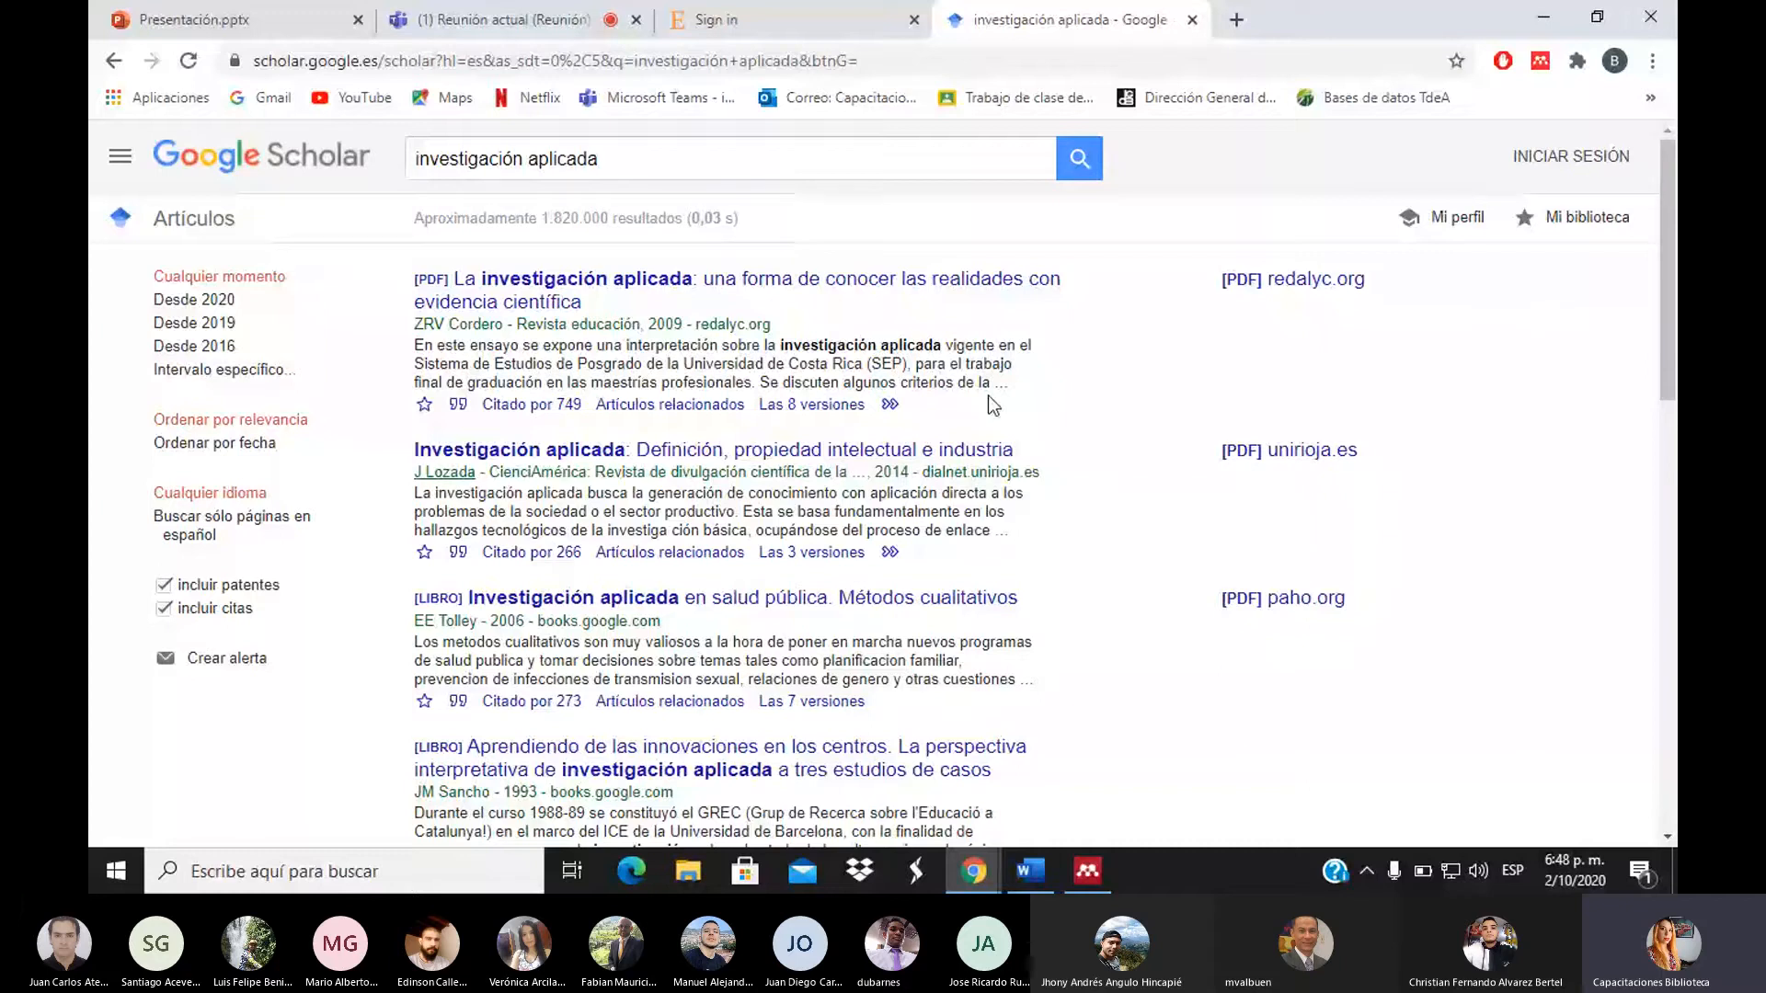
# Open the first result's 2009 redalyc PDF, look over its citation details, and start saving it
pyautogui.click(541, 286)
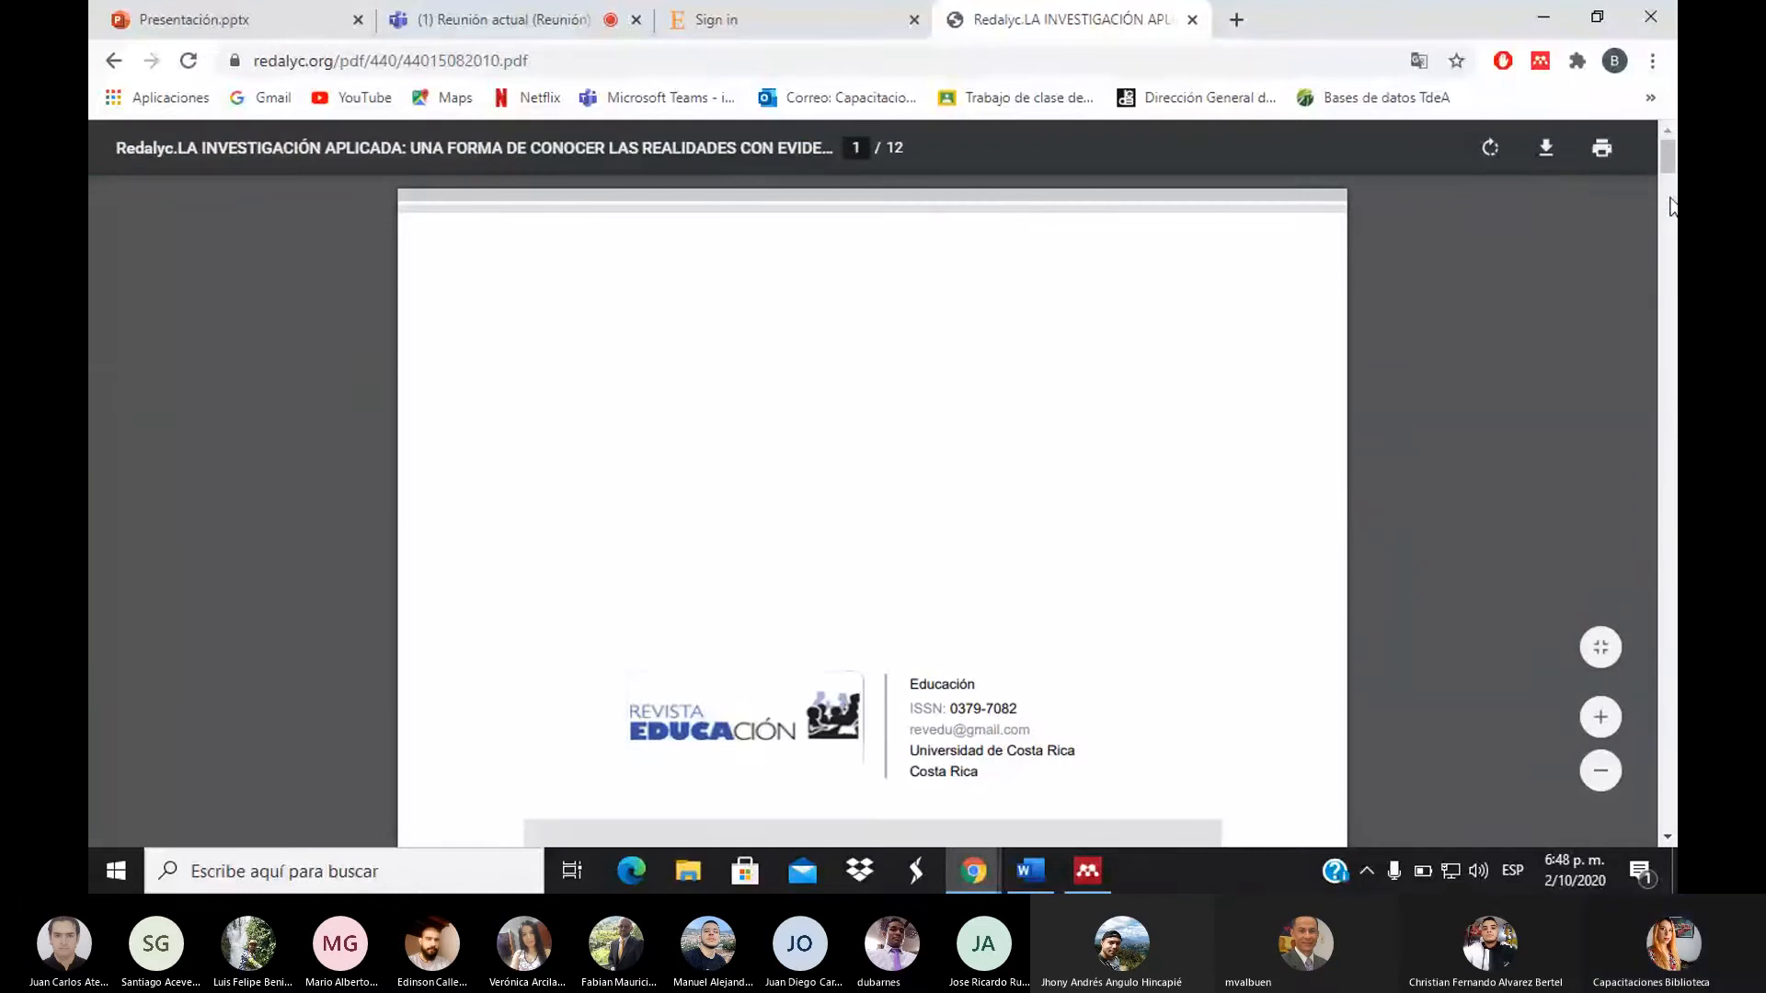
pyautogui.moveTo(1668, 164); pyautogui.dragTo(1671, 198)
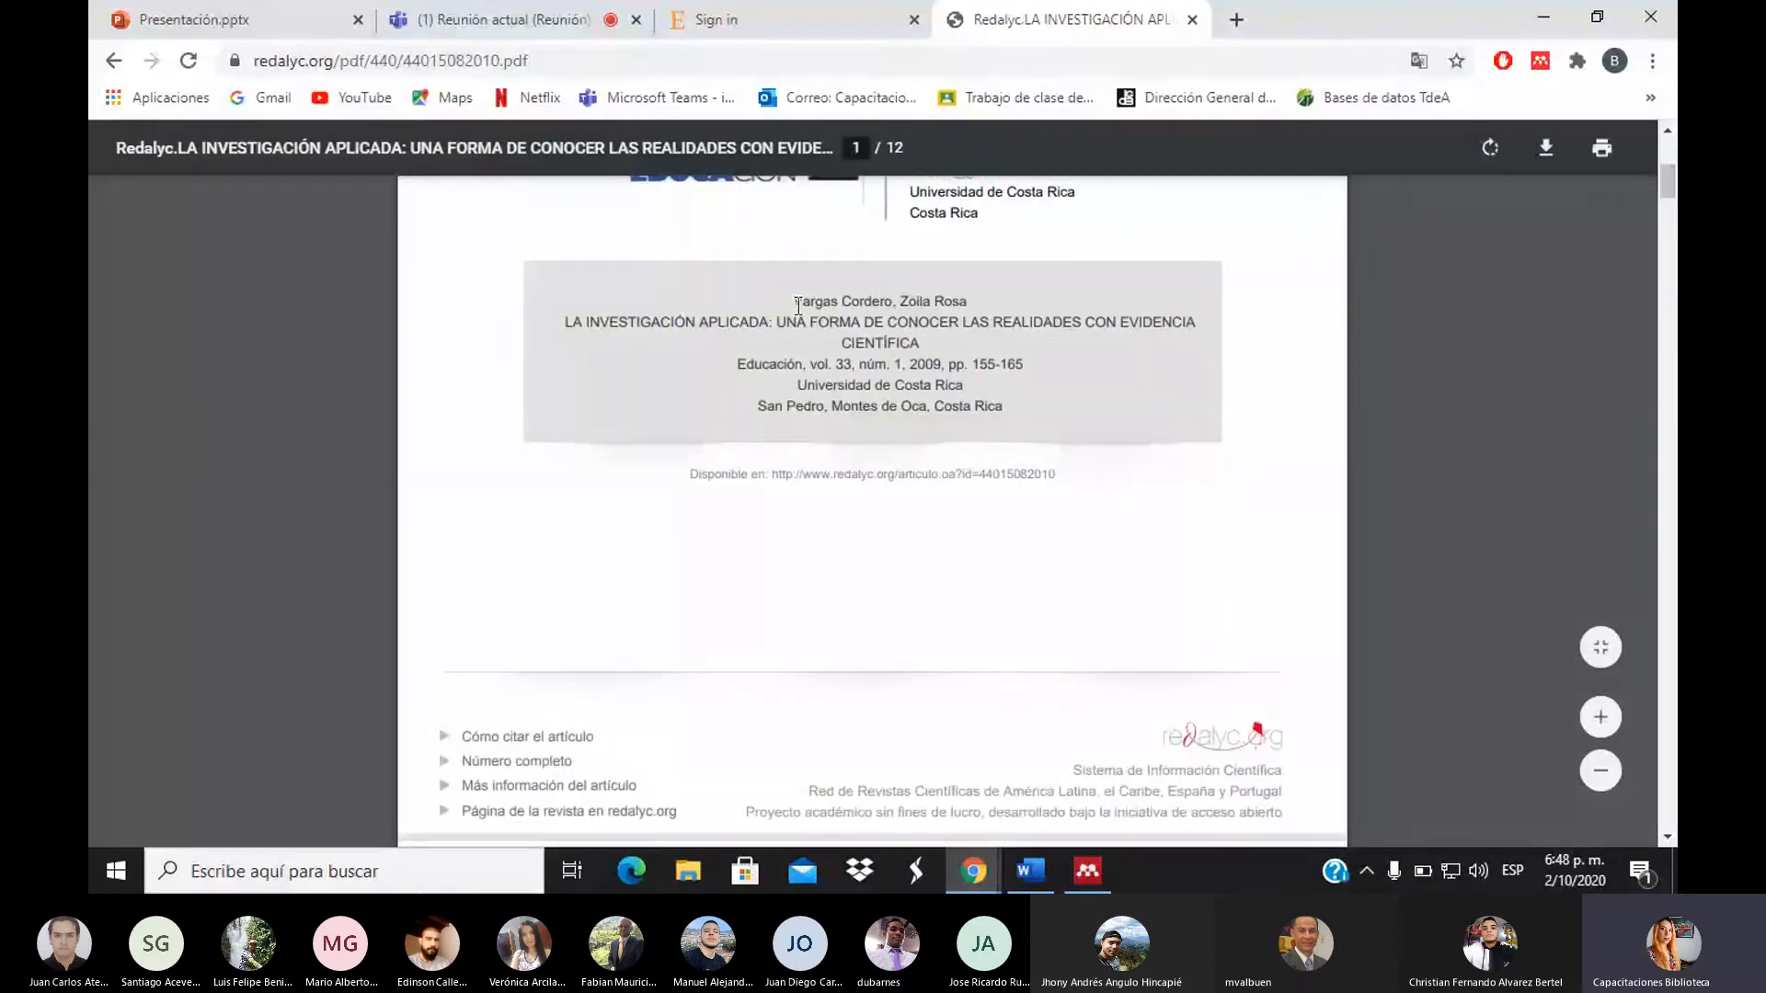
pyautogui.moveTo(793, 301); pyautogui.dragTo(1026, 412)
pyautogui.click(1025, 411)
pyautogui.moveTo(1669, 183)
pyautogui.mouseDown()
pyautogui.moveTo(1675, 206)
pyautogui.moveTo(1673, 161)
pyautogui.mouseUp()
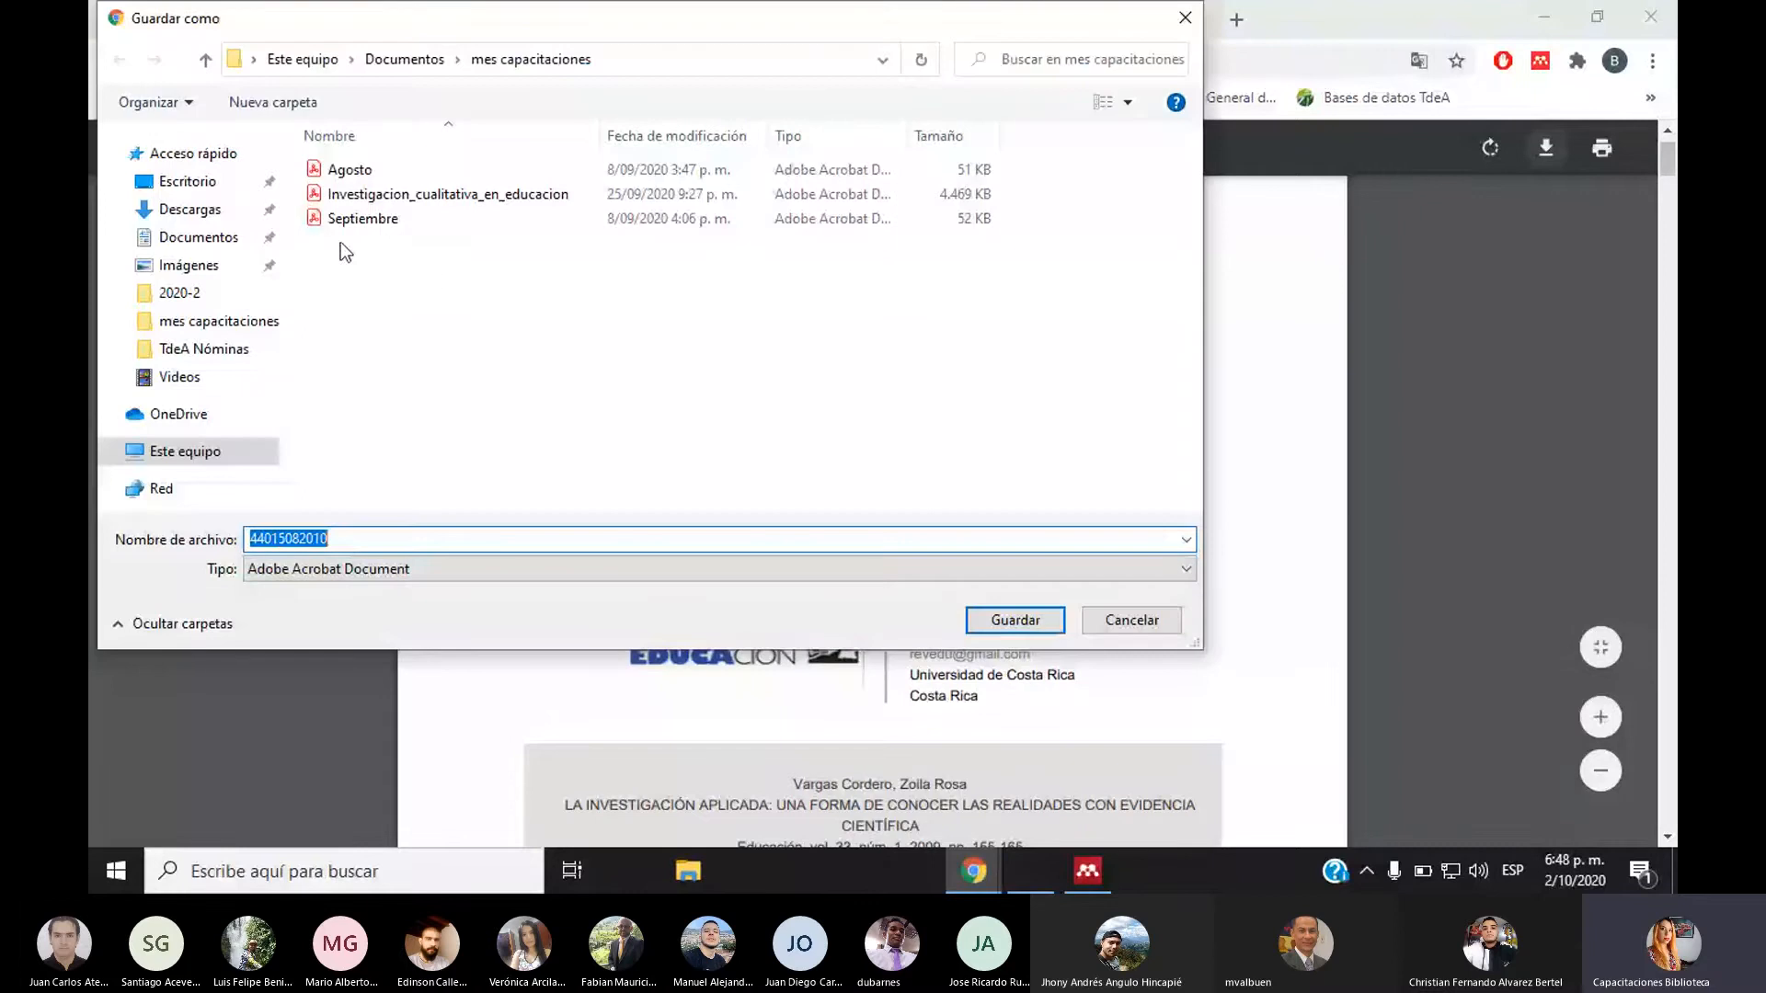
# Save the PDF to Escritorio as aplicada.pdf, then return to Mendeley Desktop
pyautogui.click(187, 184)
pyautogui.doubleClick(359, 540)
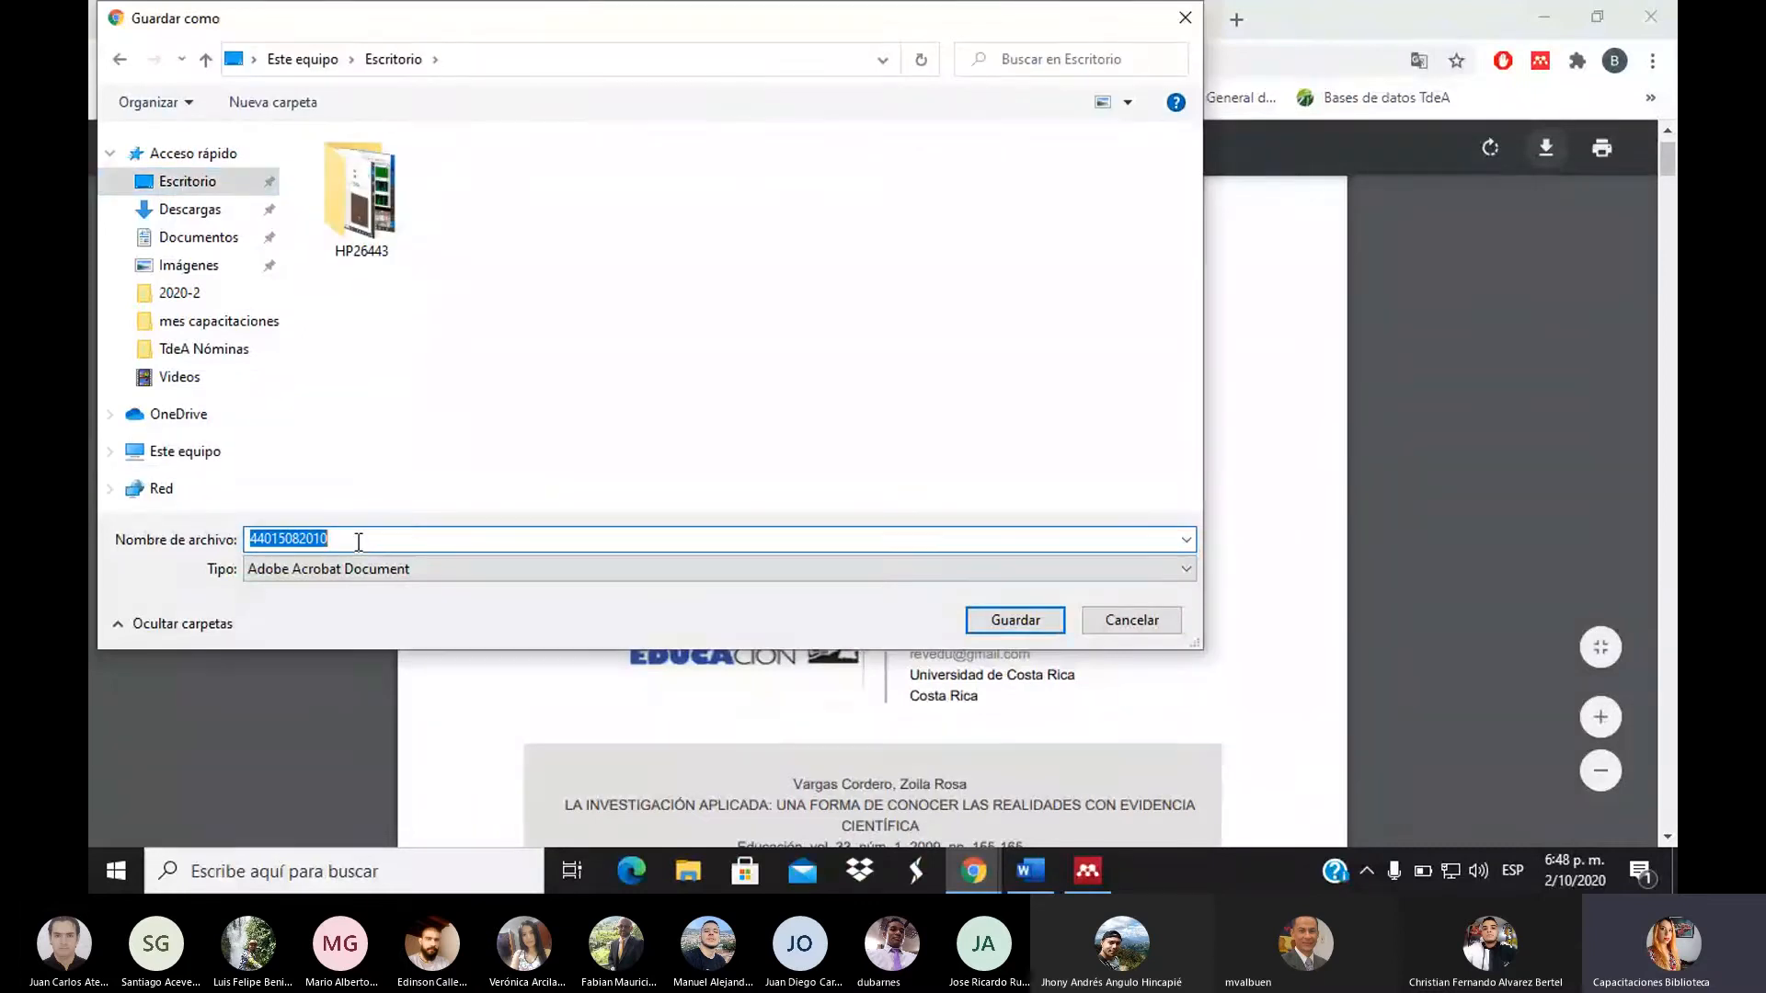
pyautogui.write('aplicada')
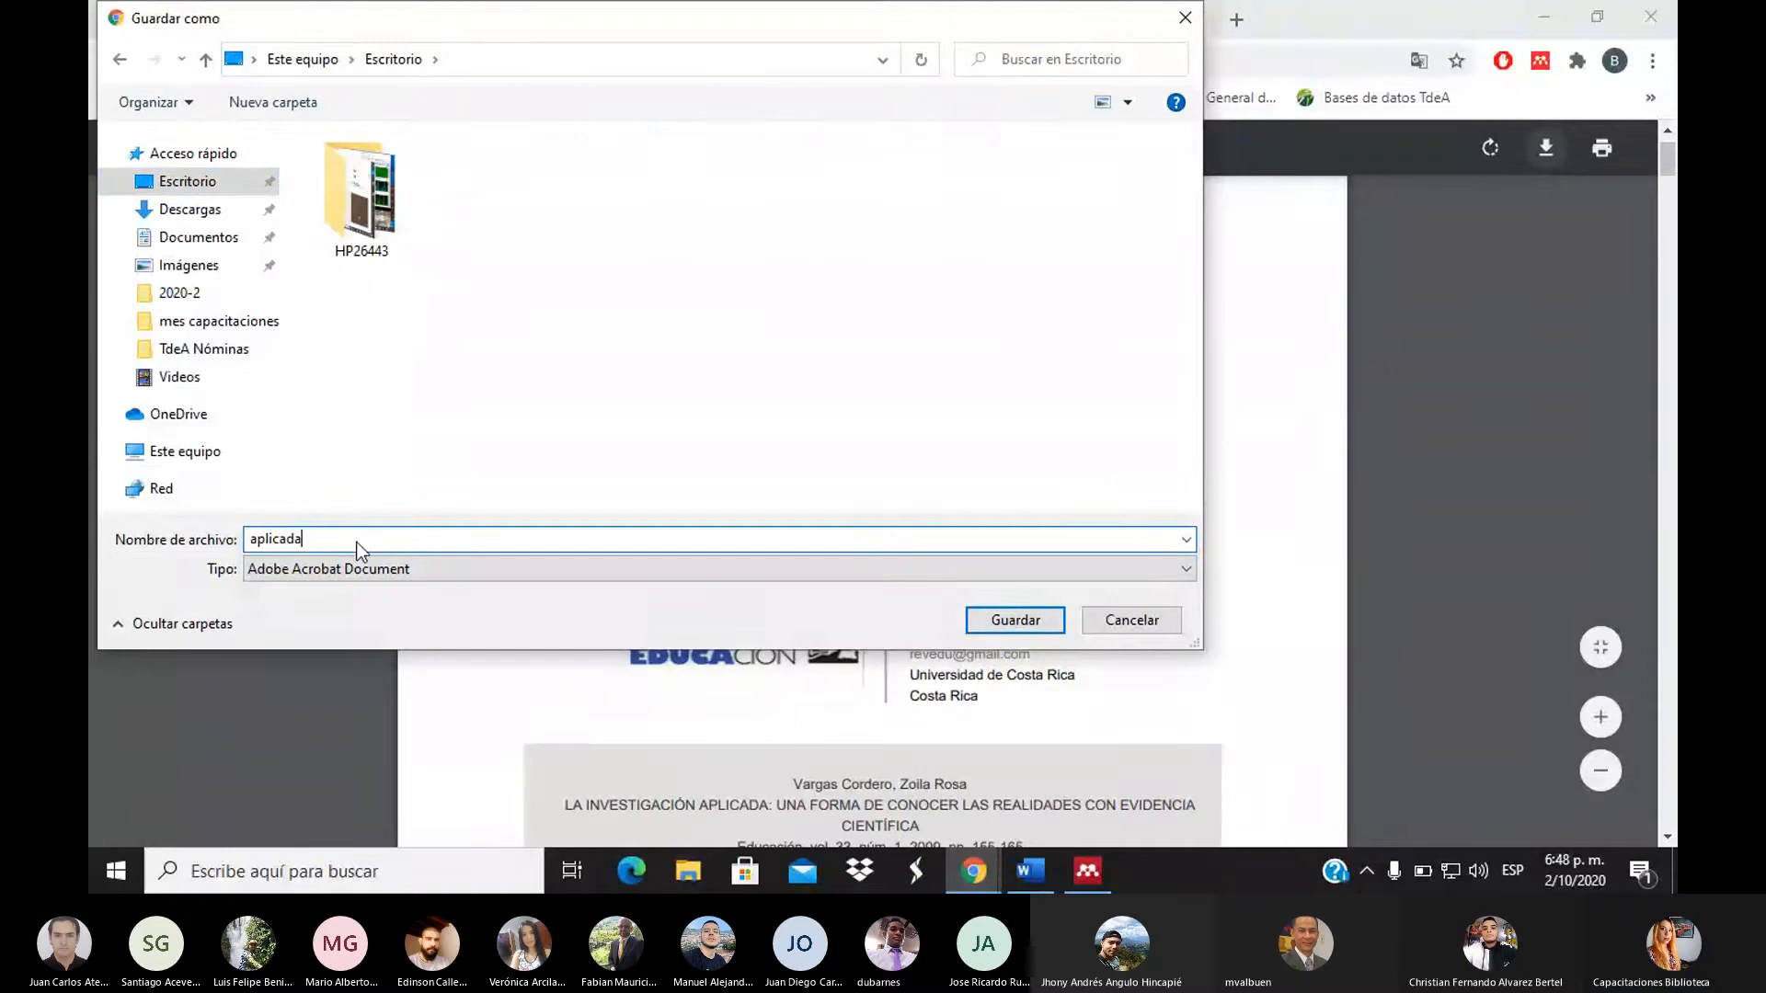
pyautogui.click(983, 629)
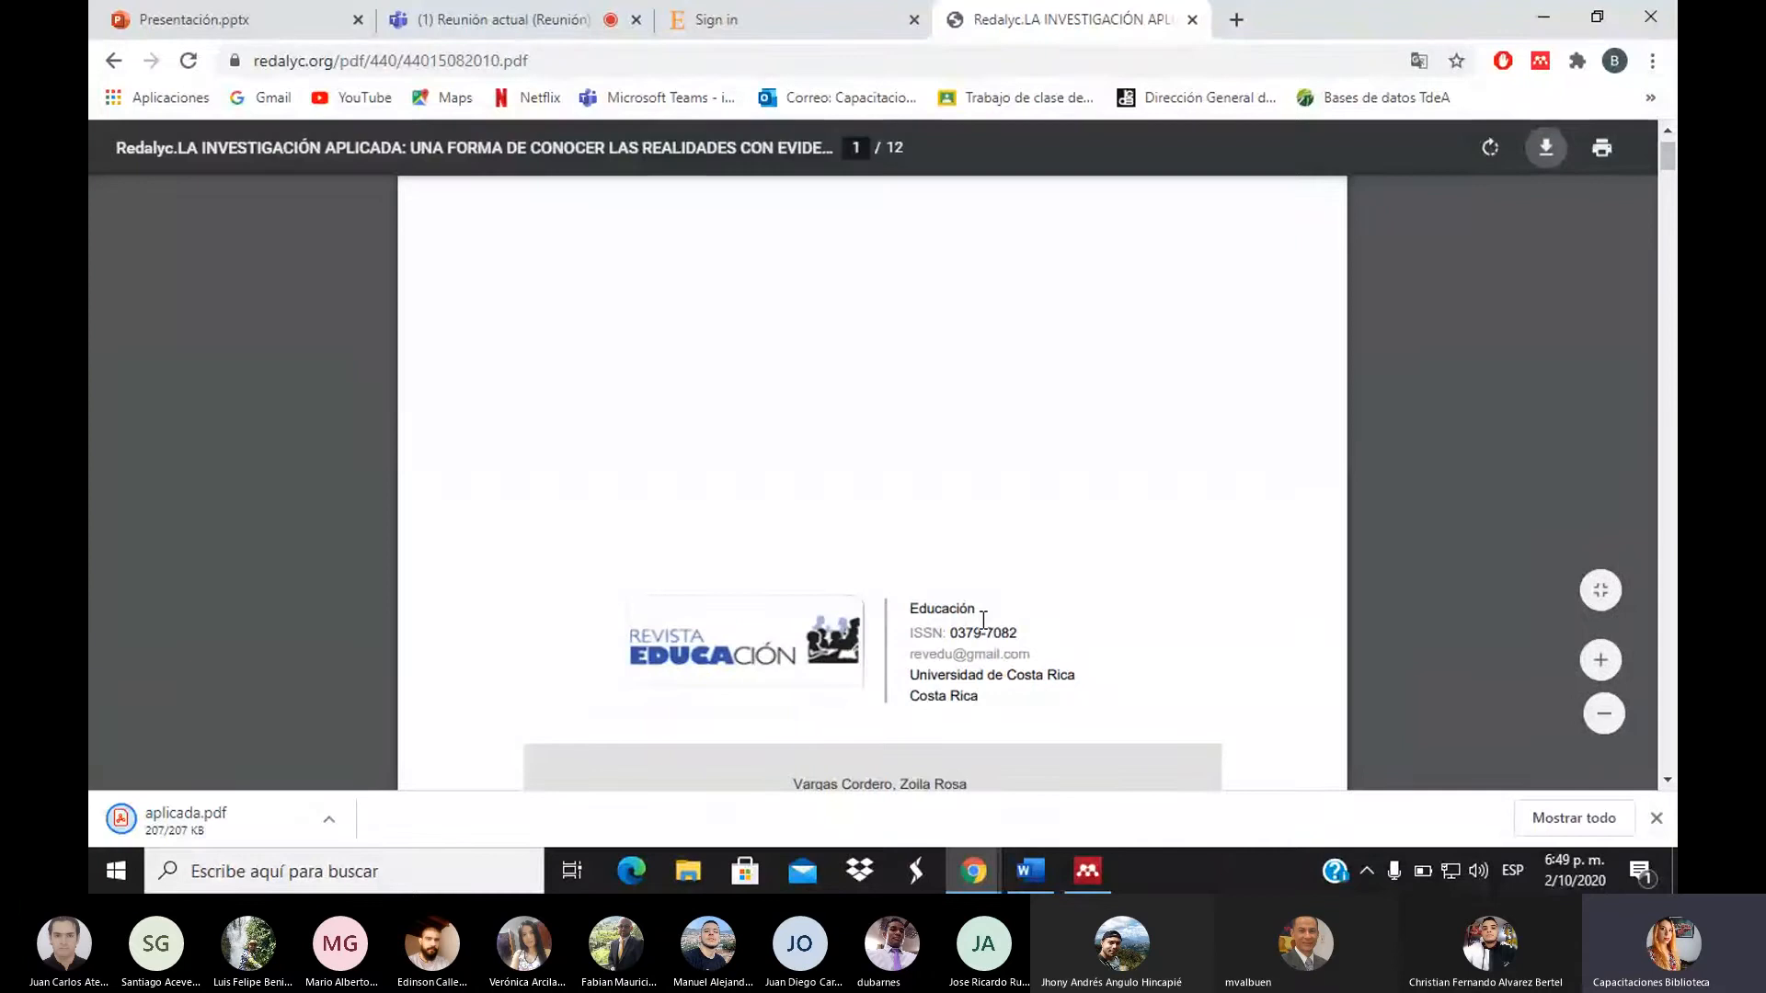
pyautogui.click(1094, 888)
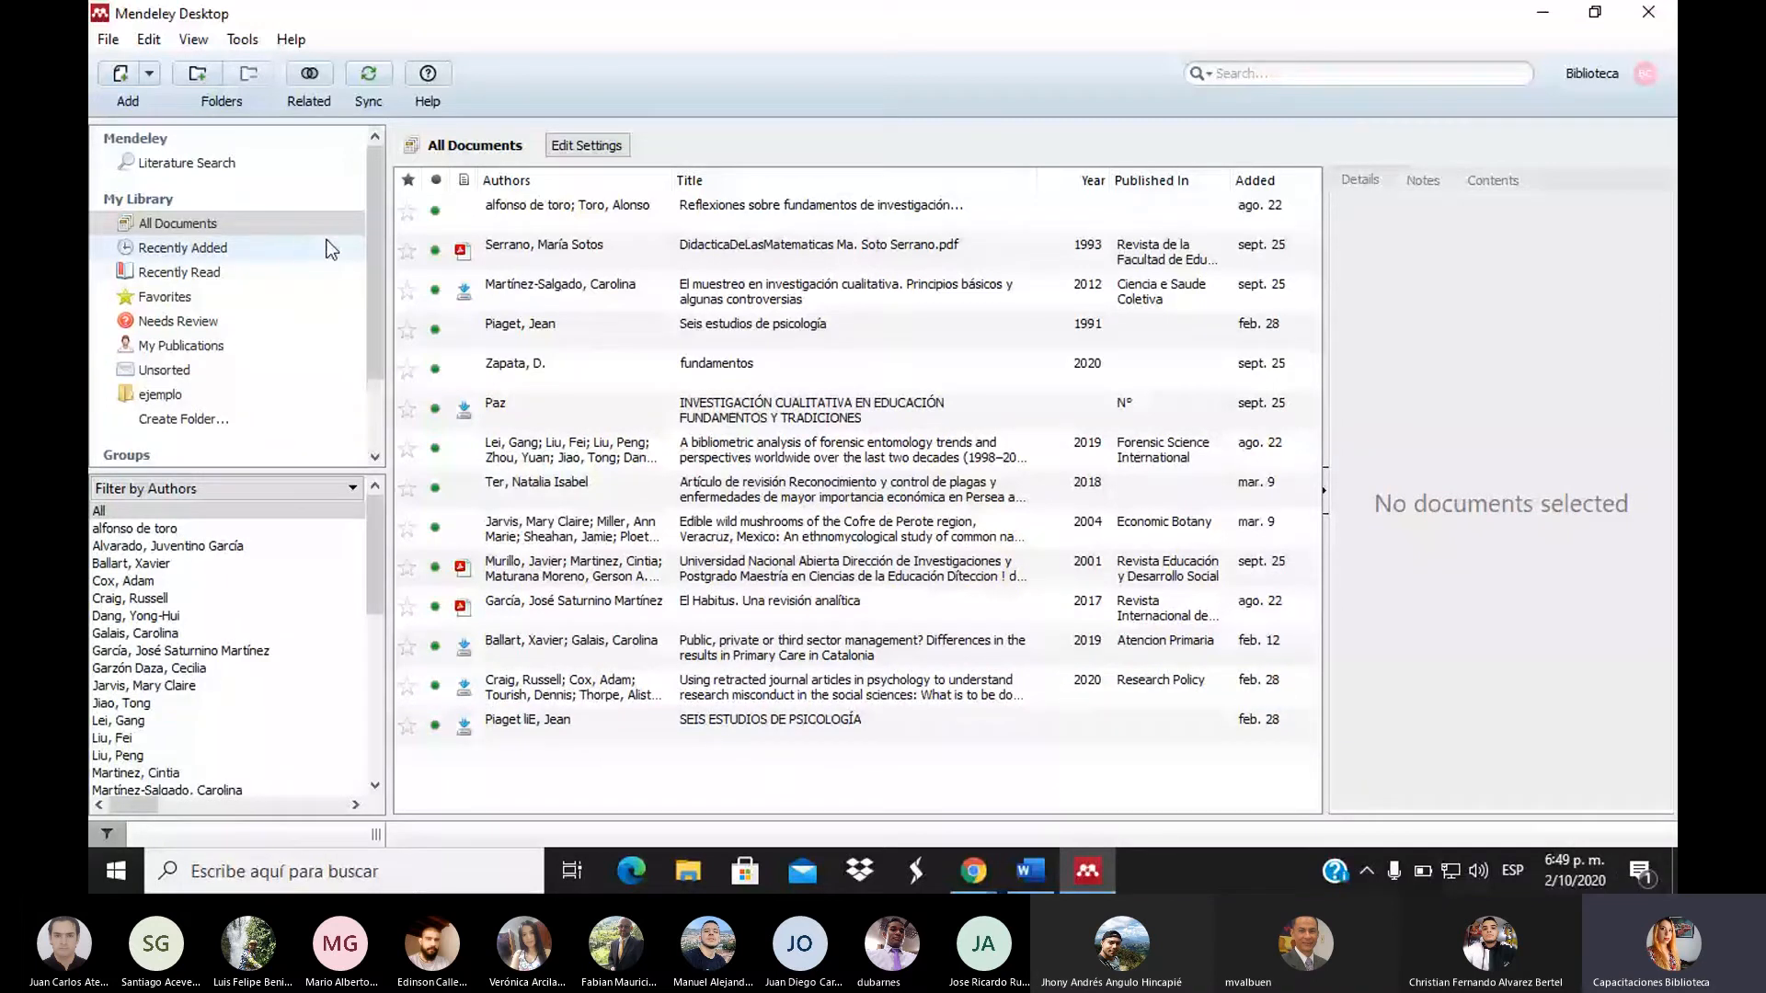
# Add aplicada.pdf from the Escritorio folder to the Mendeley library
pyautogui.click(118, 78)
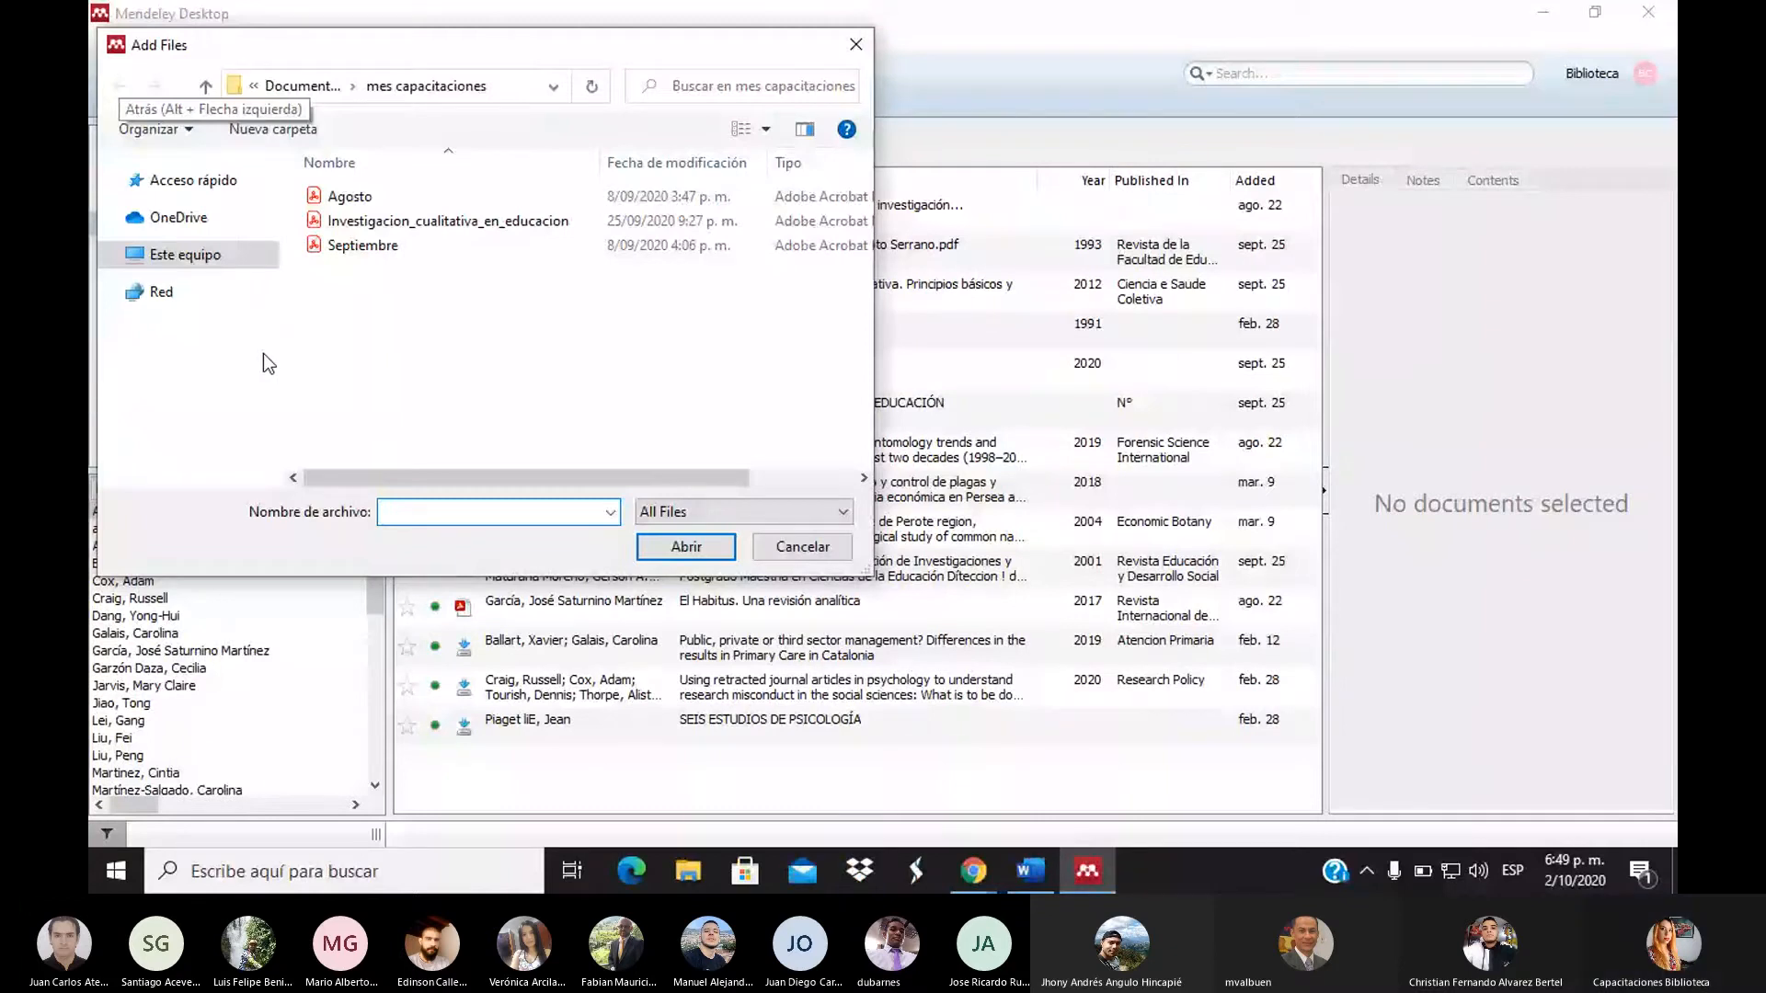
pyautogui.click(187, 166)
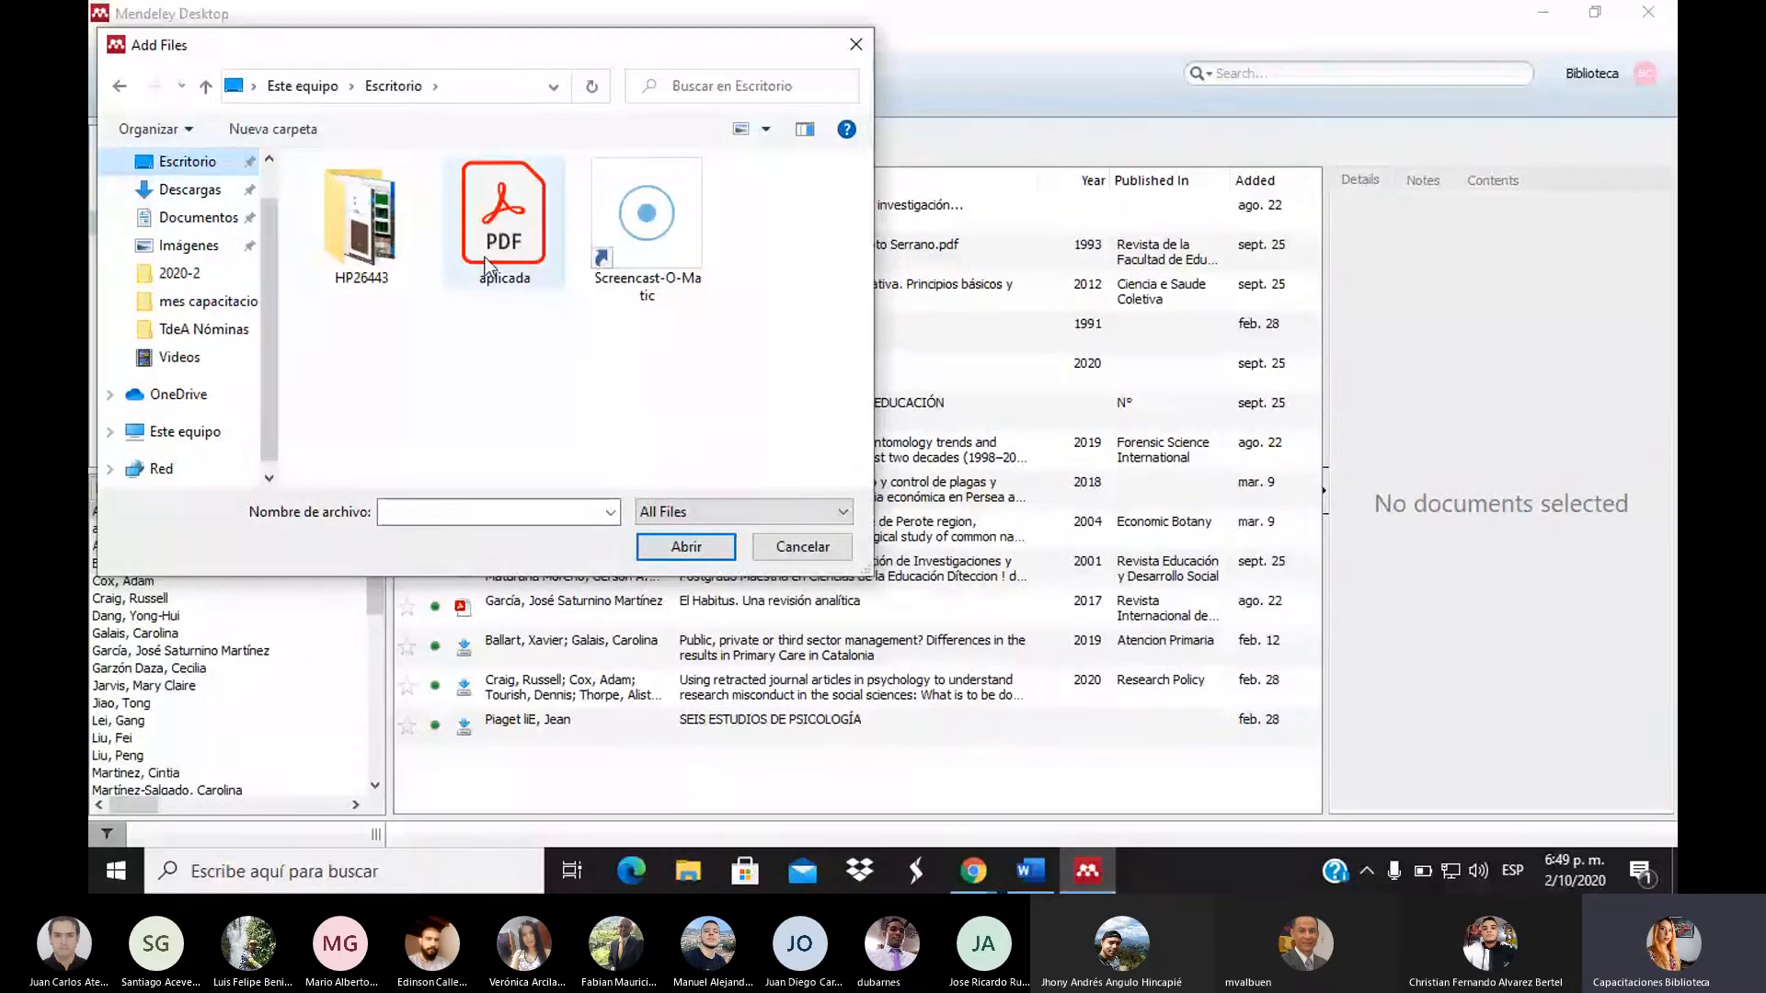
pyautogui.click(488, 266)
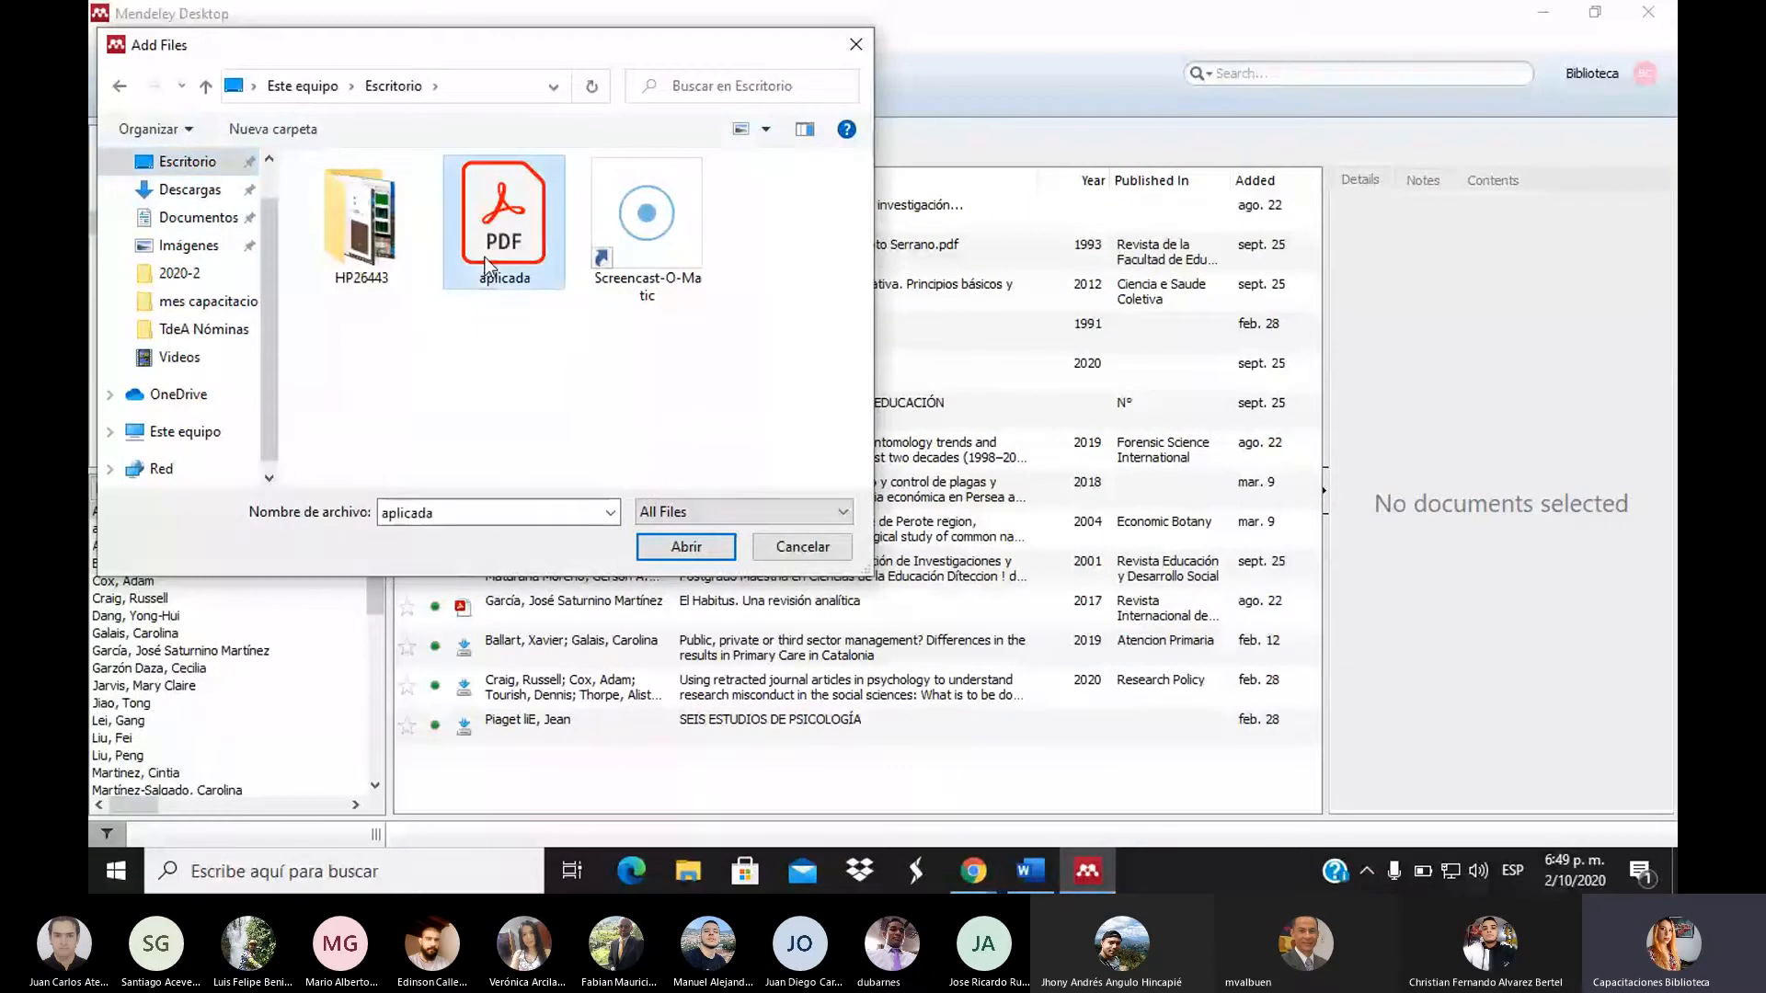
pyautogui.click(686, 546)
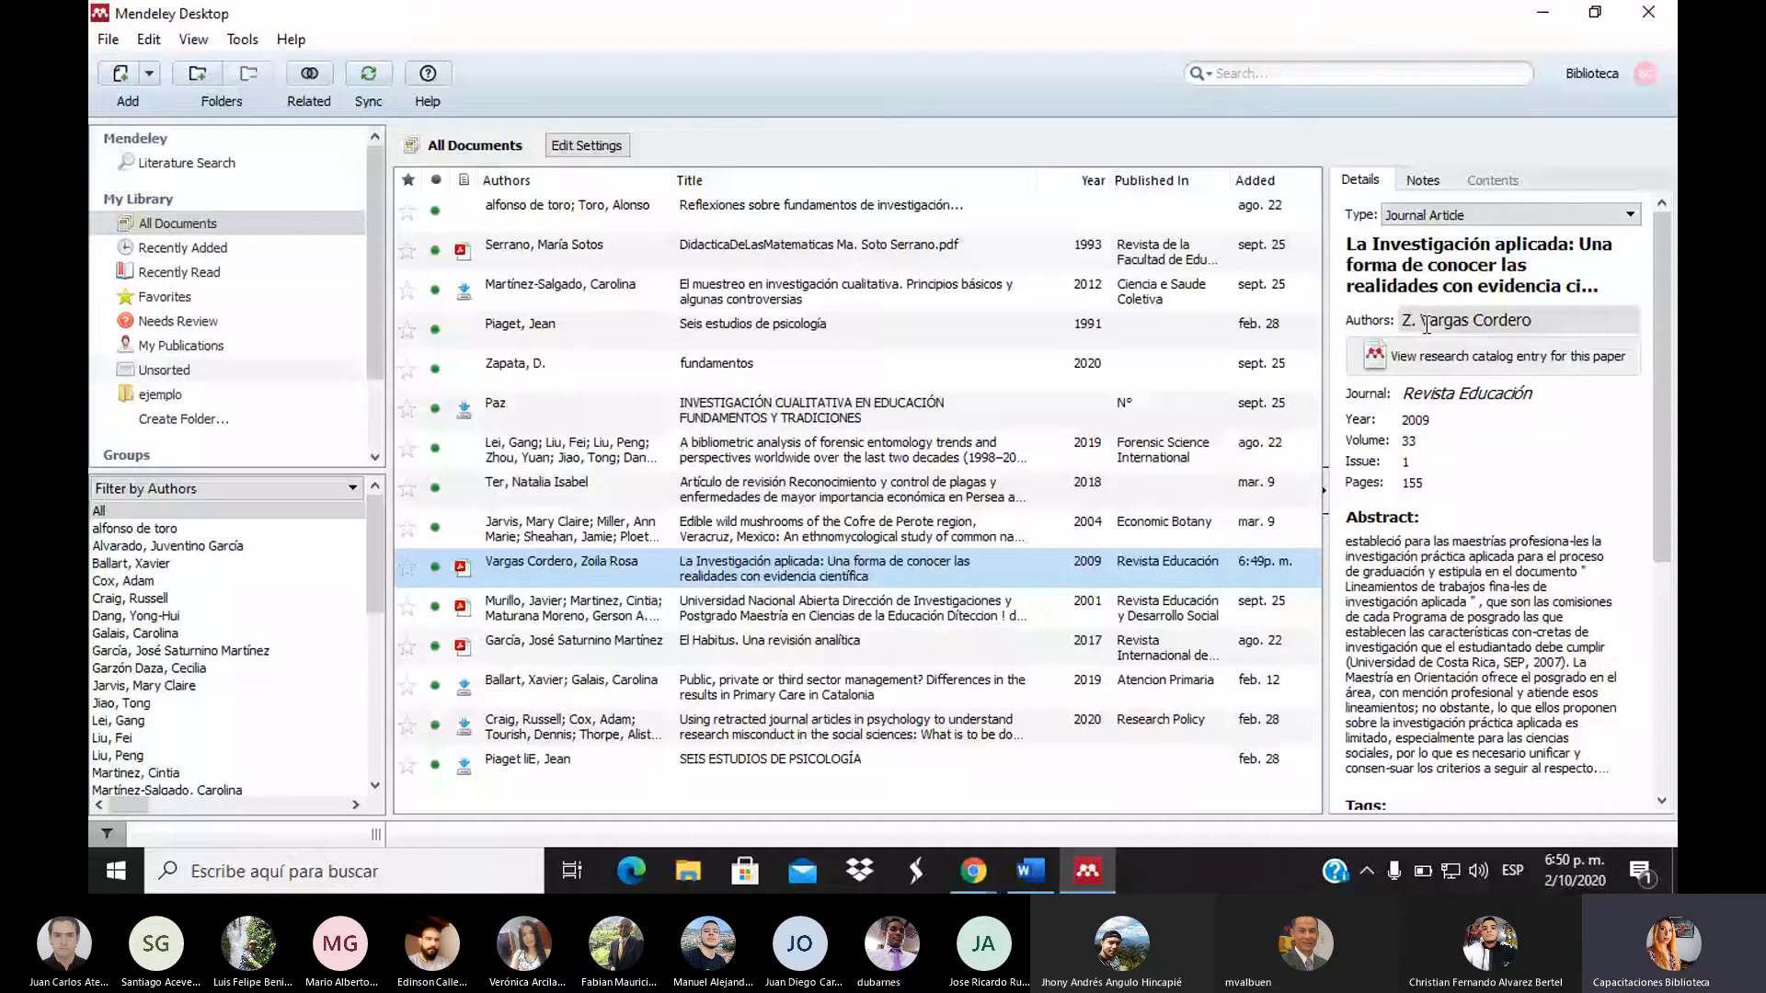
# Scroll the new entry's Details panel down to its DOI and attached aplicada.pdf file
pyautogui.scroll(-5, 1659, 731)
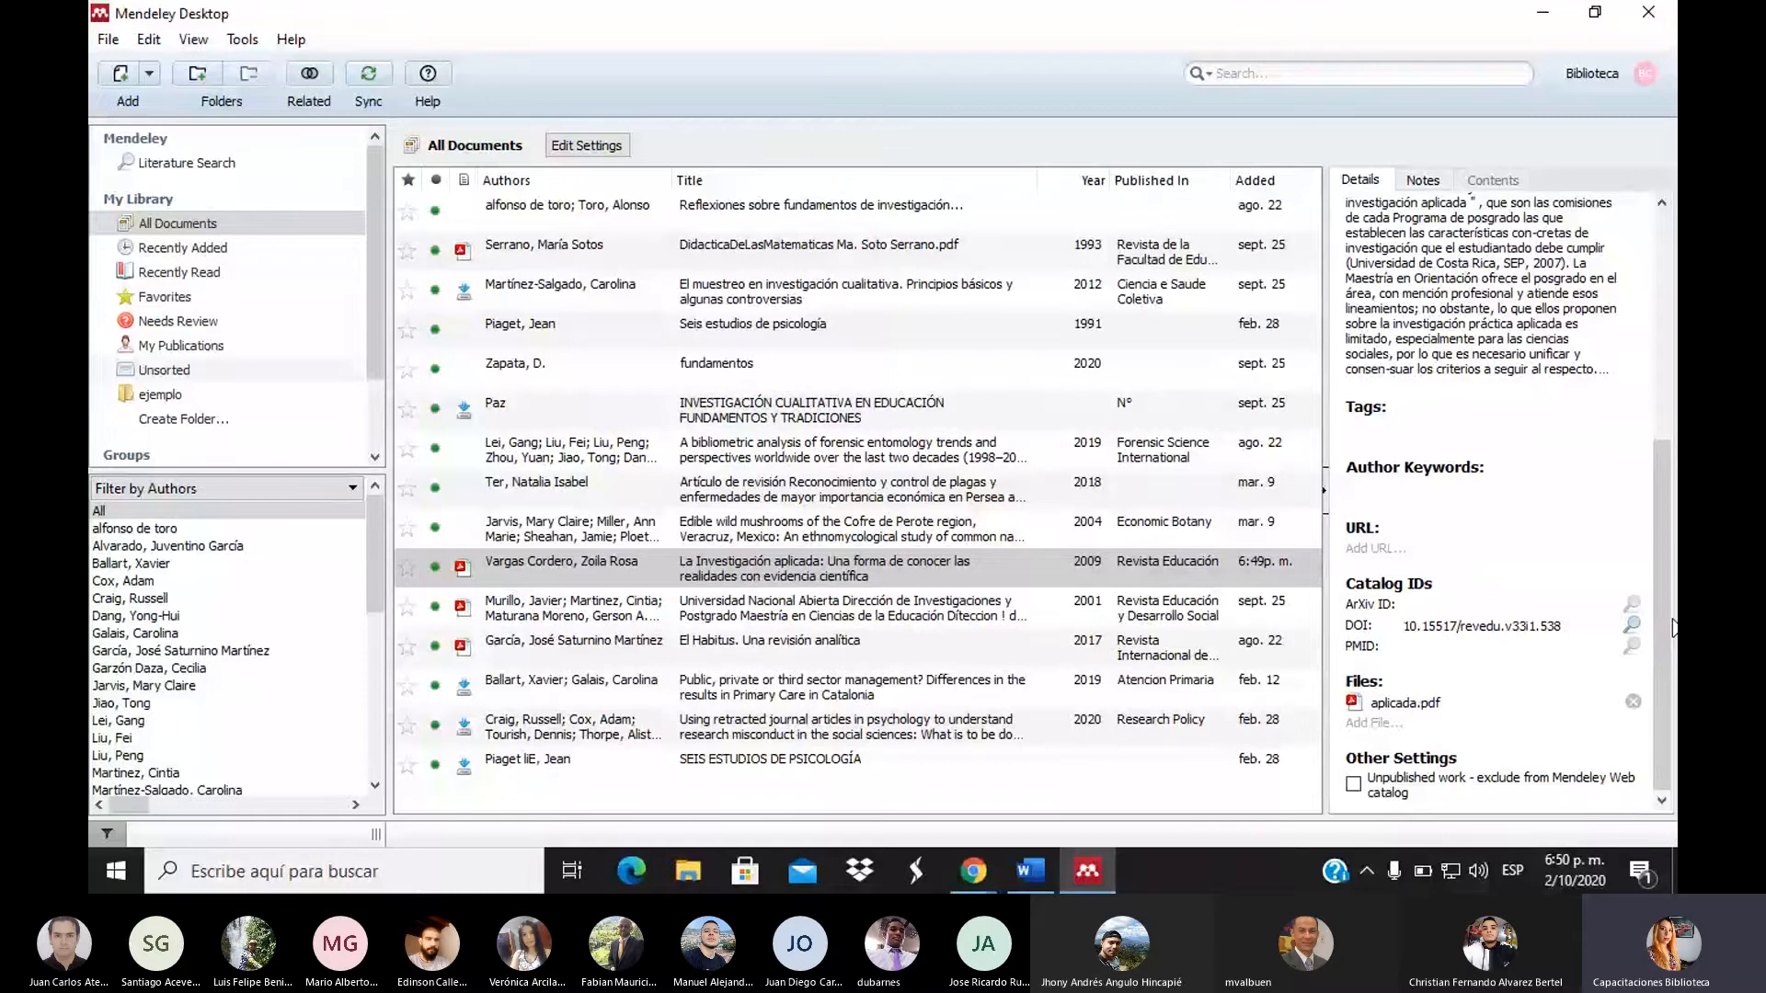
pyautogui.moveTo(1663, 627); pyautogui.dragTo(1673, 360)
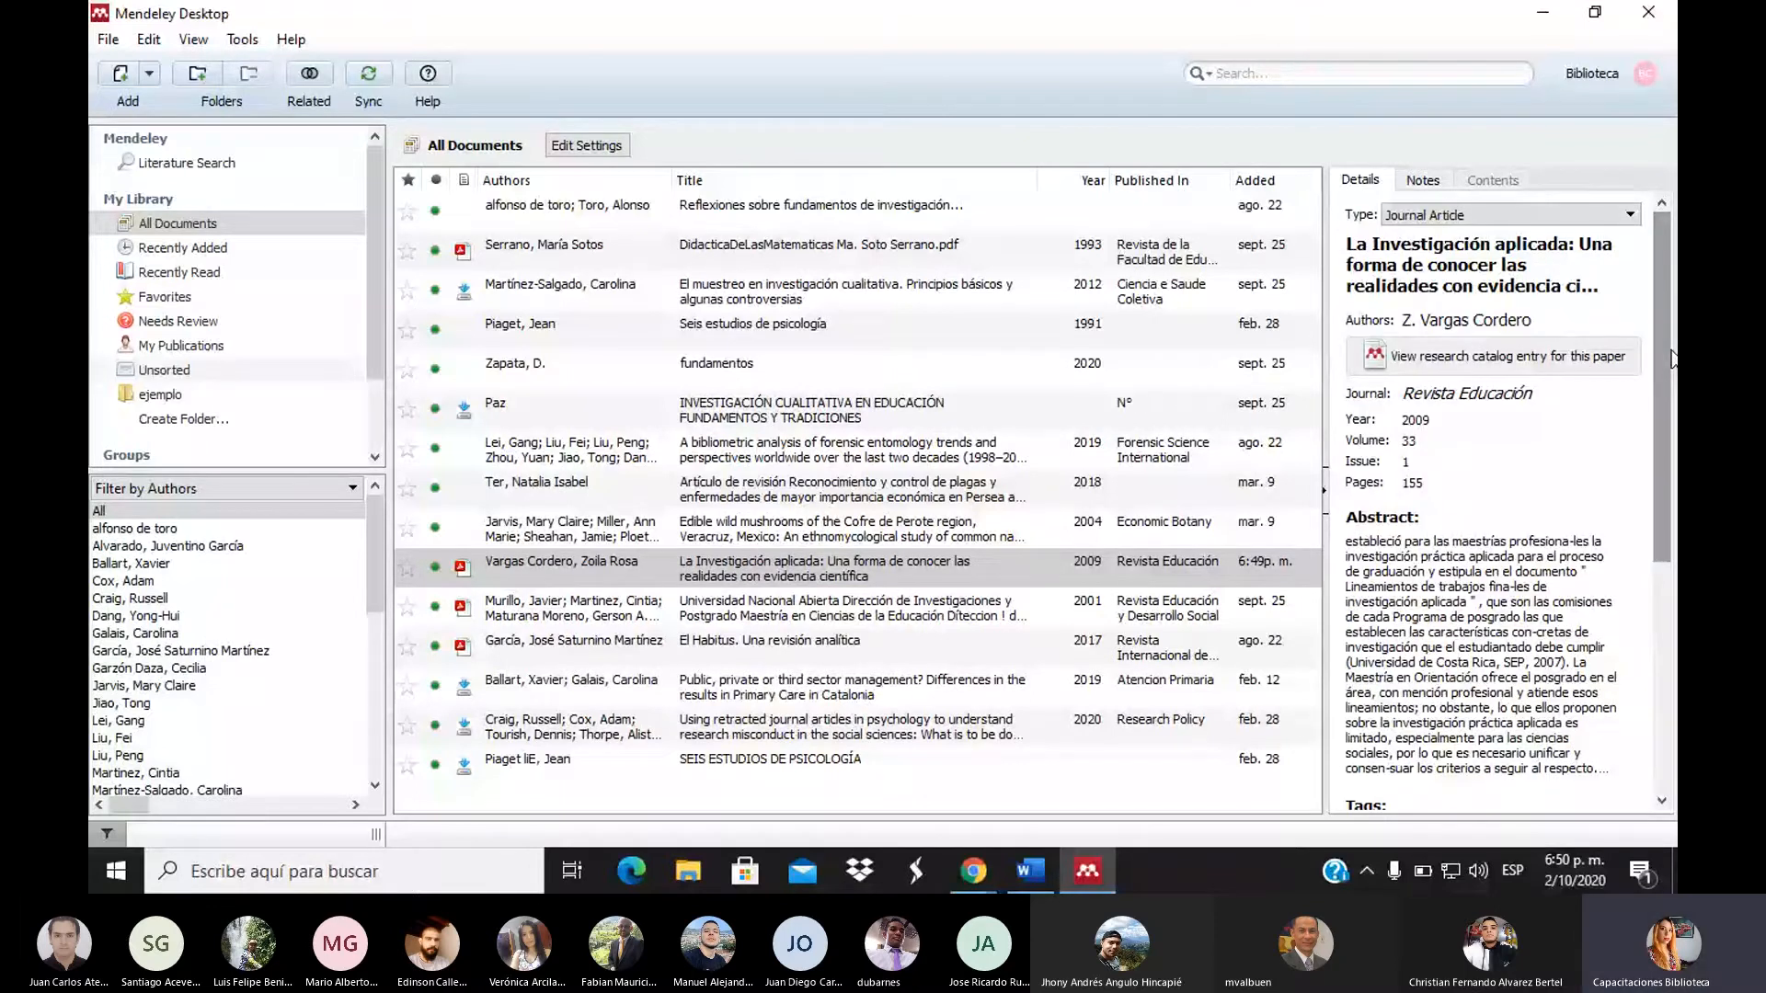
pyautogui.scroll(-5, 1402, 713)
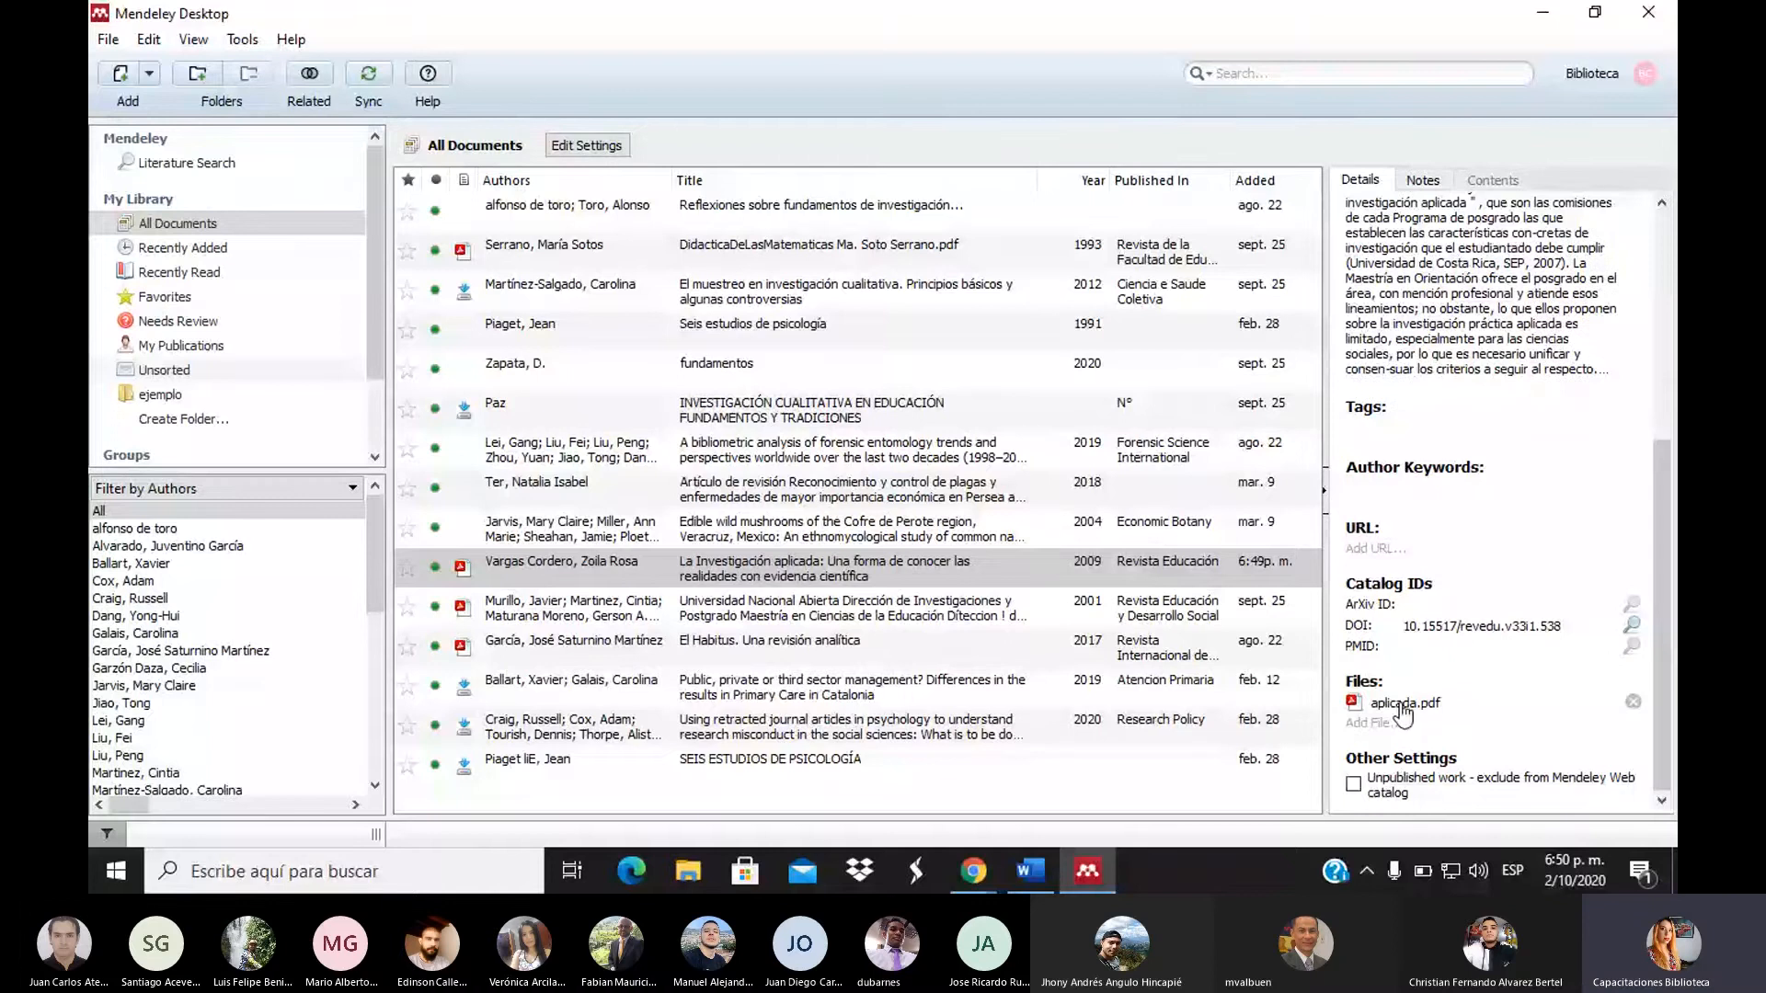
# Open aplicada.pdf in the reader, go to page 2, and select the Introducción's opening sentence
pyautogui.click(1401, 704)
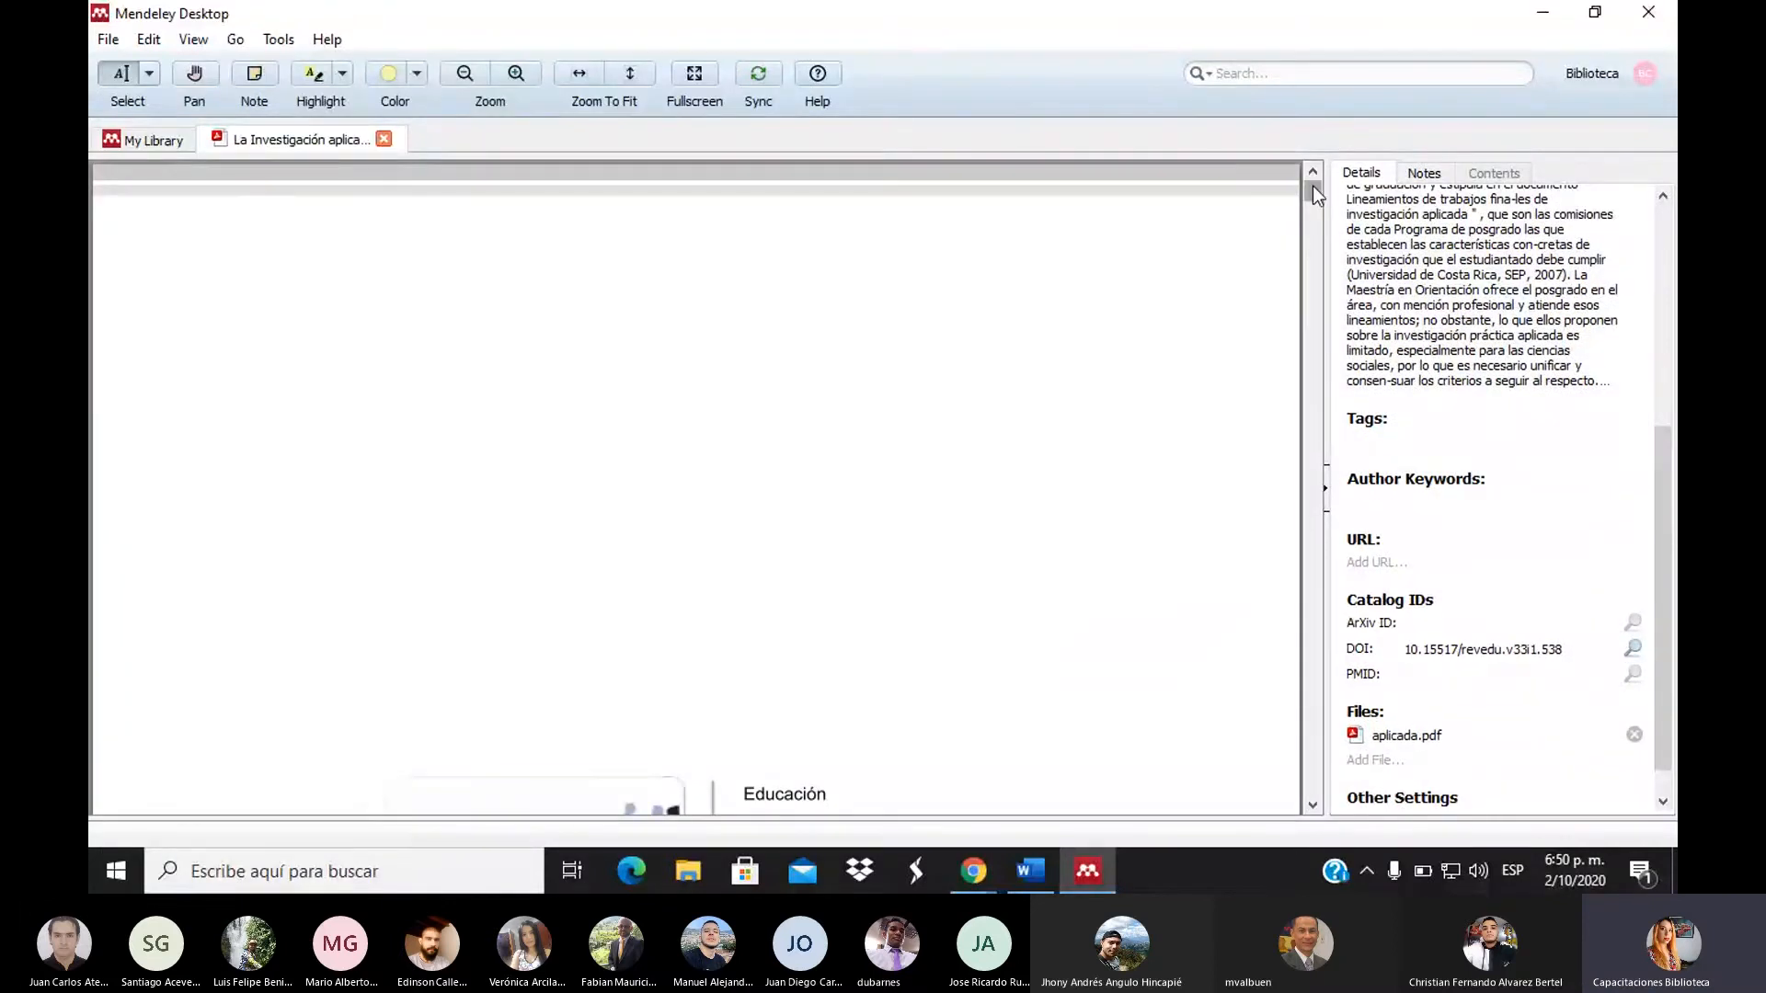
pyautogui.moveTo(1311, 186); pyautogui.dragTo(1316, 255)
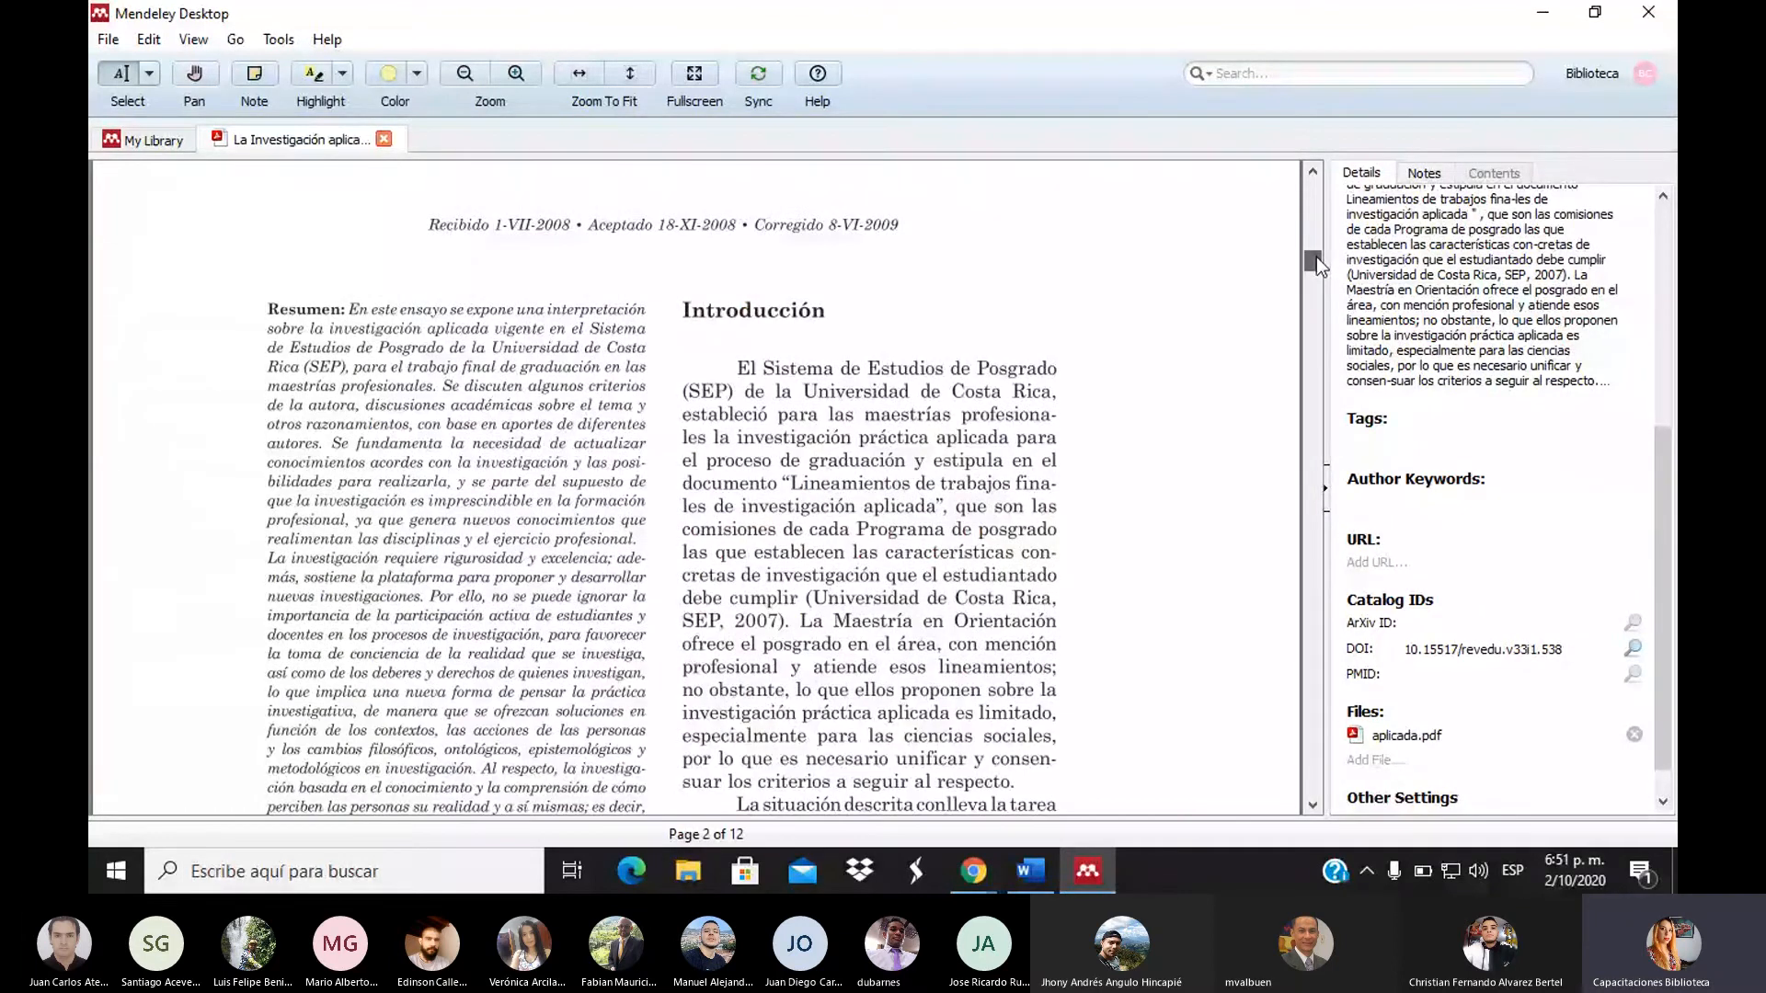
pyautogui.scroll(-1, 743, 333)
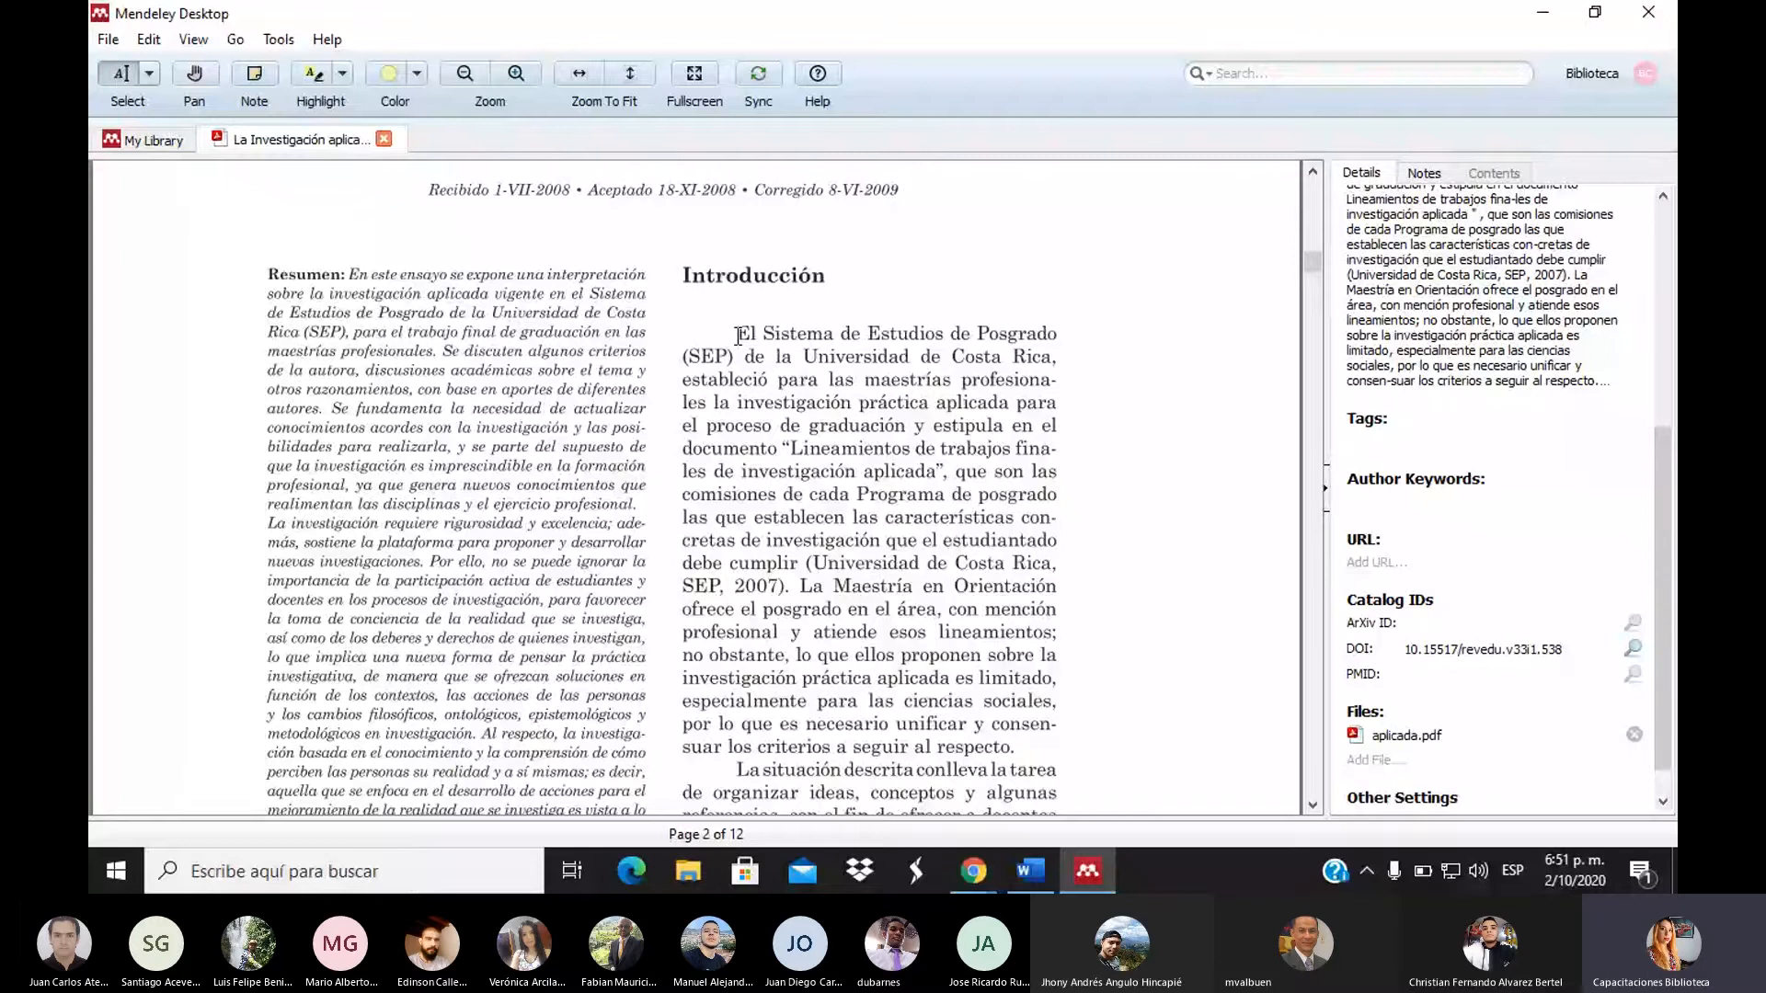
pyautogui.moveTo(738, 336); pyautogui.dragTo(957, 382)
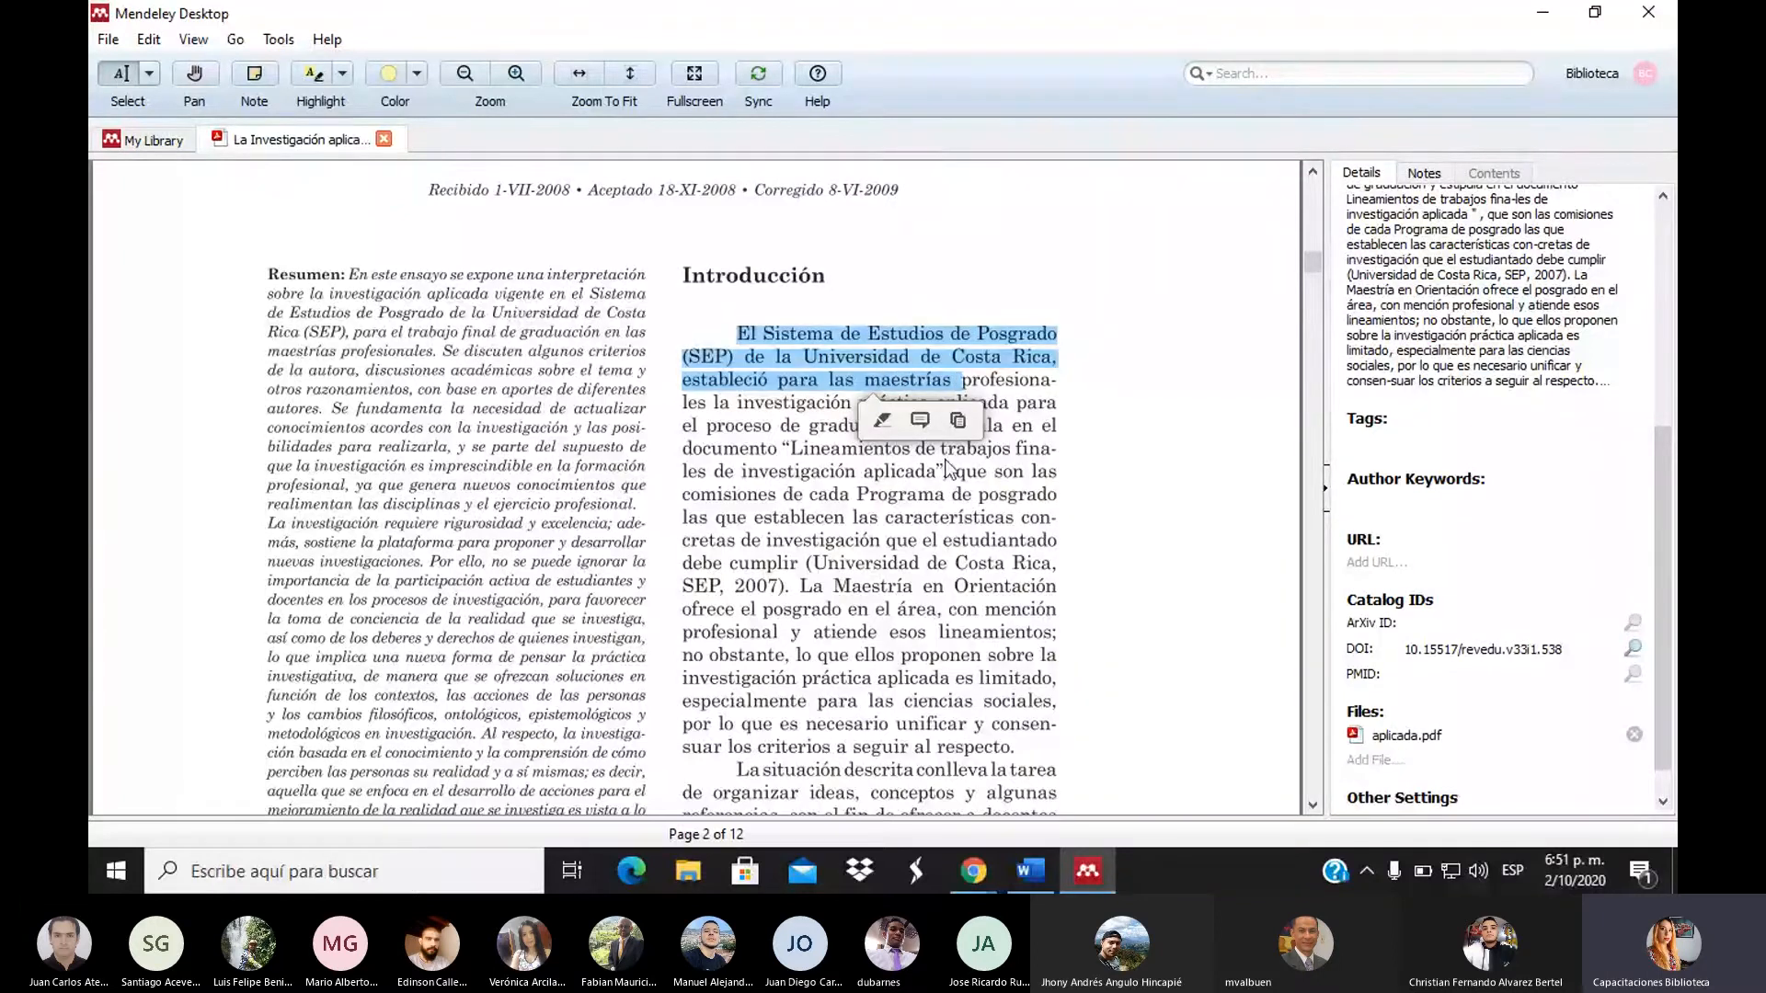
# Highlight the opening sentence in yellow and the passage ending 'SEP, 2007' with note 'importante'
pyautogui.click(882, 422)
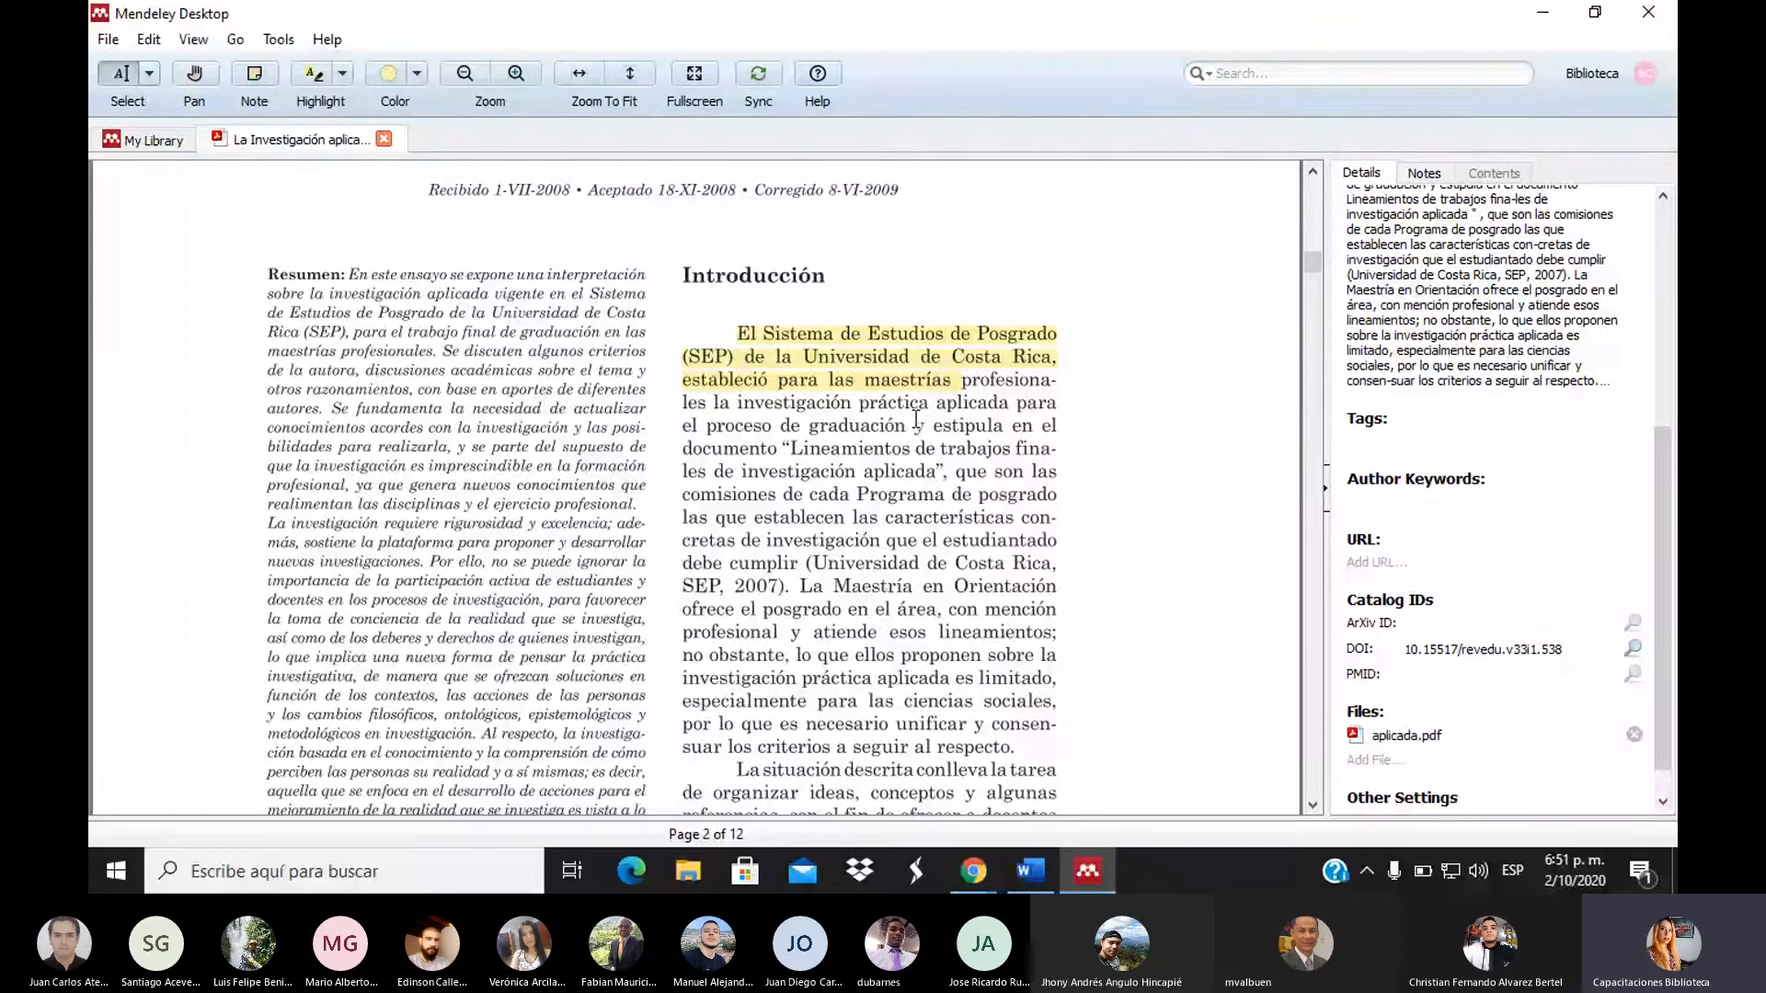
pyautogui.moveTo(810, 426); pyautogui.dragTo(1057, 449)
pyautogui.moveTo(692, 541); pyautogui.dragTo(897, 588)
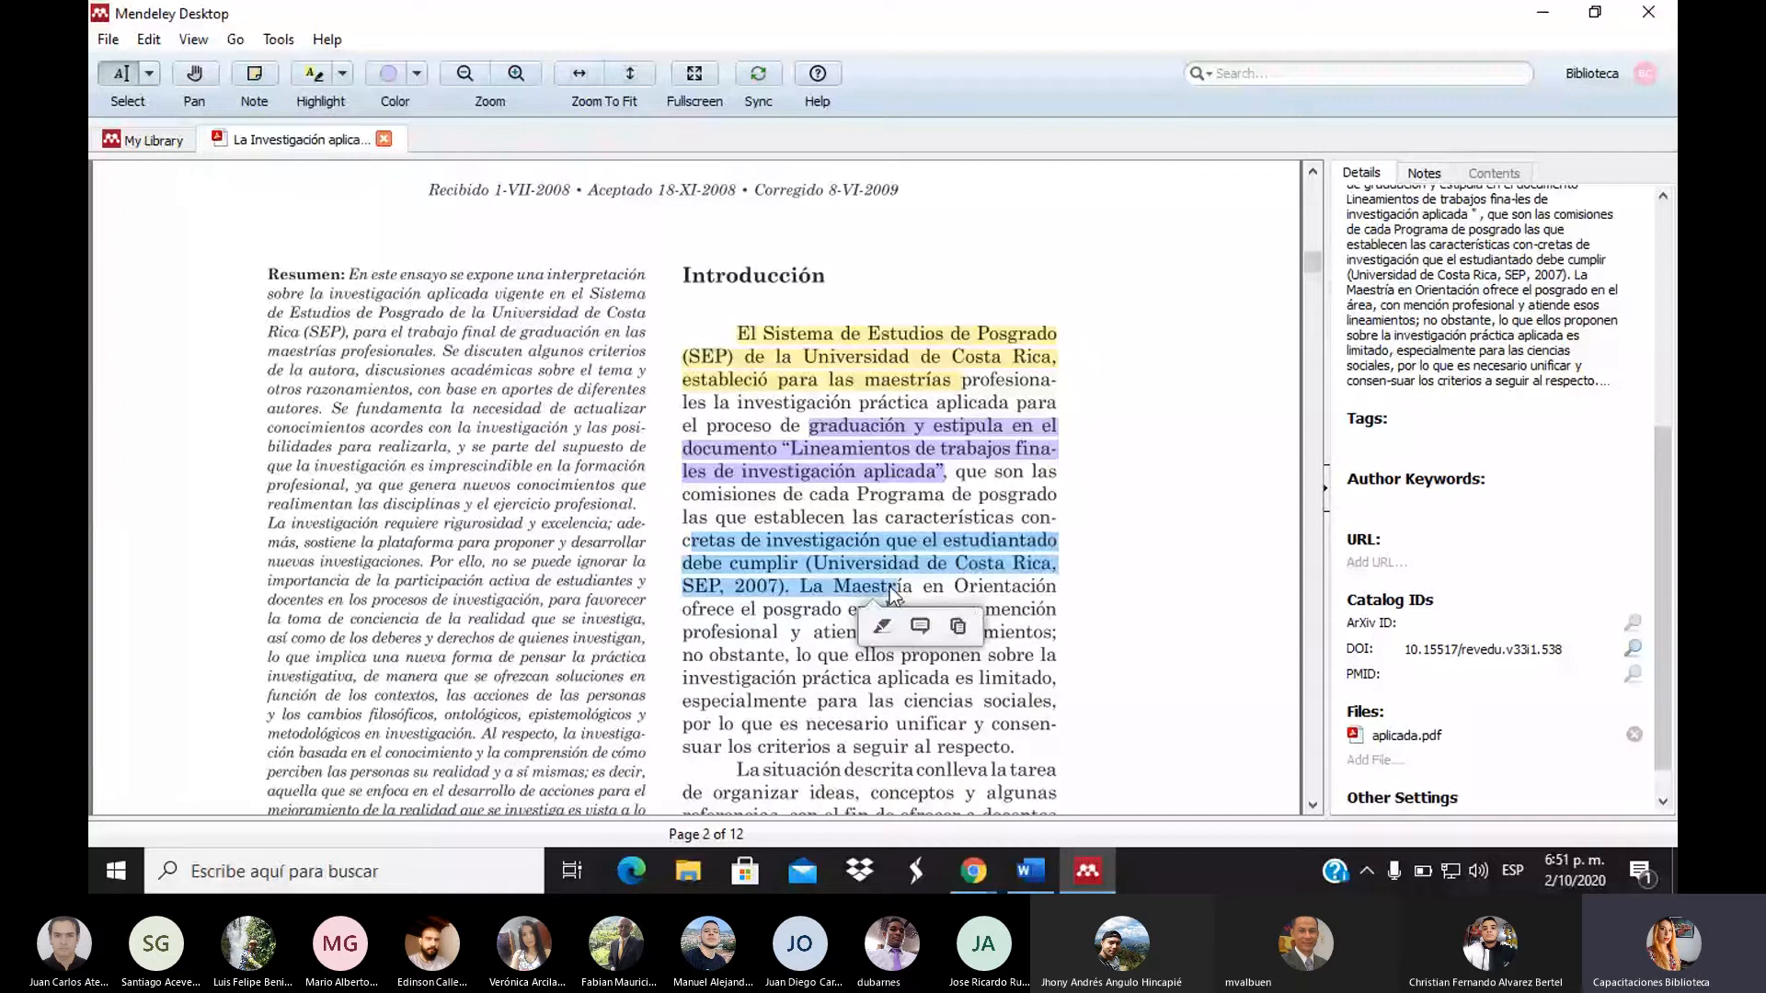
pyautogui.click(916, 628)
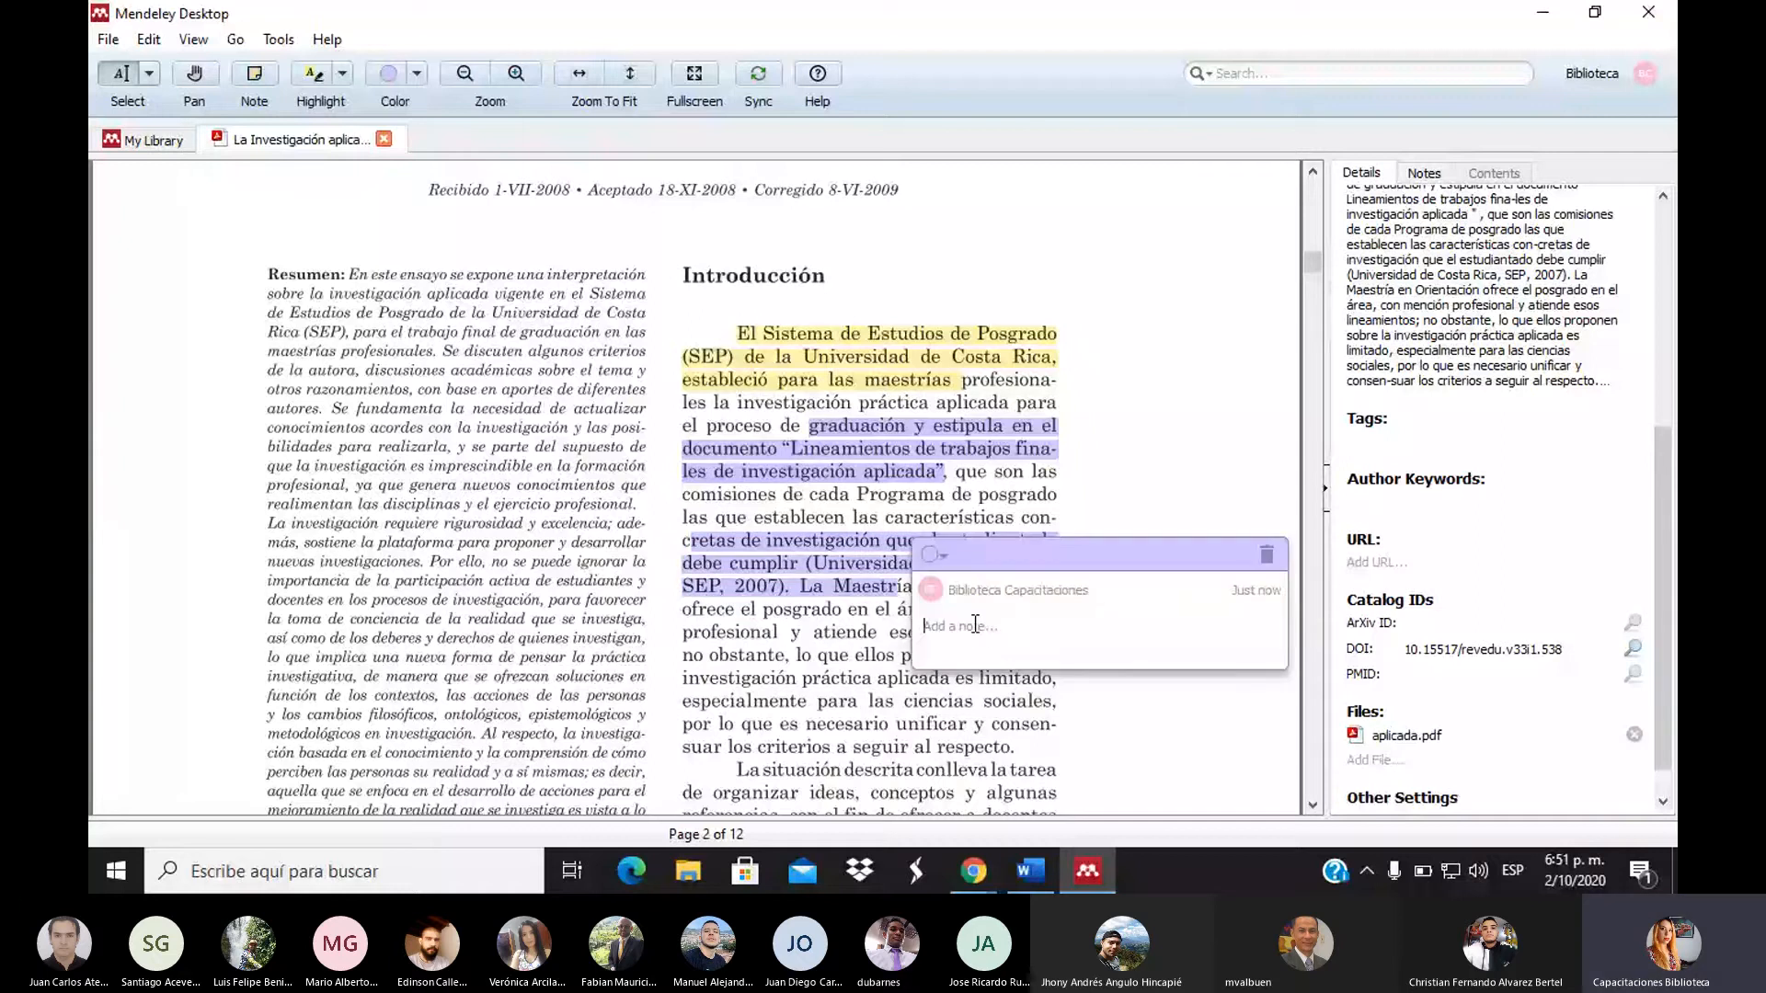
pyautogui.write('importante')
pyautogui.press('Return')
pyautogui.click(1117, 635)
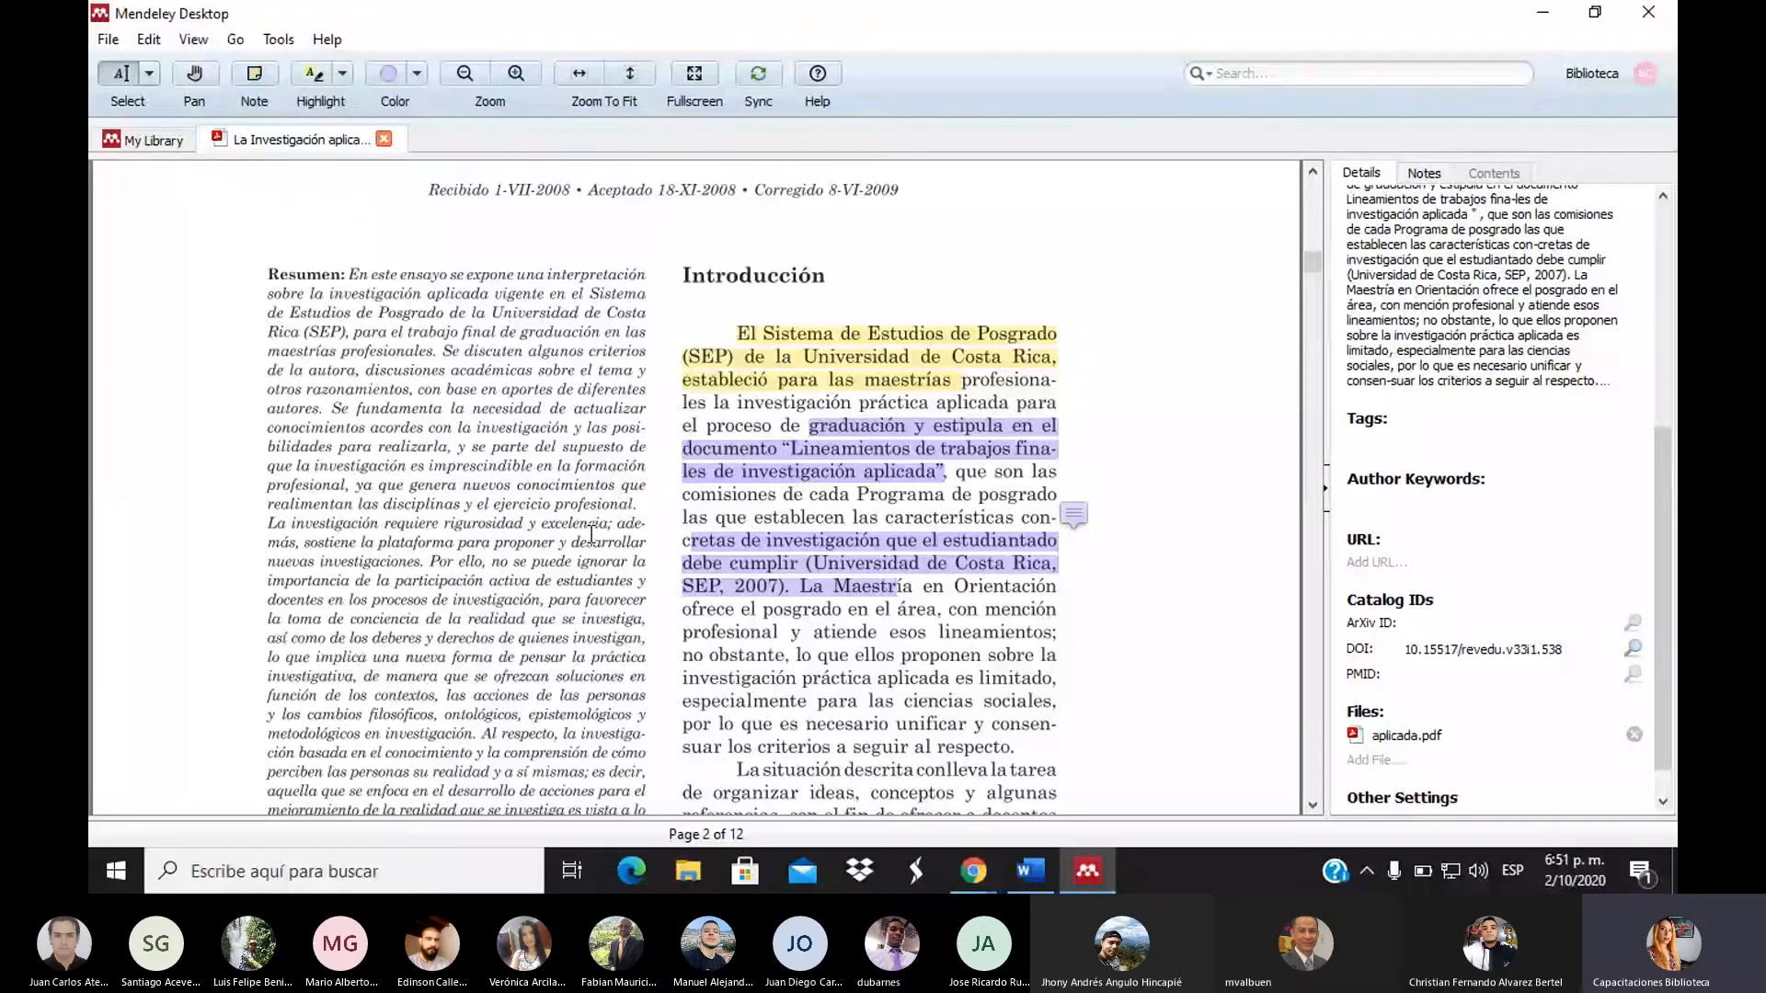
# Highlight the sentence about applied research being limited, leaving its note empty
pyautogui.moveTo(718, 655); pyautogui.dragTo(1014, 682)
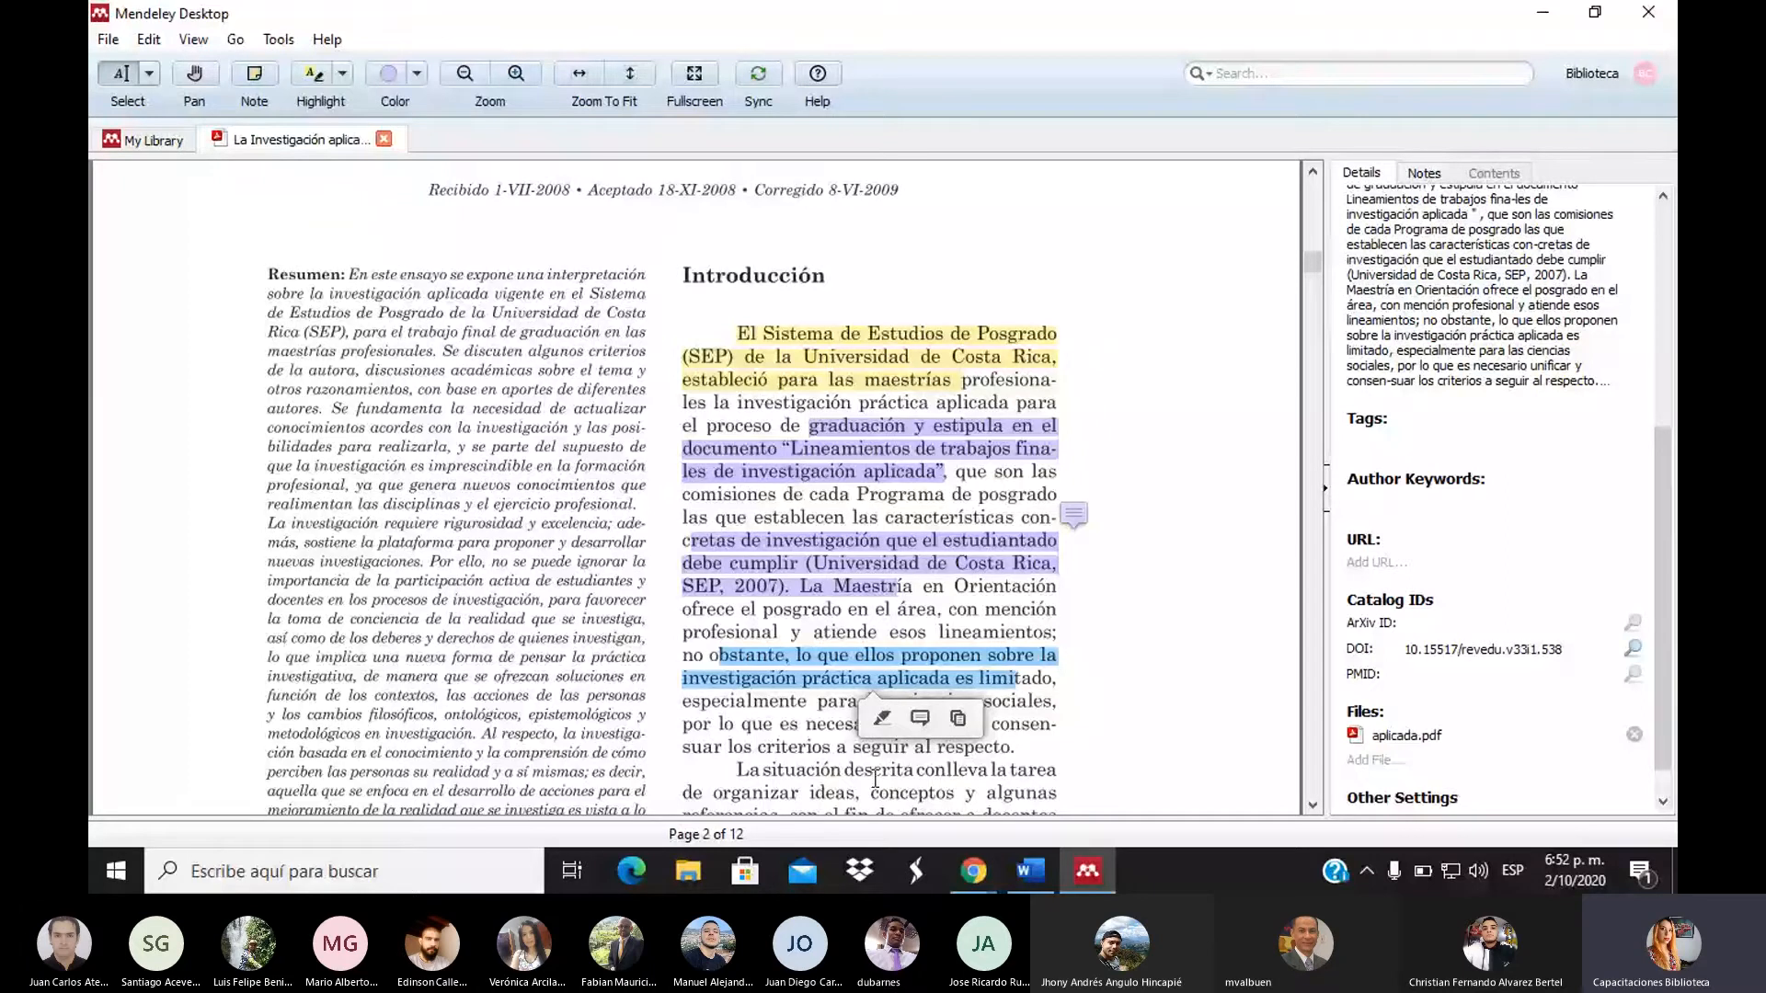
pyautogui.click(929, 730)
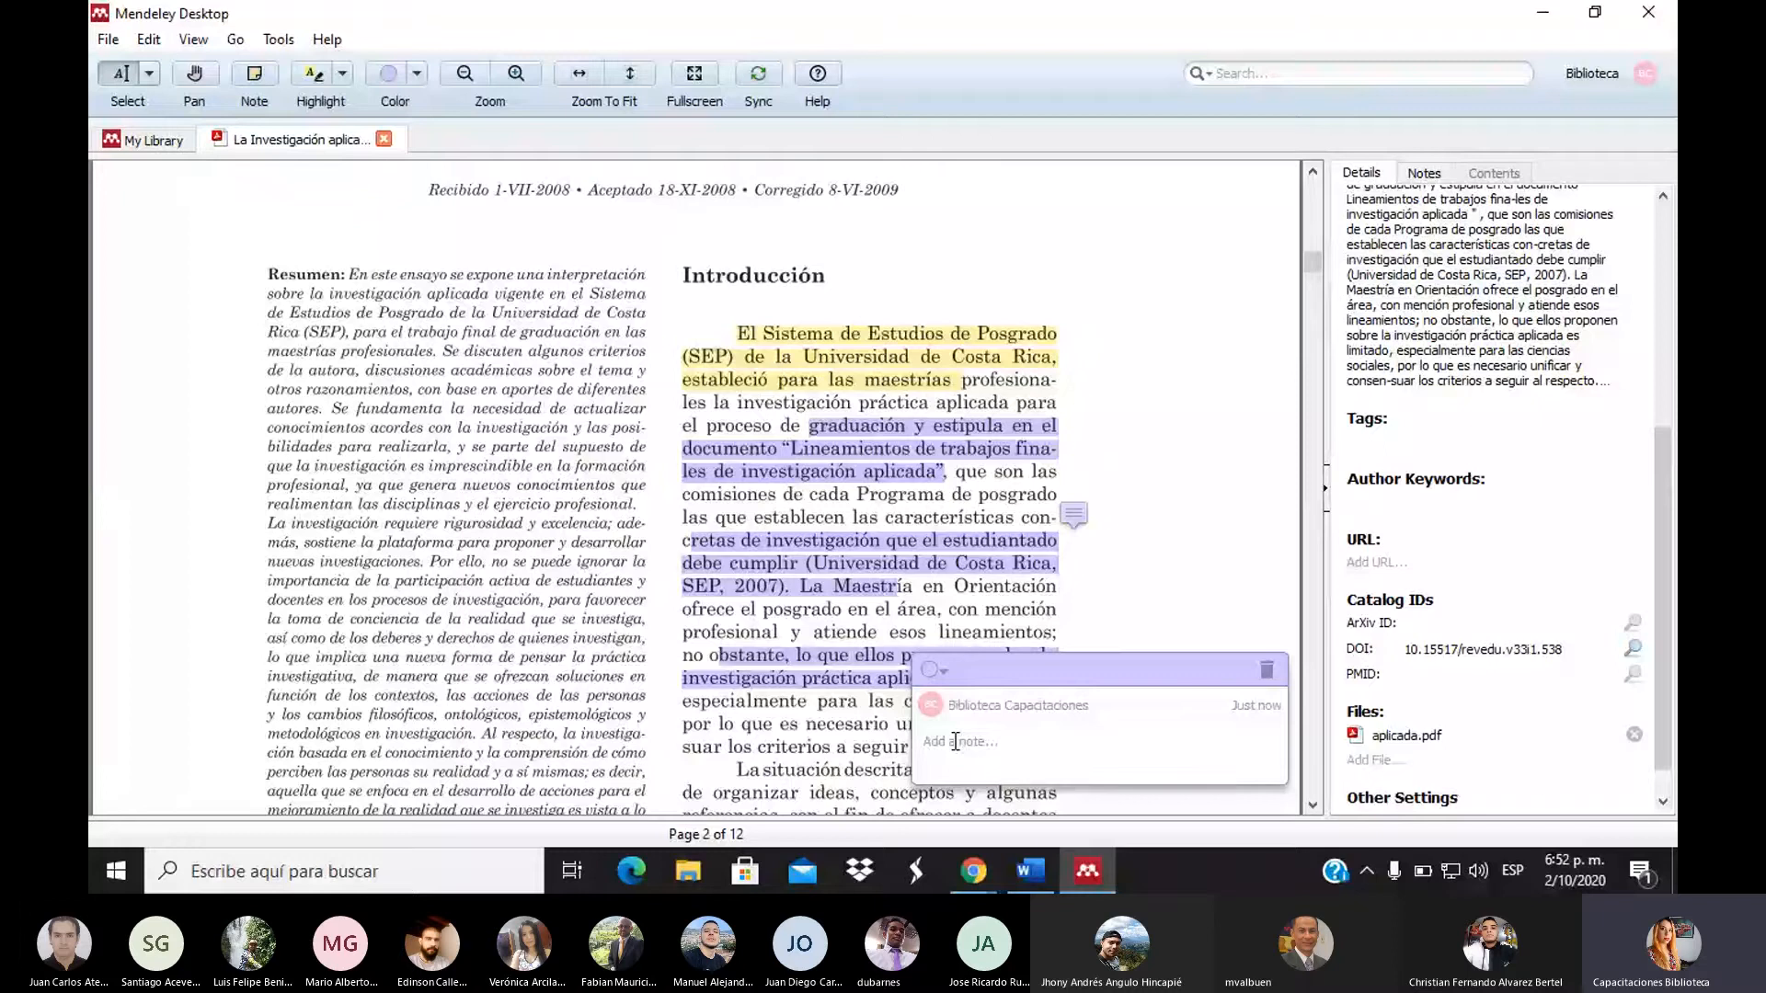
pyautogui.click(1051, 616)
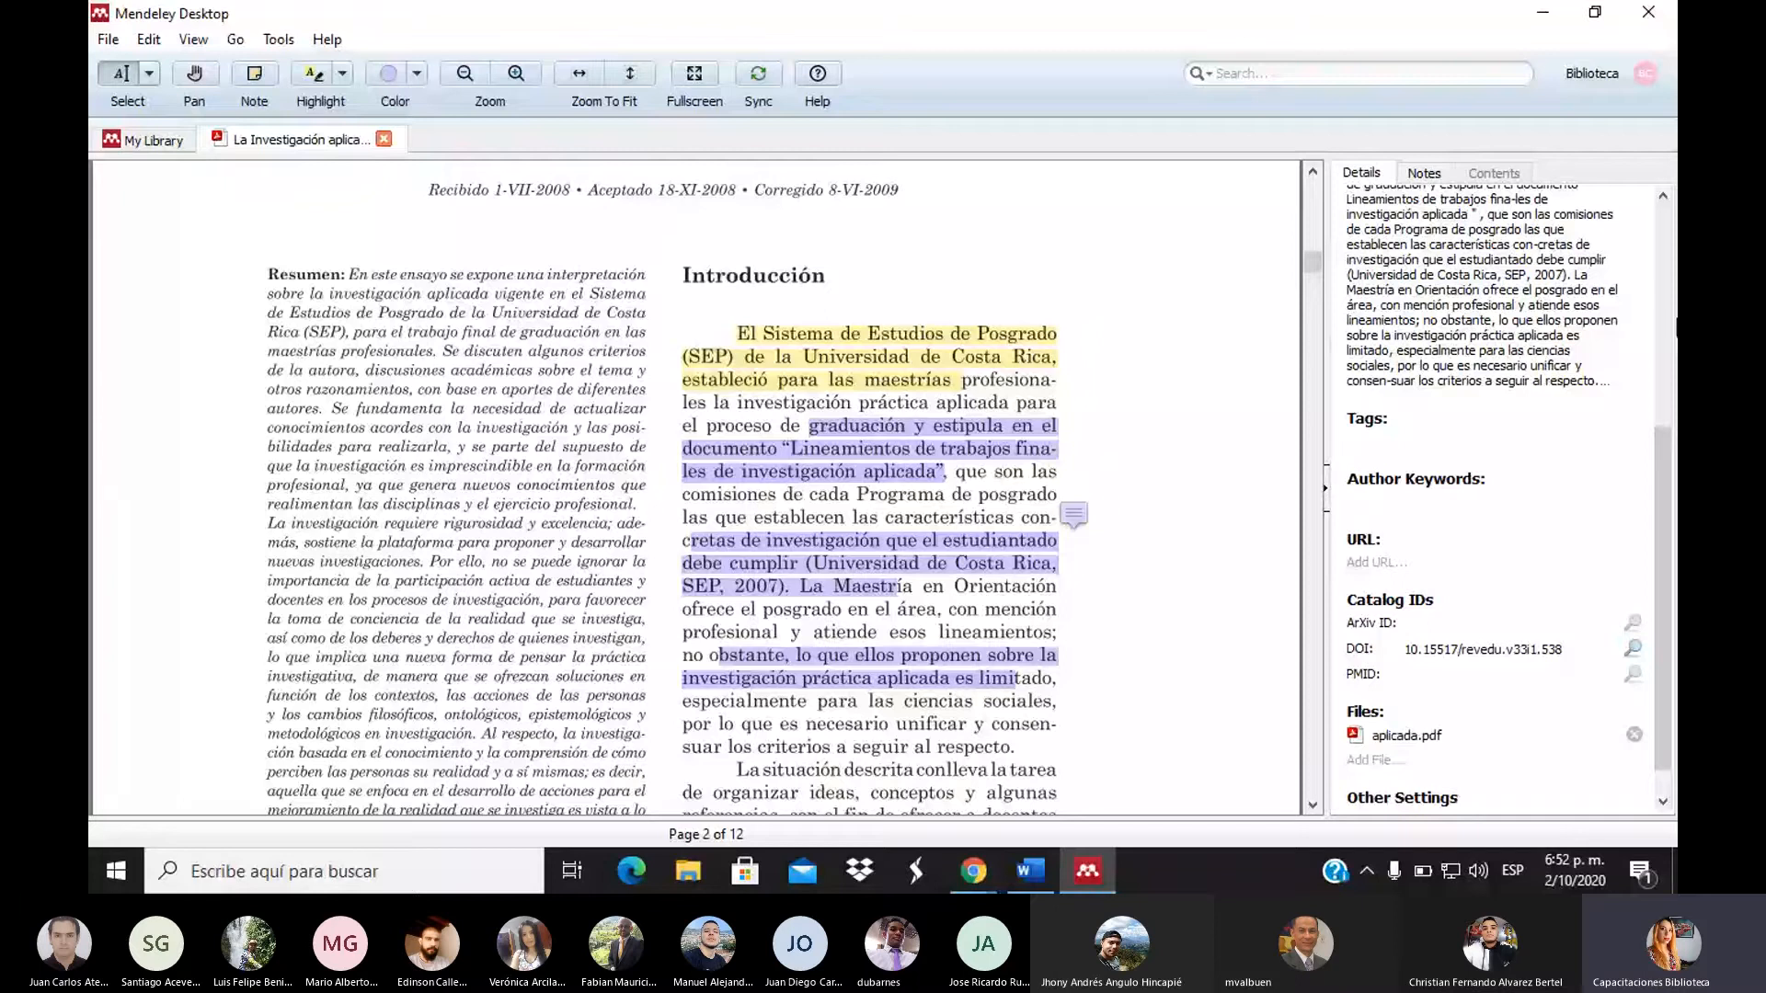
pyautogui.moveTo(1675, 318); pyautogui.dragTo(1666, 251)
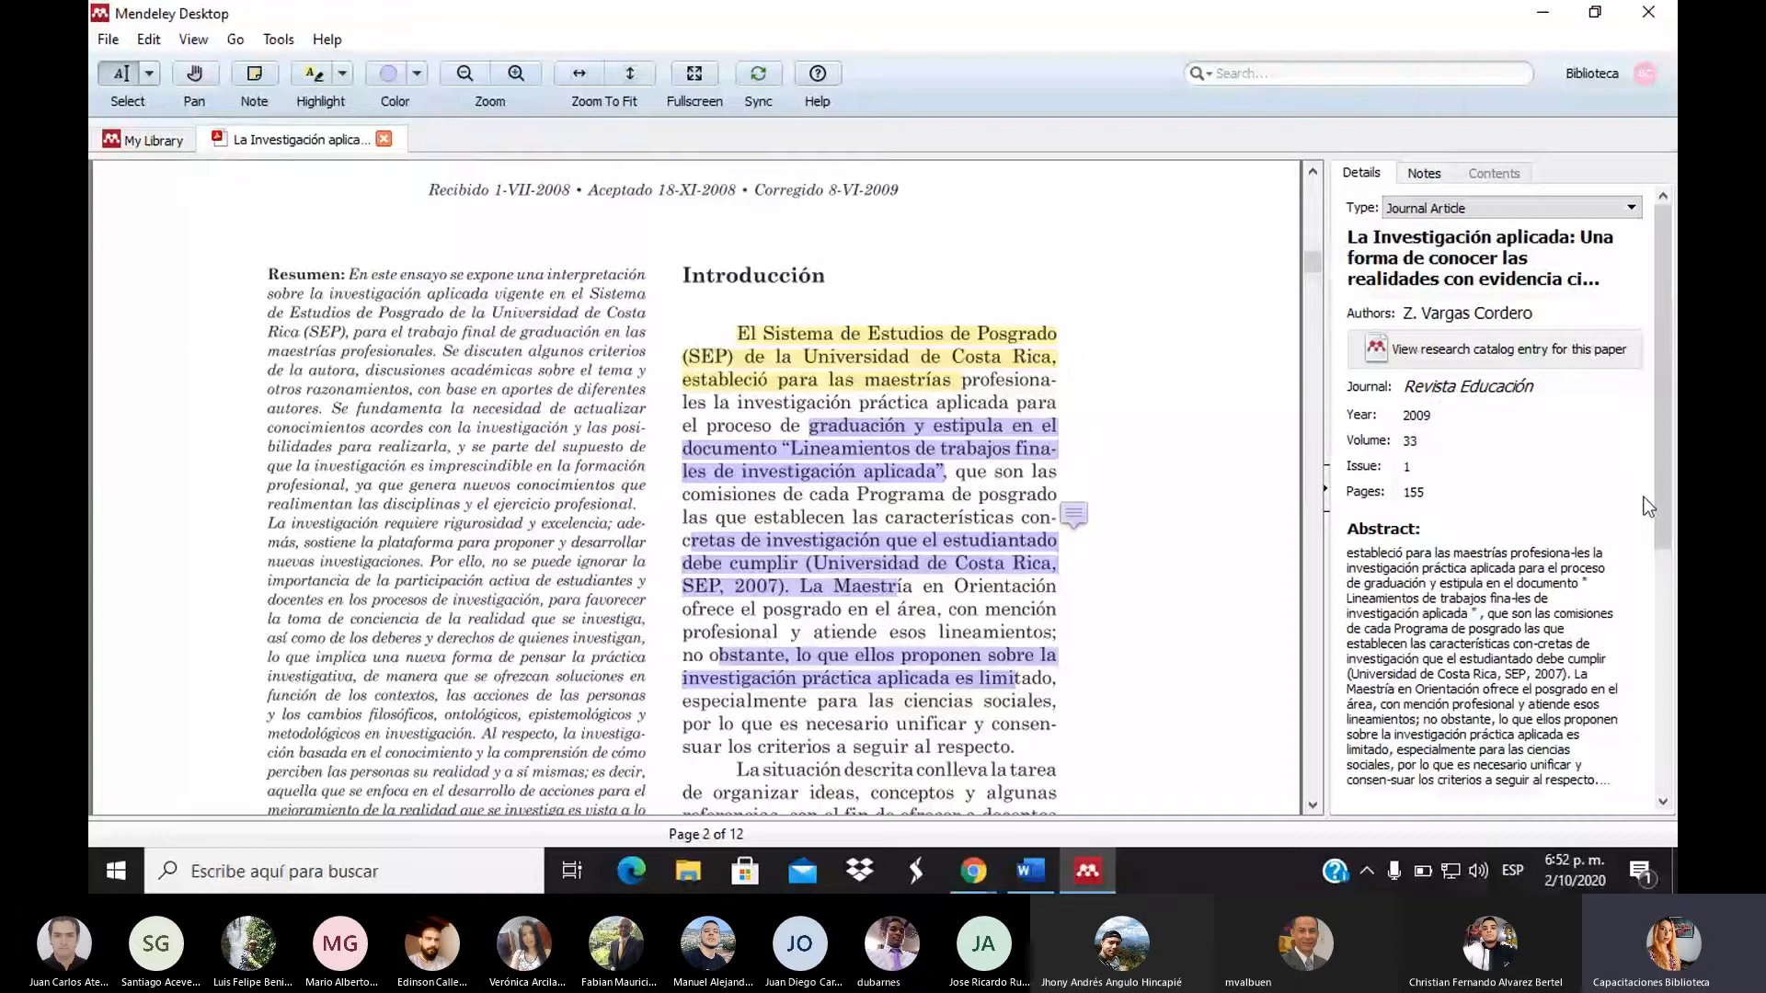
# Check the 'importante' annotation in the Notes tab, then go back to Details
pyautogui.scroll(-5, 1660, 542)
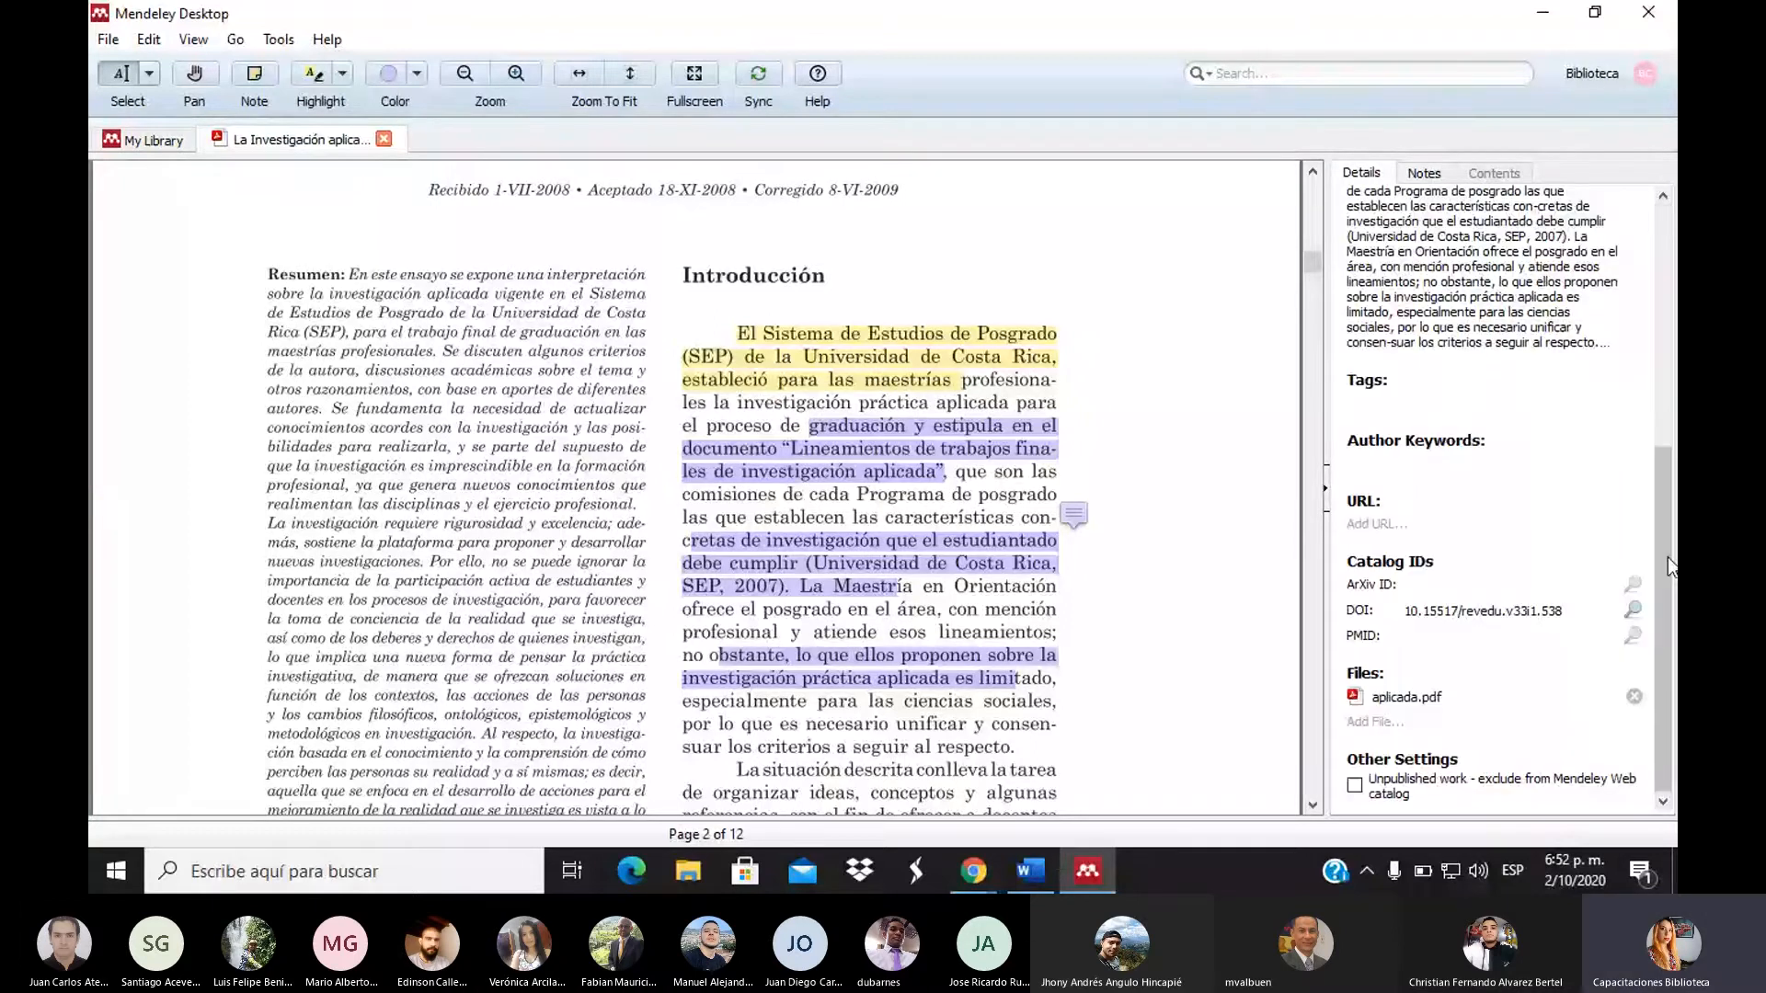
pyautogui.click(1423, 174)
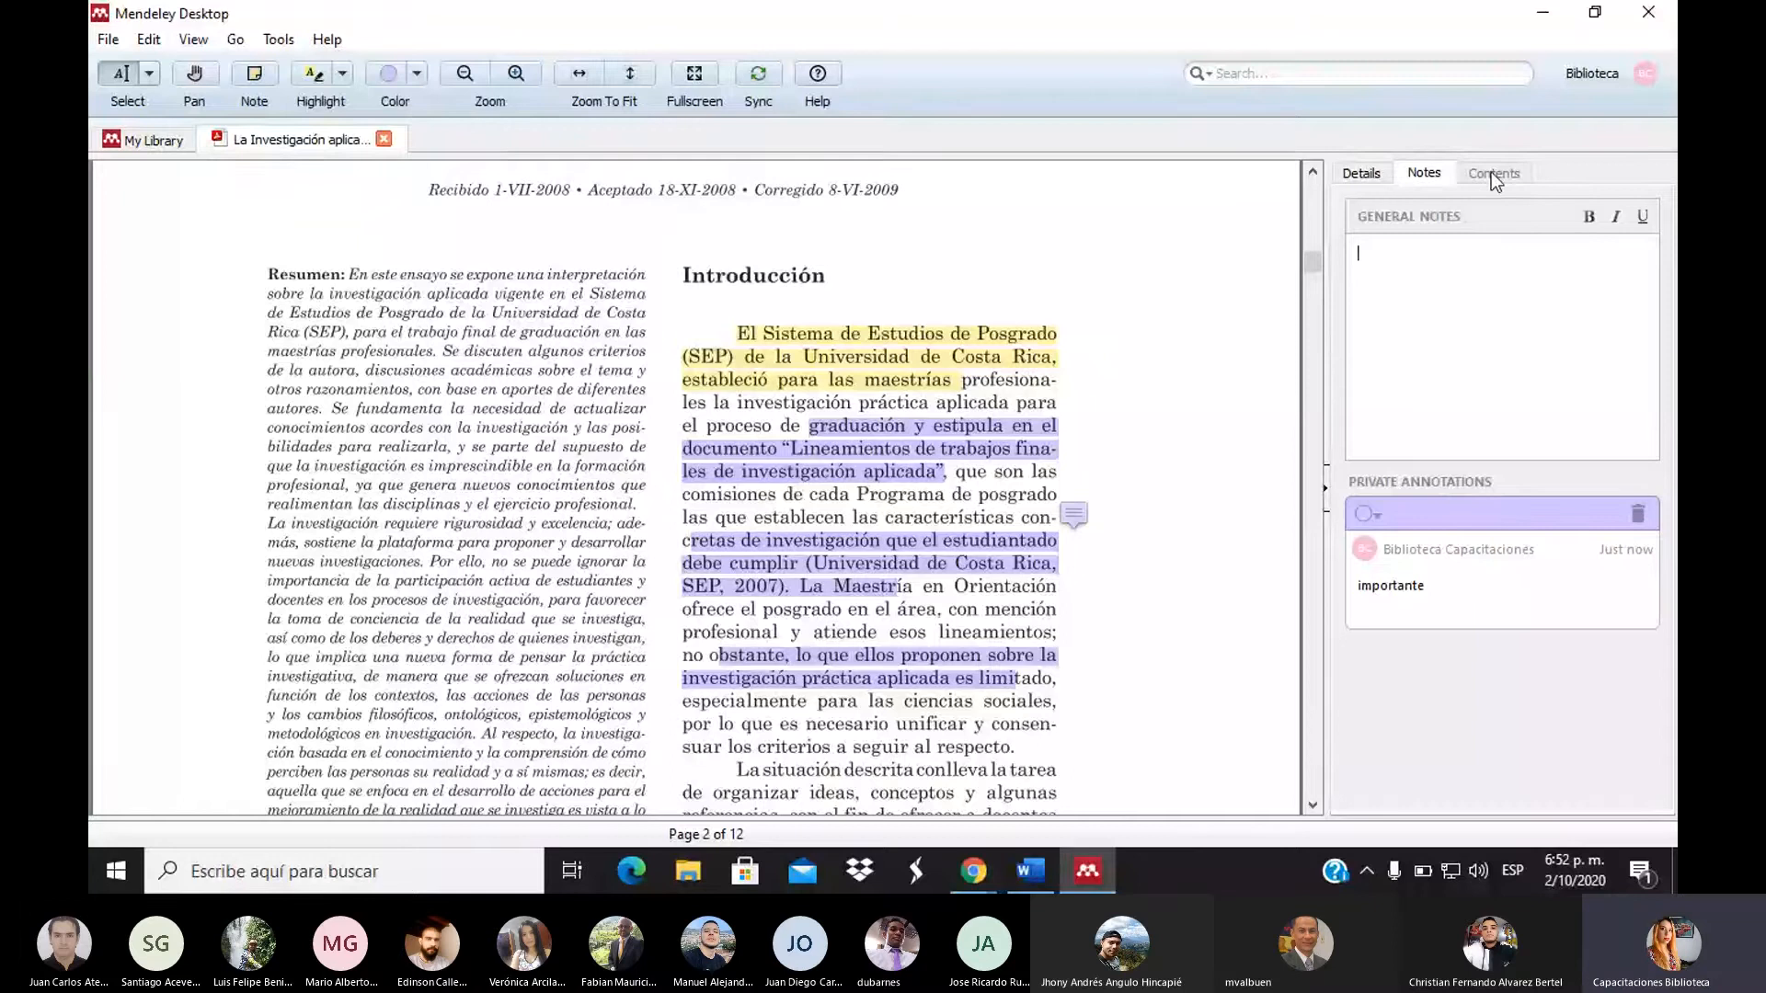
pyautogui.click(1369, 174)
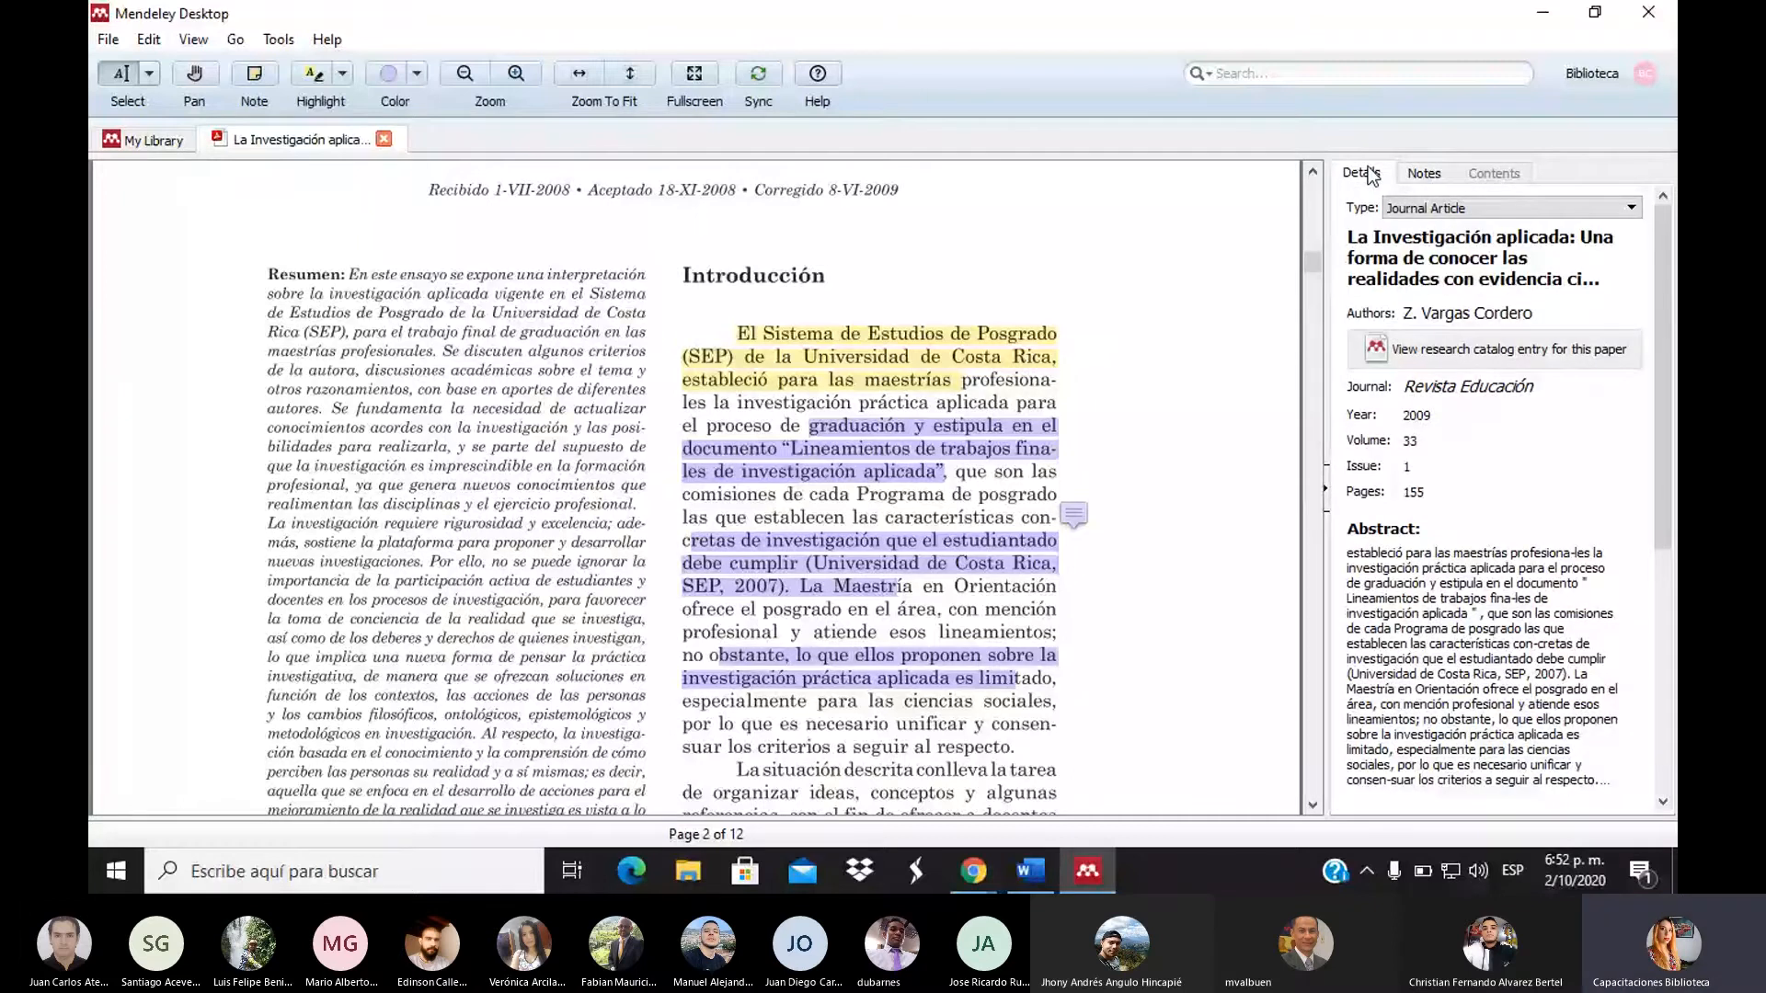
# Look over the article's Redalyc PDF in Chrome, then return to the Mendeley library
pyautogui.scroll(10, 1317, 200)
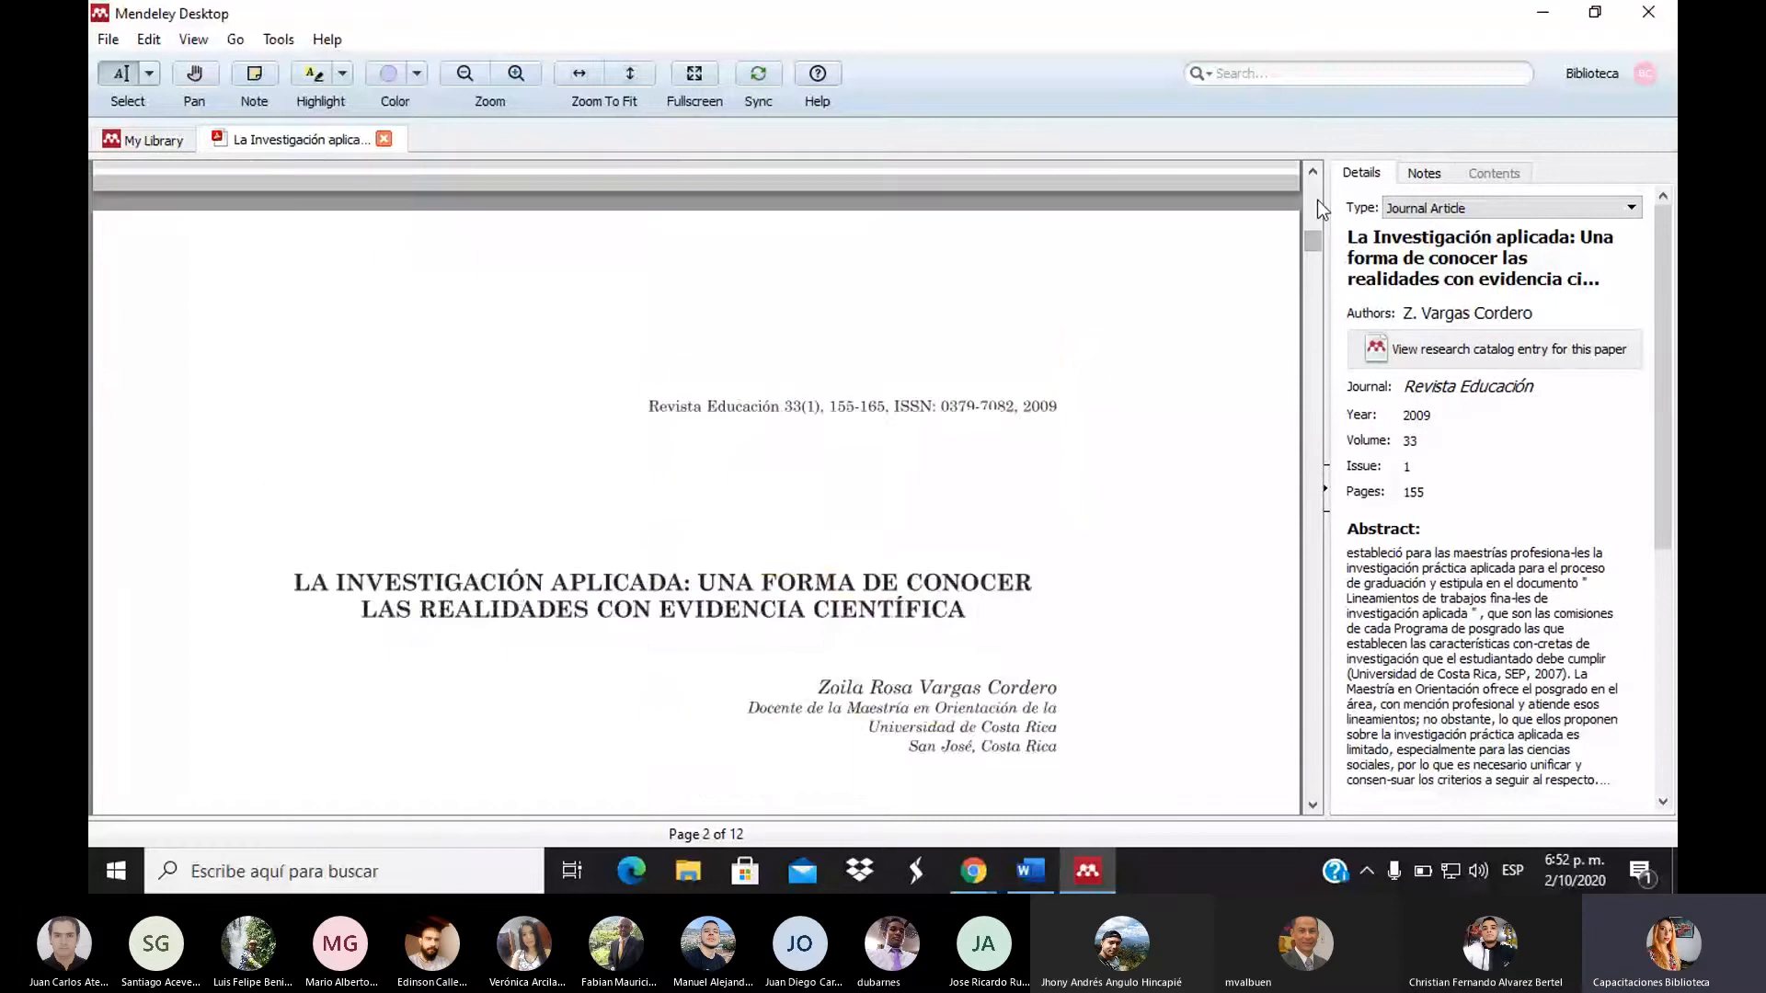
pyautogui.moveTo(973, 871)
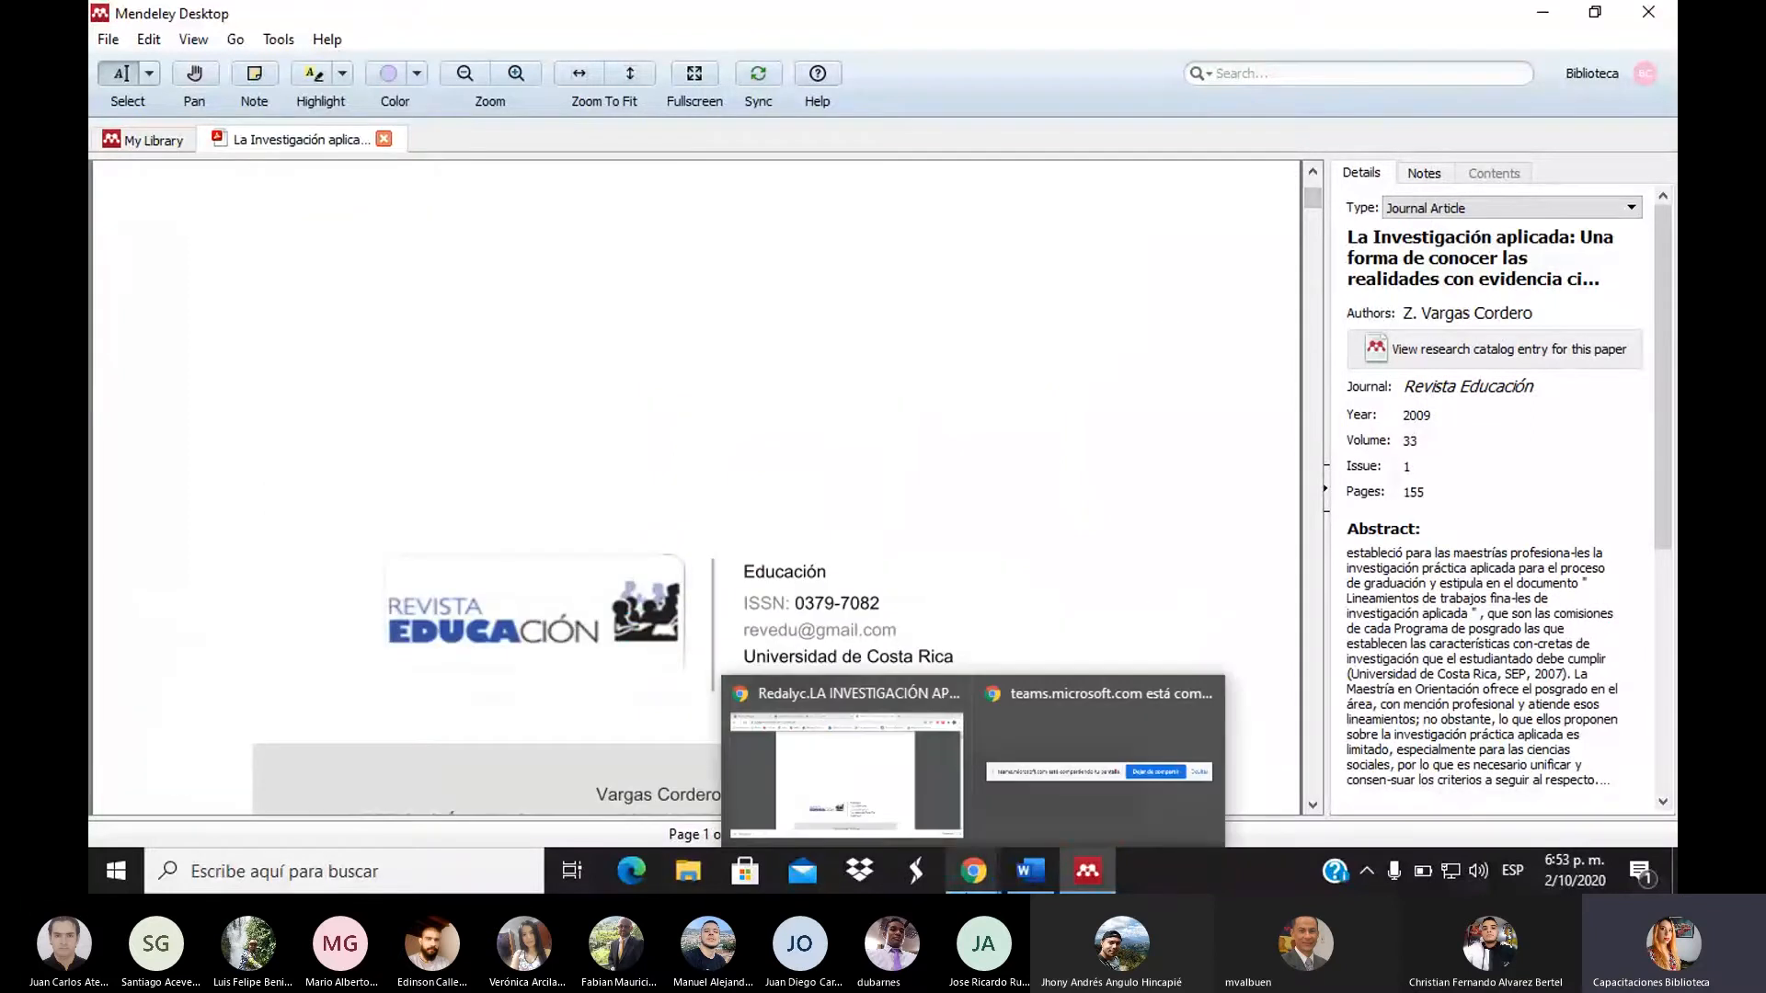
pyautogui.click(909, 799)
pyautogui.moveTo(1664, 160); pyautogui.dragTo(1664, 162)
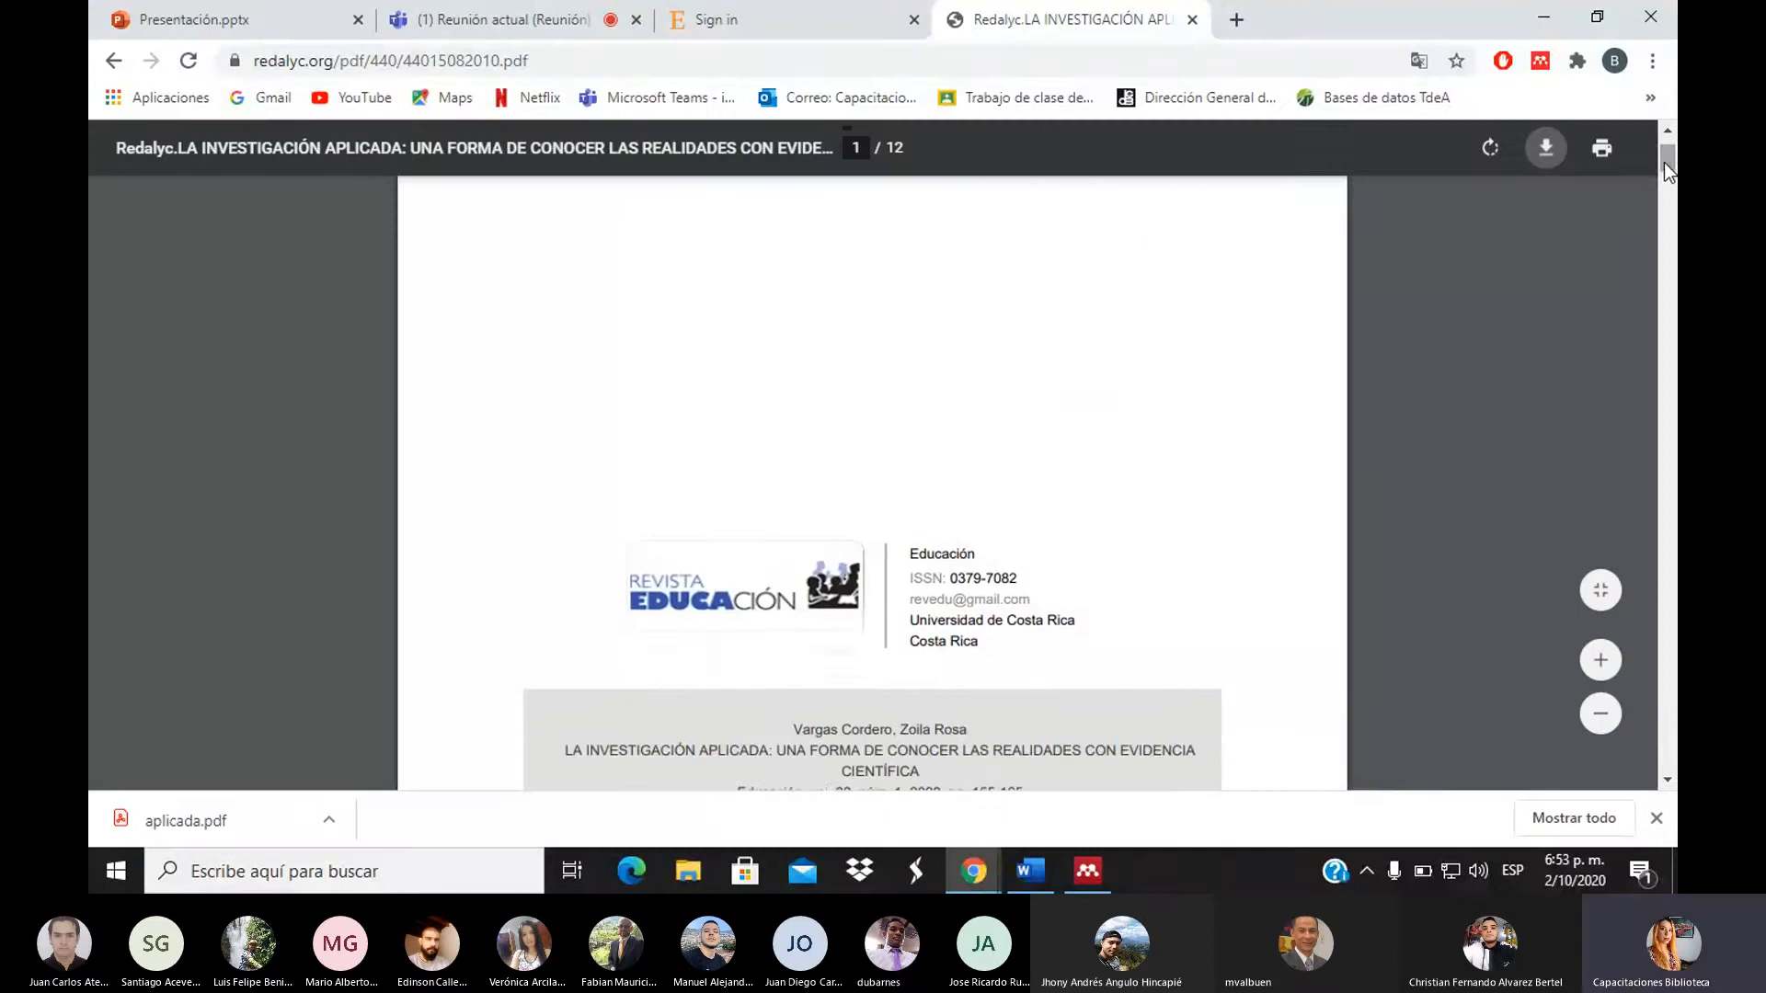
pyautogui.moveTo(993, 888)
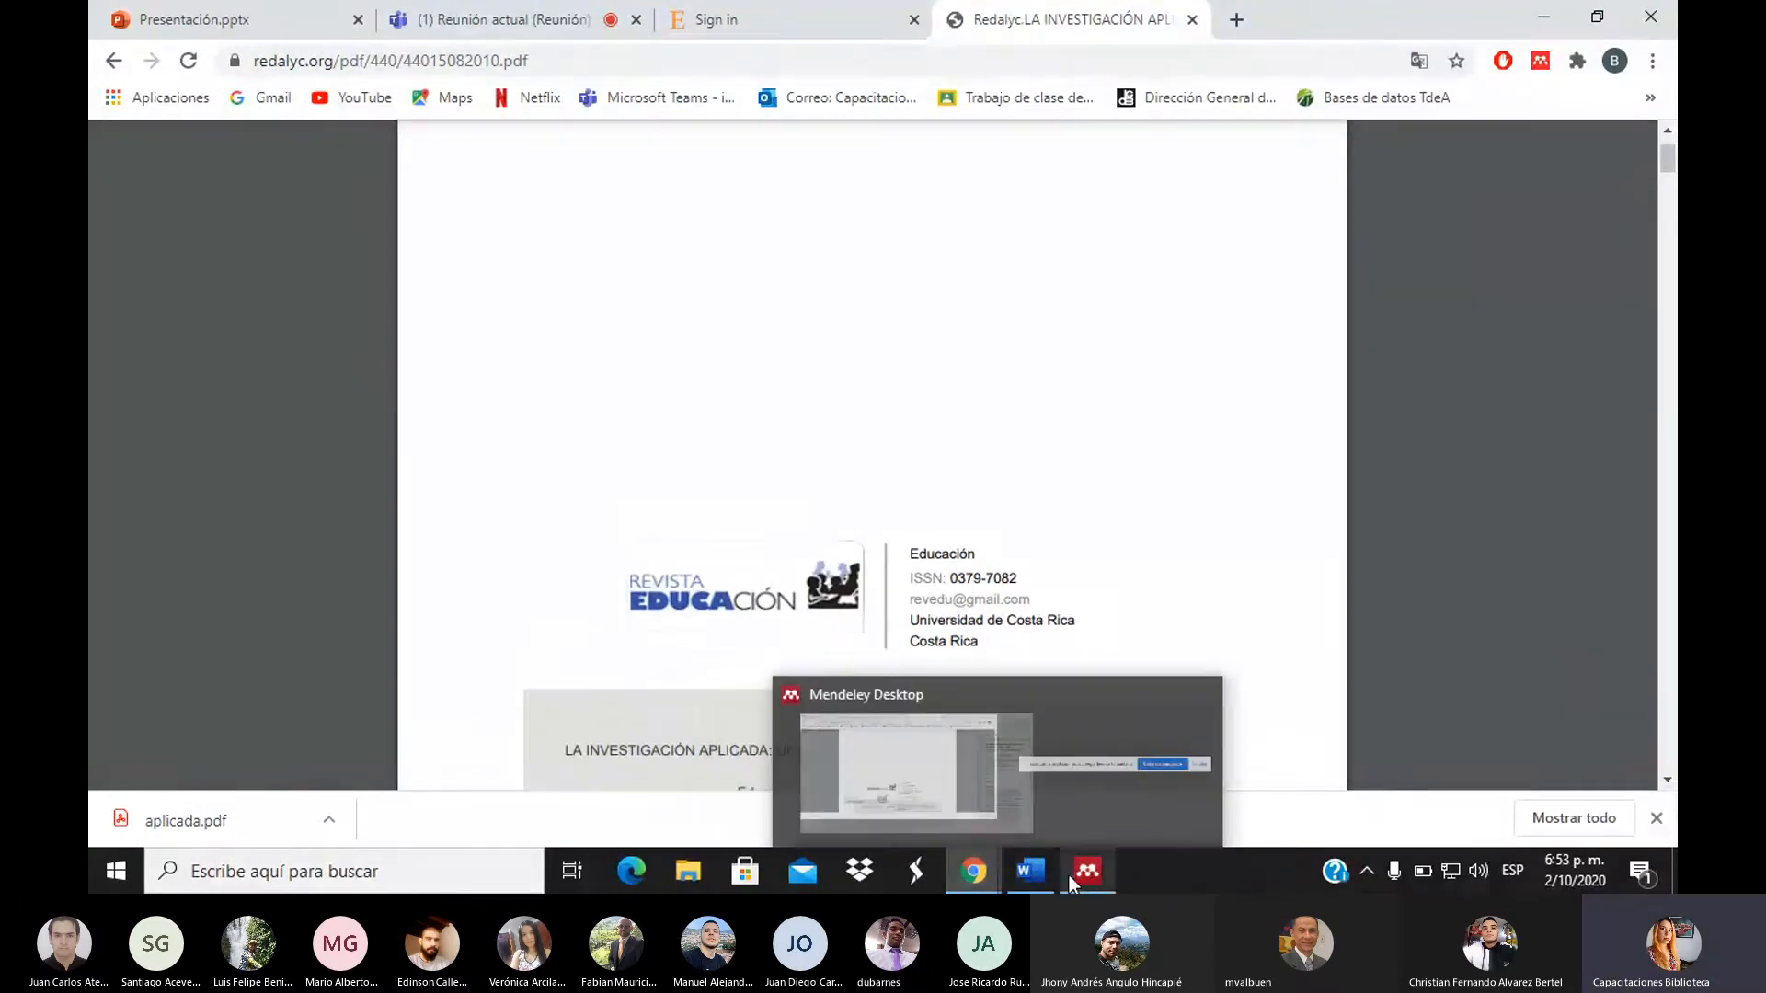
pyautogui.click(1084, 872)
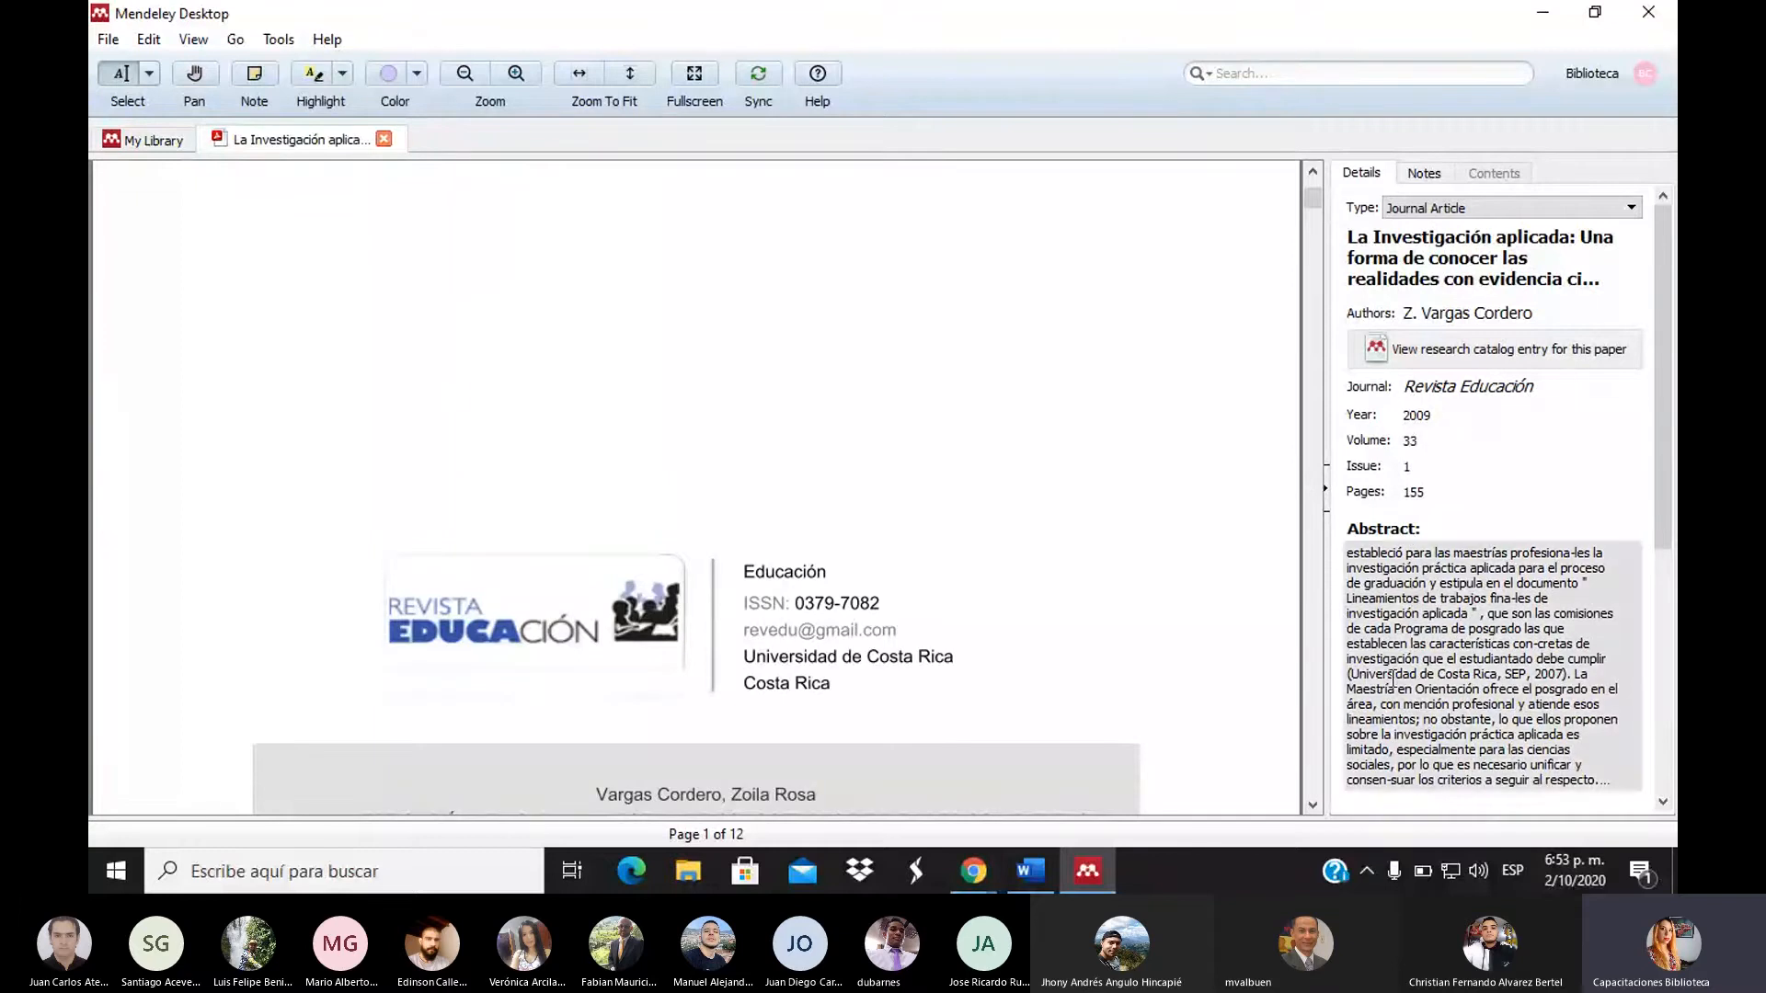
# Compare the Authors field with the author named on the PDF cover, leaving it unchanged
pyautogui.scroll(-5, 1285, 266)
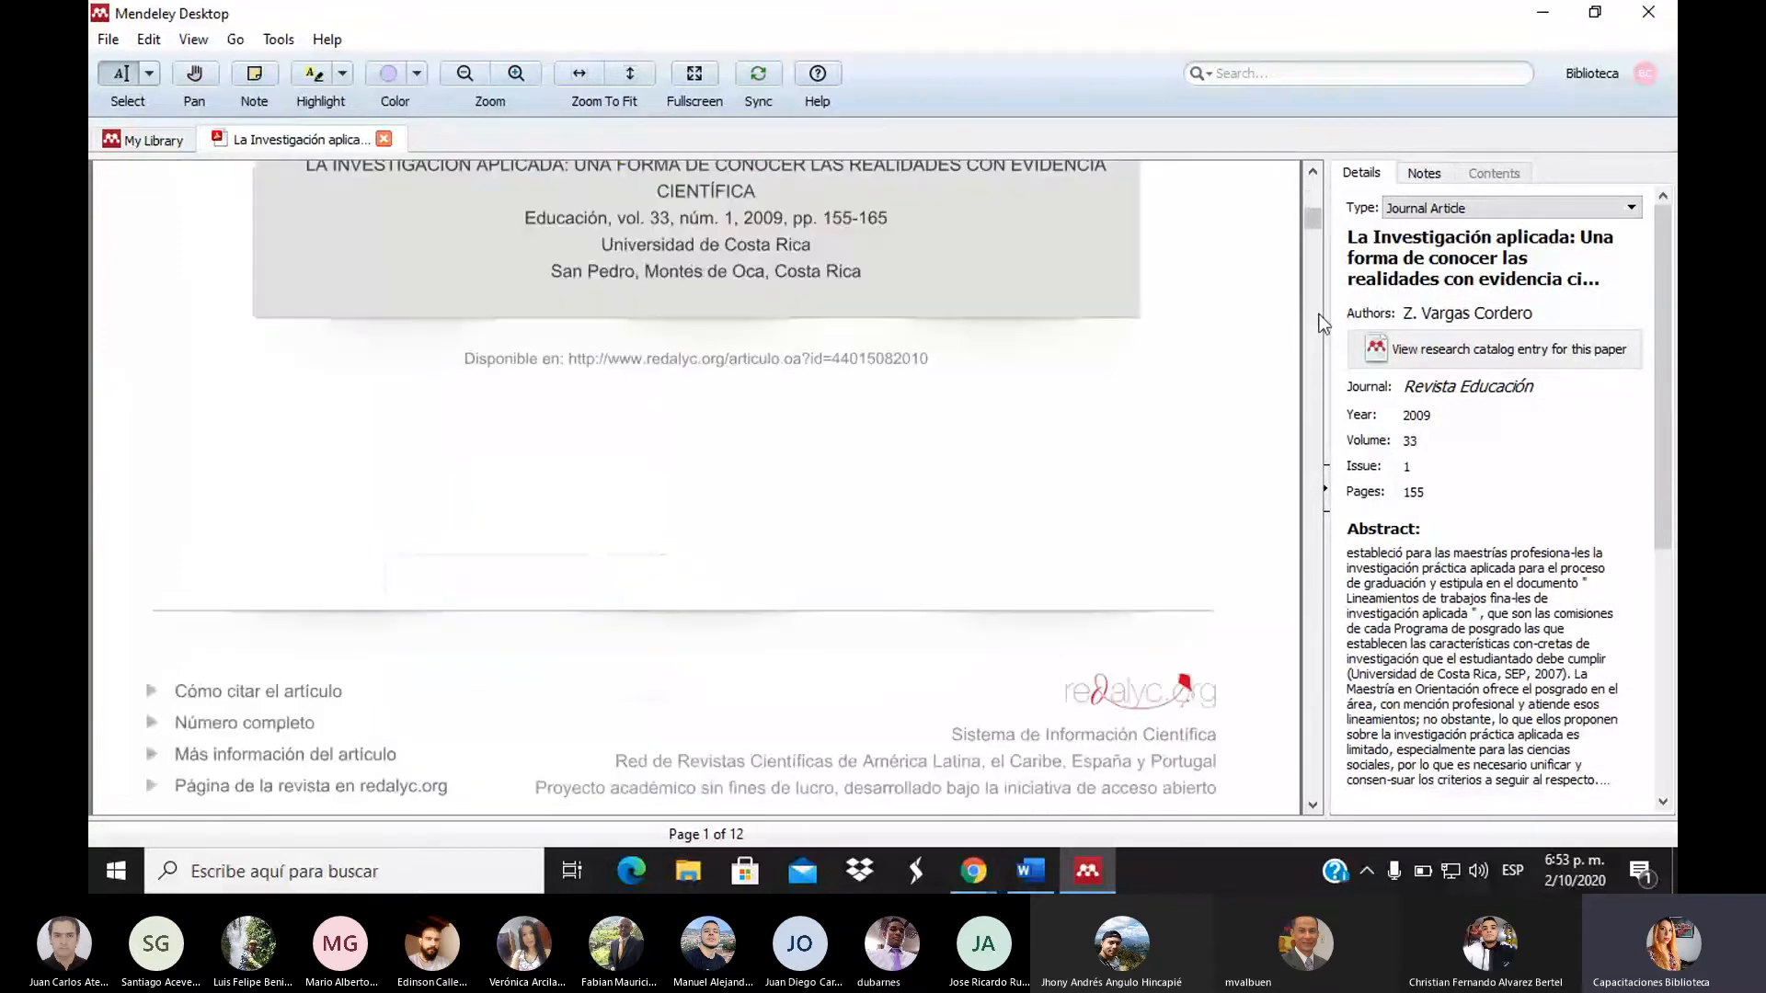
pyautogui.scroll(3, 1306, 177)
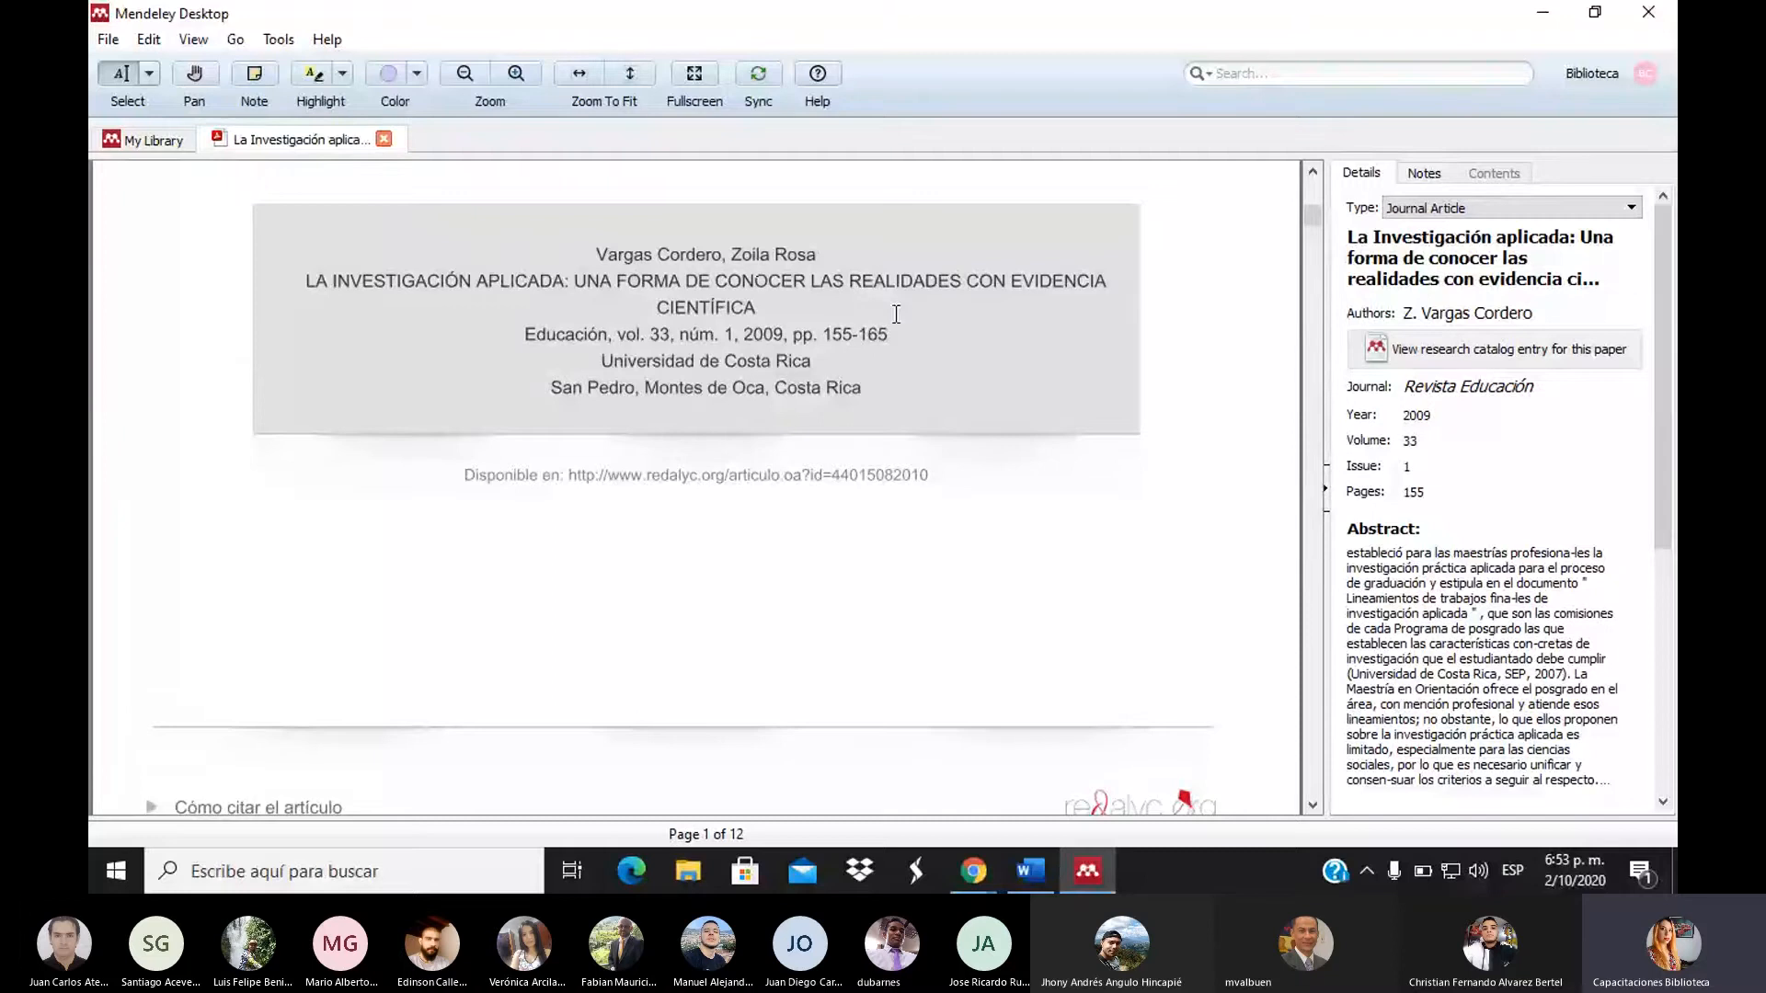
pyautogui.click(1555, 318)
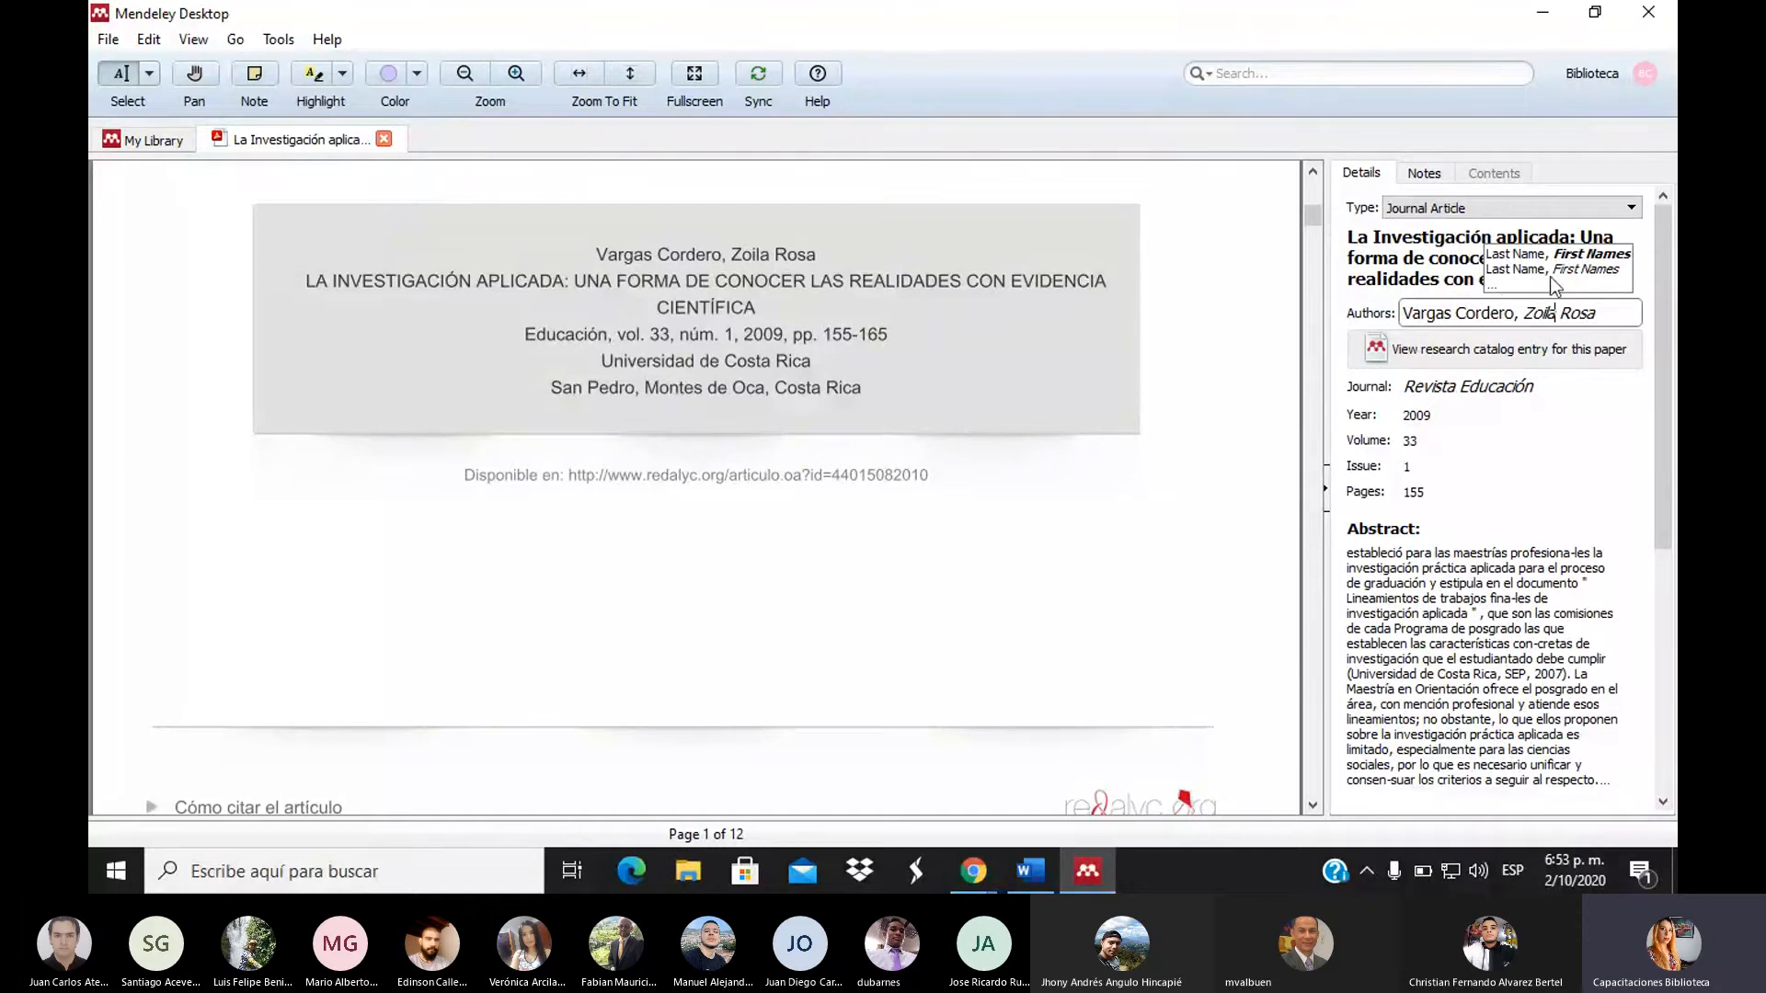
pyautogui.click(1243, 452)
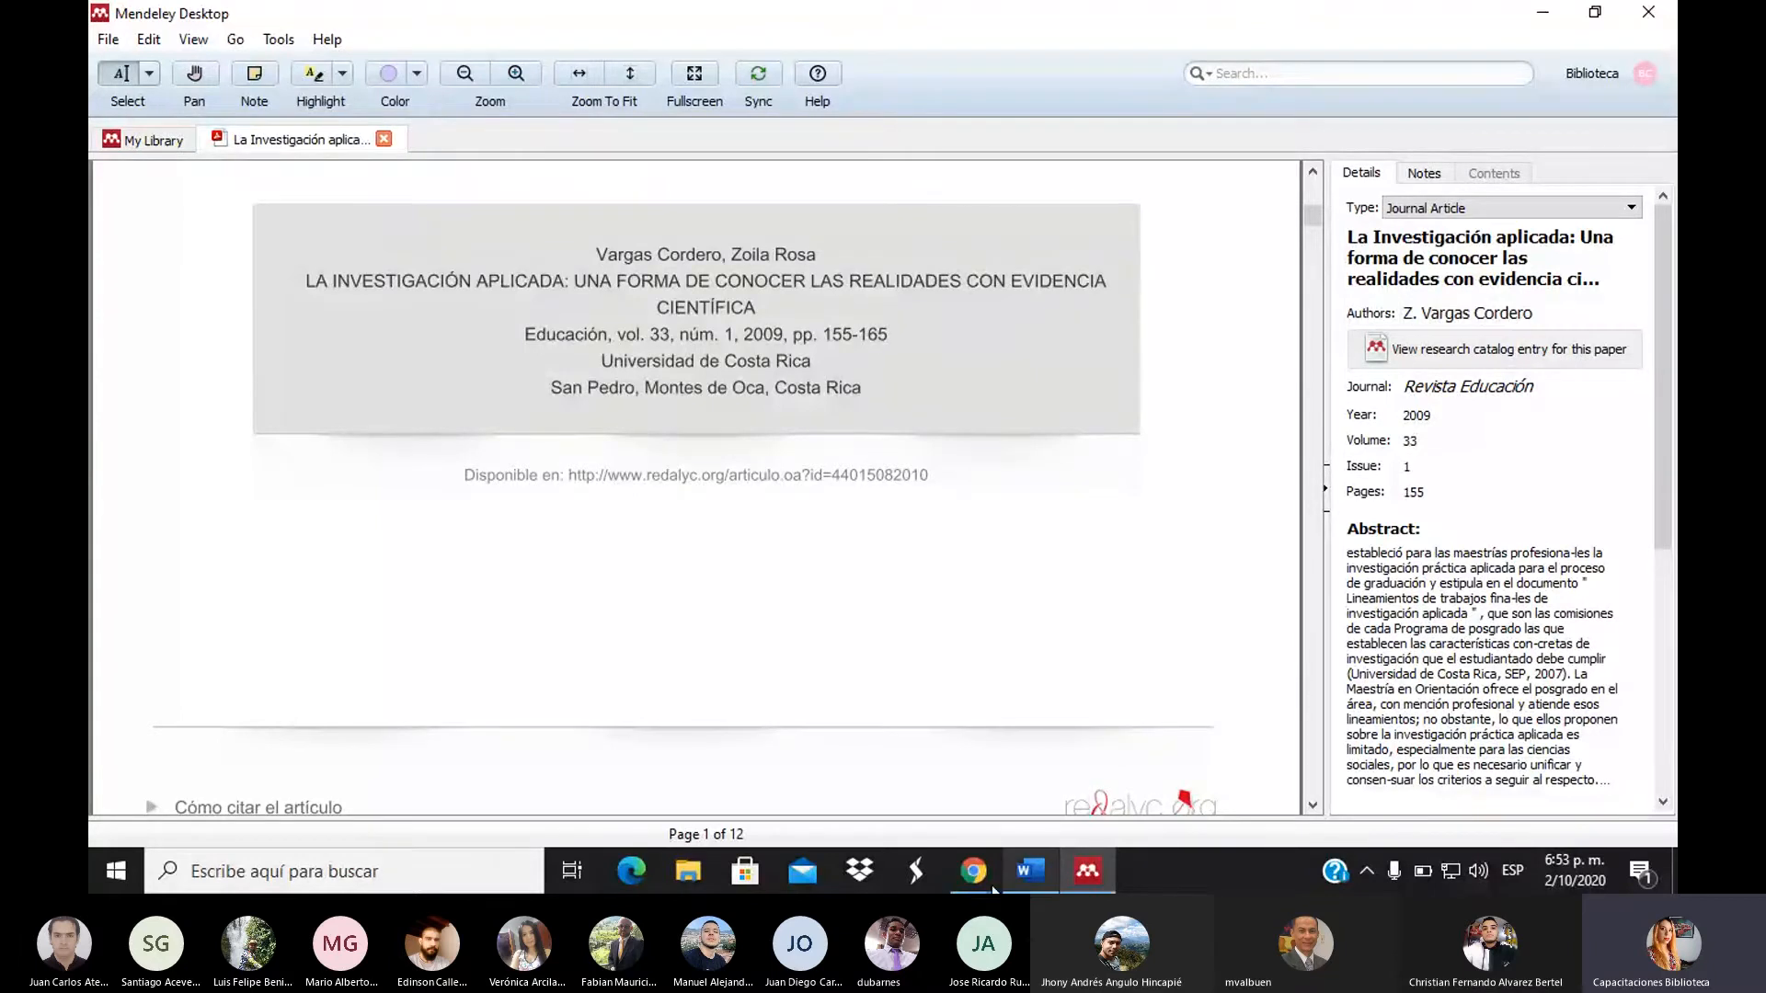
# In a new Chrome tab, Google 'investigación aplicada' with the corrected spelling and narrow it to 'pdf'
pyautogui.moveTo(992, 889)
pyautogui.click(883, 809)
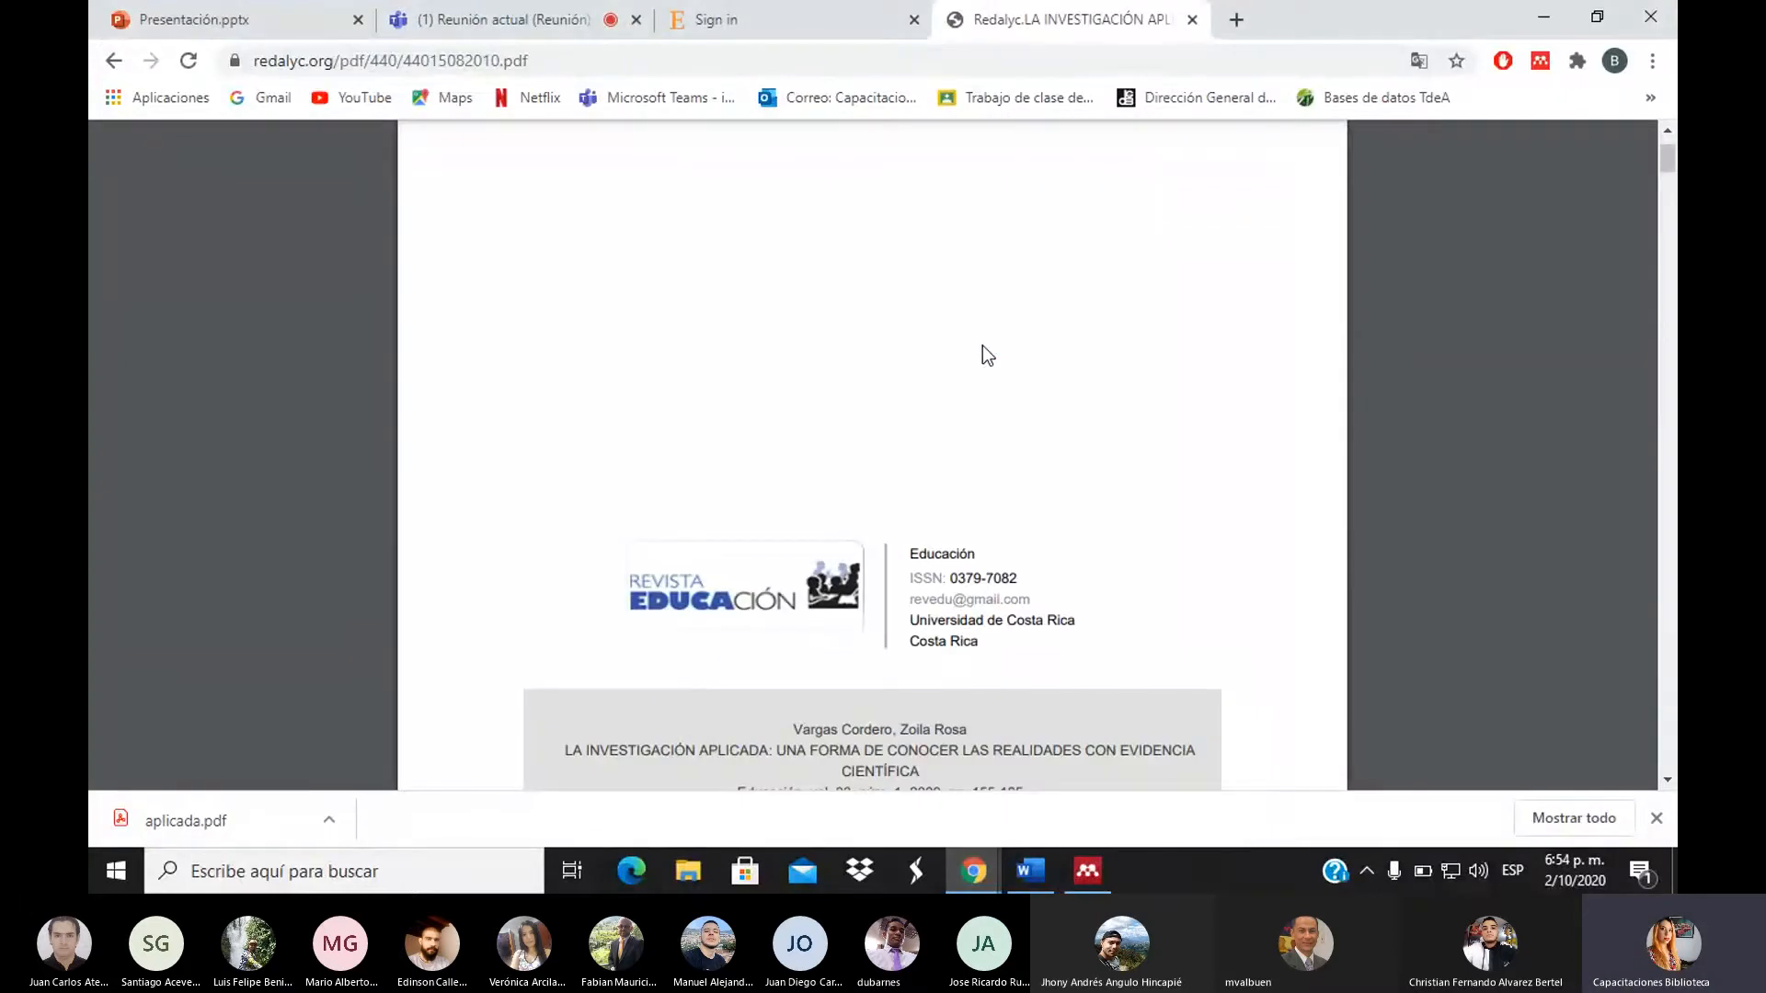
pyautogui.click(1235, 22)
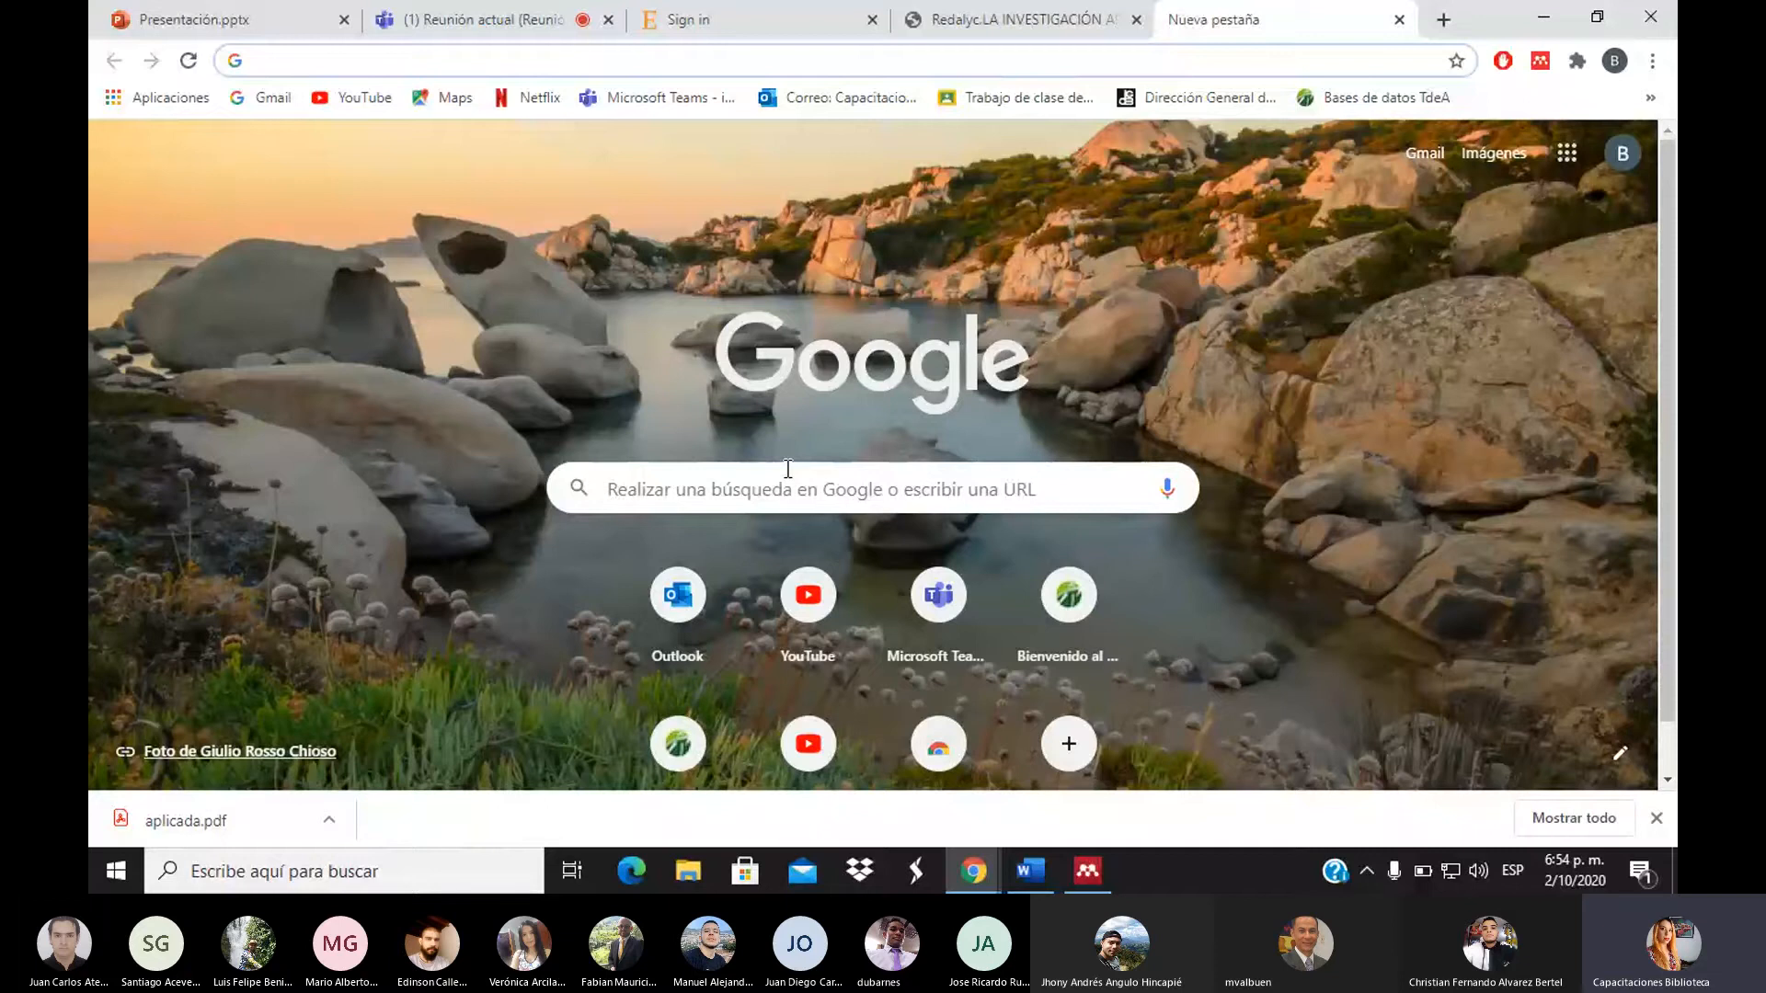
pyautogui.click(788, 469)
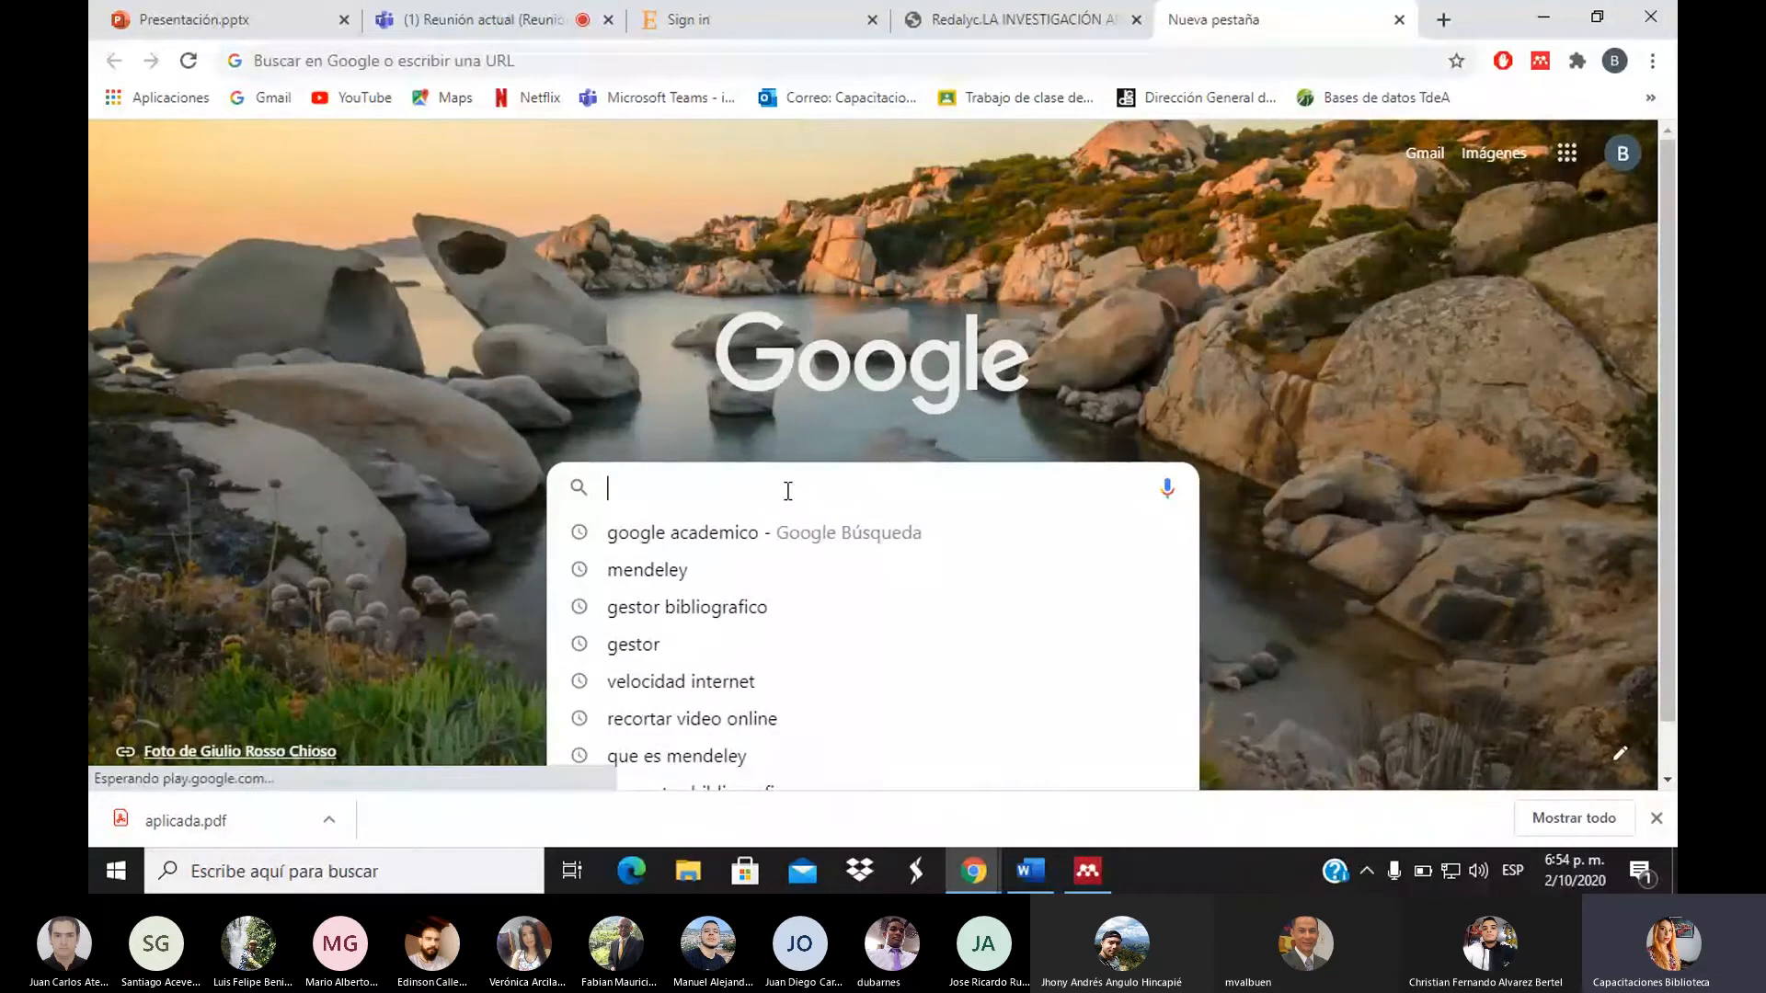
pyautogui.click(604, 372)
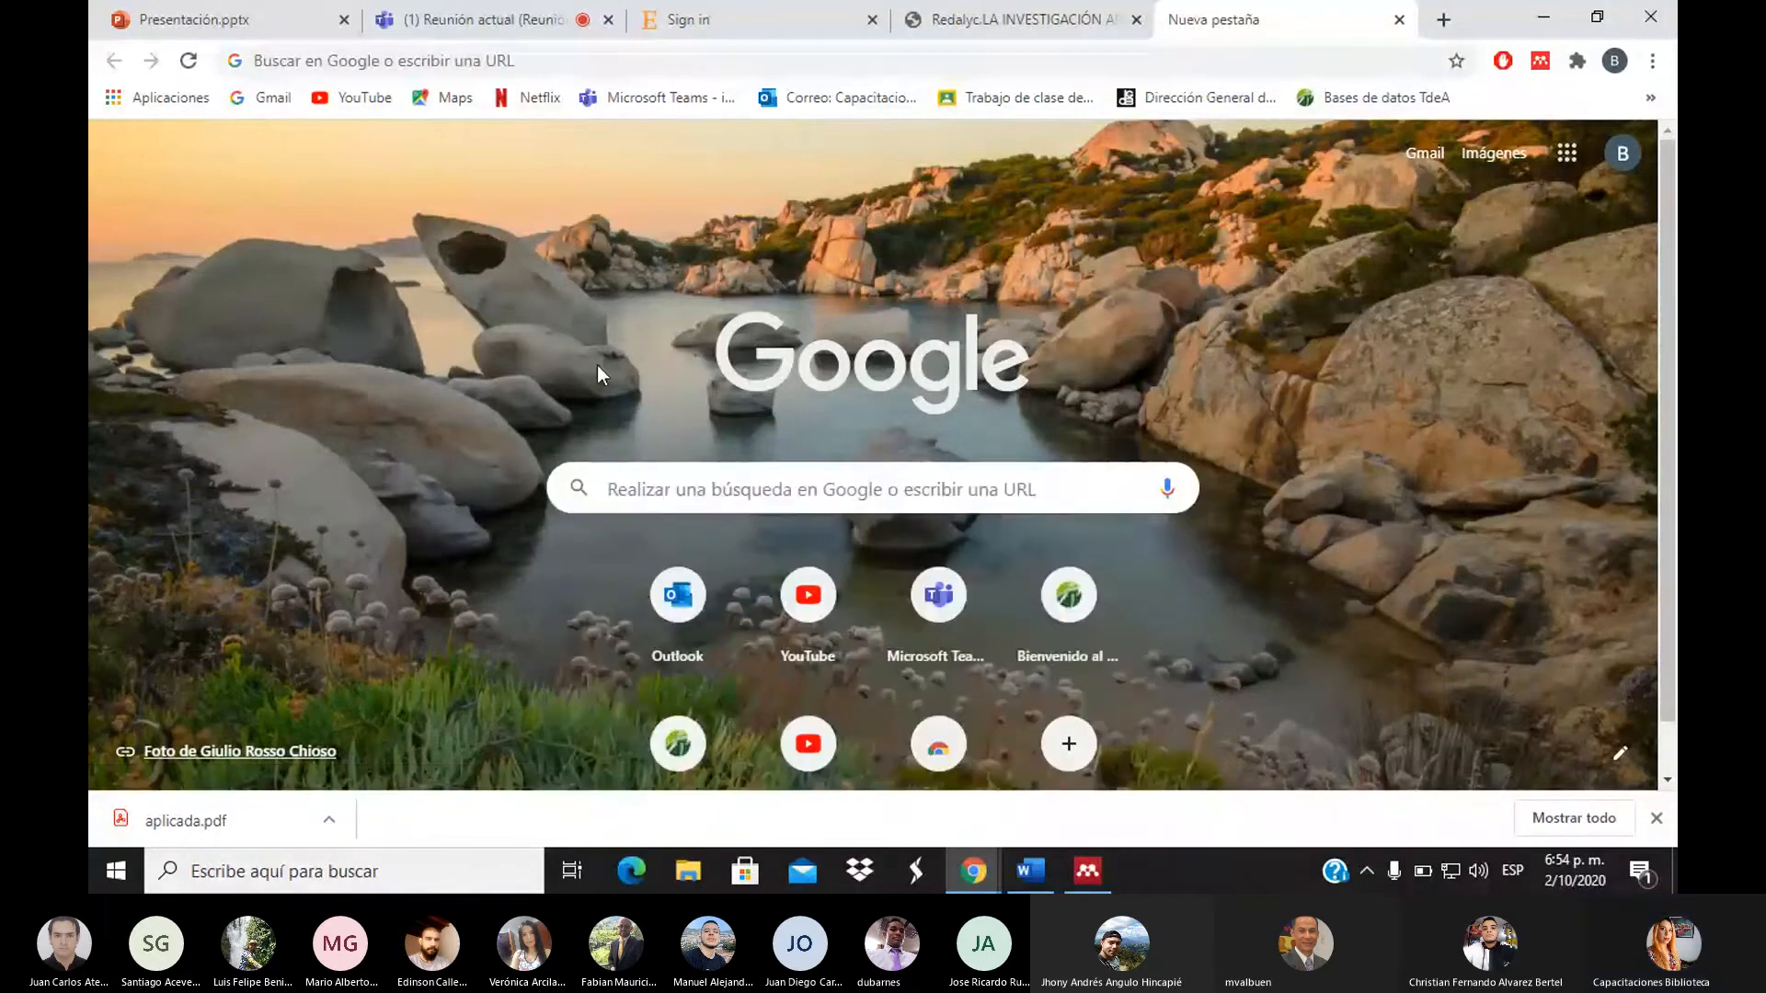
pyautogui.click(690, 475)
pyautogui.write('in')
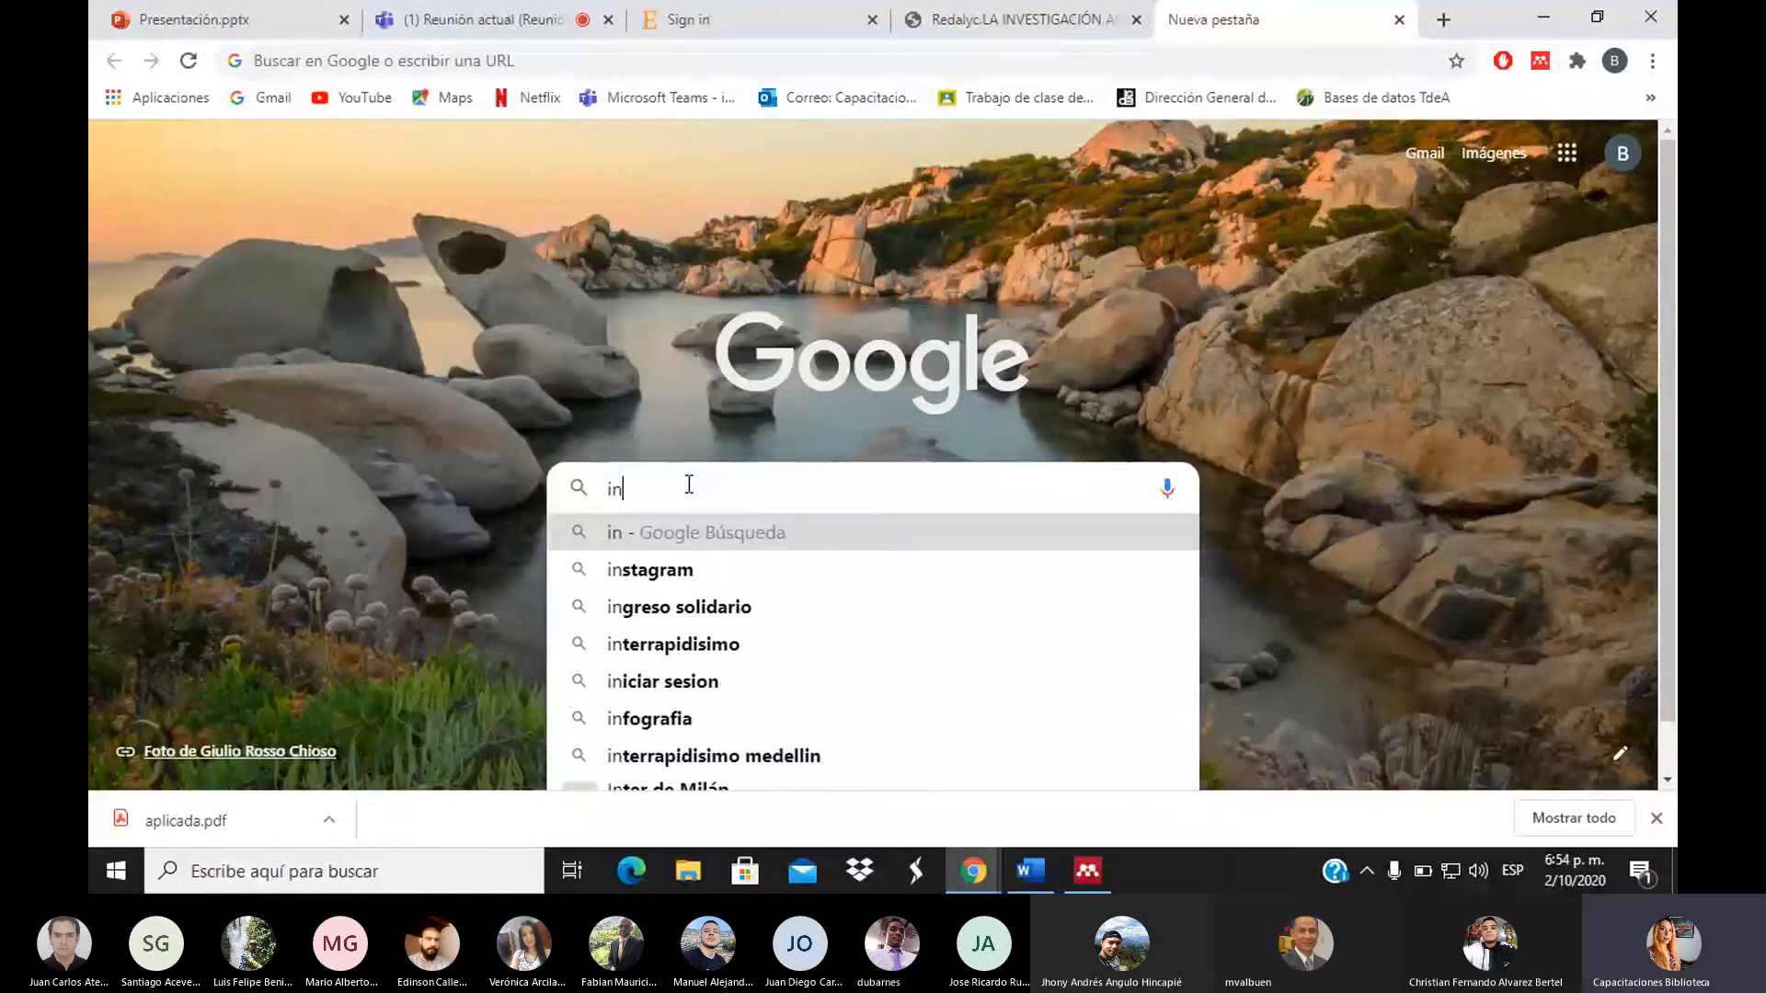
pyautogui.write('vestigacuó')
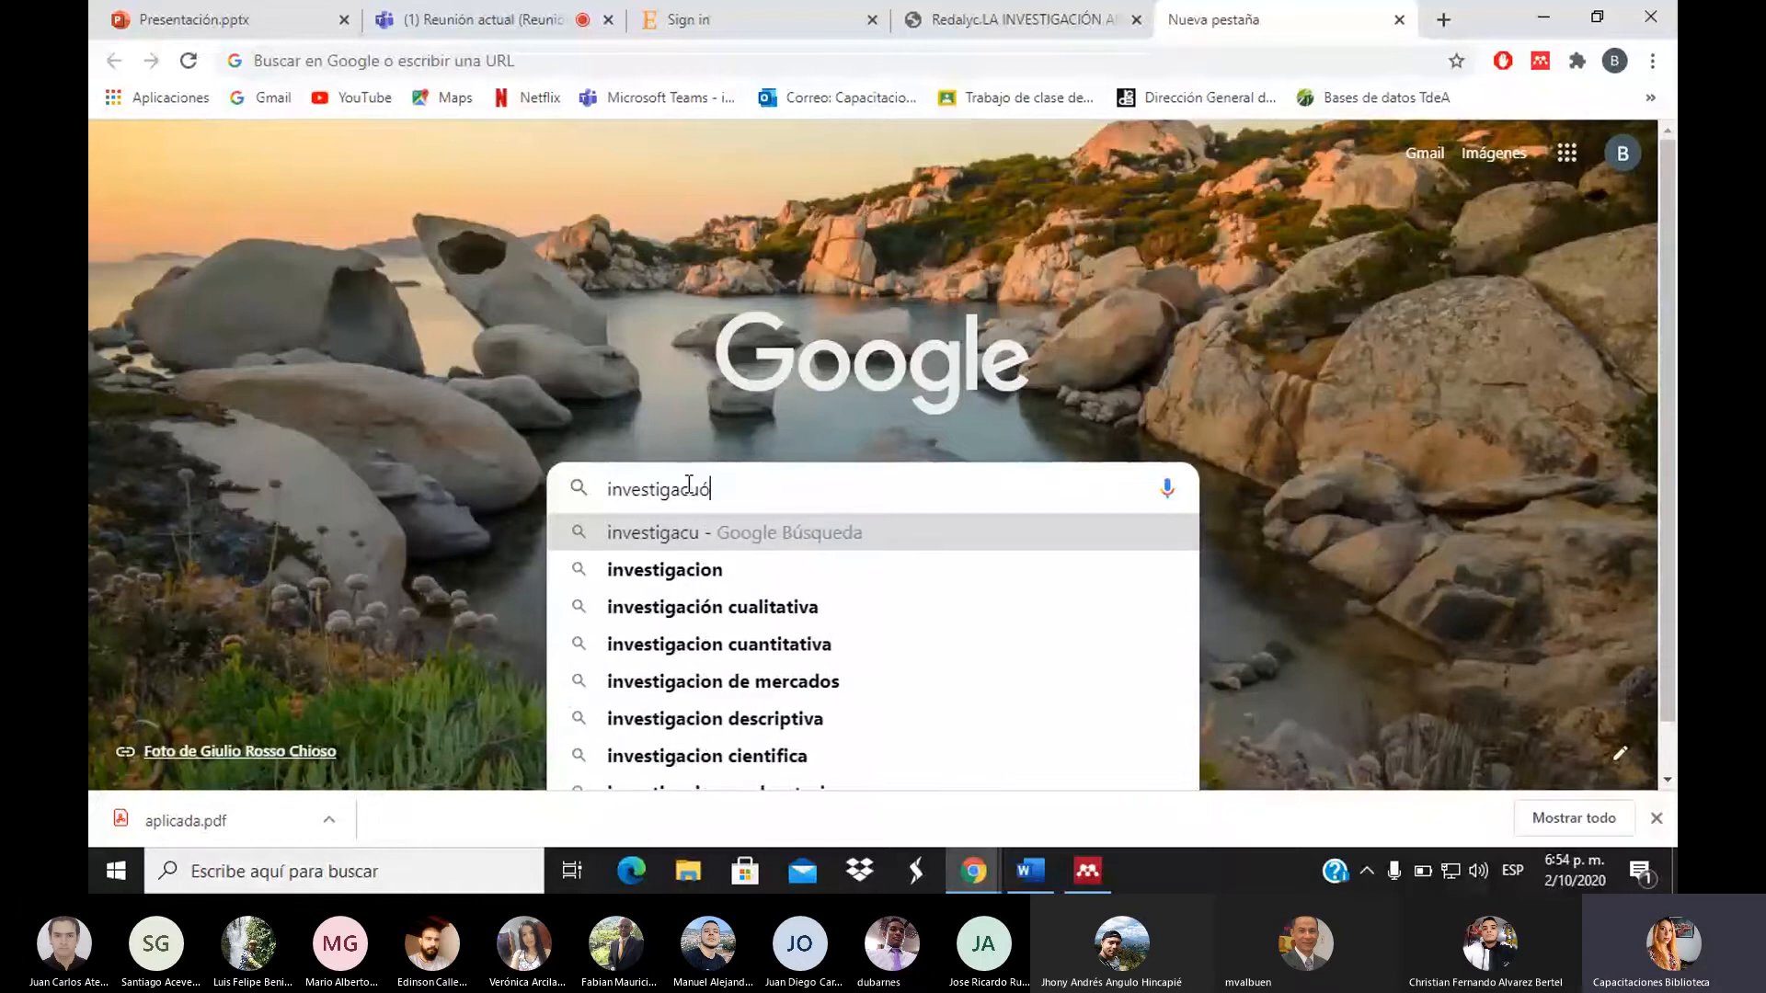
pyautogui.write('n')
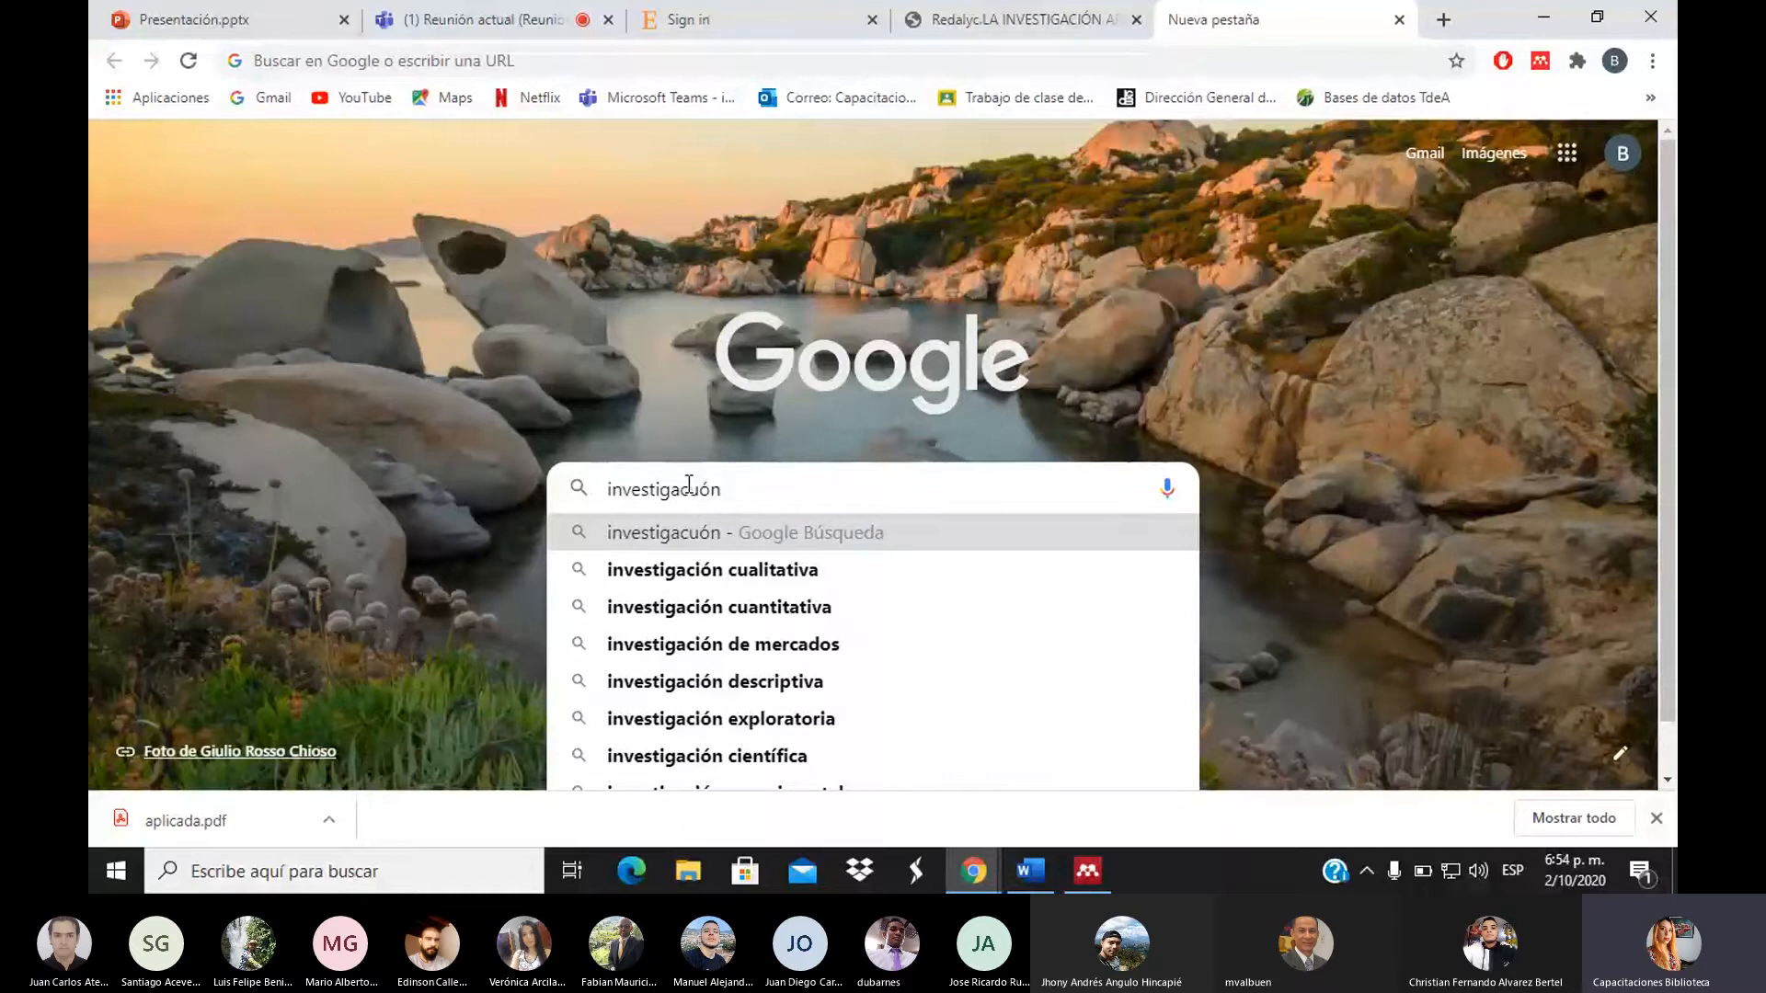
pyautogui.write('aplicada')
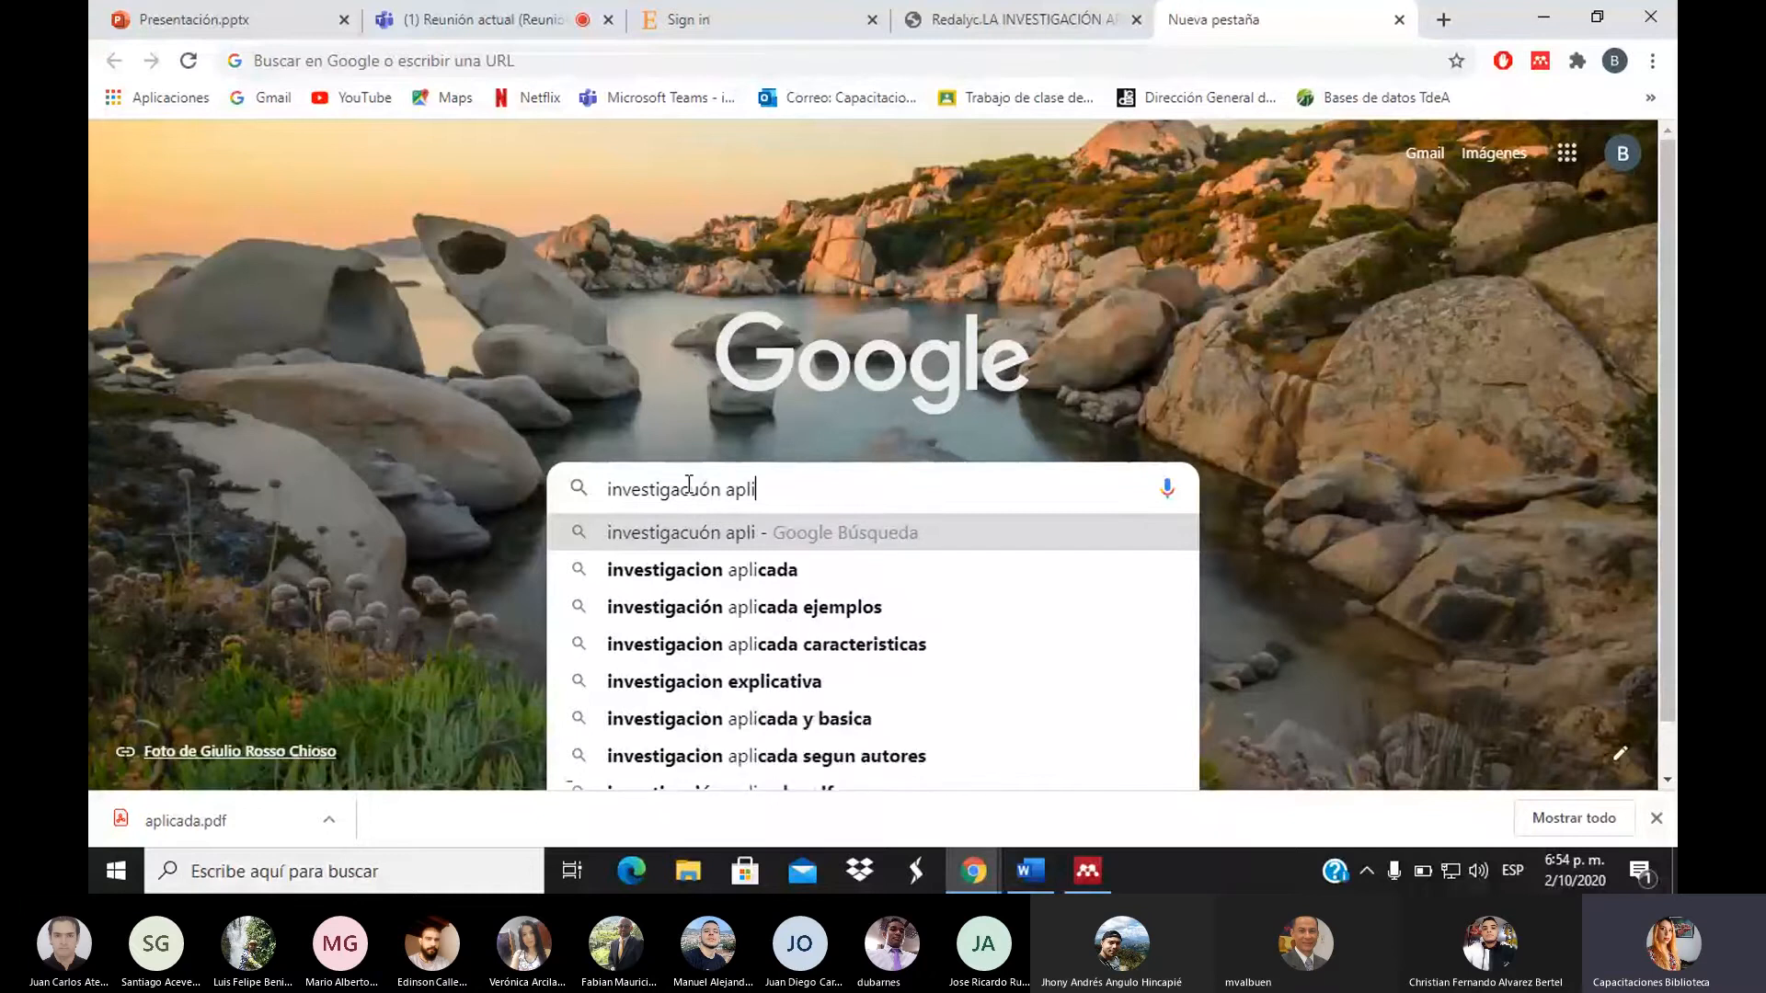
pyautogui.press('Return')
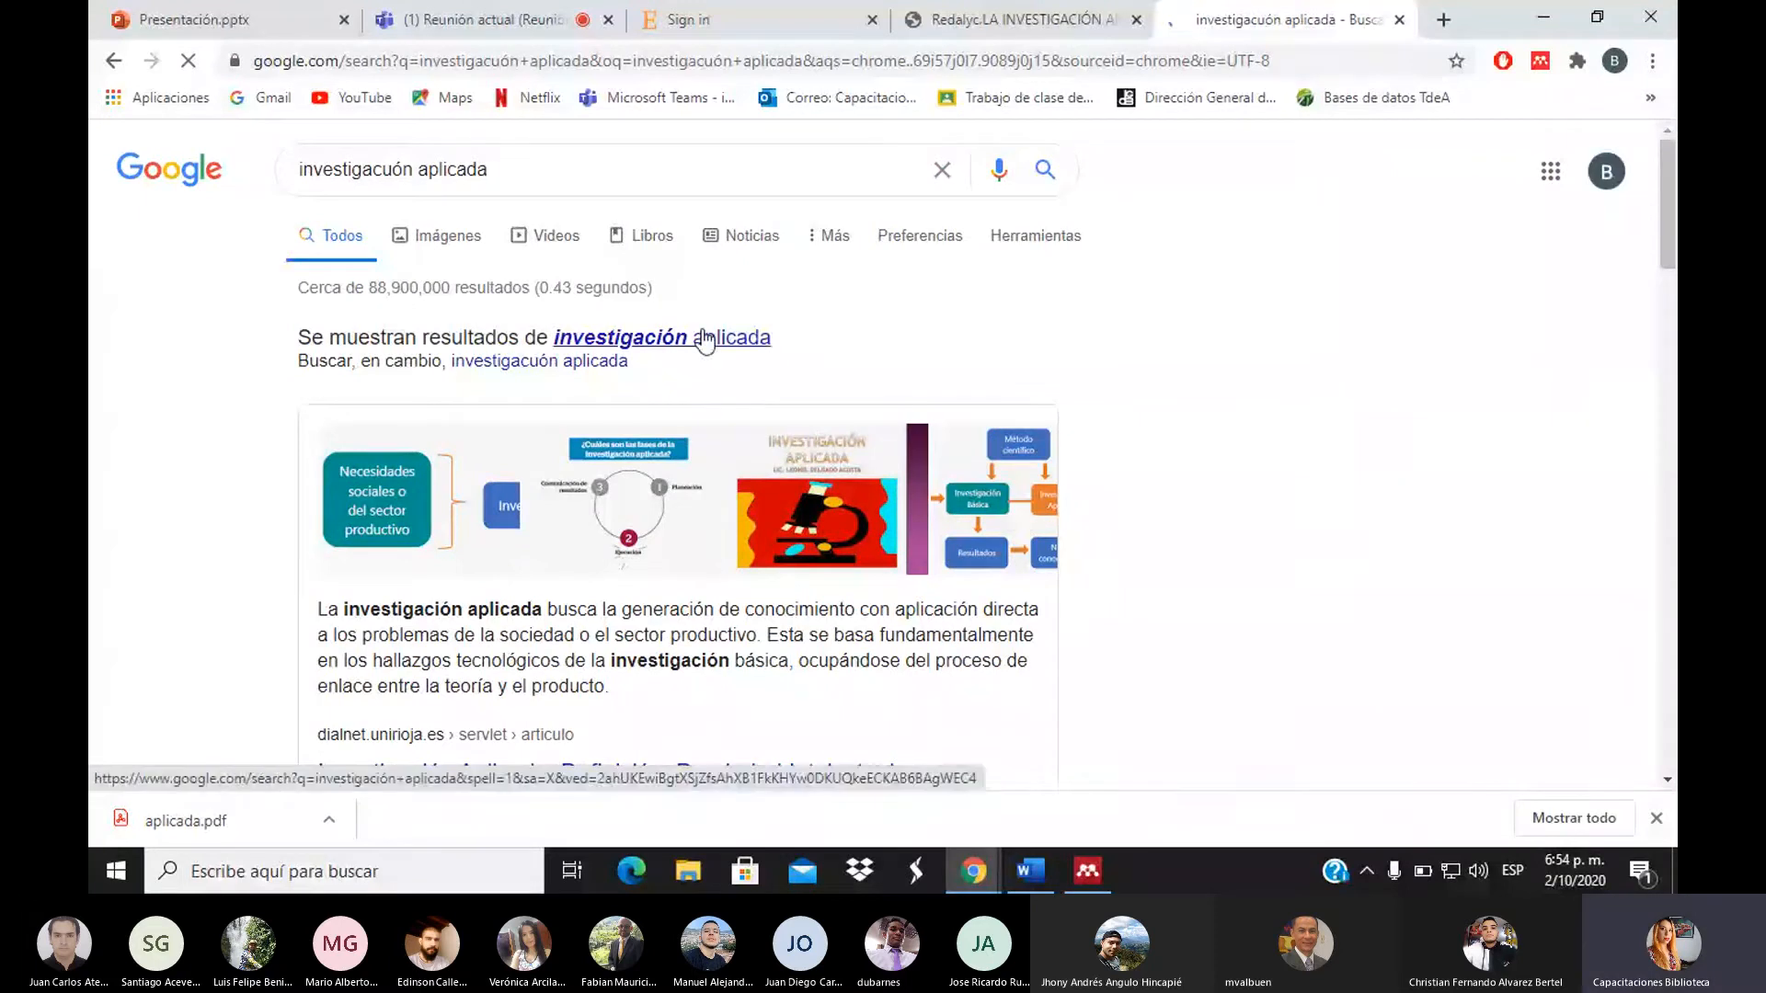
pyautogui.click(664, 180)
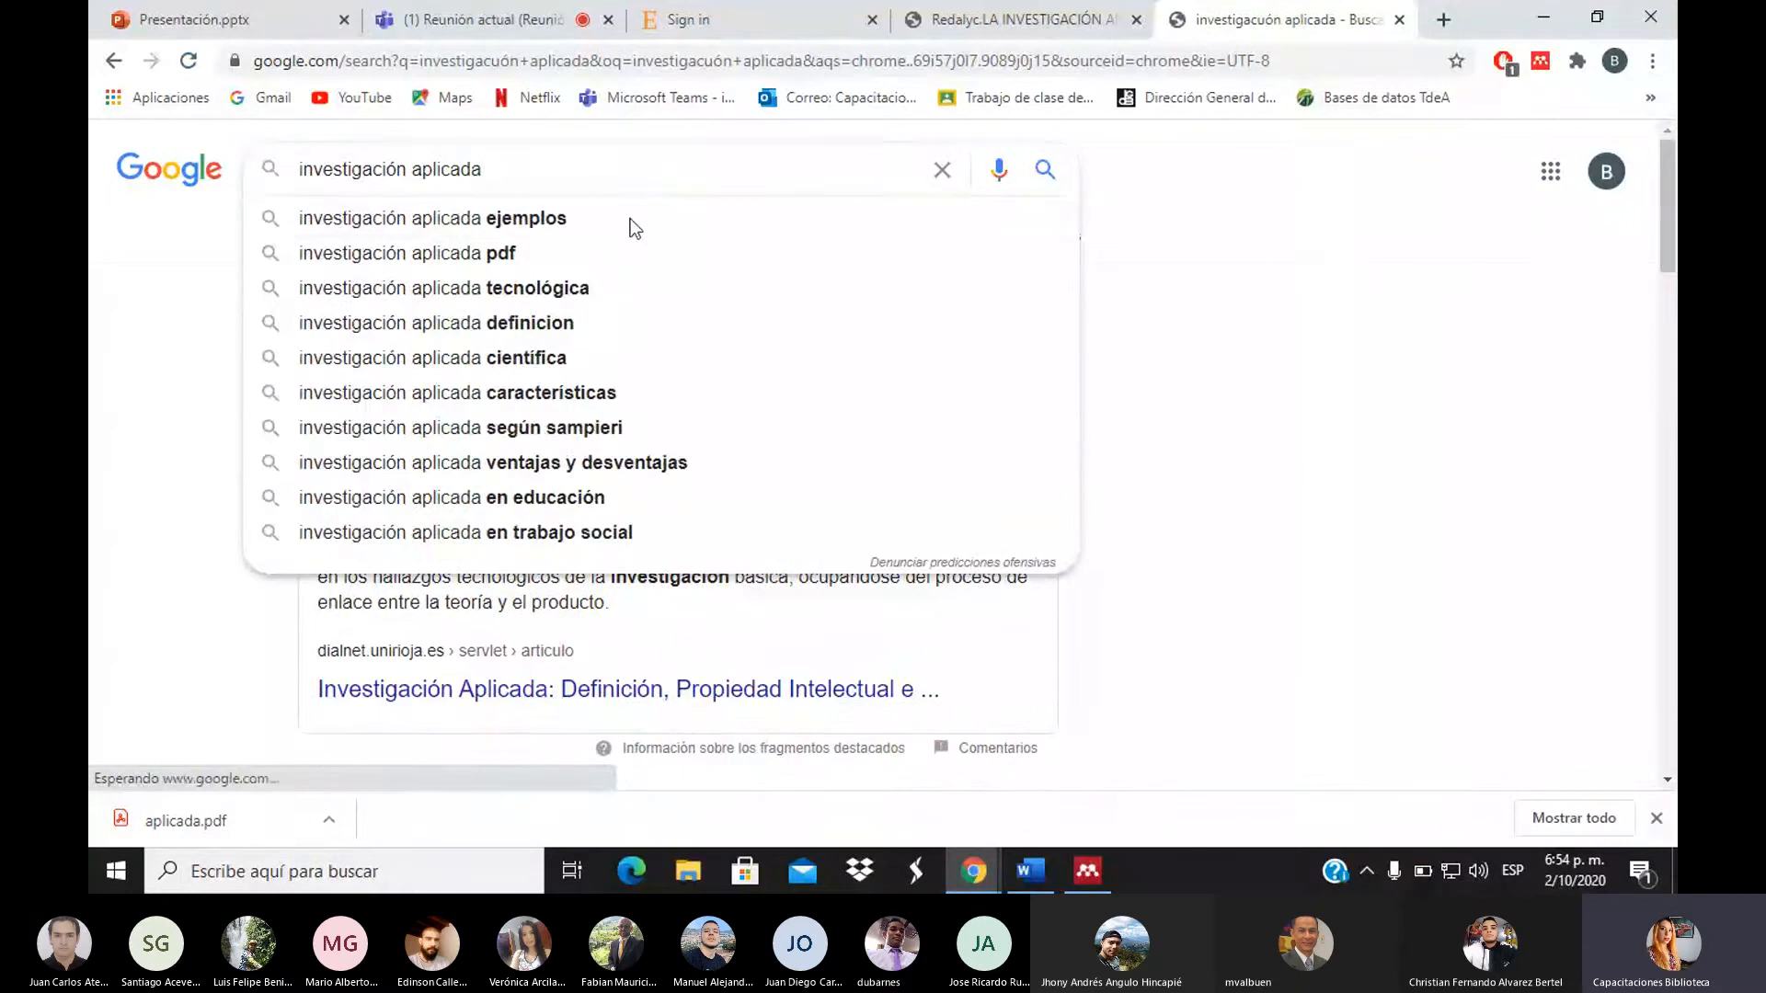
pyautogui.click(581, 262)
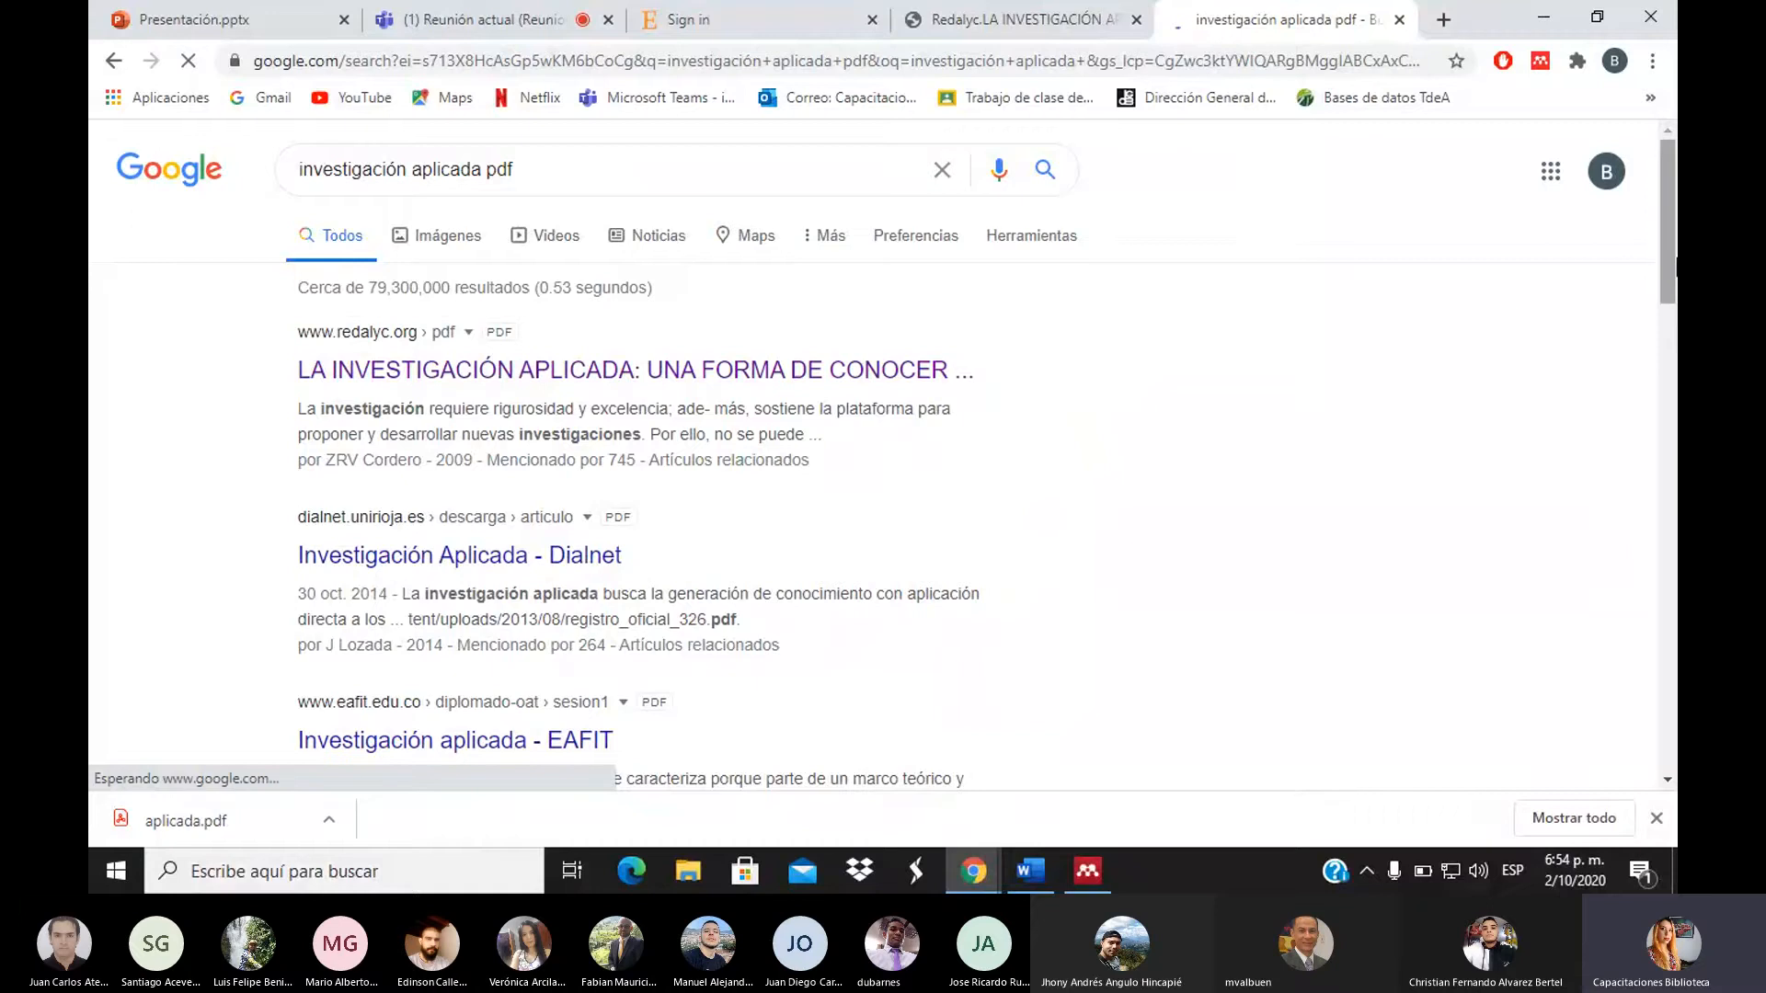
# Open the 'Tema 1 Conceptos relacionados con la investigación' PDF from the results and skim it
pyautogui.moveTo(1674, 267); pyautogui.dragTo(1675, 469)
pyautogui.click(656, 405)
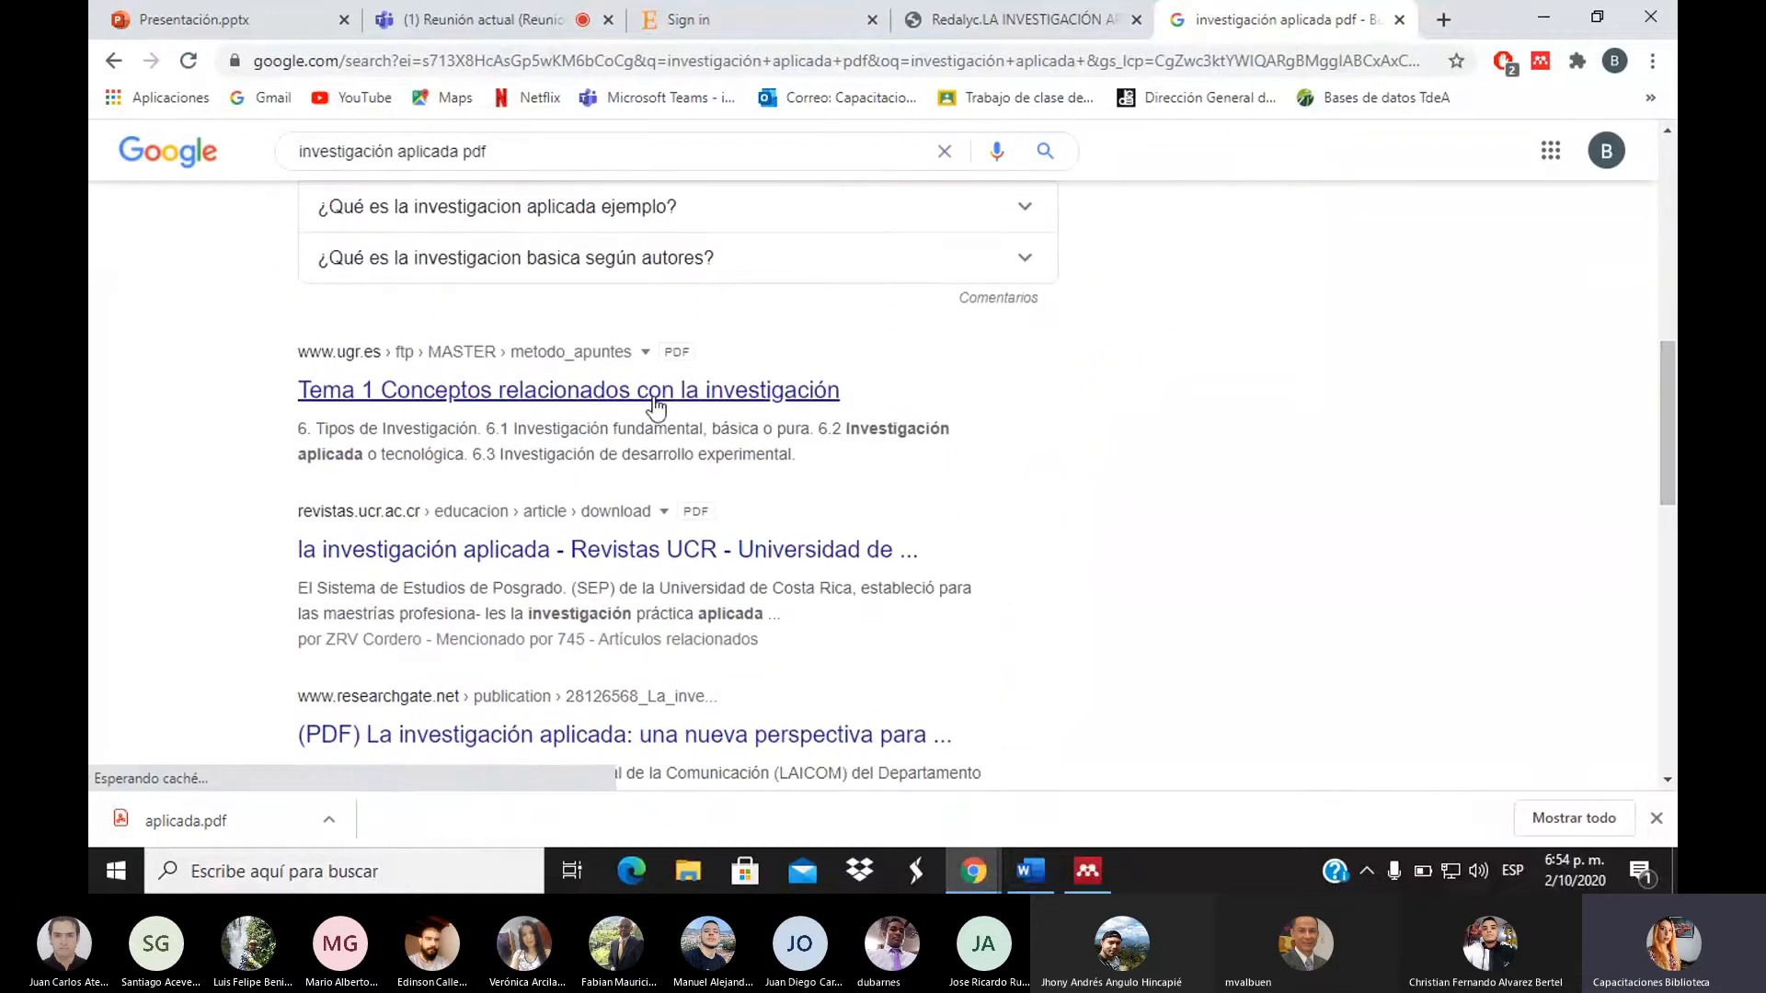
pyautogui.click(595, 396)
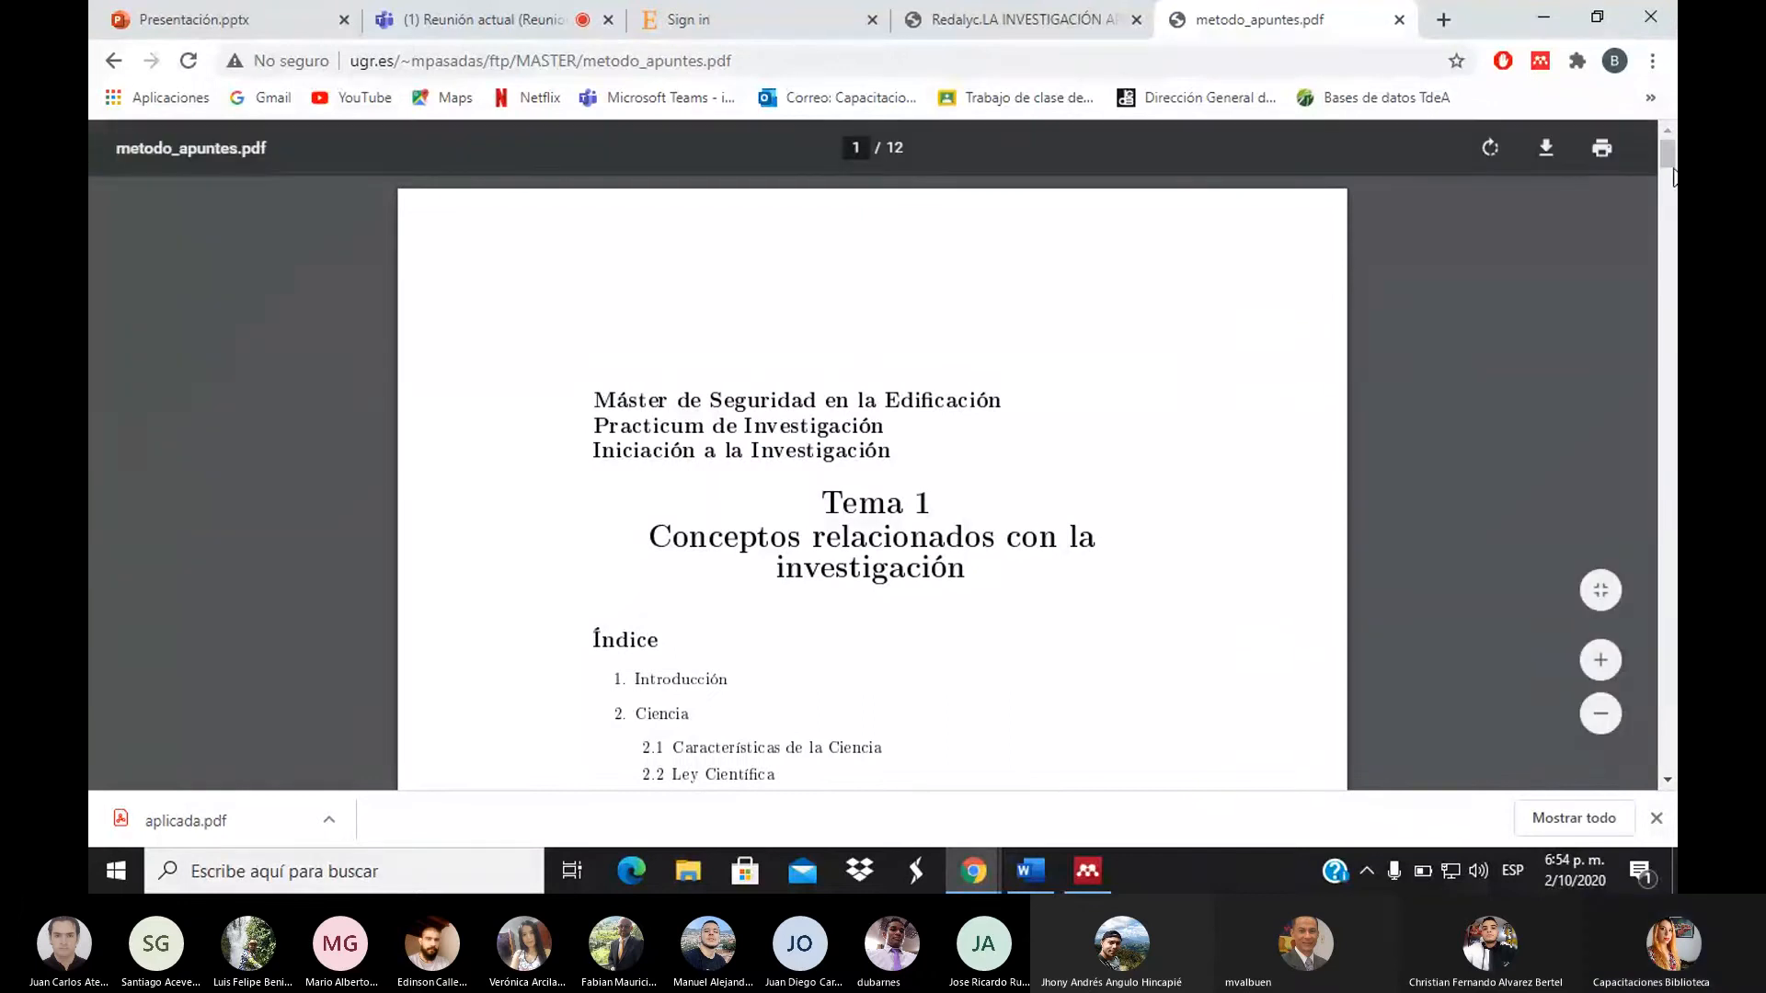
pyautogui.scroll(-8, 1673, 177)
pyautogui.scroll(6, 1674, 179)
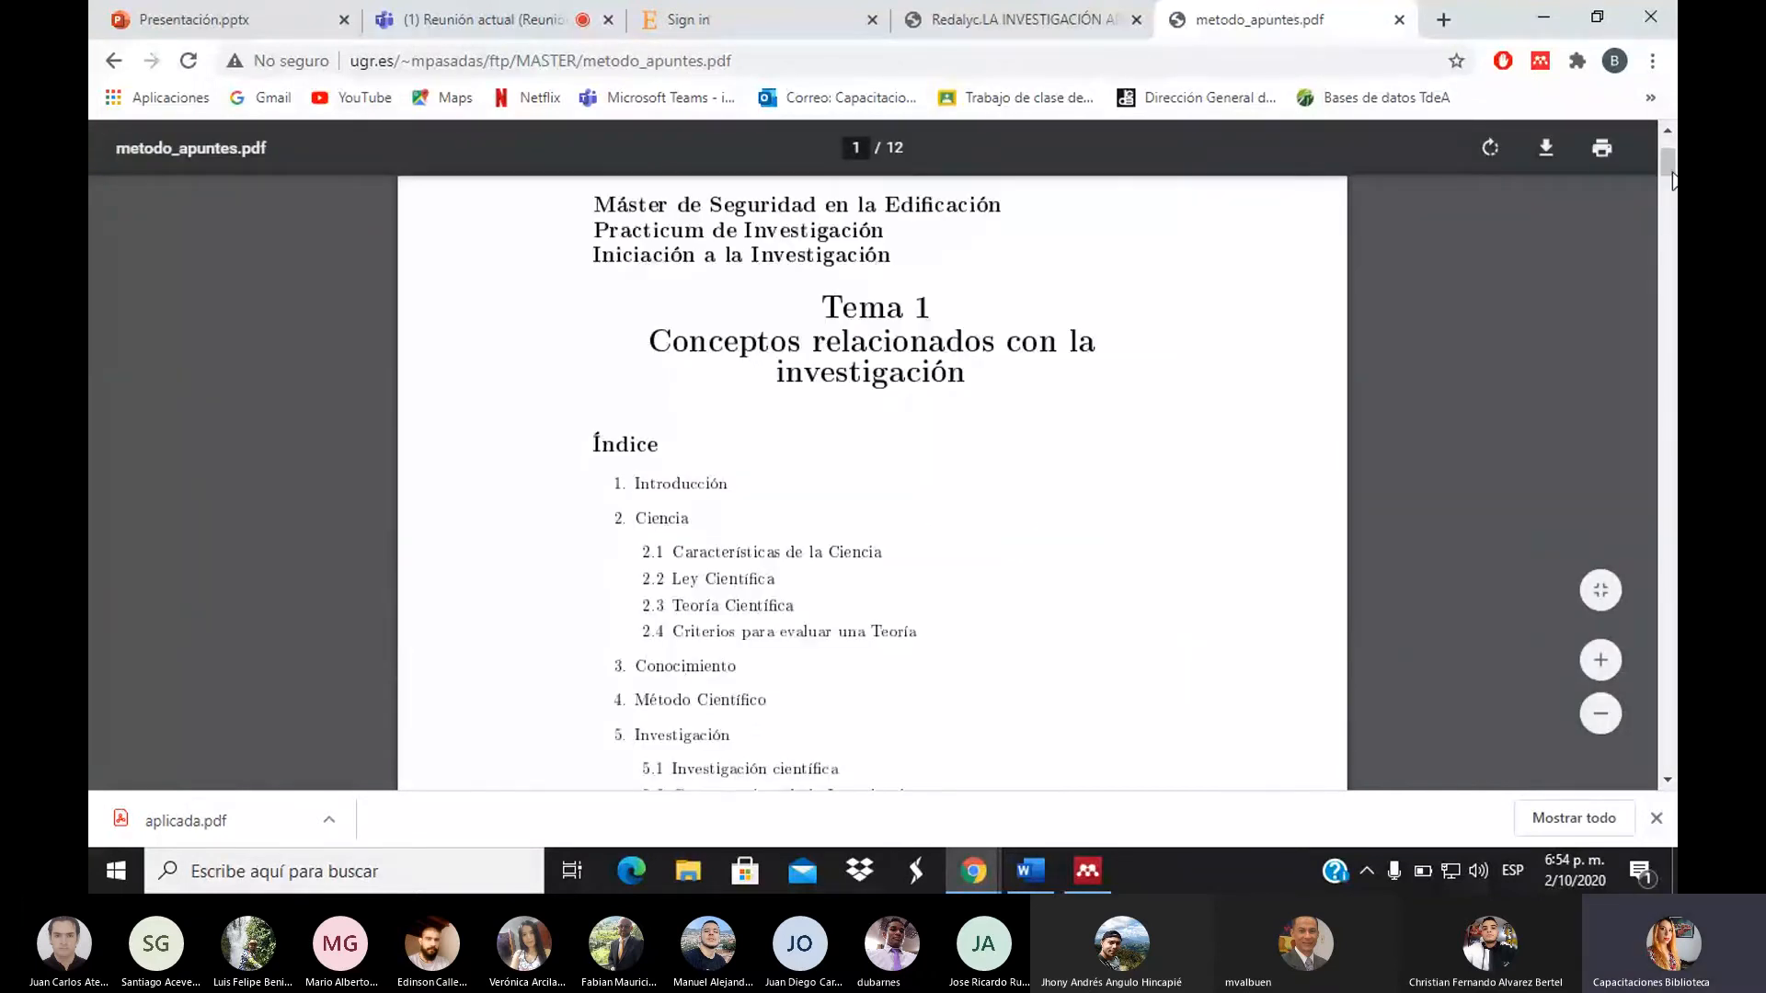
pyautogui.scroll(-7, 1673, 179)
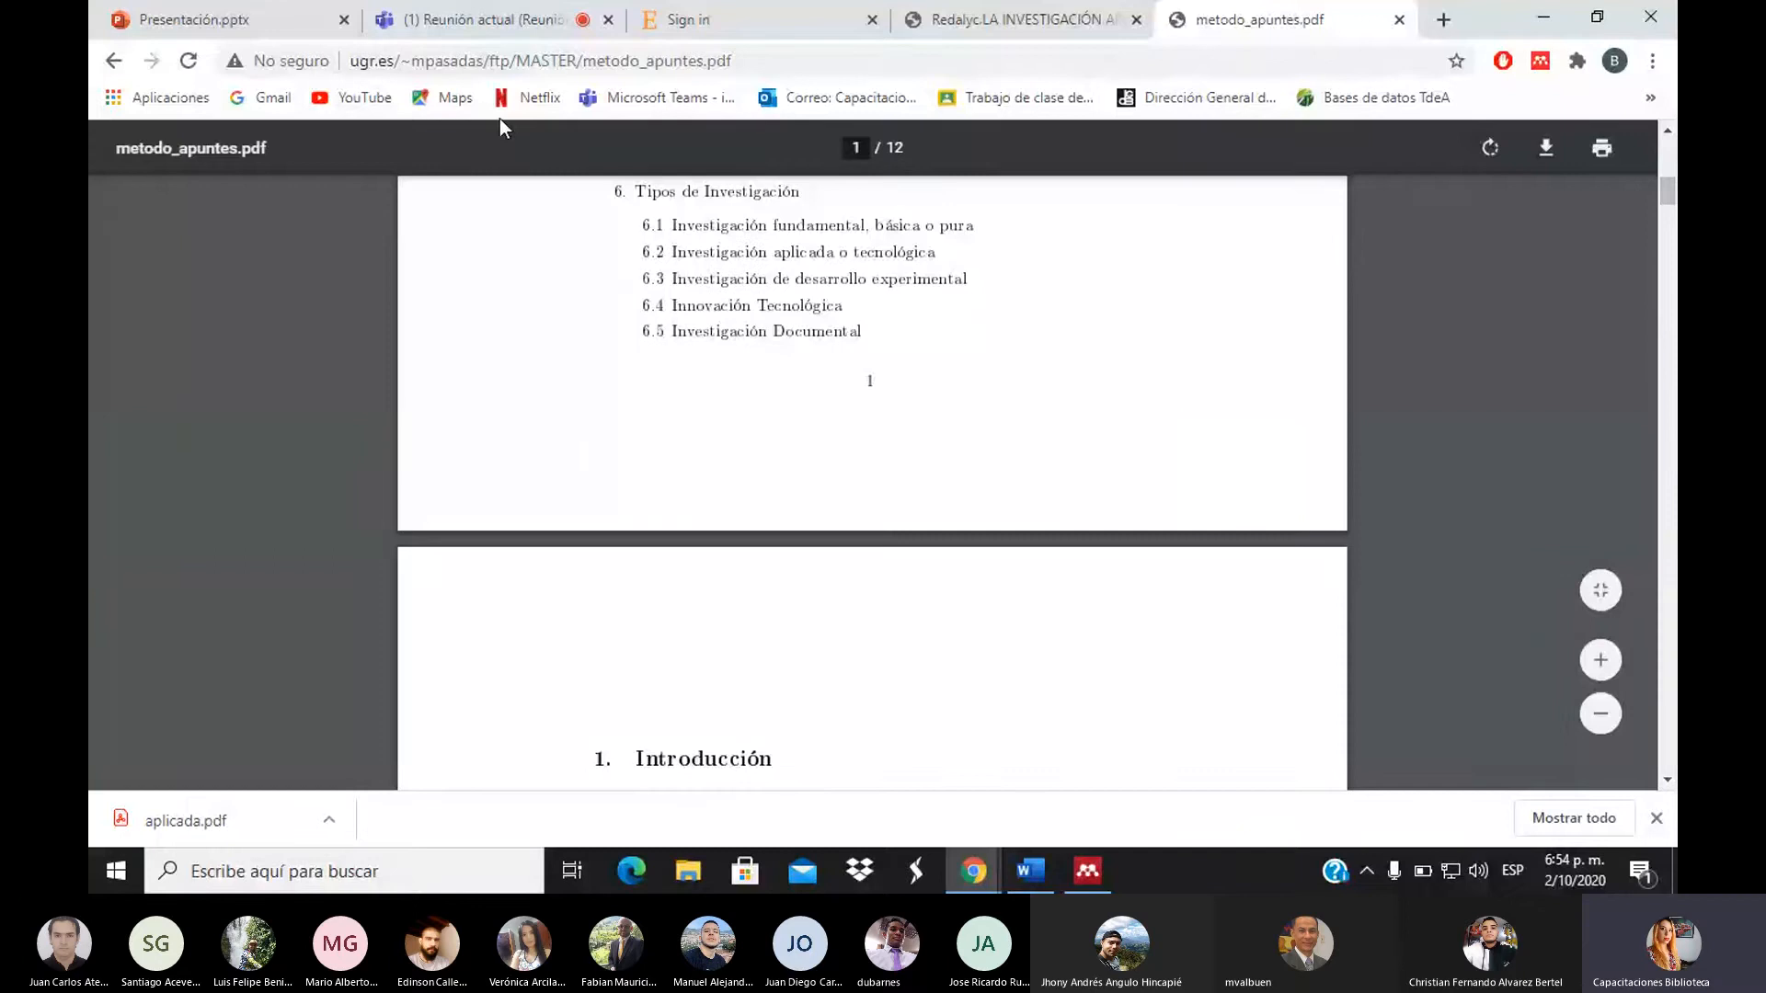
pyautogui.scroll(10, 1663, 151)
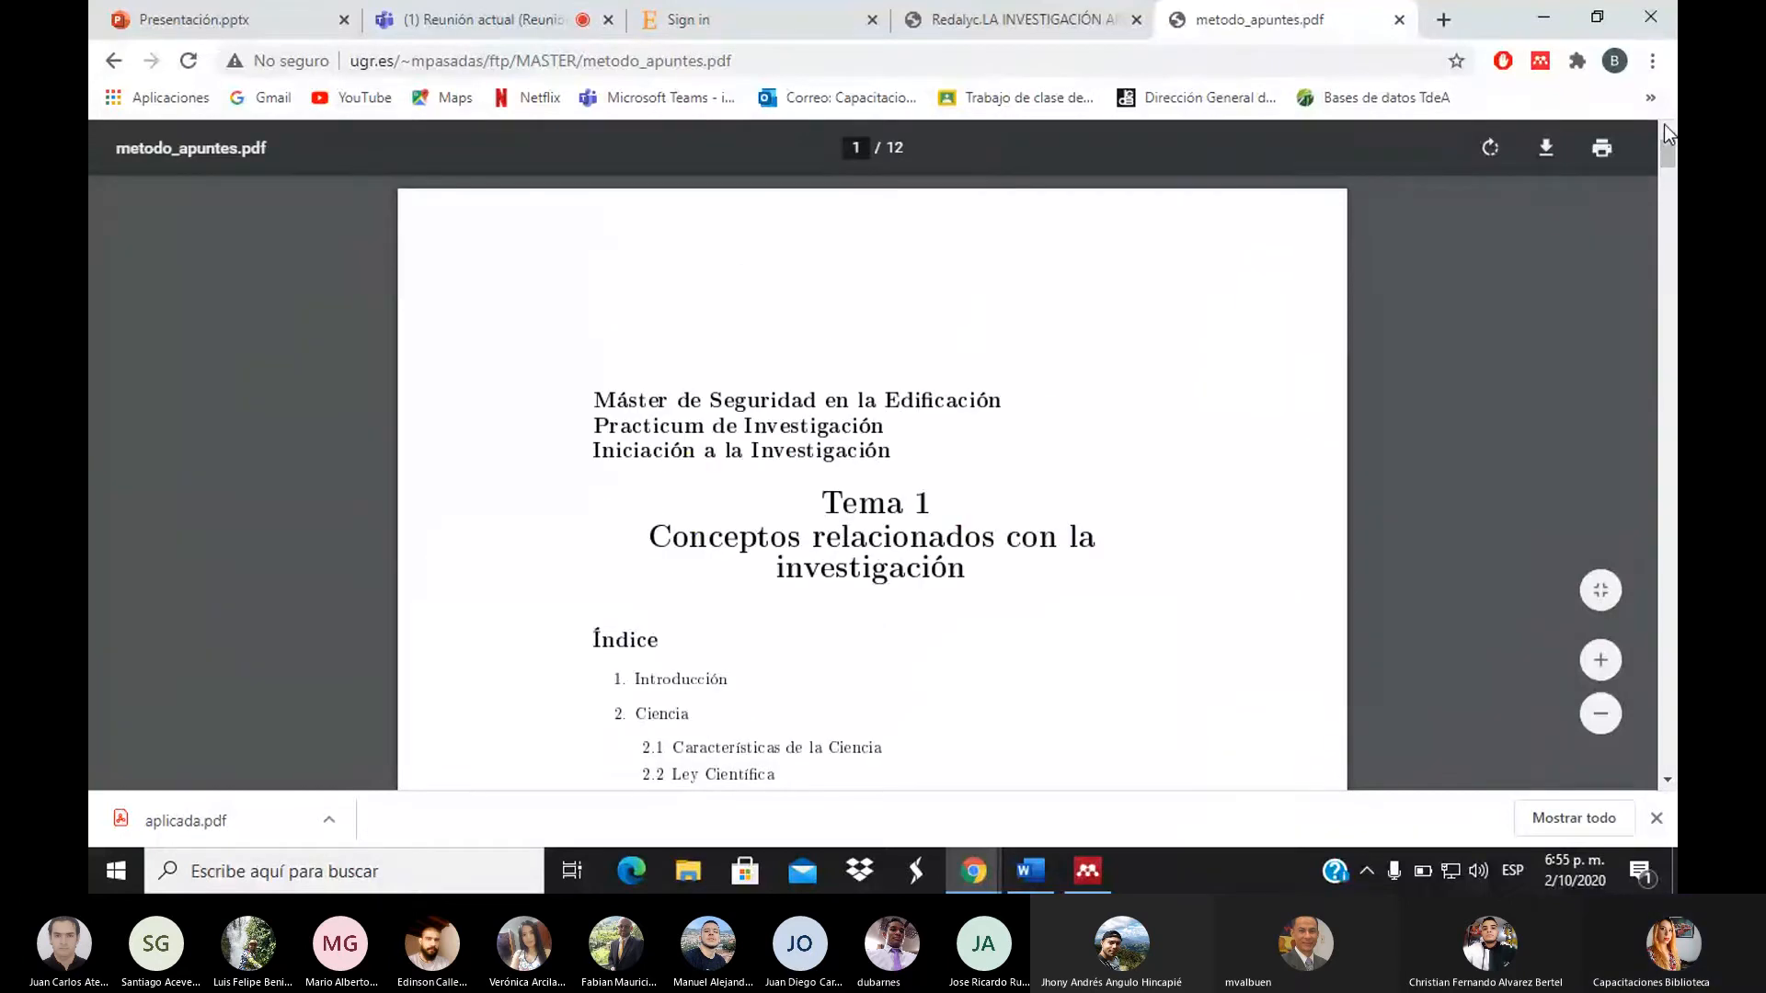
# Download metodo_apuntes.pdf from the PDF viewer and save it to Escritorio
pyautogui.click(1544, 158)
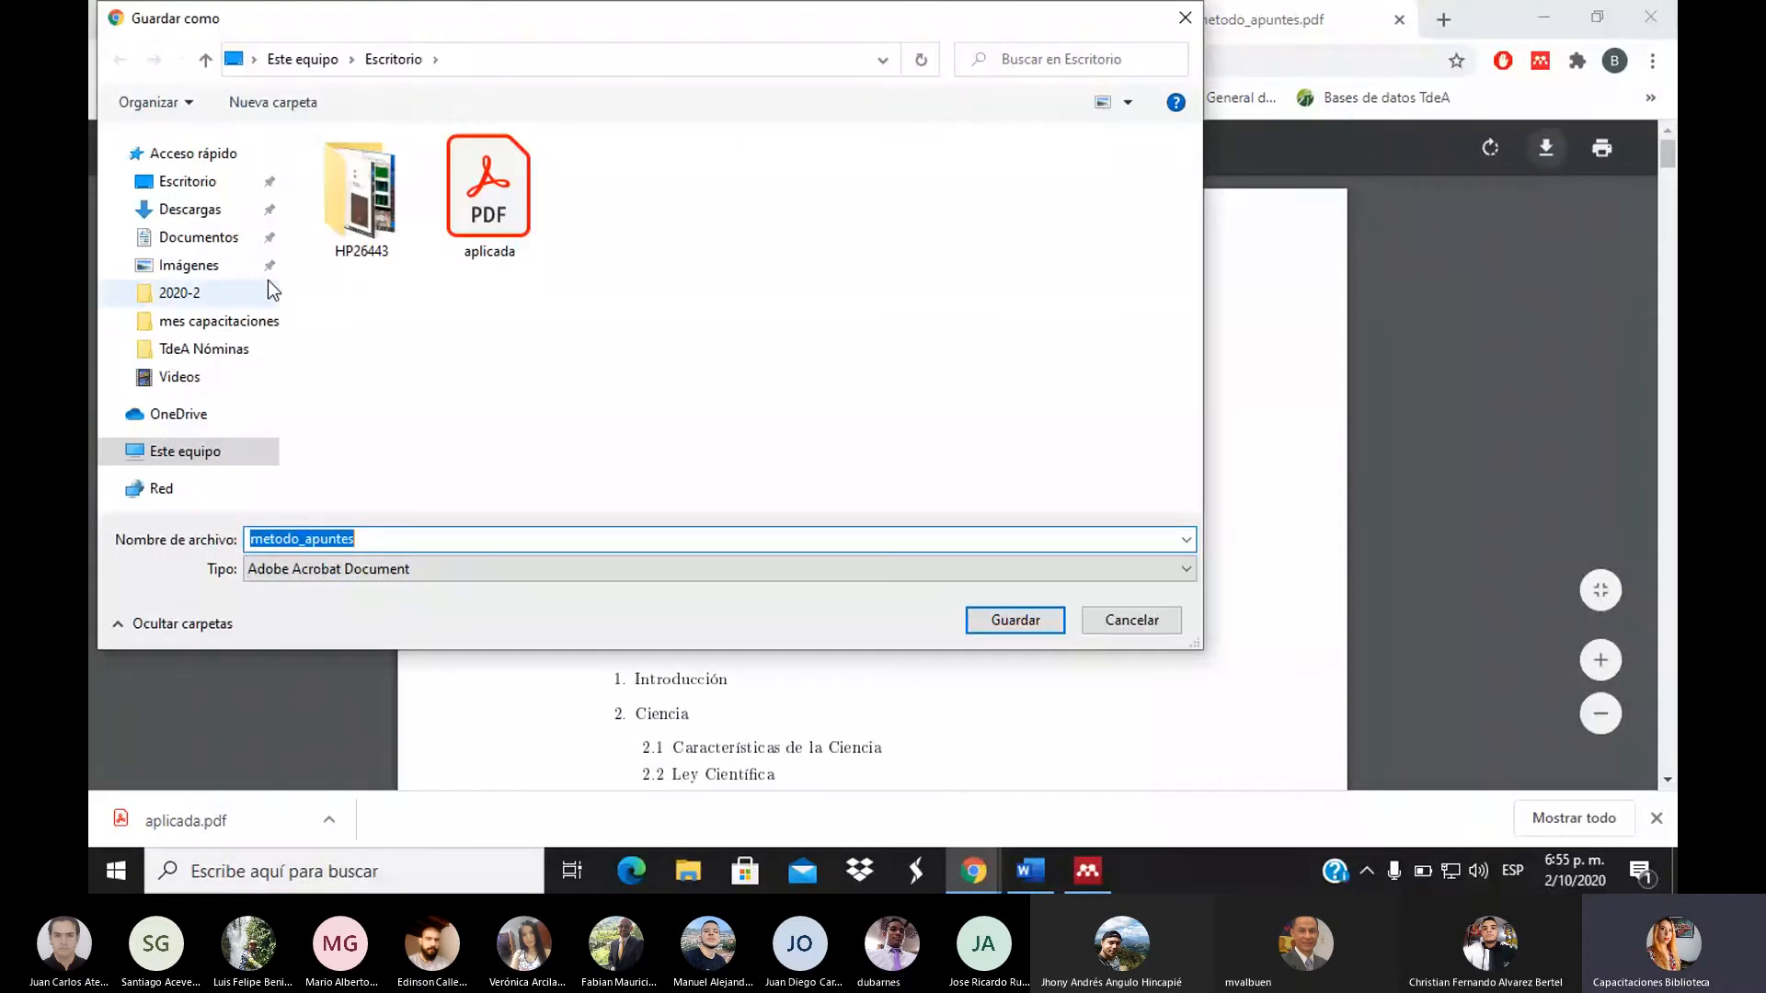
pyautogui.click(189, 184)
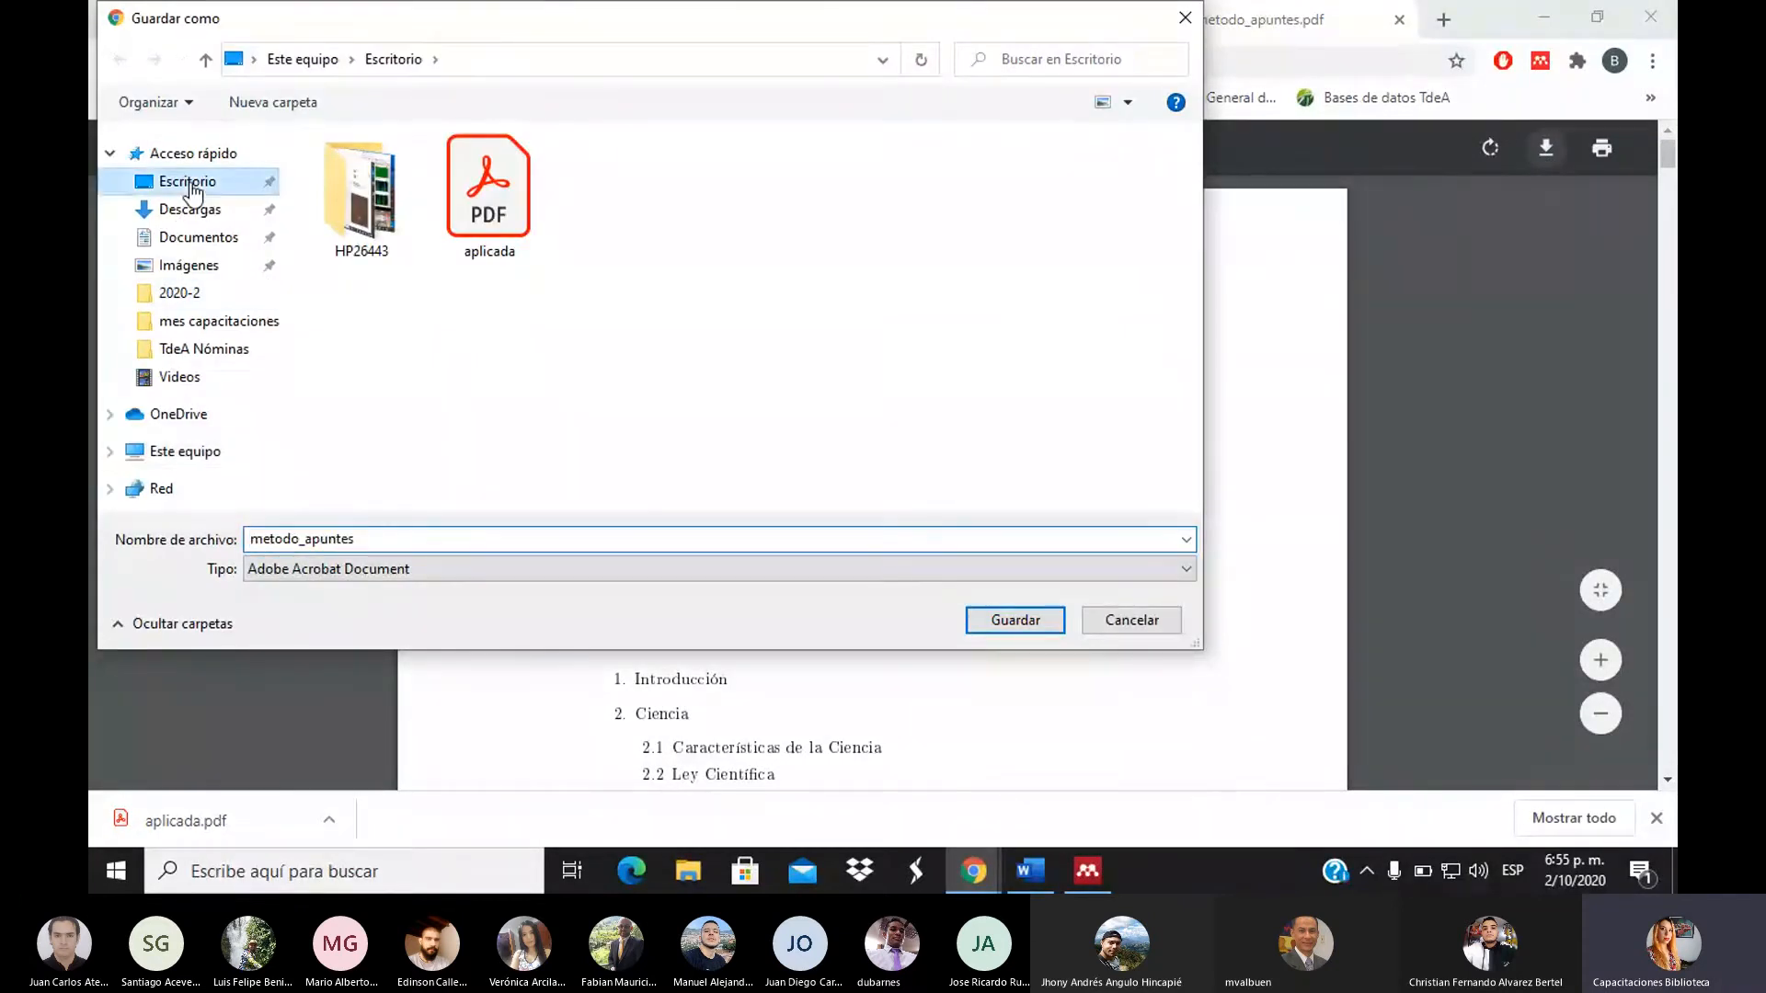
pyautogui.click(1003, 618)
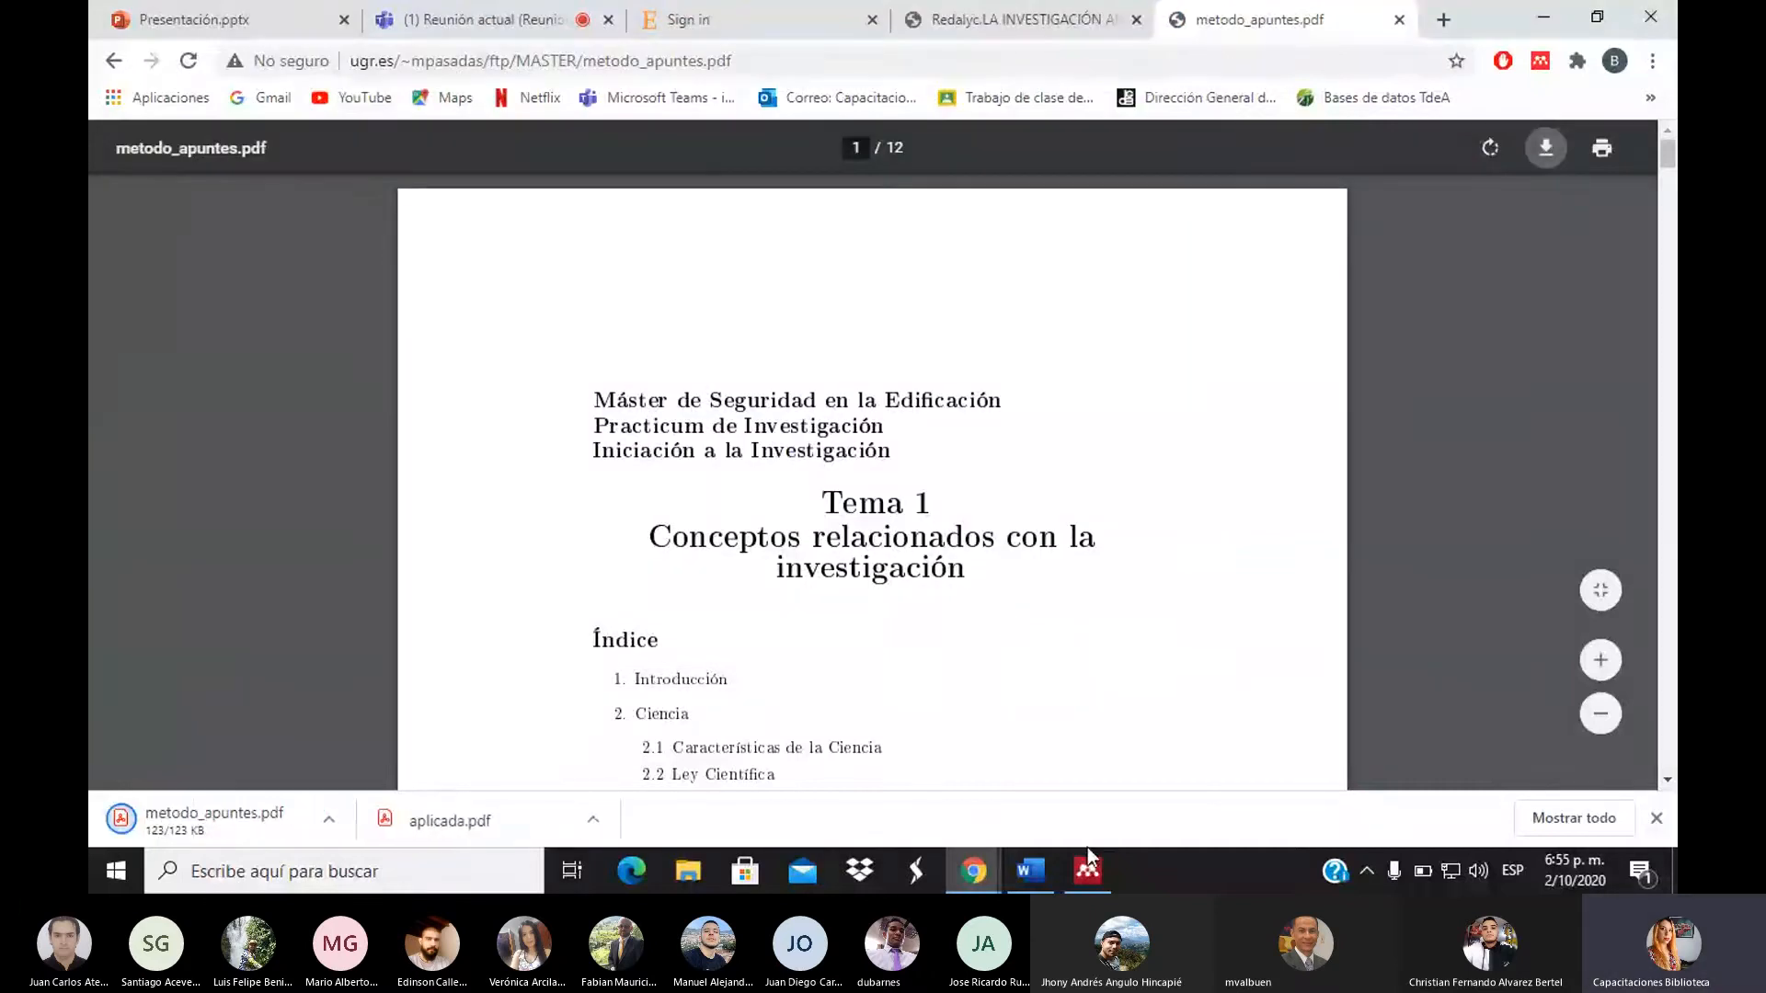
# Switch to Mendeley Desktop and show All Documents from the My Library tab
pyautogui.moveTo(1087, 866)
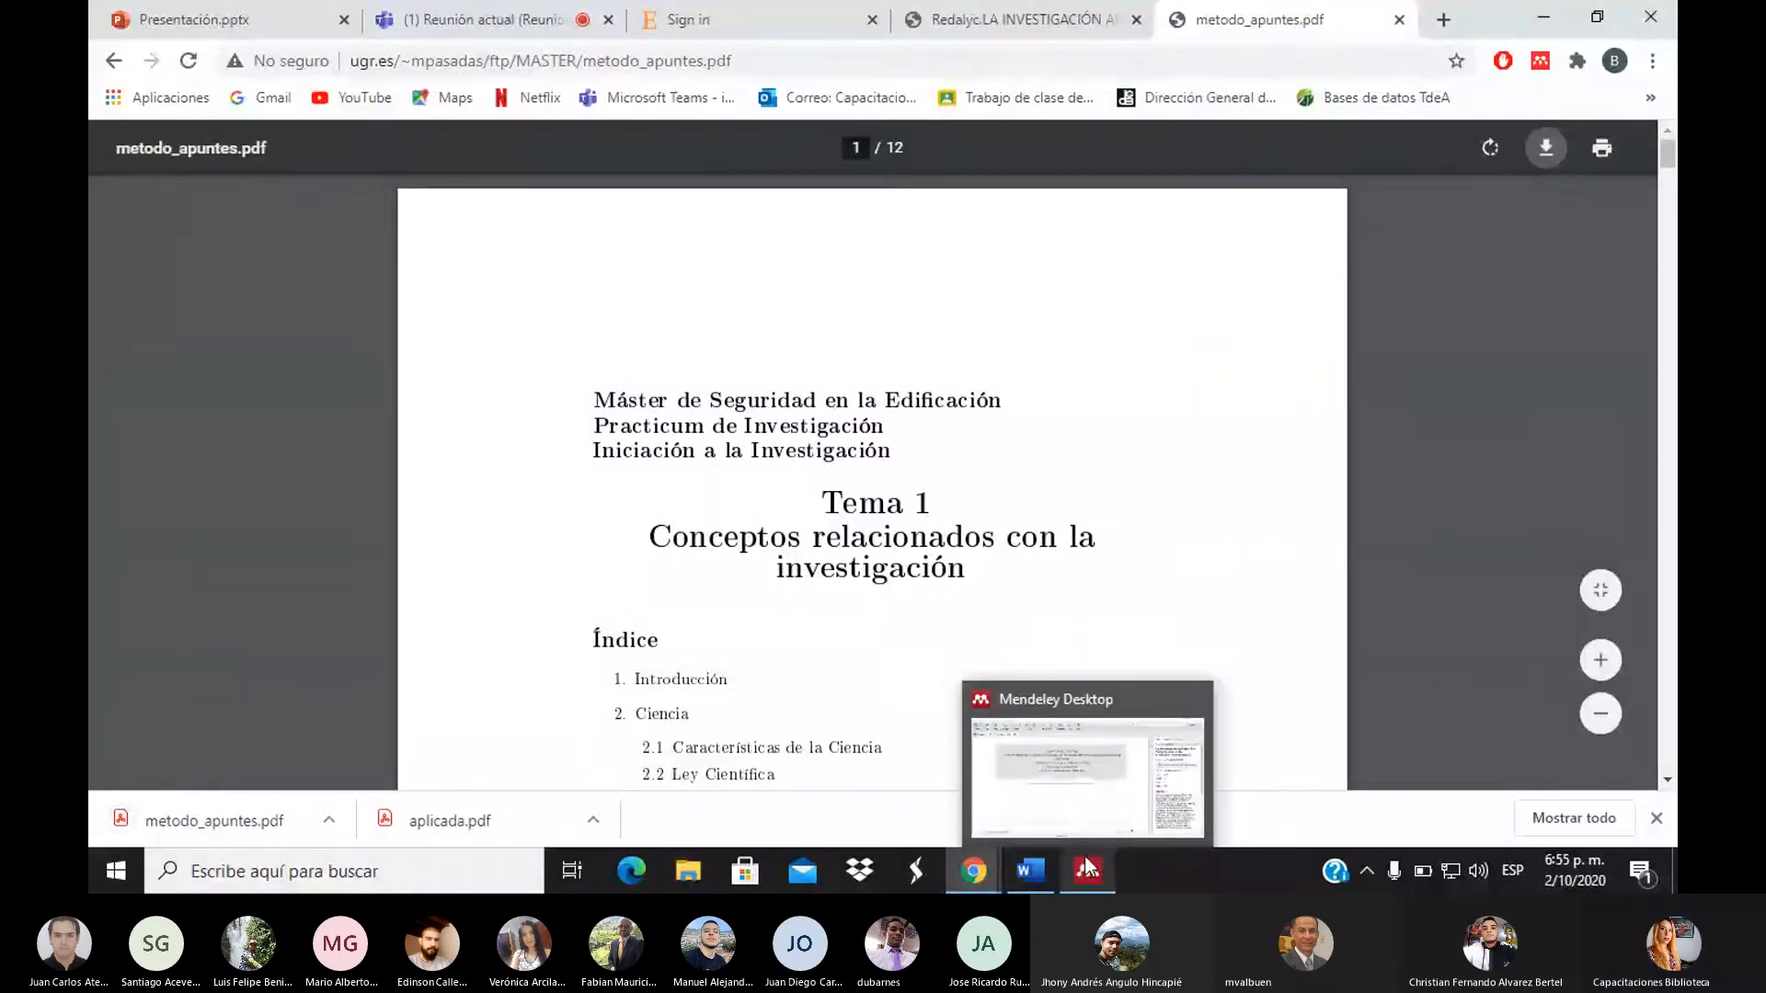
pyautogui.click(1087, 866)
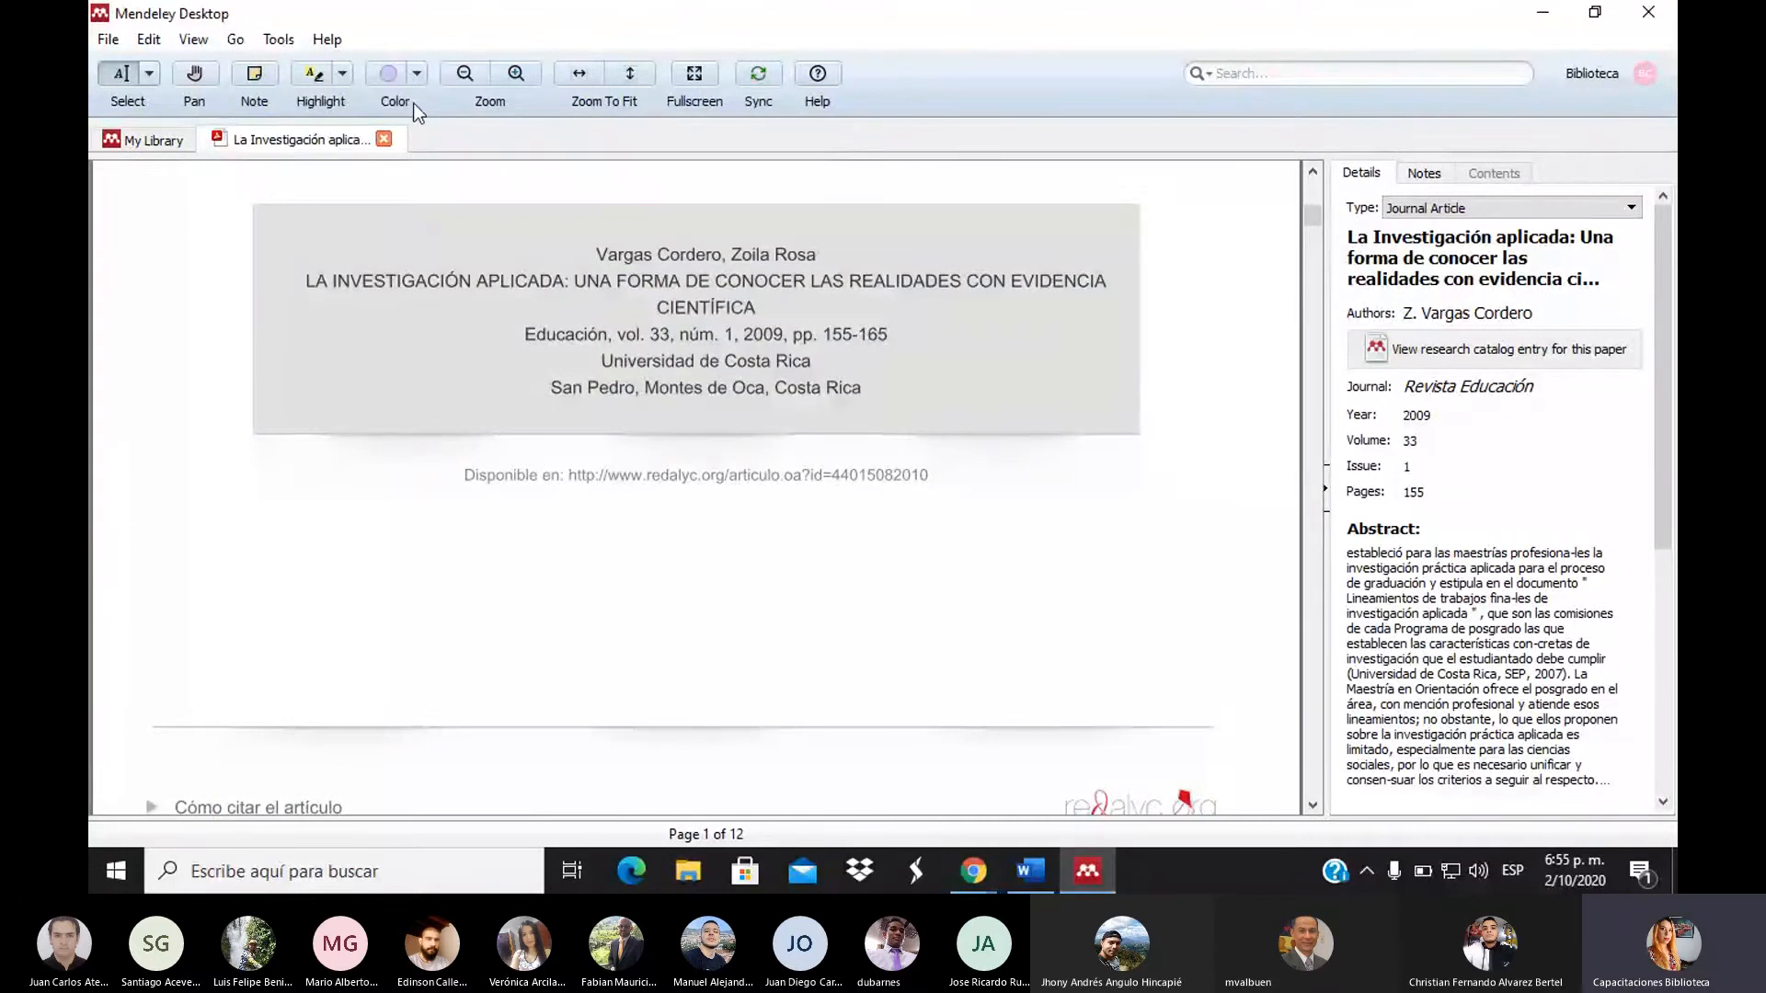
pyautogui.click(147, 138)
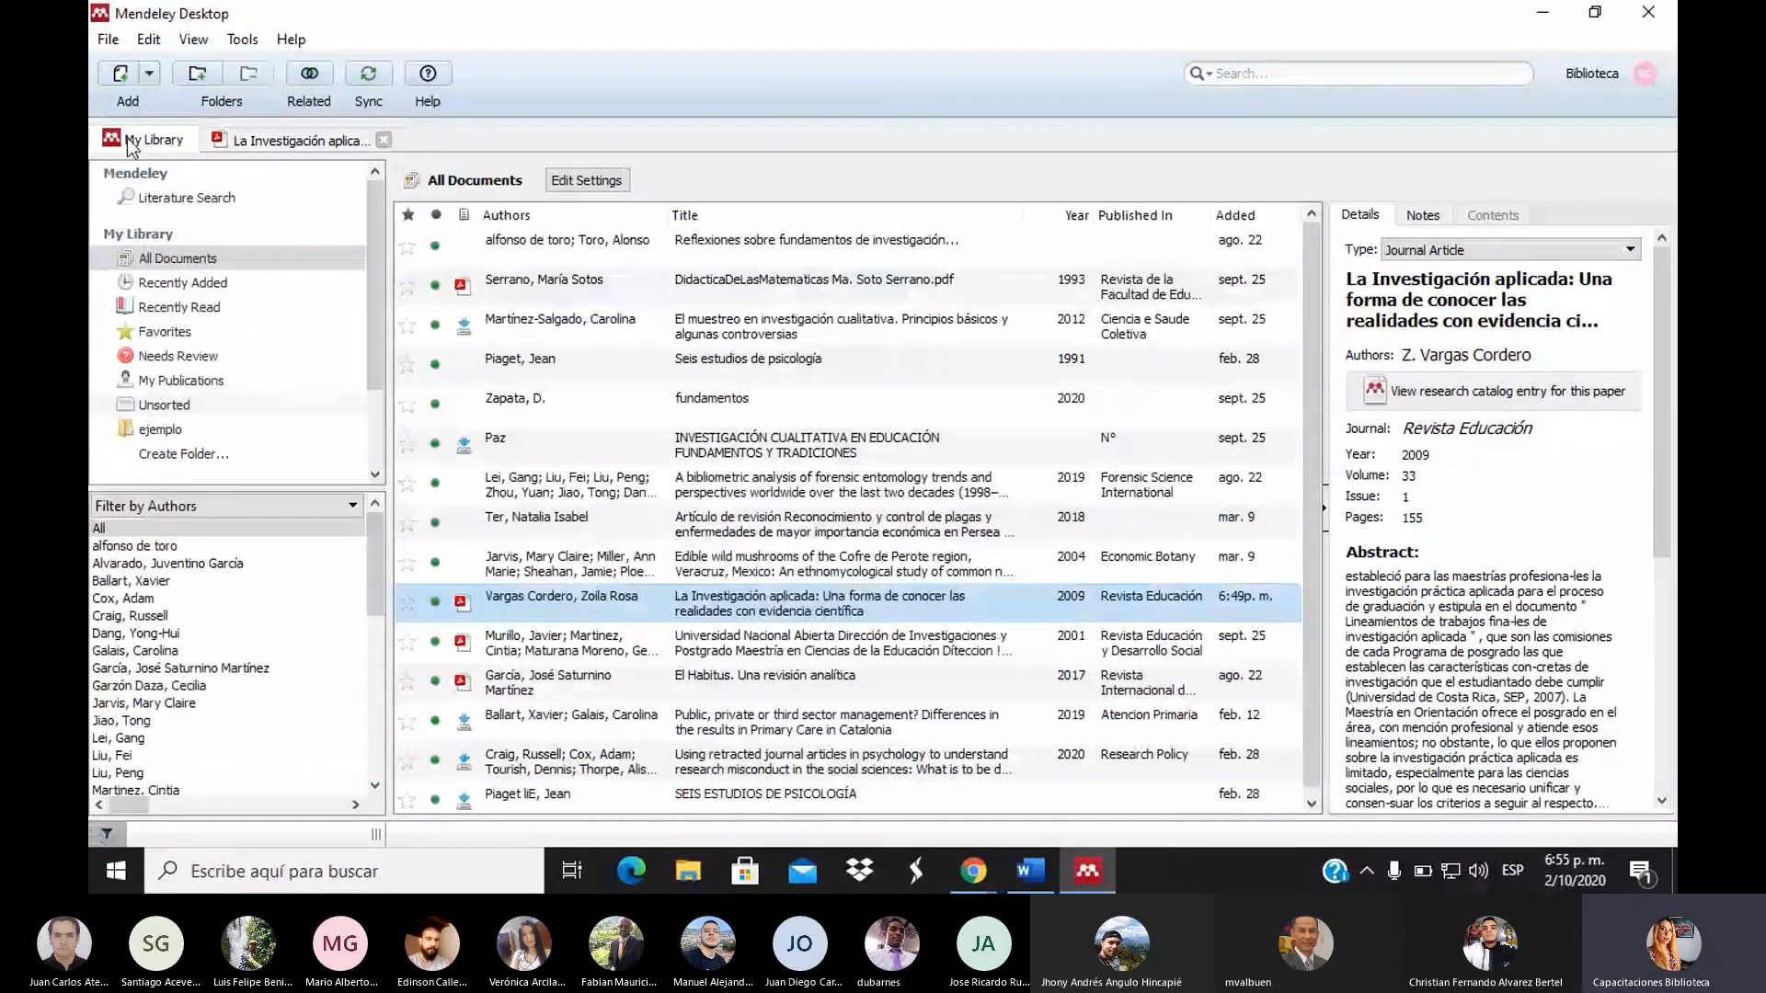
pyautogui.click(290, 142)
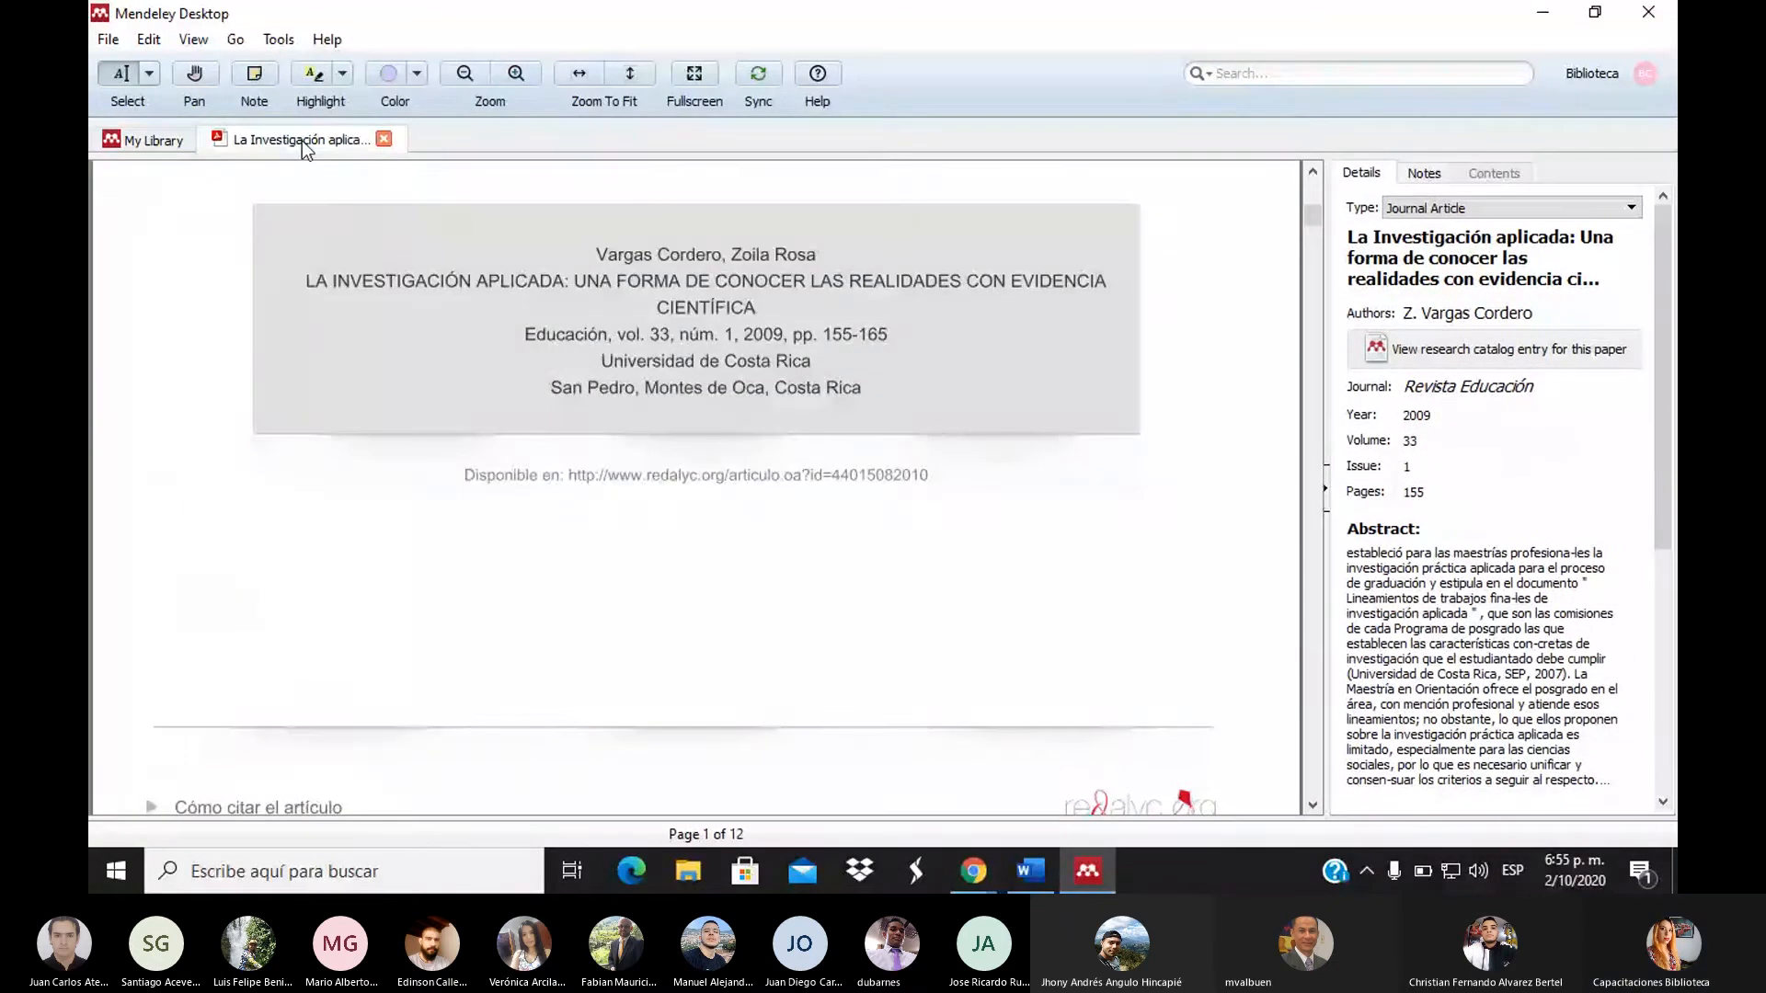
pyautogui.click(134, 138)
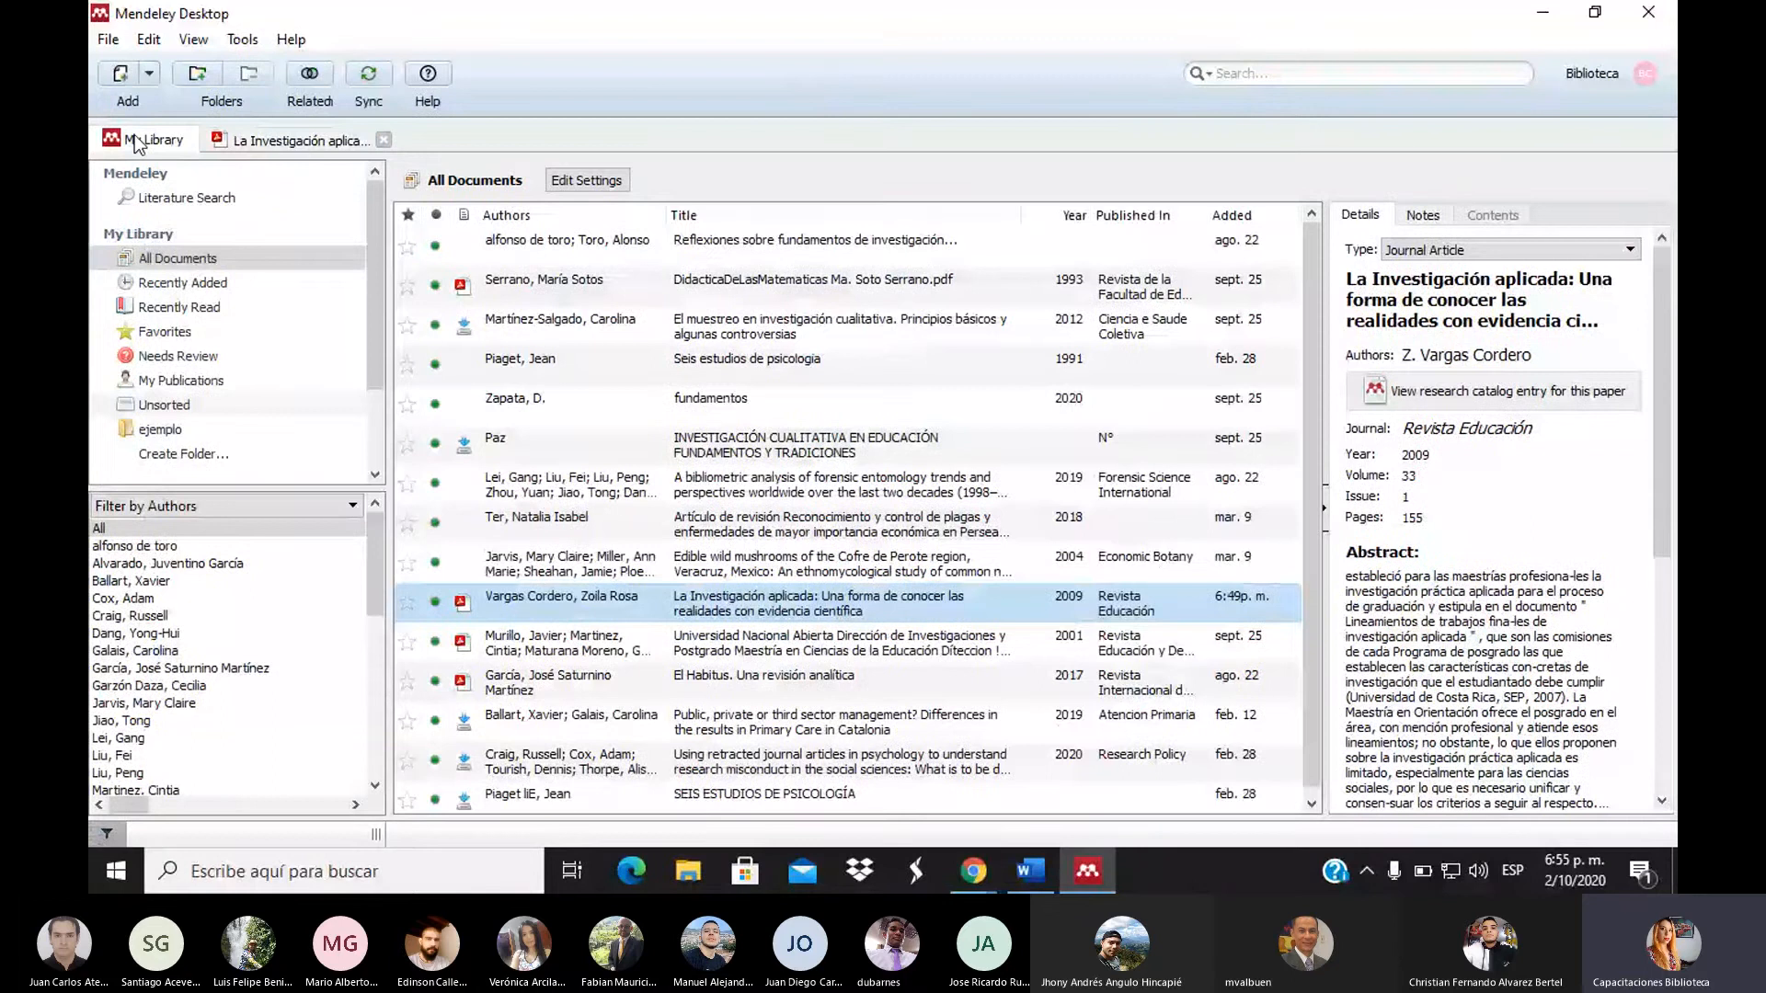
# Import metodo_apuntes.pdf through Add Files and select the new Tema 1 entry to review its details
pyautogui.click(130, 77)
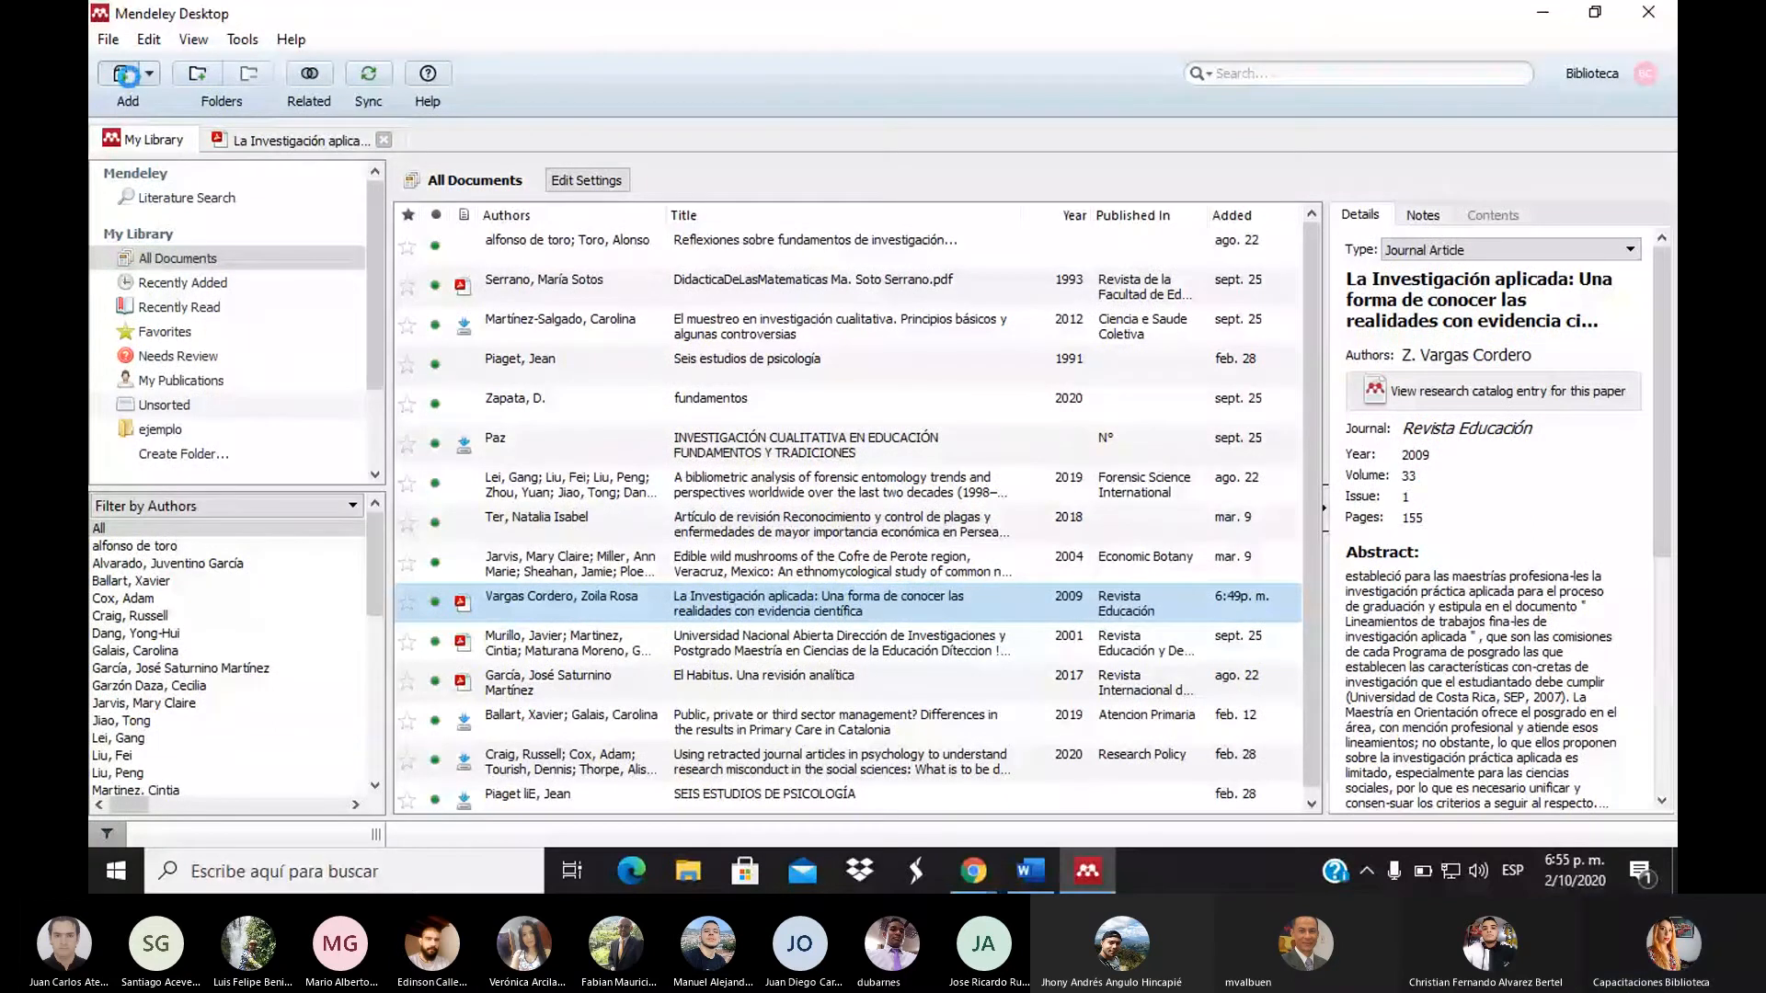
pyautogui.click(634, 268)
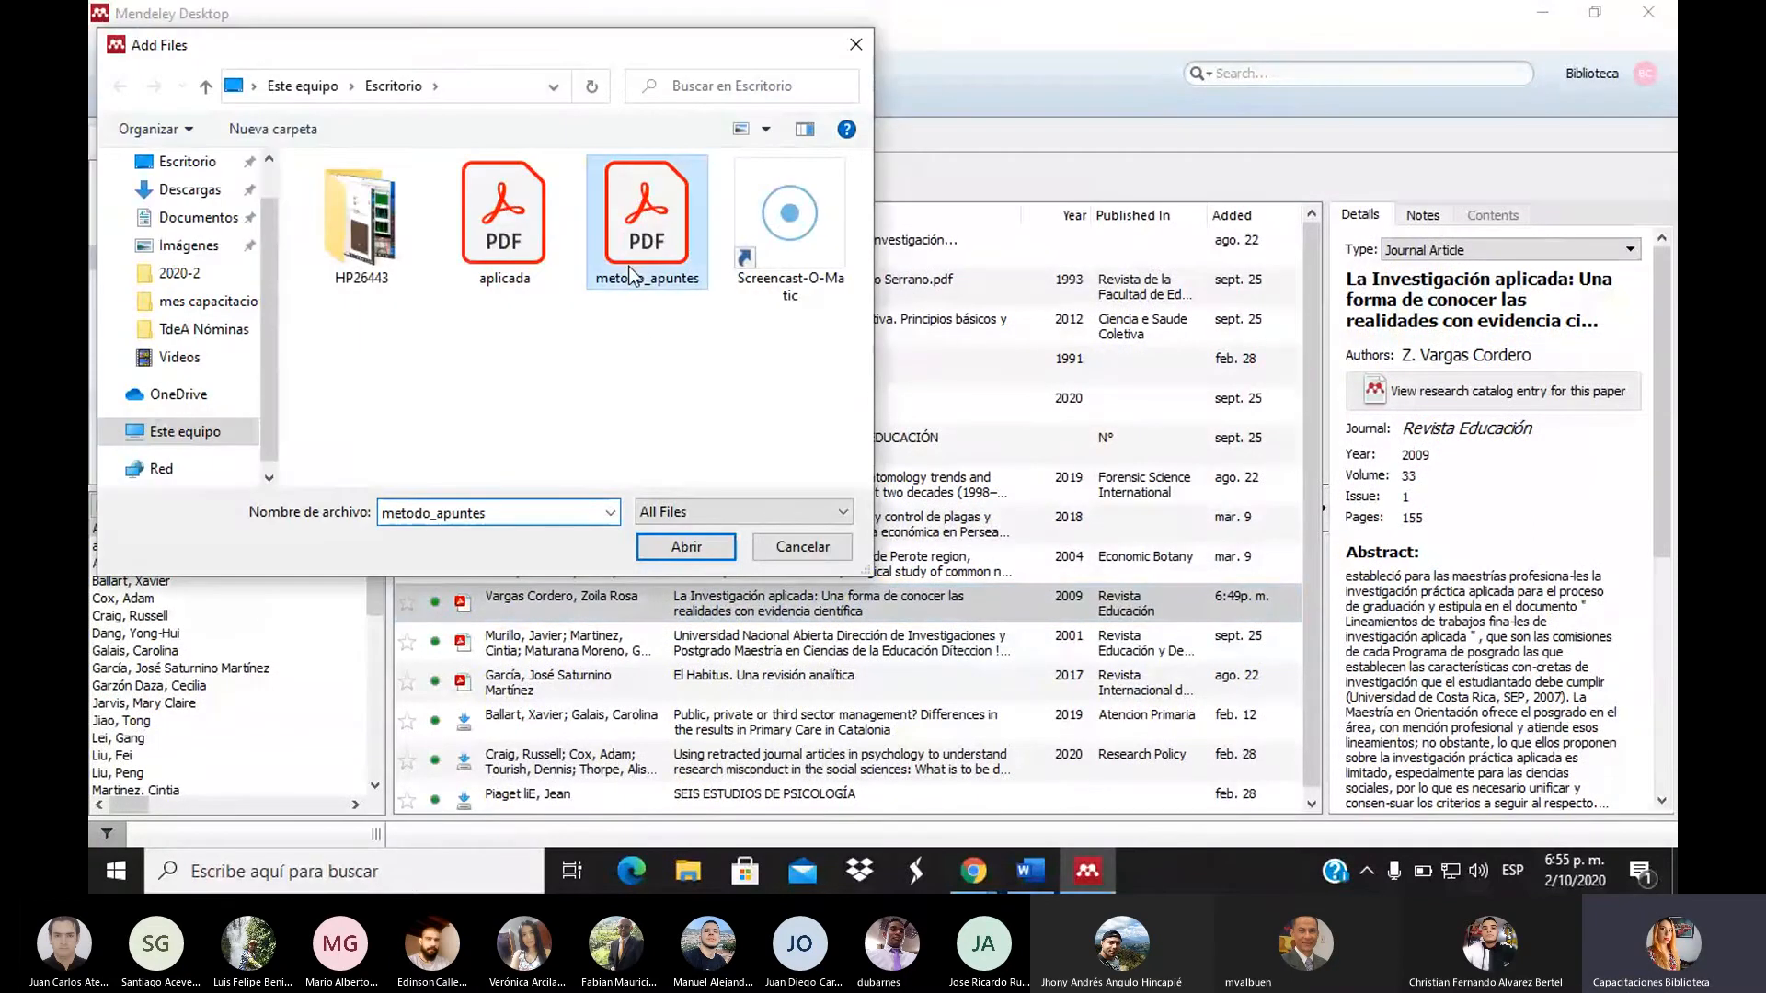
pyautogui.click(686, 547)
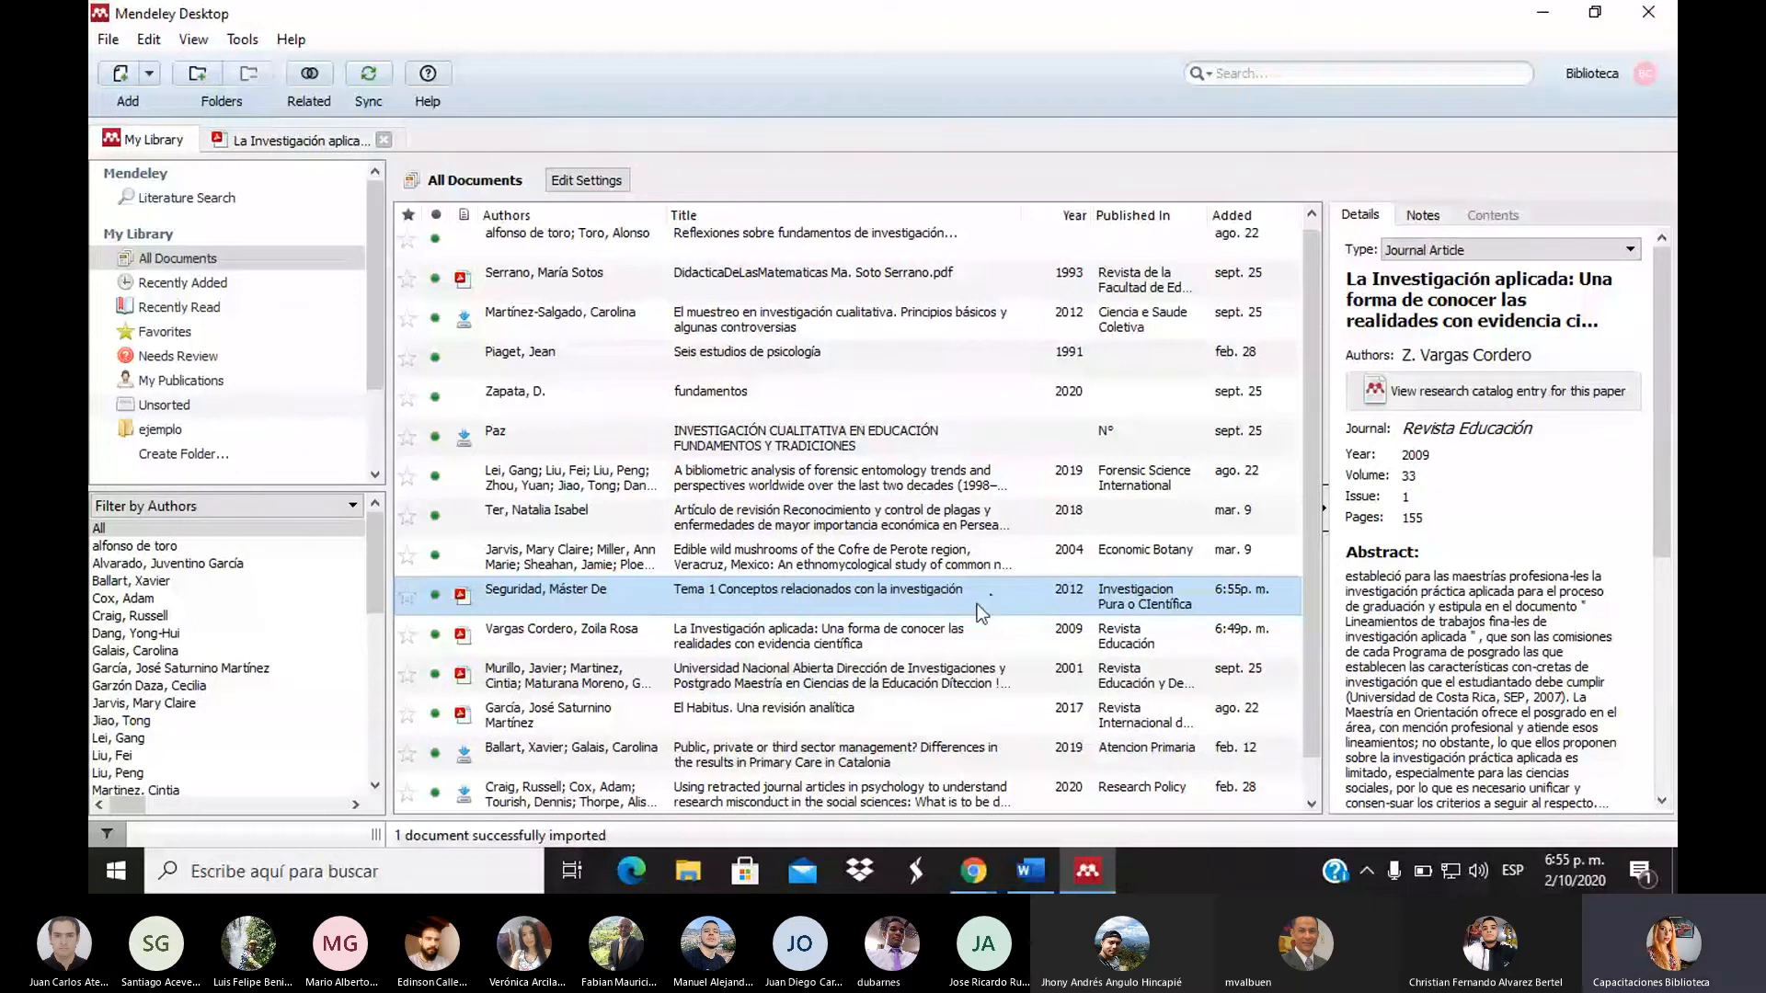
pyautogui.click(955, 627)
pyautogui.click(947, 603)
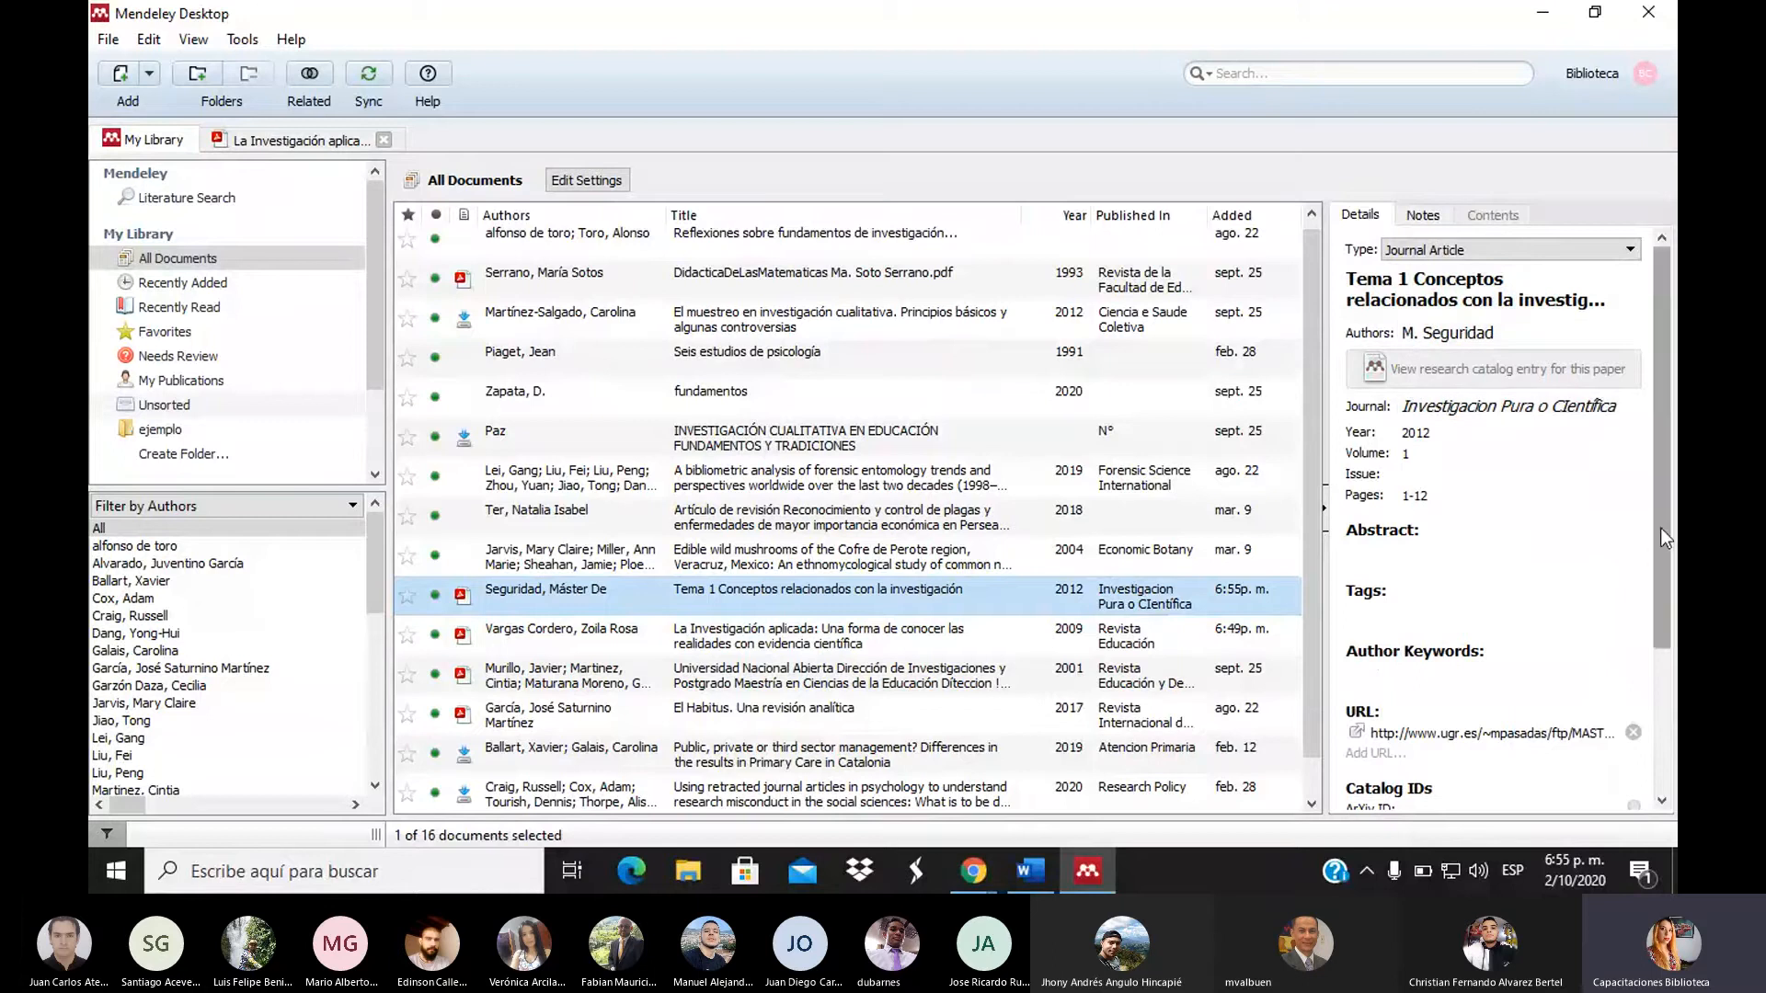
pyautogui.moveTo(1659, 528); pyautogui.dragTo(1648, 701)
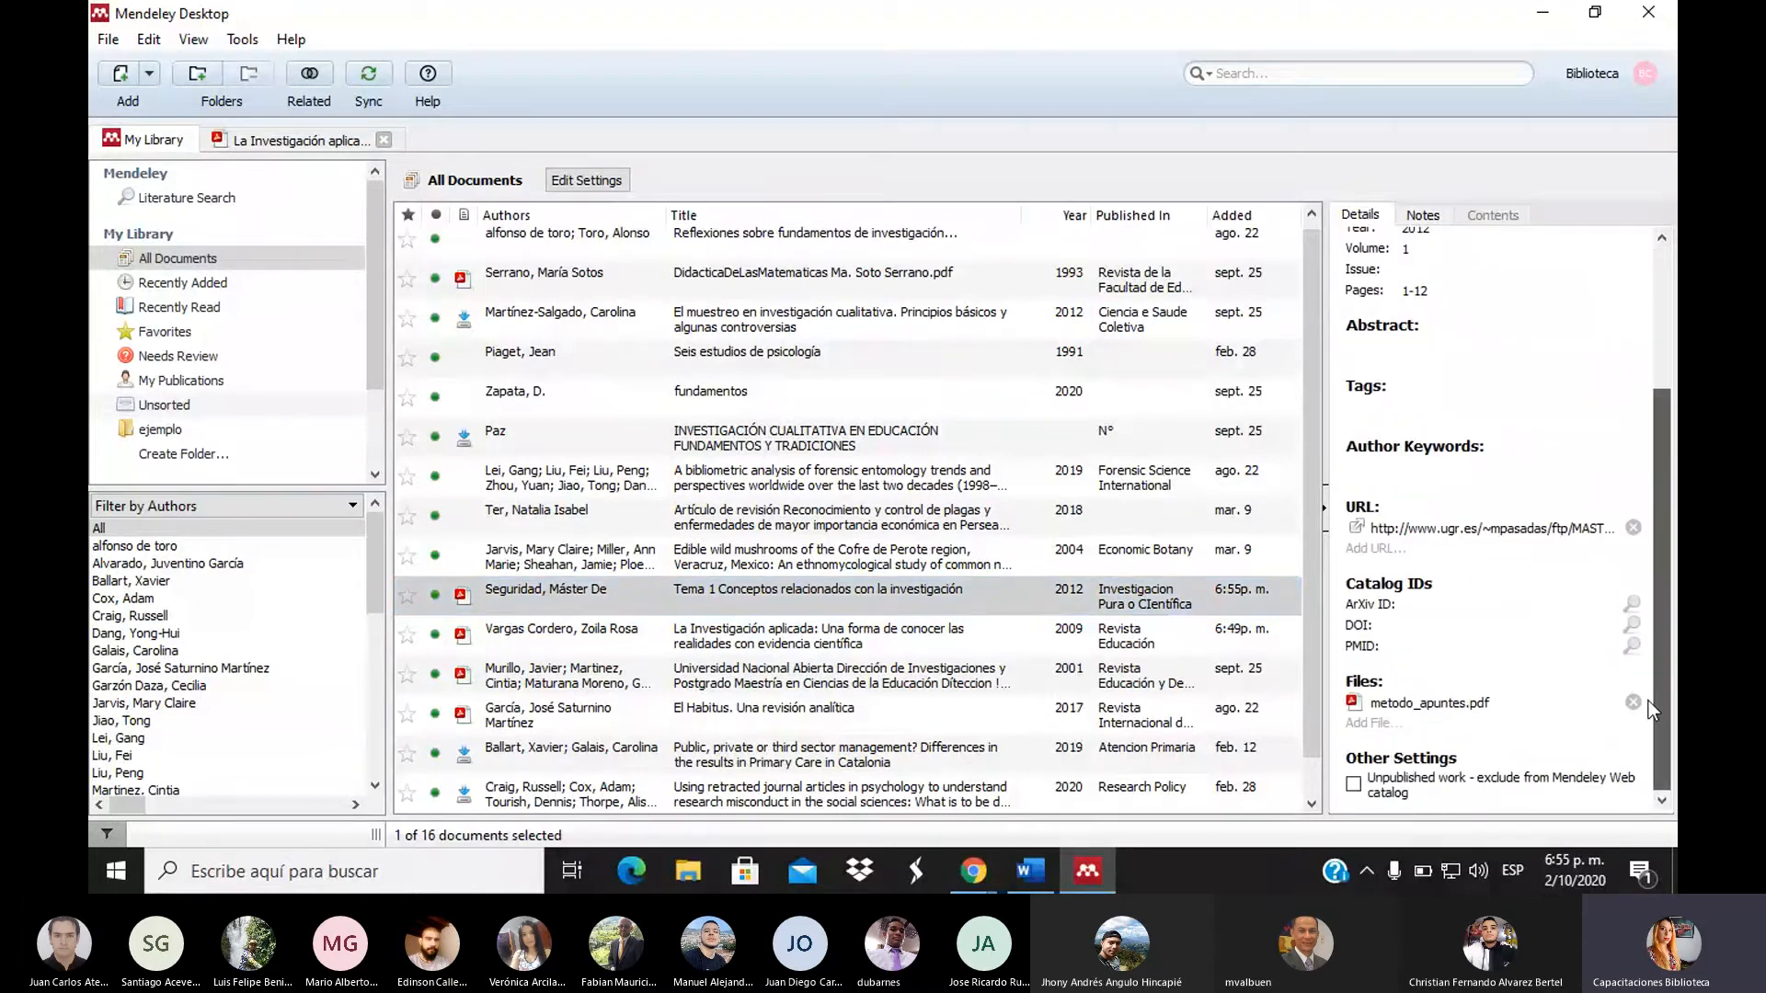
# Open the attached metodo_apuntes.pdf, compare its title with the Details panel, then return to All Documents
pyautogui.click(1384, 705)
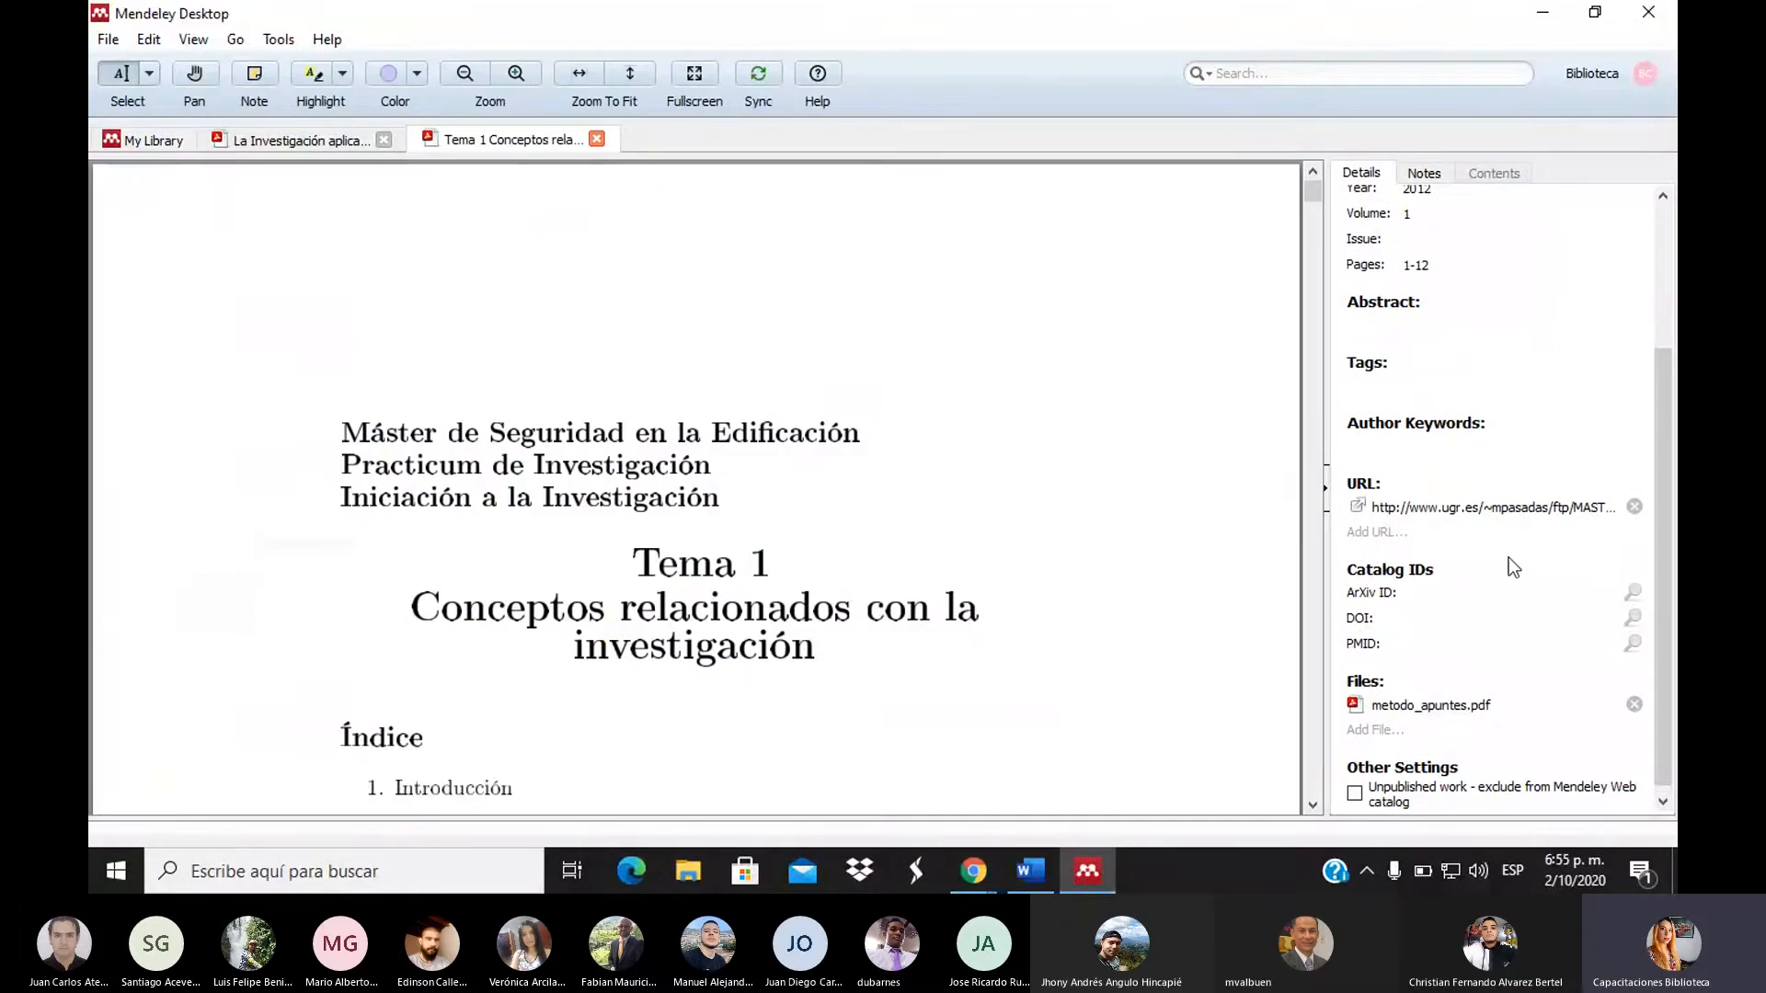
pyautogui.click(1664, 285)
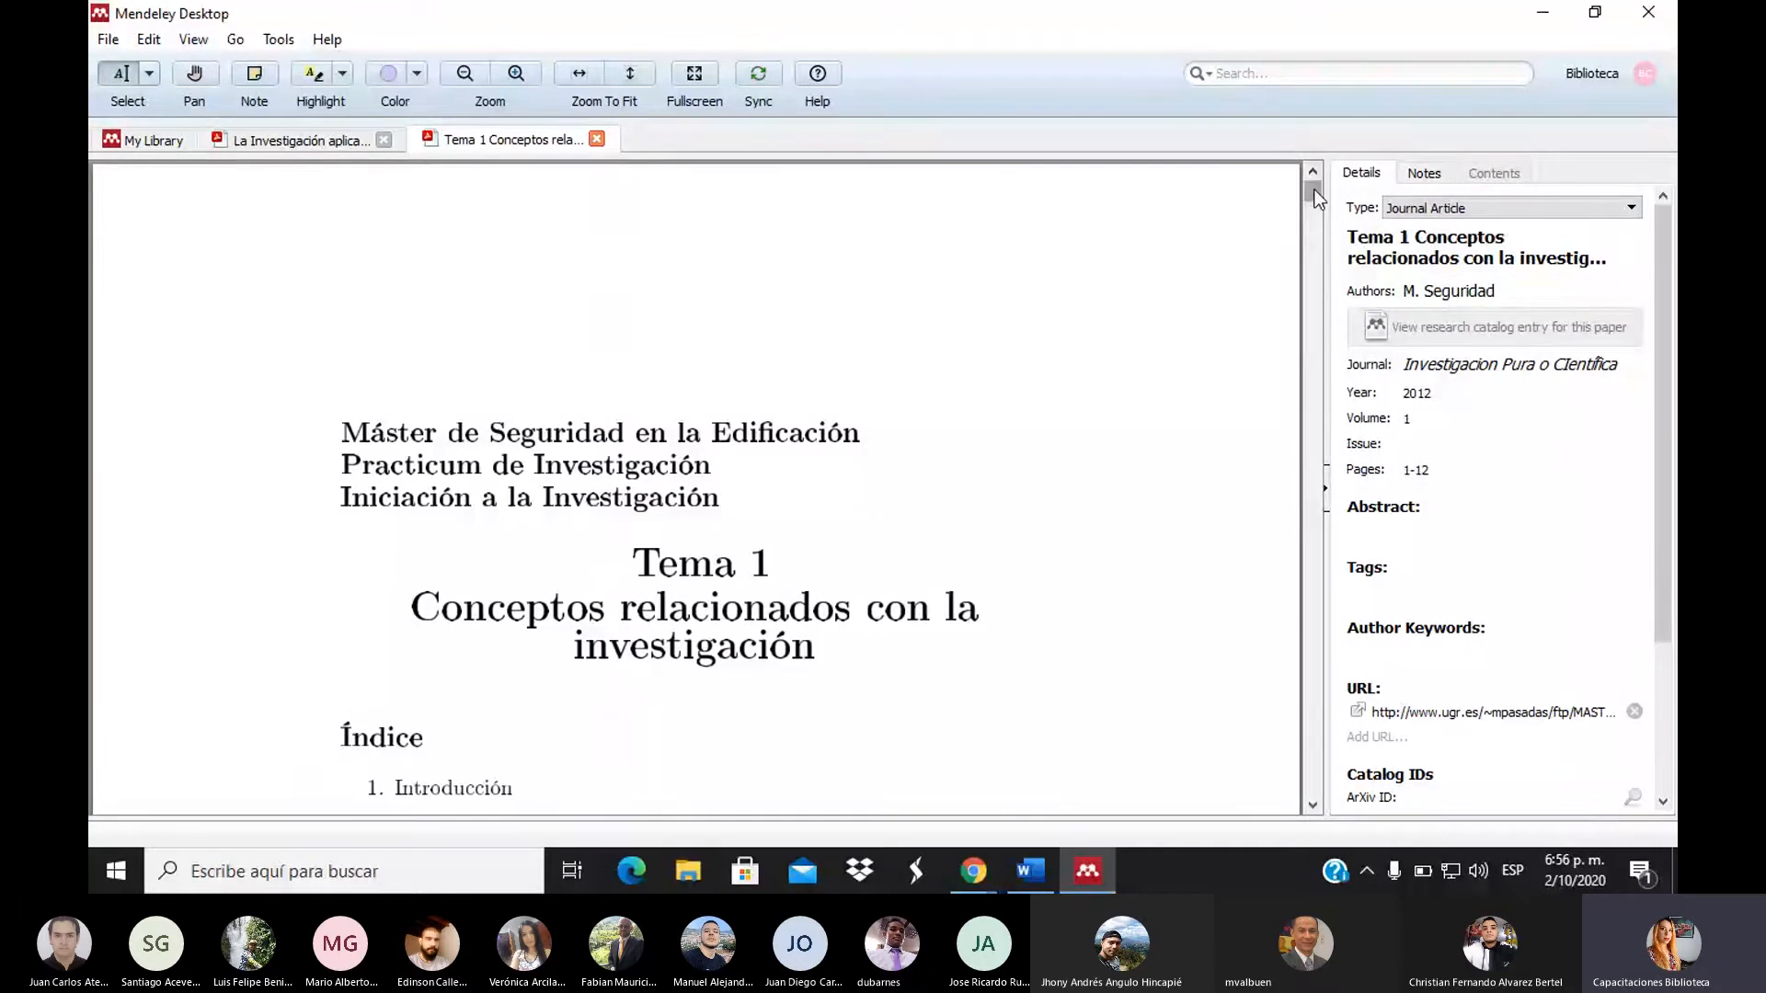
pyautogui.moveTo(1314, 195); pyautogui.dragTo(1314, 232)
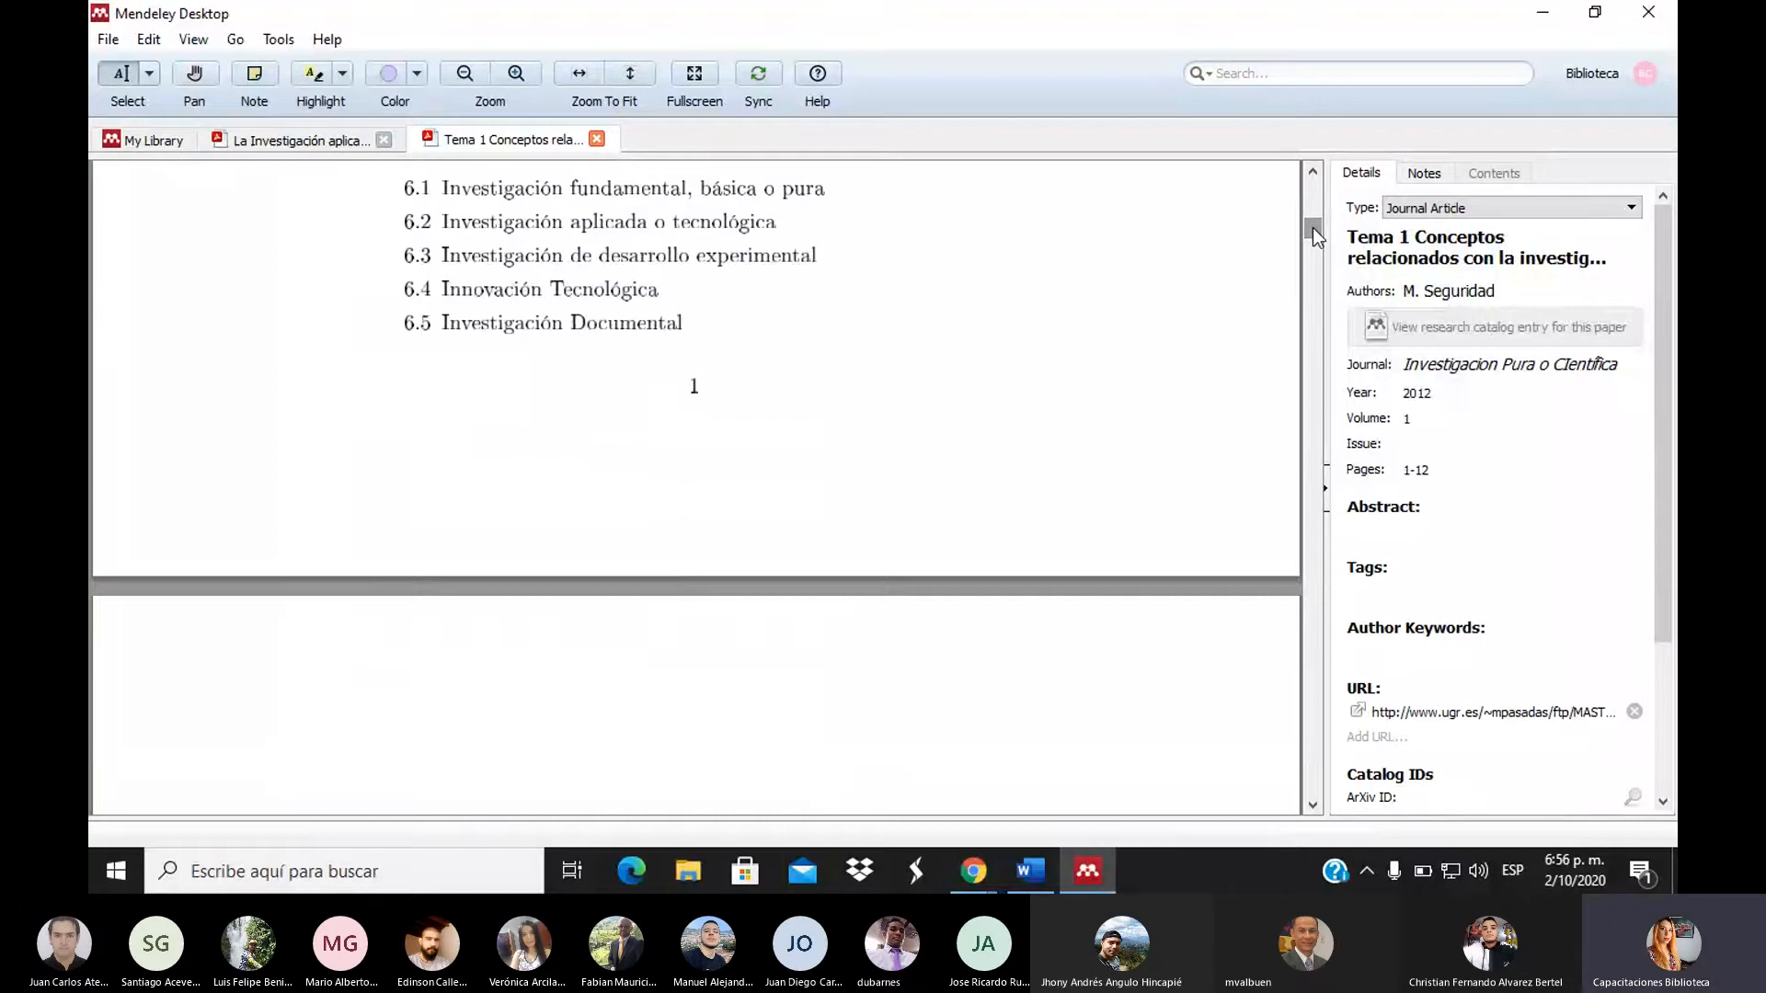
pyautogui.moveTo(1313, 232); pyautogui.dragTo(1317, 189)
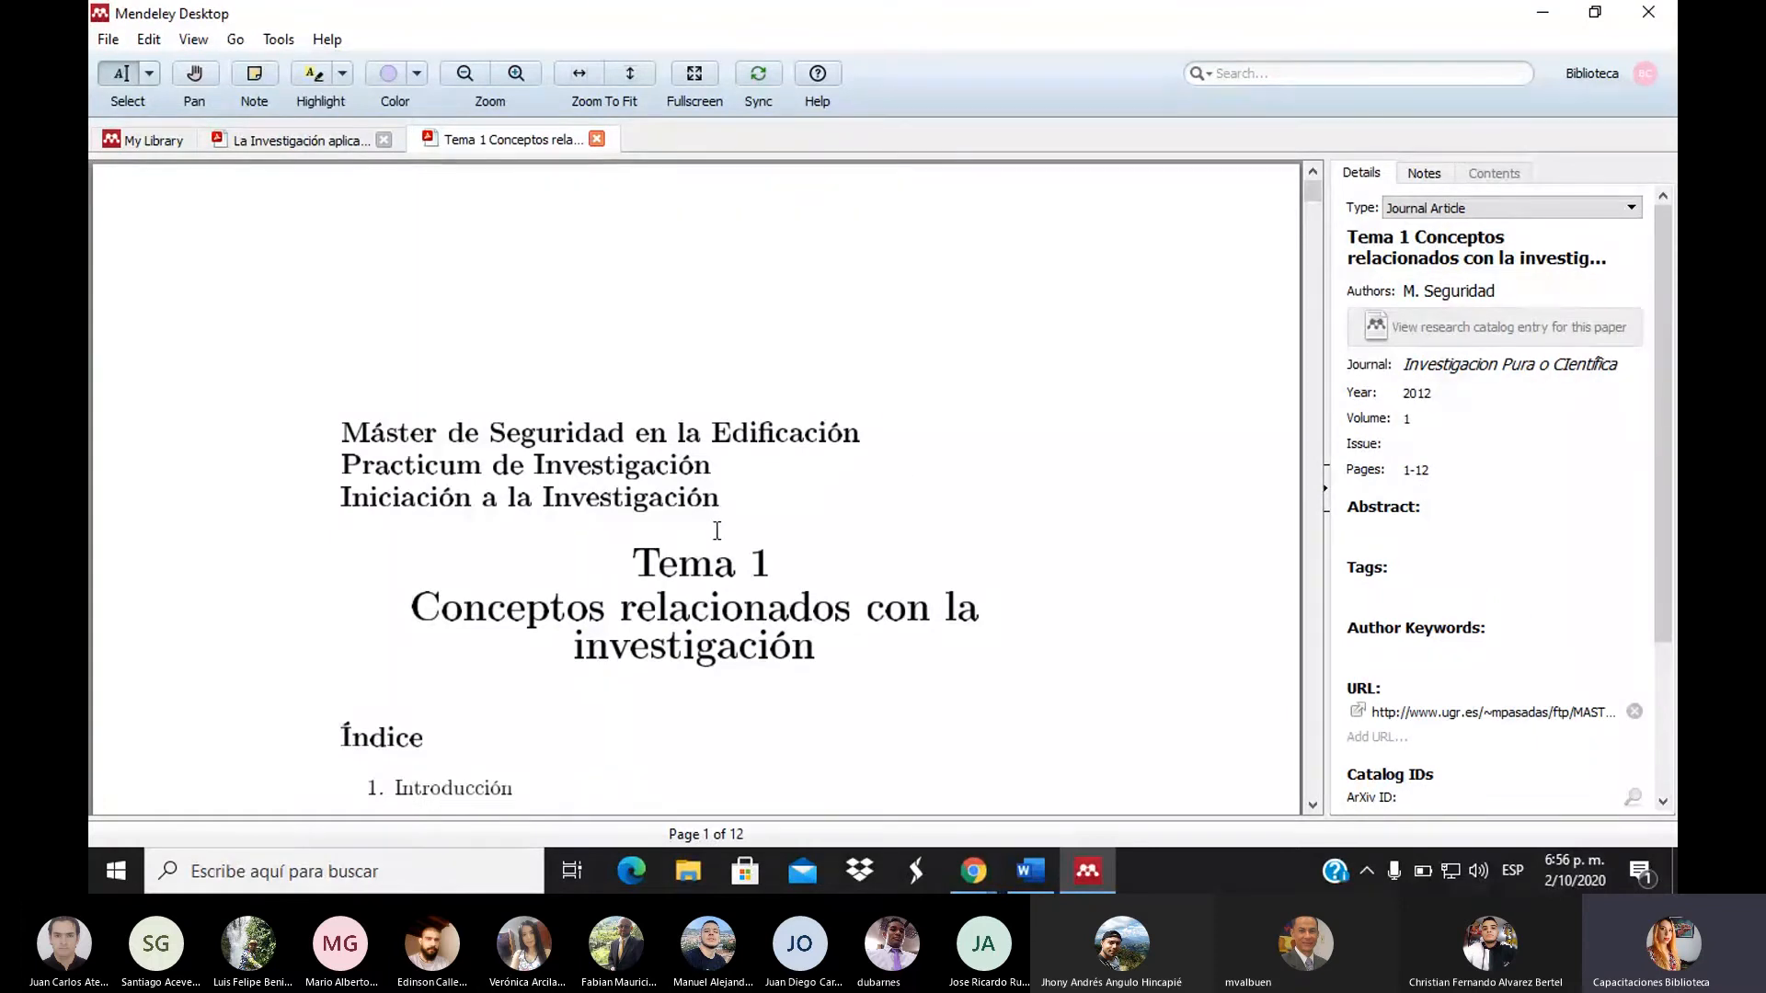
pyautogui.click(1449, 245)
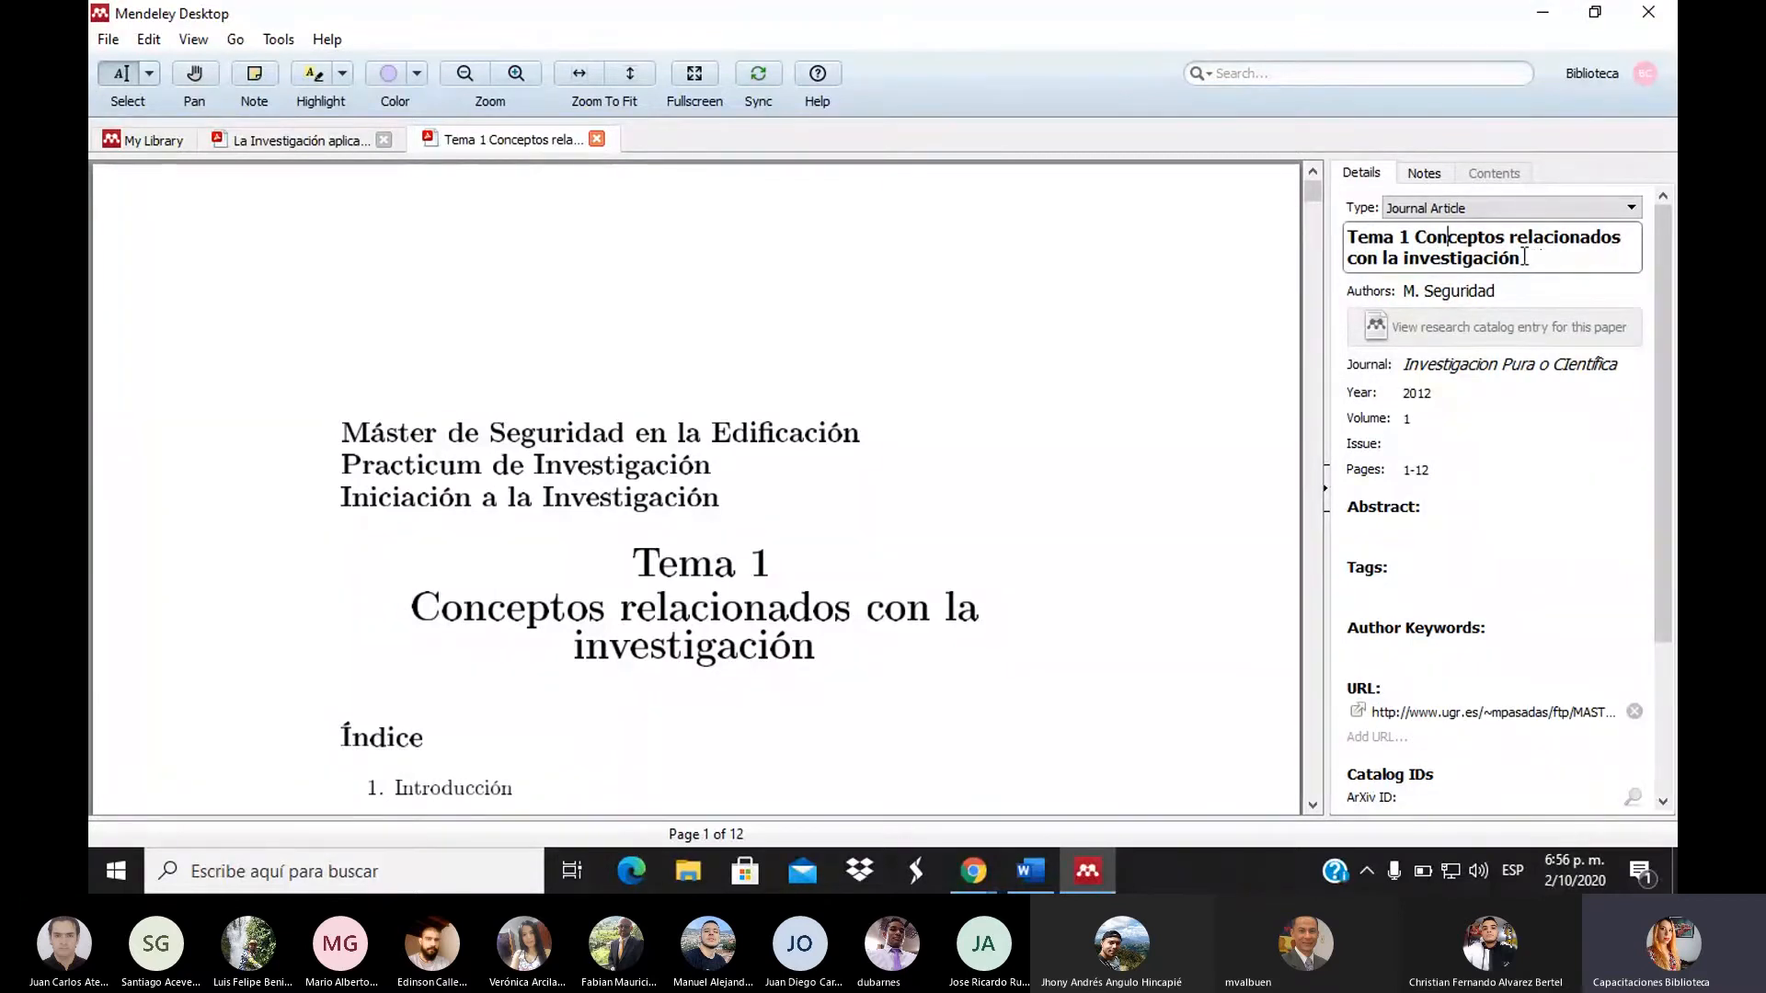
pyautogui.click(1237, 362)
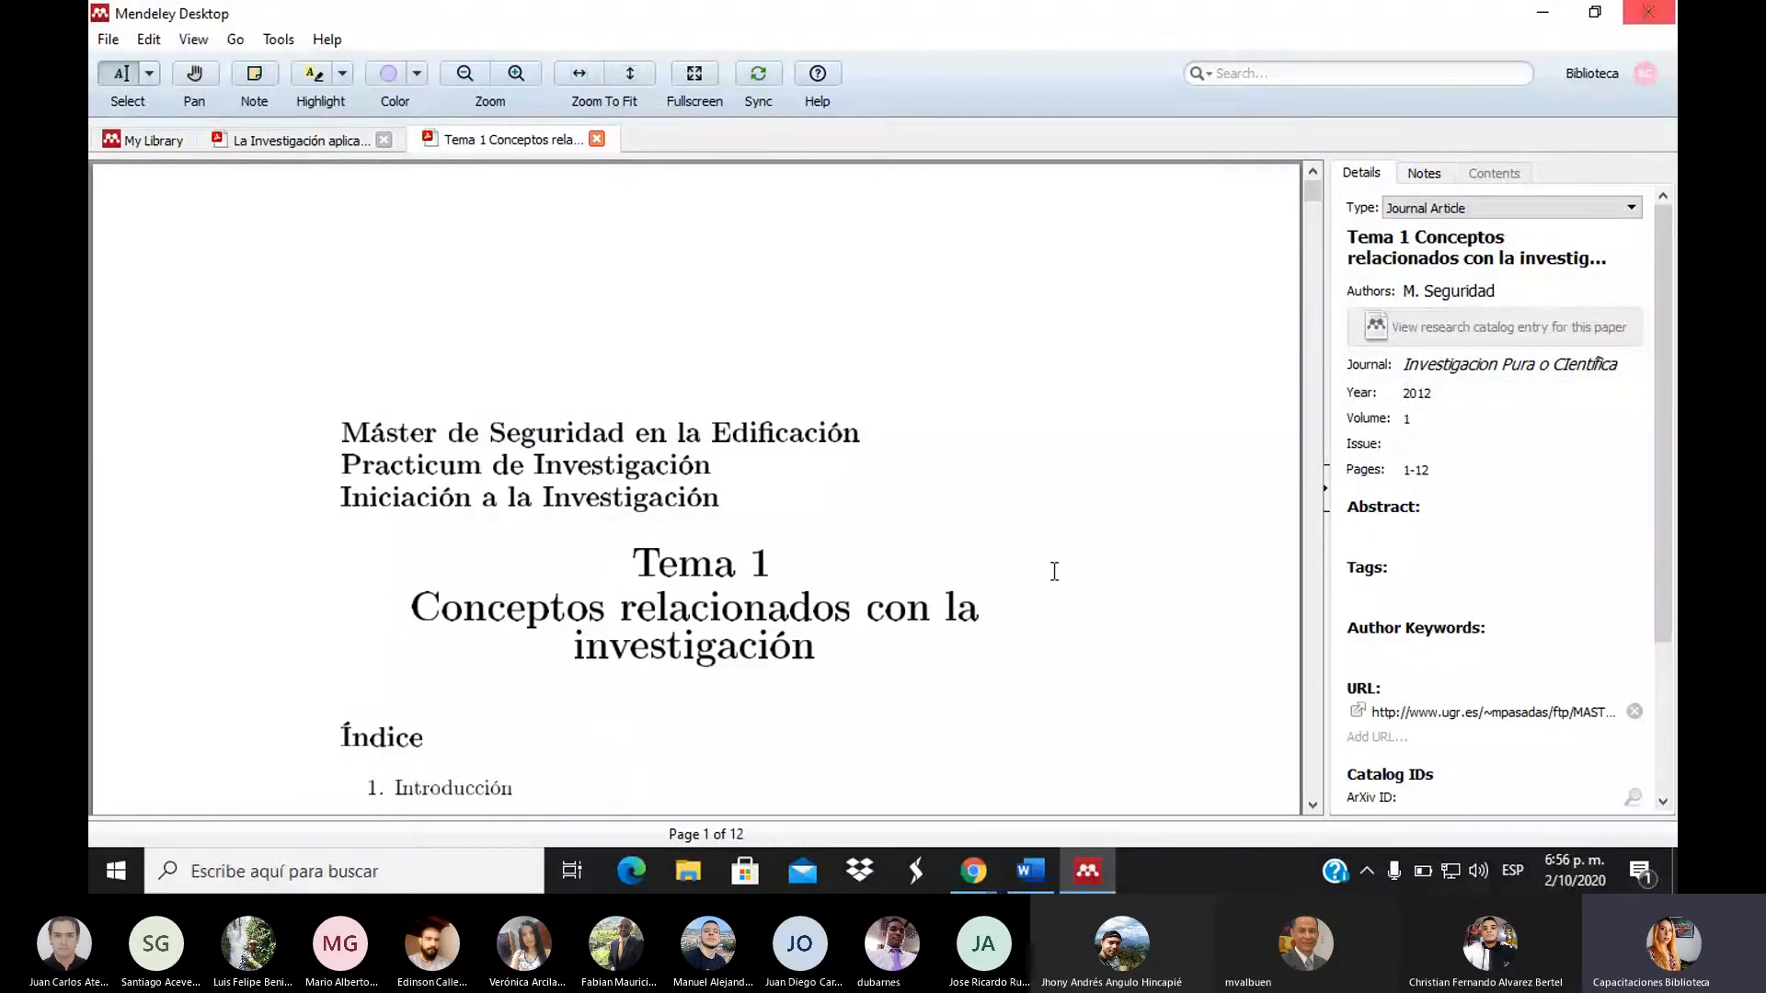
pyautogui.click(152, 140)
# In Chrome, look through the Redalyc PDF and Mendeley sign-in tabs, ending on metodo_apuntes
pyautogui.moveTo(972, 883)
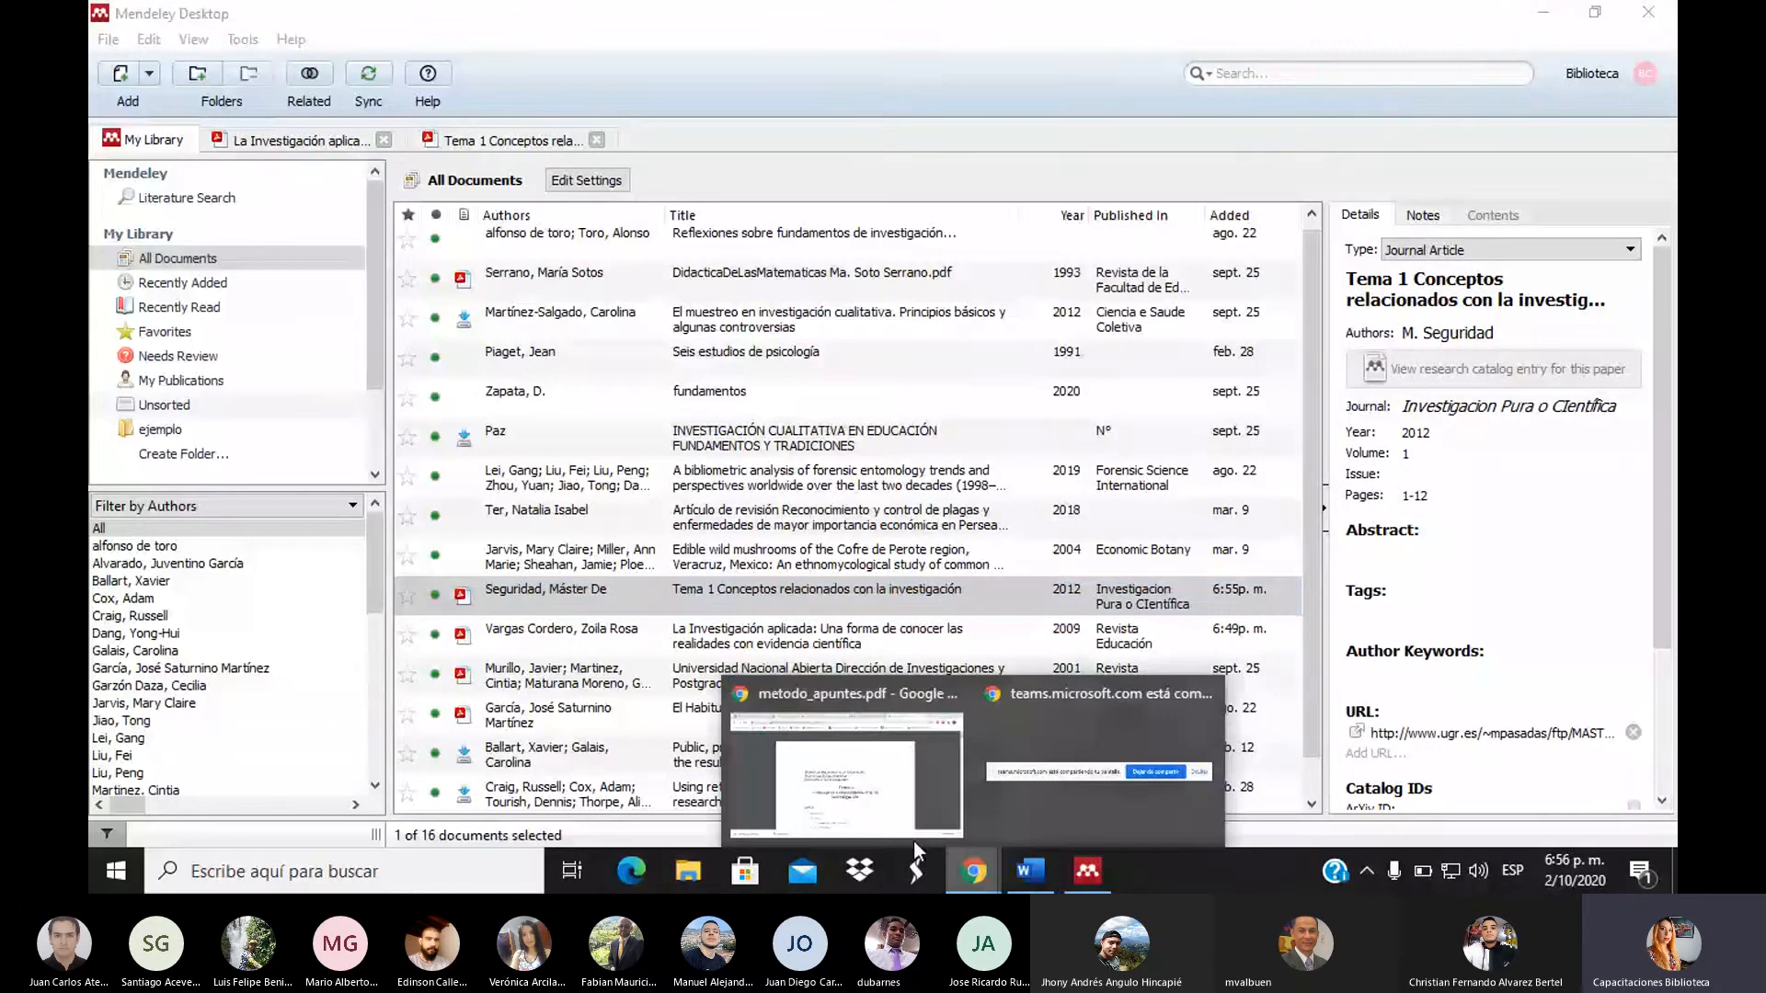
pyautogui.click(913, 841)
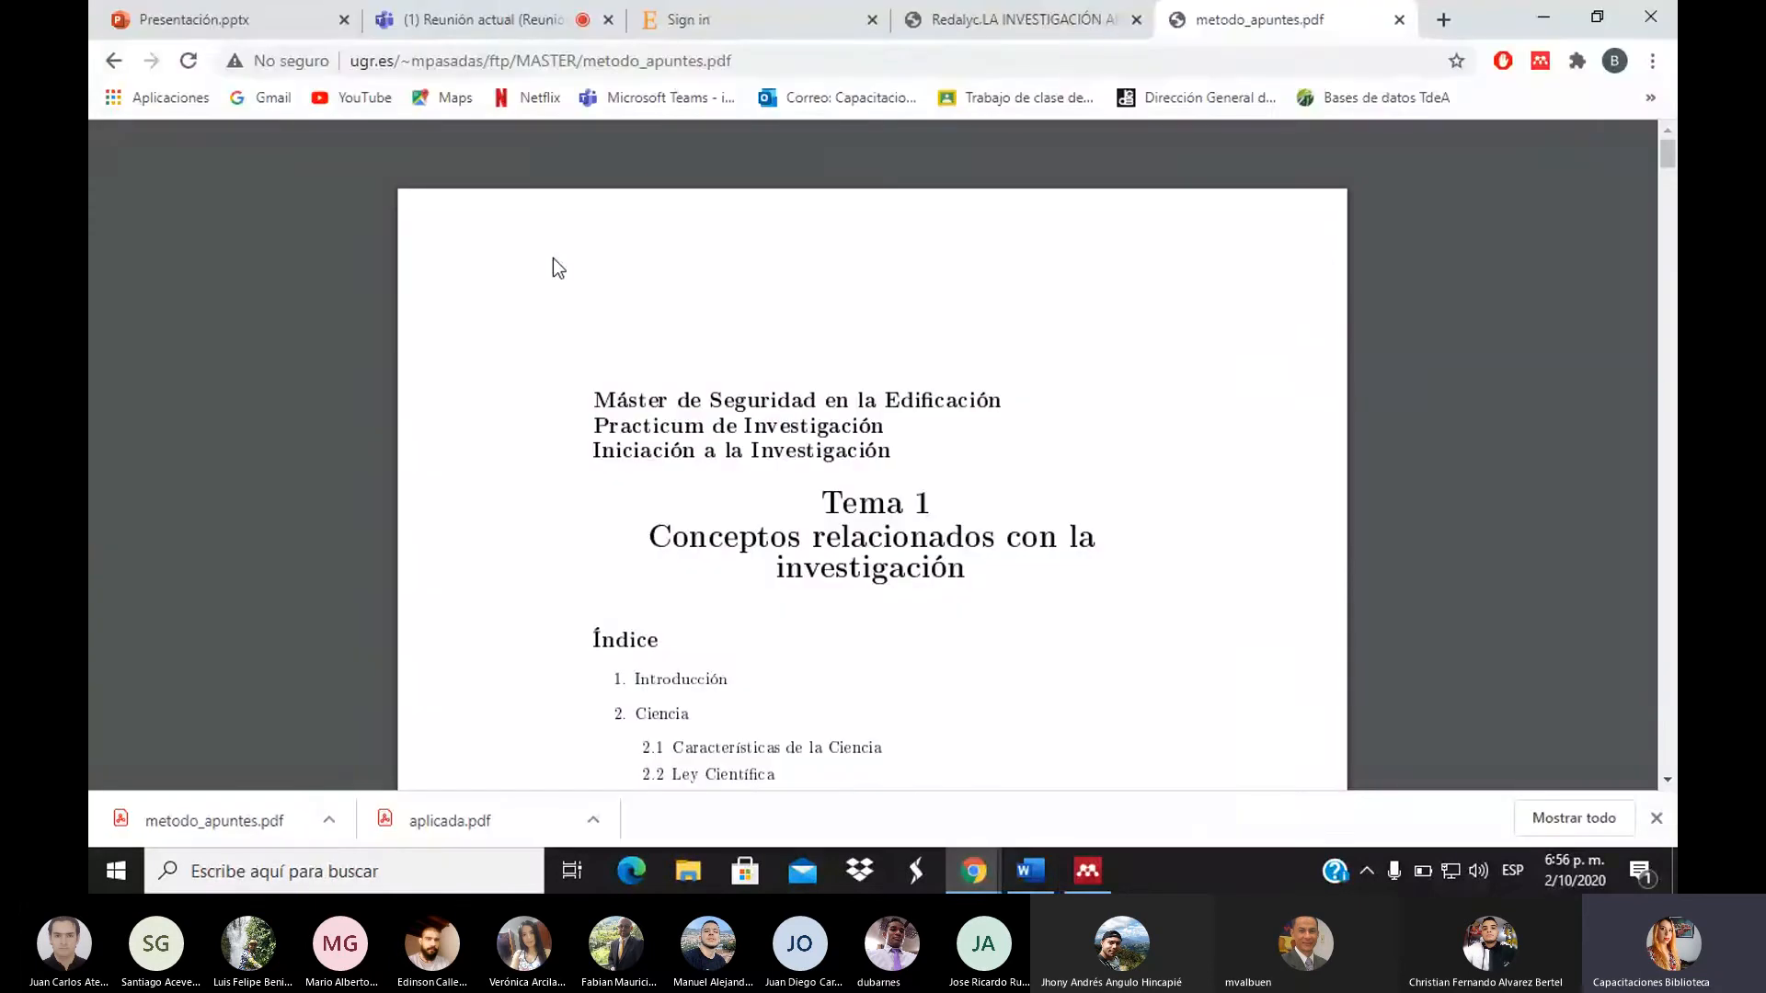
pyautogui.click(975, 20)
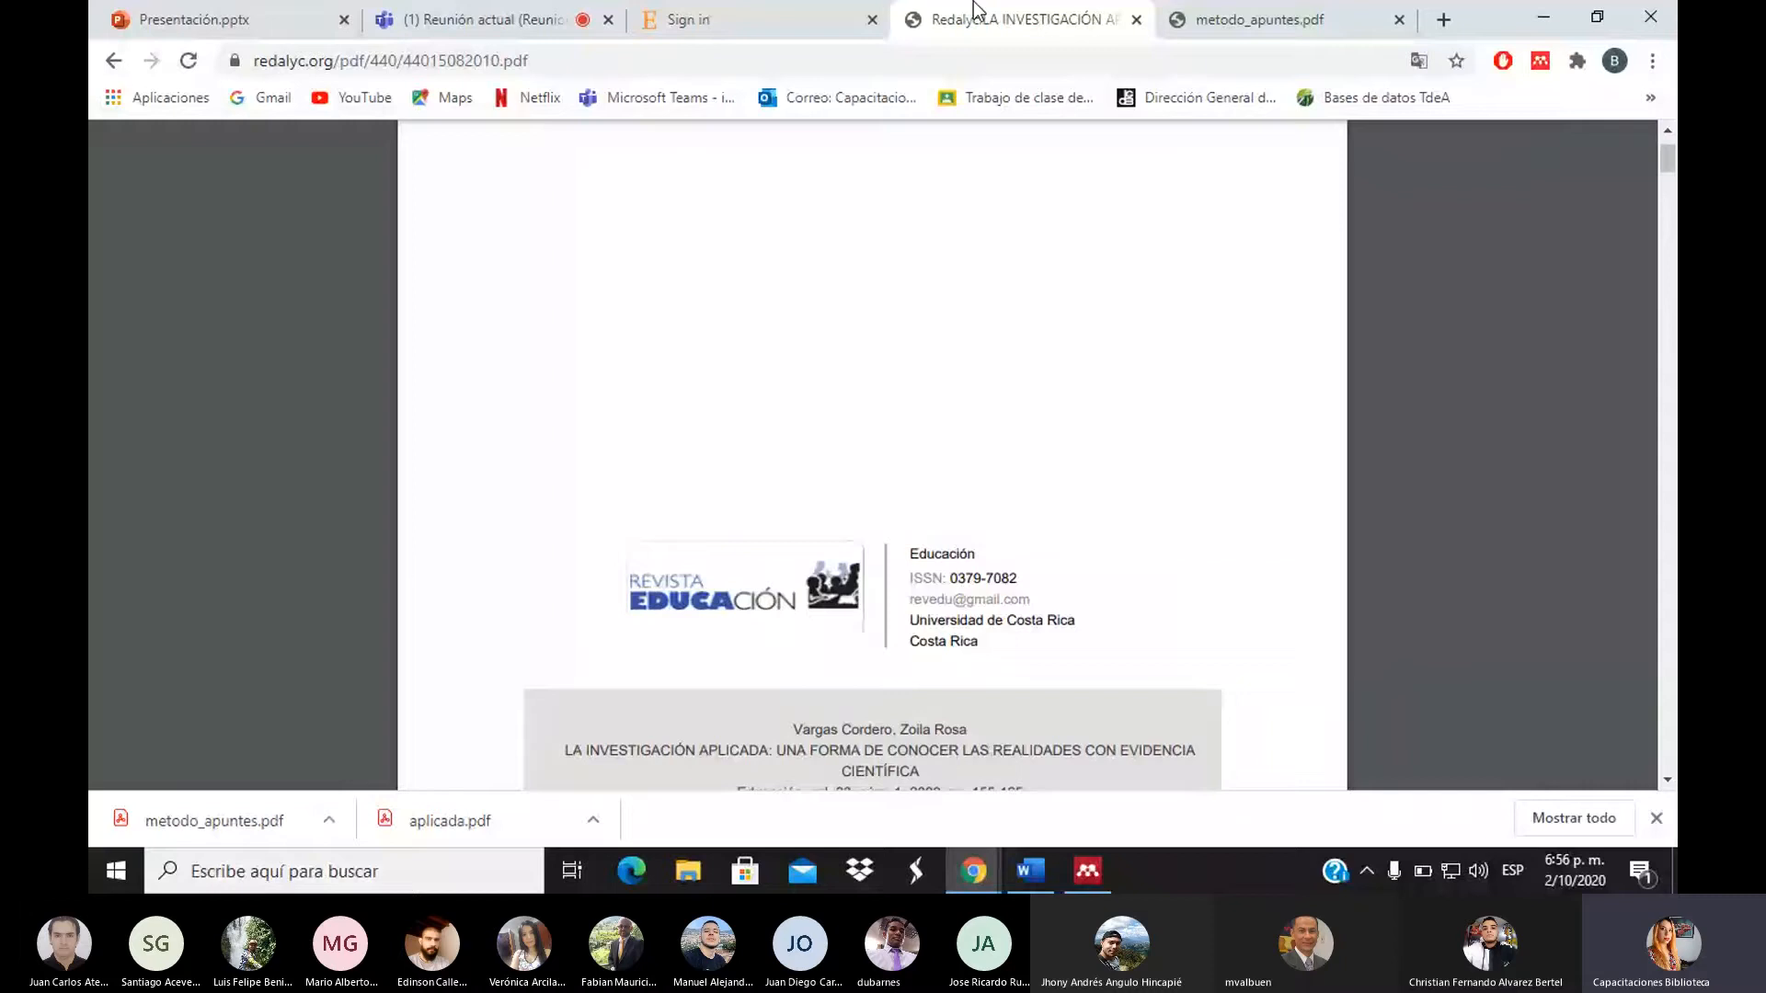
pyautogui.click(798, 13)
pyautogui.click(1030, 13)
pyautogui.click(1264, 17)
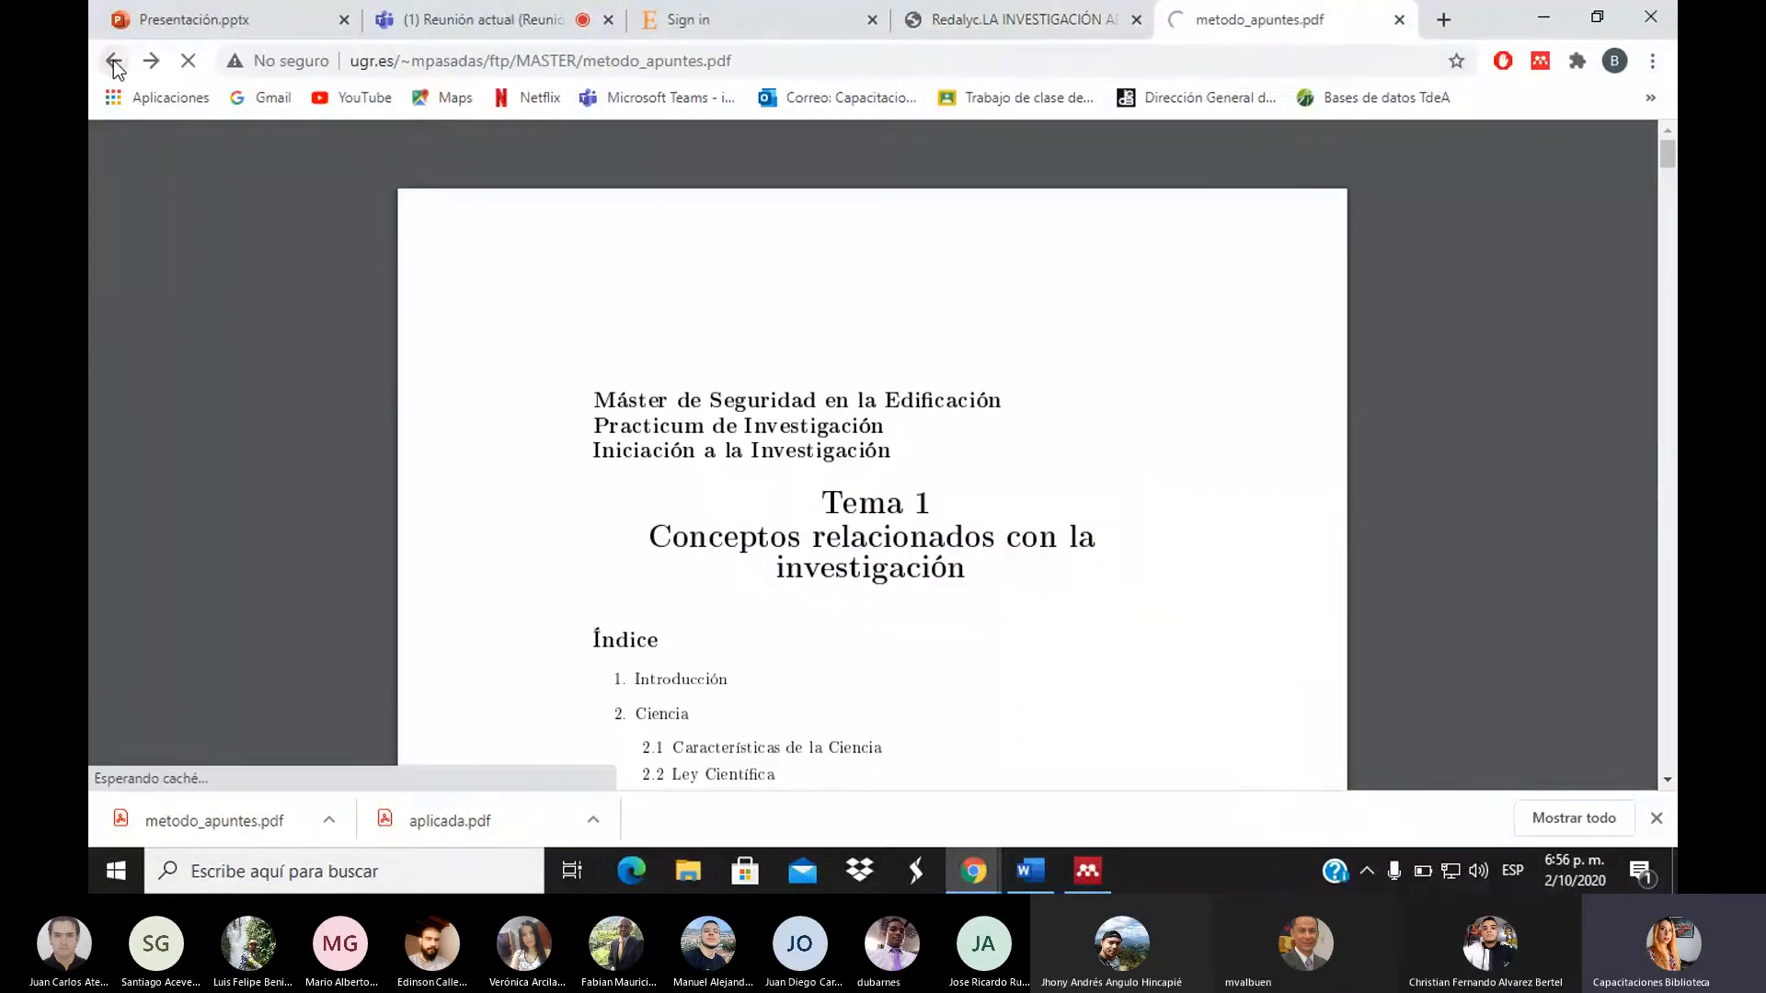
# Go back to the earlier Google results, open the Duoc applied-research page, then return to Mendeley
pyautogui.click(114, 61)
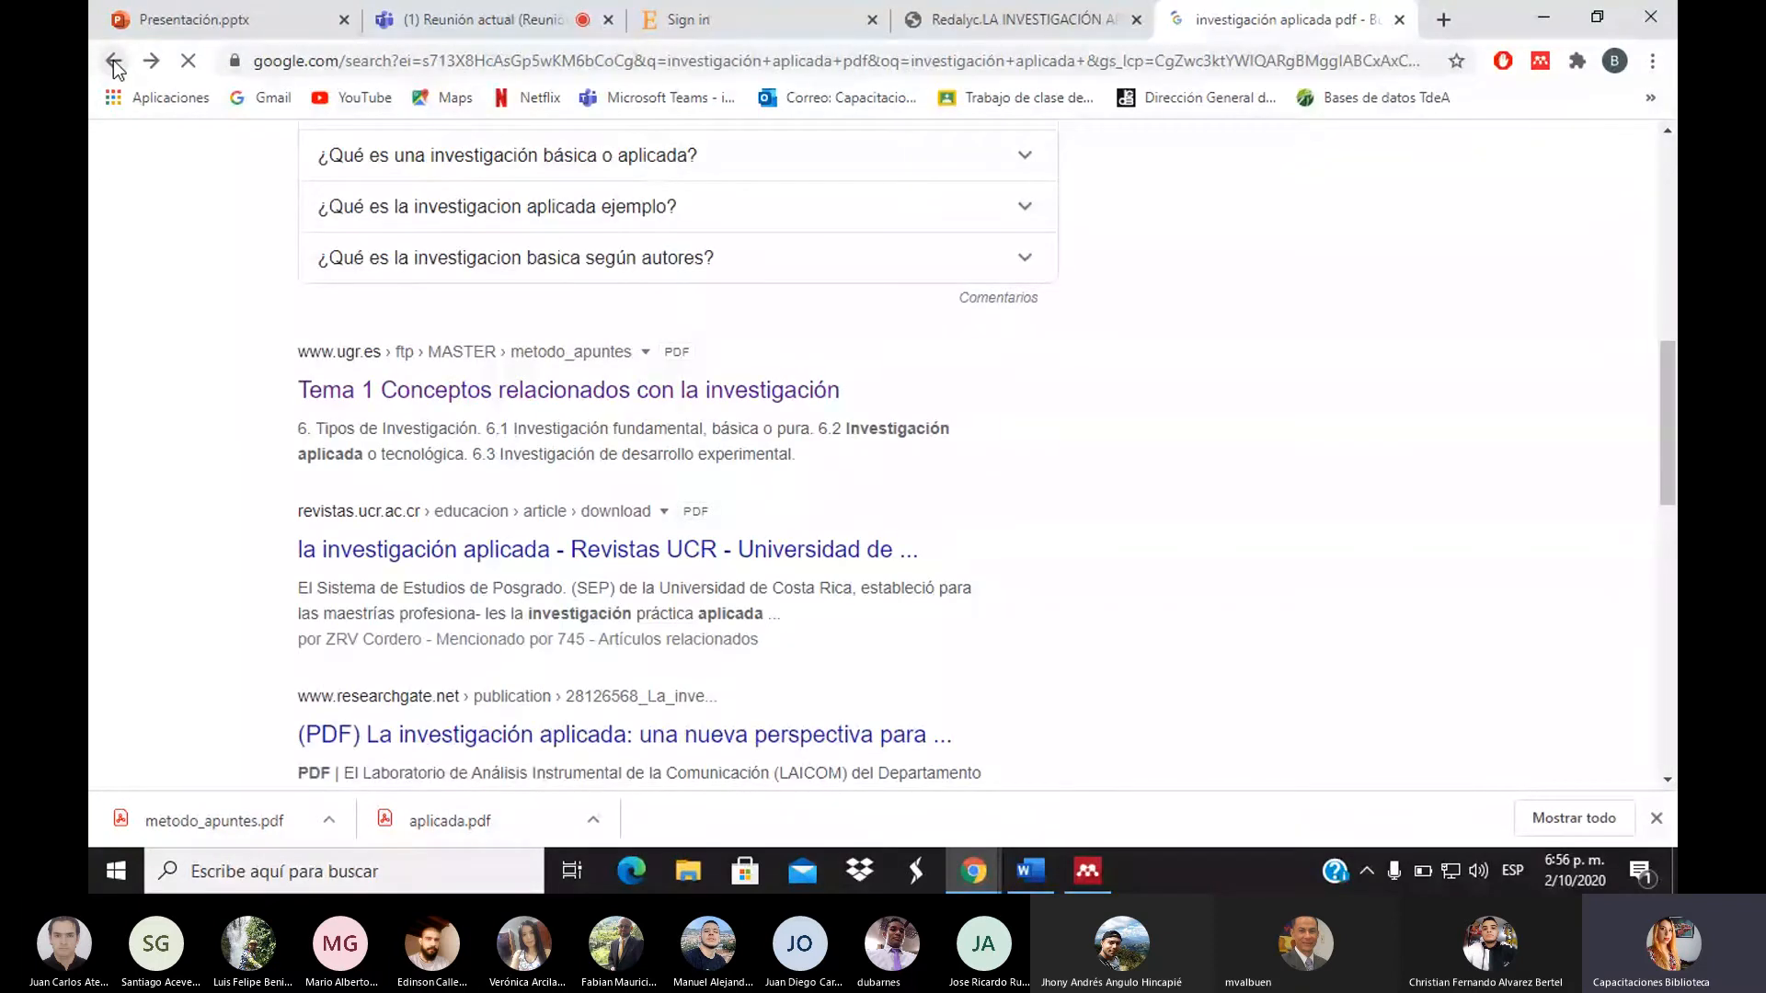
pyautogui.moveTo(1665, 464); pyautogui.dragTo(1656, 605)
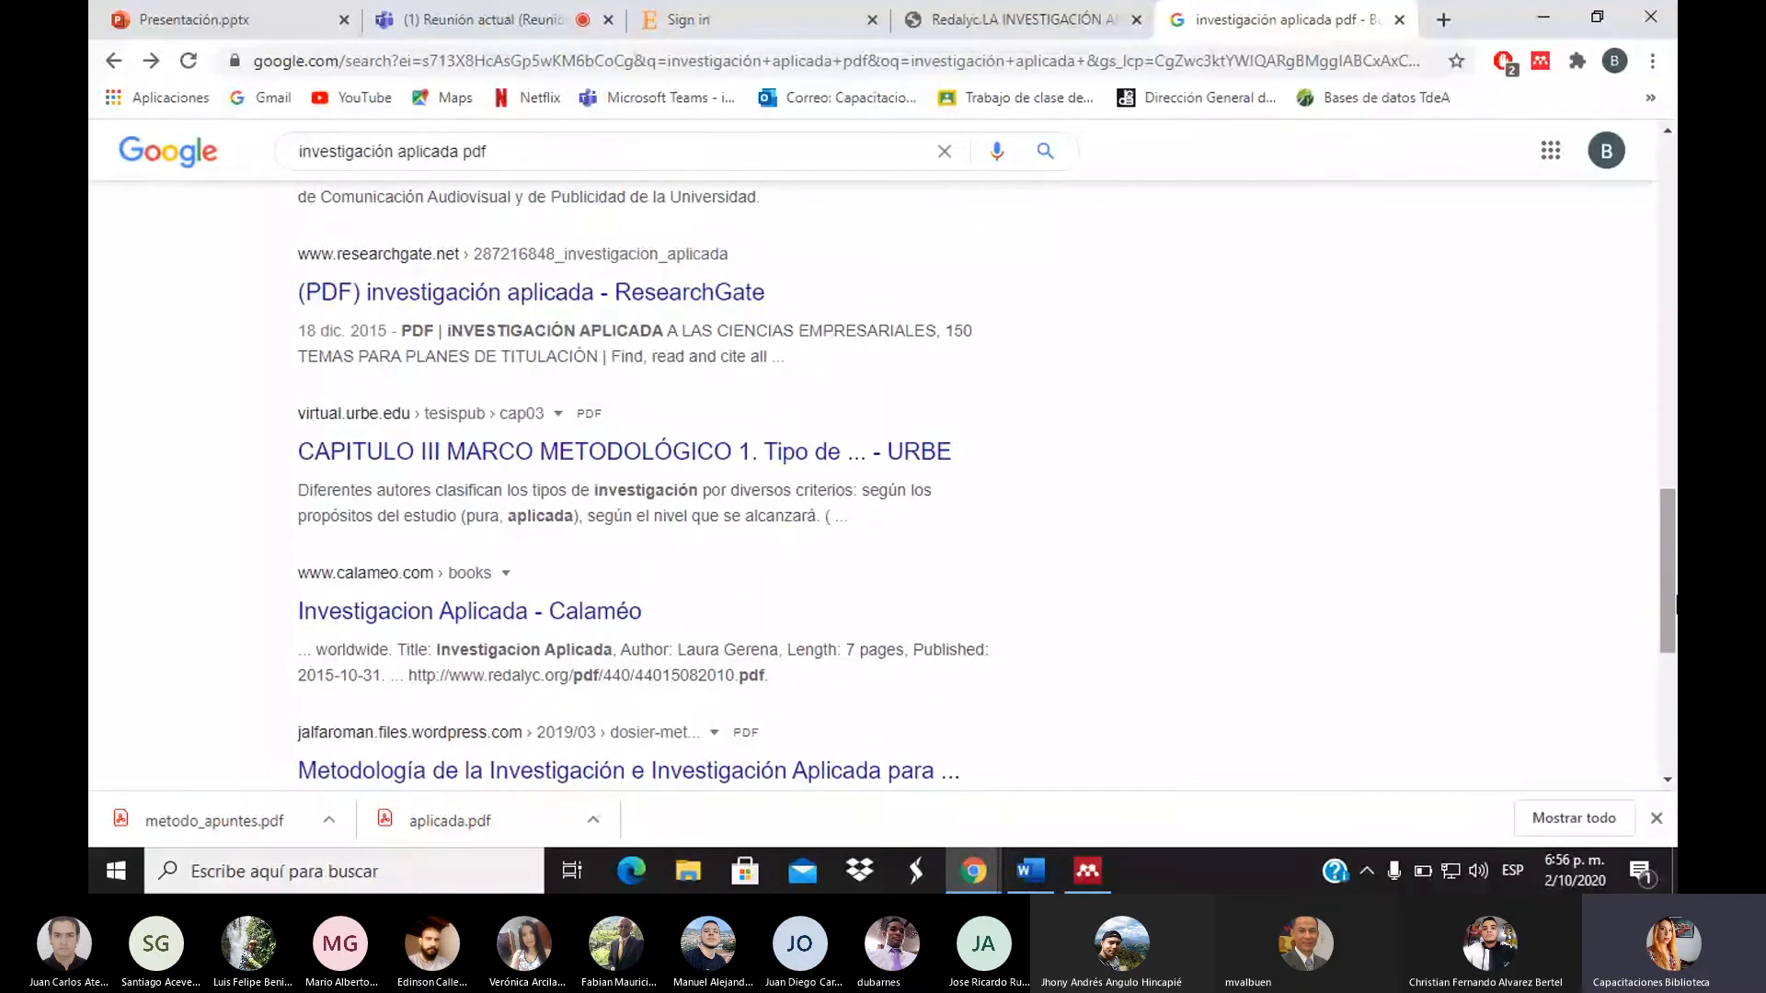
pyautogui.moveTo(1674, 607); pyautogui.dragTo(1675, 256)
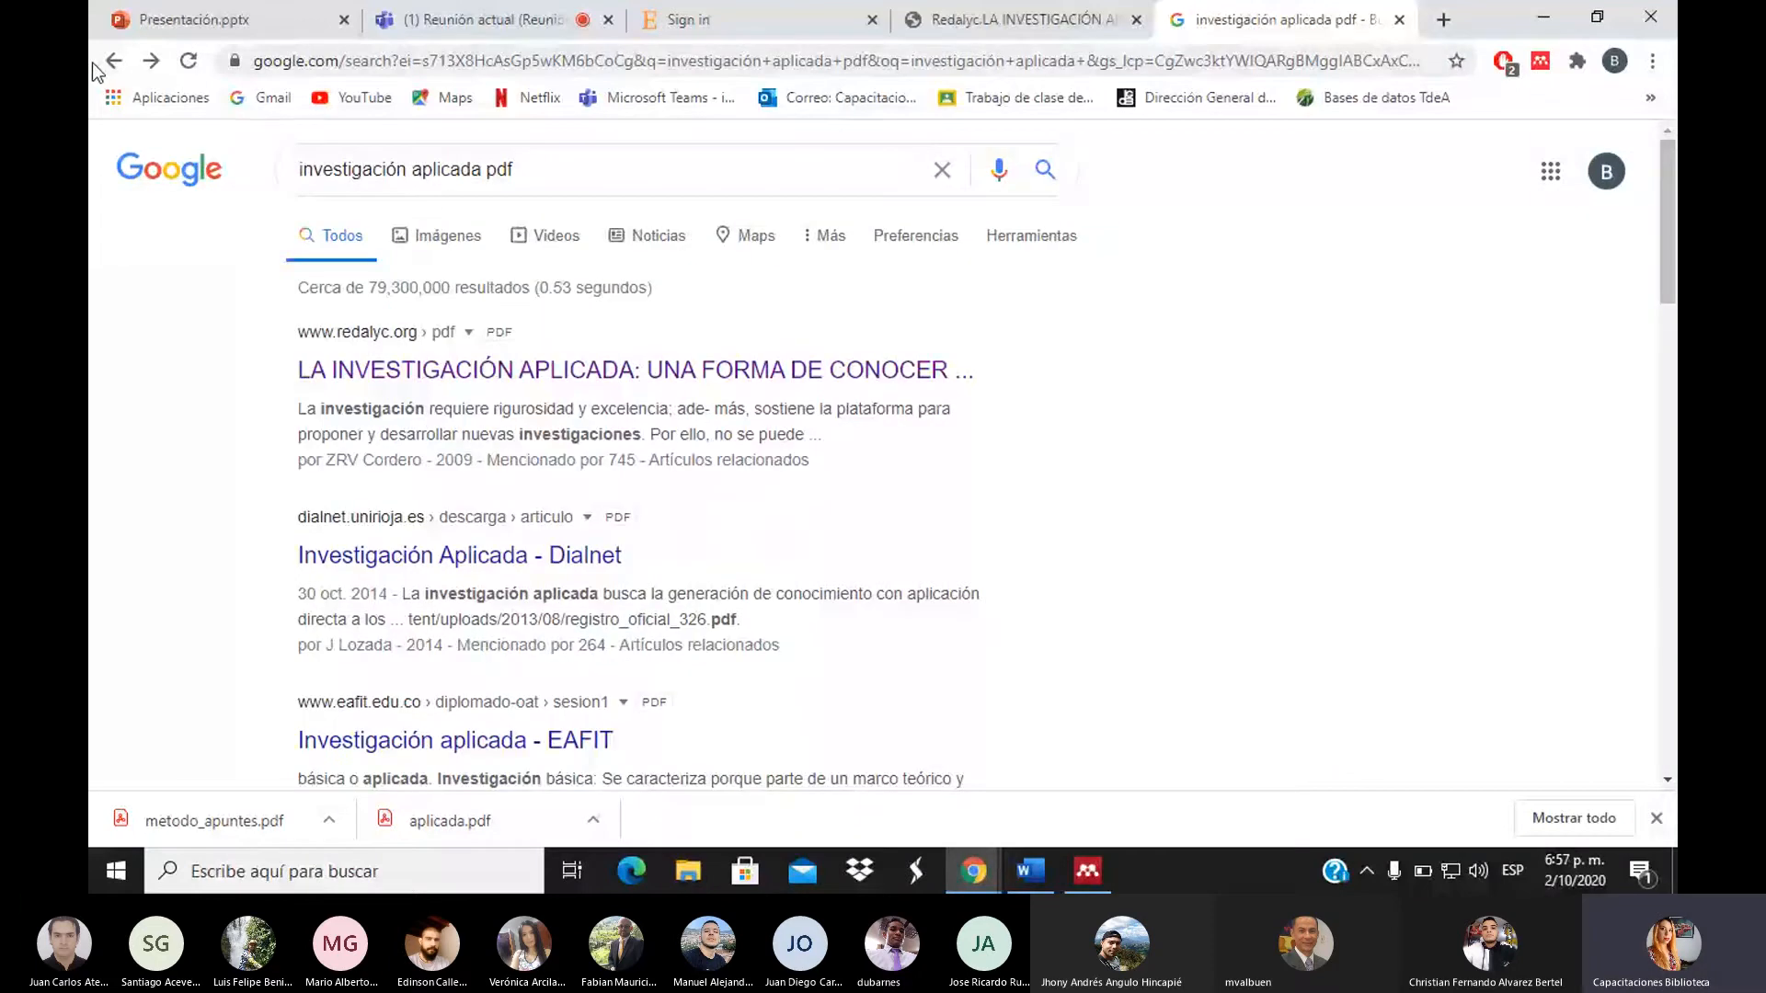
pyautogui.click(95, 63)
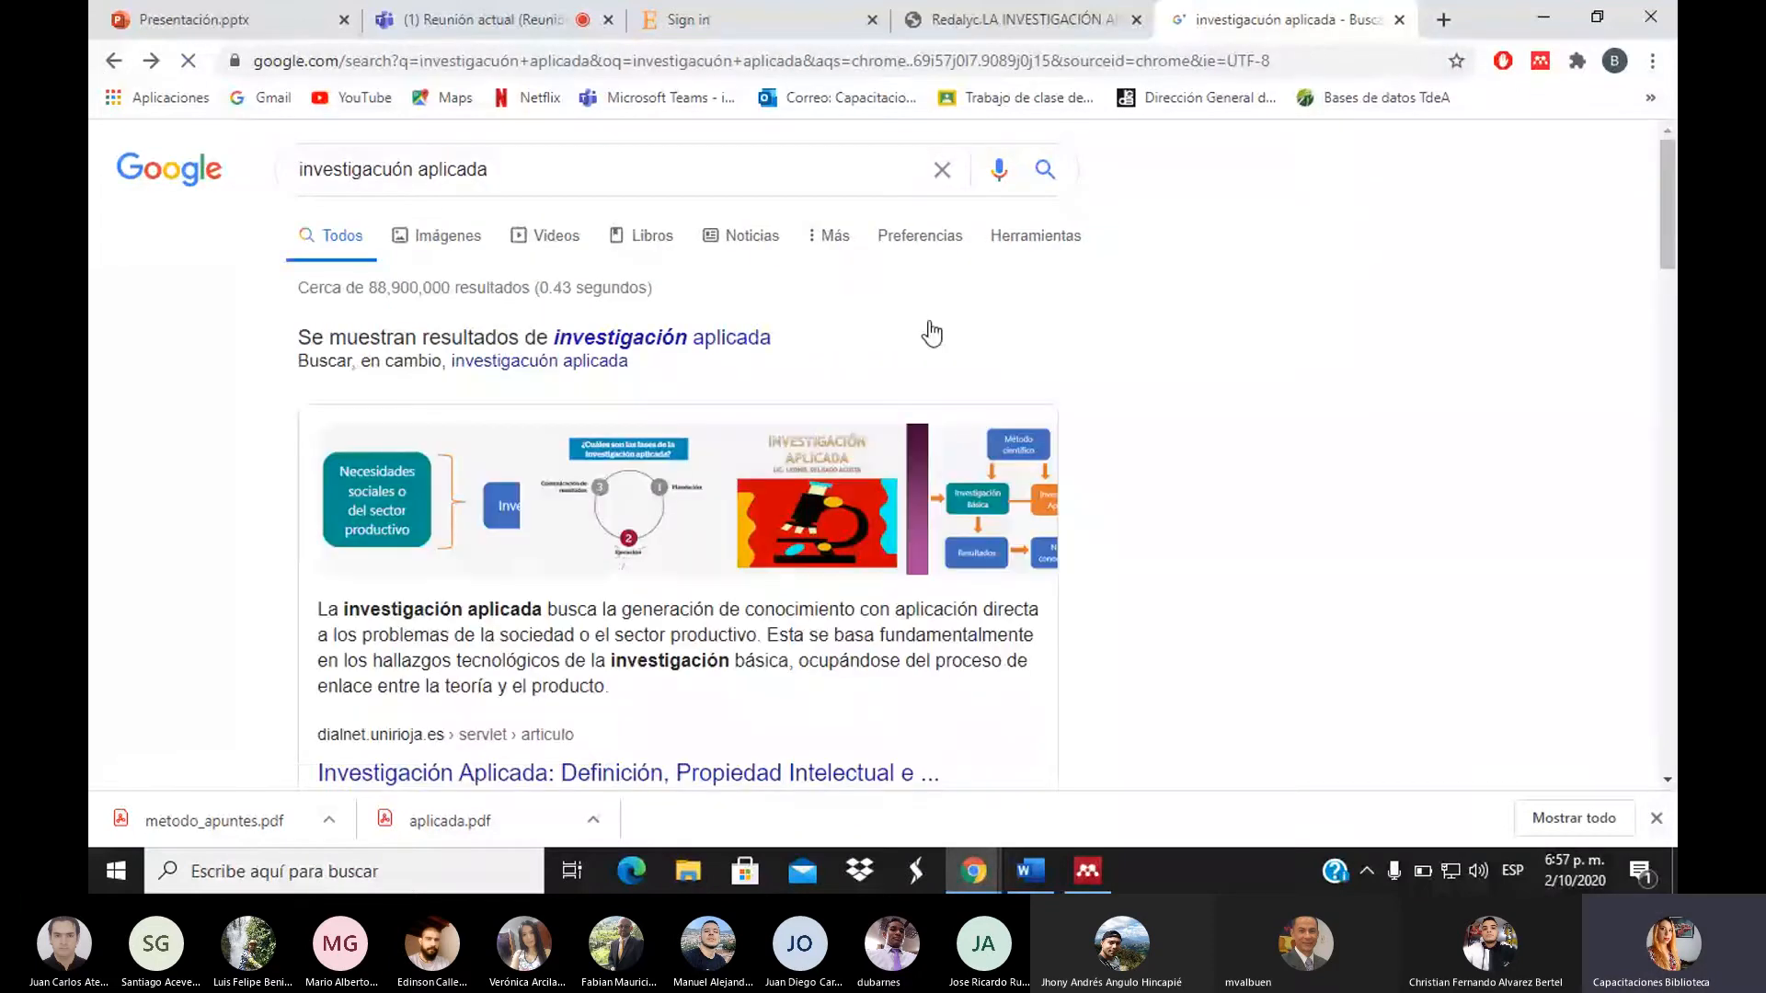
pyautogui.moveTo(1674, 163); pyautogui.dragTo(1660, 323)
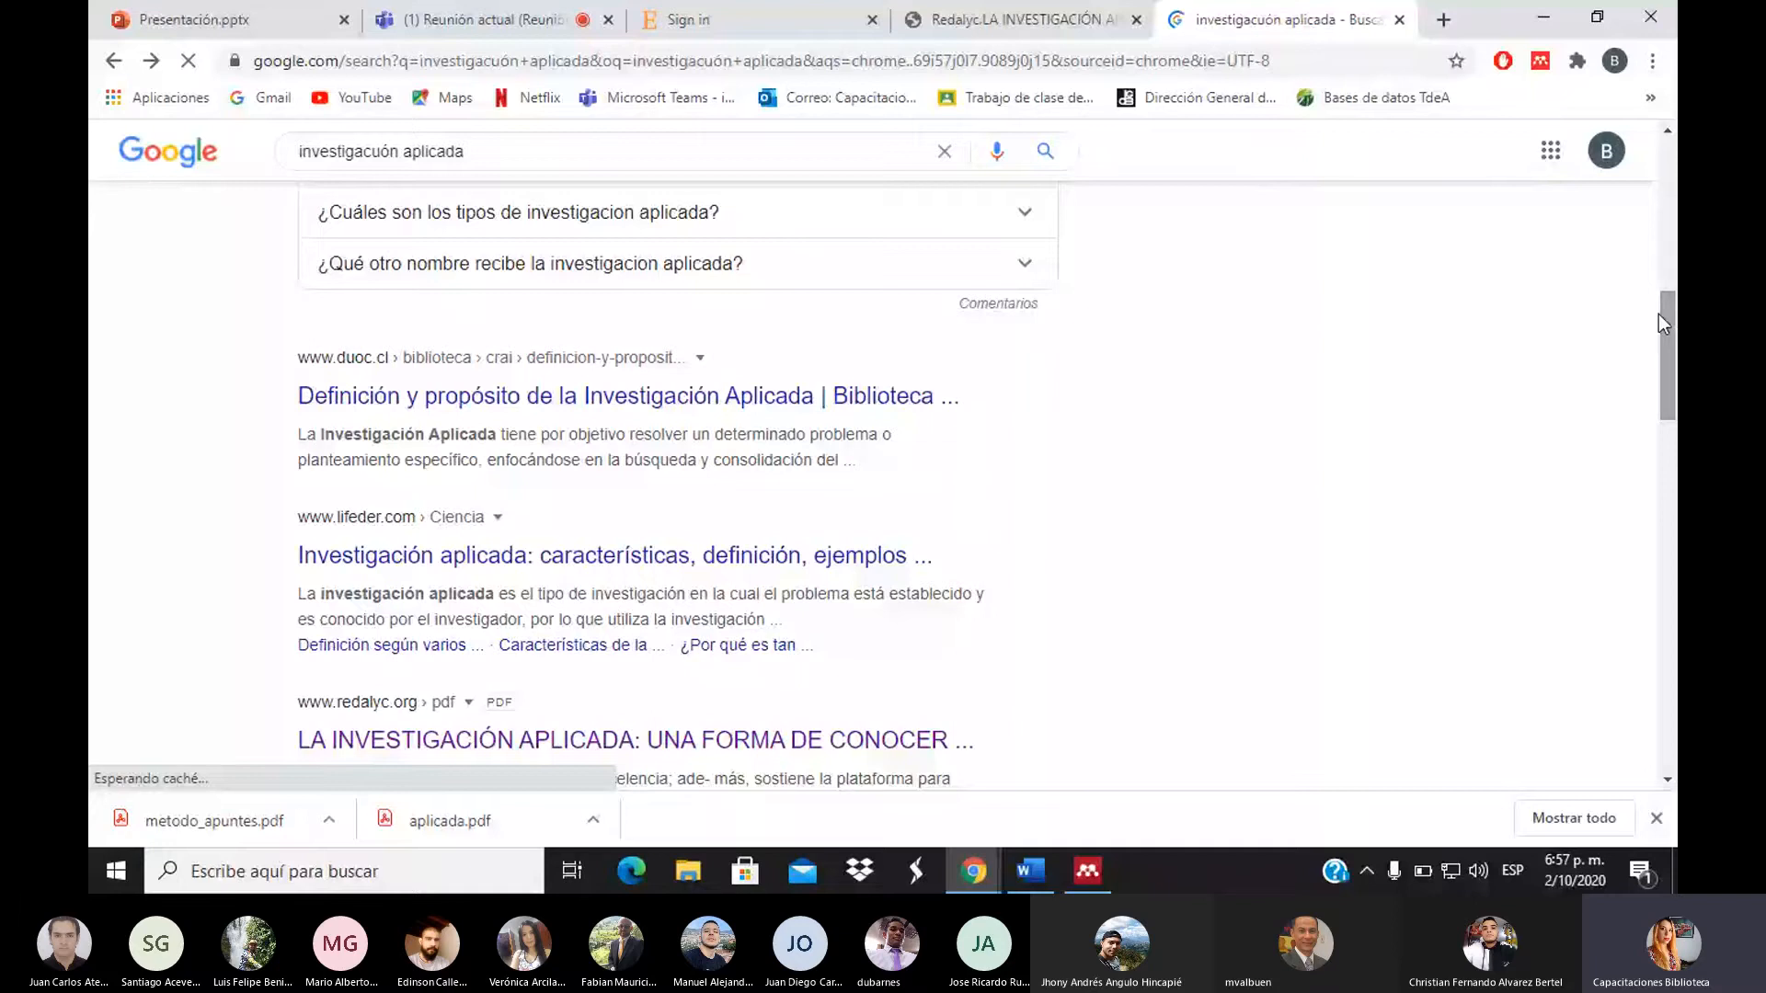
pyautogui.click(697, 397)
pyautogui.moveTo(1674, 247); pyautogui.dragTo(1236, 764)
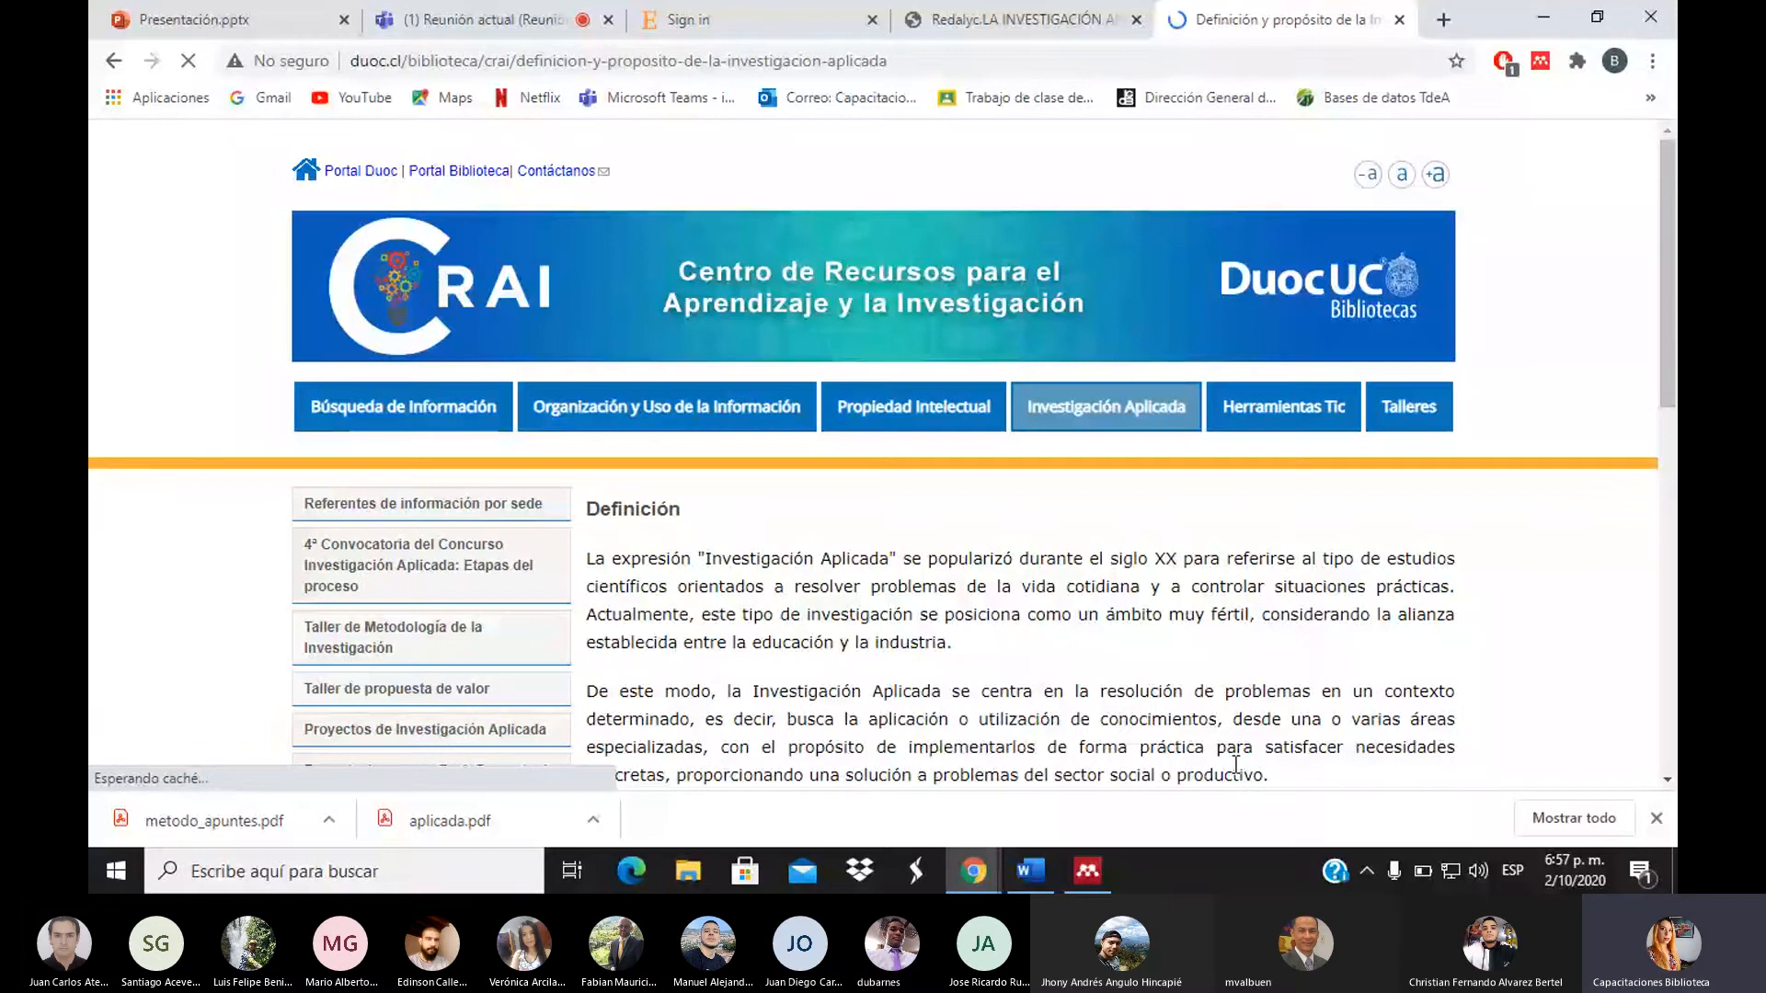
pyautogui.hotkey('alt', 'Tab')
pyautogui.click(861, 390)
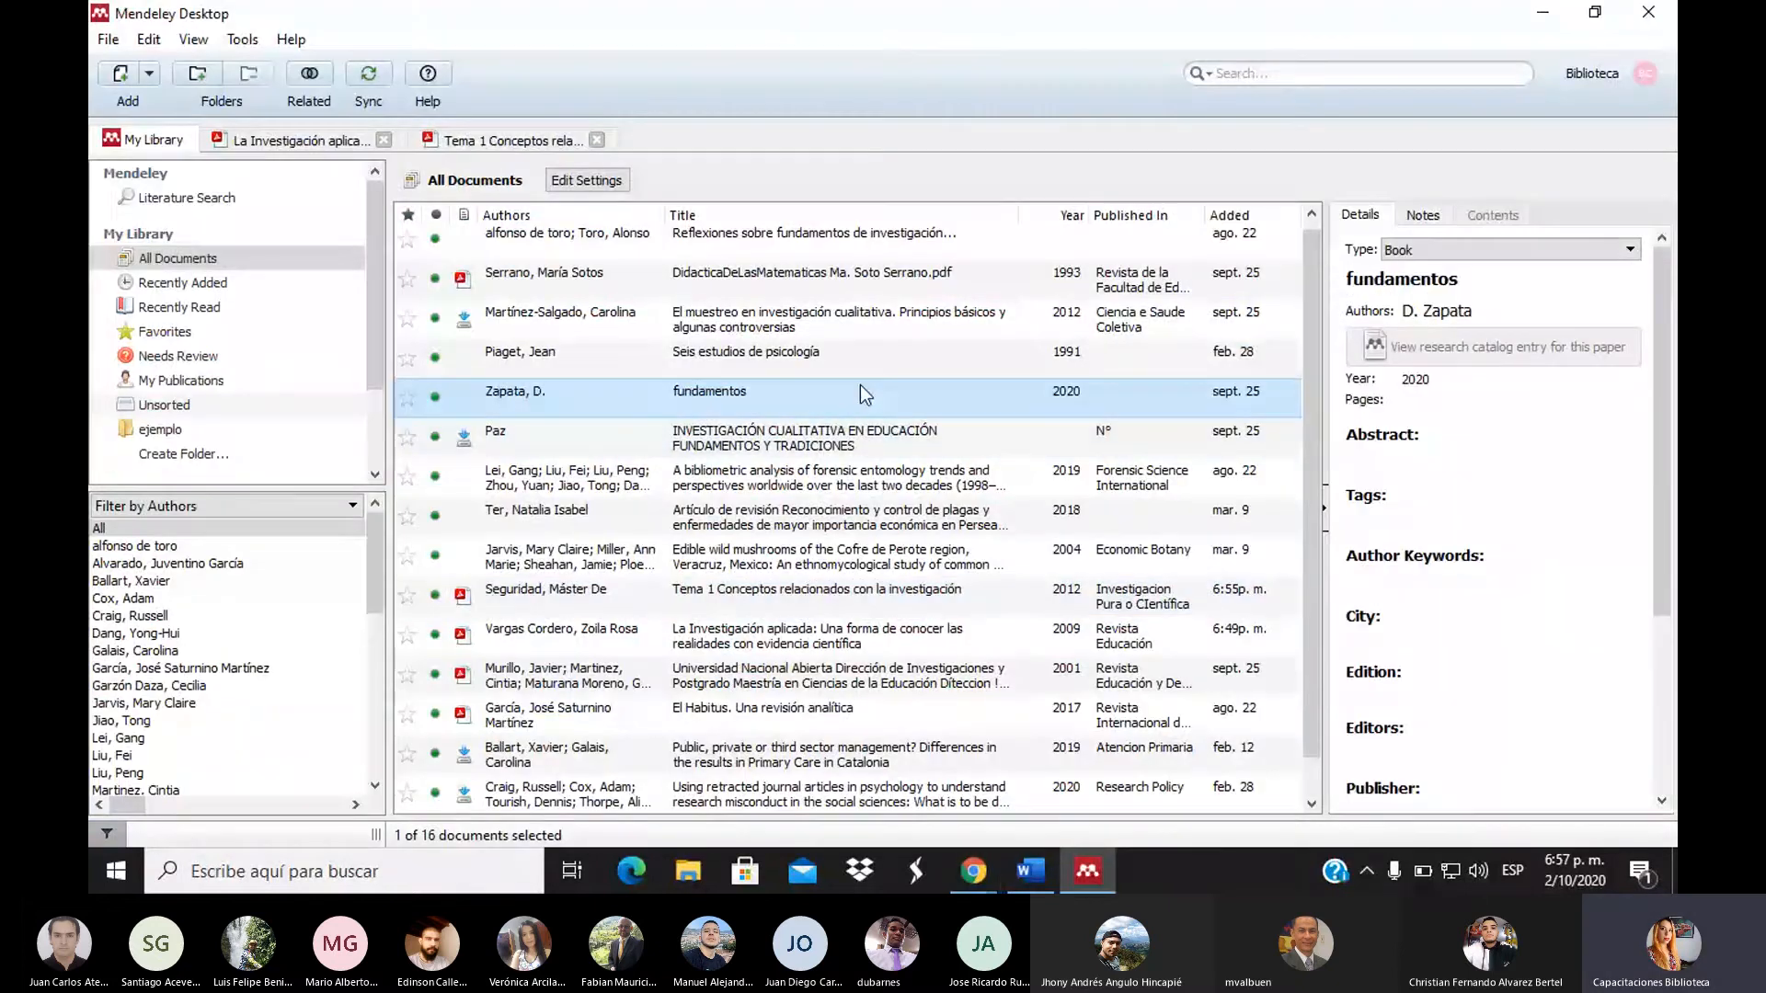
pyautogui.click(815, 355)
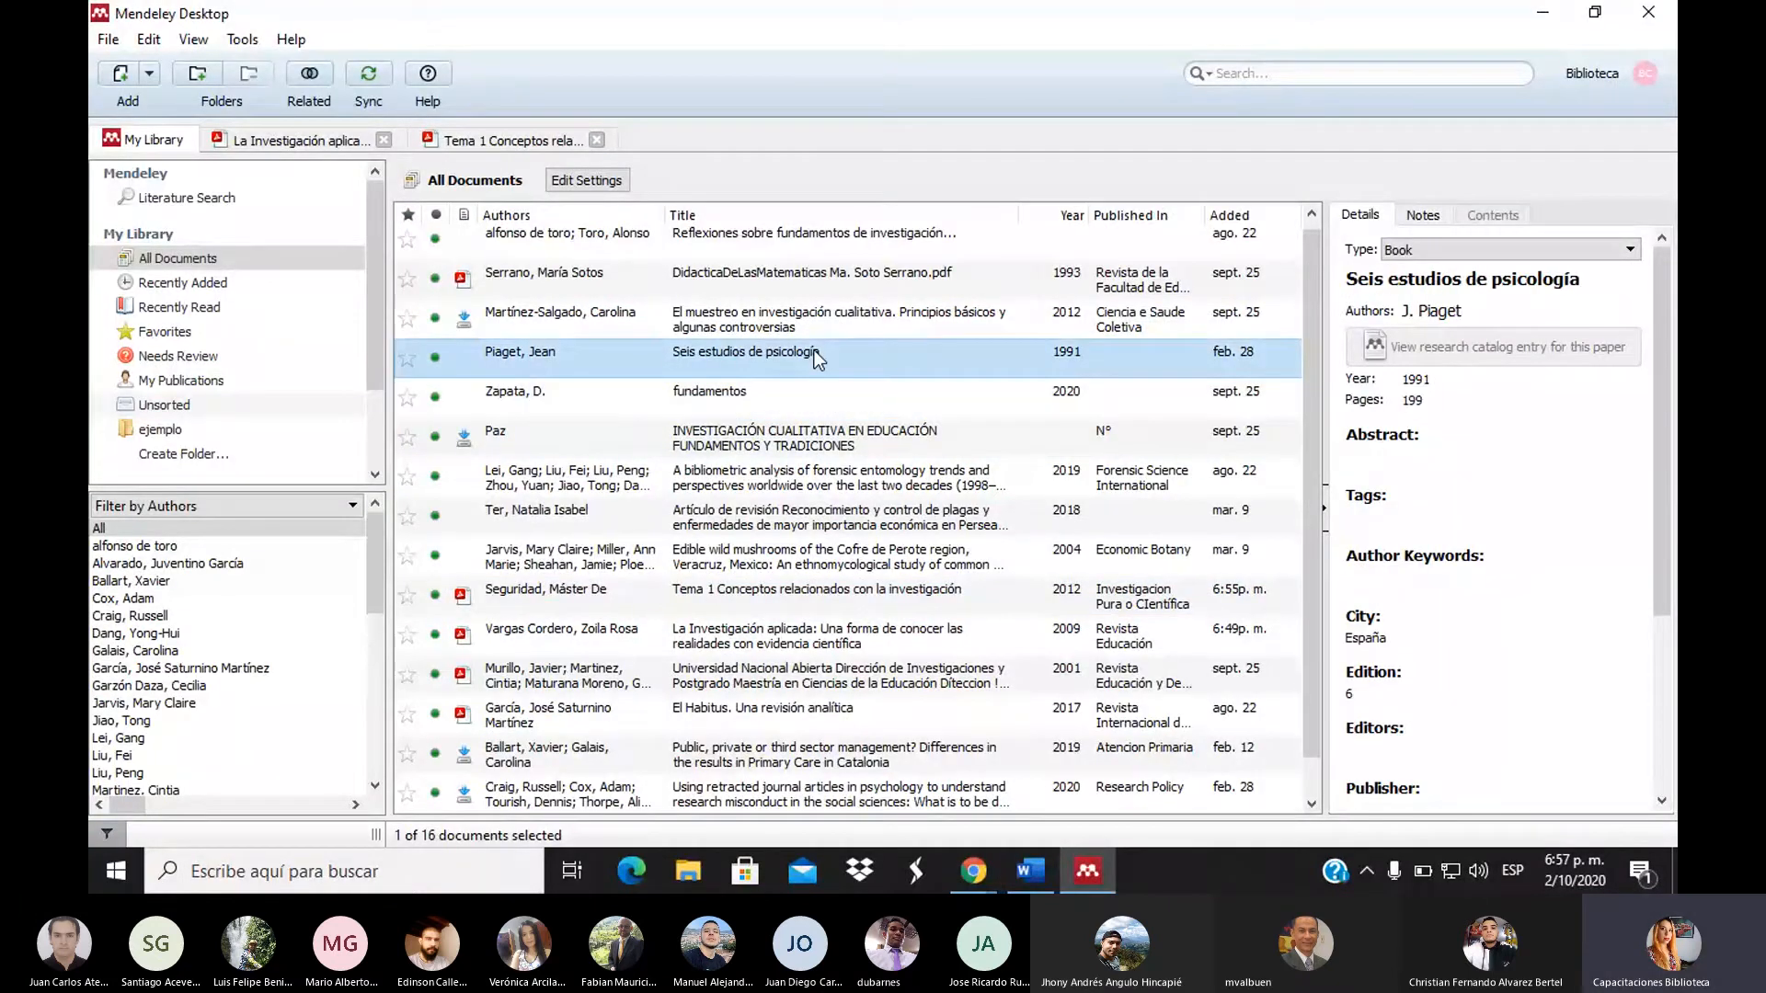
pyautogui.click(795, 333)
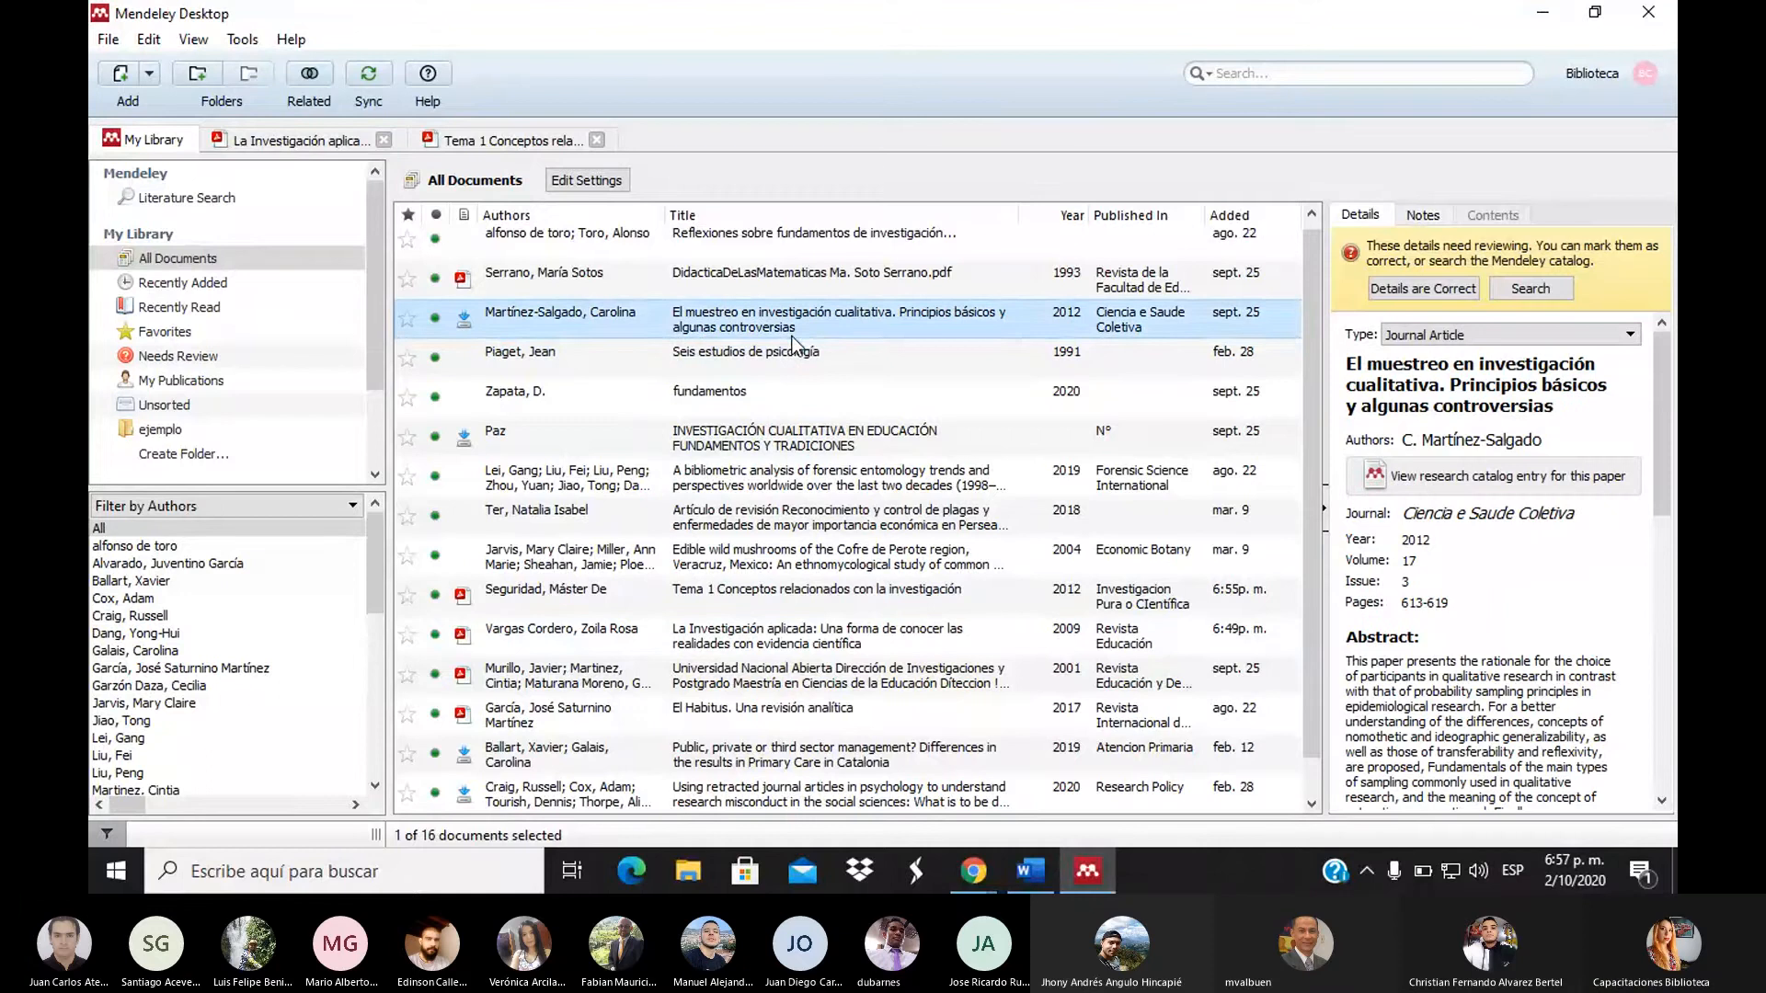
pyautogui.click(817, 607)
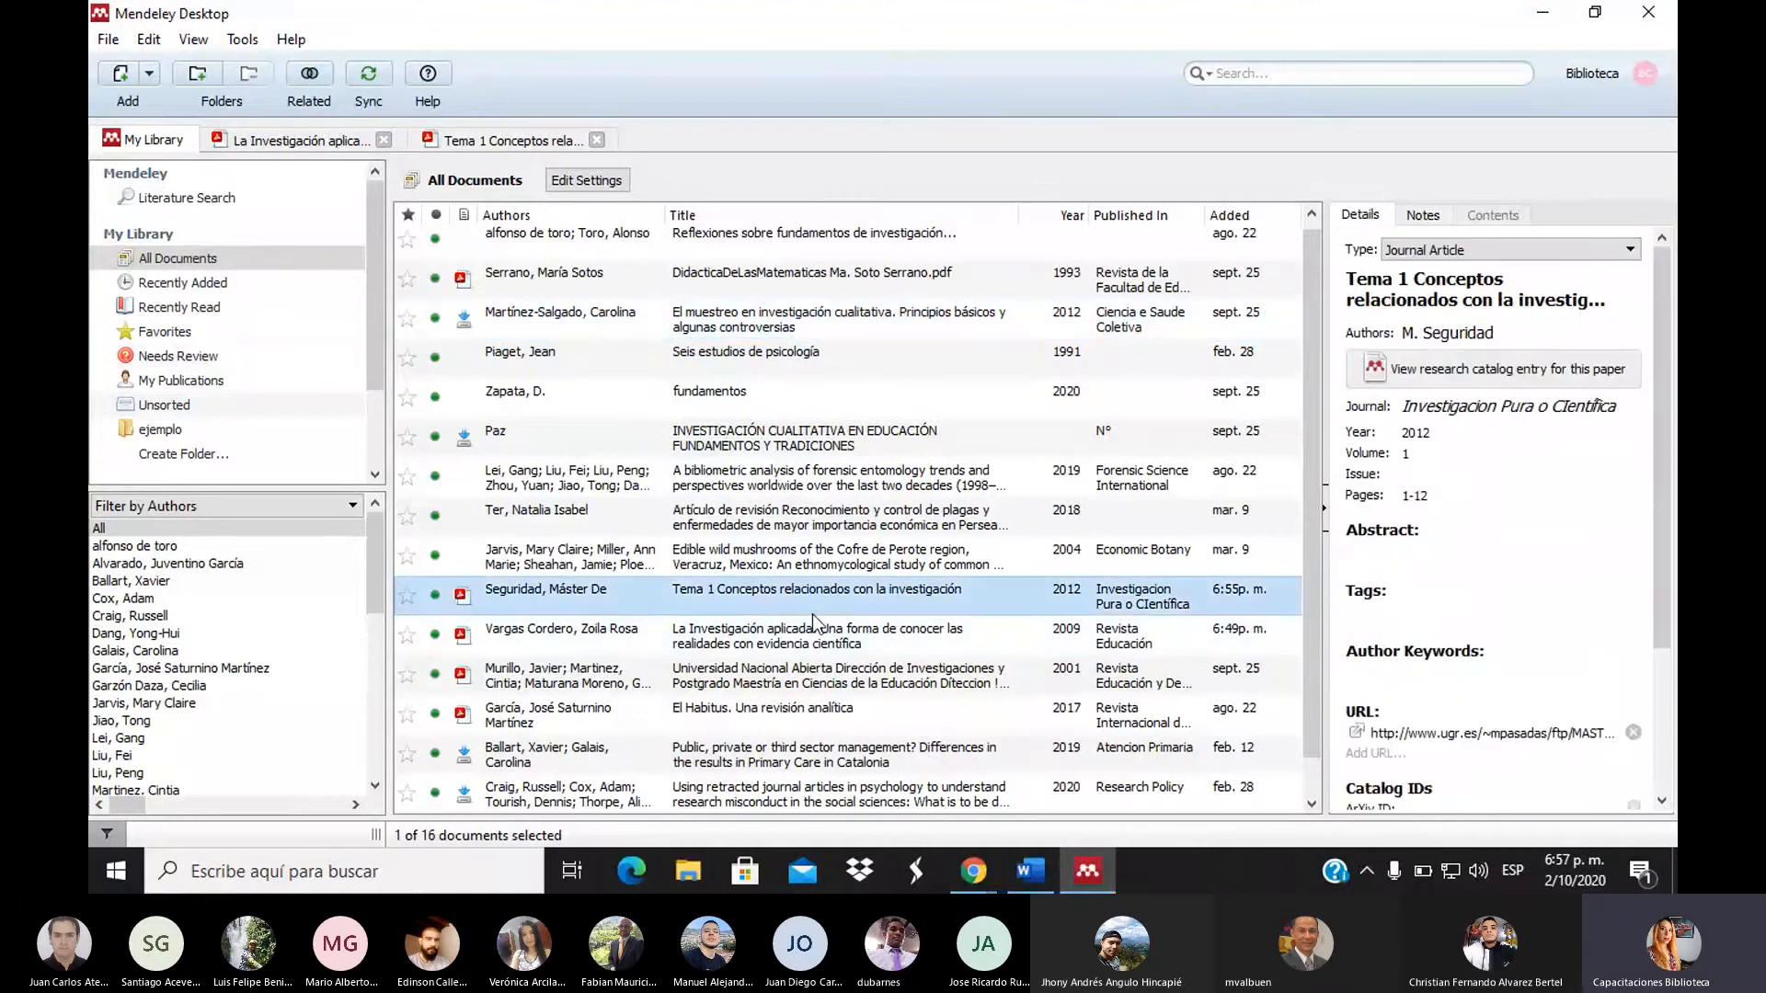
pyautogui.click(823, 686)
pyautogui.click(831, 726)
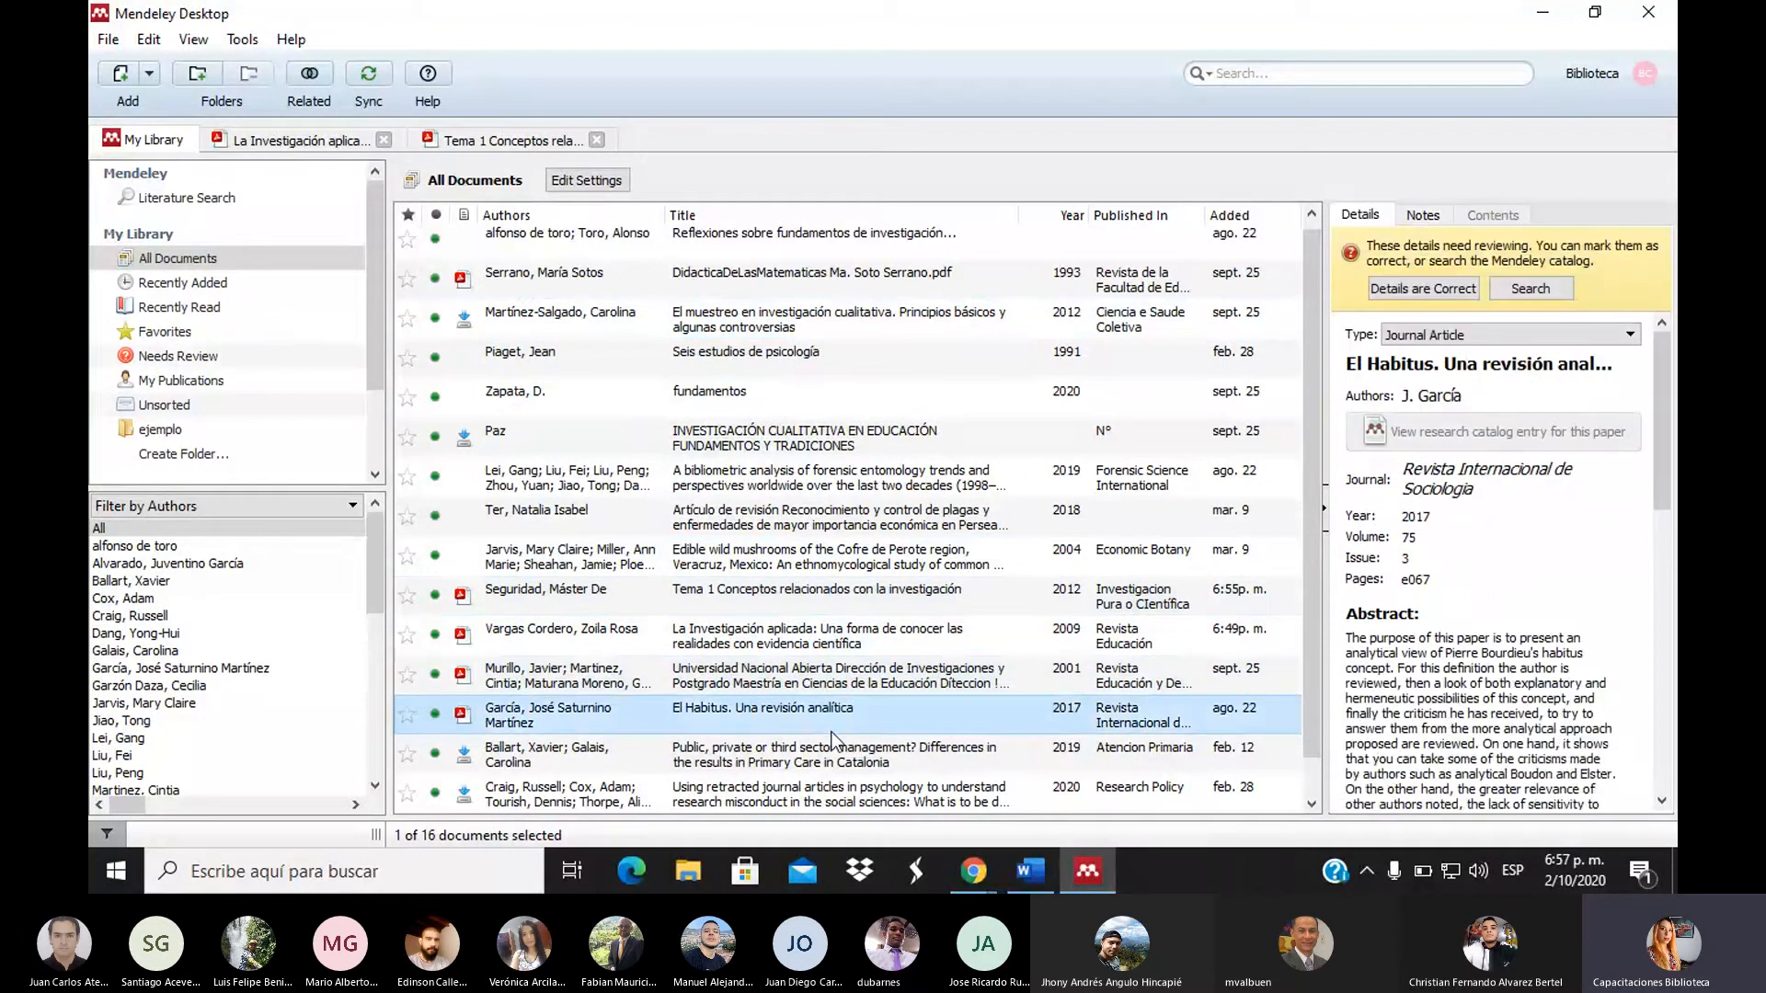
pyautogui.moveTo(1305, 638); pyautogui.dragTo(1305, 703)
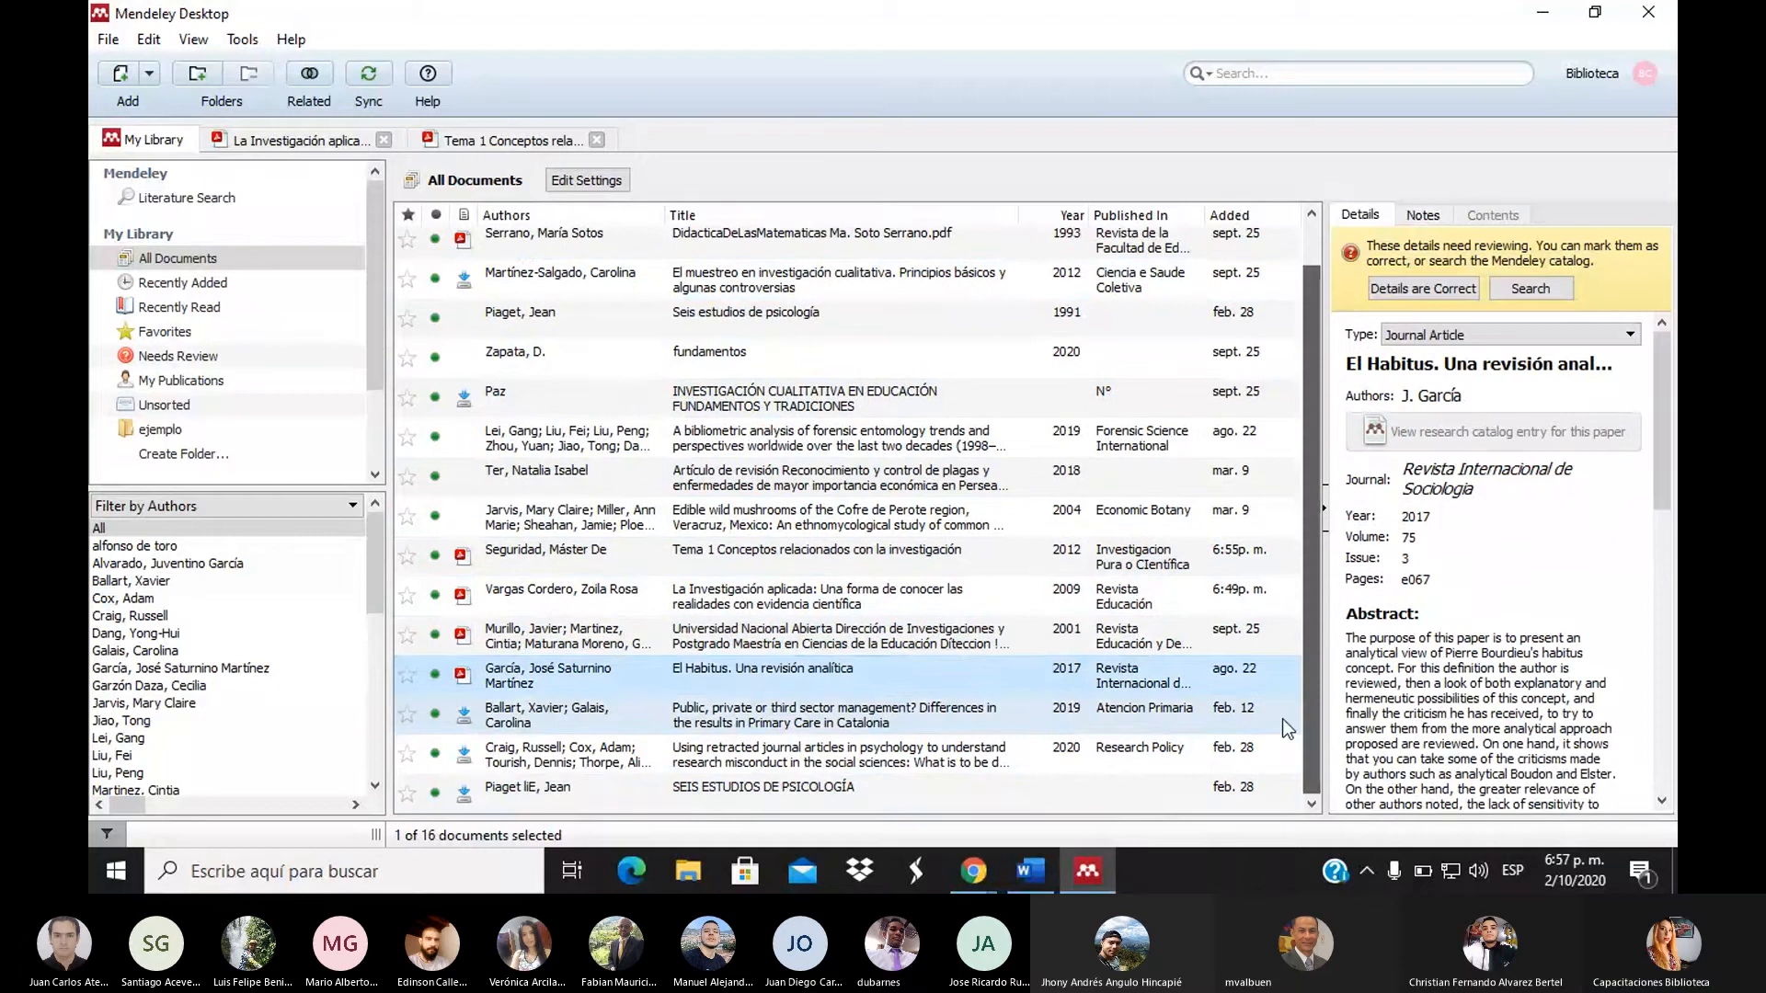
pyautogui.click(897, 765)
pyautogui.click(894, 786)
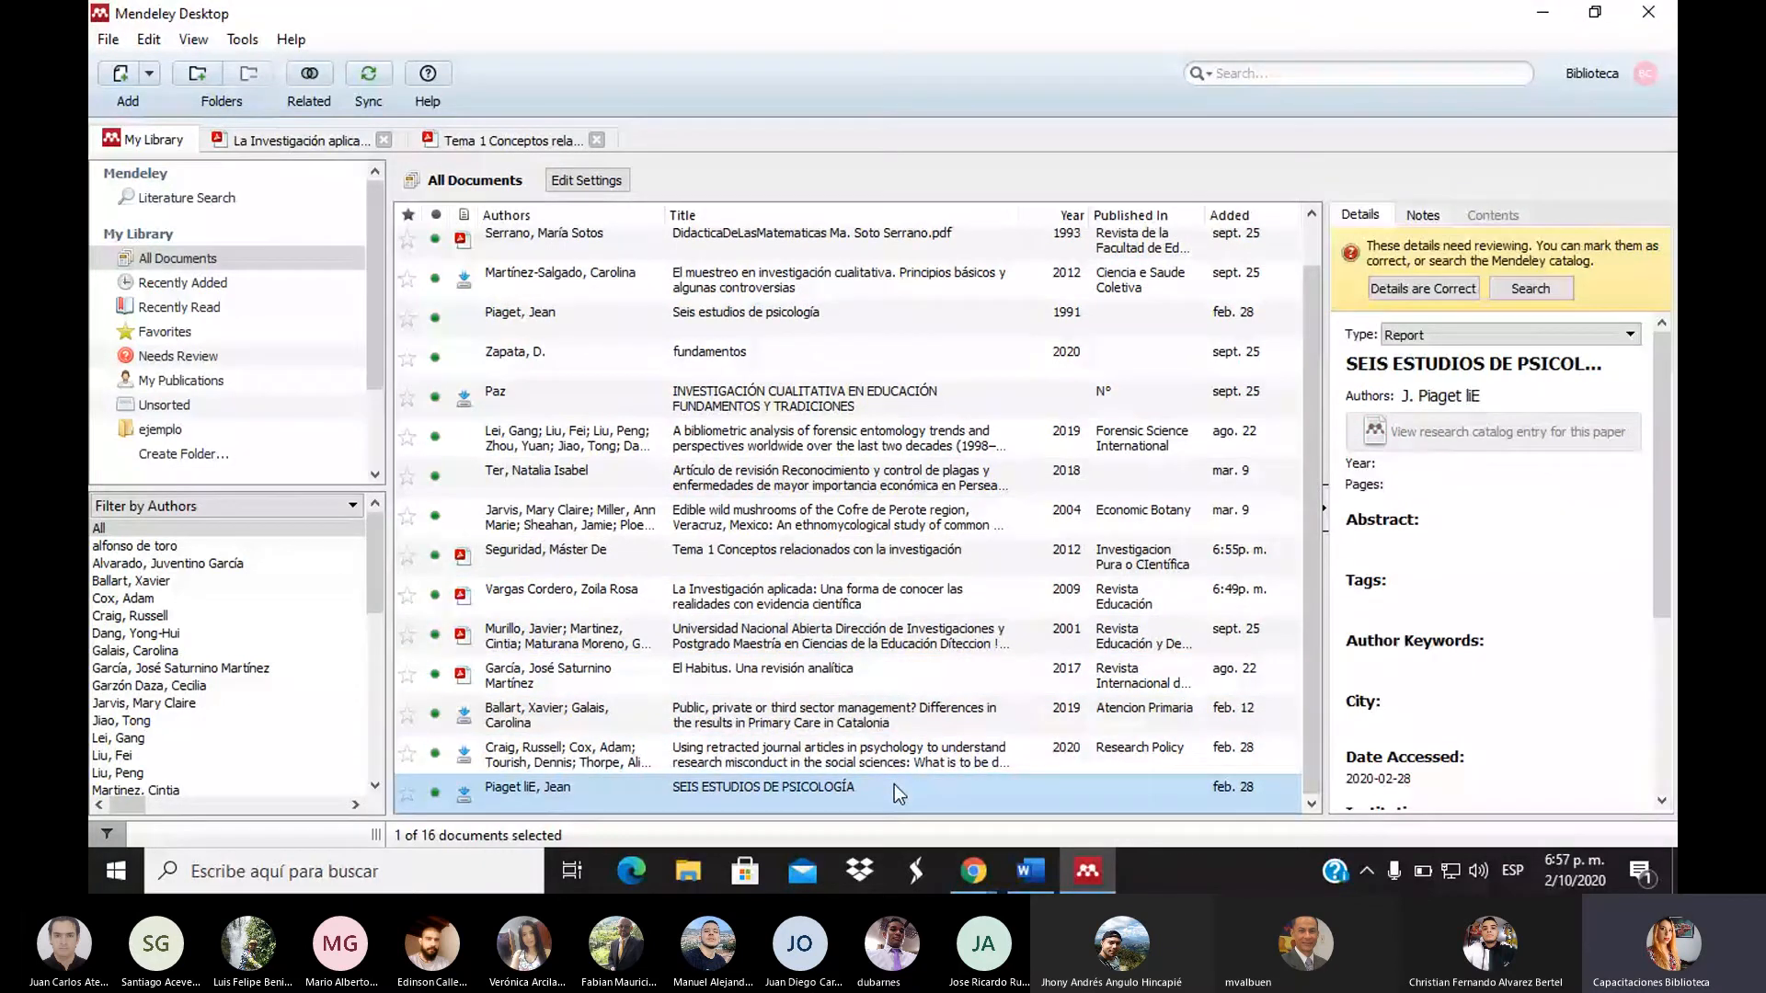
pyautogui.click(875, 727)
pyautogui.scroll(1, 1315, 224)
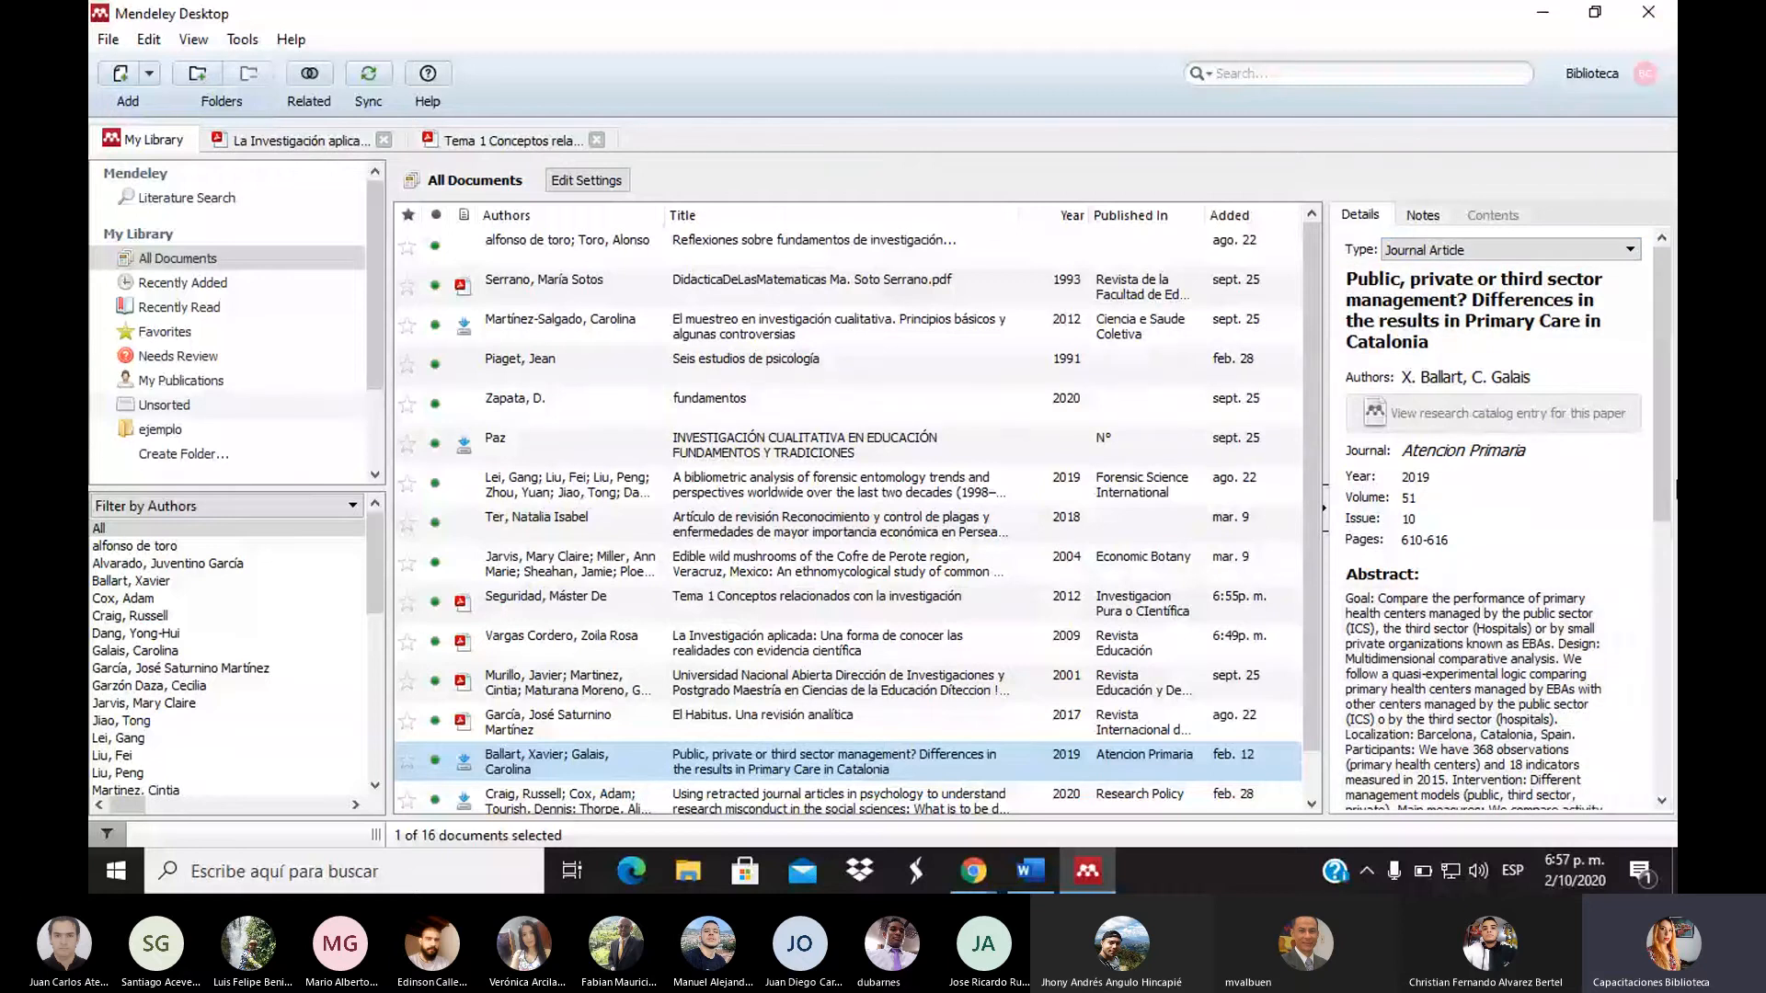
pyautogui.moveTo(1669, 485); pyautogui.dragTo(1675, 428)
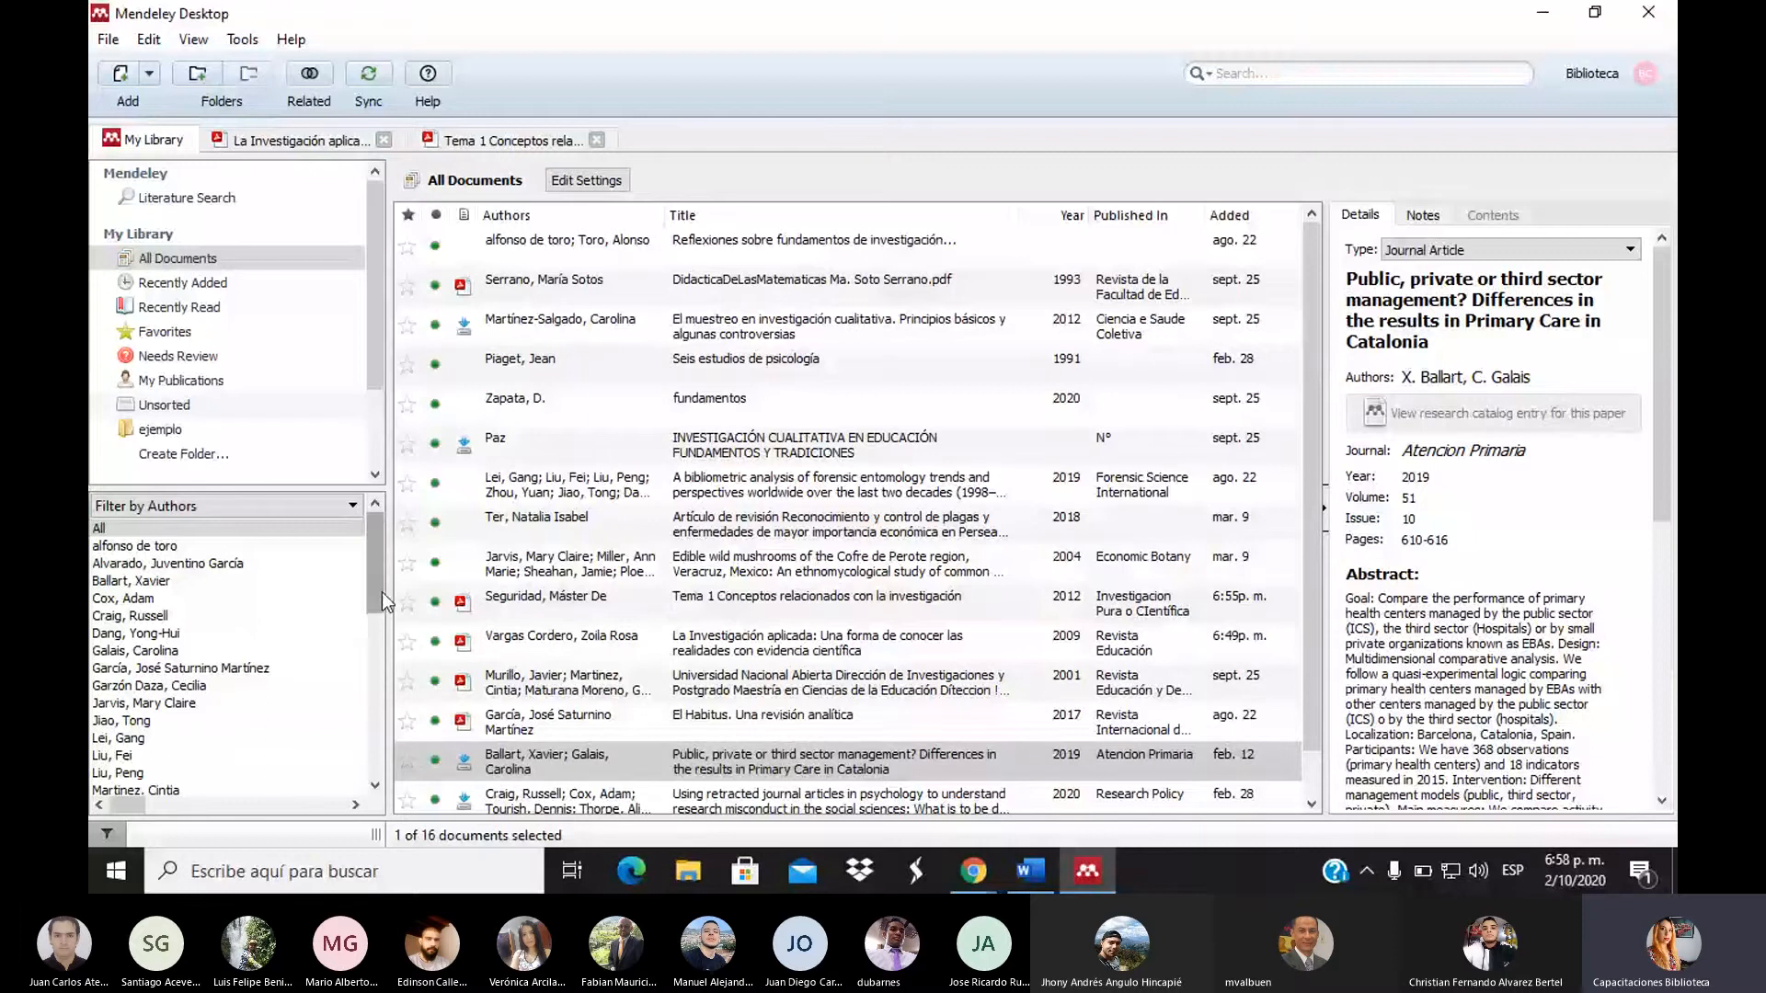
# Select the ejemplo folder, then All Documents, and open the View menu
pyautogui.click(147, 429)
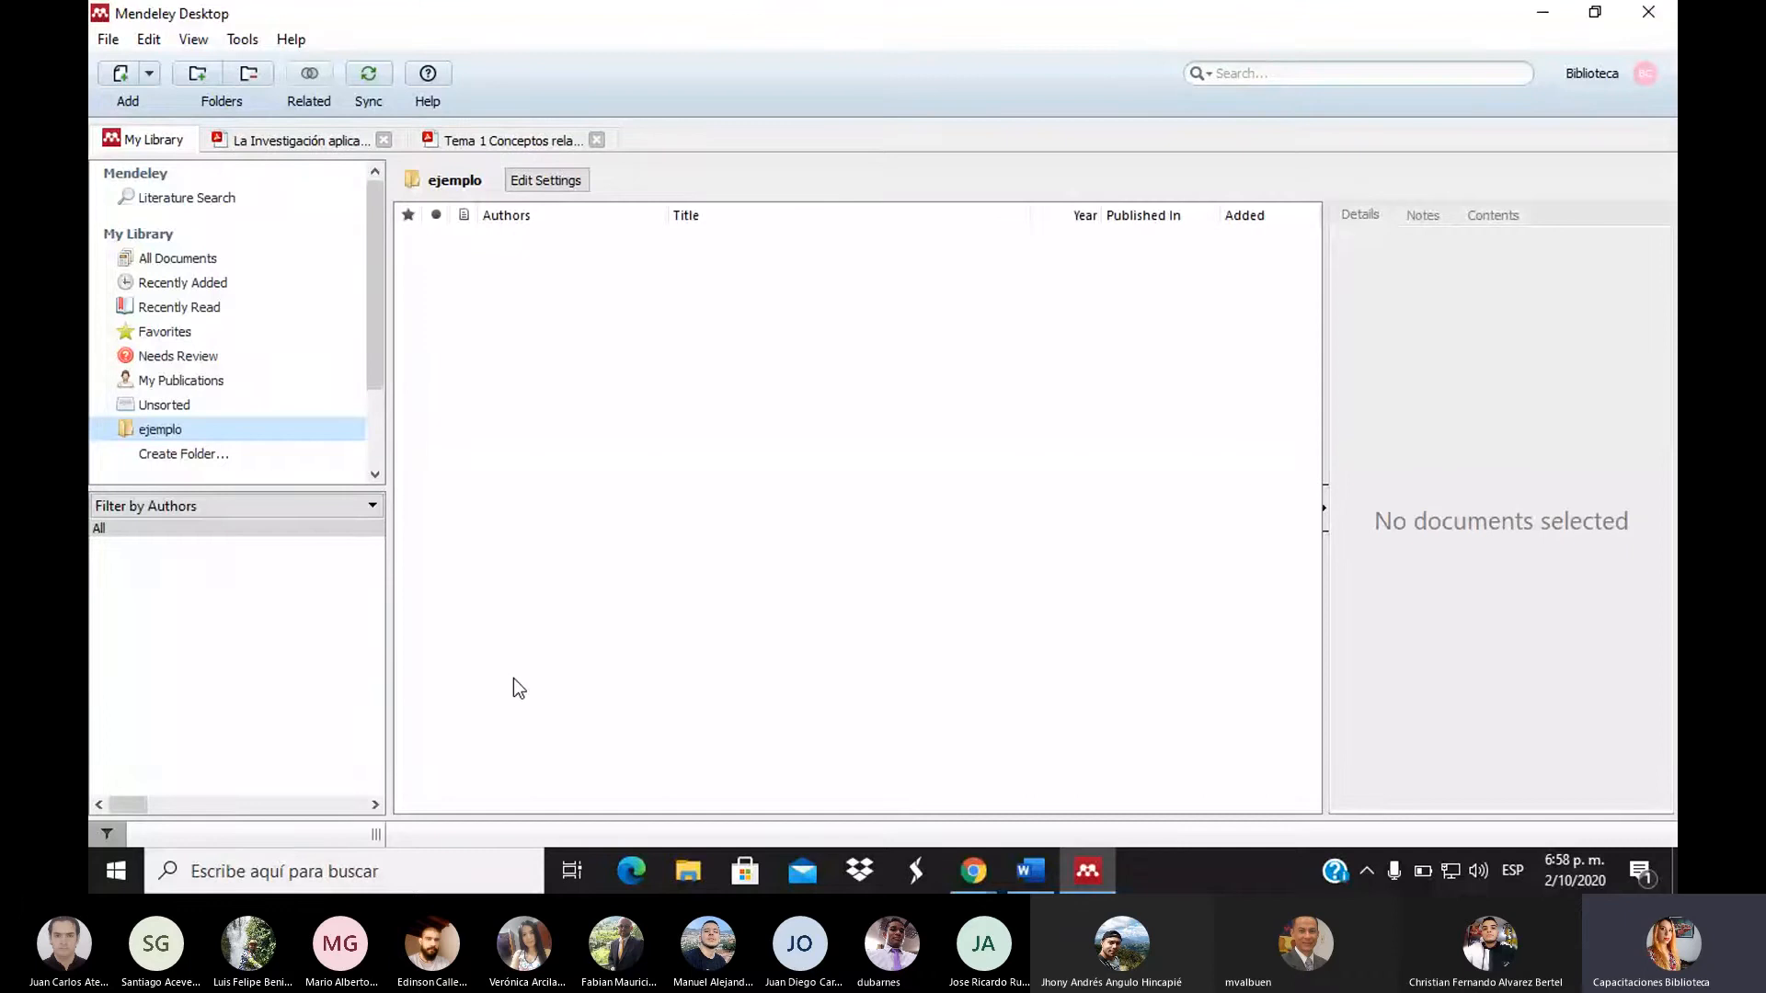
pyautogui.click(199, 266)
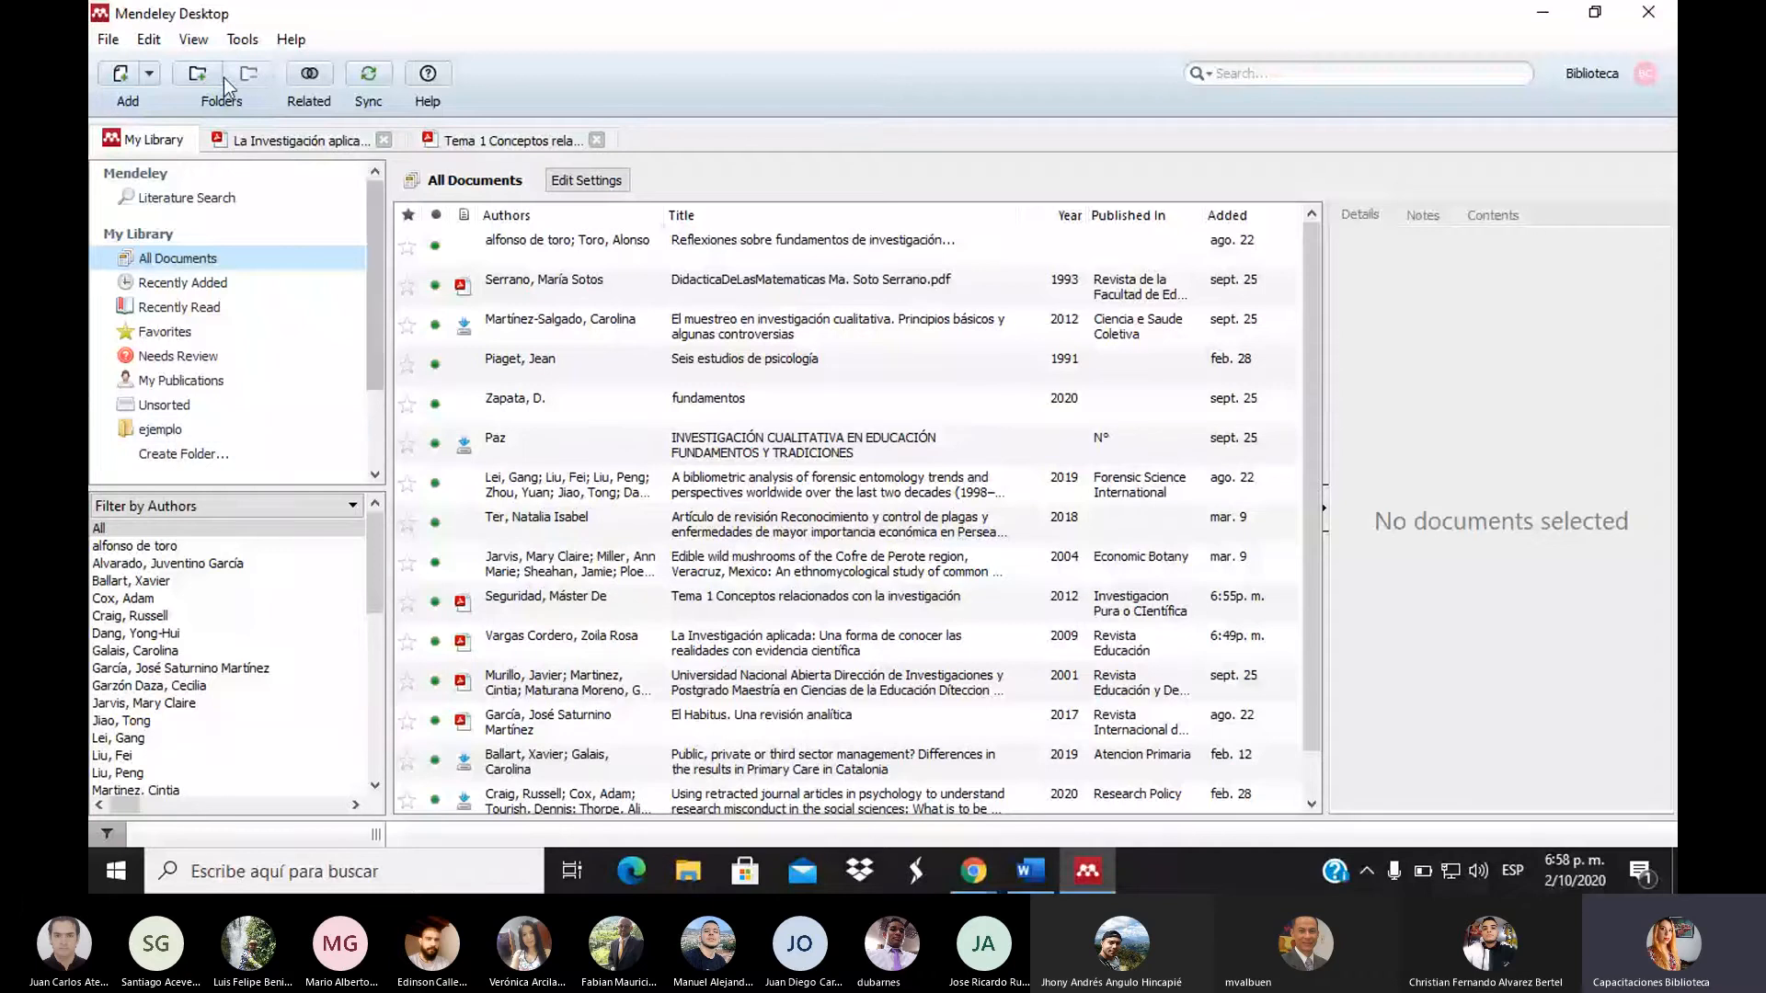
pyautogui.click(193, 43)
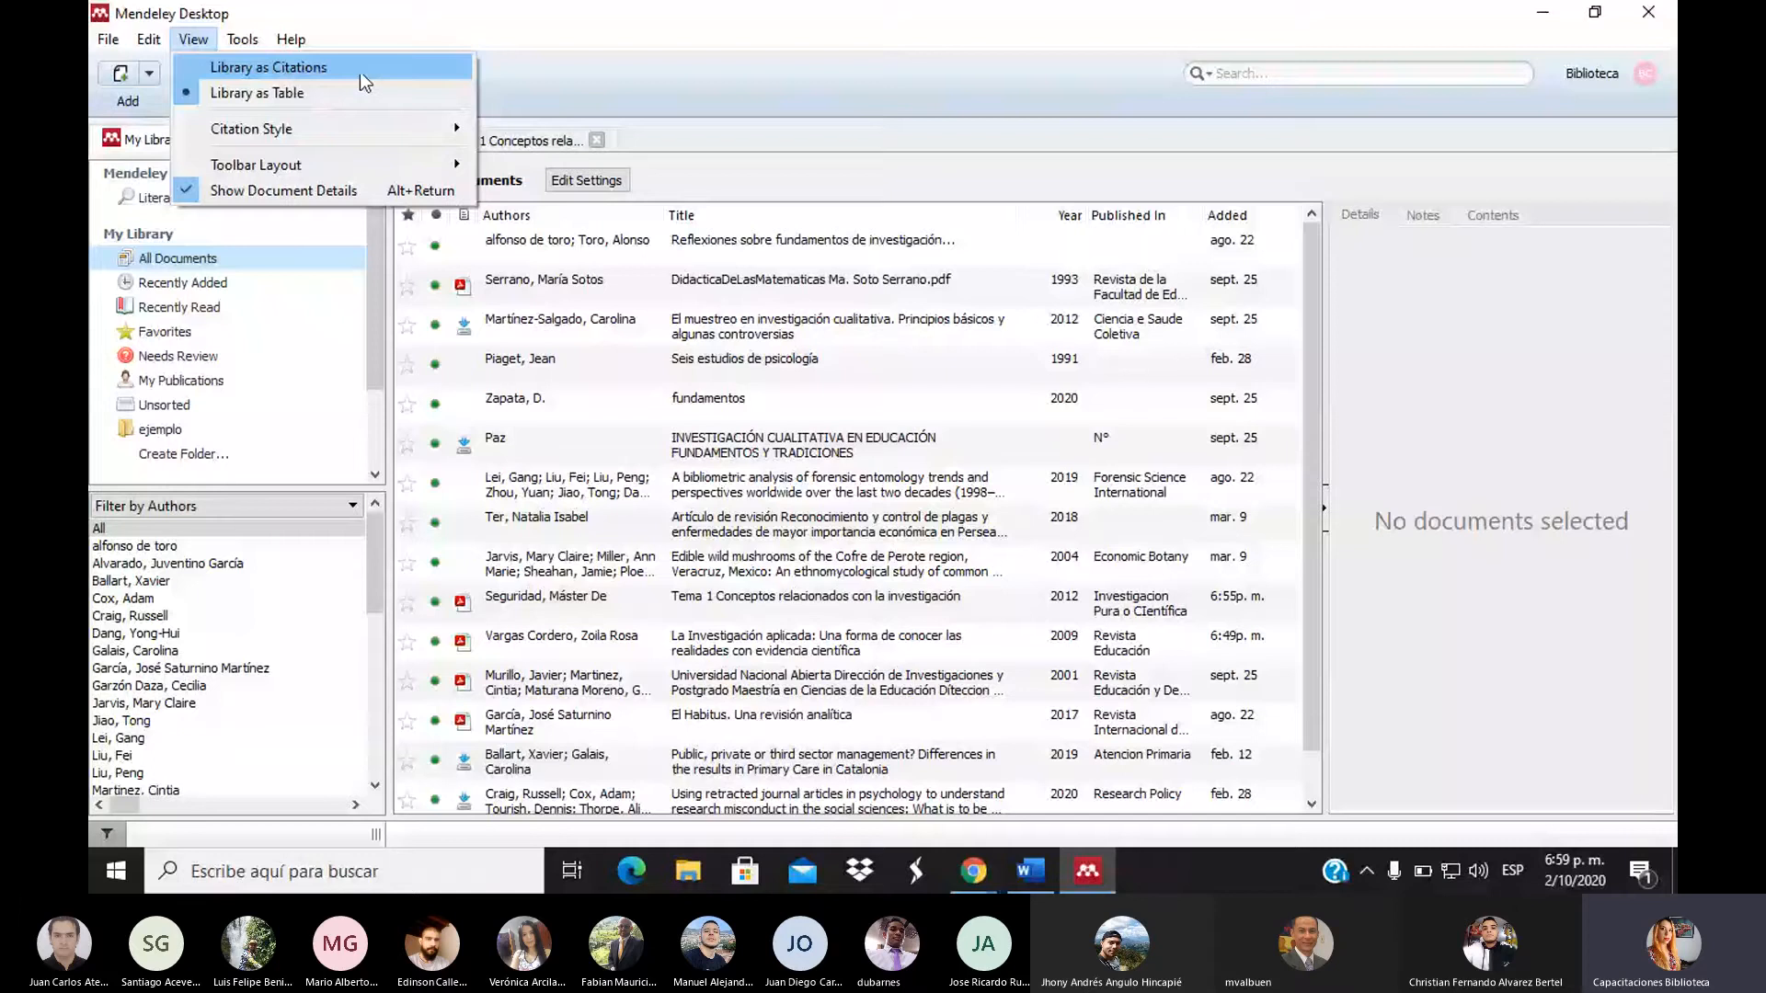
# Choose View > Library as Citations and sort by Date Added descending, newest first
pyautogui.click(296, 68)
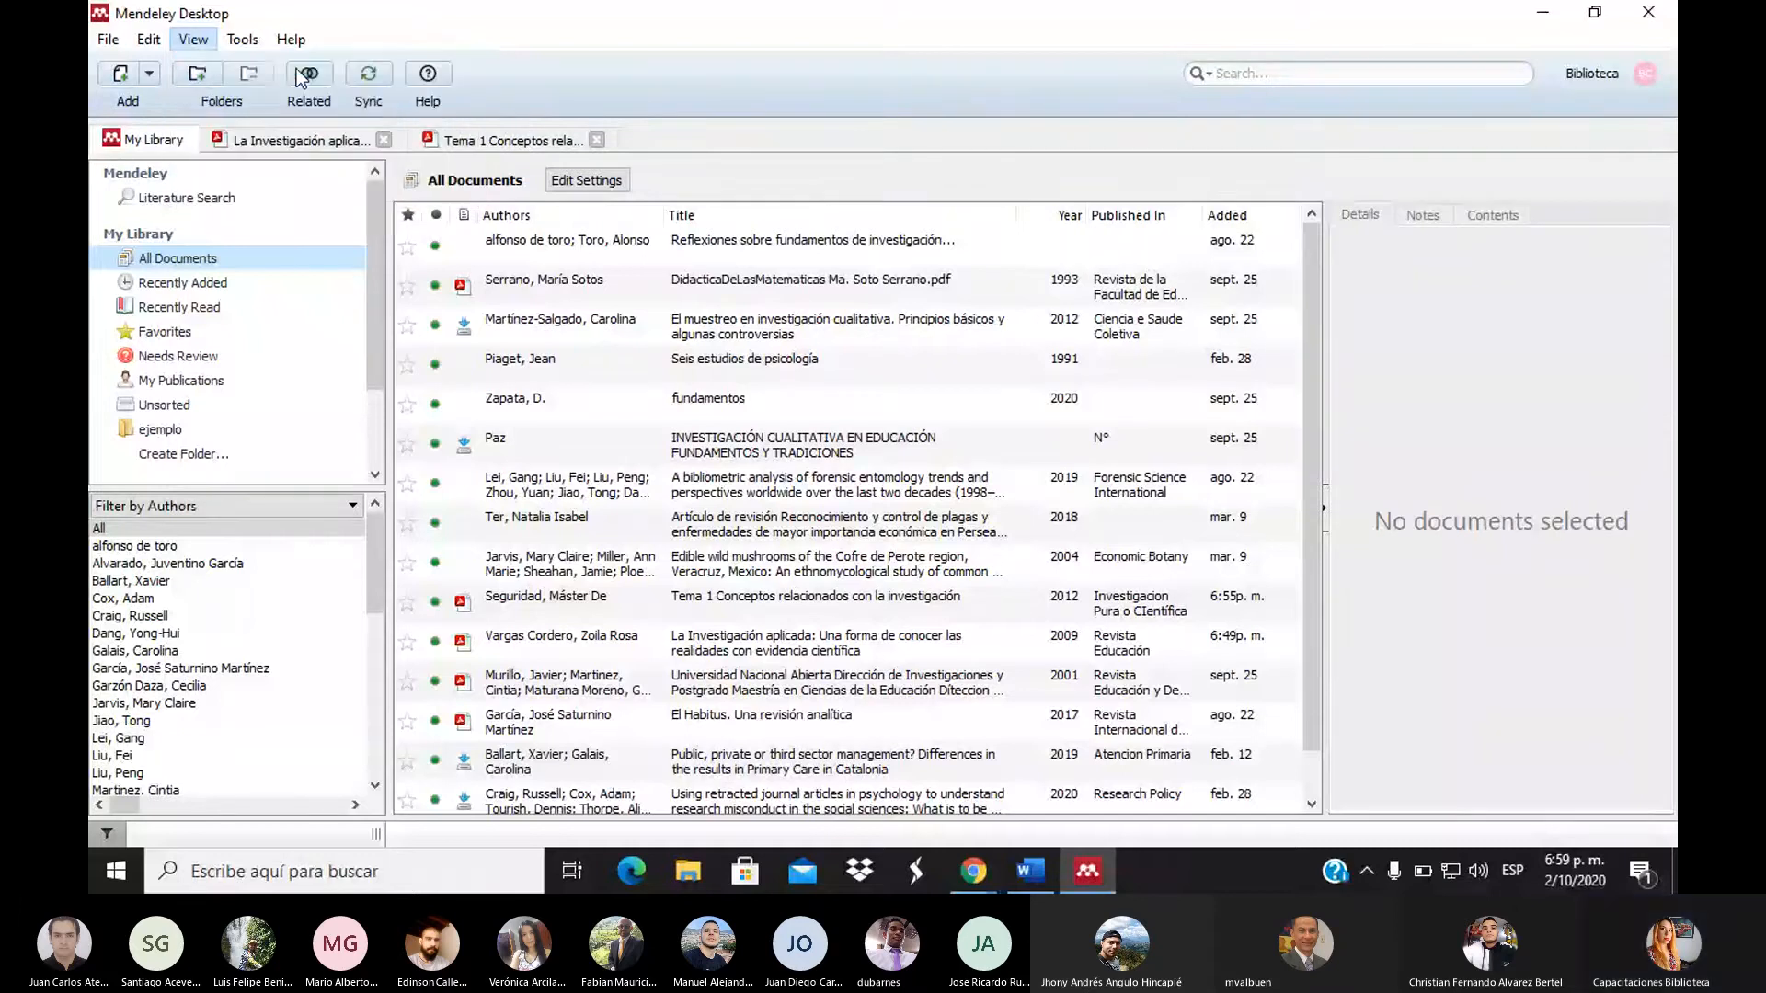
pyautogui.click(189, 41)
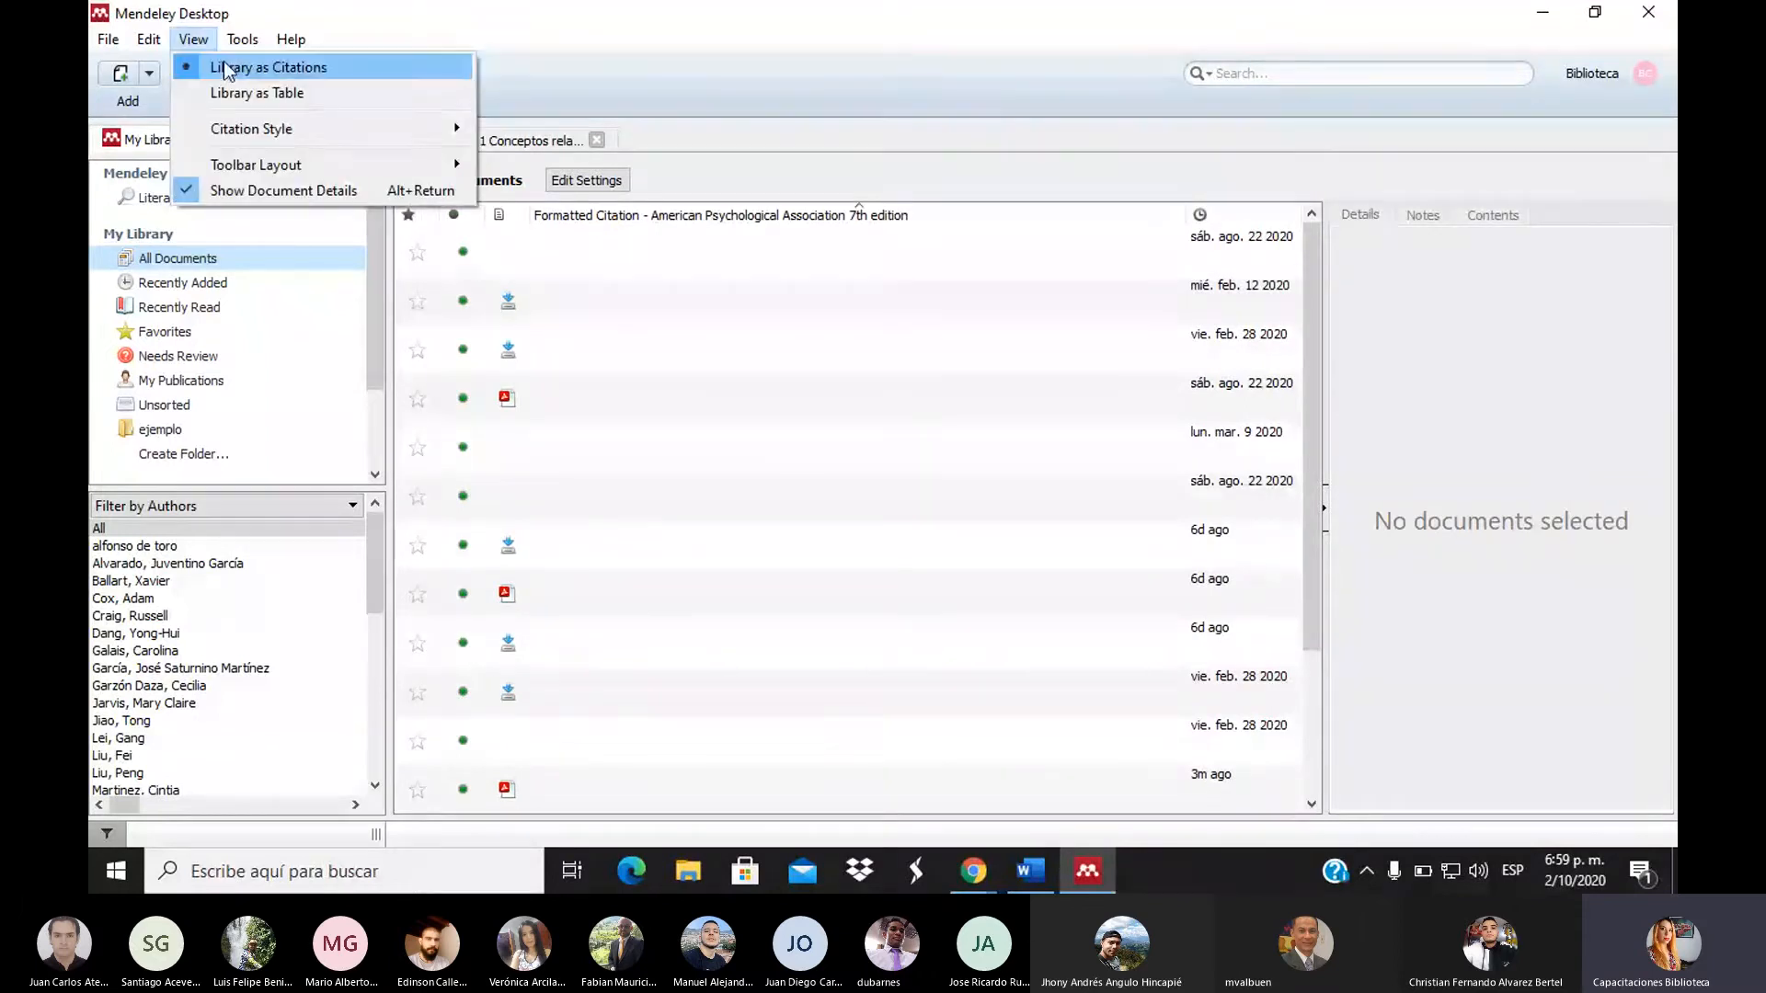
pyautogui.click(329, 66)
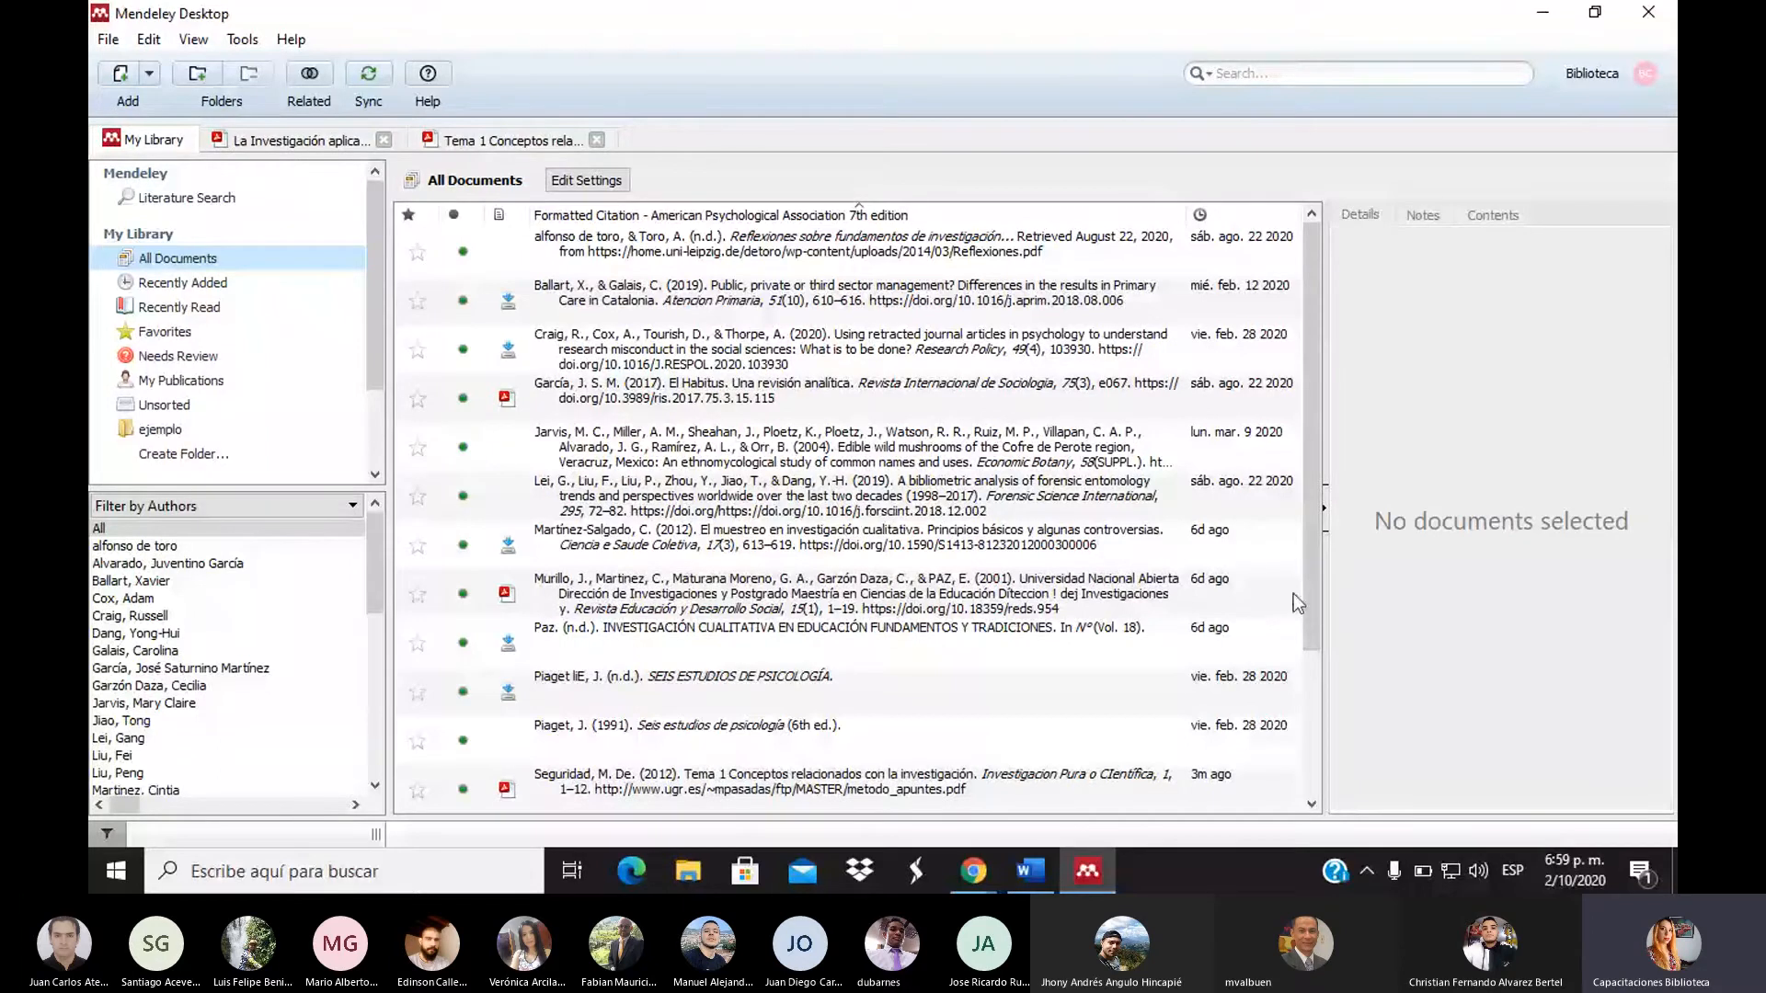
pyautogui.moveTo(1310, 588); pyautogui.dragTo(1214, 221)
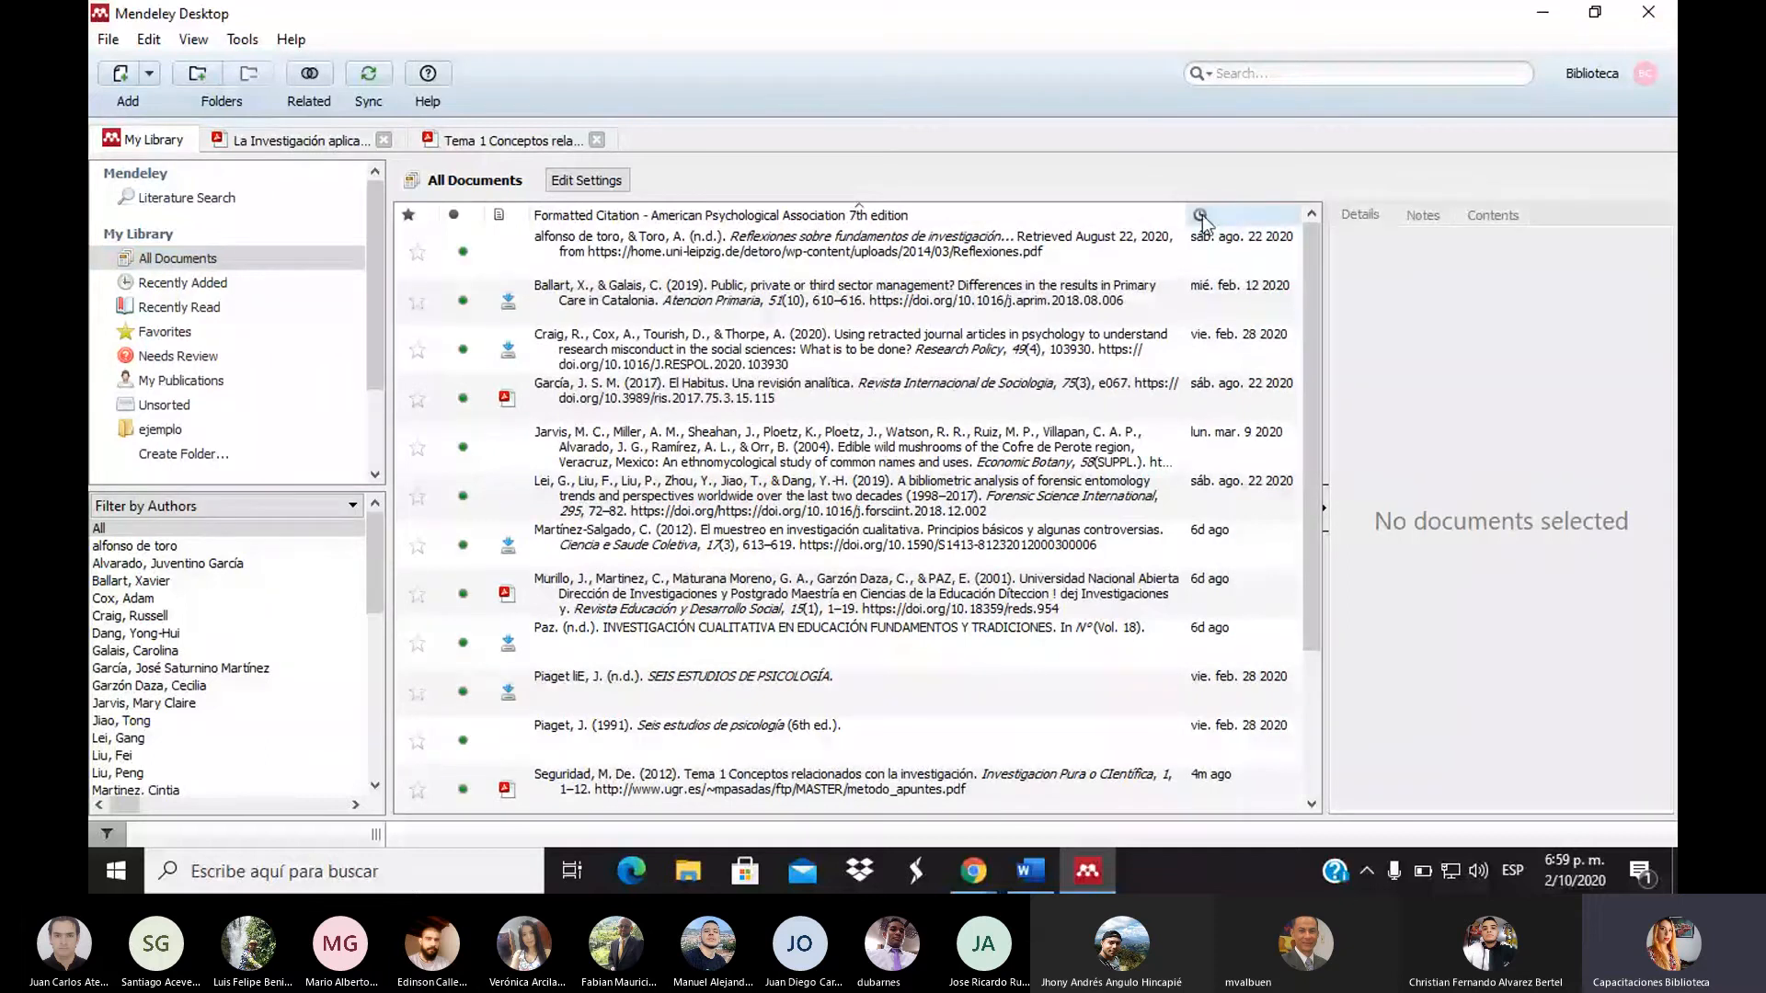
pyautogui.click(1214, 214)
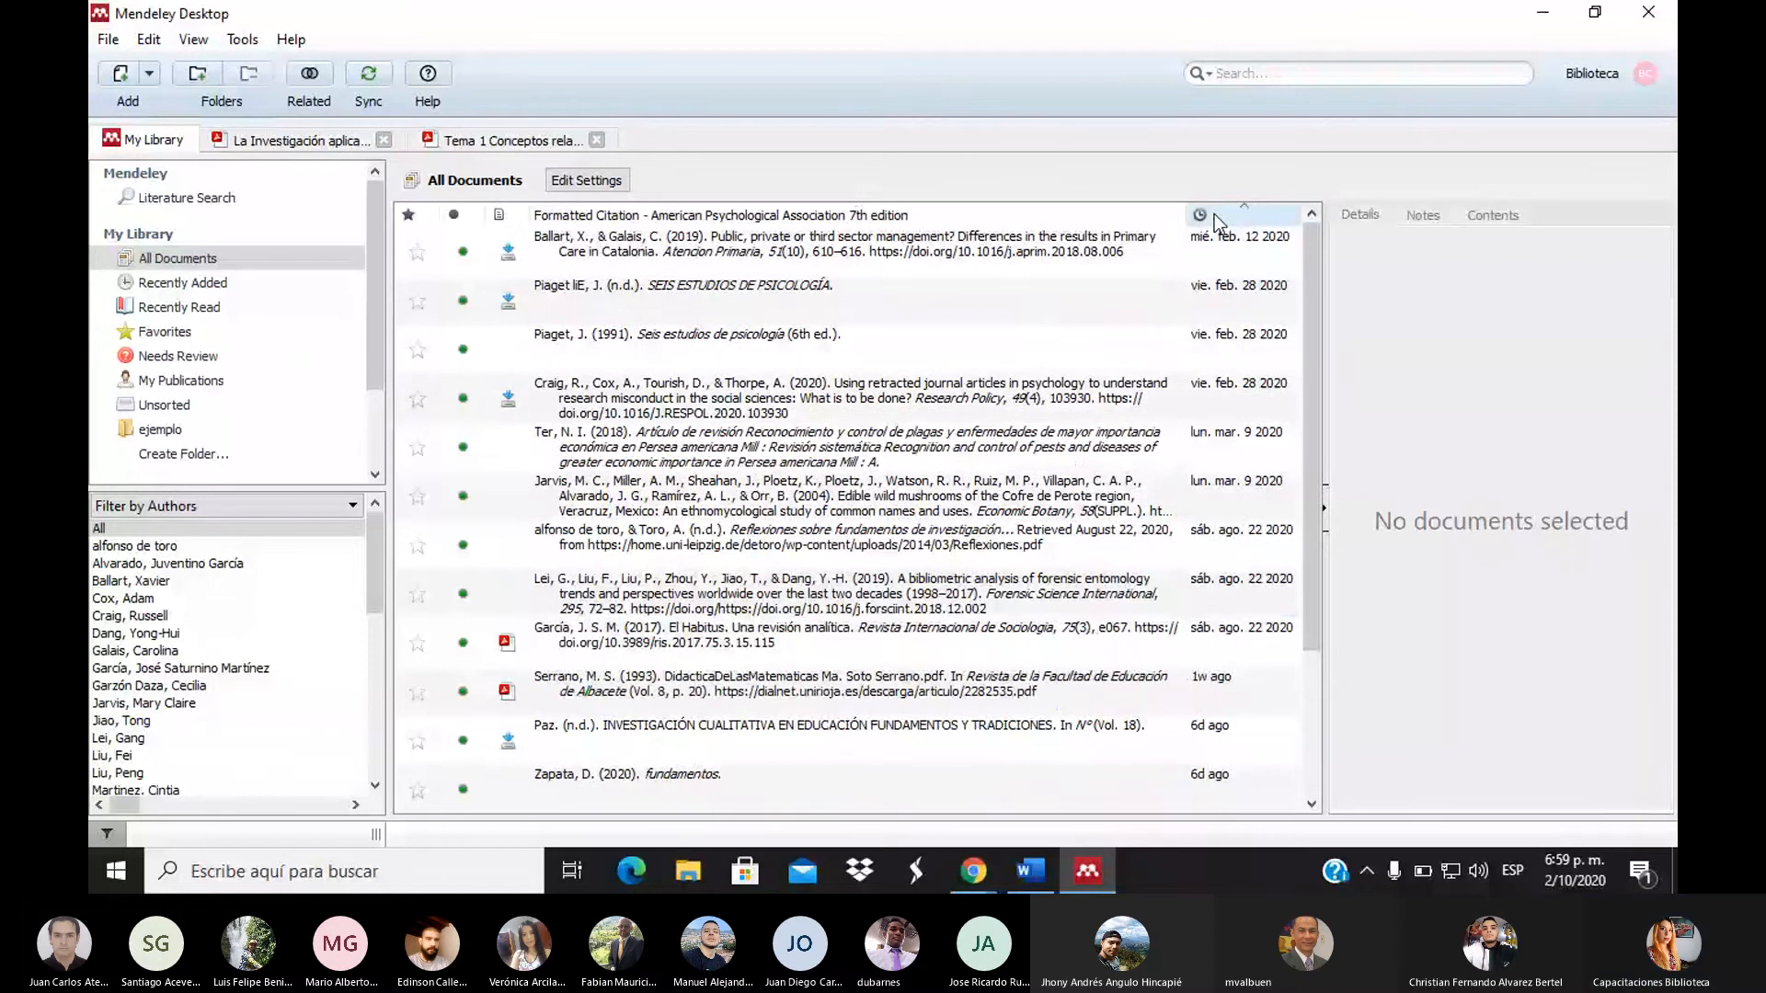
pyautogui.click(1213, 213)
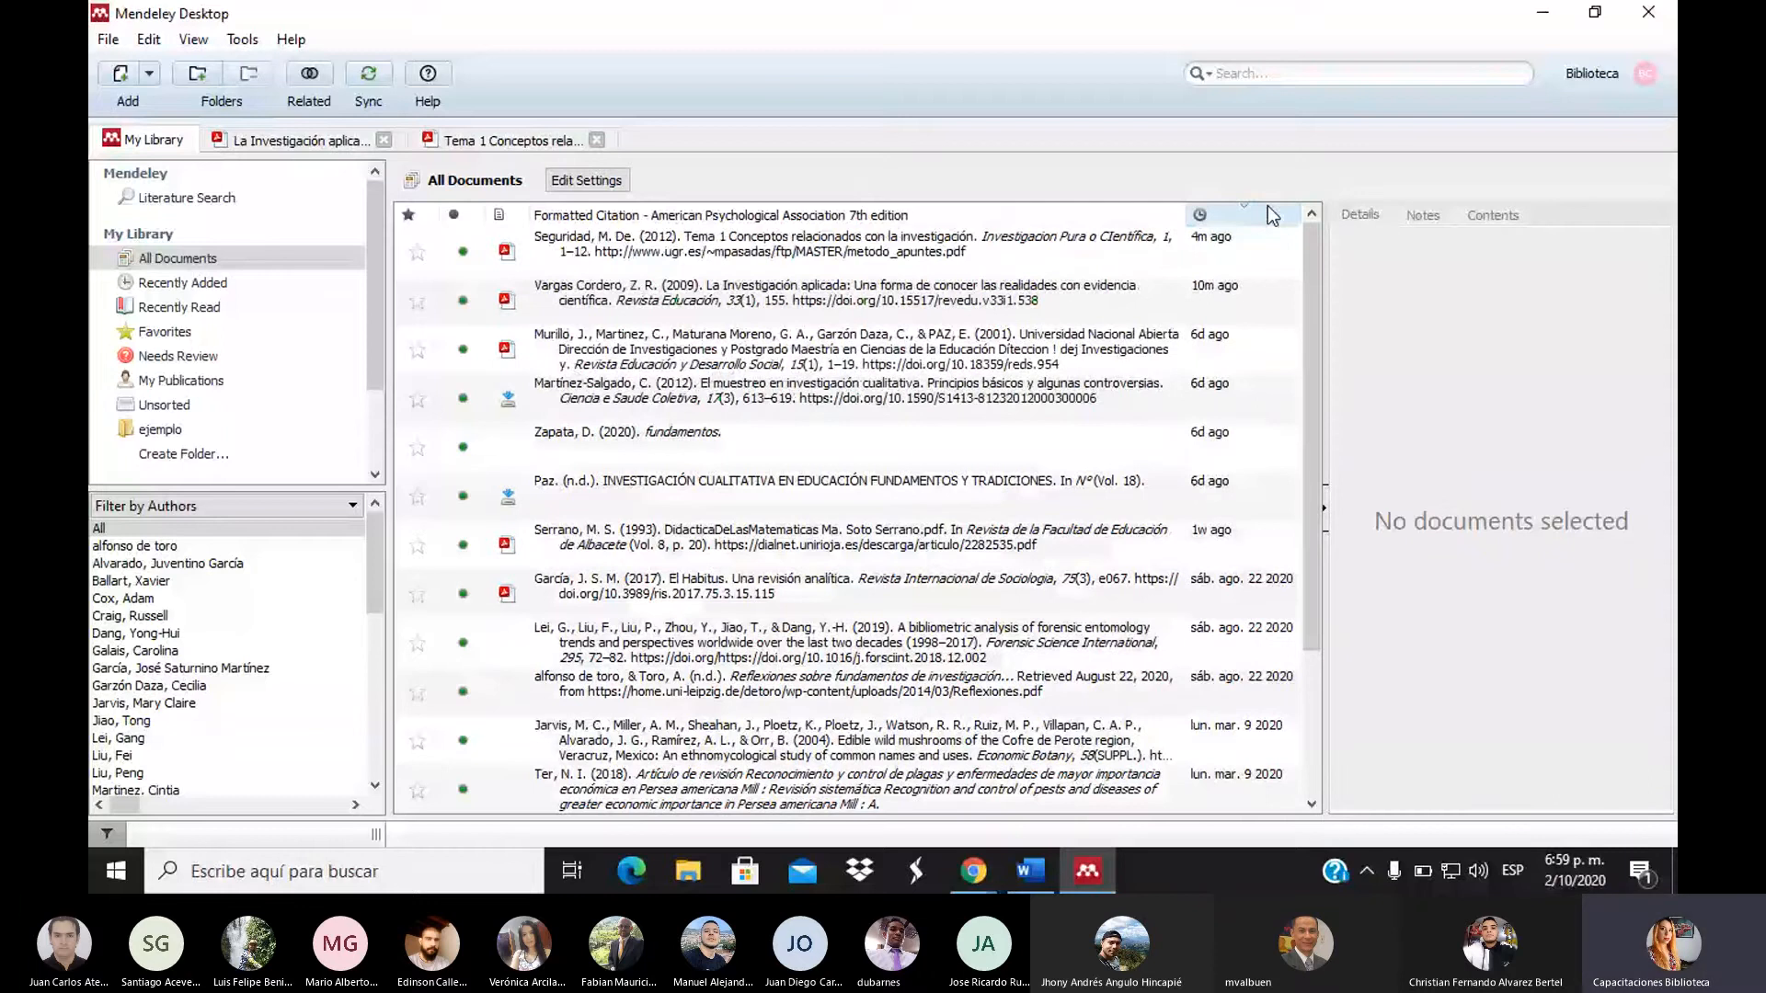
pyautogui.moveTo(1312, 350)
pyautogui.mouseDown()
pyautogui.moveTo(1314, 495)
pyautogui.moveTo(1324, 361)
pyautogui.mouseUp()
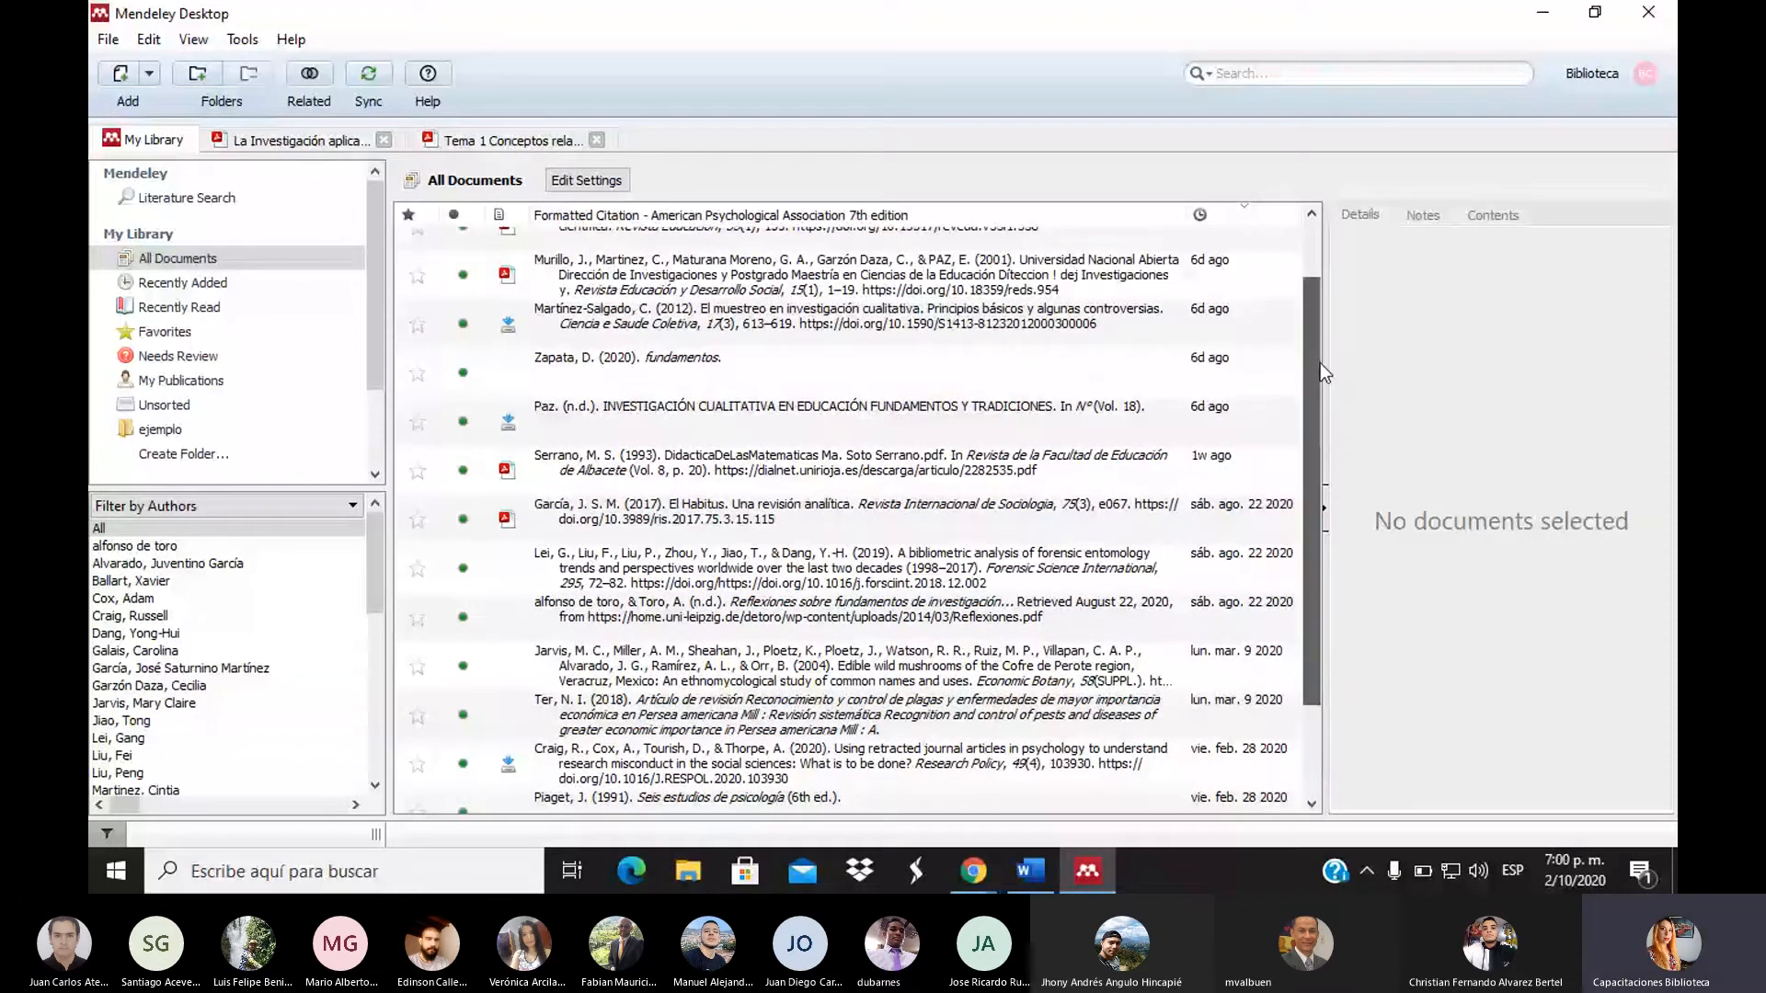
# Copy the 'La Investigación aplicada' entry as a formatted citation and switch to Word's Documento1
pyautogui.moveTo(1324, 361); pyautogui.dragTo(1335, 294)
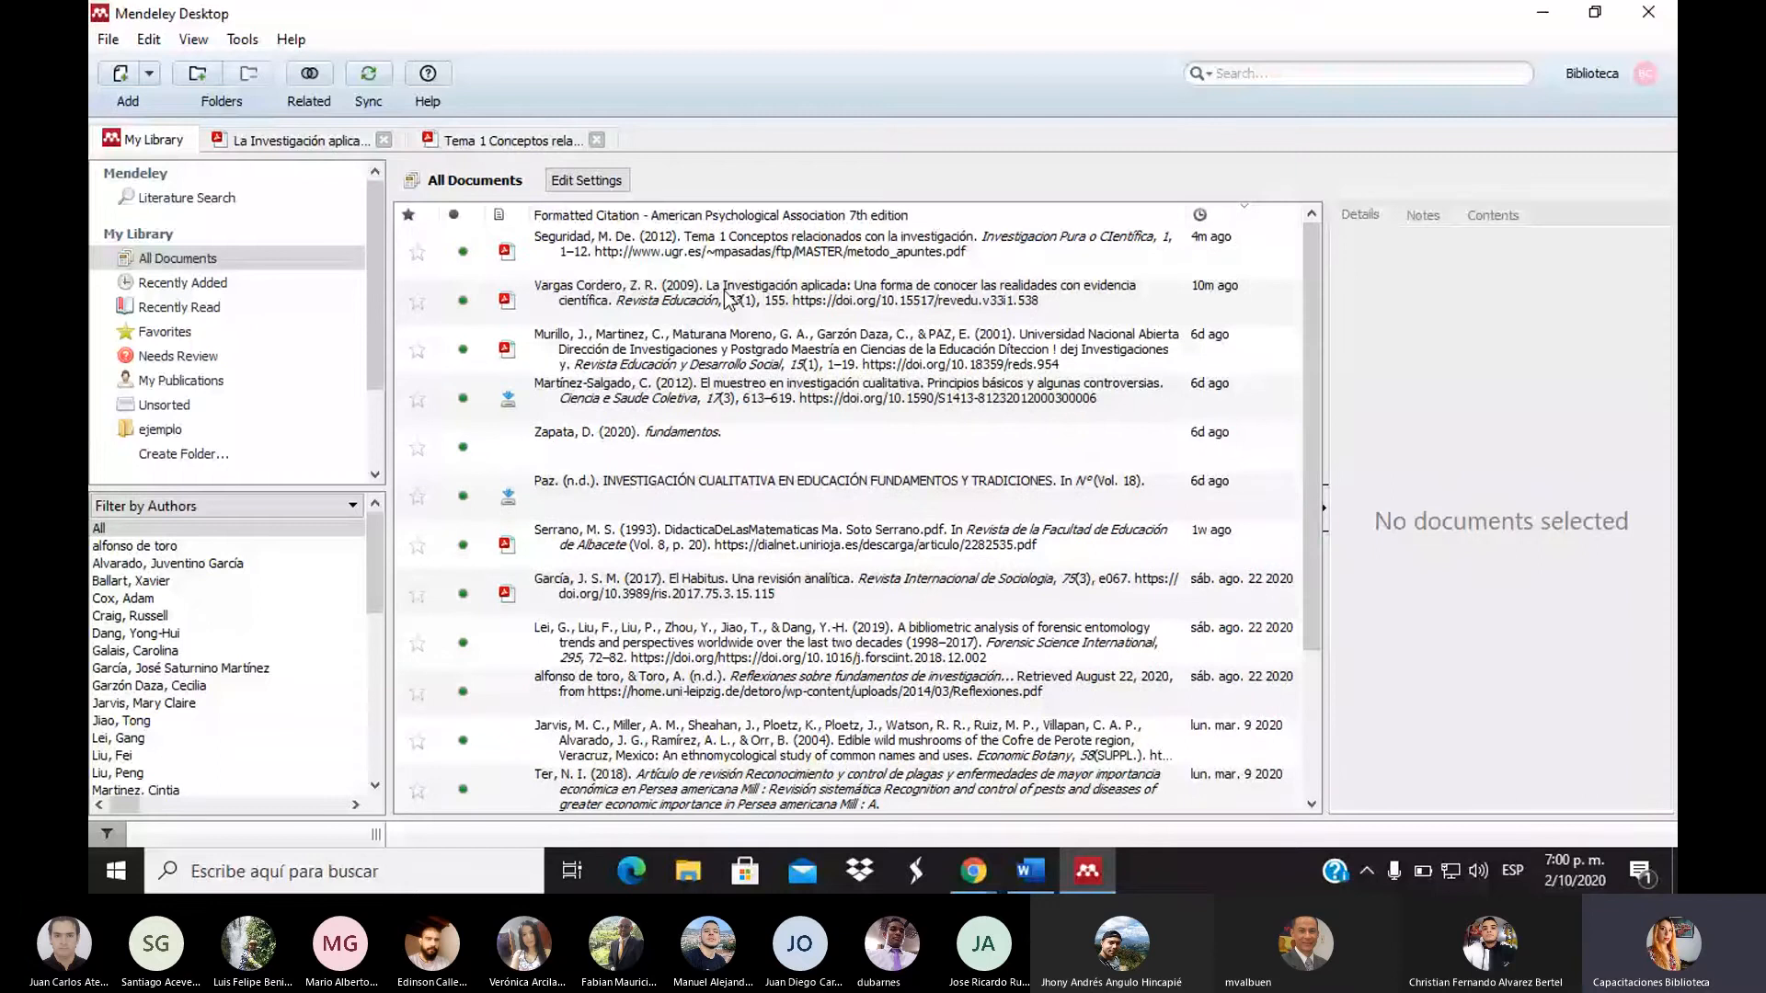
pyautogui.click(727, 299)
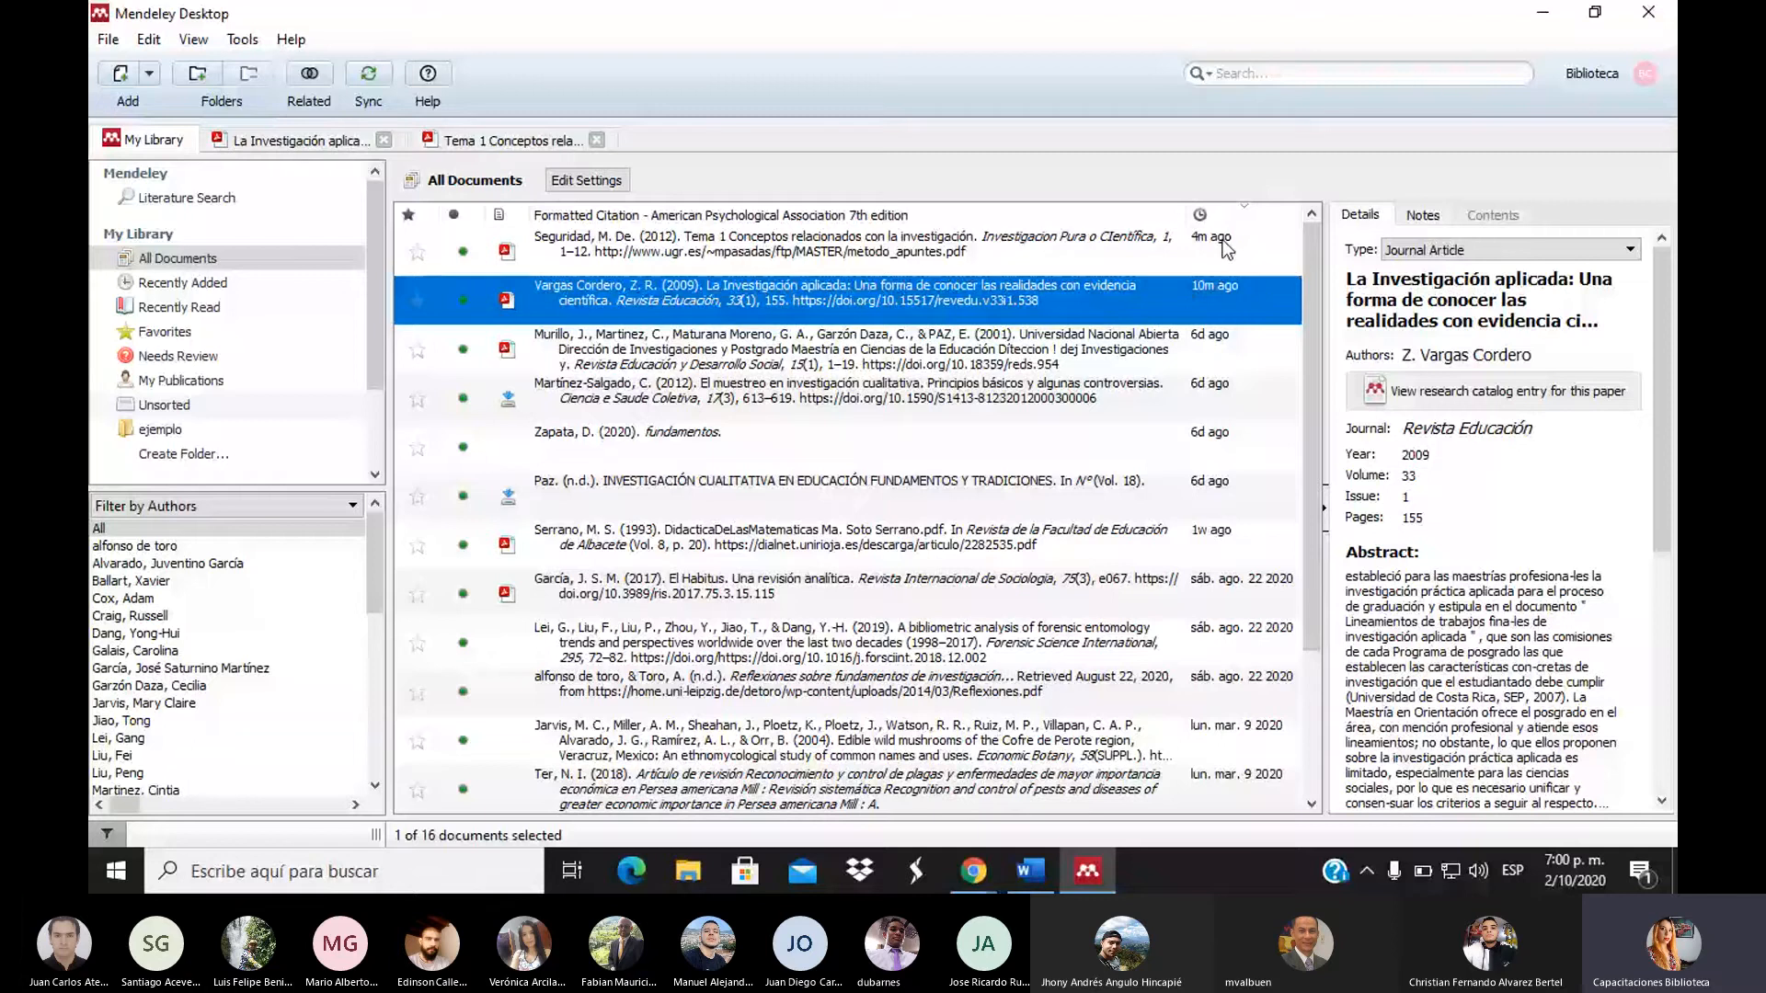
pyautogui.rightClick(814, 295)
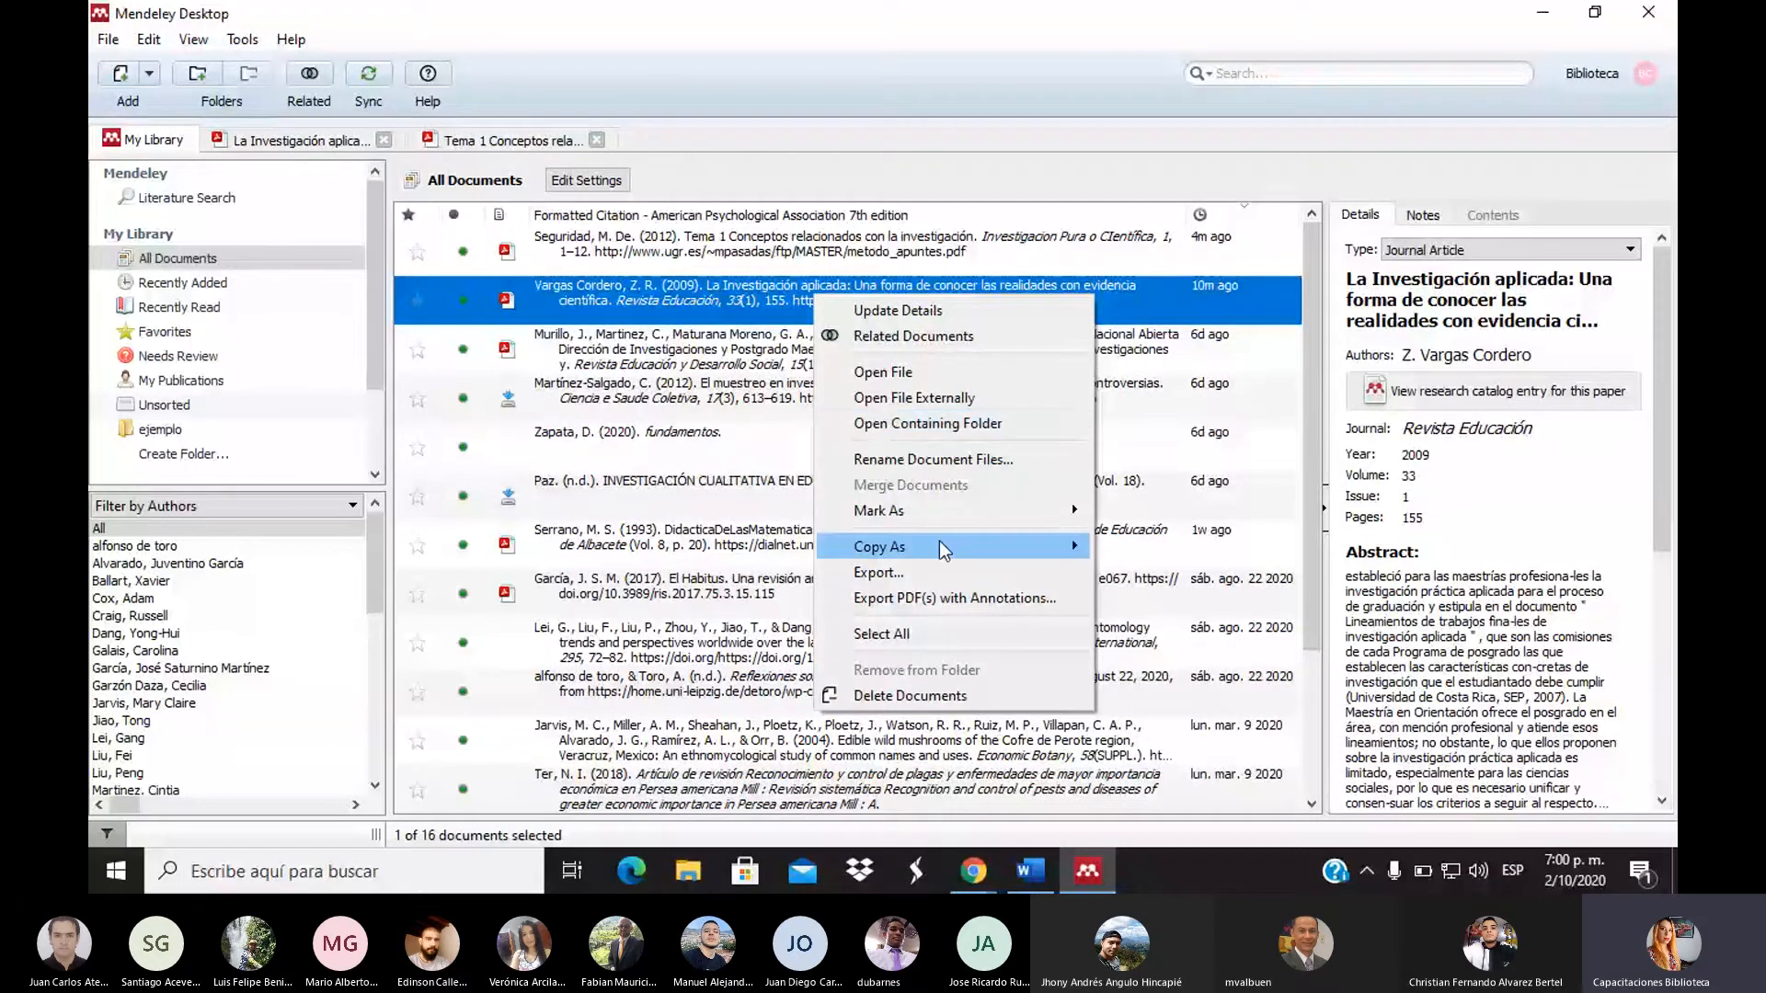
pyautogui.moveTo(1000, 541)
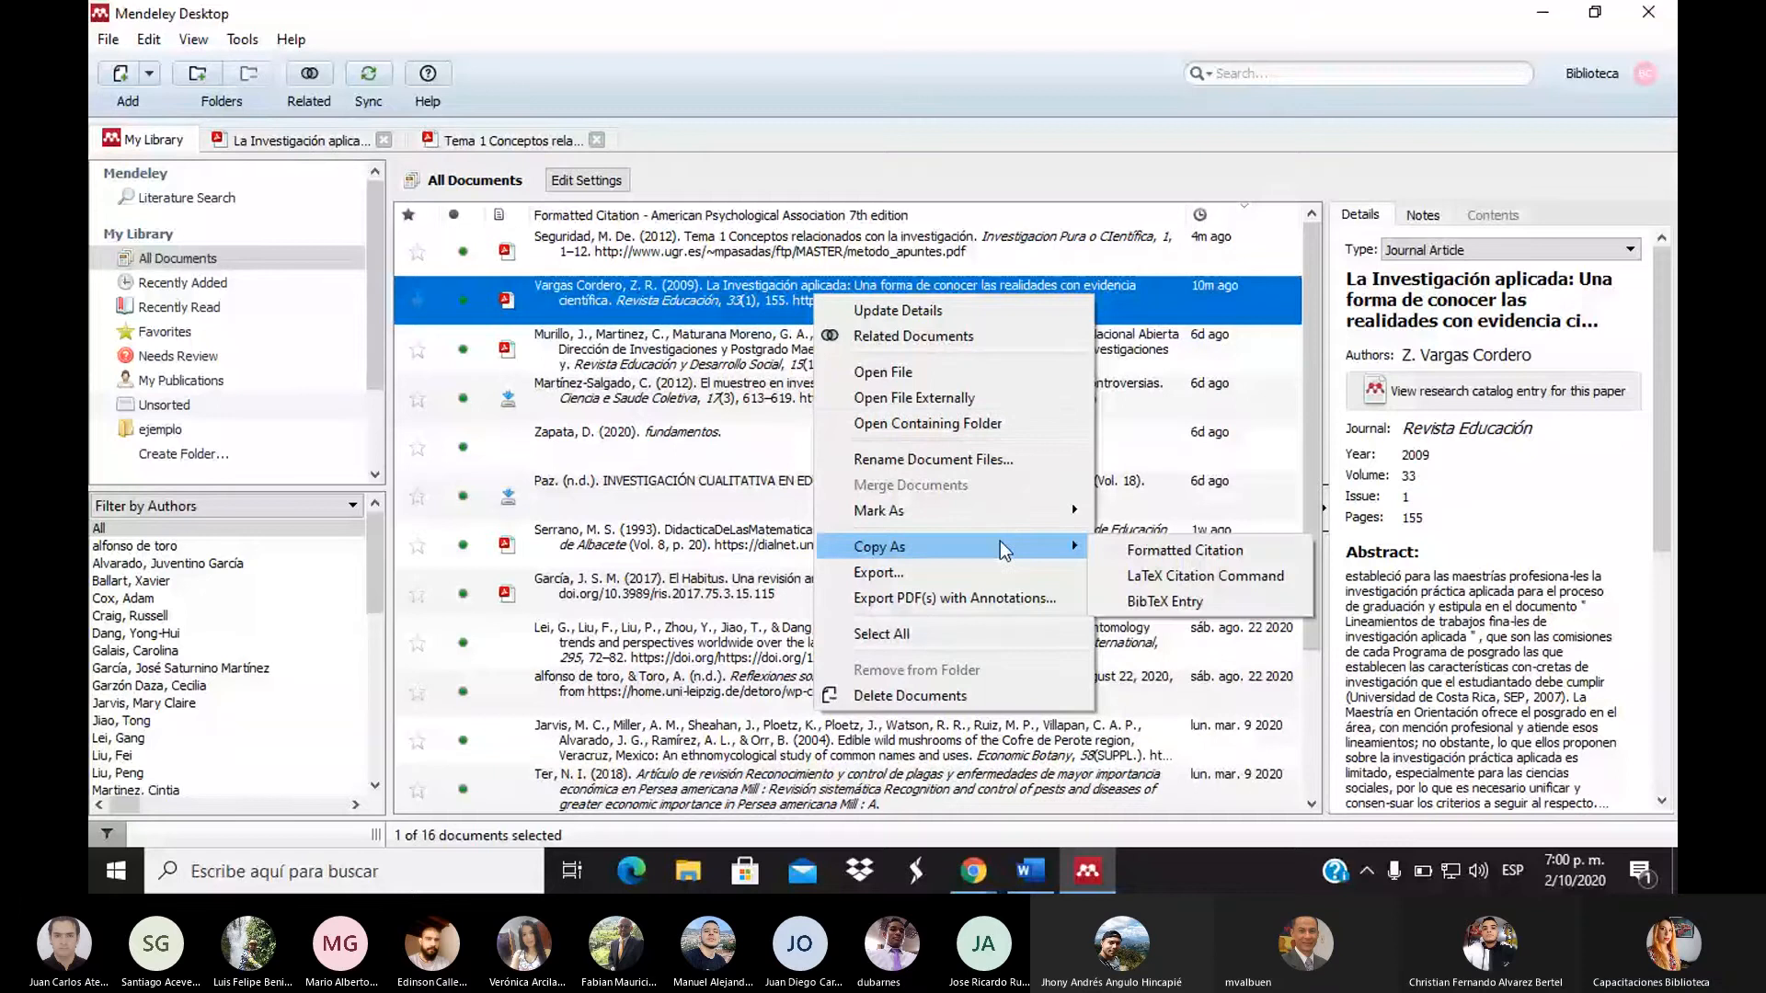
pyautogui.click(1109, 546)
pyautogui.click(1030, 870)
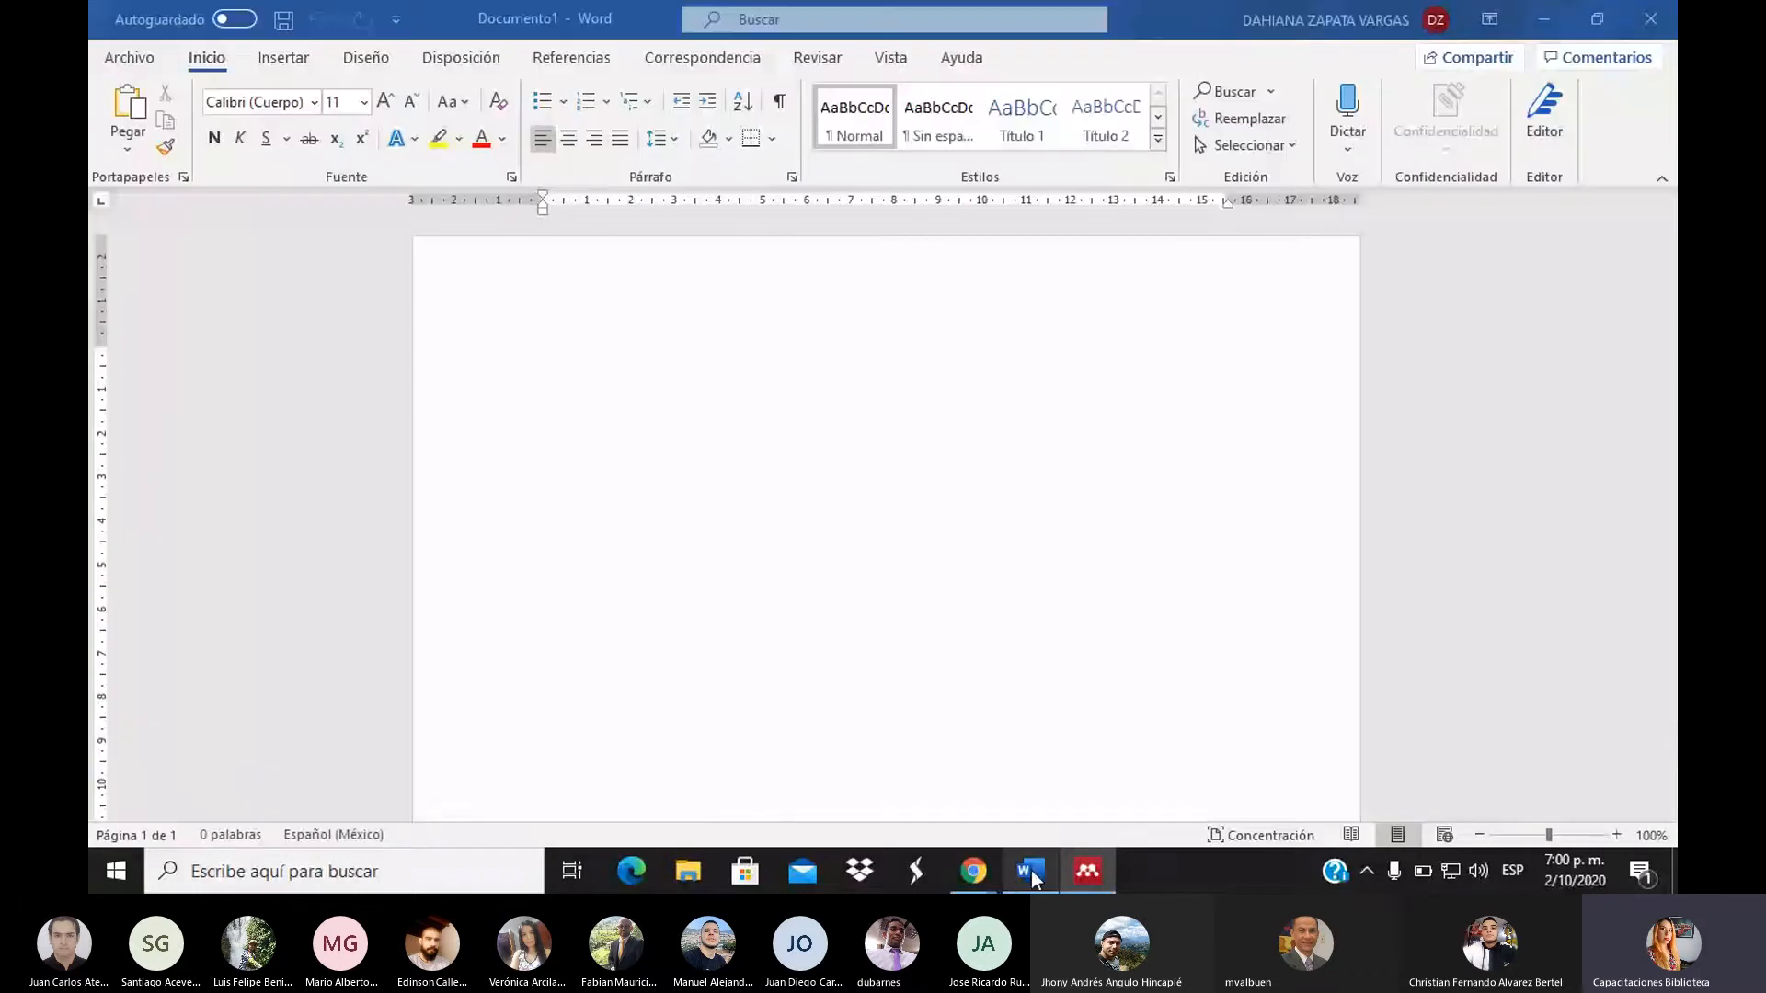
# Paste the APA reference for 'La Investigación aplicada' into Documento1 and check the DOI line's font
pyautogui.click(640, 325)
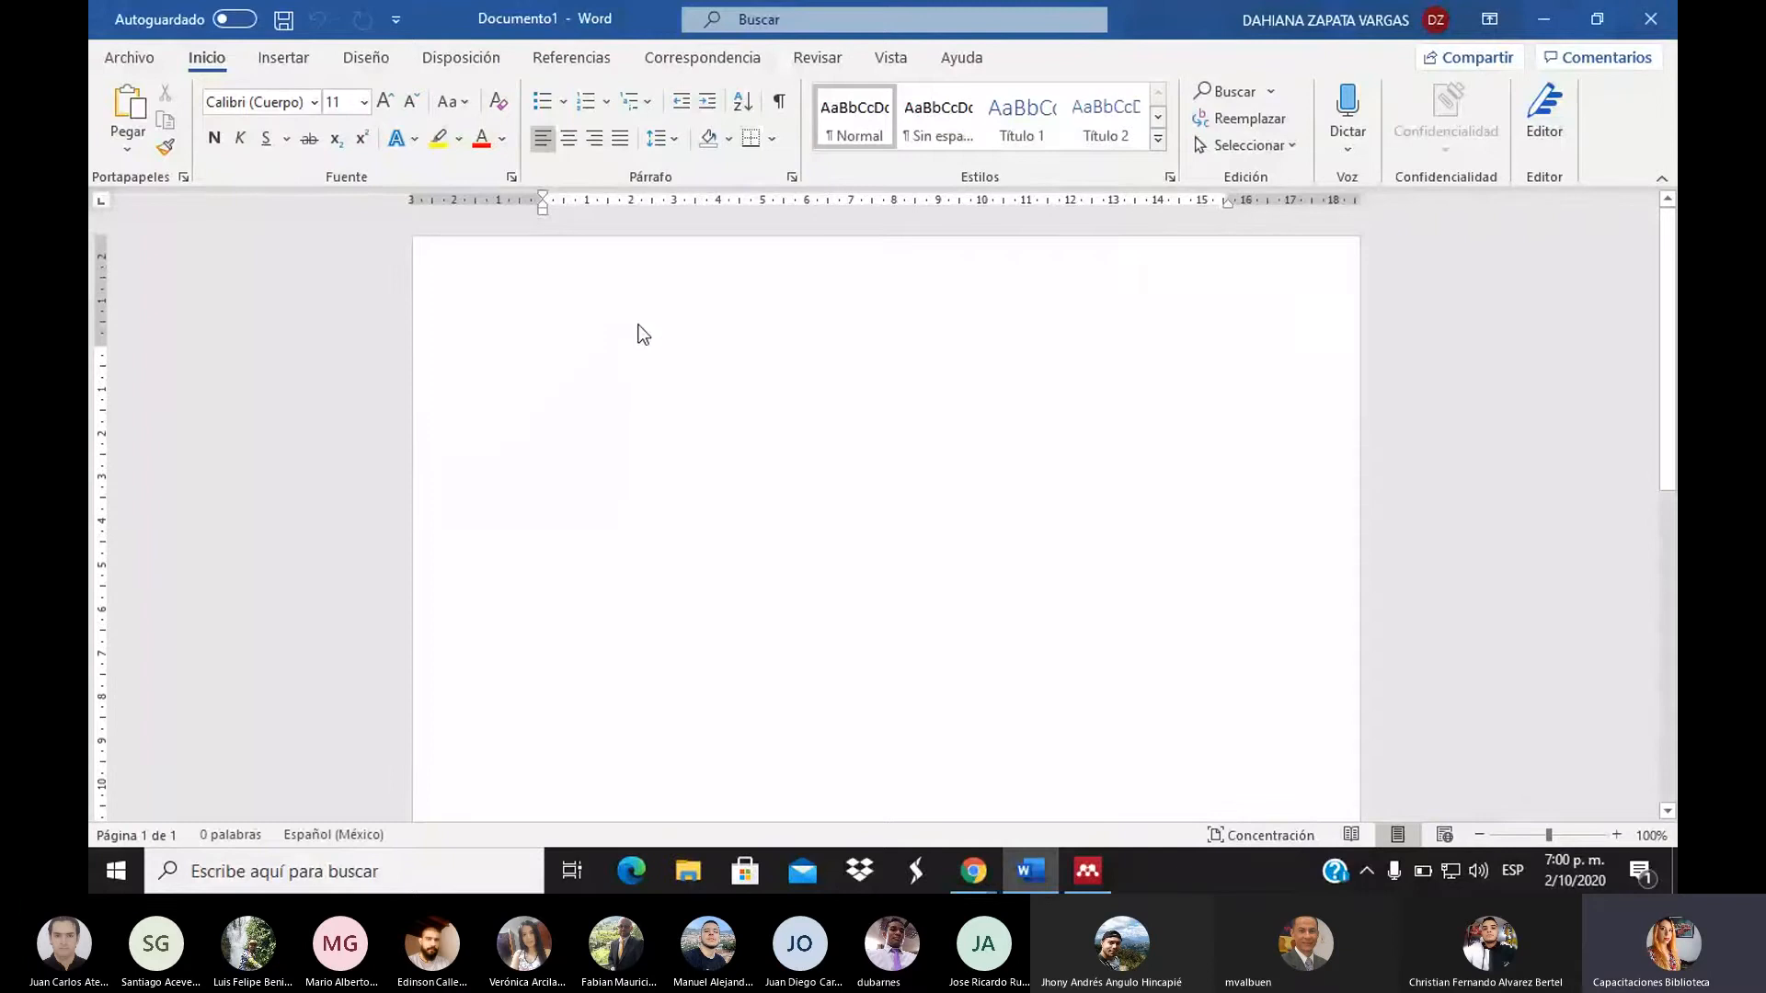
pyautogui.write('Vargas Cordero, Z. R. (2009). La Investigación aplicada: Una forma de conocer las realidades con evidencia científica. Revista Educación, 33(1), 155. https://doi.org/10.15517/revedu.v33i1.538')
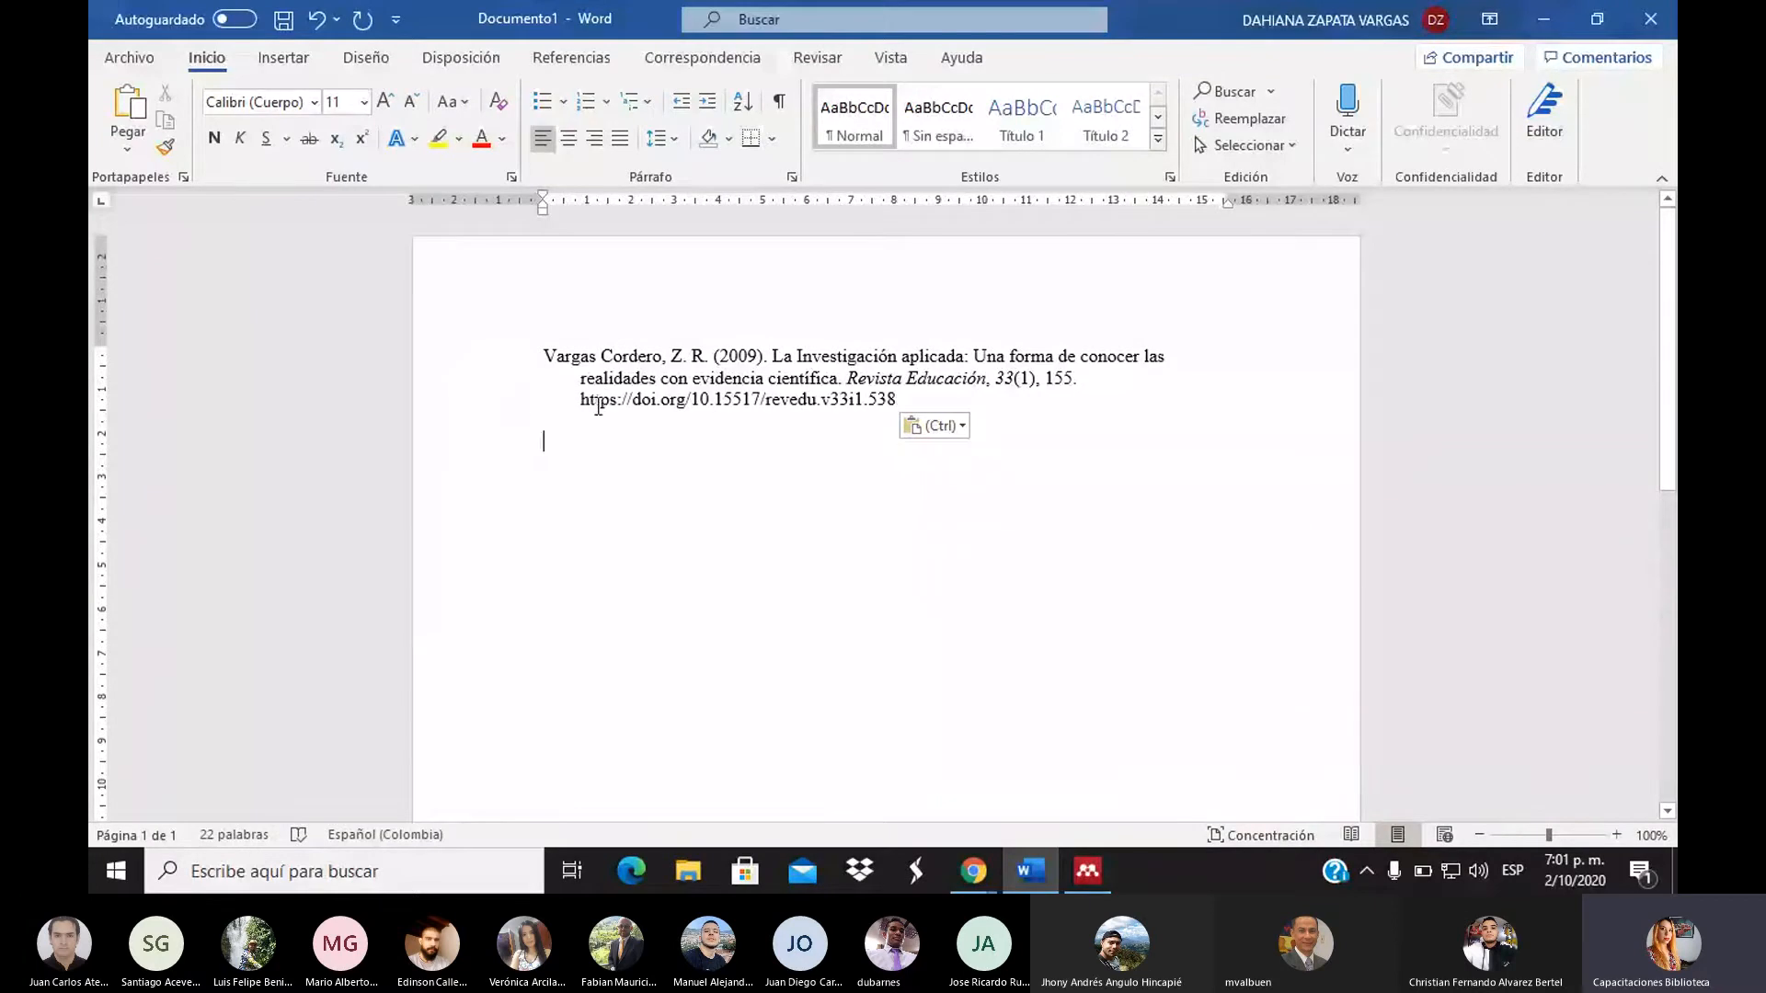
pyautogui.moveTo(583, 403); pyautogui.dragTo(904, 405)
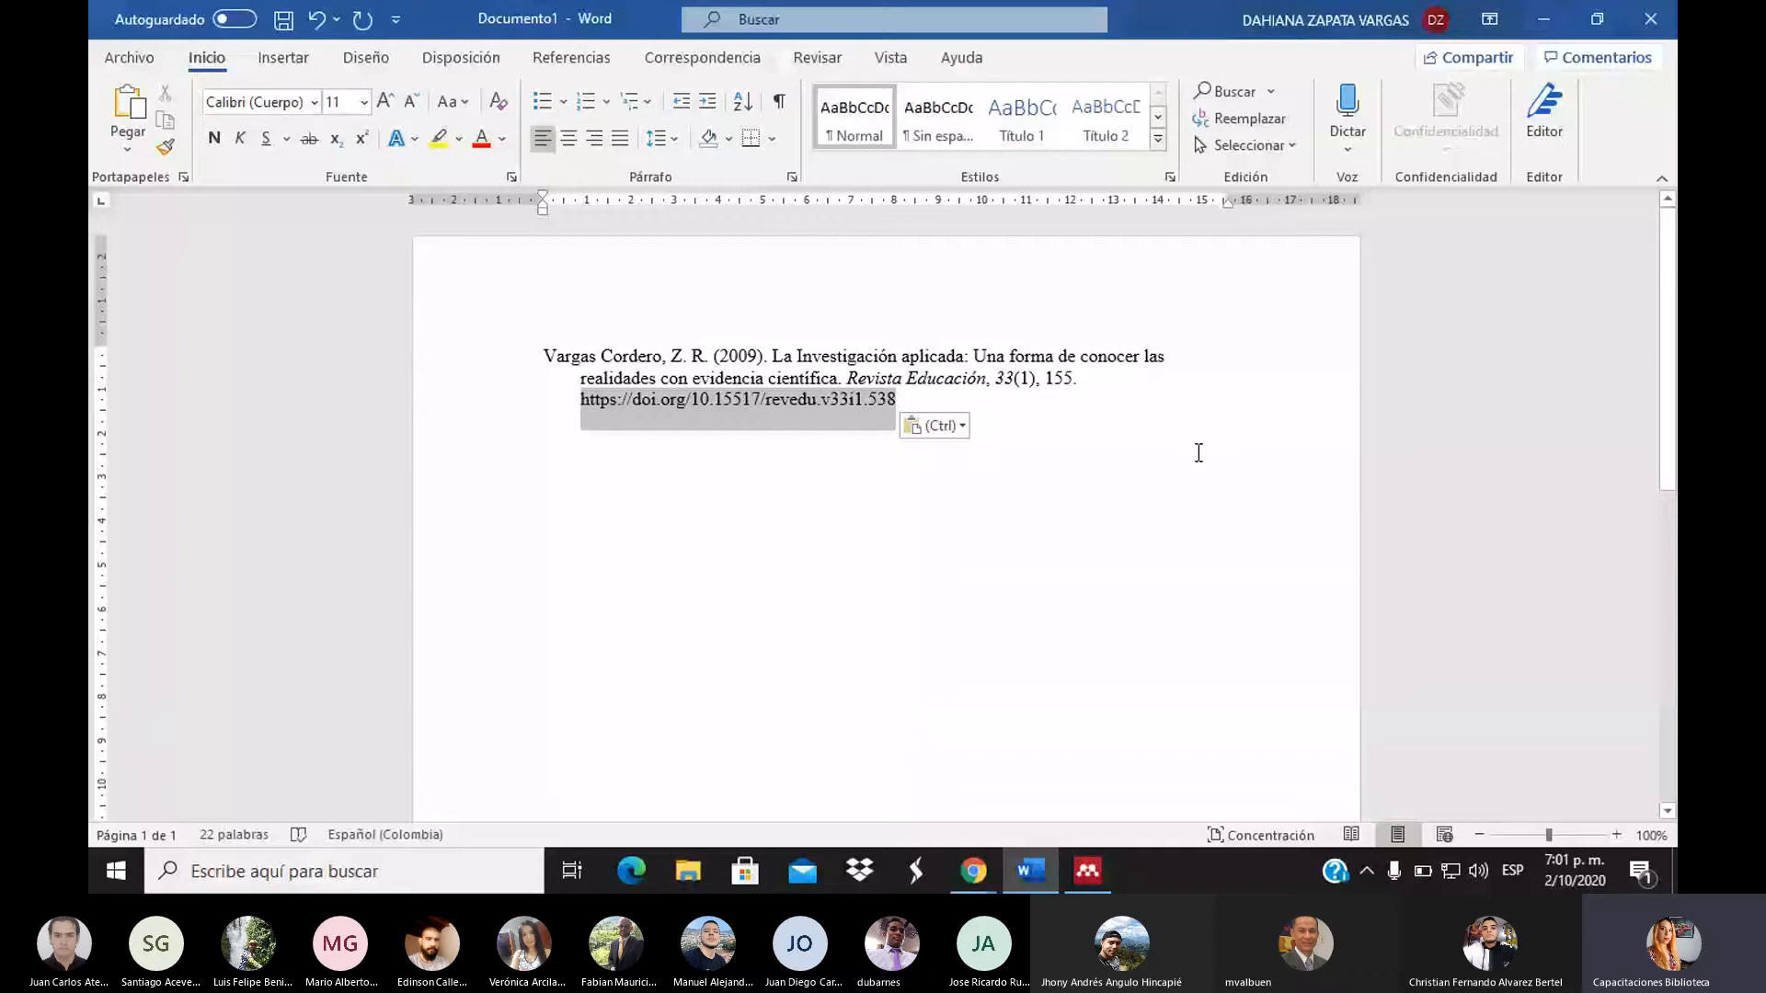
pyautogui.moveTo(1199, 452); pyautogui.dragTo(1198, 453)
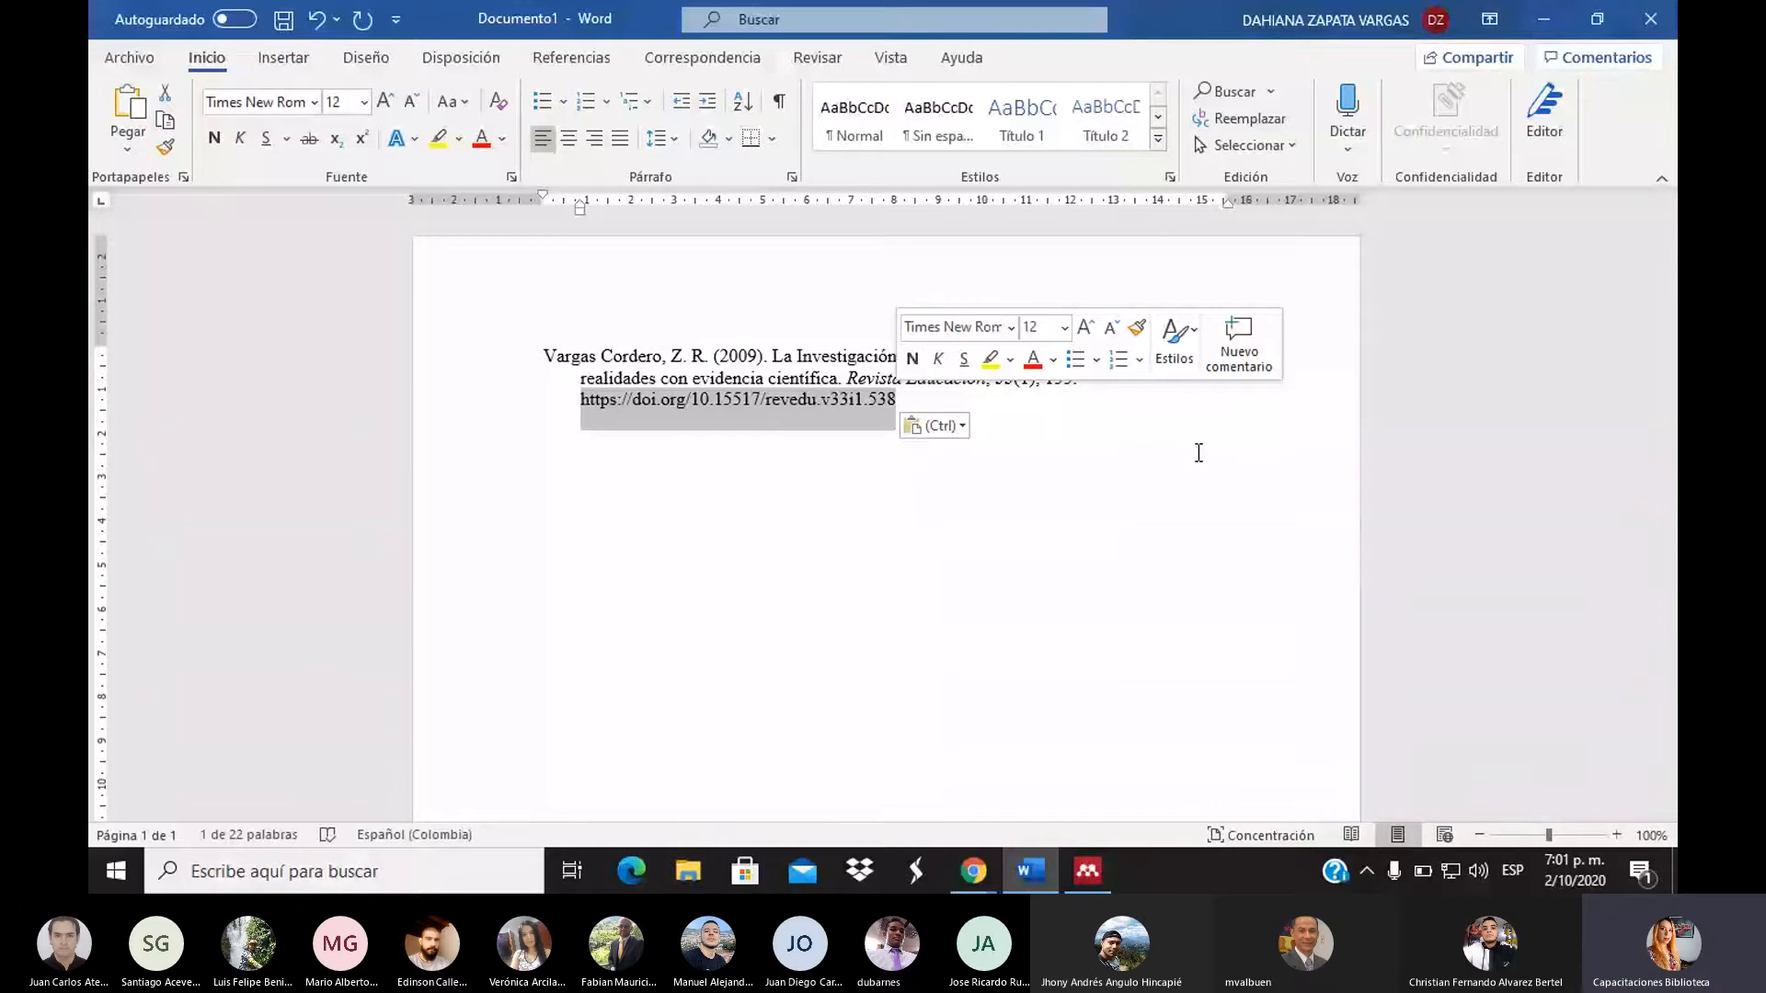
pyautogui.click(1198, 452)
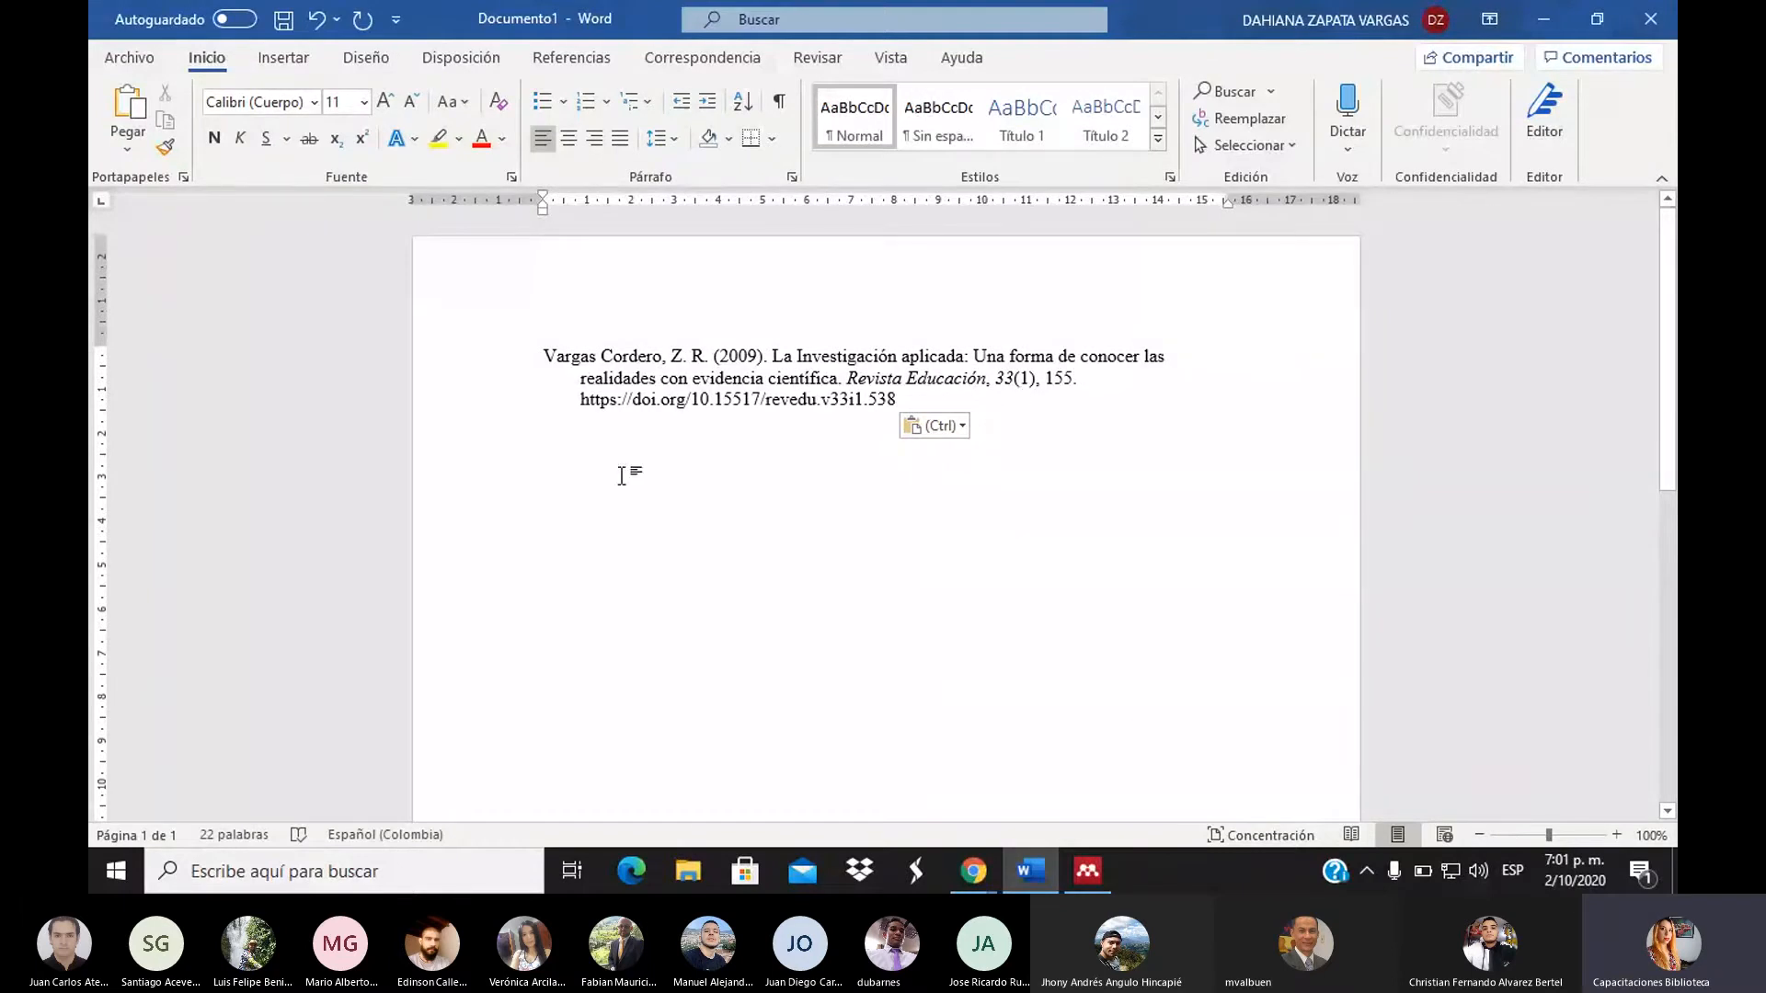
# Copy the 2012 'Tema 1 Conceptos relacionados con la investigación' formatted citation from Mendeley and paste it into Word
pyautogui.click(1088, 870)
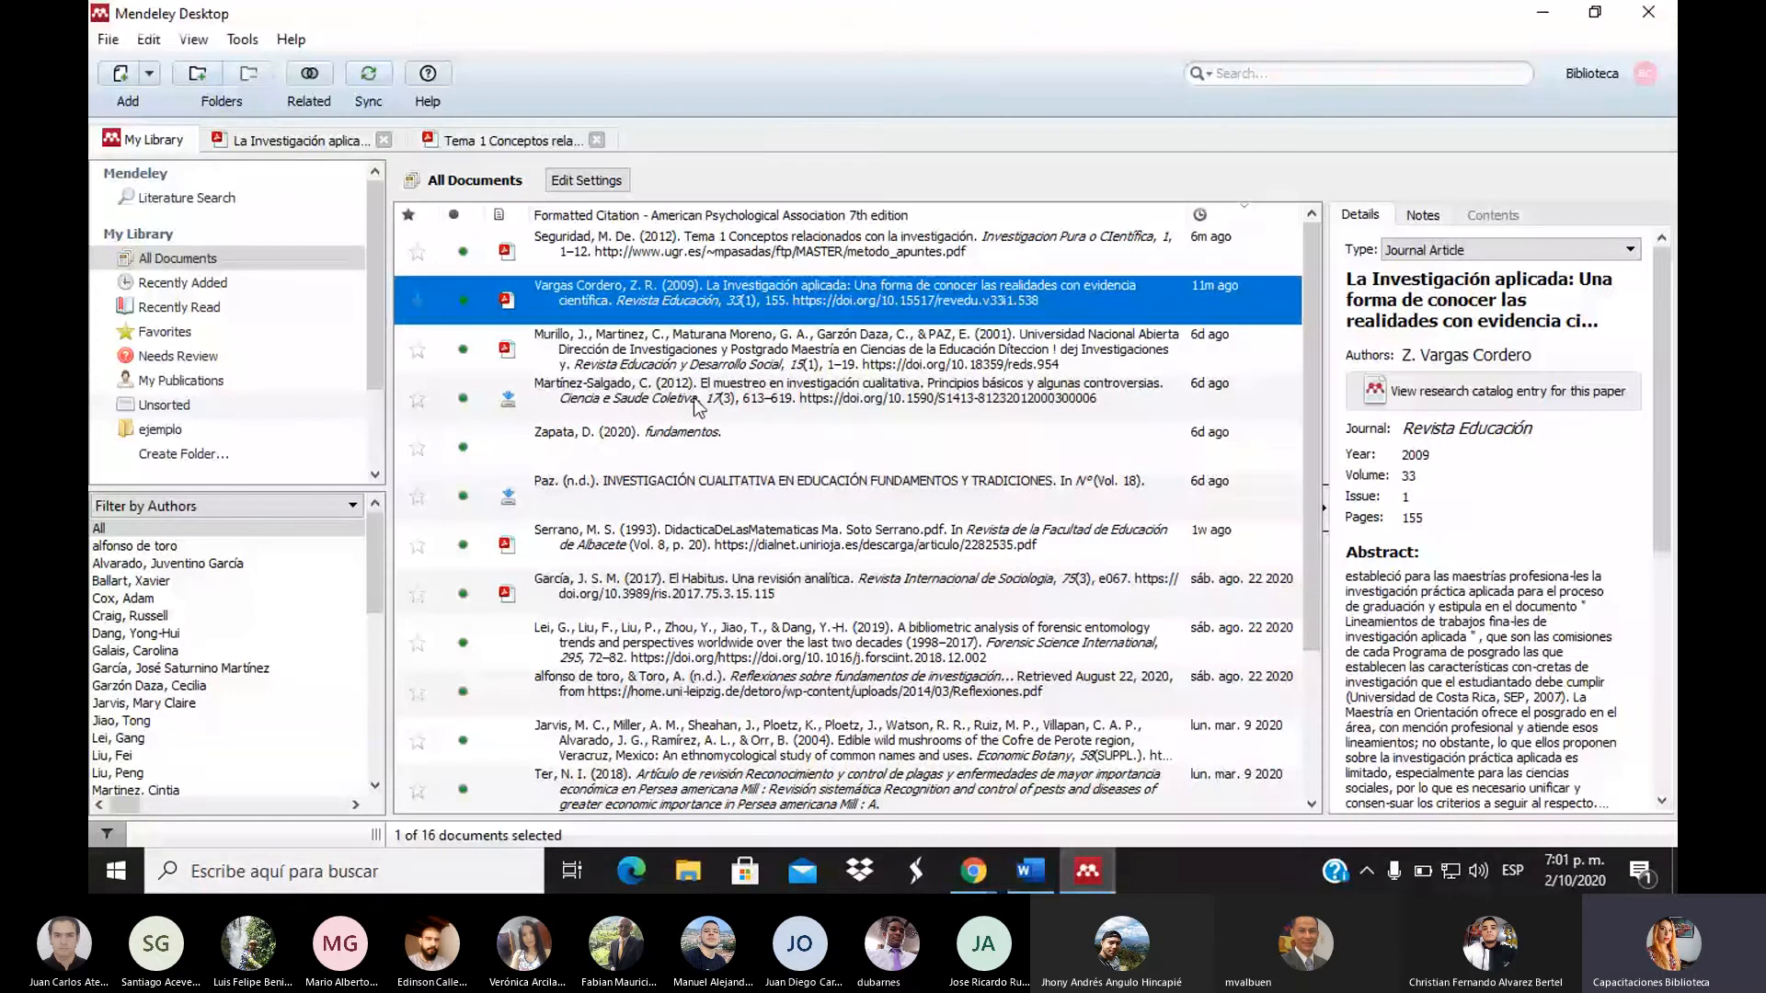
pyautogui.rightClick(700, 260)
pyautogui.moveTo(869, 511)
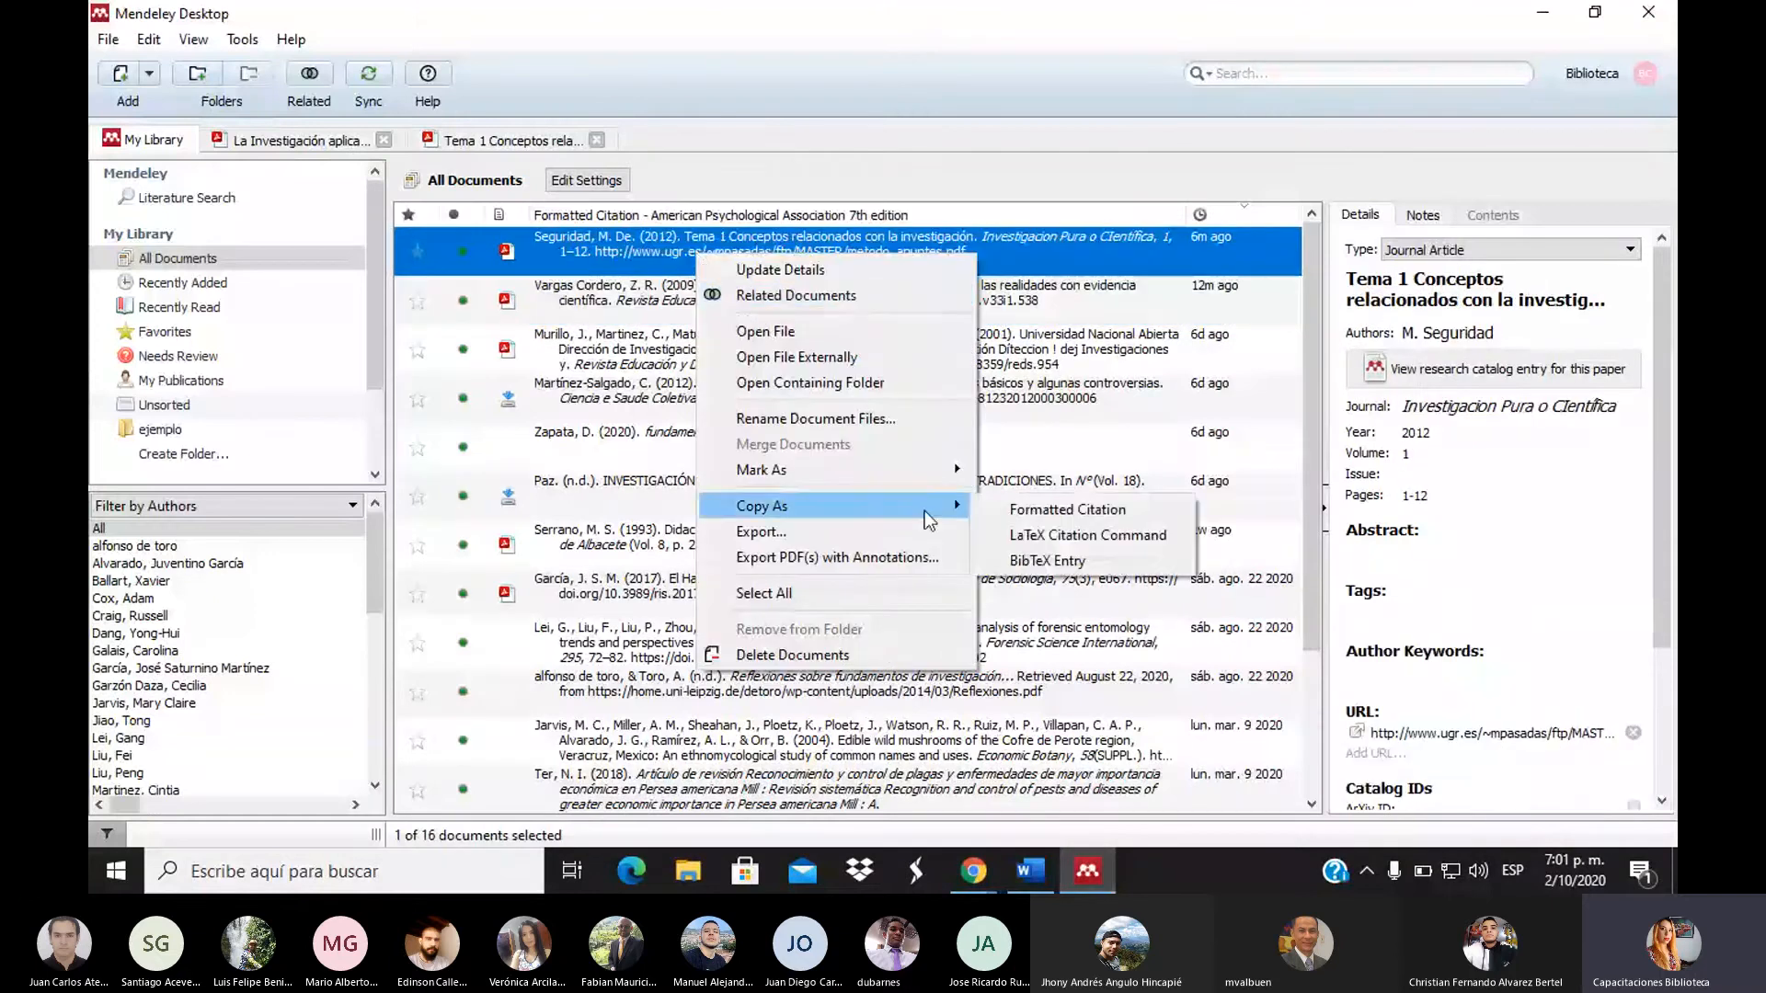
pyautogui.click(1017, 512)
pyautogui.click(1031, 870)
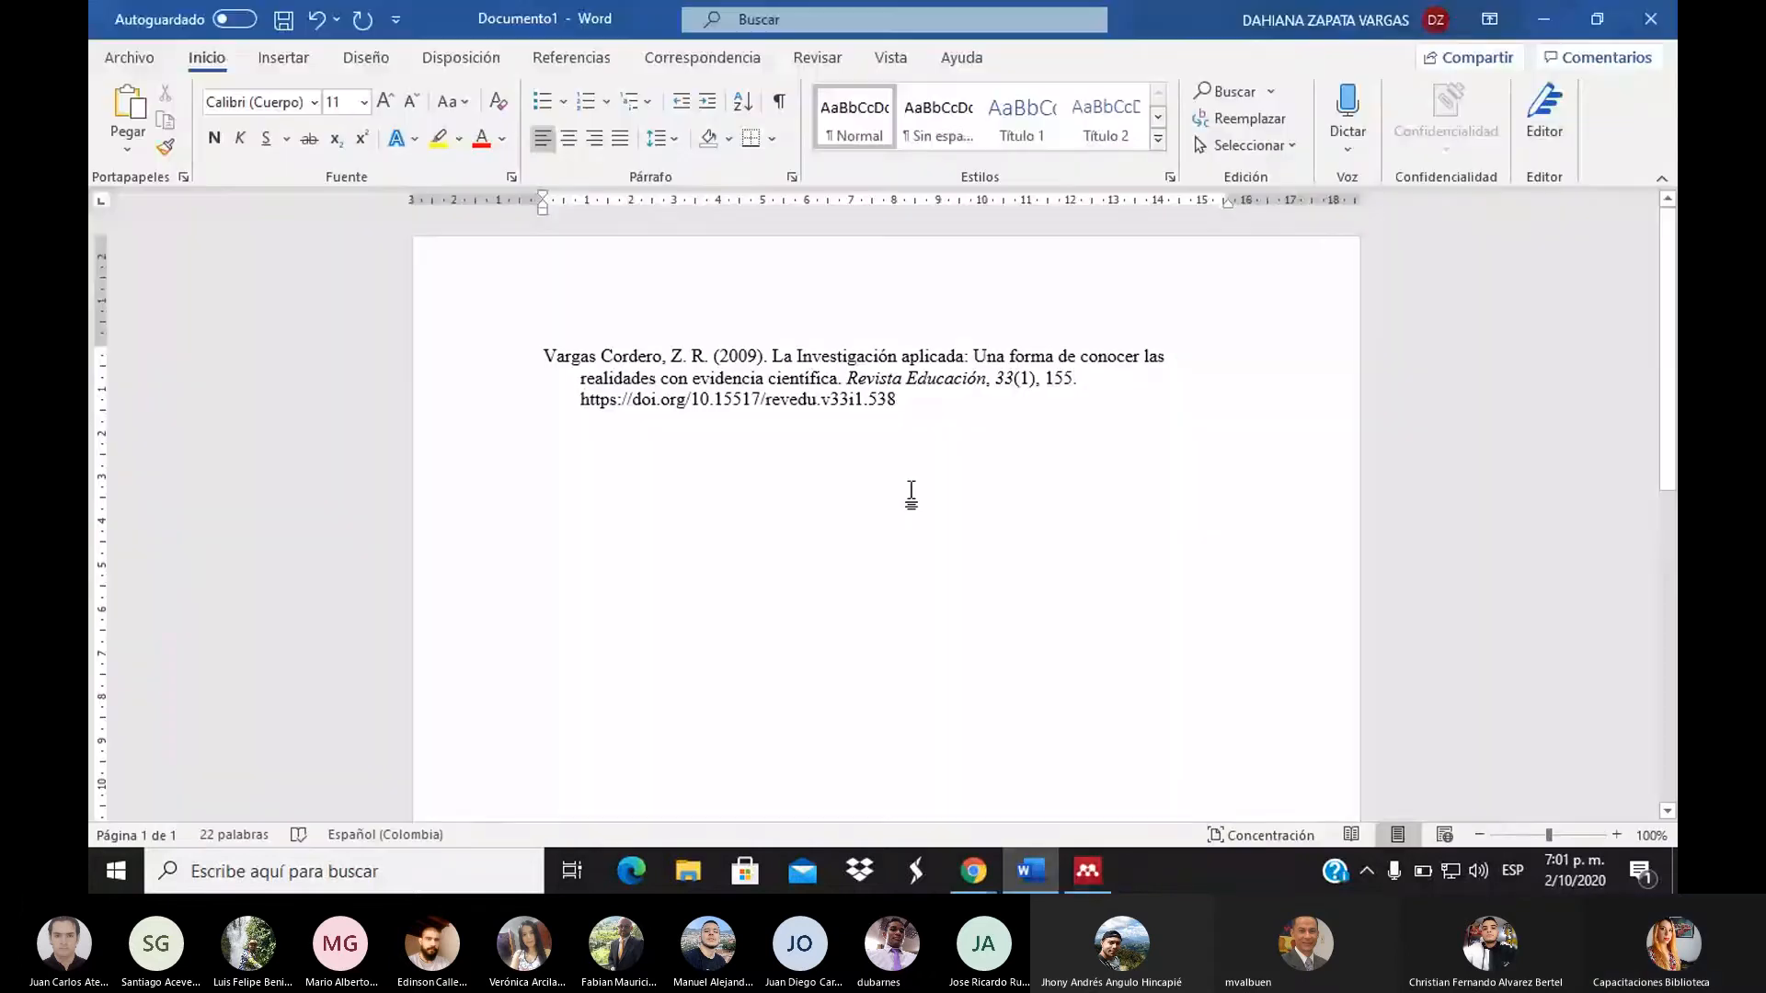
pyautogui.write('Seguridad, M. De. (2012). Tema 1 Conceptos relacionados con la investigación. Investigacion Pura o CIentifica, 1, 1–12. http://www.ugr.es/~mpasadas/ftp/MASTER/metodo_apuntes.pdf')
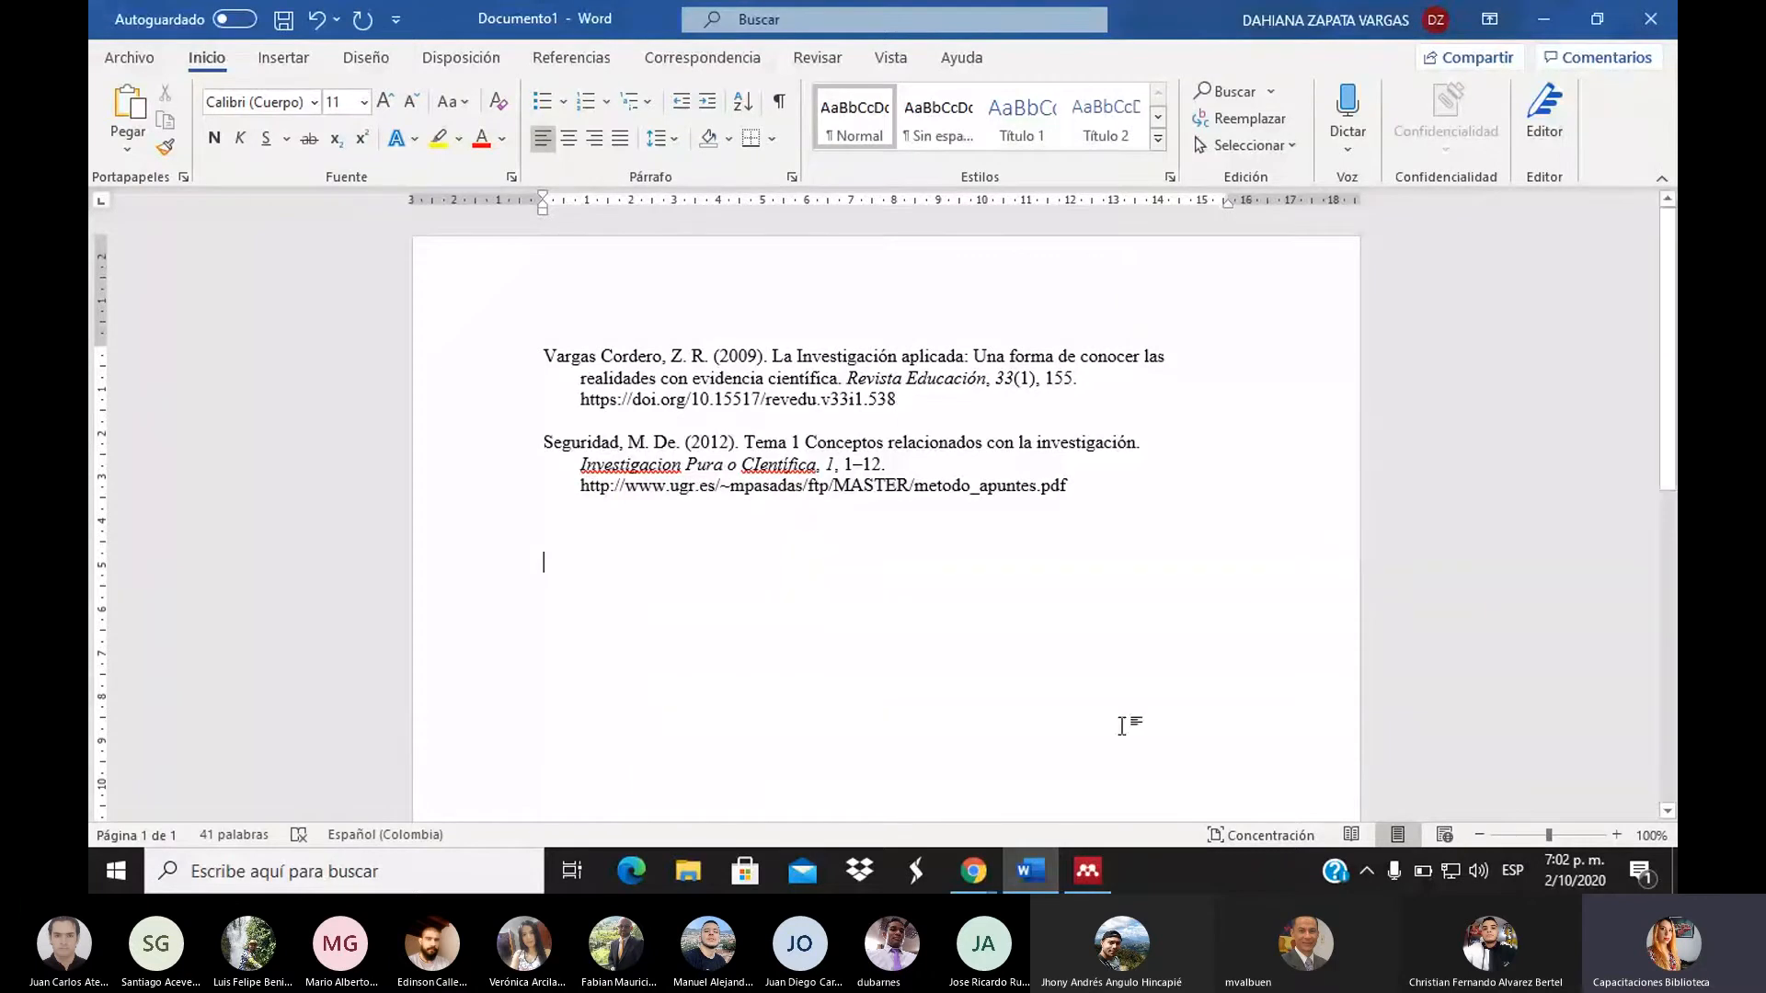
pyautogui.moveTo(1091, 890)
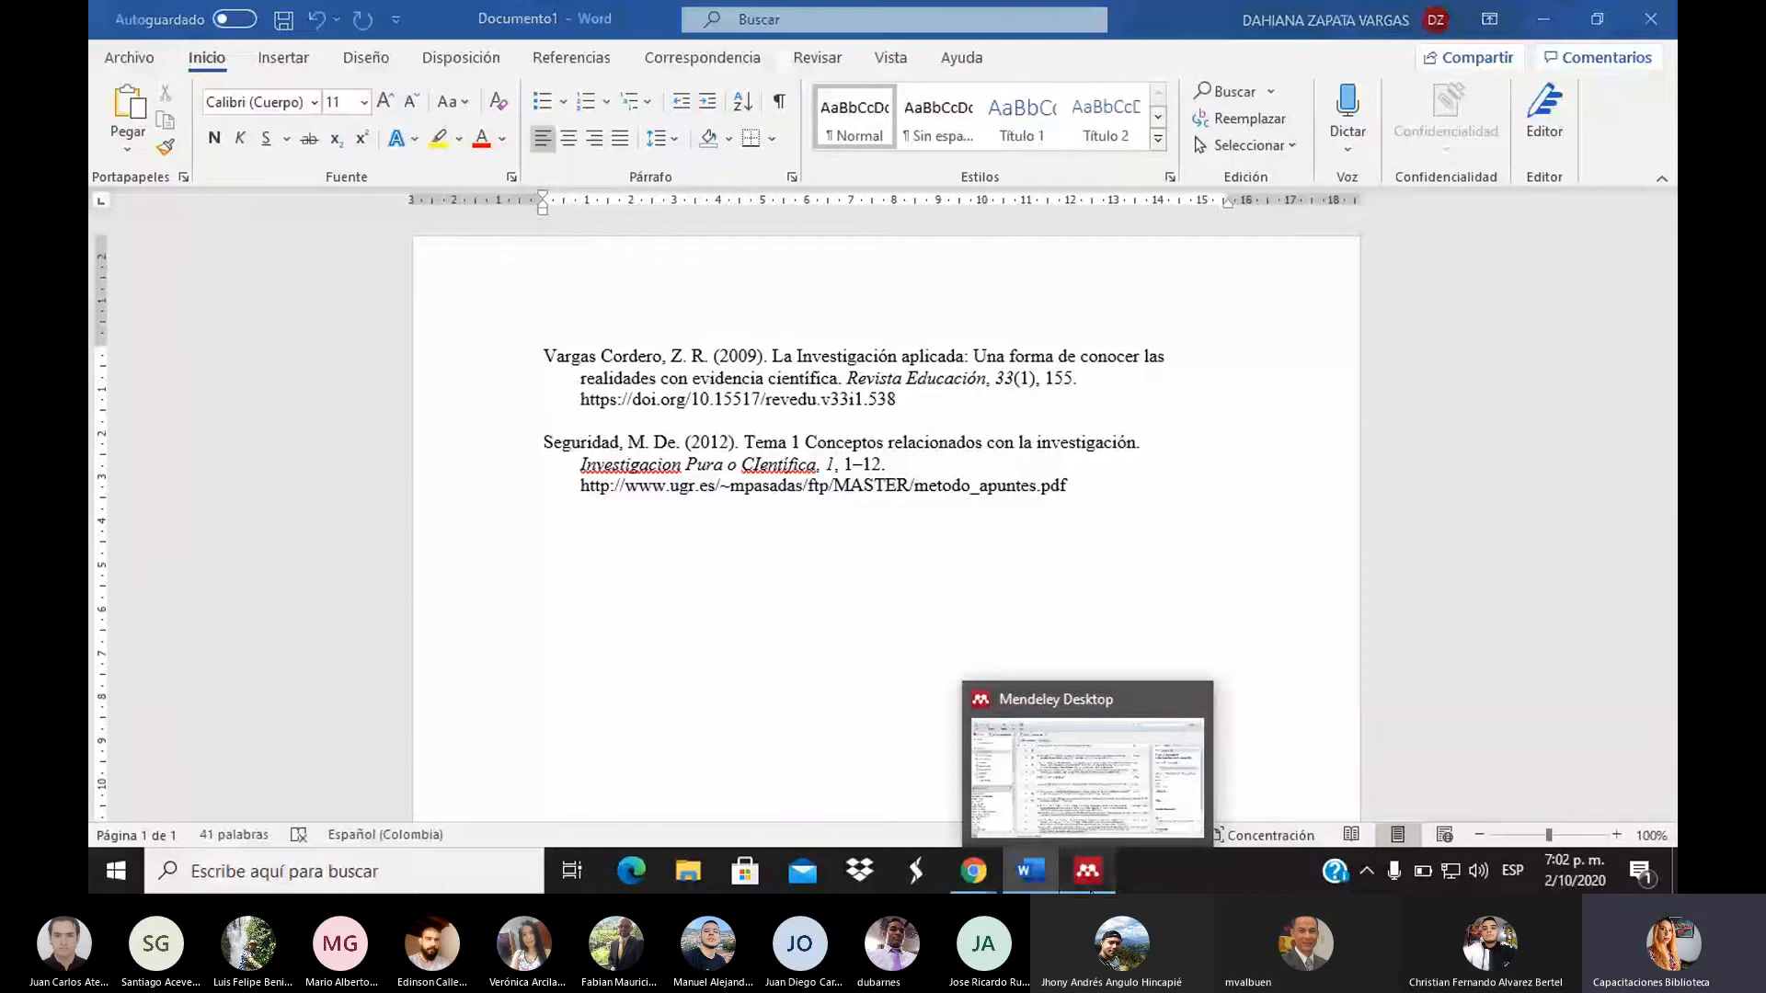
# Bring the Mendeley library back in front of Word and open the Tools menu
pyautogui.click(1089, 873)
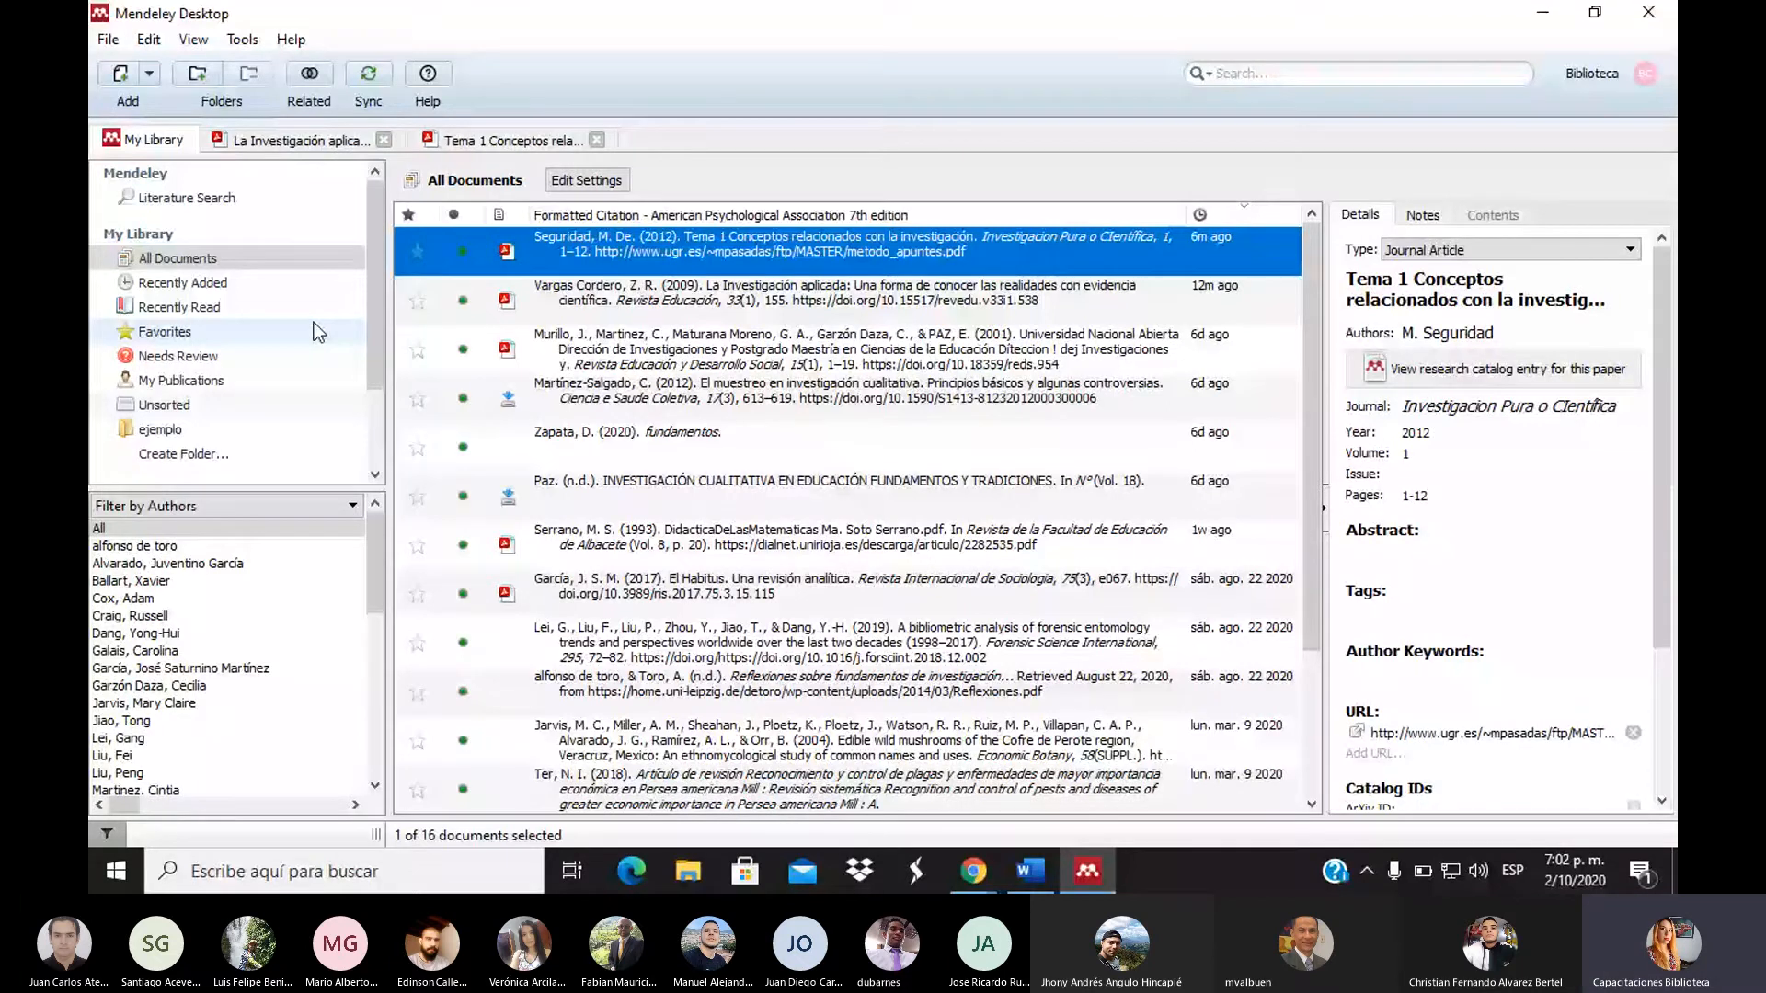
pyautogui.click(254, 41)
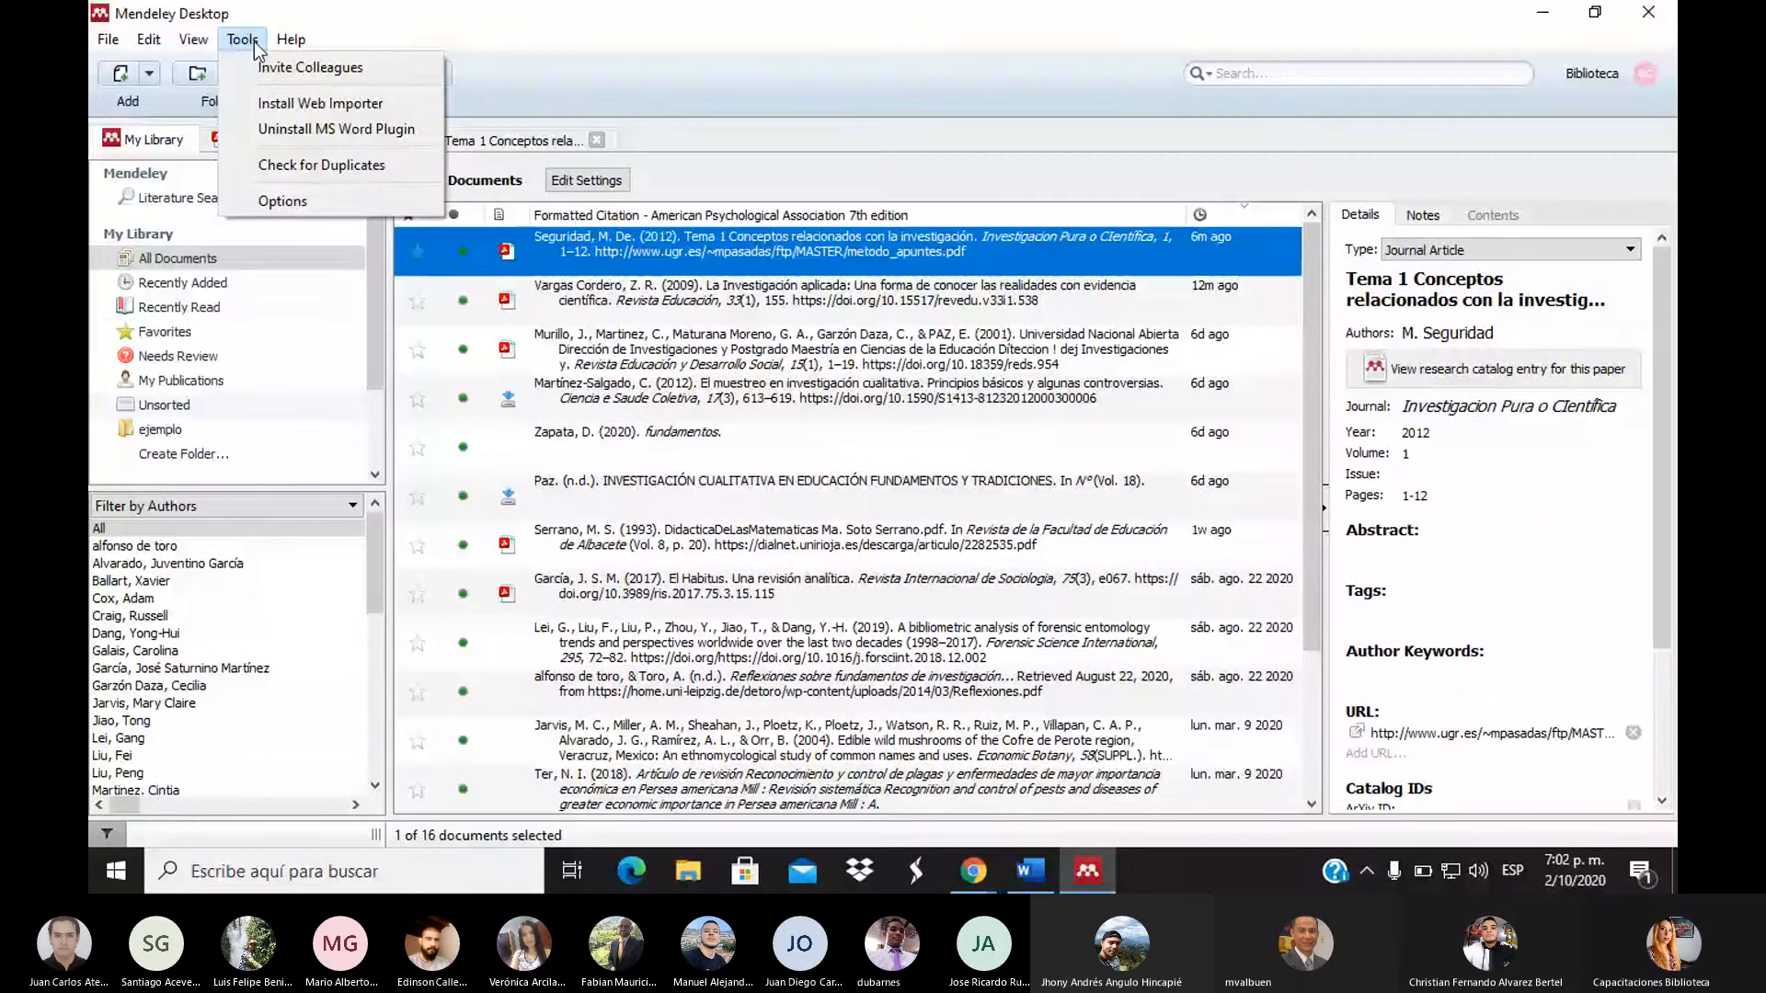
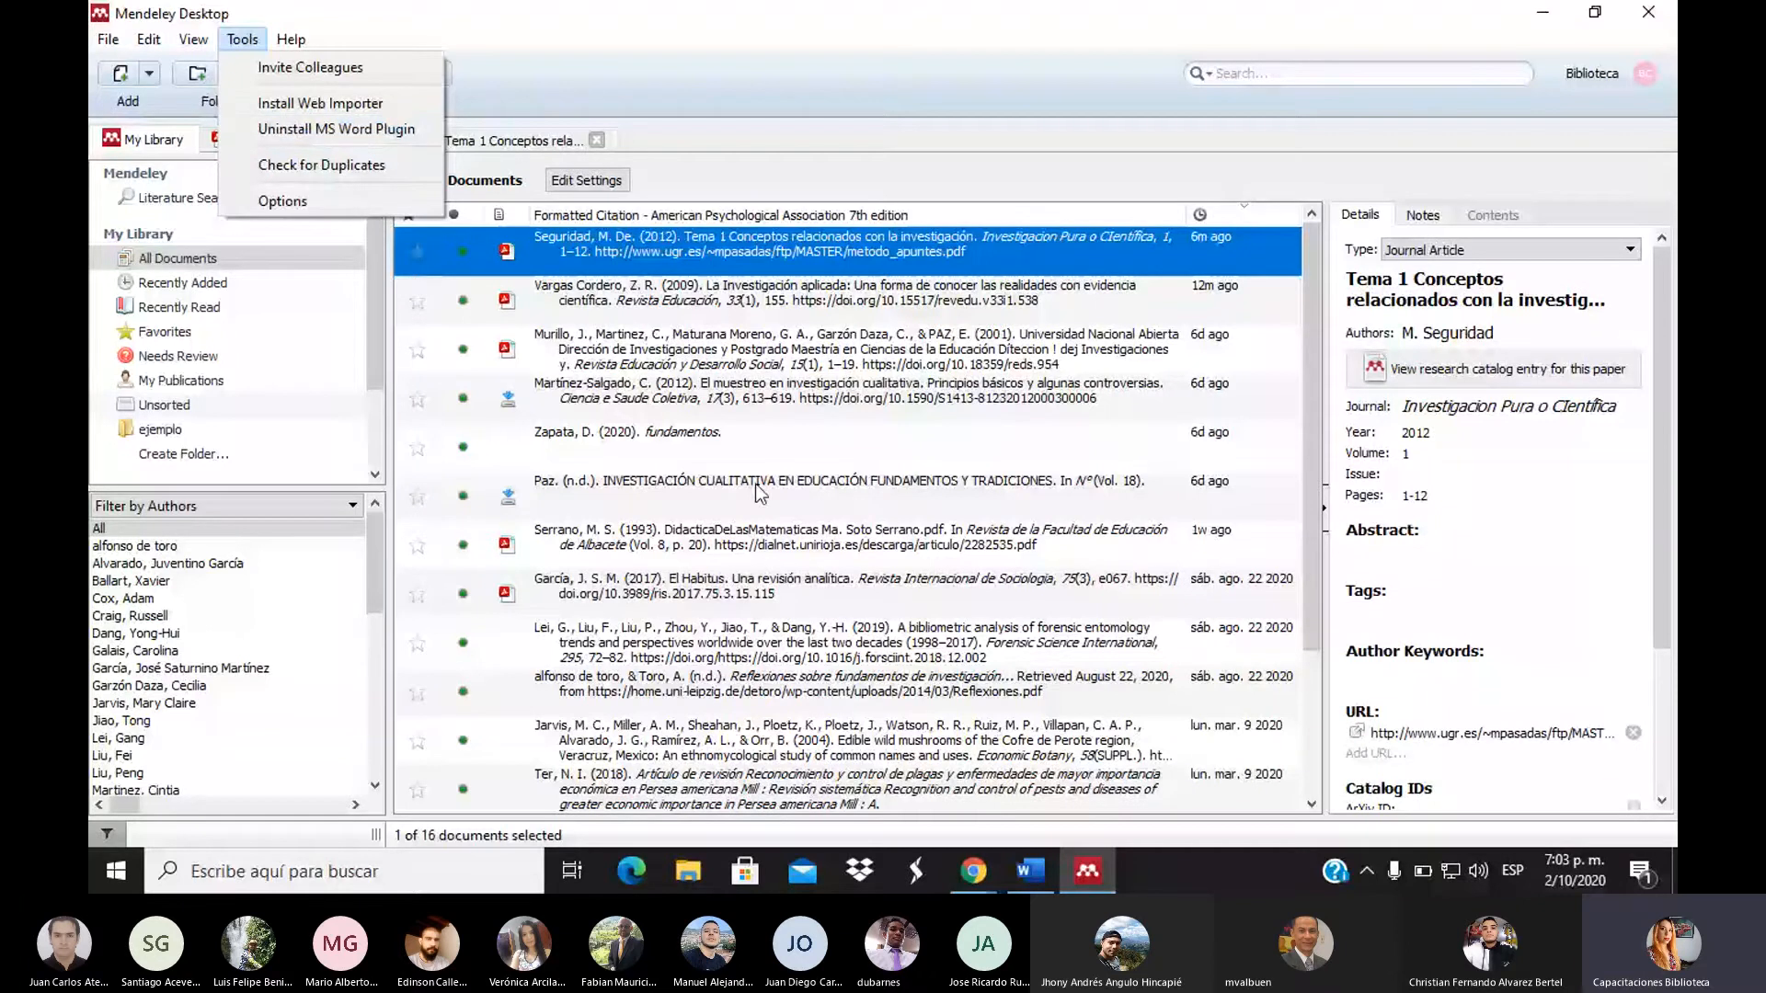
# Bring Word's Documento1, holding the two APA references, to the front
pyautogui.click(1030, 871)
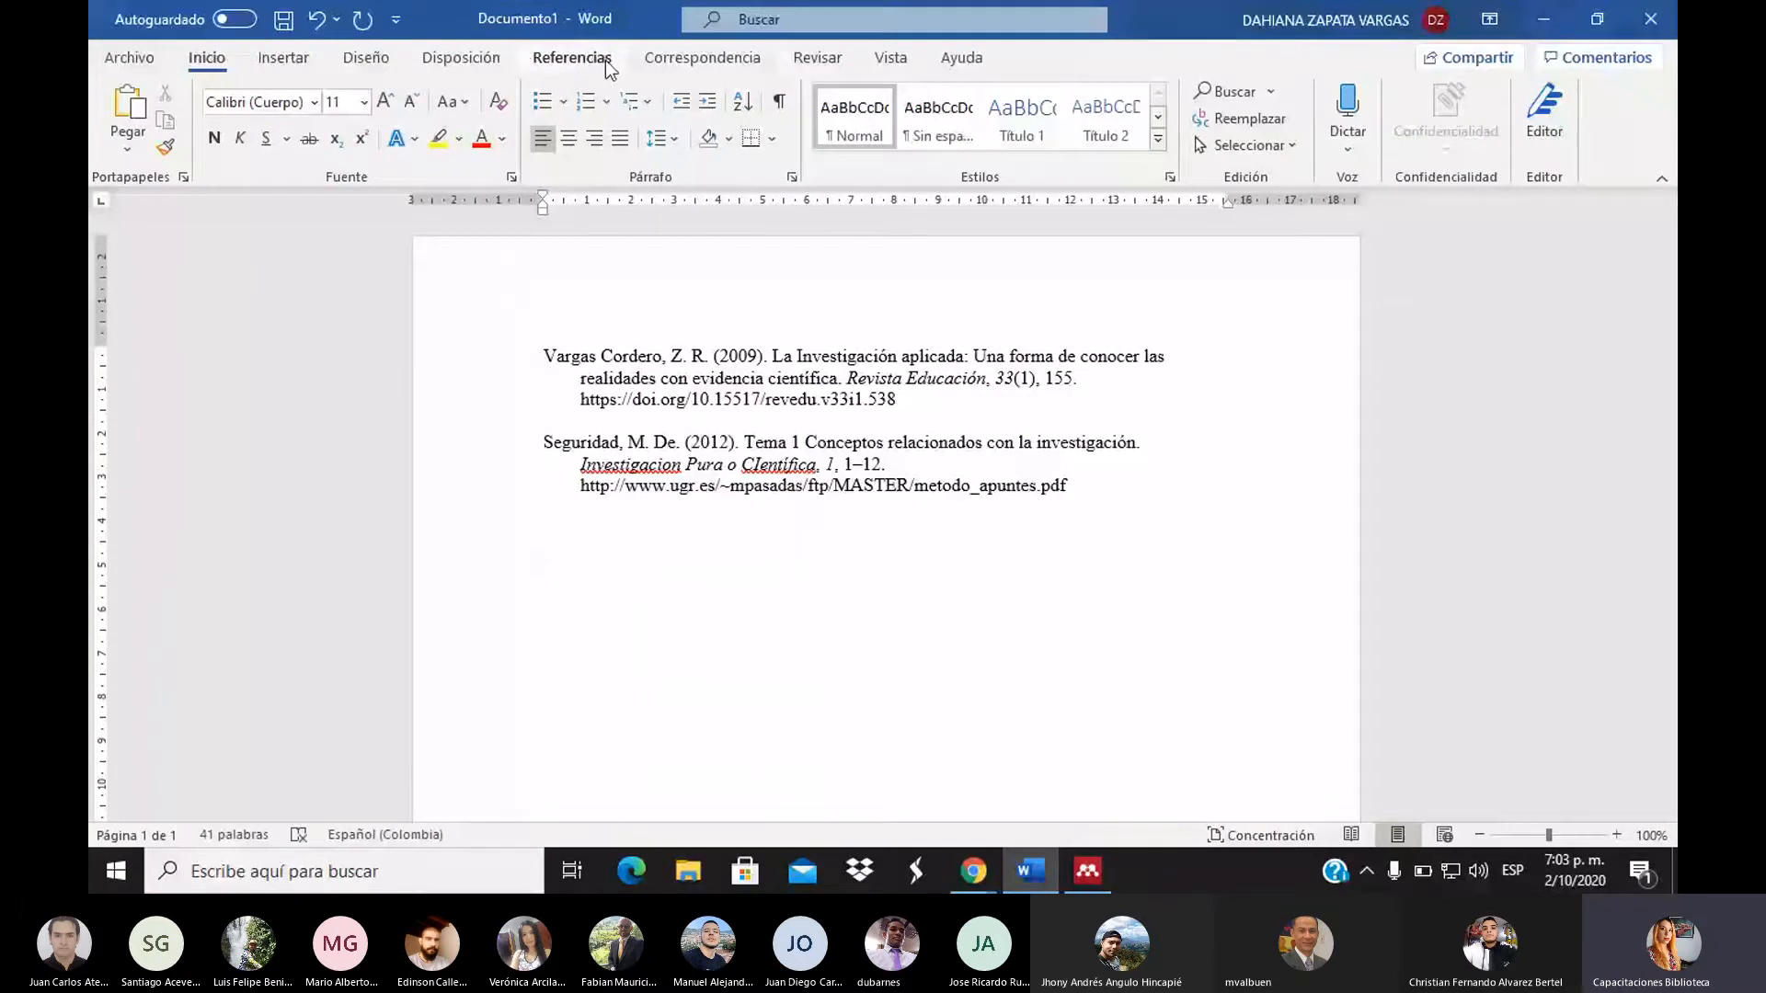
# Confirm the Mendeley Style is American Psychological Association 7th edition, then return to Mendeley
pyautogui.click(554, 61)
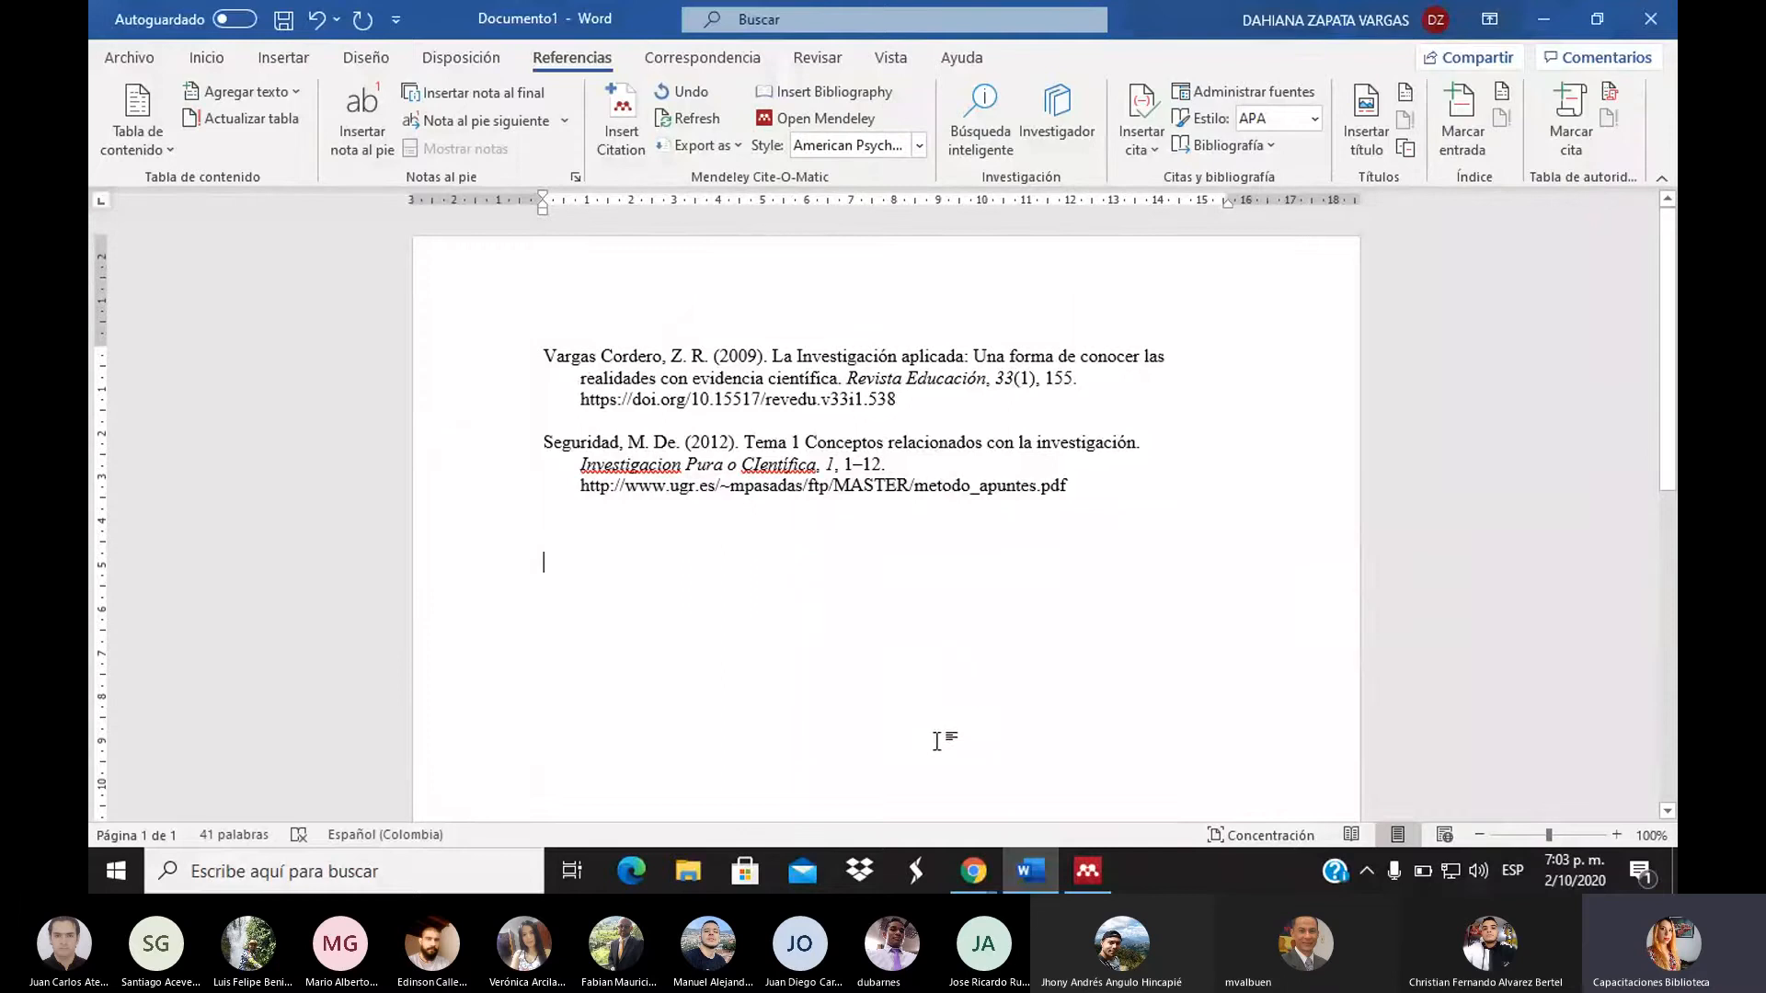
pyautogui.click(920, 146)
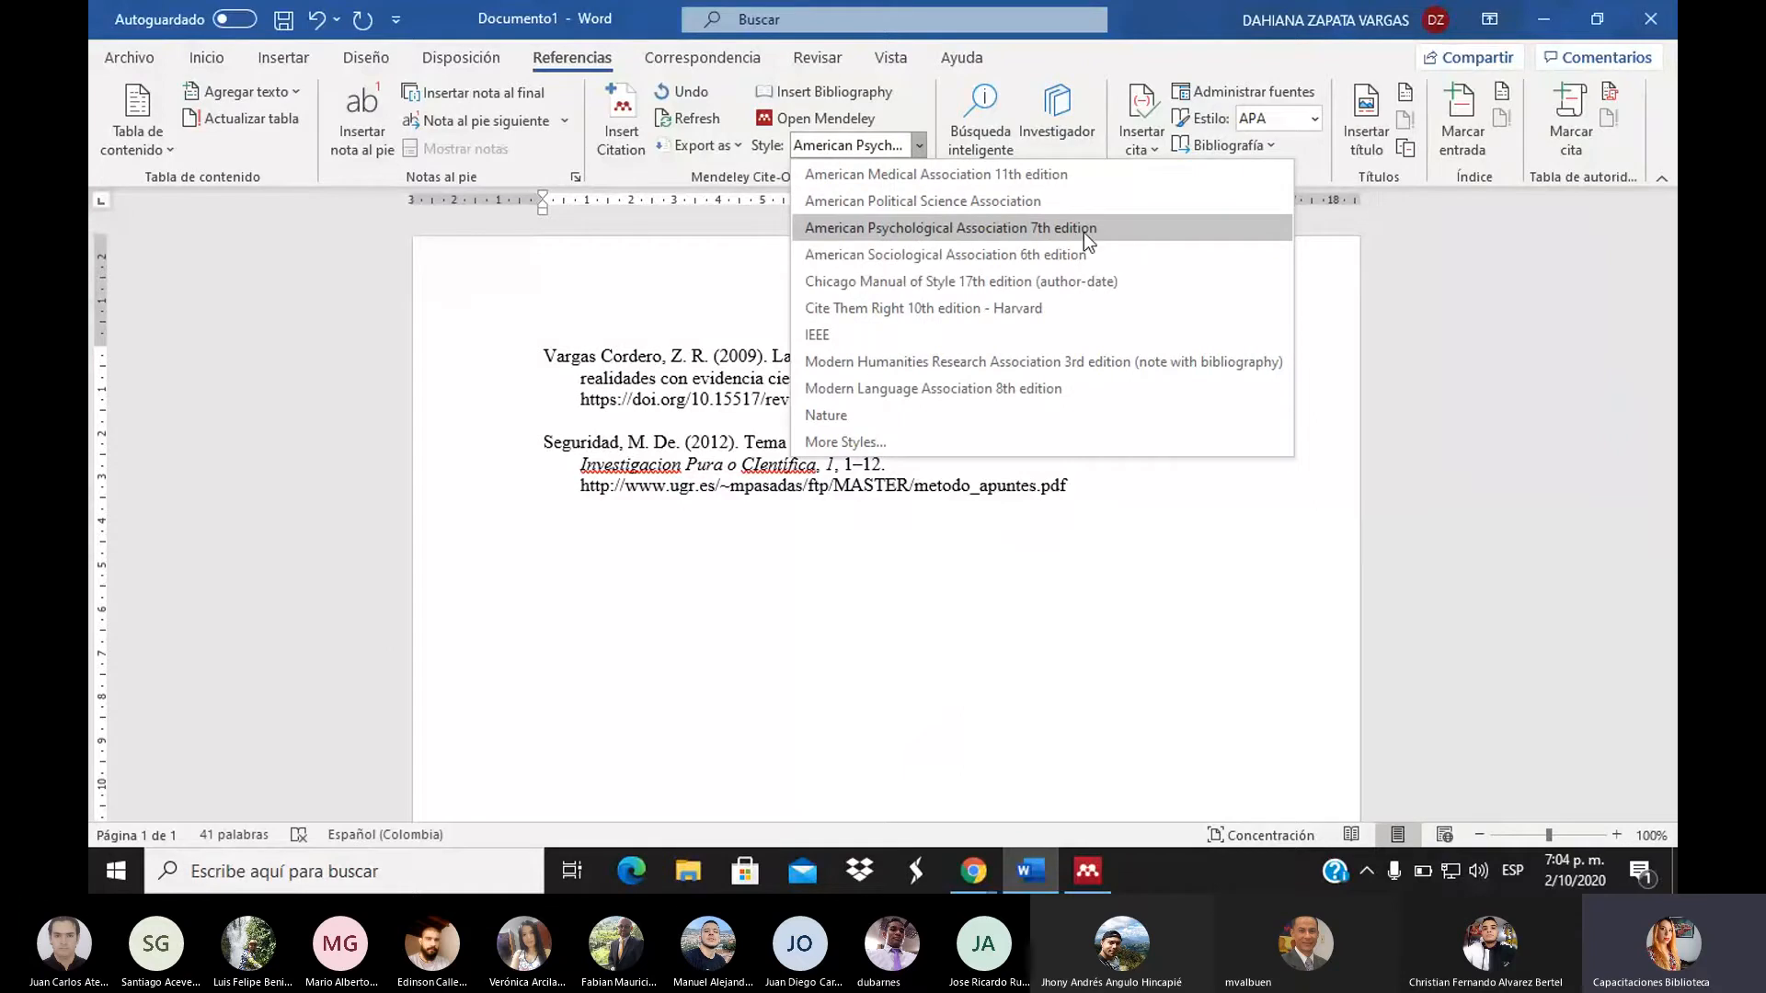
pyautogui.click(847, 235)
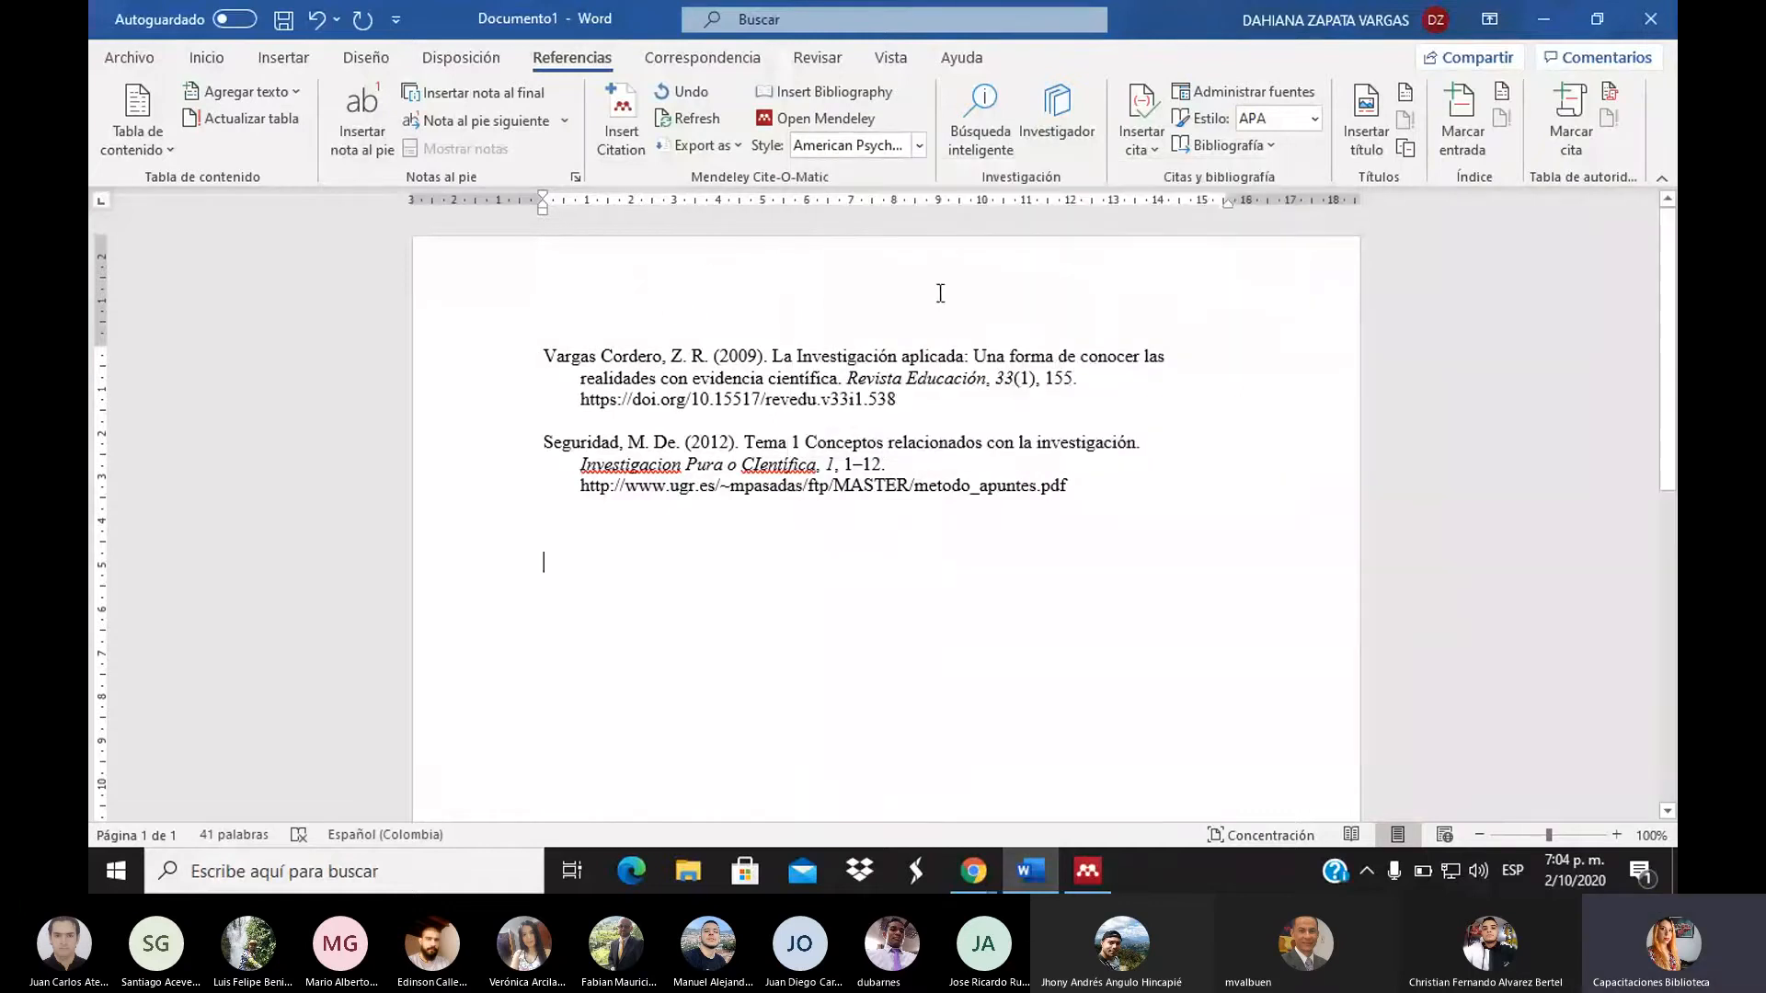
pyautogui.click(773, 519)
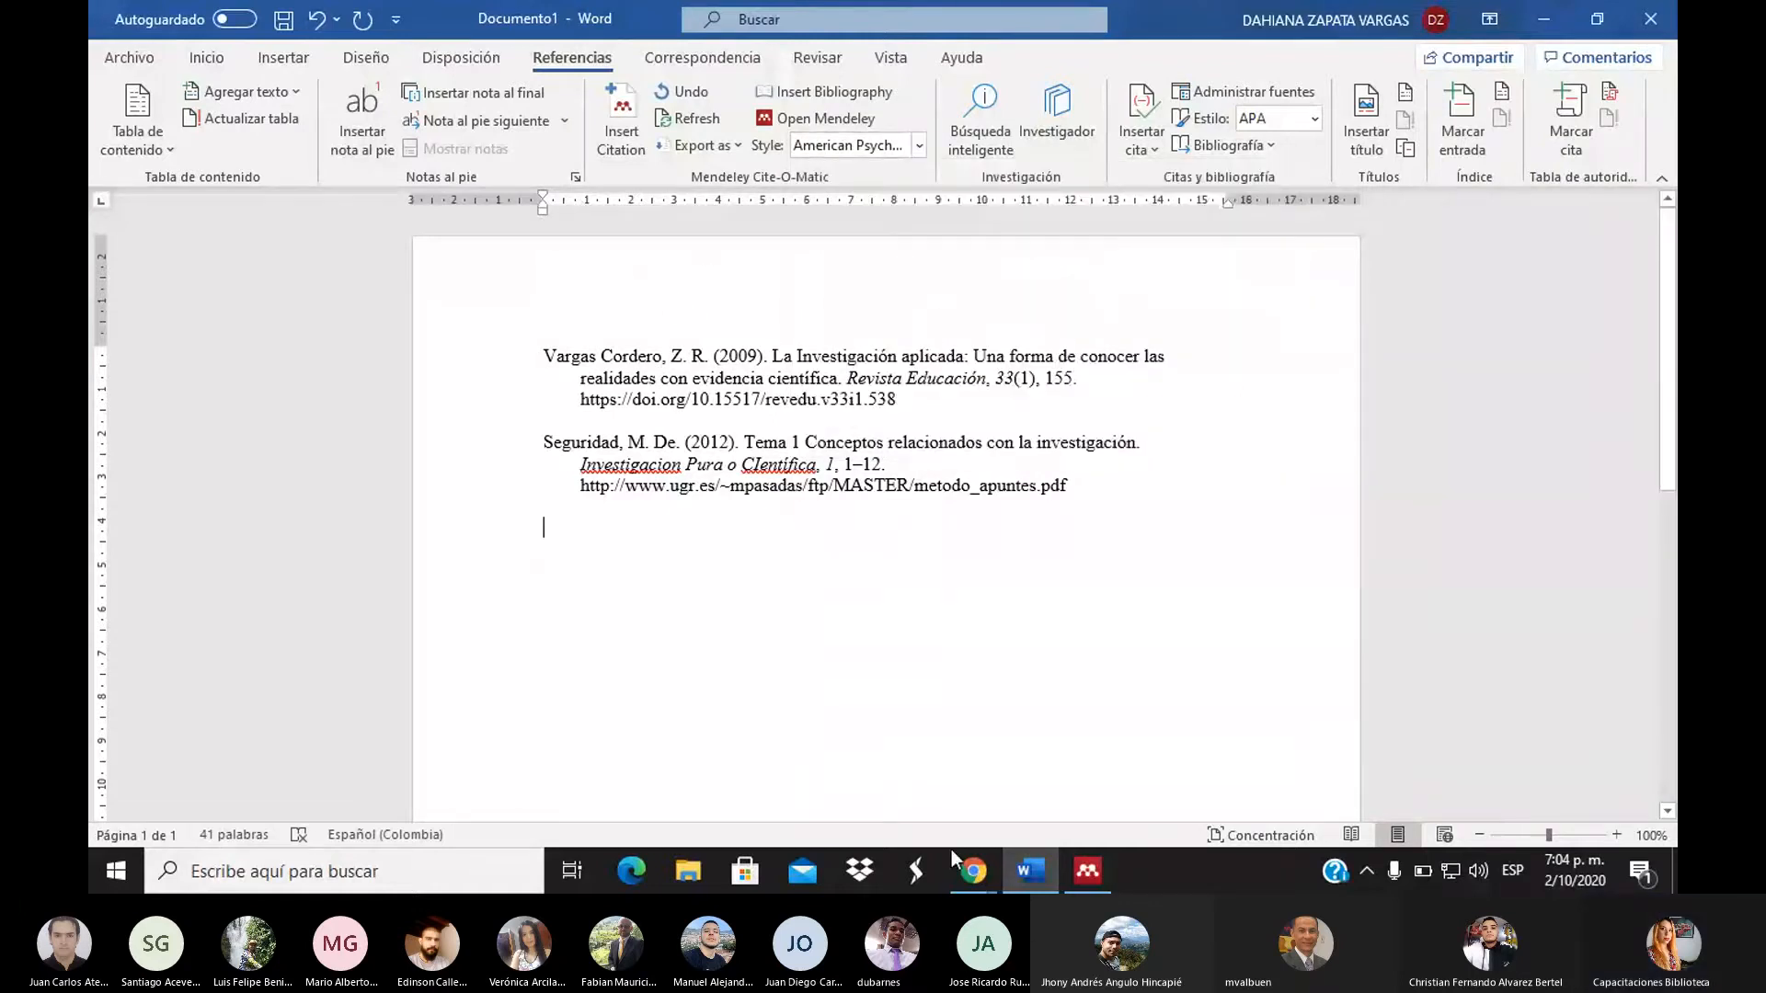
pyautogui.click(1082, 874)
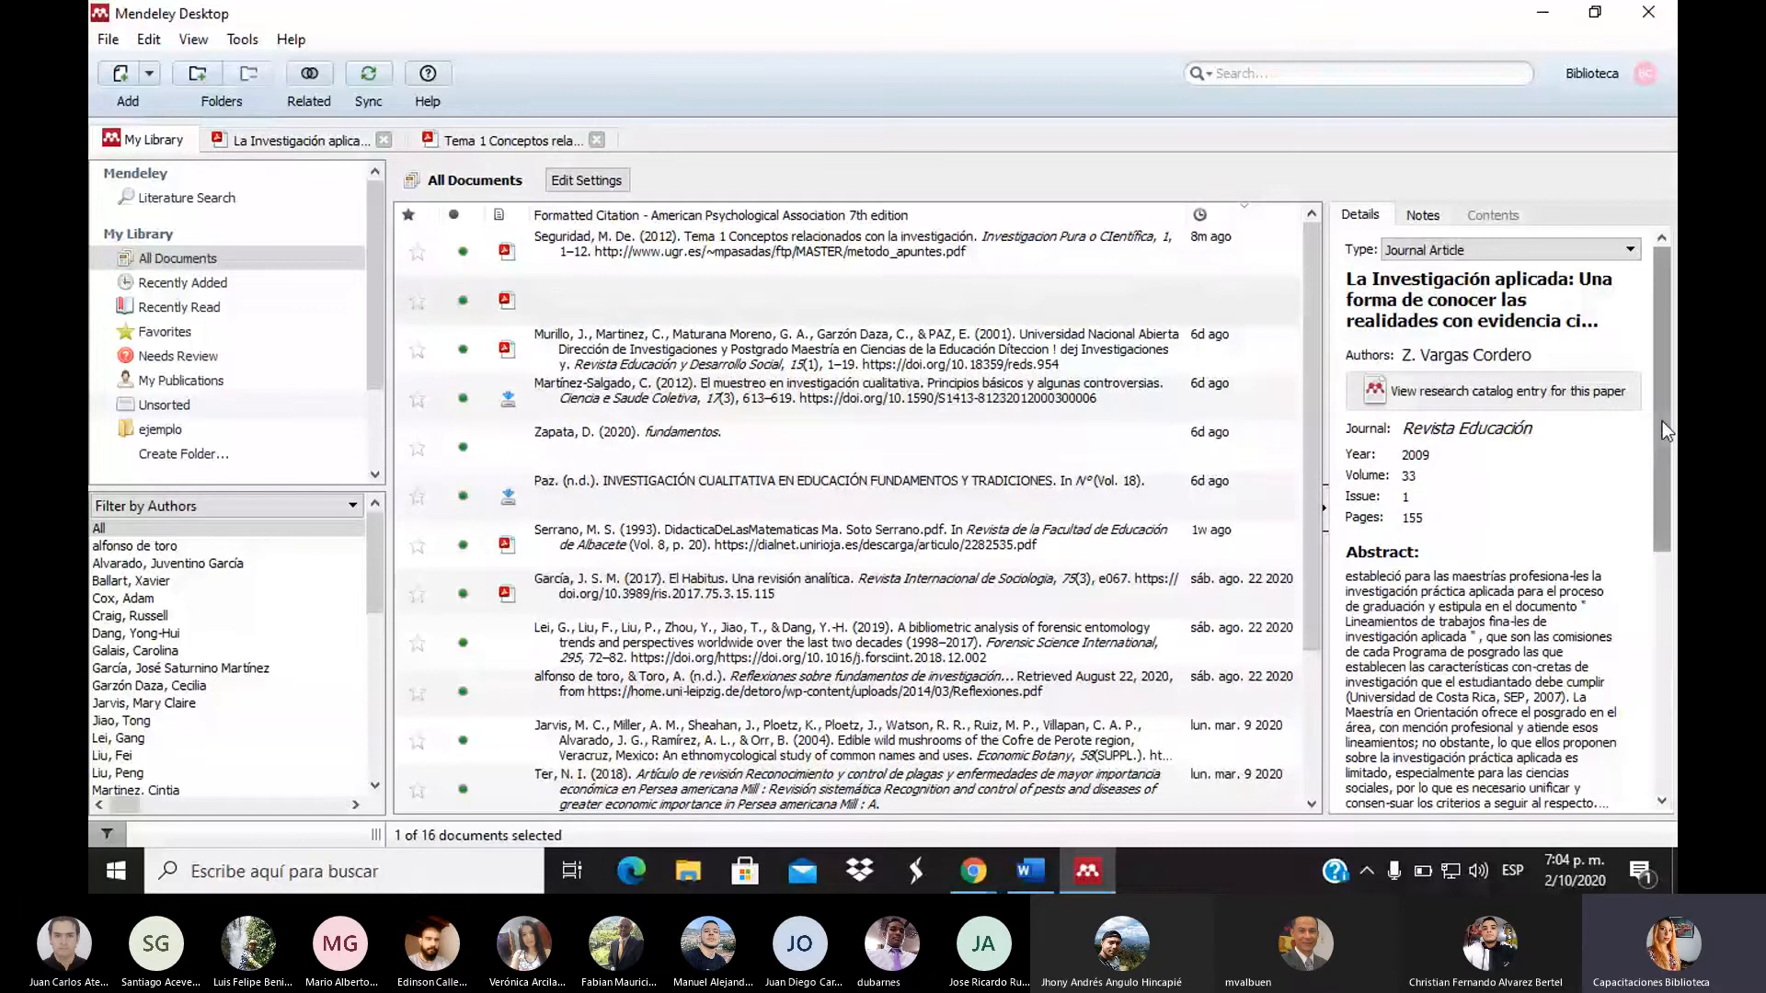
# Open the article's attached aplicada.pdf and move to page 3
pyautogui.moveTo(1663, 421); pyautogui.dragTo(1658, 662)
pyautogui.click(1423, 704)
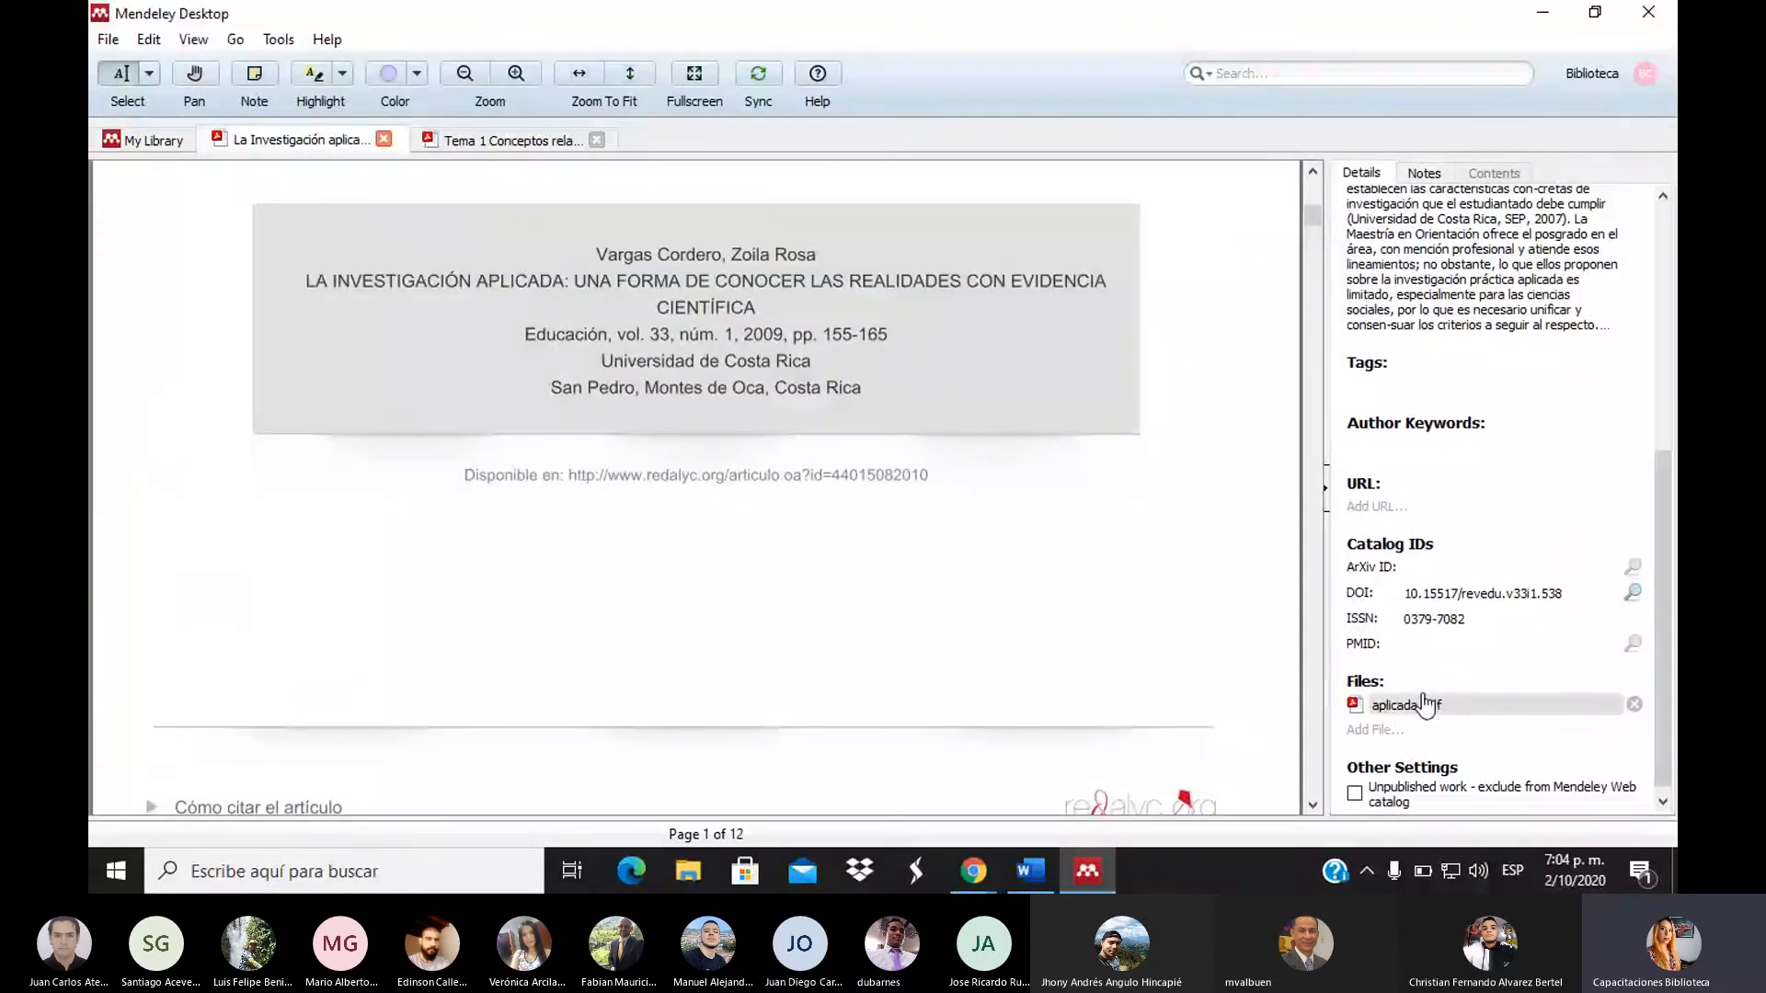
pyautogui.click(1311, 588)
pyautogui.click(1311, 589)
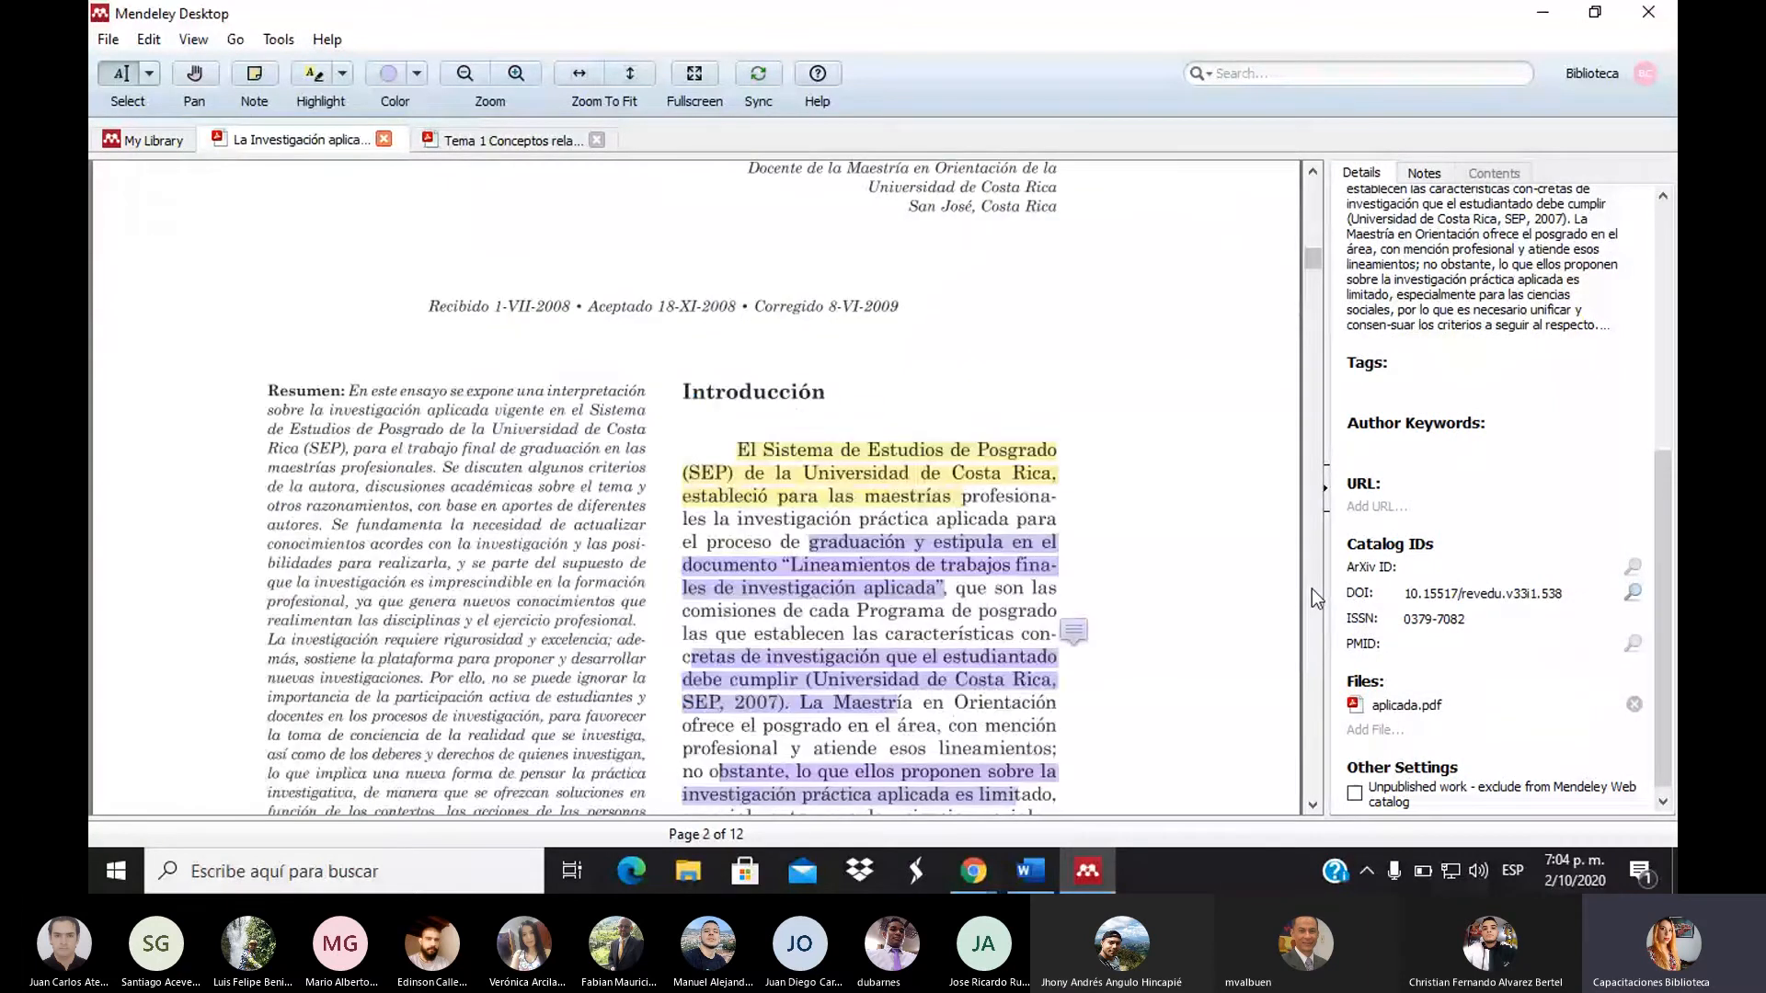
pyautogui.click(1311, 808)
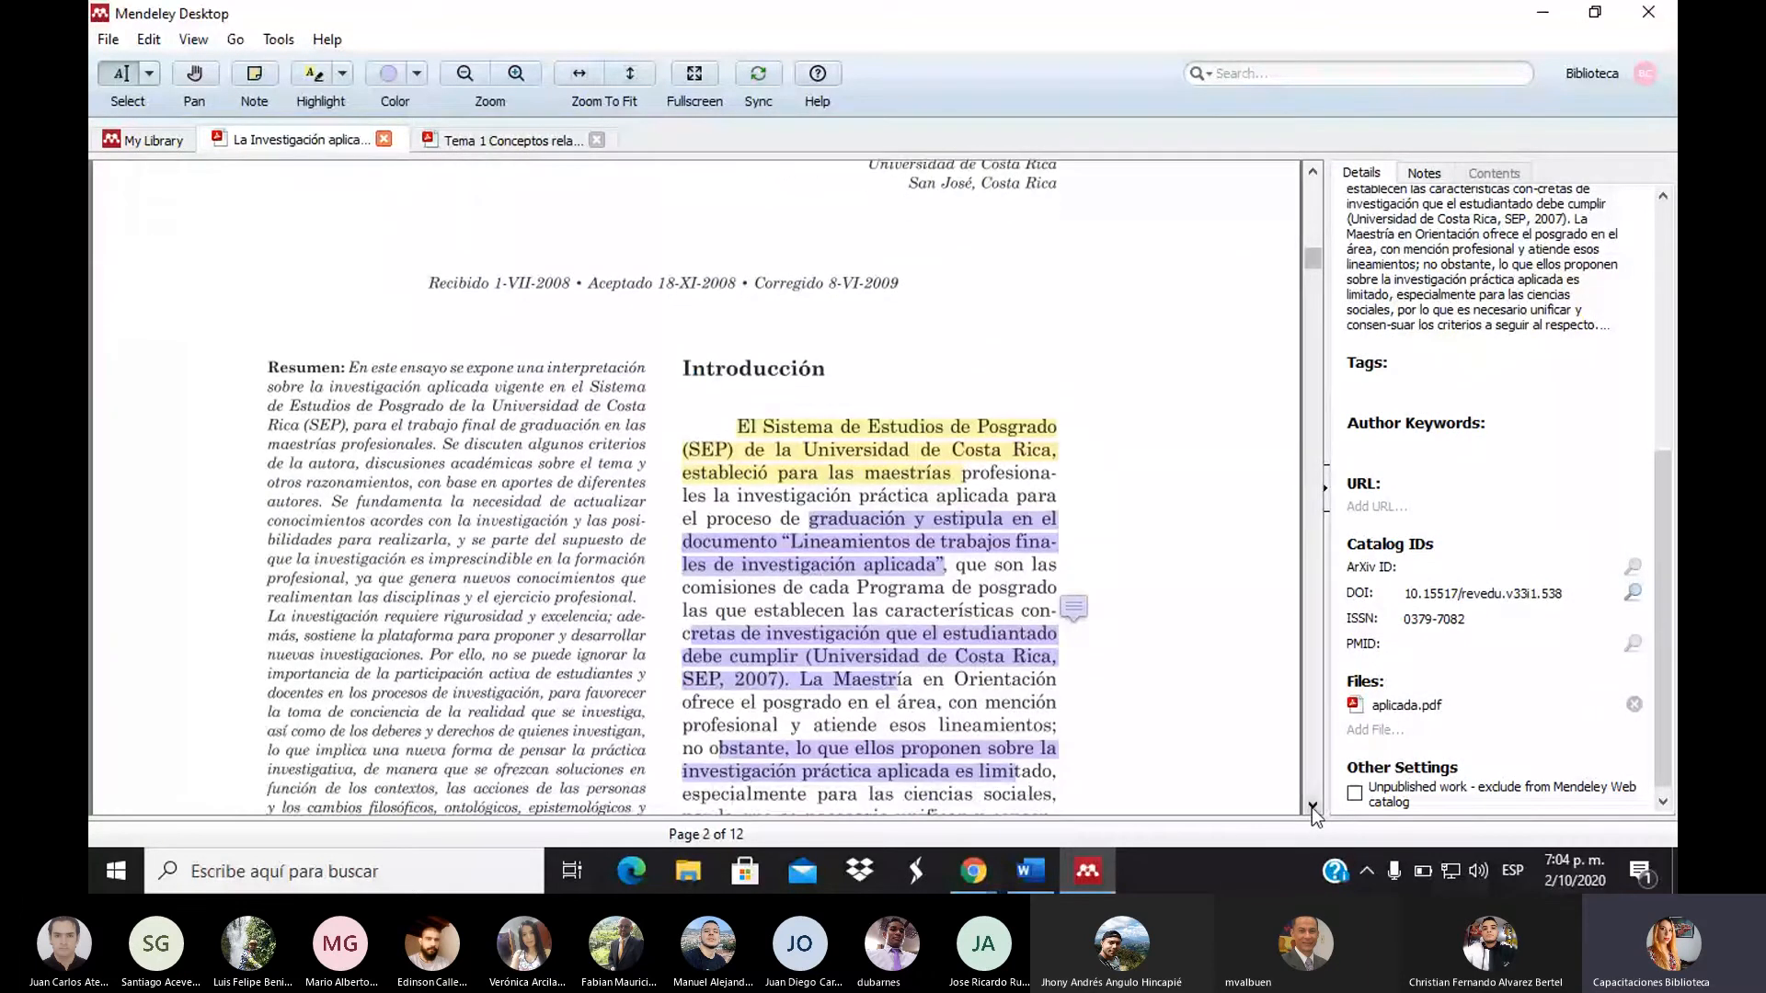
pyautogui.click(1311, 807)
pyautogui.click(1311, 808)
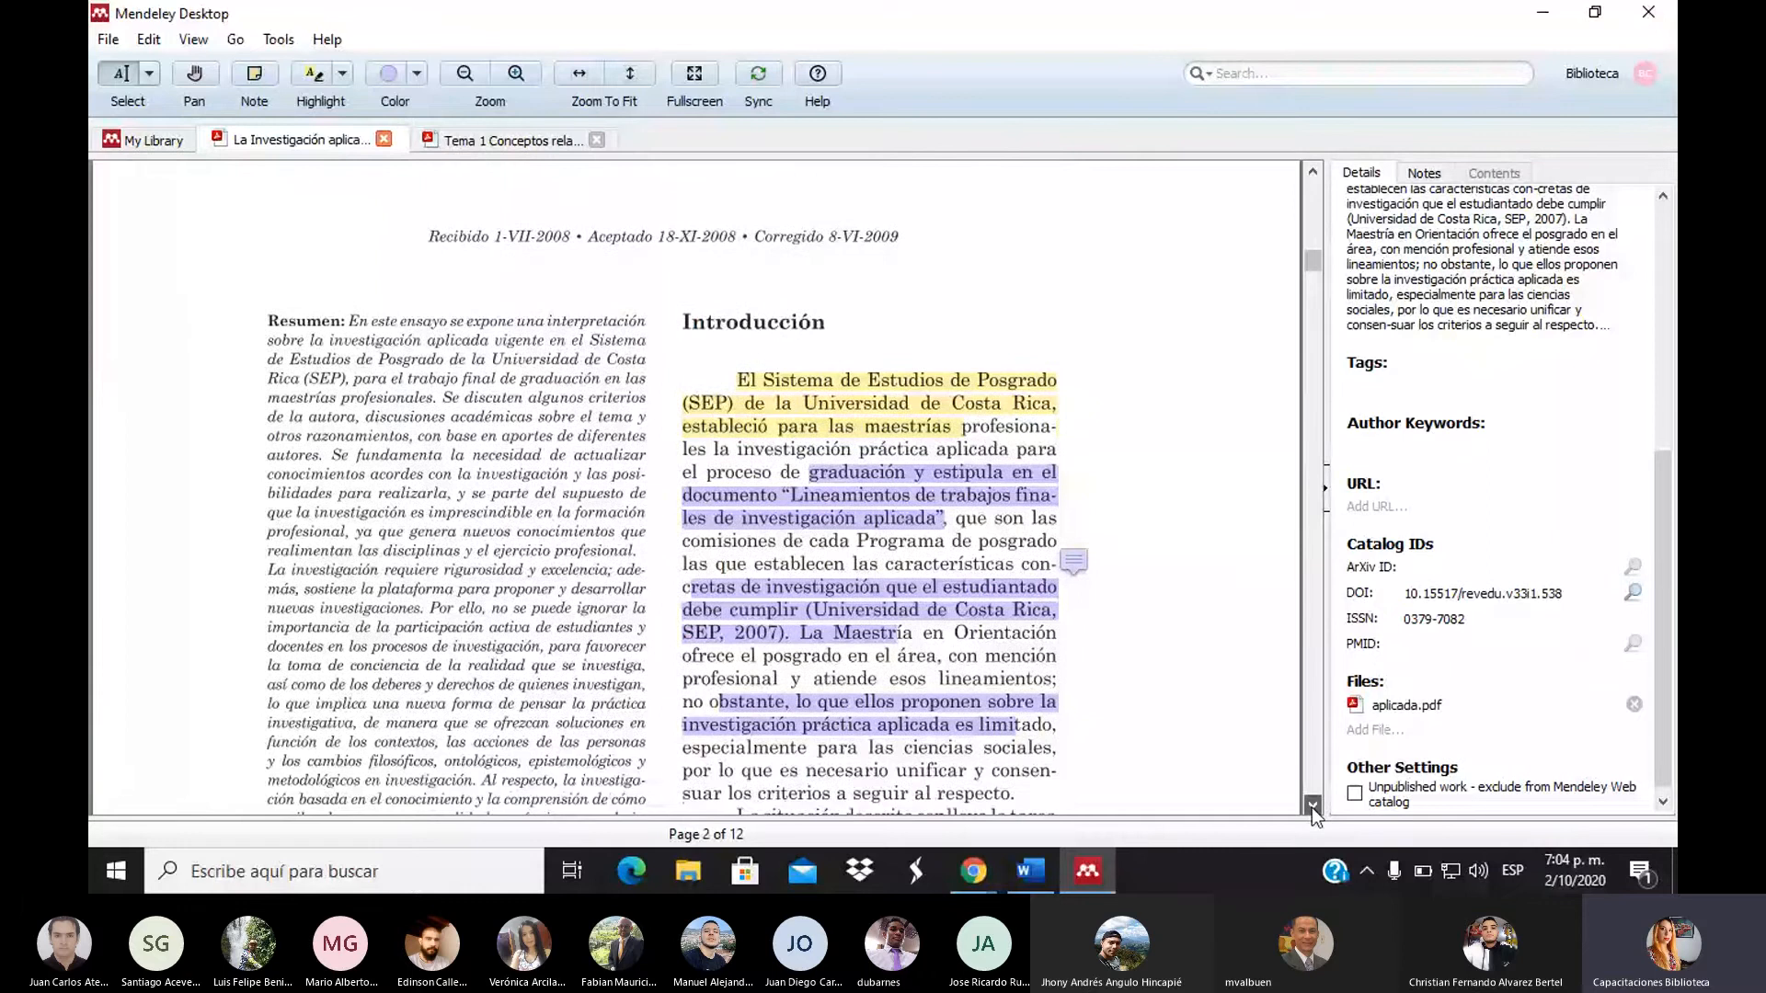
pyautogui.scroll(-5, 683, 557)
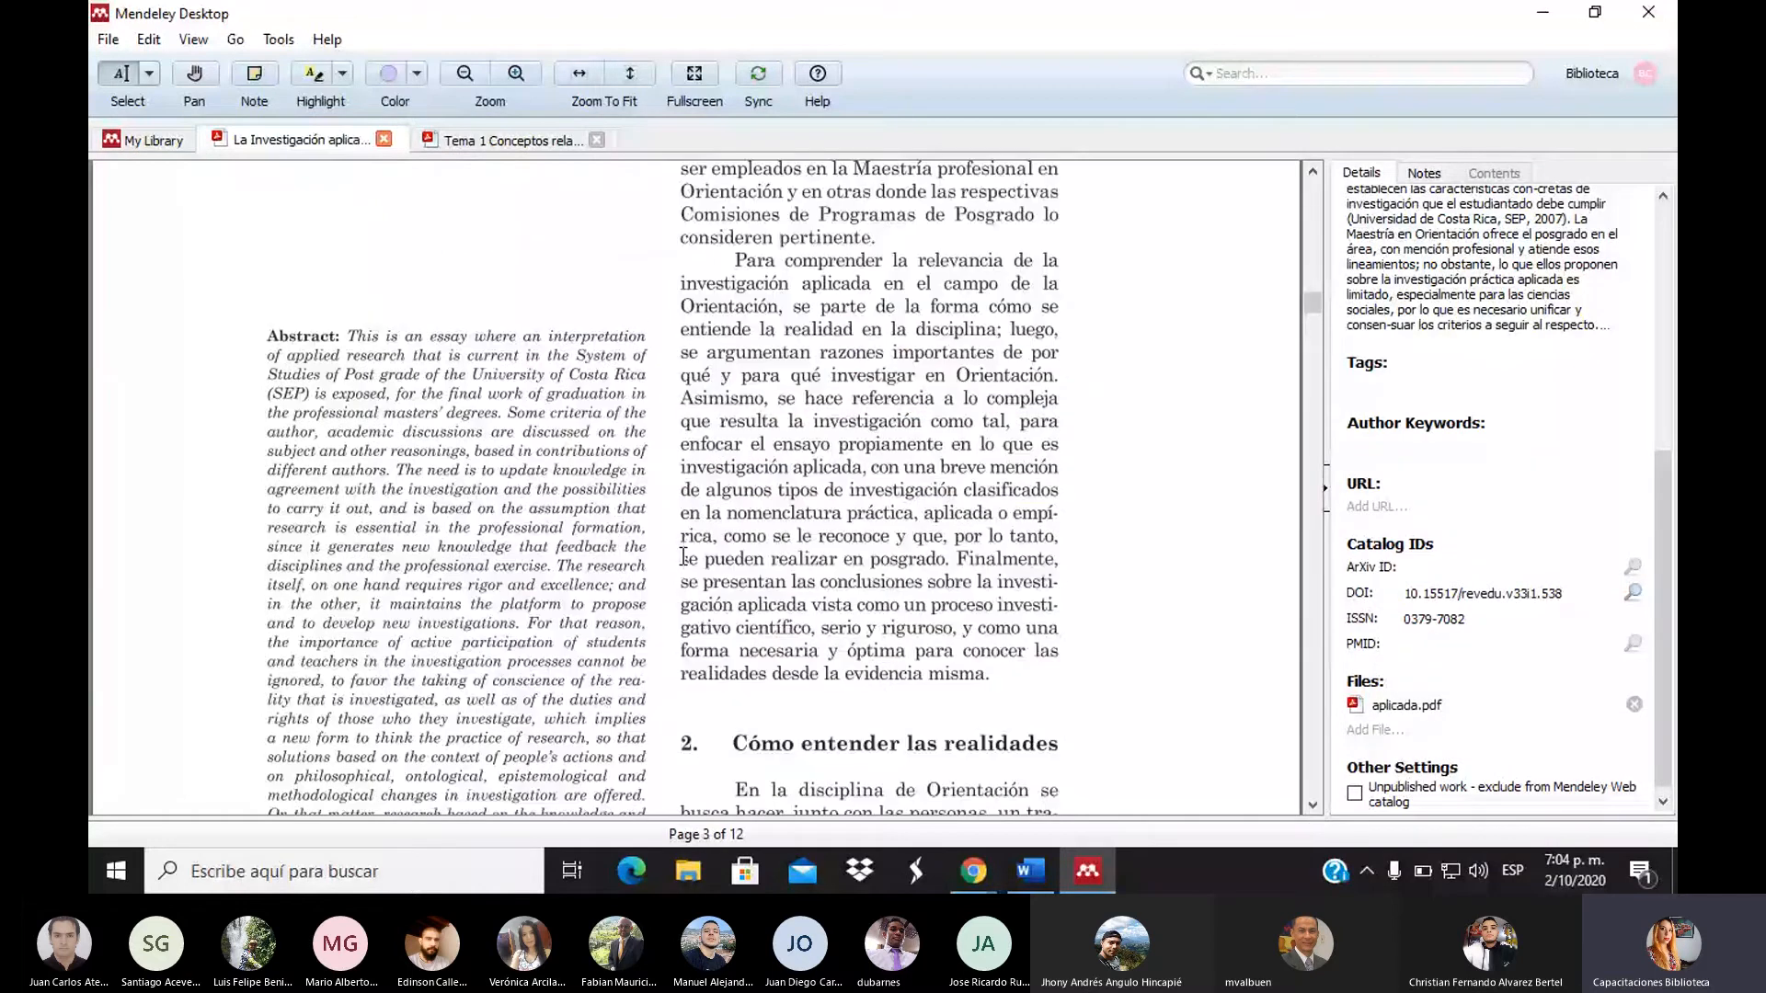
# Copy the passage on page 3 and return to the Word document
pyautogui.moveTo(684, 557); pyautogui.dragTo(811, 633)
pyautogui.hotkey('ctrl', 'c')
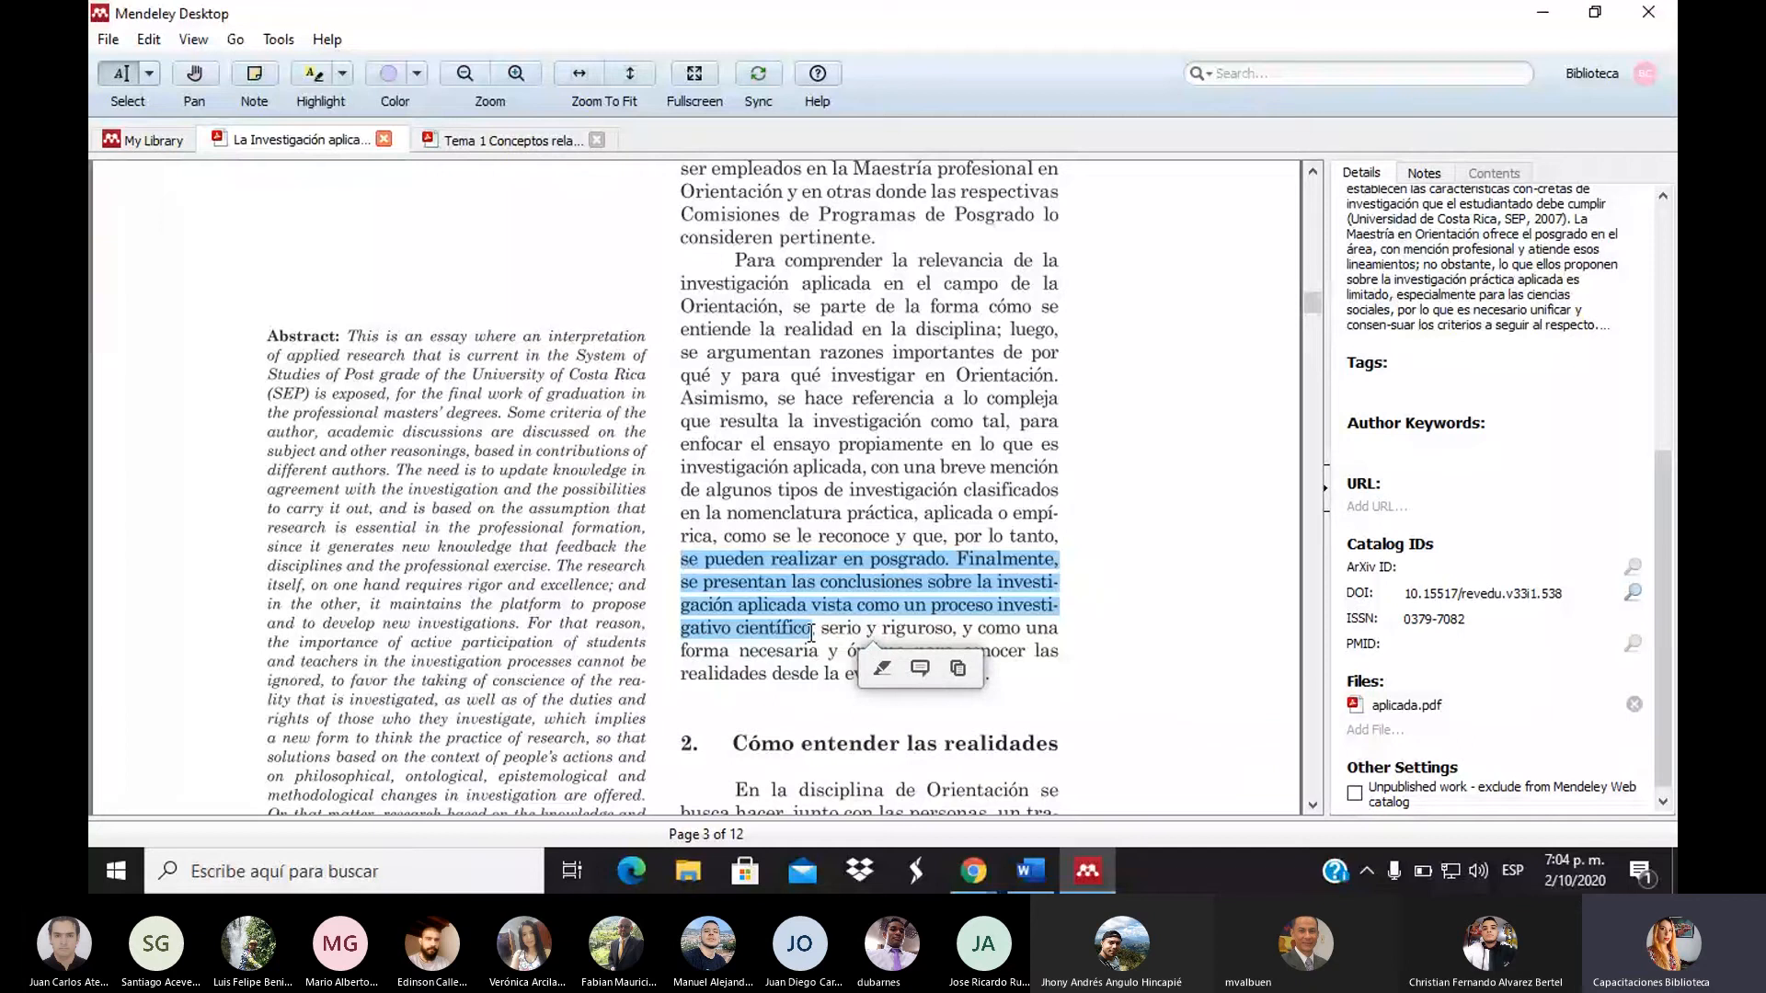
pyautogui.moveTo(1026, 889)
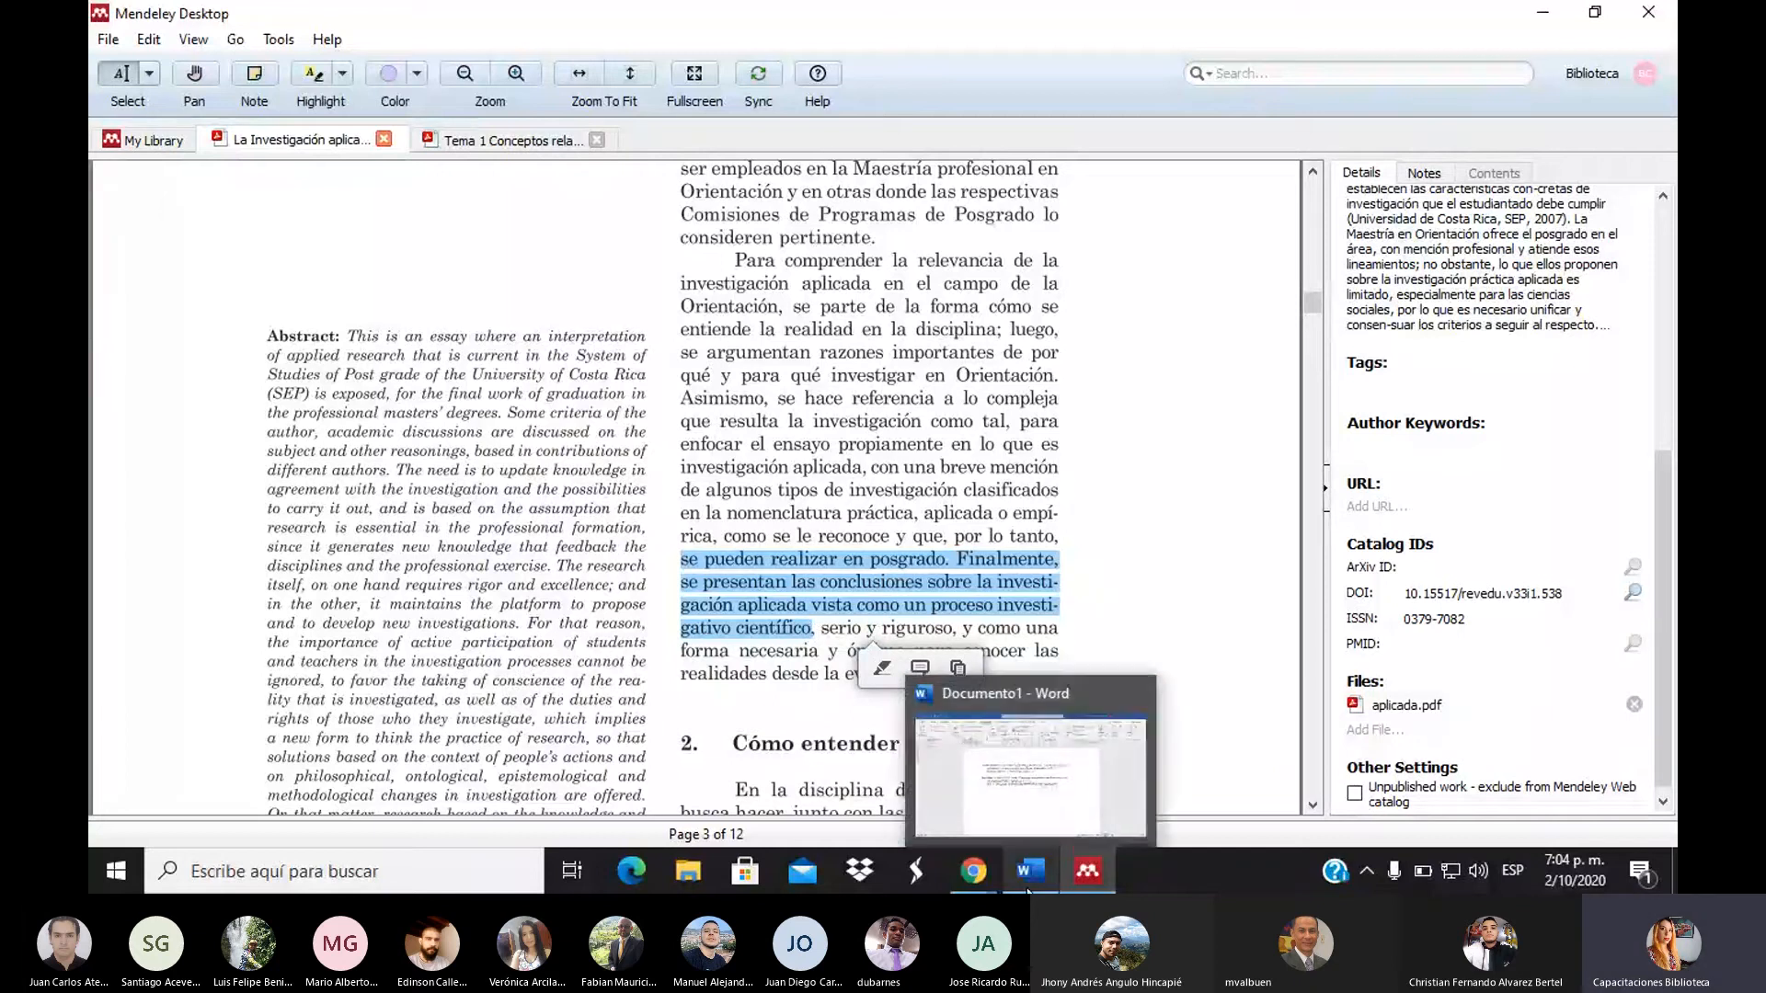
pyautogui.click(1028, 873)
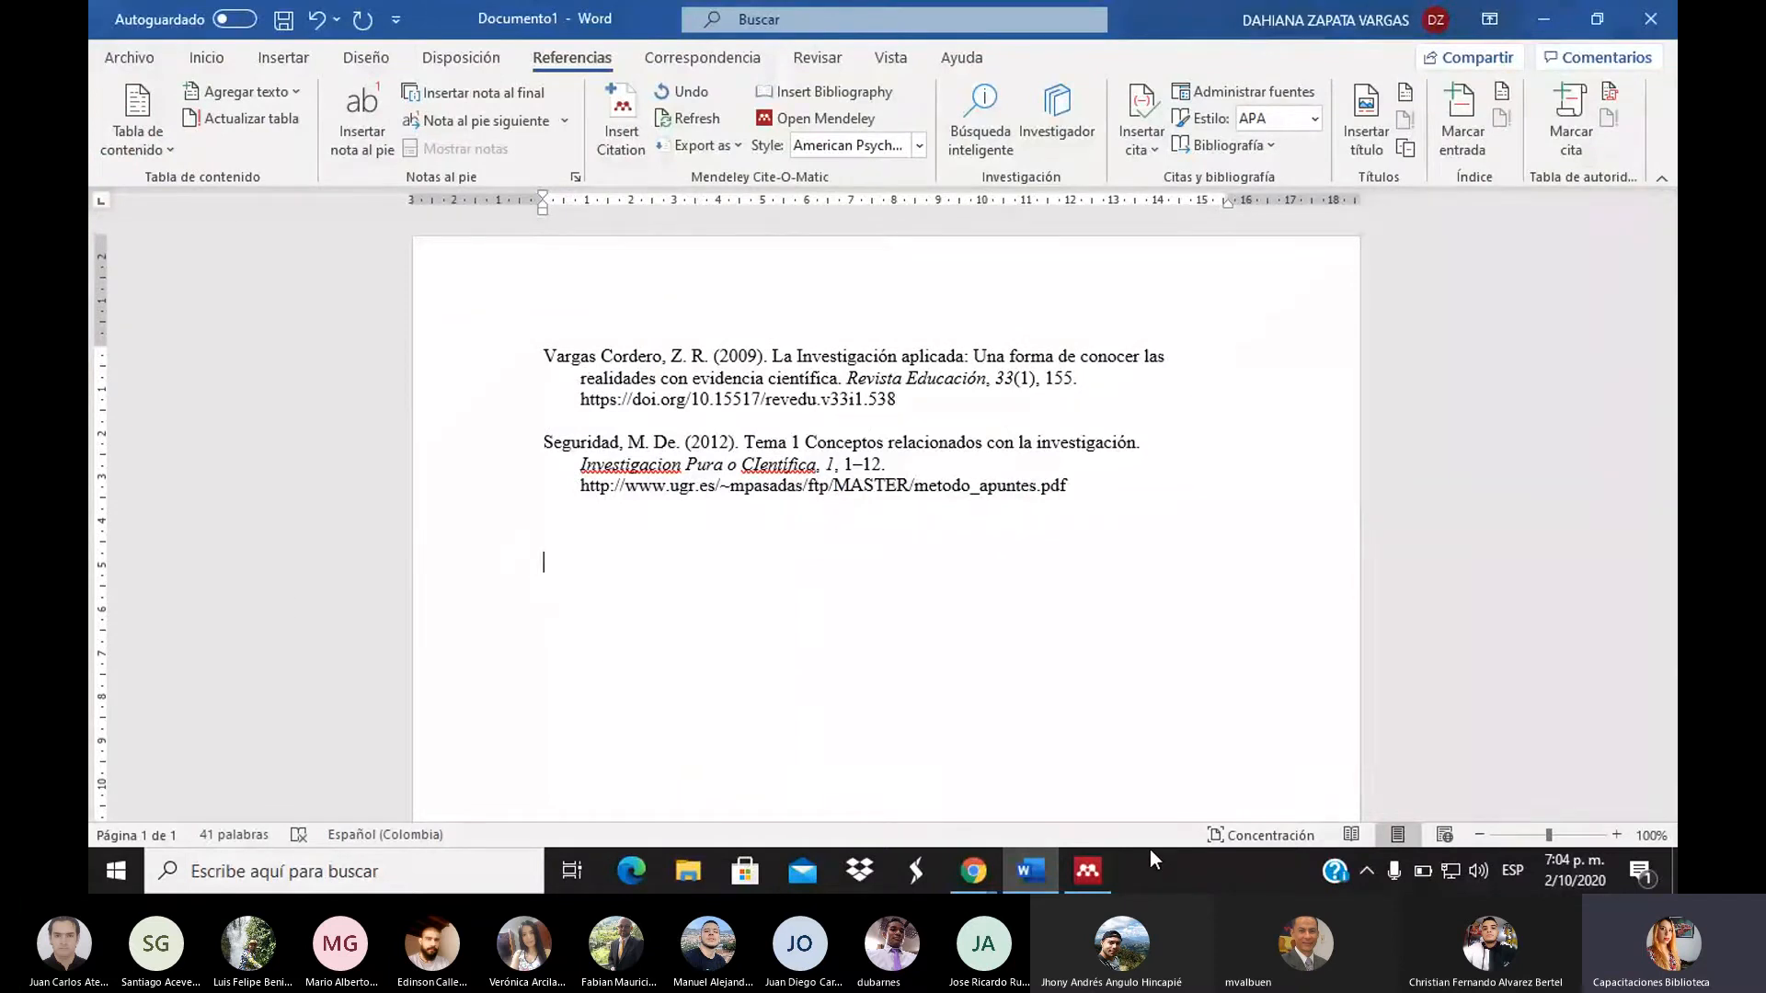
# Paste the copied passage below the two references
pyautogui.hotkey('ctrl', 'v')
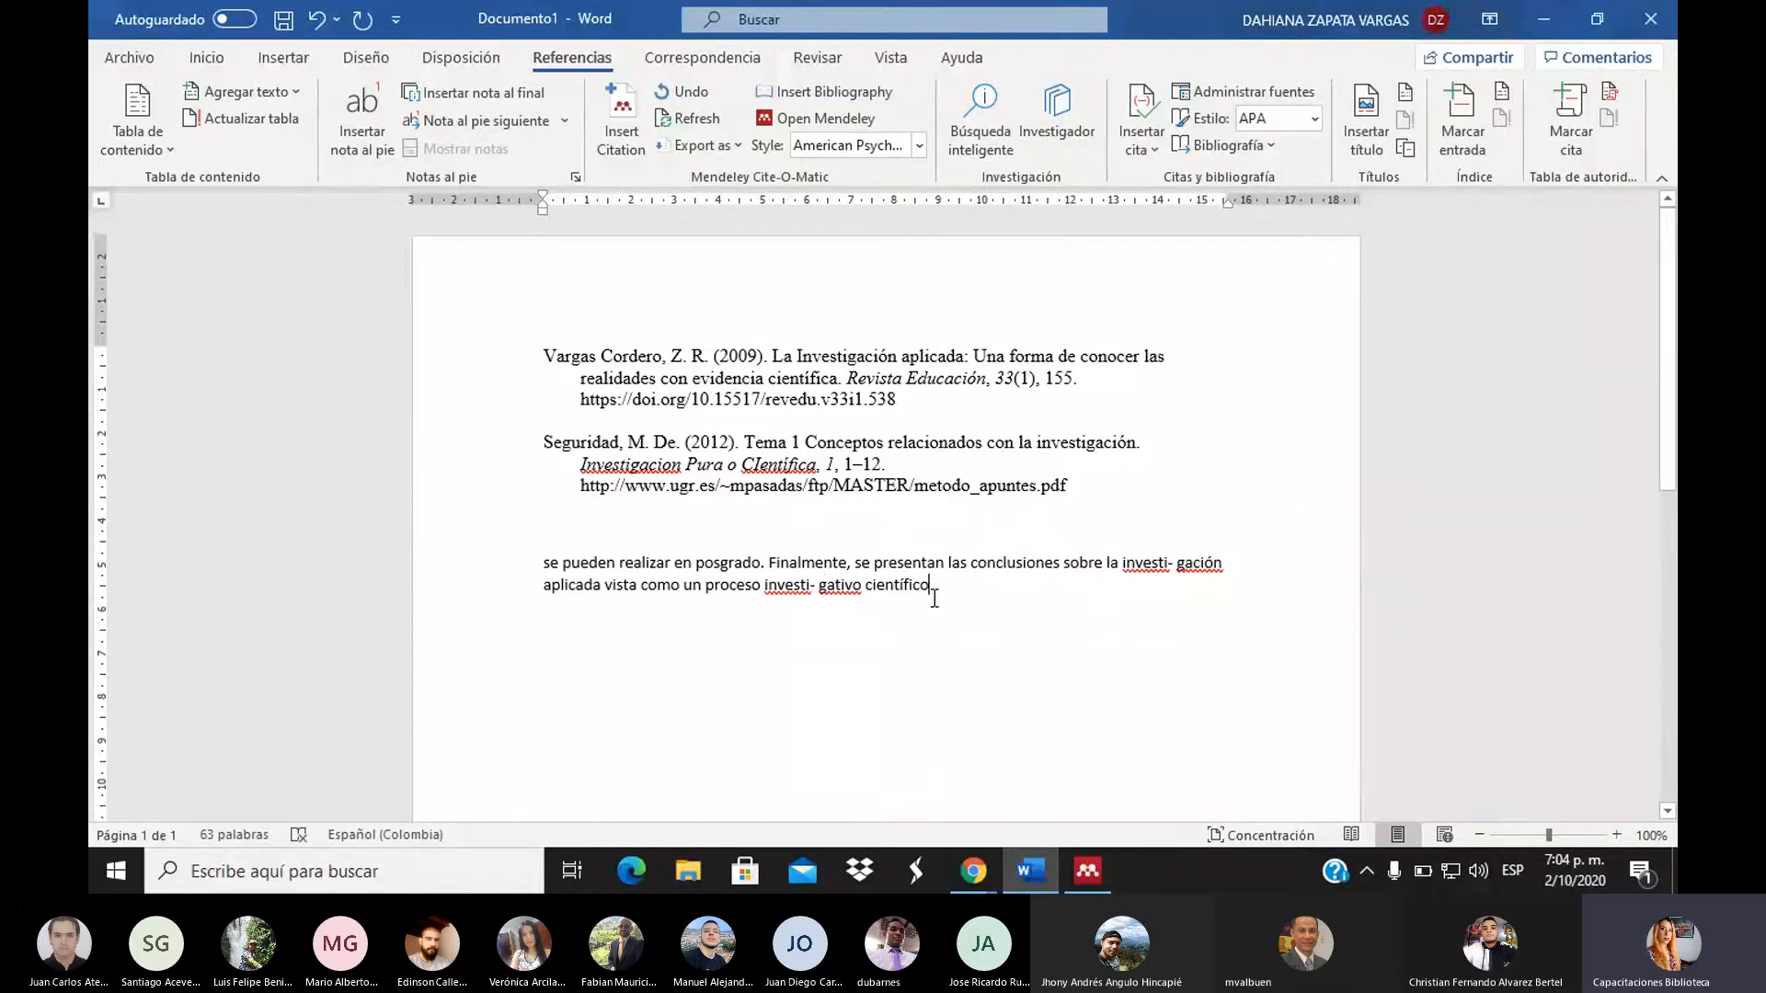
pyautogui.moveTo(930, 590); pyautogui.dragTo(539, 566)
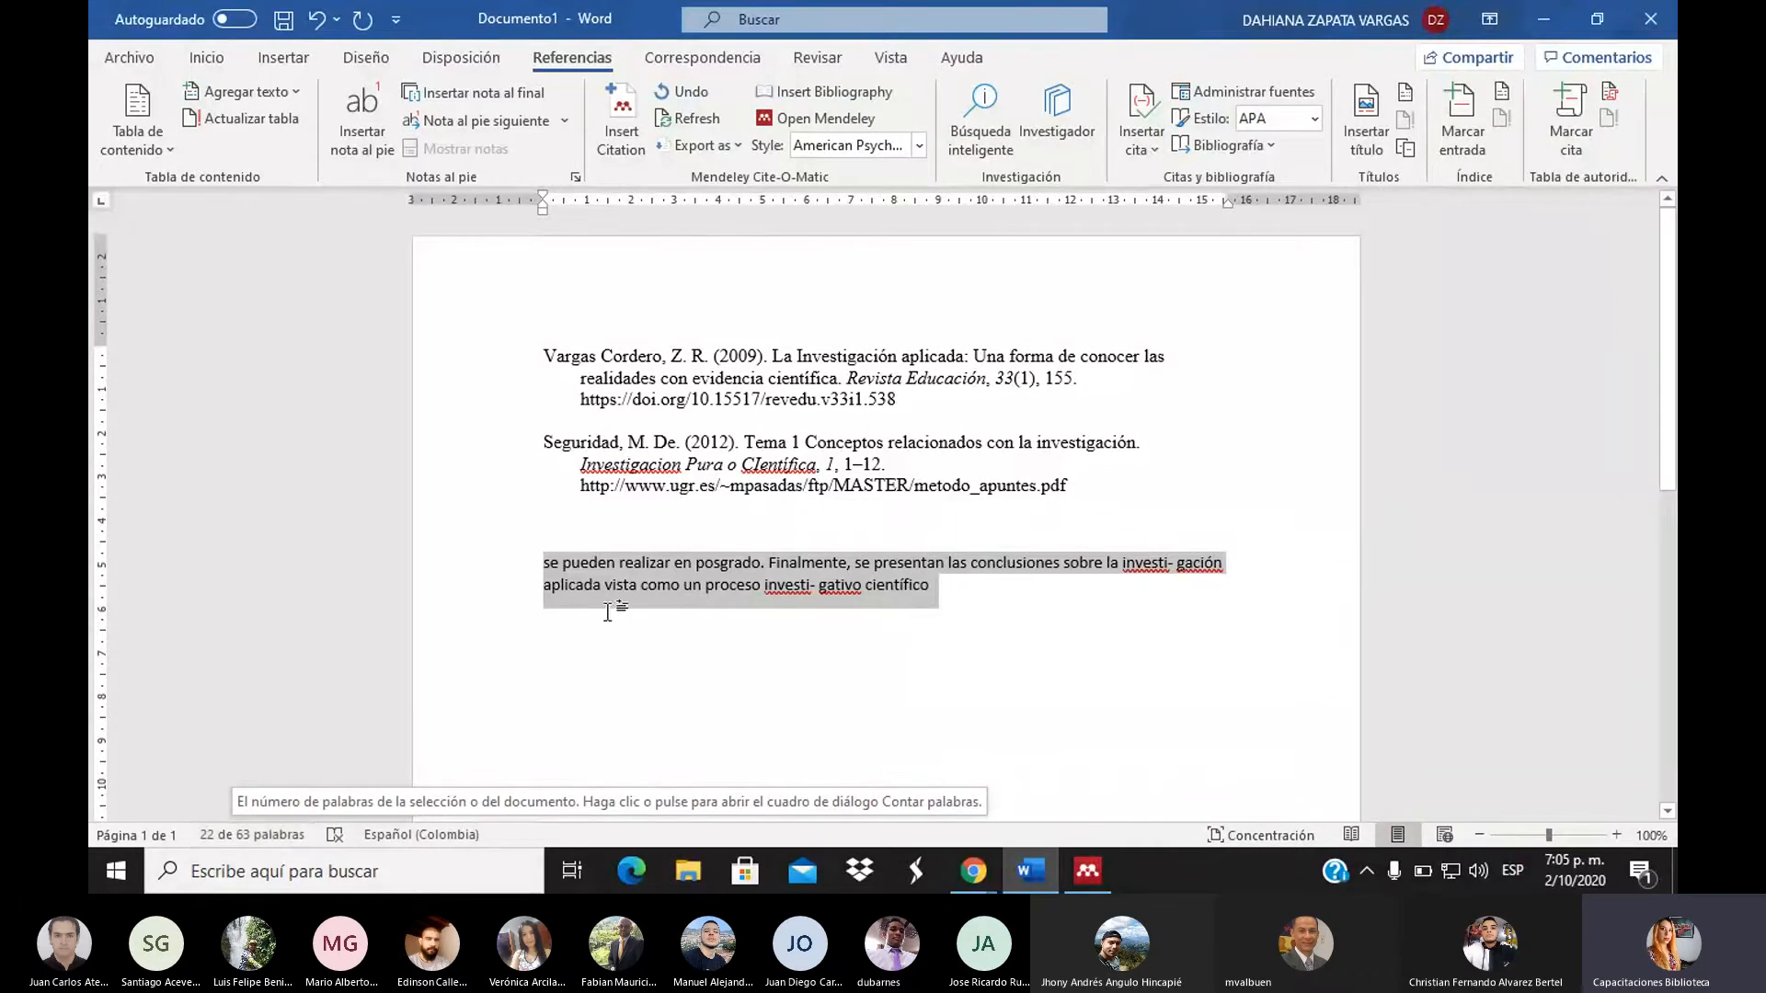
pyautogui.click(517, 571)
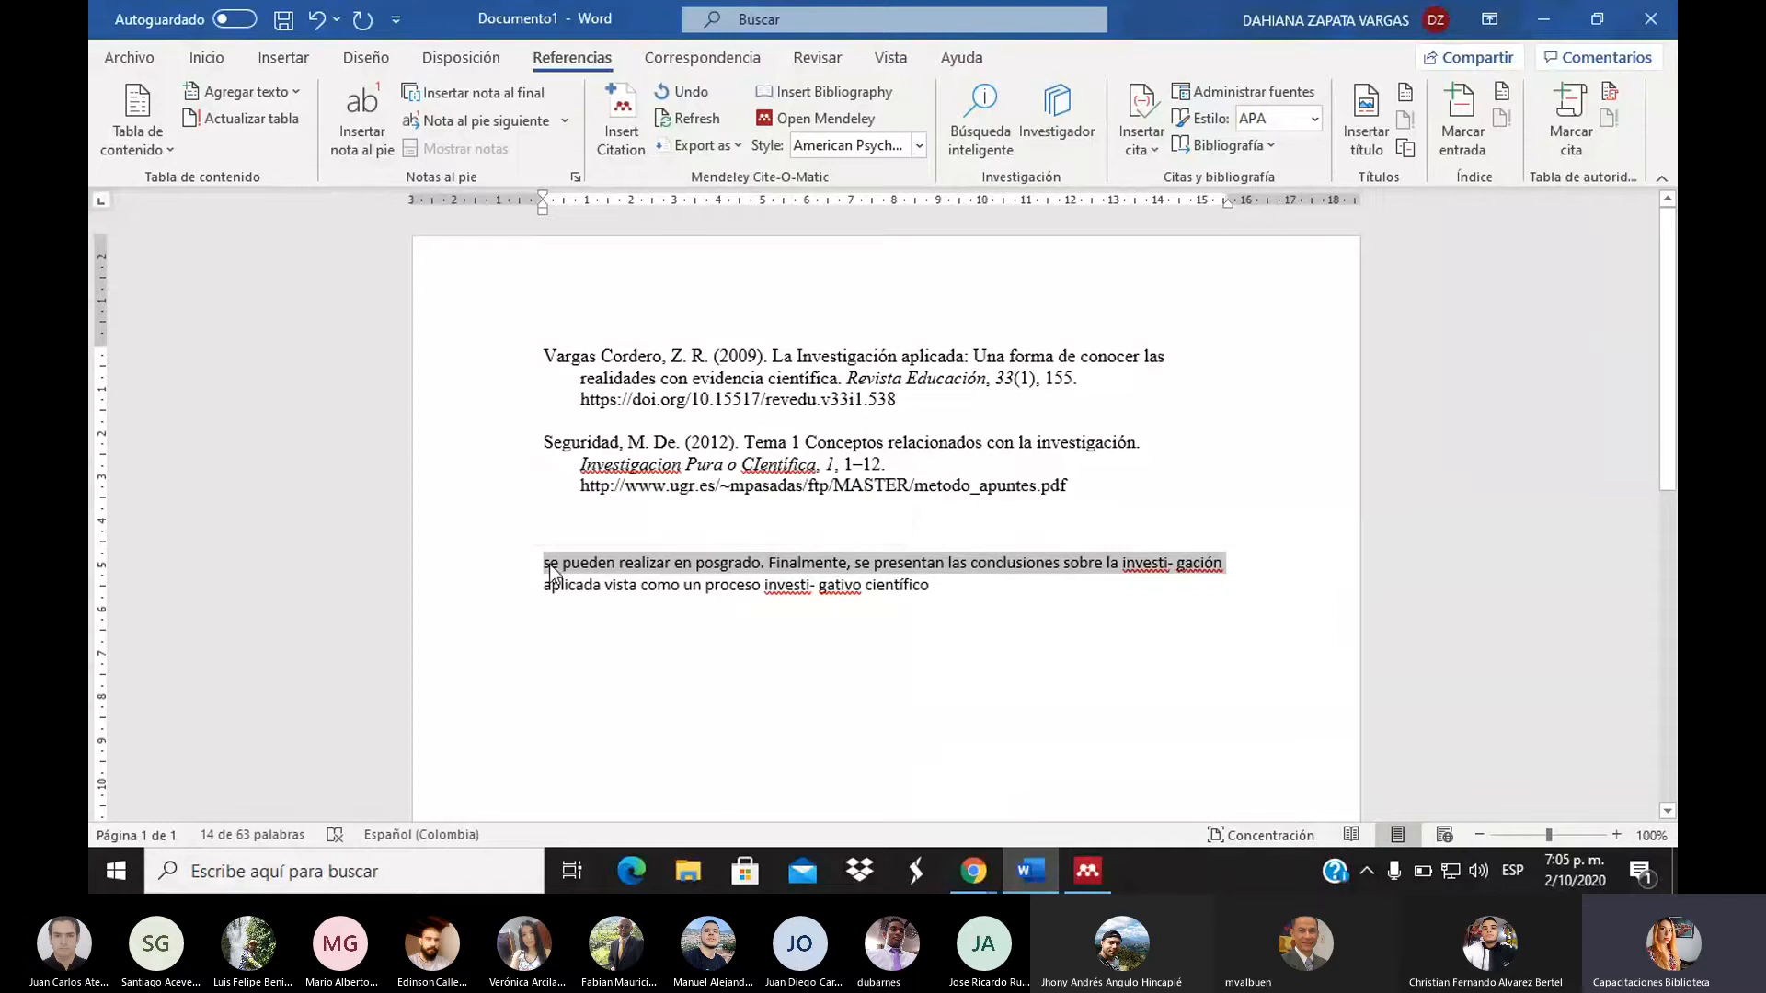
# Enclose the passage in quotation marks from 'se pueden' to 'científico', then return to Mendeley
pyautogui.click(544, 563)
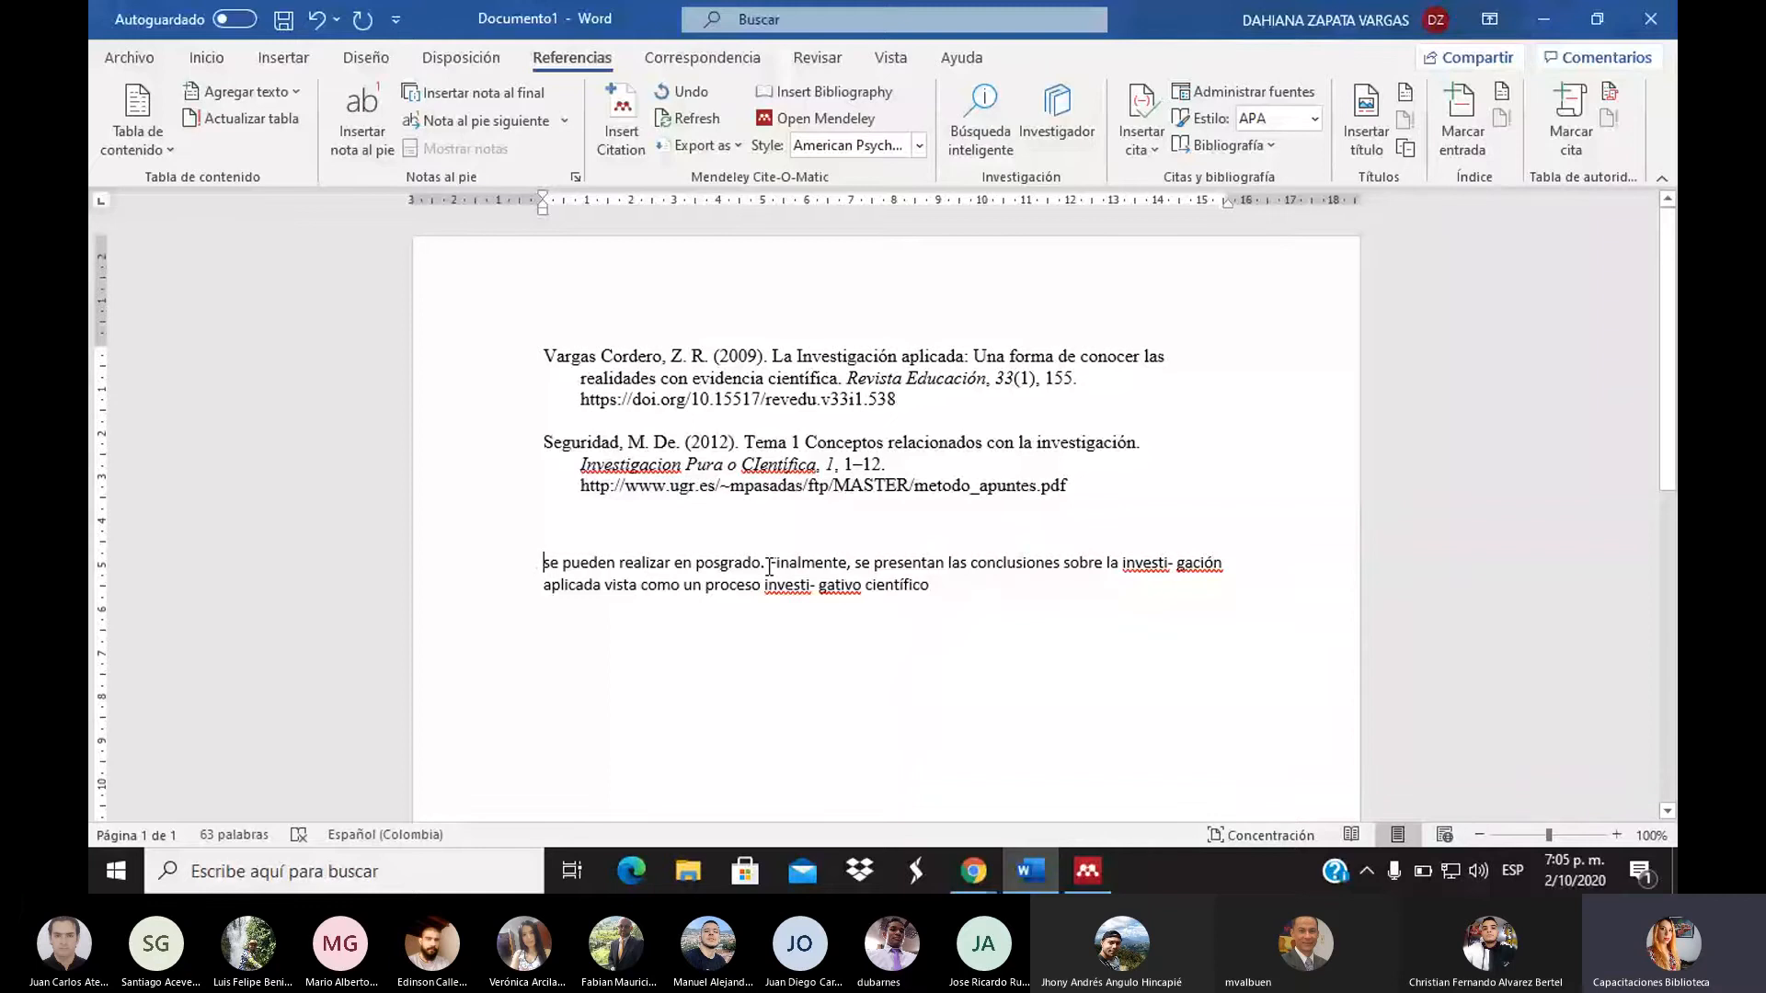
pyautogui.write('"')
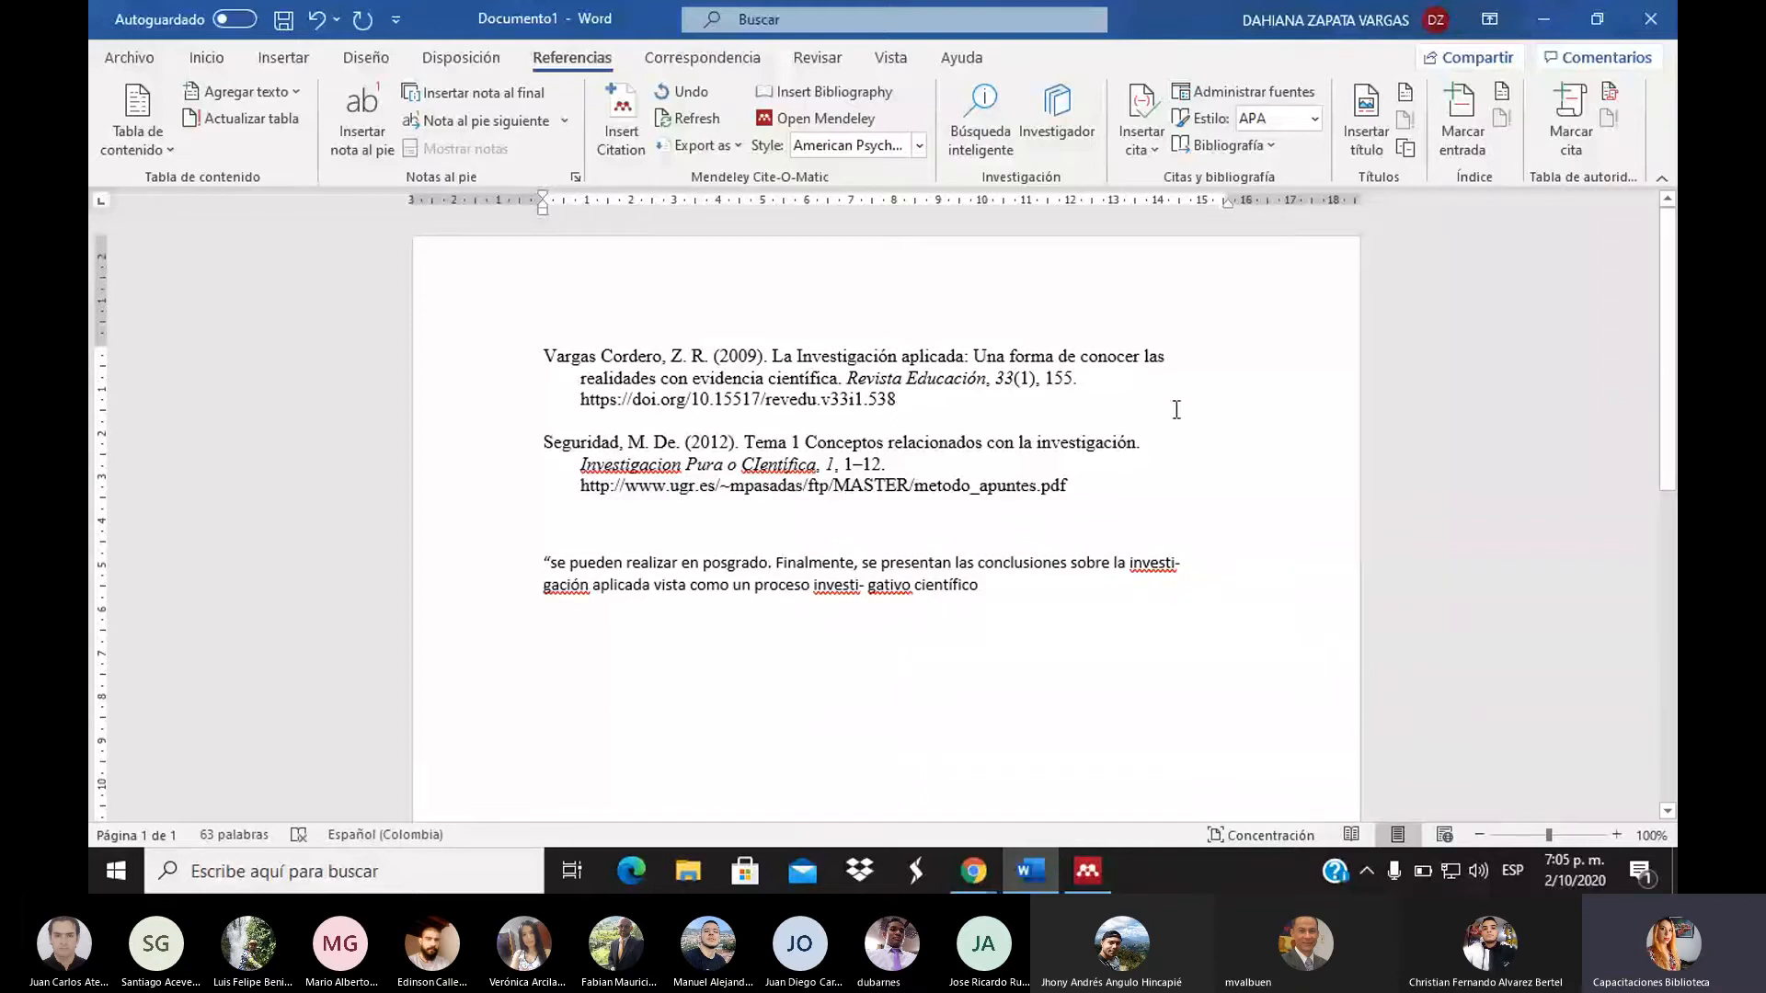
pyautogui.click(1012, 595)
pyautogui.write('"')
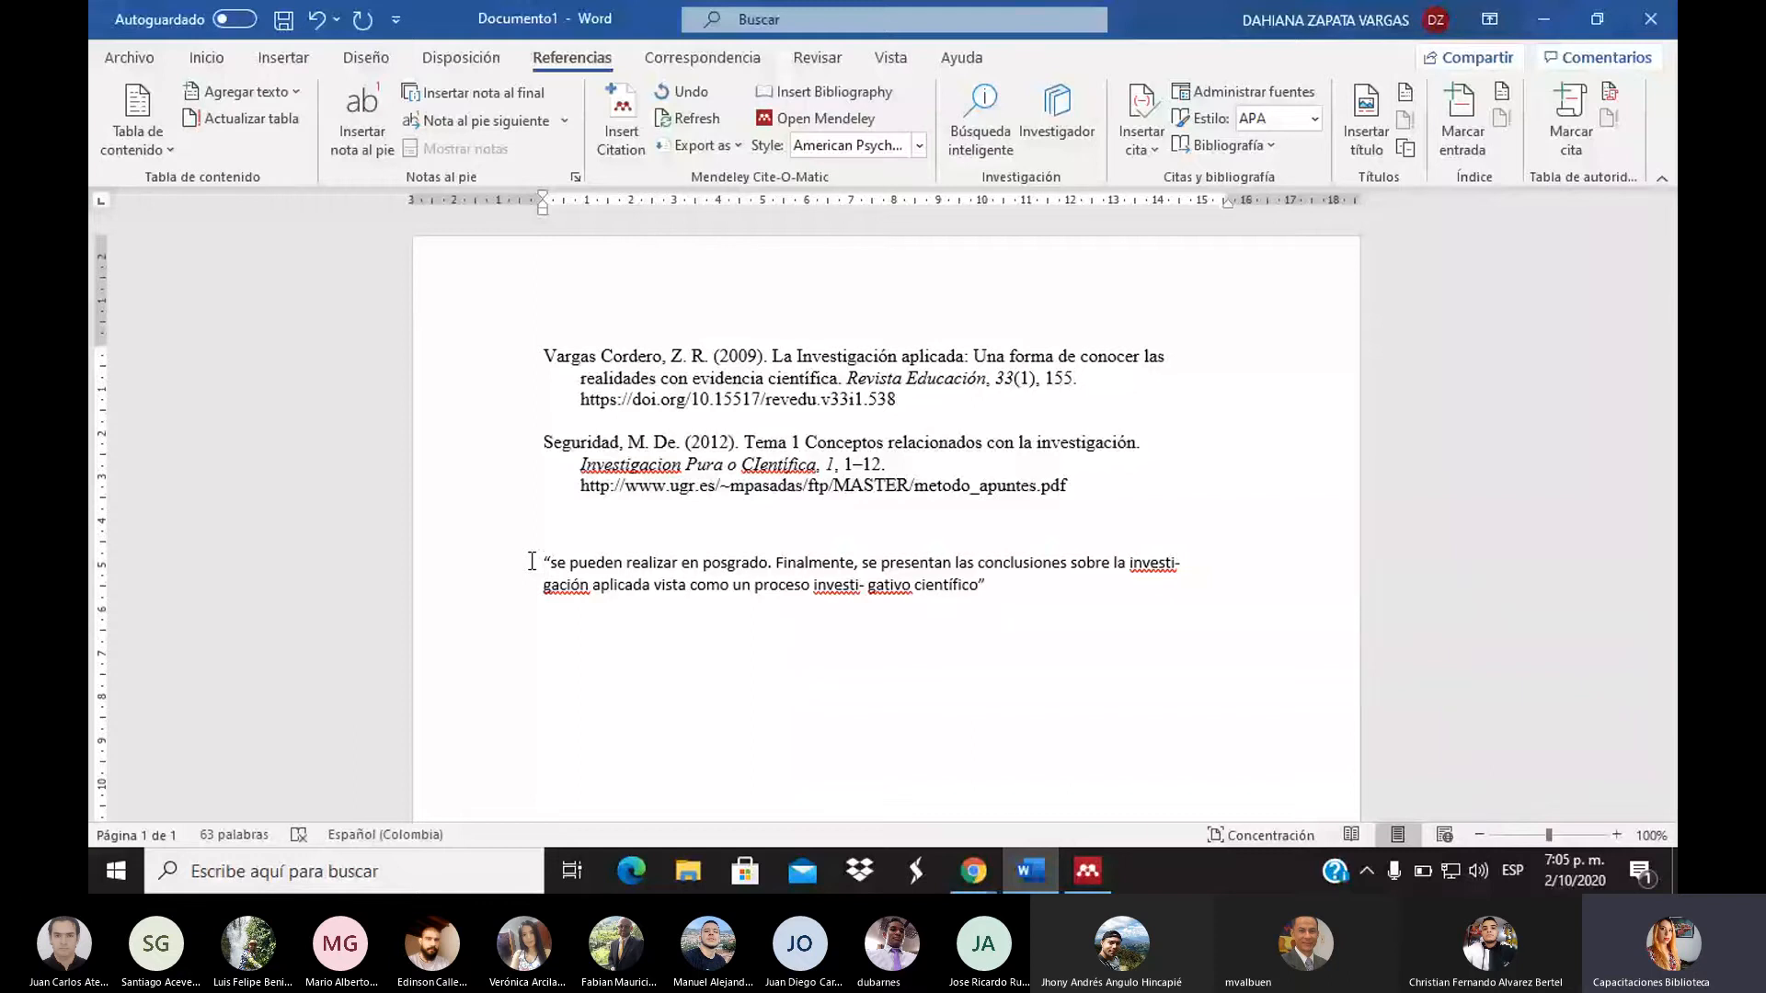
pyautogui.click(1095, 855)
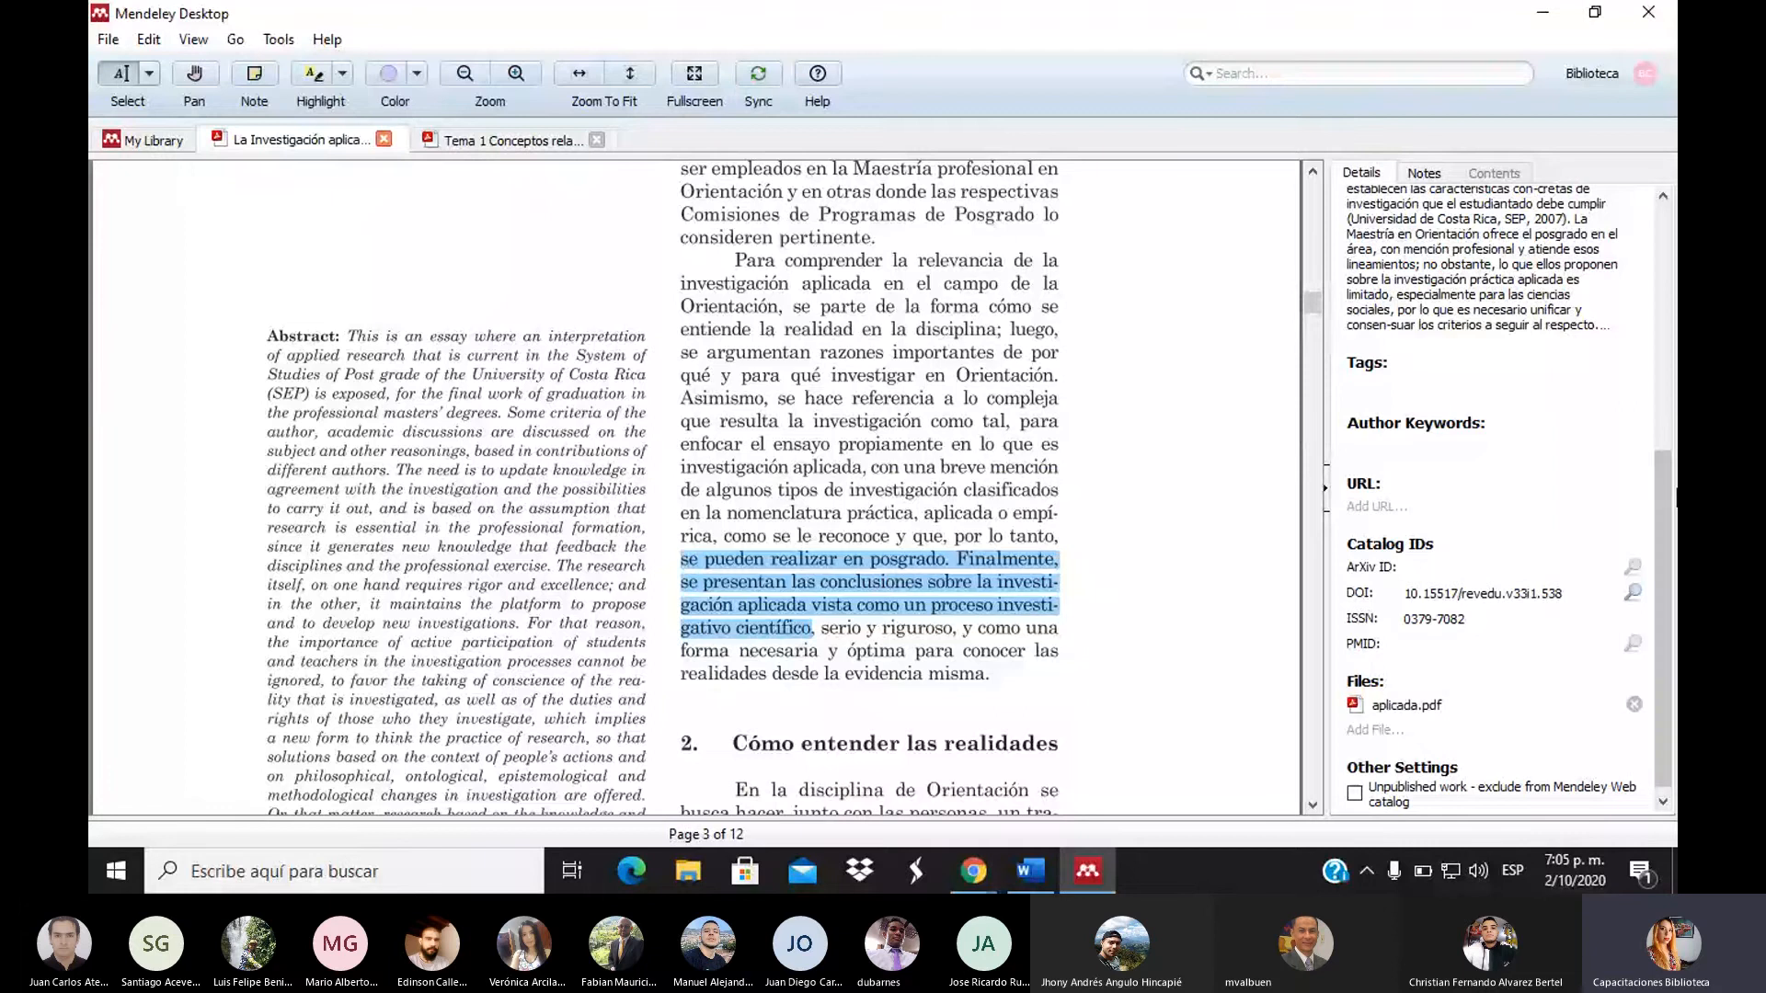
# Scroll the article details to the top, then start a Mendeley citation at the quote's start
pyautogui.scroll(5, 1455, 324)
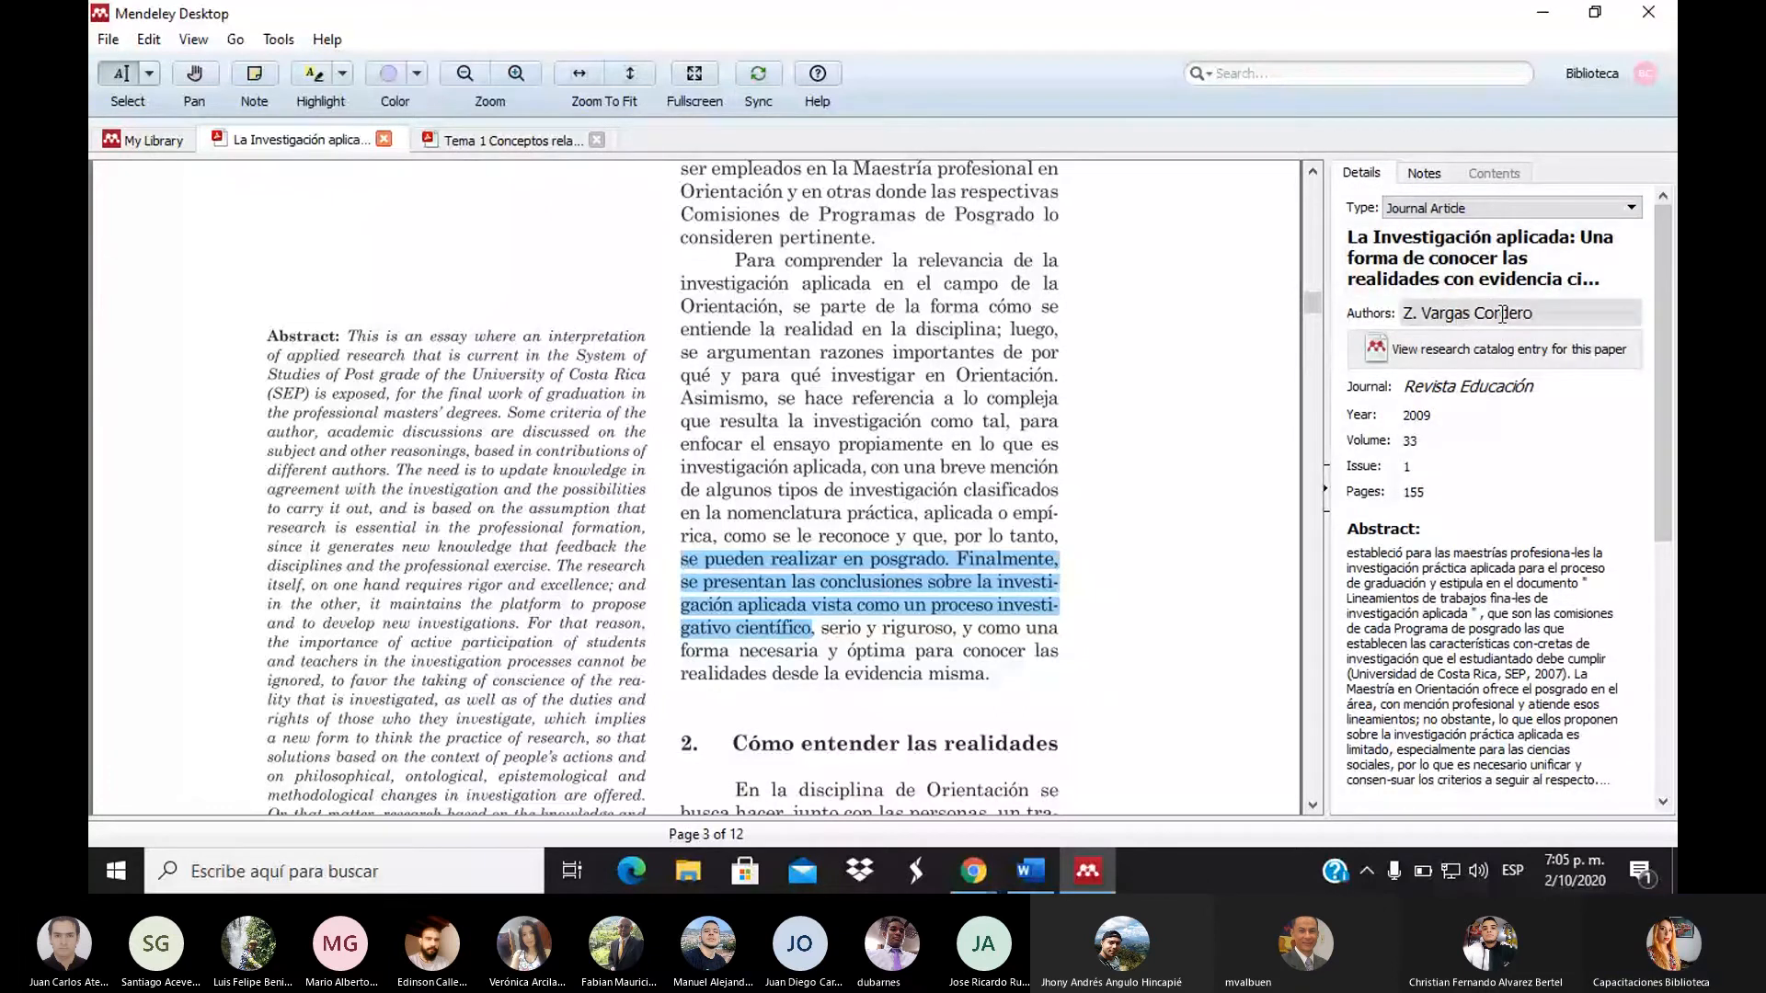
pyautogui.click(1038, 872)
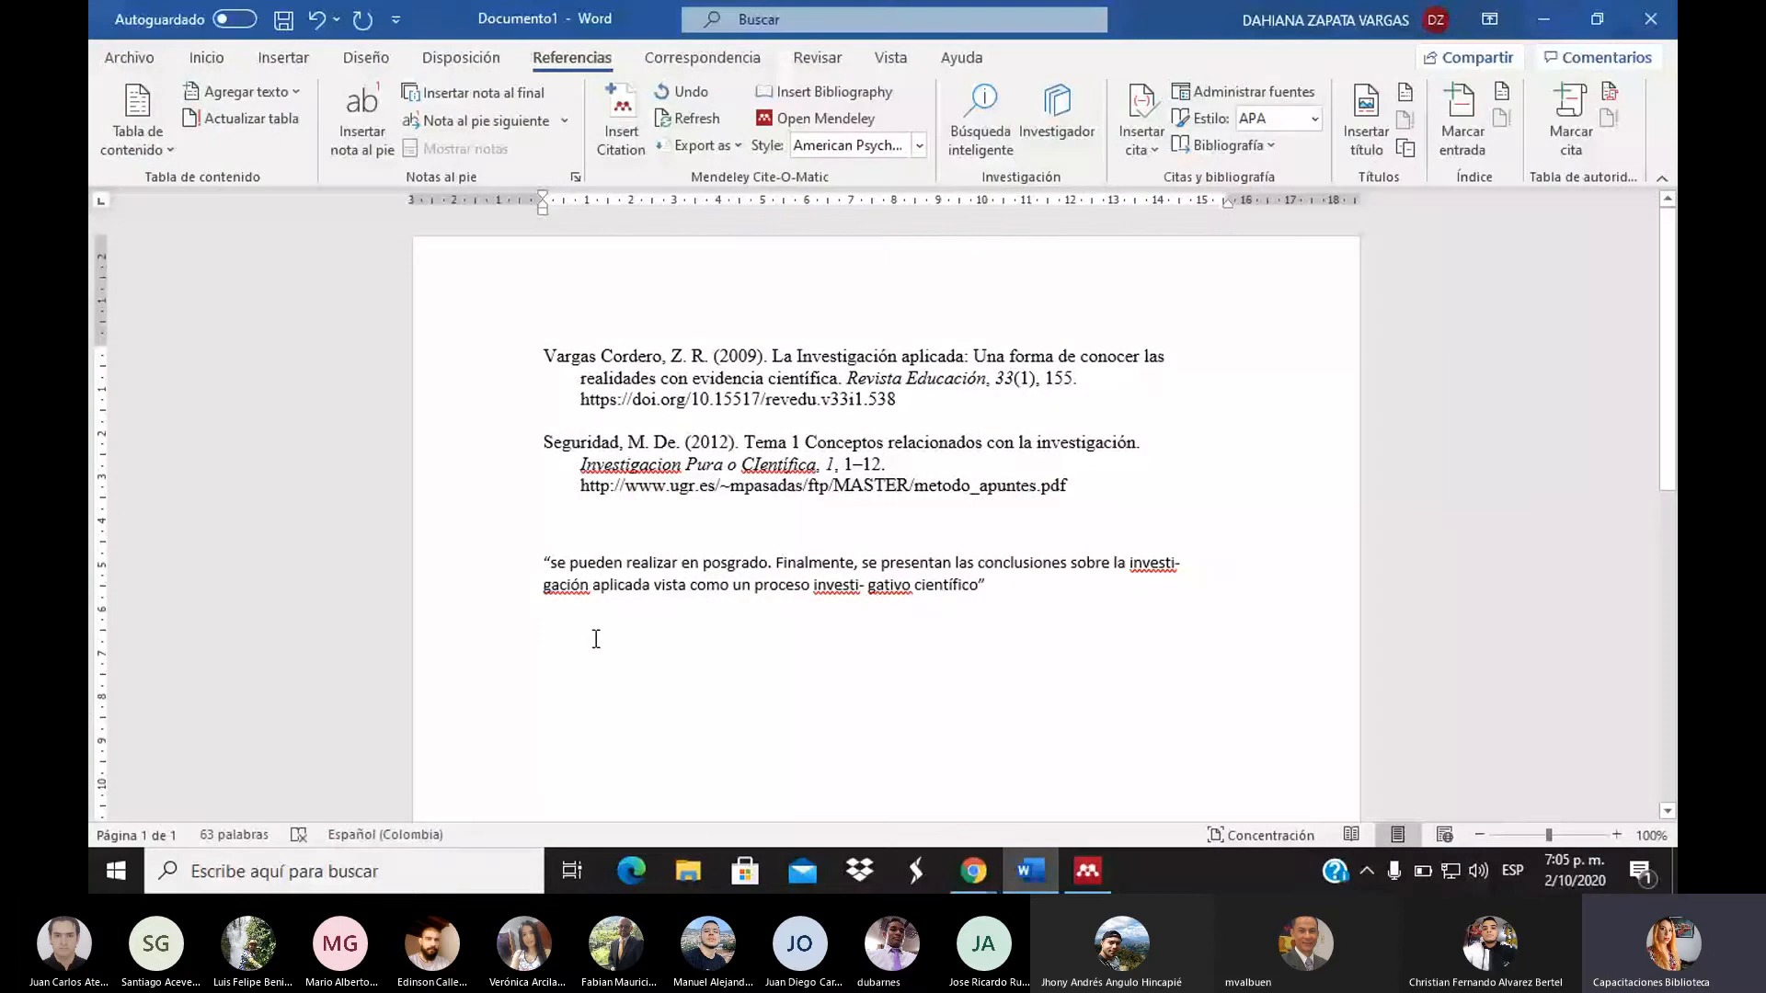
pyautogui.click(544, 564)
pyautogui.click(620, 146)
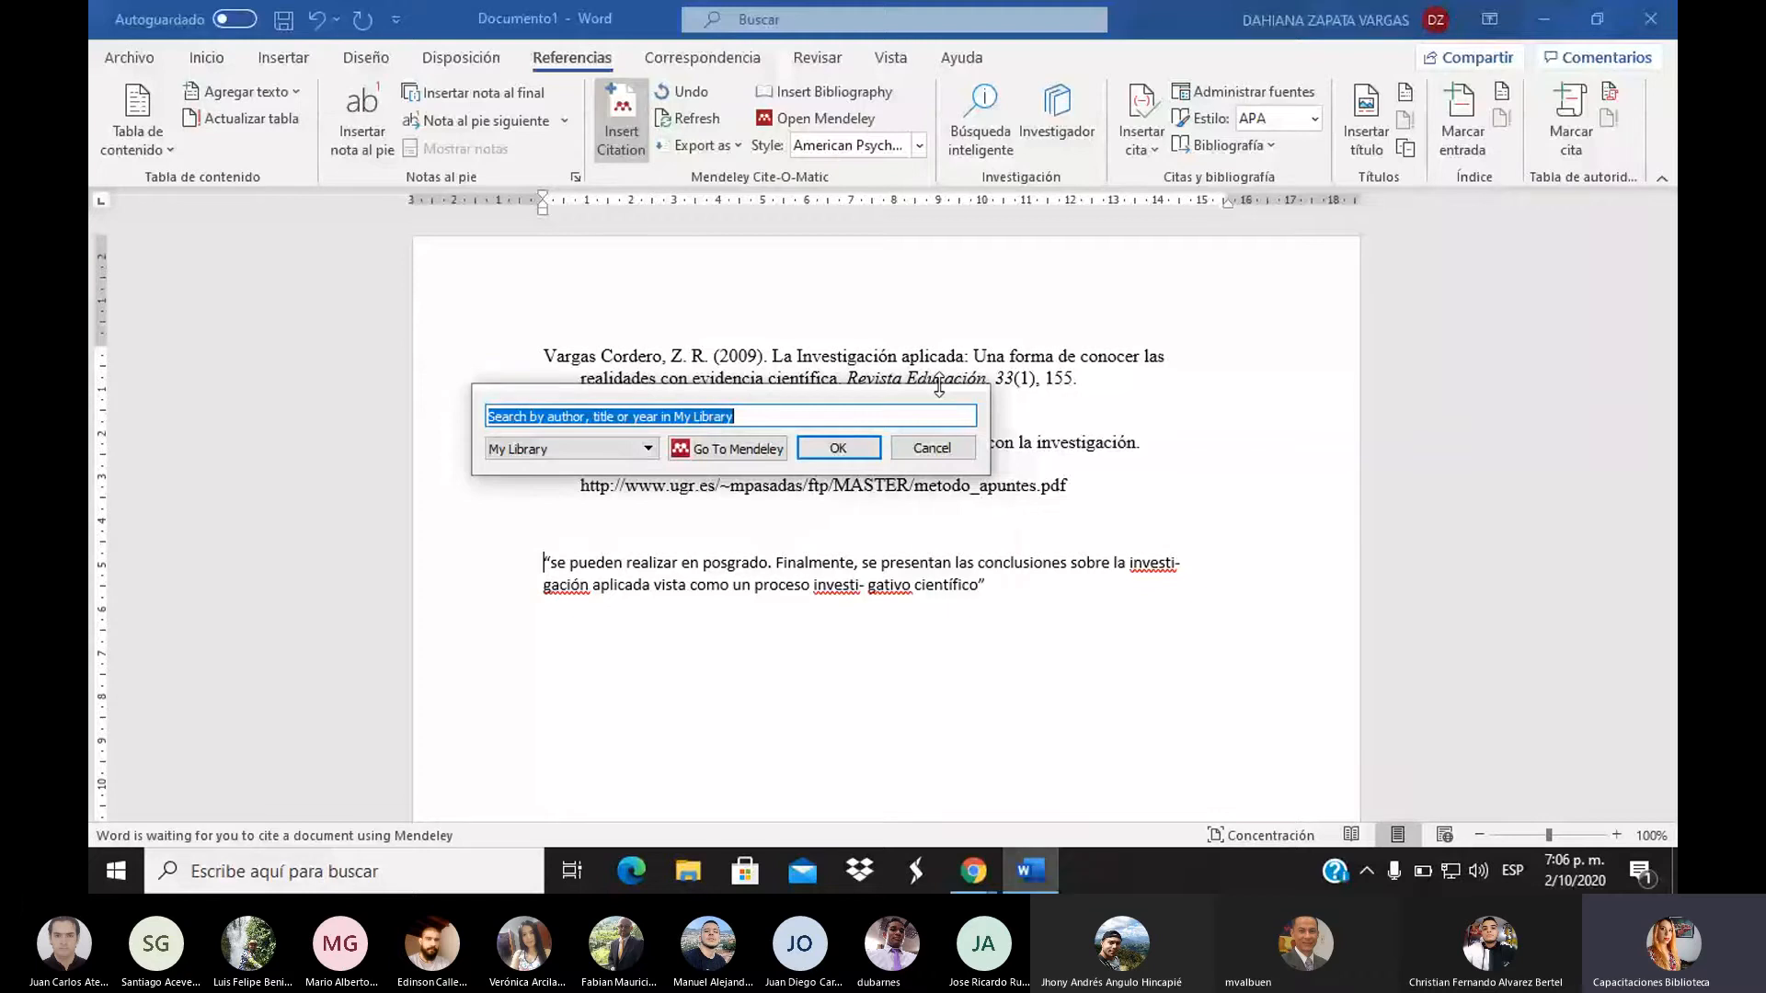
# Search 'zoi' and cite the Vargas Cordero 2009 article in front of the quote
pyautogui.write('z')
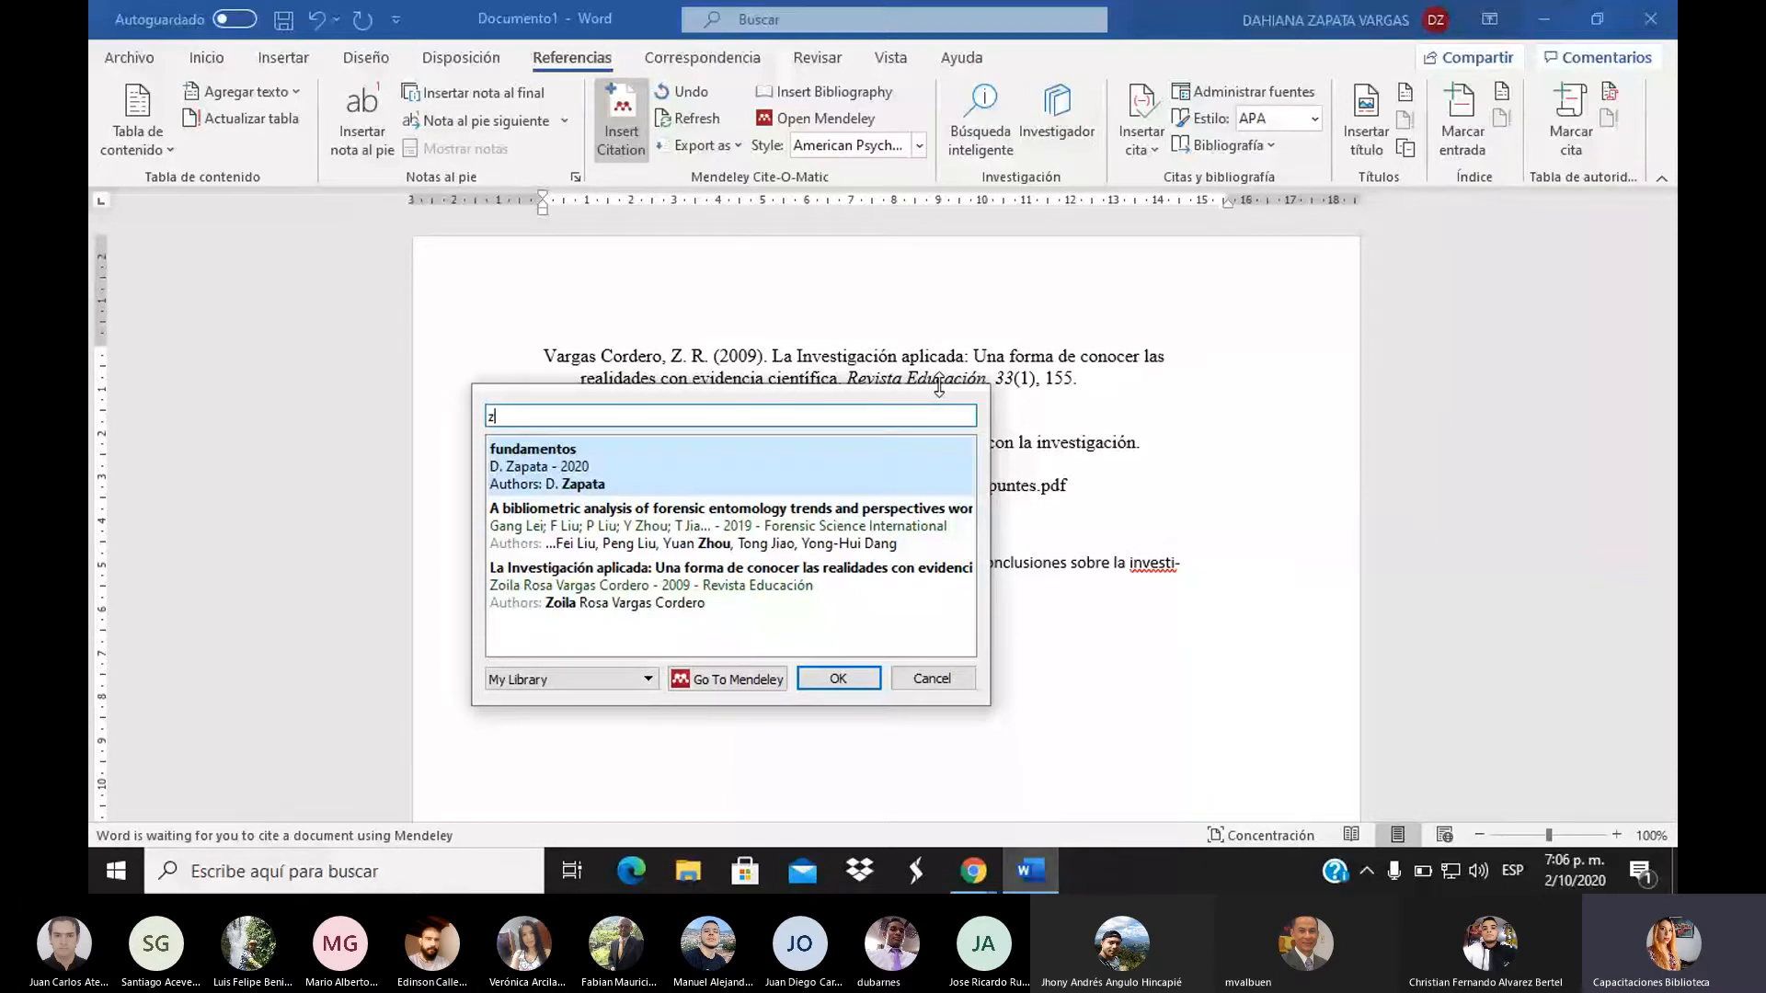
pyautogui.write('oi')
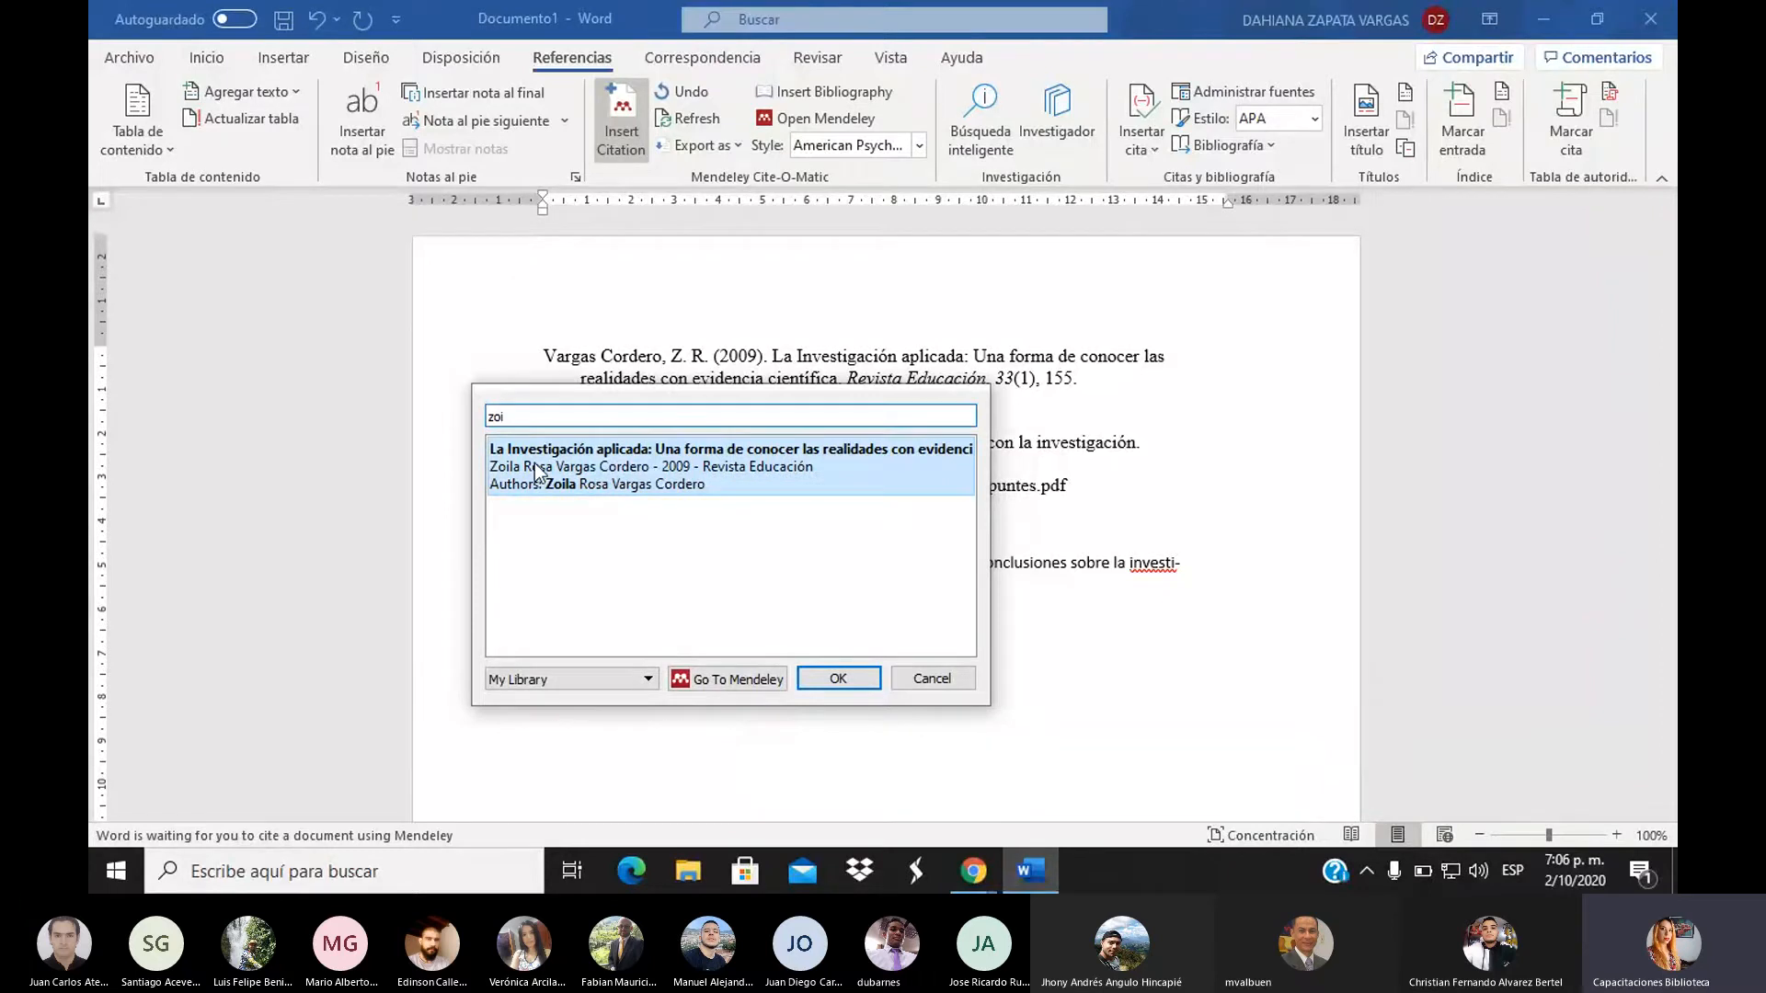
pyautogui.click(632, 480)
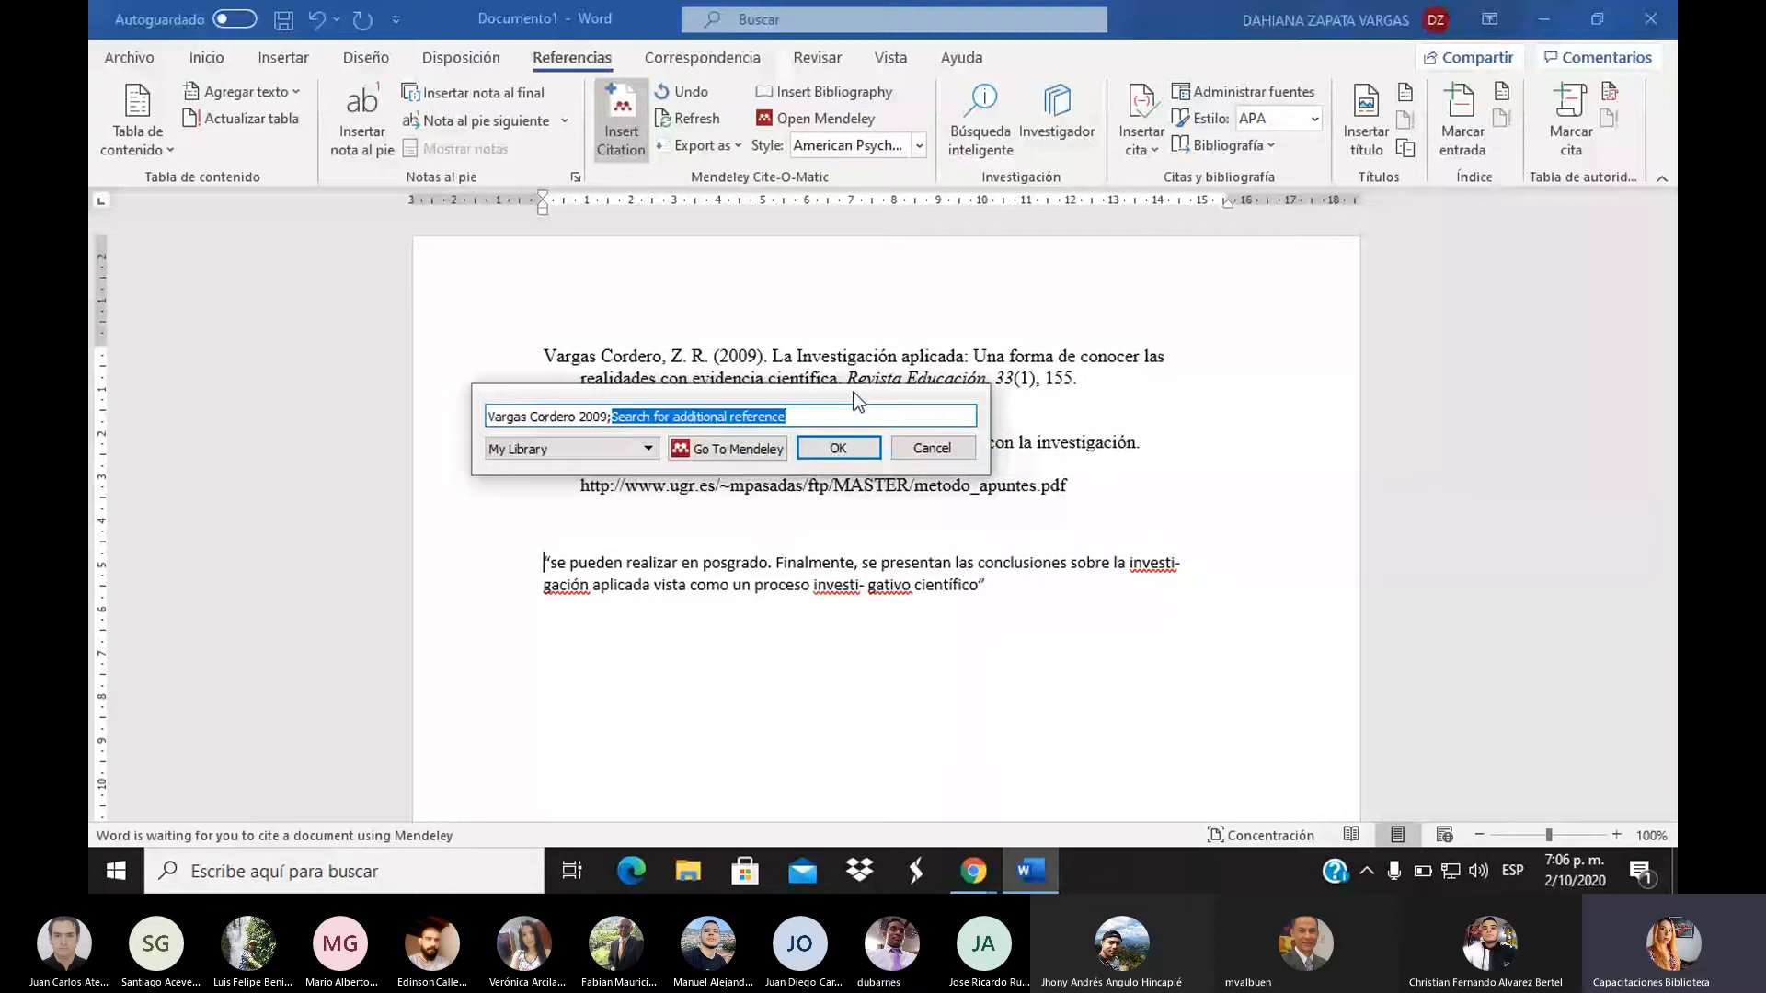
pyautogui.click(813, 450)
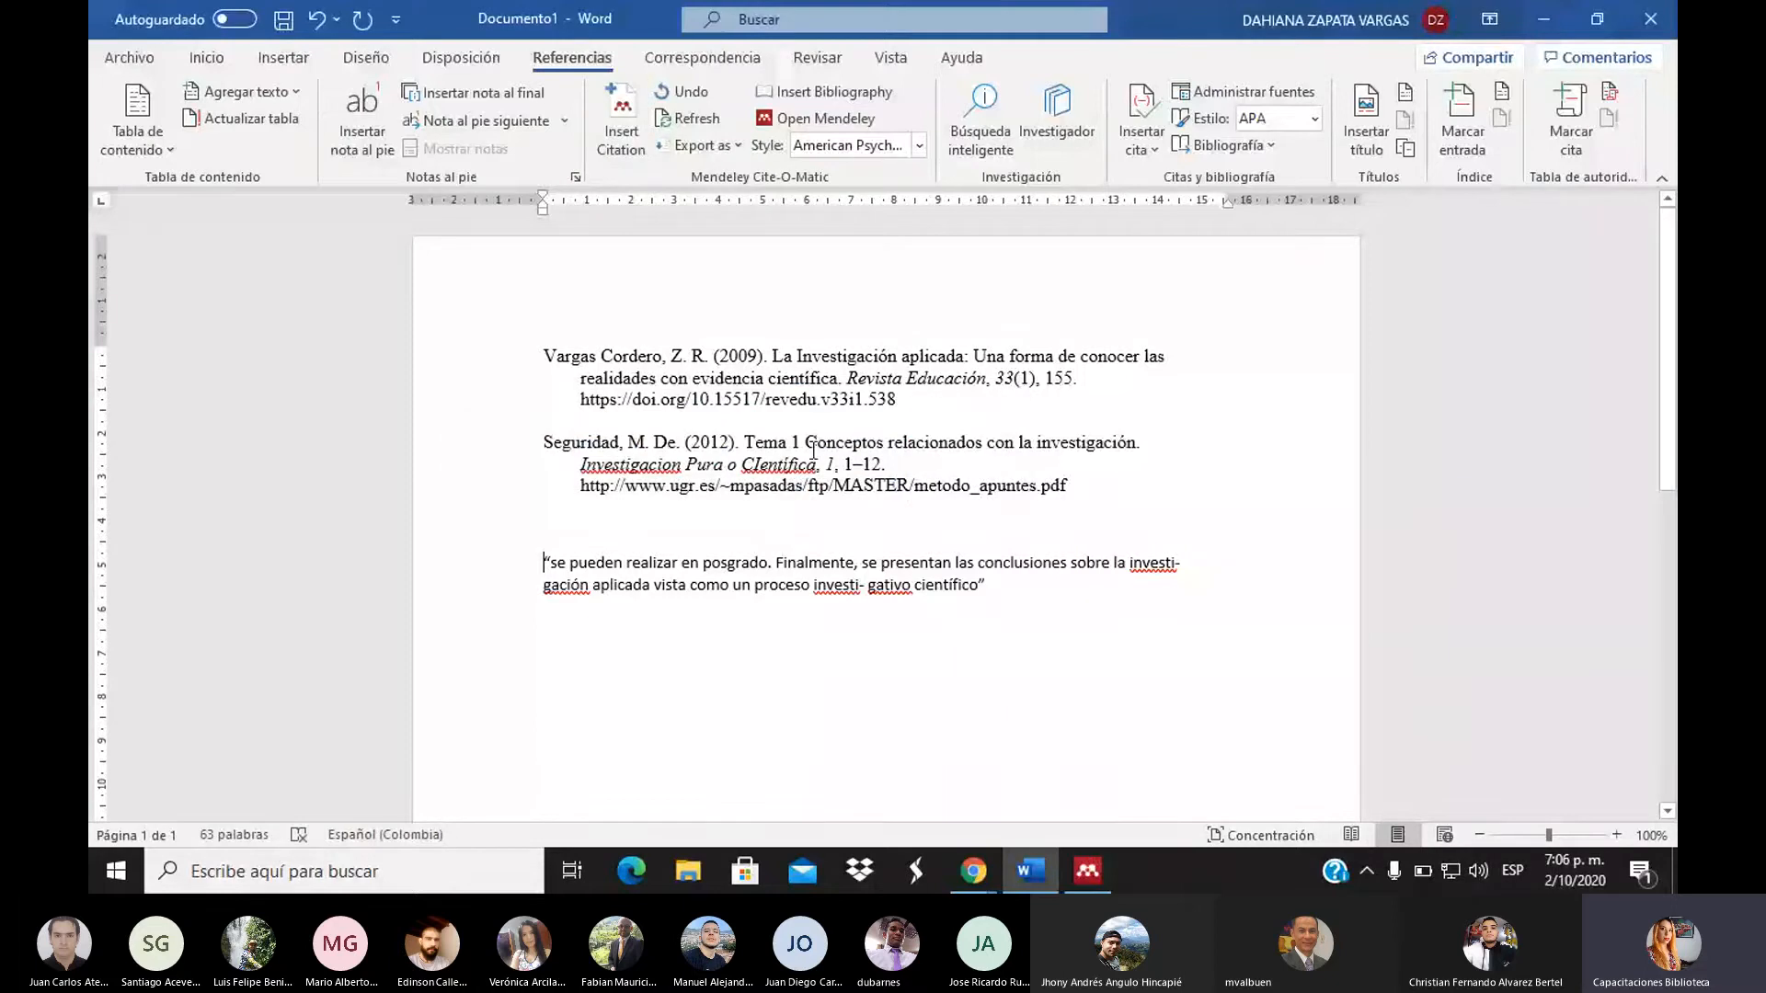
pyautogui.click(615, 136)
pyautogui.write('zoi')
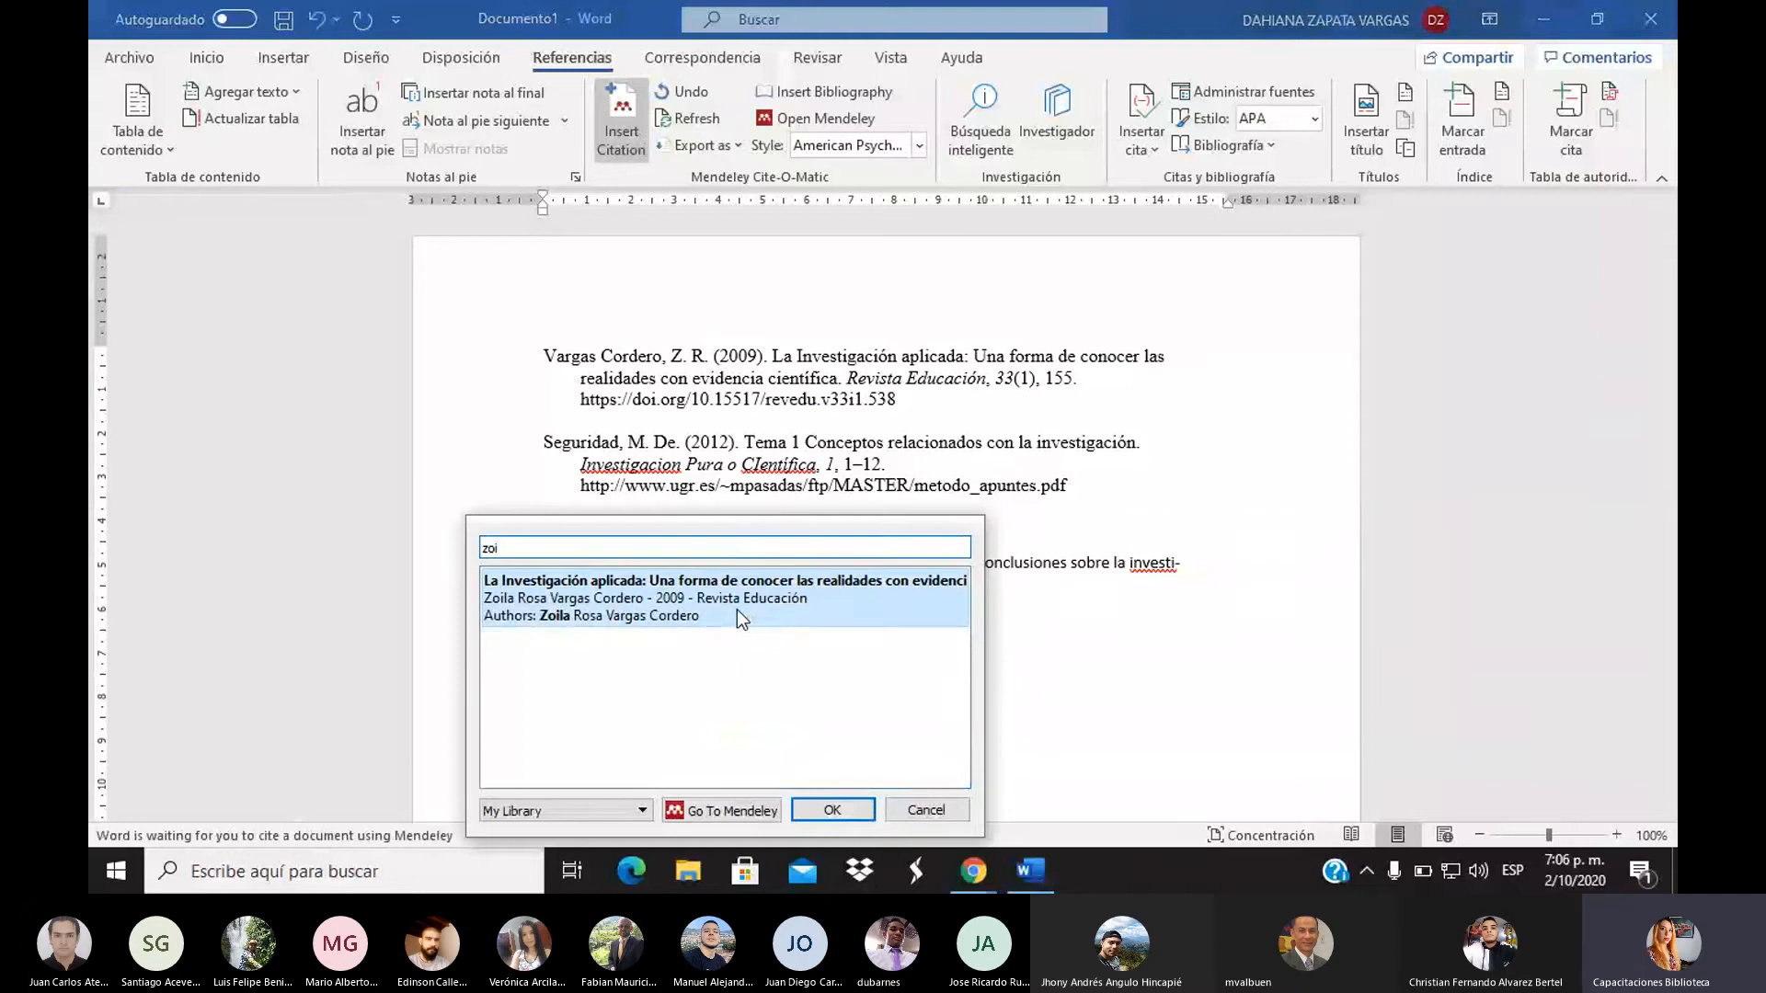
pyautogui.click(736, 609)
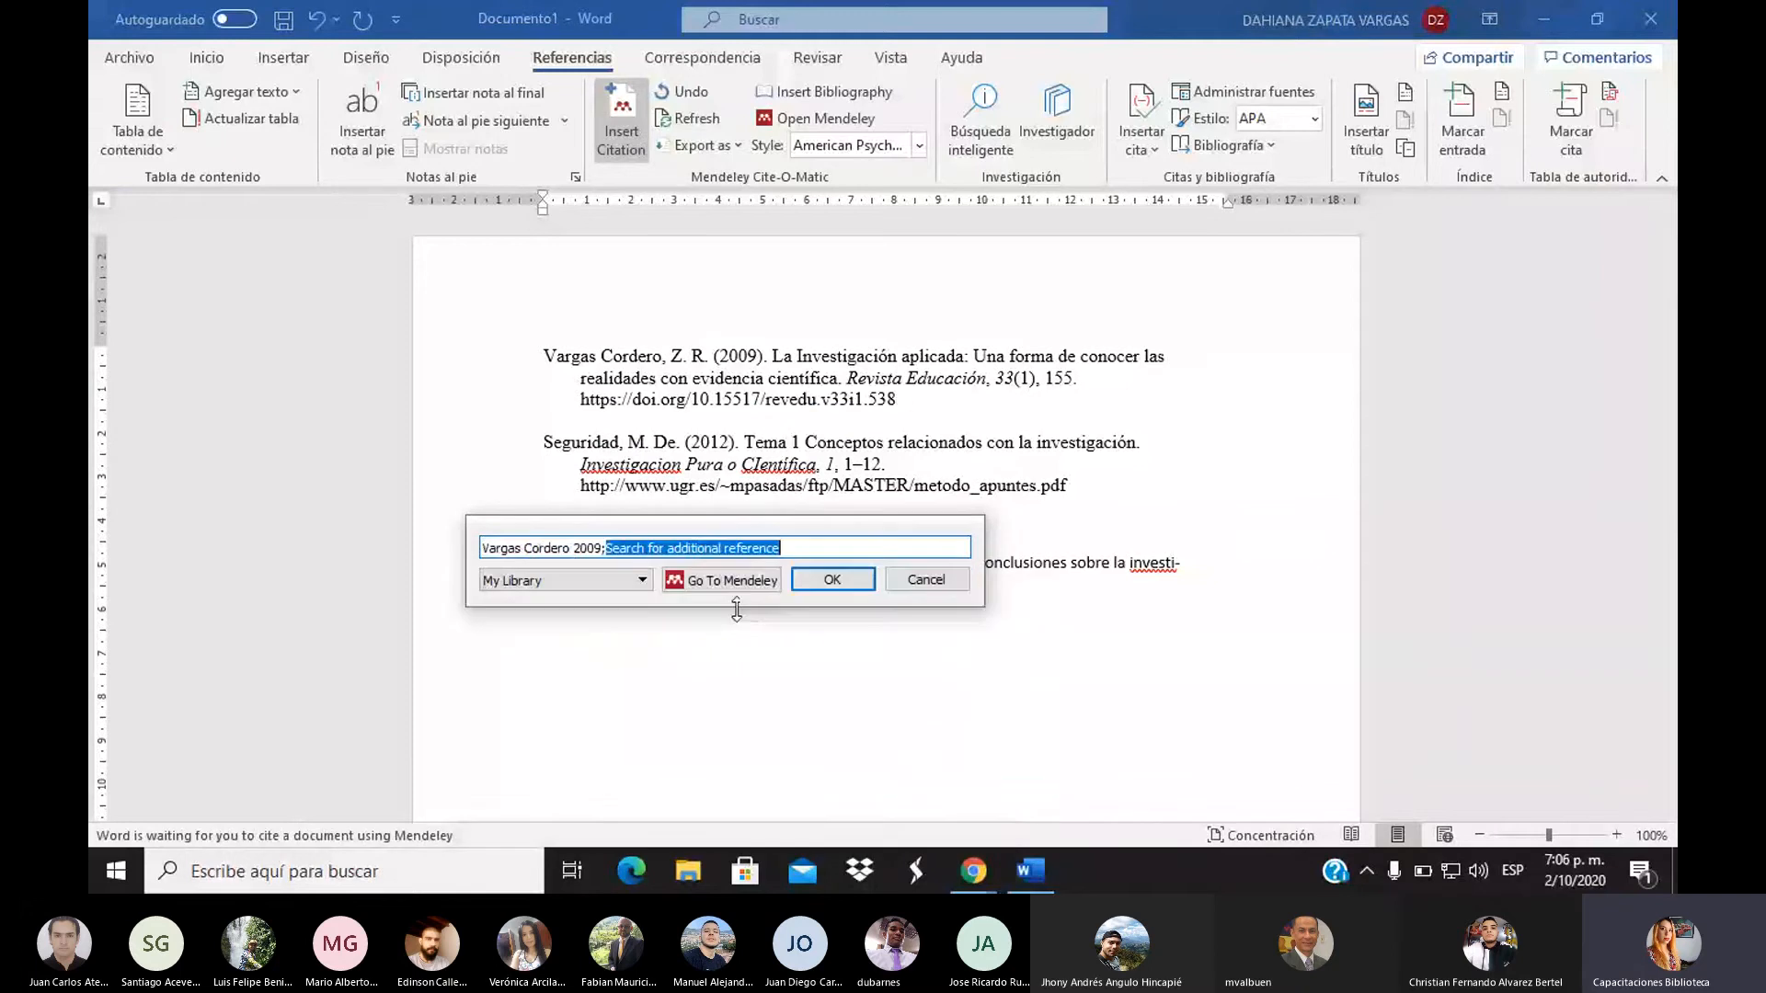
pyautogui.click(832, 579)
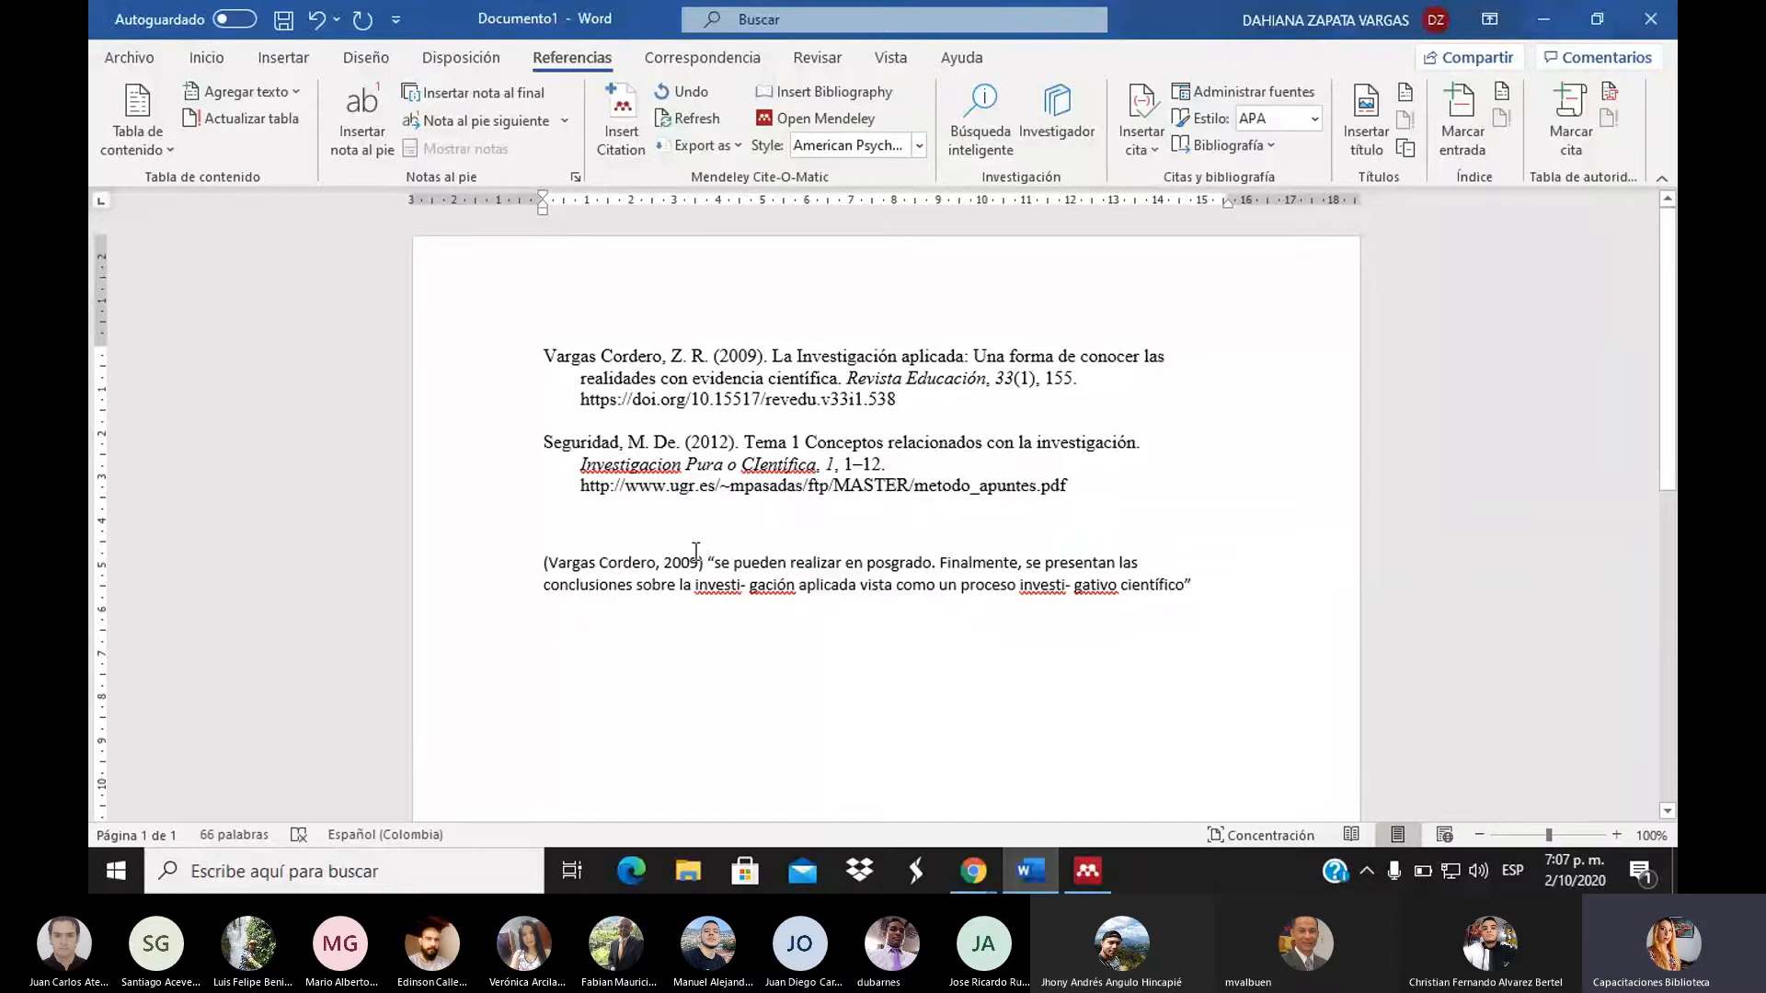
# Delete 'Vargas Cordero, ' from the citation so it reads (2009), keeping the manual edit
pyautogui.click(571, 563)
pyautogui.doubleClick(571, 564)
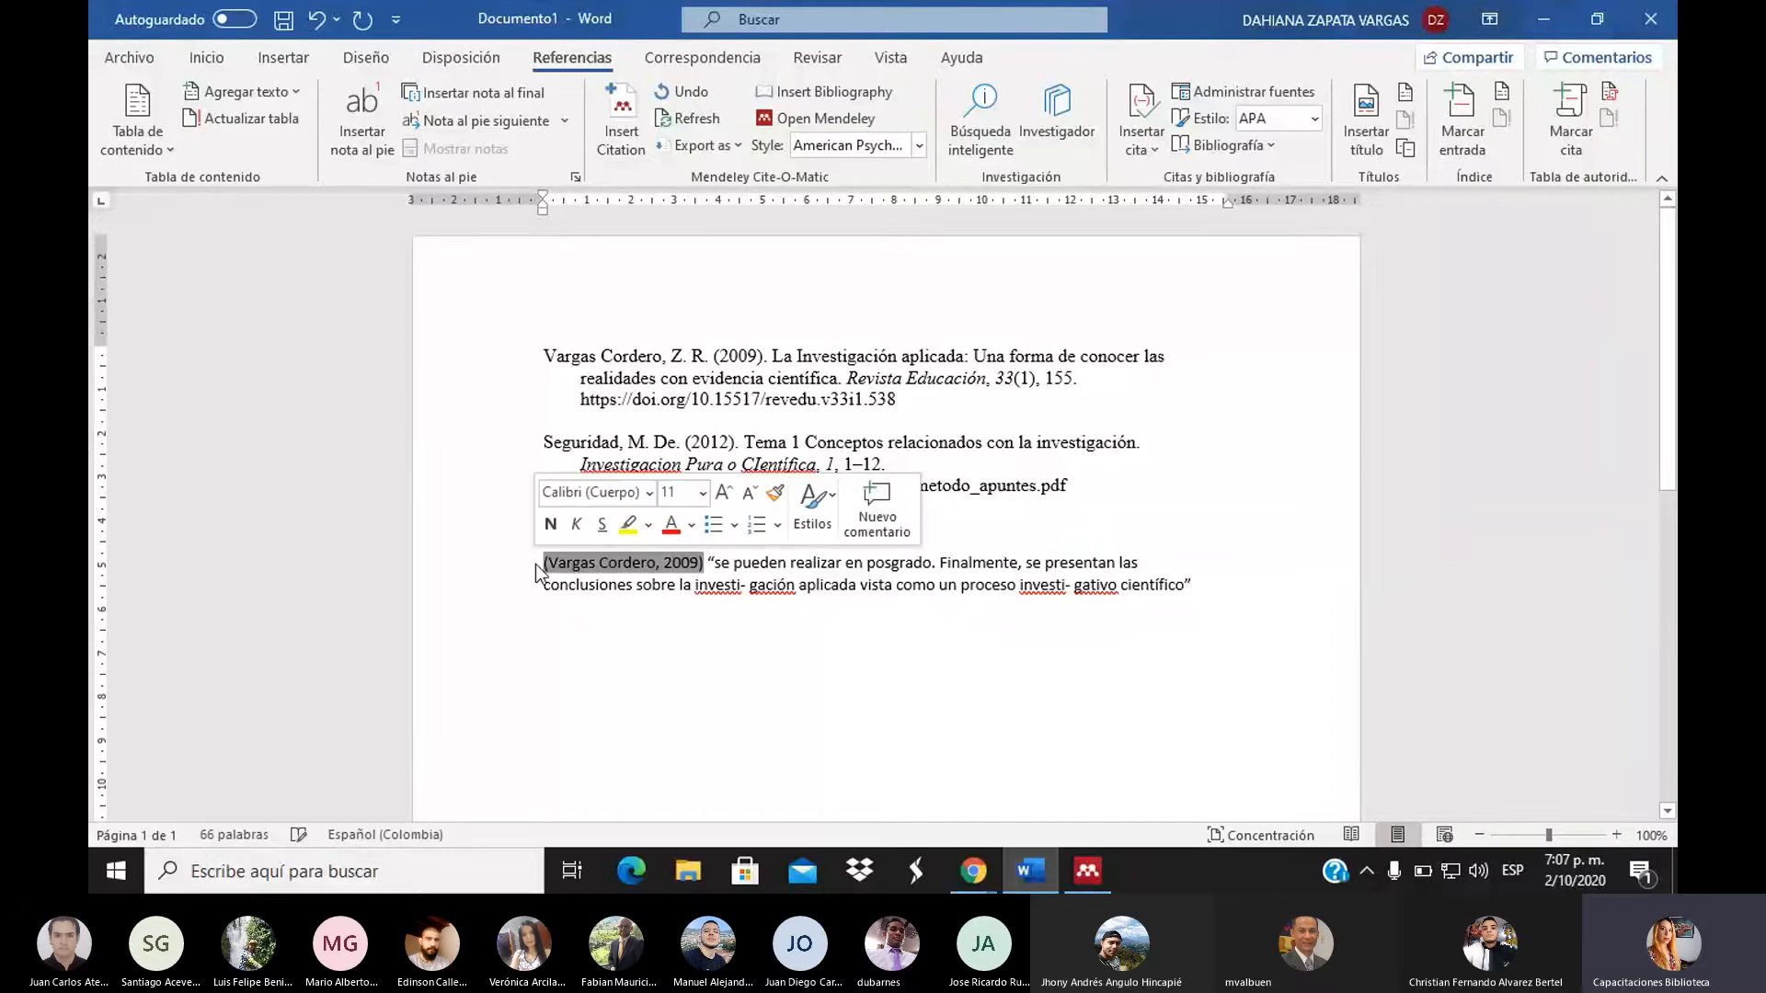
pyautogui.click(1244, 593)
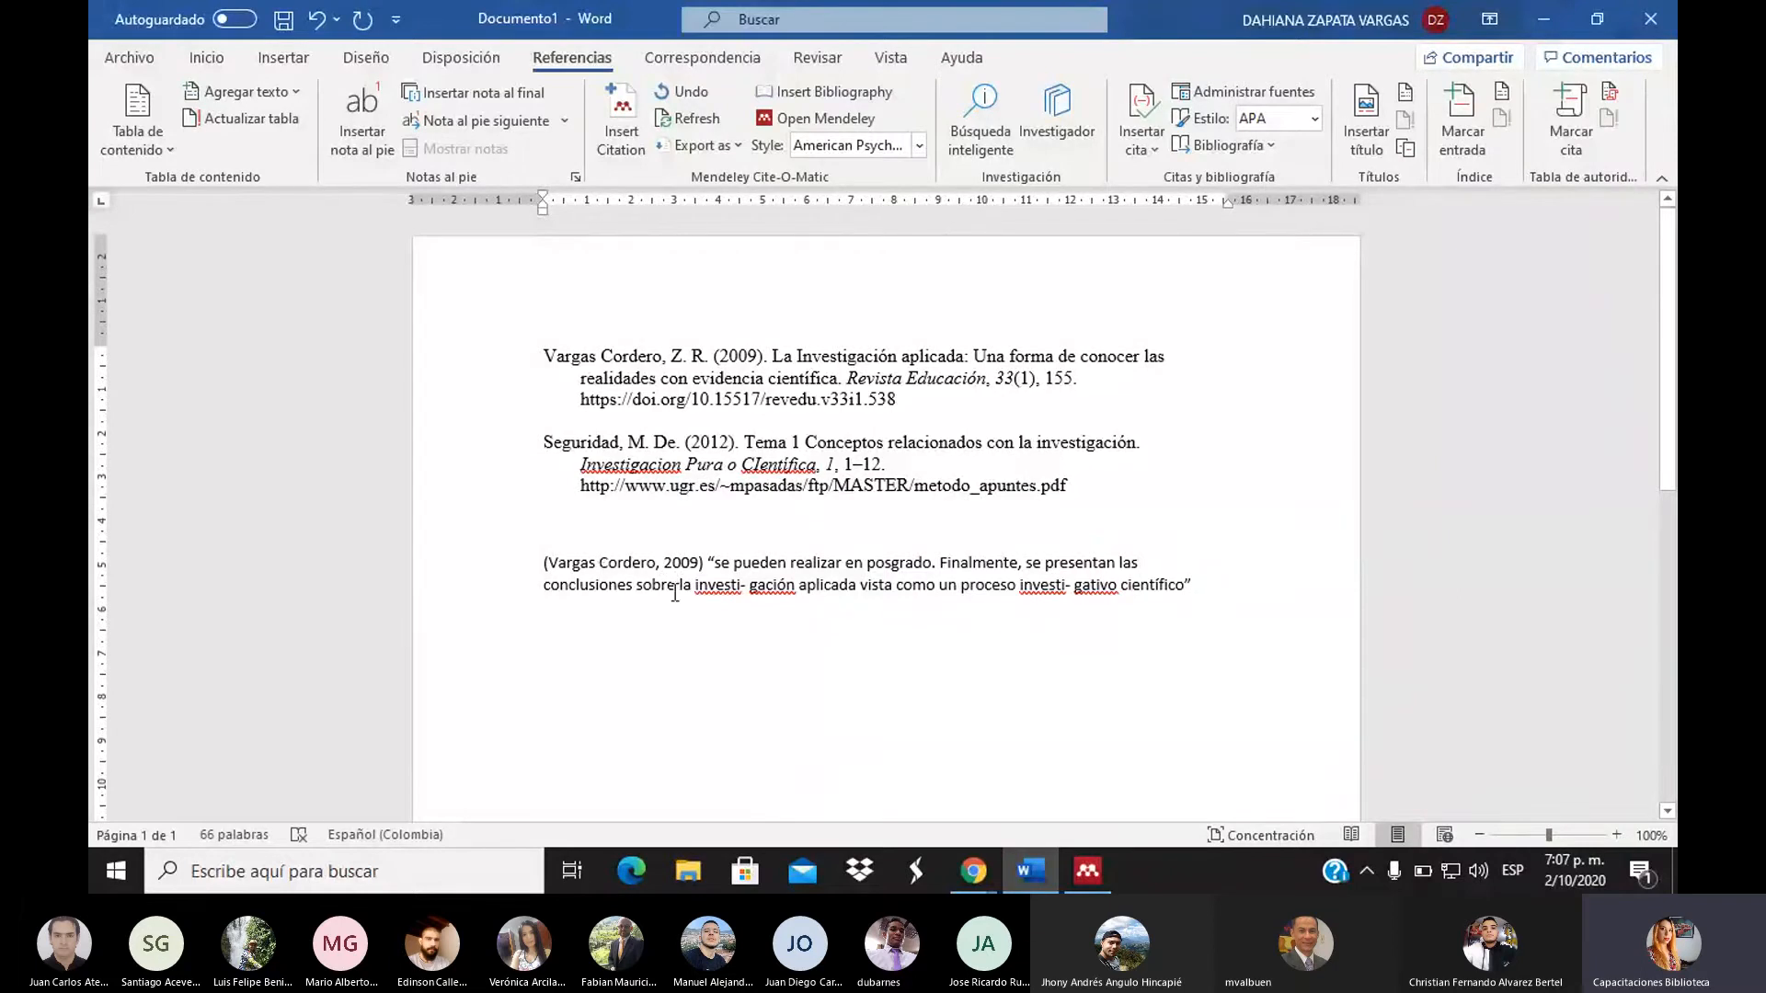
pyautogui.moveTo(660, 562); pyautogui.dragTo(553, 562)
pyautogui.hotkey('ctrl', 'c')
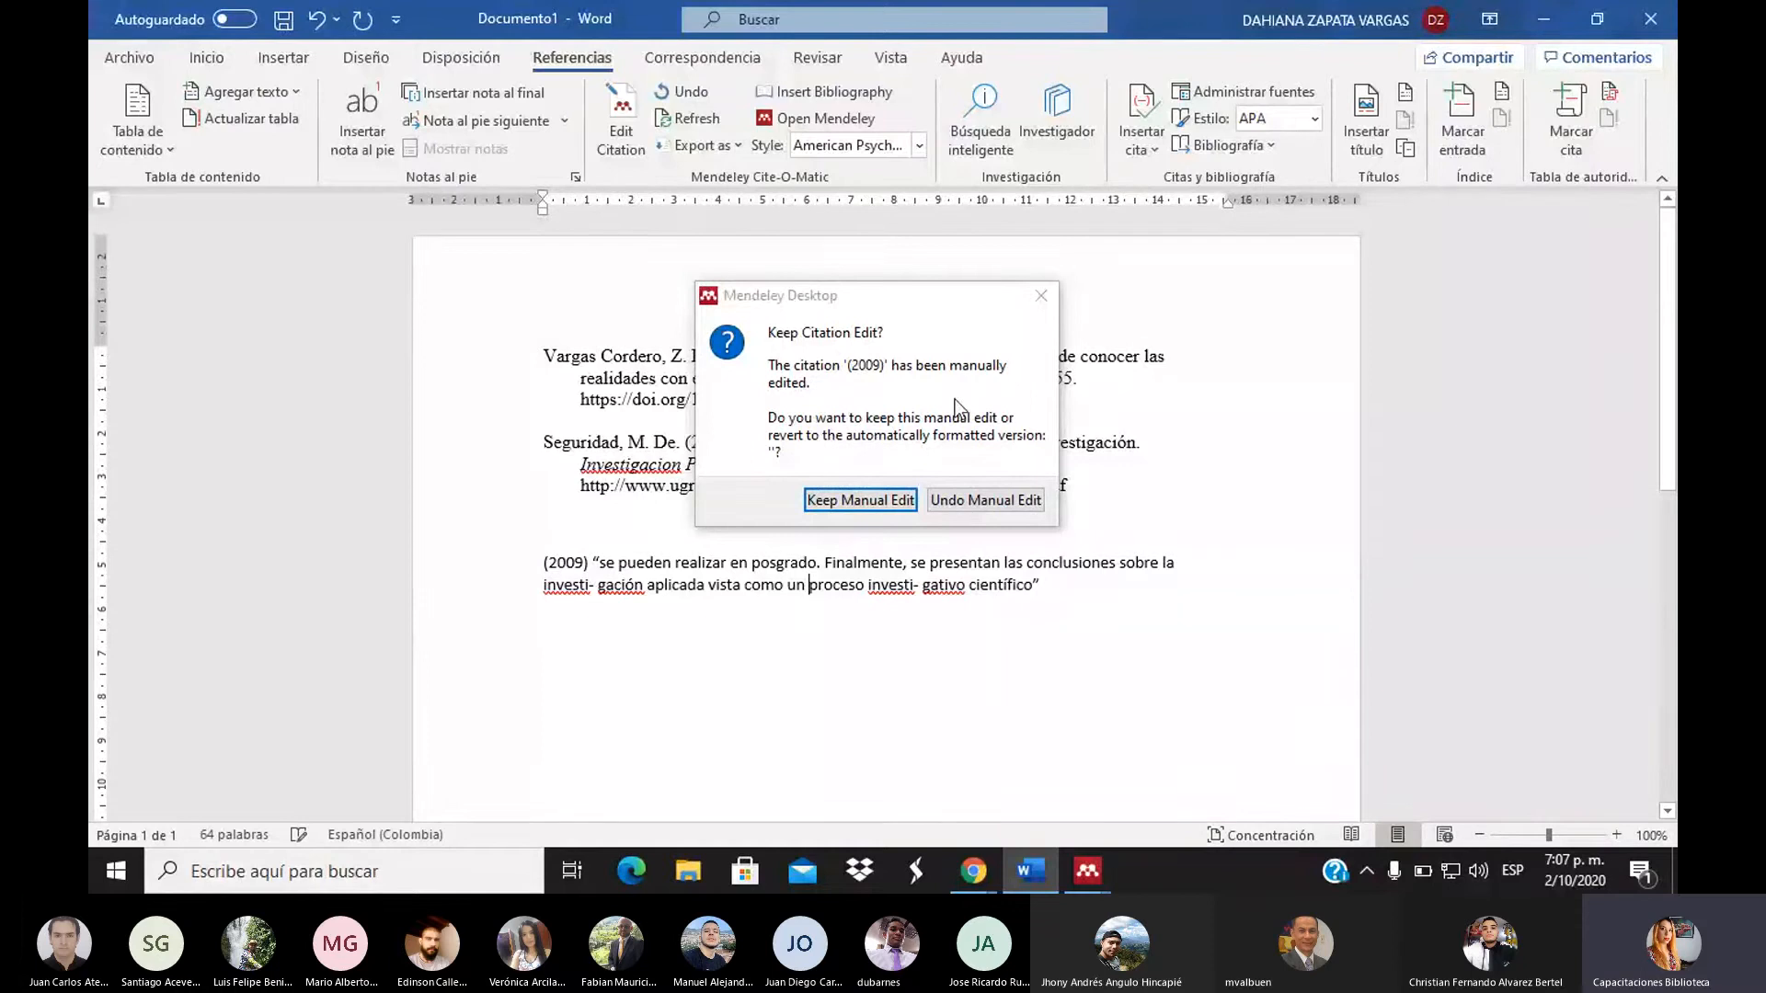
pyautogui.click(842, 502)
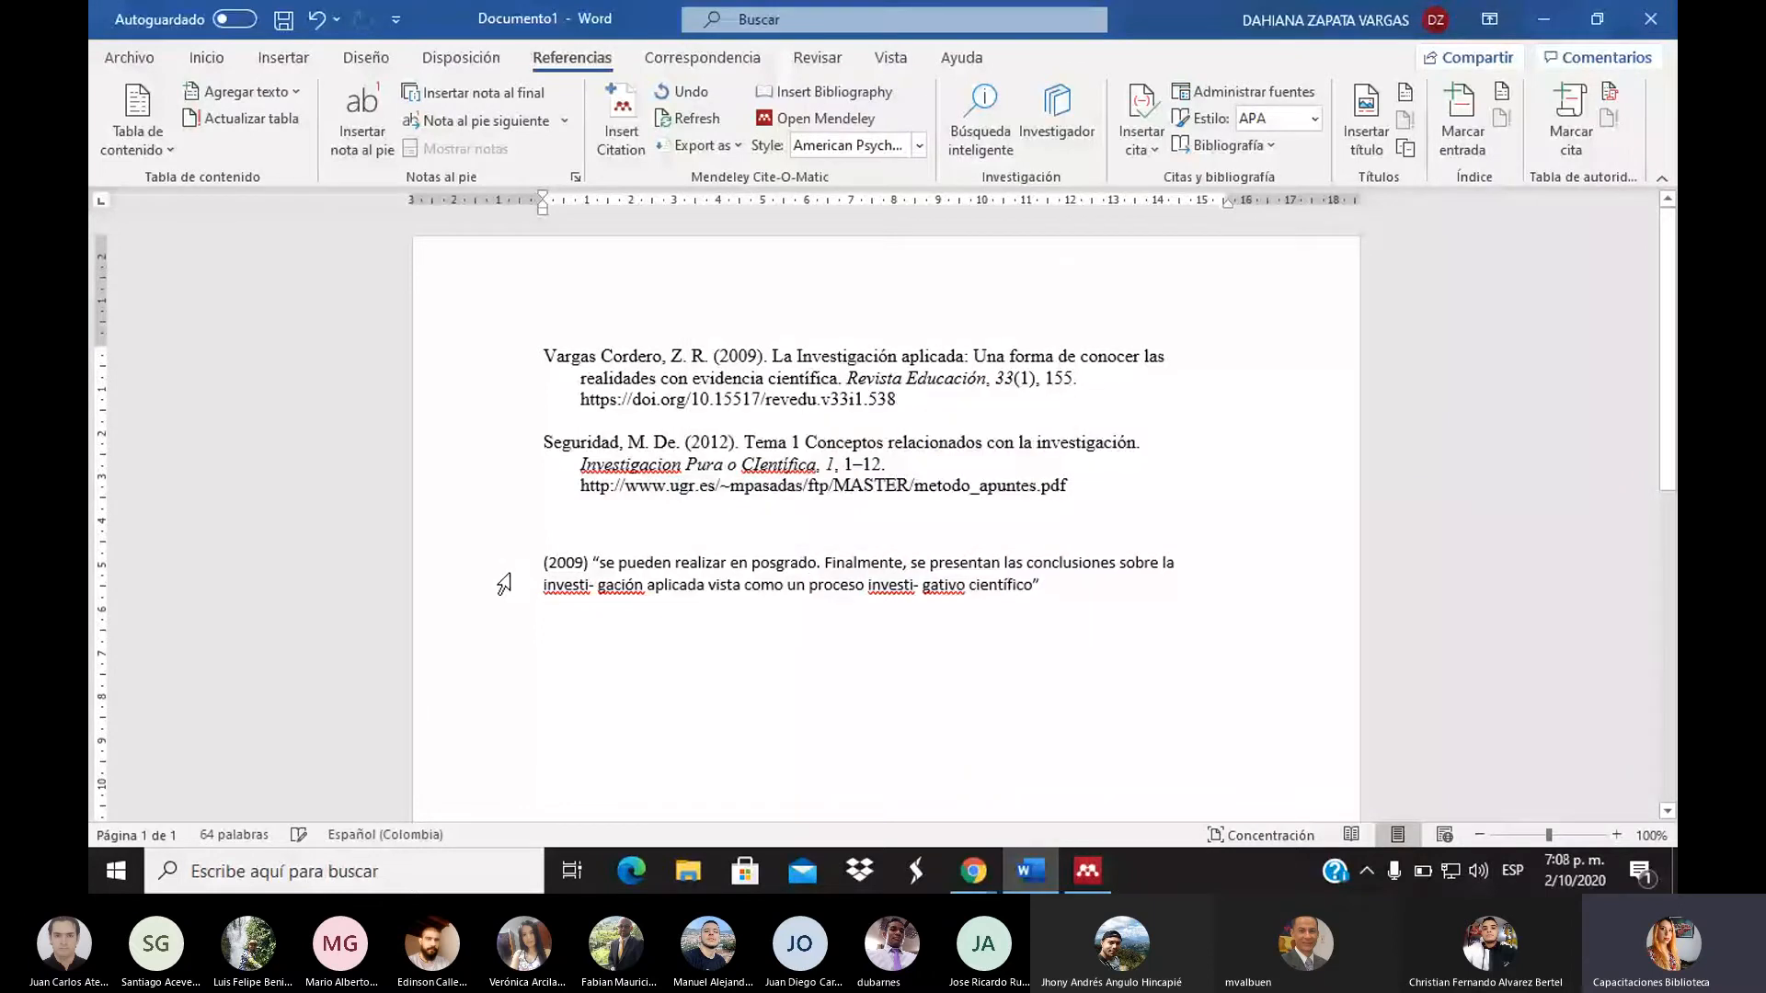
# Paste 'Vargas Cordero' and type 'afirmó qué' before the (2009) citation
pyautogui.click(539, 564)
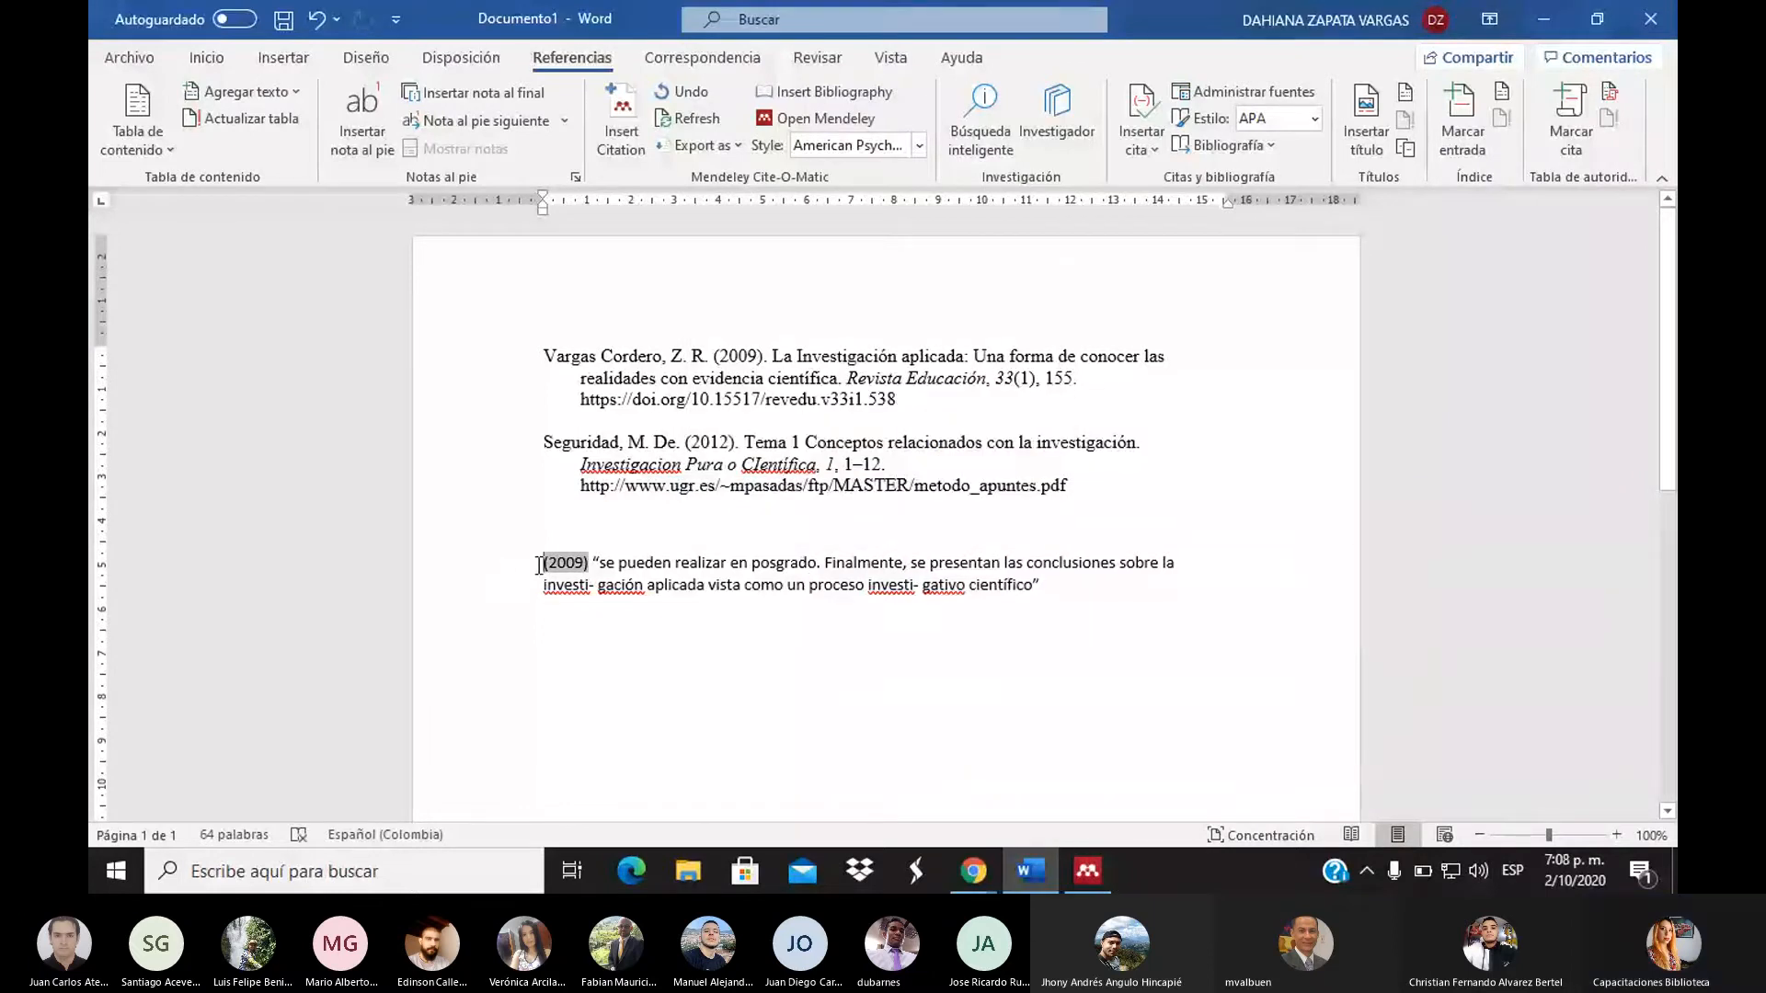
pyautogui.hotkey('ctrl', 'v')
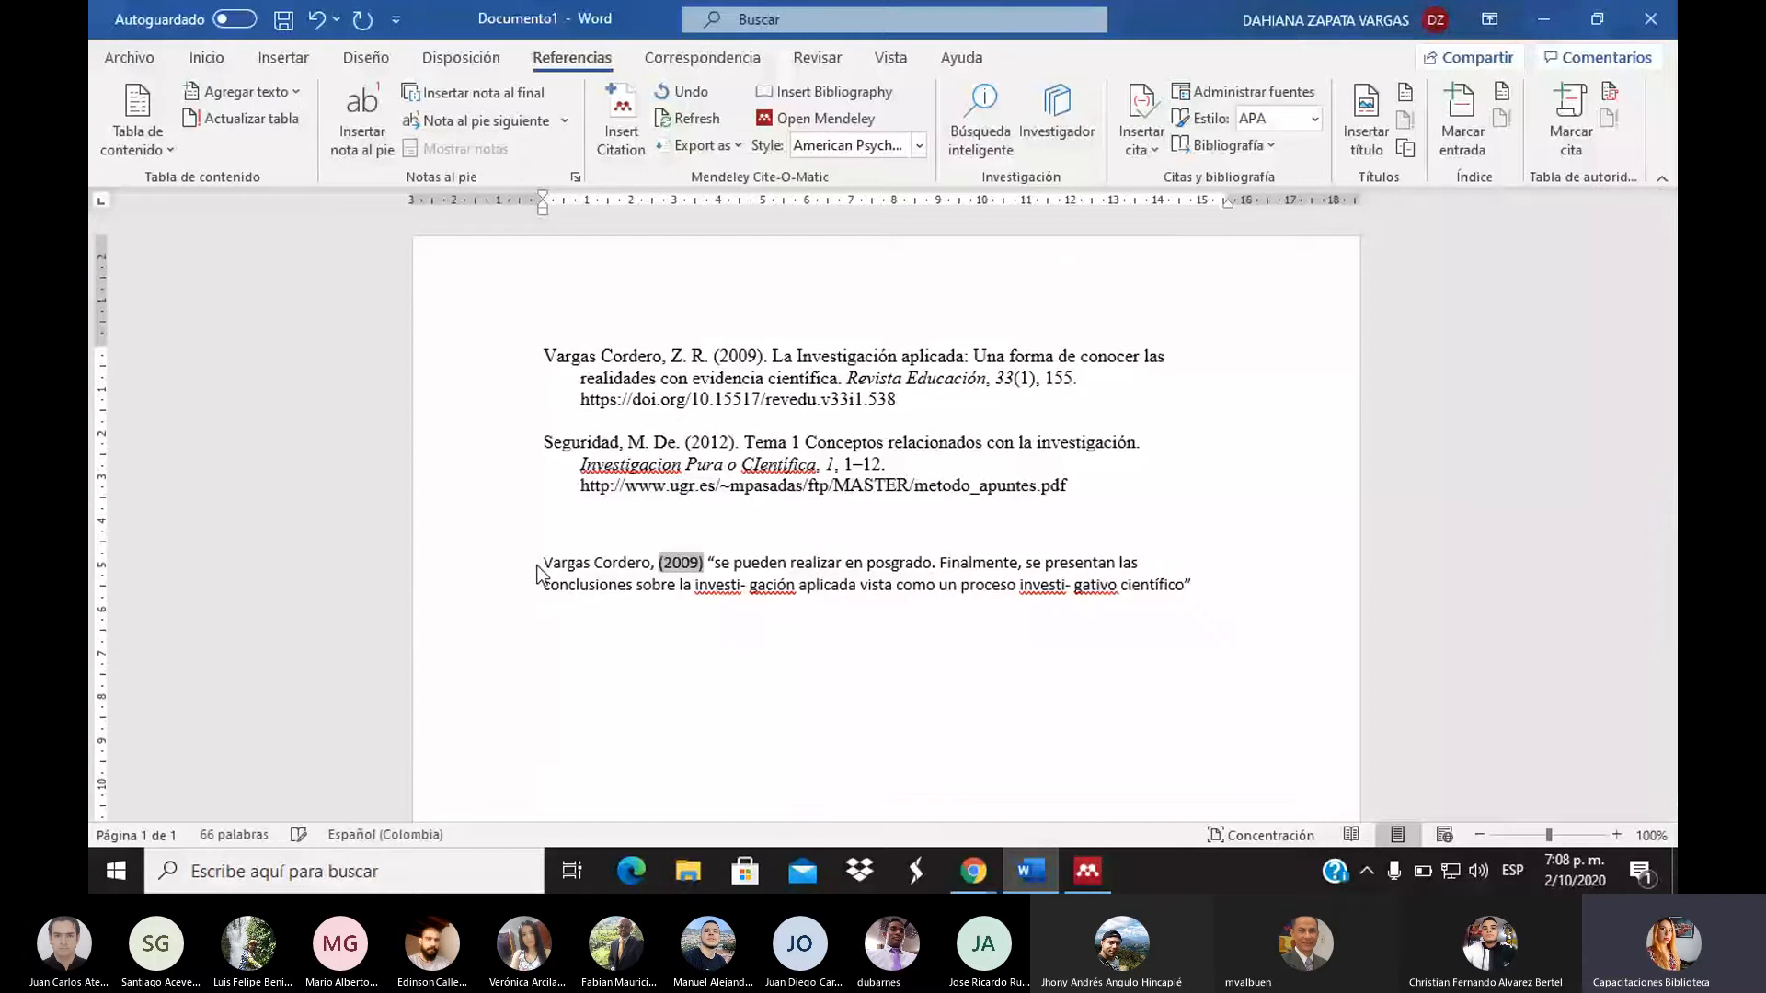
pyautogui.press('BackSpace')
pyautogui.press('BackSpace')
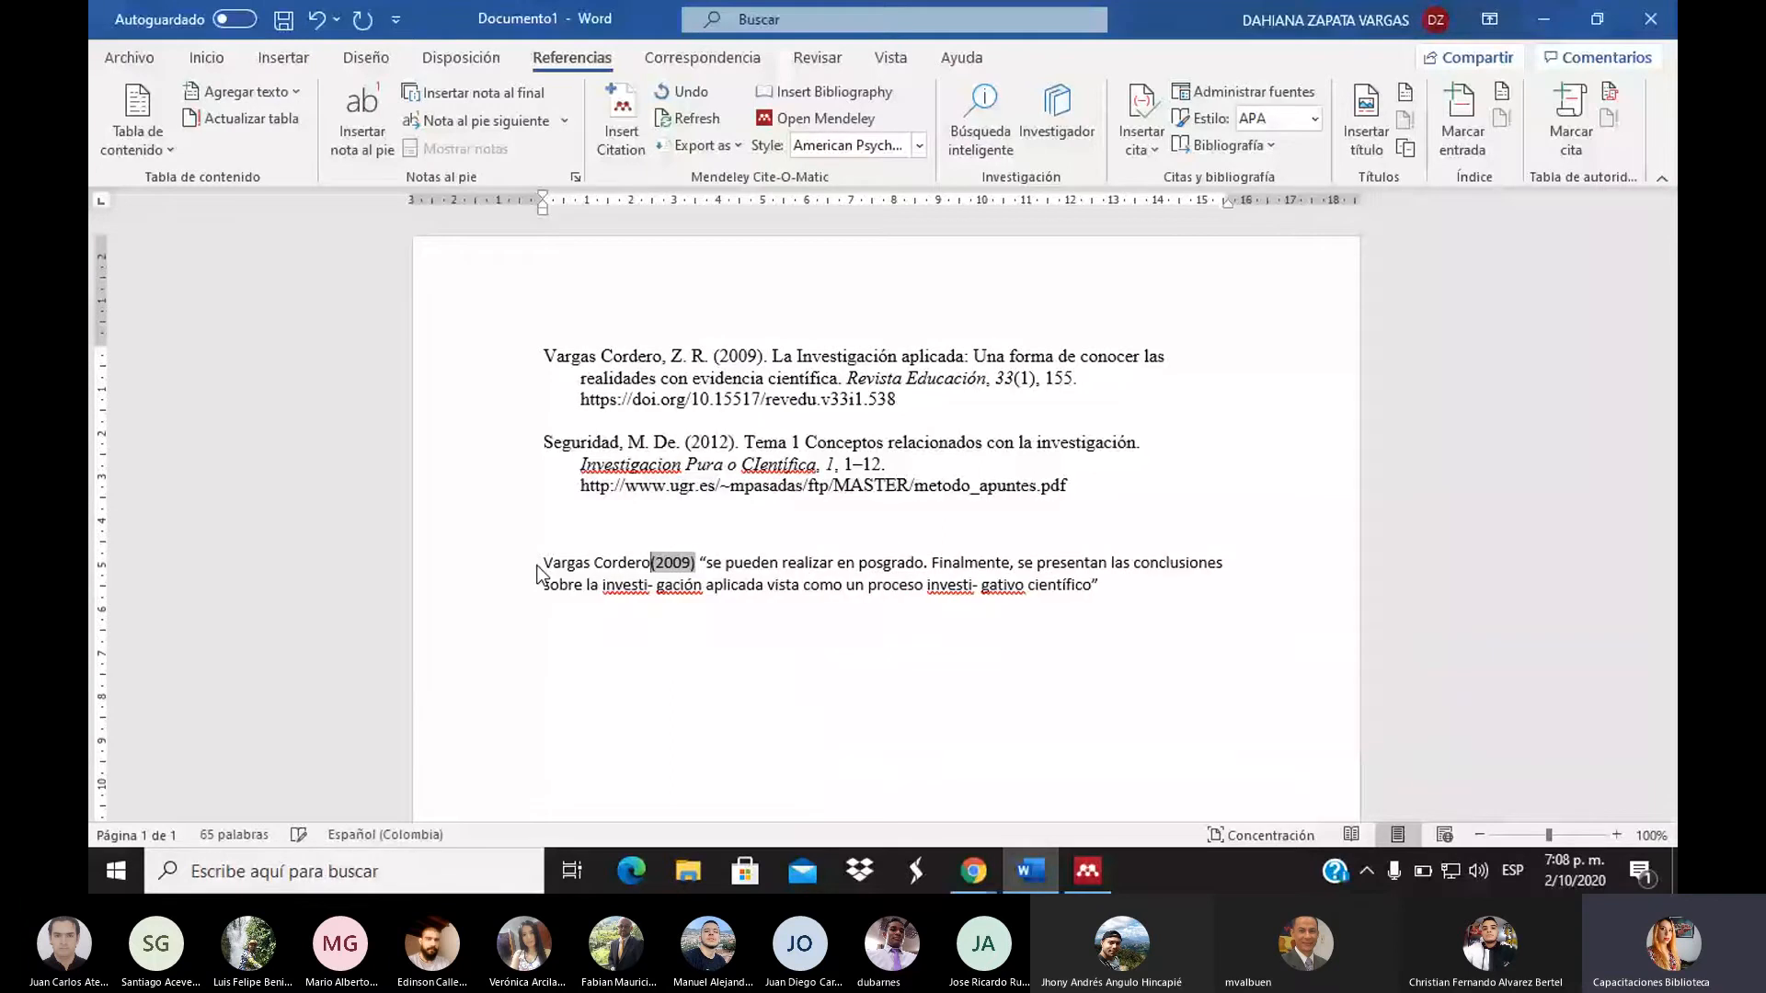
pyautogui.write('afirmó ')
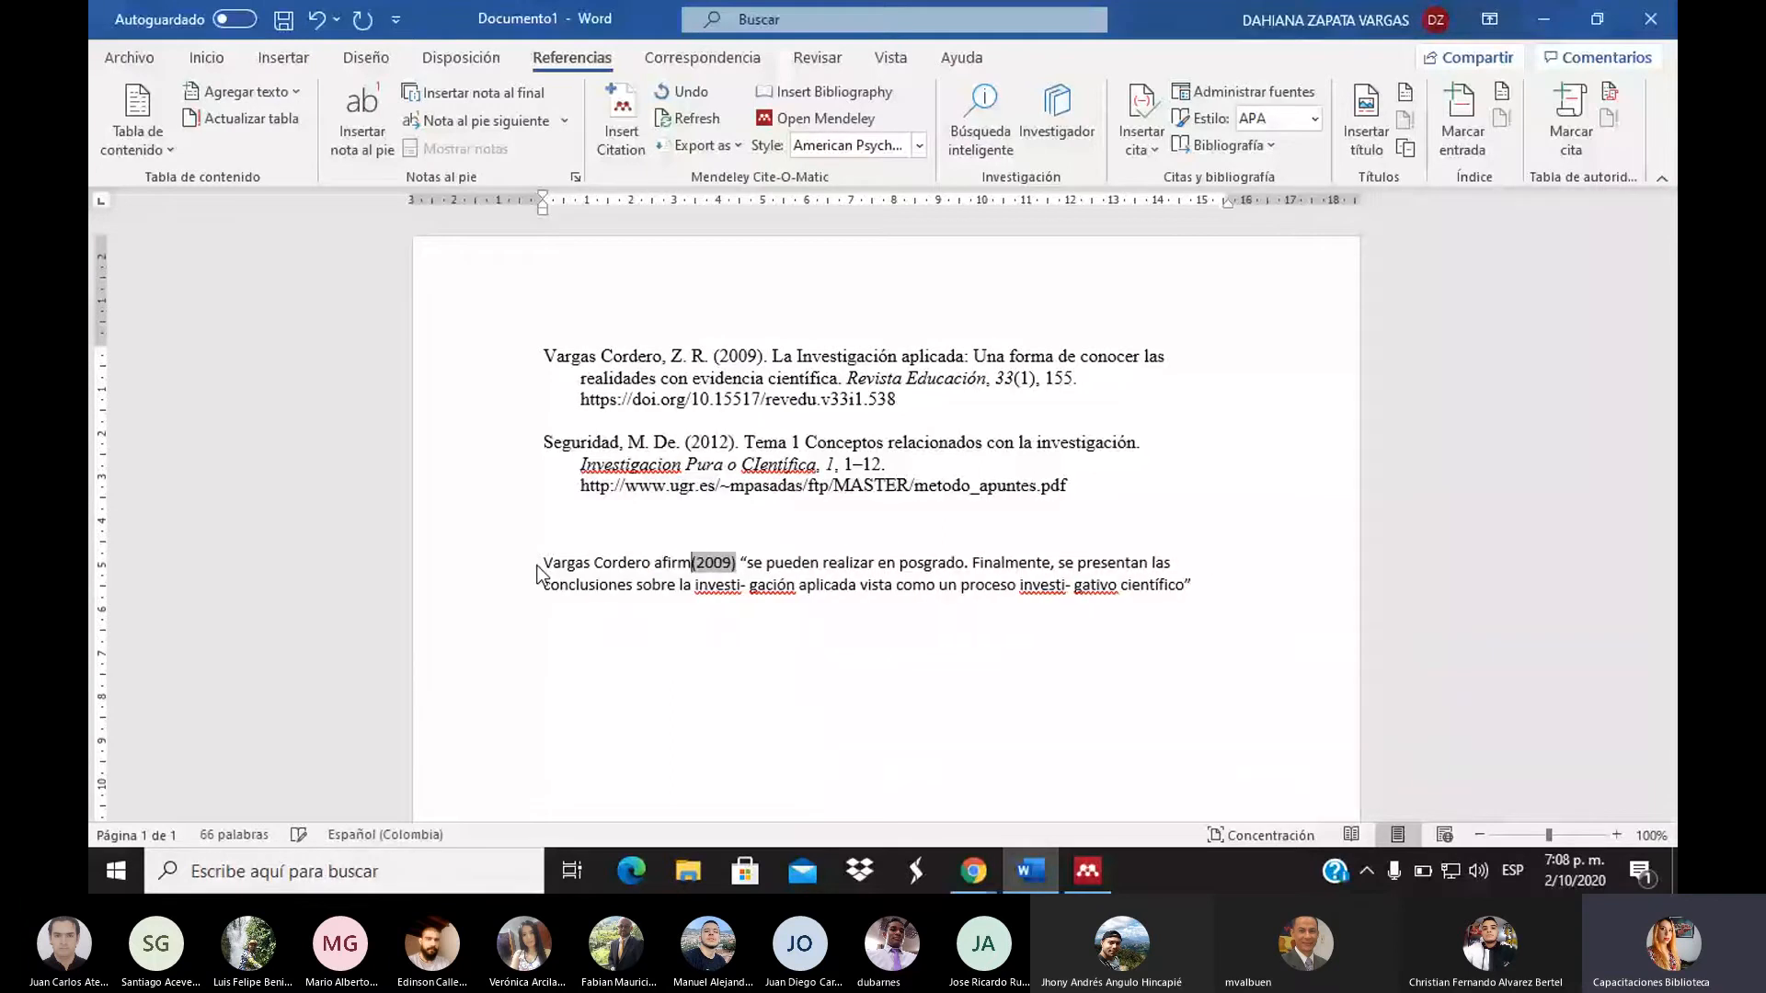
pyautogui.write('q')
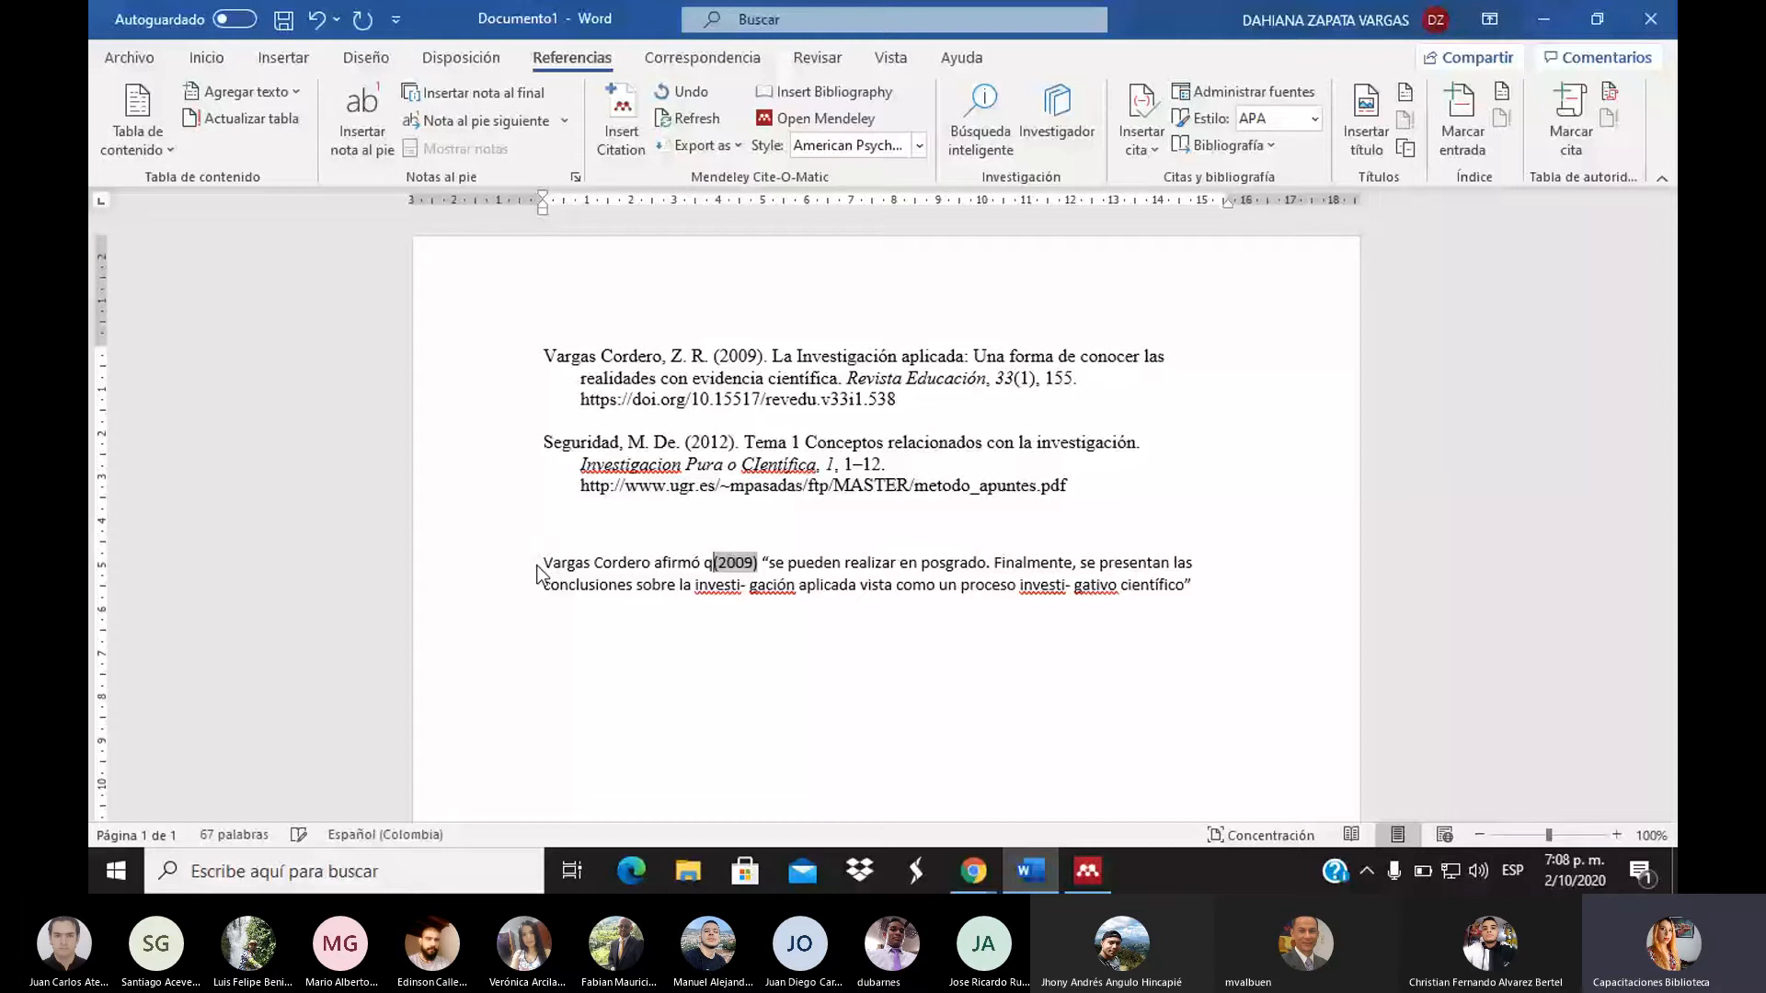
pyautogui.write('ué')
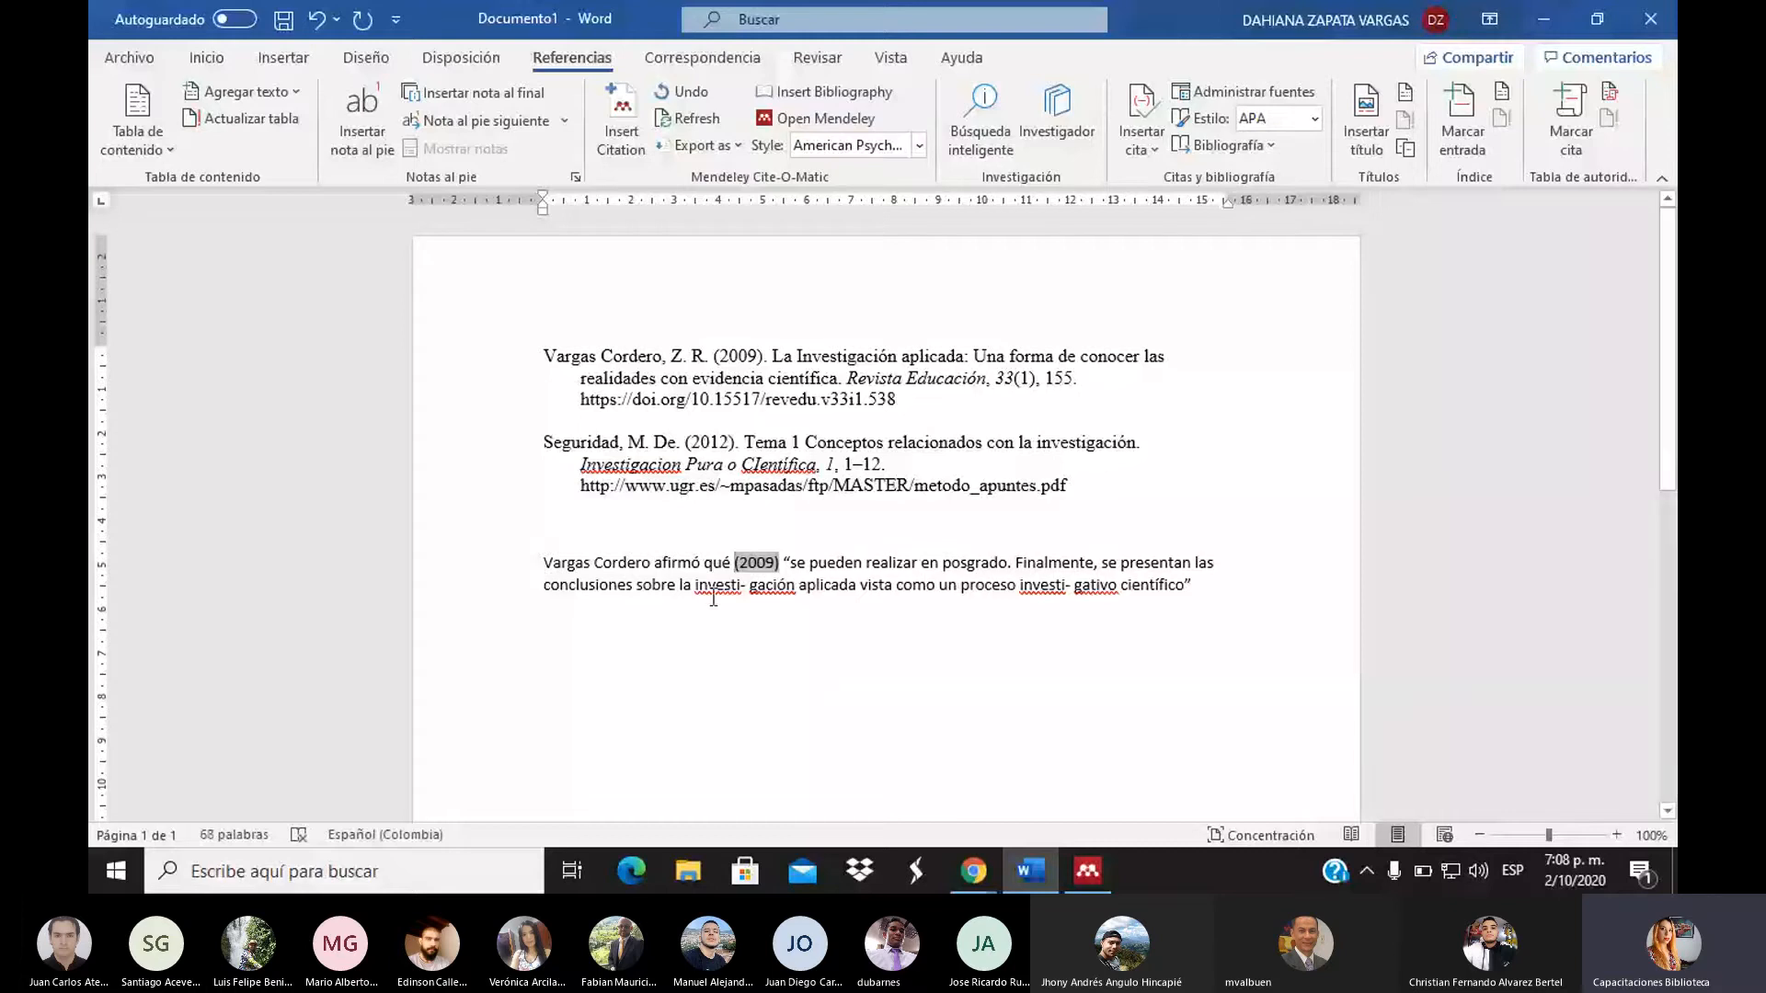
pyautogui.click(880, 512)
# Check the new lead-in and add a fresh line below the quote for references
pyautogui.moveTo(544, 563); pyautogui.dragTo(668, 556)
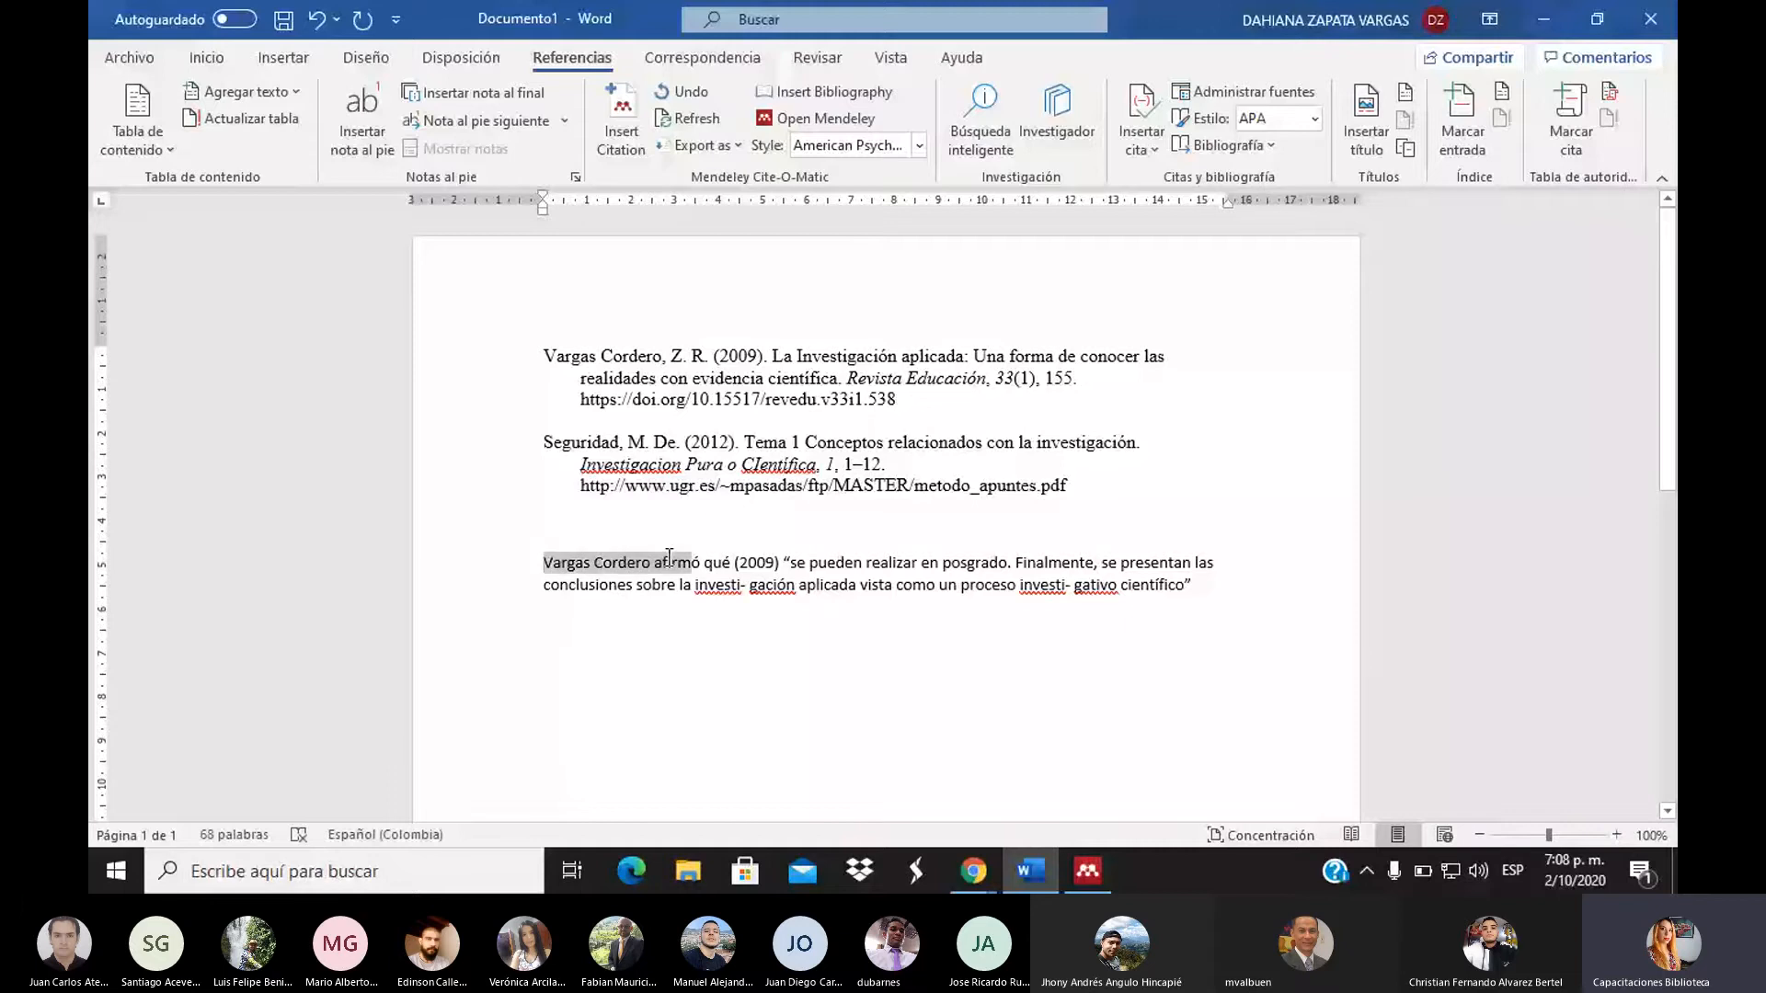
pyautogui.moveTo(1193, 585); pyautogui.dragTo(749, 559)
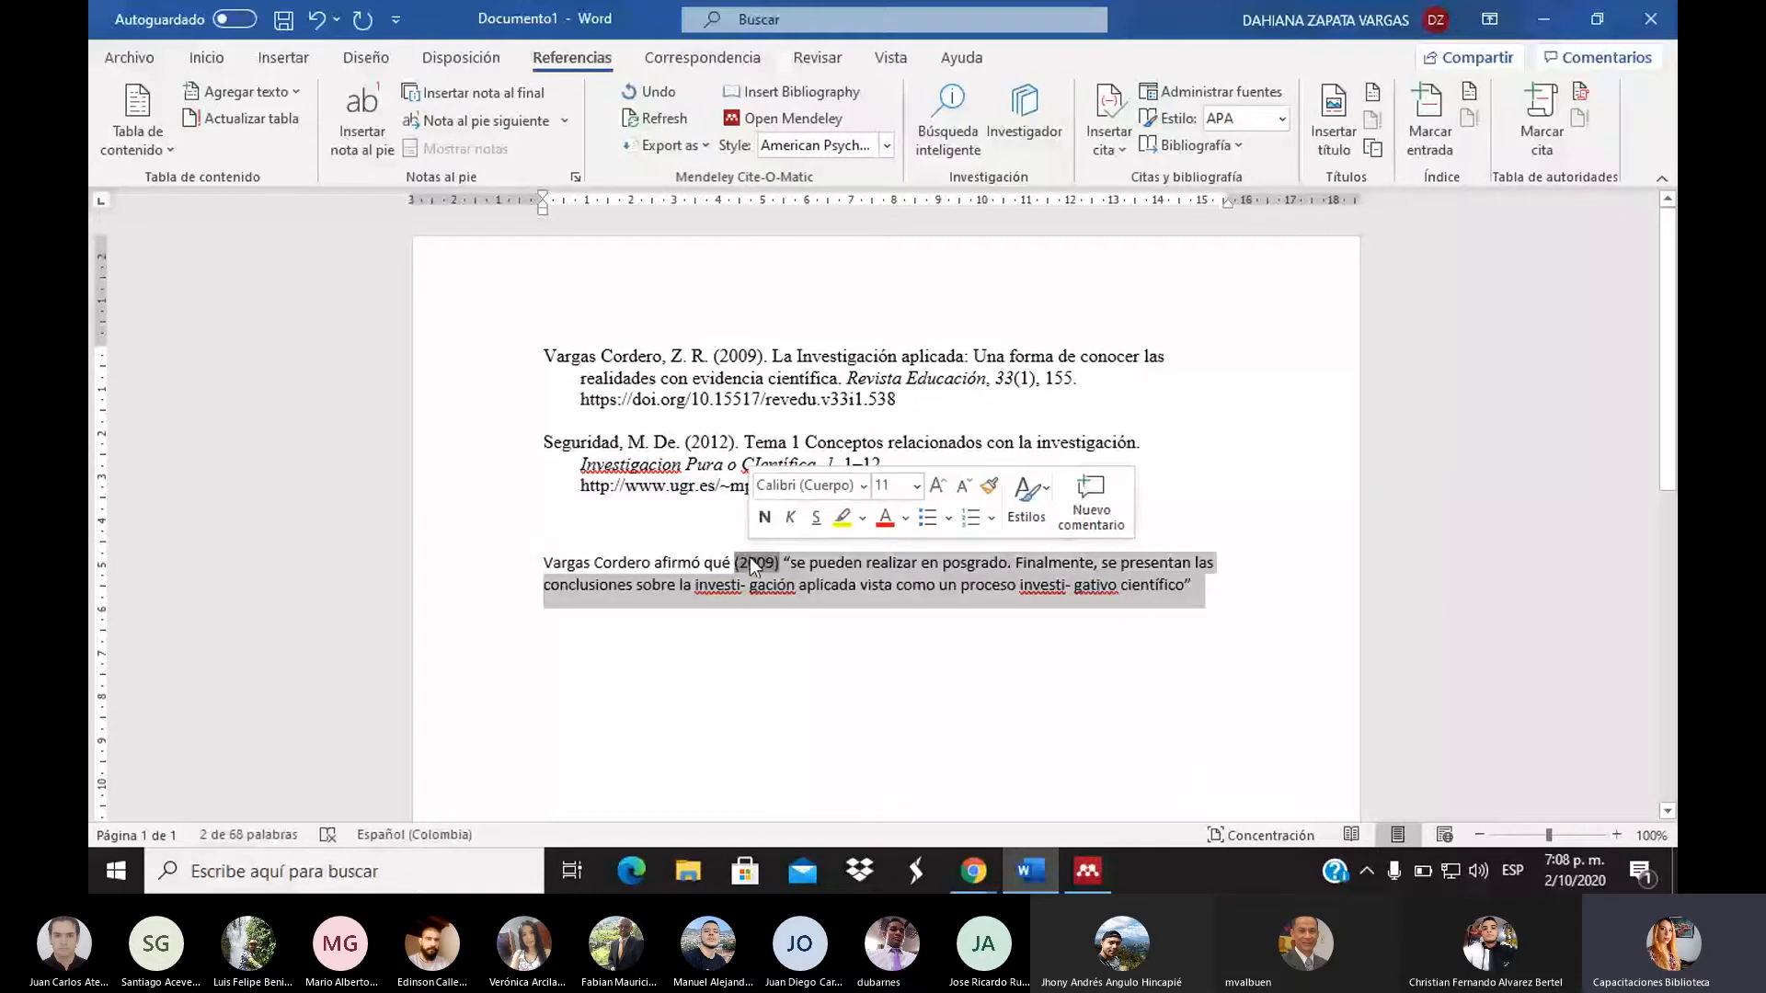
pyautogui.click(767, 666)
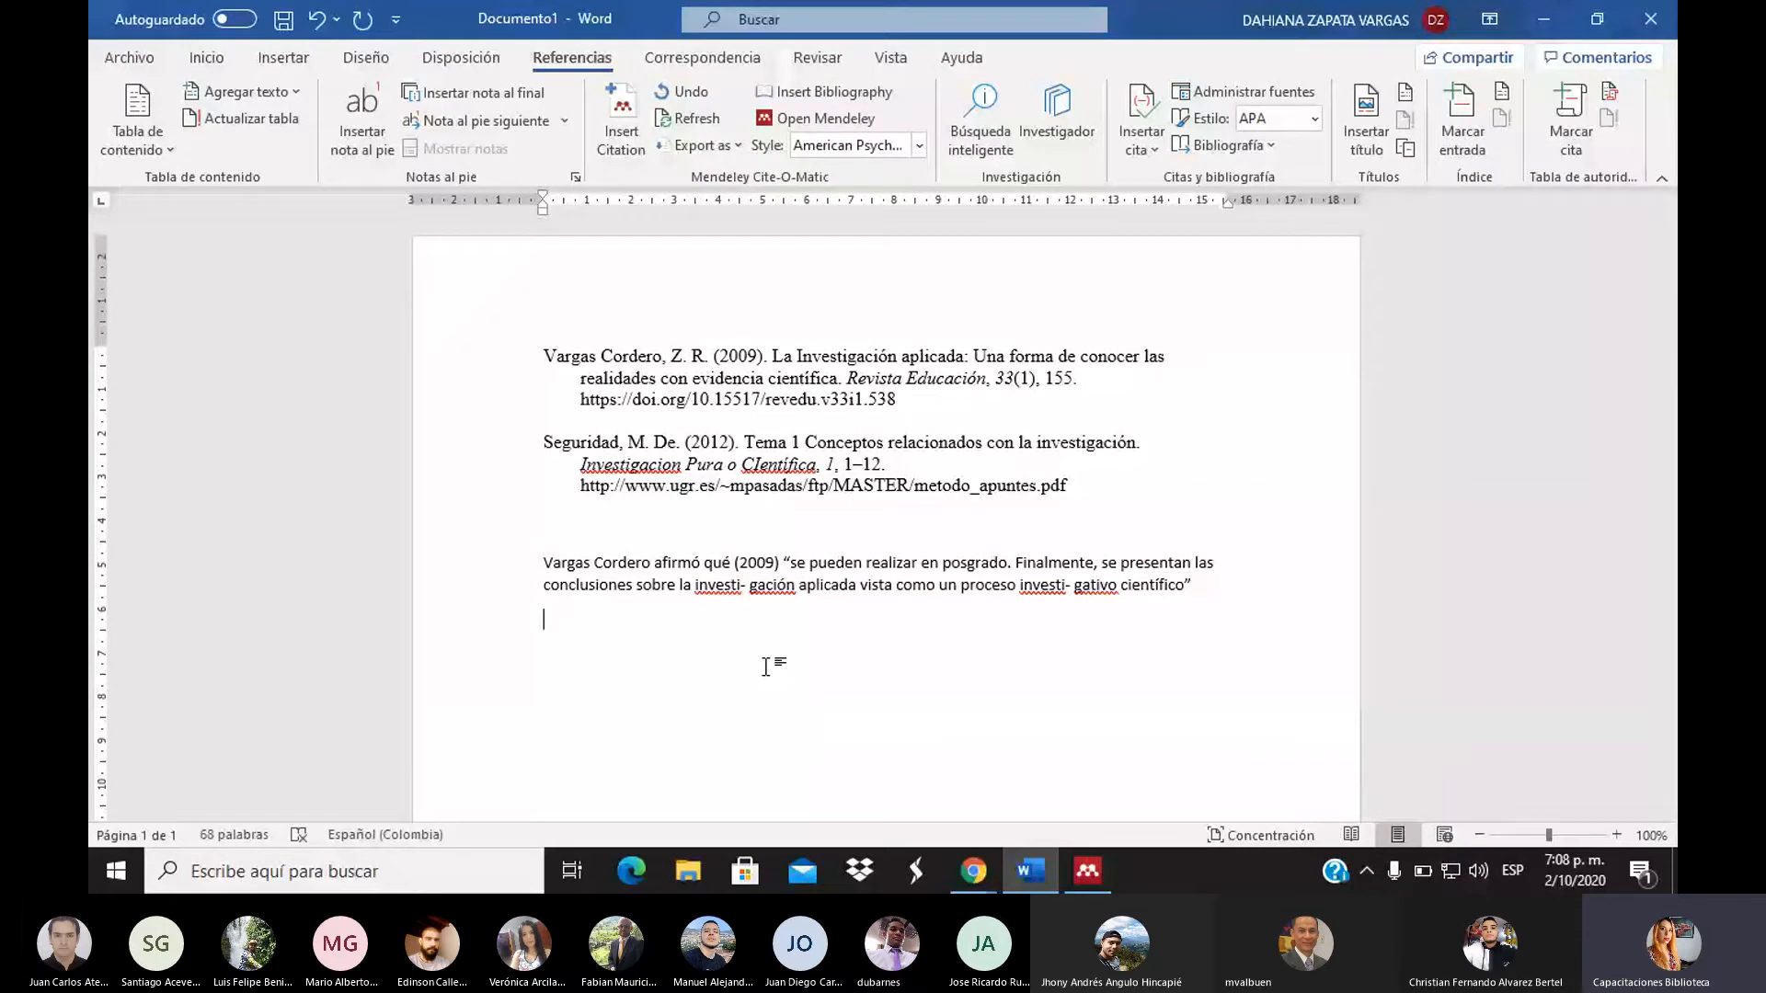
pyautogui.press('Return')
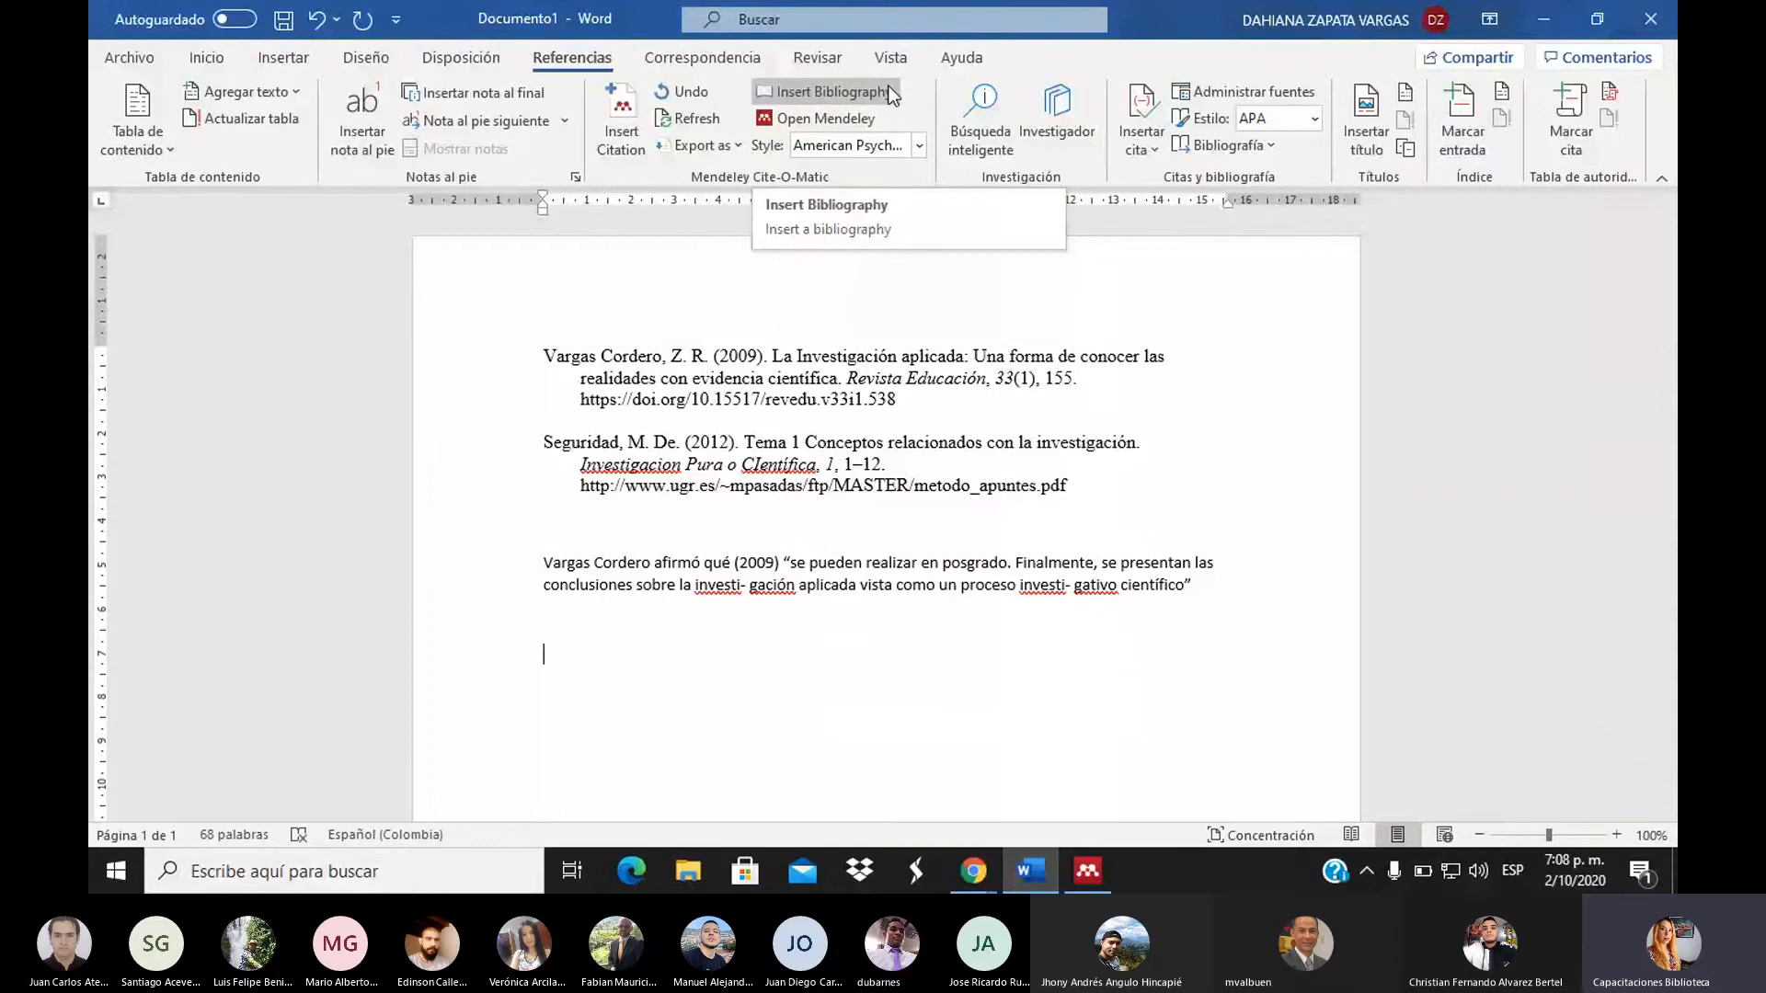
# Insert the Mendeley bibliography entry for Vargas Cordero (2009) below the quote
pyautogui.click(846, 96)
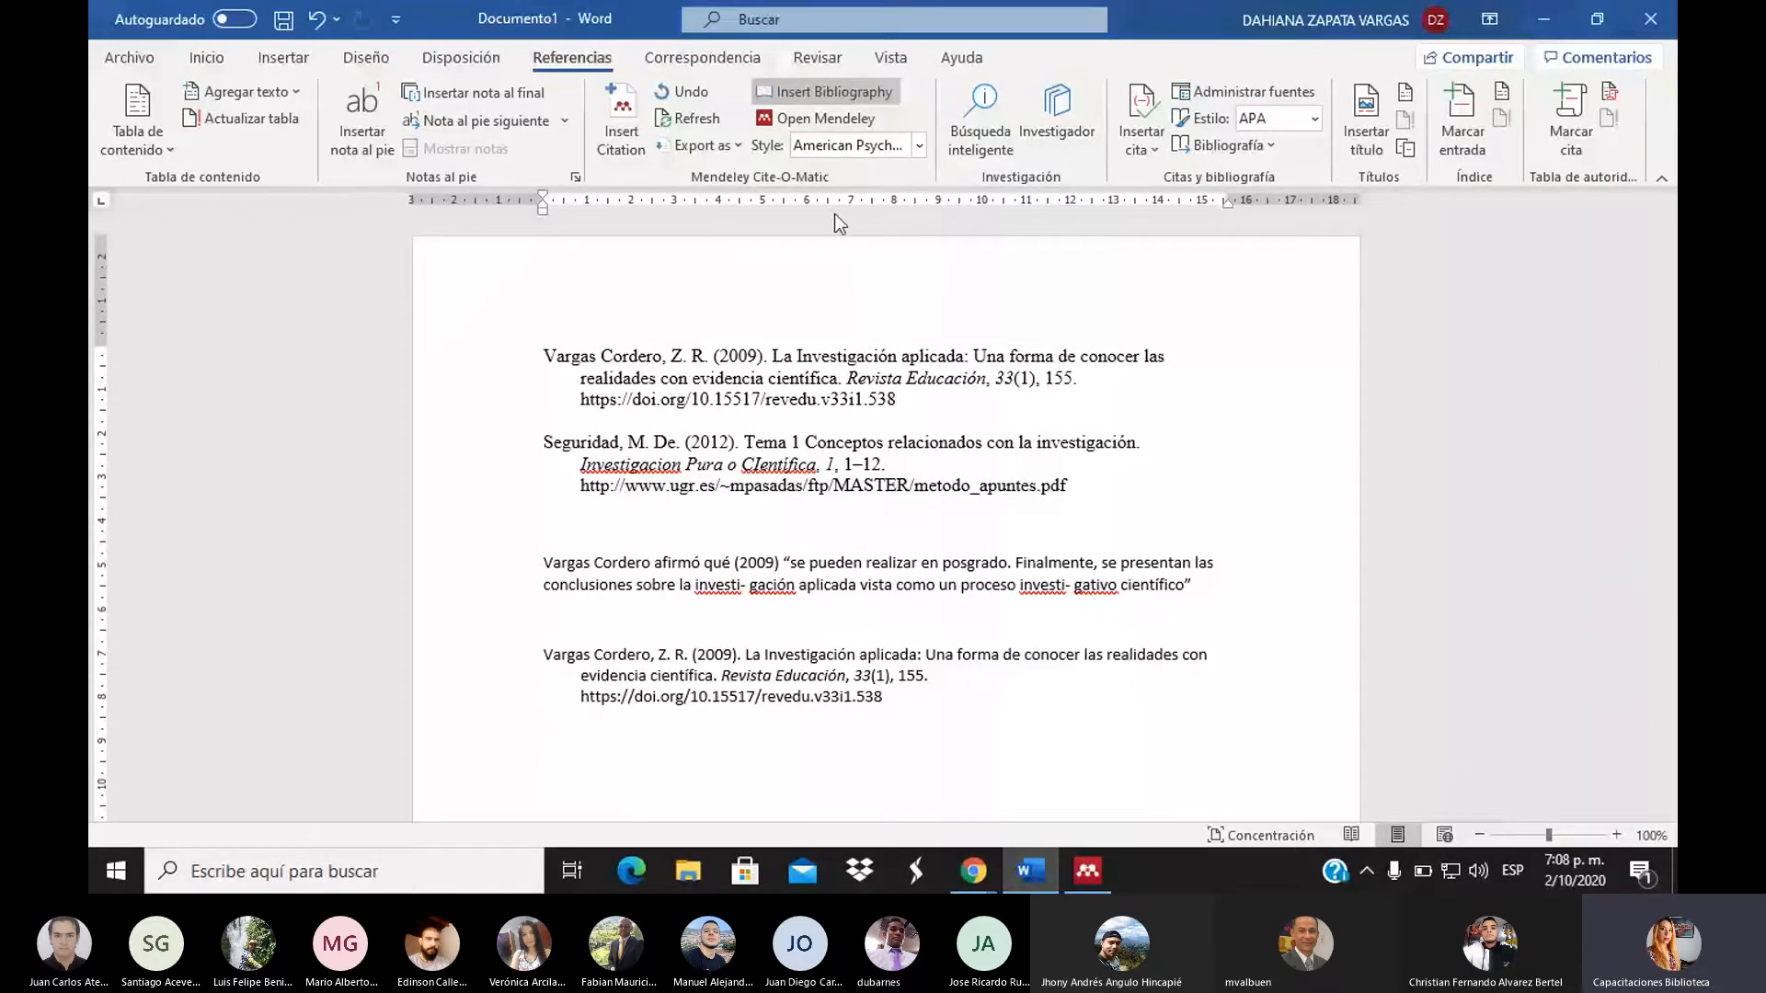
pyautogui.click(737, 696)
pyautogui.moveTo(737, 696); pyautogui.dragTo(539, 659)
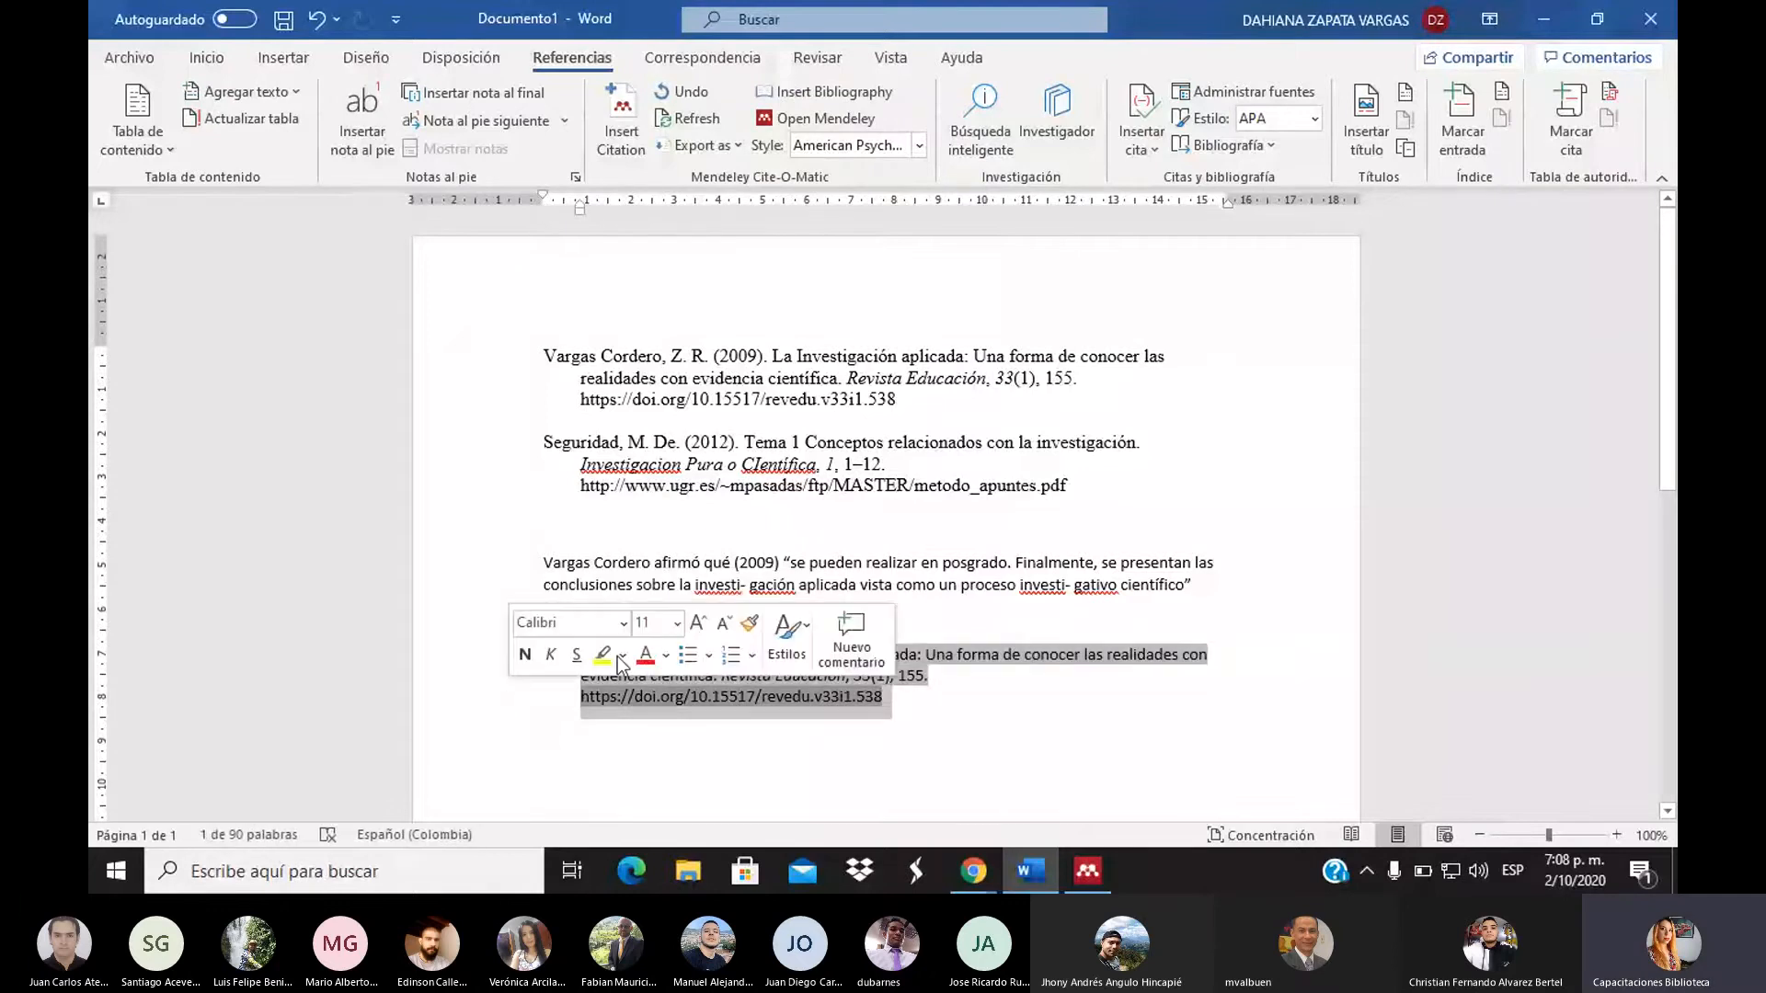
# Add a blank line between the quoted paragraph and the reference entry
pyautogui.click(1222, 595)
pyautogui.press('Return')
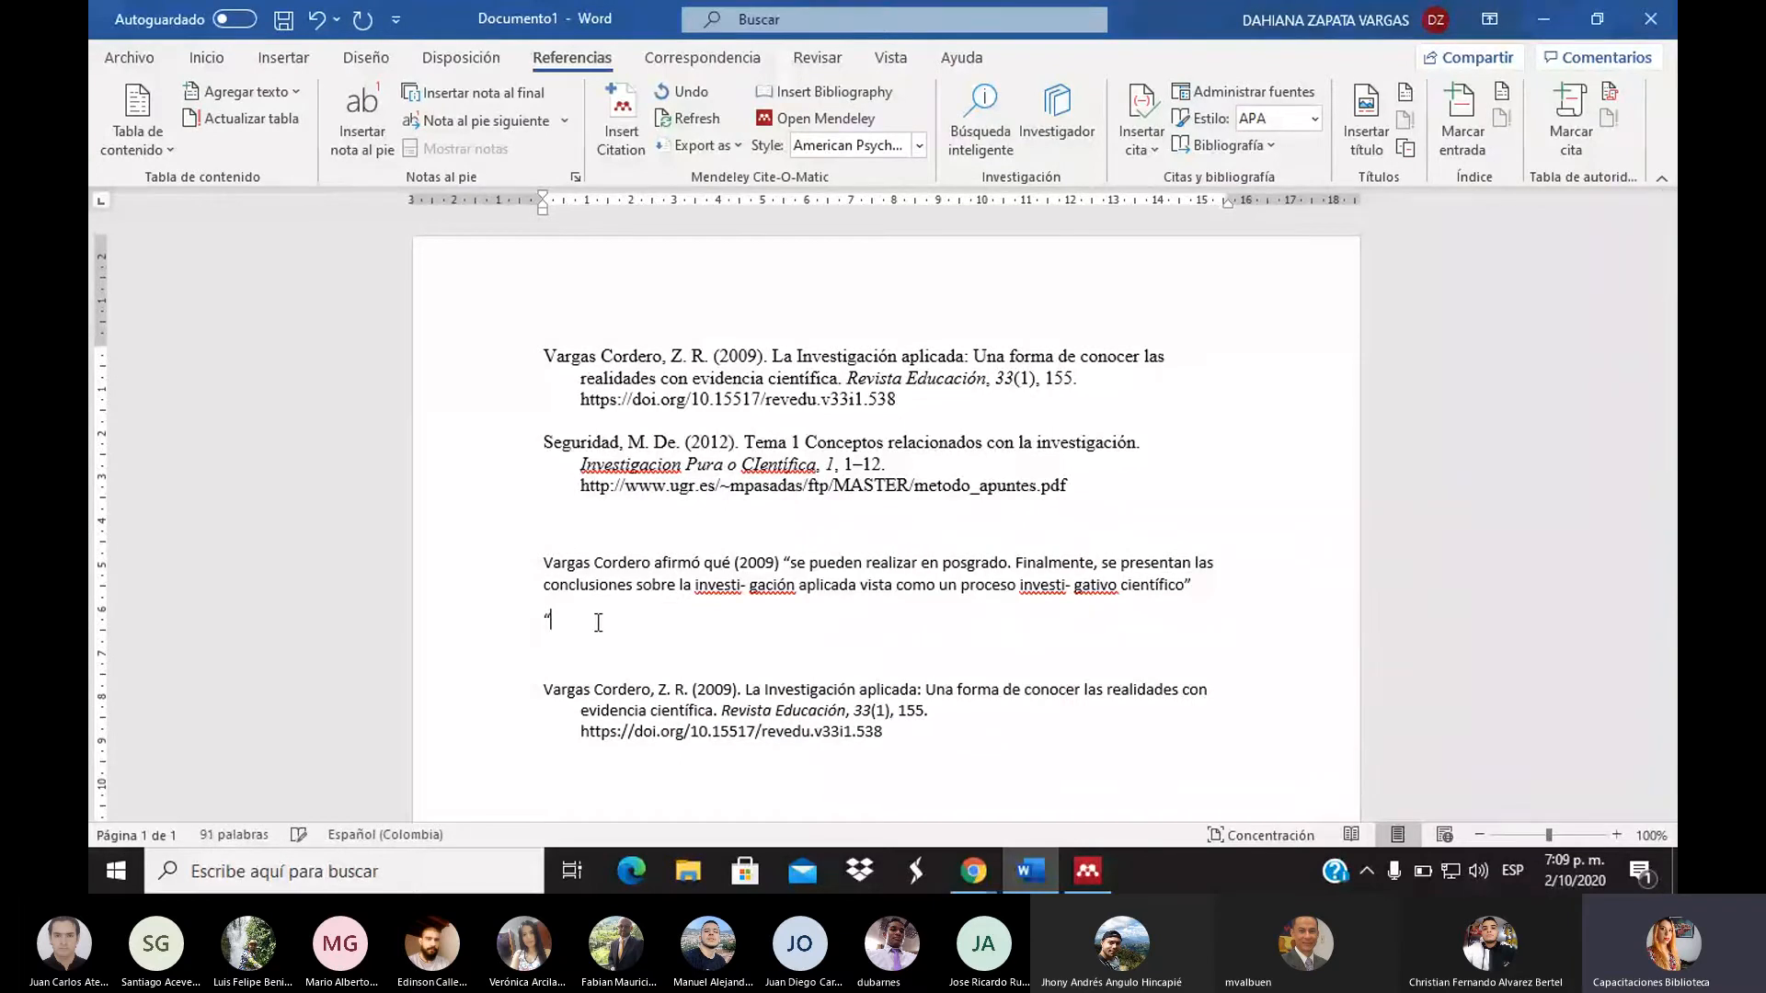
pyautogui.write('"Vargas Cordero,')
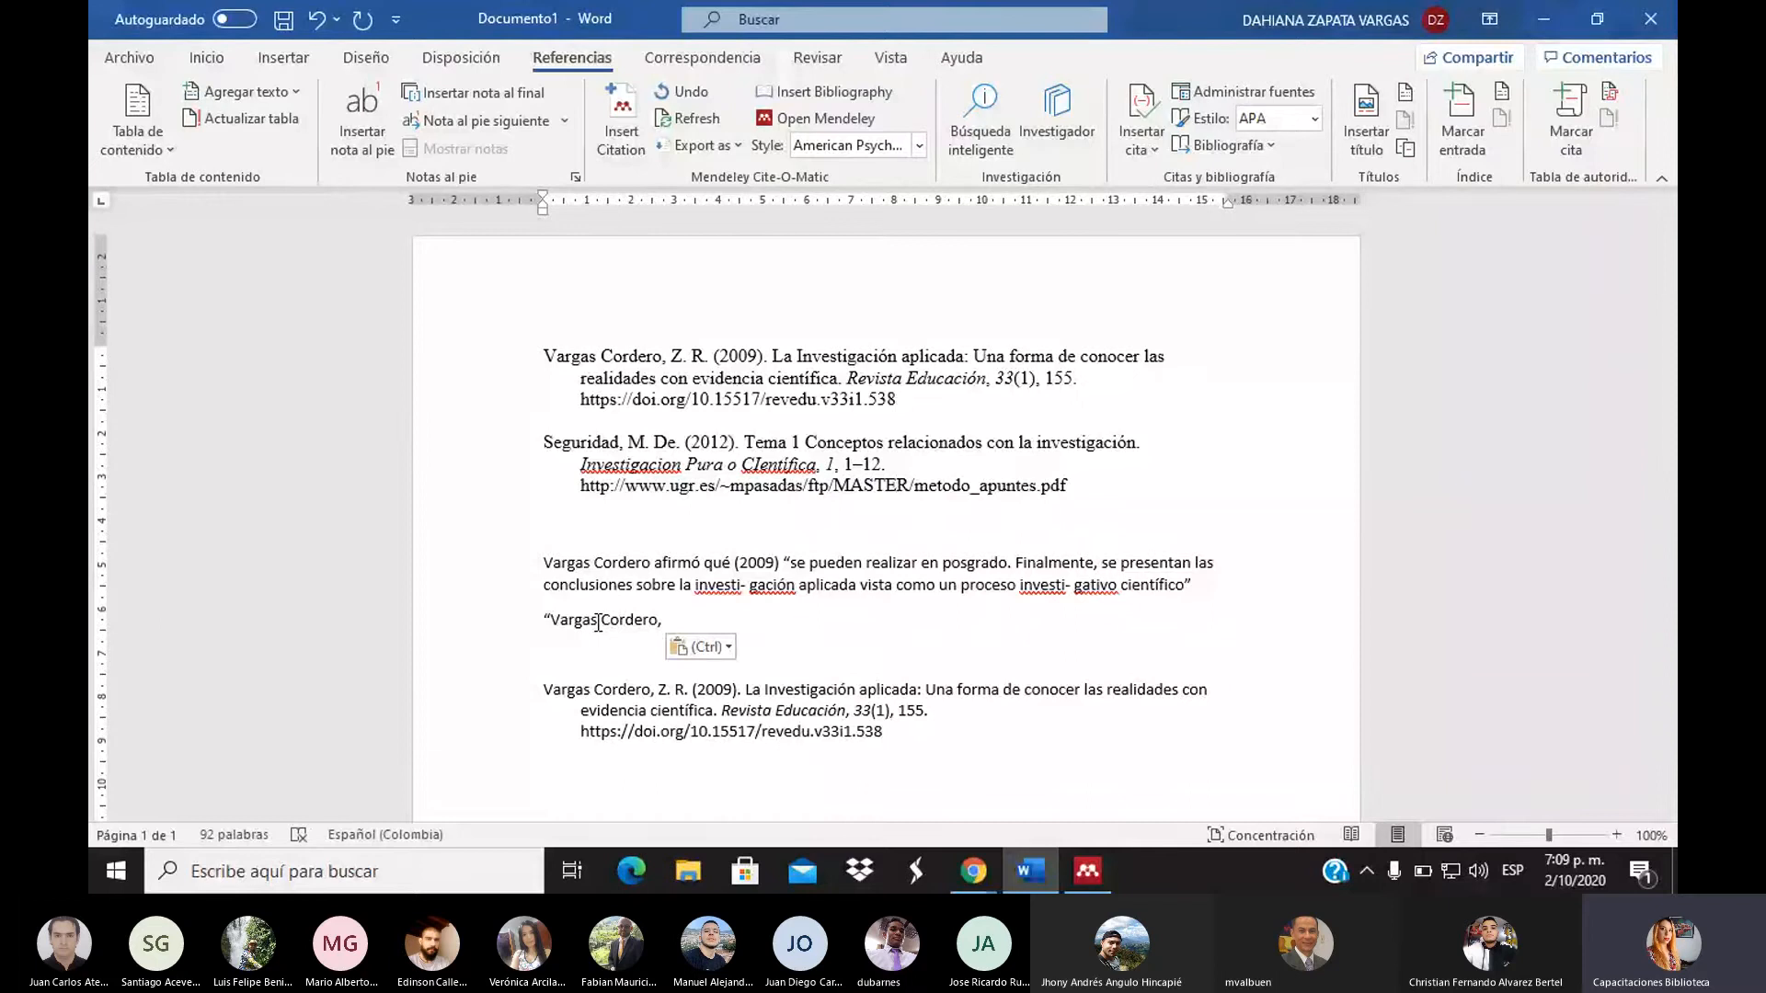
pyautogui.press('BackSpace')
pyautogui.press('BackSpace')
pyautogui.press('BackSpace')
pyautogui.press('BackSpace')
pyautogui.press('BackSpace')
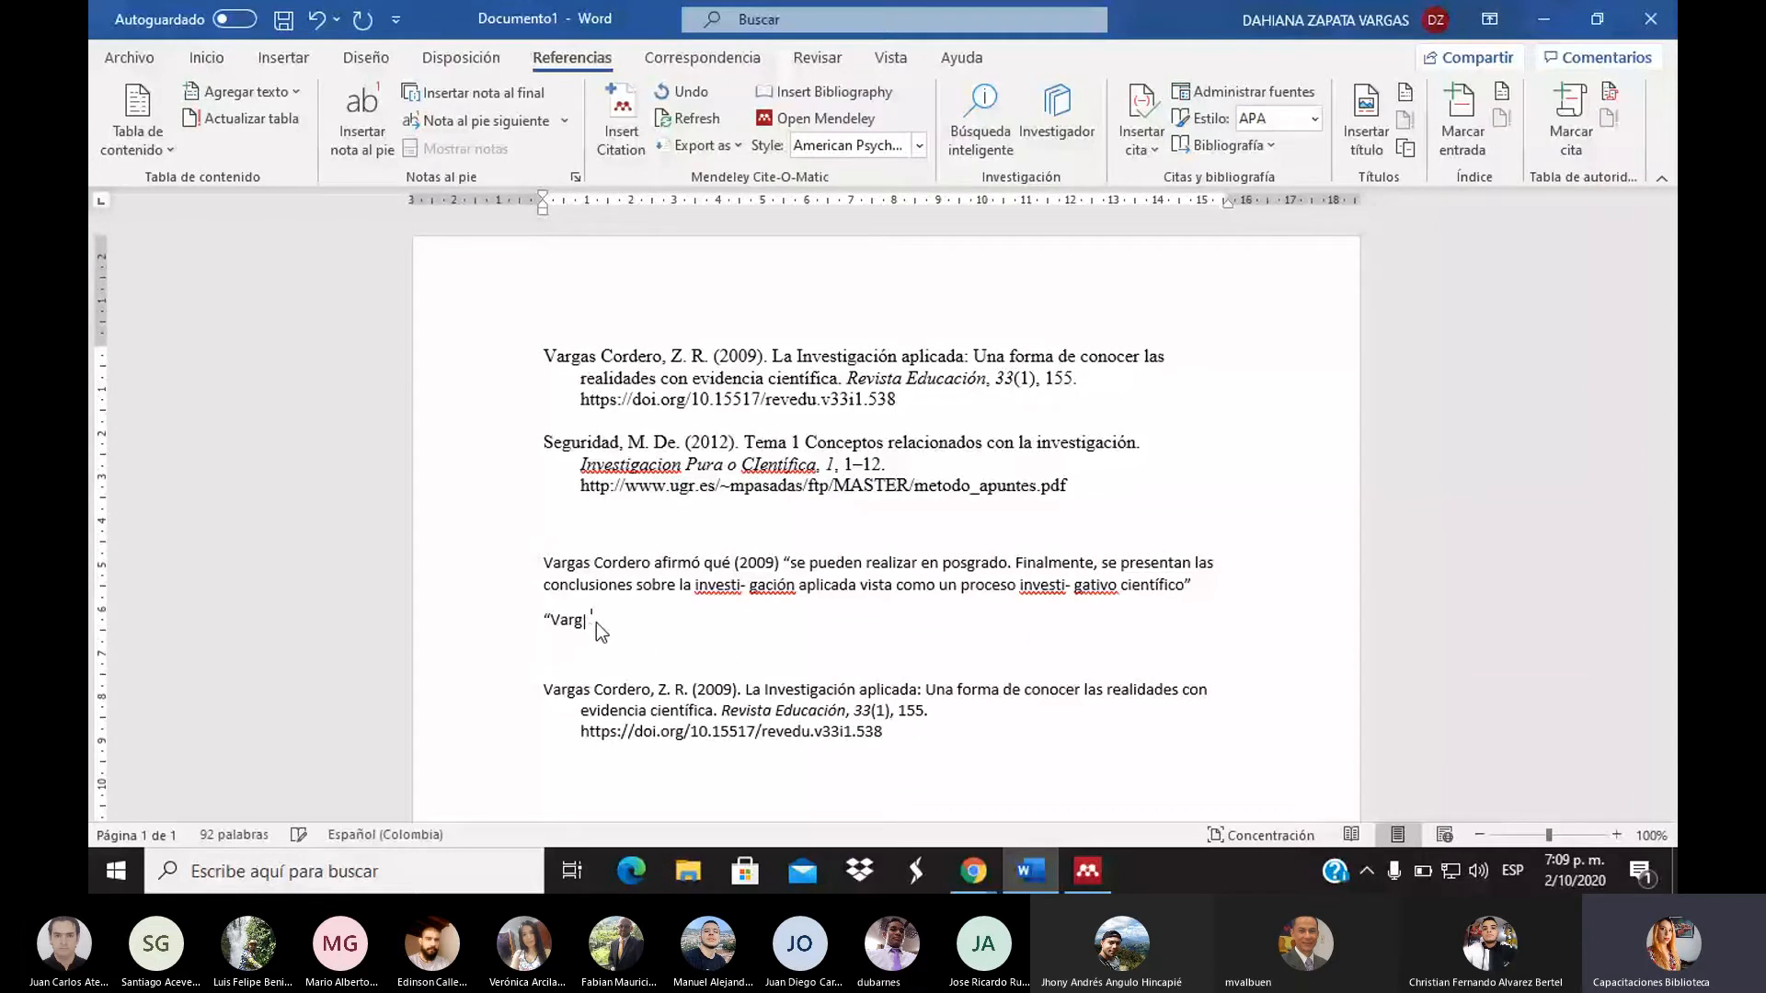
pyautogui.press('BackSpace')
pyautogui.press('BackSpace')
pyautogui.press('BackSpace')
pyautogui.press('BackSpace')
pyautogui.press('BackSpace')
# Copy the 'En consecuencia… (Morín, 2001).' sentence from page 3, then return to Word
pyautogui.click(1087, 870)
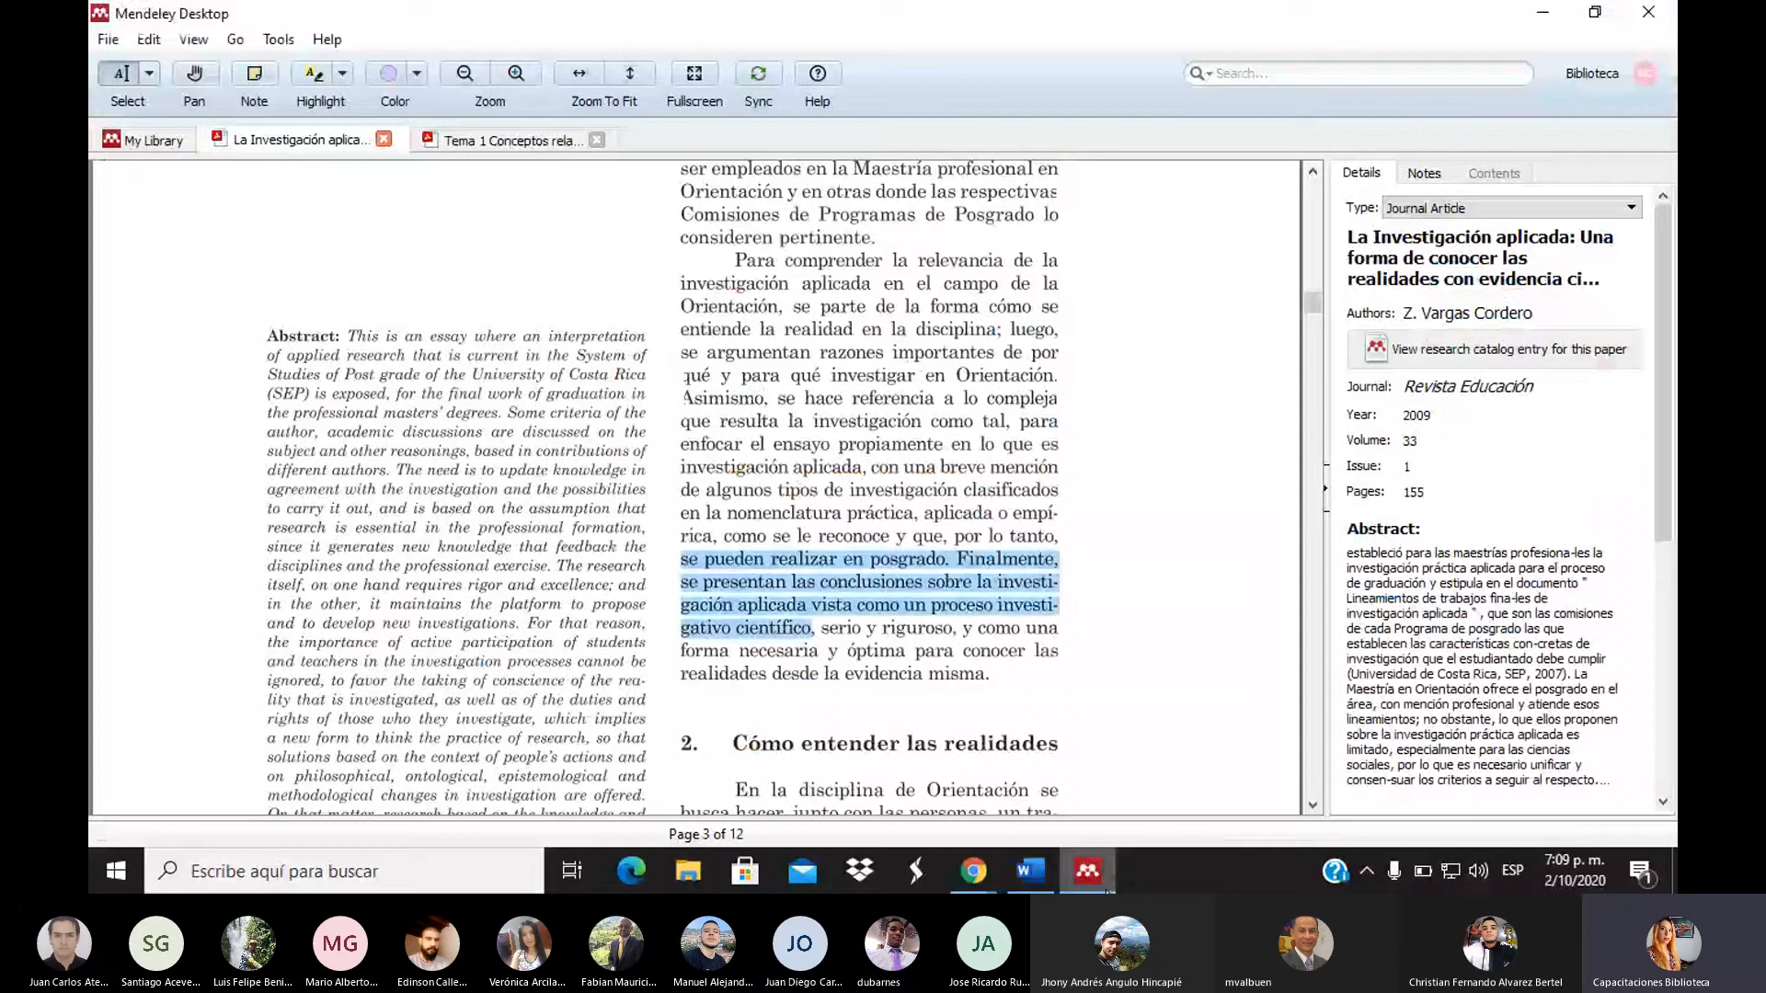
pyautogui.click(1304, 540)
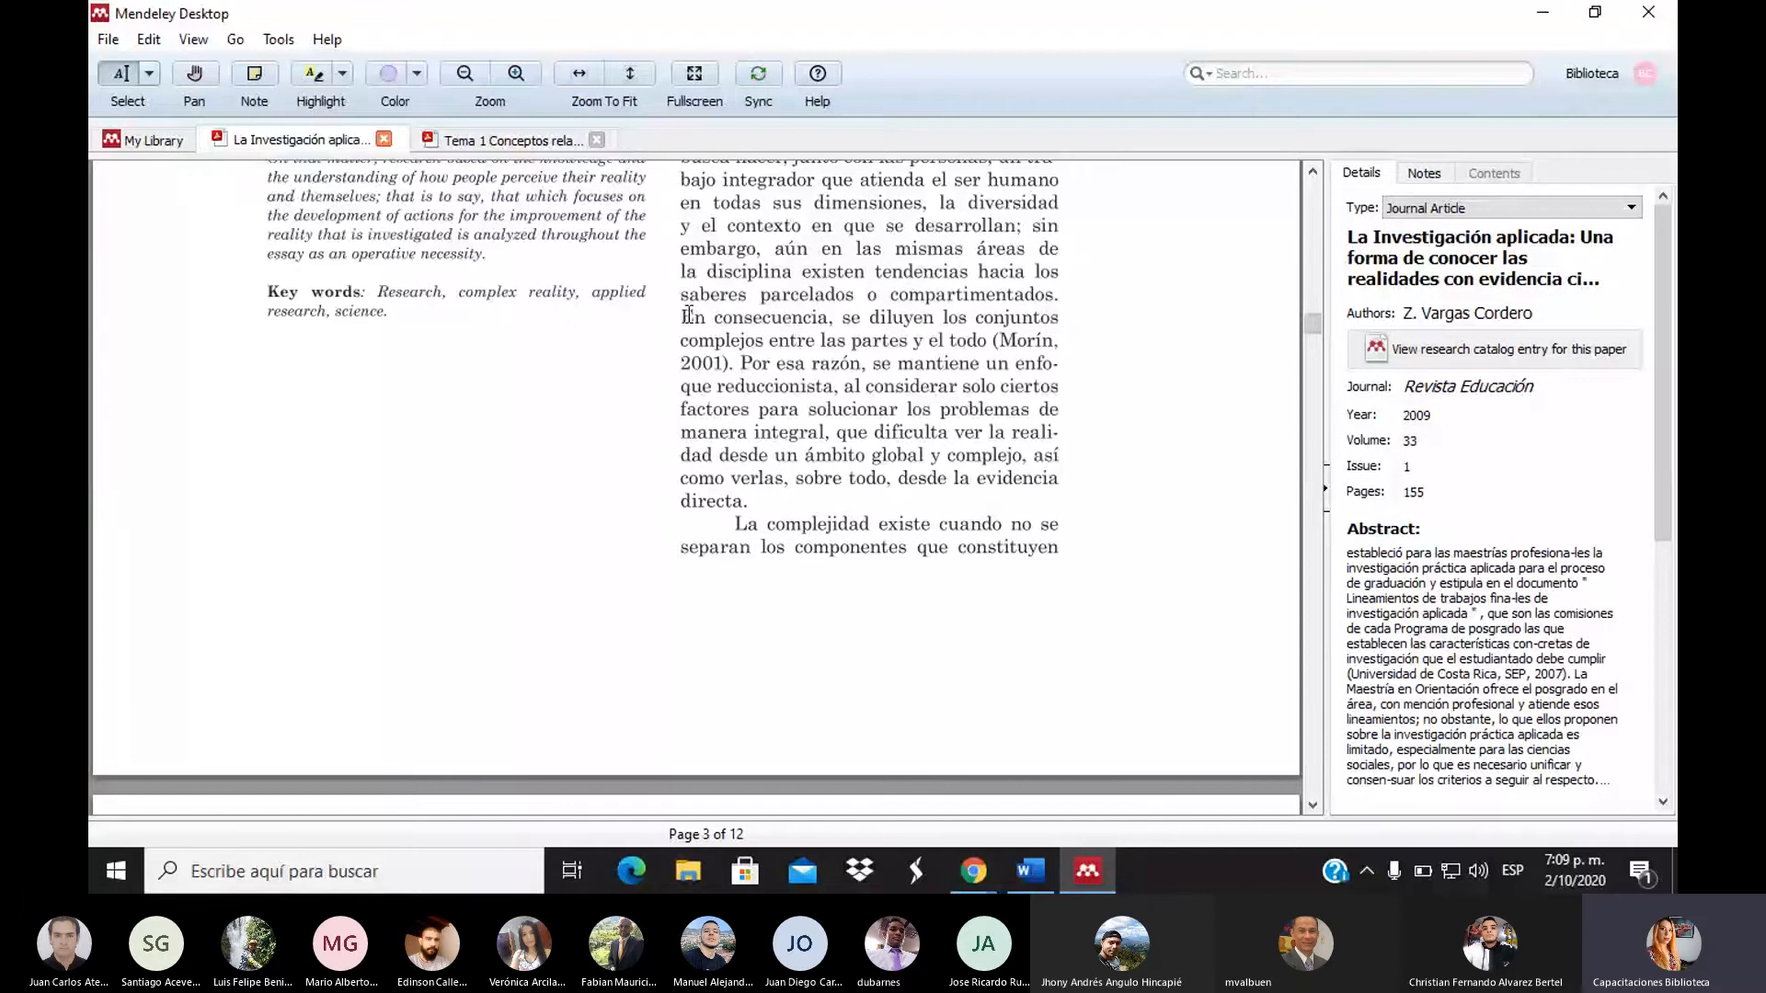
pyautogui.moveTo(692, 317); pyautogui.dragTo(737, 366)
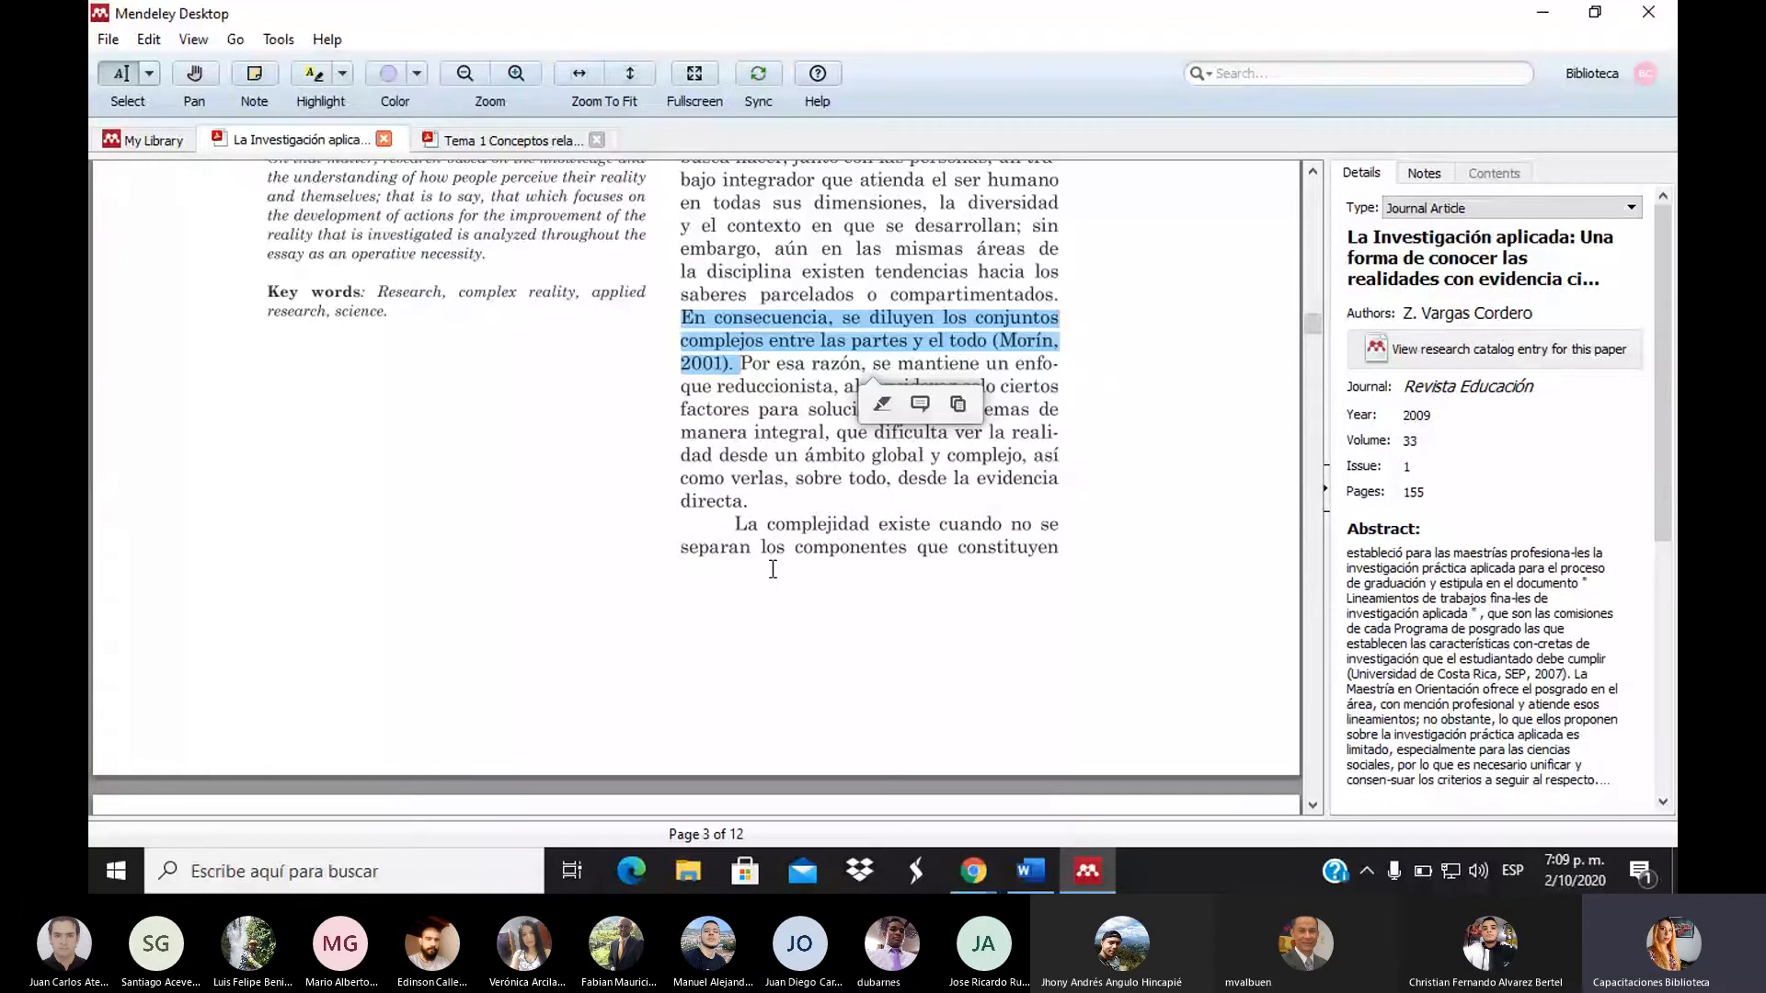
pyautogui.click(1030, 870)
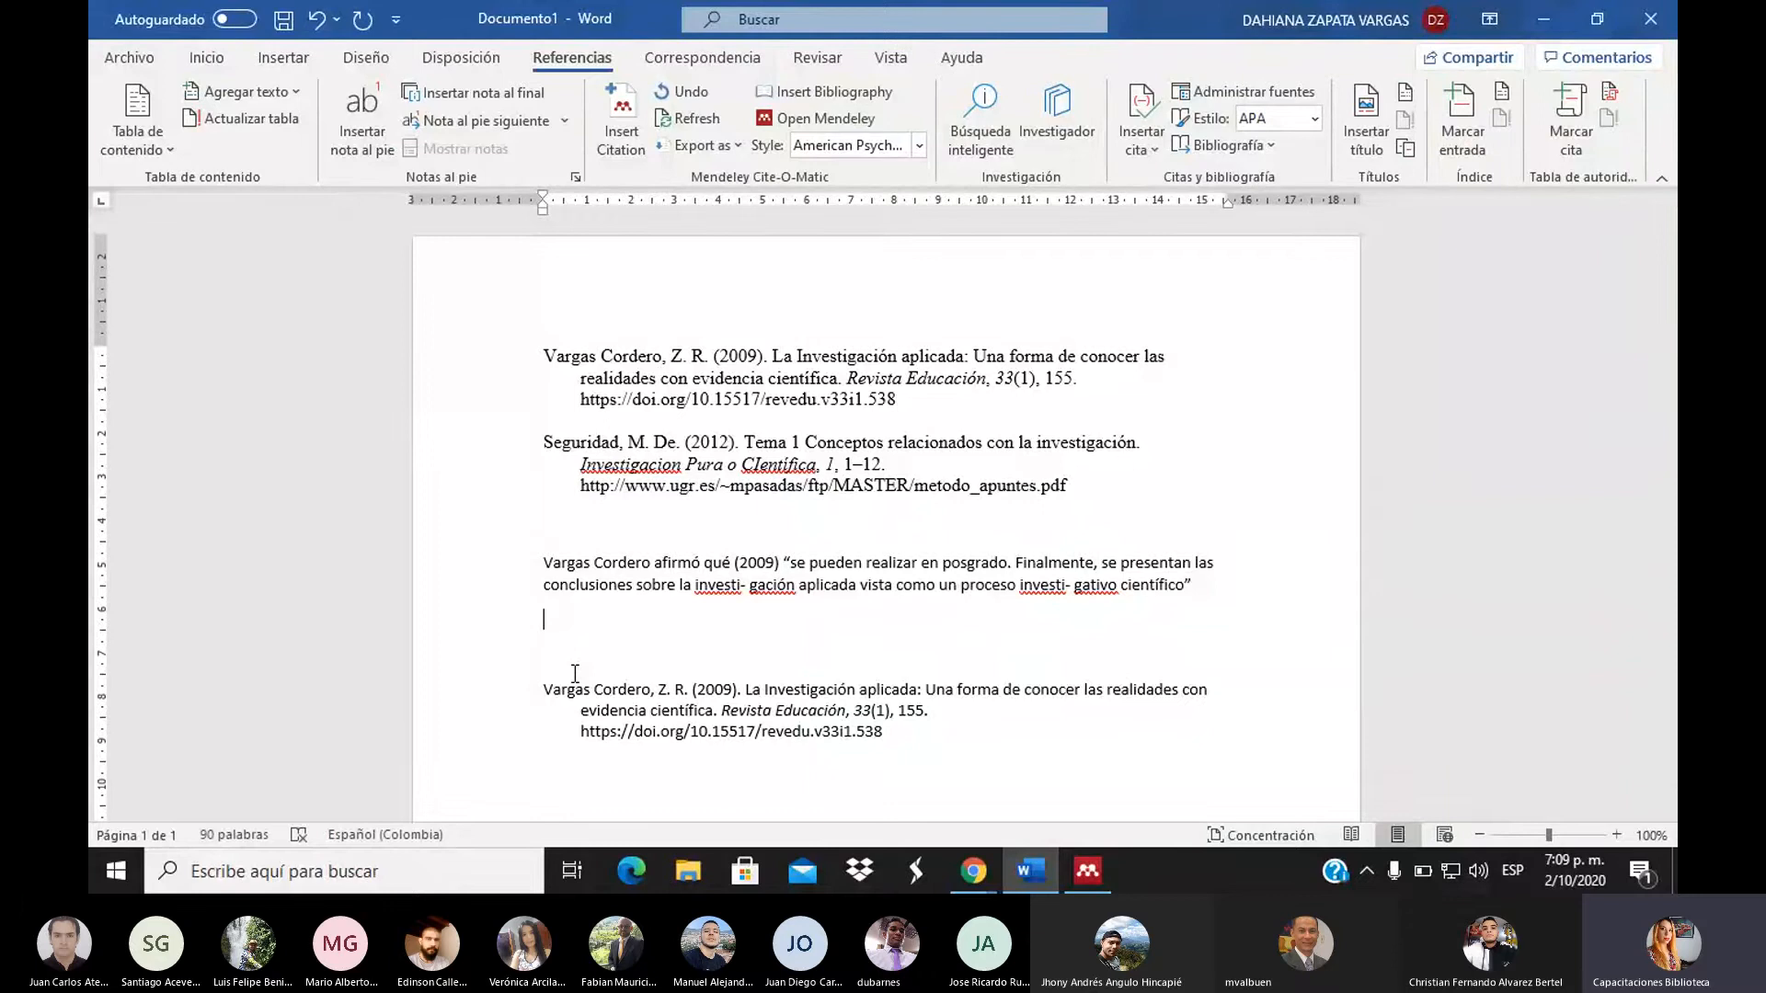
# Paste the Morín sentence onto the blank line and wrap it in quotation marks
pyautogui.write('En consecuencia, se diluyen los conjuntos complejos entre las partes y el todo (Morín, 2001). Por')
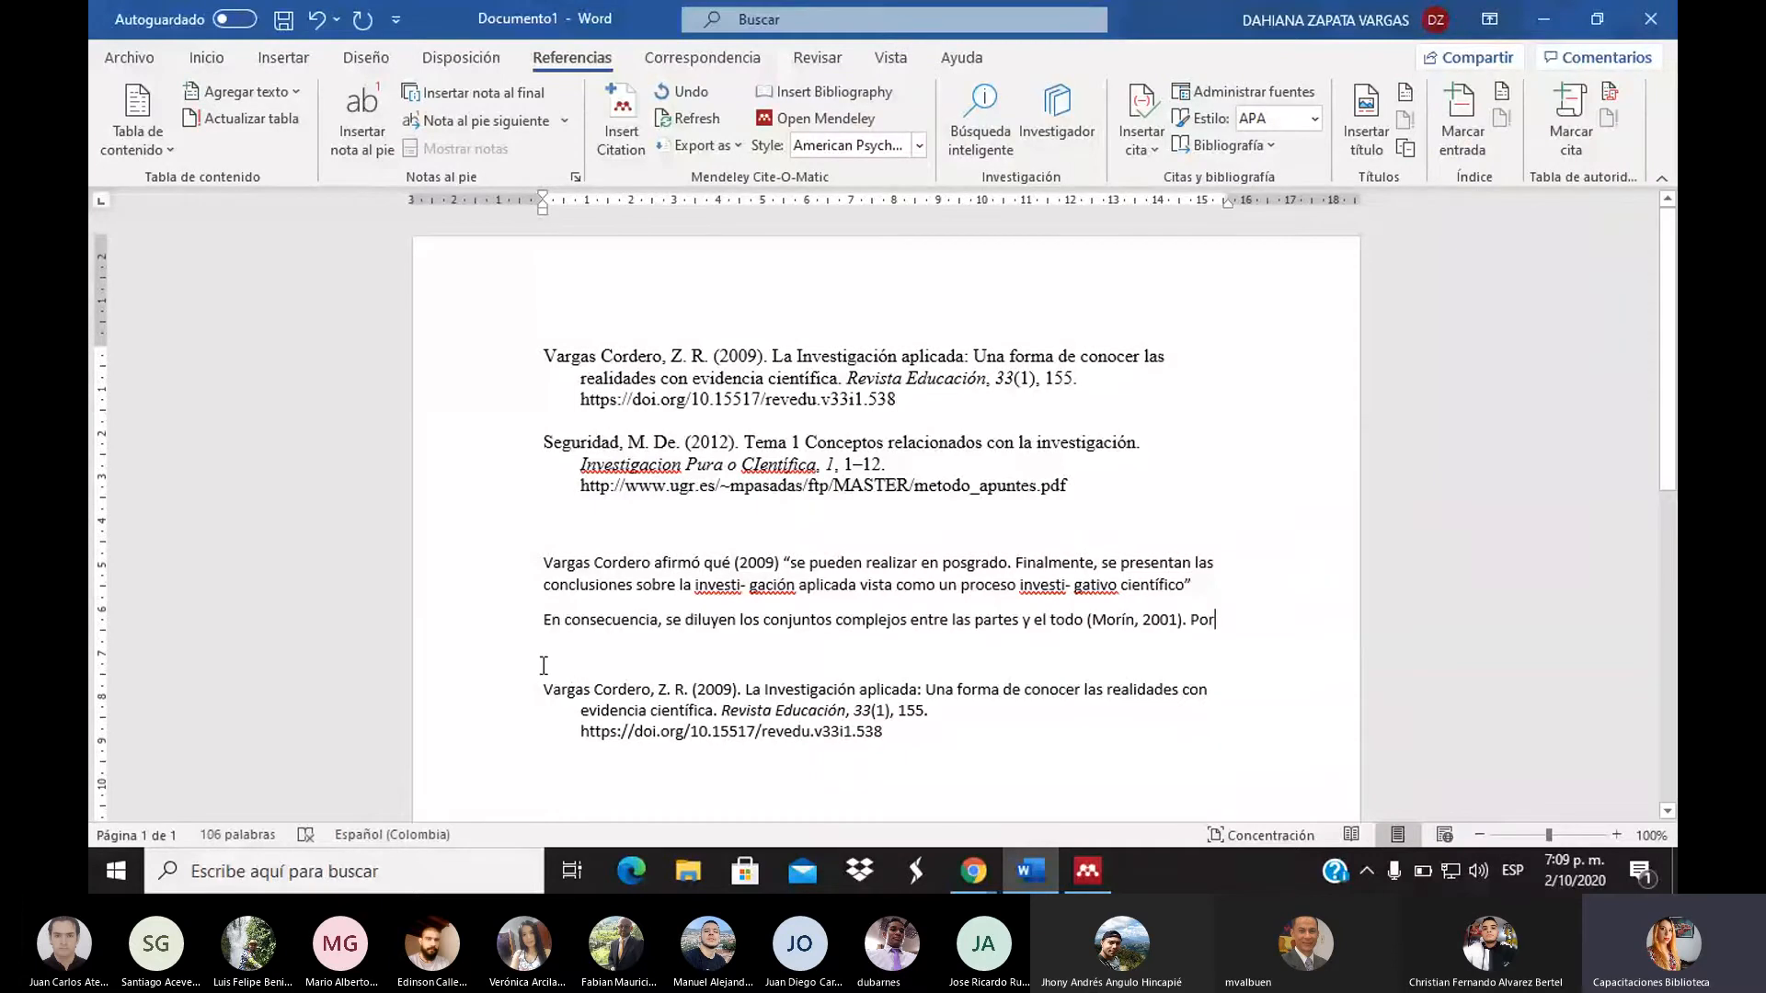
pyautogui.write('“')
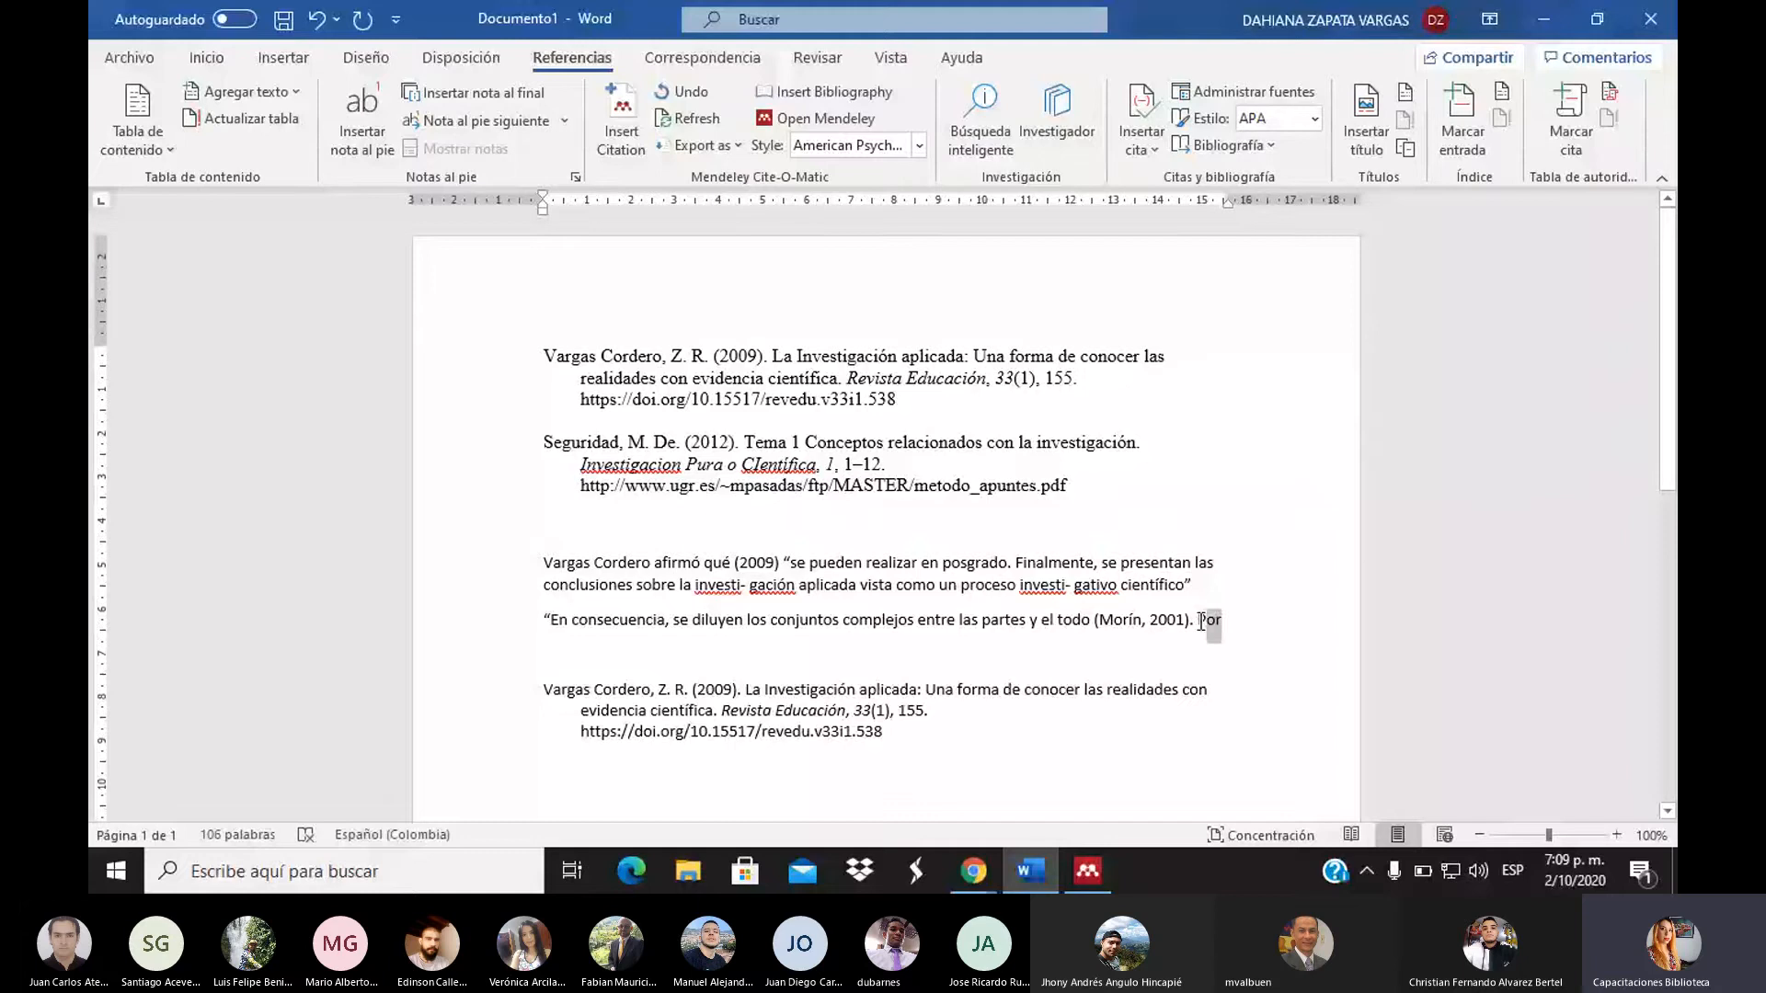
pyautogui.press('BackSpace')
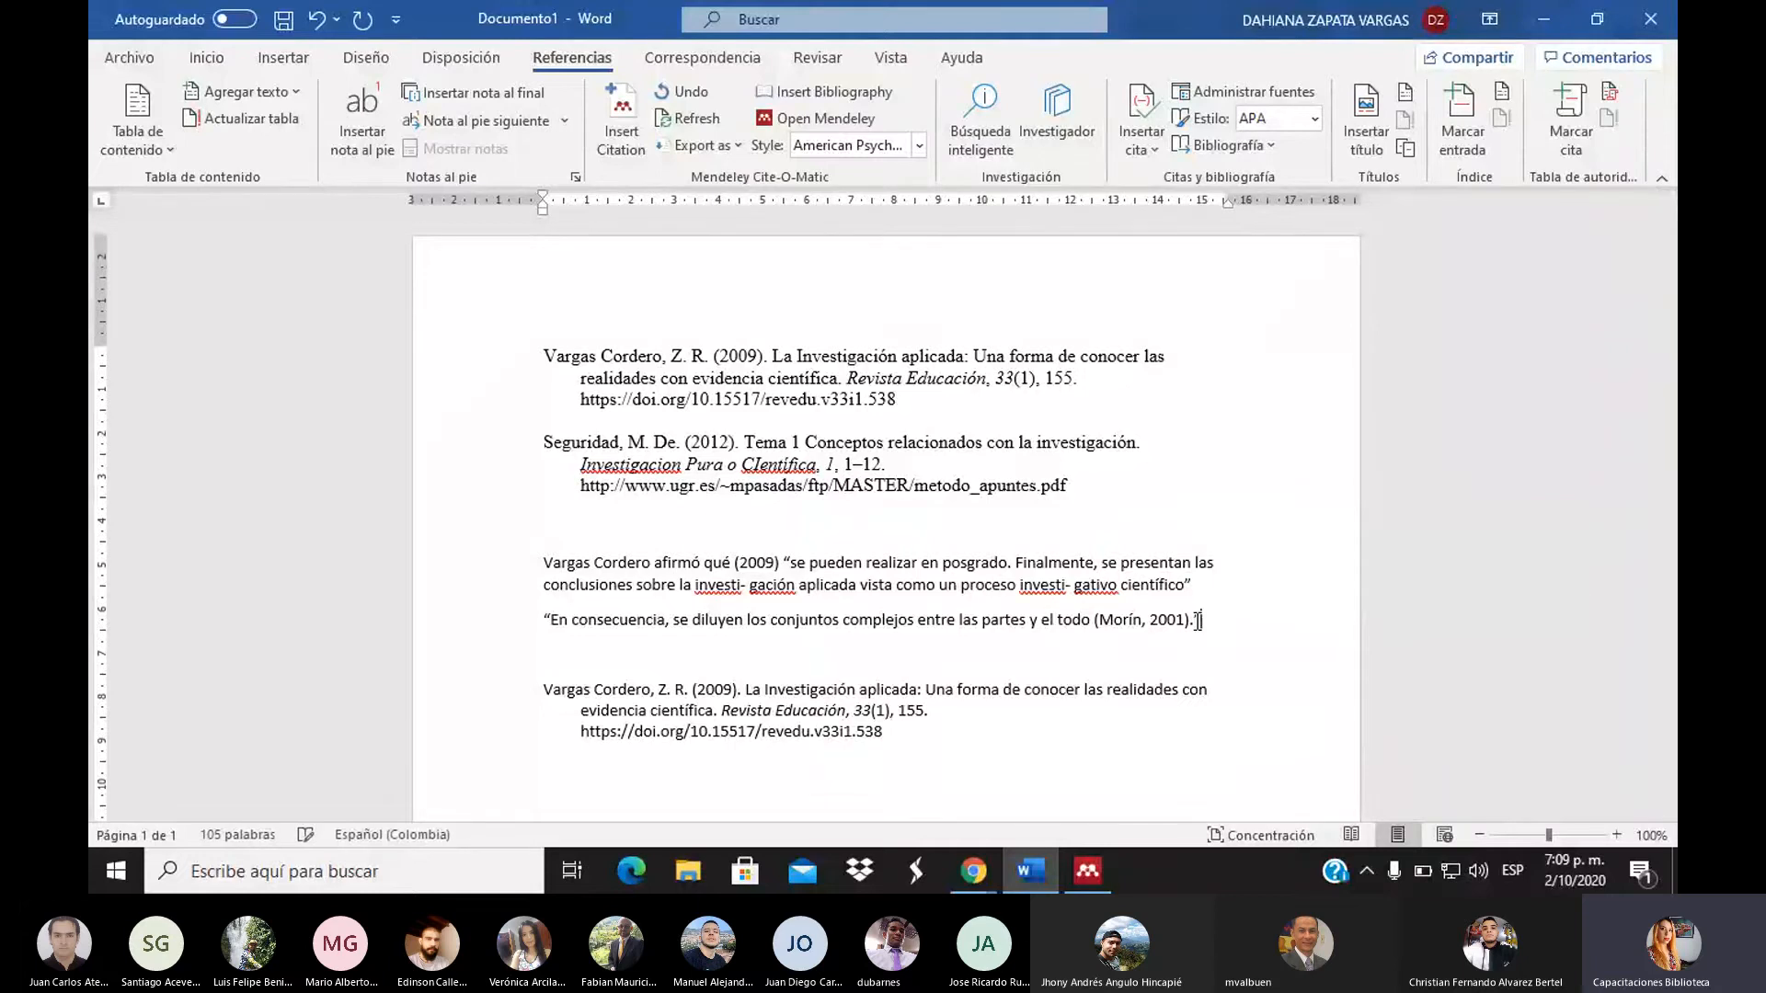
pyautogui.write('”')
# Cite Martínez-Salgado (2012) after the quote, adding ', p.17' as a kept manual edit
pyautogui.click(627, 144)
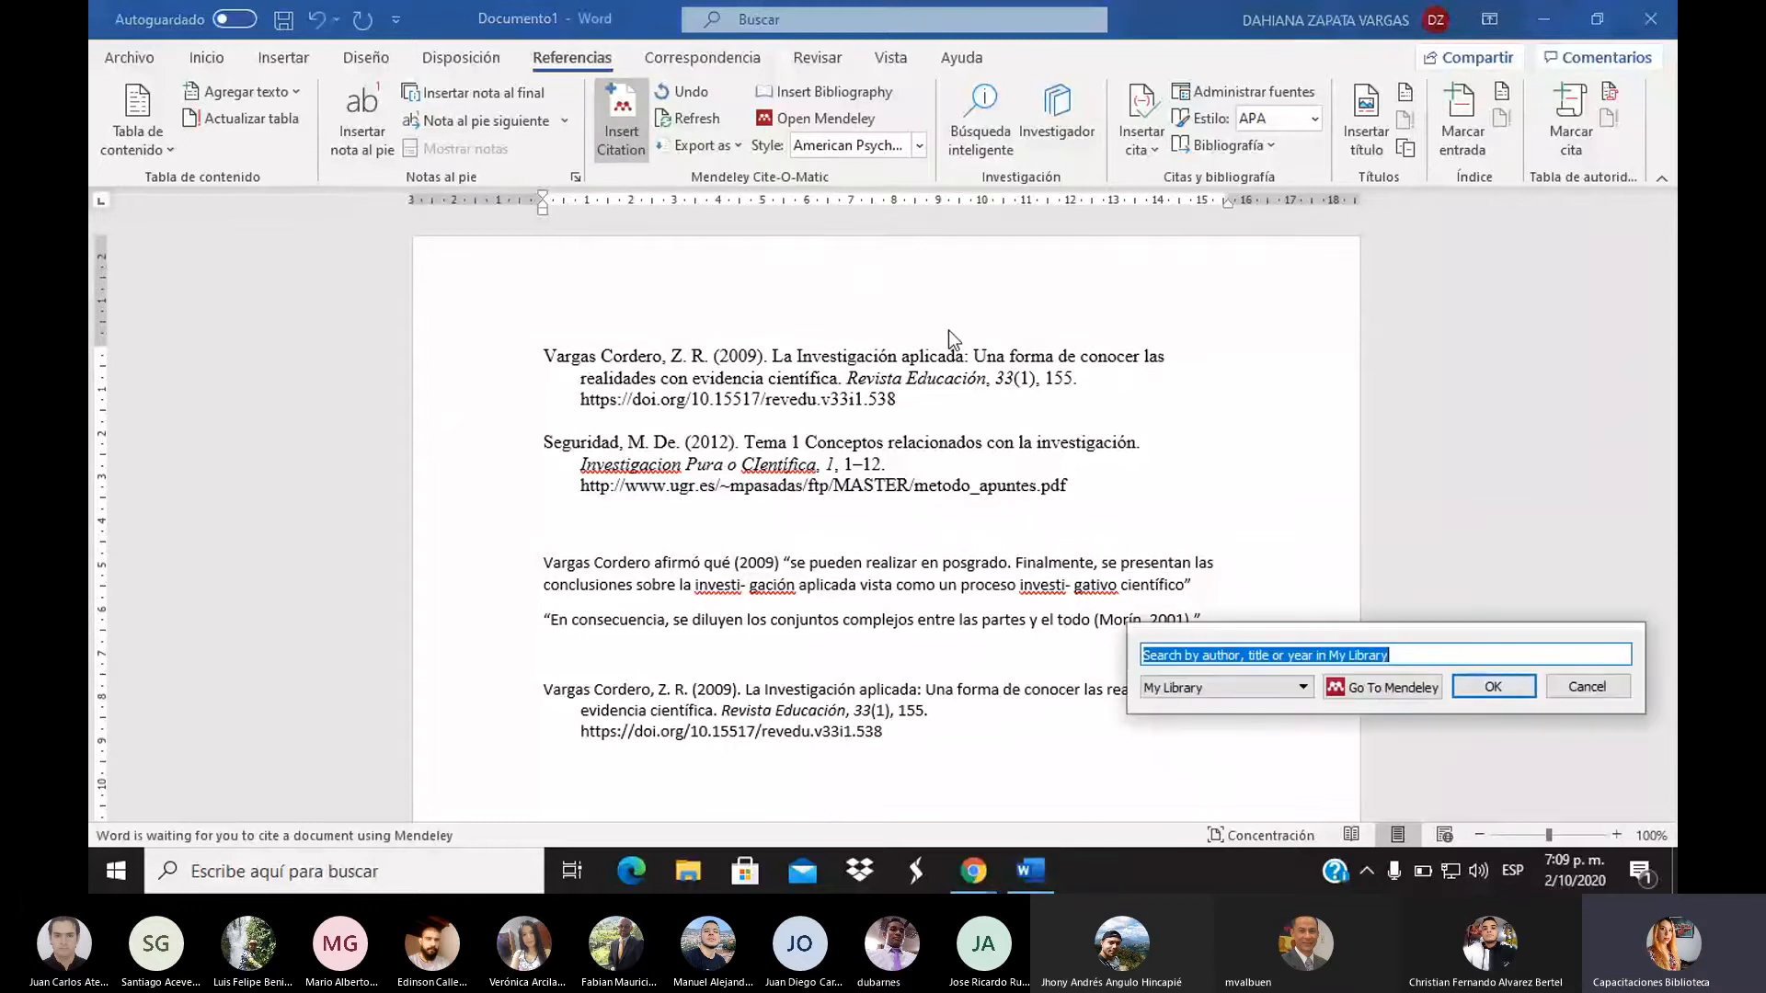
pyautogui.write('fund')
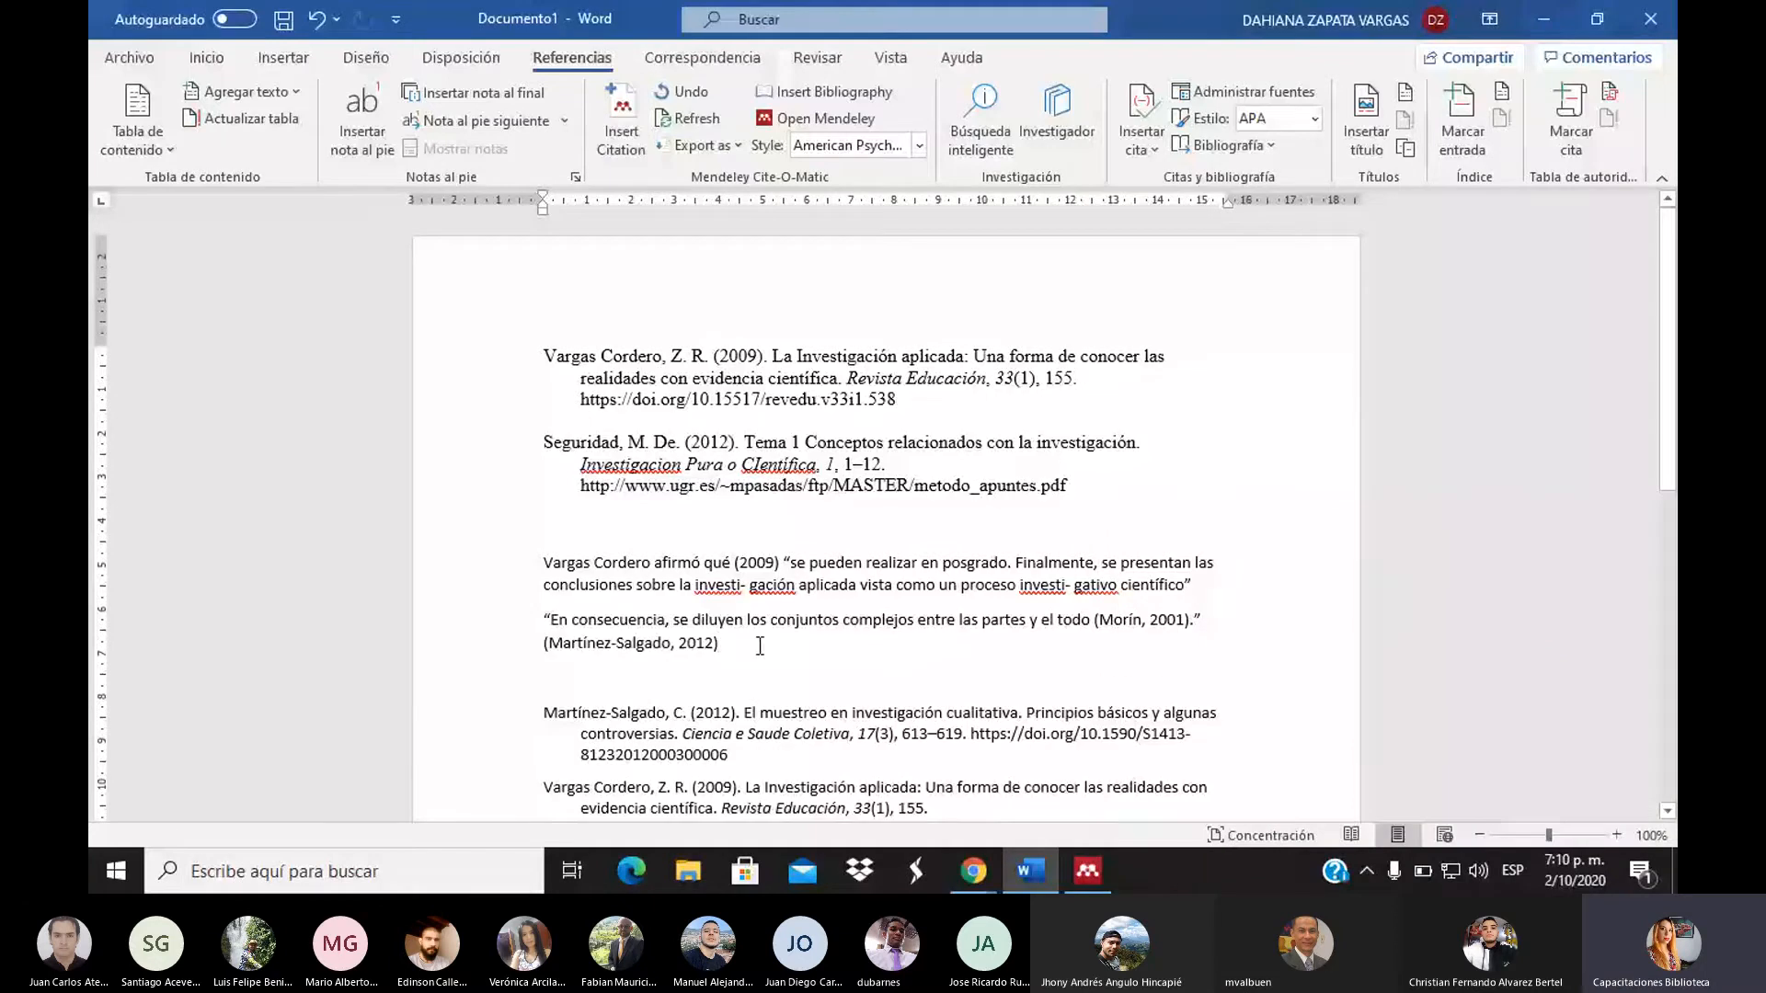
pyautogui.moveTo(760, 646); pyautogui.dragTo(533, 646)
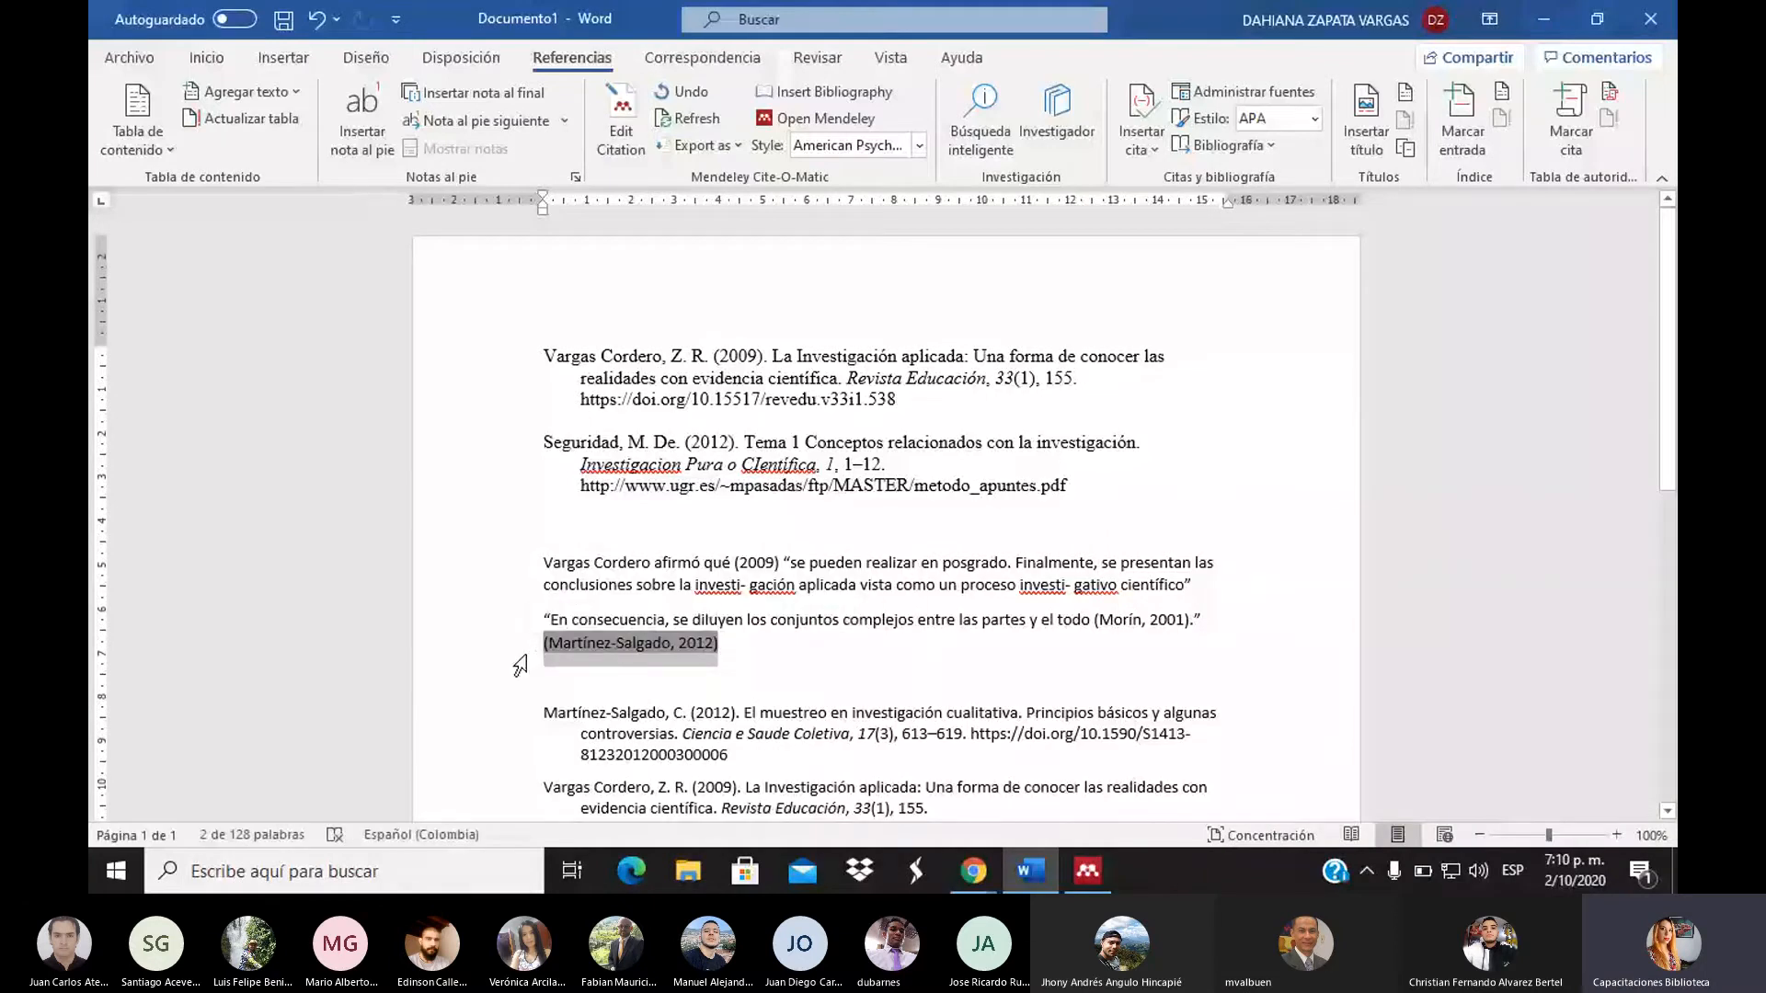
pyautogui.click(716, 644)
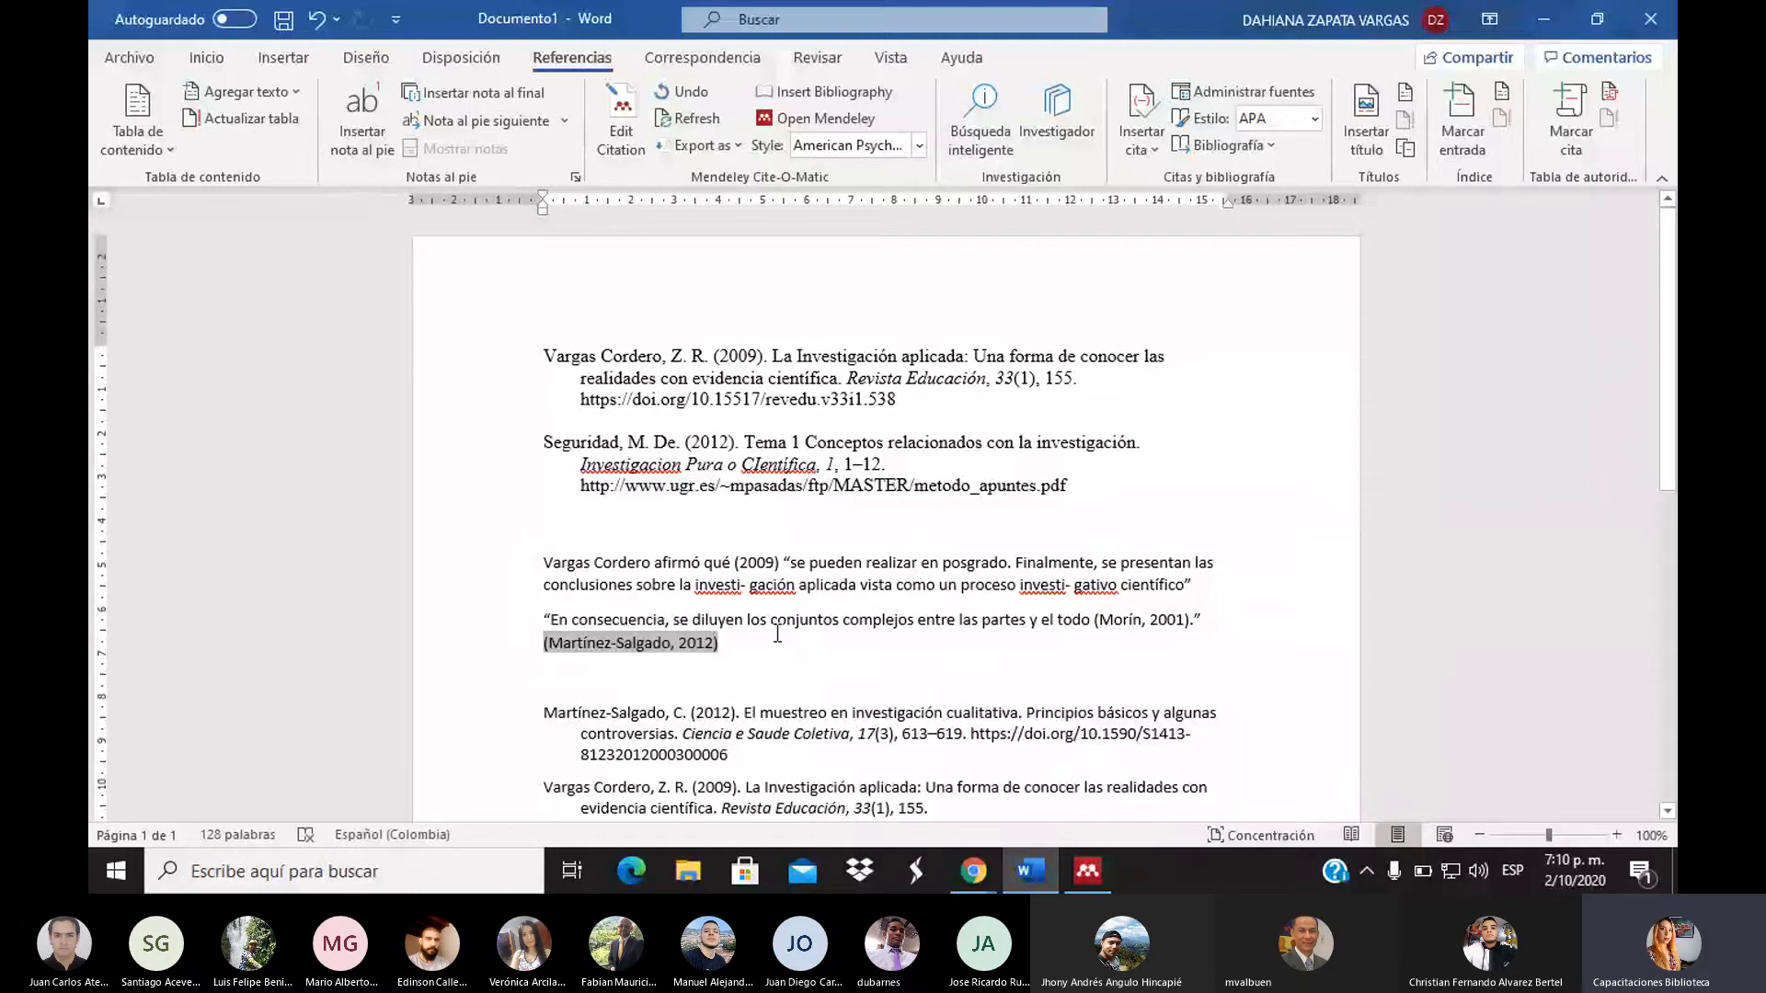
pyautogui.hotkey('ctrl', 'z')
pyautogui.write(', p.17')
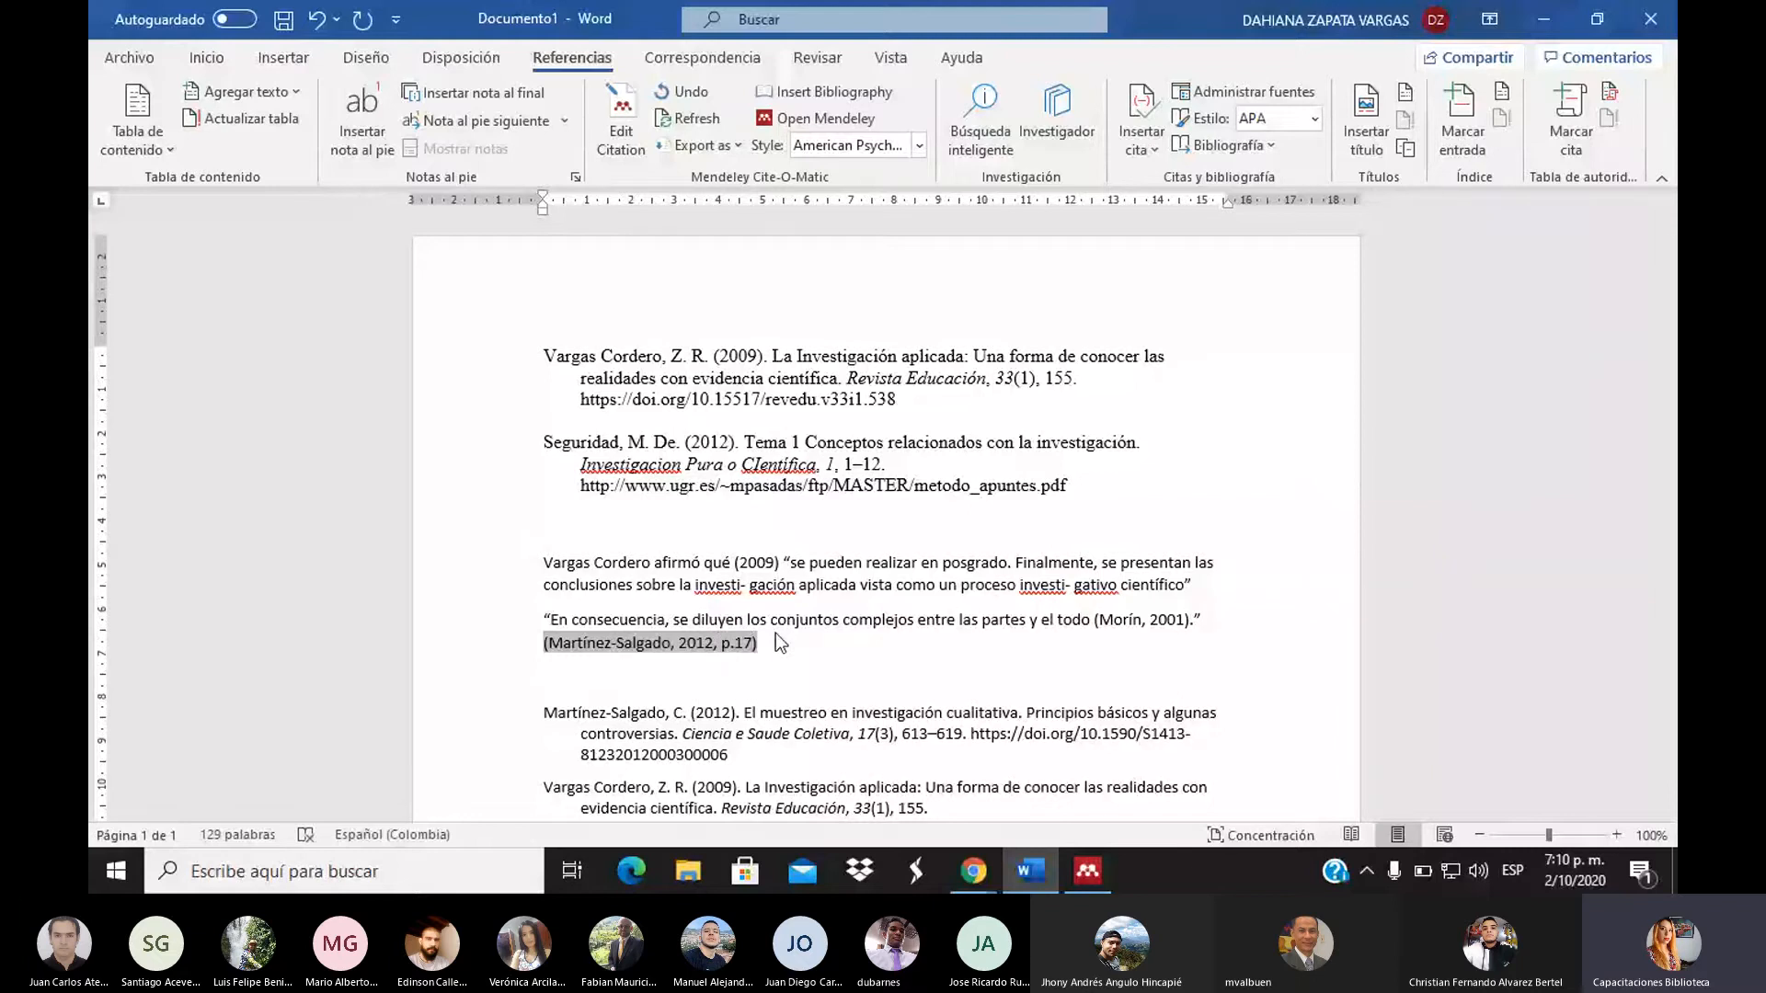
pyautogui.click(986, 588)
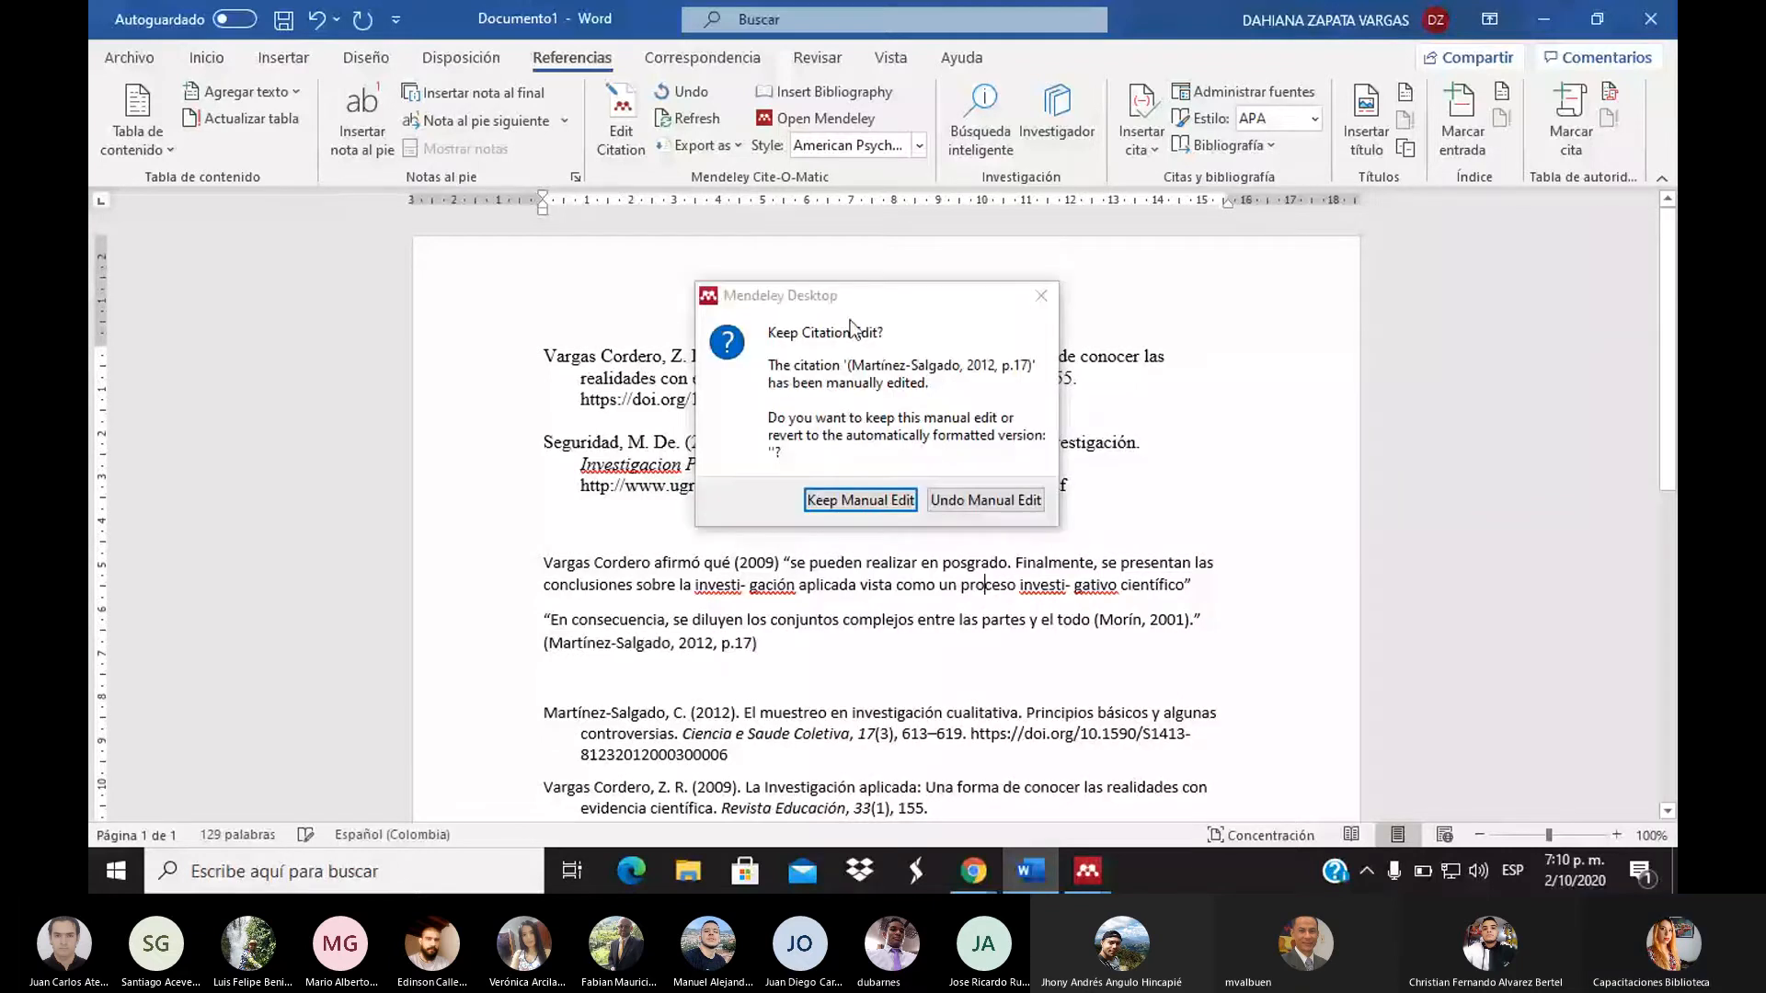
pyautogui.click(852, 507)
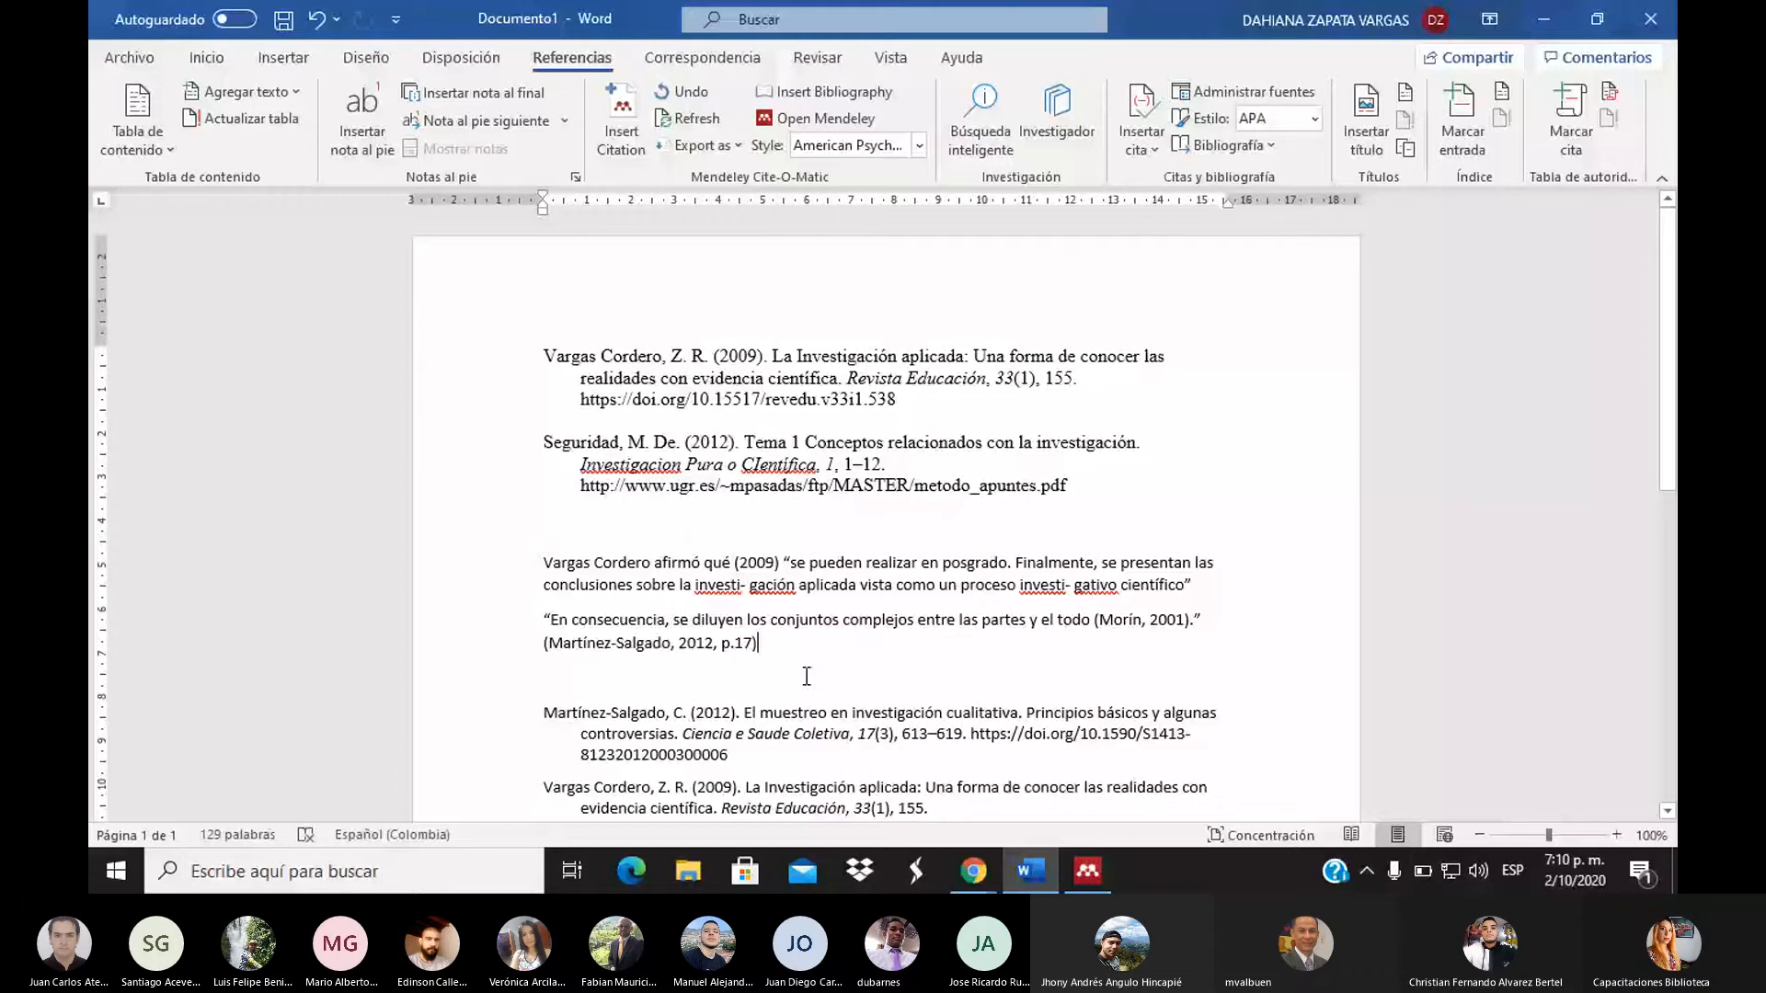
# On a new line below the Morín citation, insert a citation of the alfonso de toro reflections paper
pyautogui.press('Return')
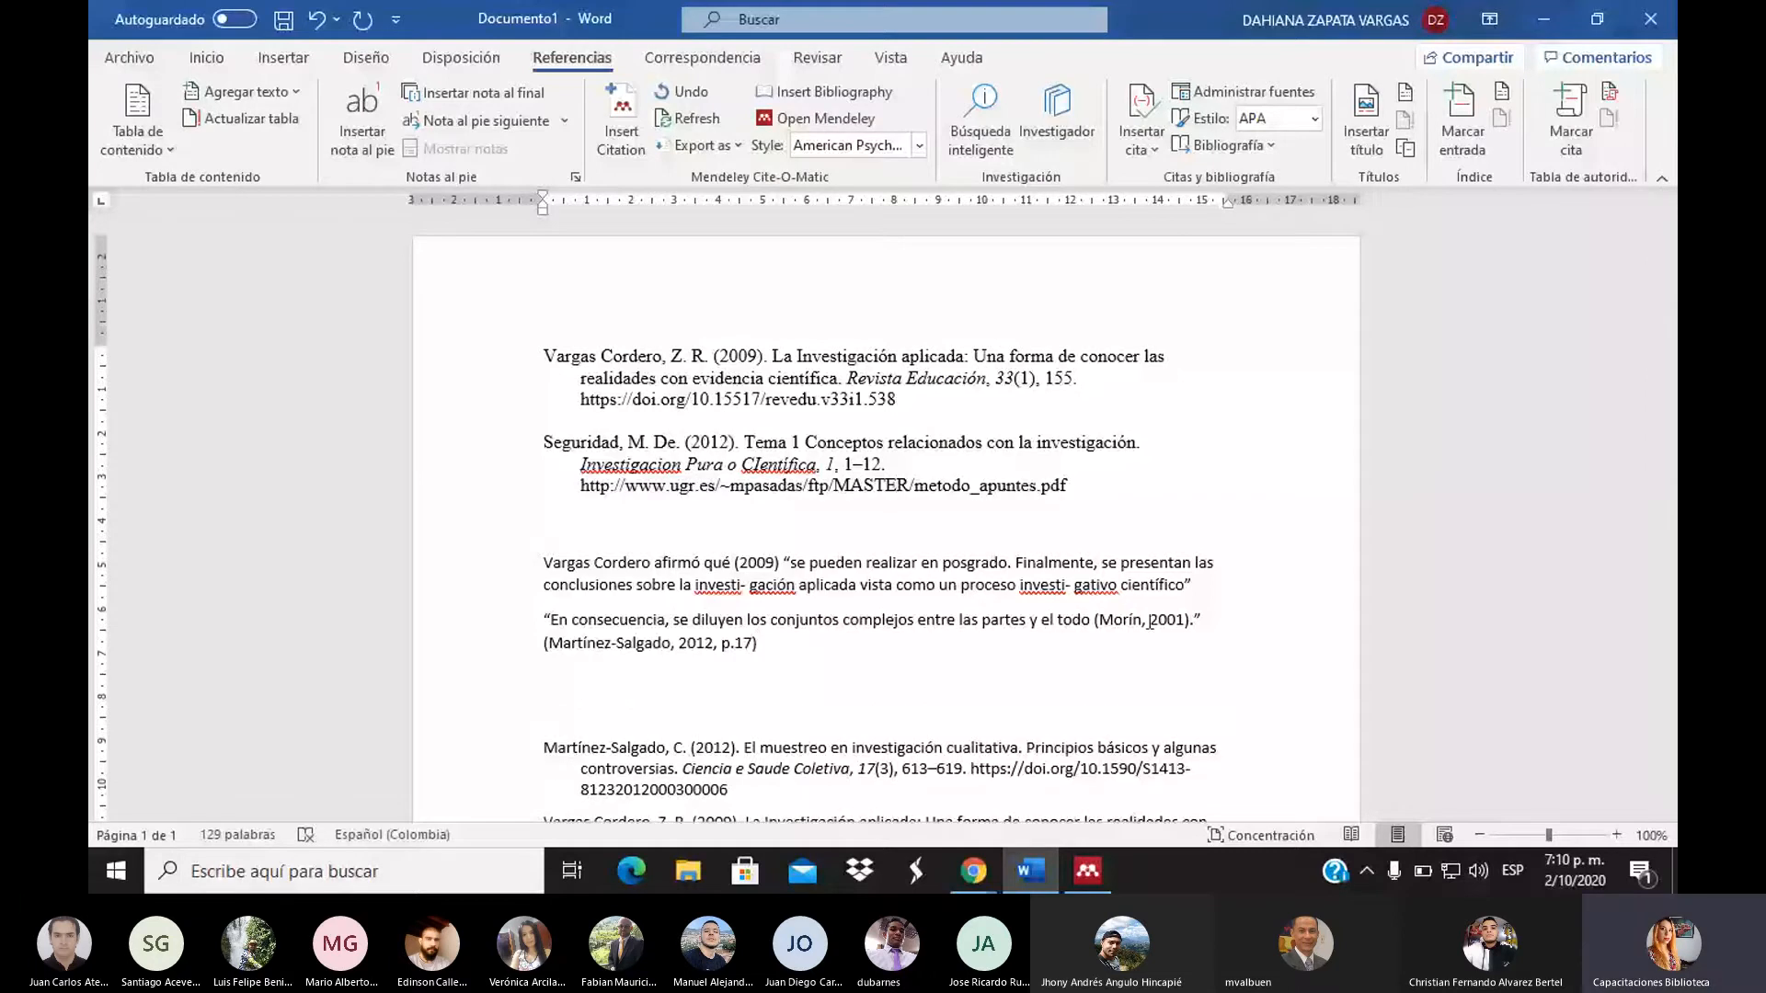
pyautogui.scroll(-3, 1148, 624)
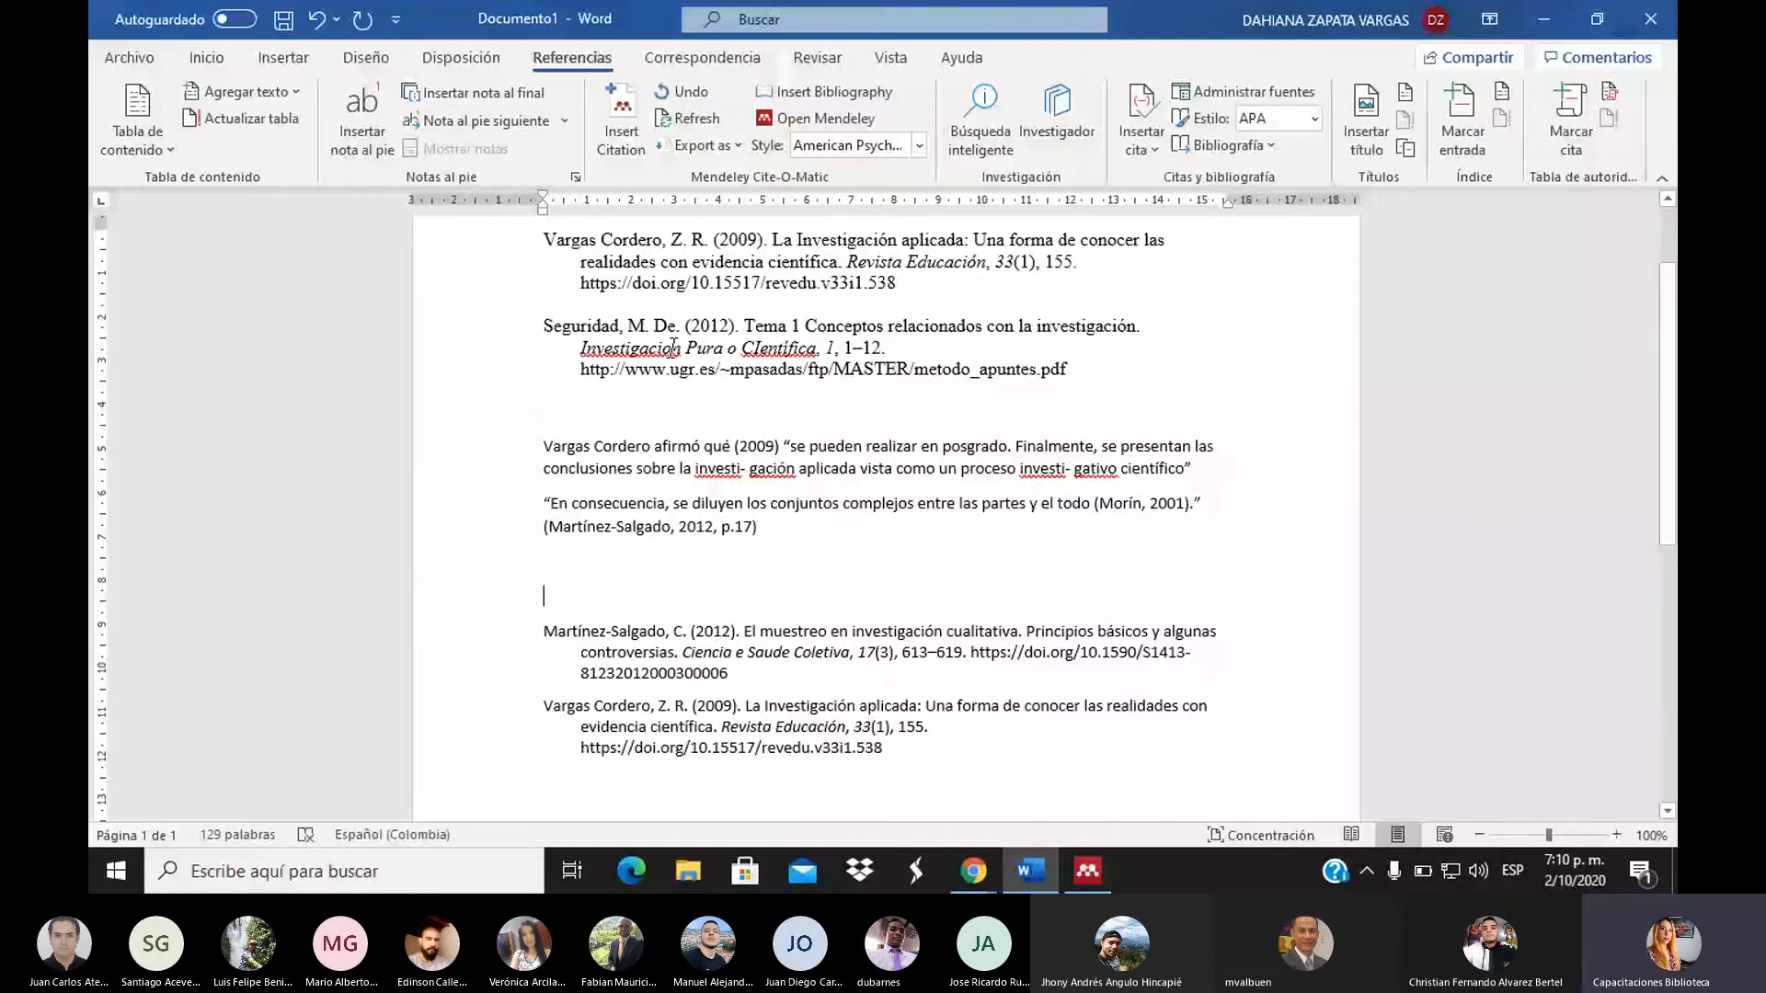
pyautogui.click(543, 633)
pyautogui.click(750, 674)
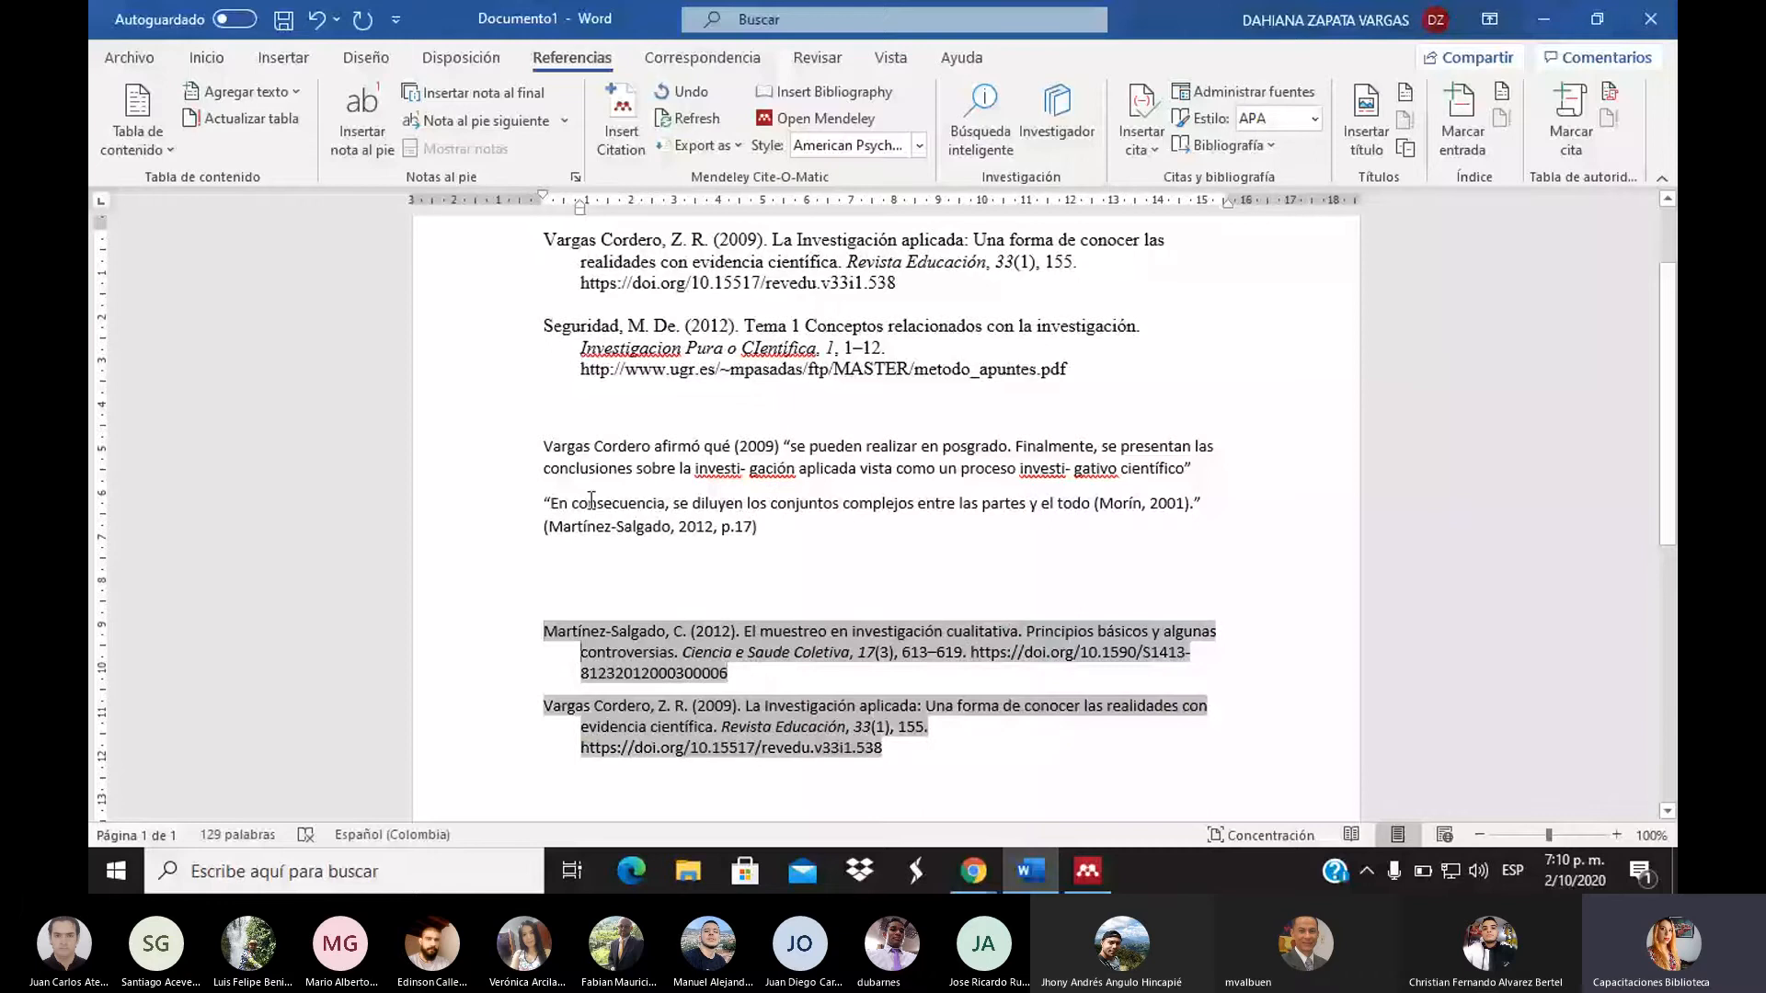
pyautogui.click(565, 561)
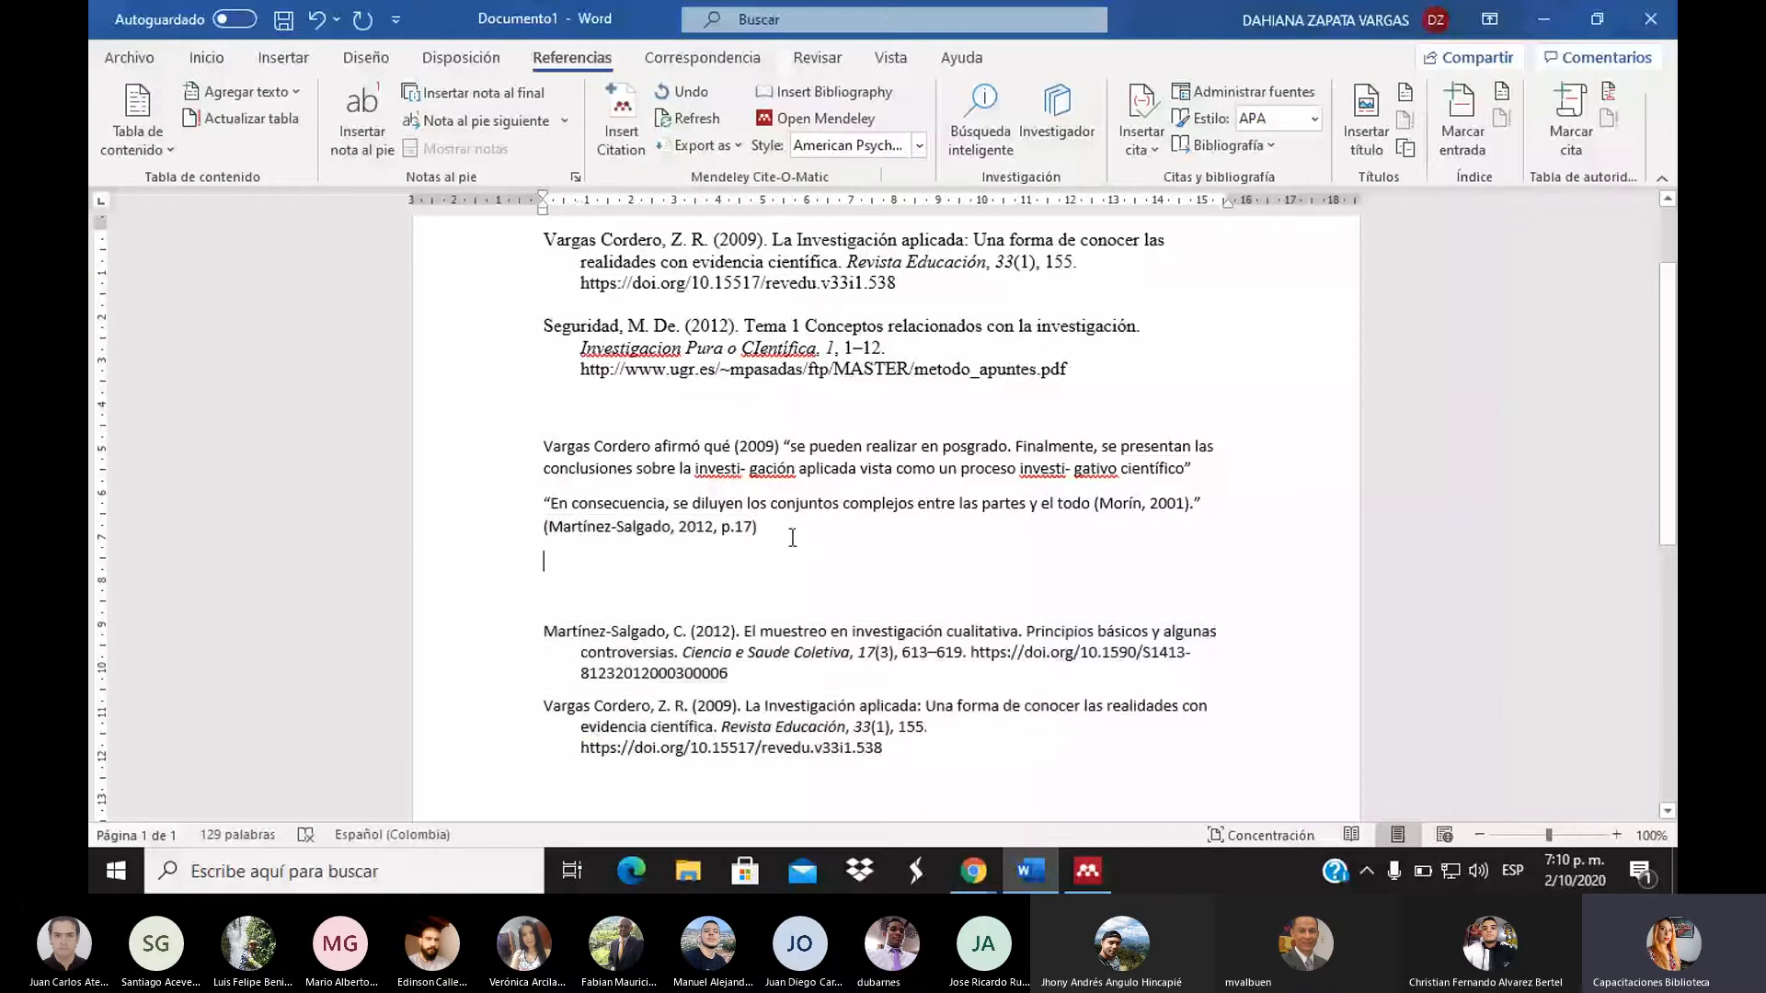
pyautogui.click(643, 128)
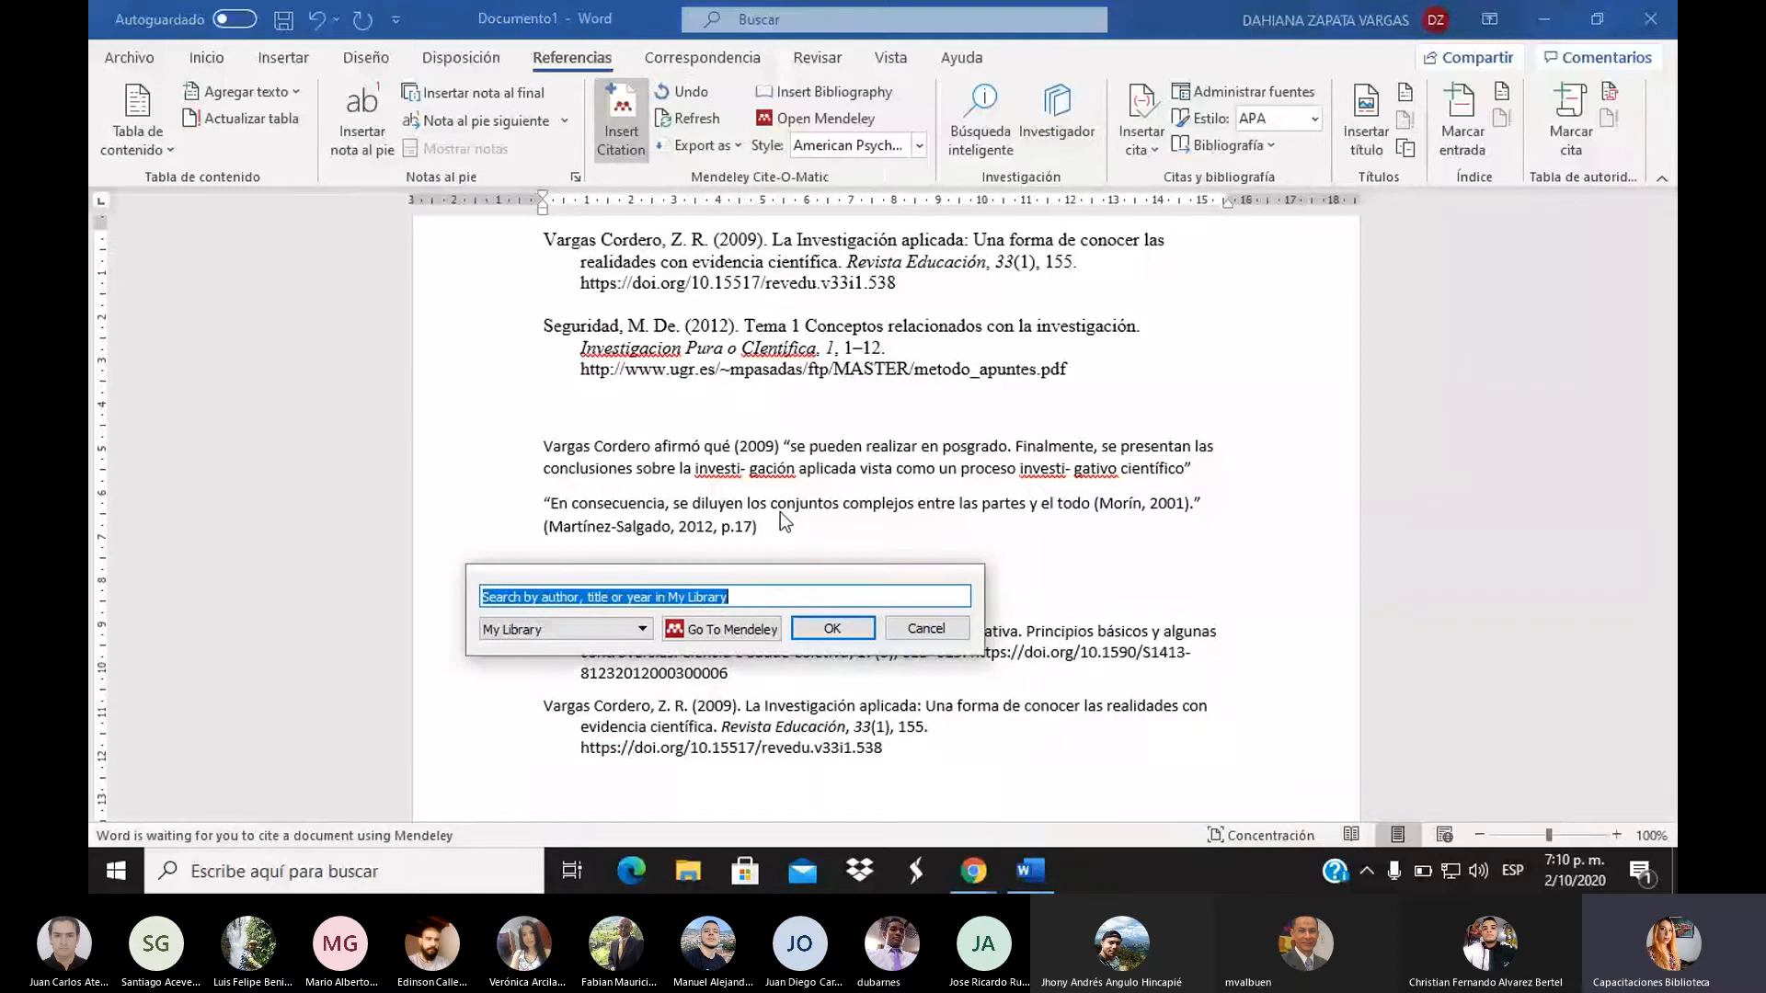
pyautogui.write('h')
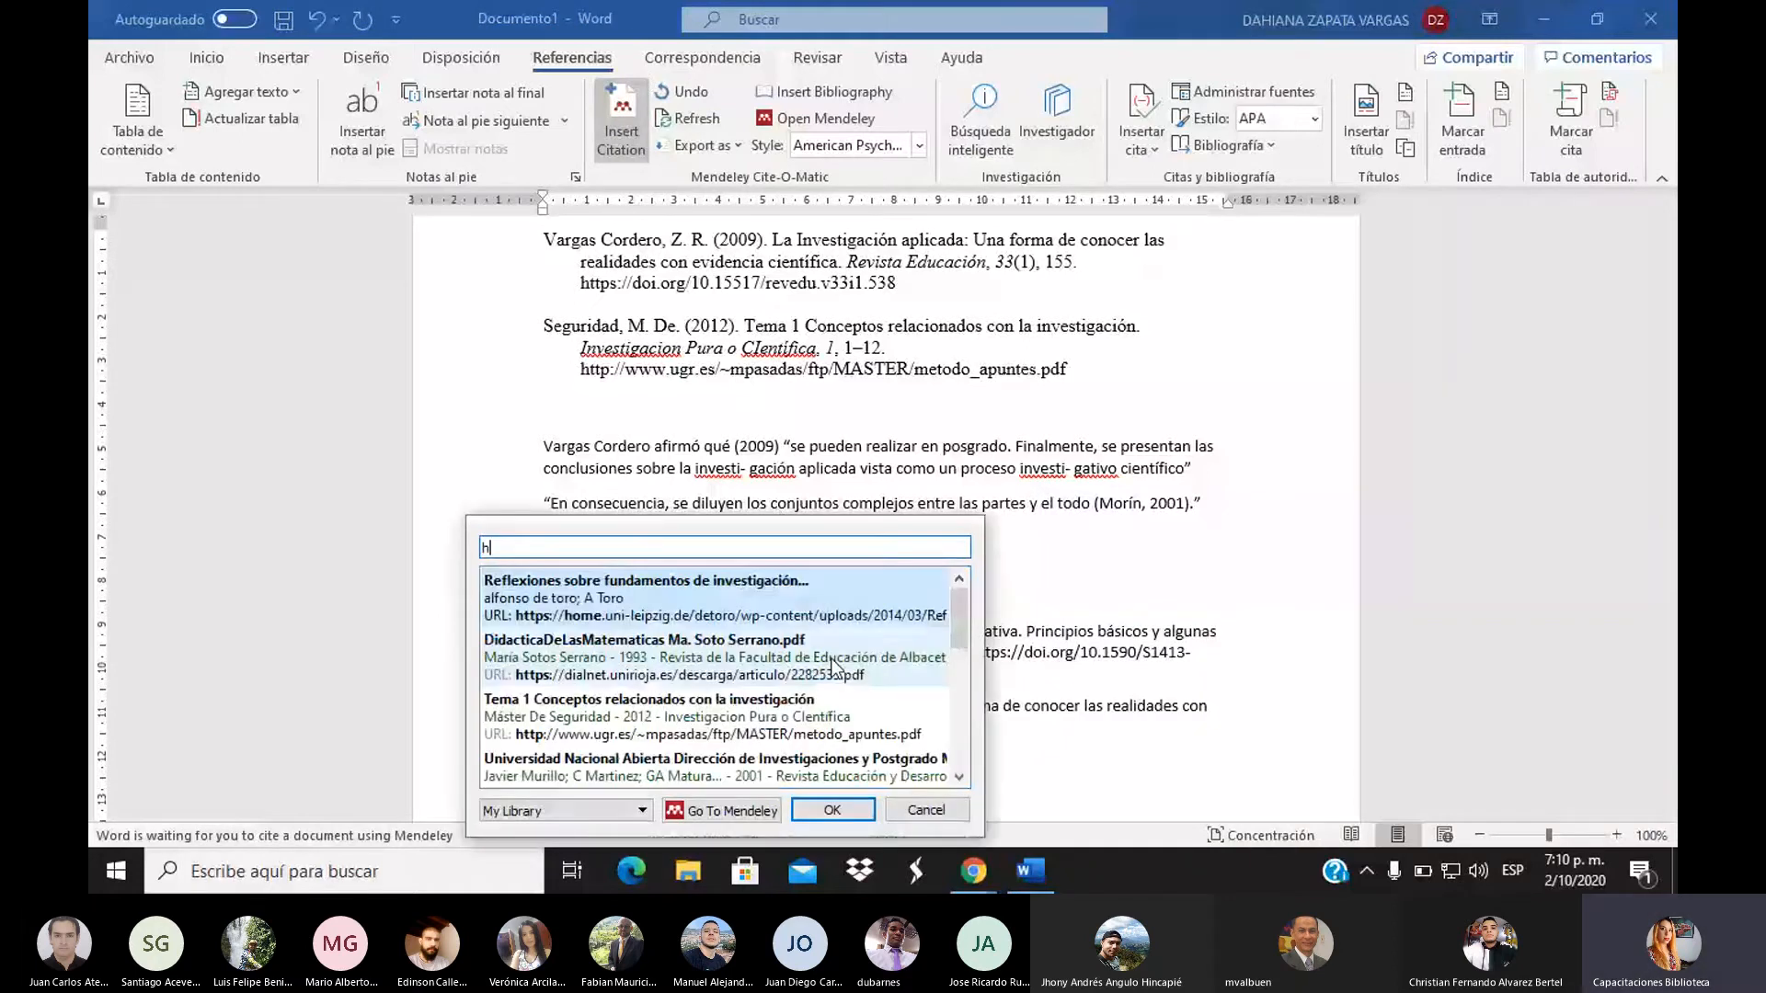
pyautogui.click(770, 607)
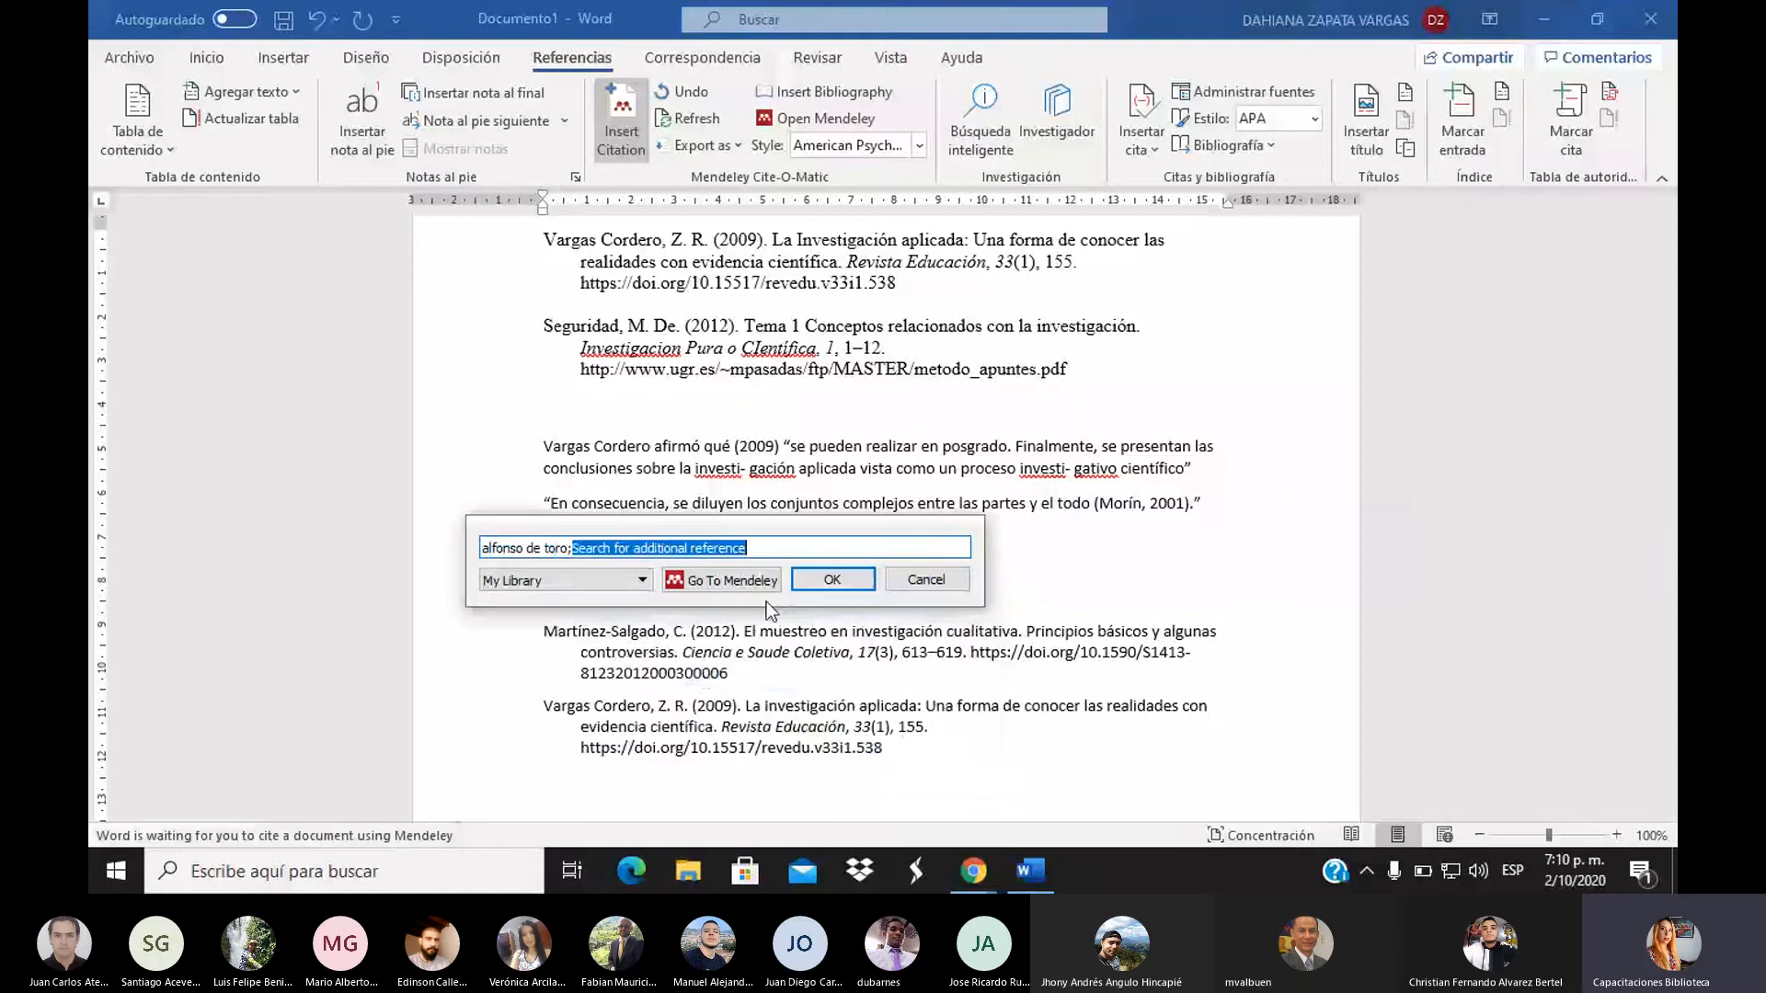
pyautogui.click(818, 578)
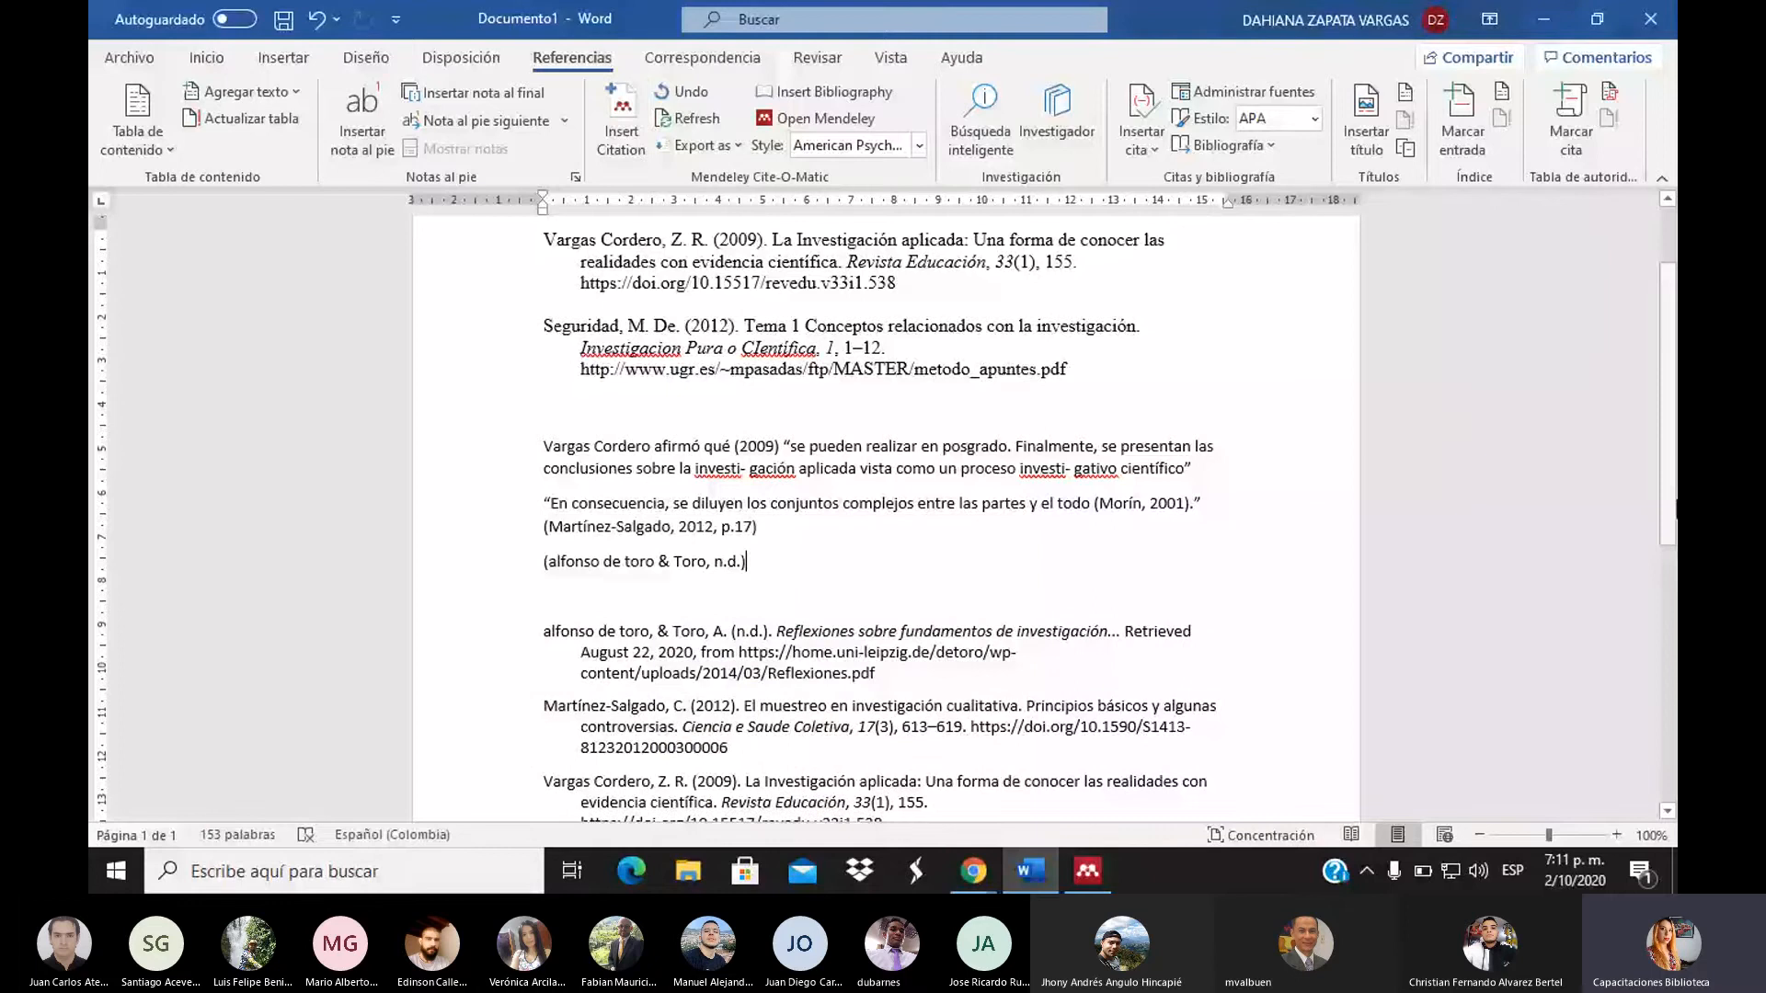
pyautogui.scroll(-2, 1667, 571)
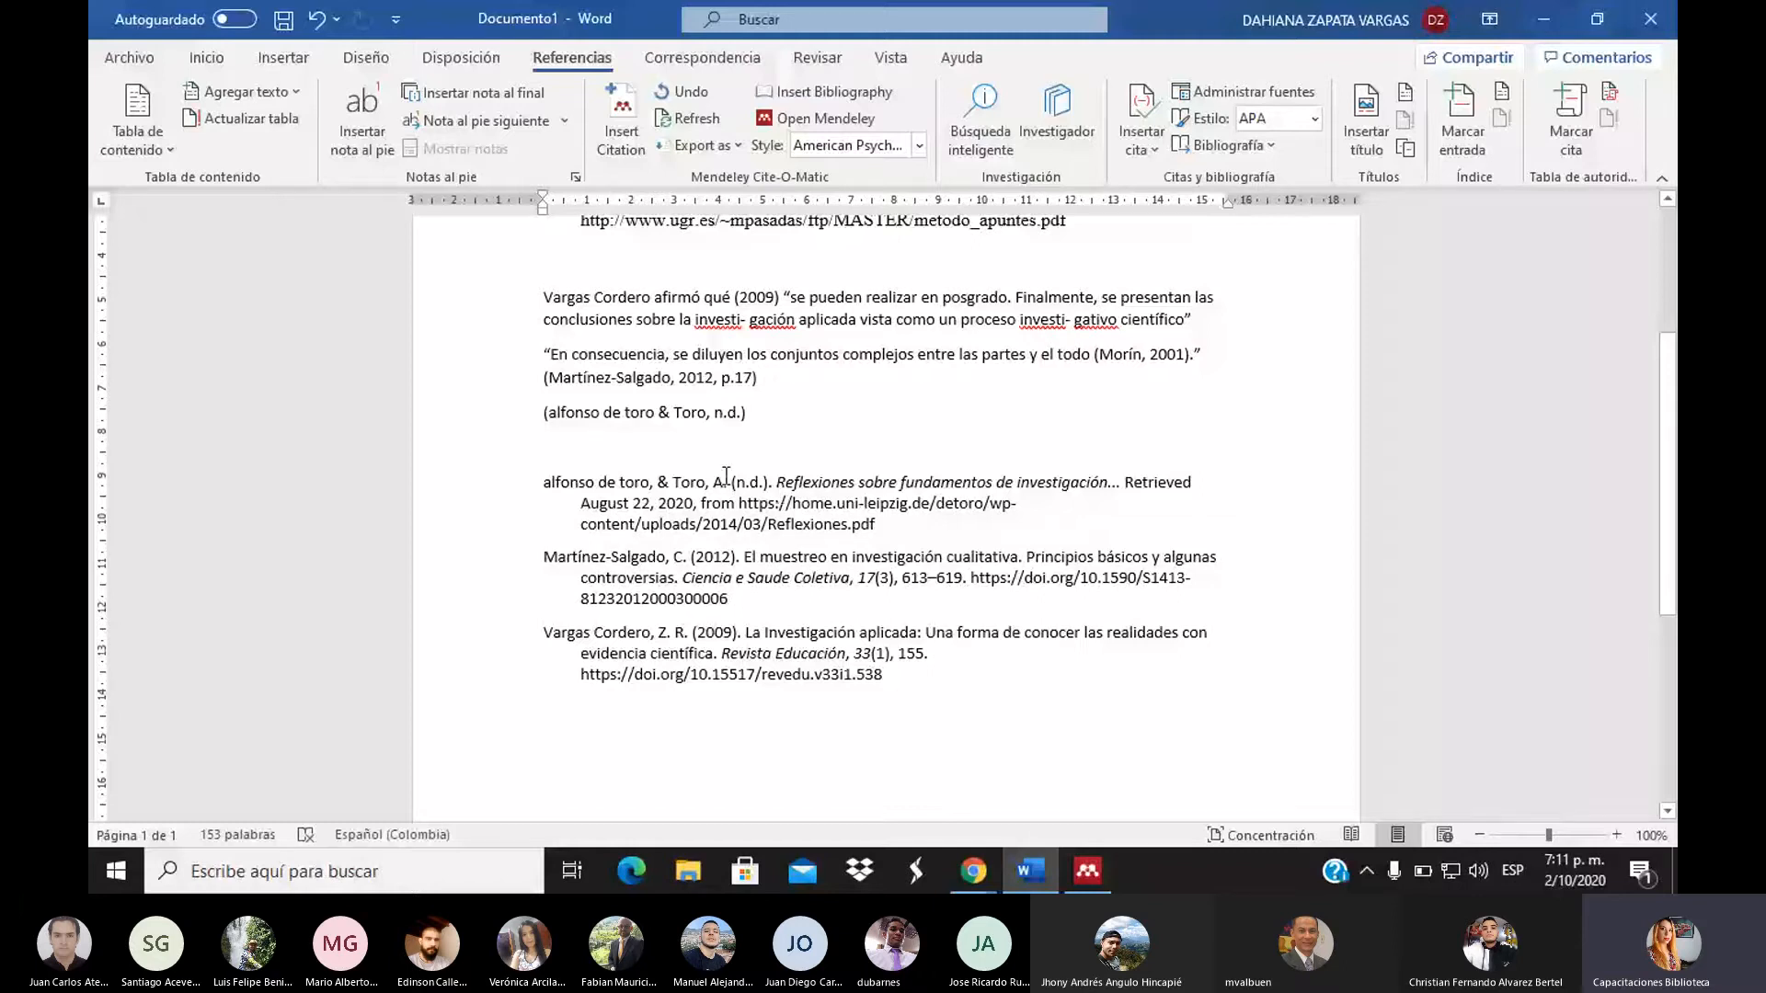
# Add blank lines after the alfonso de toro citation to push the reference list down
pyautogui.keyDown('shift'); pyautogui.click(543, 483); pyautogui.keyUp('shift')
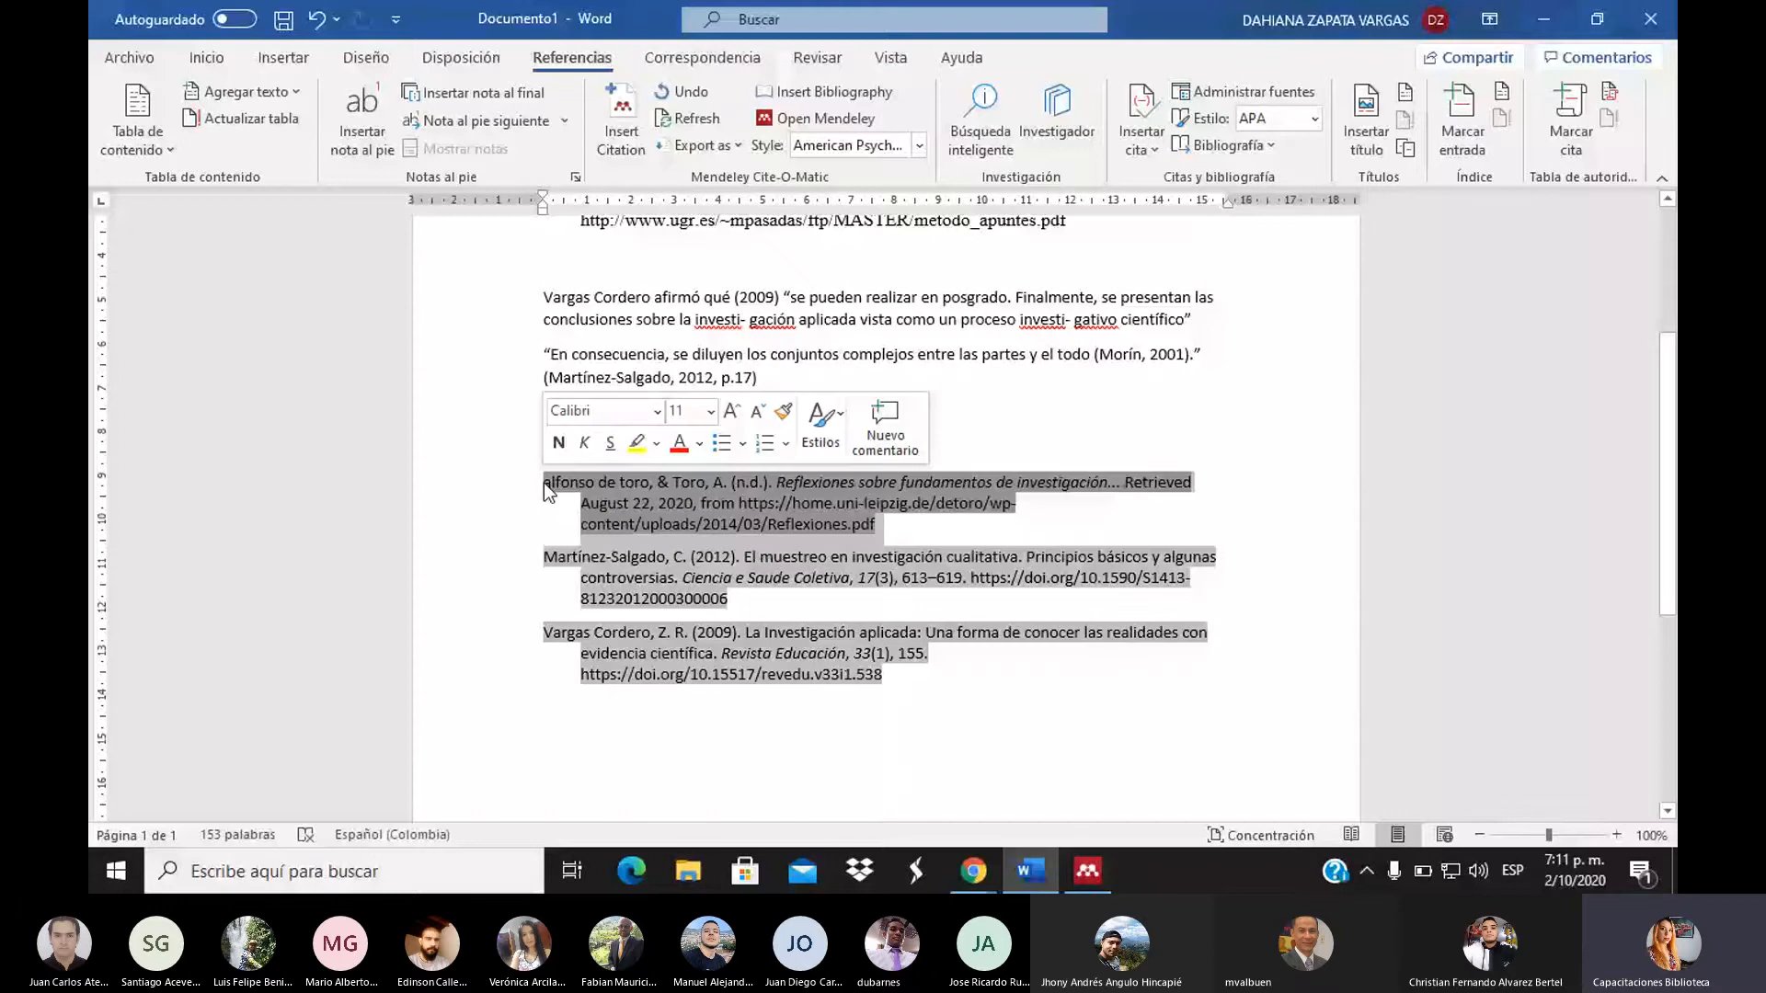
pyautogui.click(544, 483)
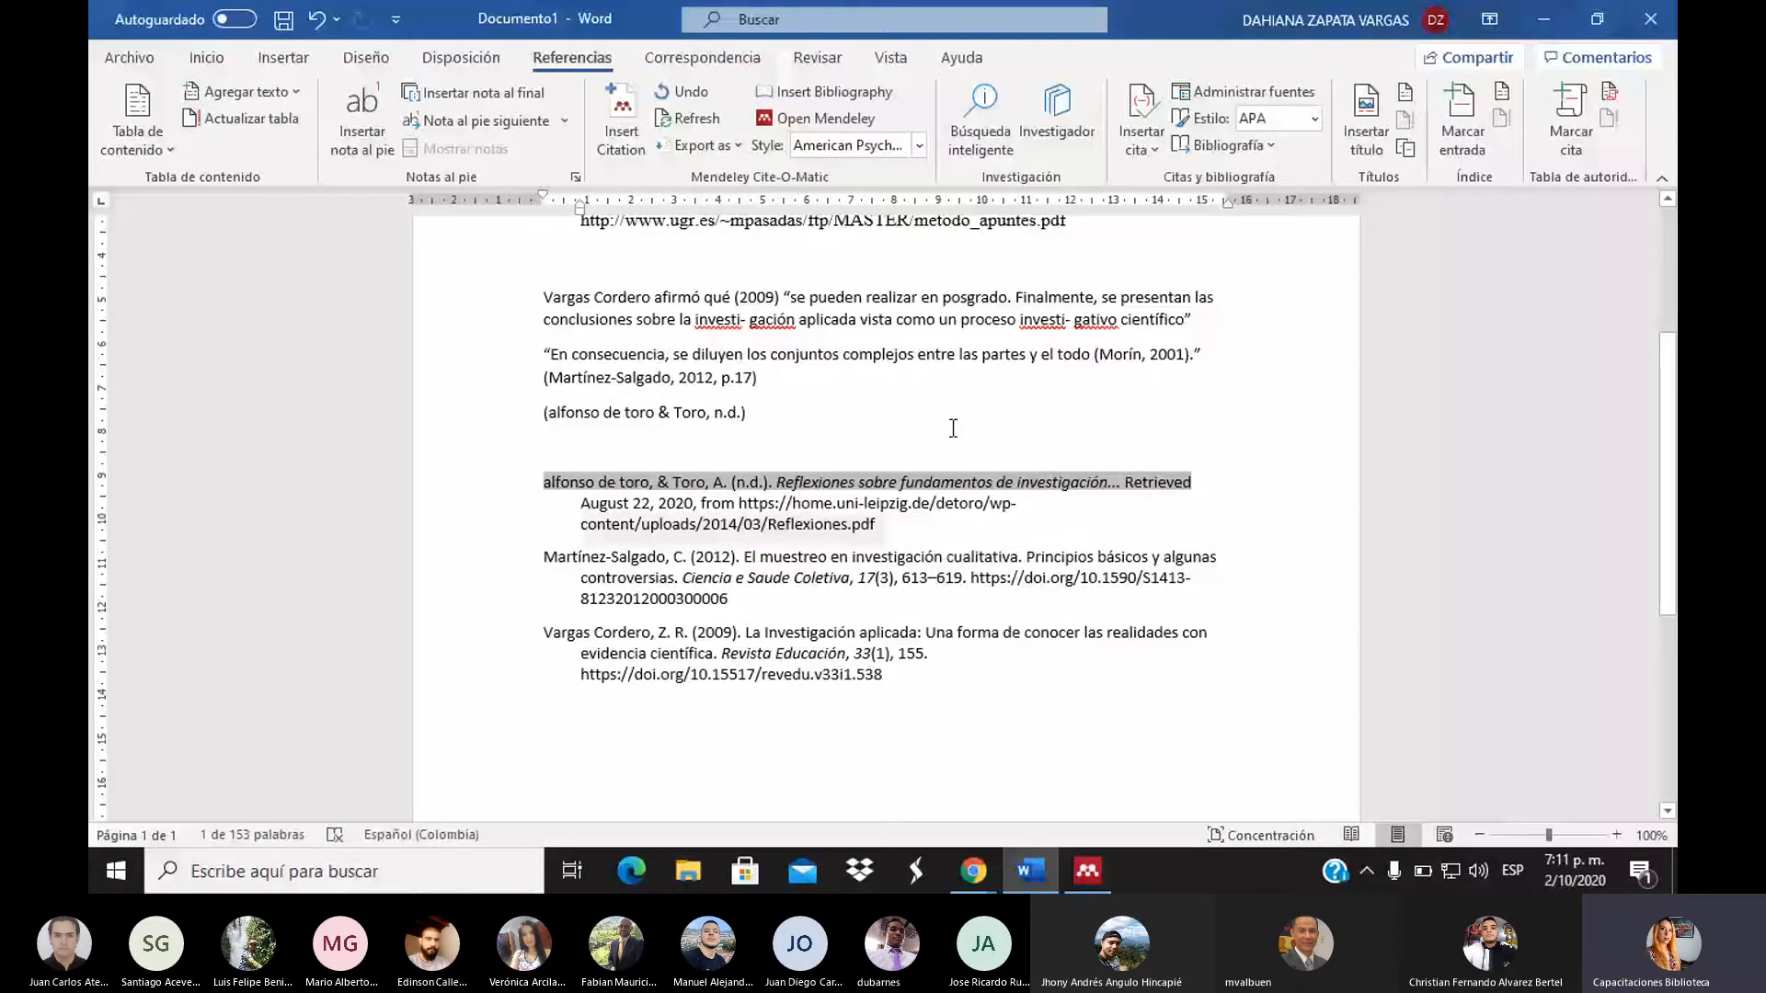
pyautogui.click(756, 413)
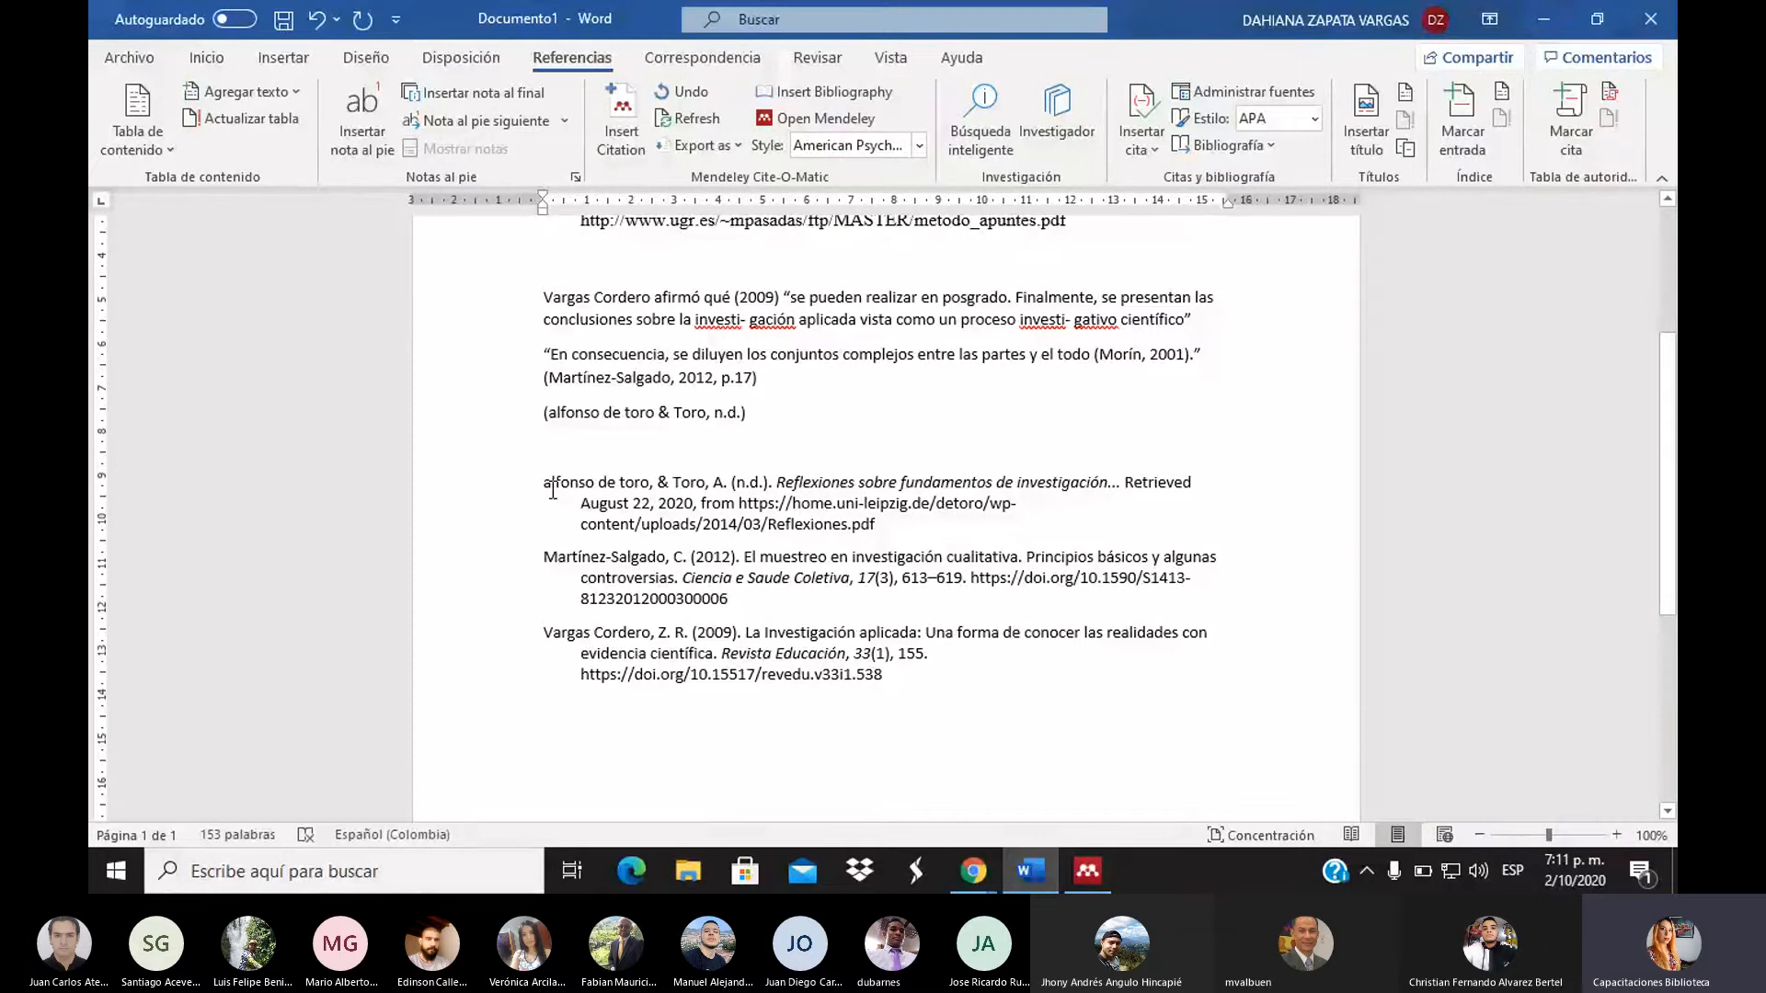
pyautogui.click(878, 450)
pyautogui.press('Return')
pyautogui.press('Return')
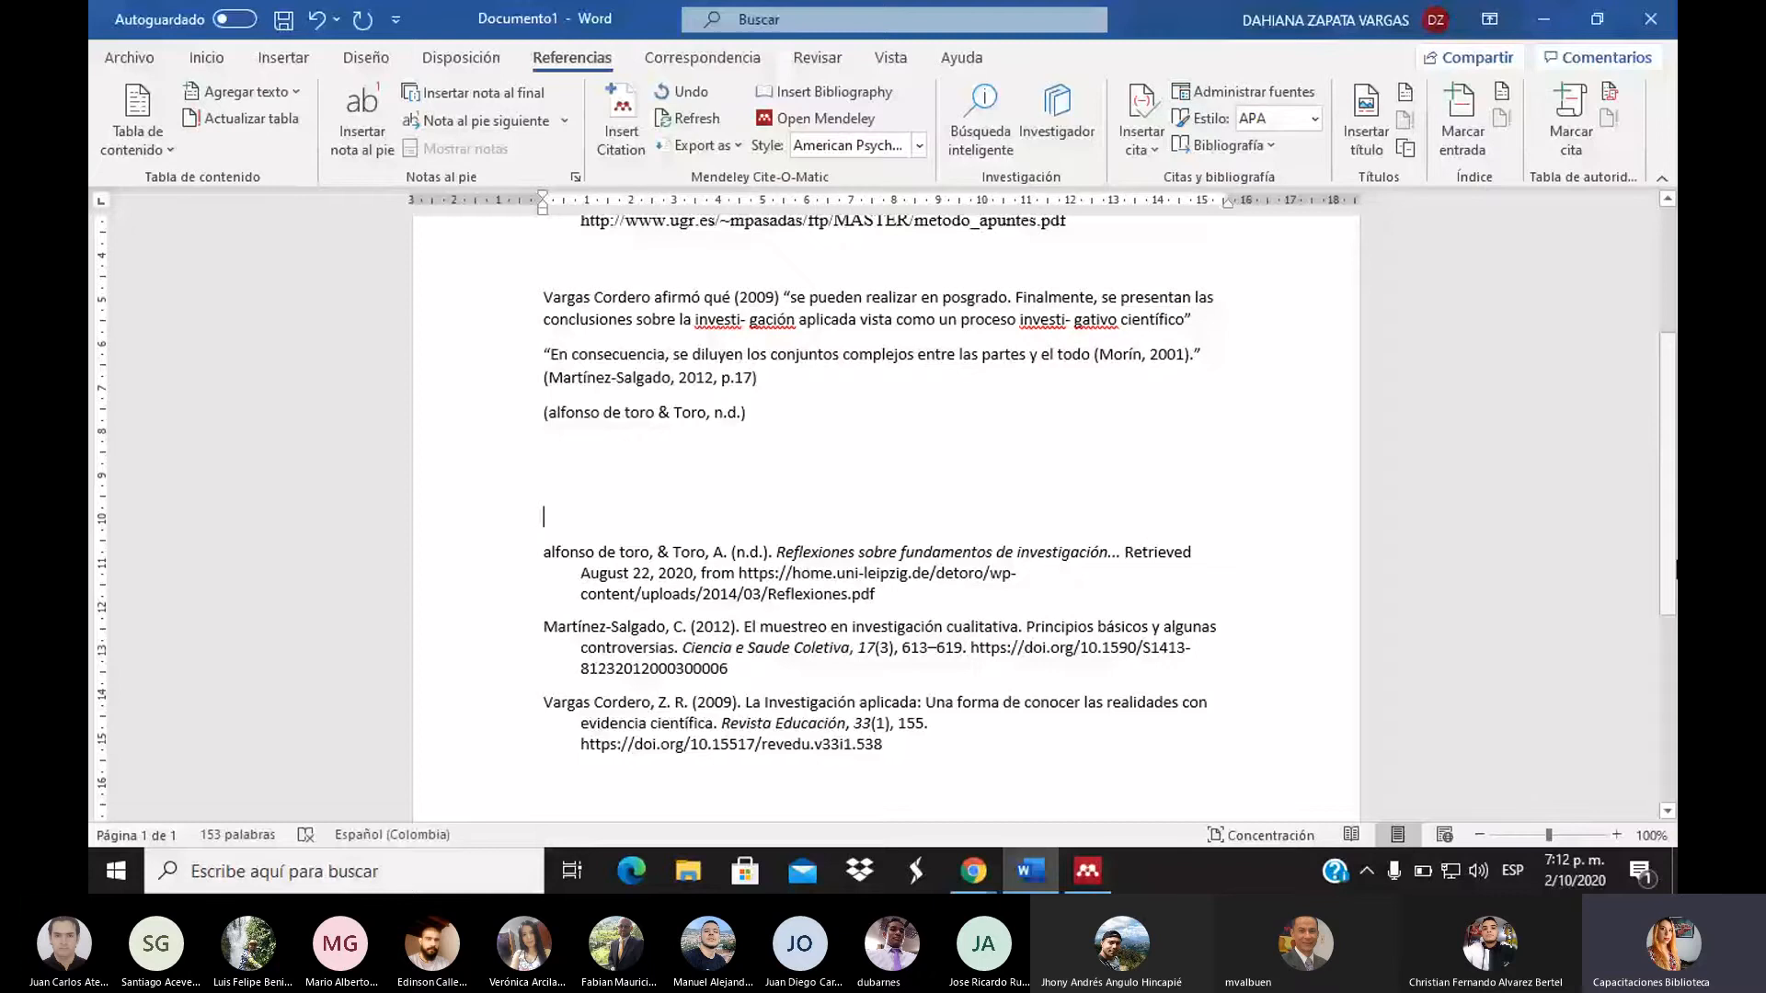
pyautogui.scroll(5, 1364, 384)
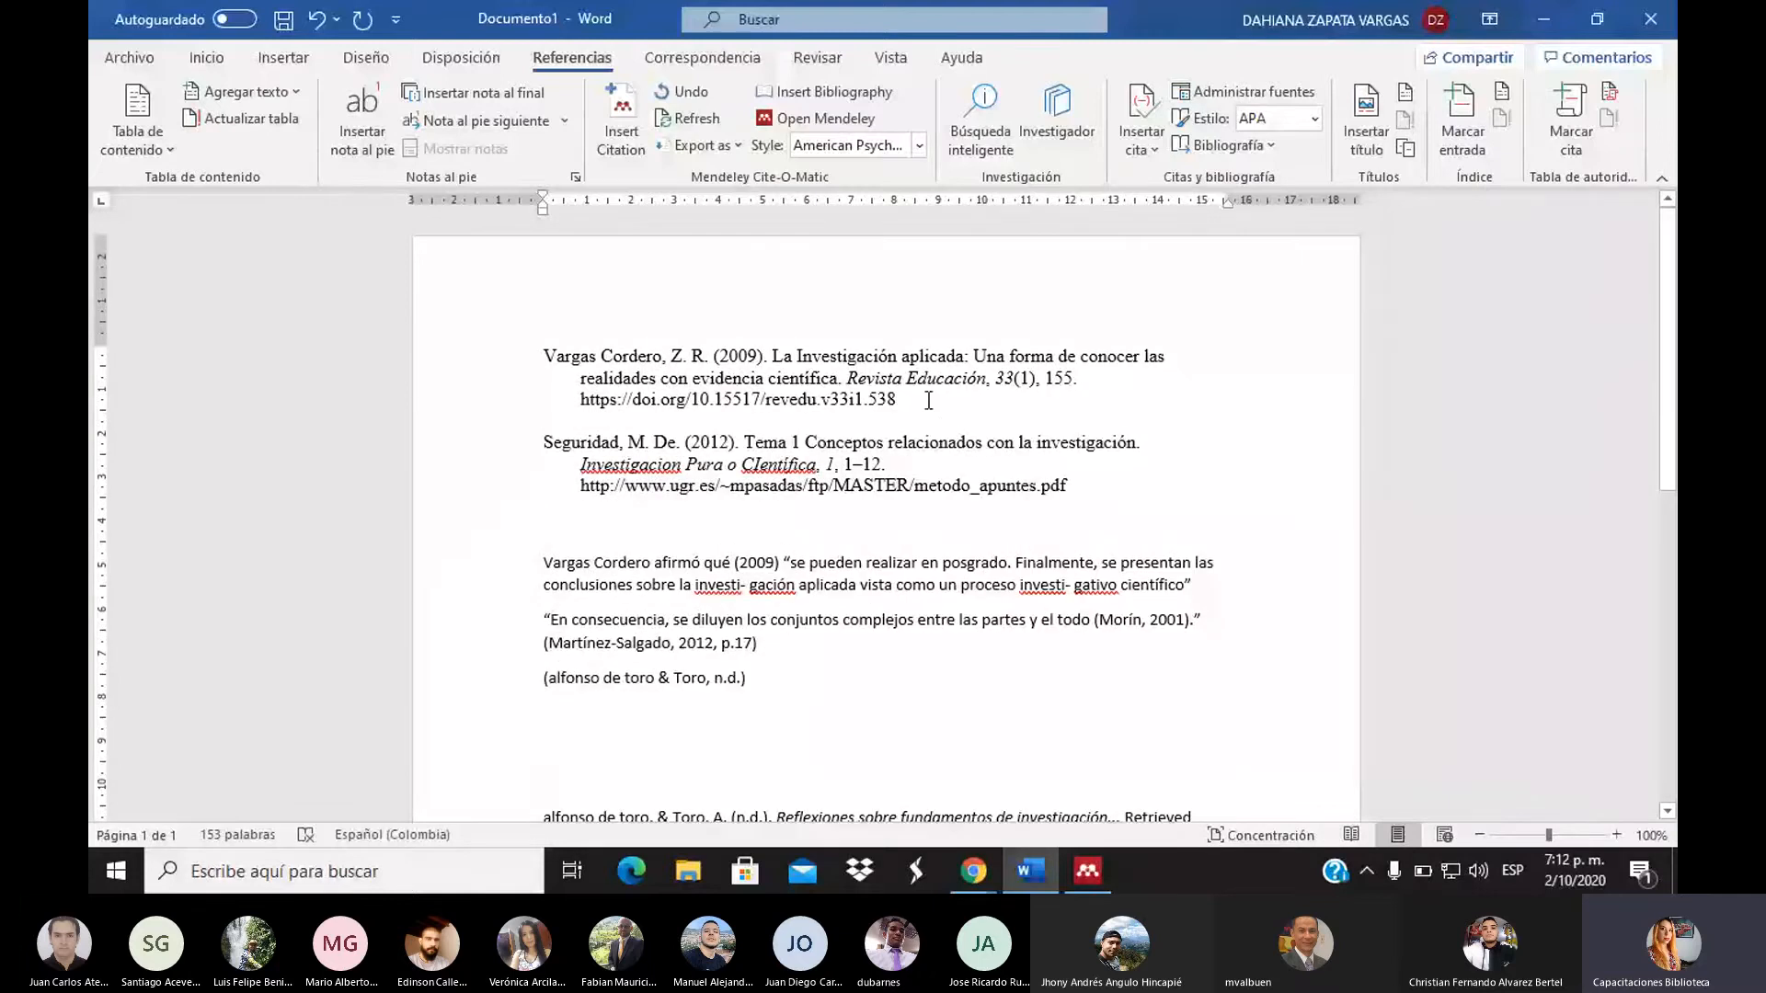
pyautogui.click(954, 413)
# In the Mendeley library, copy García's 2017 El Habitus entry as a formatted citation
pyautogui.click(1080, 881)
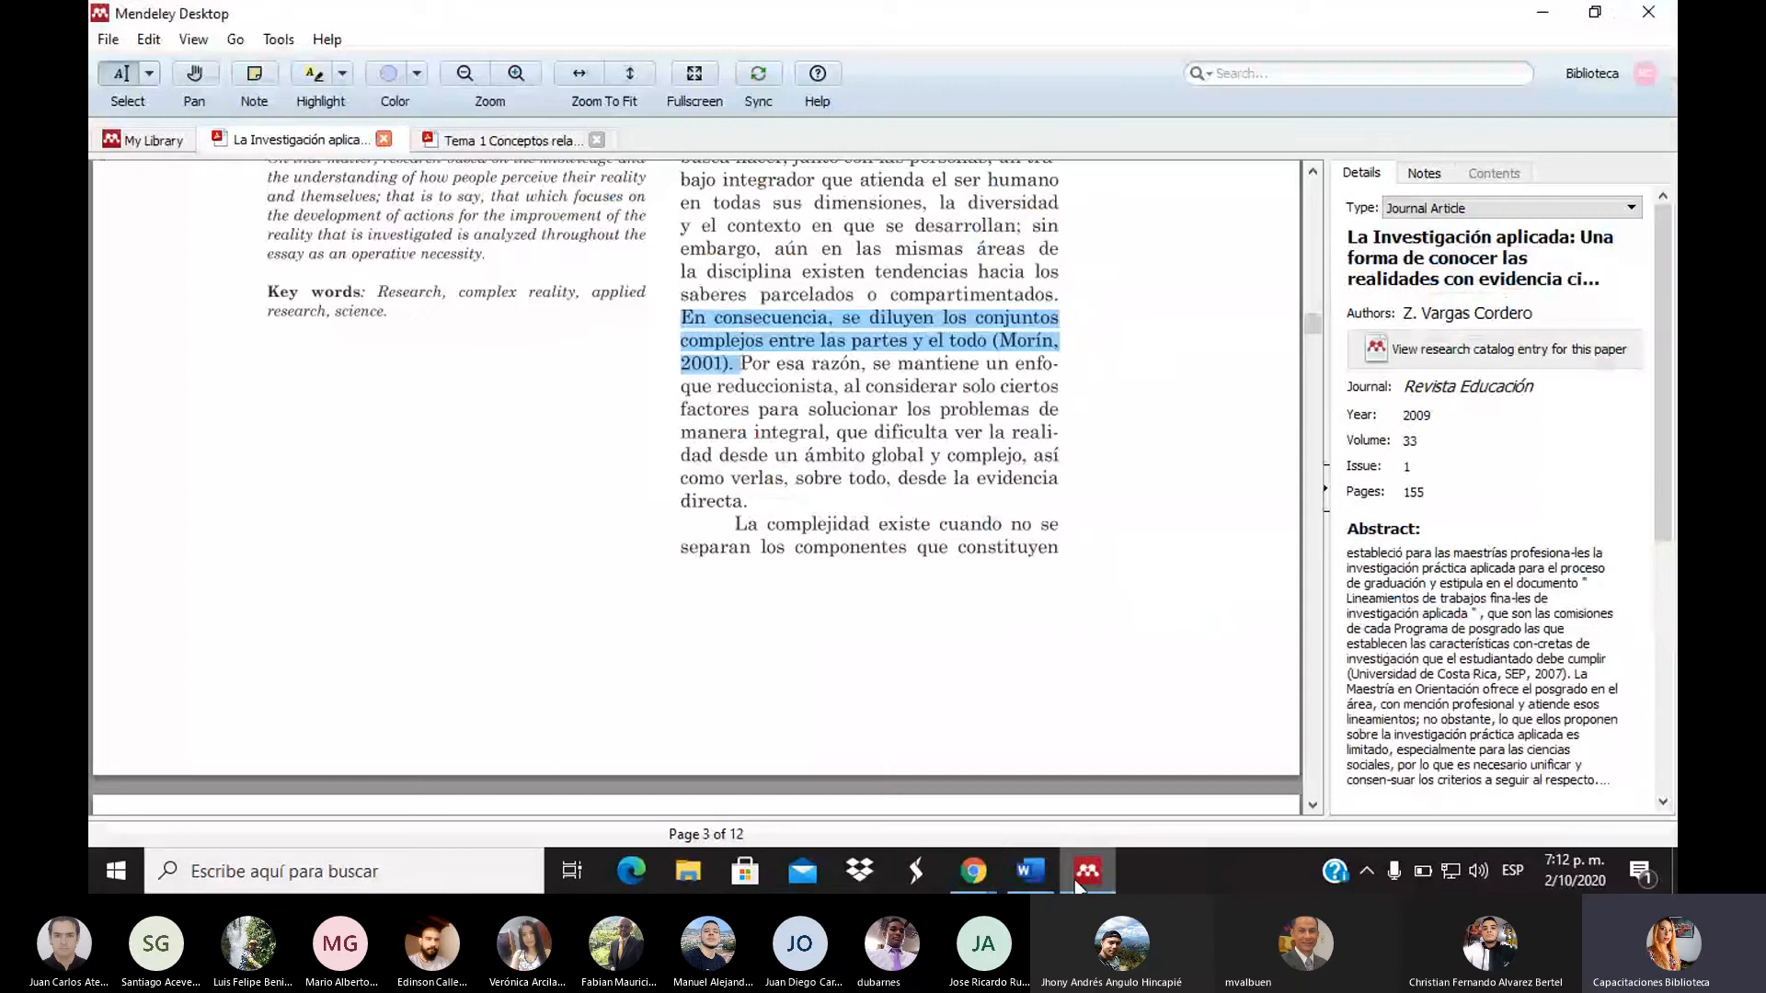
pyautogui.click(161, 143)
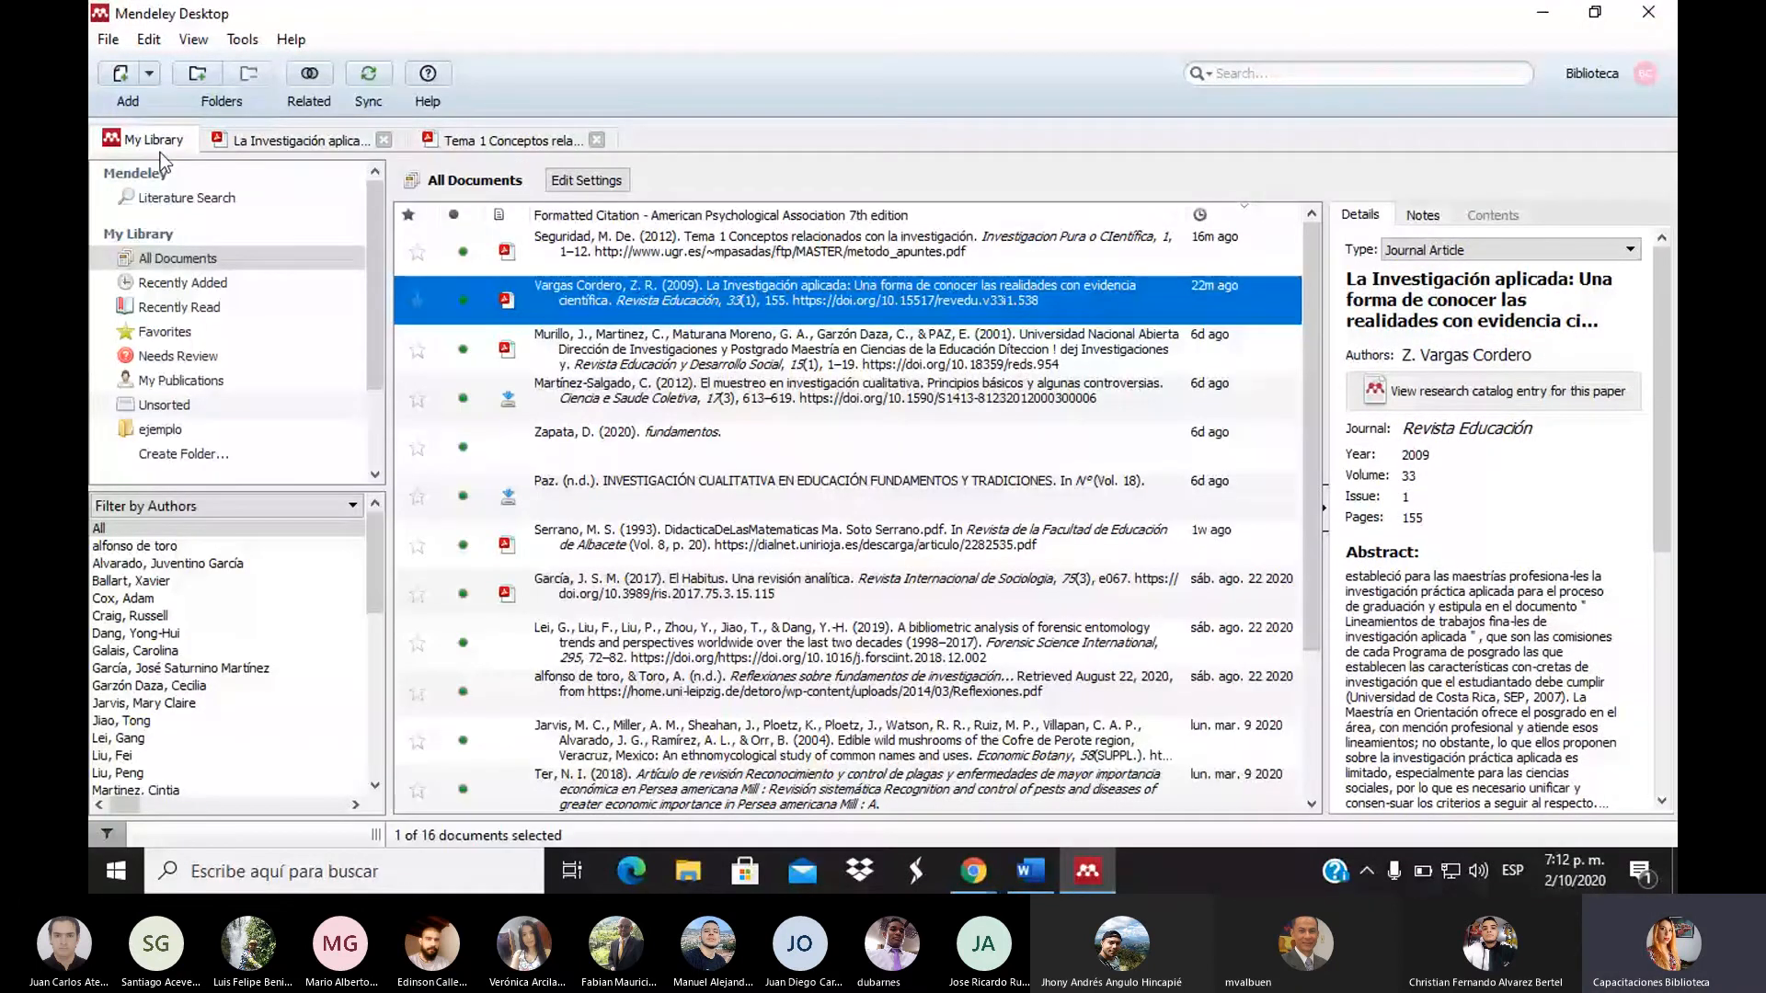
pyautogui.rightClick(677, 601)
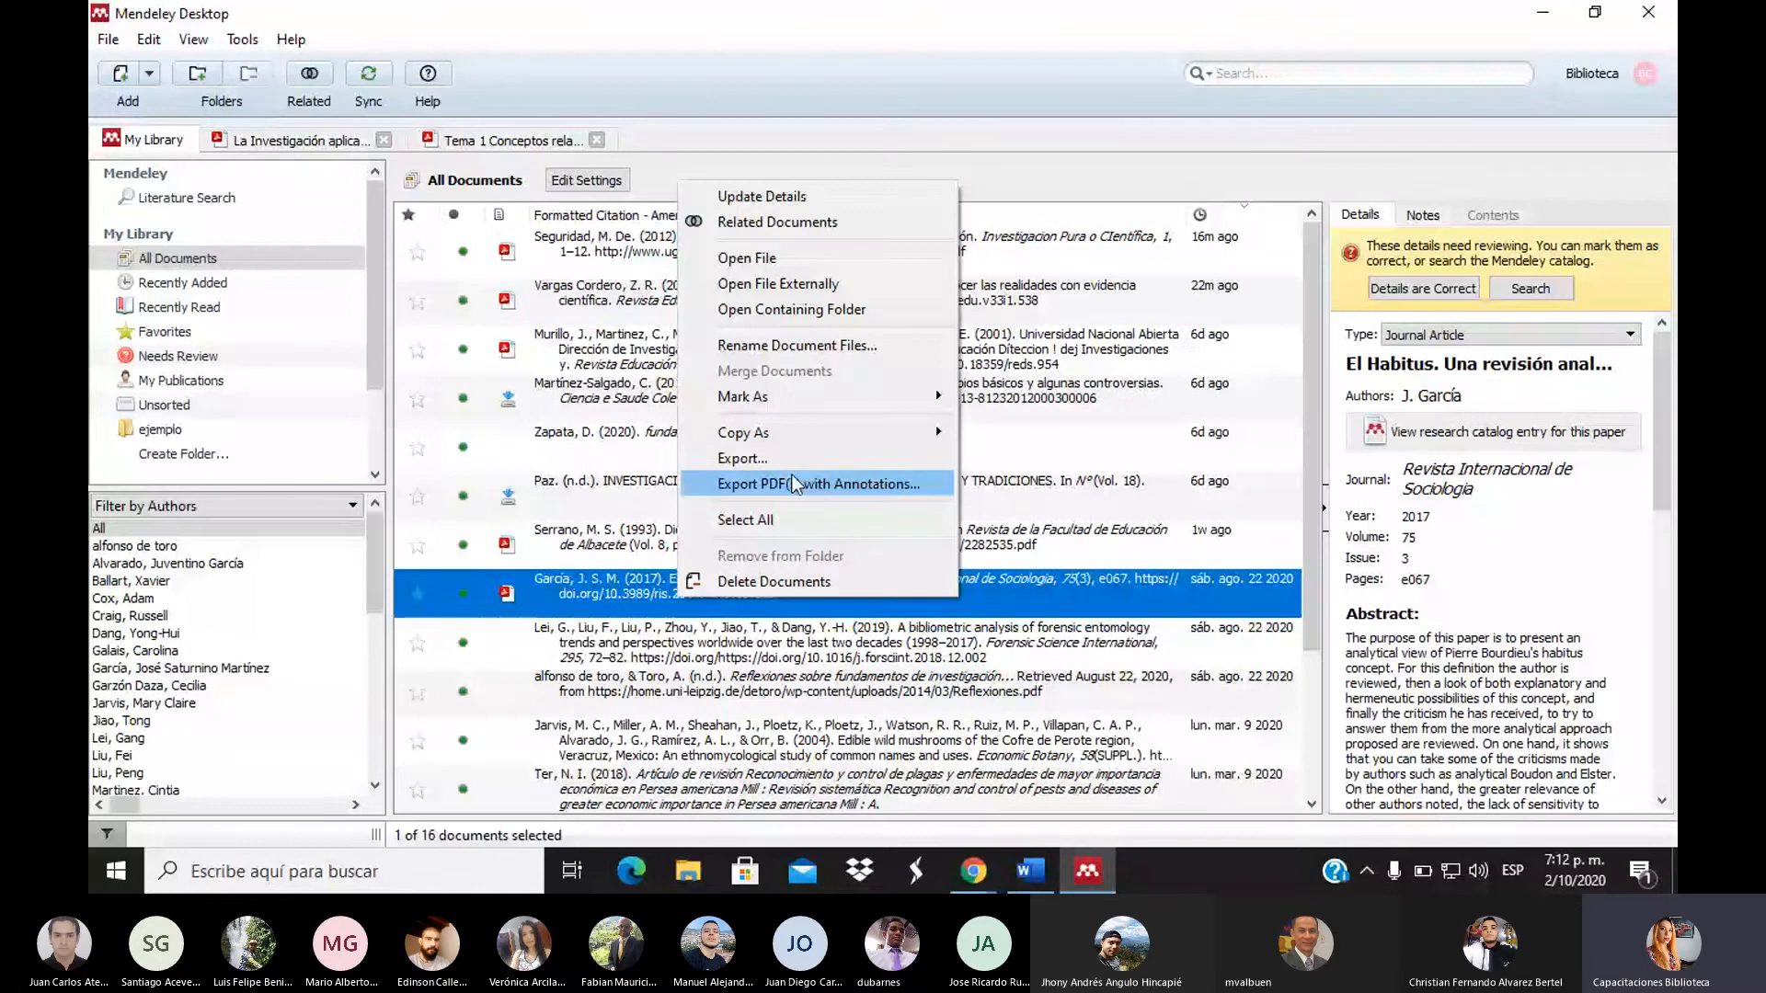
pyautogui.moveTo(933, 432)
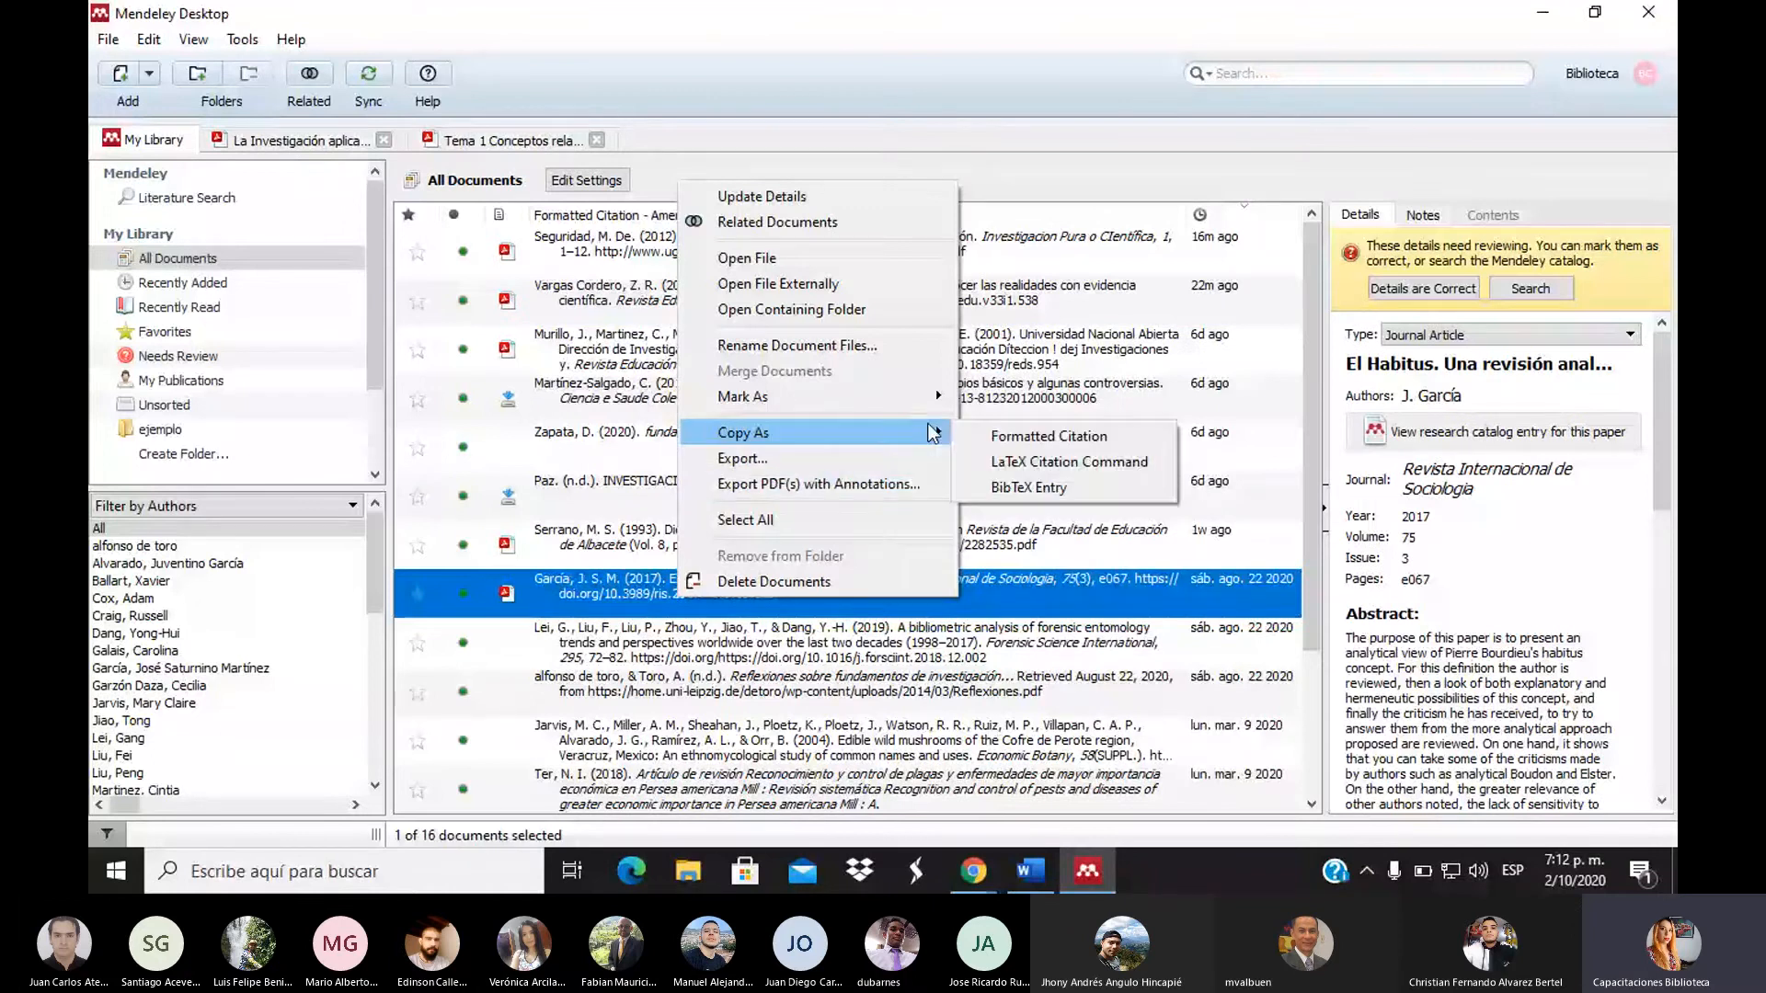
pyautogui.click(1006, 432)
pyautogui.click(1024, 885)
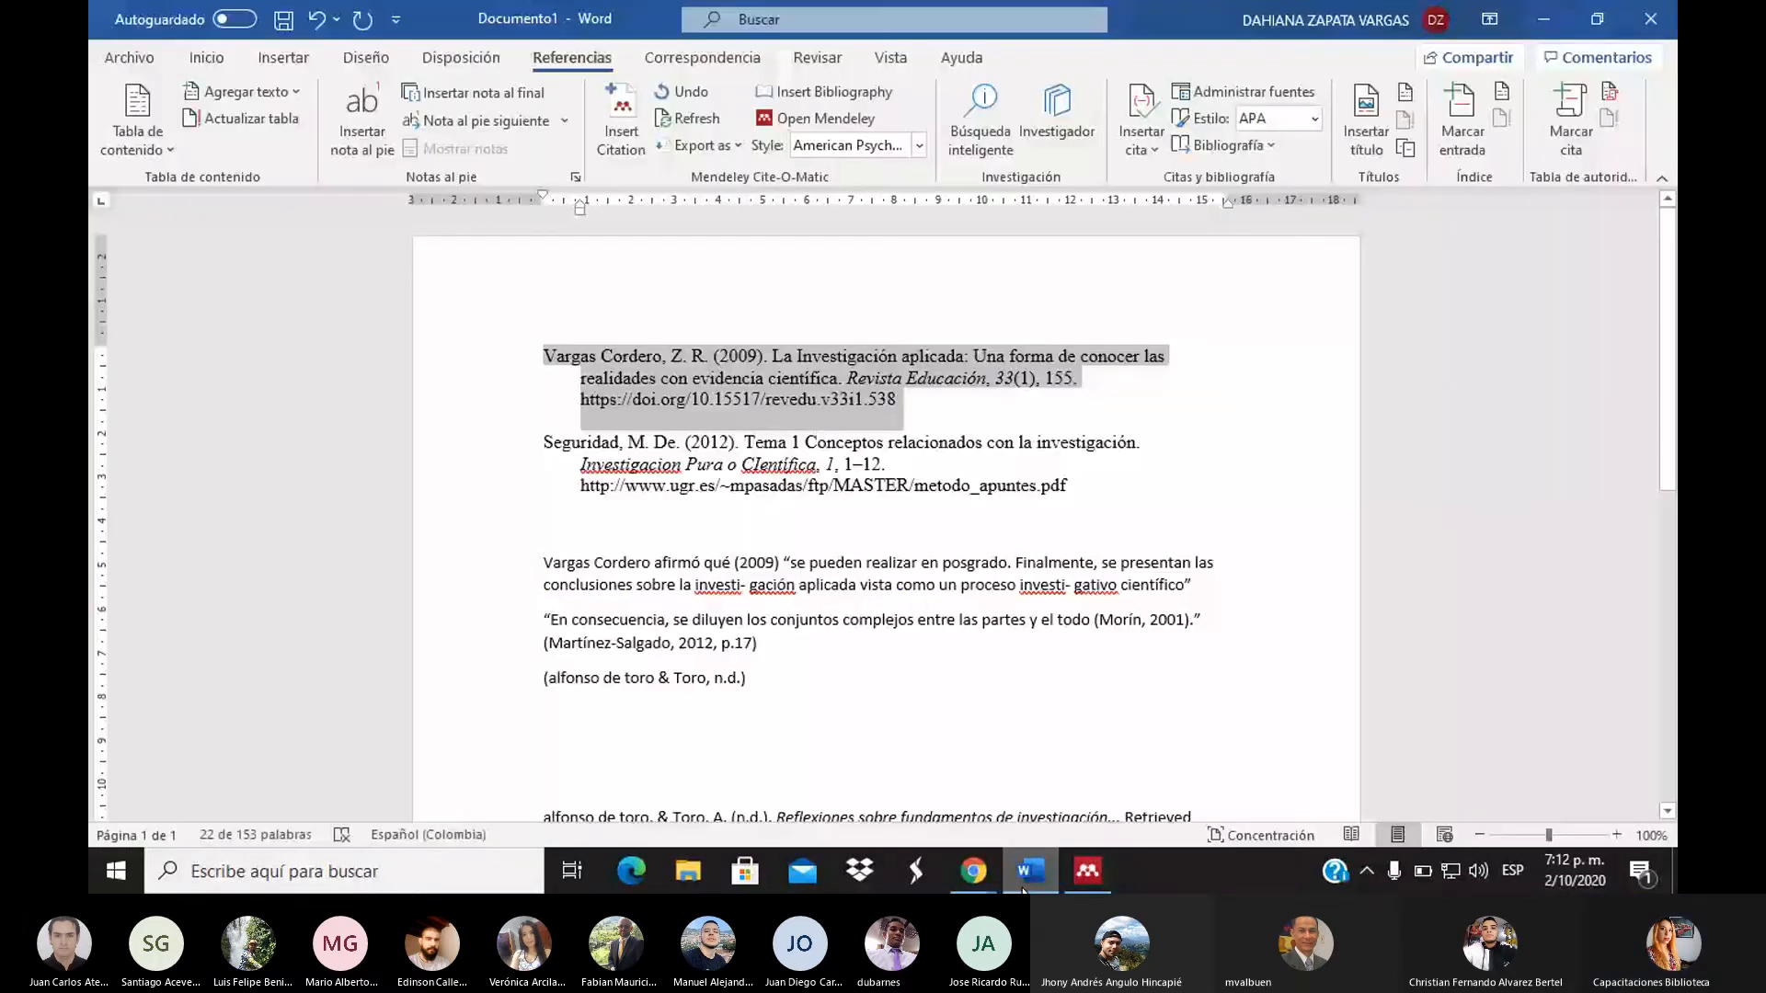
# Paste the García (2017) formatted reference right after the alfonso de toro entry
pyautogui.scroll(-5, 1107, 347)
pyautogui.click(1108, 347)
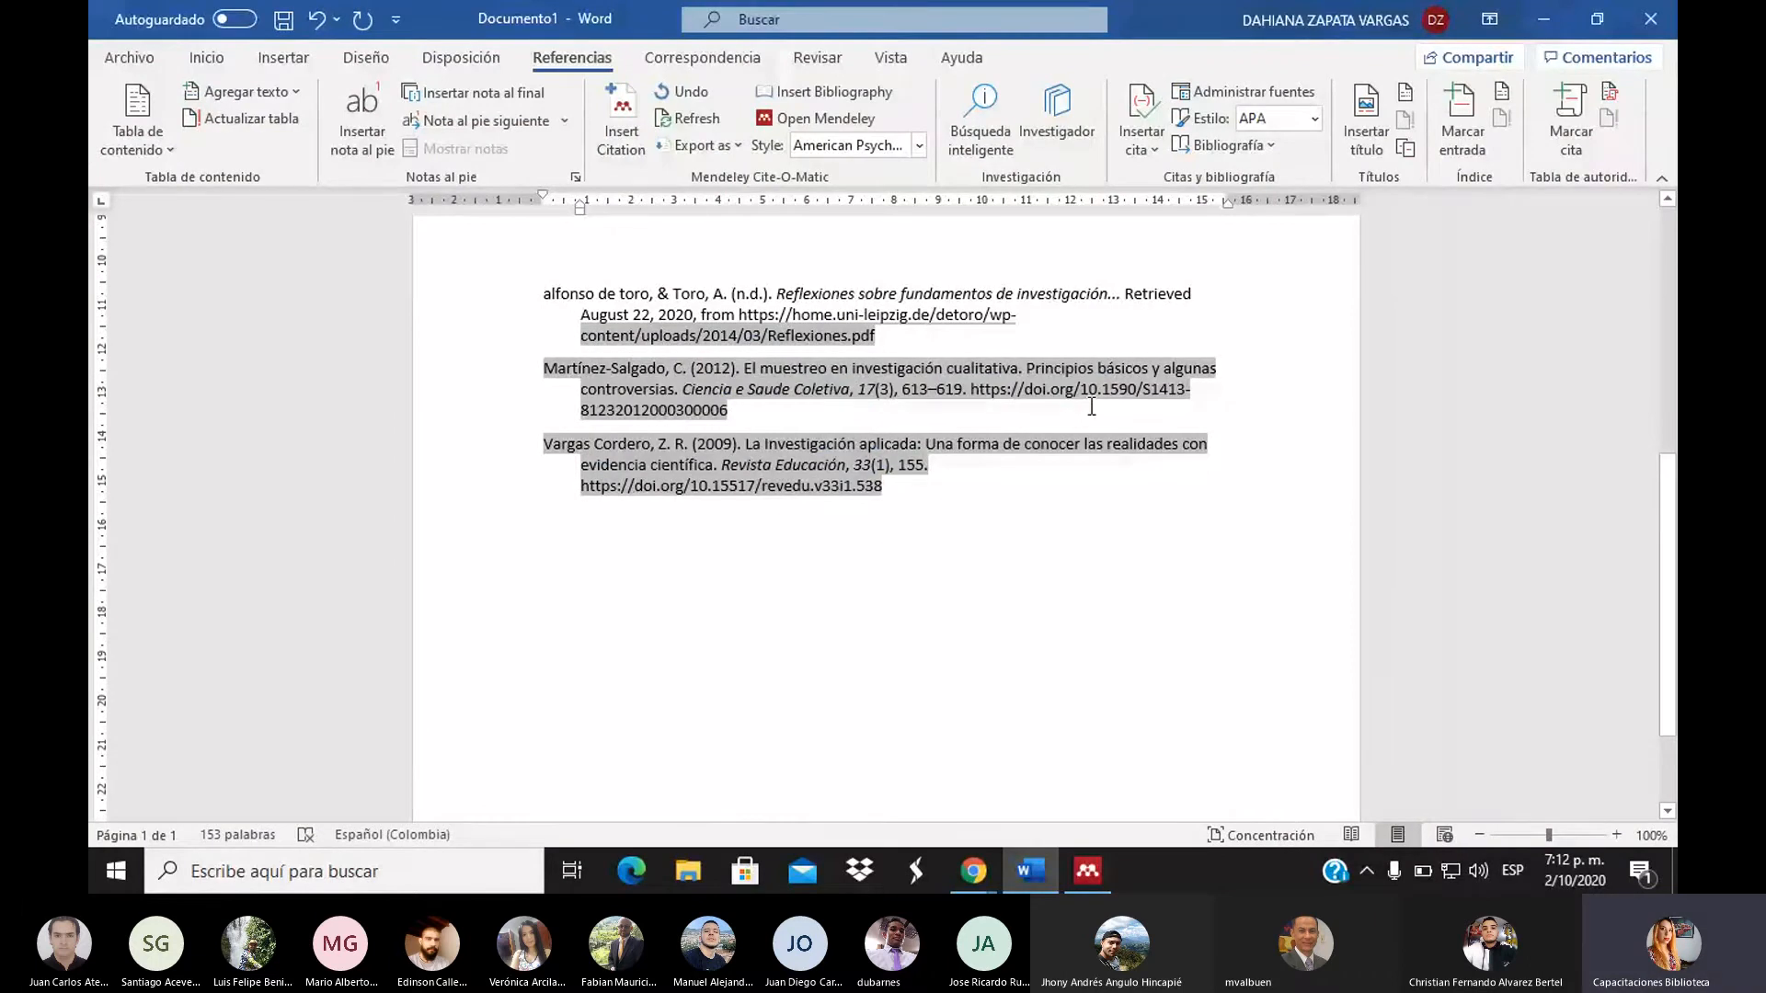
pyautogui.write('García, J. S. M. (2017). El Habitus. Una revisión analítica. Revista Internacional de Sociologia, 75(3), e067. https://doi.org/10.3989/ris.2017.75.3.15.115')
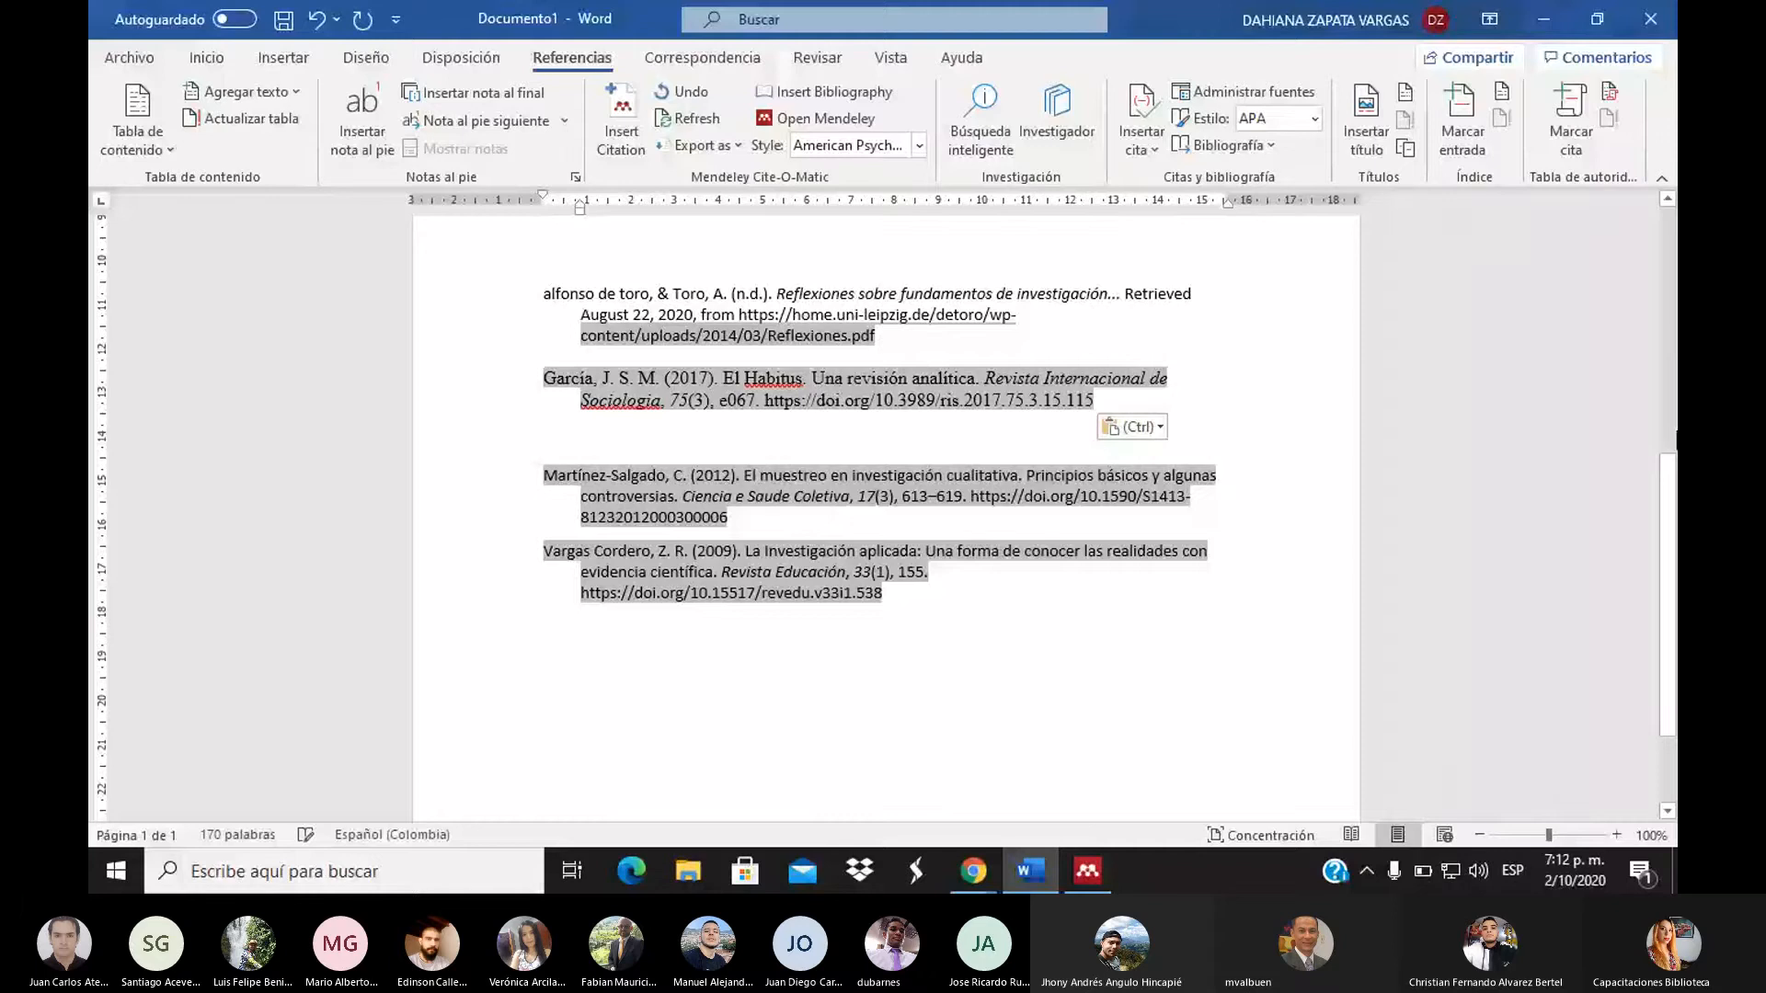
# Delete the duplicate Vargas Cordero 2009 reference at the top of the page
pyautogui.moveTo(1669, 535); pyautogui.dragTo(1669, 300)
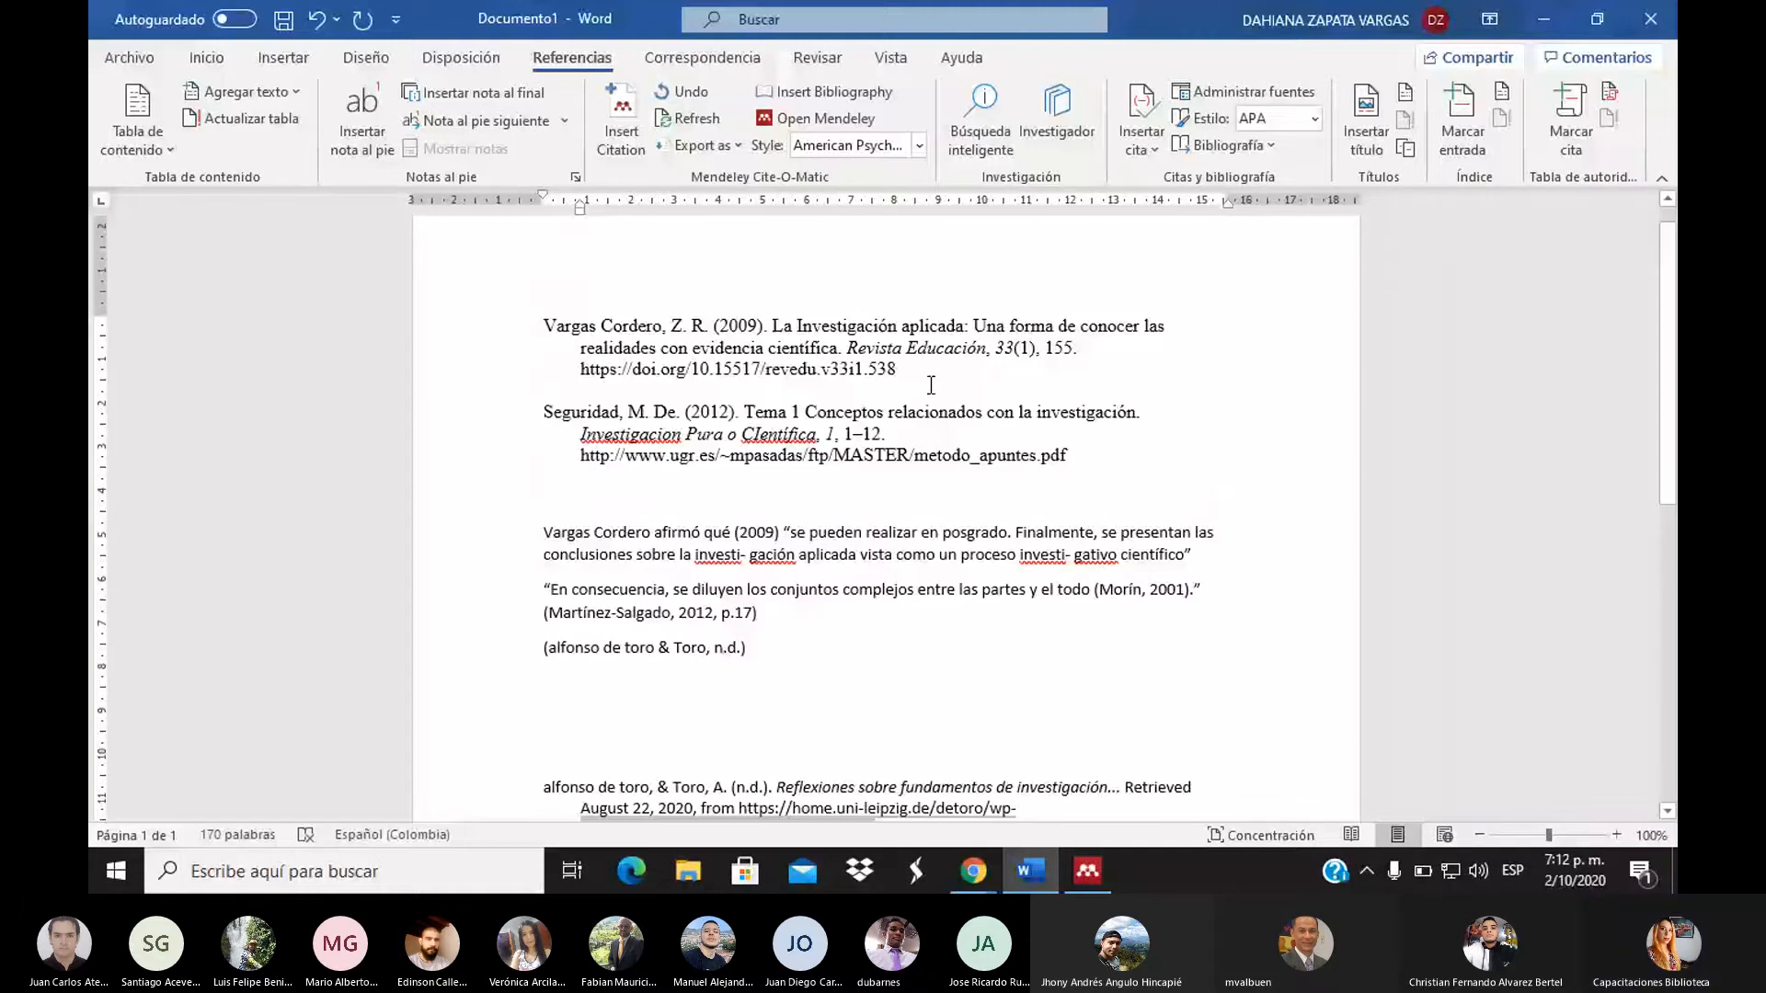
pyautogui.tripleClick(556, 324)
pyautogui.press('Delete')
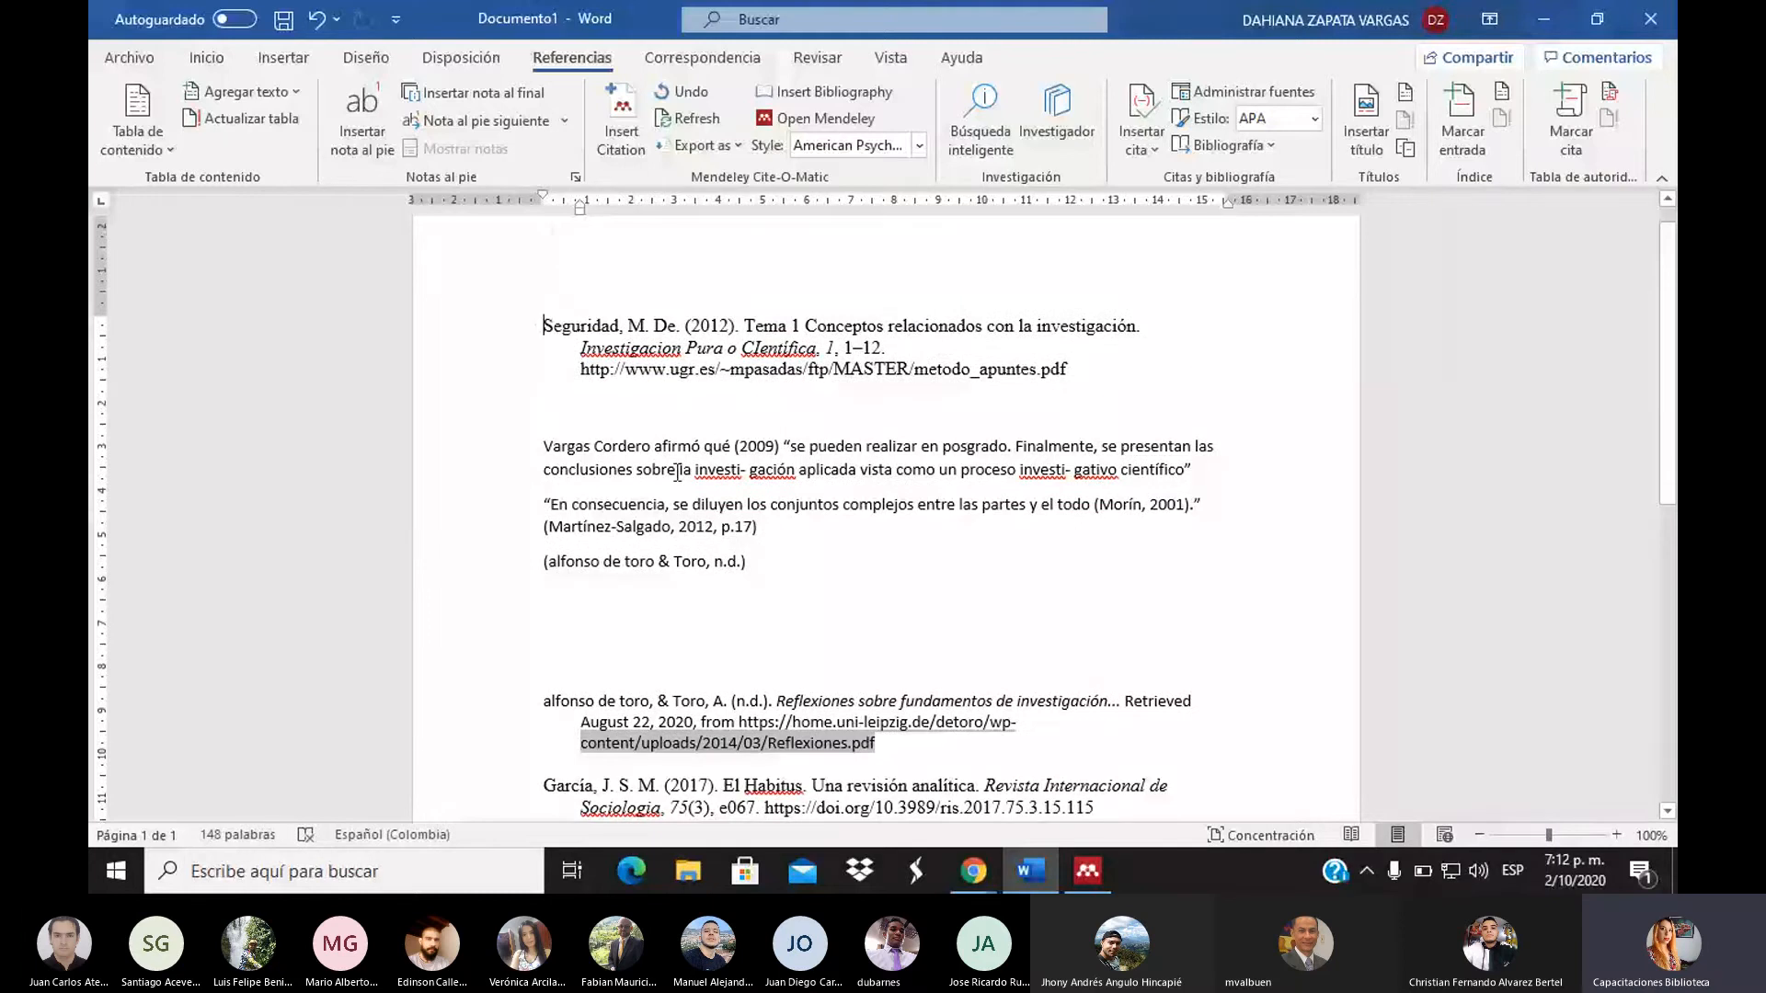
# Move the Seguridad (2012) reference into the list after Martínez-Salgado, removing extra blank lines
pyautogui.scroll(-6, 755, 647)
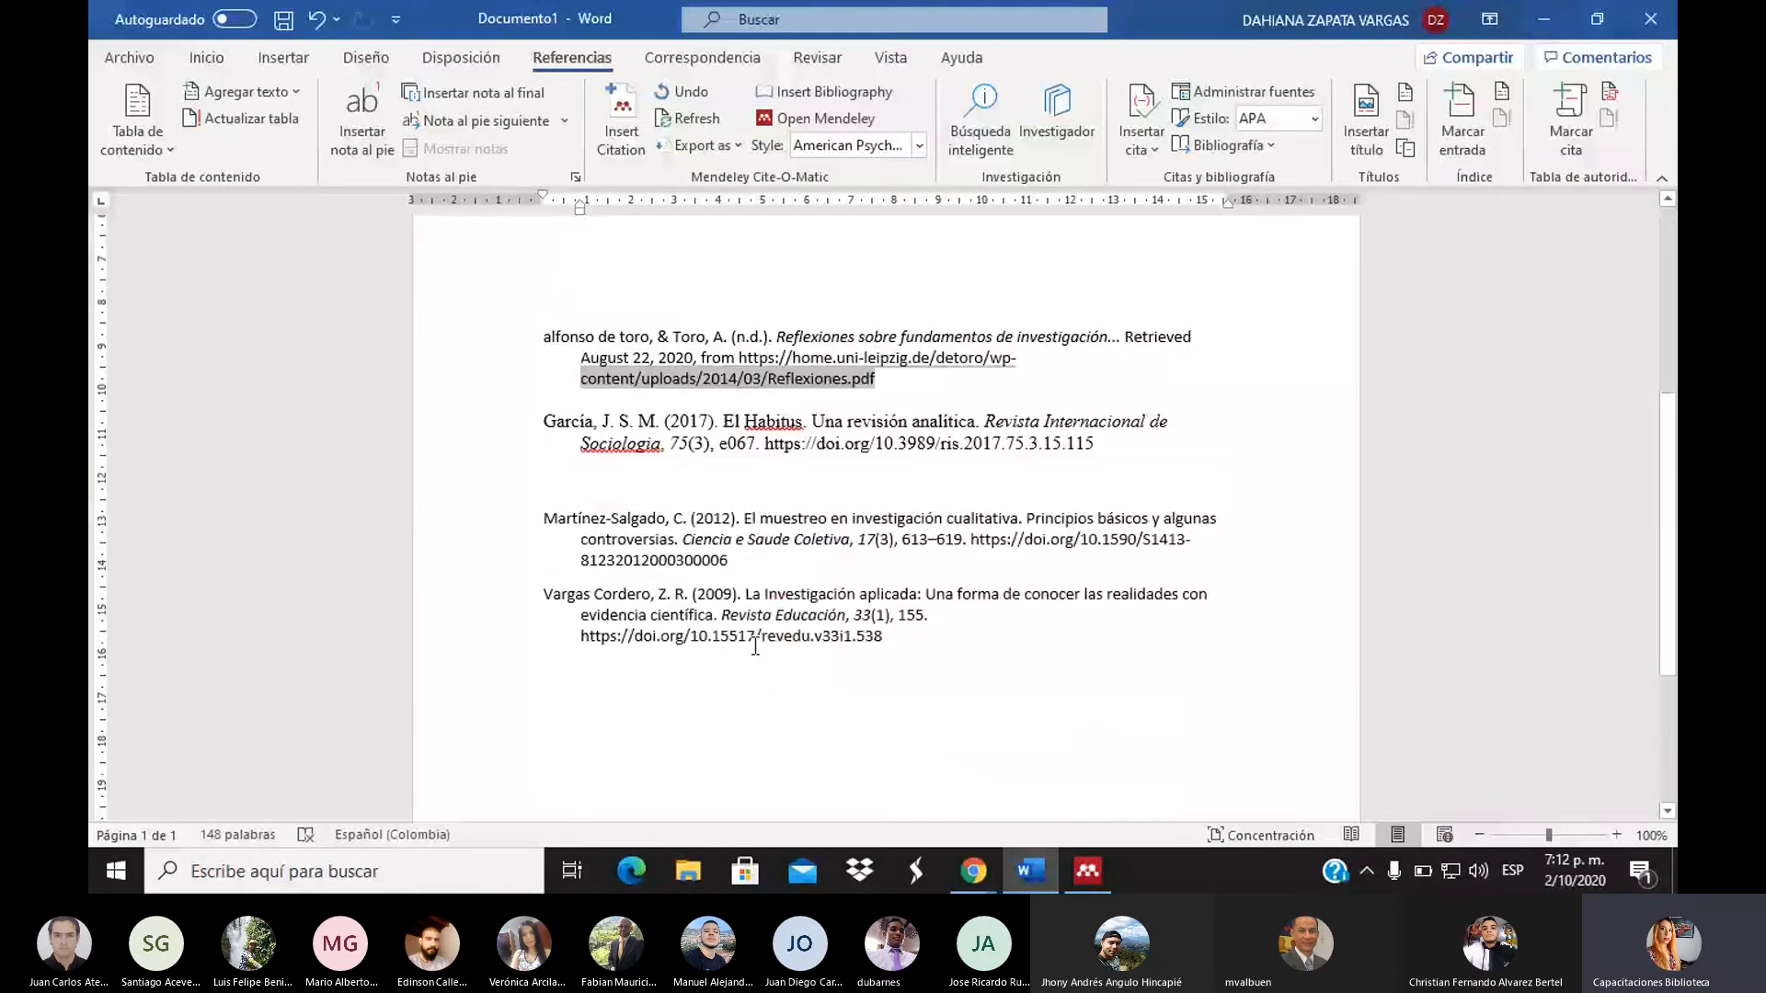
pyautogui.scroll(6, 755, 646)
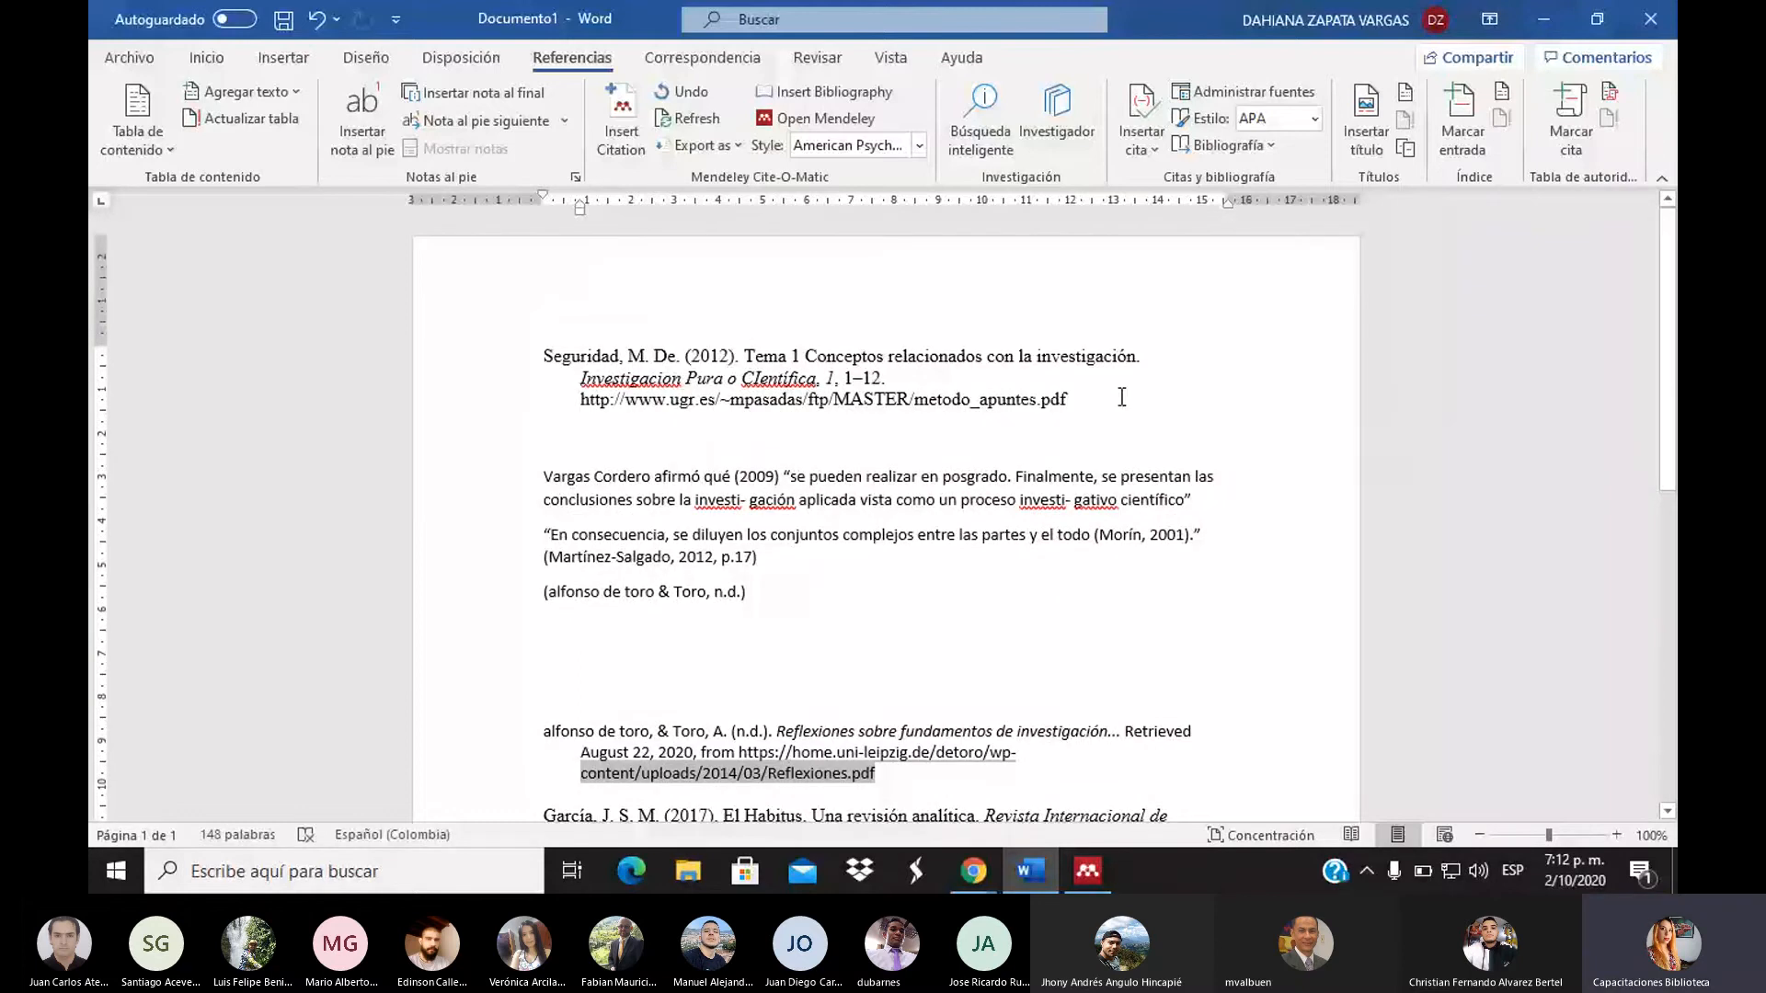
pyautogui.moveTo(1121, 398); pyautogui.dragTo(498, 331)
pyautogui.hotkey('ctrl', 'c')
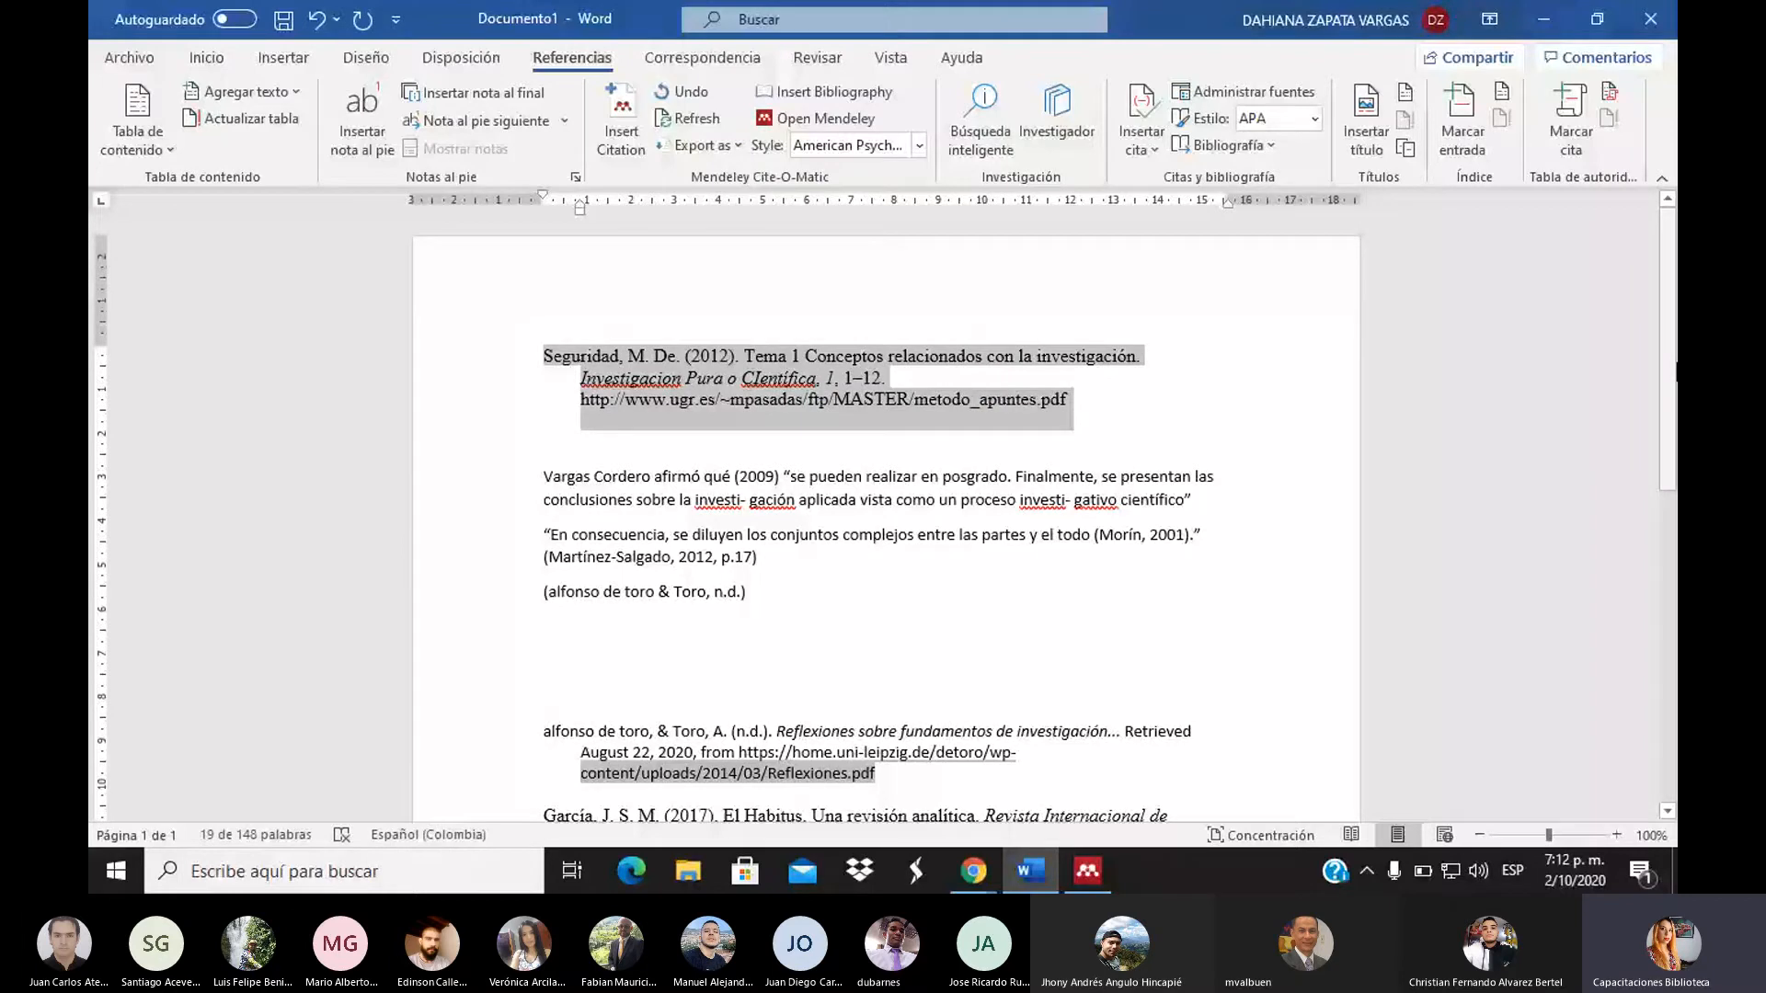
pyautogui.scroll(-8, 1676, 371)
pyautogui.click(775, 458)
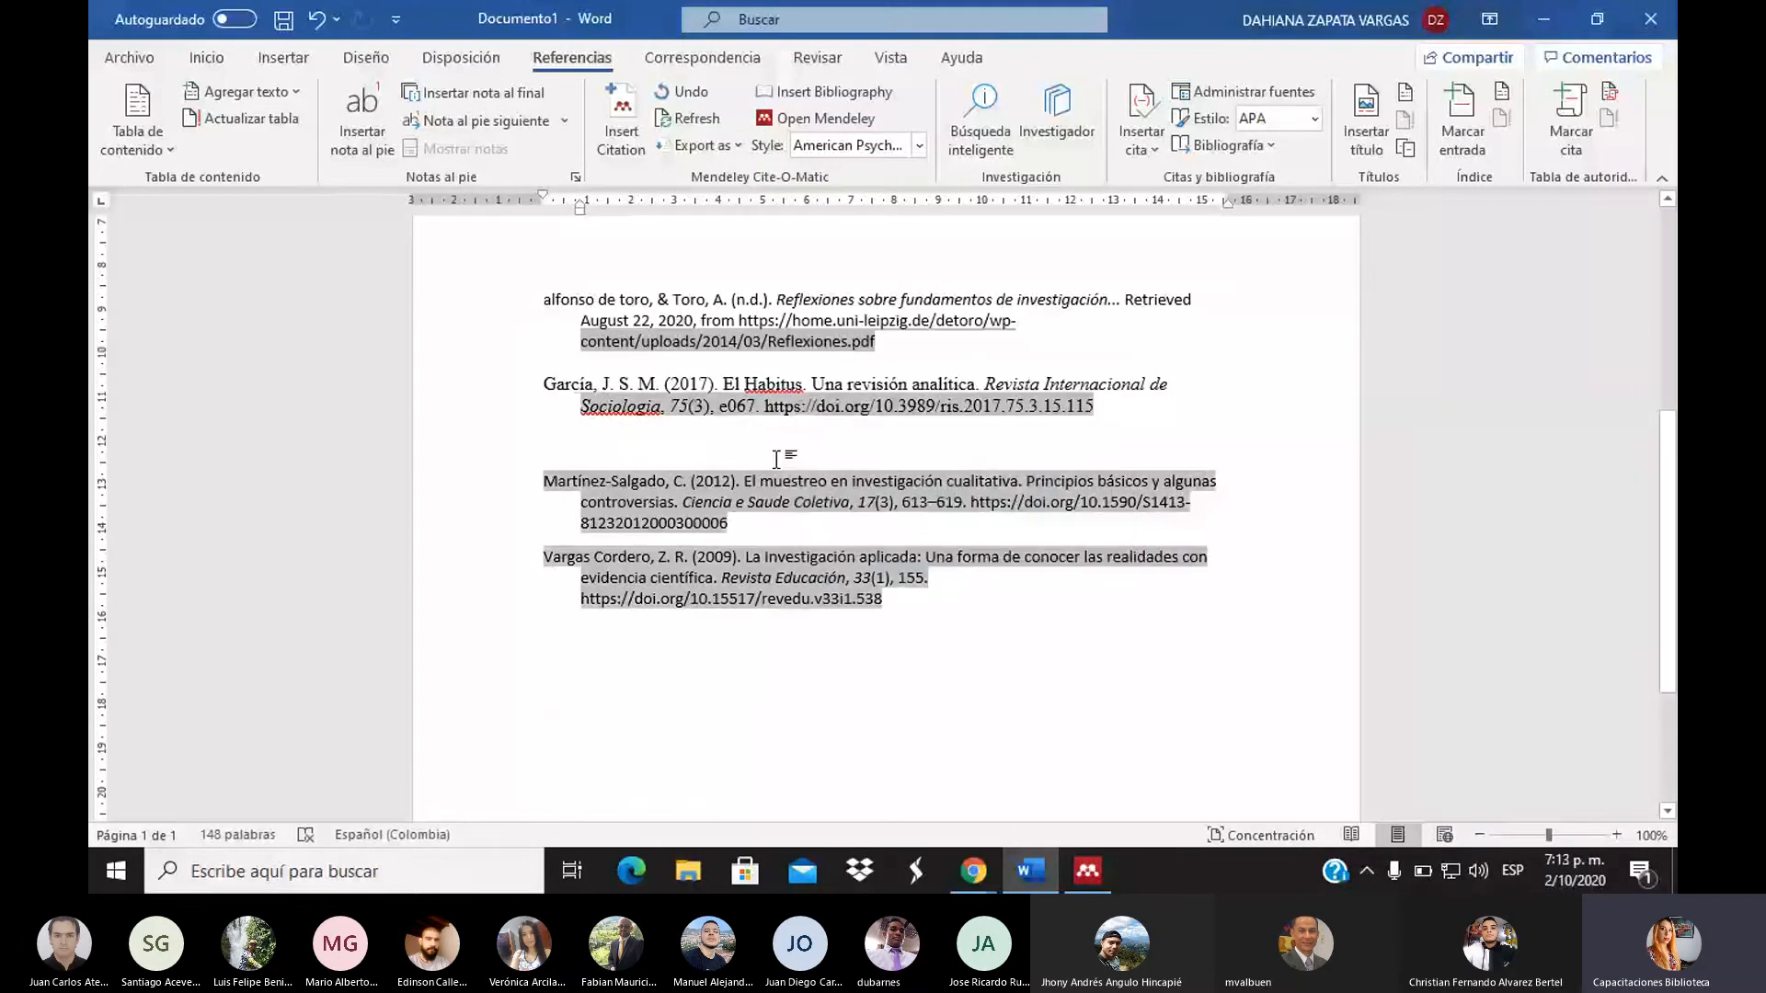
pyautogui.press('BackSpace')
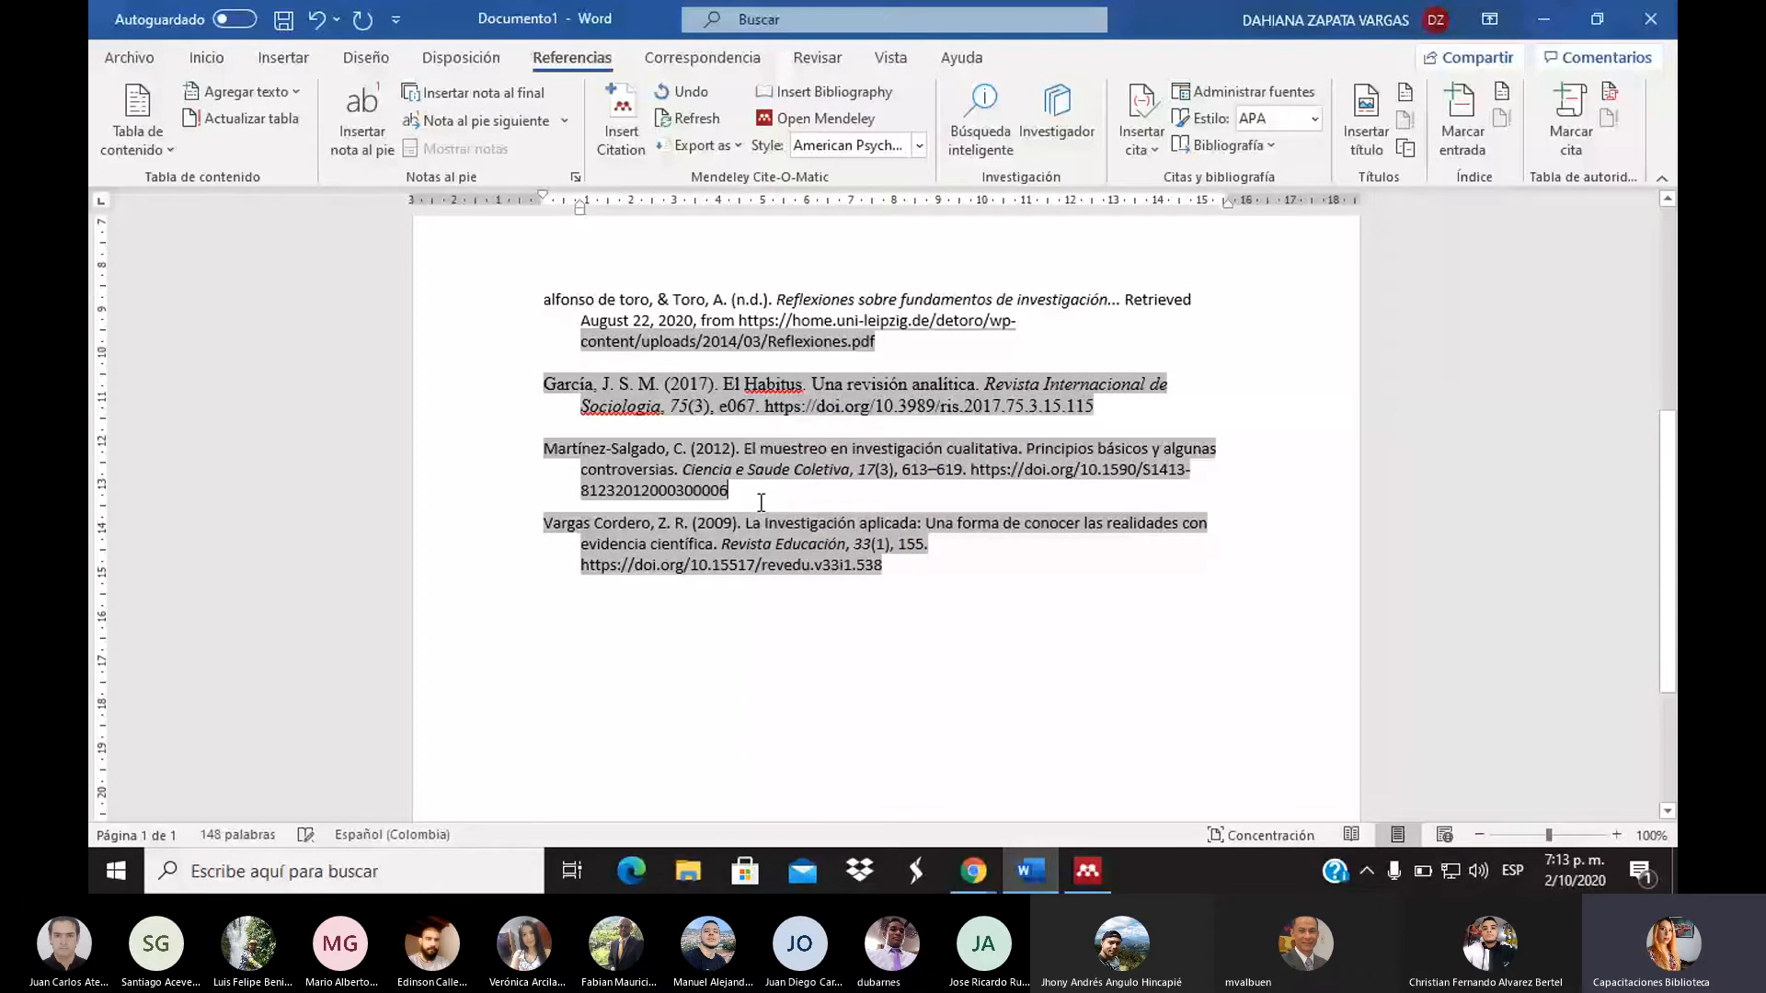
pyautogui.hotkey('ctrl', 'v')
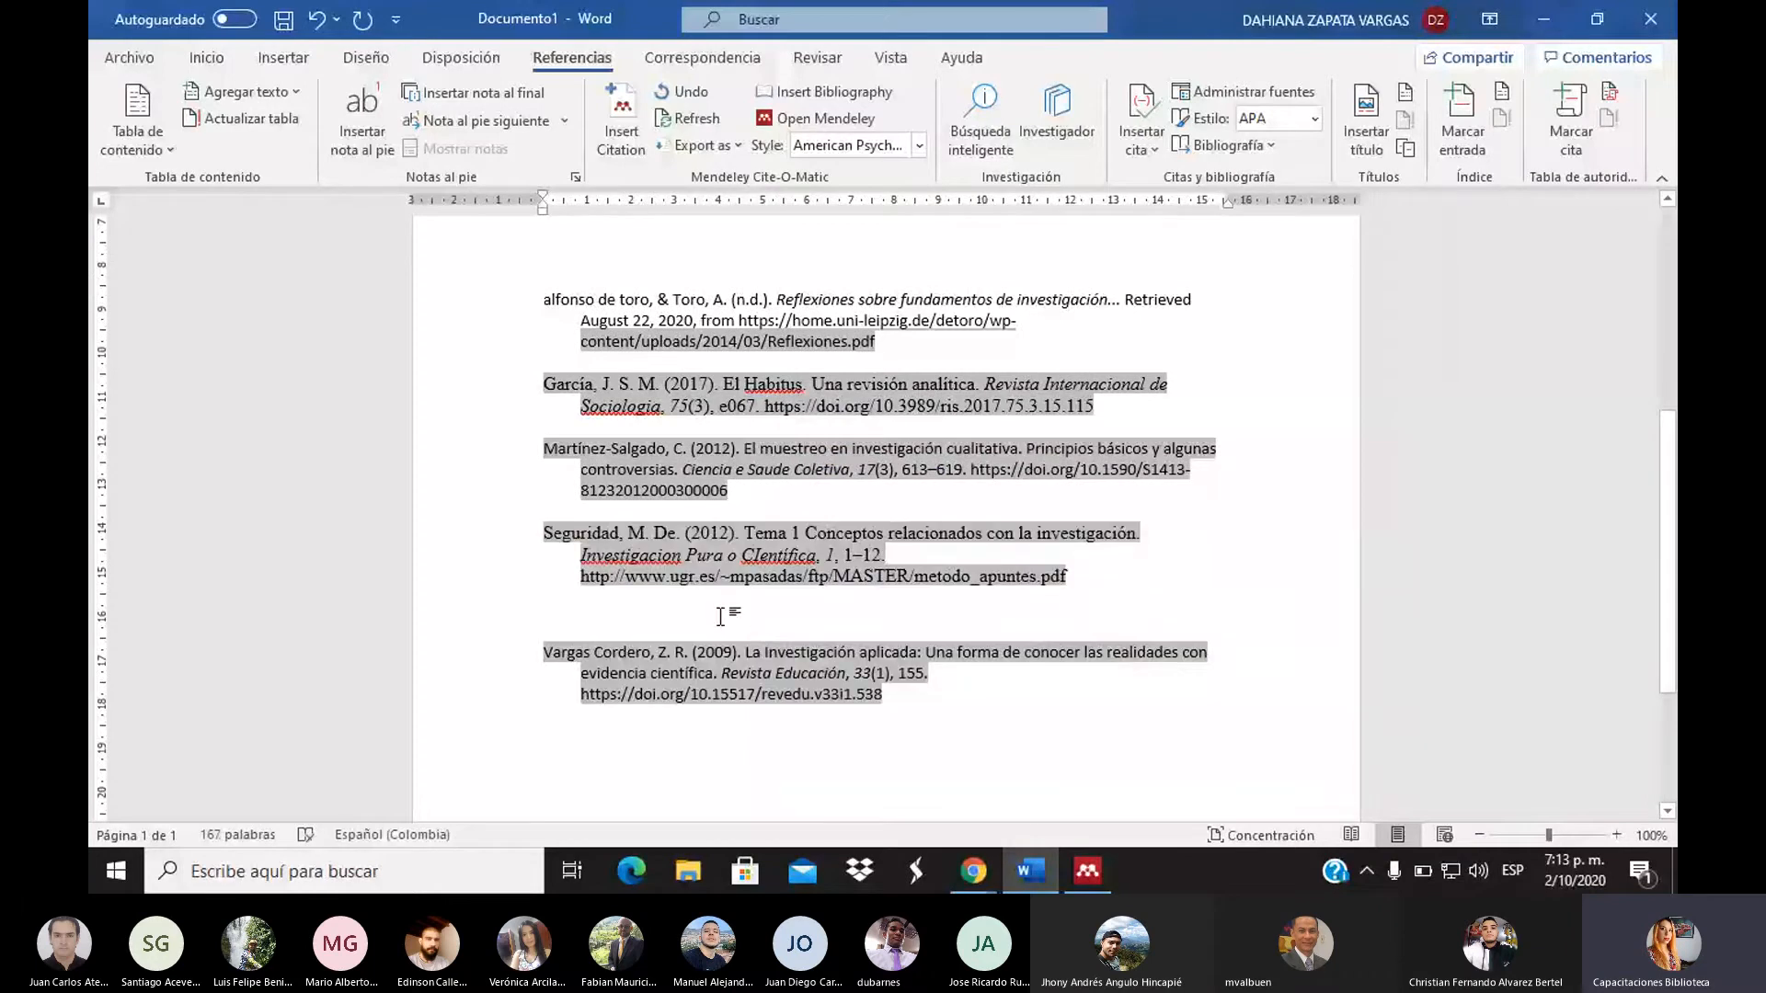
pyautogui.press('BackSpace')
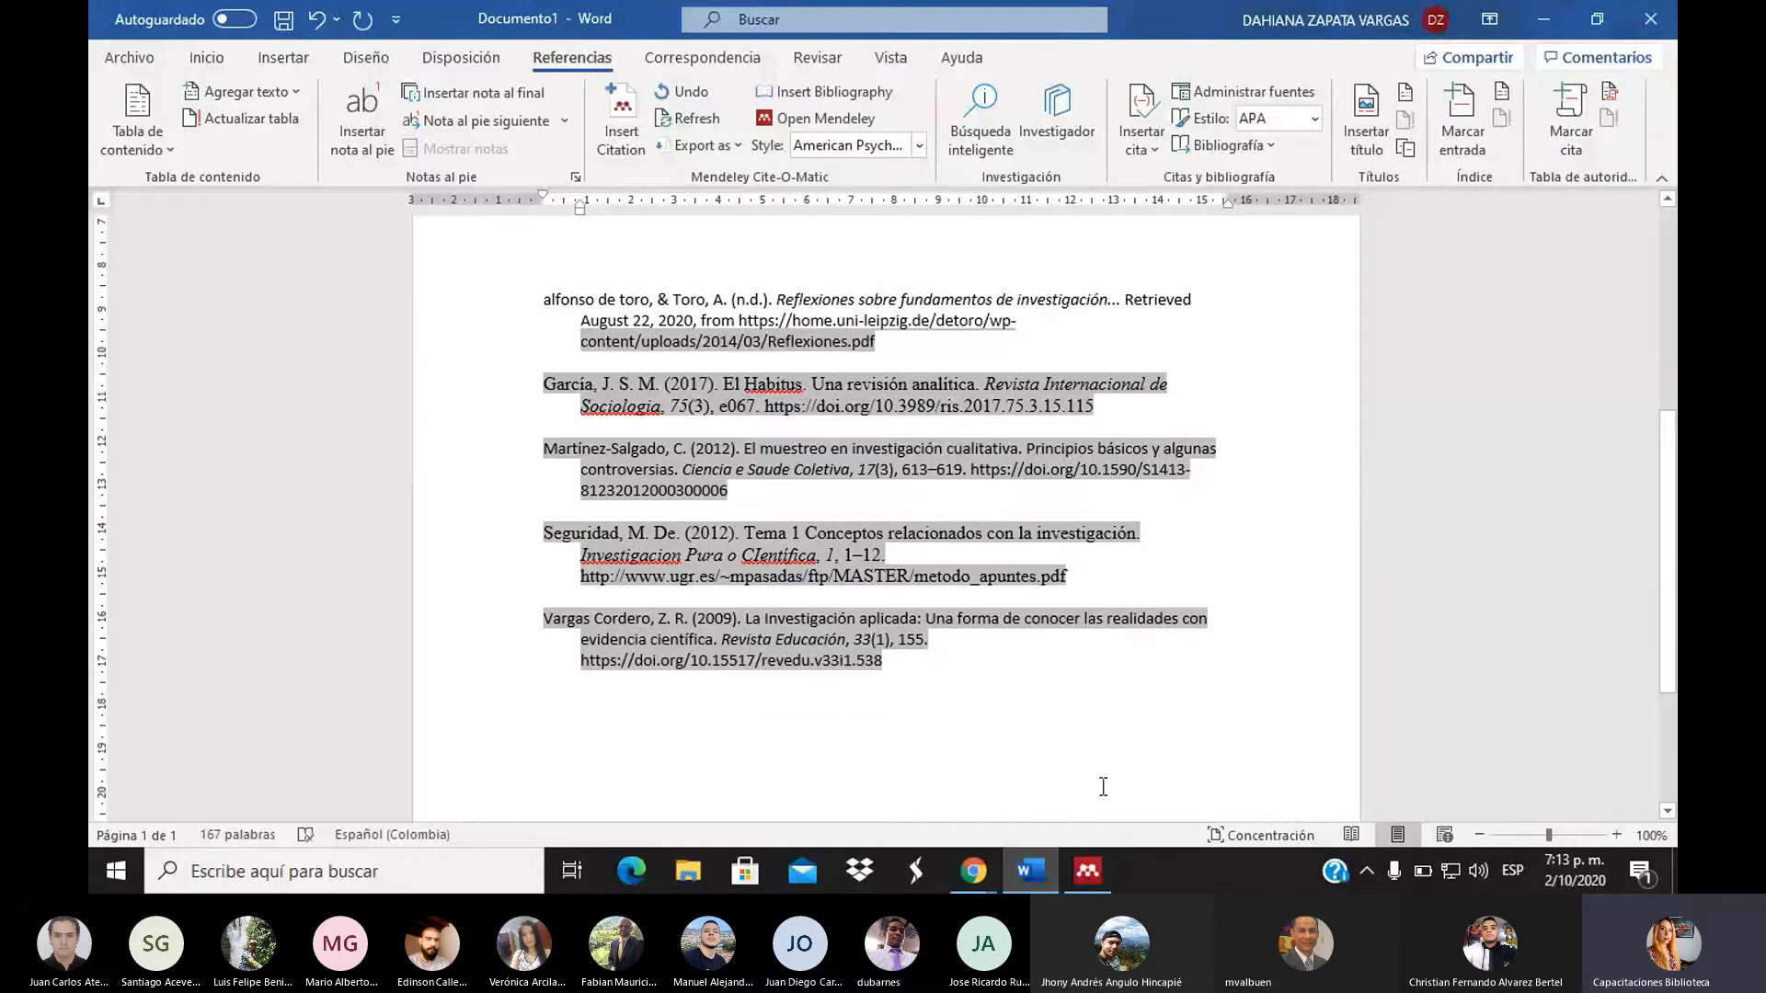
pyautogui.click(1057, 730)
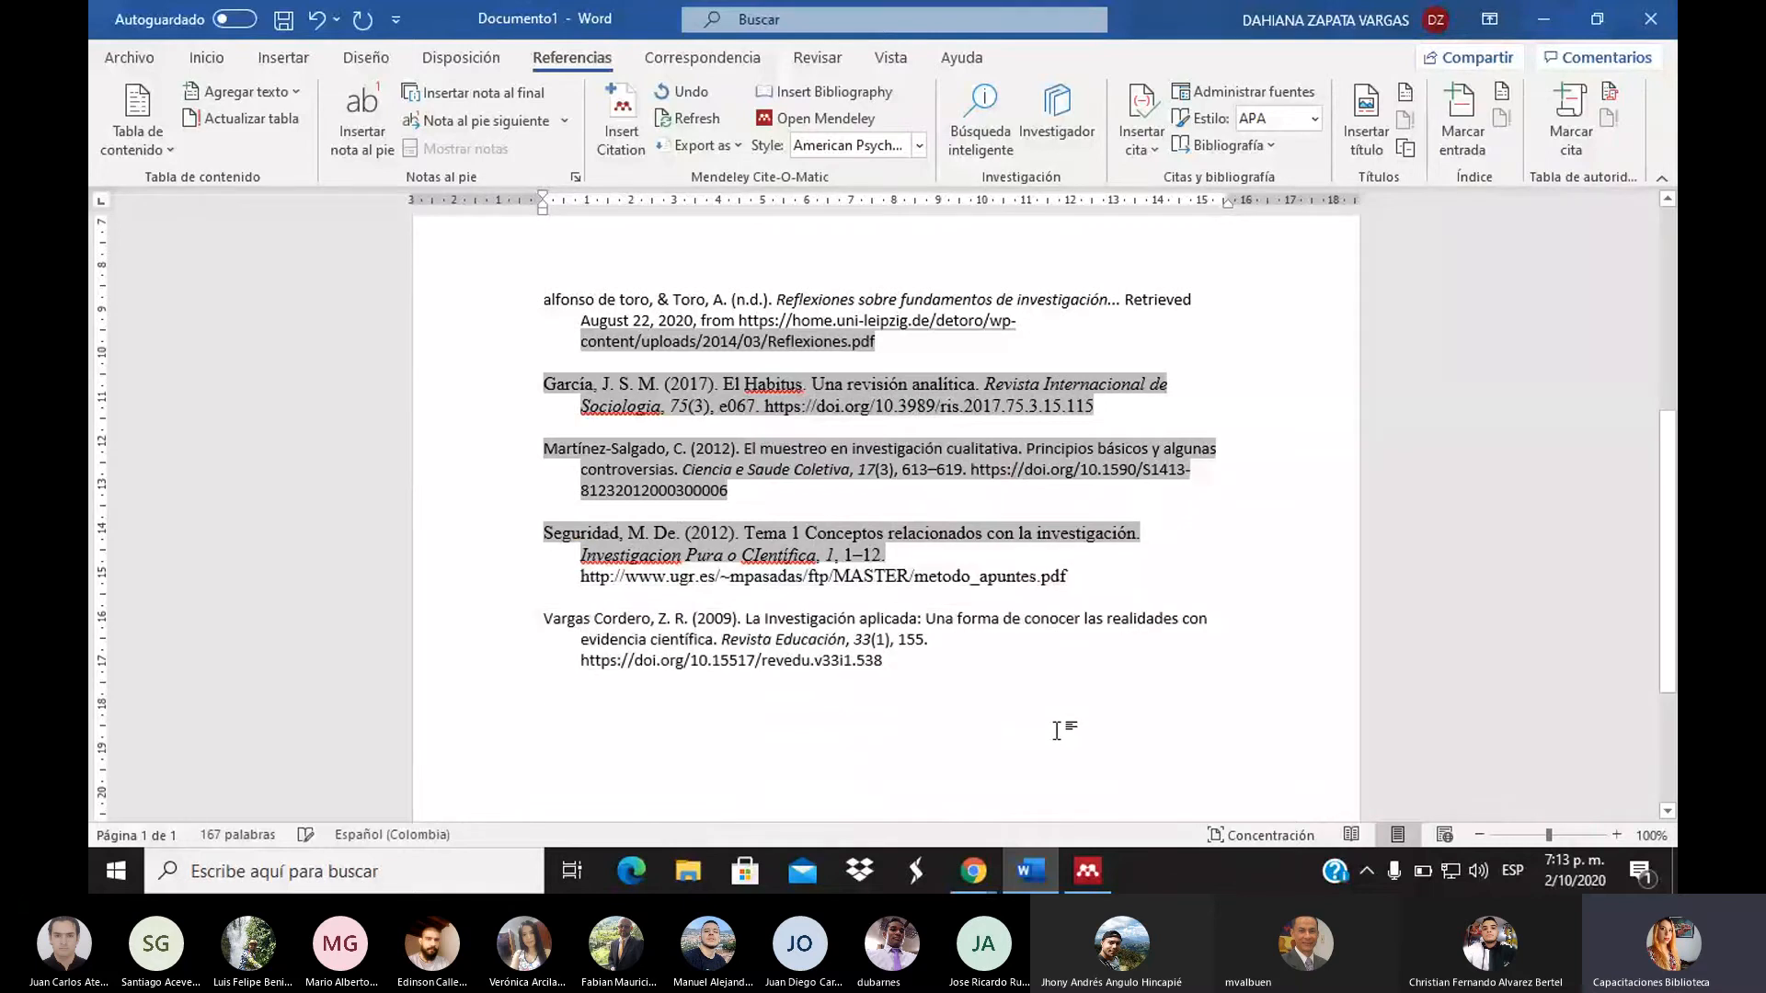
pyautogui.moveTo(1057, 730); pyautogui.dragTo(538, 292)
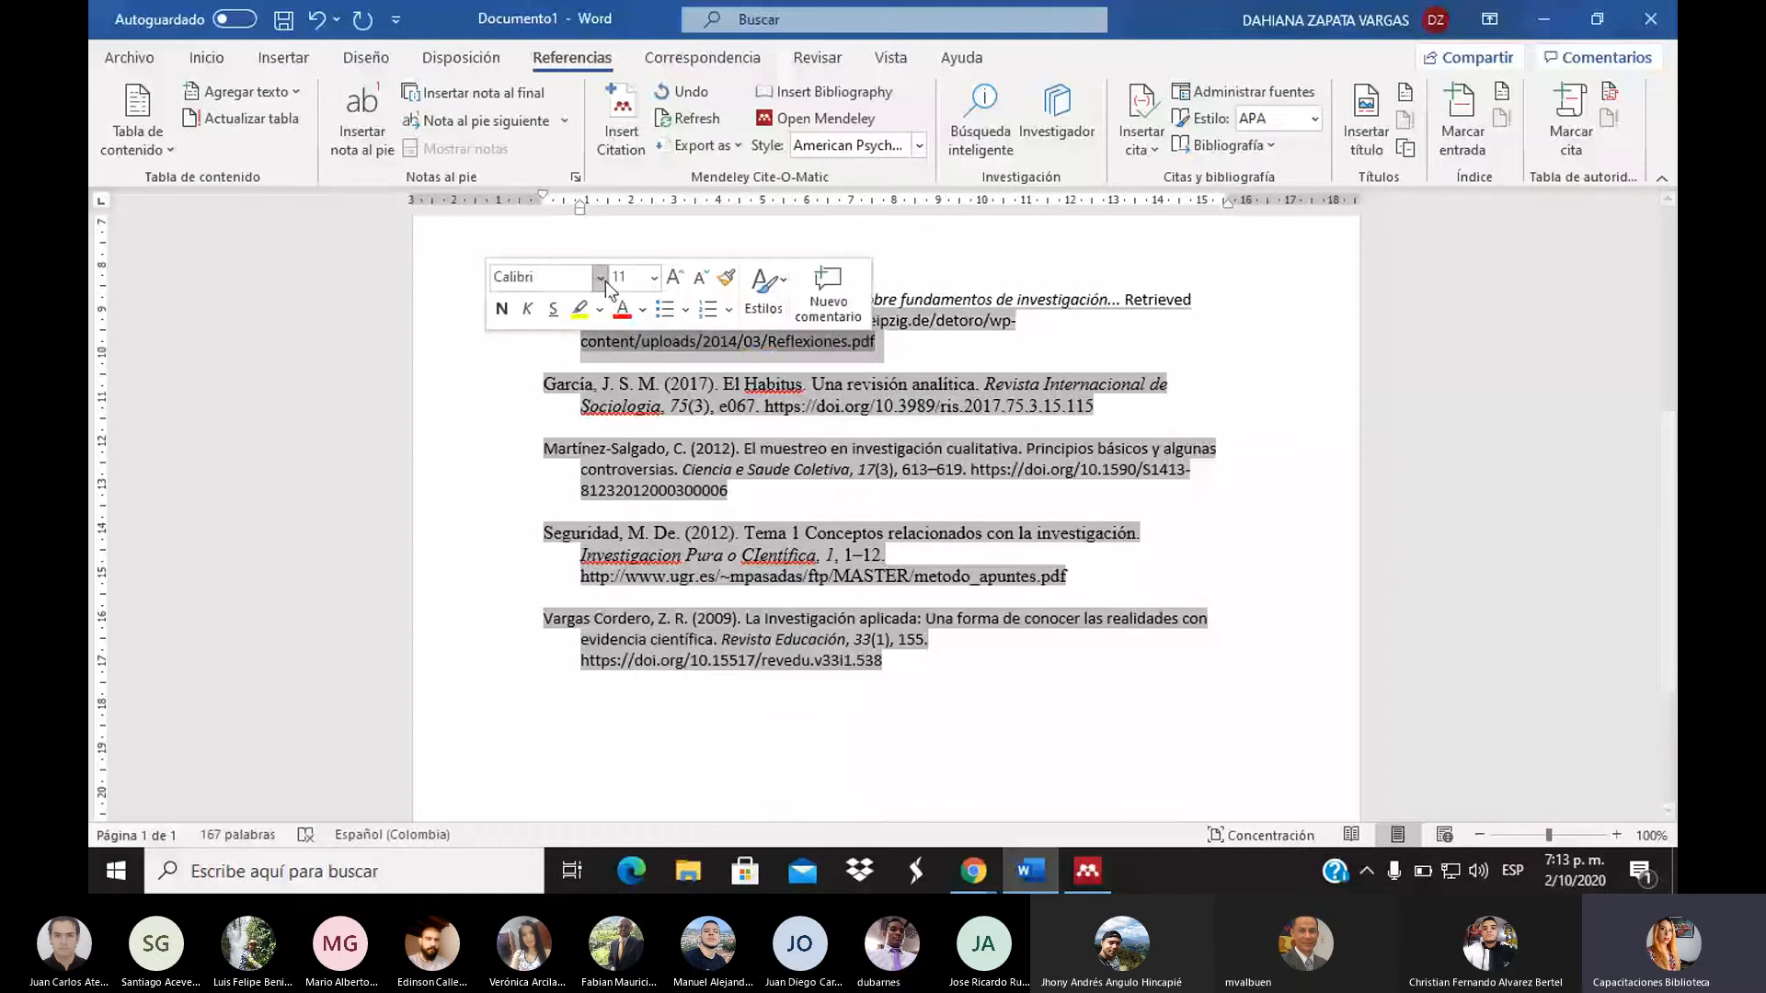
pyautogui.click(699, 400)
pyautogui.scroll(1, 698, 400)
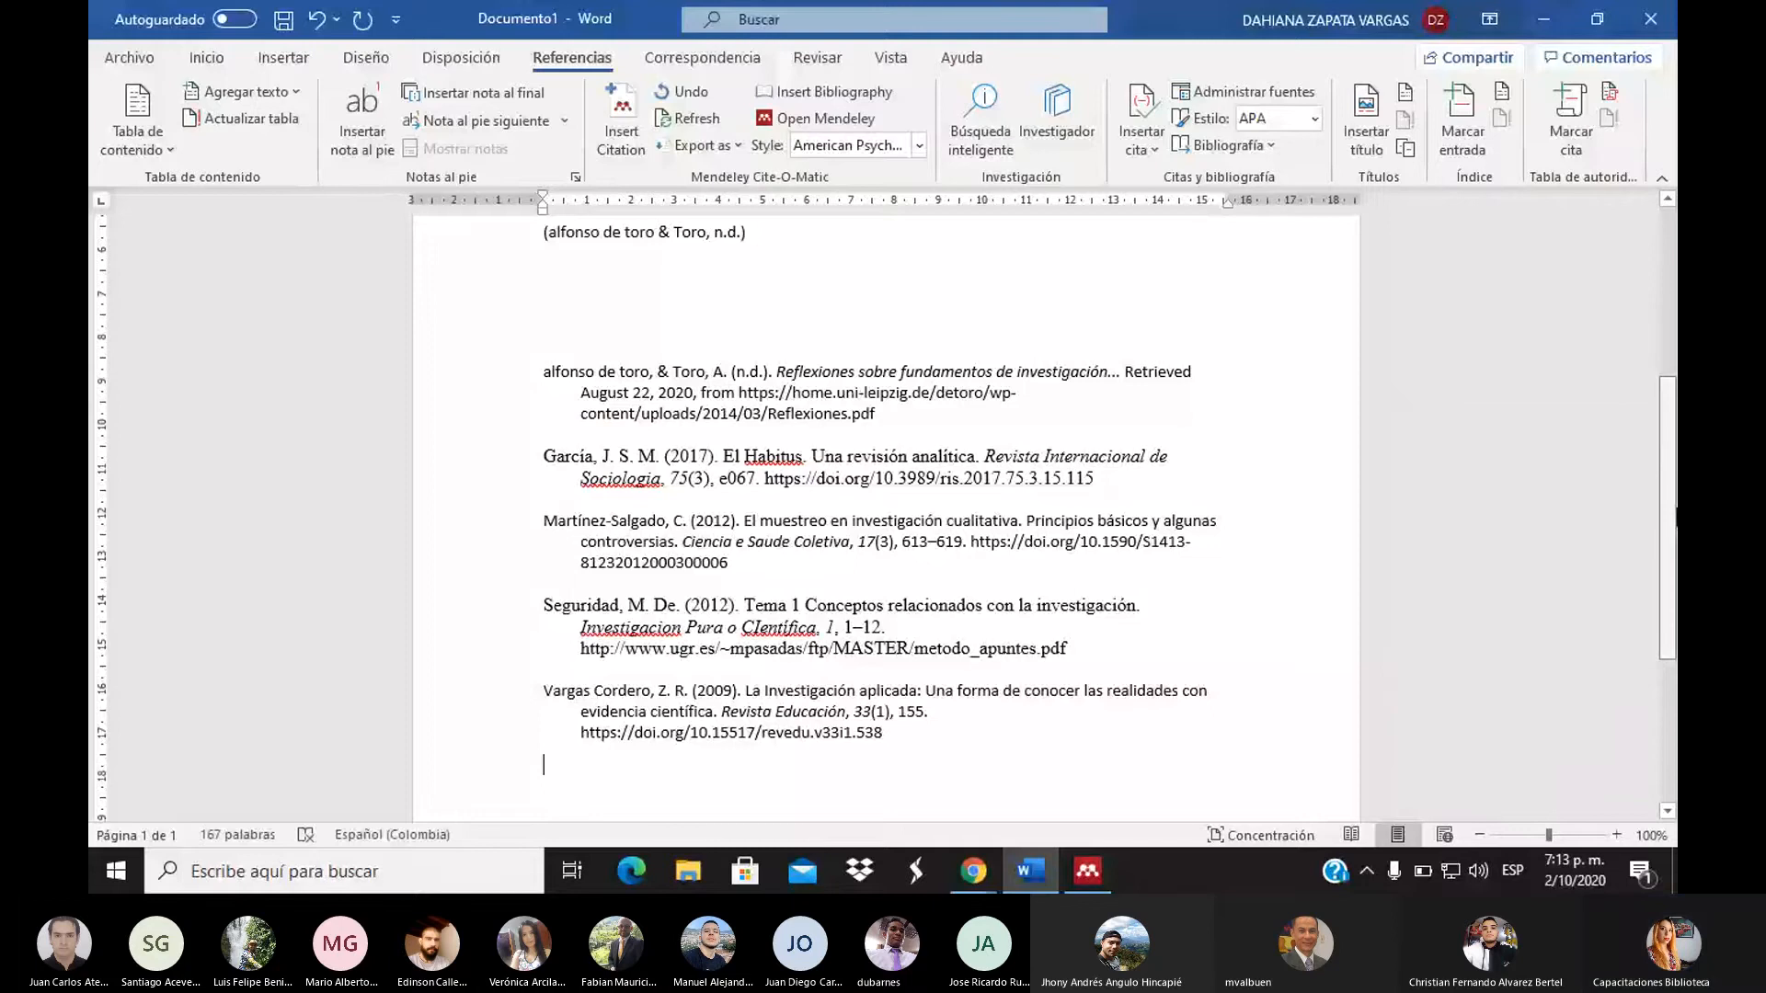
# Set the whole Word document's text to Arial and switch to the PowerPoint presentation
pyautogui.moveTo(1674, 518); pyautogui.dragTo(1674, 349)
pyautogui.click(206, 63)
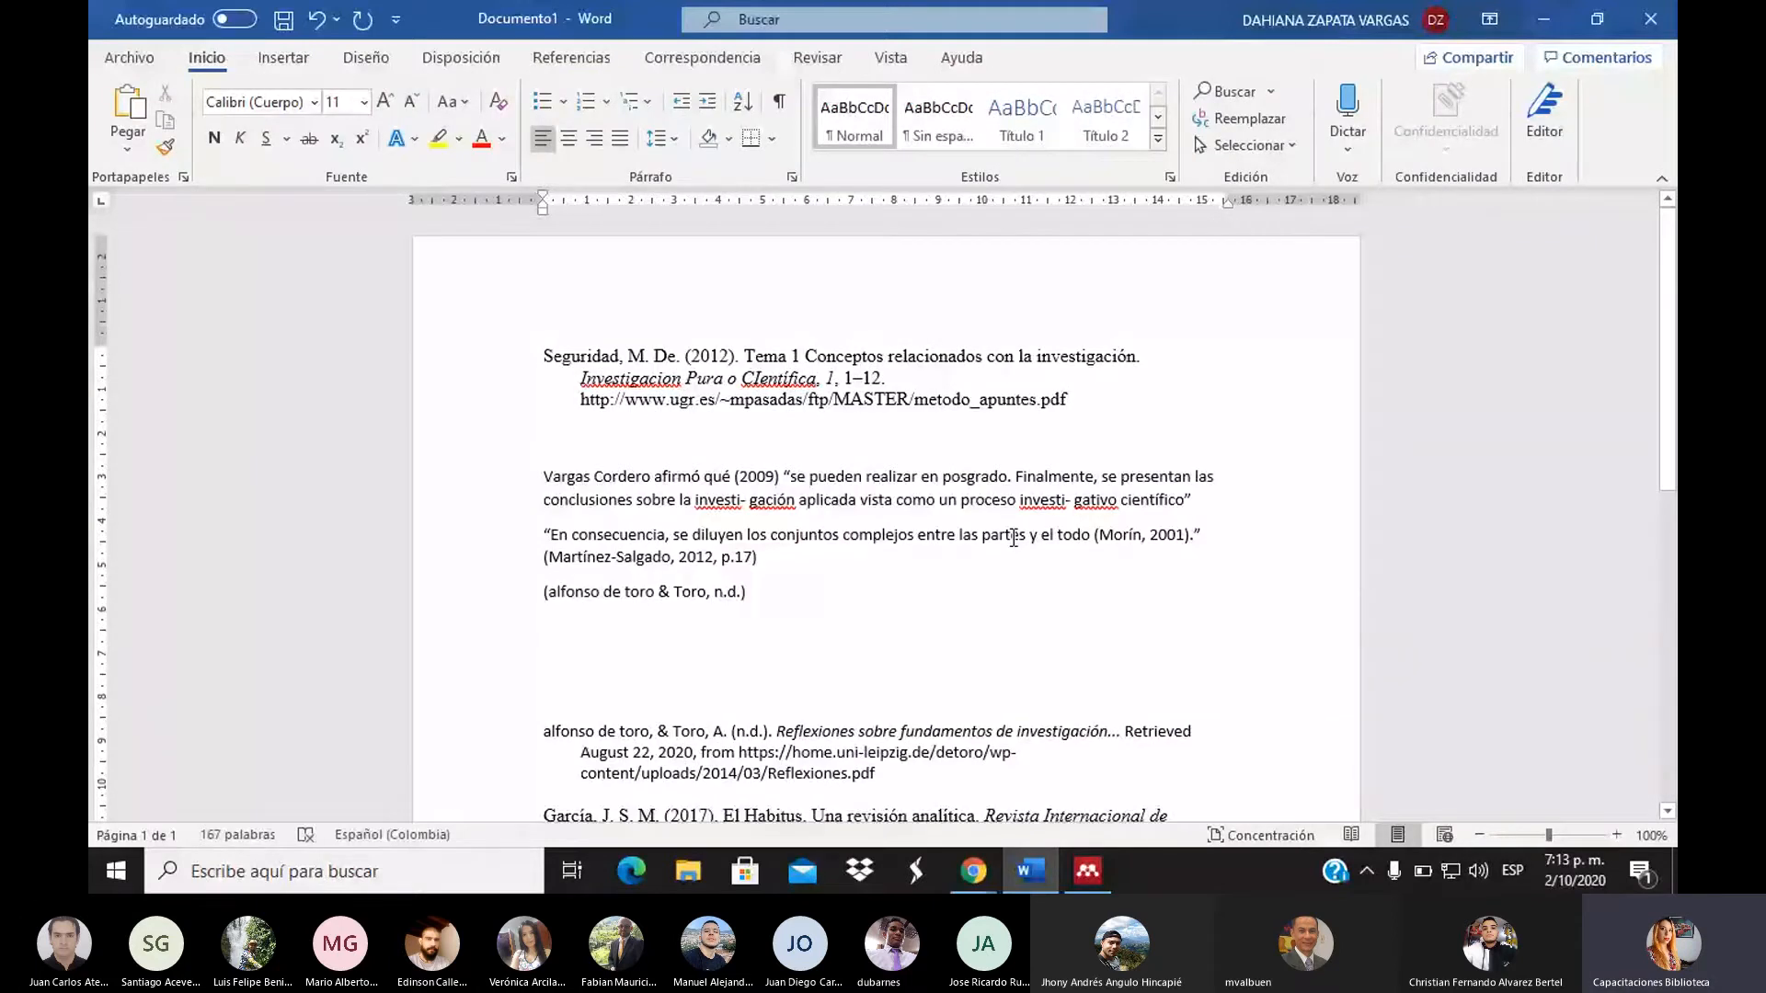
pyautogui.hotkey('ctrl', 'e')
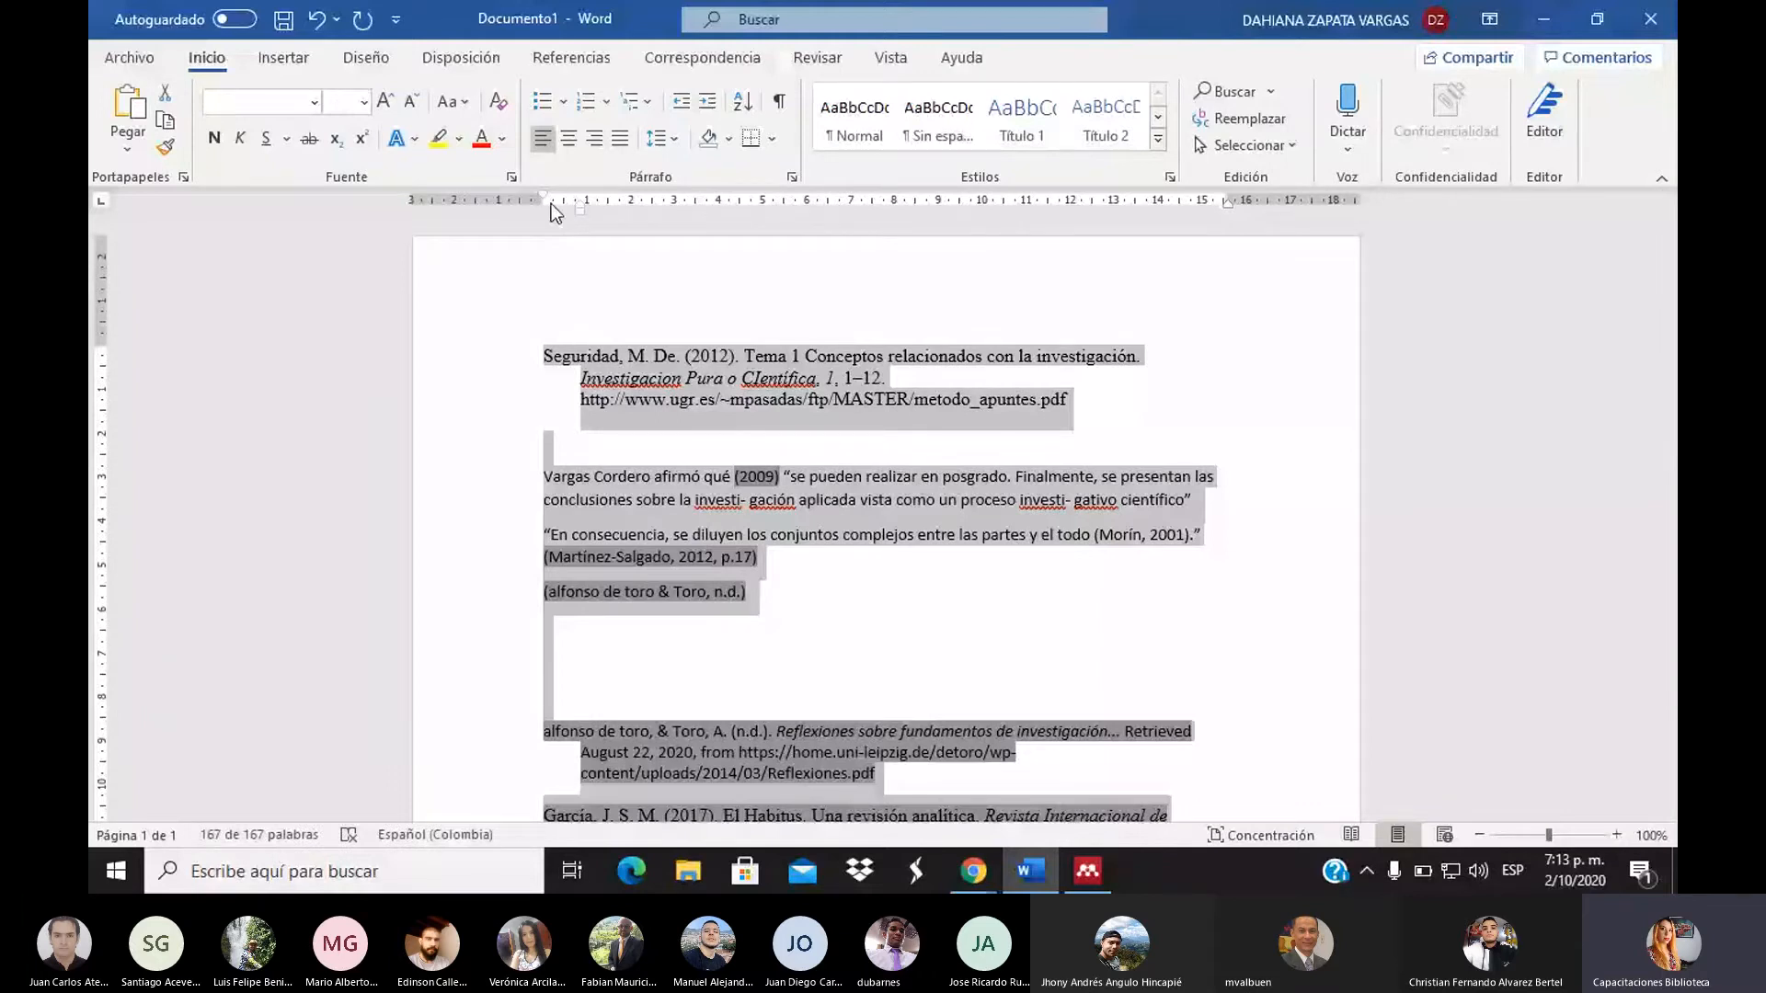
pyautogui.click(314, 102)
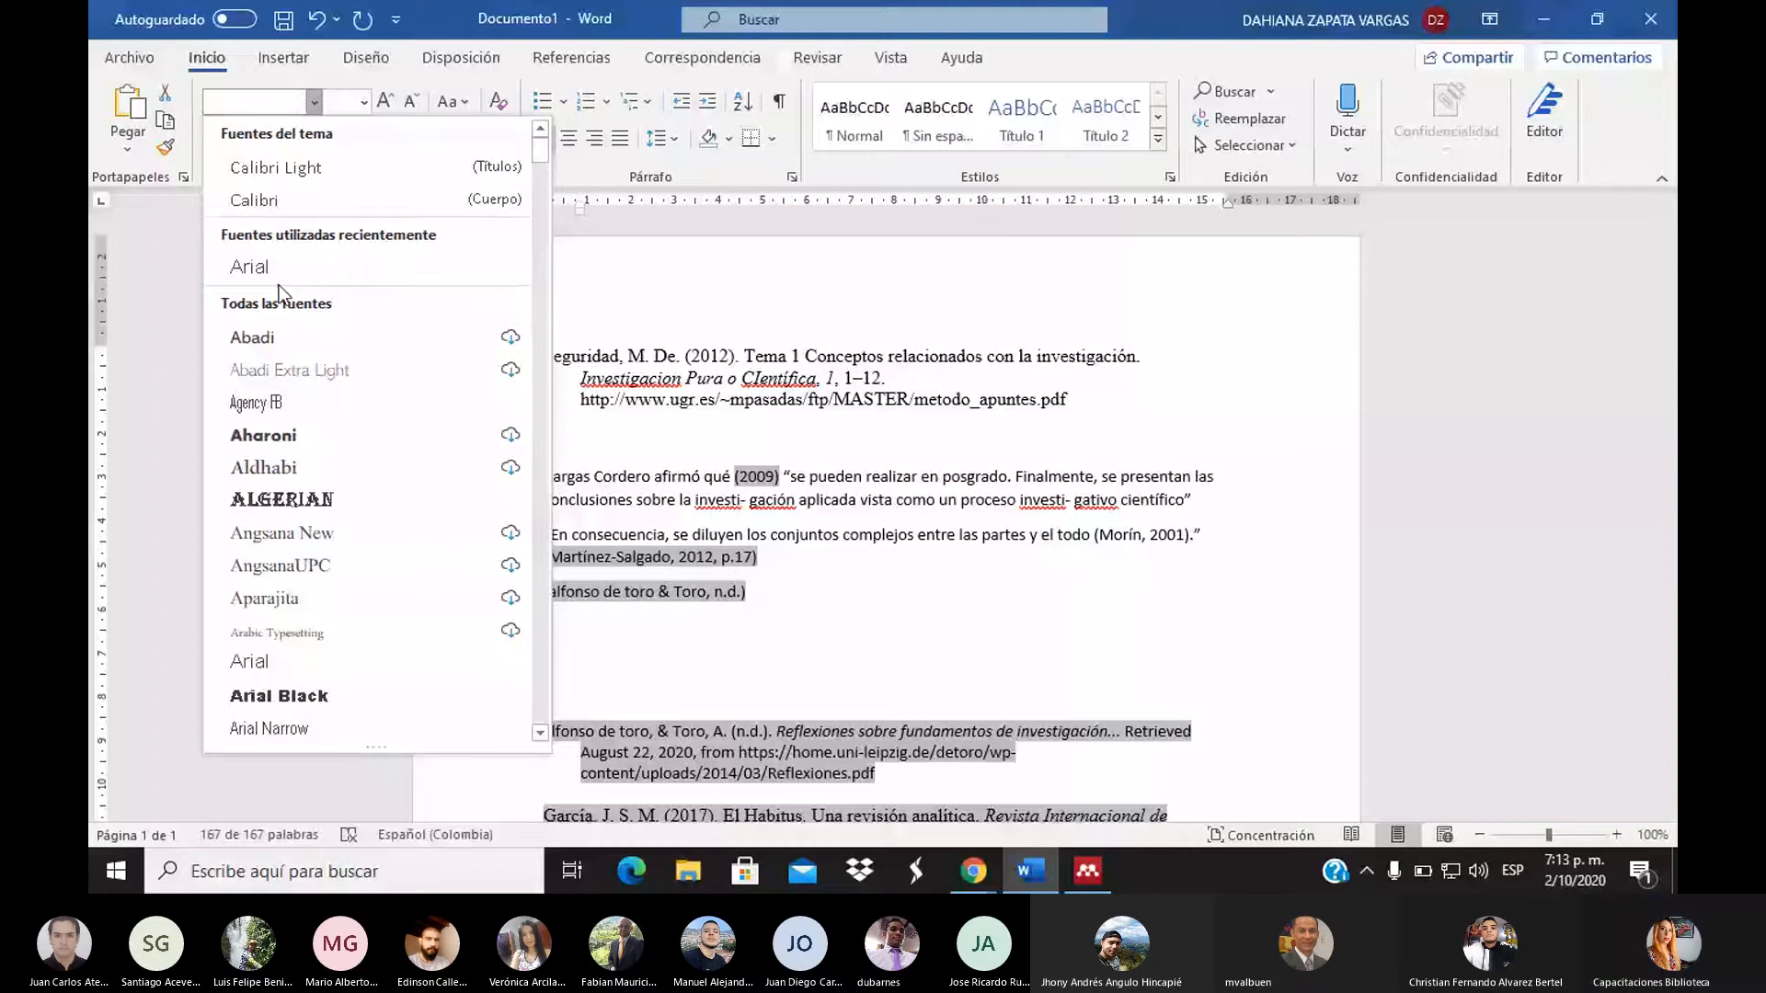
pyautogui.click(278, 276)
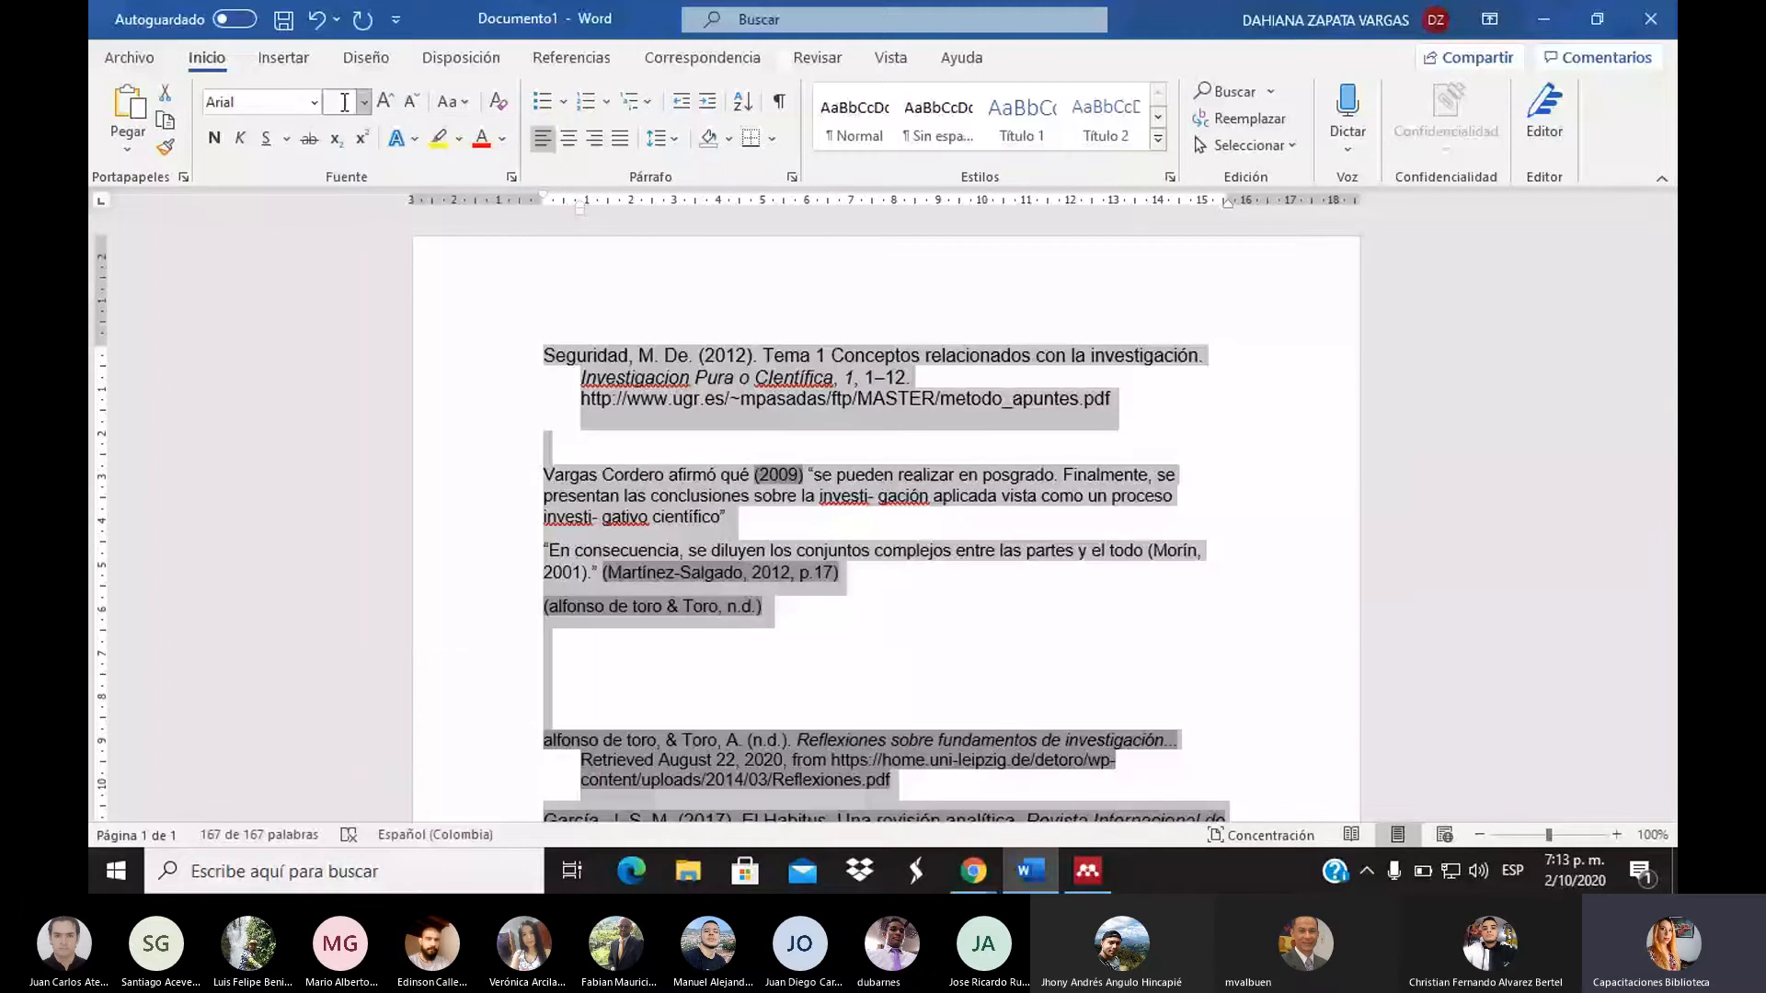
pyautogui.hotkey('alt', 'Tab')
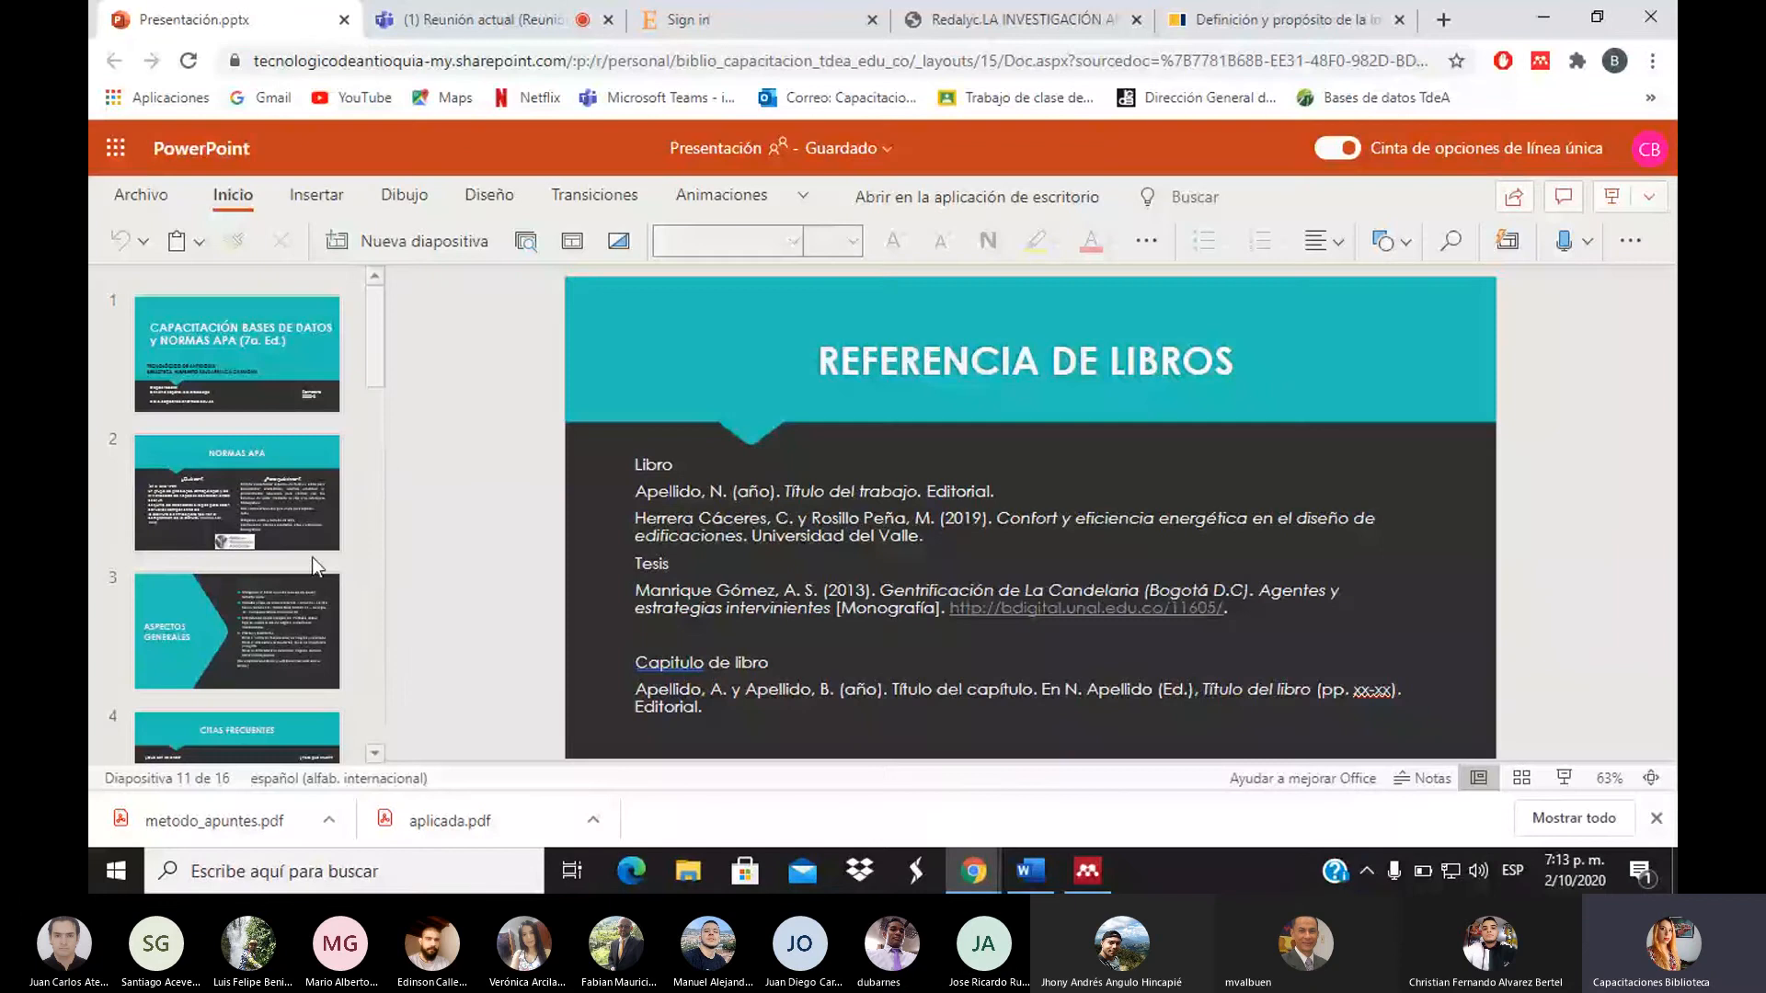
# Show slide 3, 'Aspectos generales', with the APA margin and font-size guidelines
pyautogui.click(278, 655)
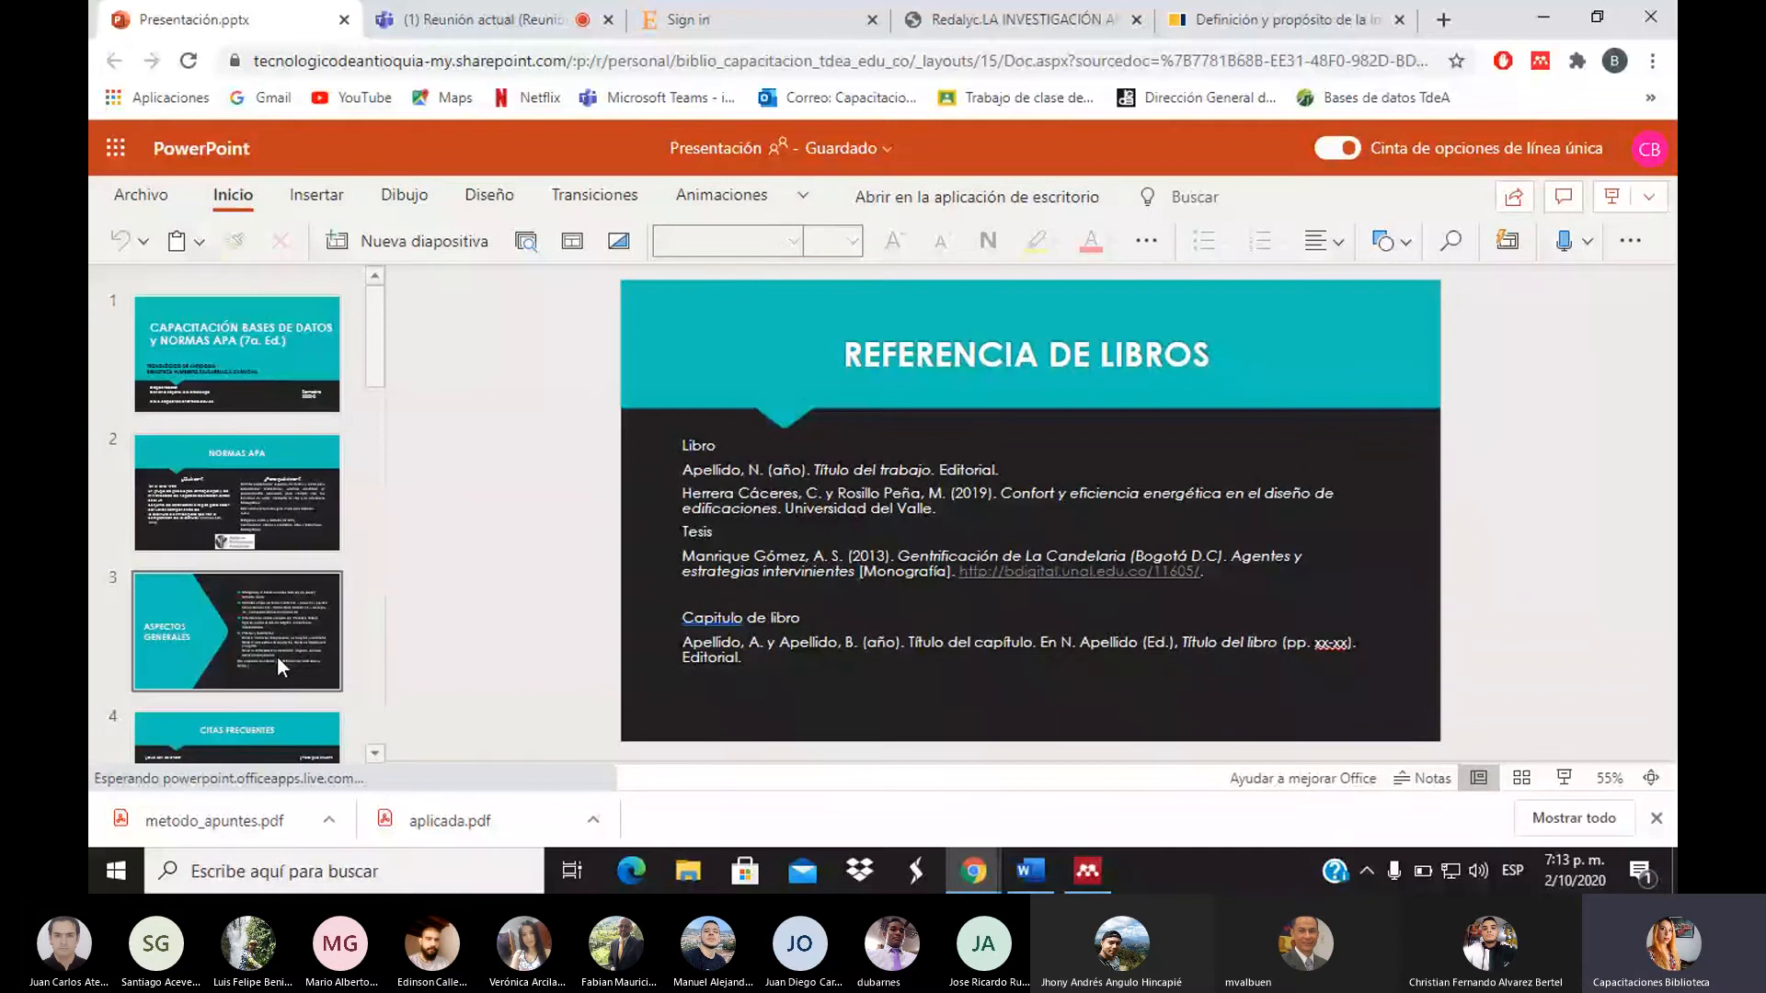
pyautogui.click(232, 610)
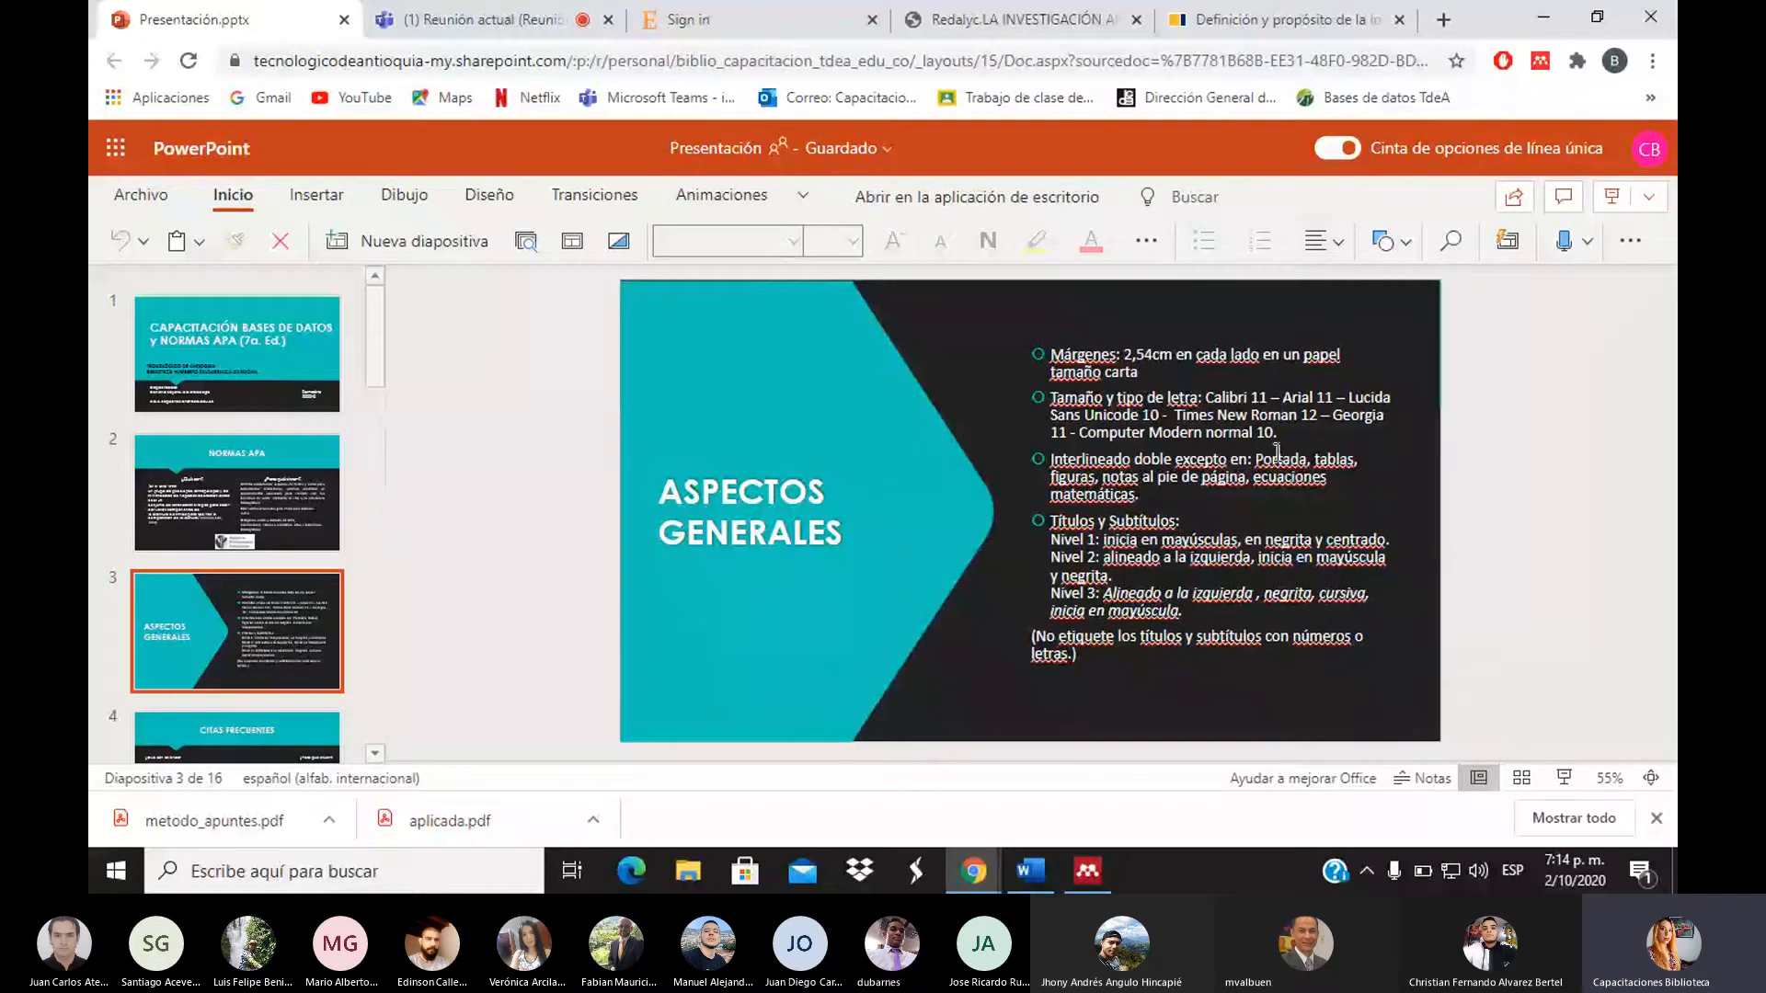
# Set the Word text to size 11 and delete the duplicate Seguridad reference at the page top
pyautogui.click(1053, 881)
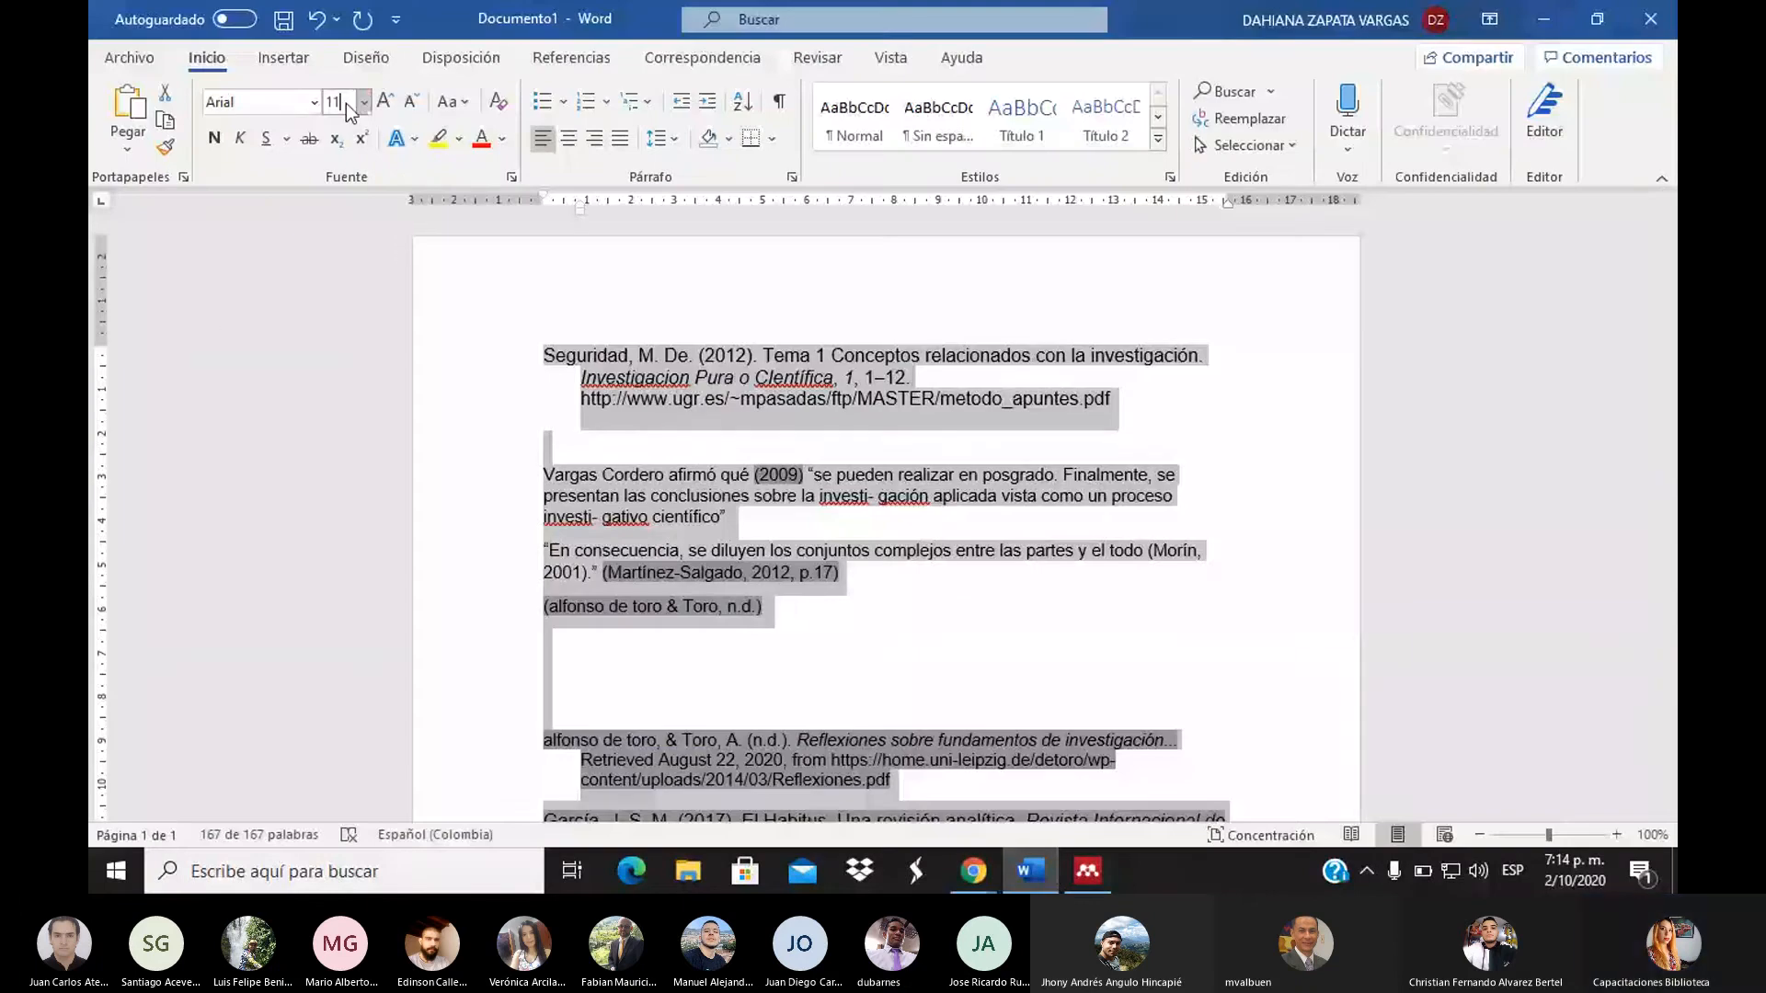
pyautogui.press('Return')
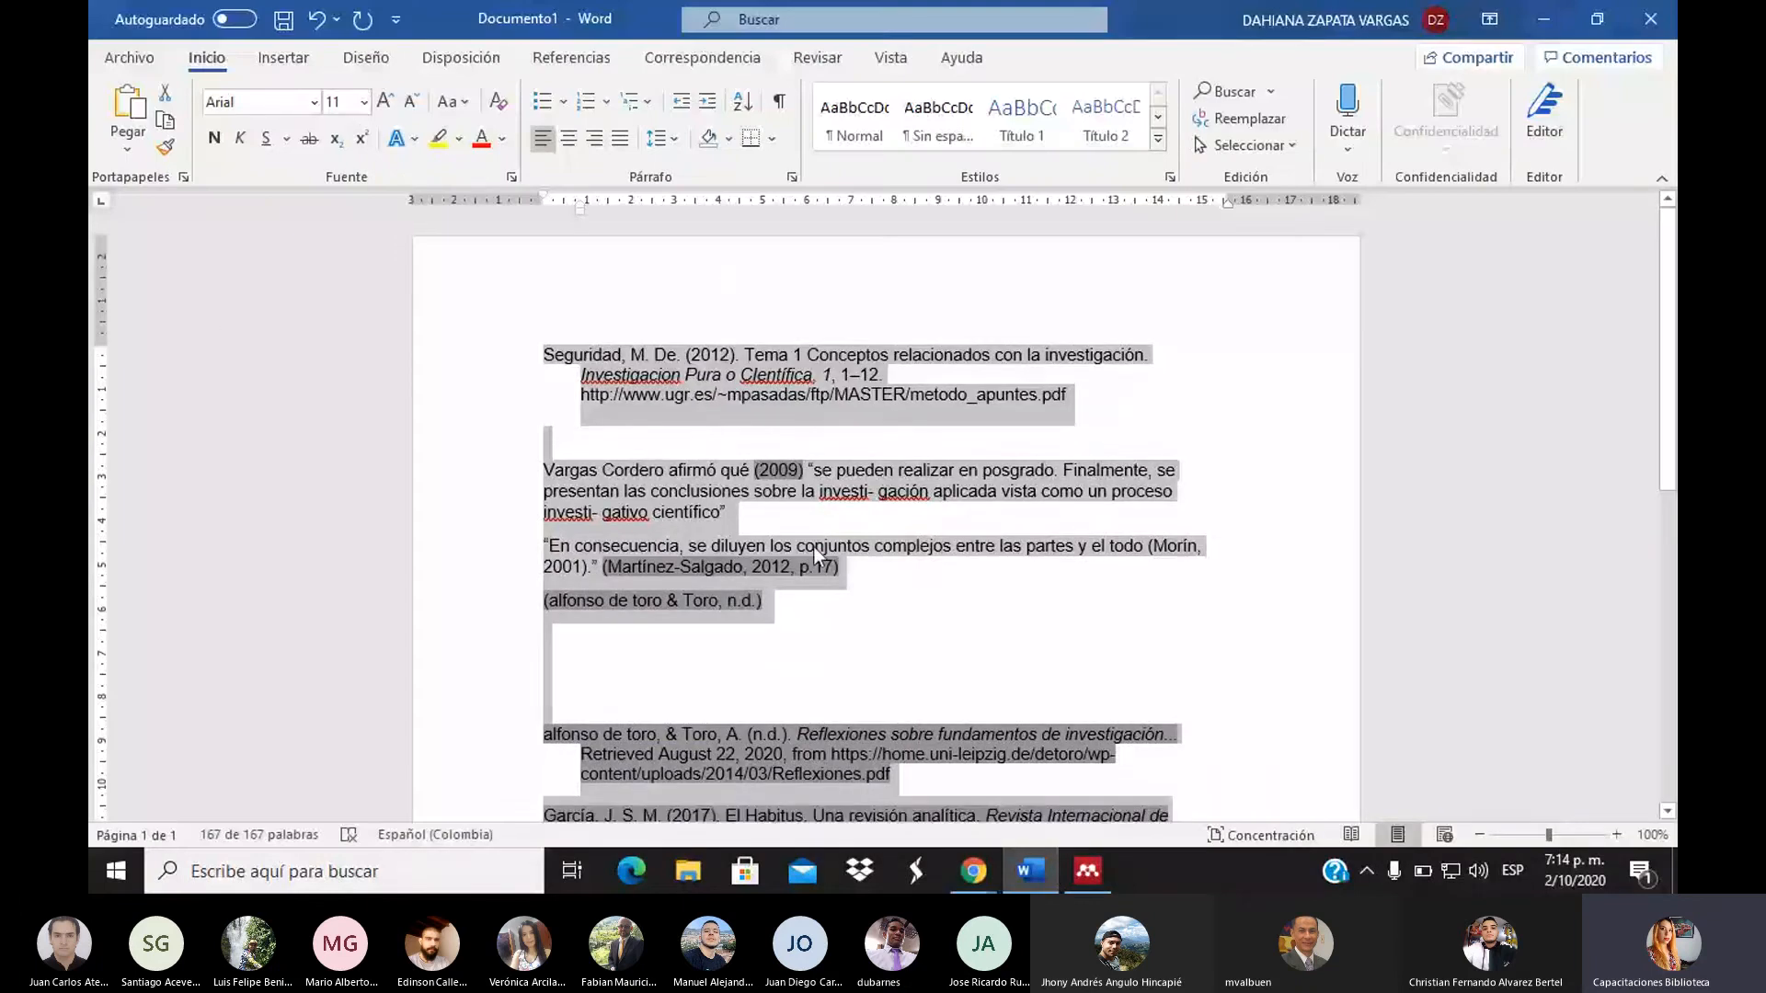
pyautogui.moveTo(1095, 441); pyautogui.dragTo(522, 340)
pyautogui.press('Delete')
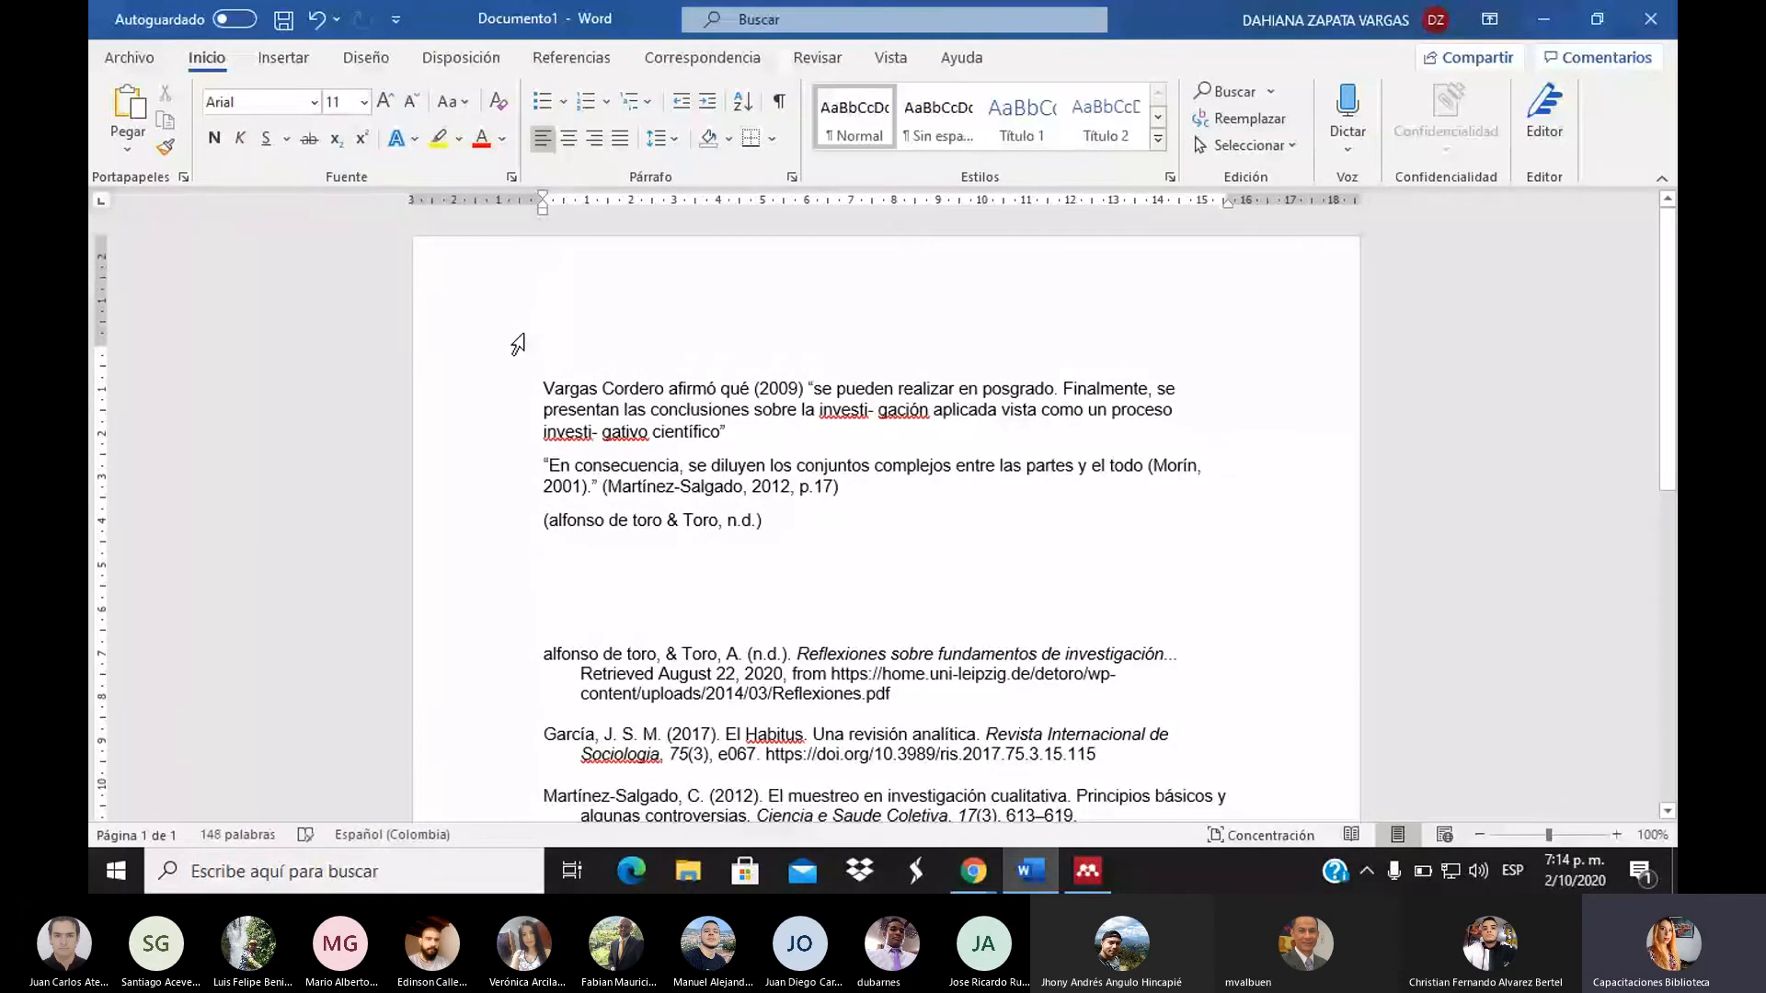
pyautogui.hotkey('alt', 'Tab')
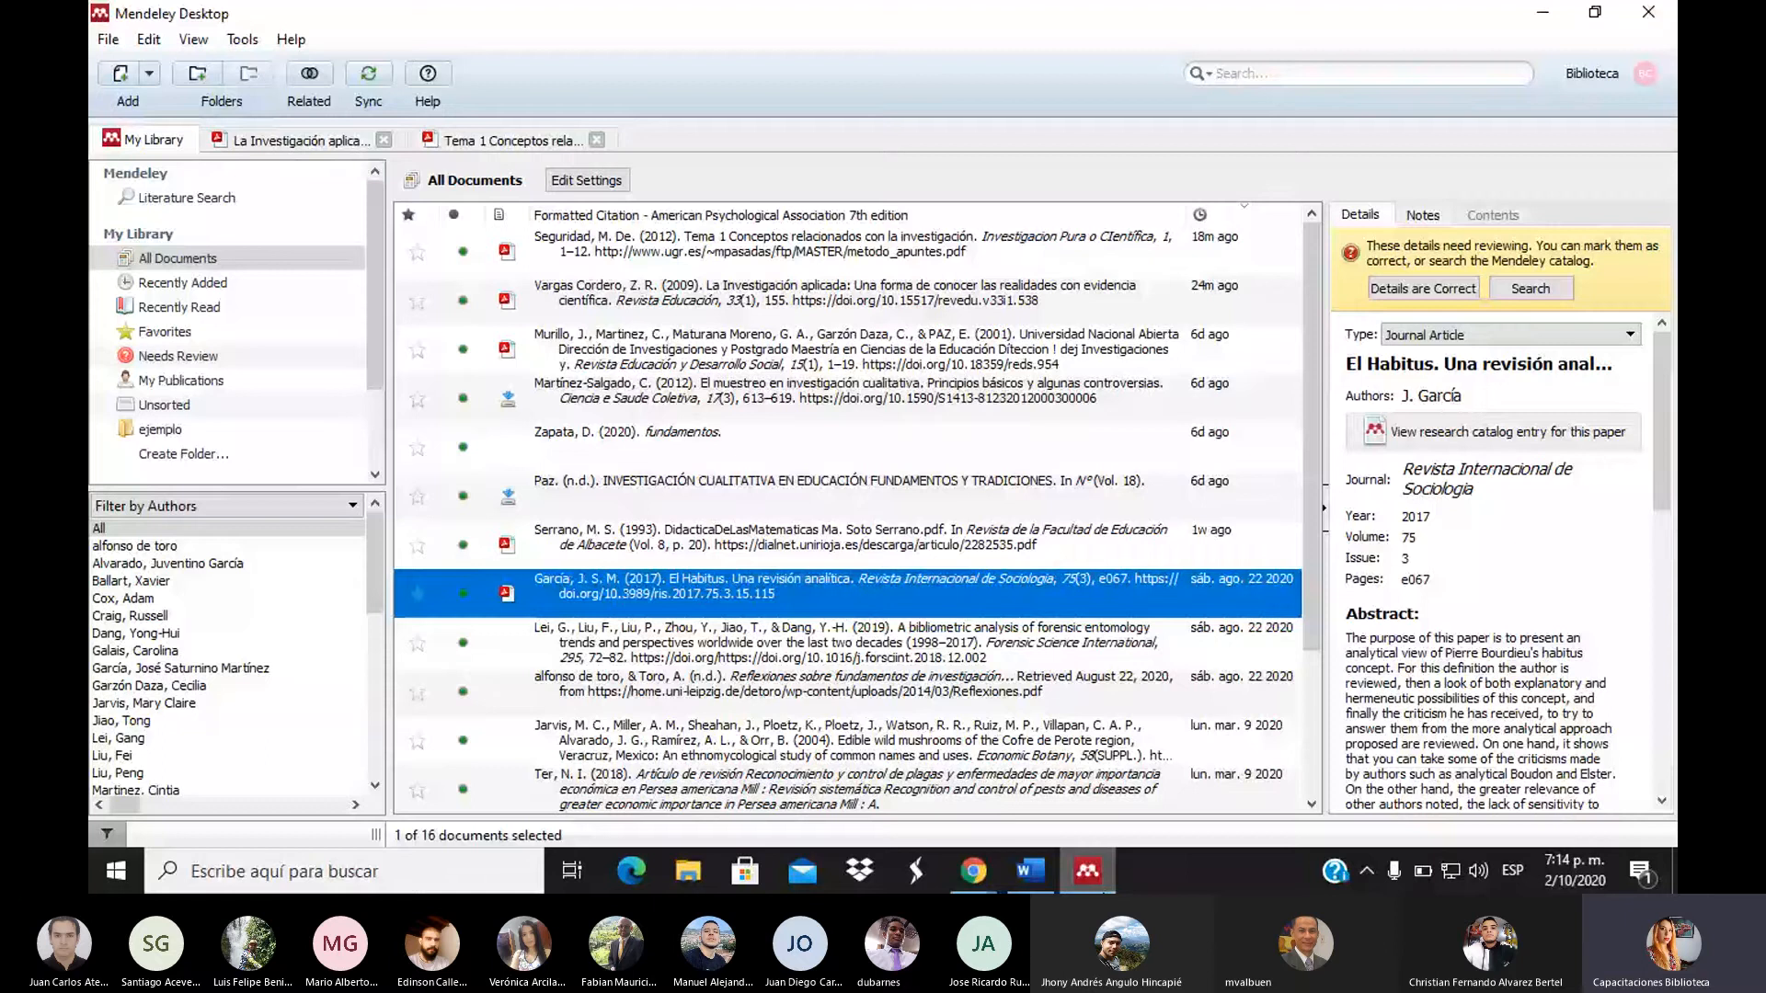
pyautogui.click(120, 79)
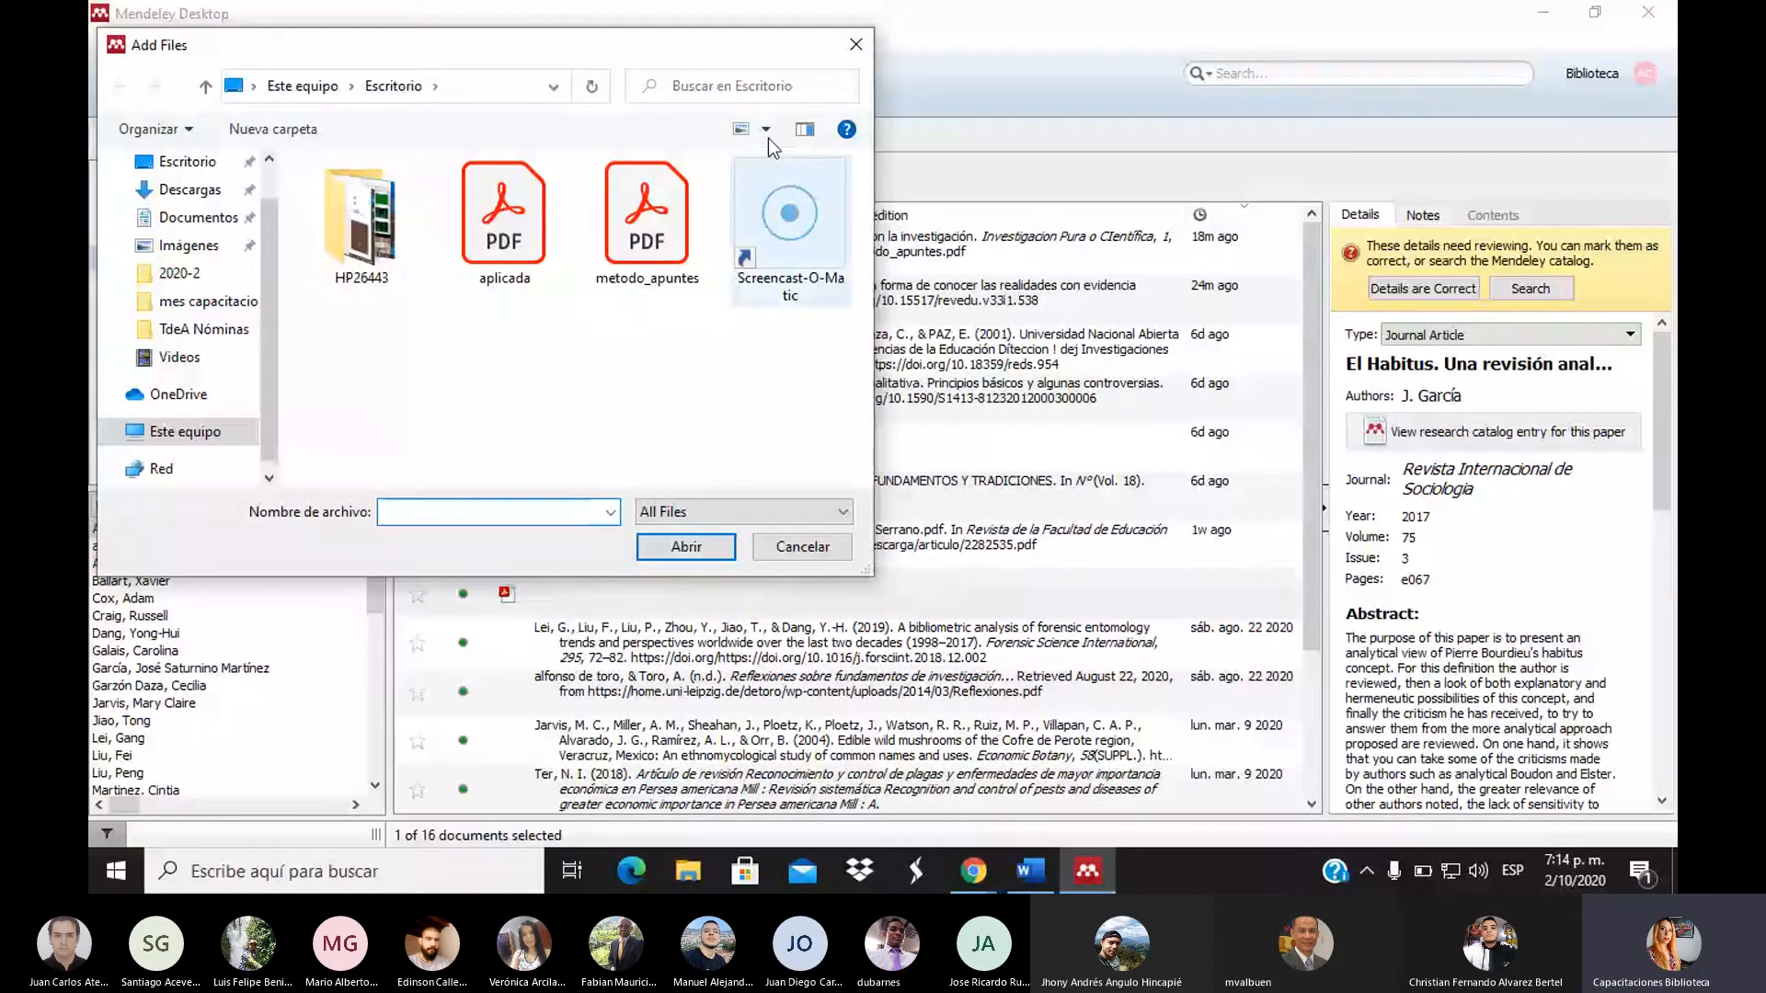
pyautogui.press('Escape')
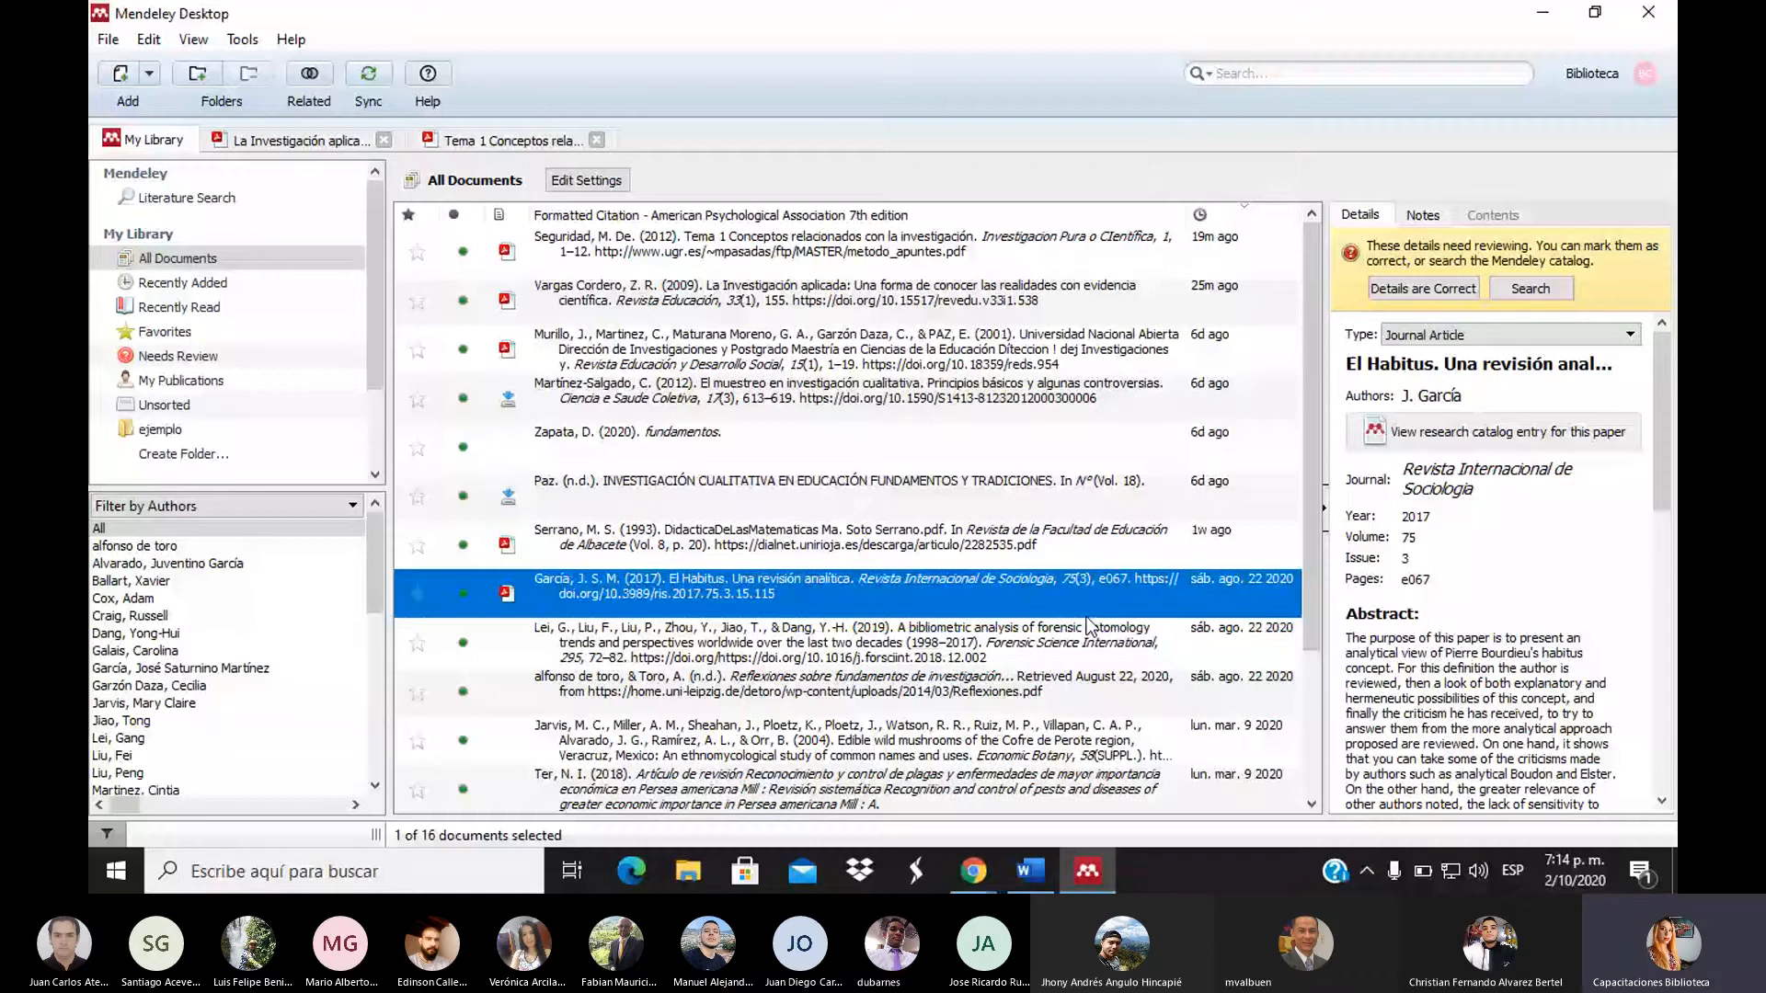
pyautogui.moveTo(973, 871)
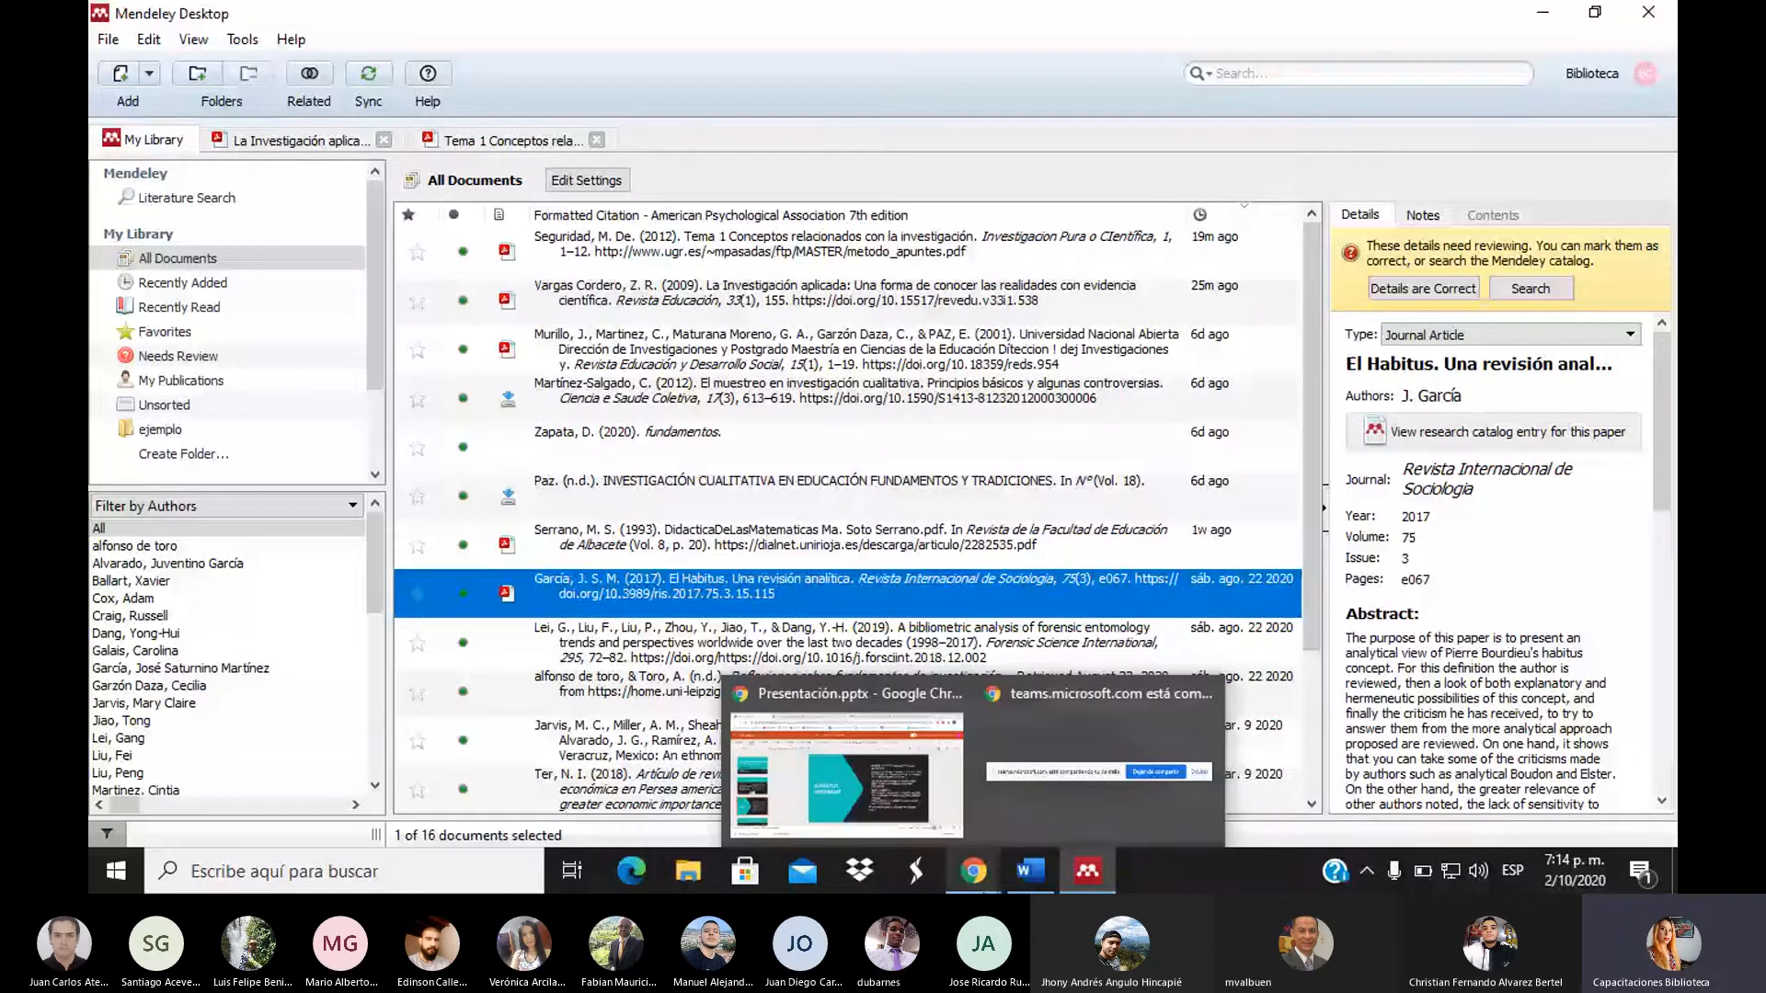
# Enter the account password on the Mendeley sign-in page and submit it
pyautogui.click(874, 796)
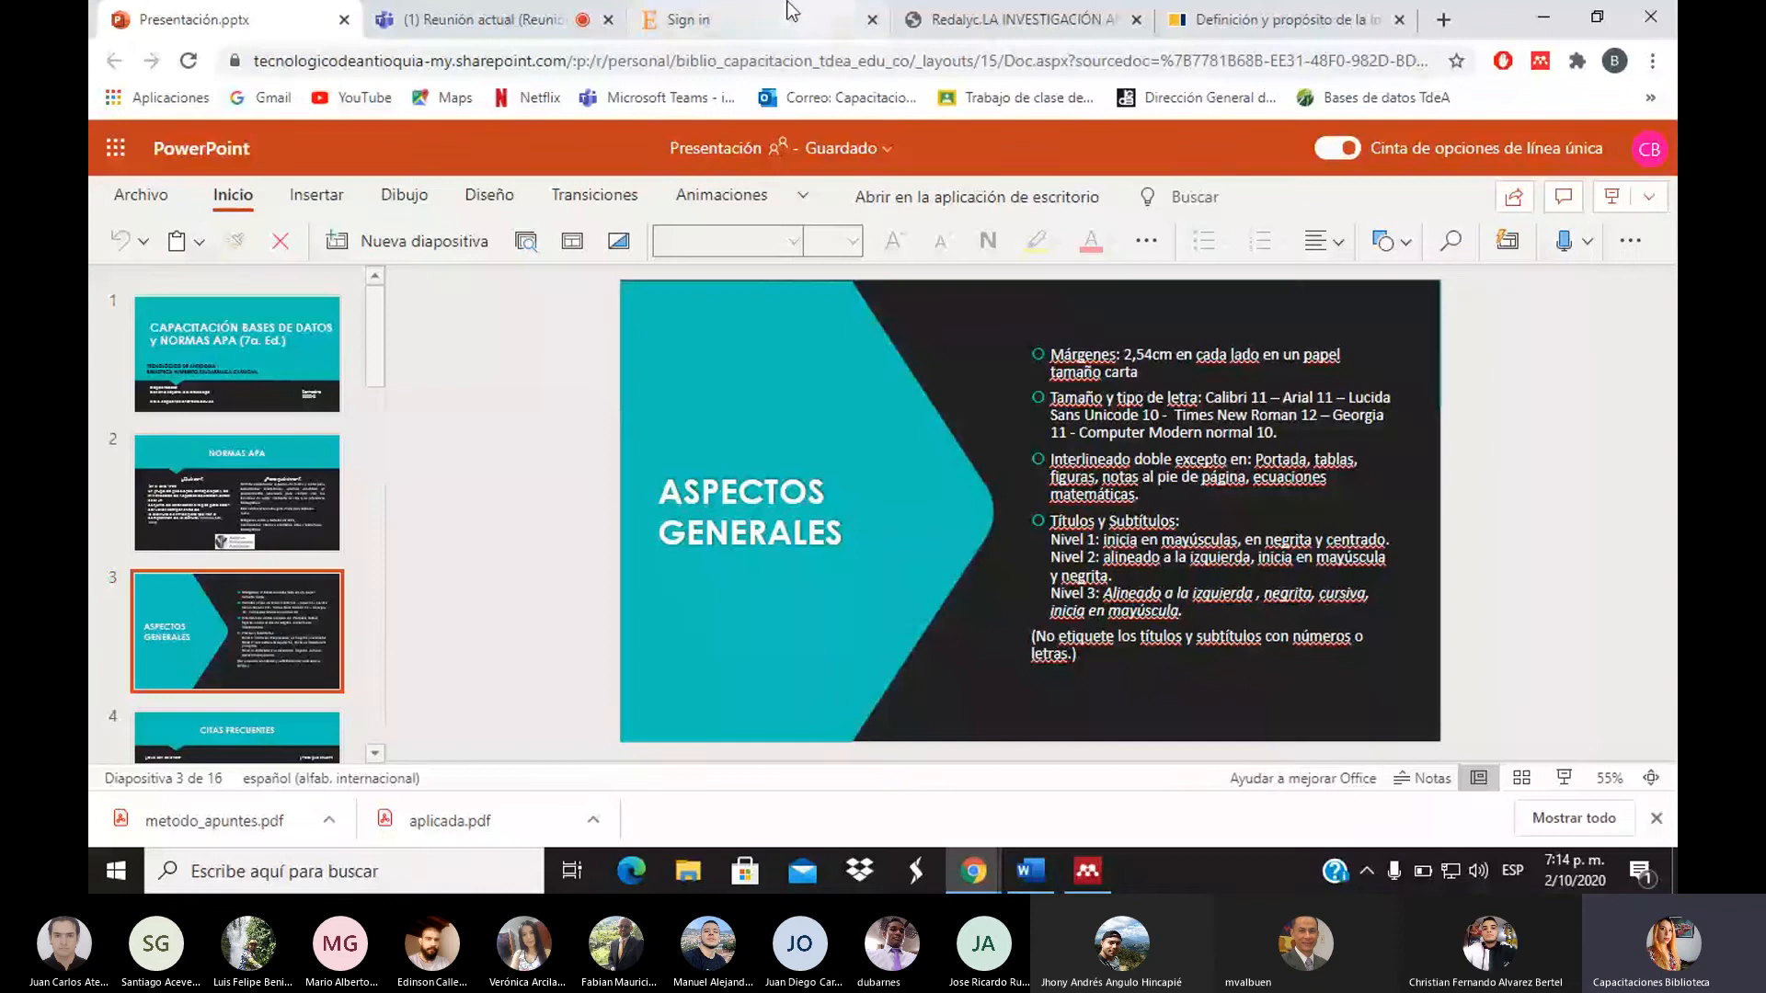
pyautogui.click(788, 11)
pyautogui.write('********')
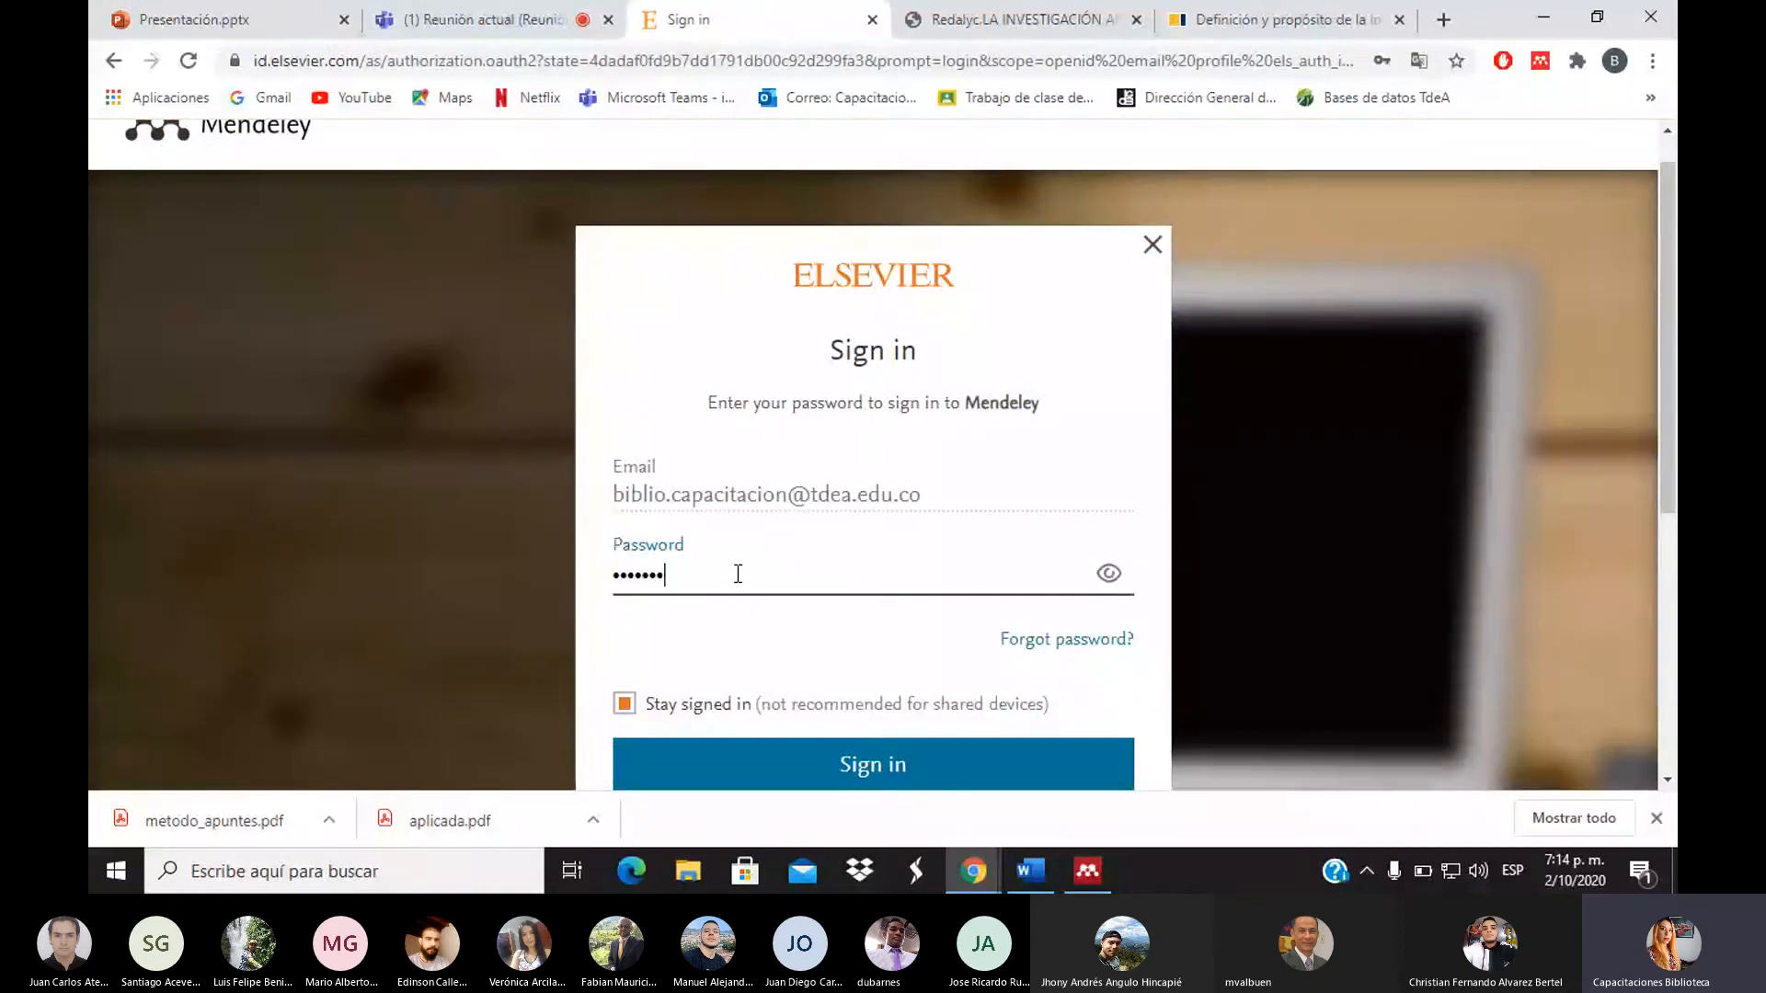
pyautogui.write('**')
pyautogui.press('Return')
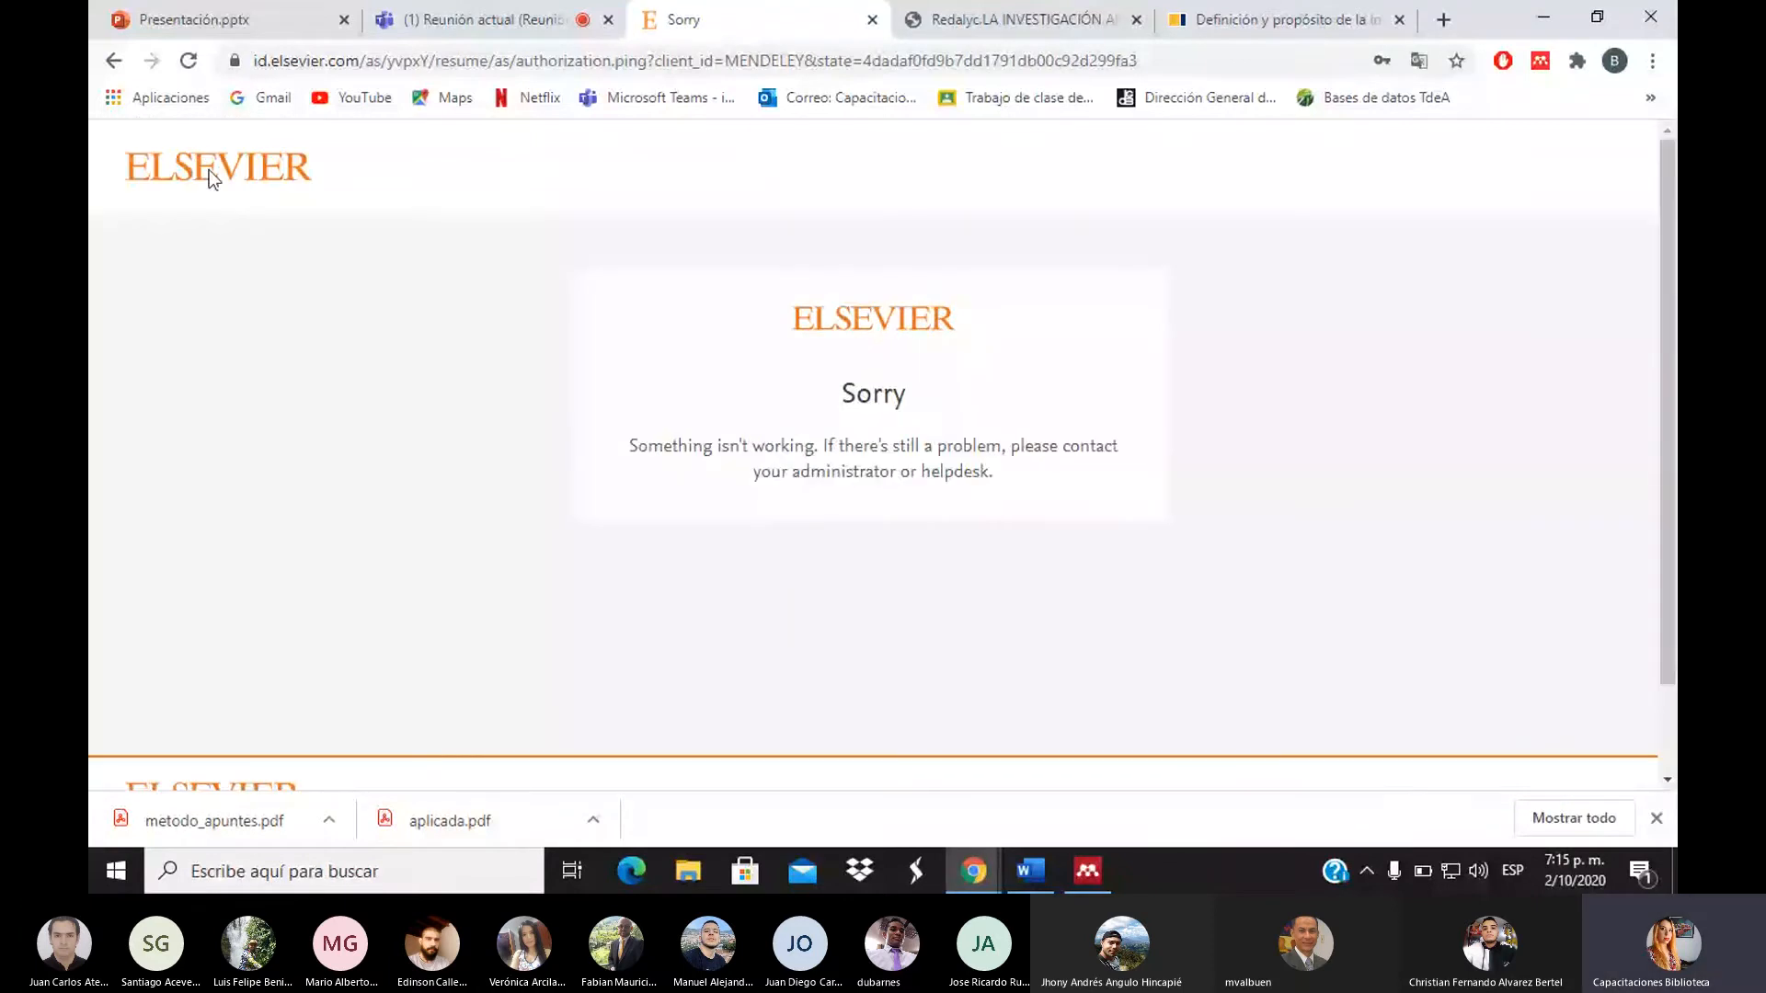
# Search the web for Mendeley, open mendeley.com, and sign in with the account password
pyautogui.click(1001, 68)
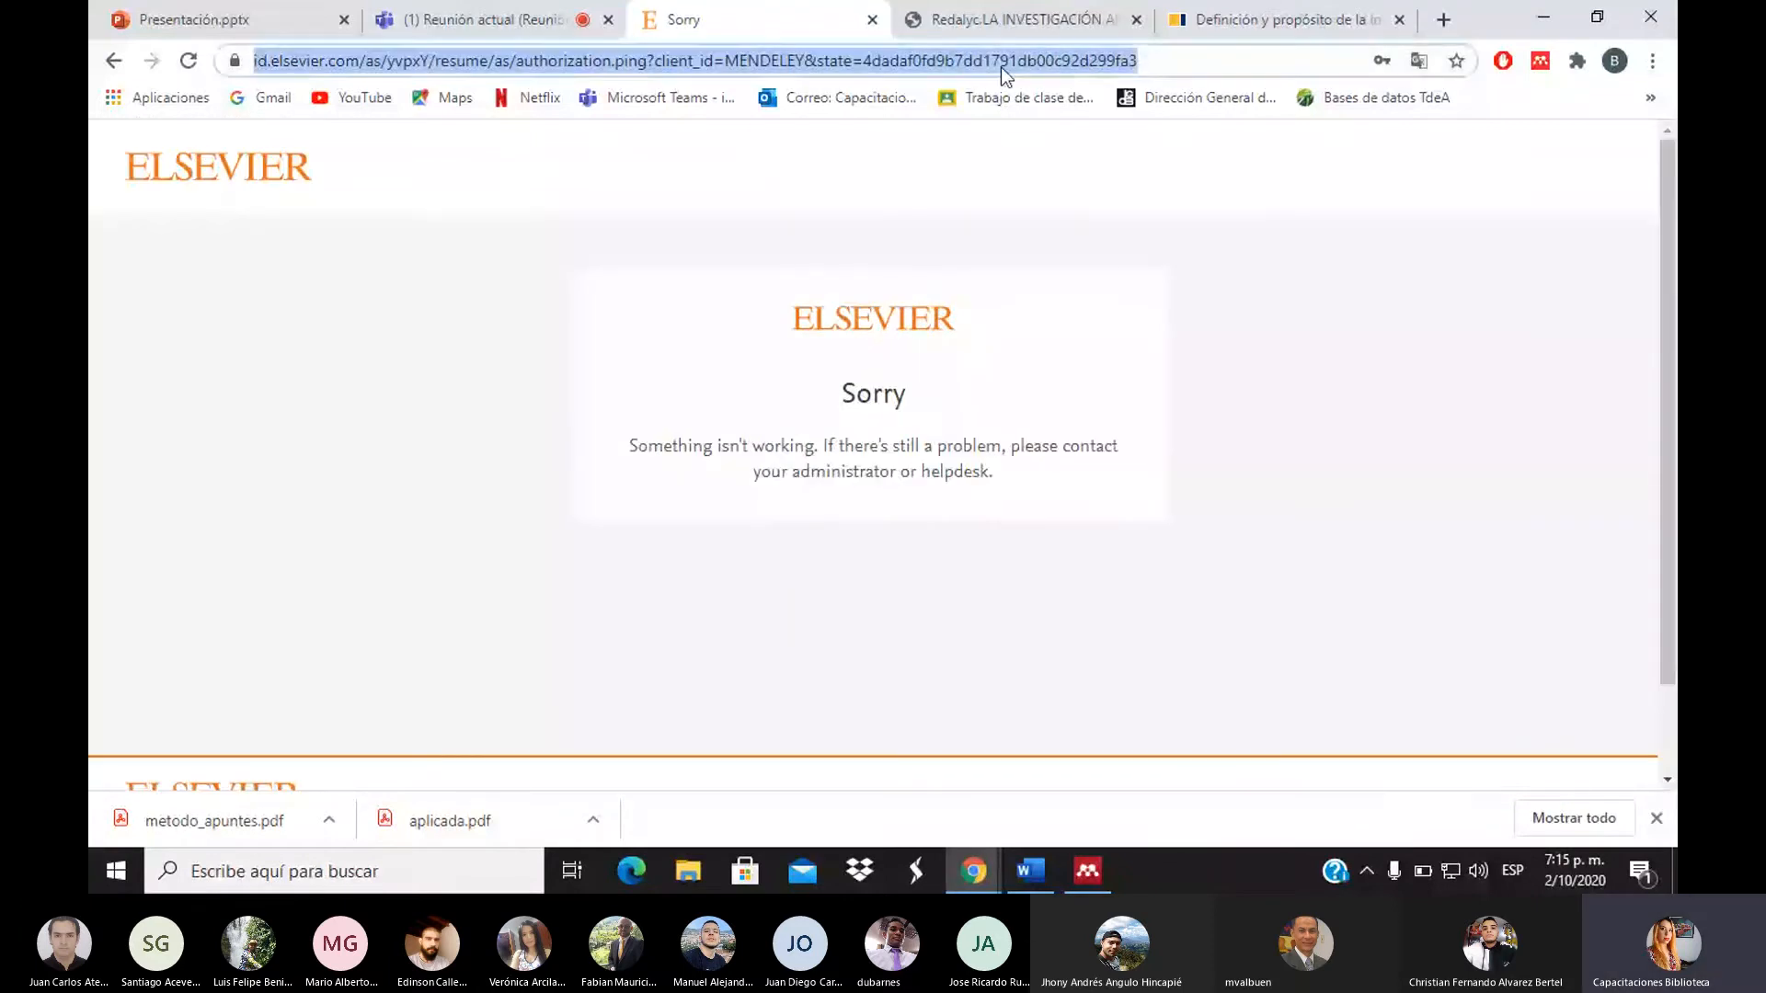
pyautogui.write('me')
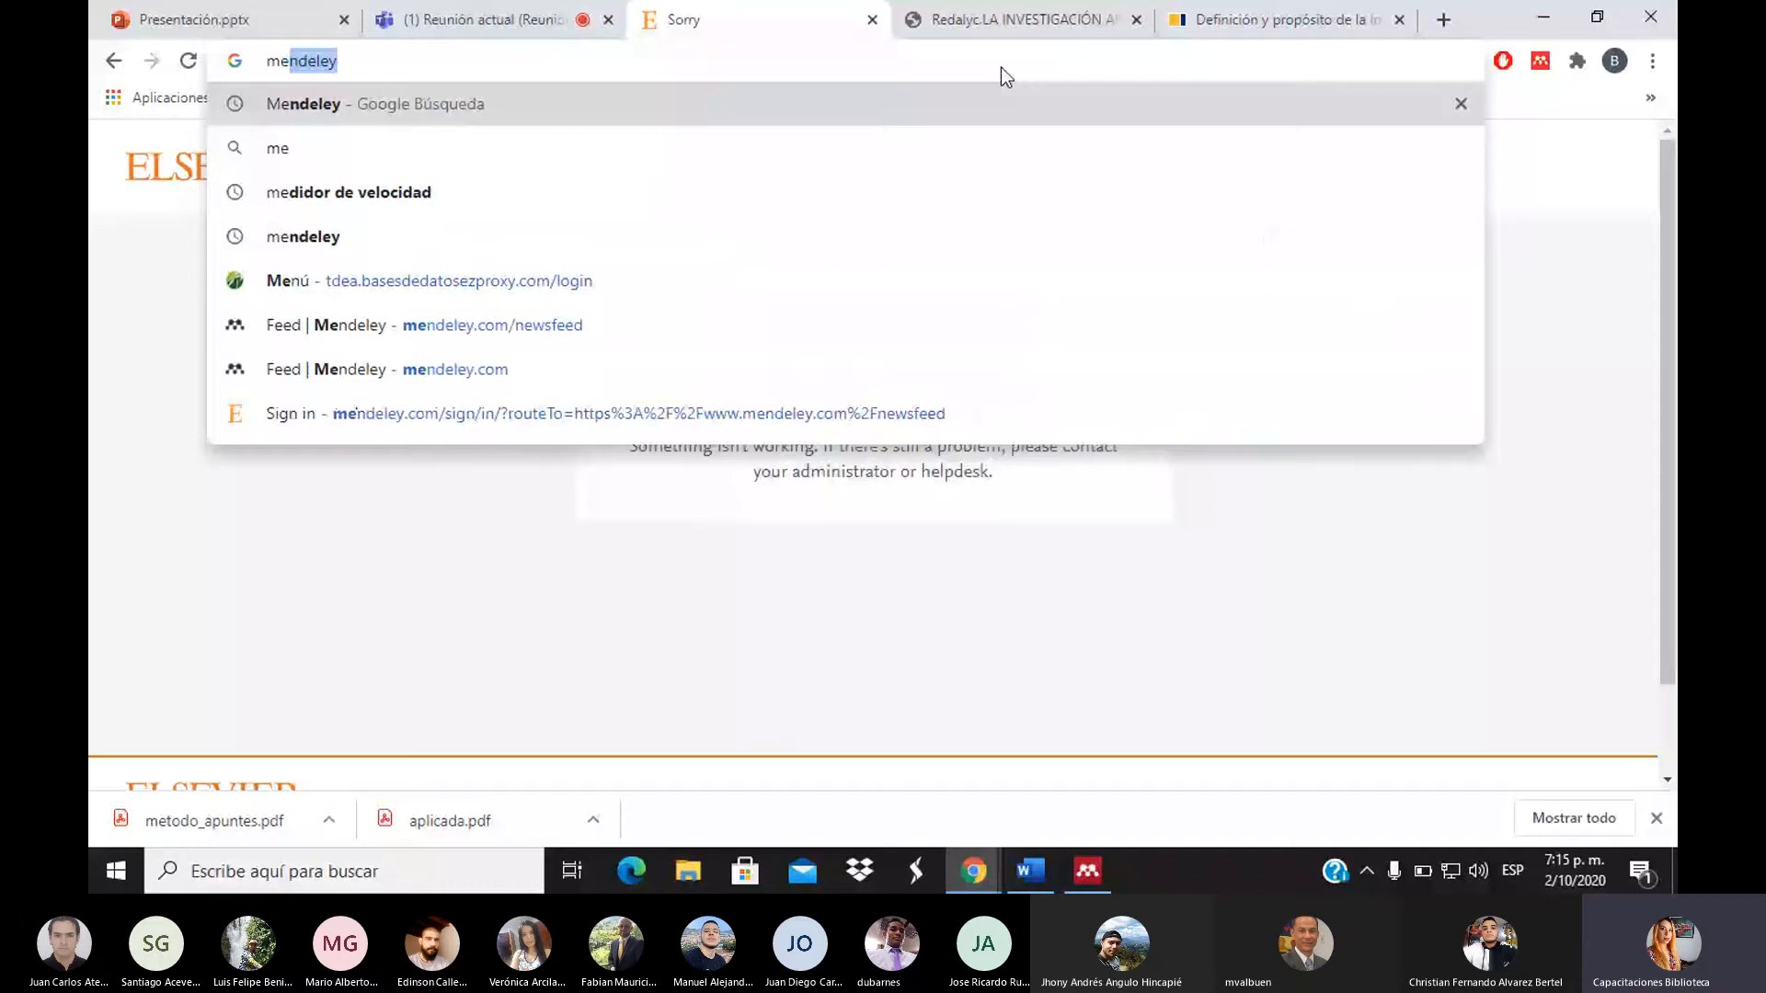
pyautogui.press('Return')
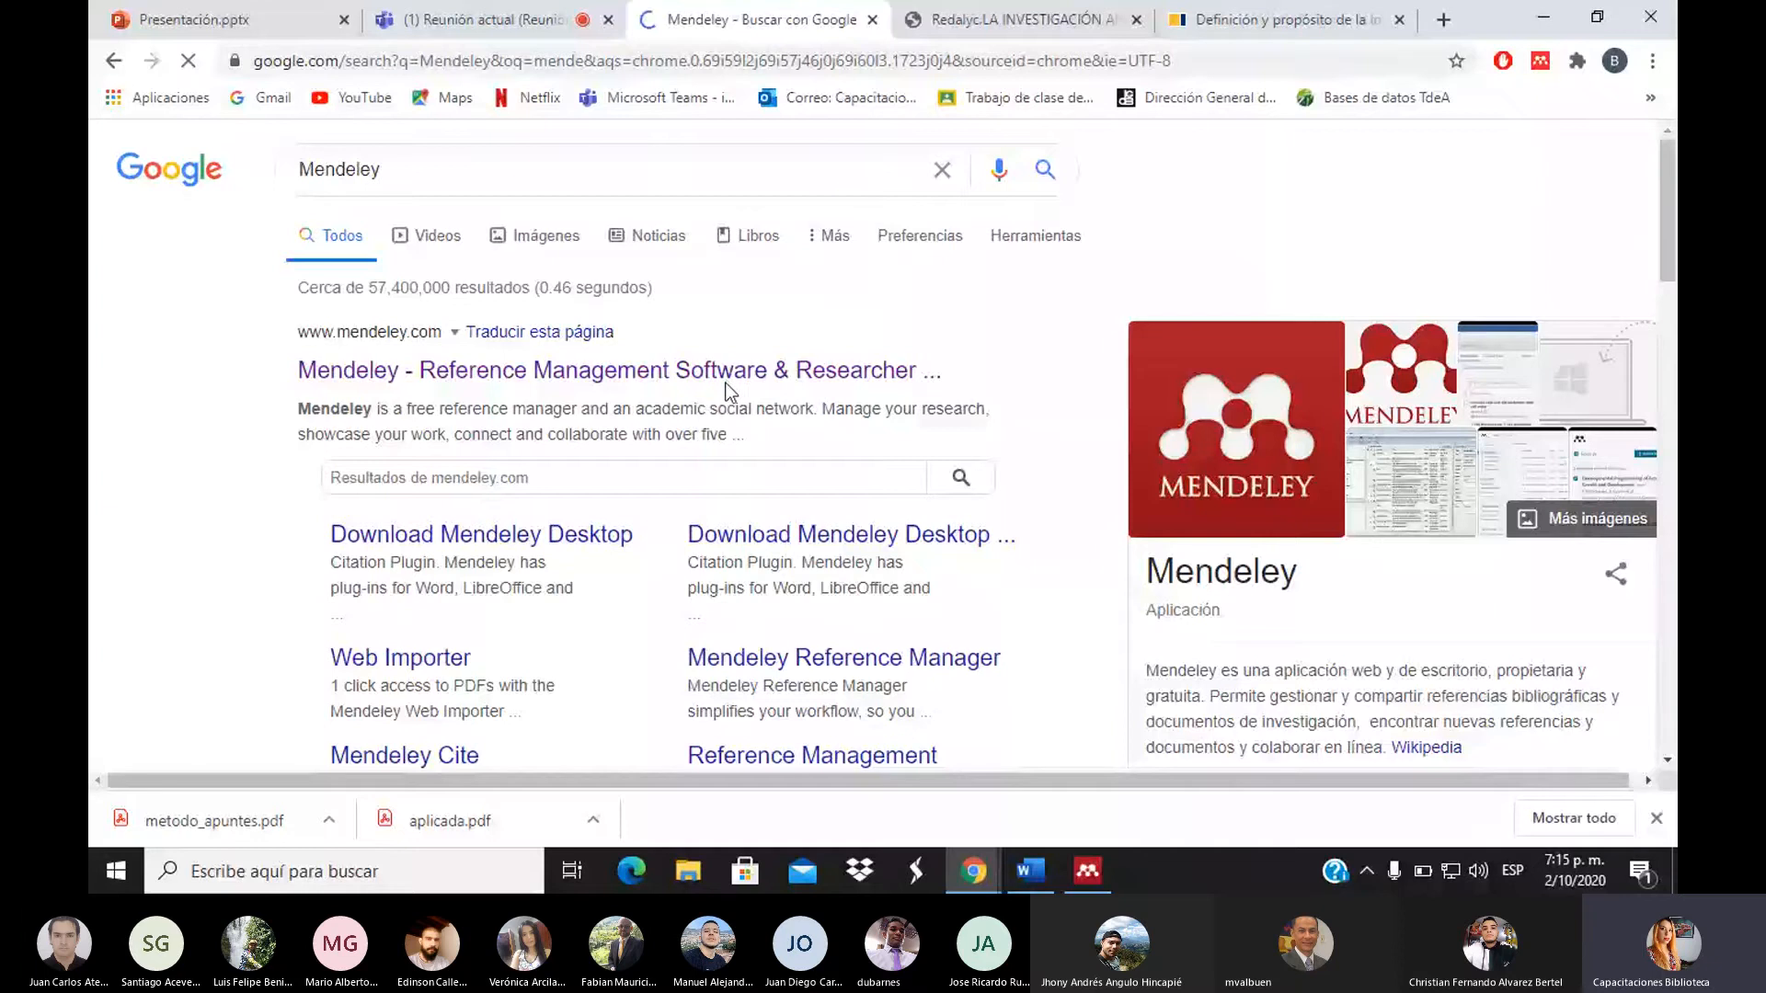
pyautogui.click(727, 385)
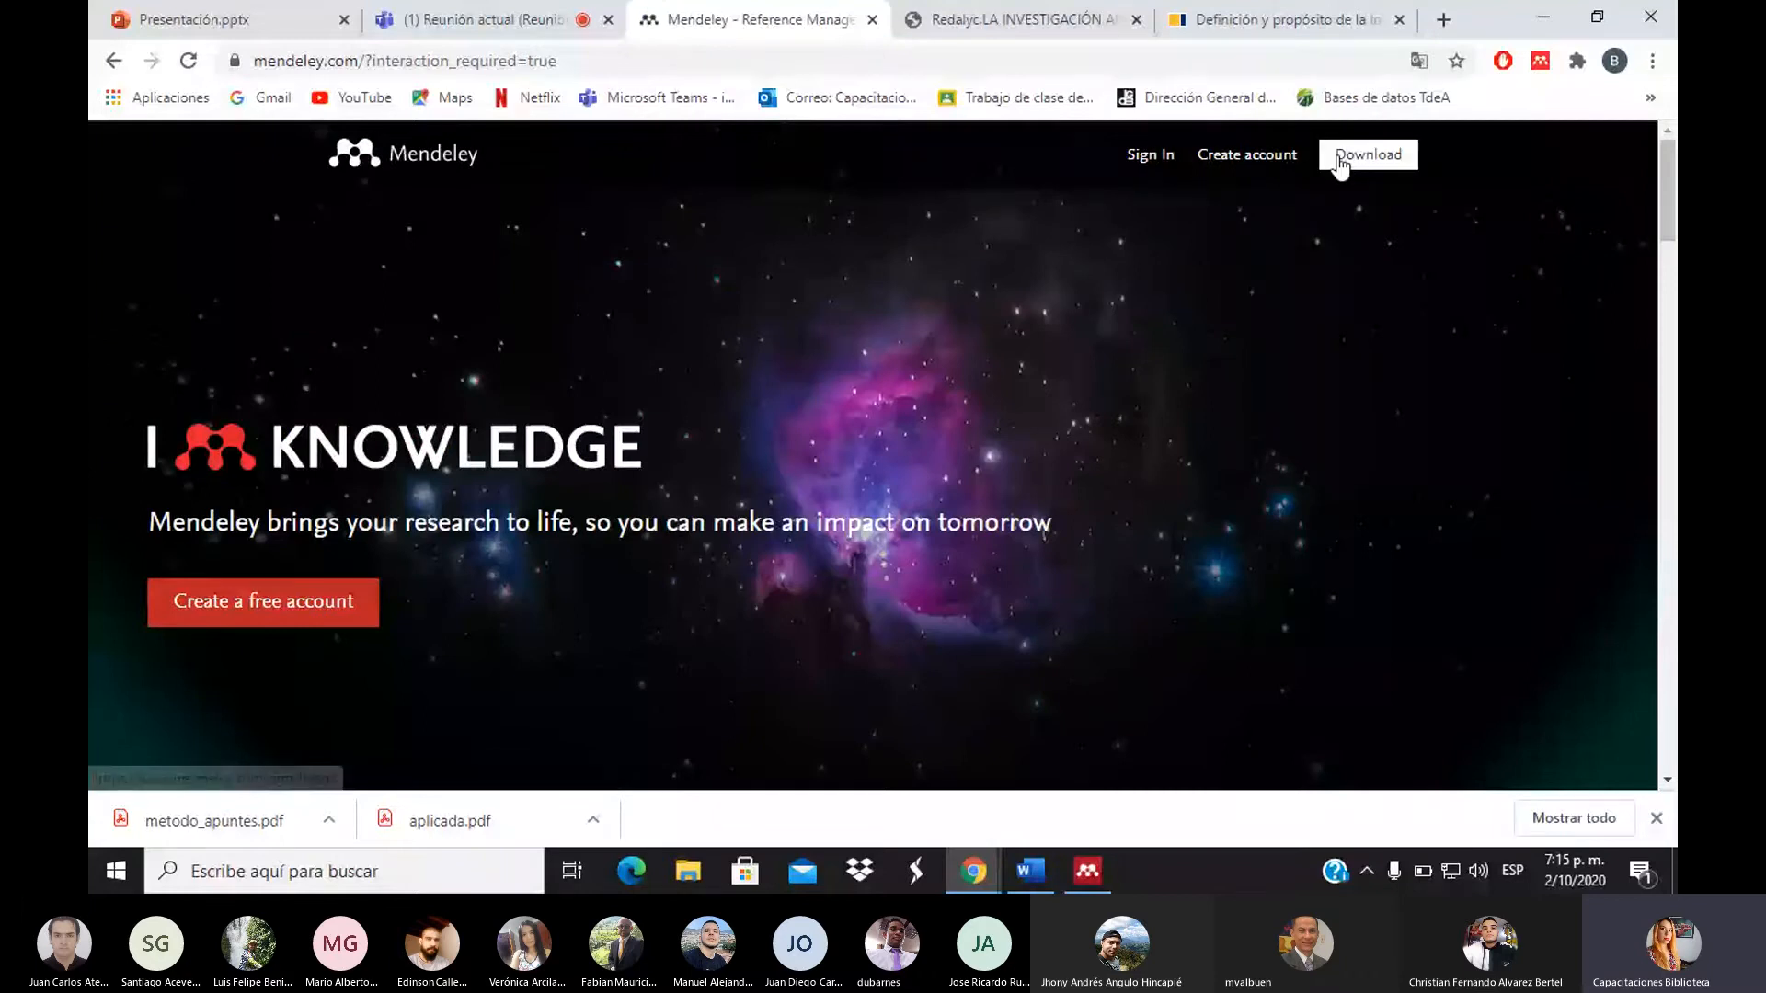
pyautogui.click(1151, 157)
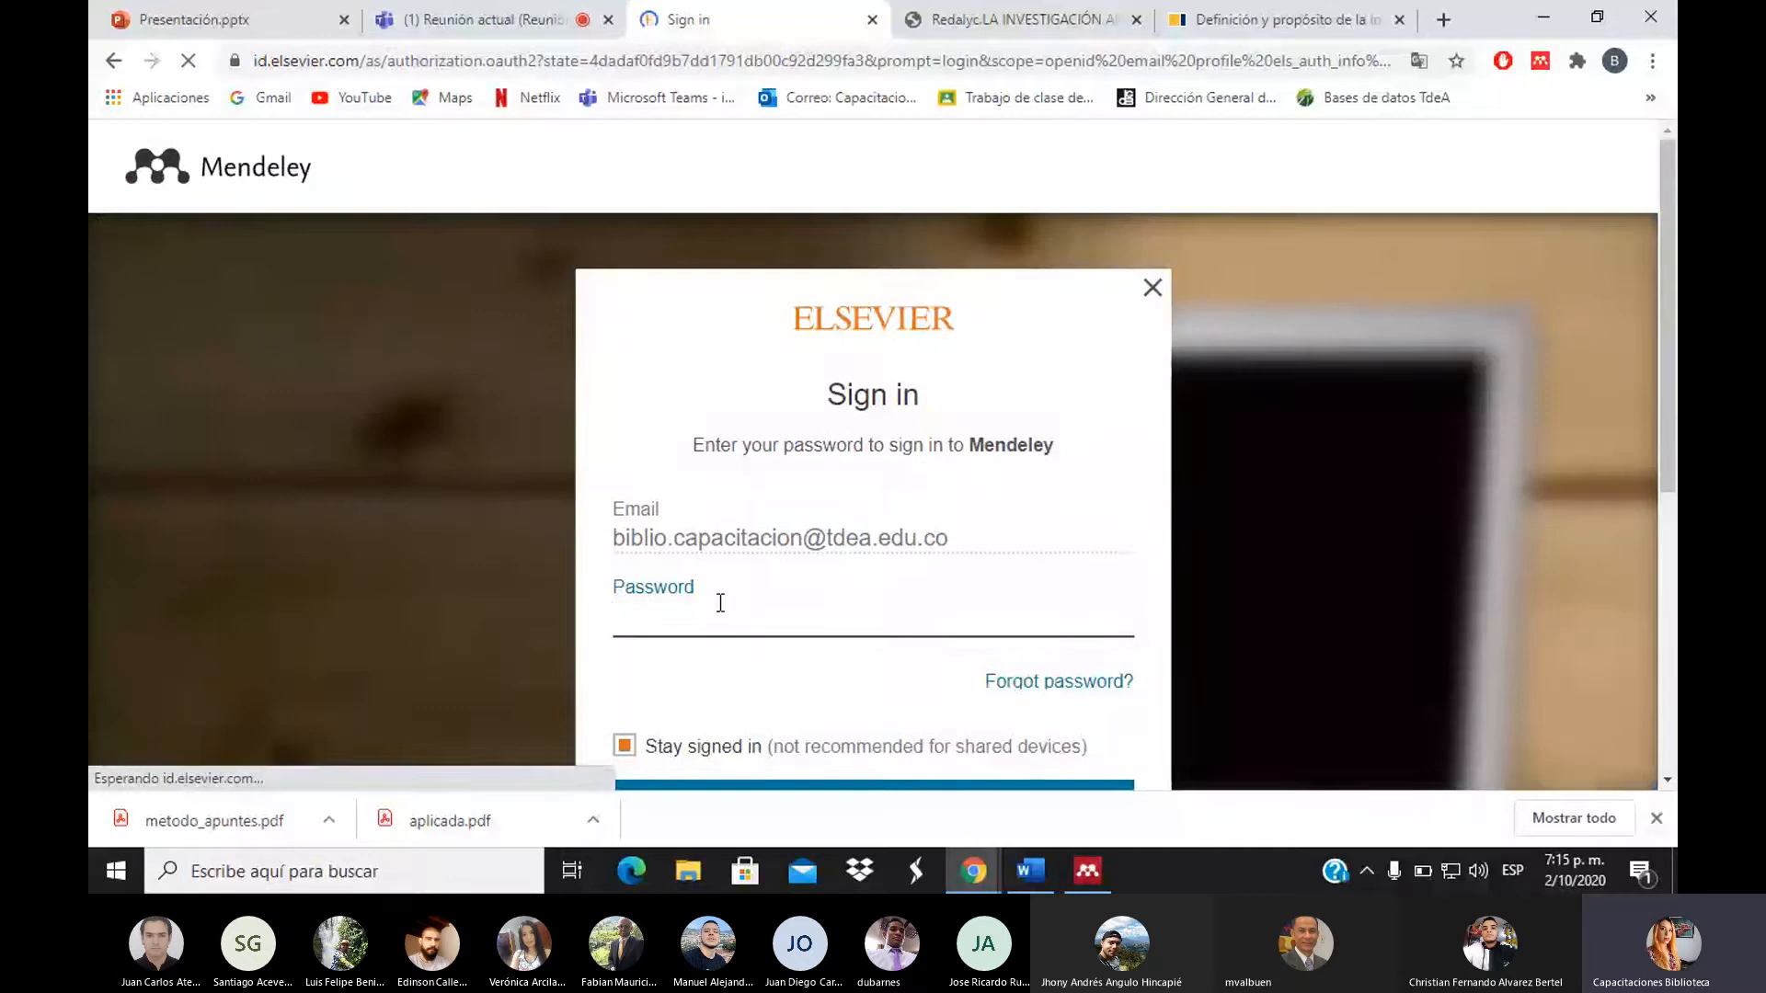
pyautogui.write('••••••••')
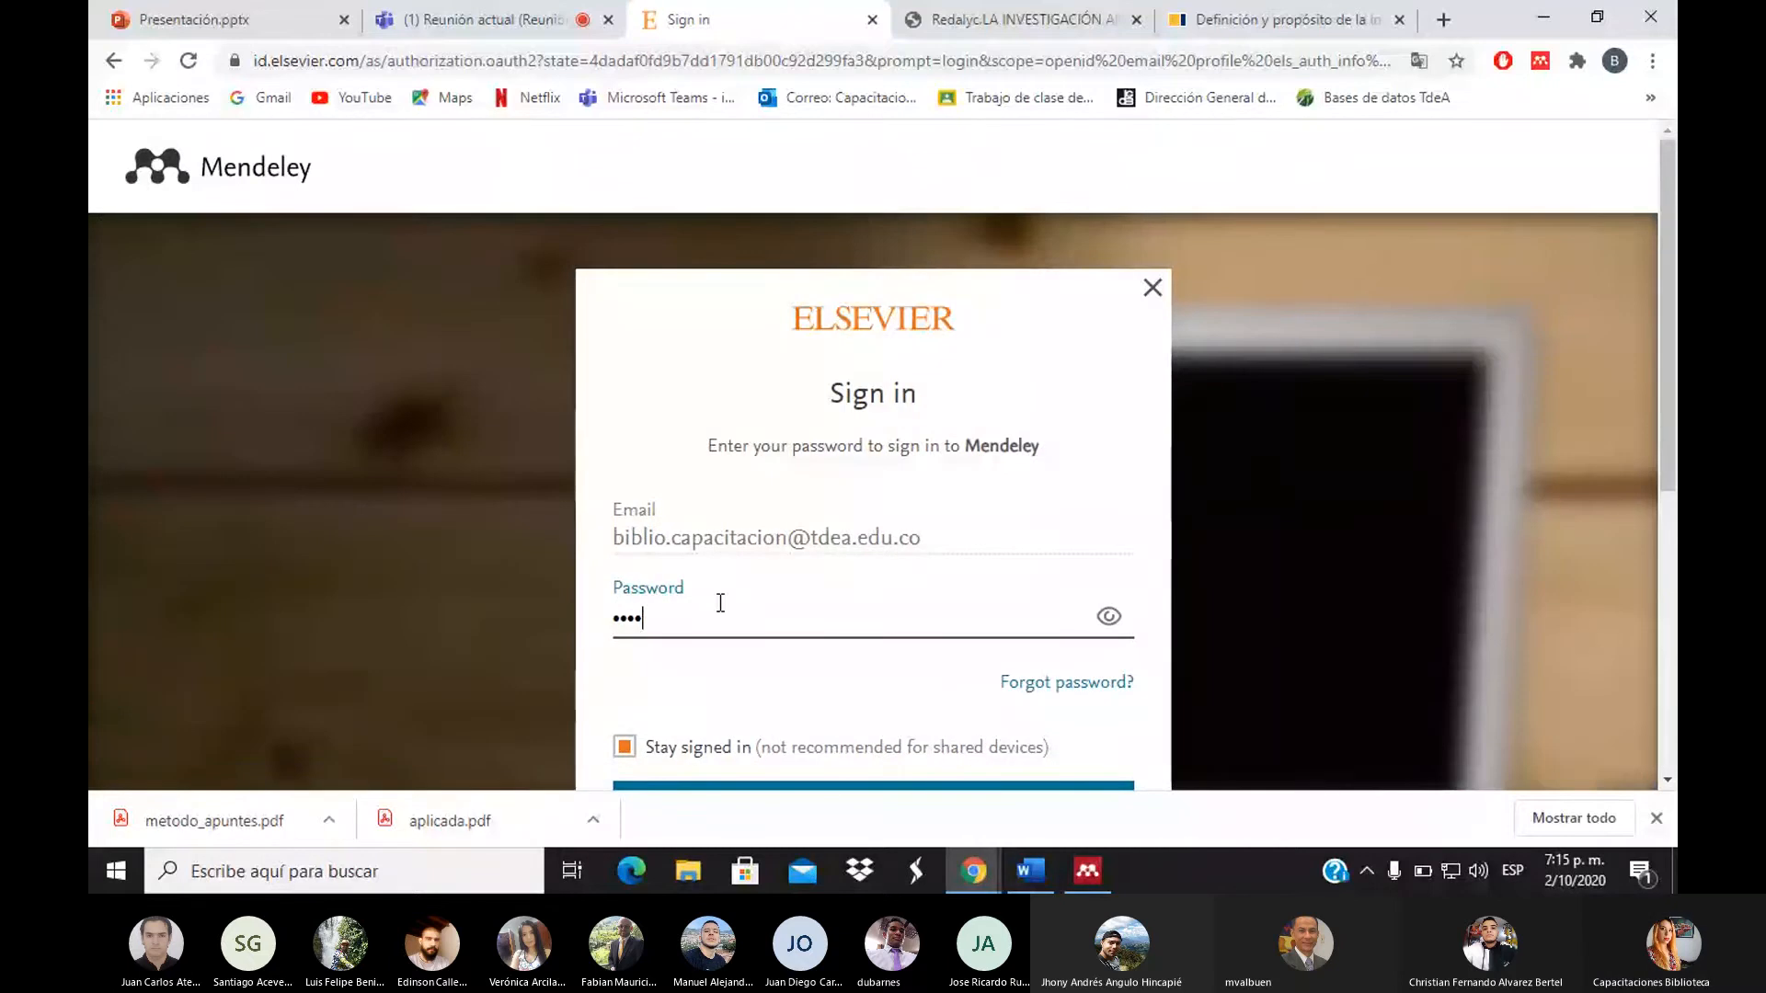
pyautogui.write('••••••')
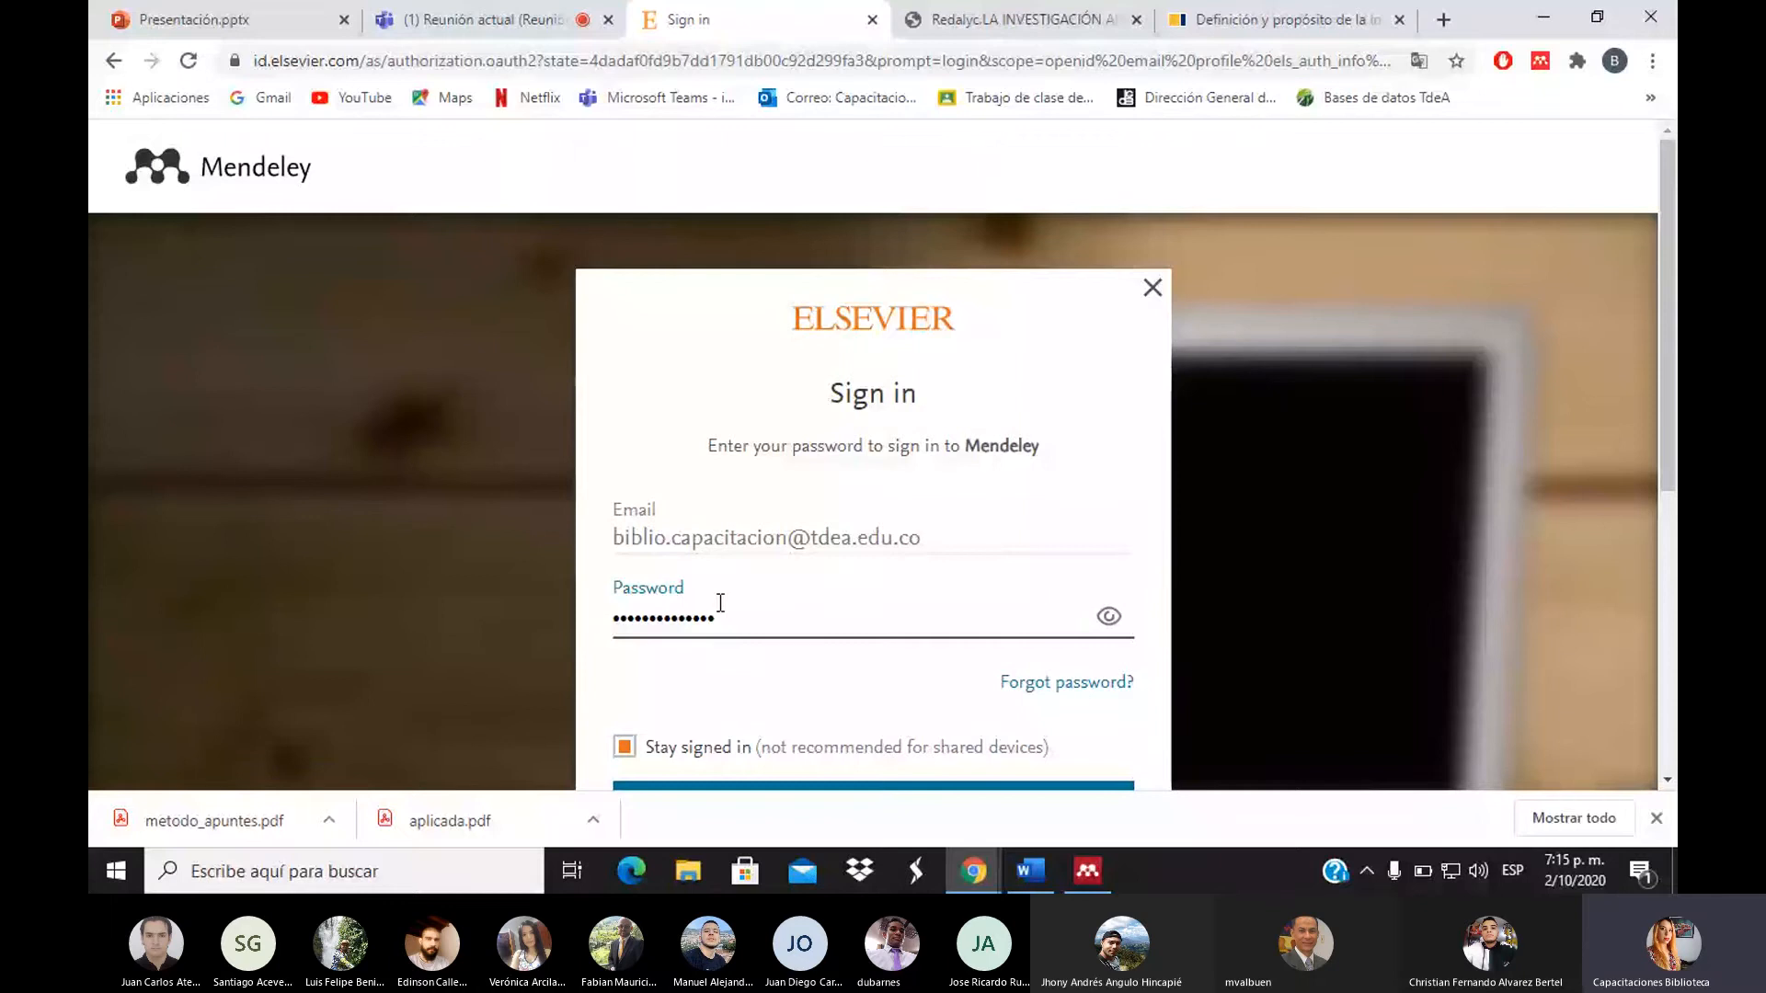
pyautogui.press('Return')
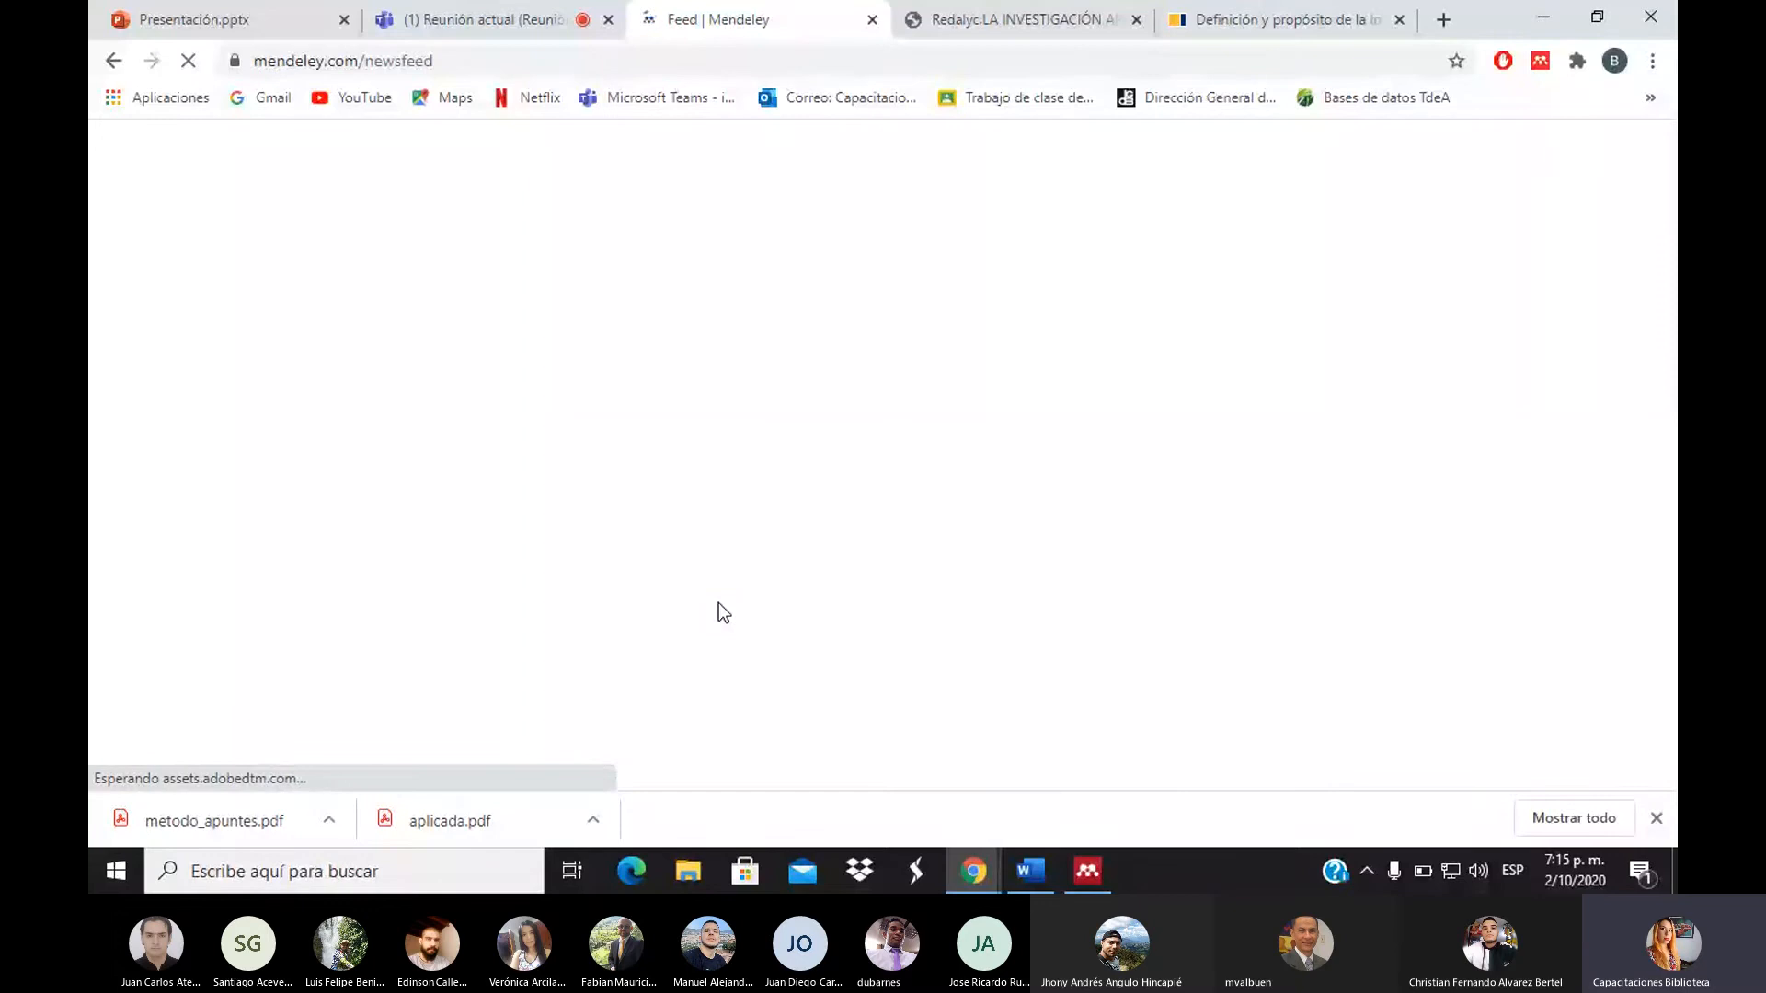
# Close the Google search results tab and return to the Google Scholar results
pyautogui.click(1233, 14)
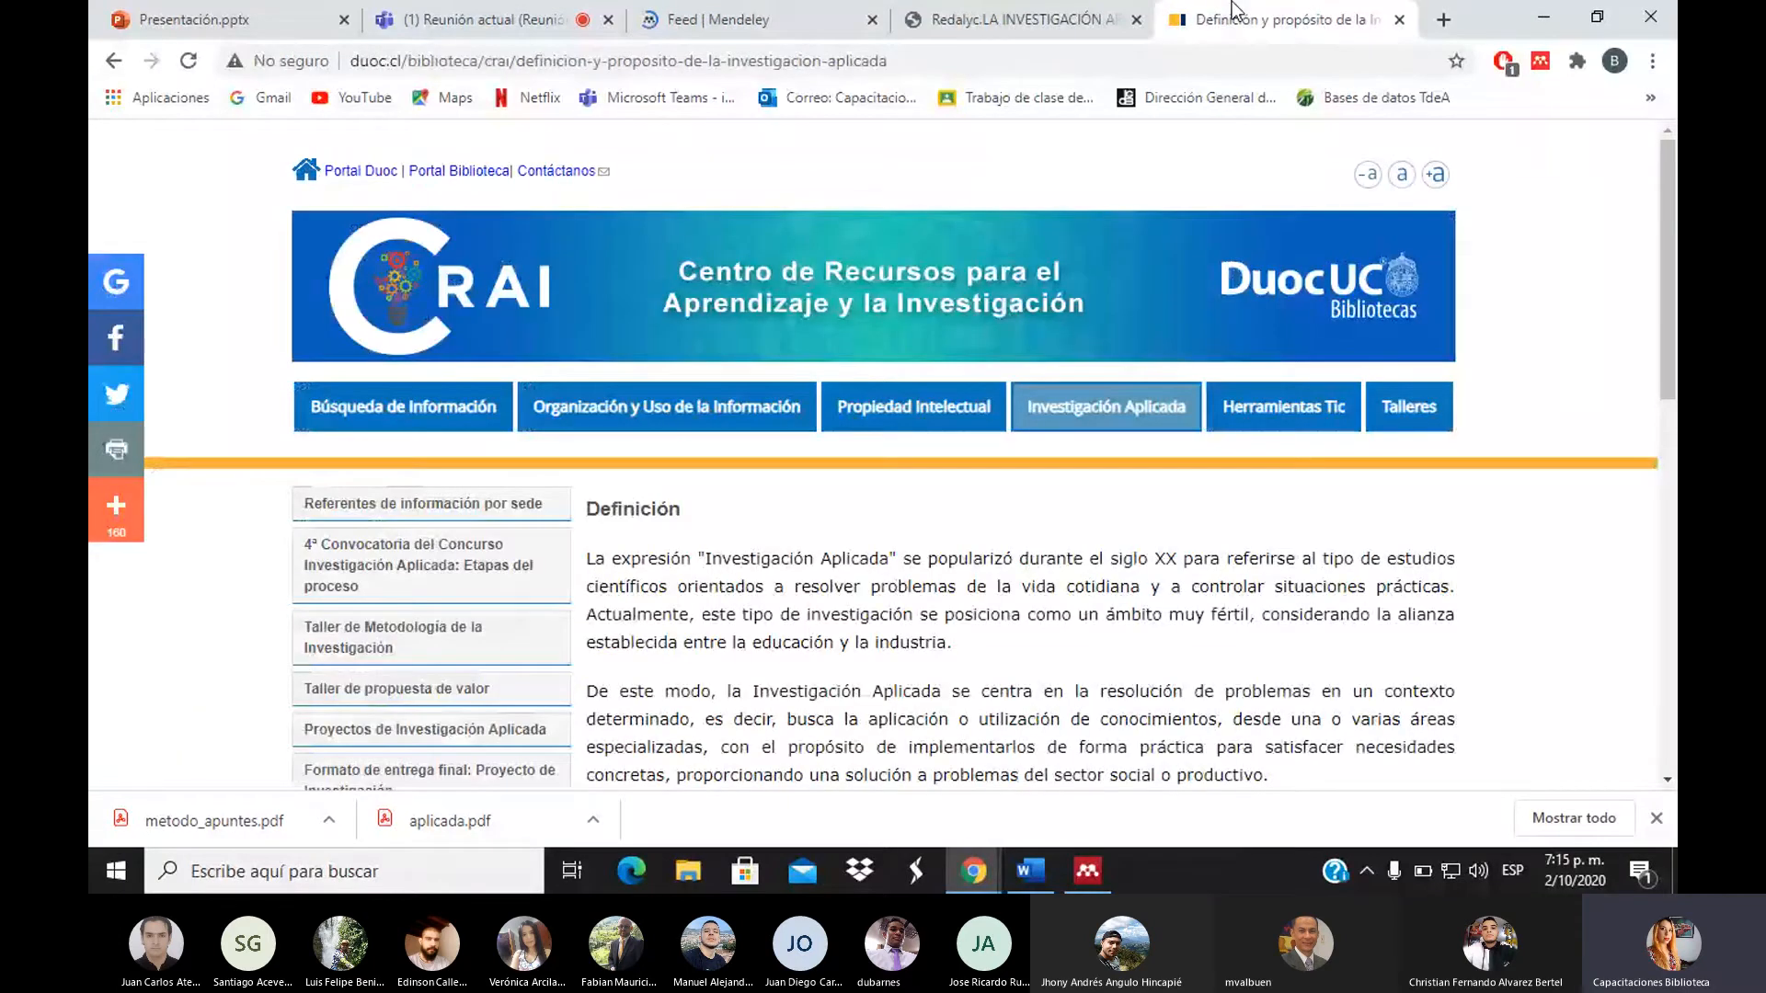
pyautogui.click(113, 61)
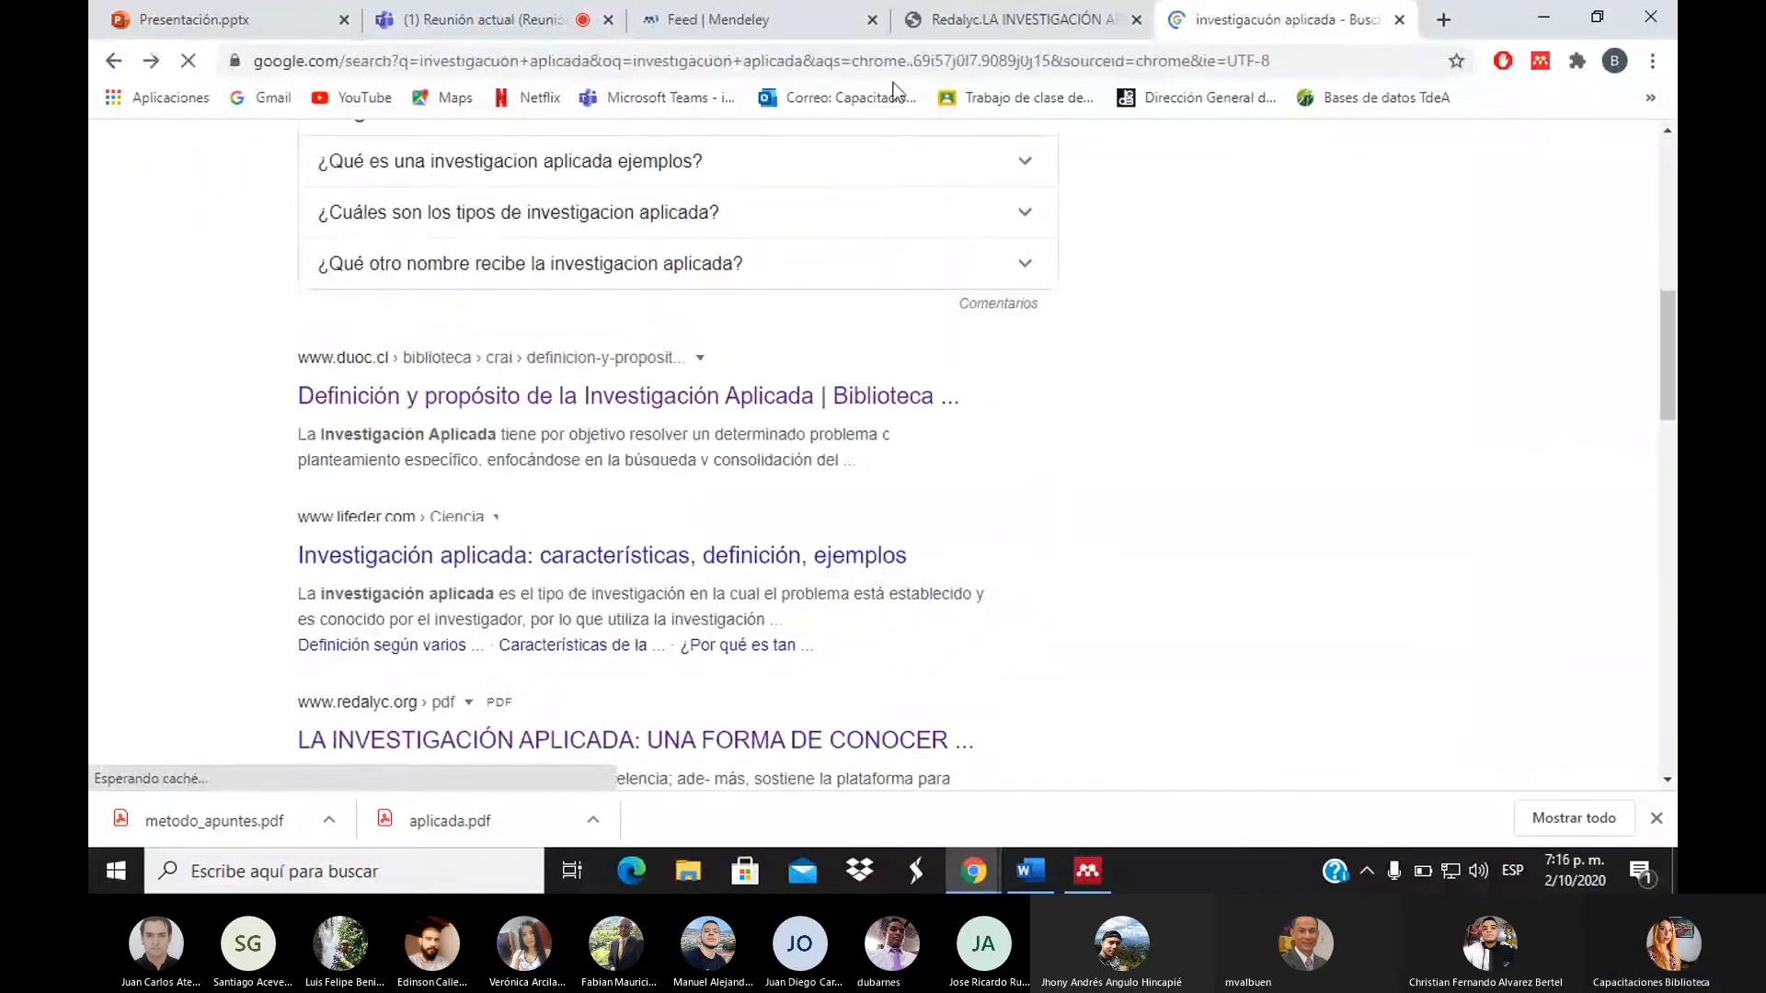
pyautogui.click(1399, 19)
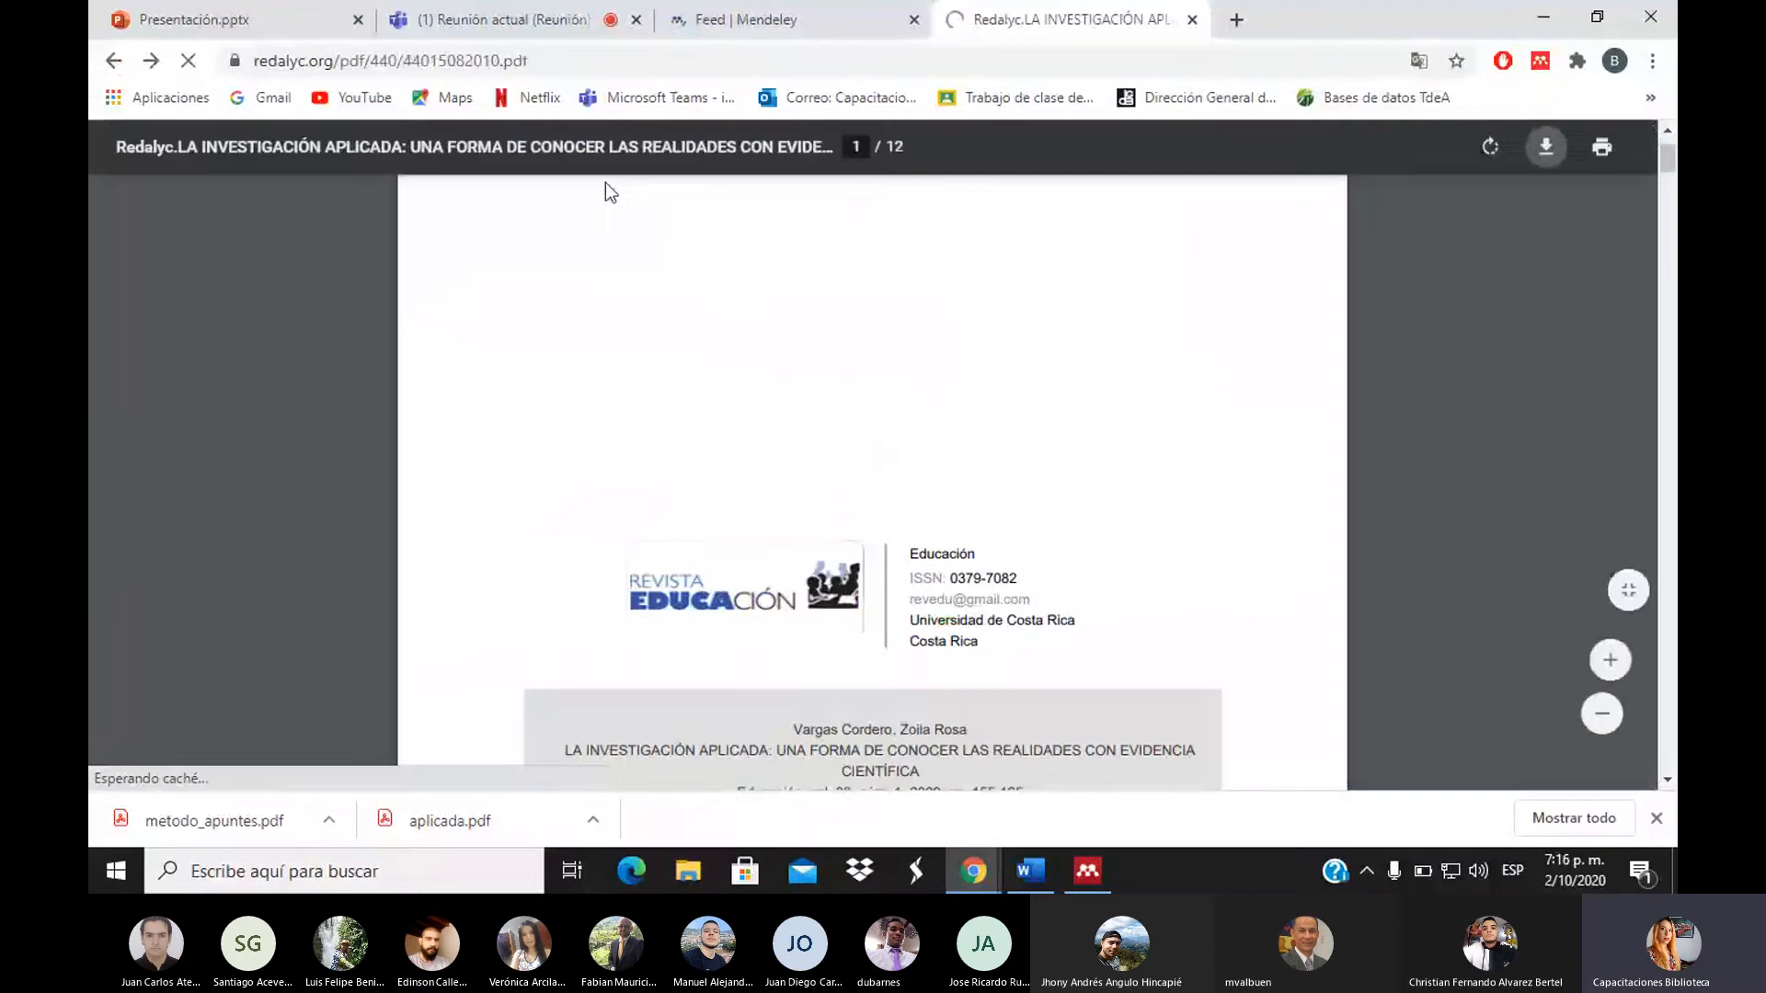
pyautogui.hotkey('alt', 'Left')
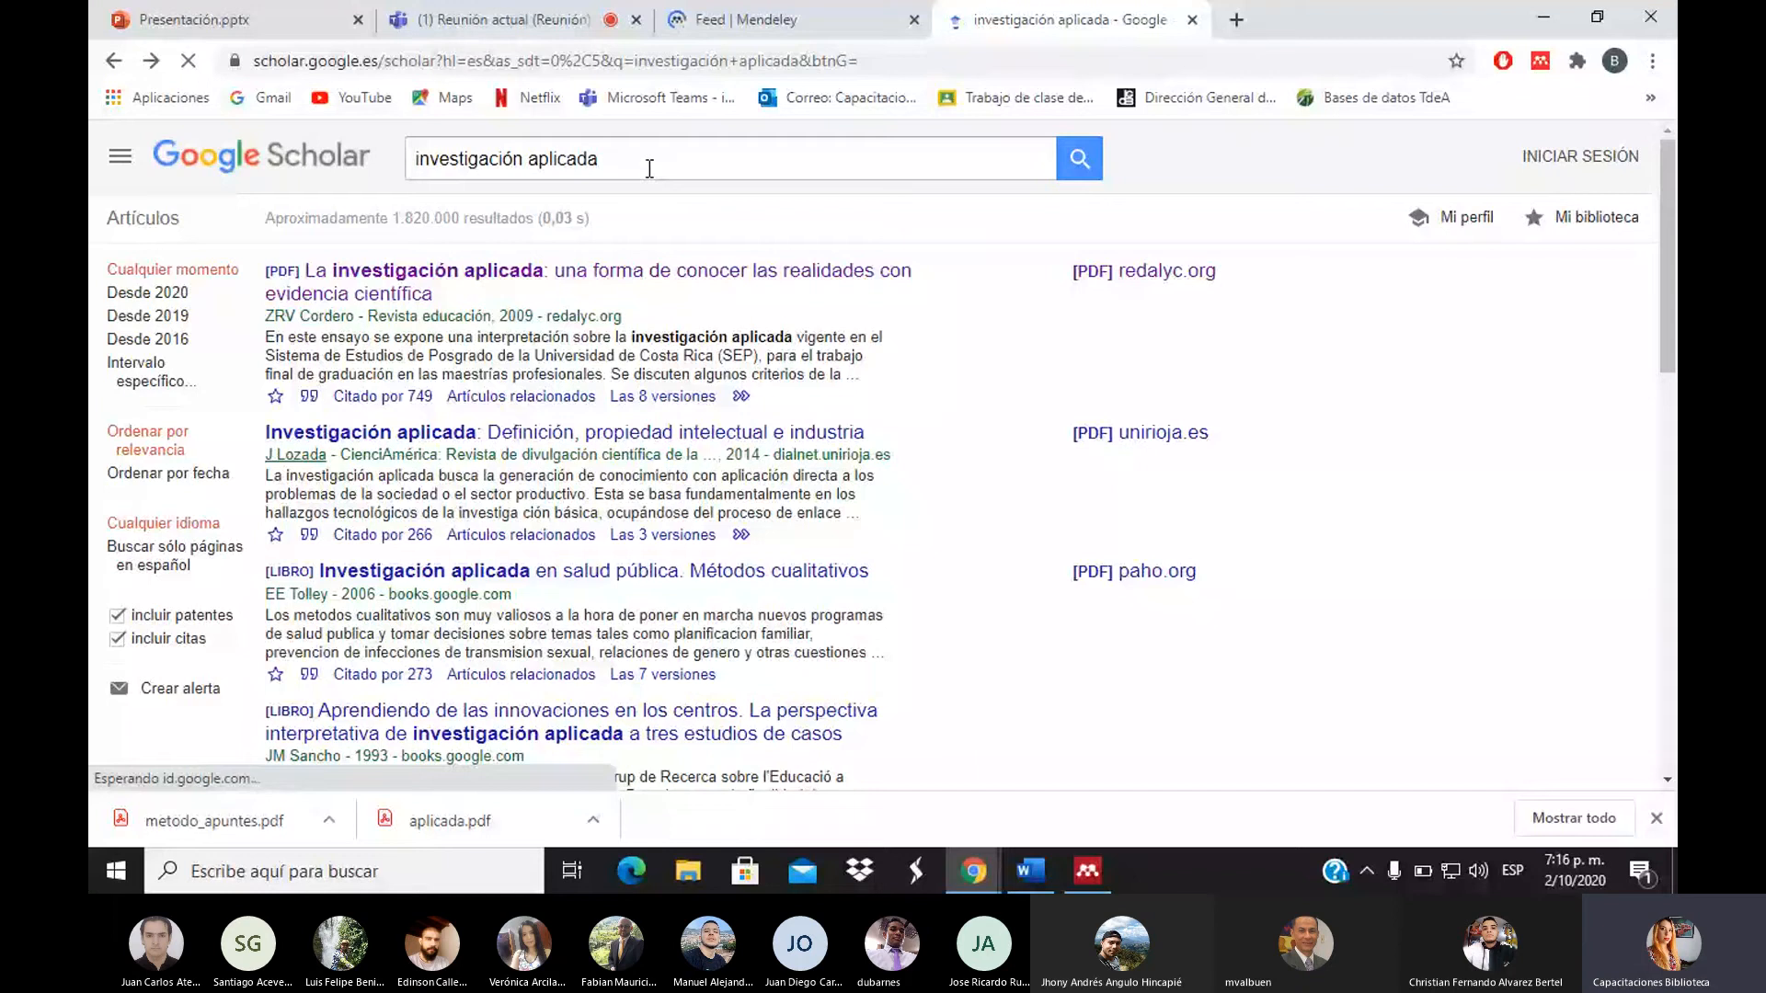
# Refine the Scholar search to investigación aplicada "scielo" and review the results
pyautogui.click(649, 154)
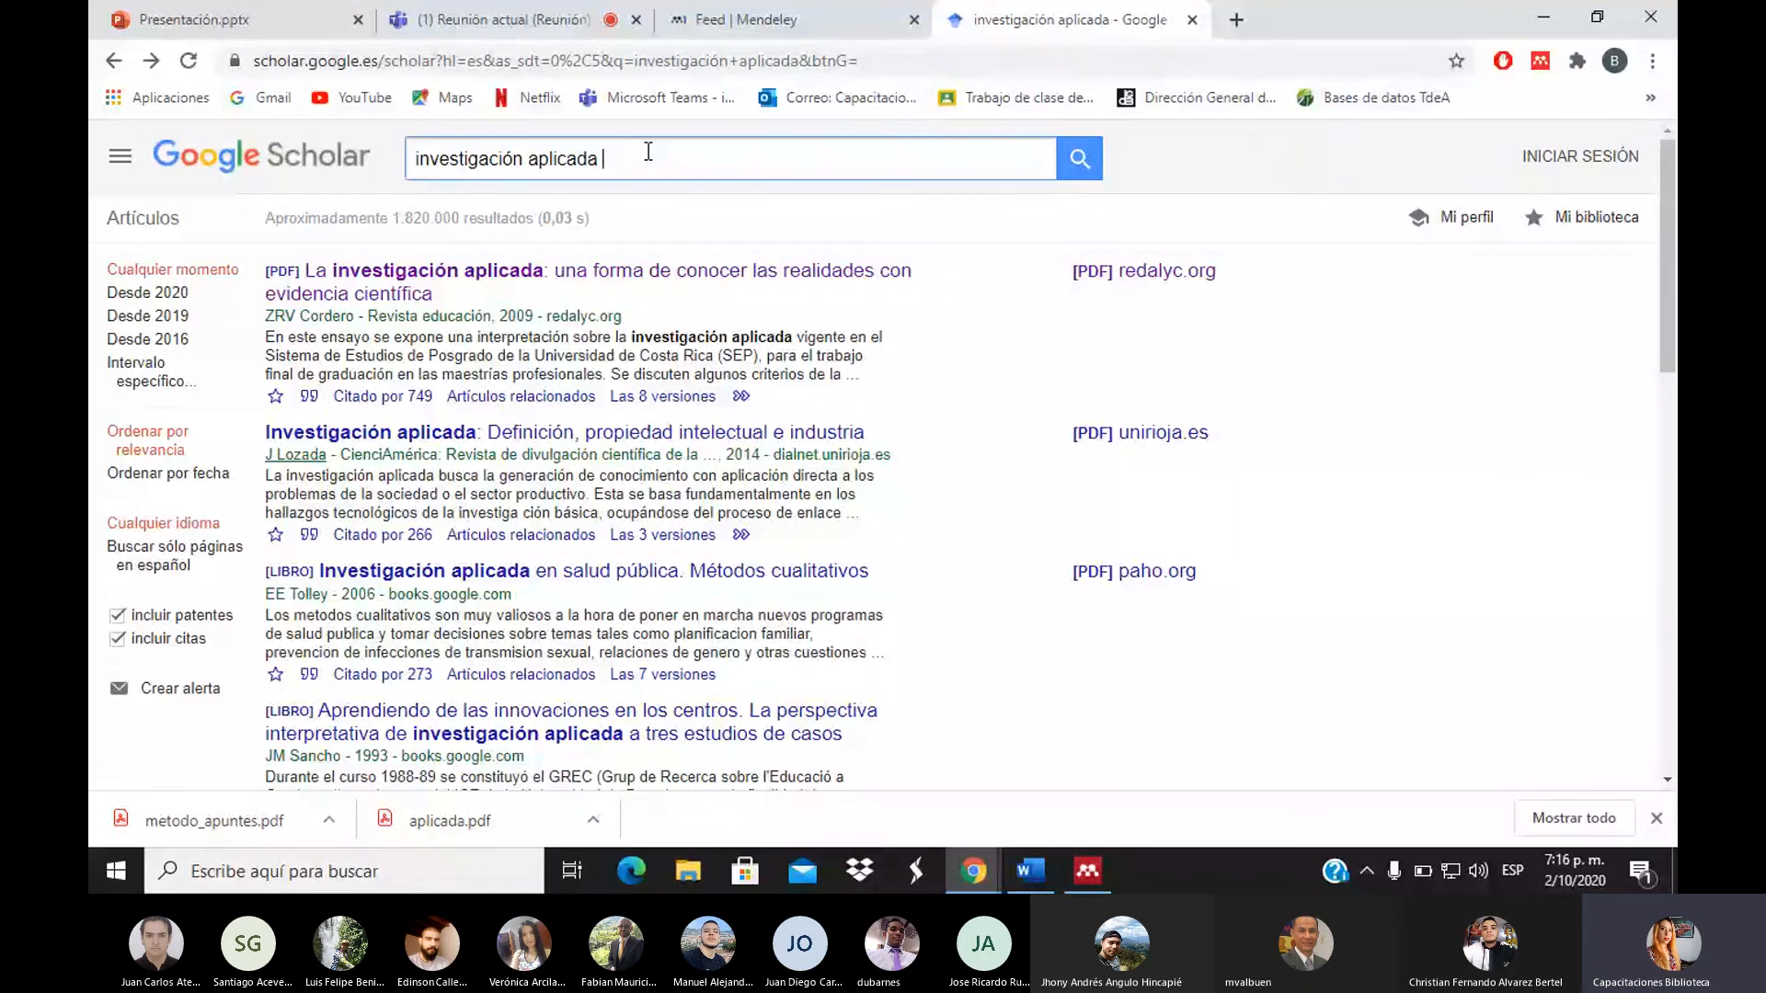
pyautogui.write('scielo')
pyautogui.press('Return')
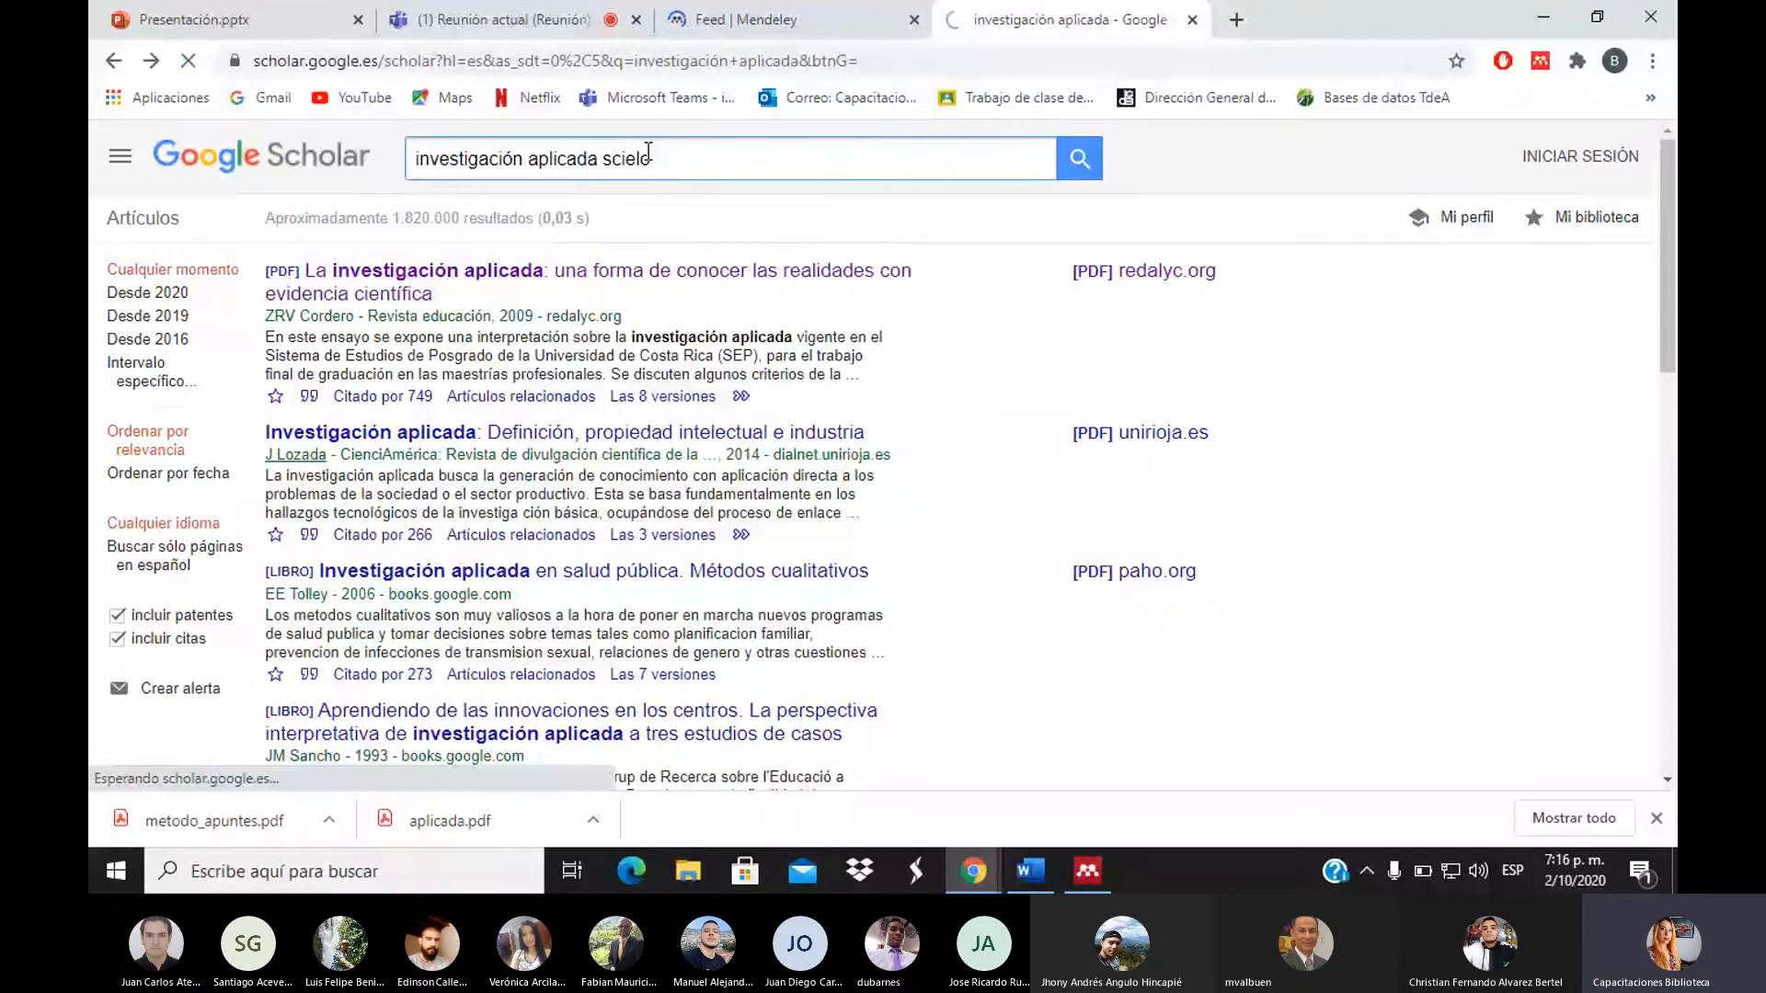
pyautogui.click(603, 159)
pyautogui.click(603, 159)
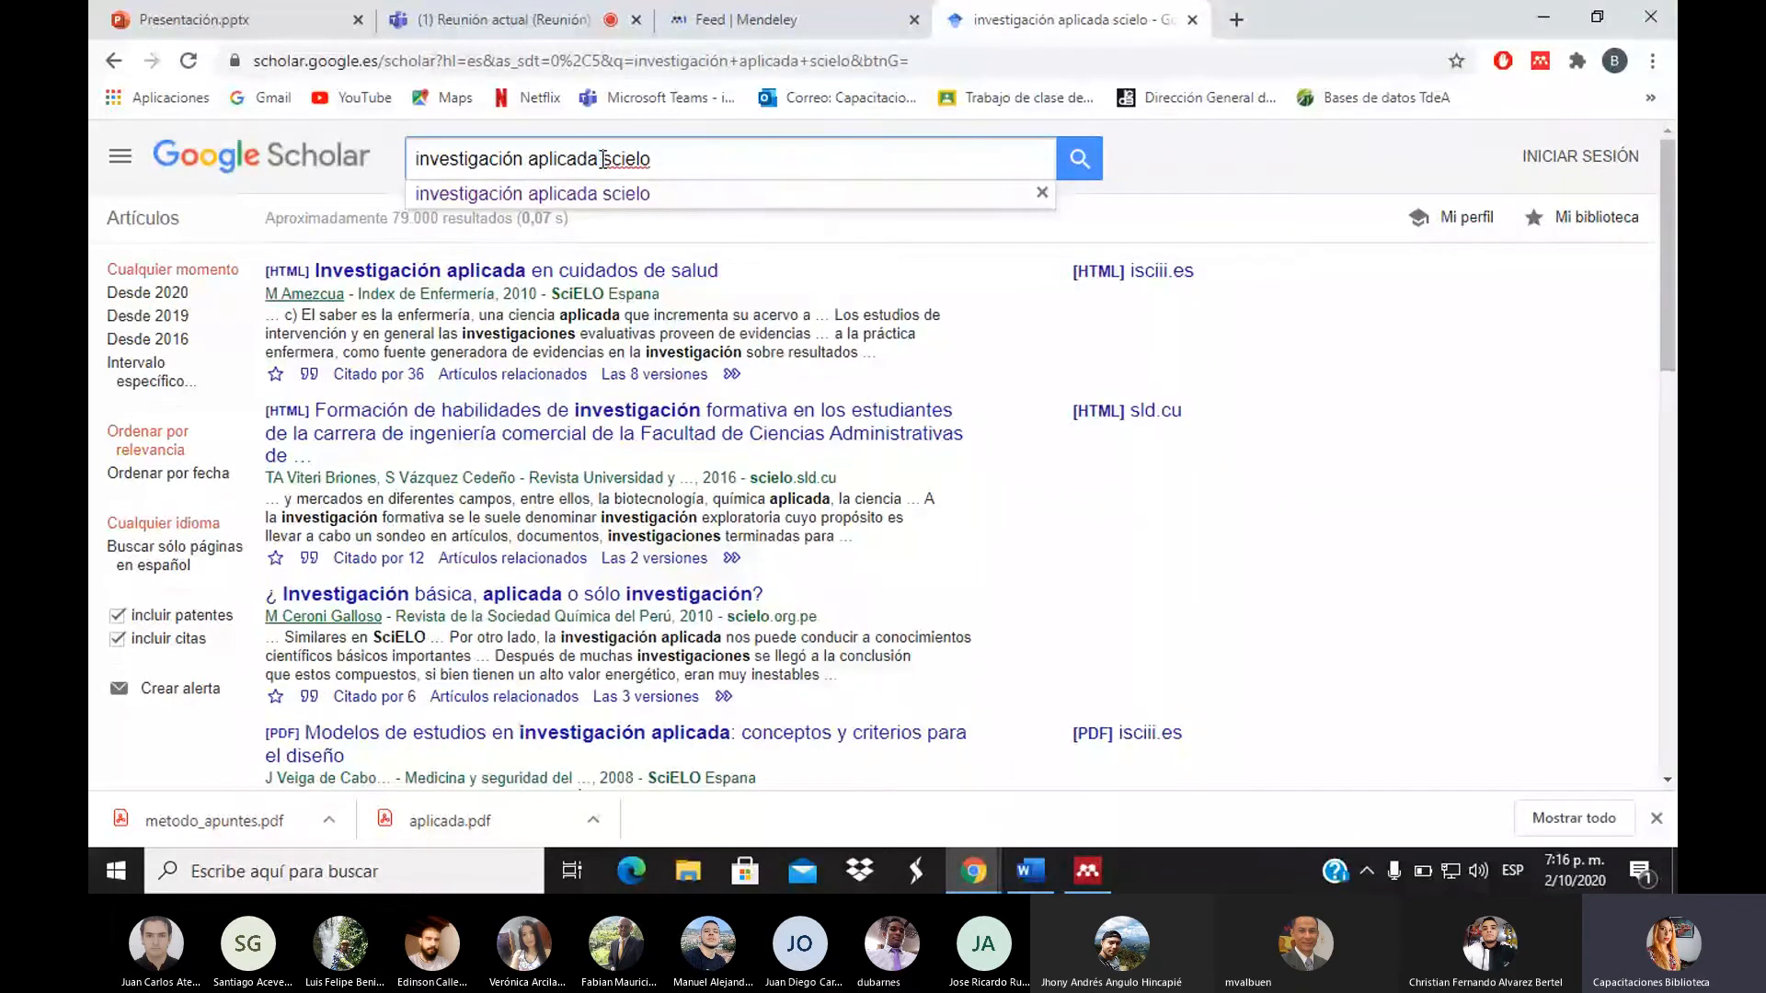
pyautogui.write('"')
pyautogui.click(693, 162)
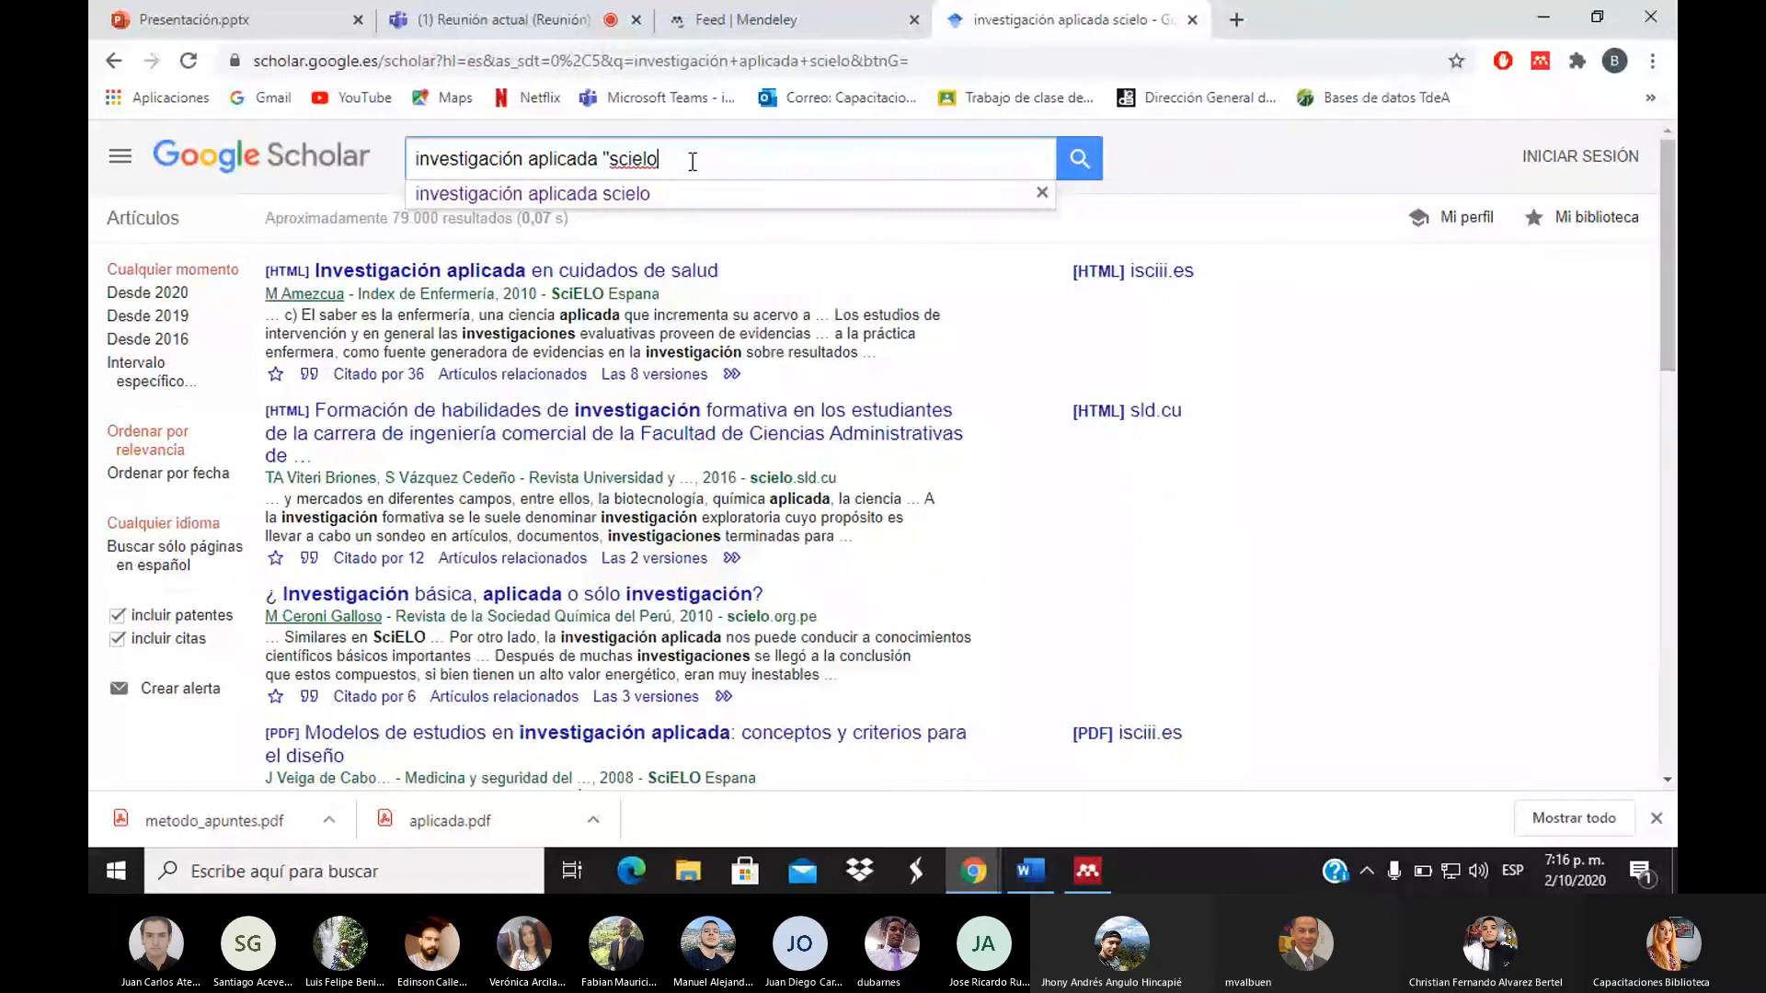
pyautogui.write('"')
pyautogui.press('Return')
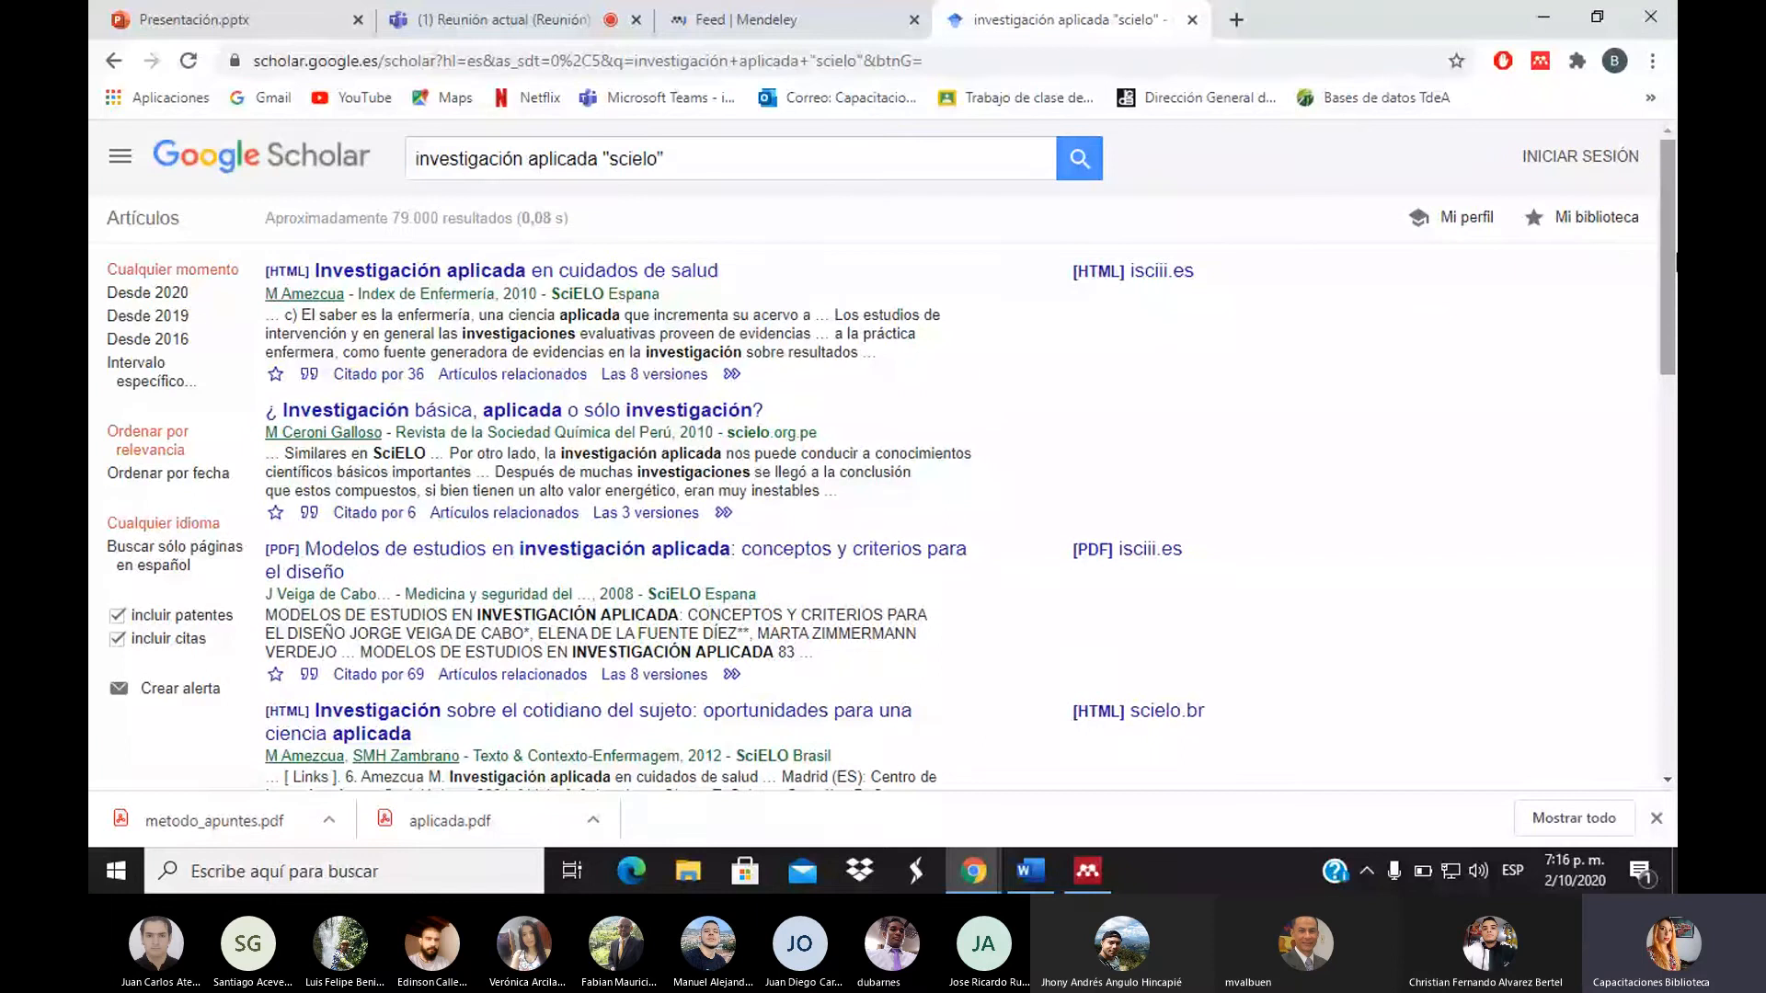
pyautogui.scroll(-5, 1088, 340)
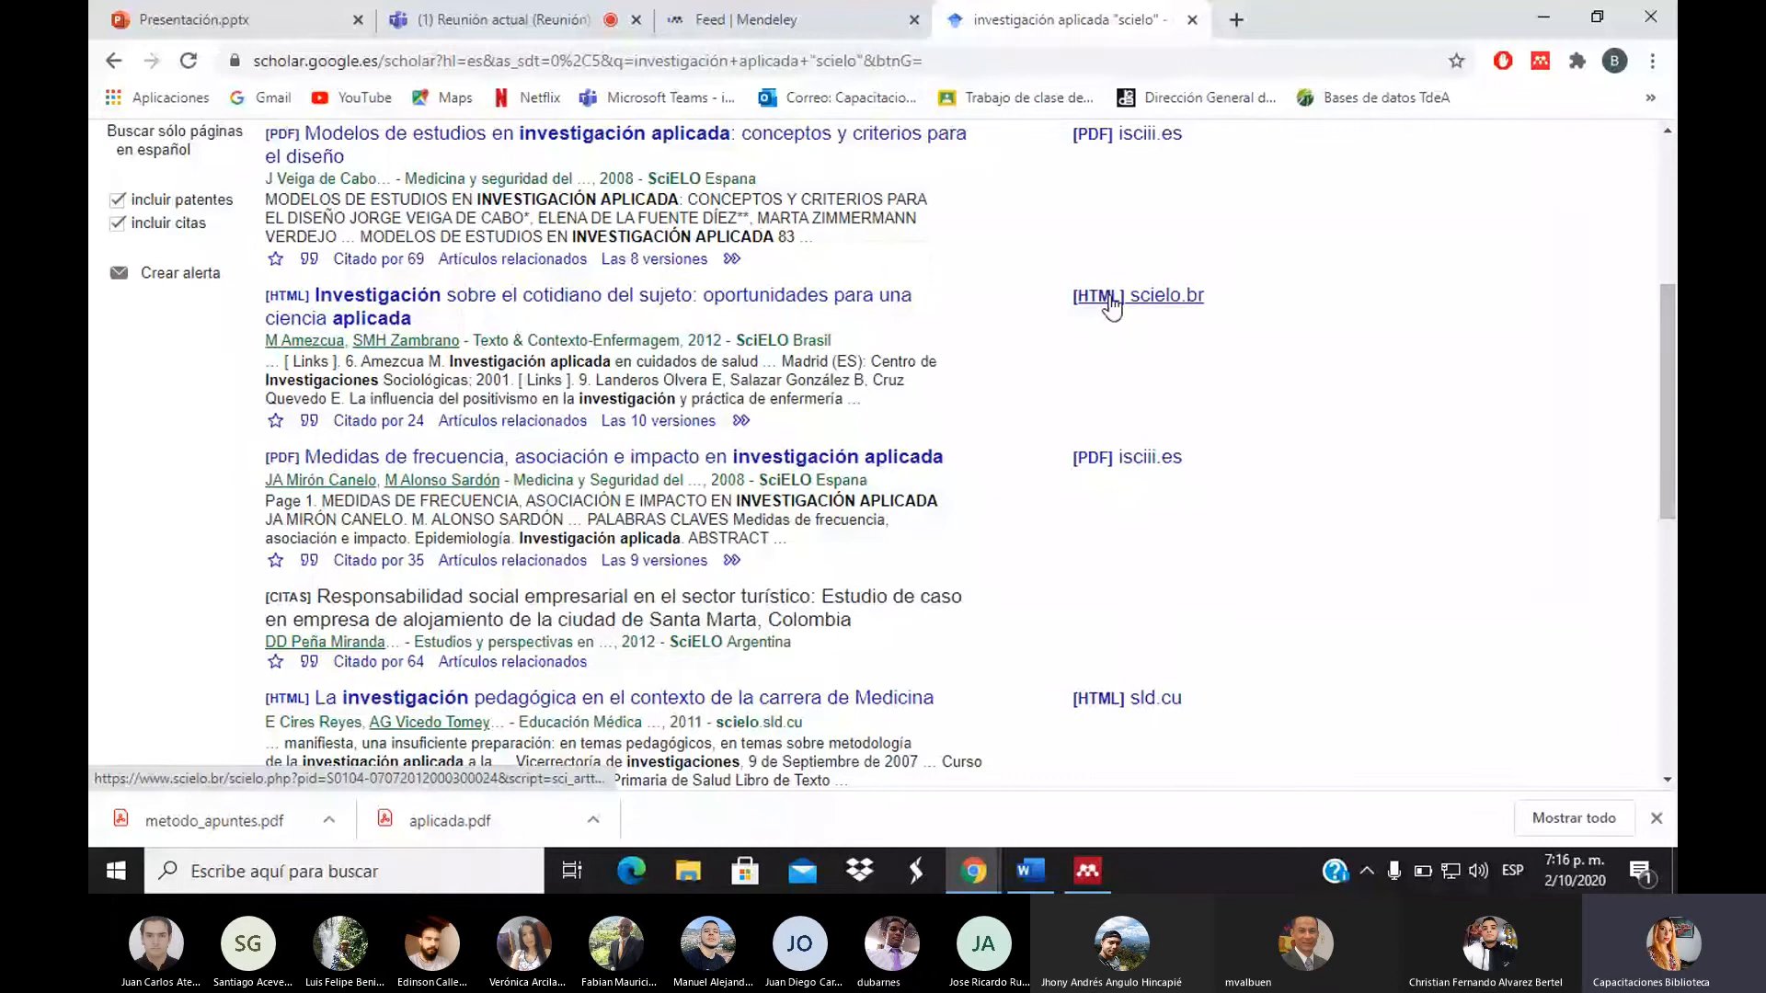
# Open the scielo.br HTML article 'Investigación sobre el cotidiano del sujeto' and view its authors
pyautogui.click(1112, 303)
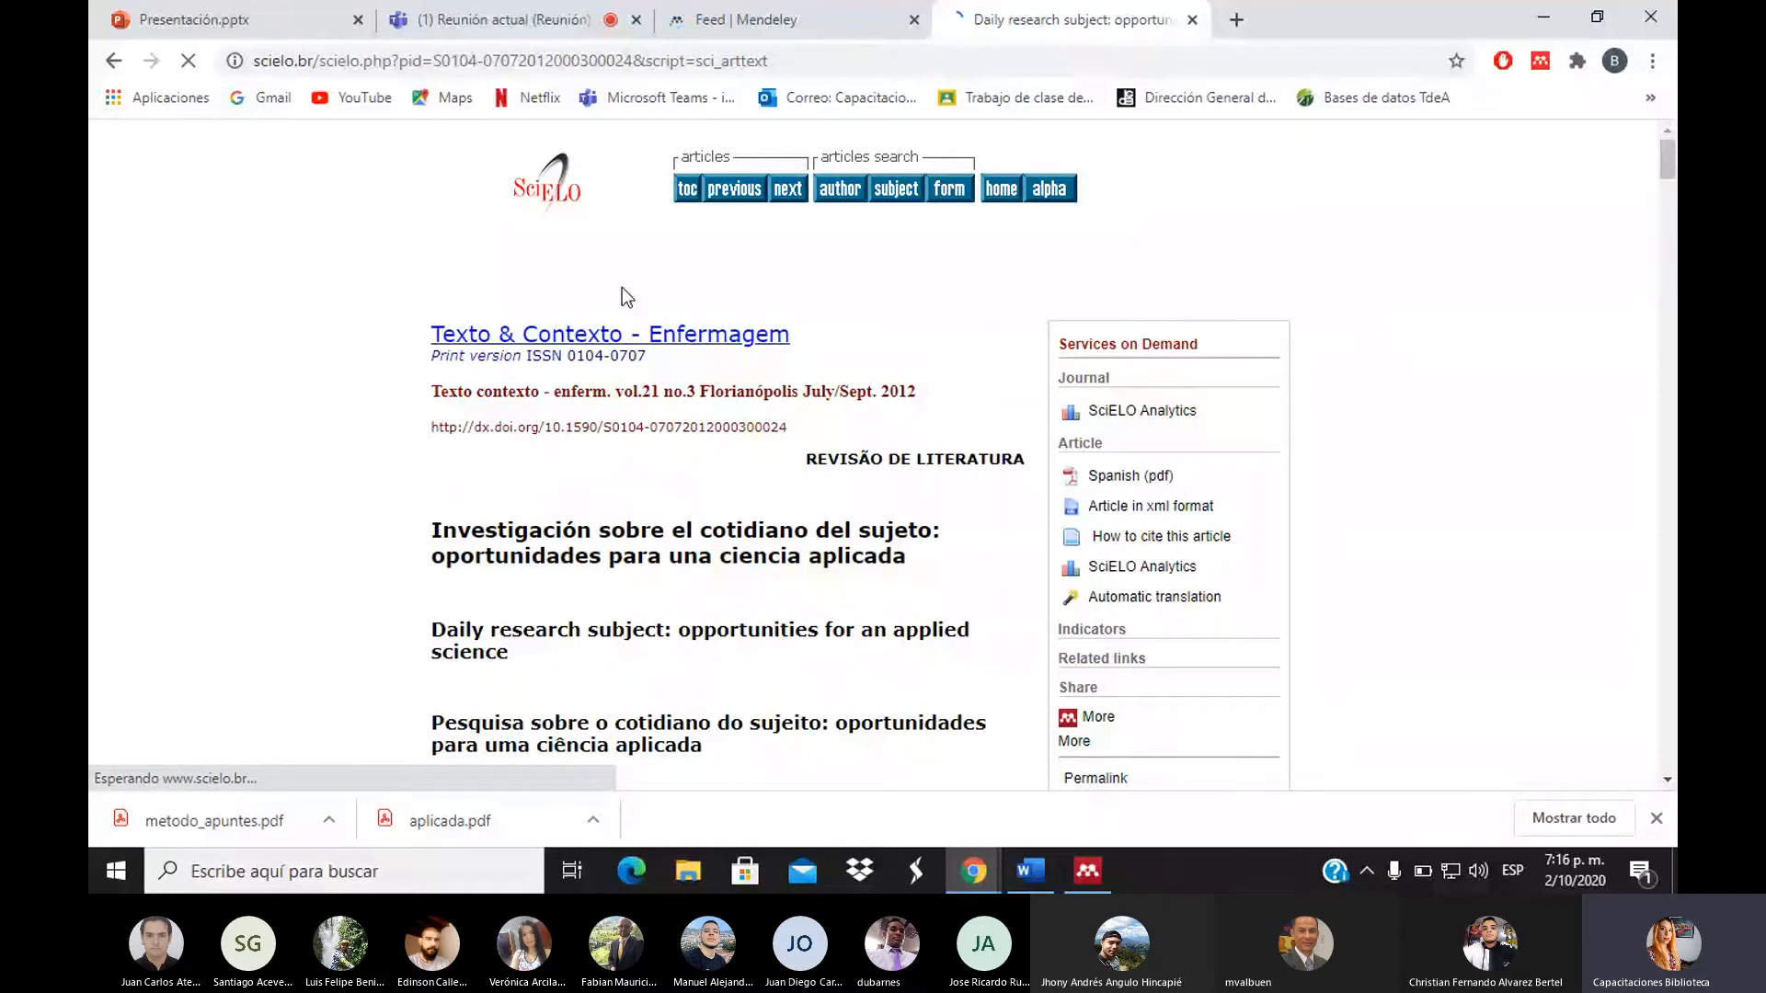
pyautogui.click(1668, 782)
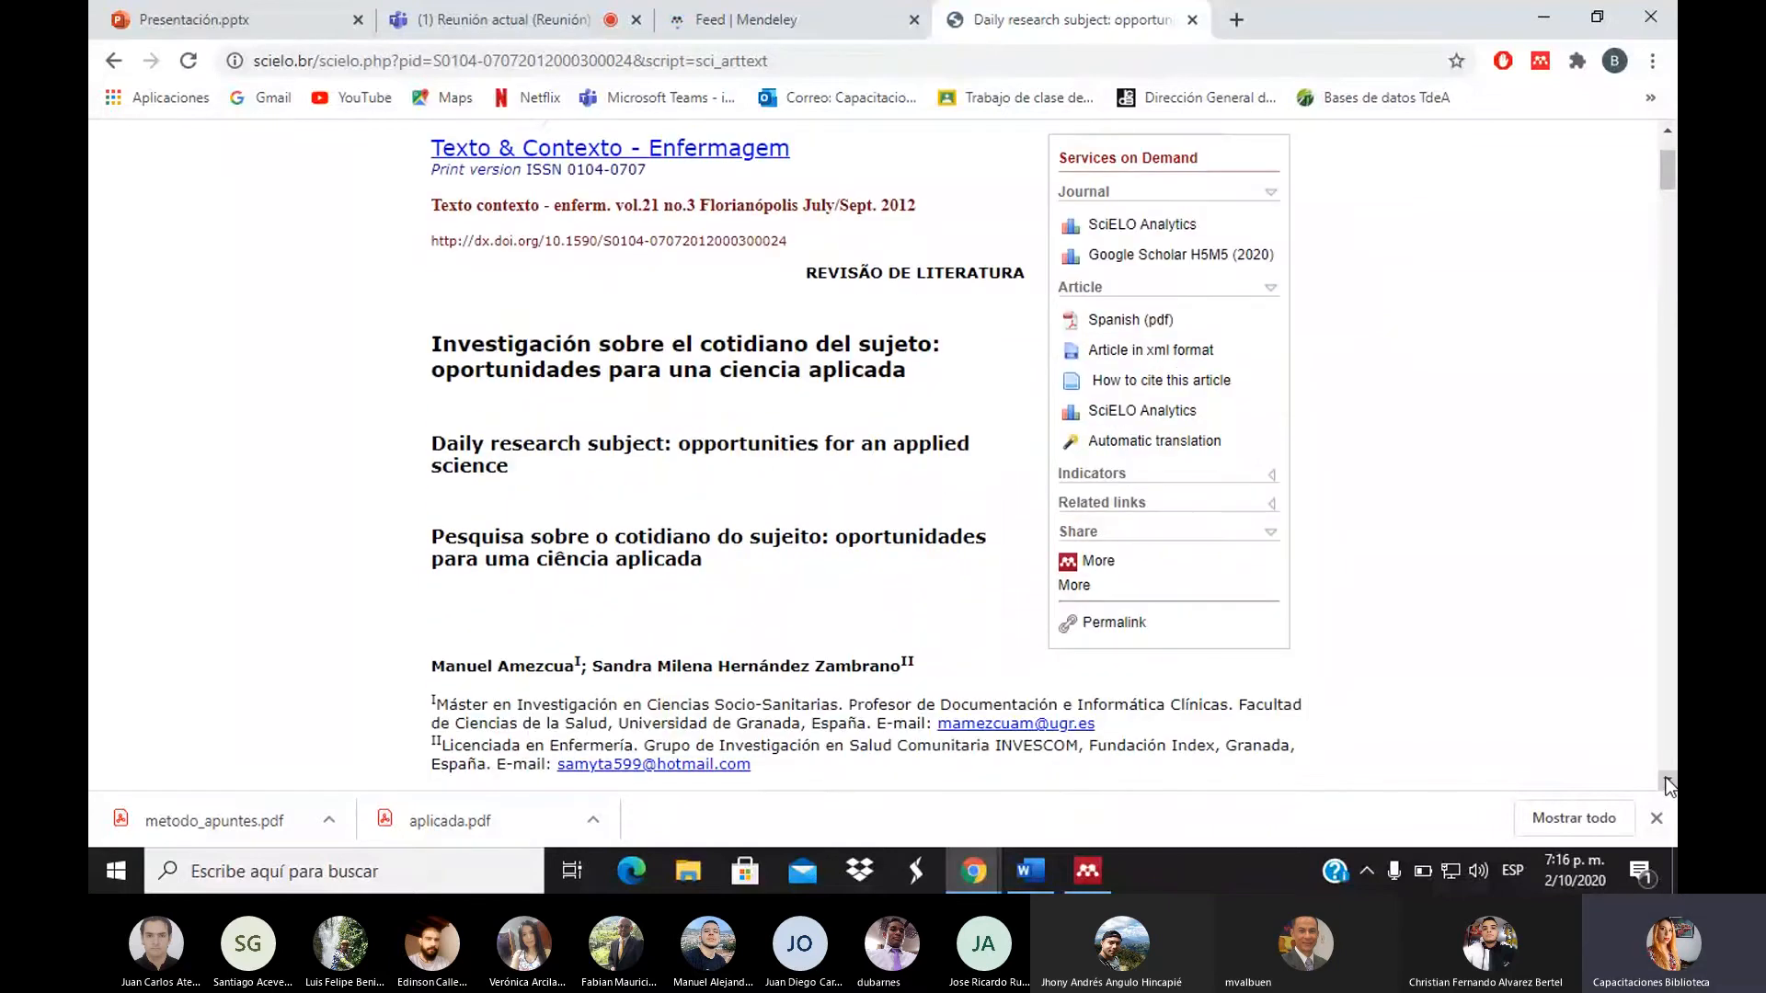
# Import the cotidiano del sujeto article through Mendeley Web Importer, then return to Mendeley Desktop
pyautogui.click(1069, 566)
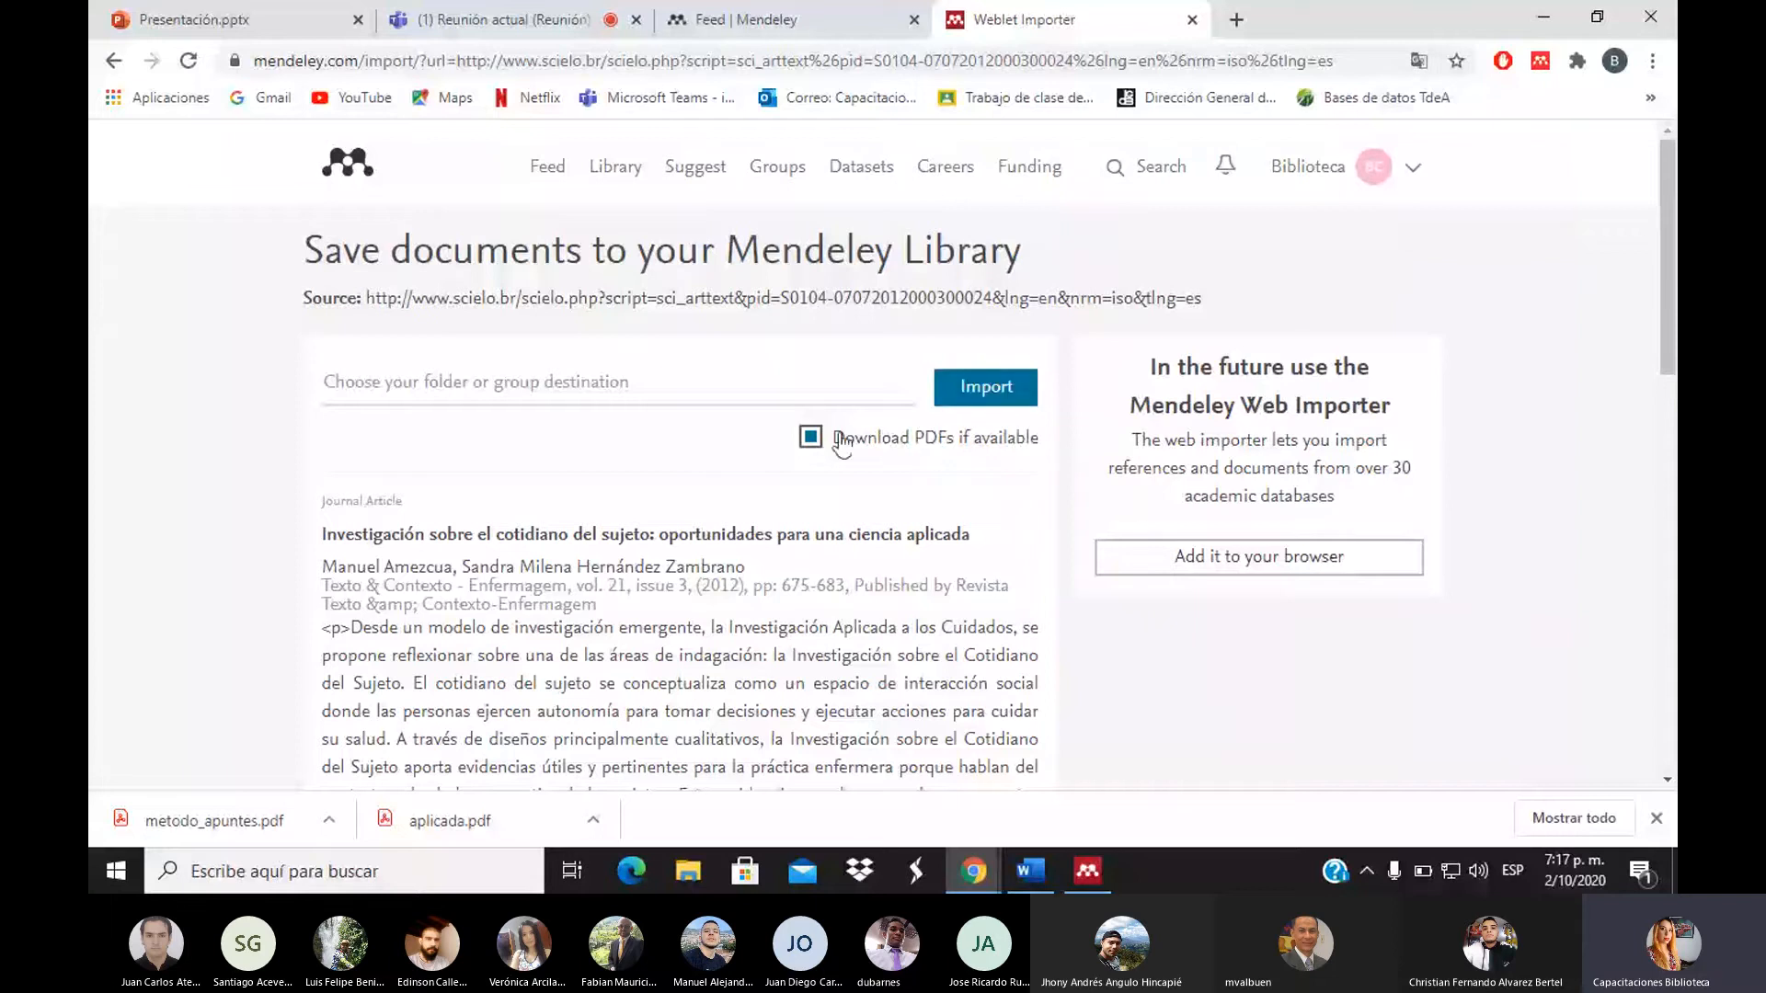
pyautogui.click(990, 399)
pyautogui.click(1085, 872)
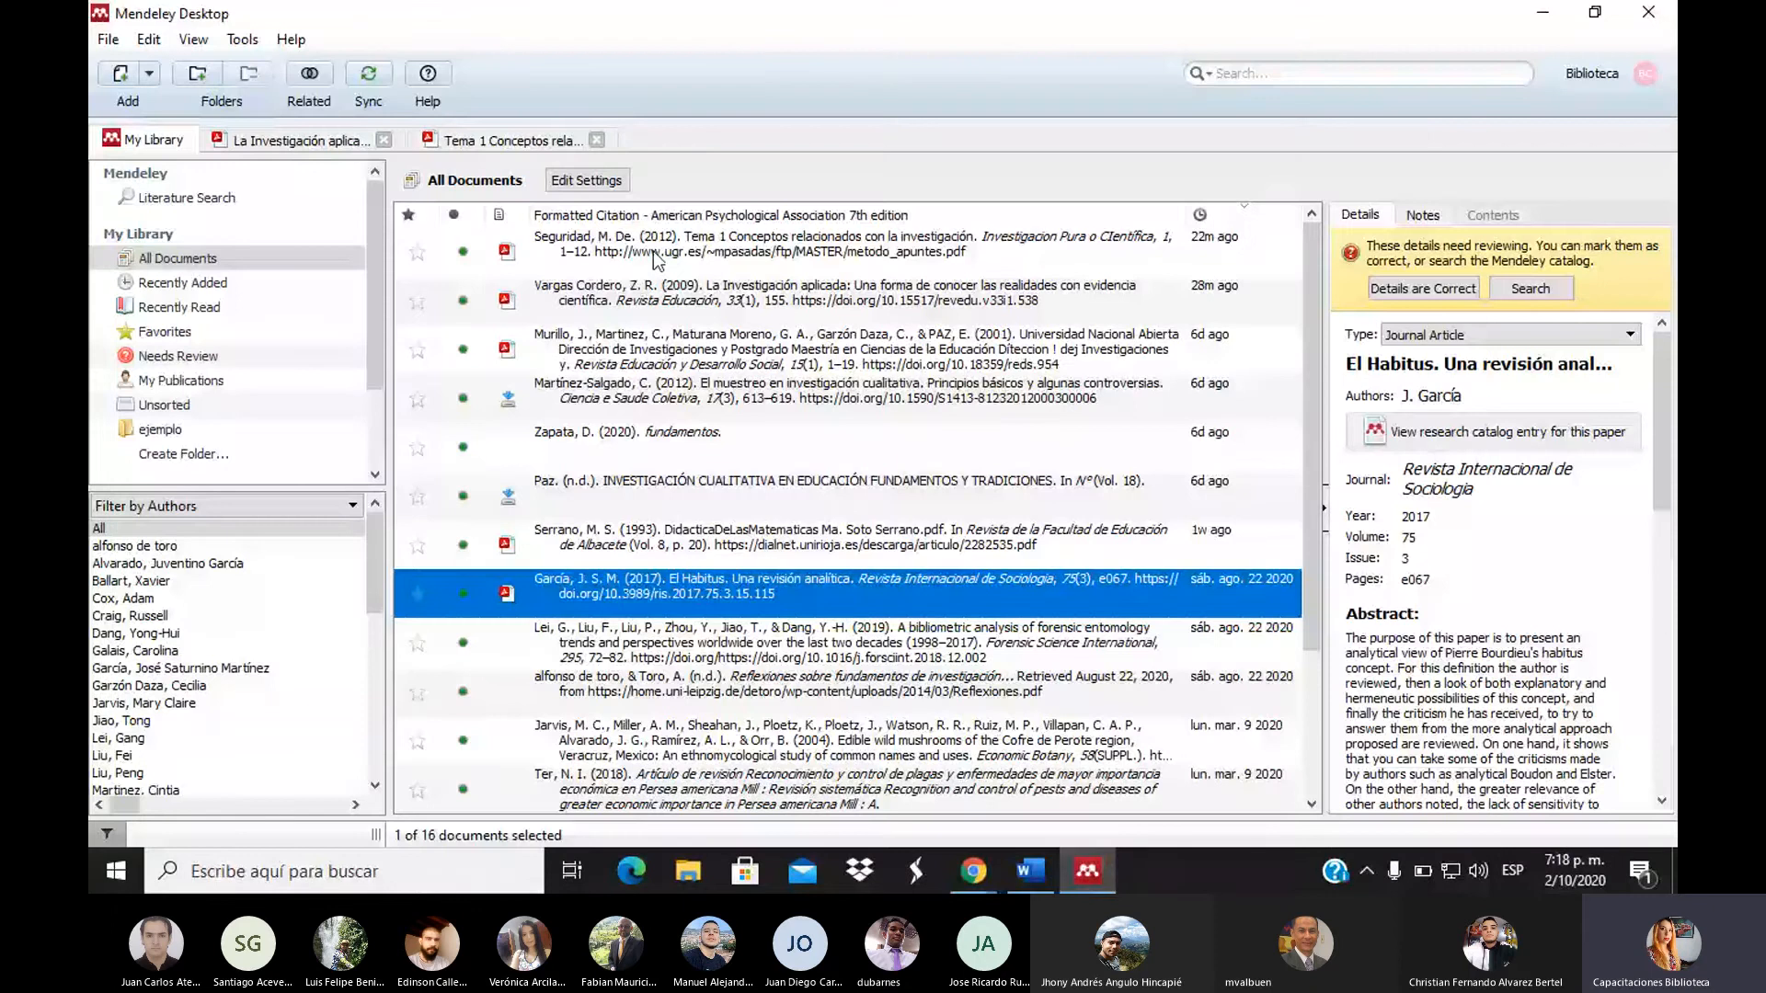
# Sync the library, then open García's 2017 El Habitus PDF from the Details panel's Files
pyautogui.click(374, 79)
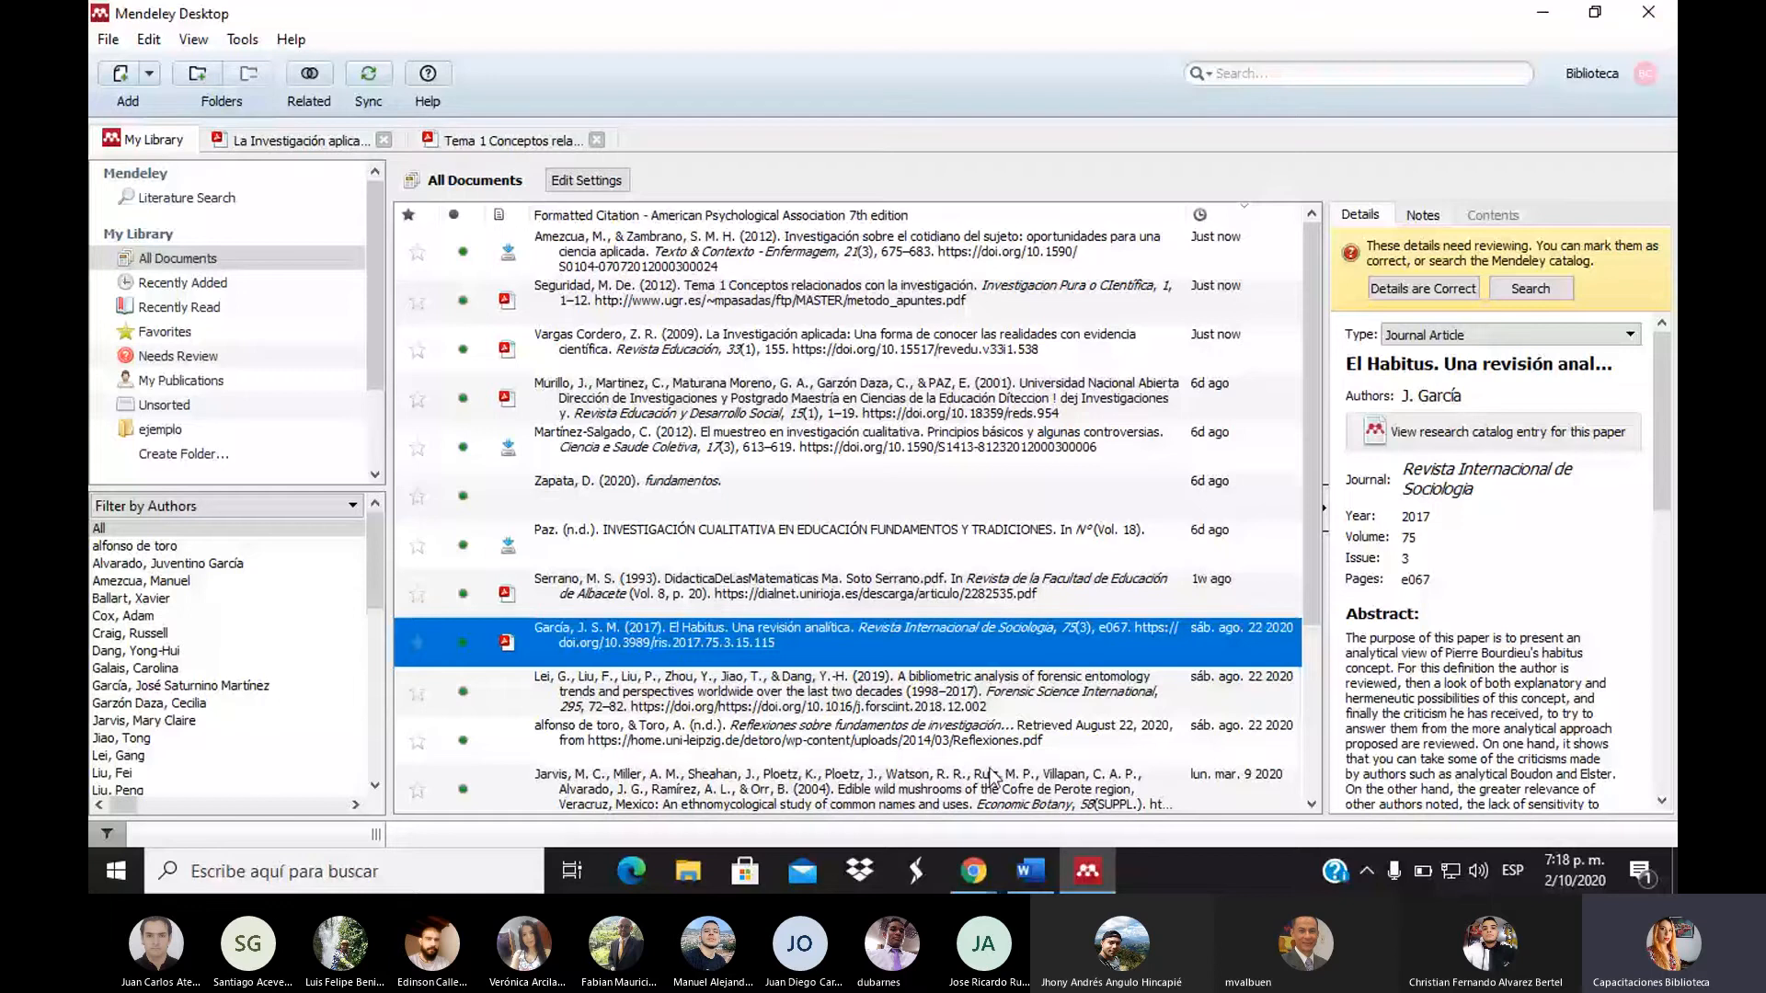
pyautogui.scroll(-3, 1533, 505)
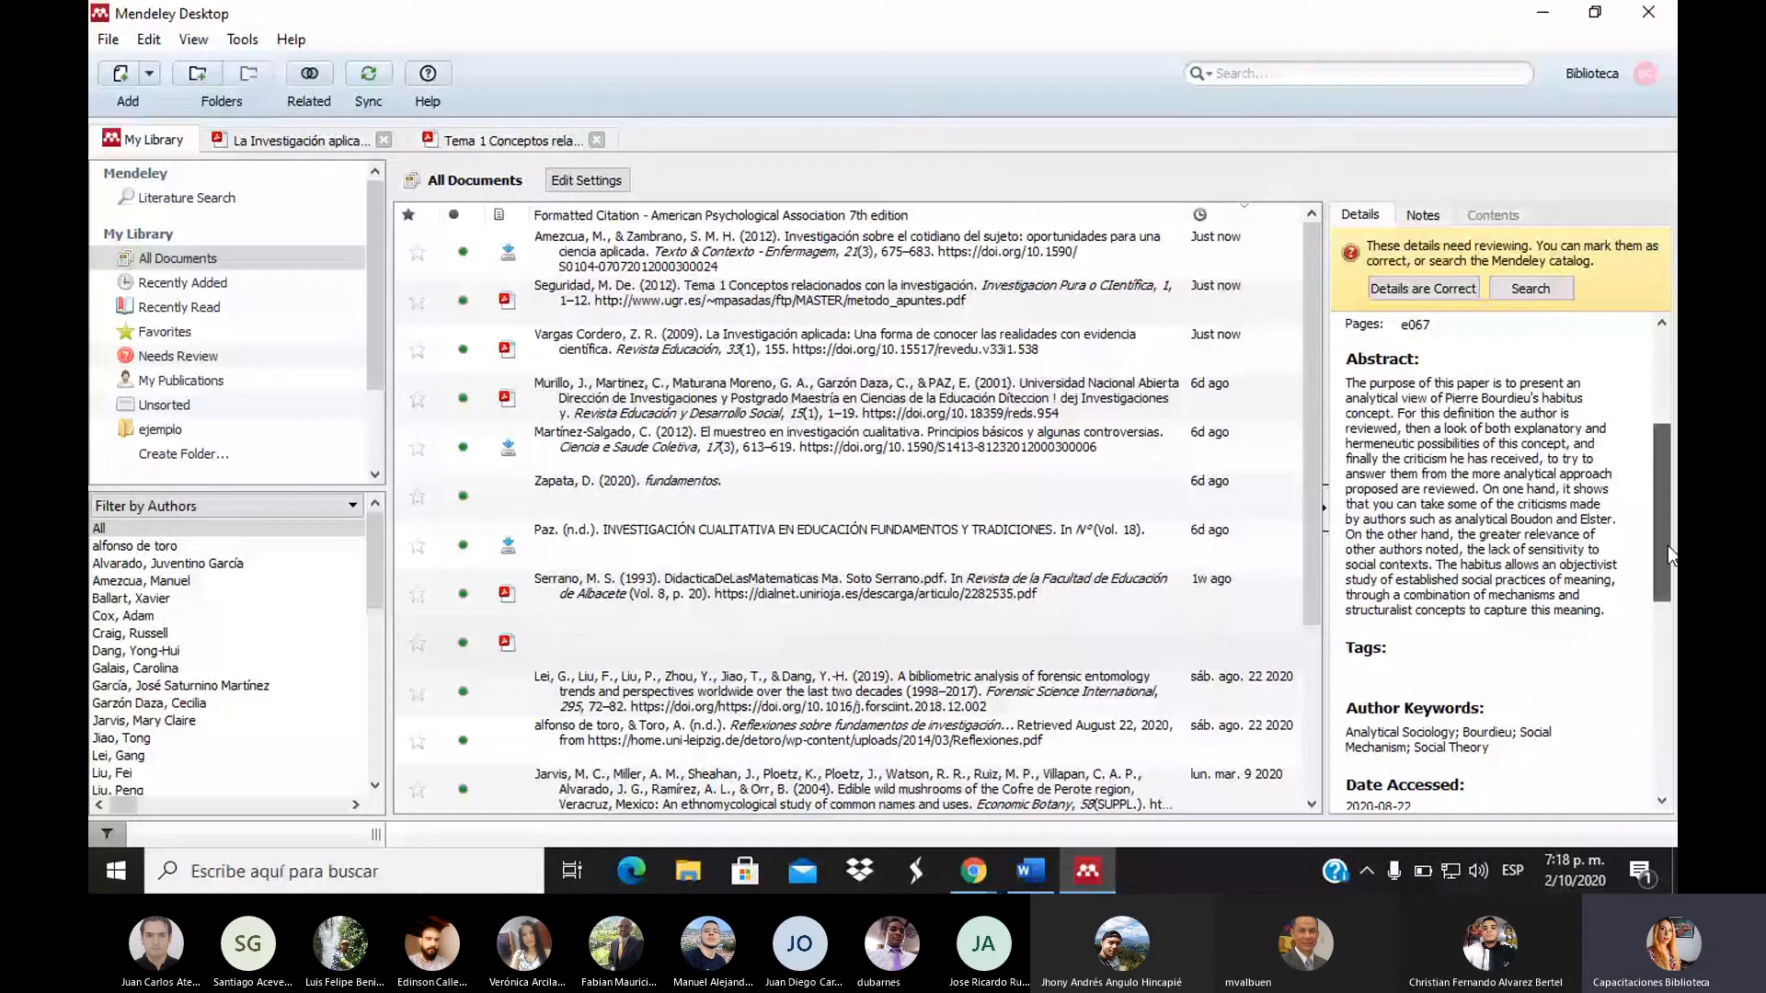
pyautogui.scroll(-5, 1668, 547)
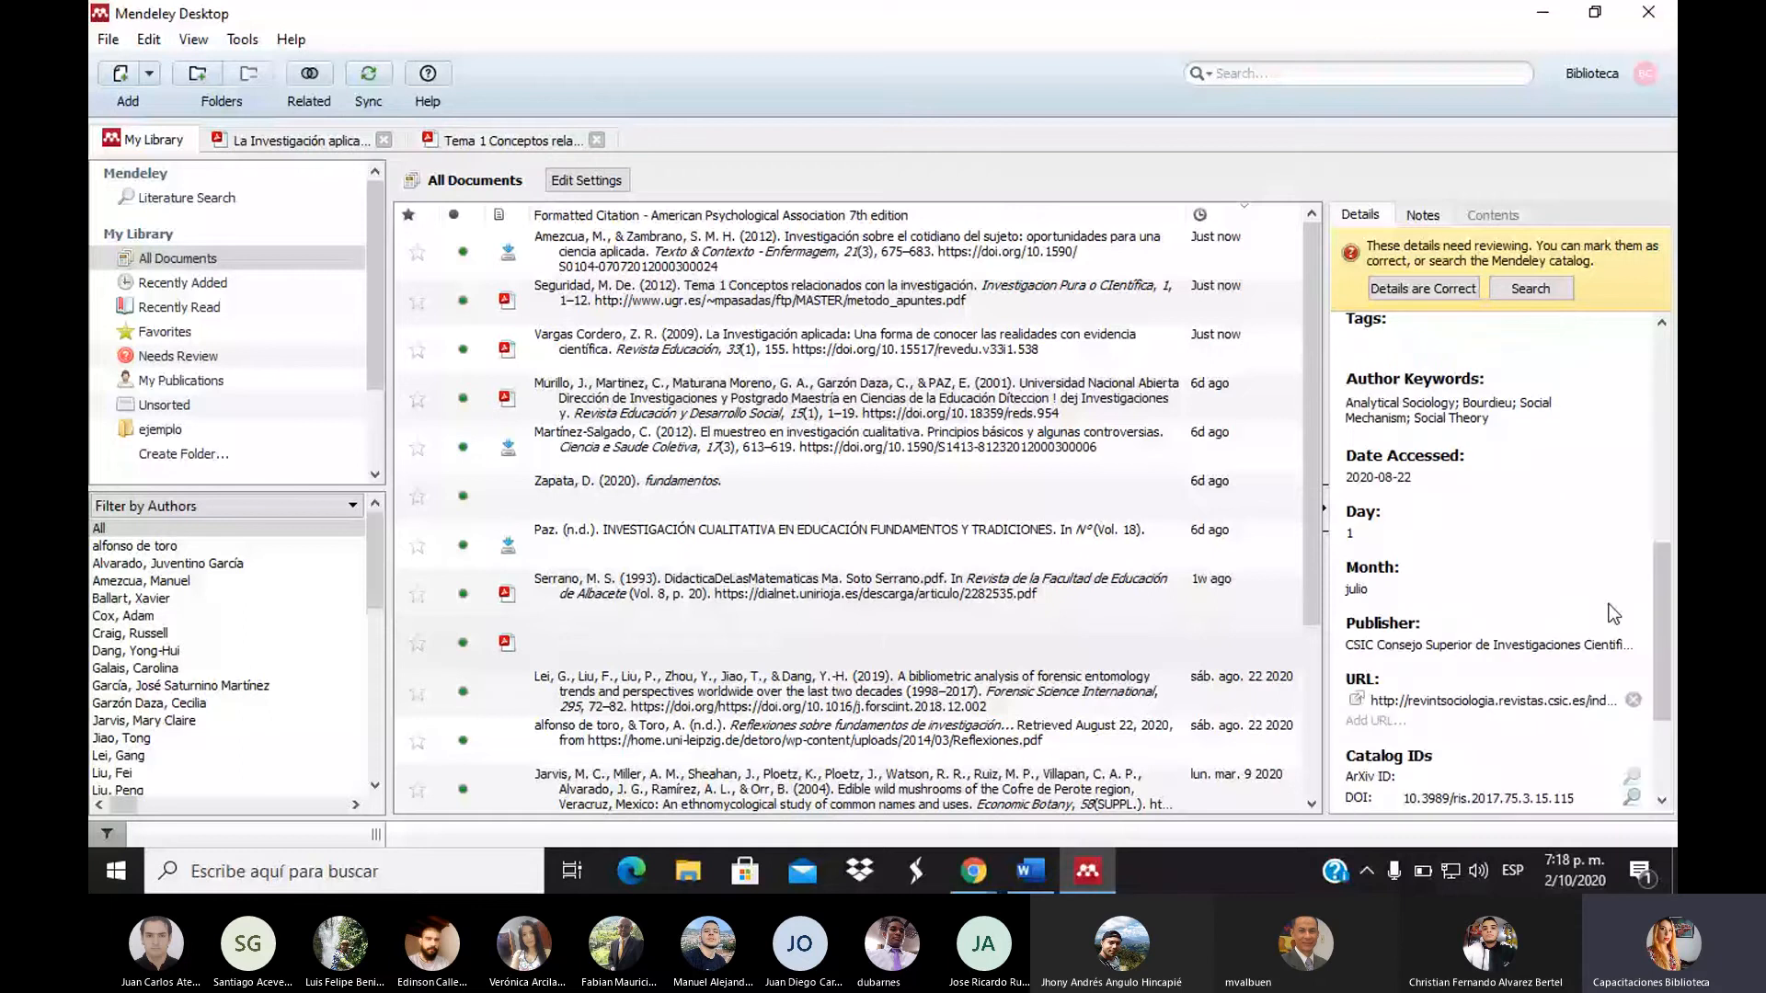
pyautogui.scroll(-3, 1650, 615)
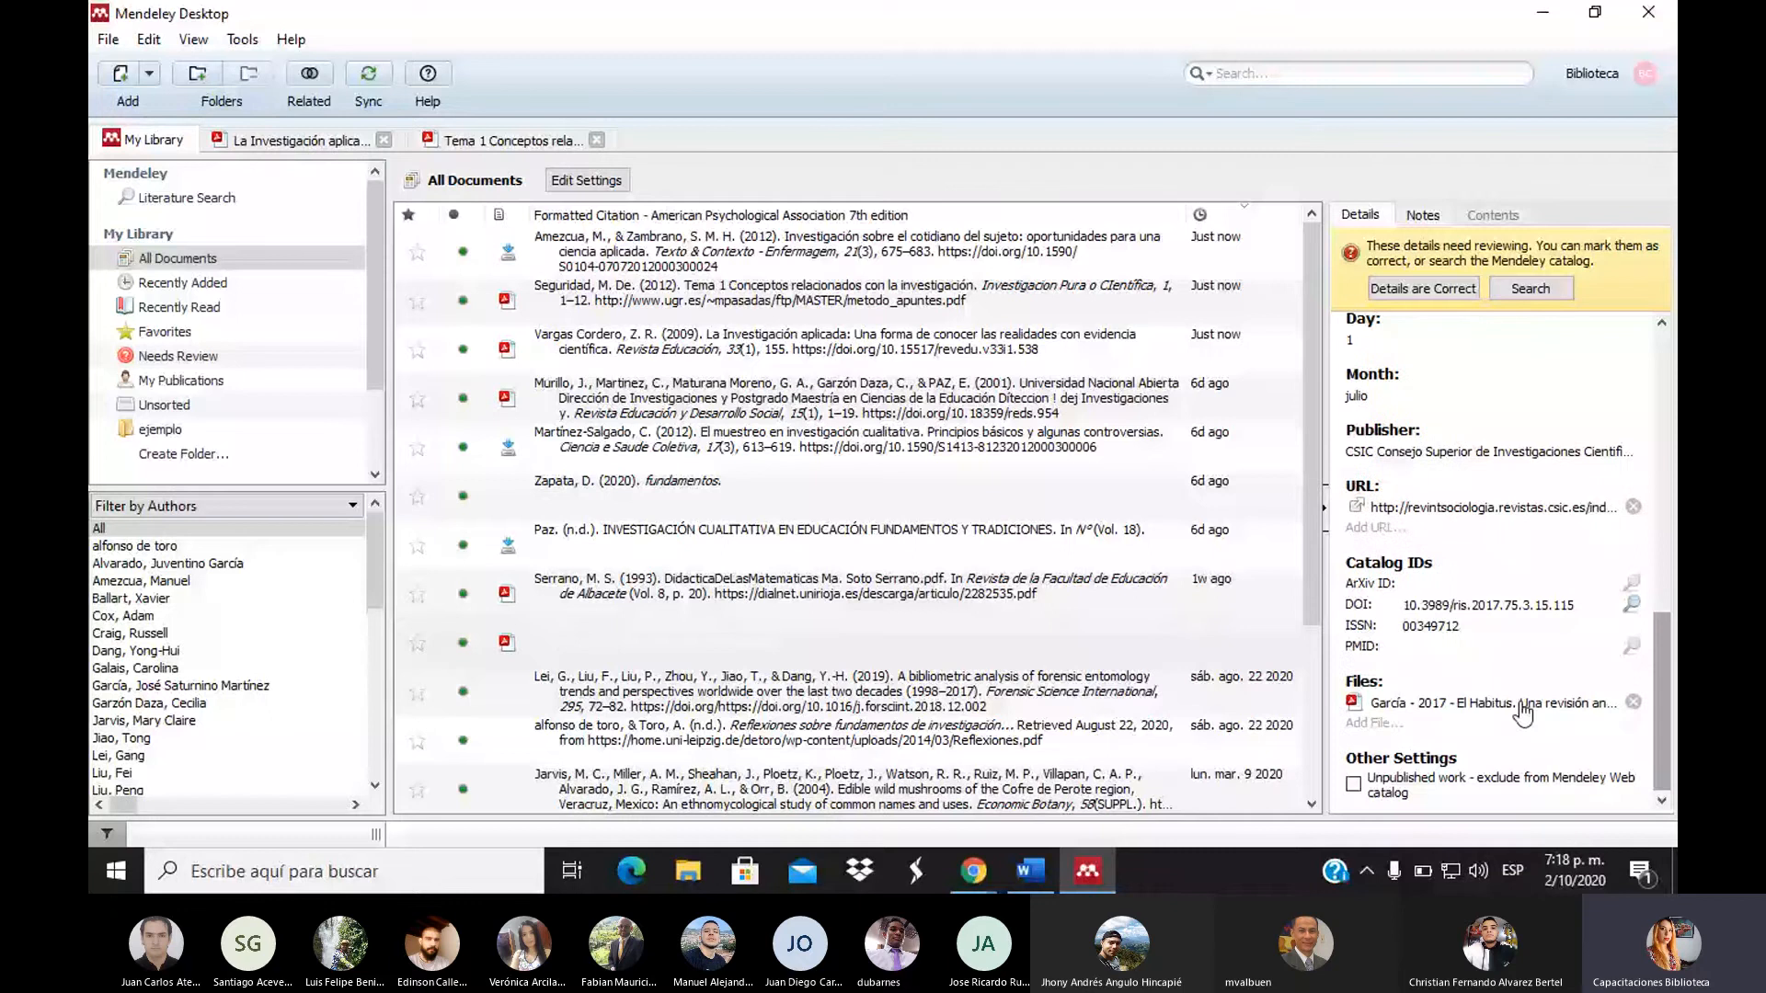
pyautogui.click(1522, 706)
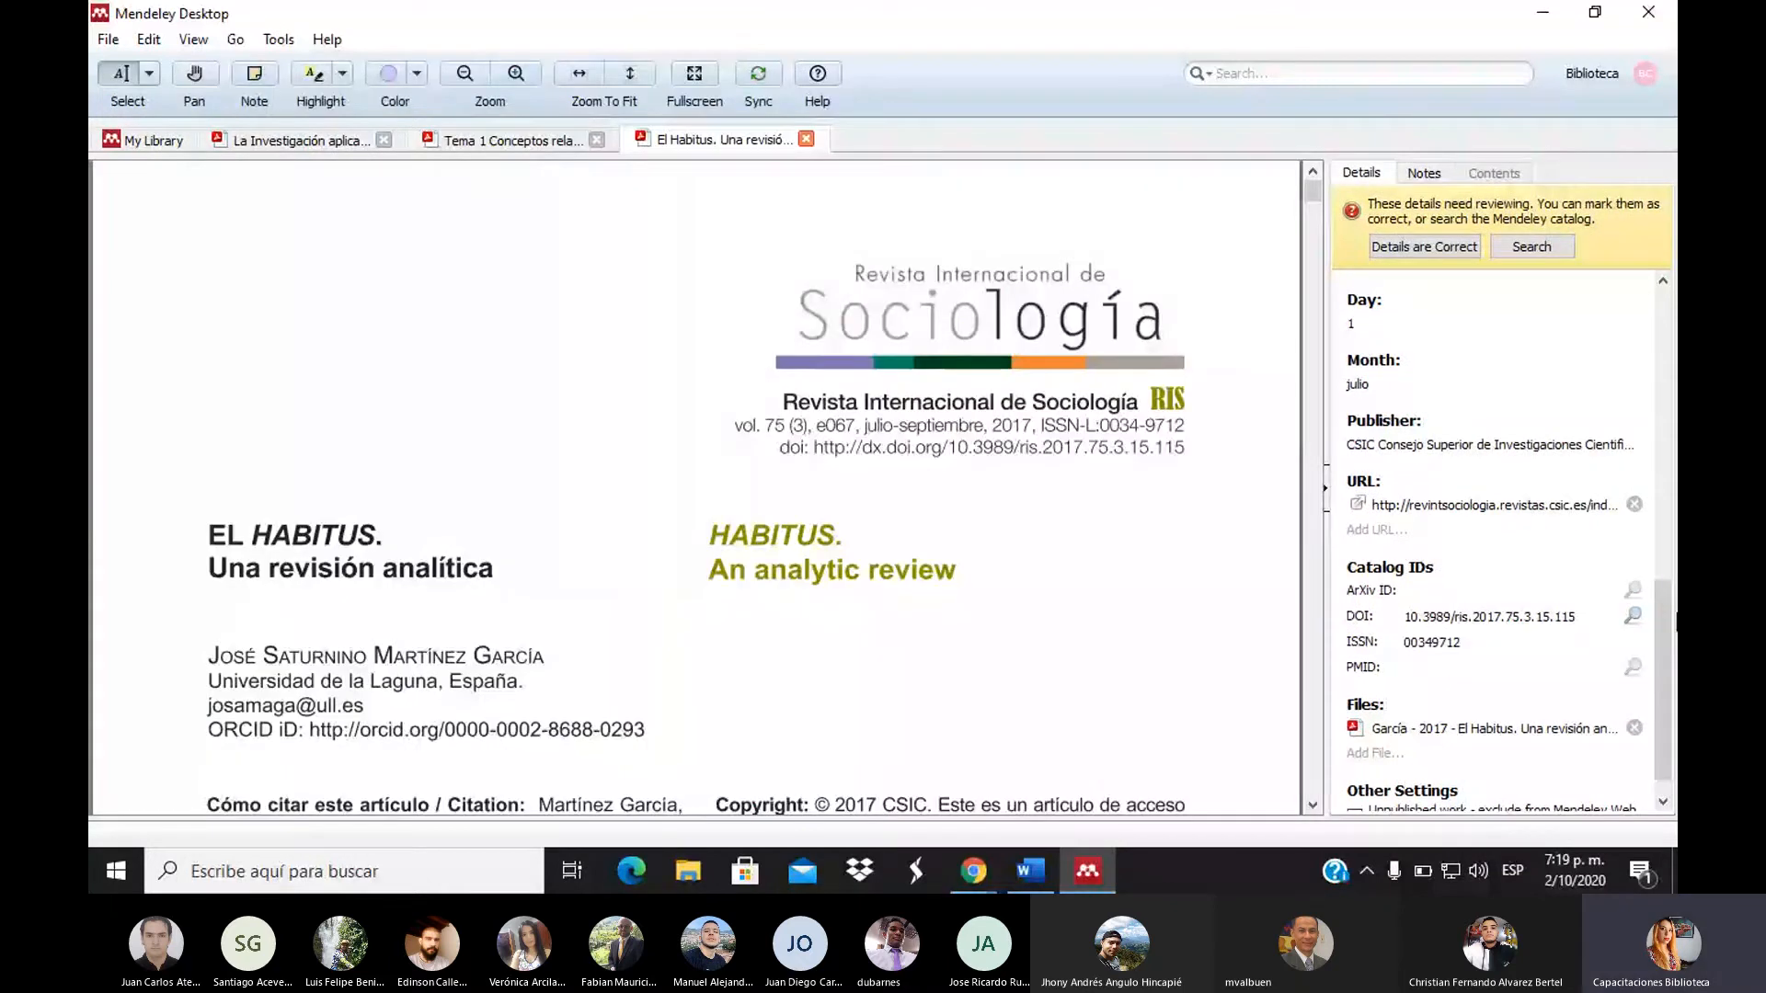
# Scroll through the El Habitus PDF to its last page to check the page count
pyautogui.moveTo(1676, 614); pyautogui.dragTo(1669, 322)
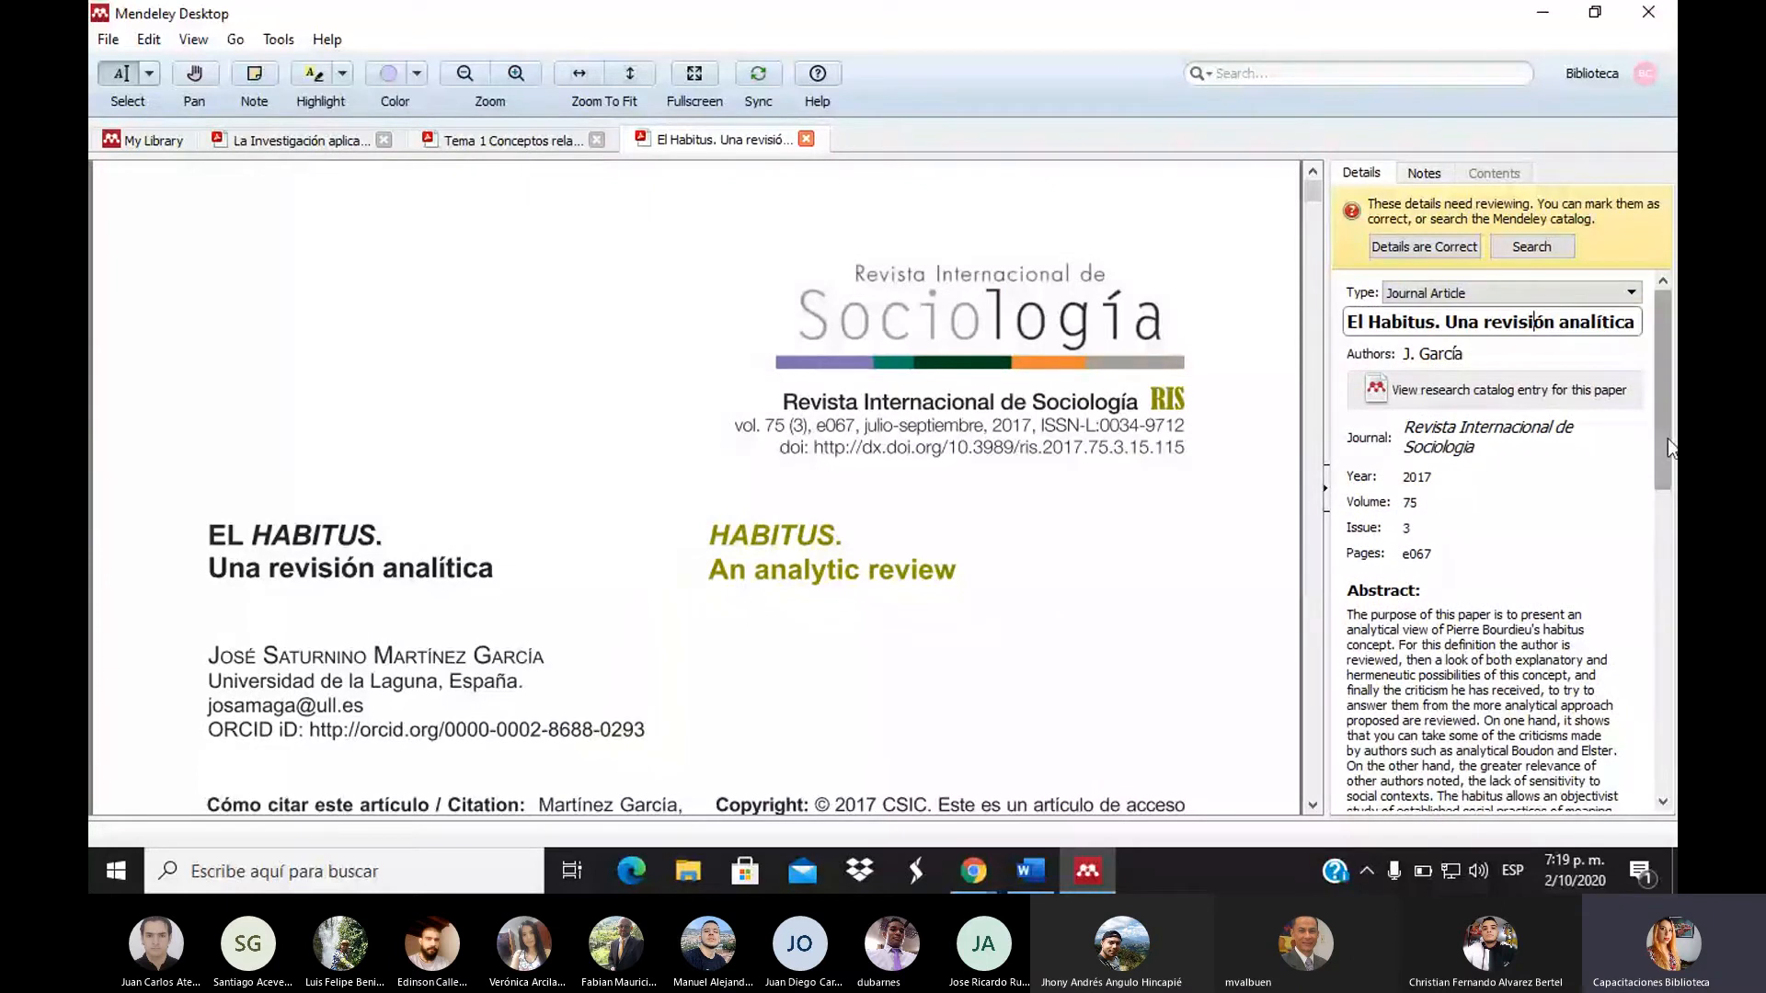
pyautogui.click(1415, 354)
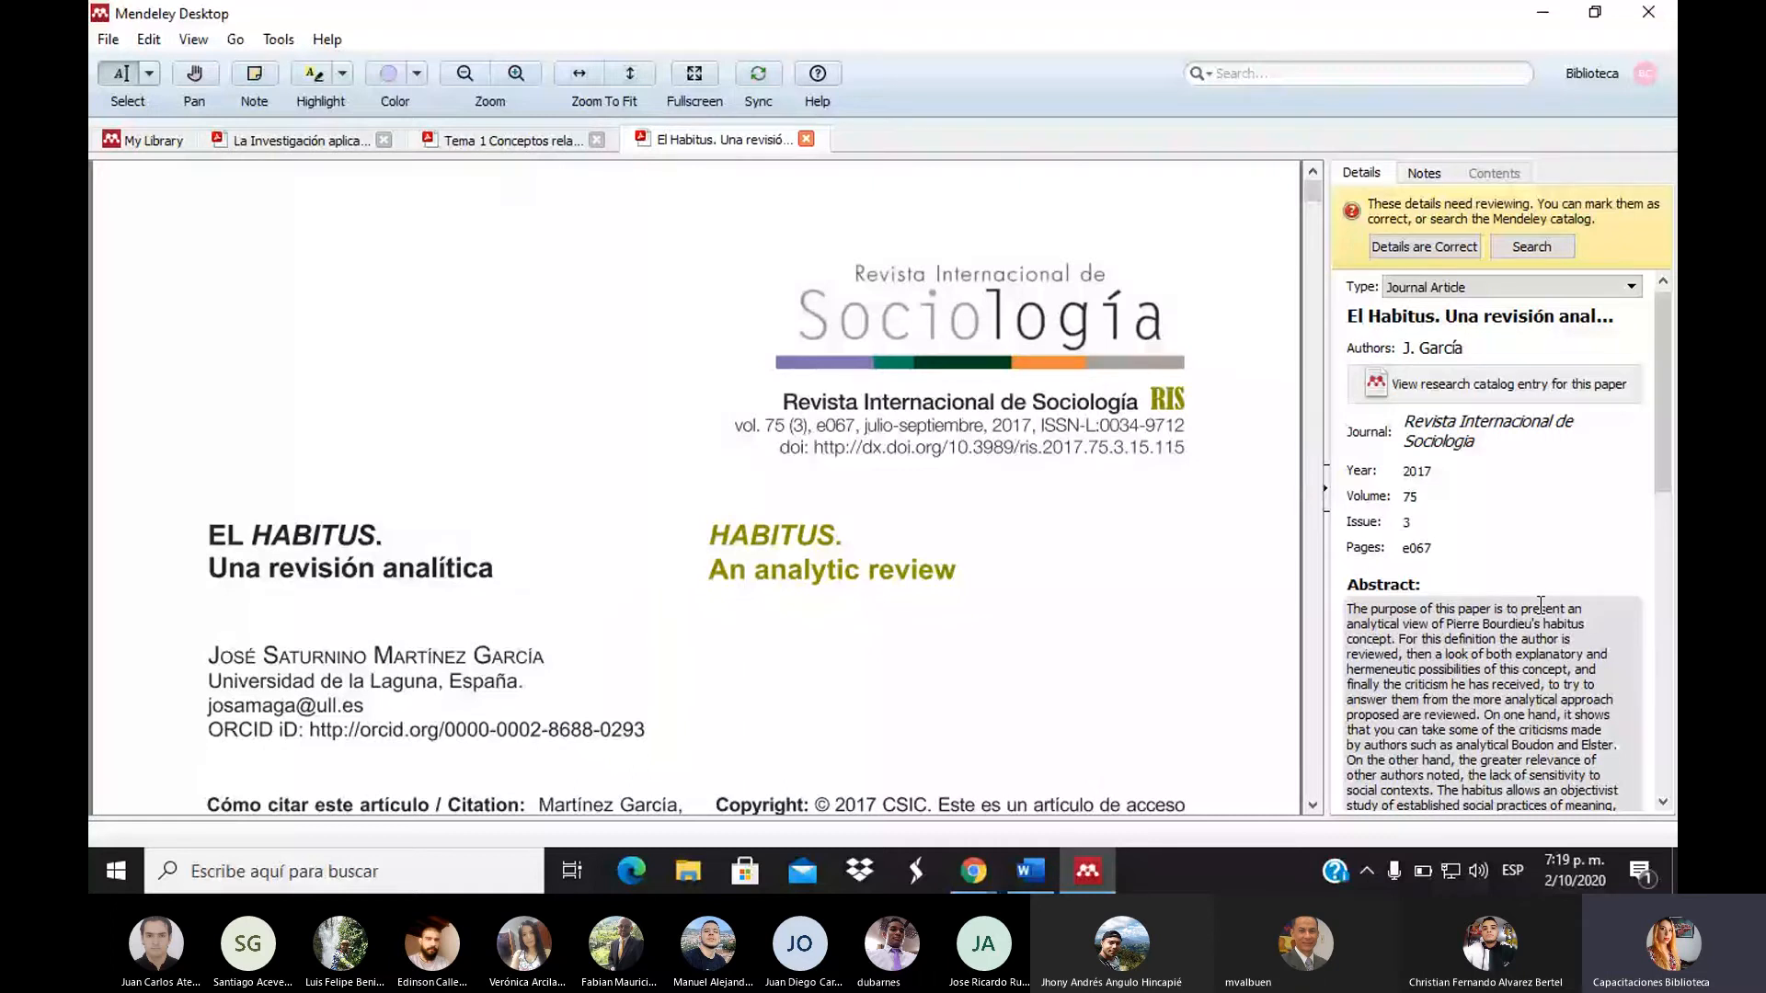
pyautogui.moveTo(1662, 444); pyautogui.dragTo(1644, 487)
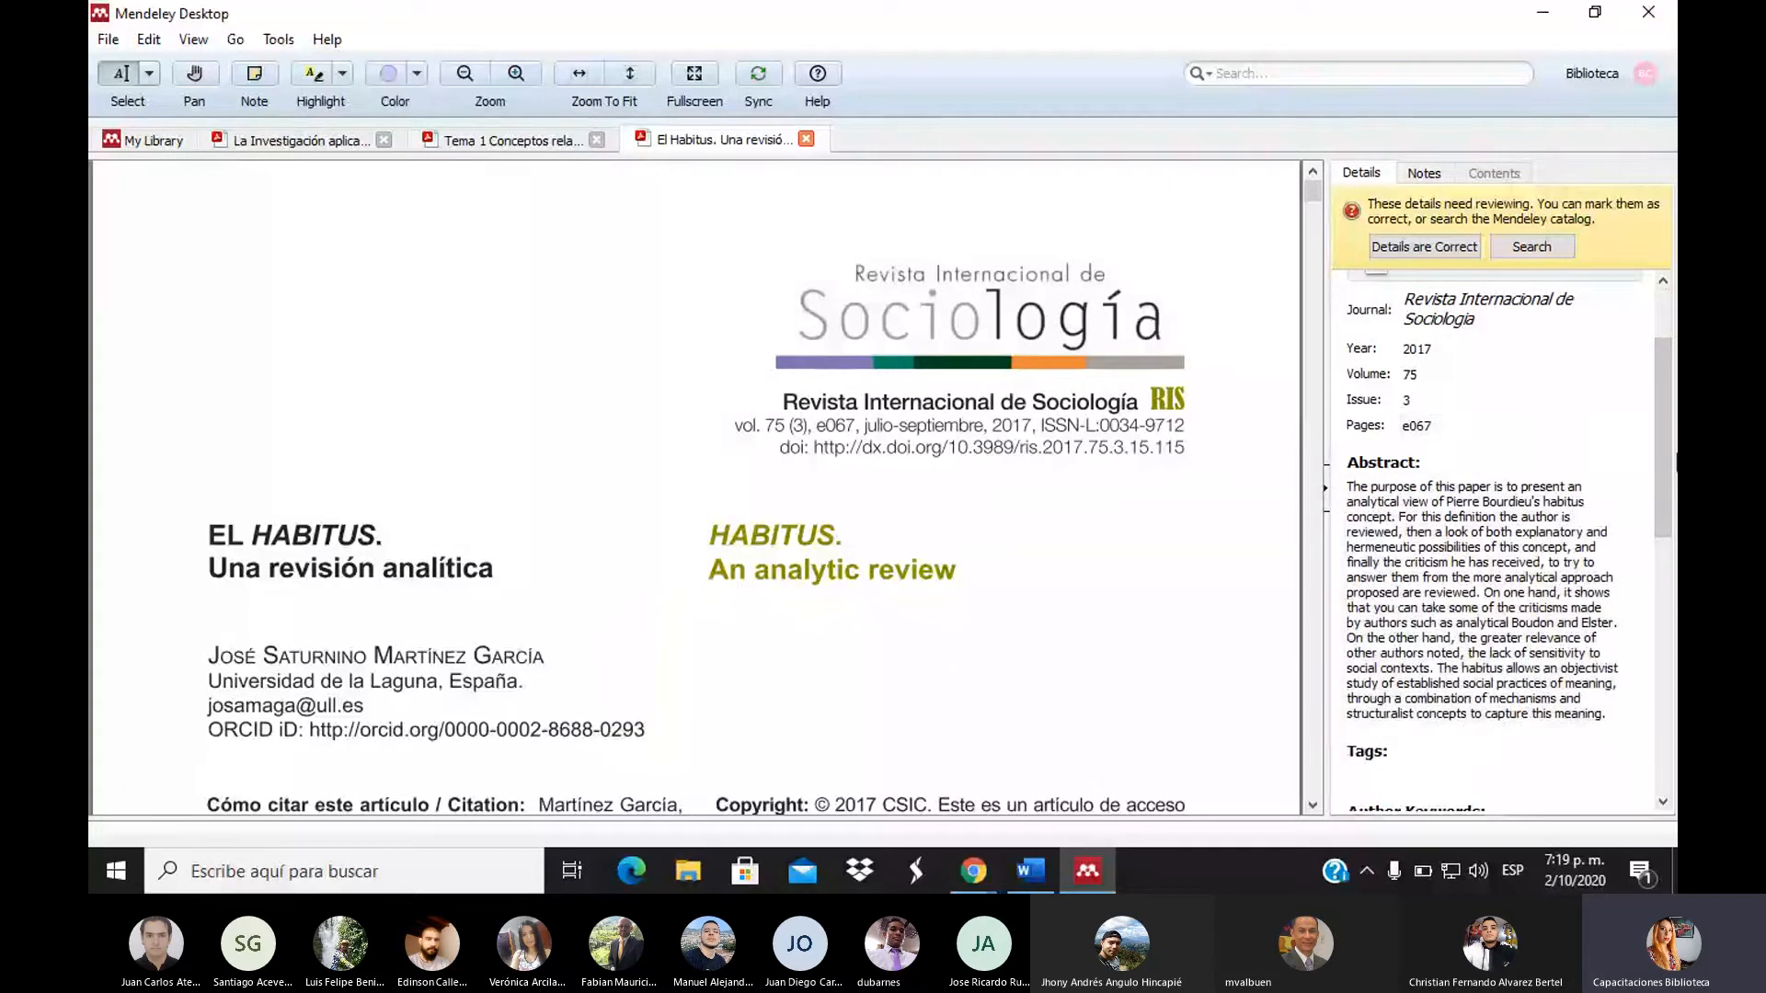
pyautogui.moveTo(1658, 454); pyautogui.dragTo(1652, 423)
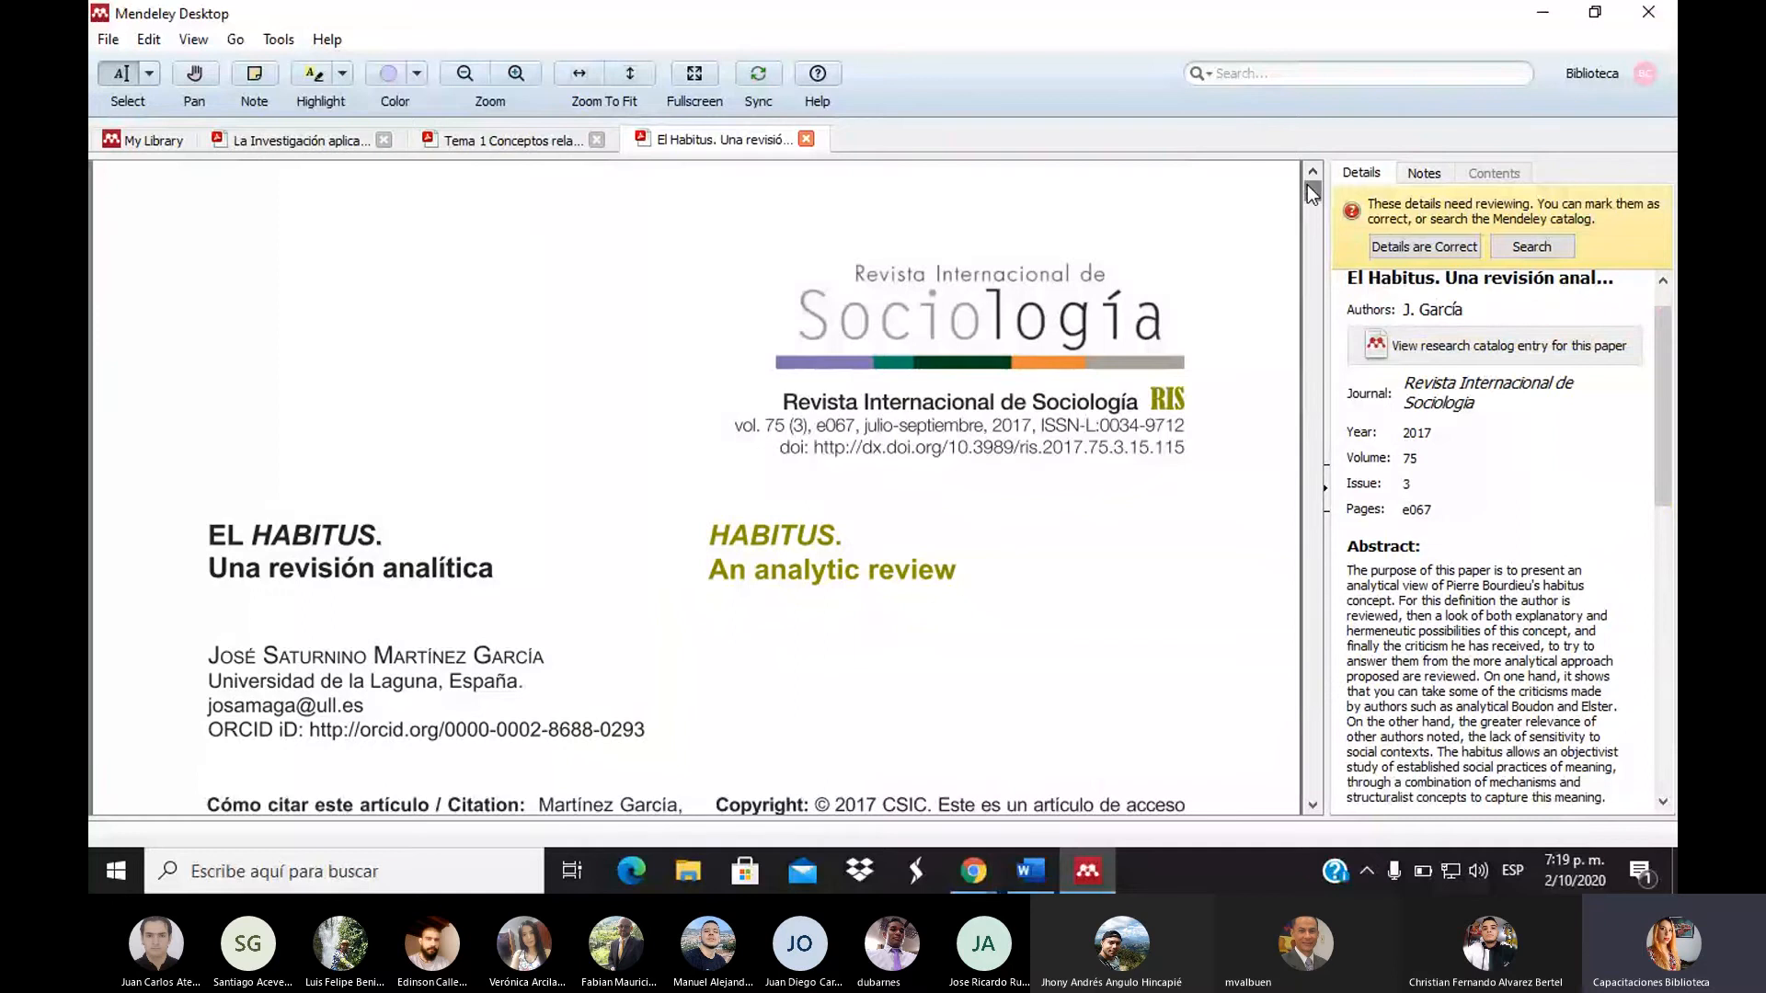
pyautogui.moveTo(1312, 191); pyautogui.dragTo(1321, 633)
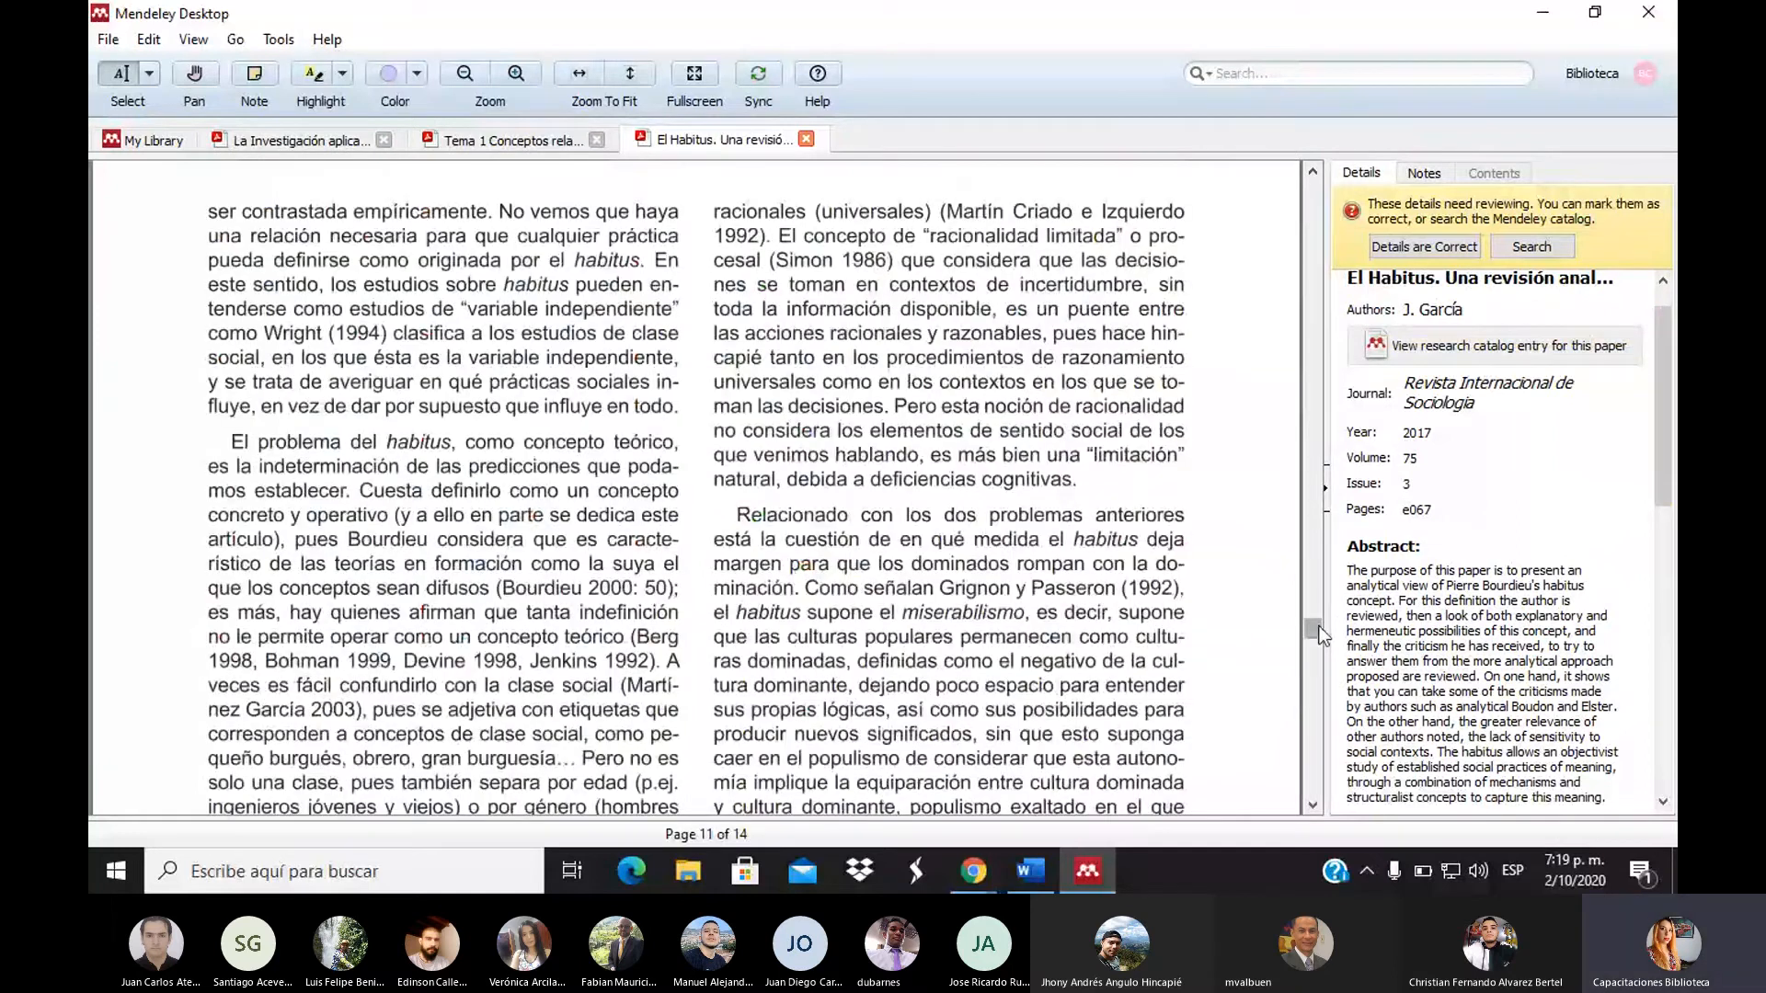
pyautogui.moveTo(1315, 641); pyautogui.dragTo(1324, 802)
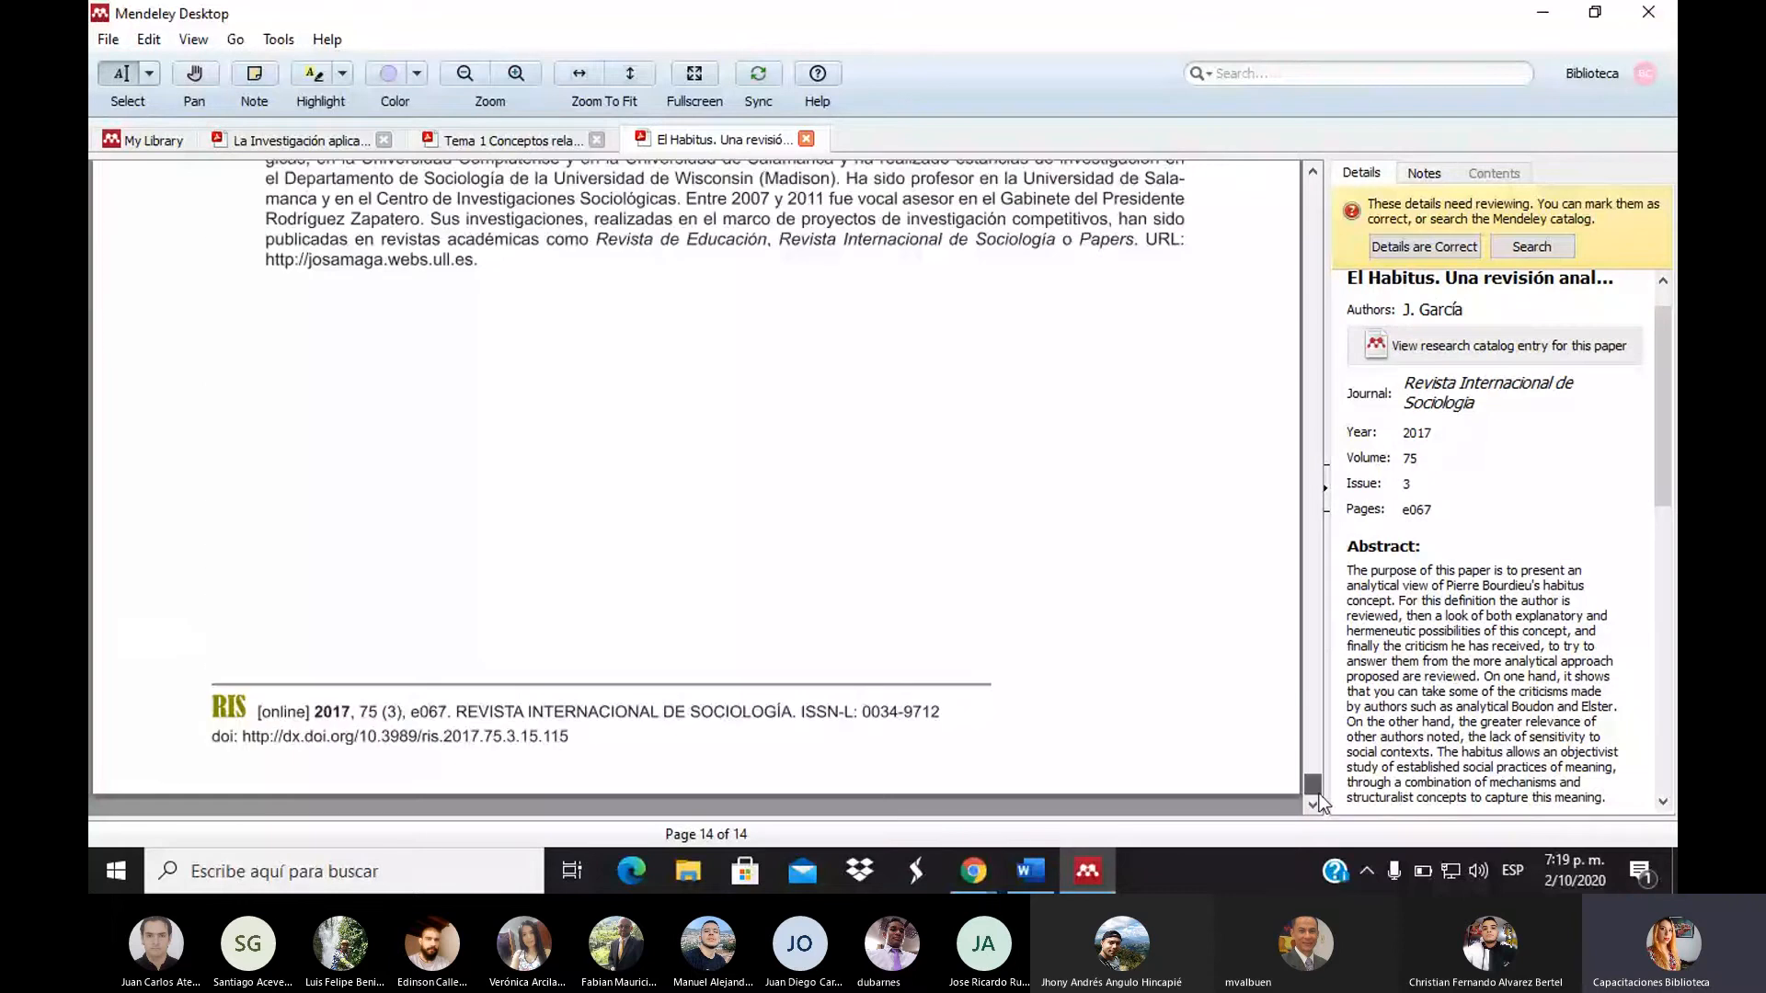
pyautogui.moveTo(1315, 786); pyautogui.dragTo(1316, 750)
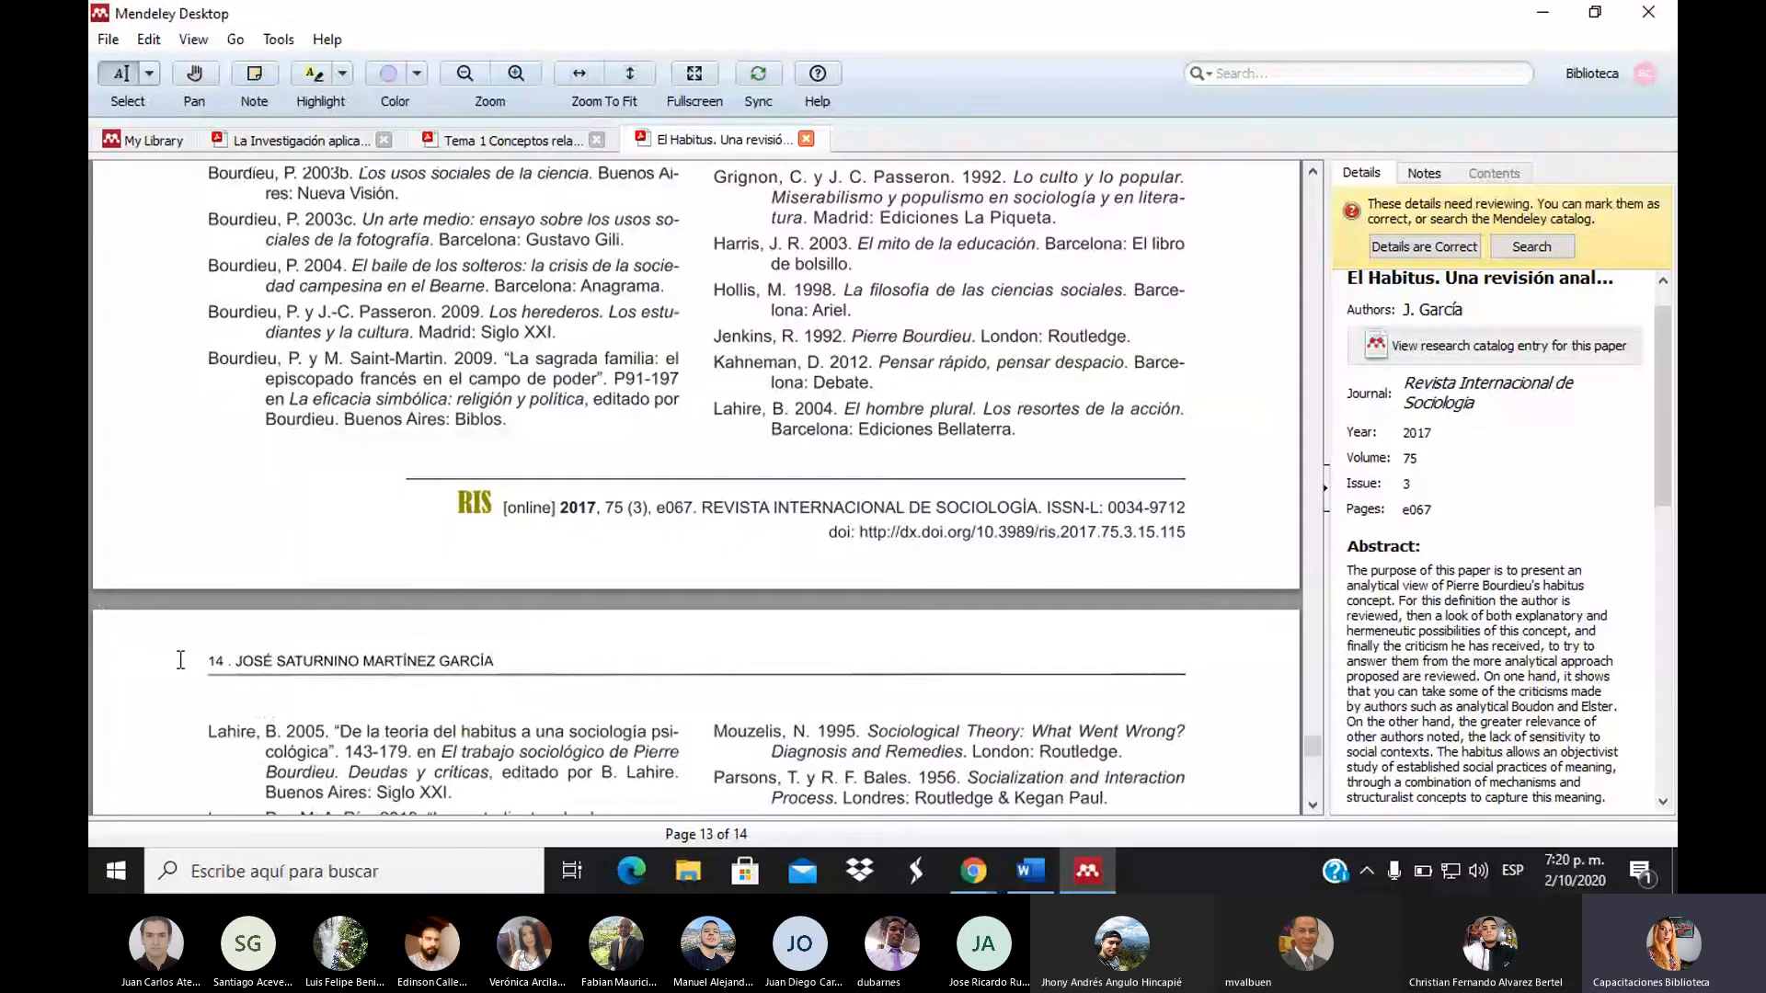
# Change the El Habitus article's Pages field from e067 to 14
pyautogui.click(1443, 508)
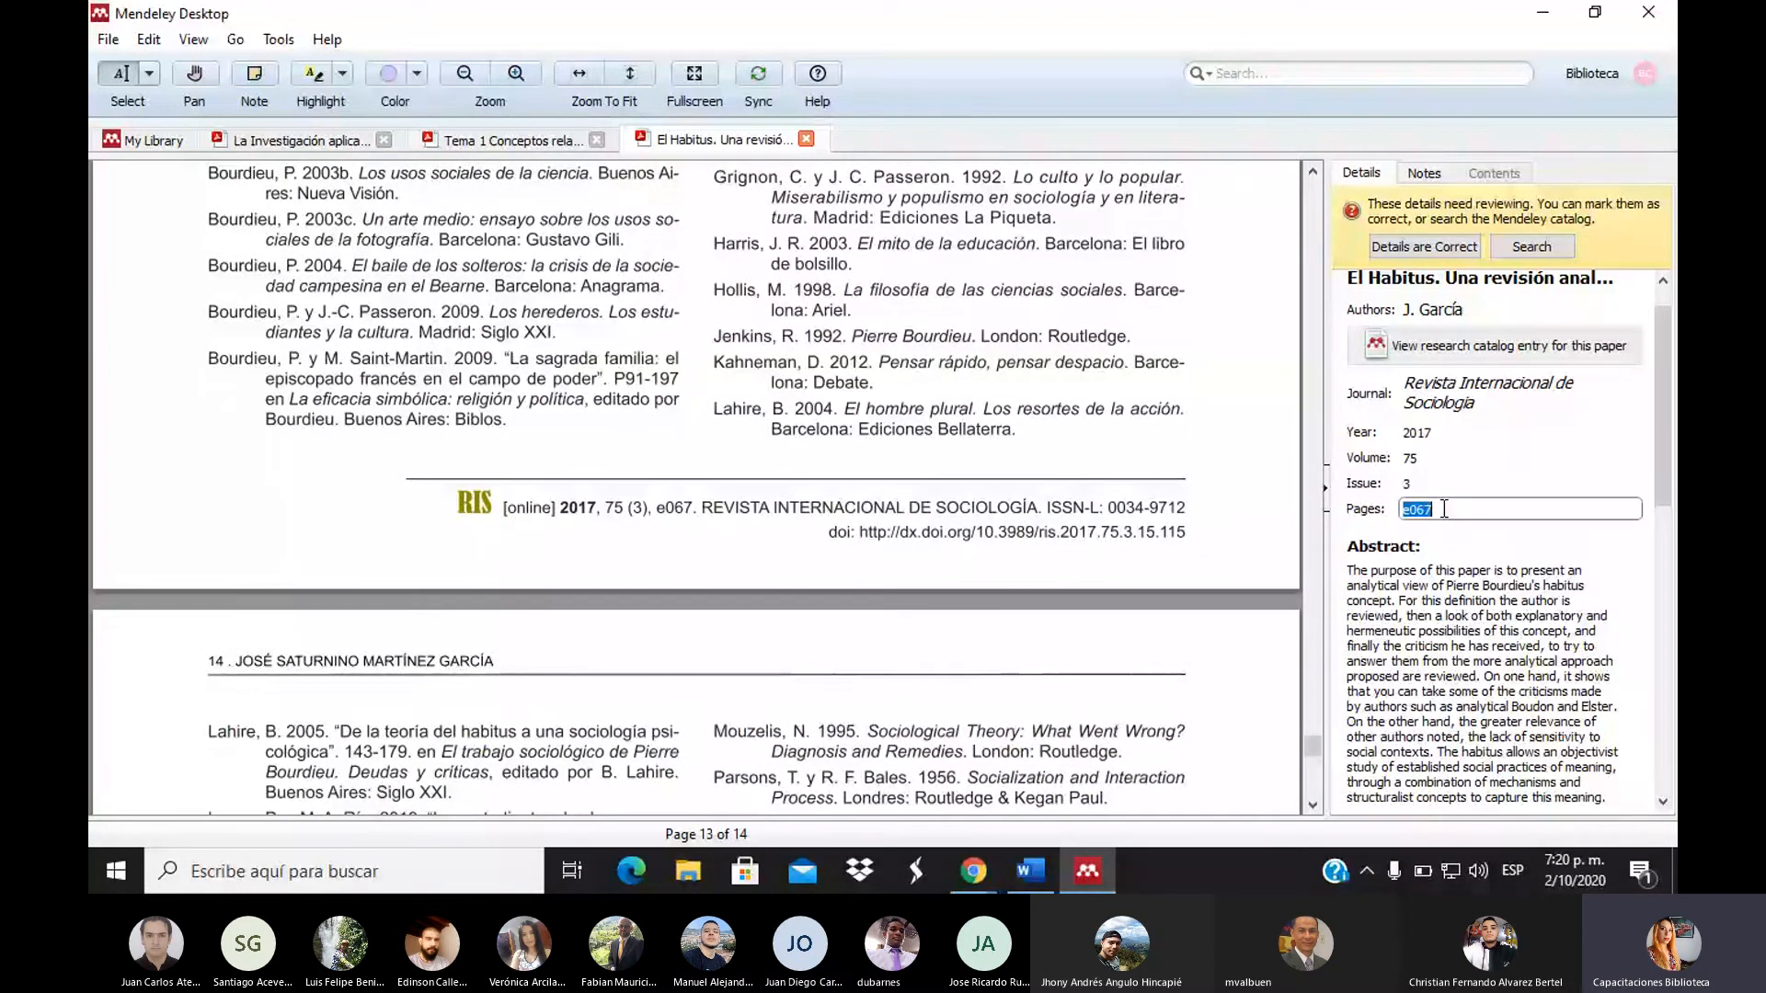
pyautogui.write('15')
pyautogui.press('BackSpace')
pyautogui.write('4')
pyautogui.click(1442, 463)
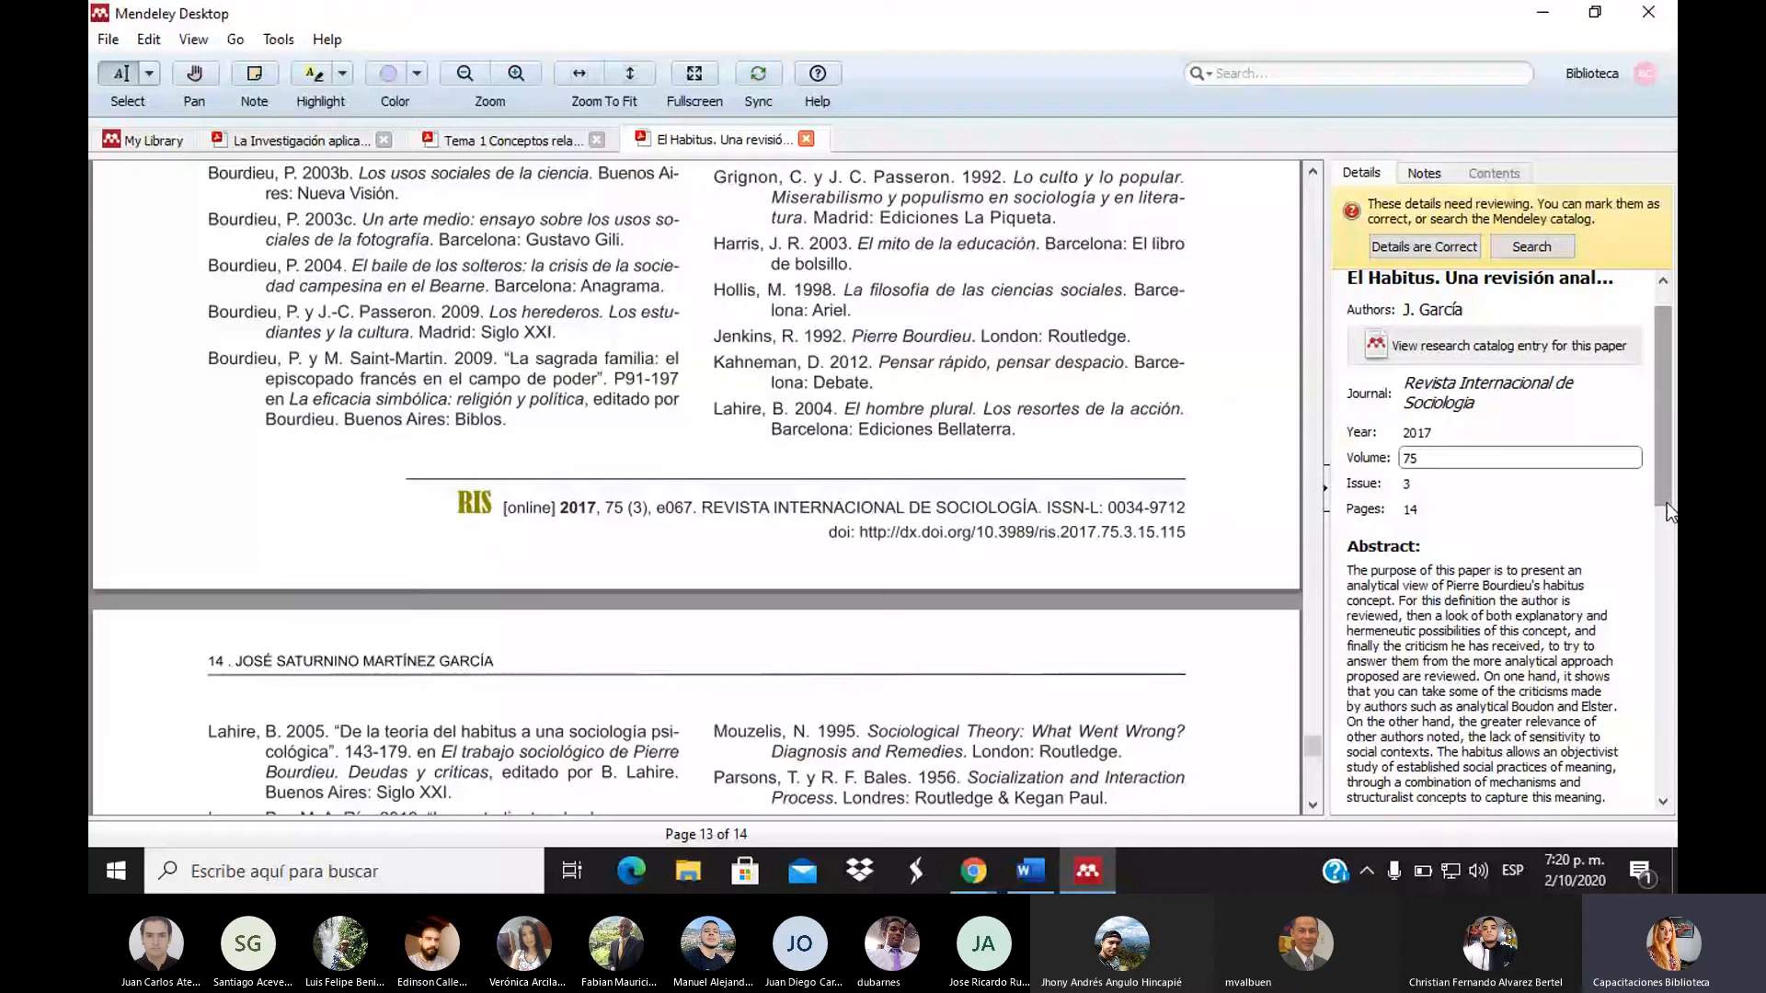
pyautogui.scroll(1, 1667, 502)
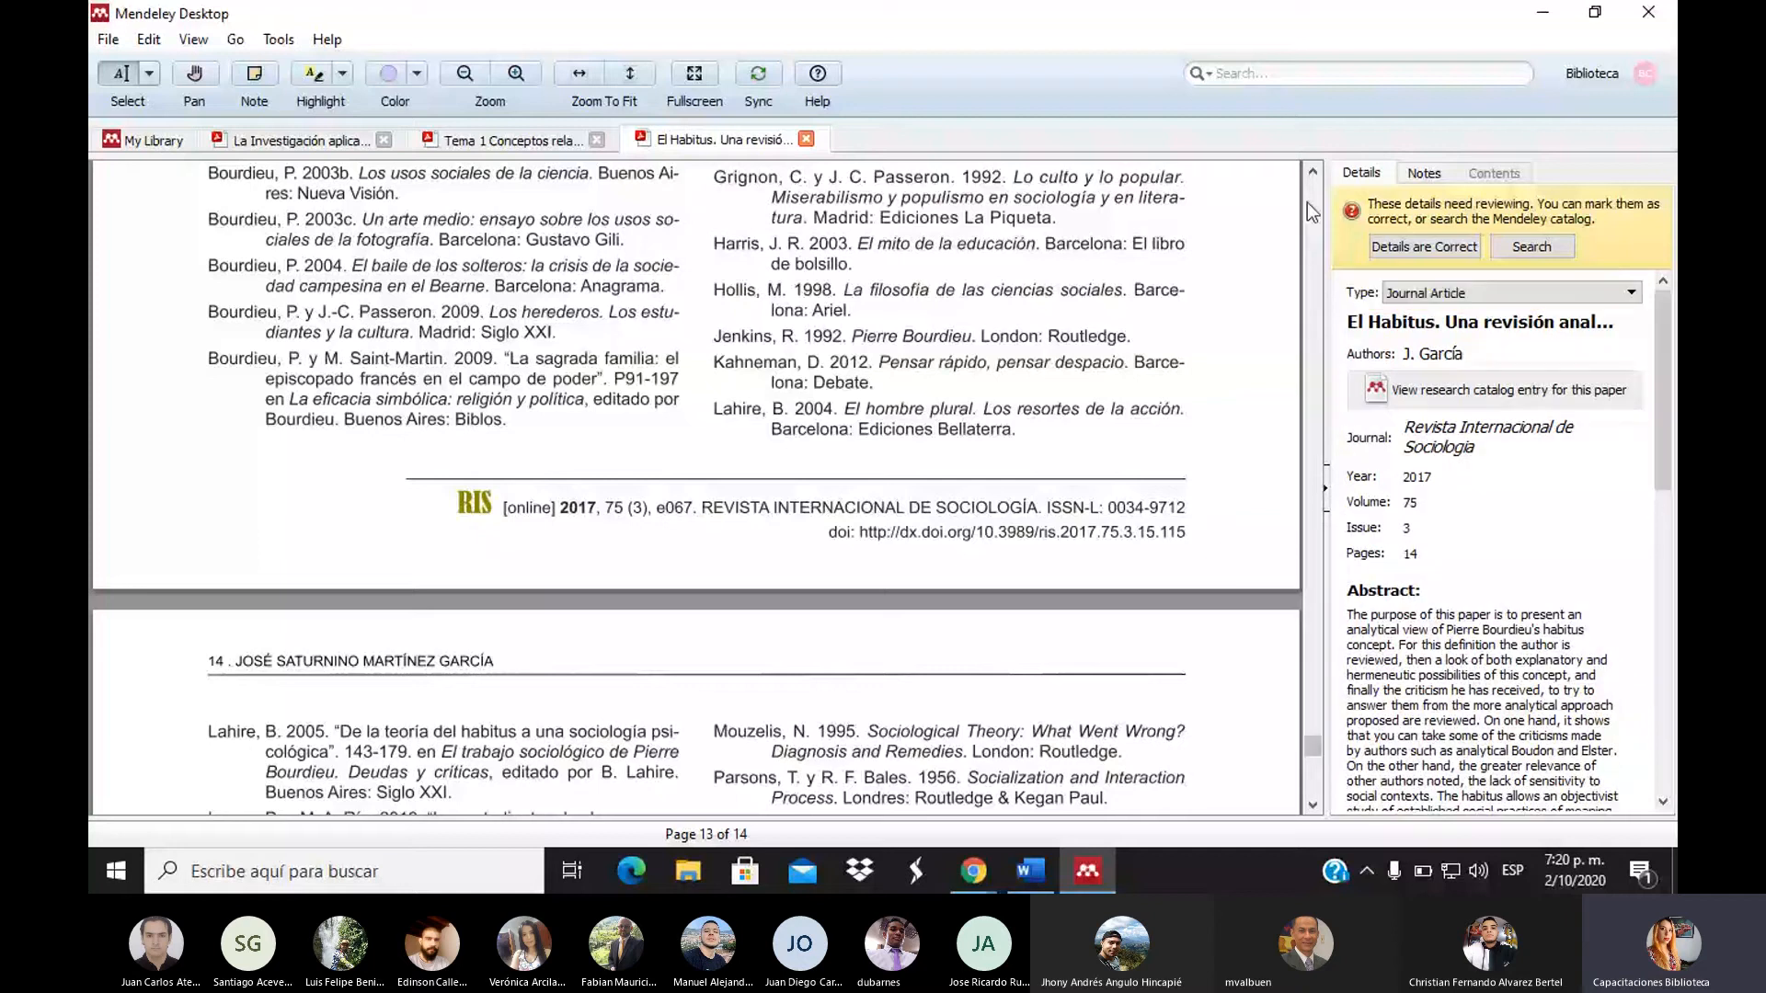
pyautogui.scroll(10, 1306, 203)
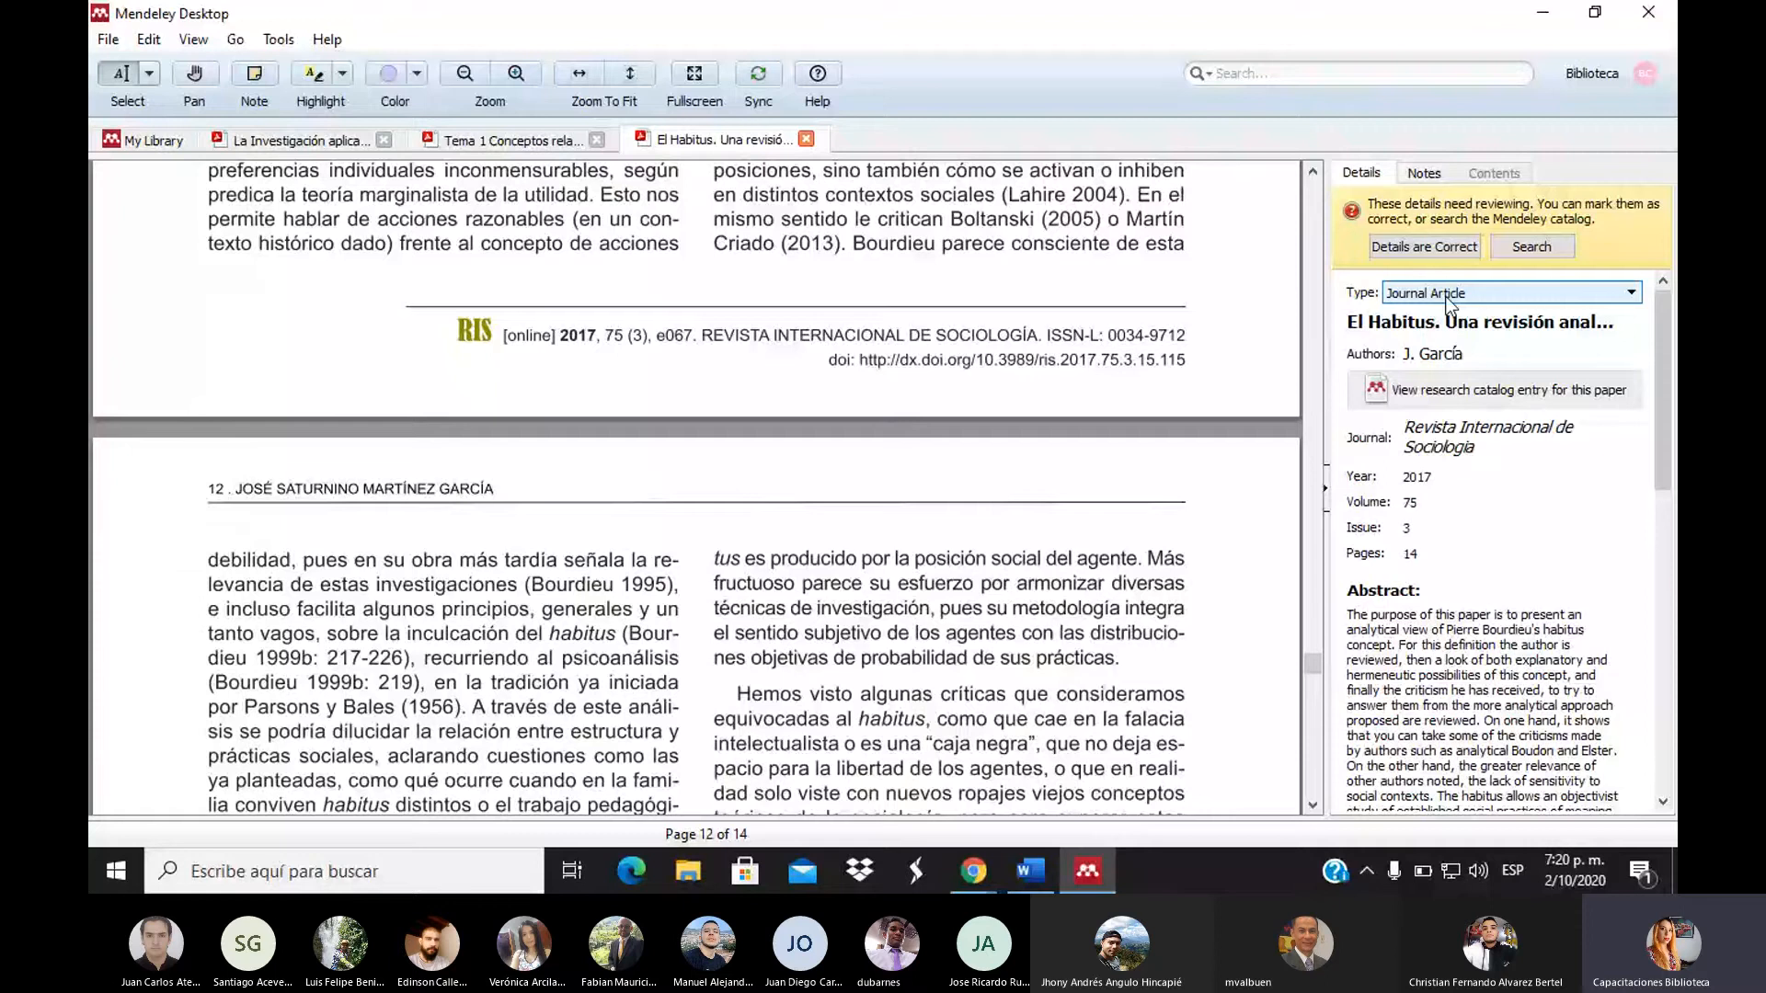
pyautogui.click(1449, 294)
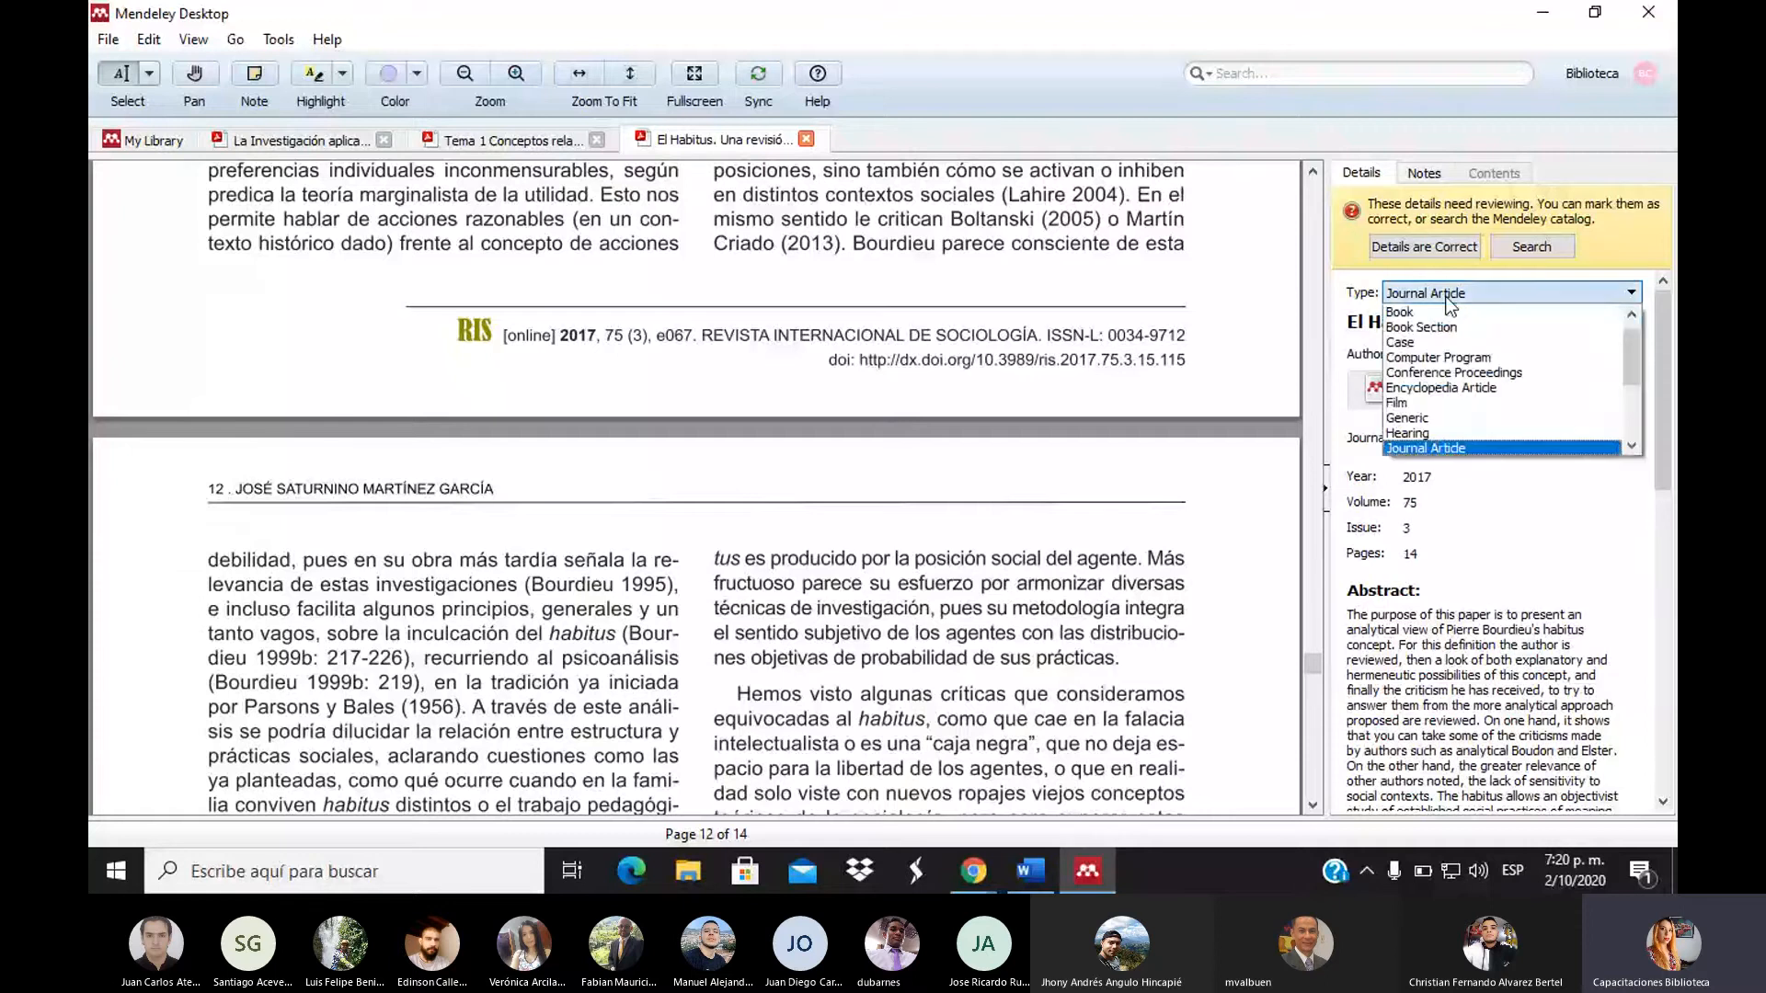
pyautogui.click(1453, 313)
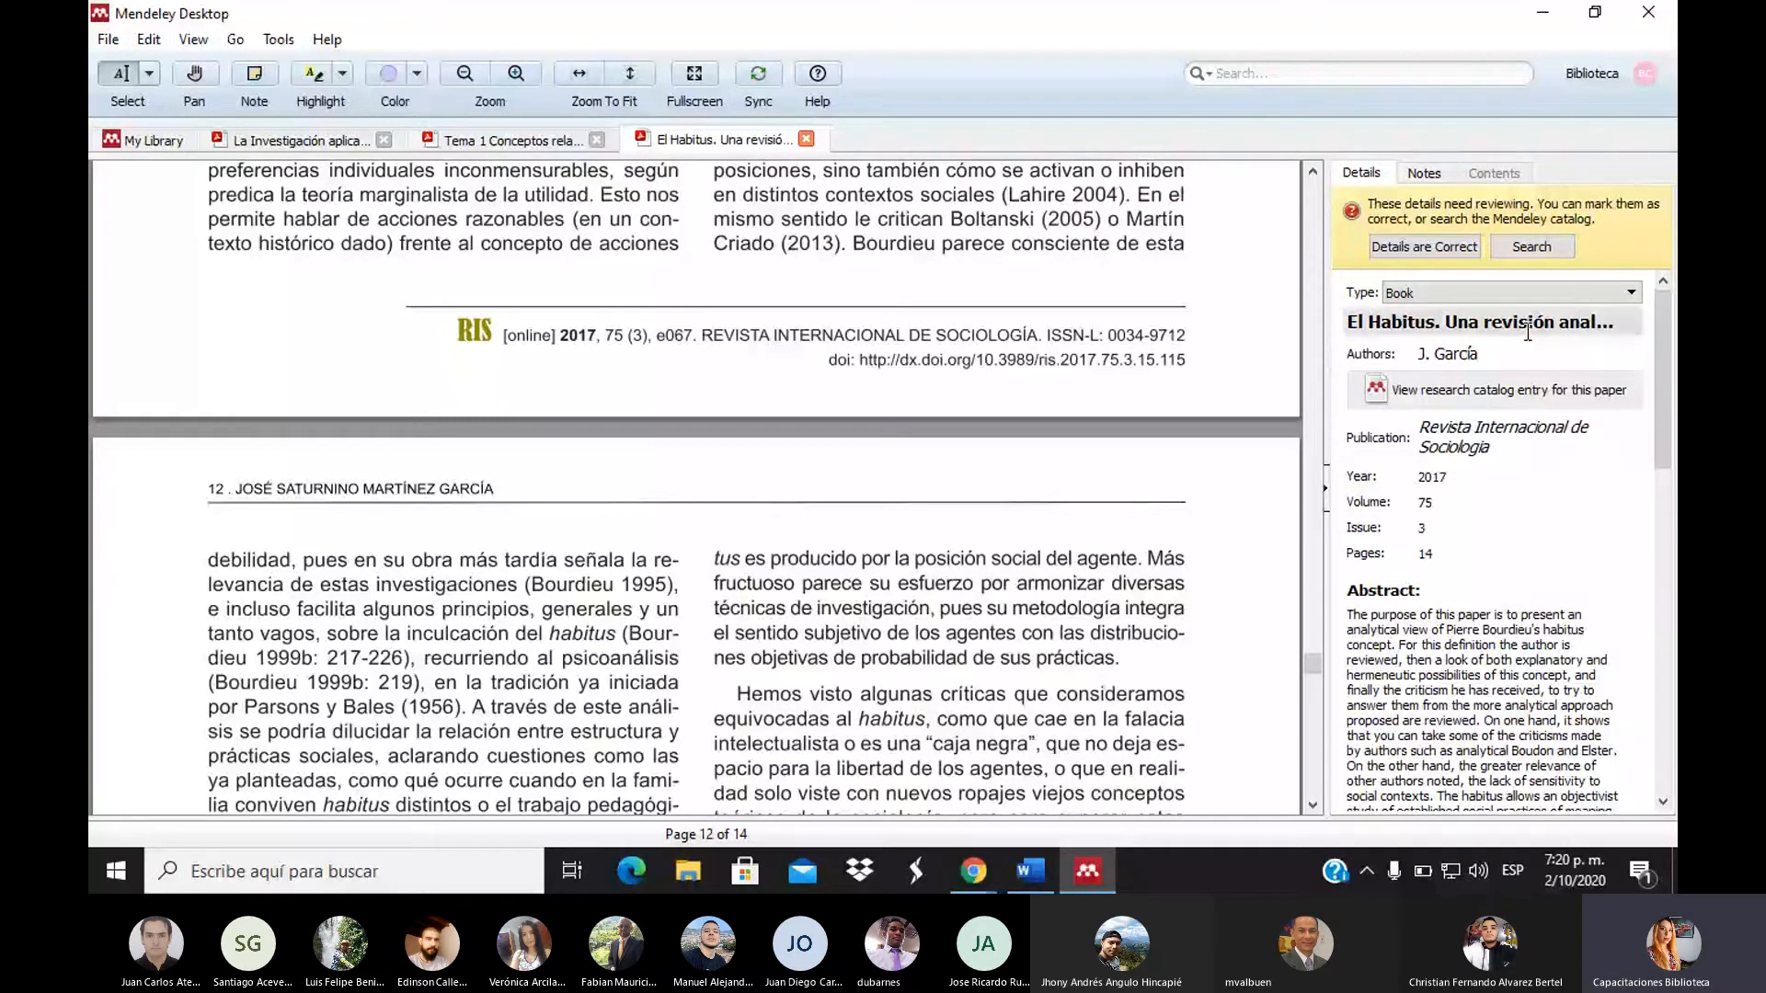
pyautogui.click(1508, 293)
pyautogui.click(1652, 217)
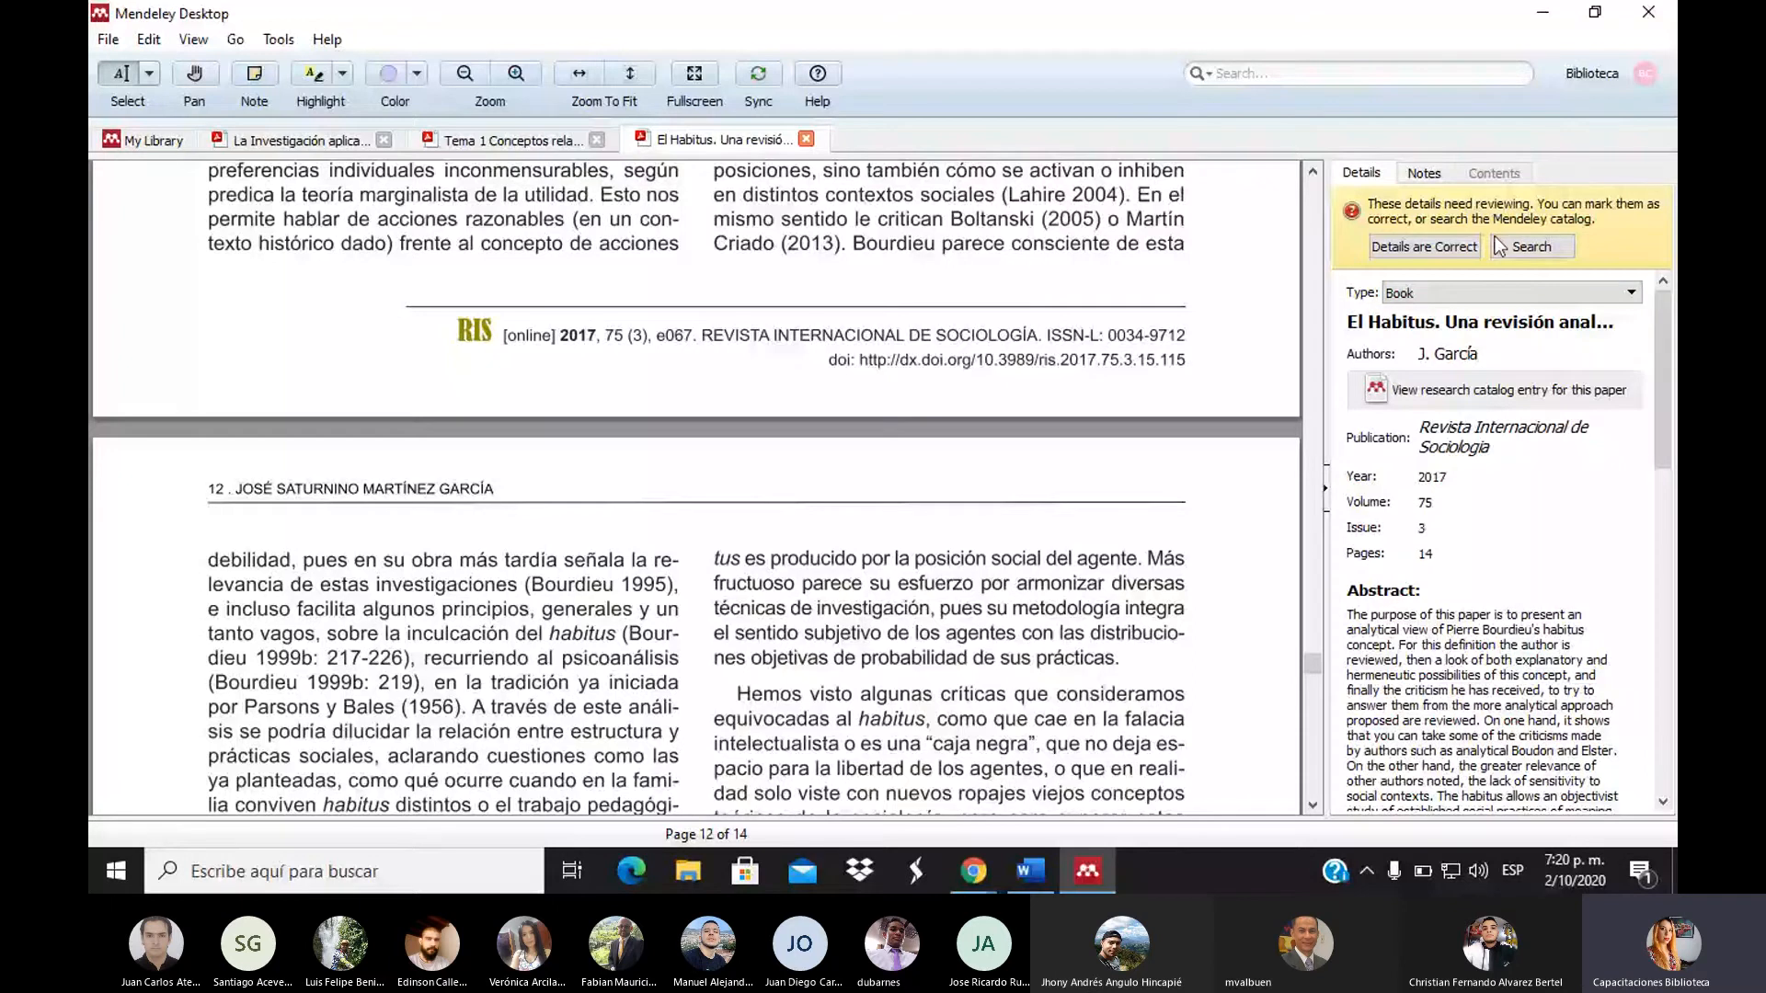
pyautogui.click(1508, 293)
pyautogui.click(1553, 452)
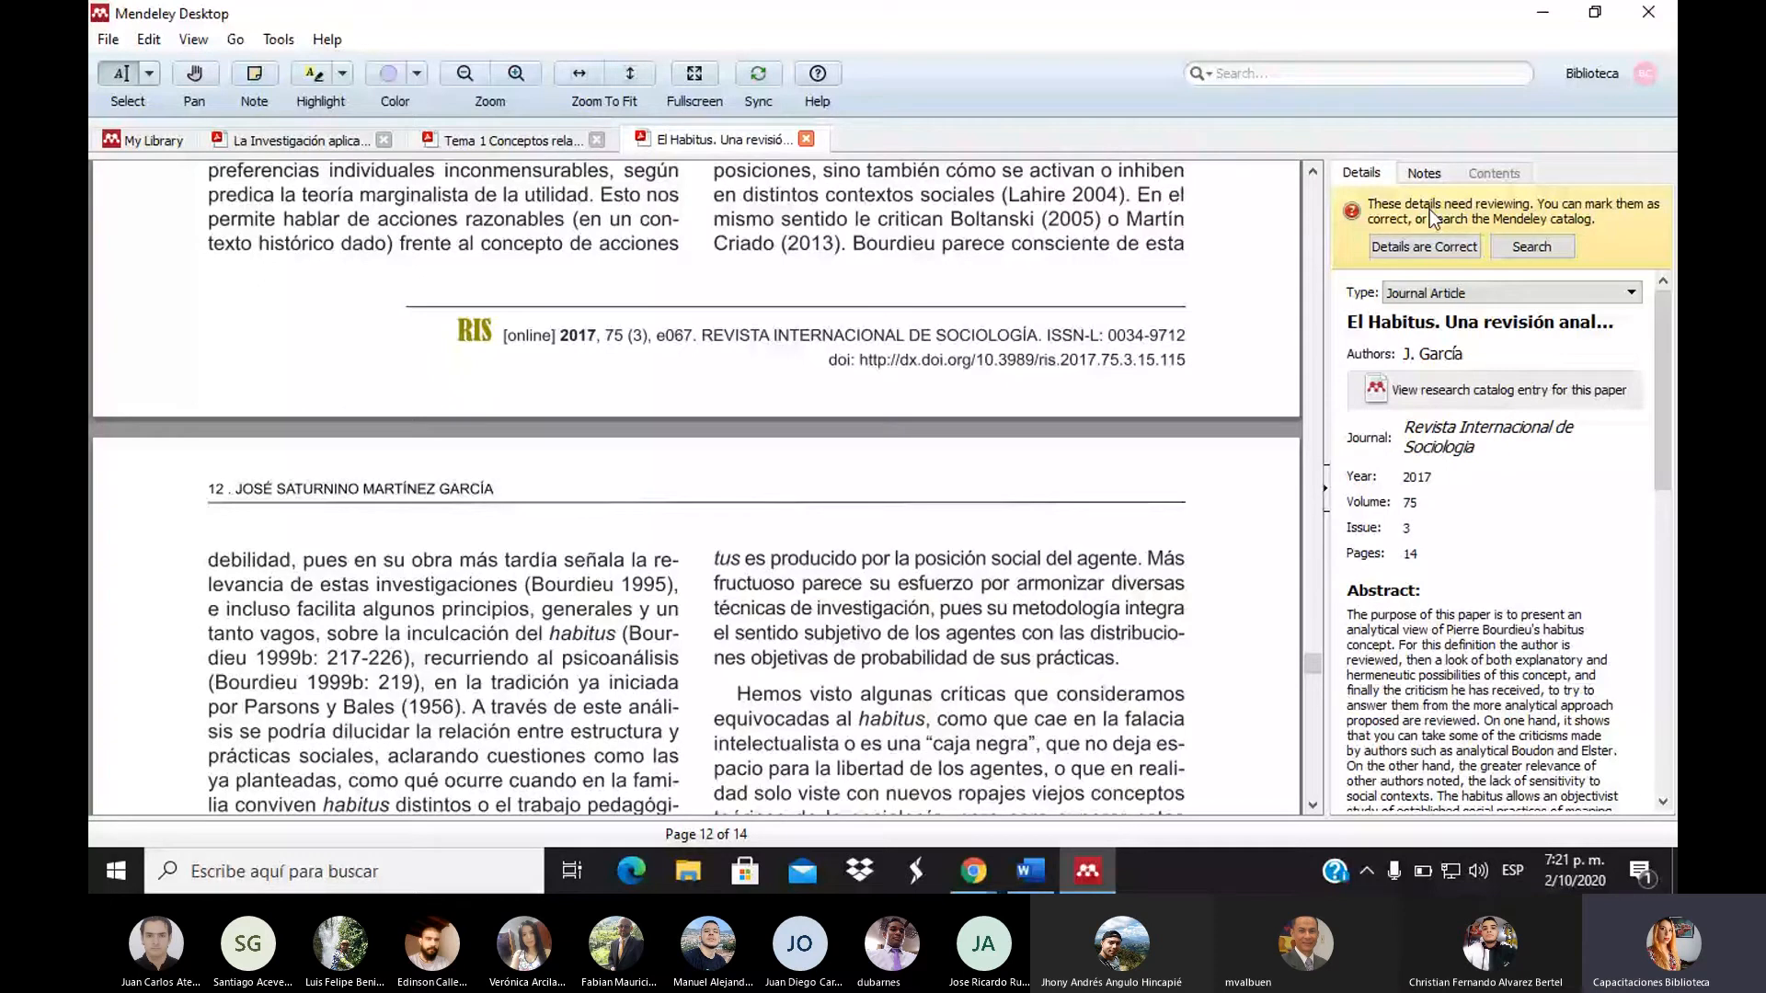
# Choose Tools > Install Web Importer to open Mendeley's importer page in the browser
pyautogui.click(275, 39)
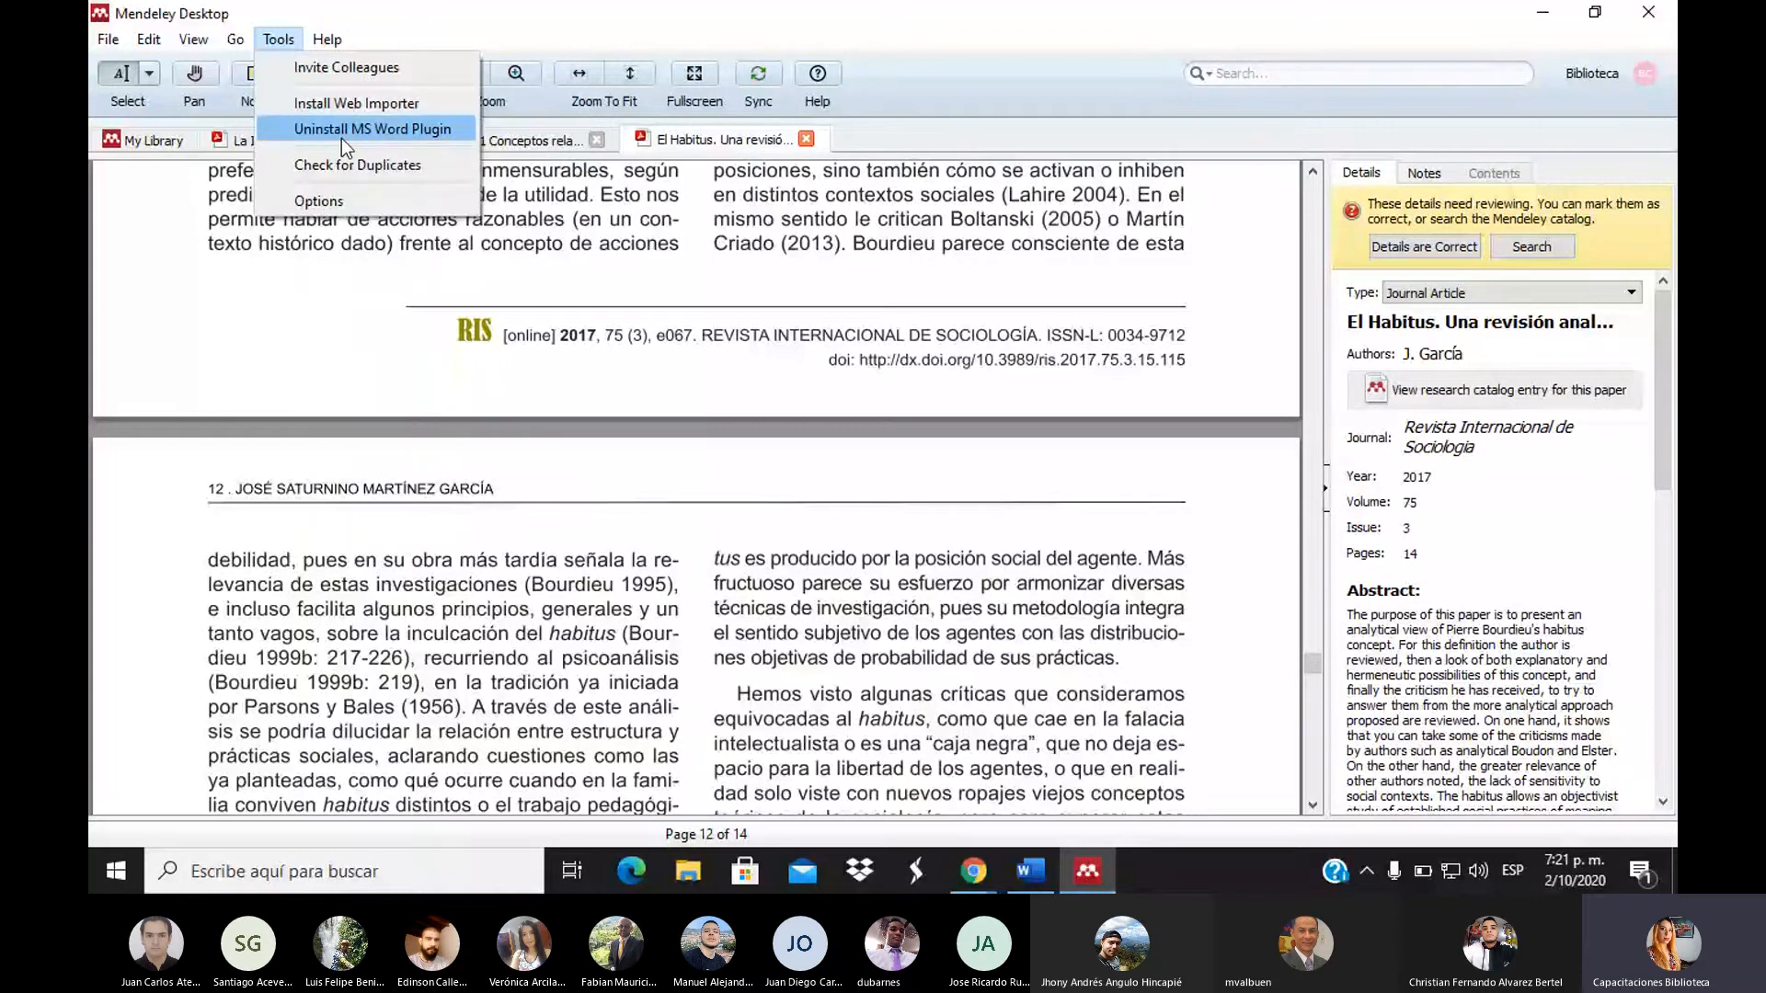
pyautogui.click(432, 104)
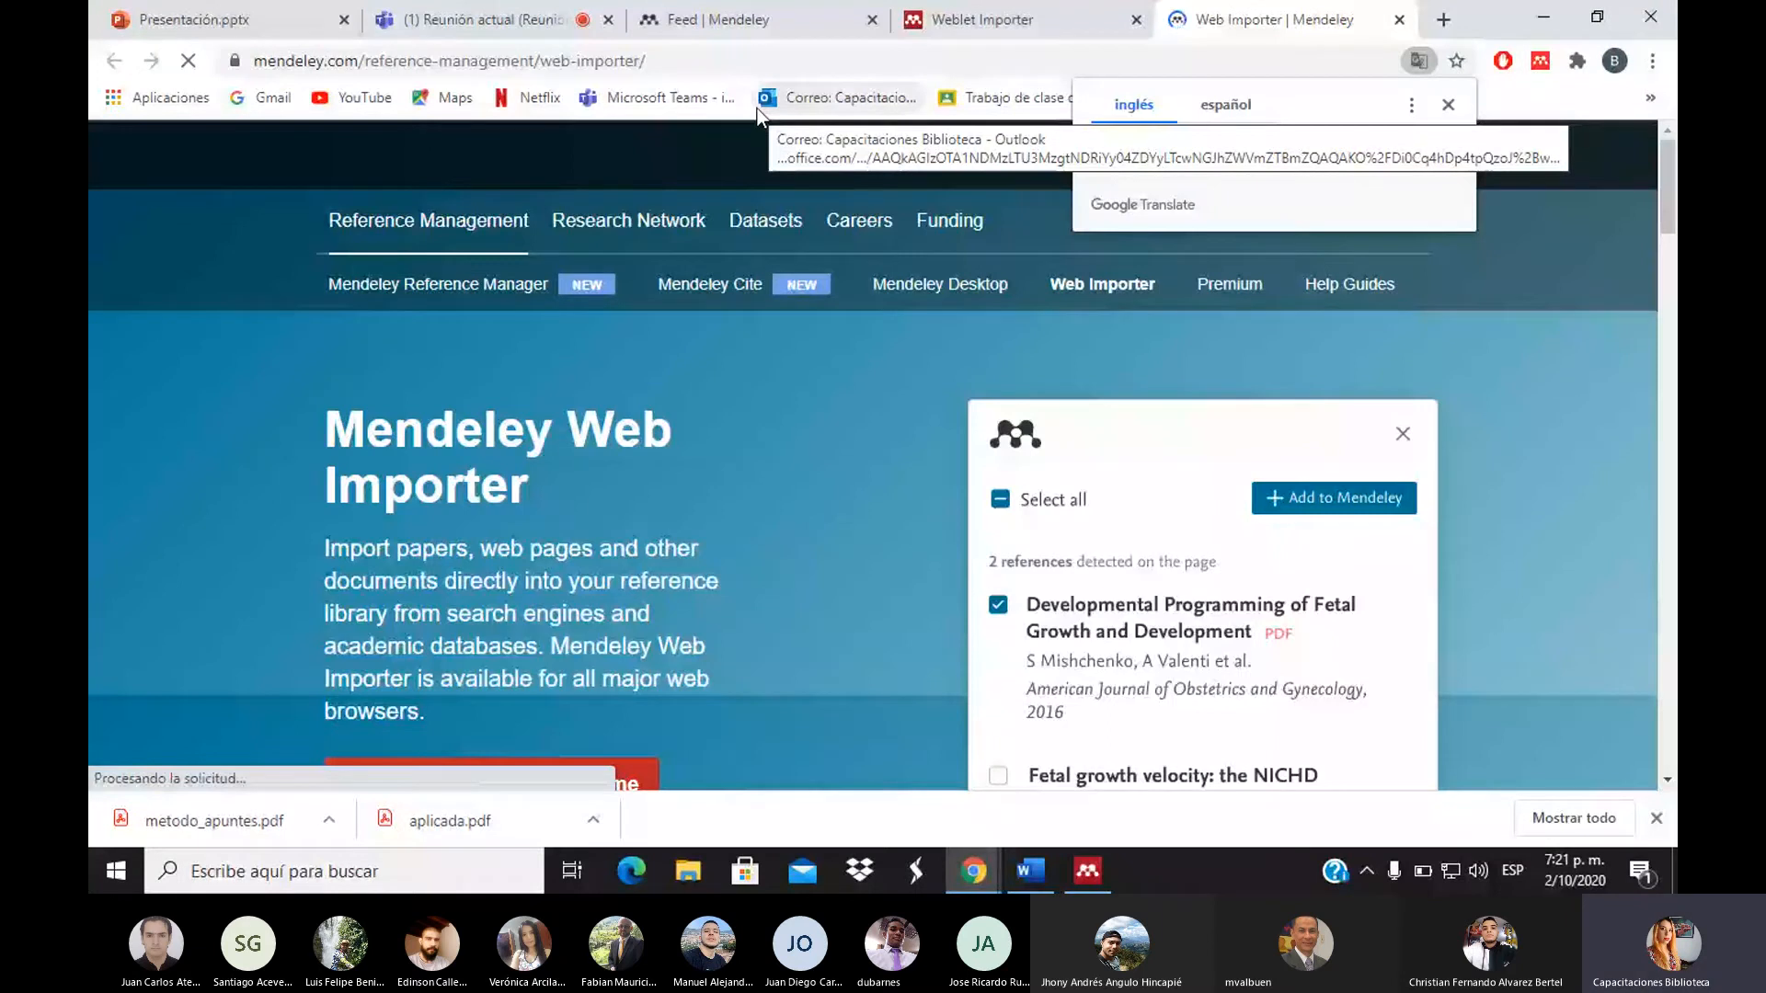
# Return to the SciELO cotidiano del sujeto article tab and reload it with the importer installed
pyautogui.scroll(-1, 1674, 238)
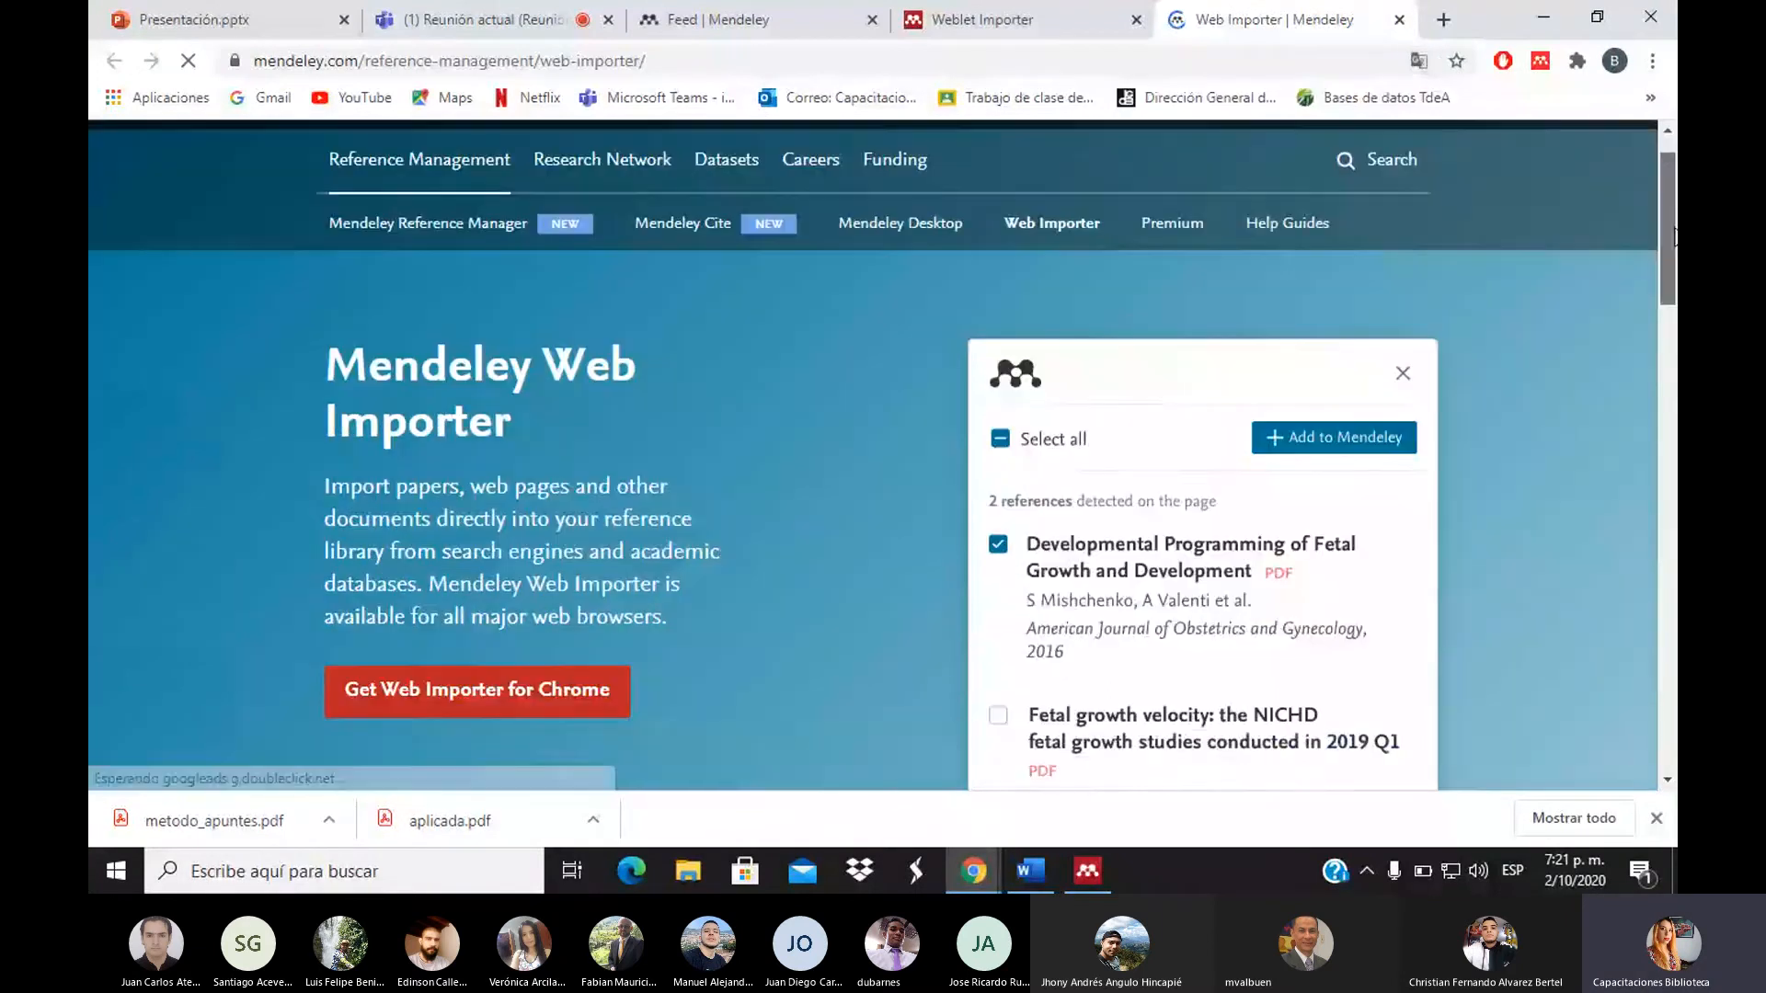
pyautogui.scroll(-2, 1673, 237)
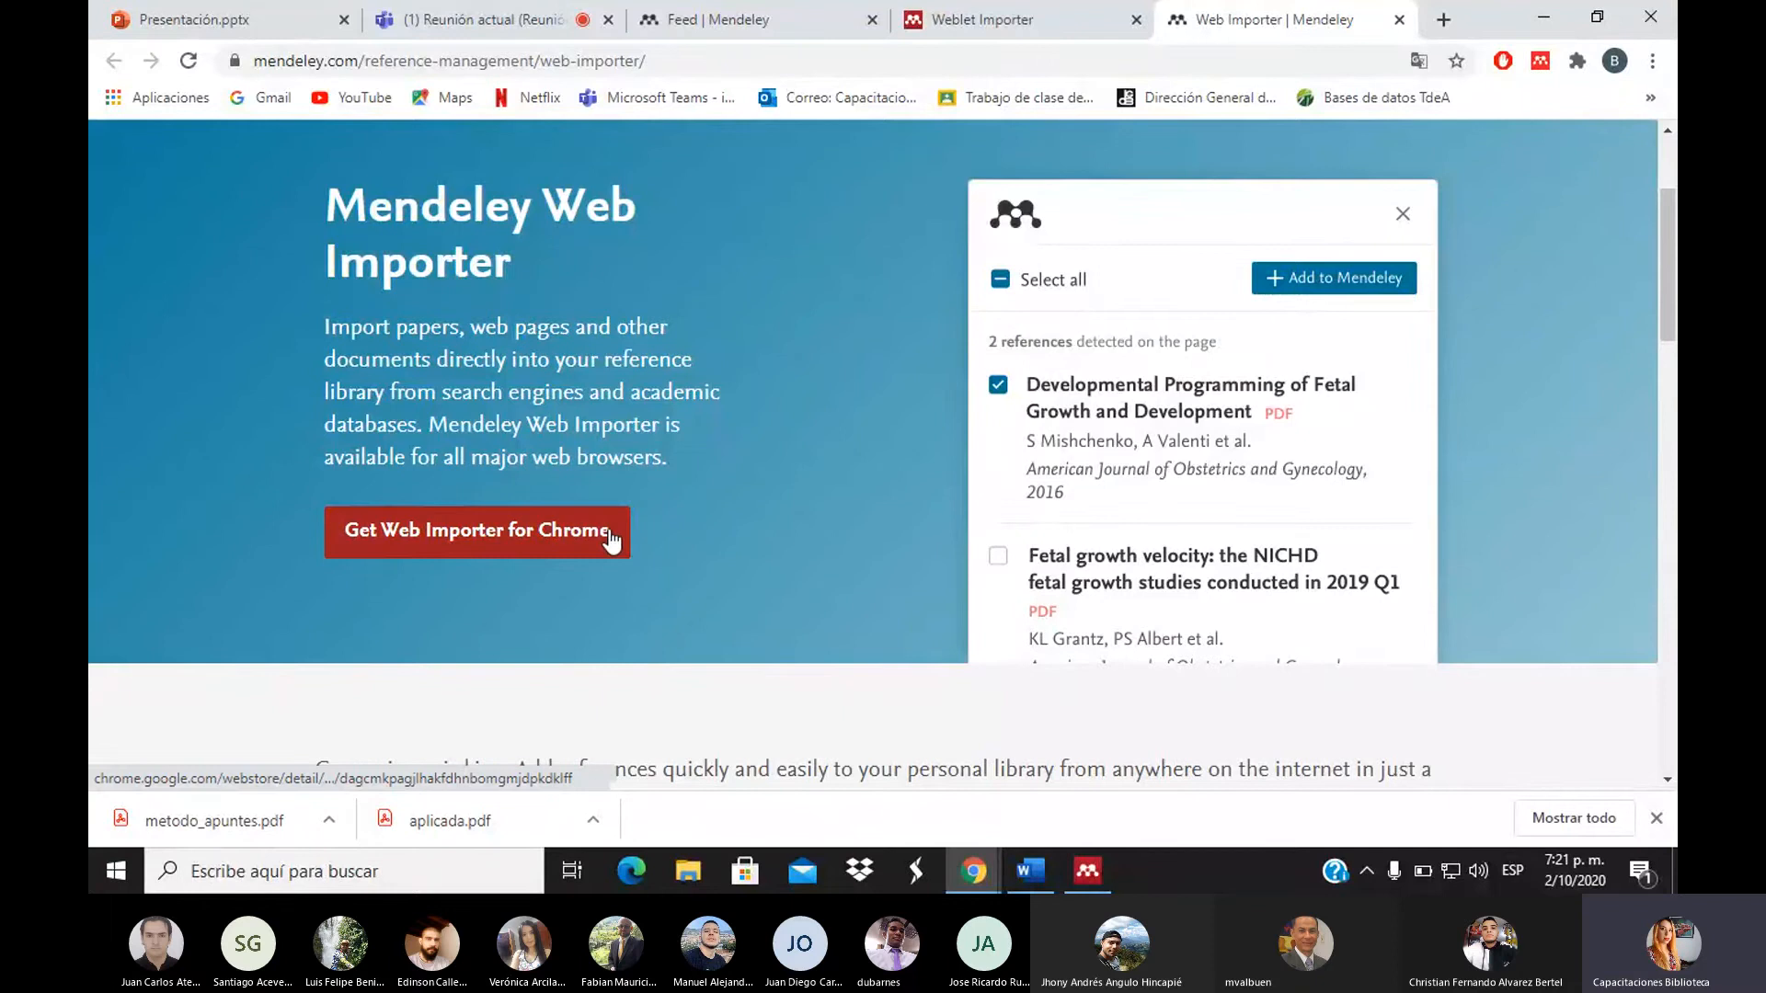
pyautogui.click(982, 19)
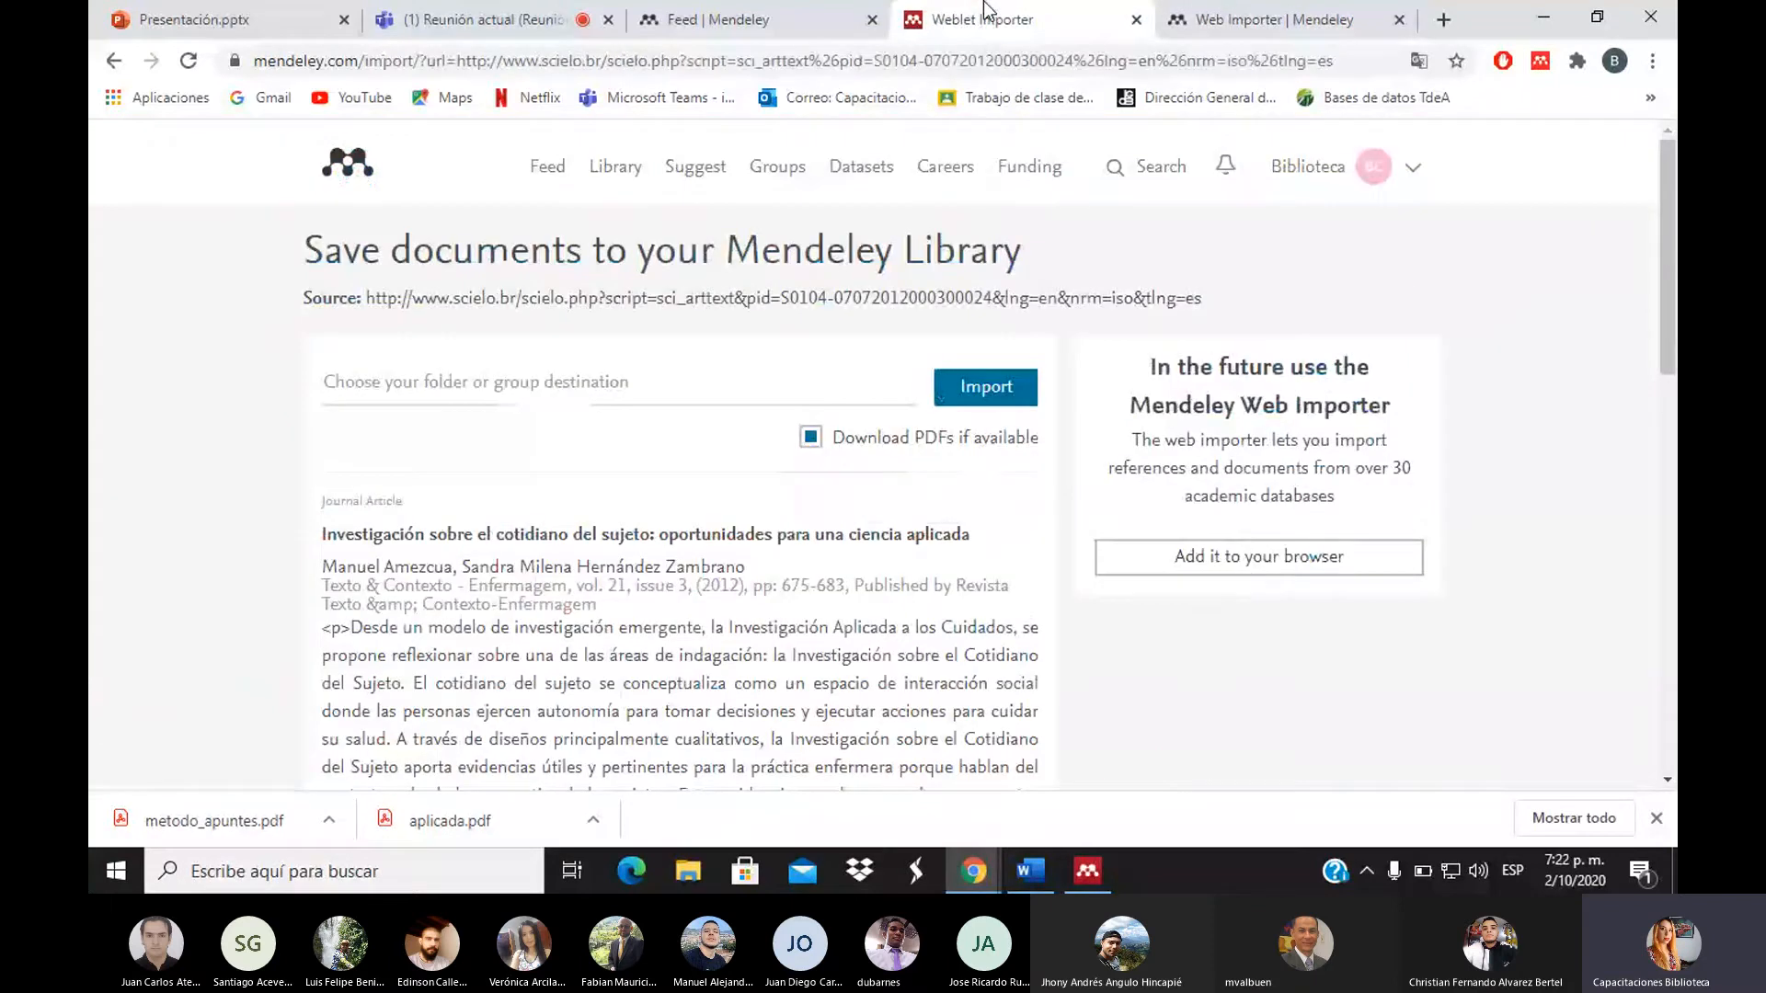
pyautogui.click(834, 13)
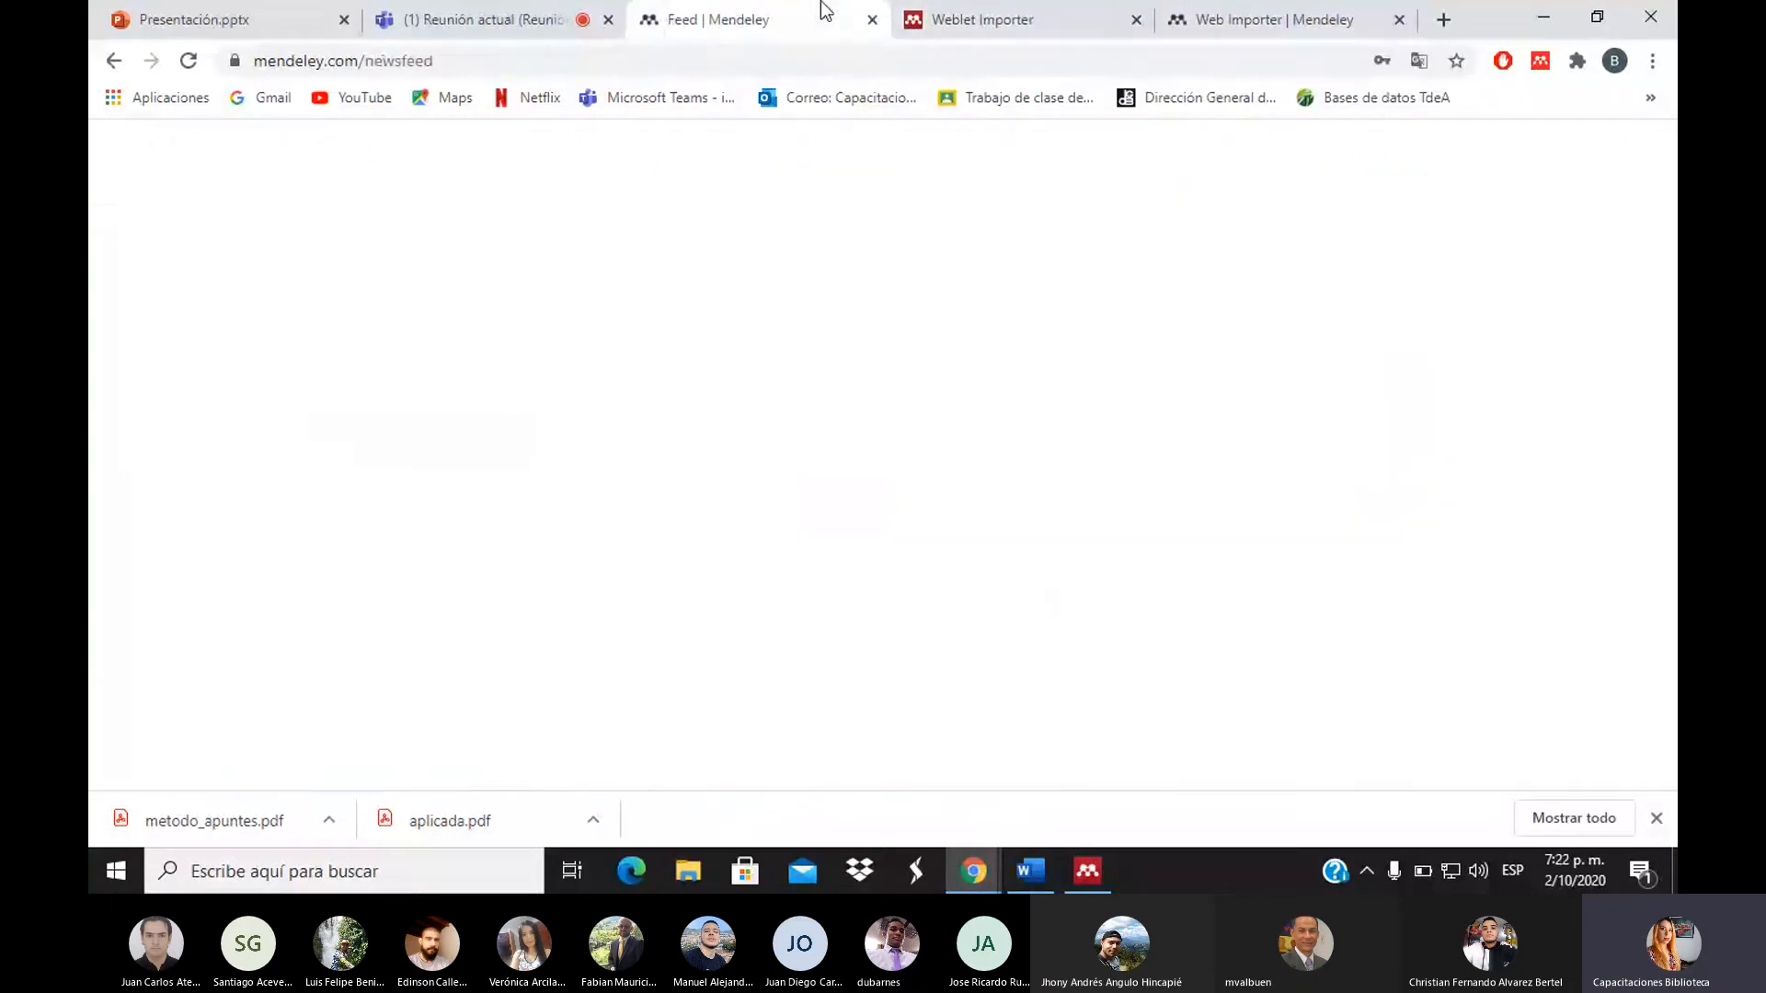
pyautogui.click(983, 19)
pyautogui.click(117, 64)
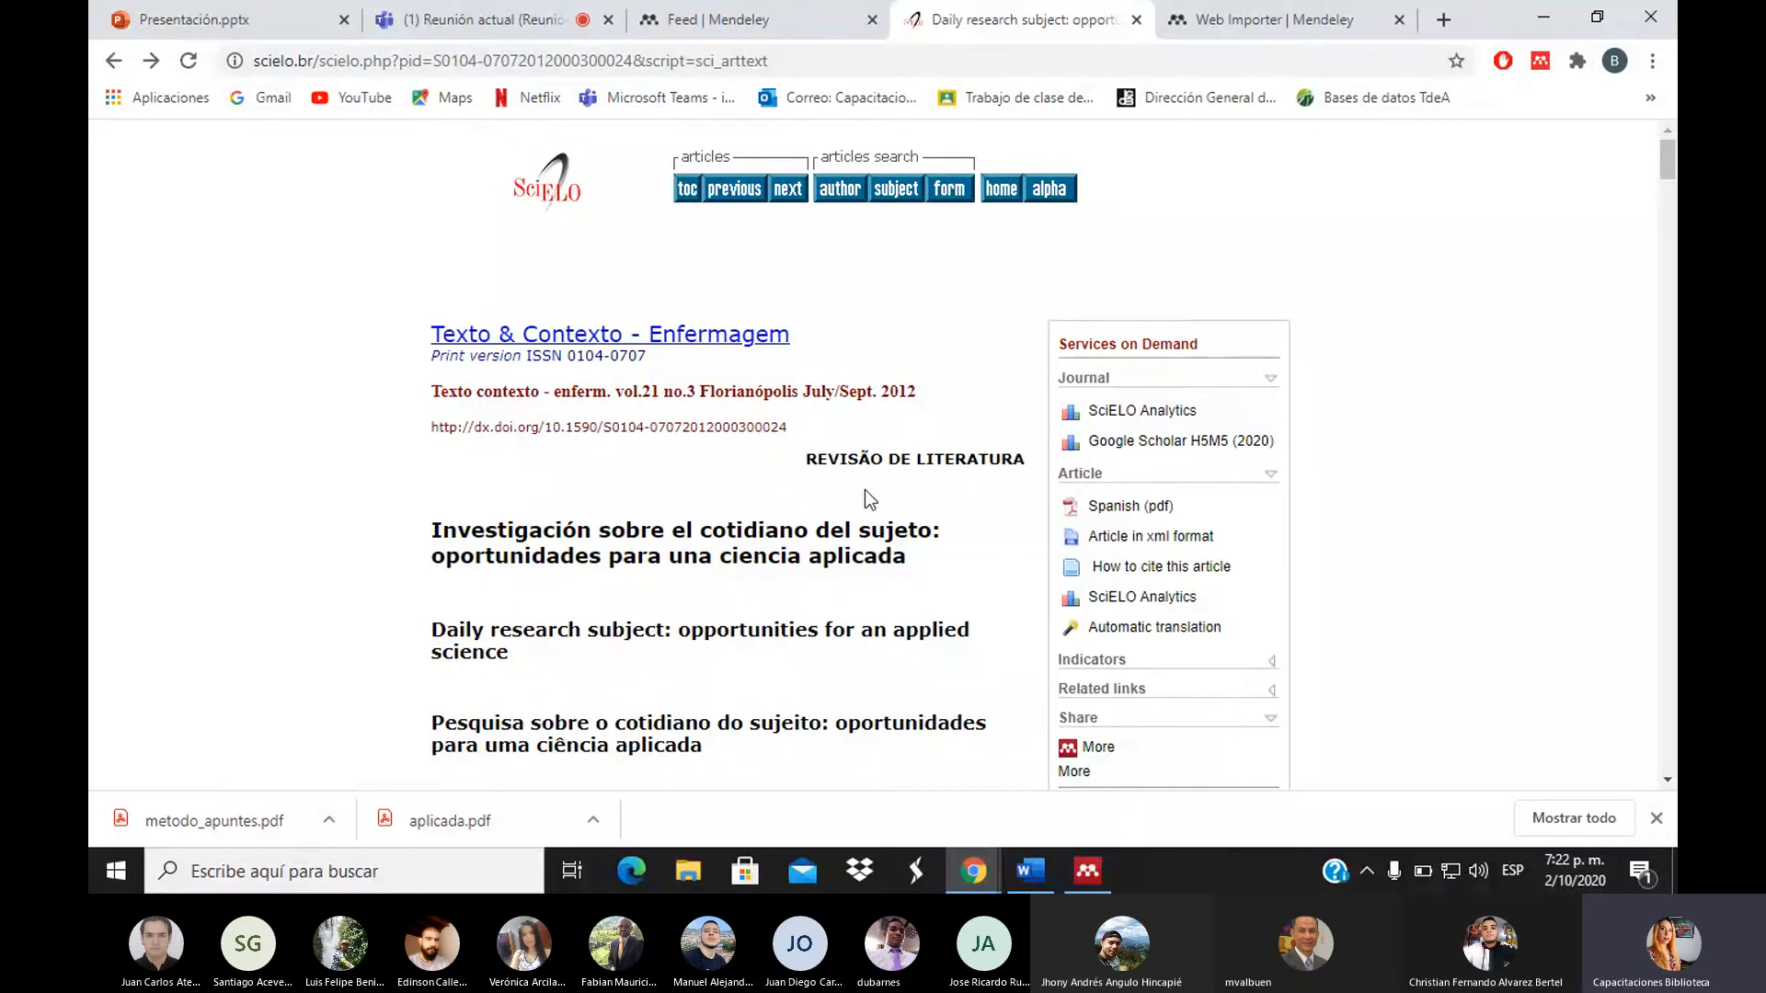
# Save the cotidiano del sujeto article with its PDF to the ejemplo collection via the web importer
pyautogui.click(1536, 67)
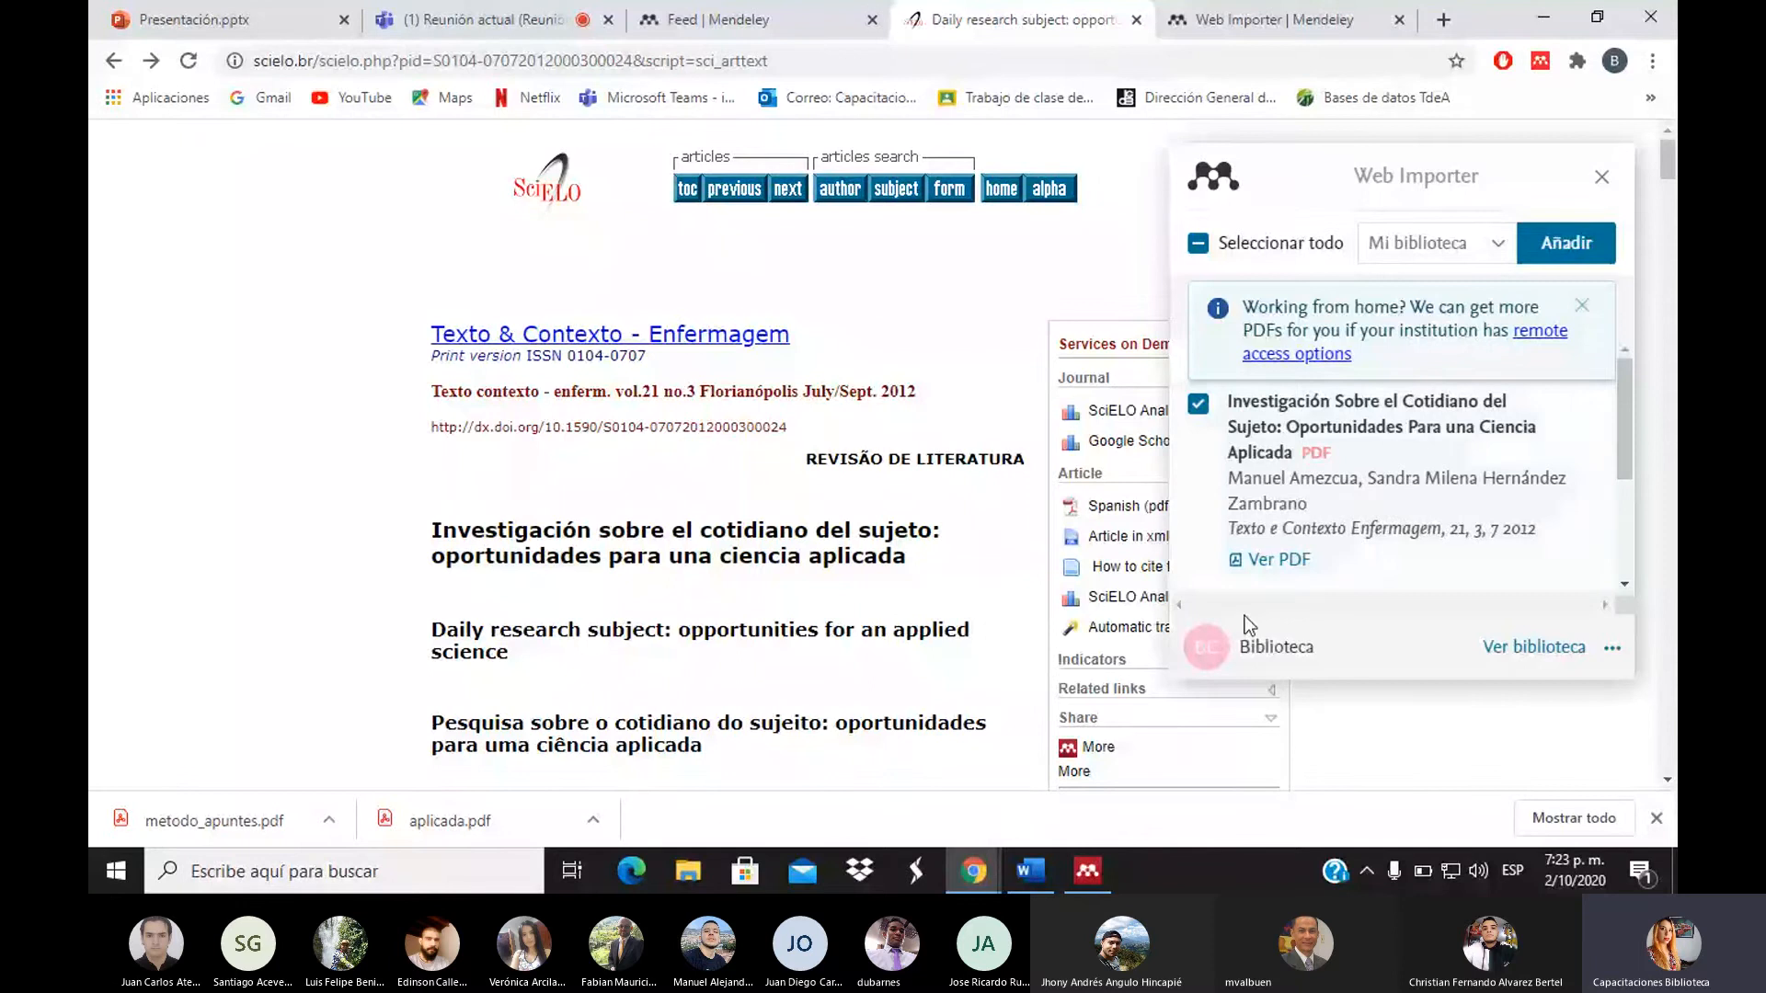
pyautogui.moveTo(1632, 460); pyautogui.dragTo(1641, 416)
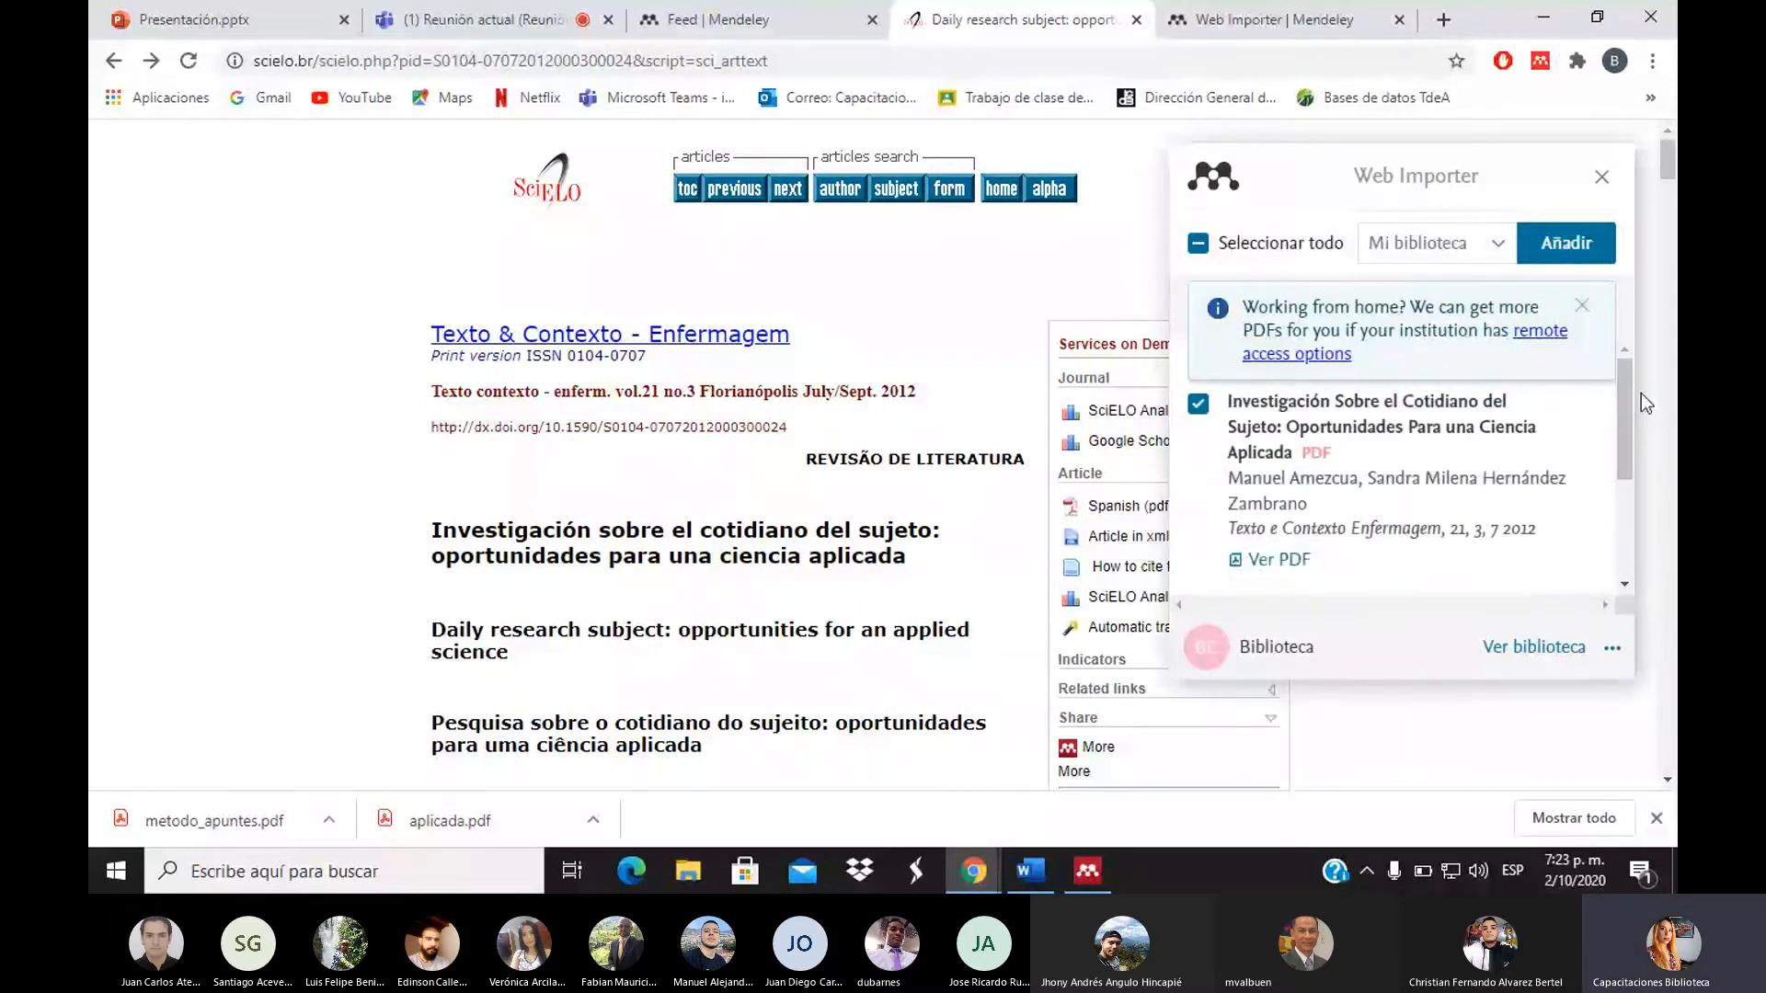
pyautogui.click(1491, 257)
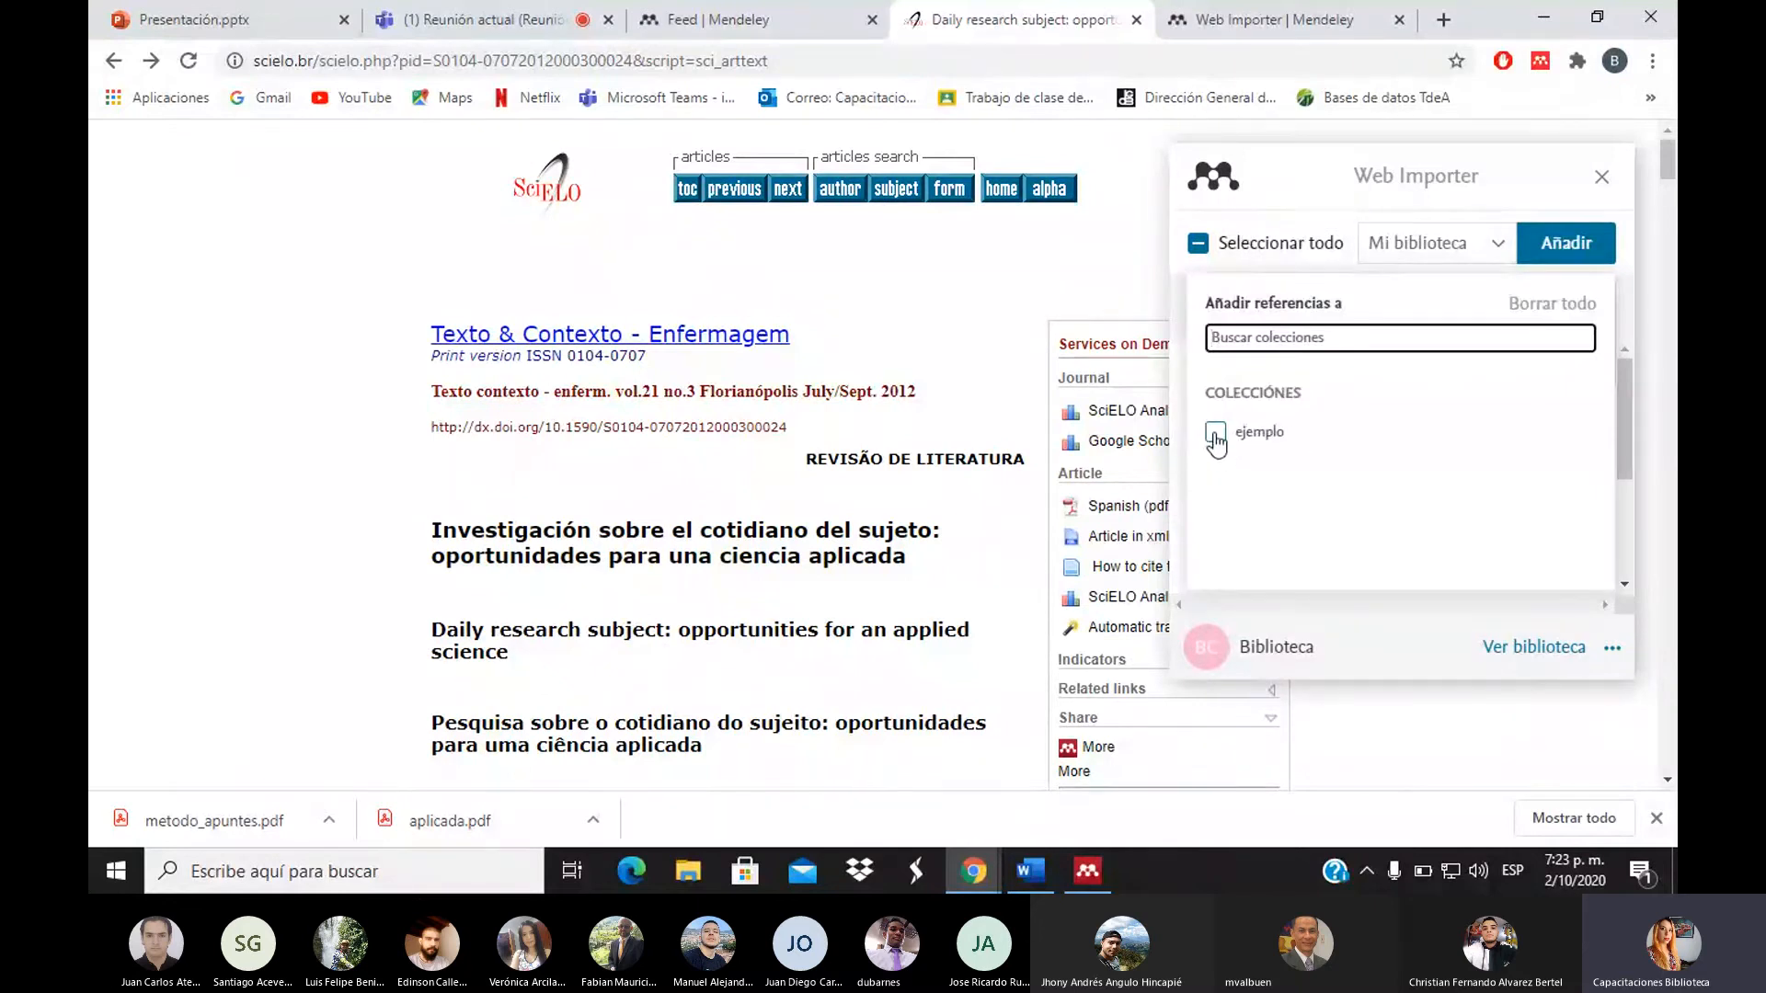
pyautogui.click(1216, 440)
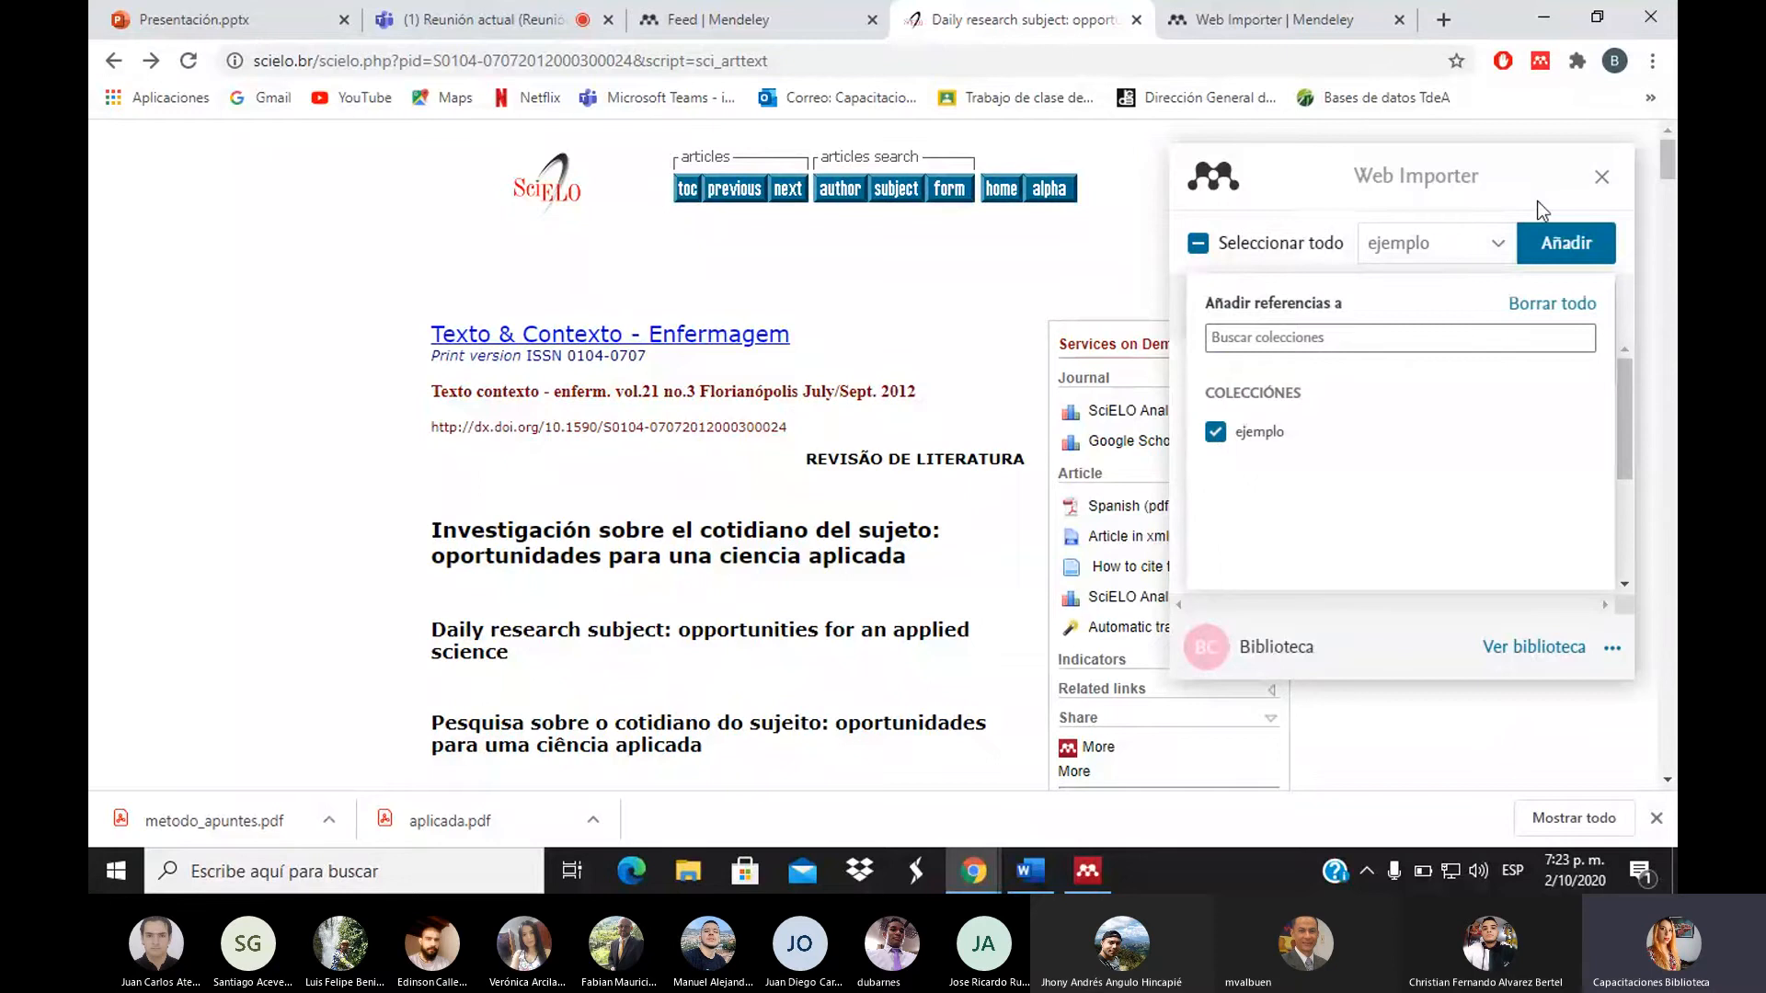
pyautogui.click(1568, 247)
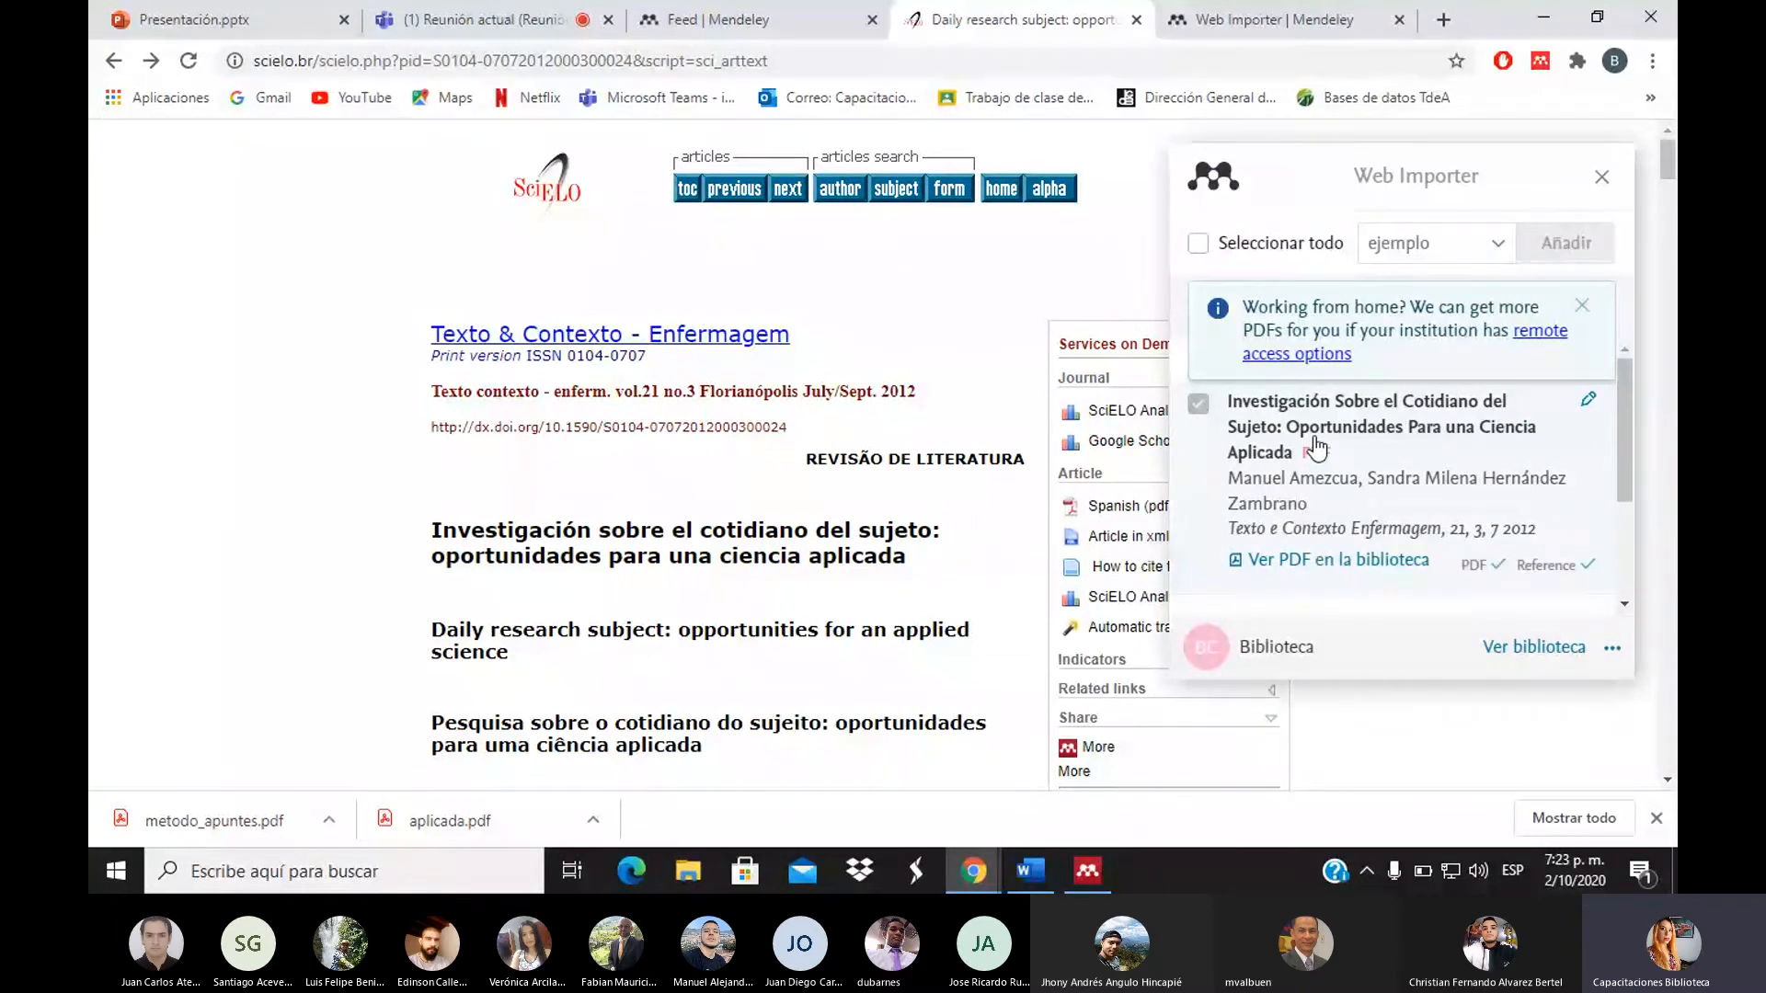
# Back in Mendeley Desktop, close the Tema 1, El Habitus and remaining document tabs
pyautogui.click(1083, 869)
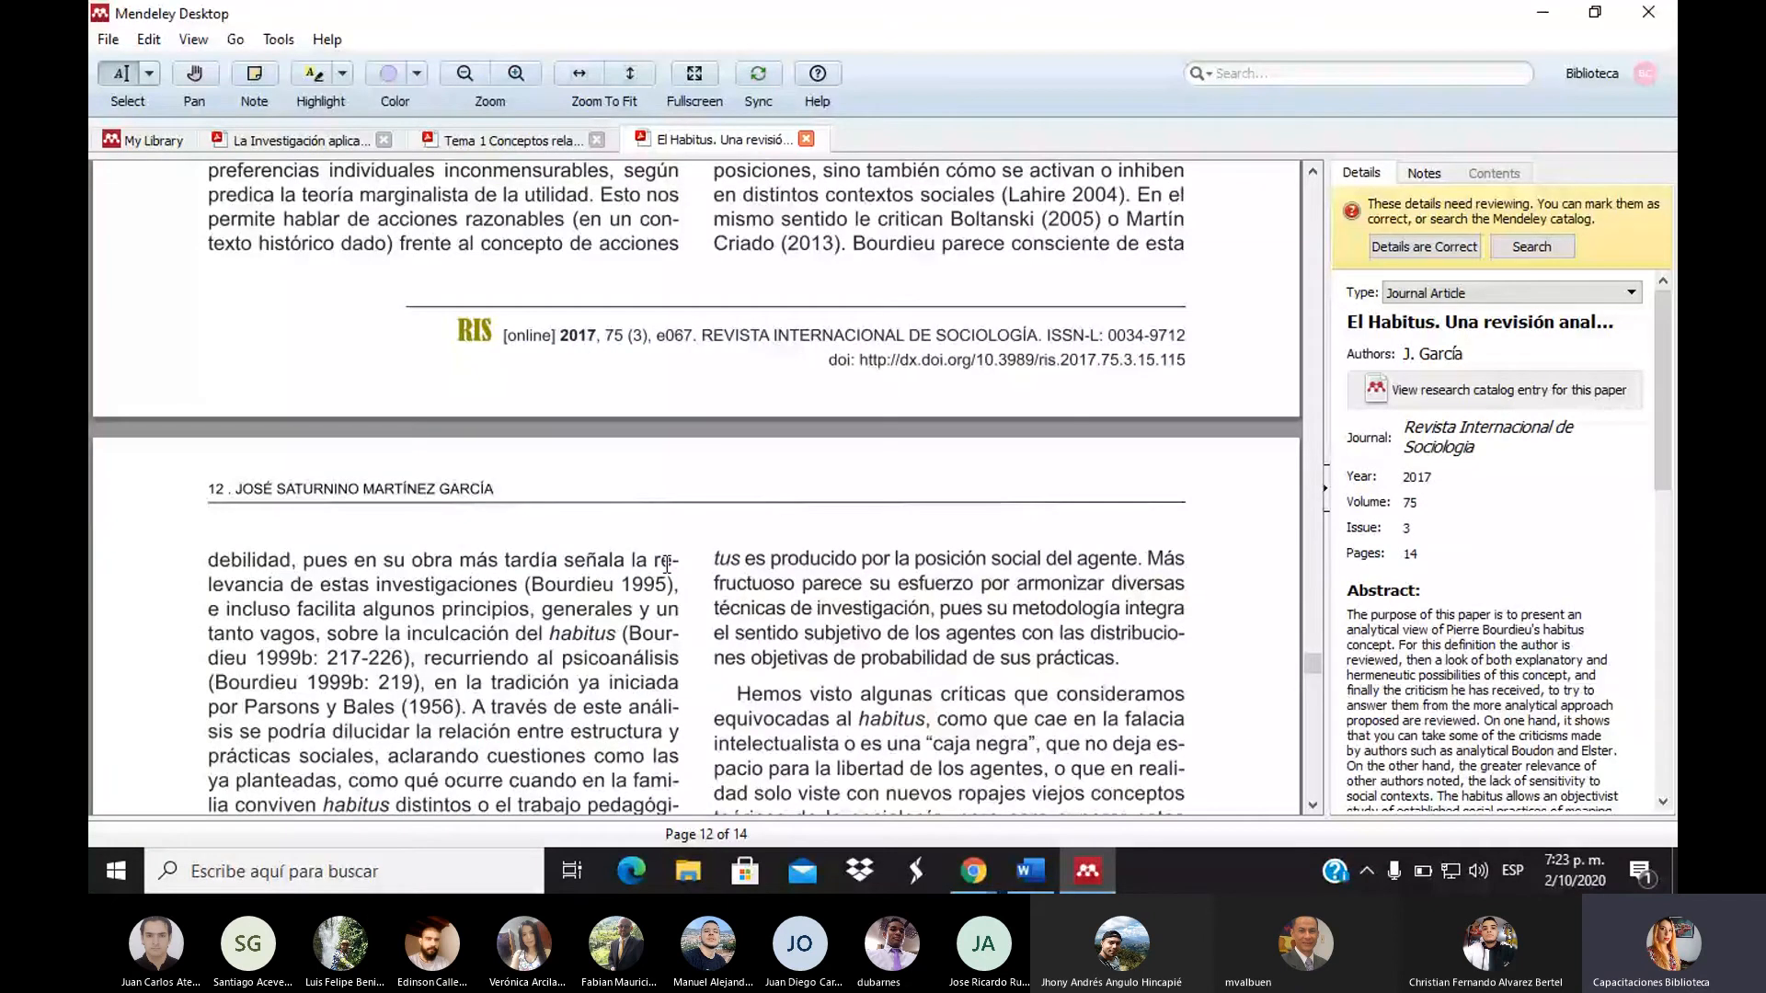
pyautogui.click(593, 140)
pyautogui.click(593, 141)
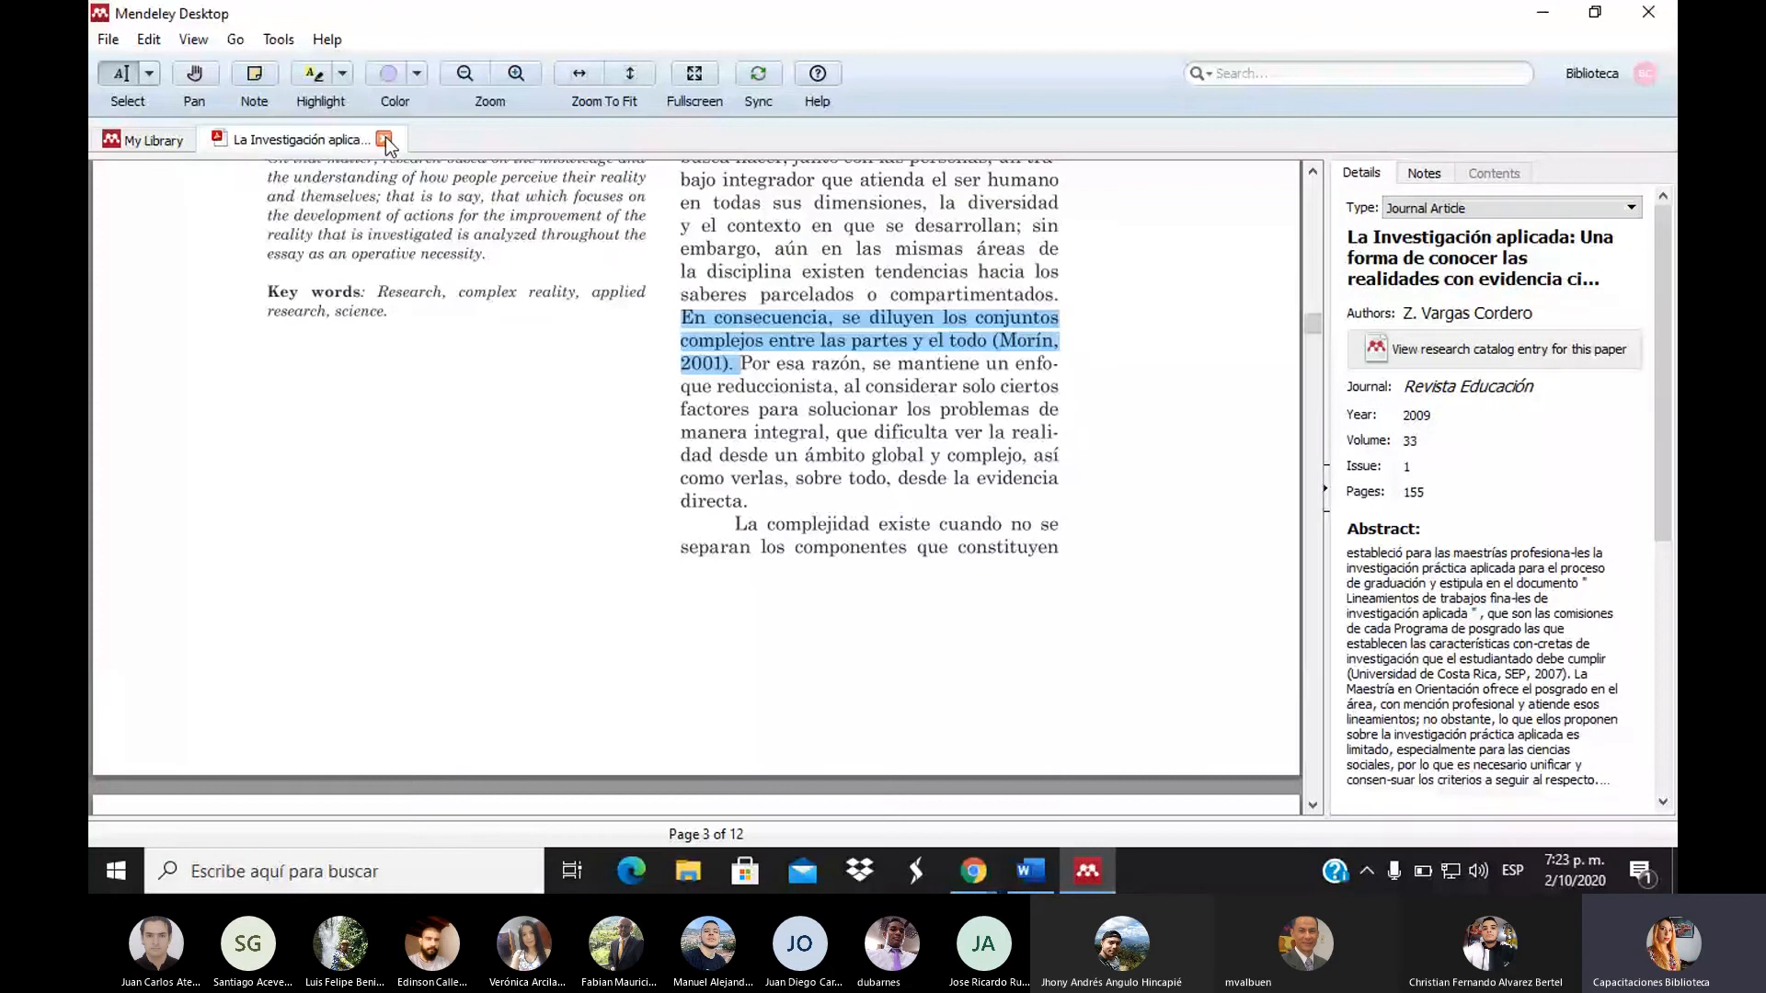
pyautogui.click(385, 139)
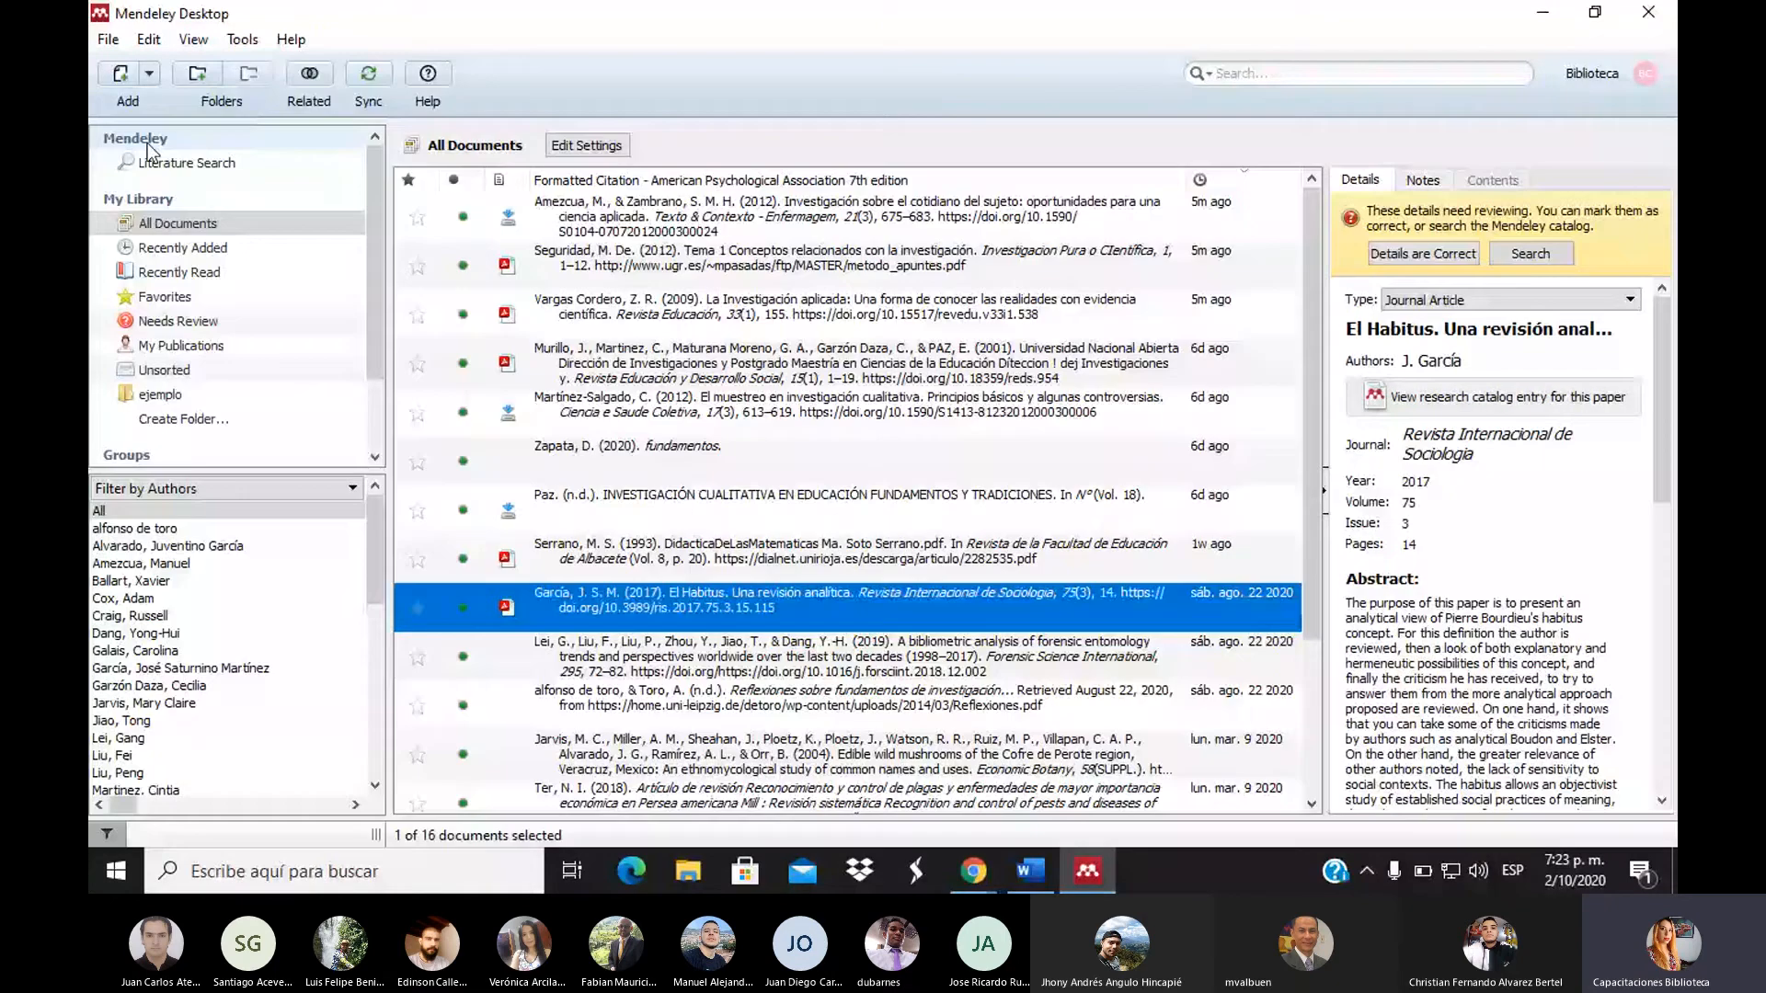
# Sync the ejemplo collection and select the Amezcua & Zambrano 2012 article to see its details
pyautogui.click(158, 397)
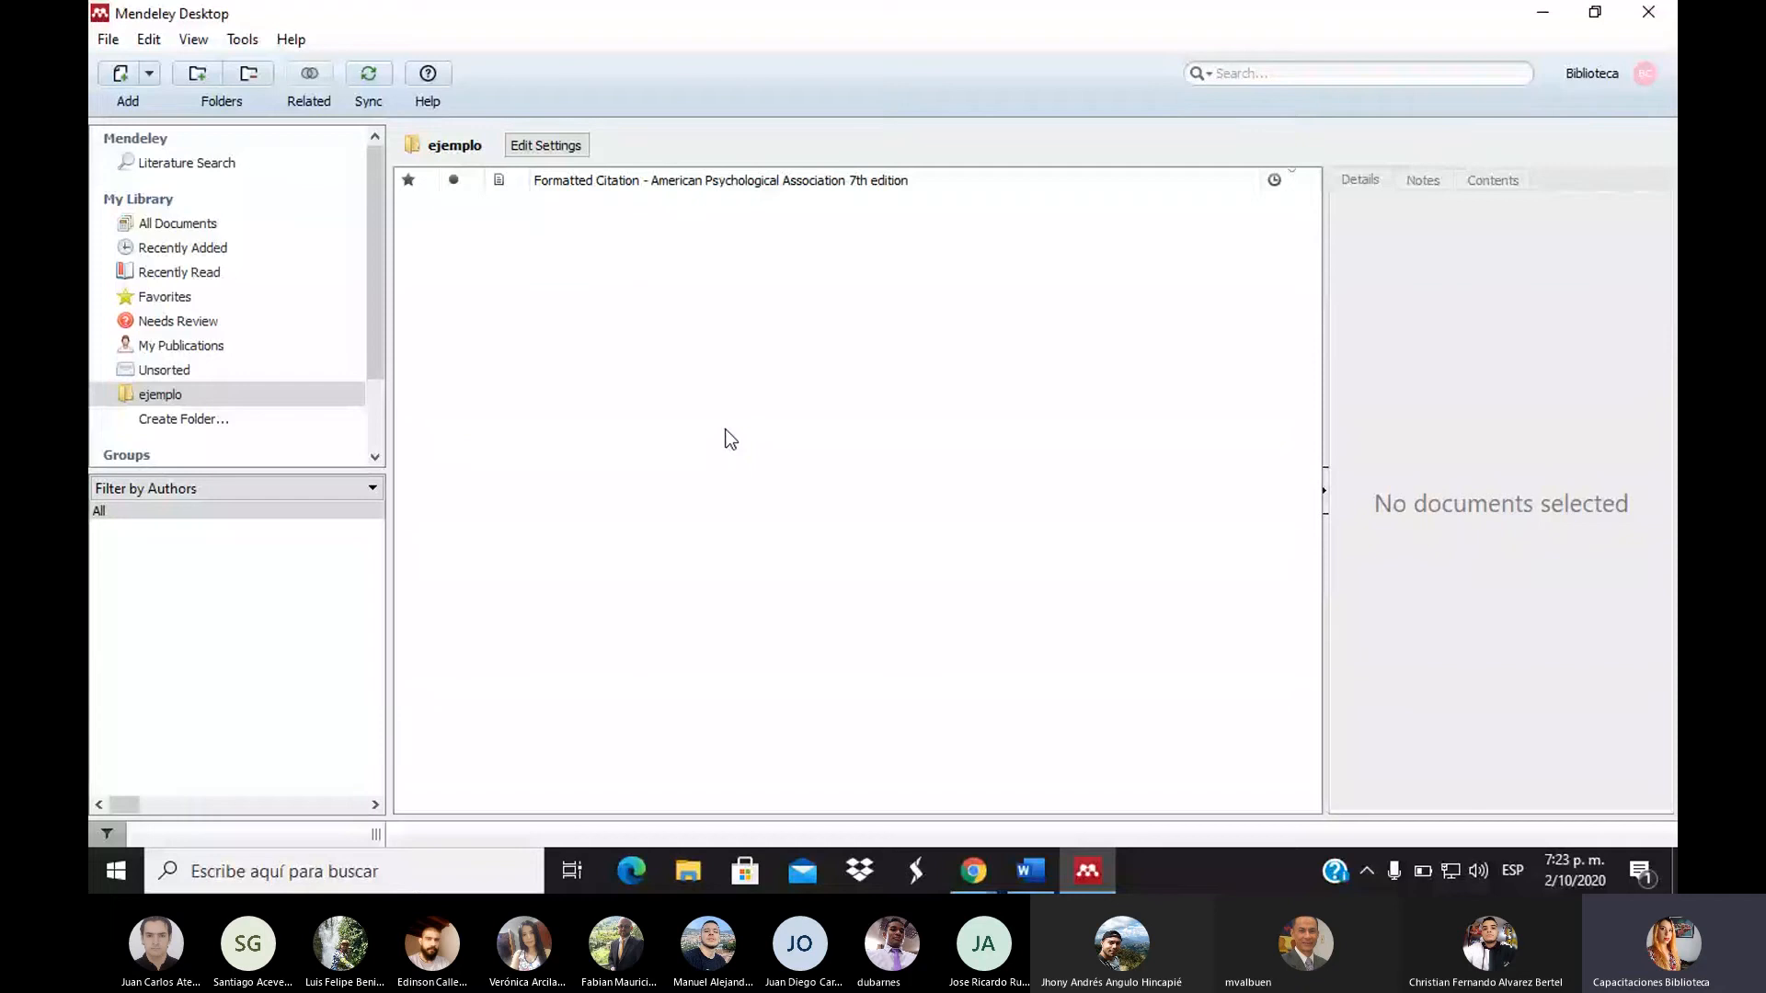
pyautogui.click(368, 75)
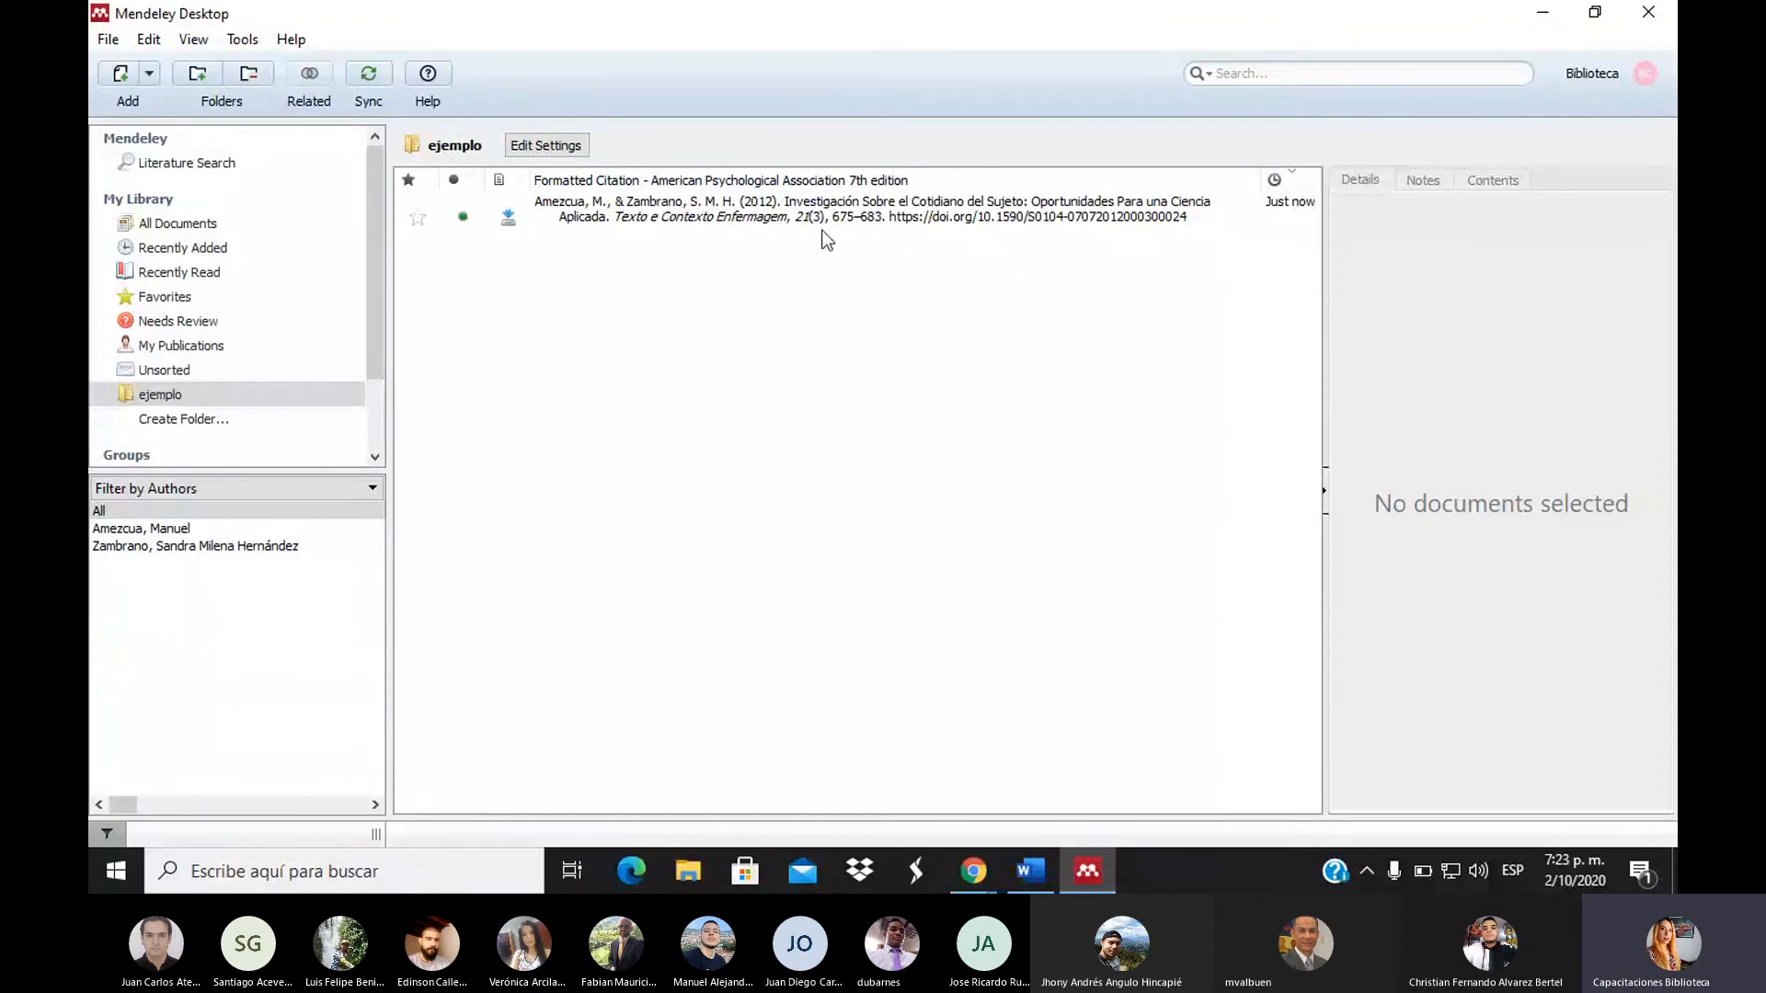
pyautogui.click(764, 211)
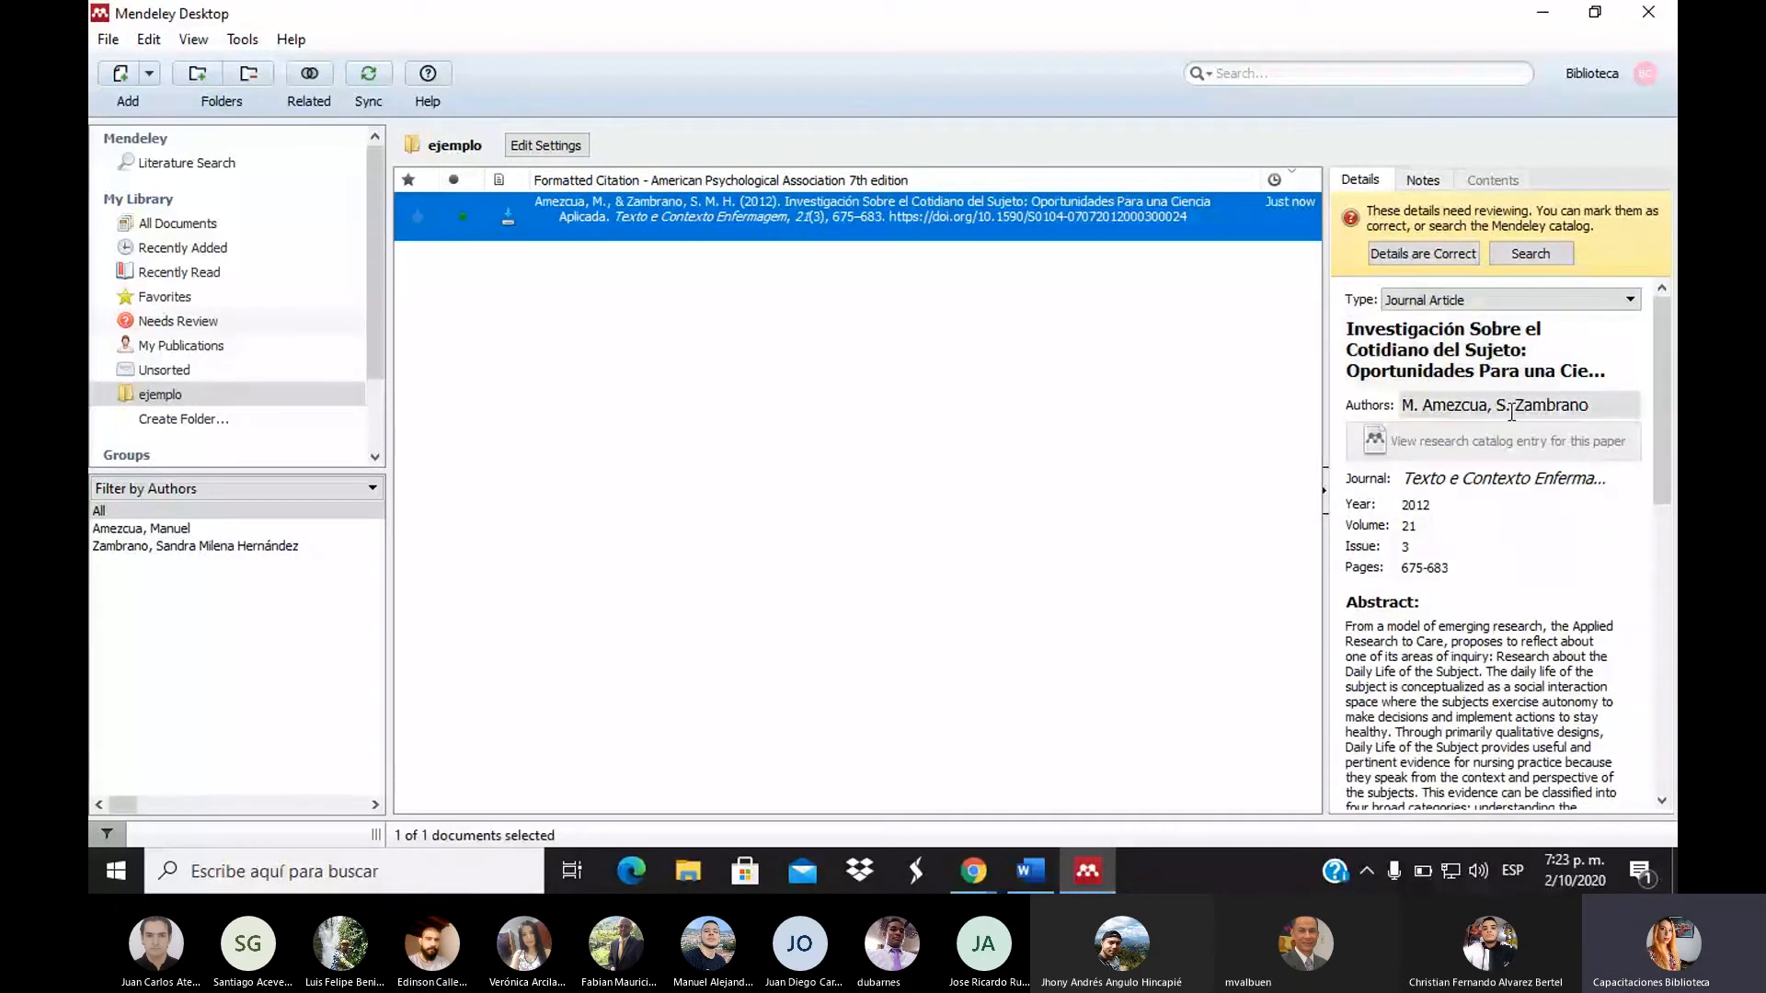
# Open the cotidiano del sujeto article's attached PDF from the Files section of its details
pyautogui.moveTo(1662, 336); pyautogui.dragTo(1659, 296)
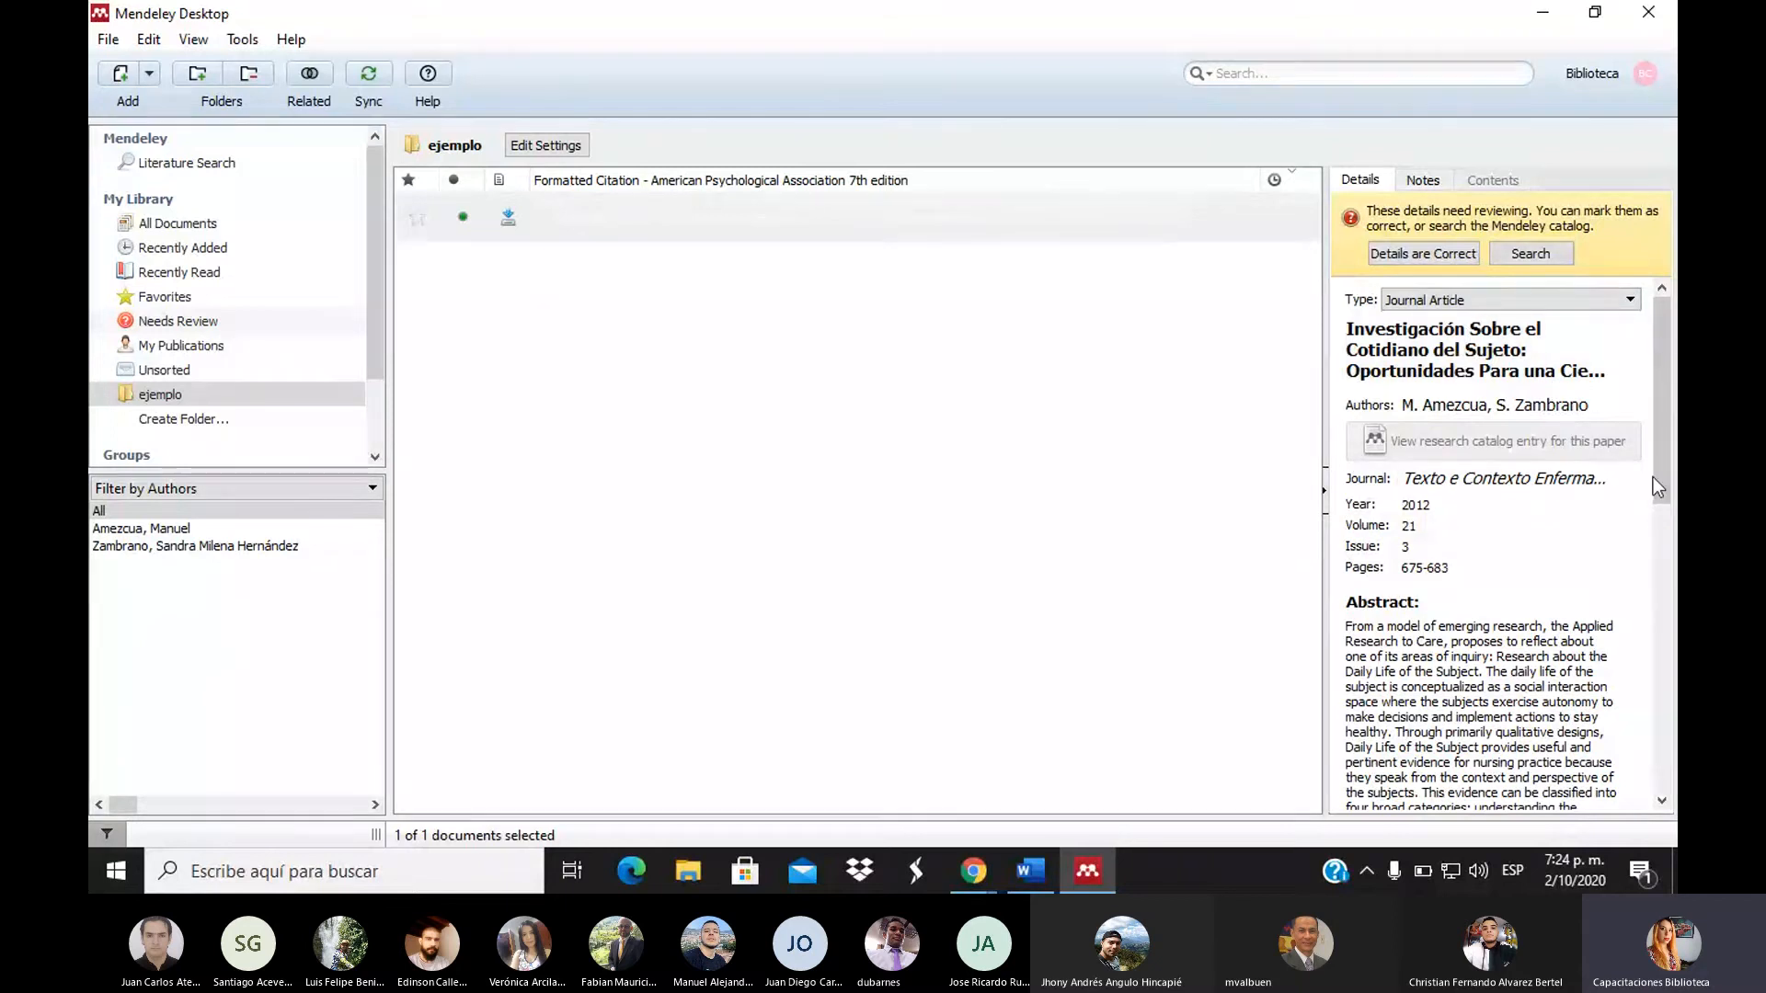
pyautogui.moveTo(1654, 478); pyautogui.dragTo(1644, 736)
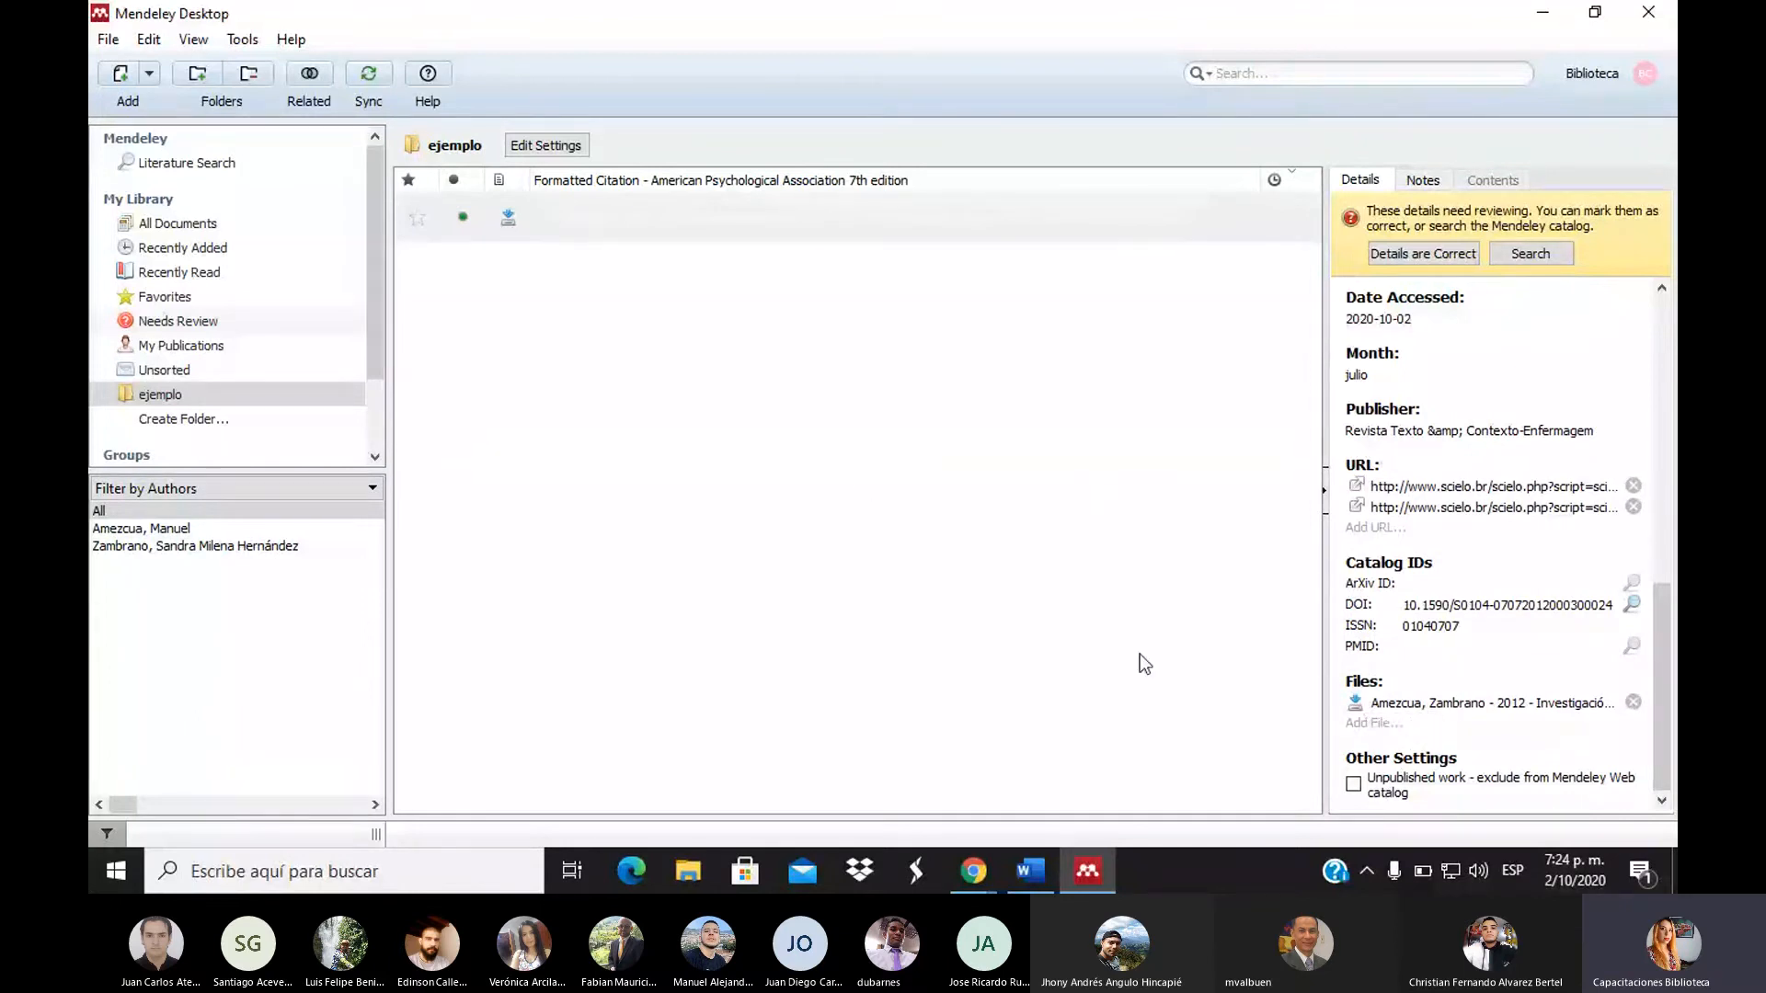
pyautogui.click(1444, 708)
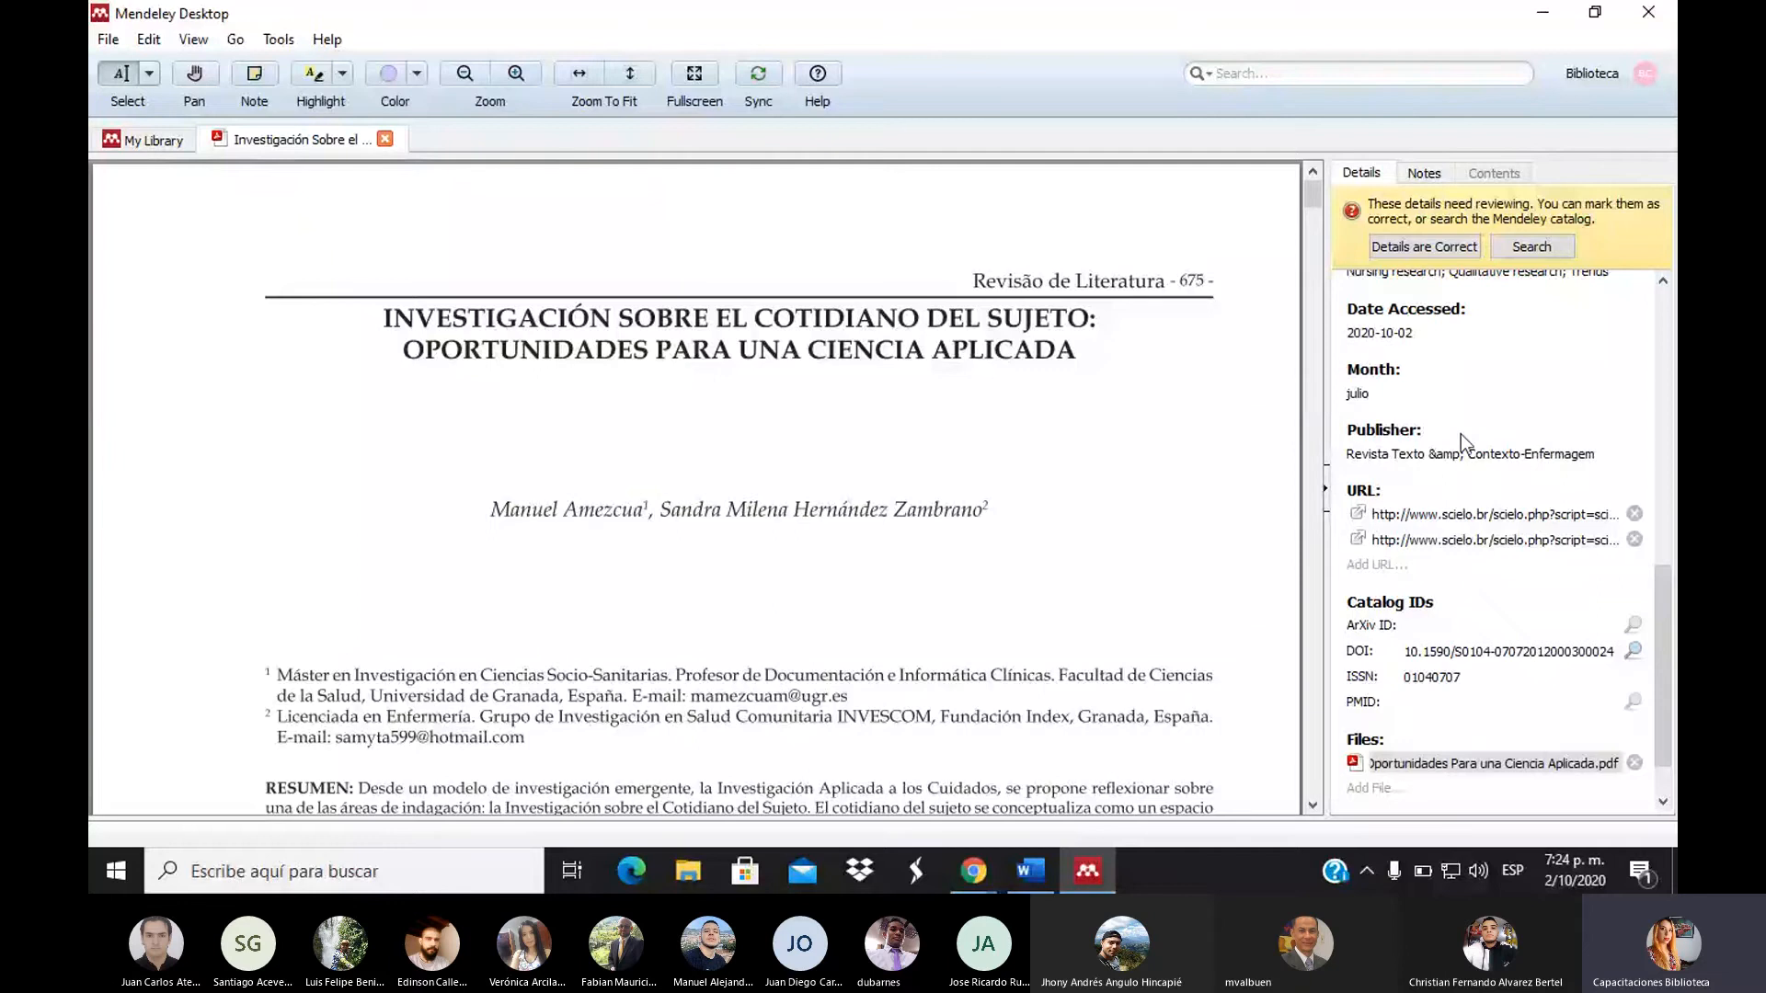
# Change 'Ciencia Aplicada' in the title to lowercase 'ciencia aplicada' and mark the details as correct
pyautogui.scroll(10, 1460, 434)
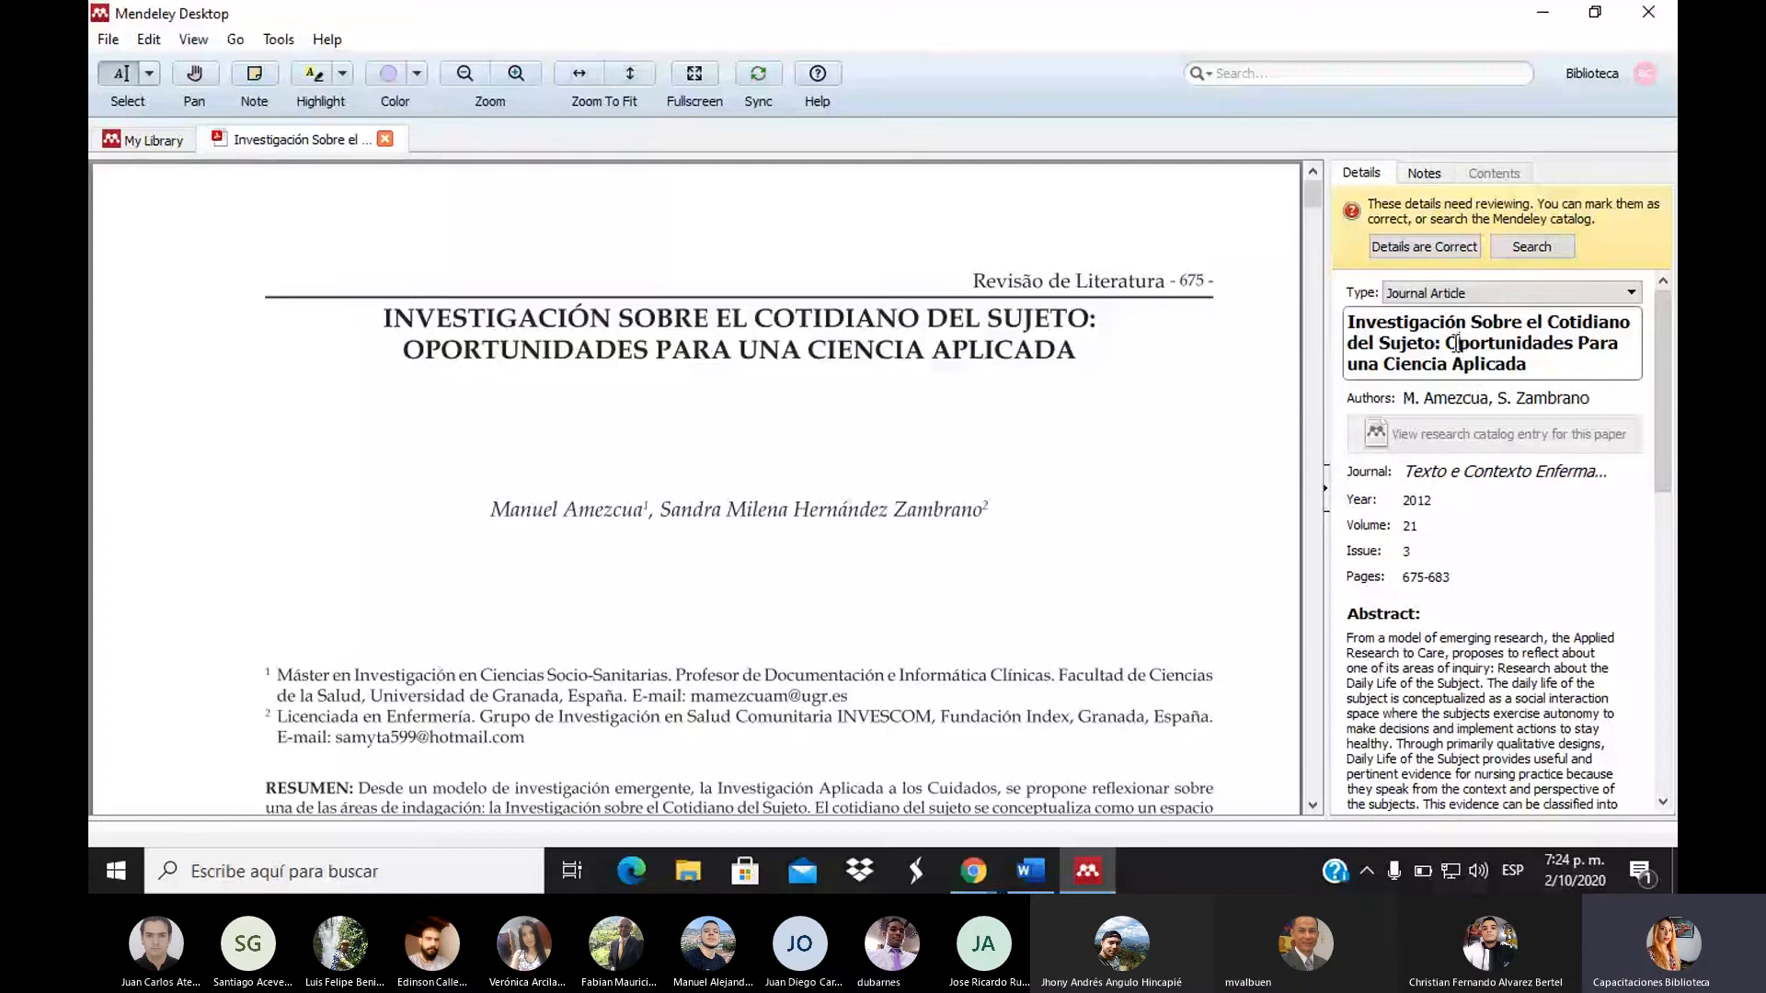
pyautogui.click(1394, 365)
pyautogui.press('BackSpace')
pyautogui.write('c')
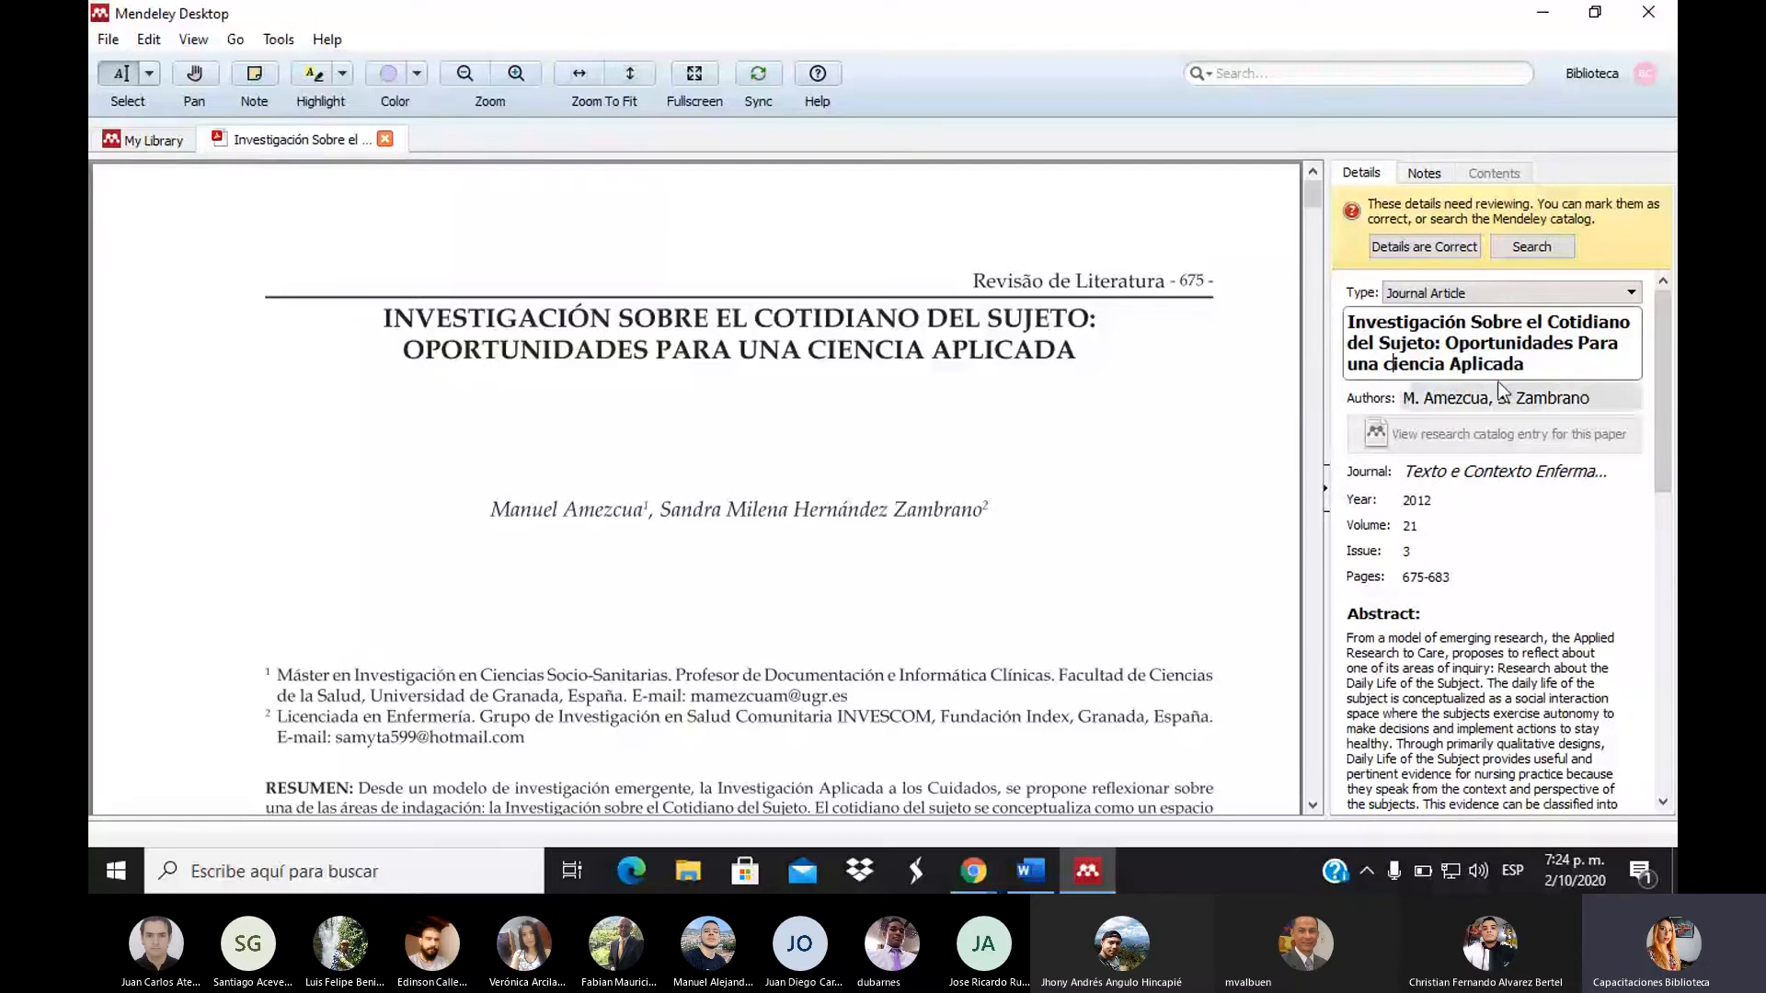
pyautogui.click(1462, 365)
pyautogui.press('BackSpace')
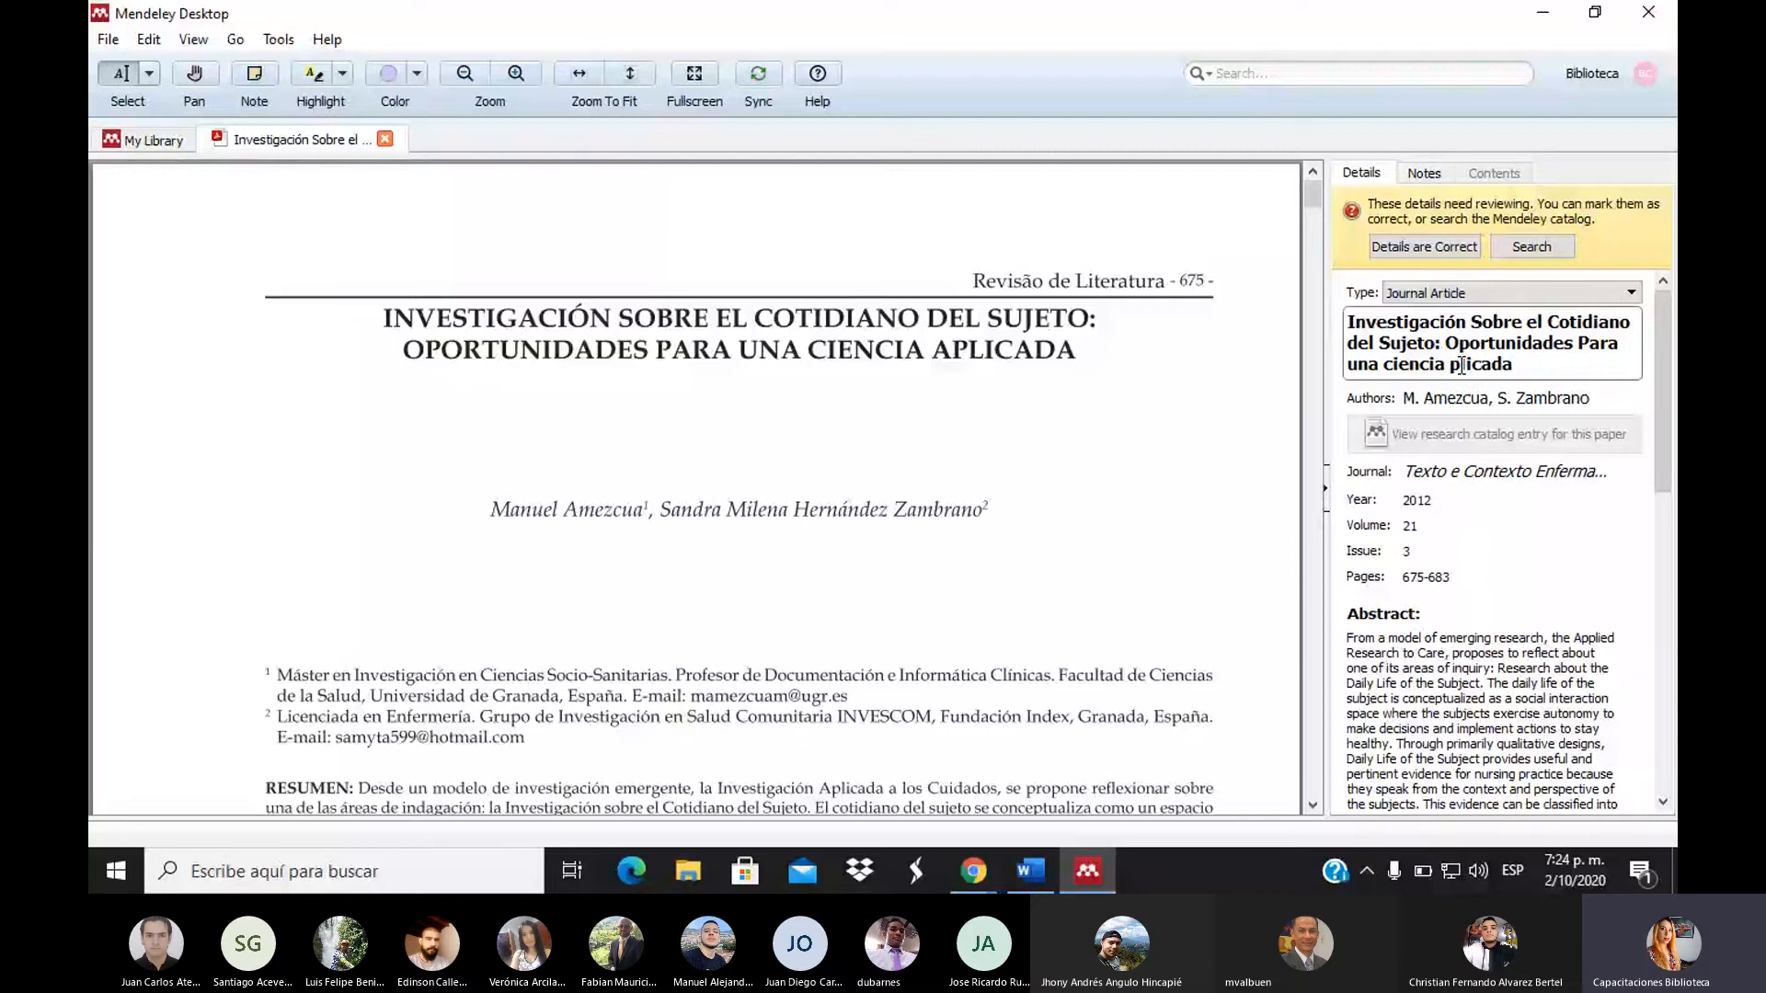
pyautogui.write('a')
pyautogui.click(1431, 250)
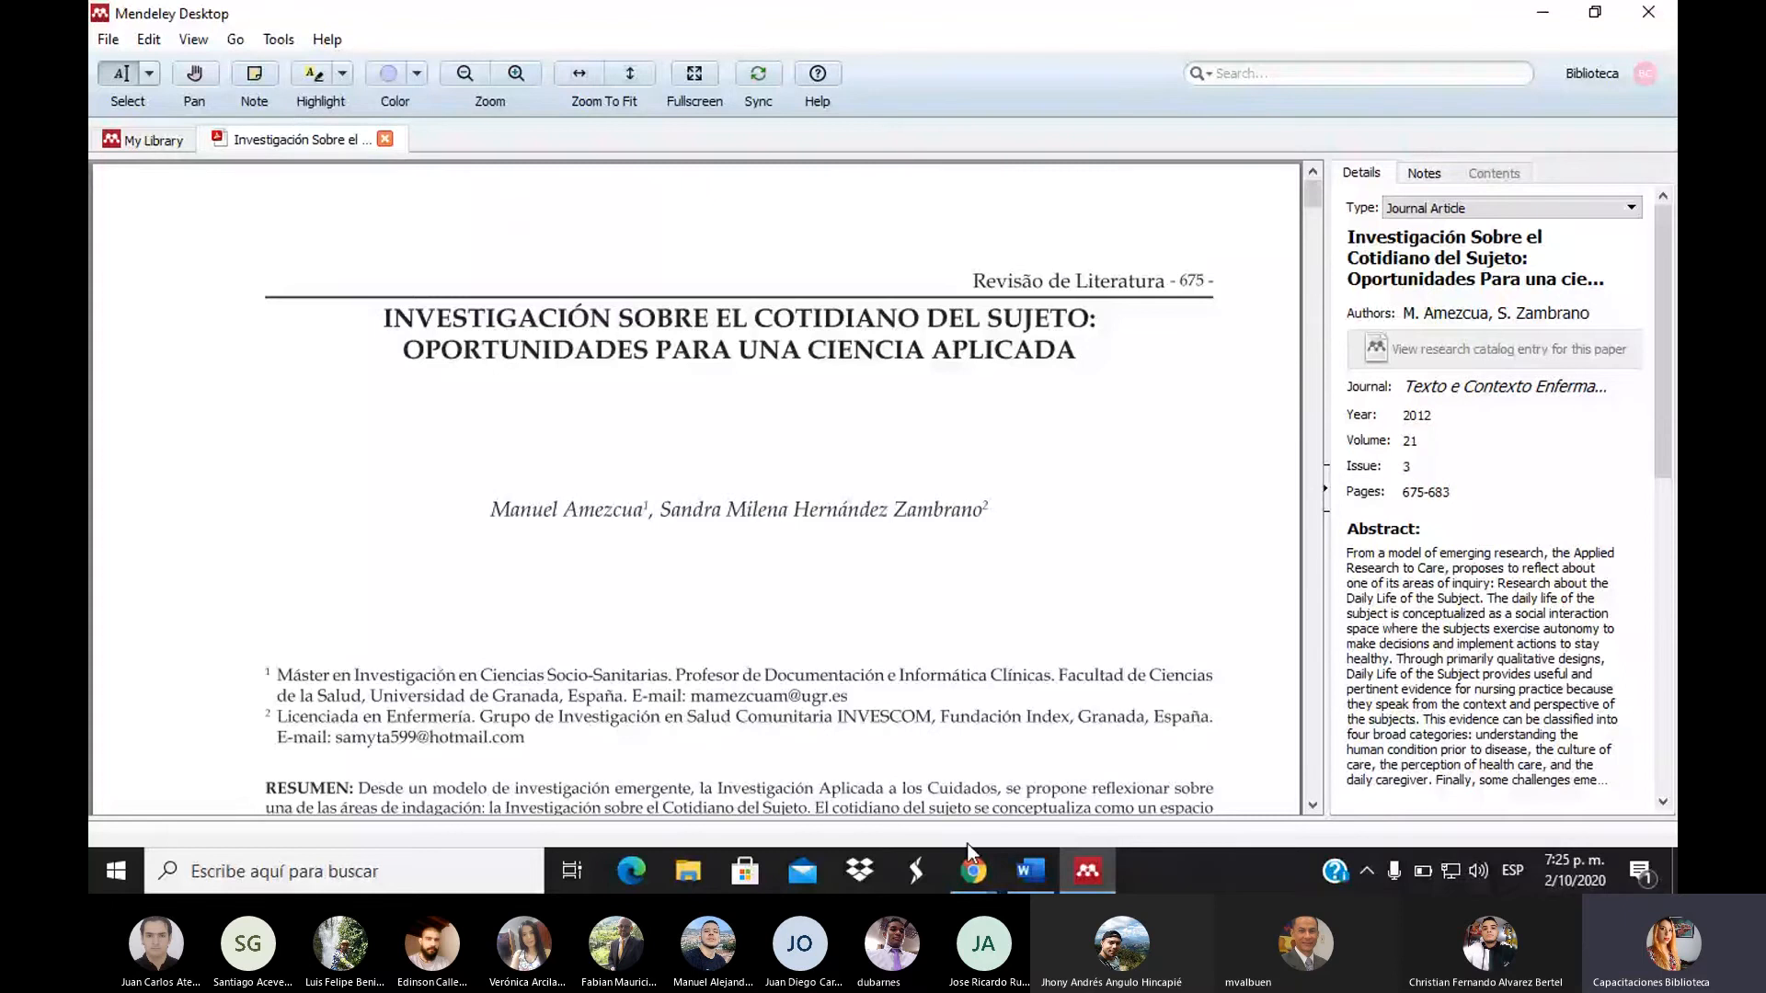
# Go back from the SciELO article to the top of the Google Scholar results for investigación aplicada "scielo"
pyautogui.click(973, 870)
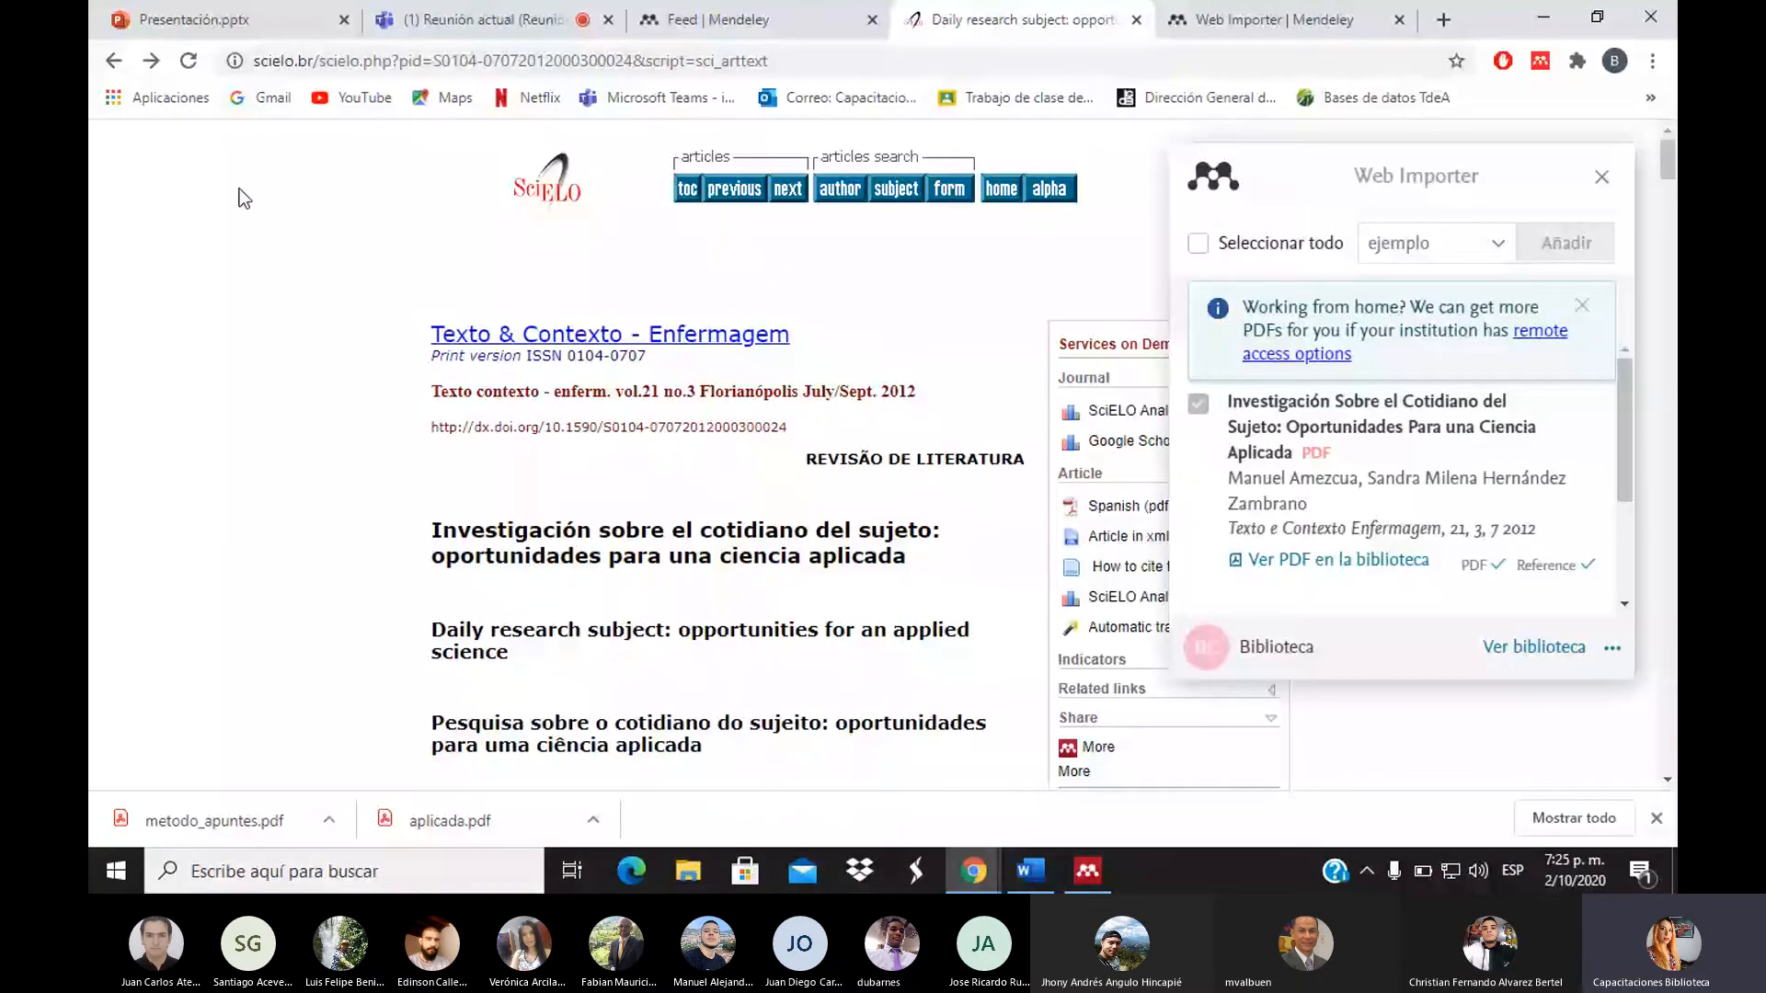
pyautogui.click(113, 62)
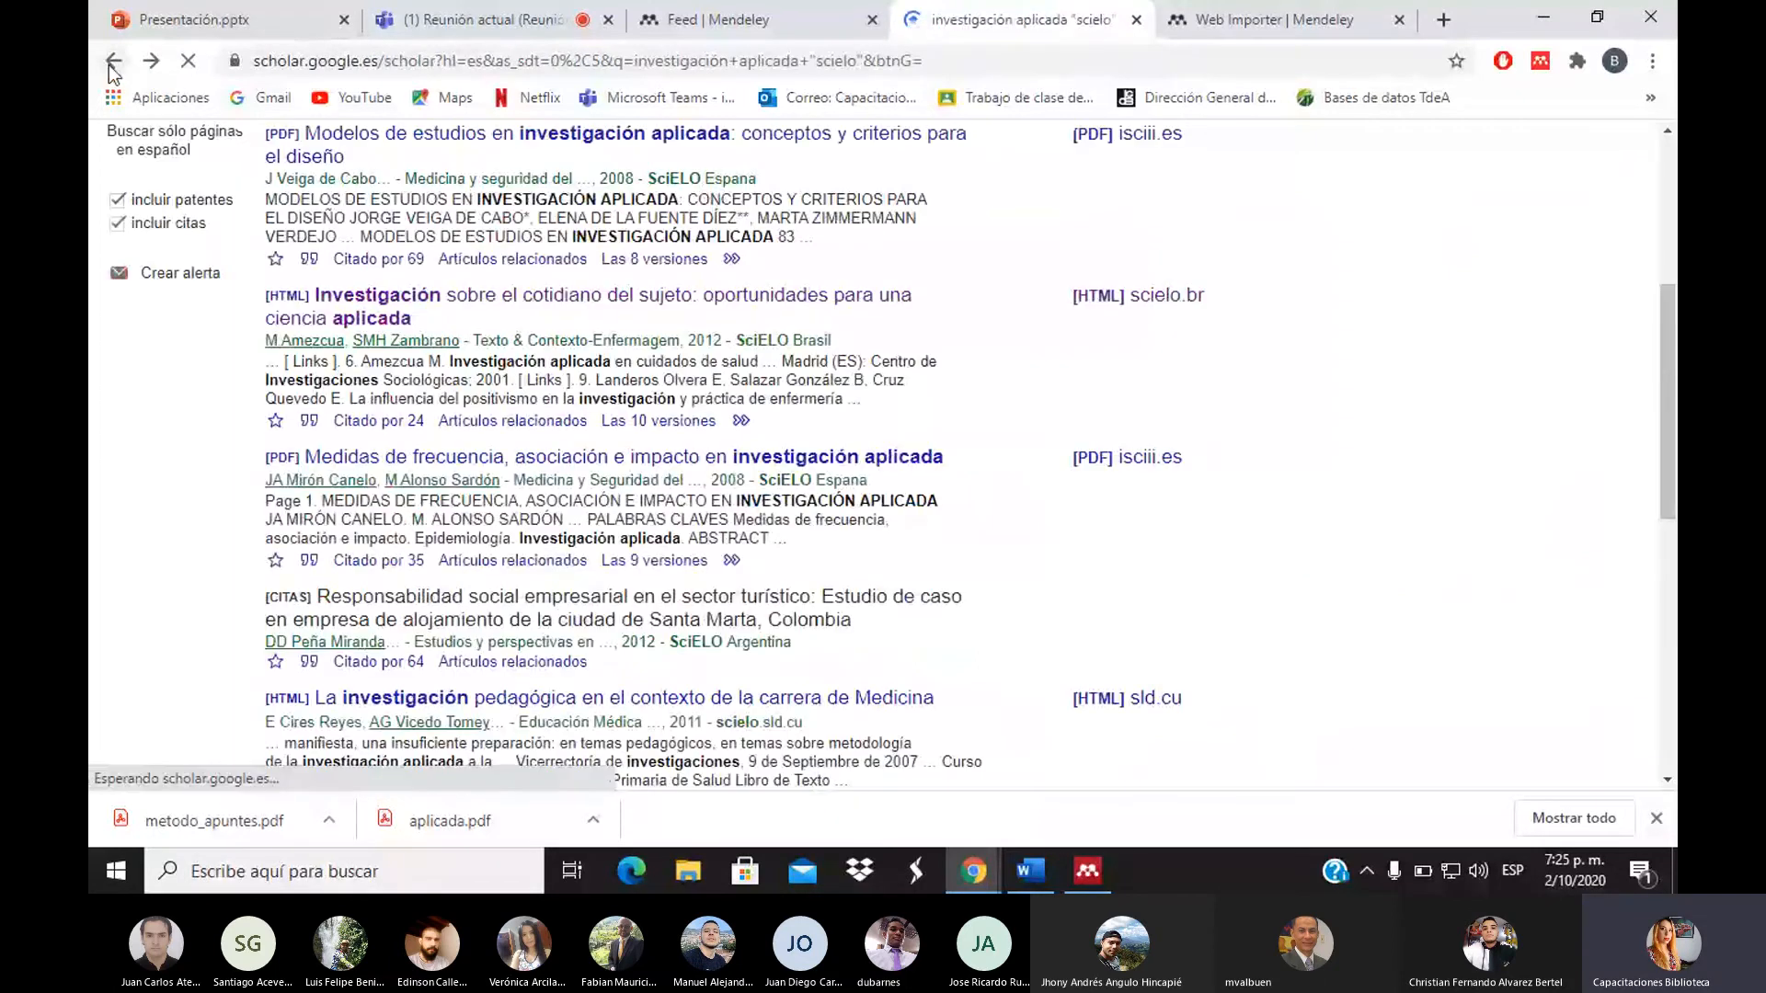
pyautogui.moveTo(1672, 337); pyautogui.dragTo(1673, 320)
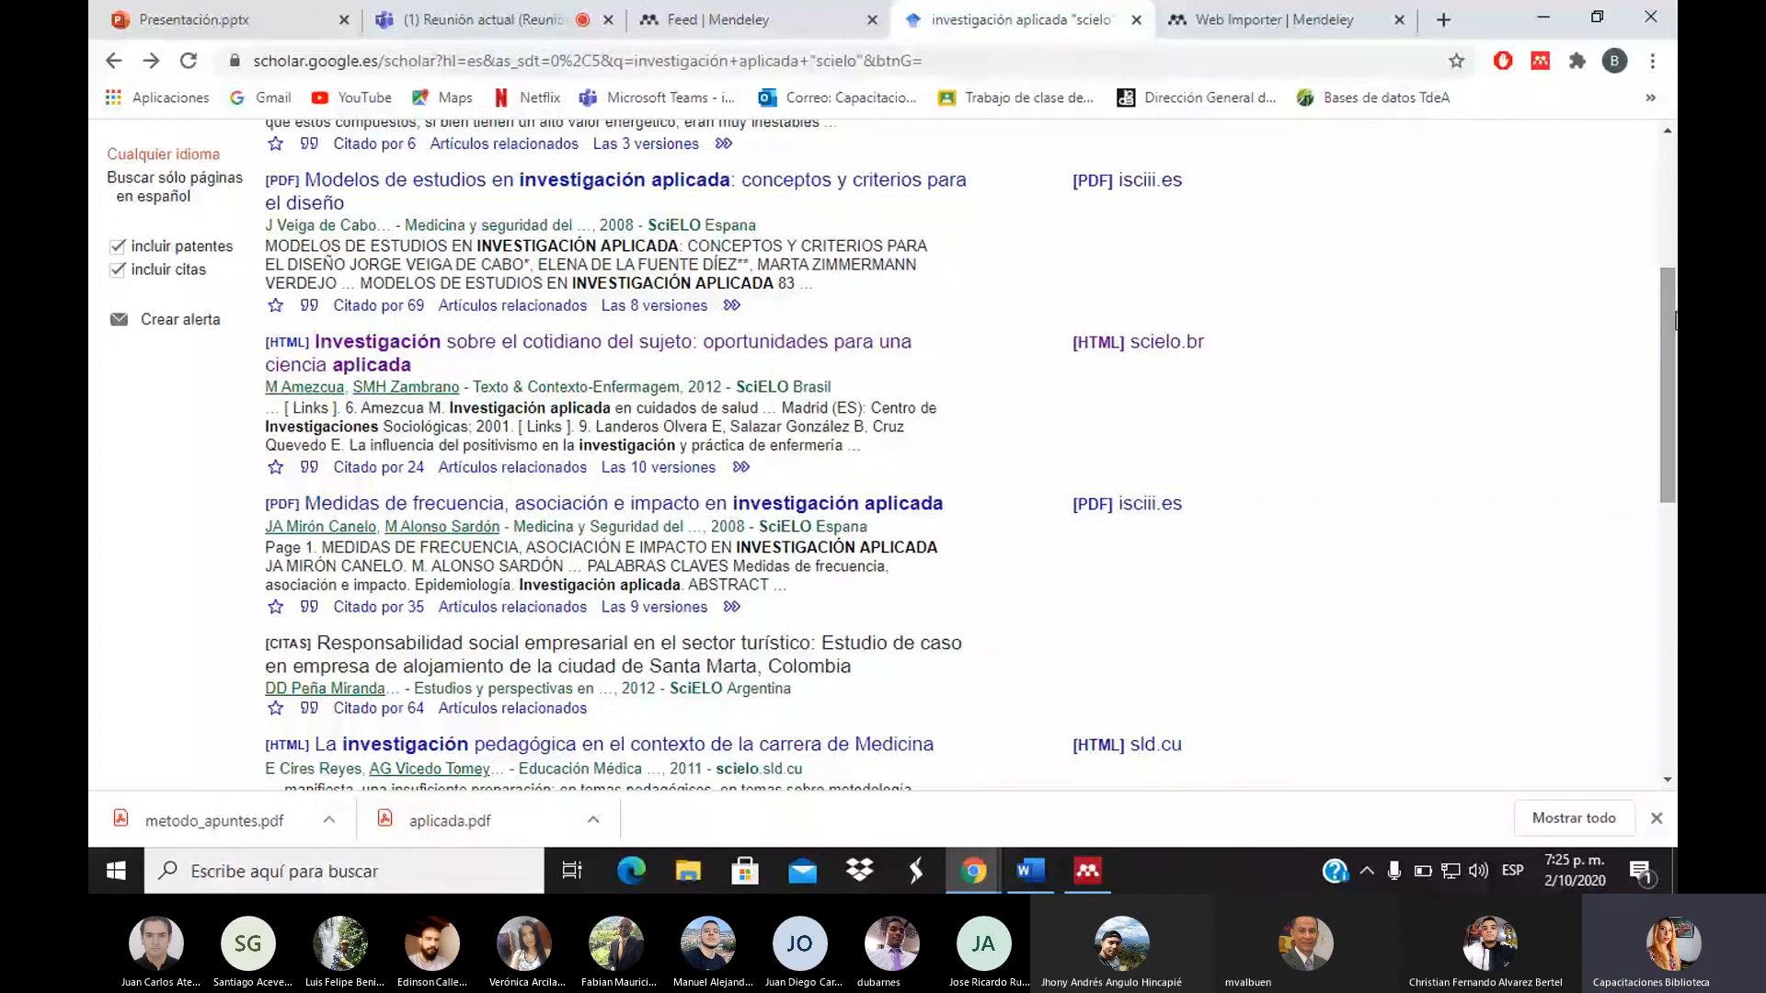
pyautogui.click(1667, 229)
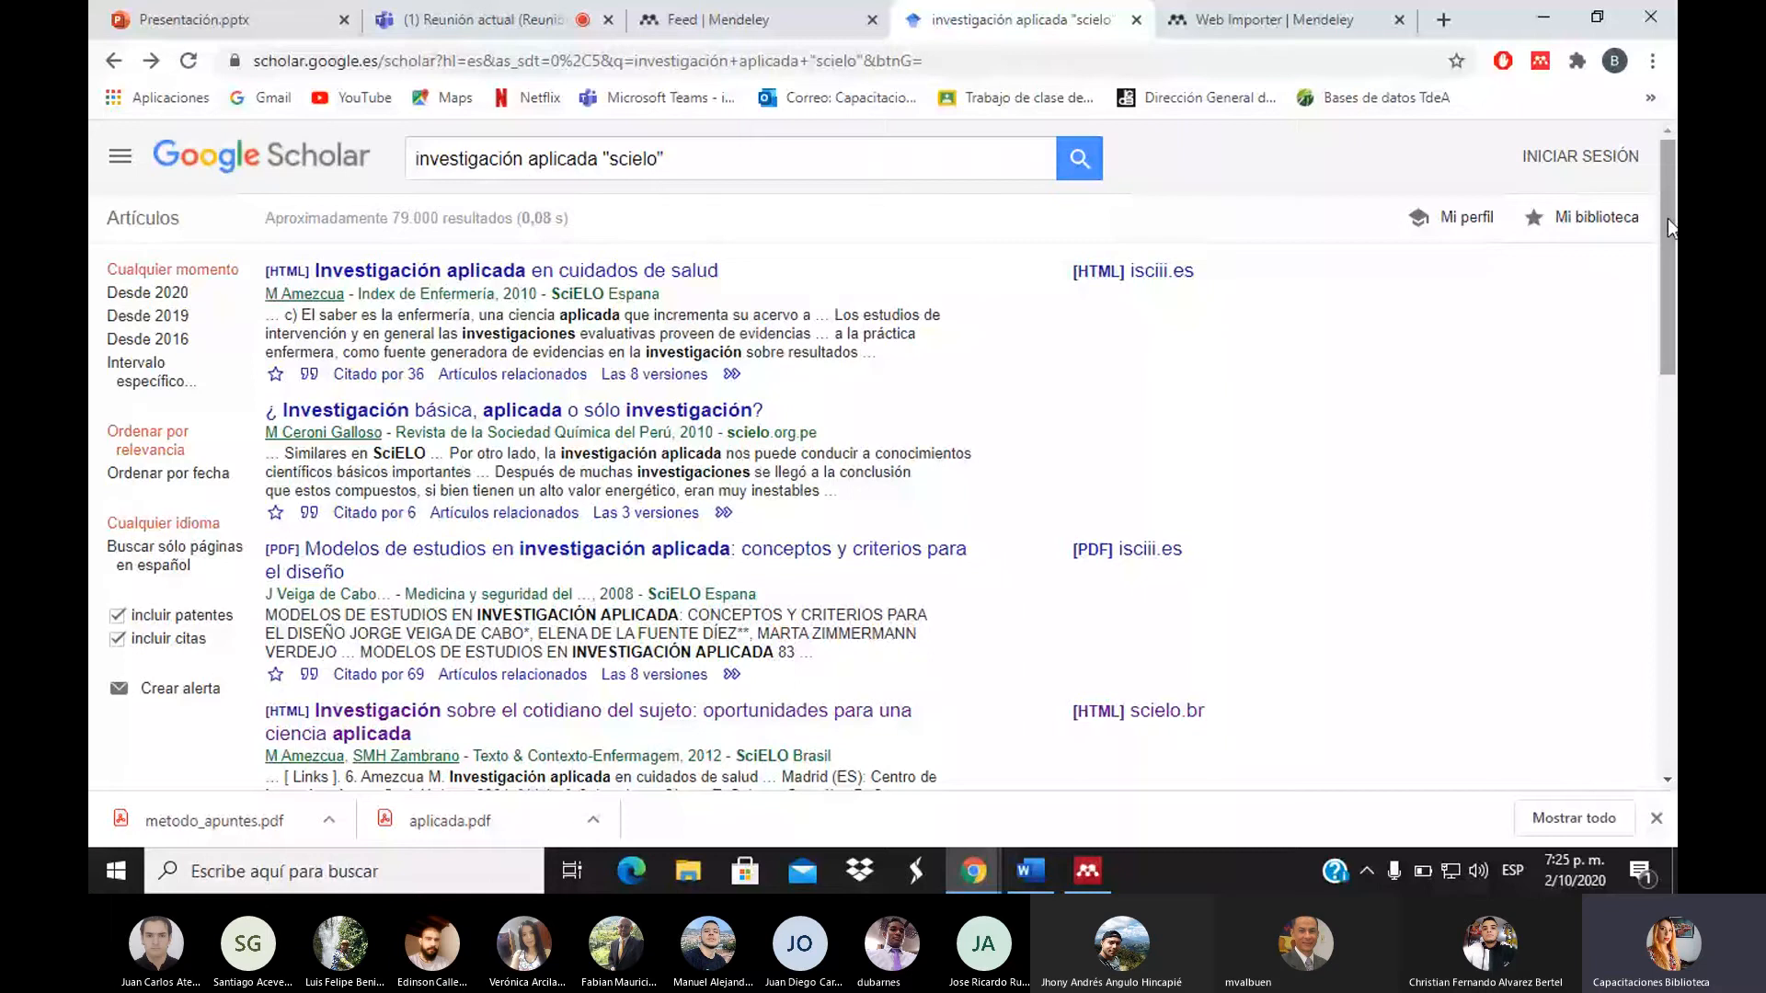
# Open the Mendeley Web Importer on the Scholar results page and browse its listed entries
pyautogui.click(1538, 62)
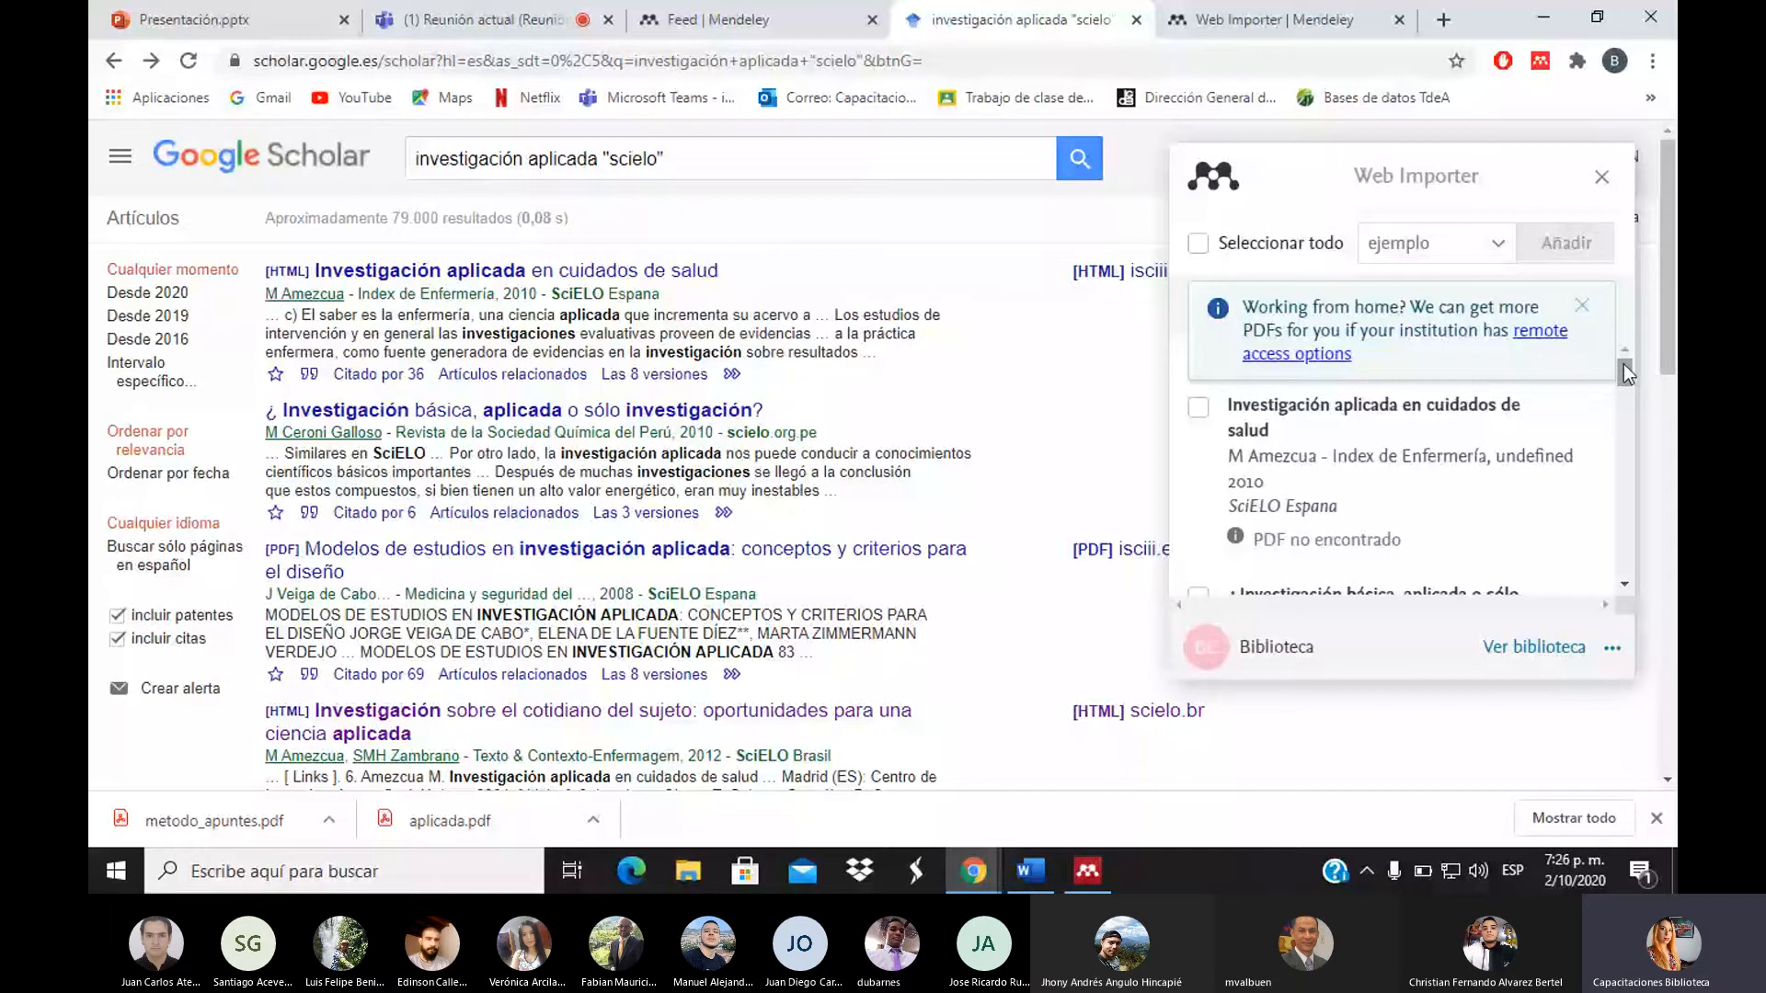
pyautogui.moveTo(1624, 365); pyautogui.dragTo(1624, 350)
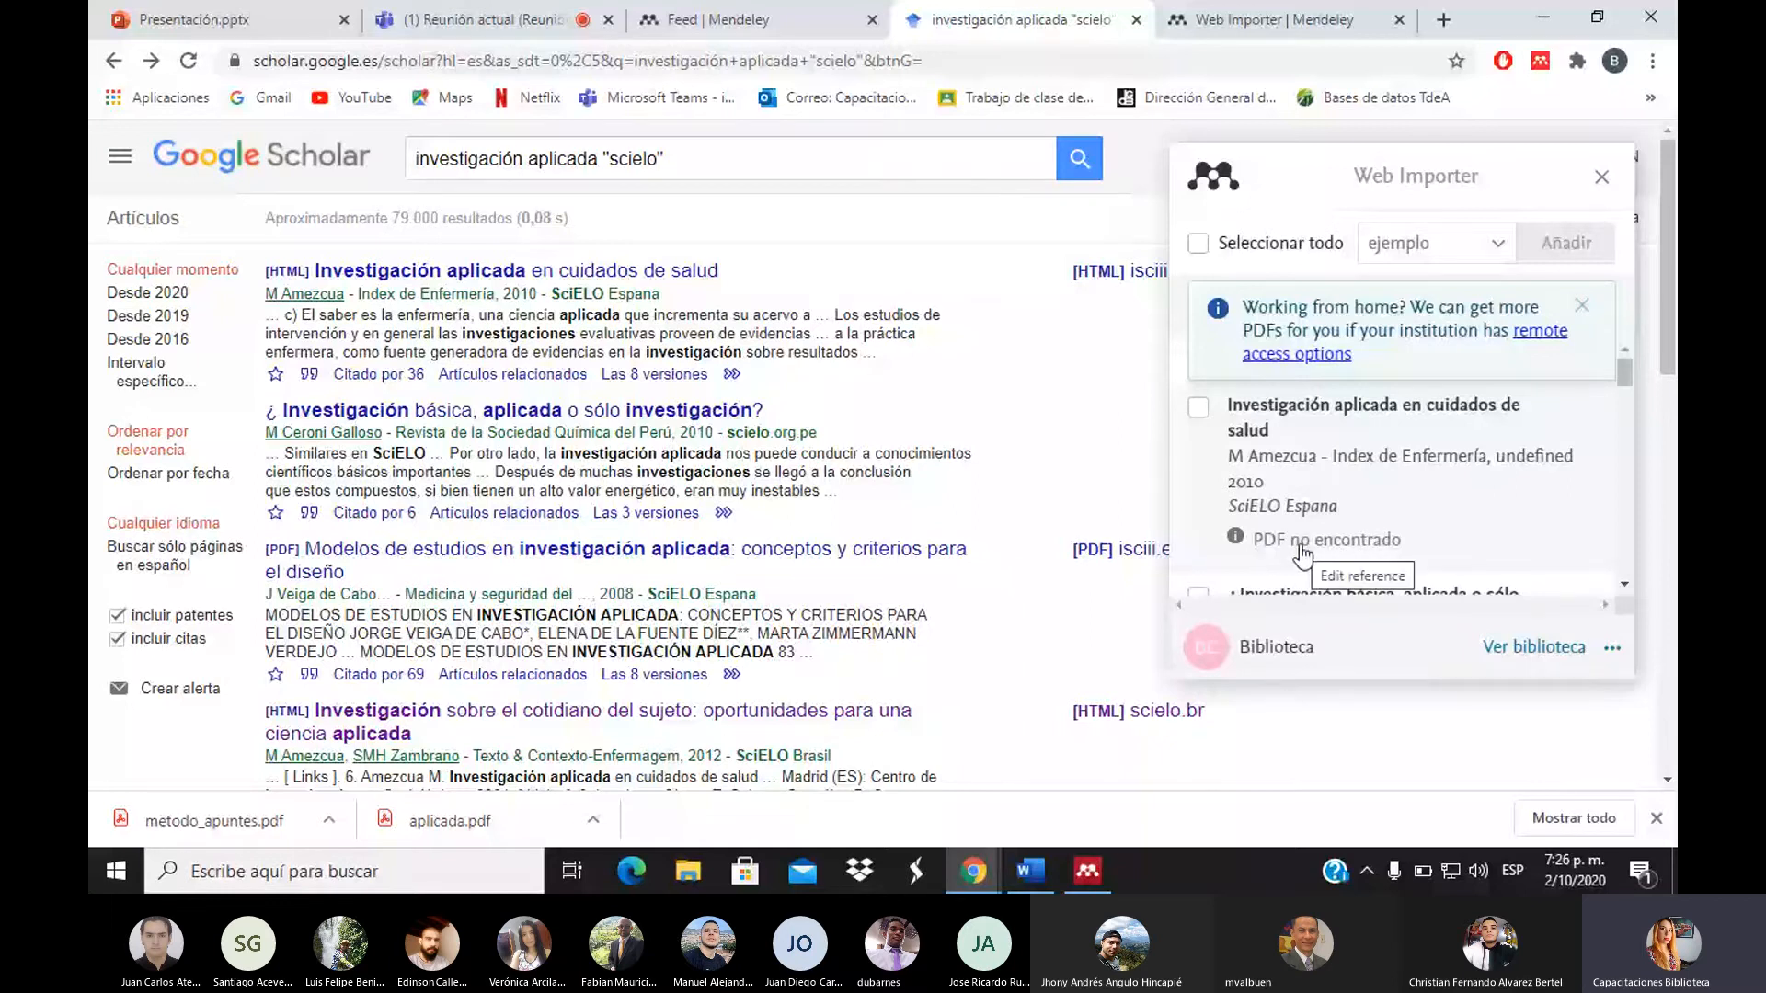
pyautogui.click(1624, 584)
pyautogui.click(1624, 583)
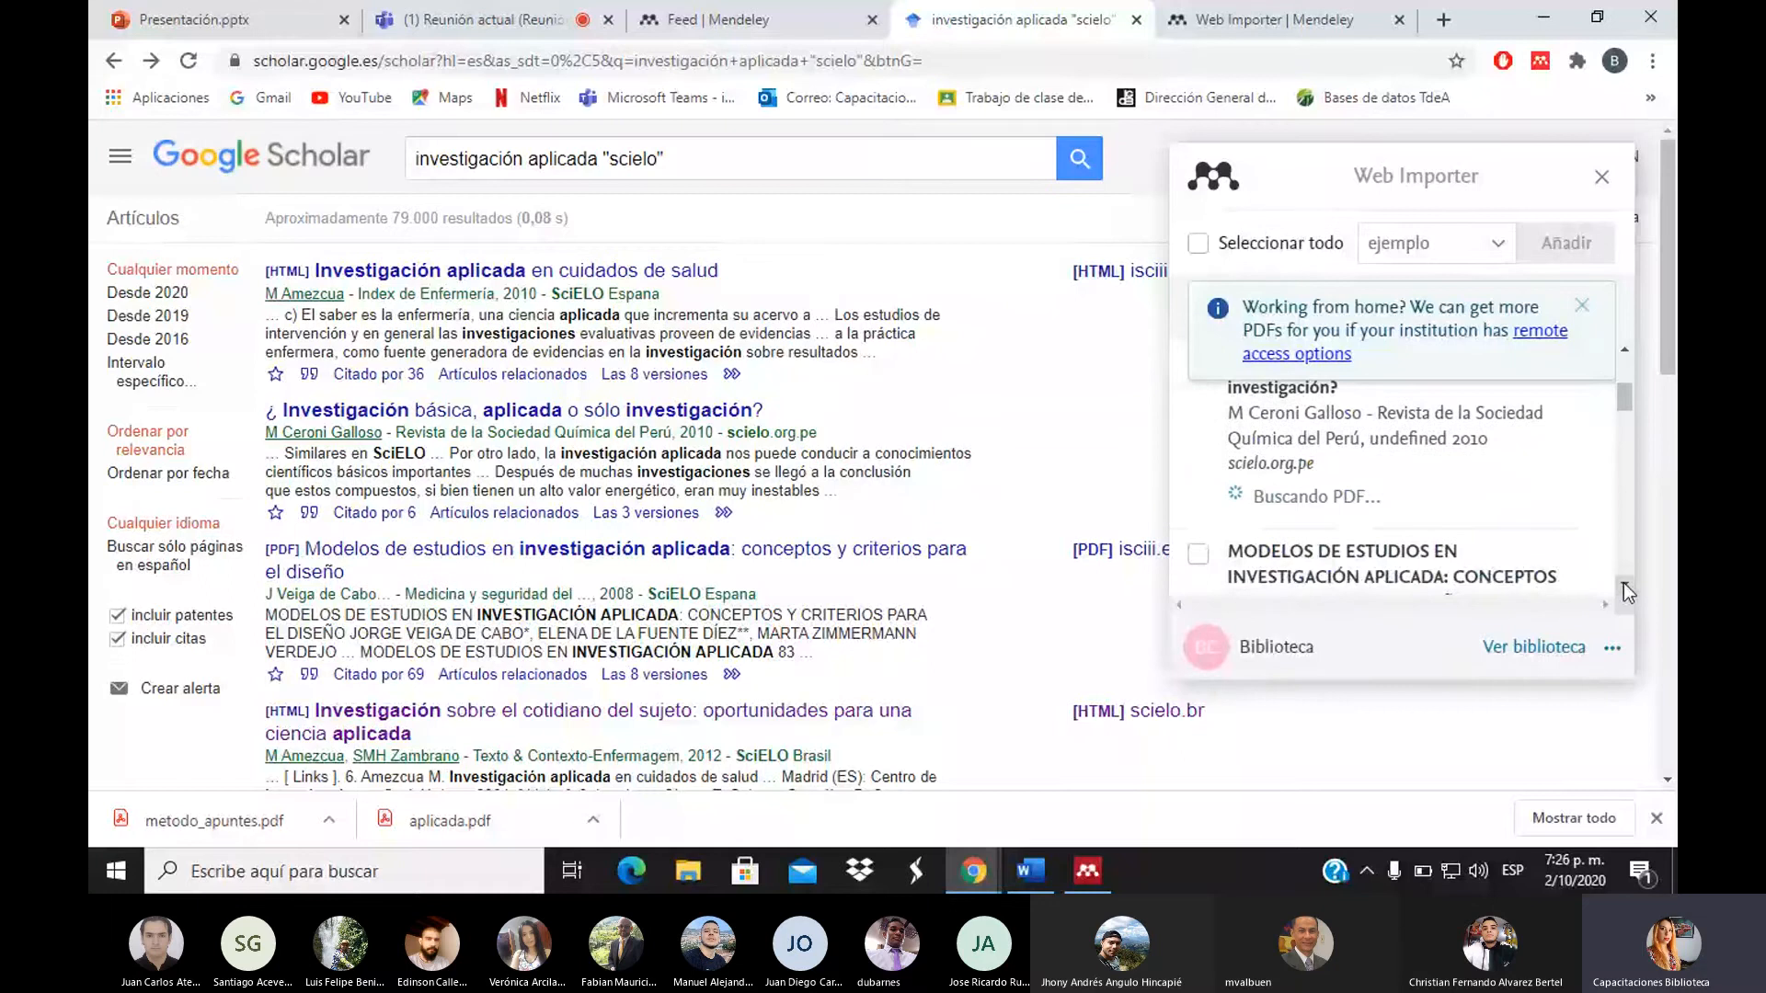
pyautogui.click(1624, 355)
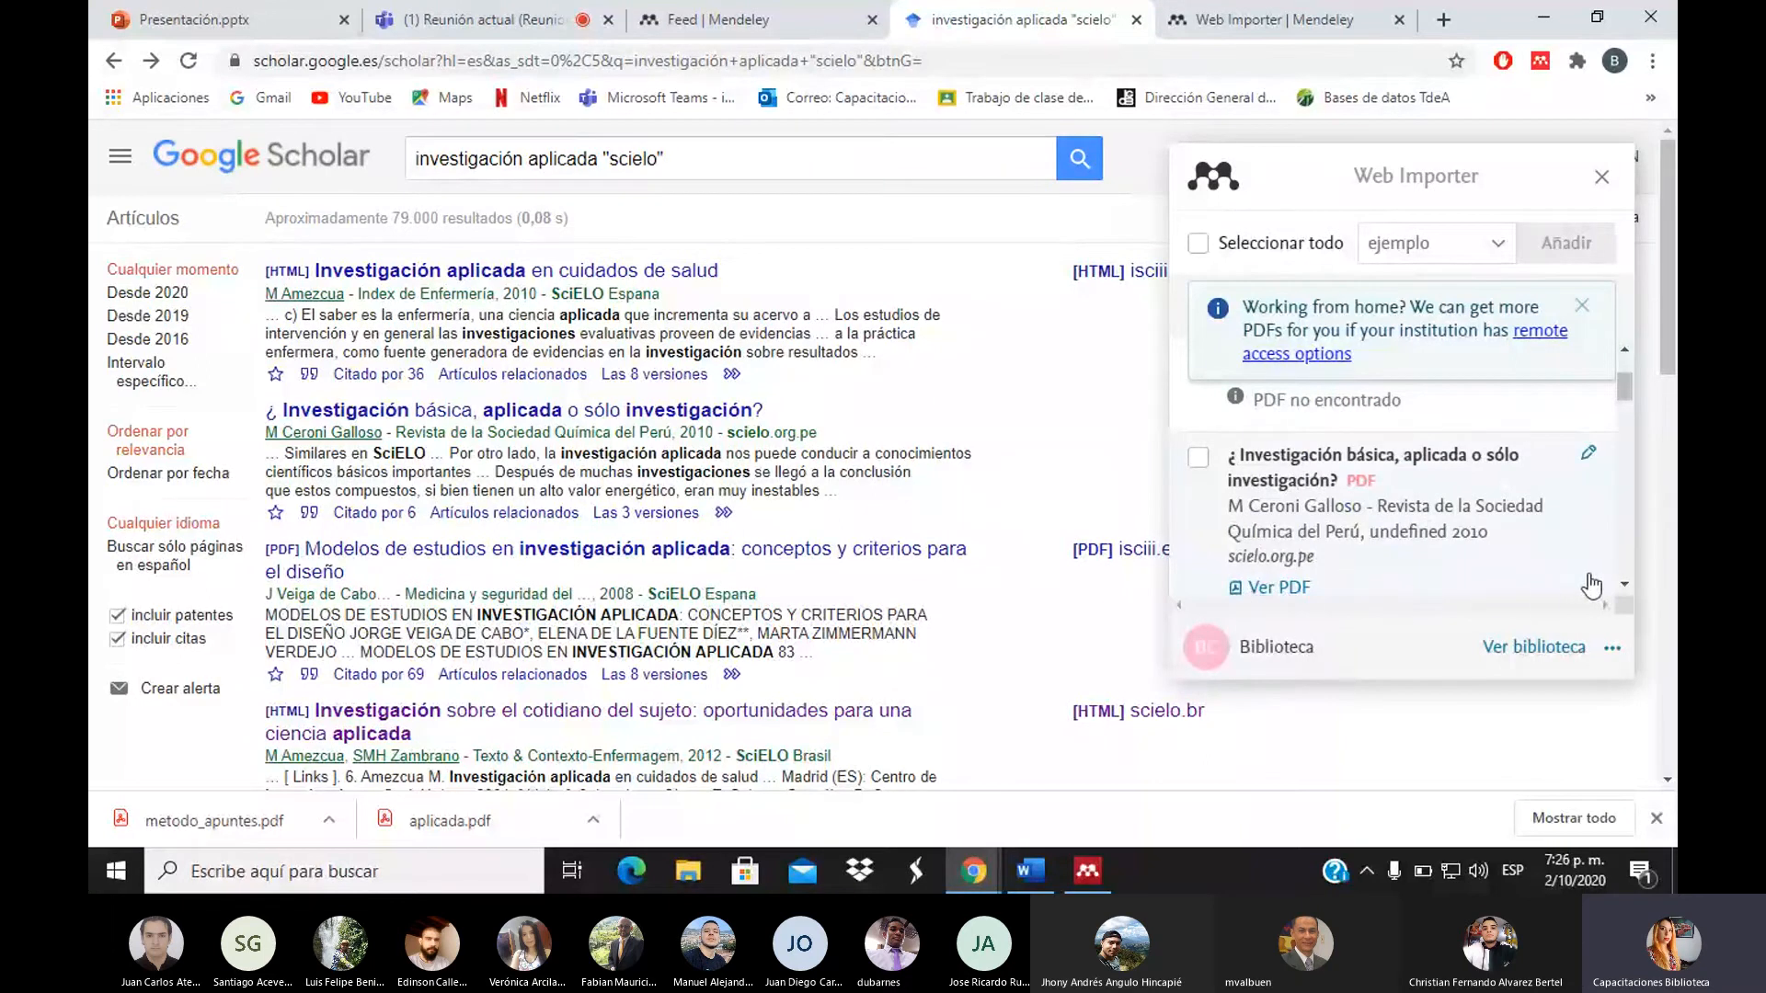
pyautogui.click(1624, 585)
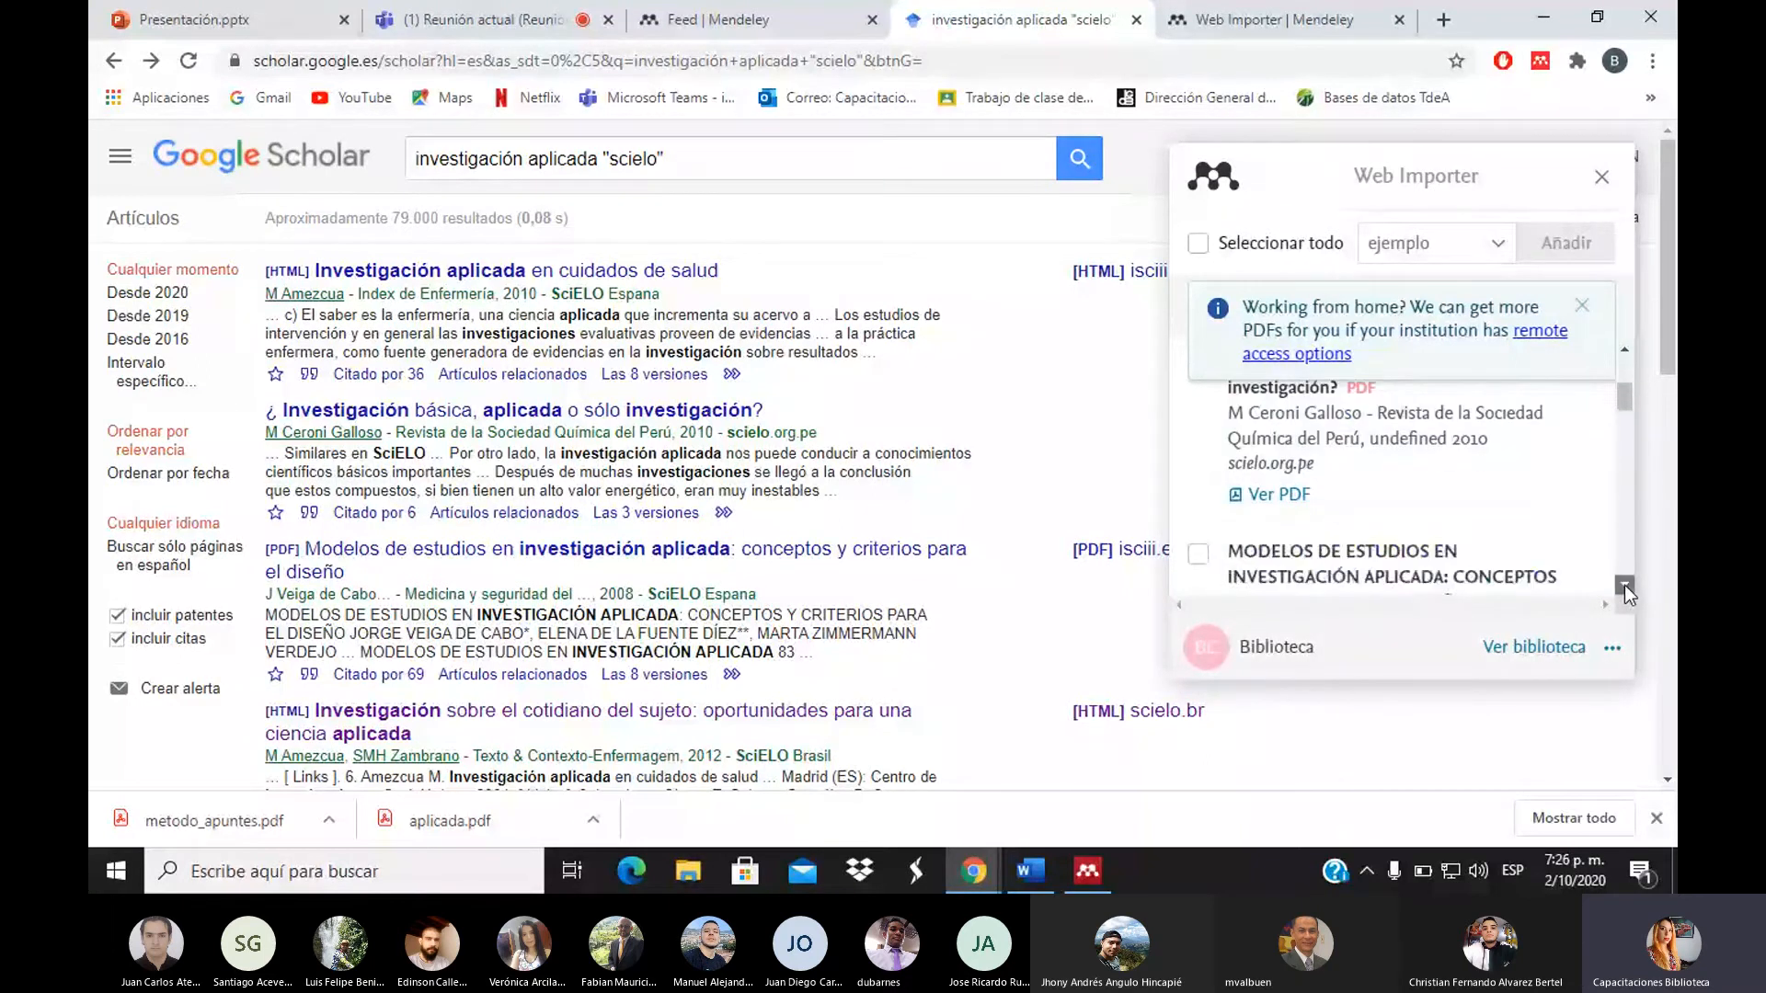
pyautogui.click(1624, 584)
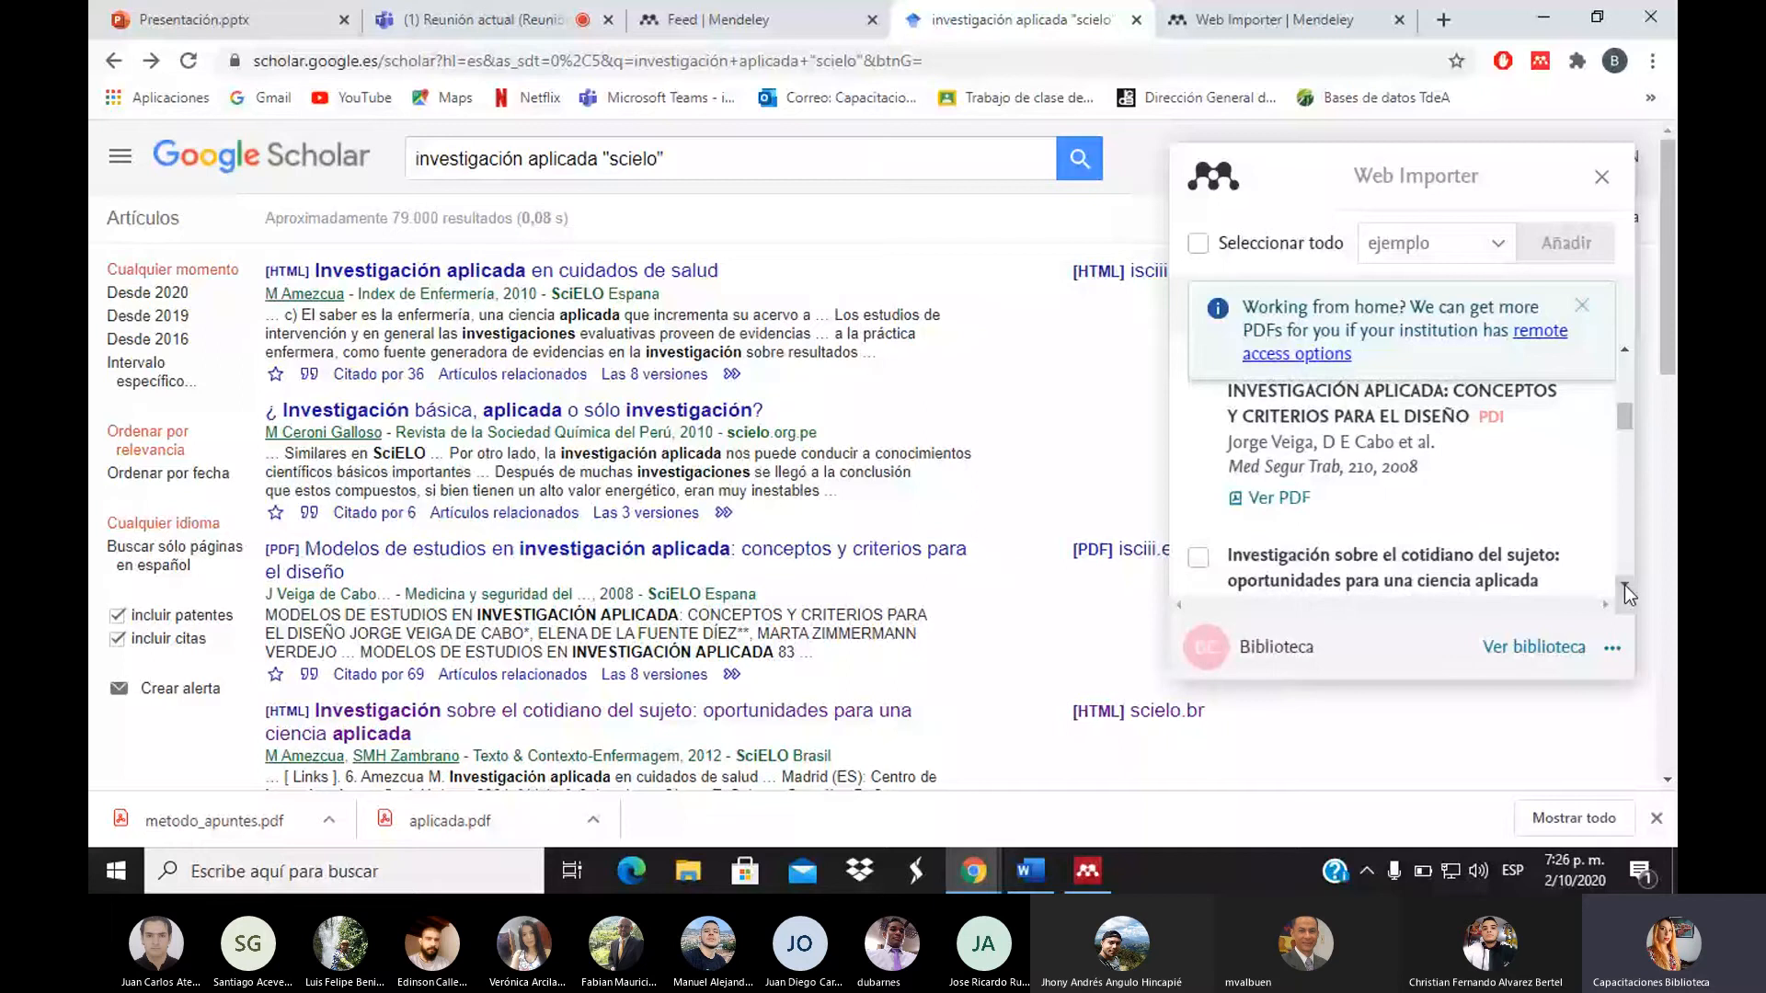
# Select all results and add them to the ejemplo collection
pyautogui.click(1198, 244)
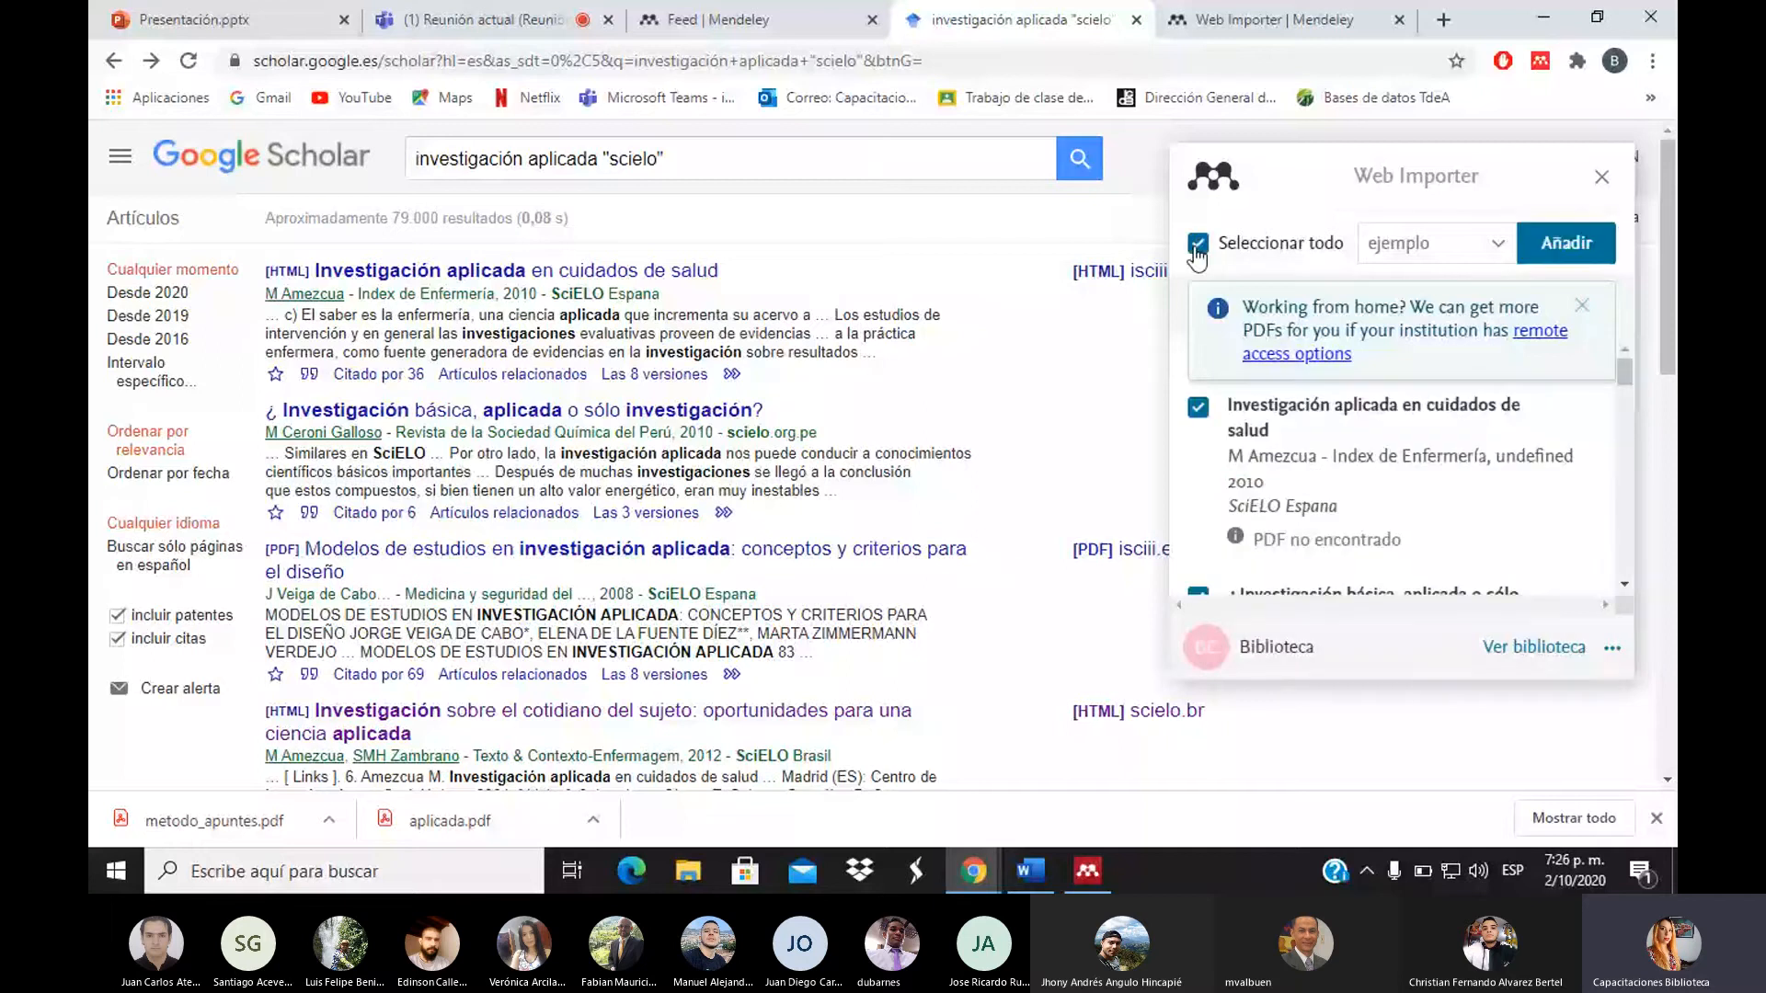
pyautogui.click(1437, 244)
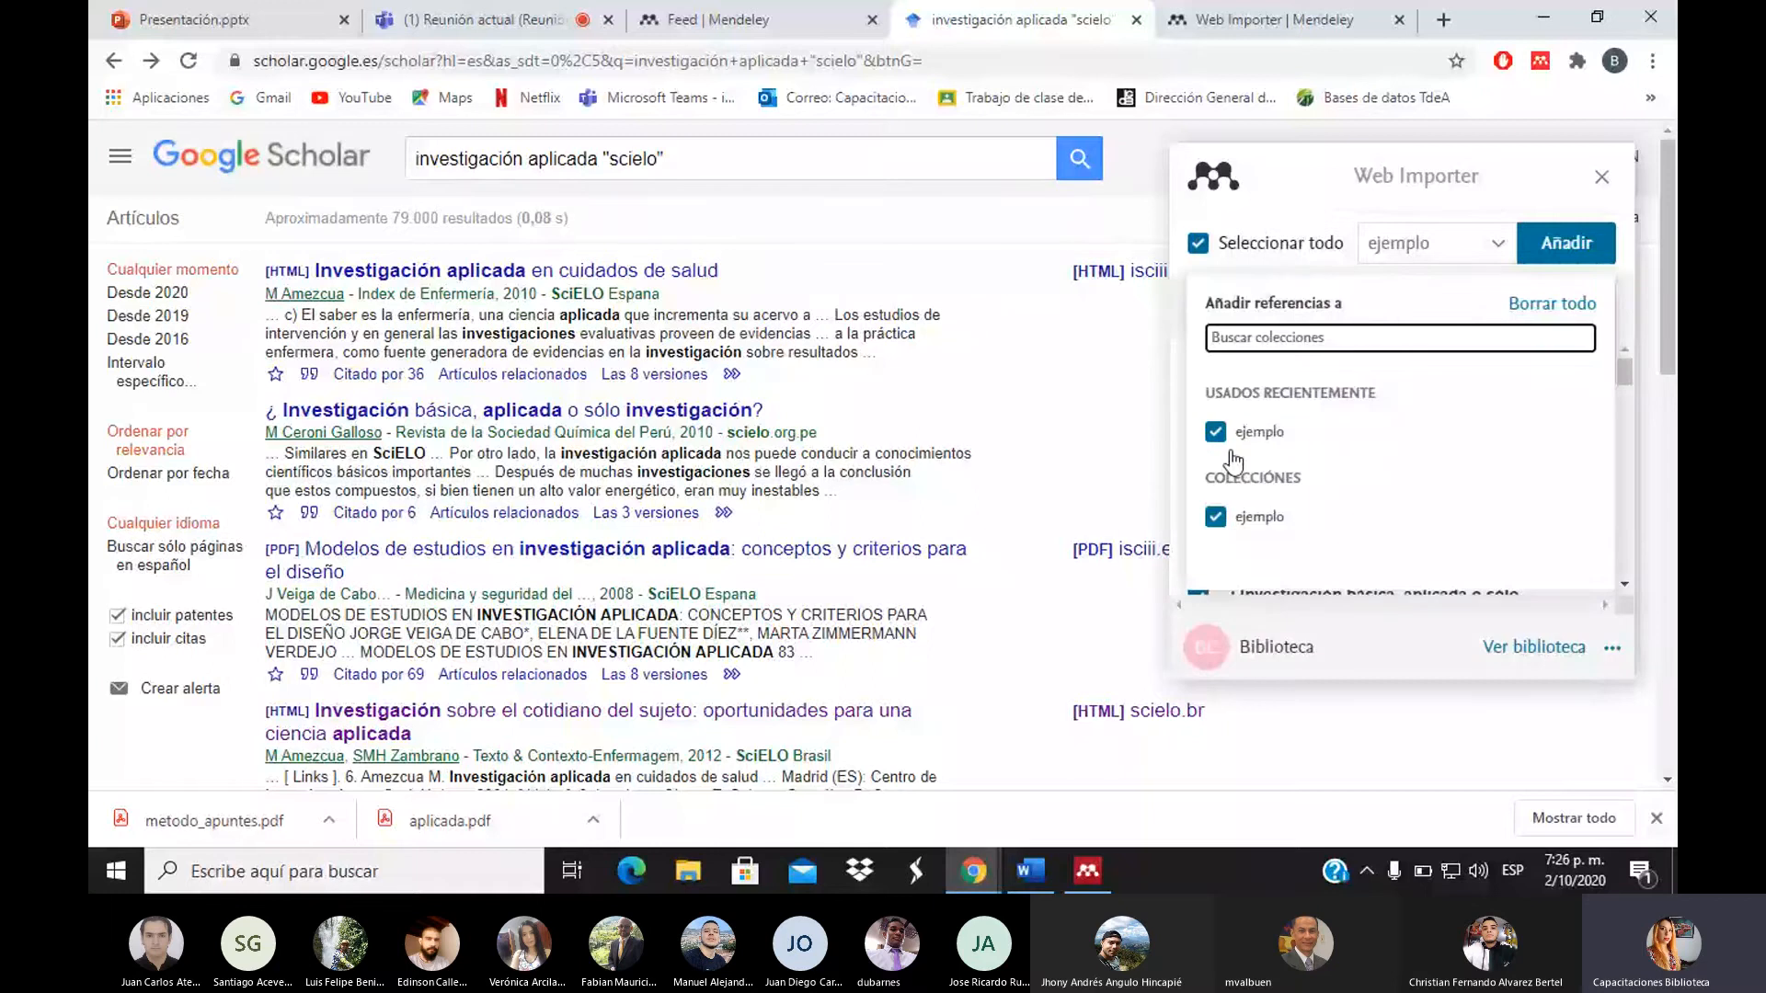
pyautogui.click(1546, 267)
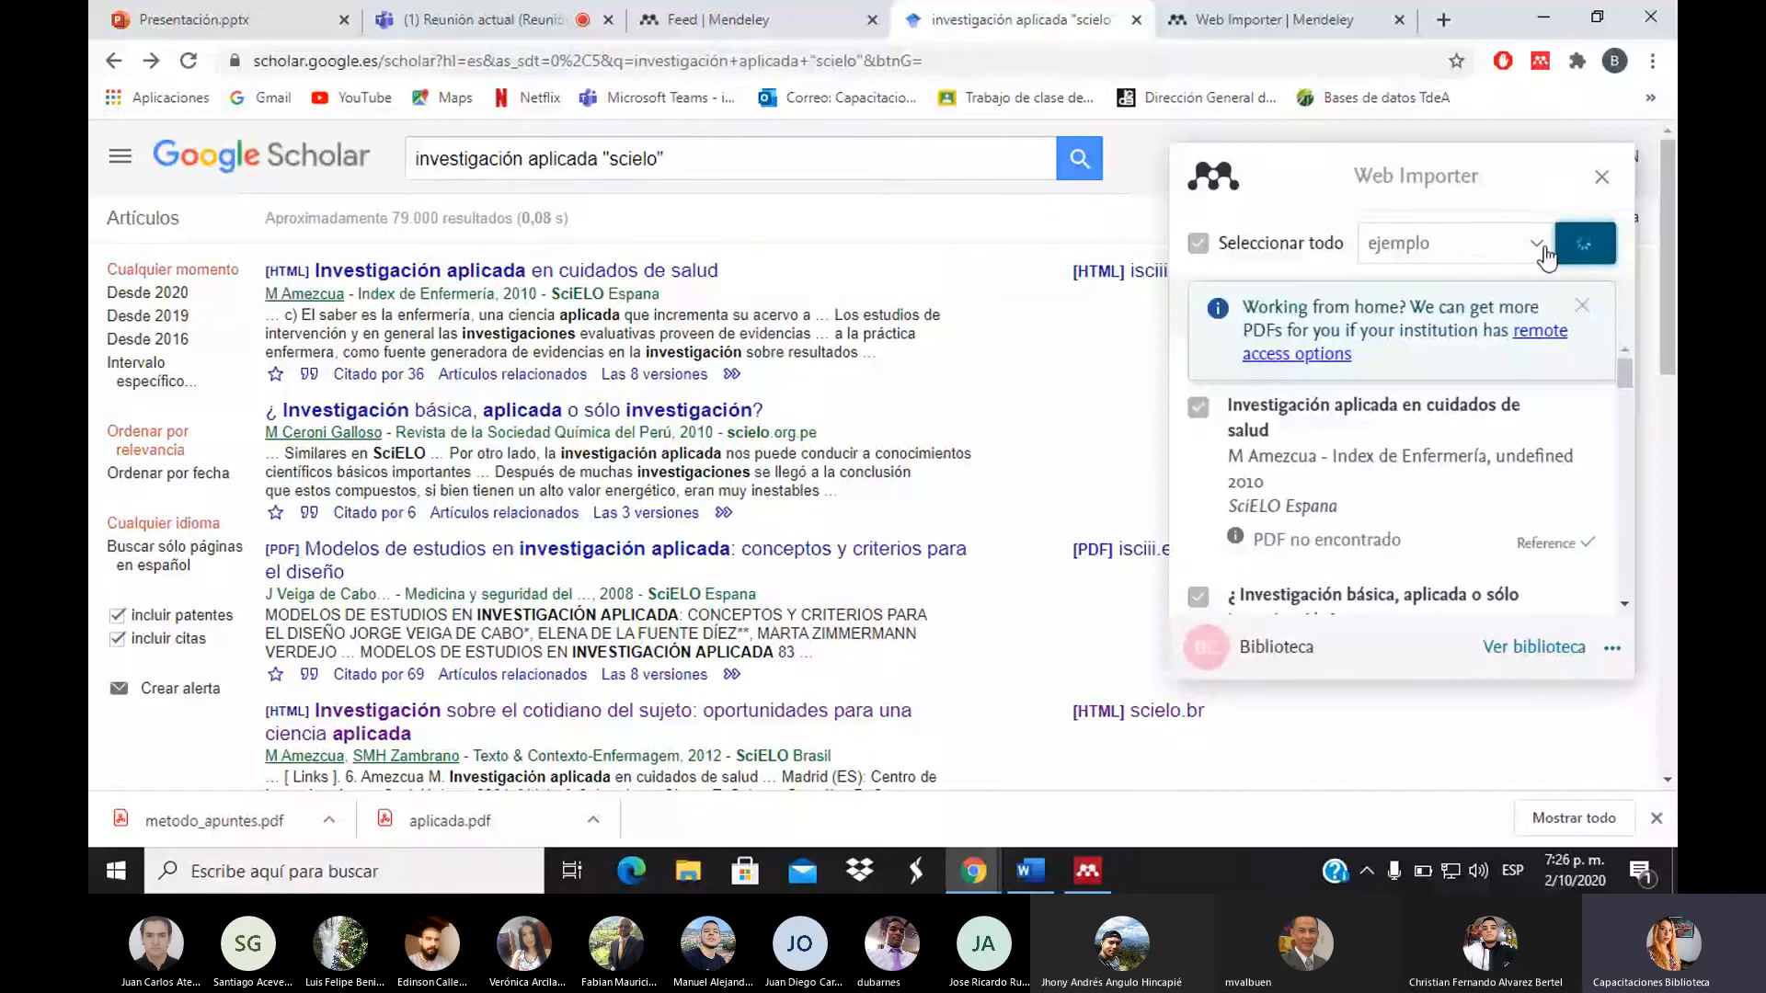
# Return to Mendeley Desktop's document list and sync to pull in the new references
pyautogui.click(1106, 875)
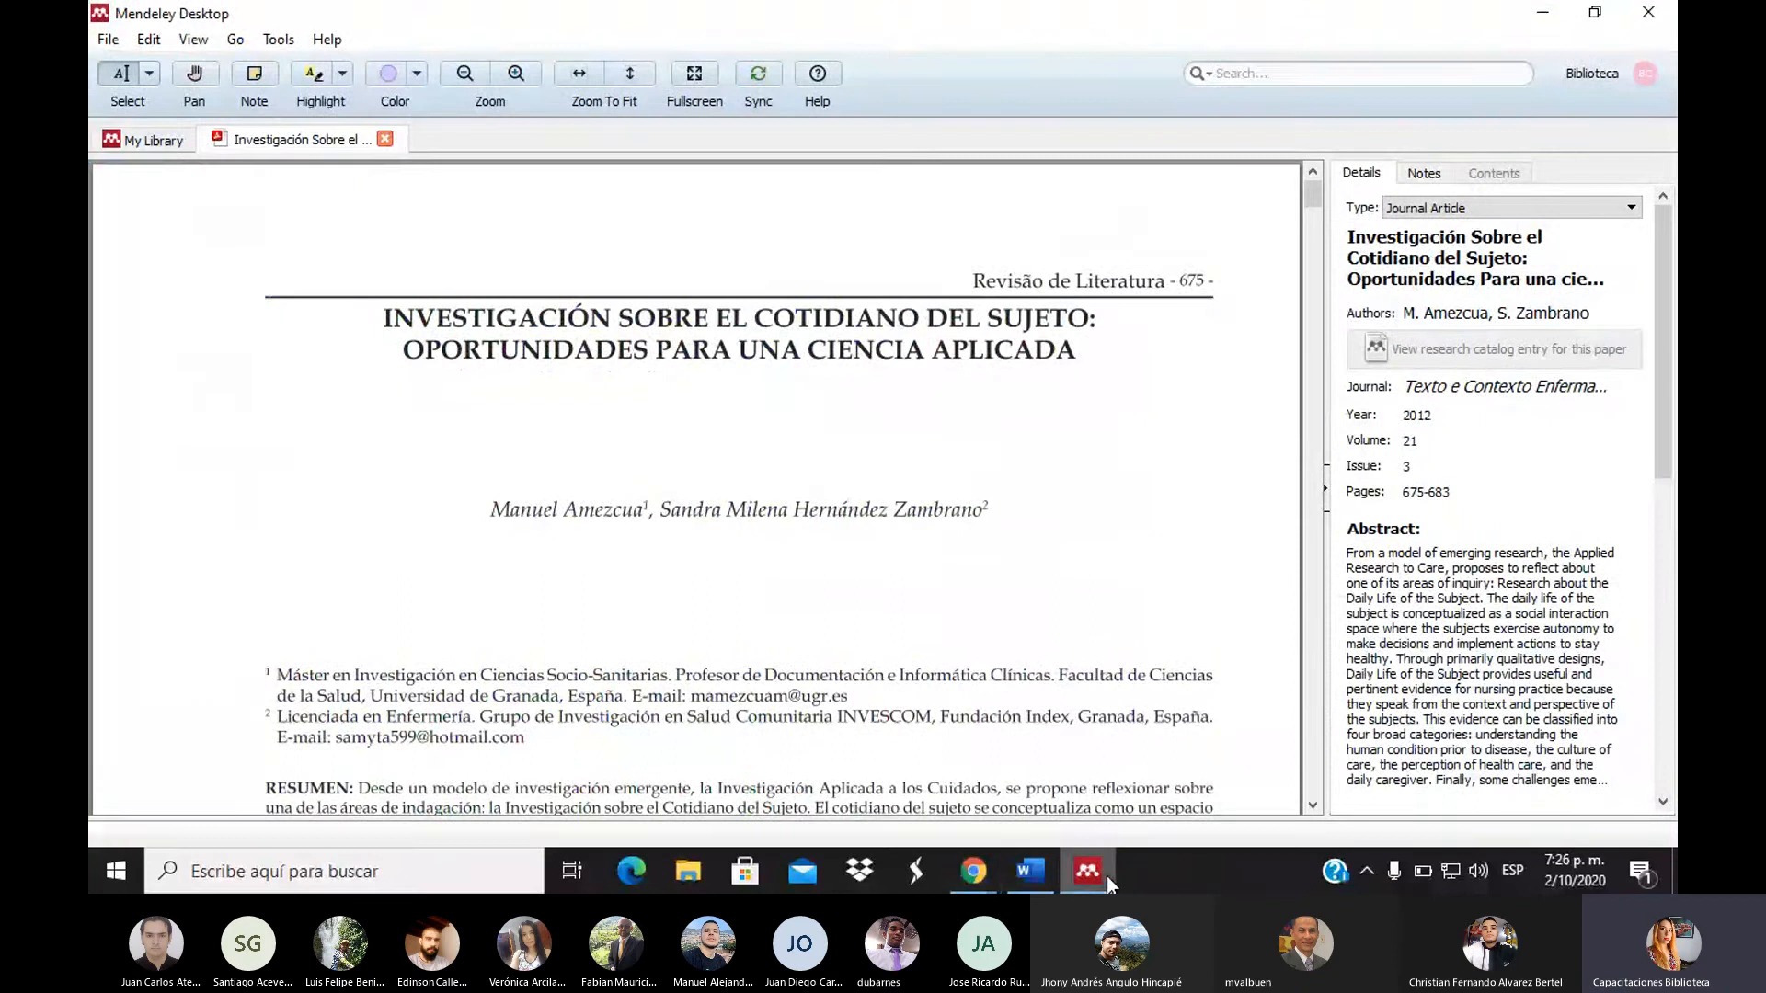
pyautogui.click(143, 140)
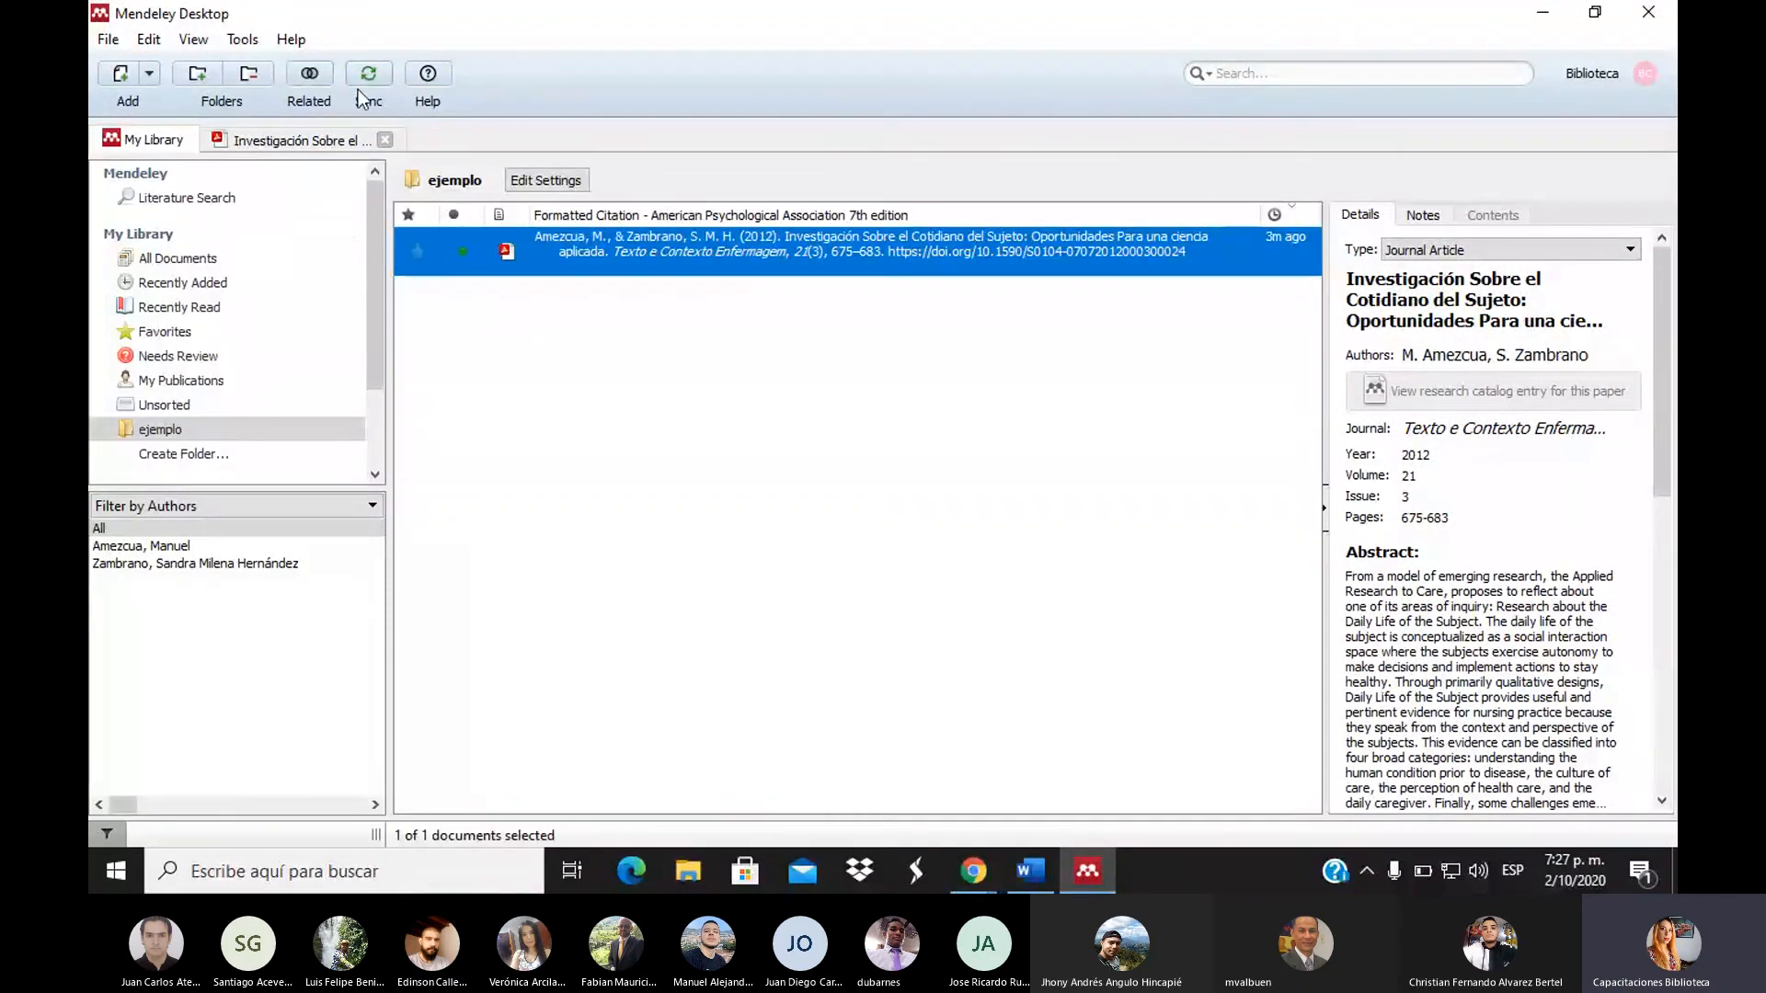
pyautogui.click(362, 81)
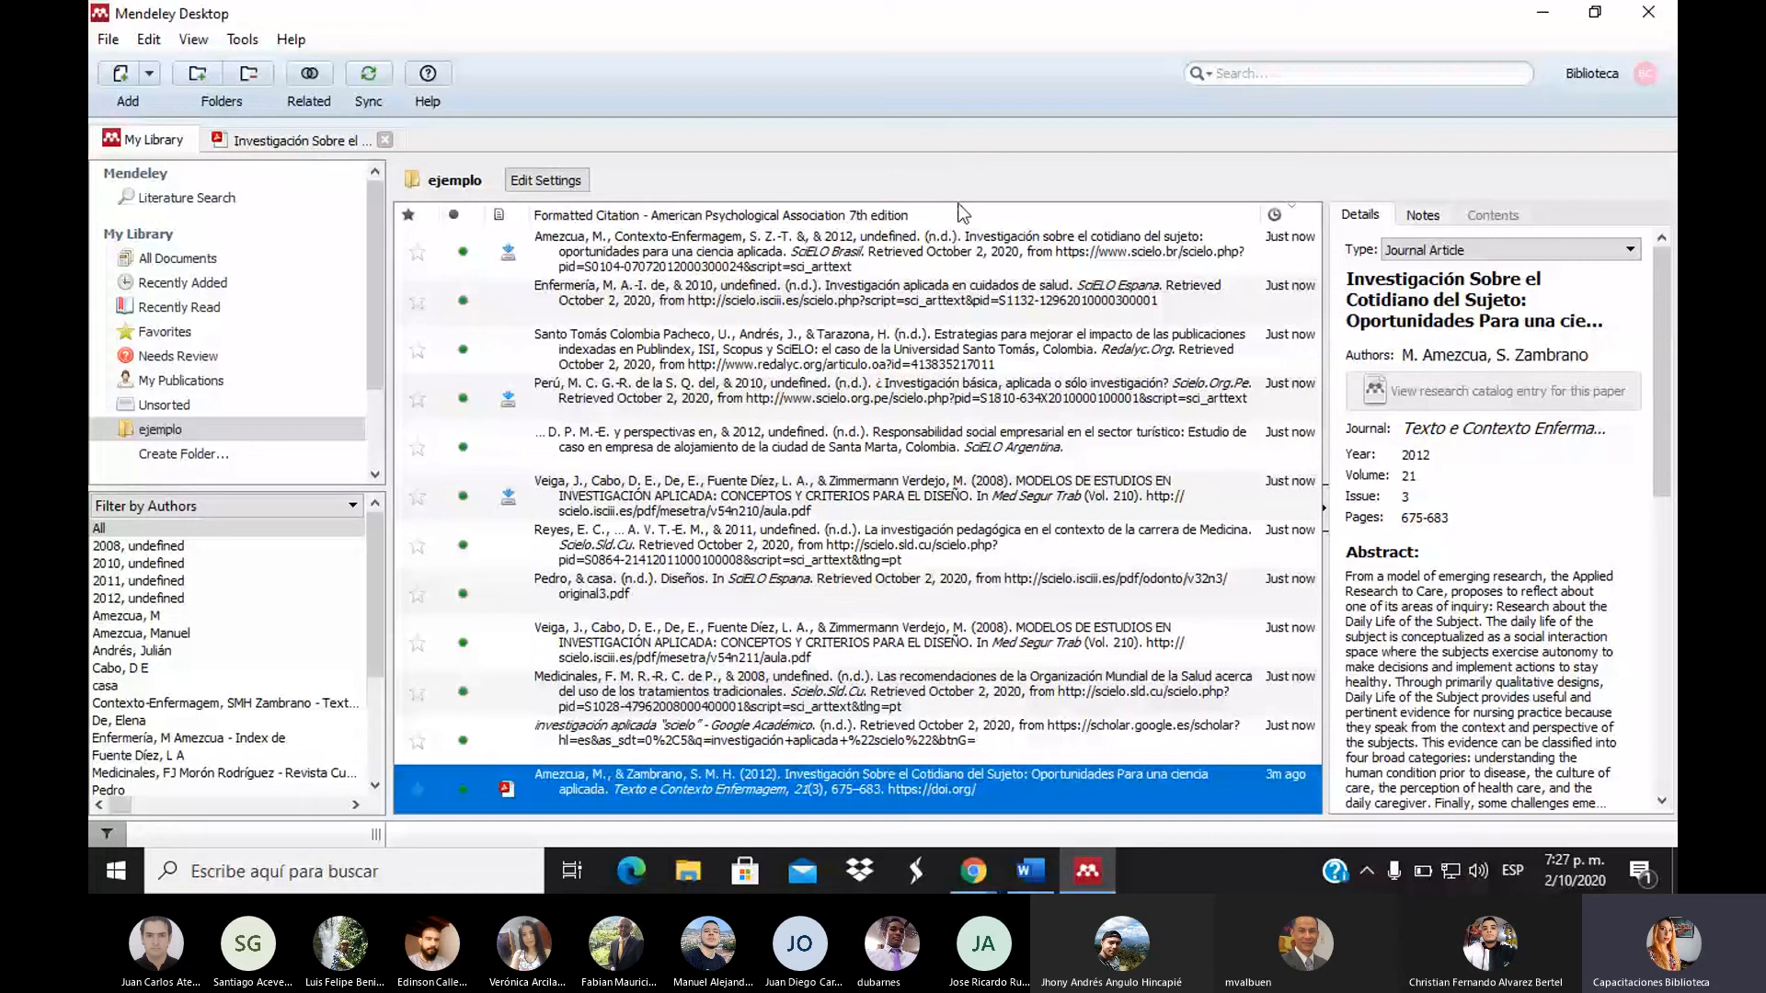
# Select the newly imported cotidiano del sujeto entry and open its PDF
pyautogui.click(947, 235)
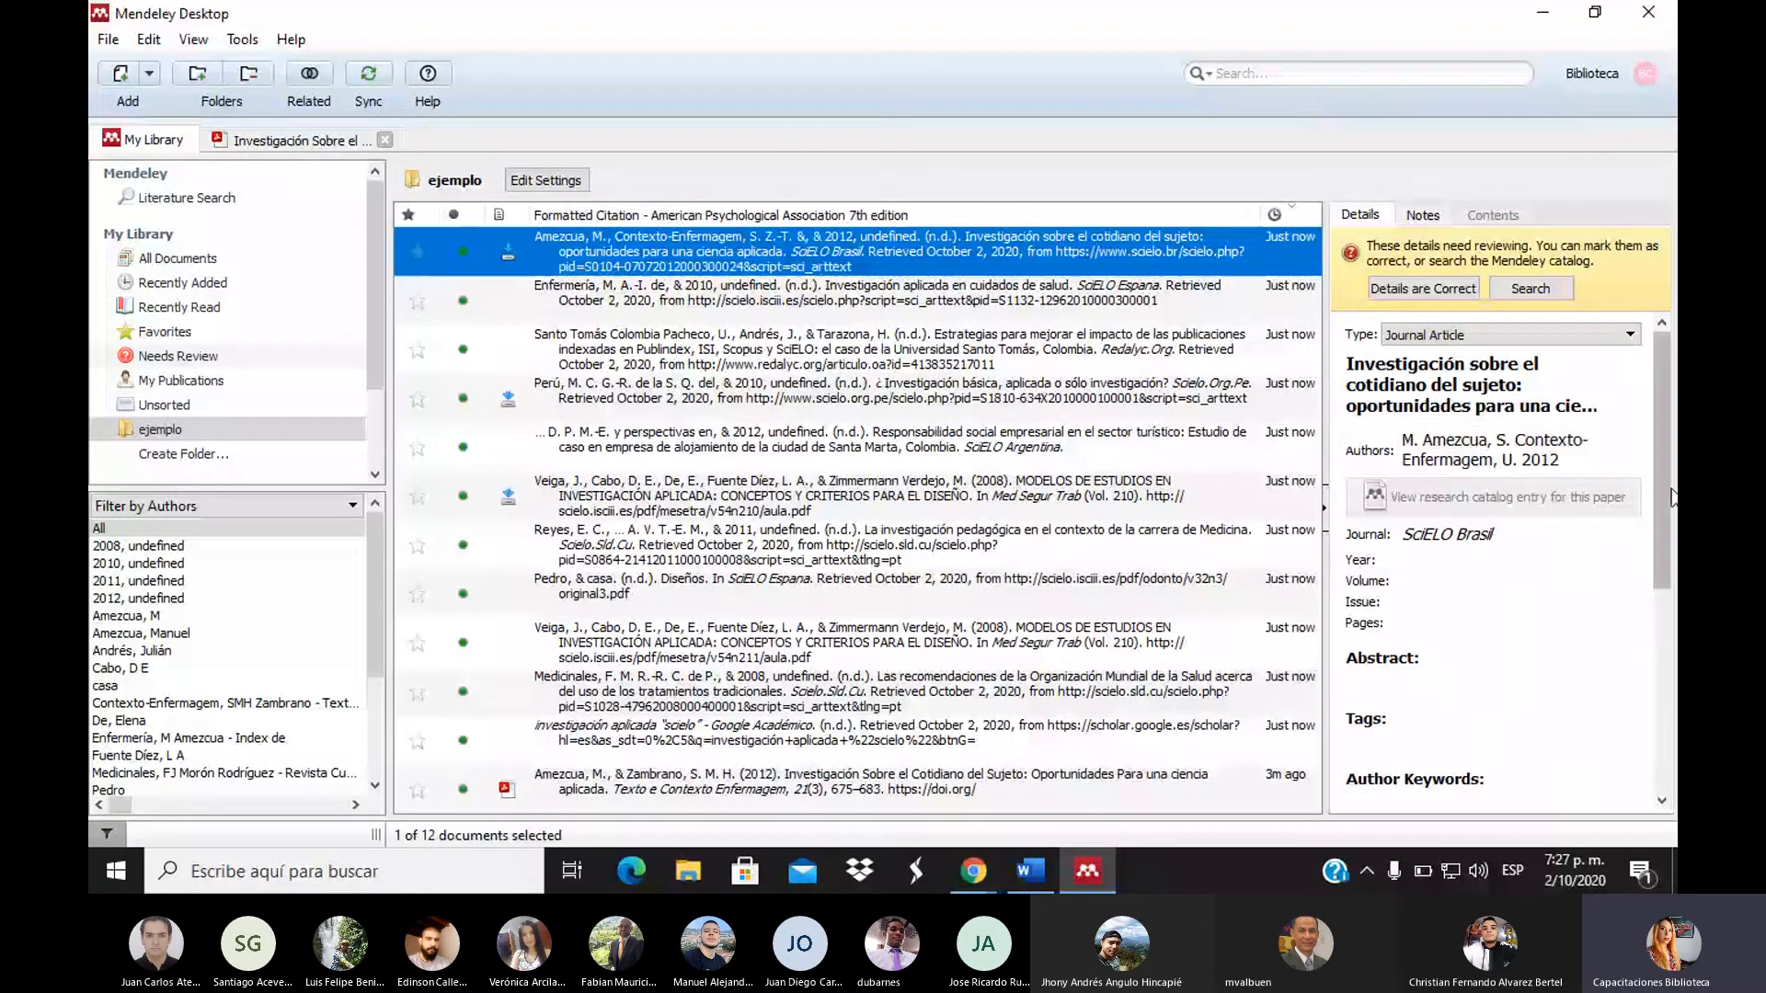
pyautogui.scroll(-5, 1519, 727)
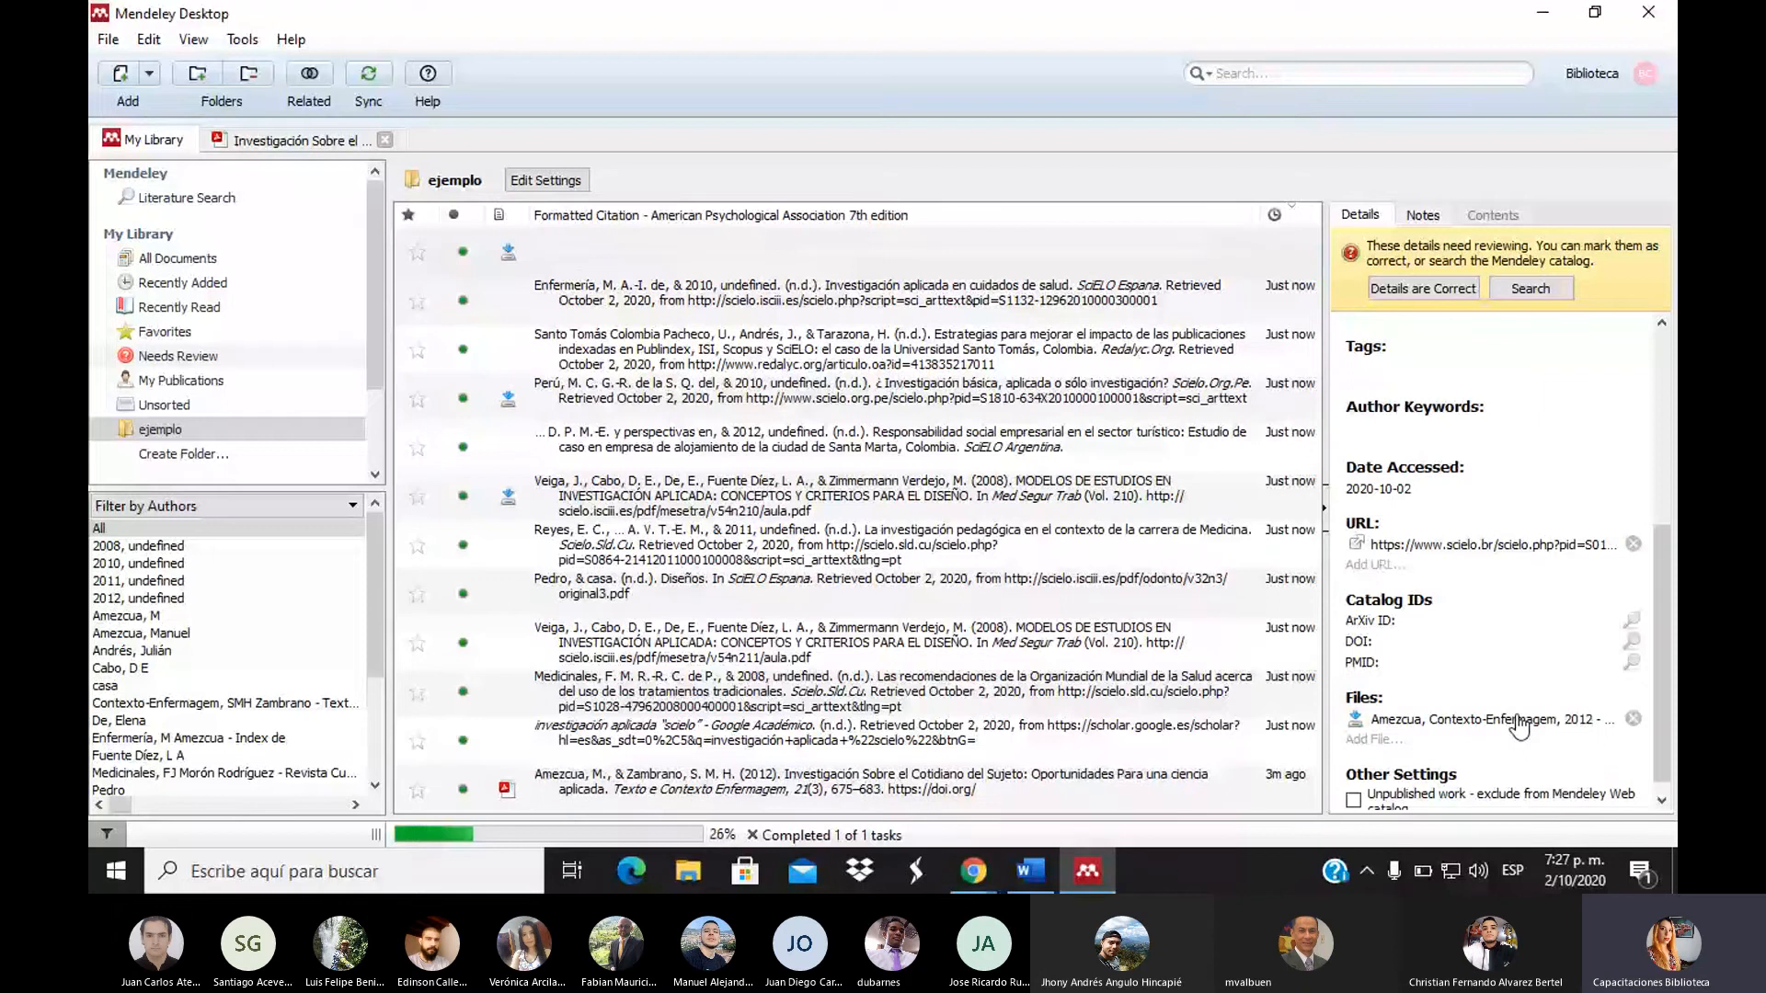
pyautogui.click(1519, 727)
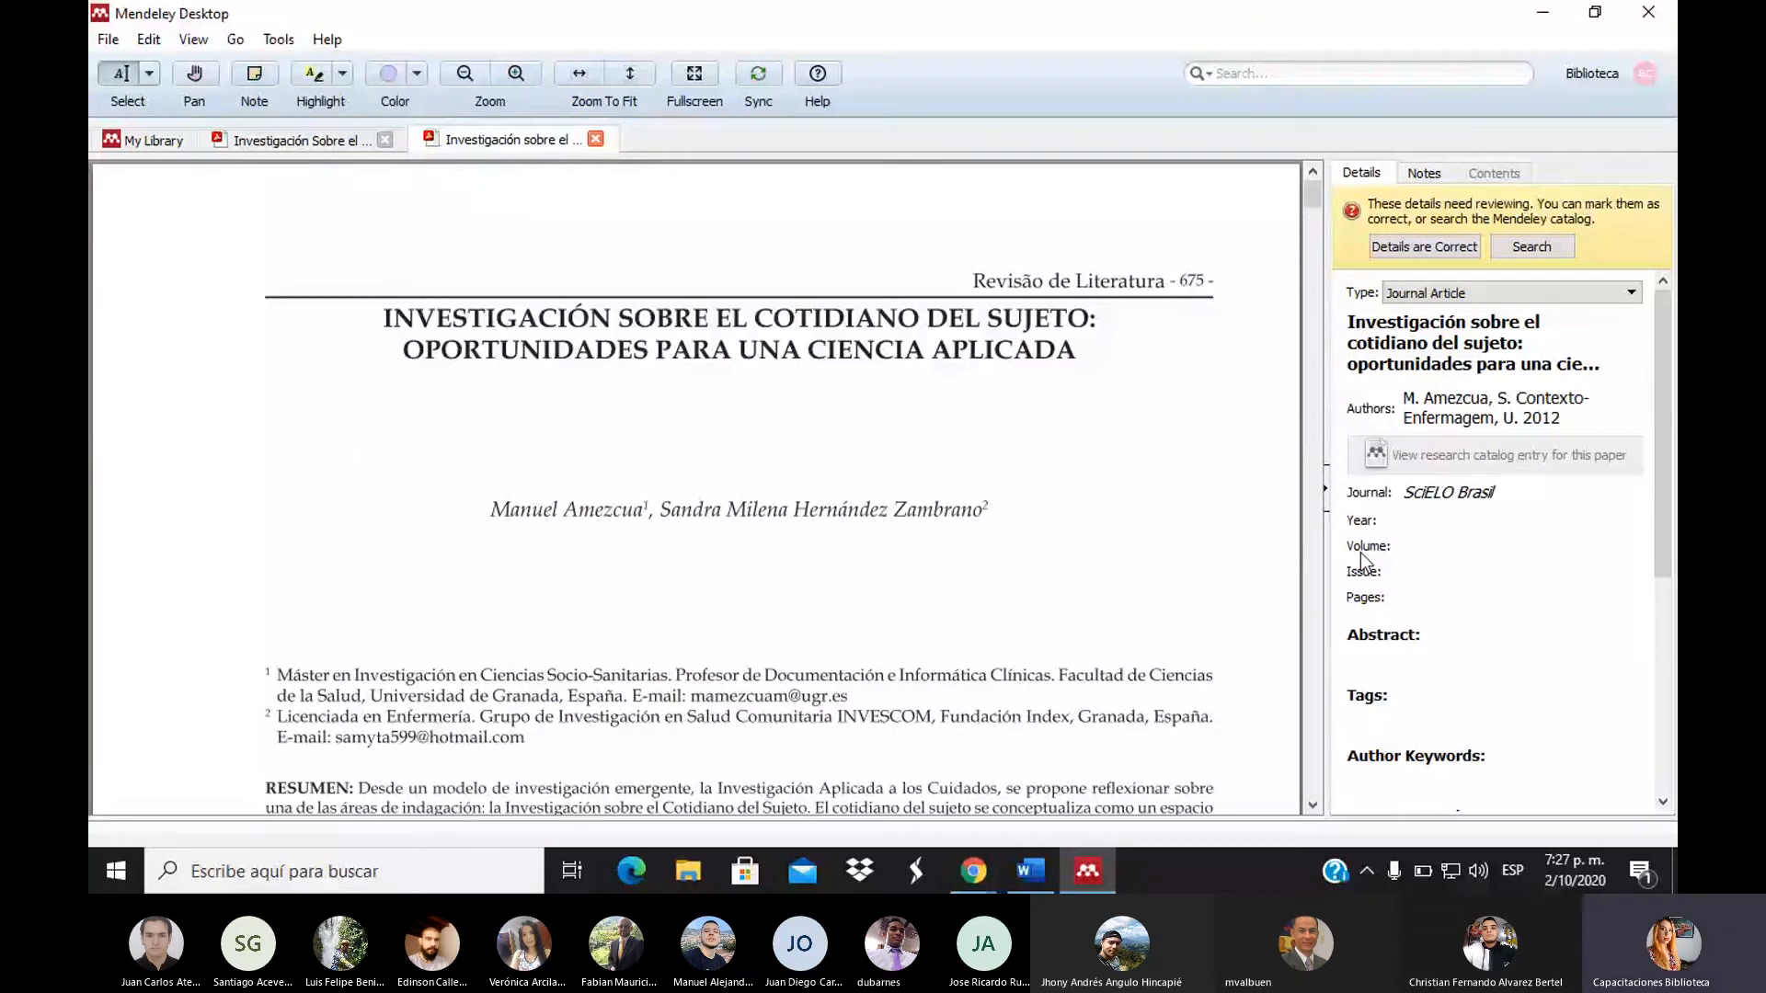
# Delete the stray 2012, ampersand and Texto fragment from the authors, leaving Undefined on its own line
pyautogui.click(1566, 417)
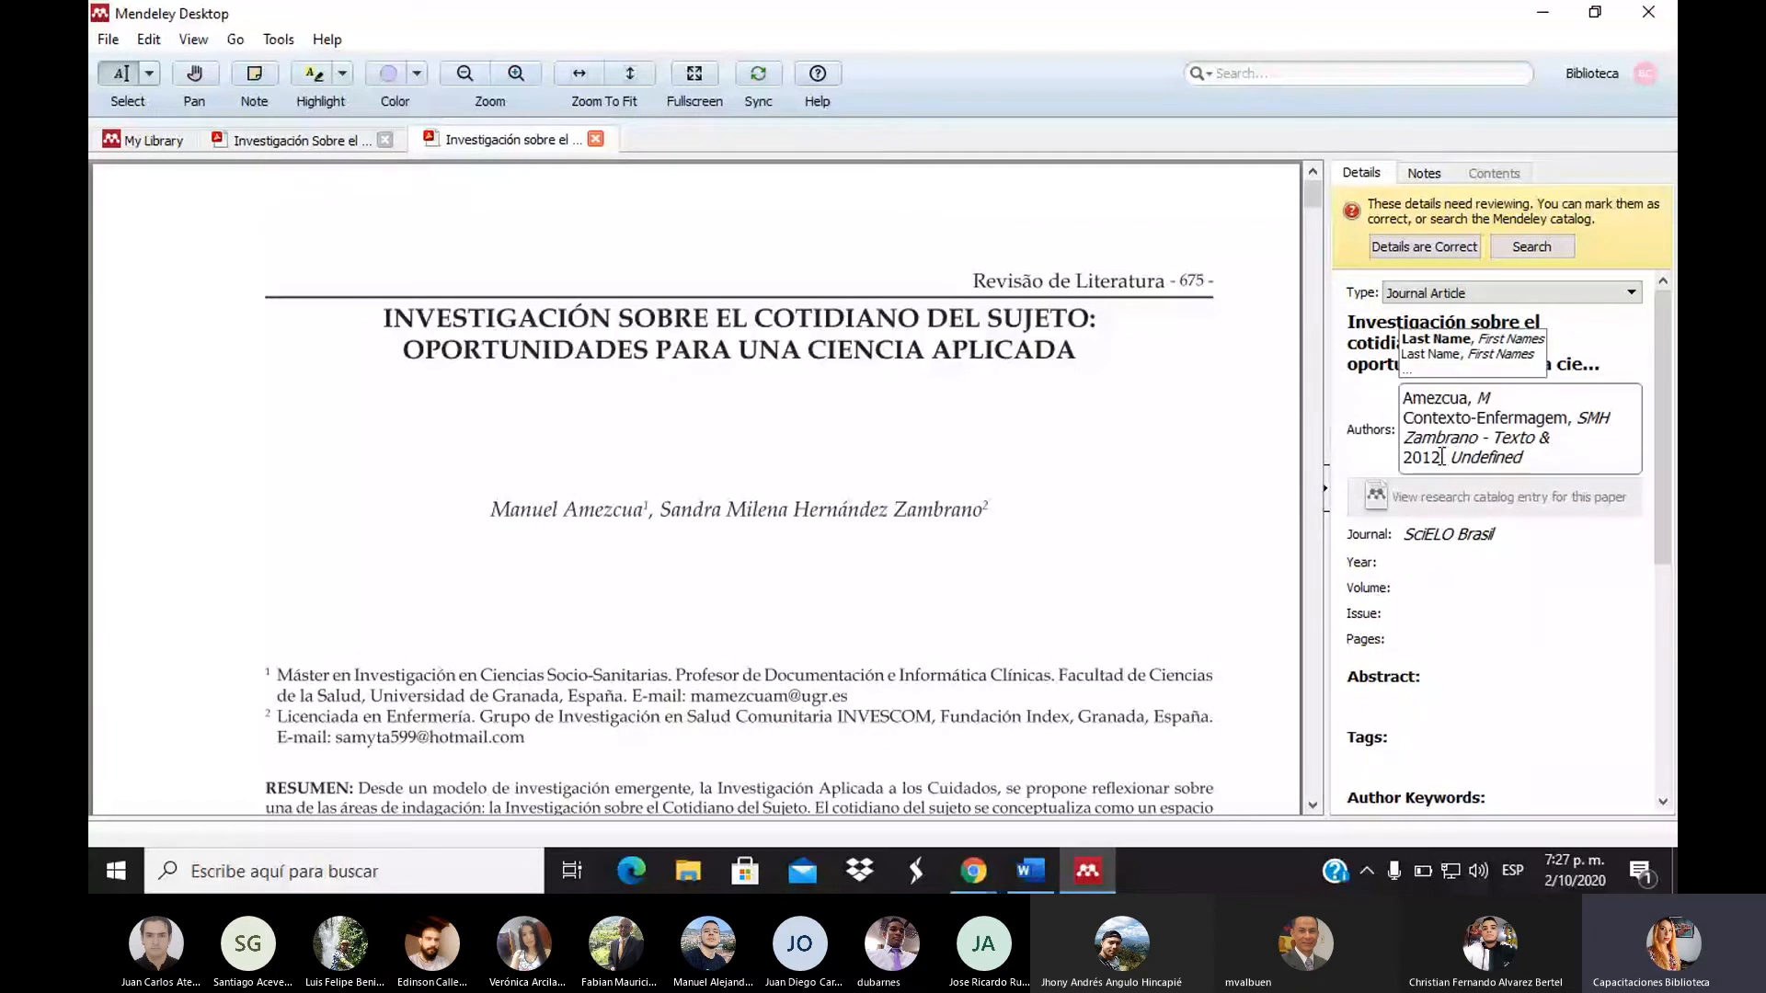
pyautogui.moveTo(1442, 458); pyautogui.dragTo(1403, 457)
pyautogui.press('BackSpace')
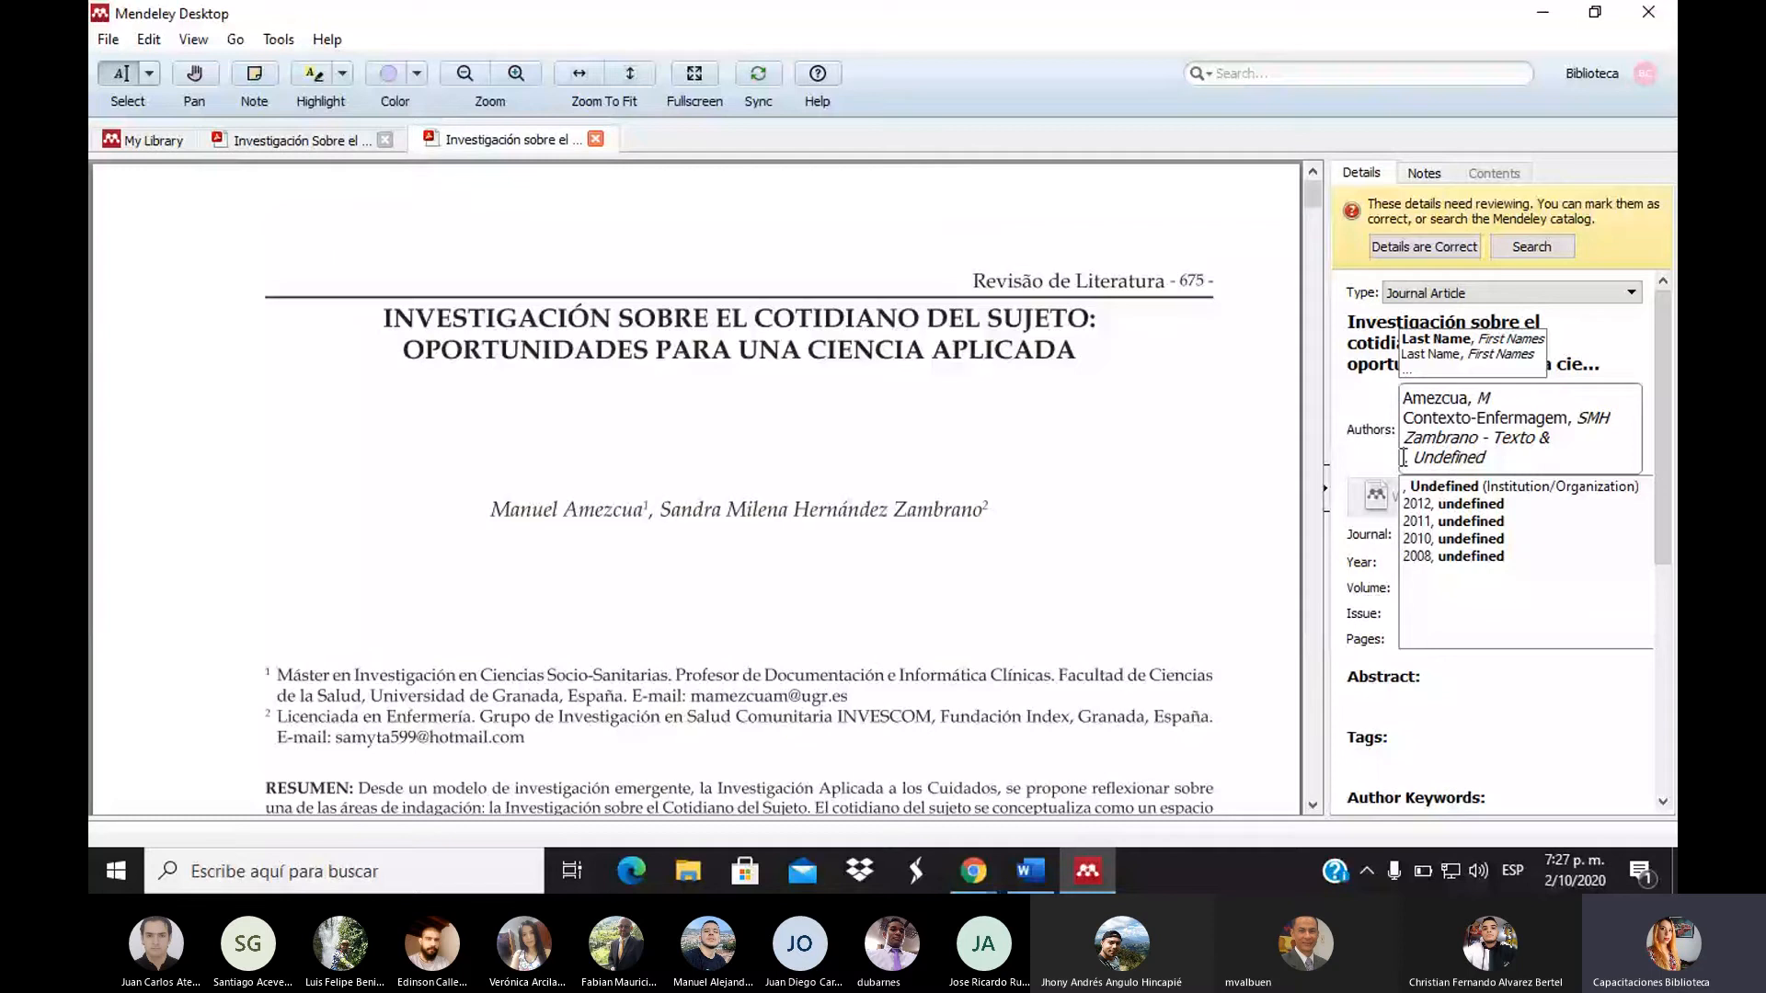
pyautogui.press('BackSpace')
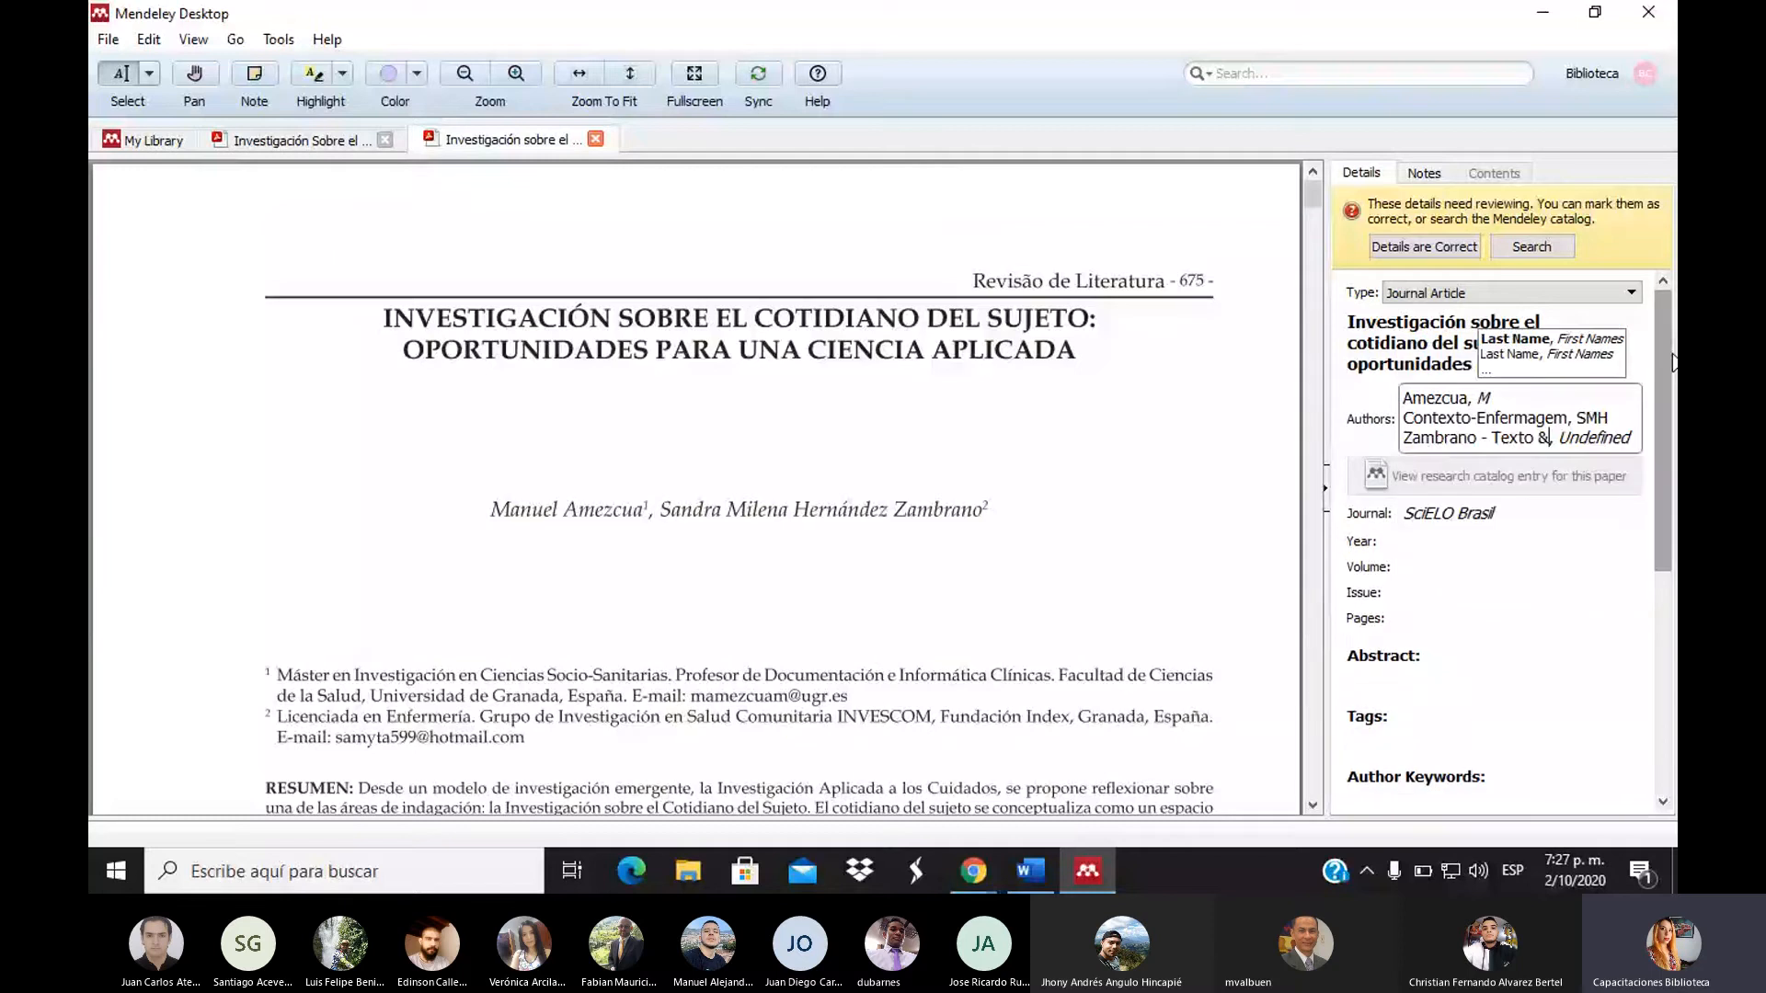
pyautogui.press('BackSpace')
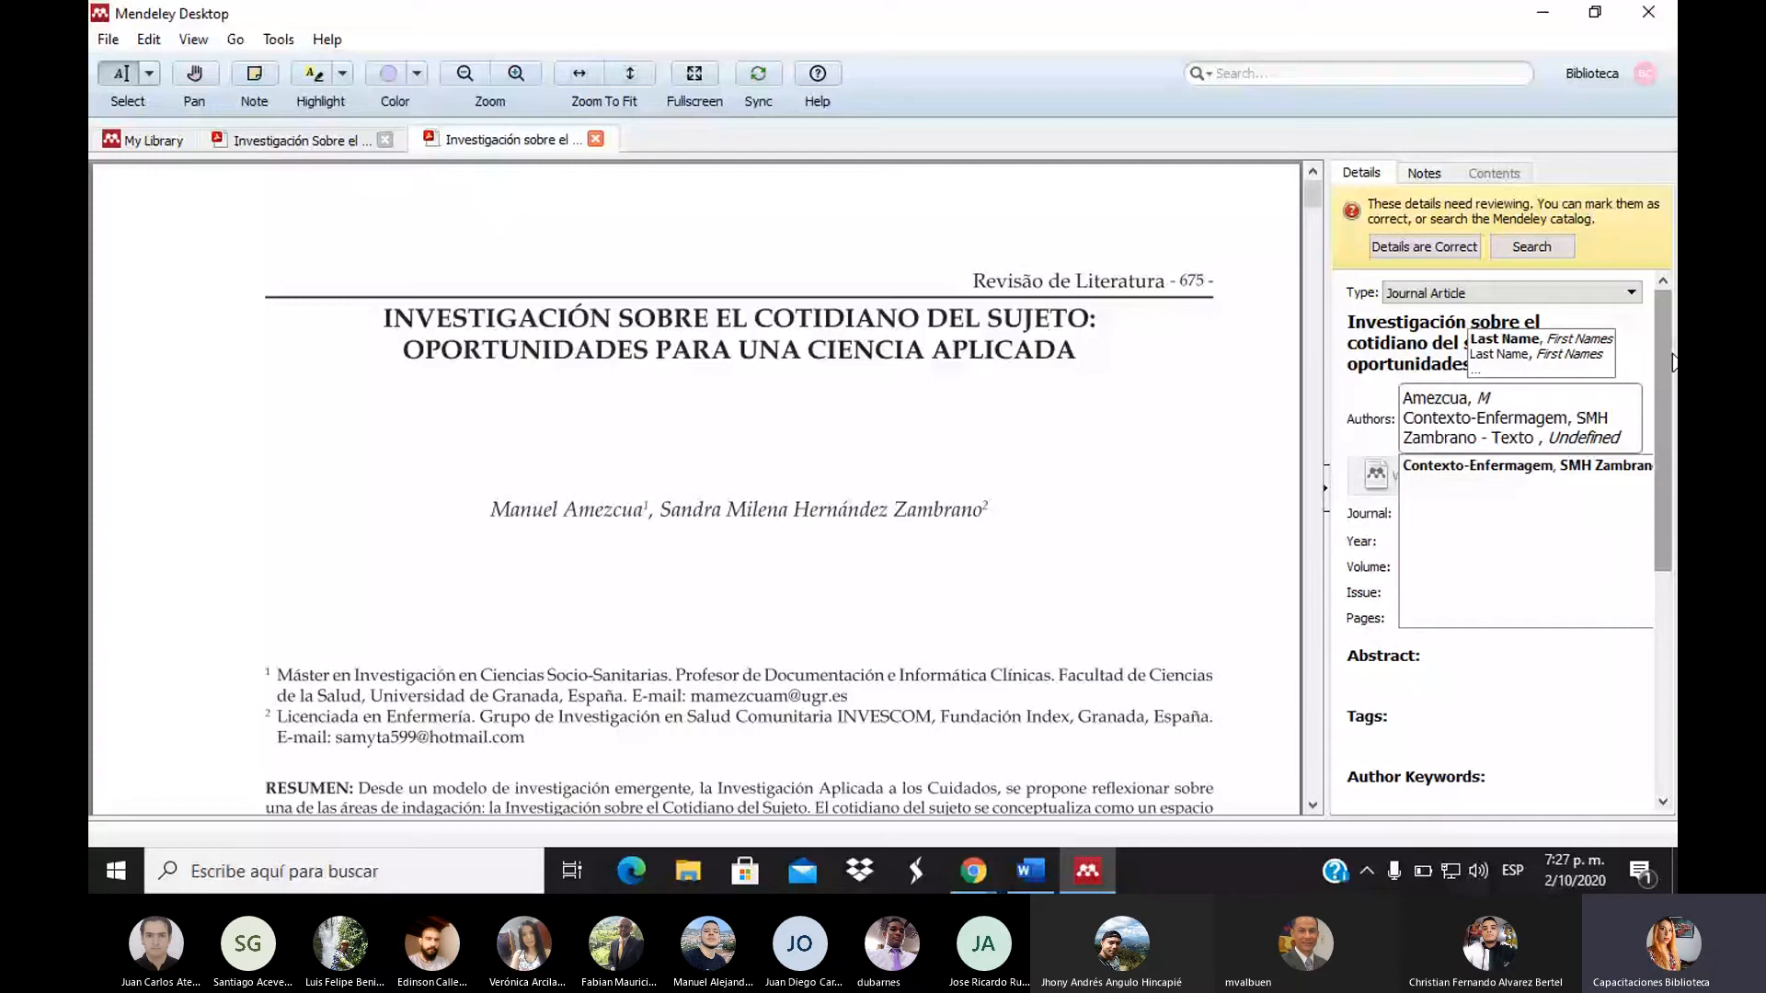
pyautogui.press('BackSpace')
pyautogui.press('BackSpace')
pyautogui.press('BackSpace')
pyautogui.press('BackSpace')
pyautogui.press('BackSpace')
pyautogui.press('BackSpace')
pyautogui.press('BackSpace')
pyautogui.press('BackSpace')
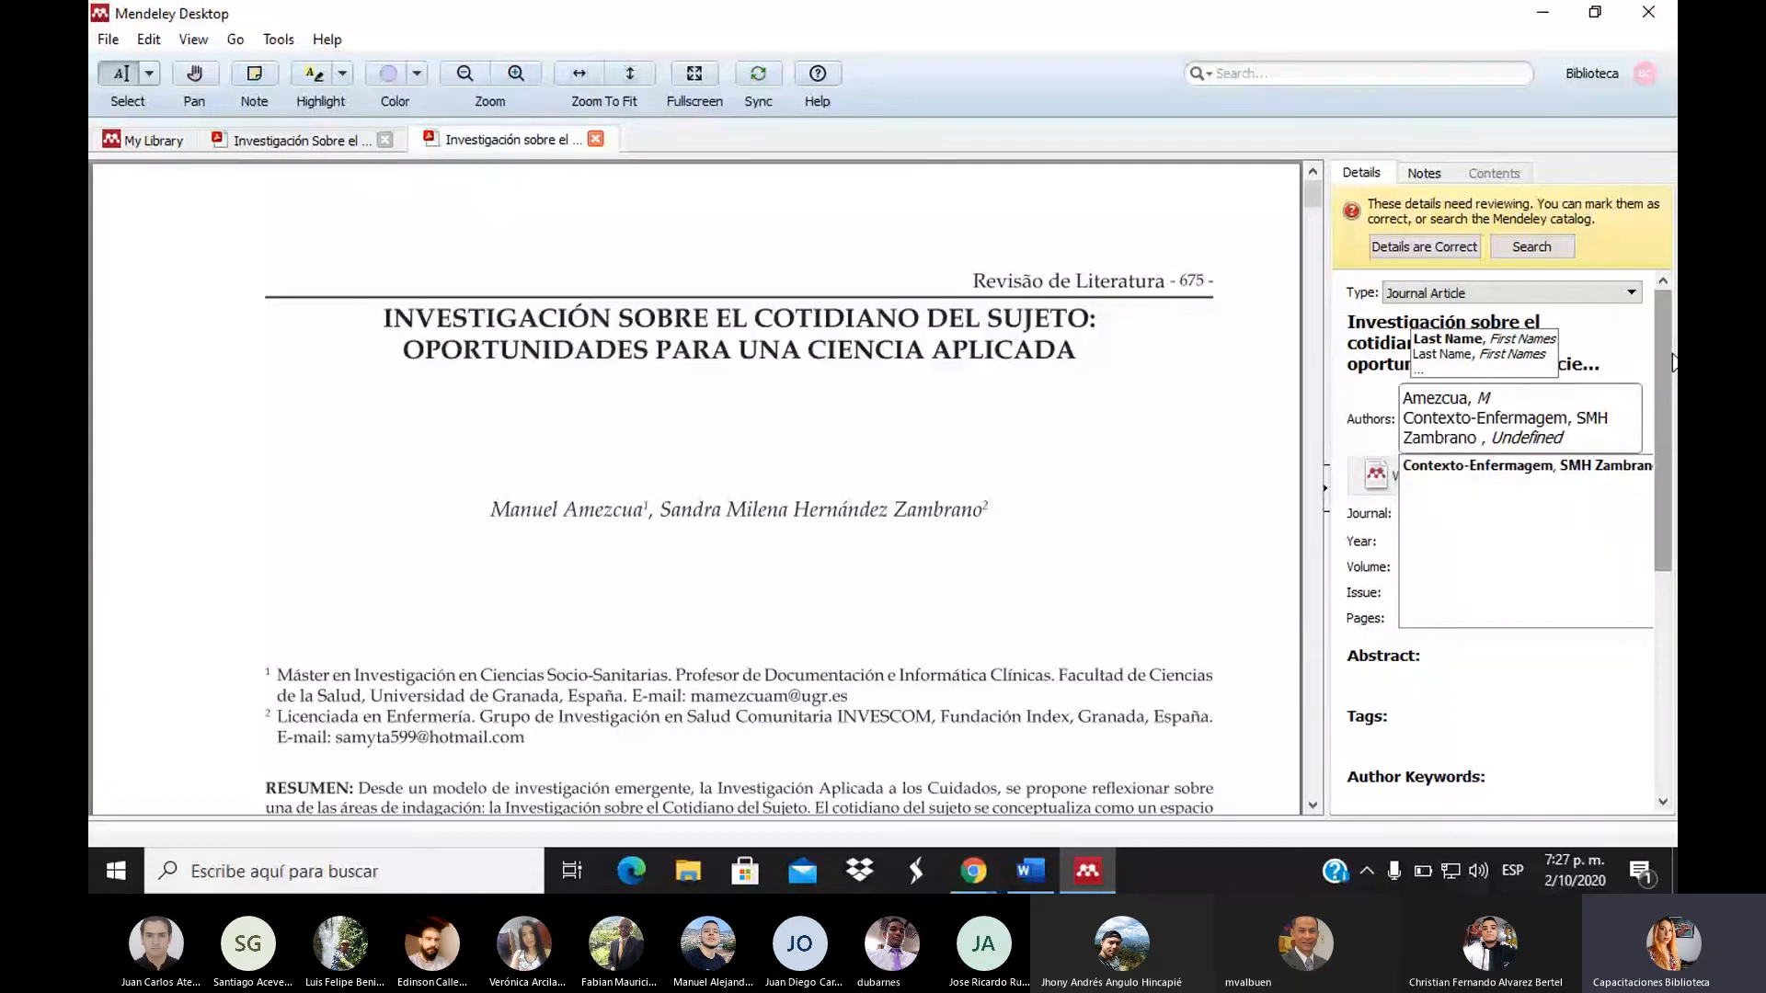
pyautogui.press('Return')
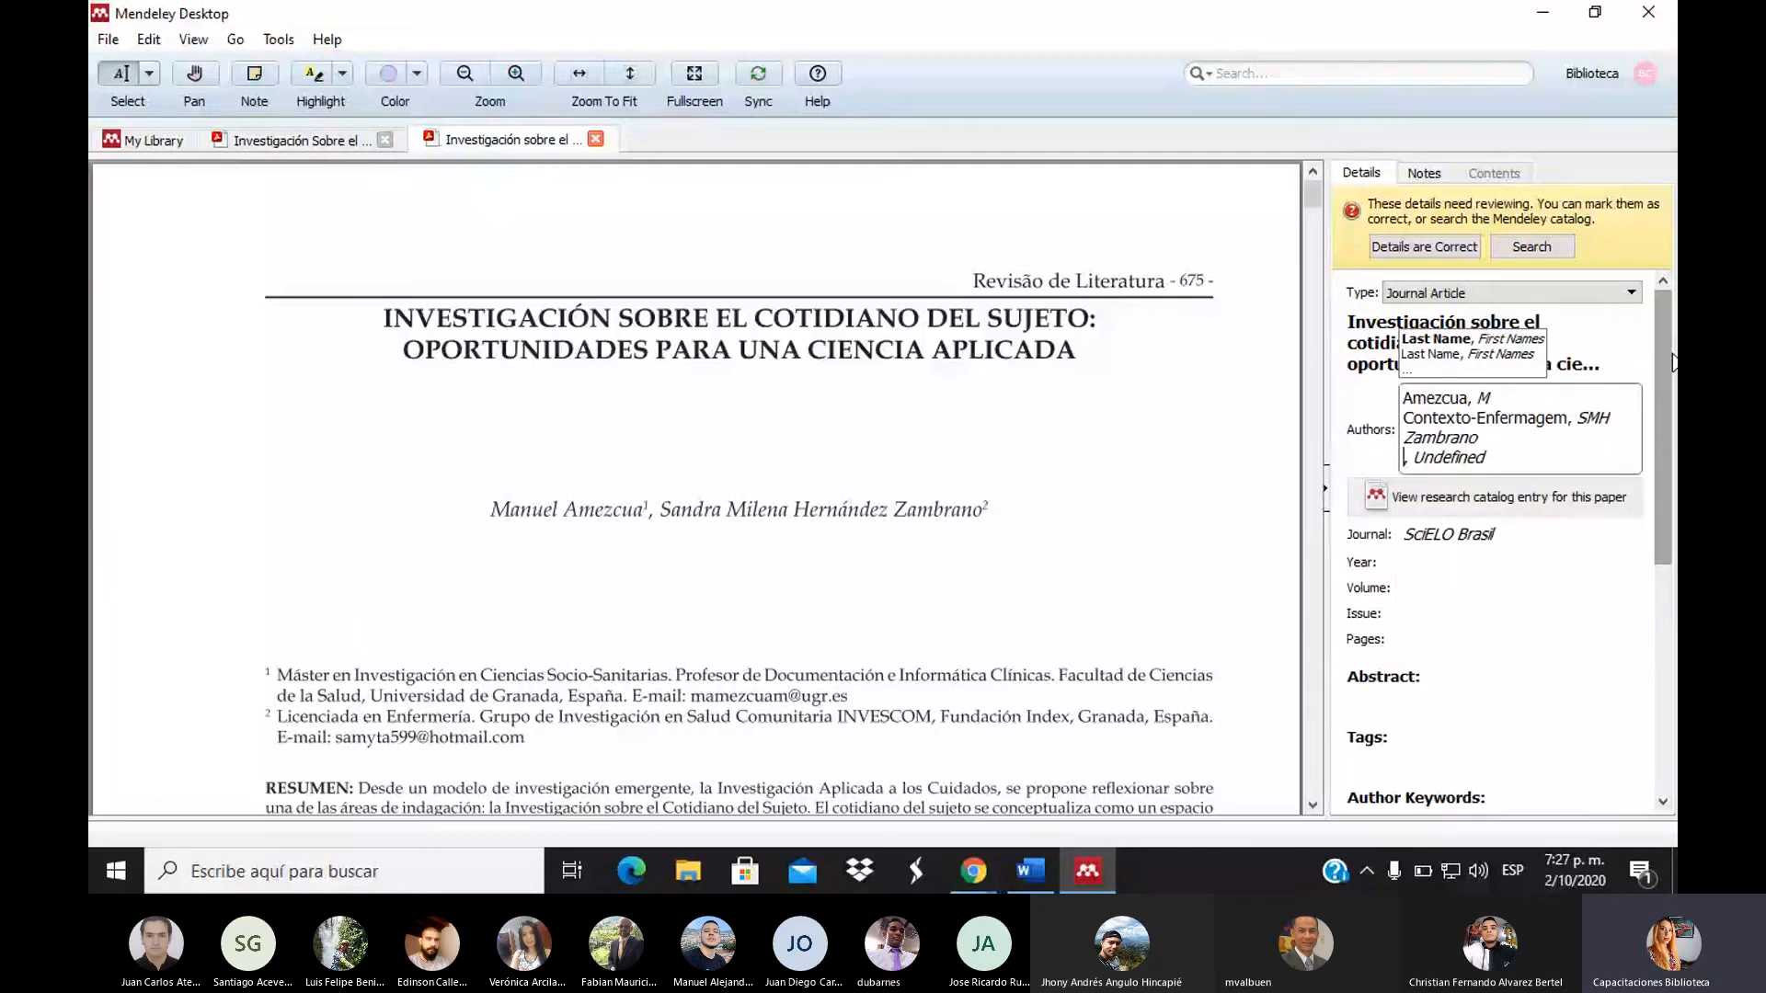
pyautogui.press('Return')
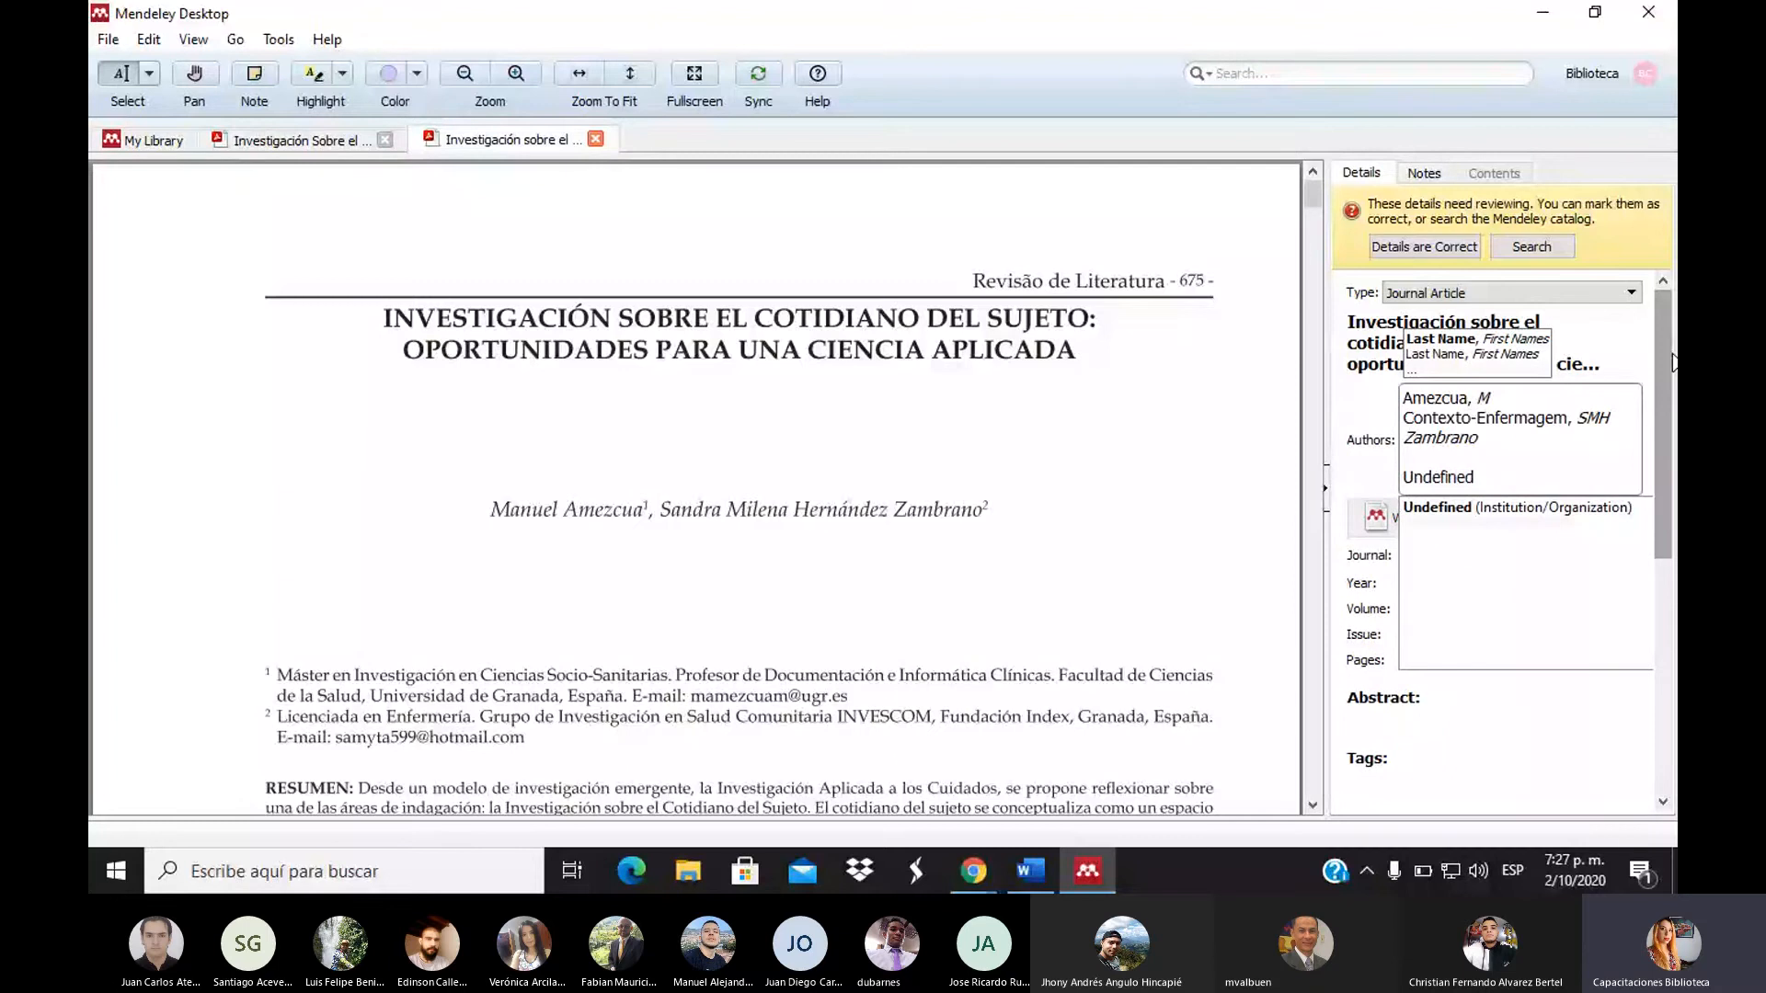
pyautogui.press('Return')
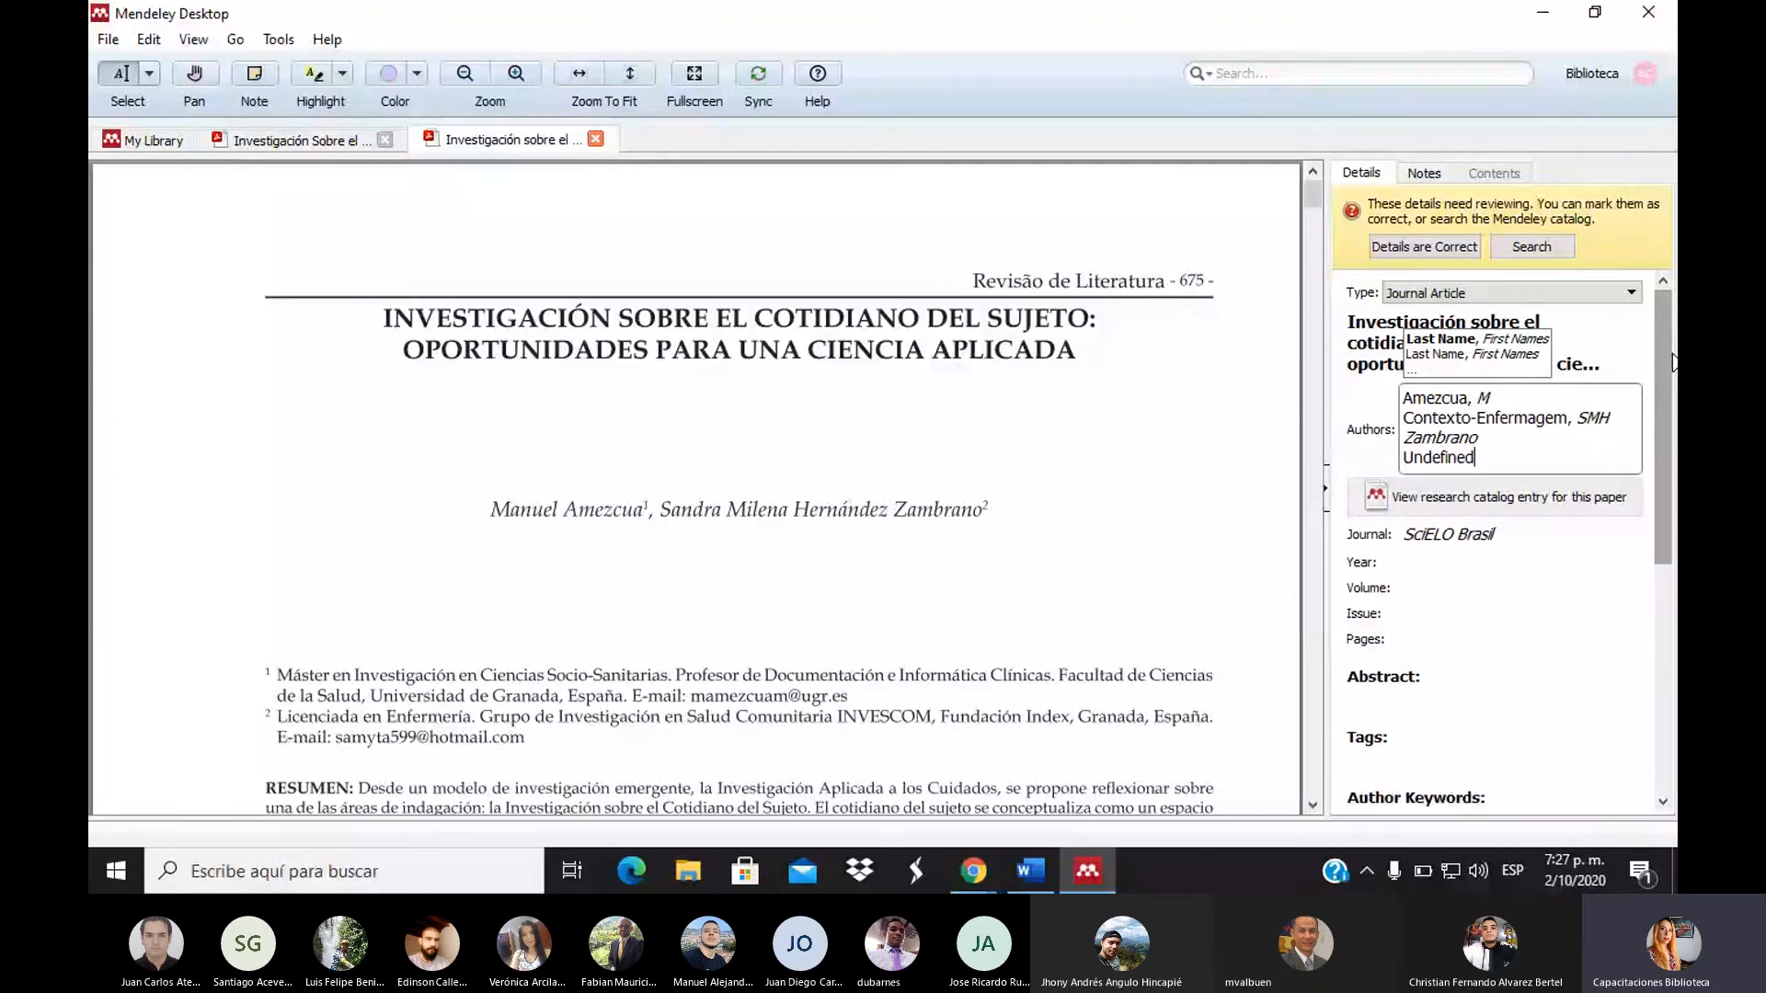
# Replace the Undefined author with the co-author's surname and first name, then commit the list
pyautogui.press('BackSpace')
pyautogui.press('BackSpace')
pyautogui.press('BackSpace')
pyautogui.press('BackSpace')
pyautogui.press('BackSpace')
pyautogui.press('BackSpace')
pyautogui.press('BackSpace')
pyautogui.press('BackSpace')
pyautogui.press('BackSpace')
pyautogui.write('zap')
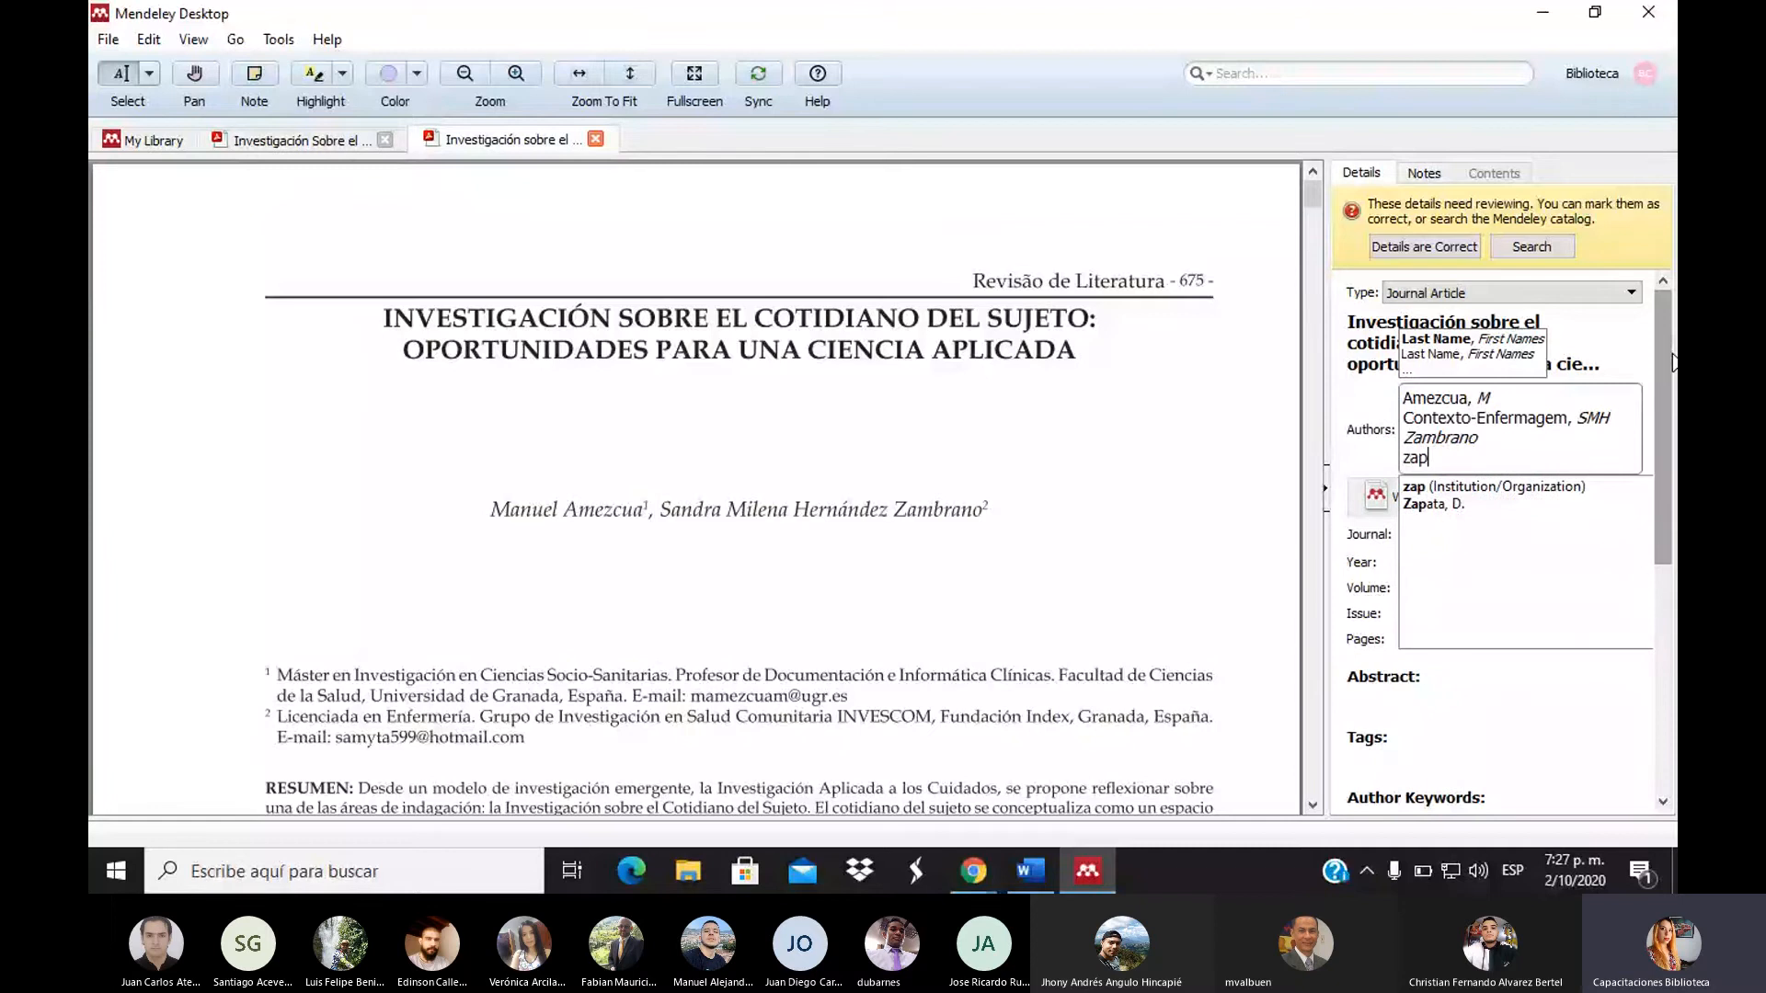
pyautogui.write('ata')
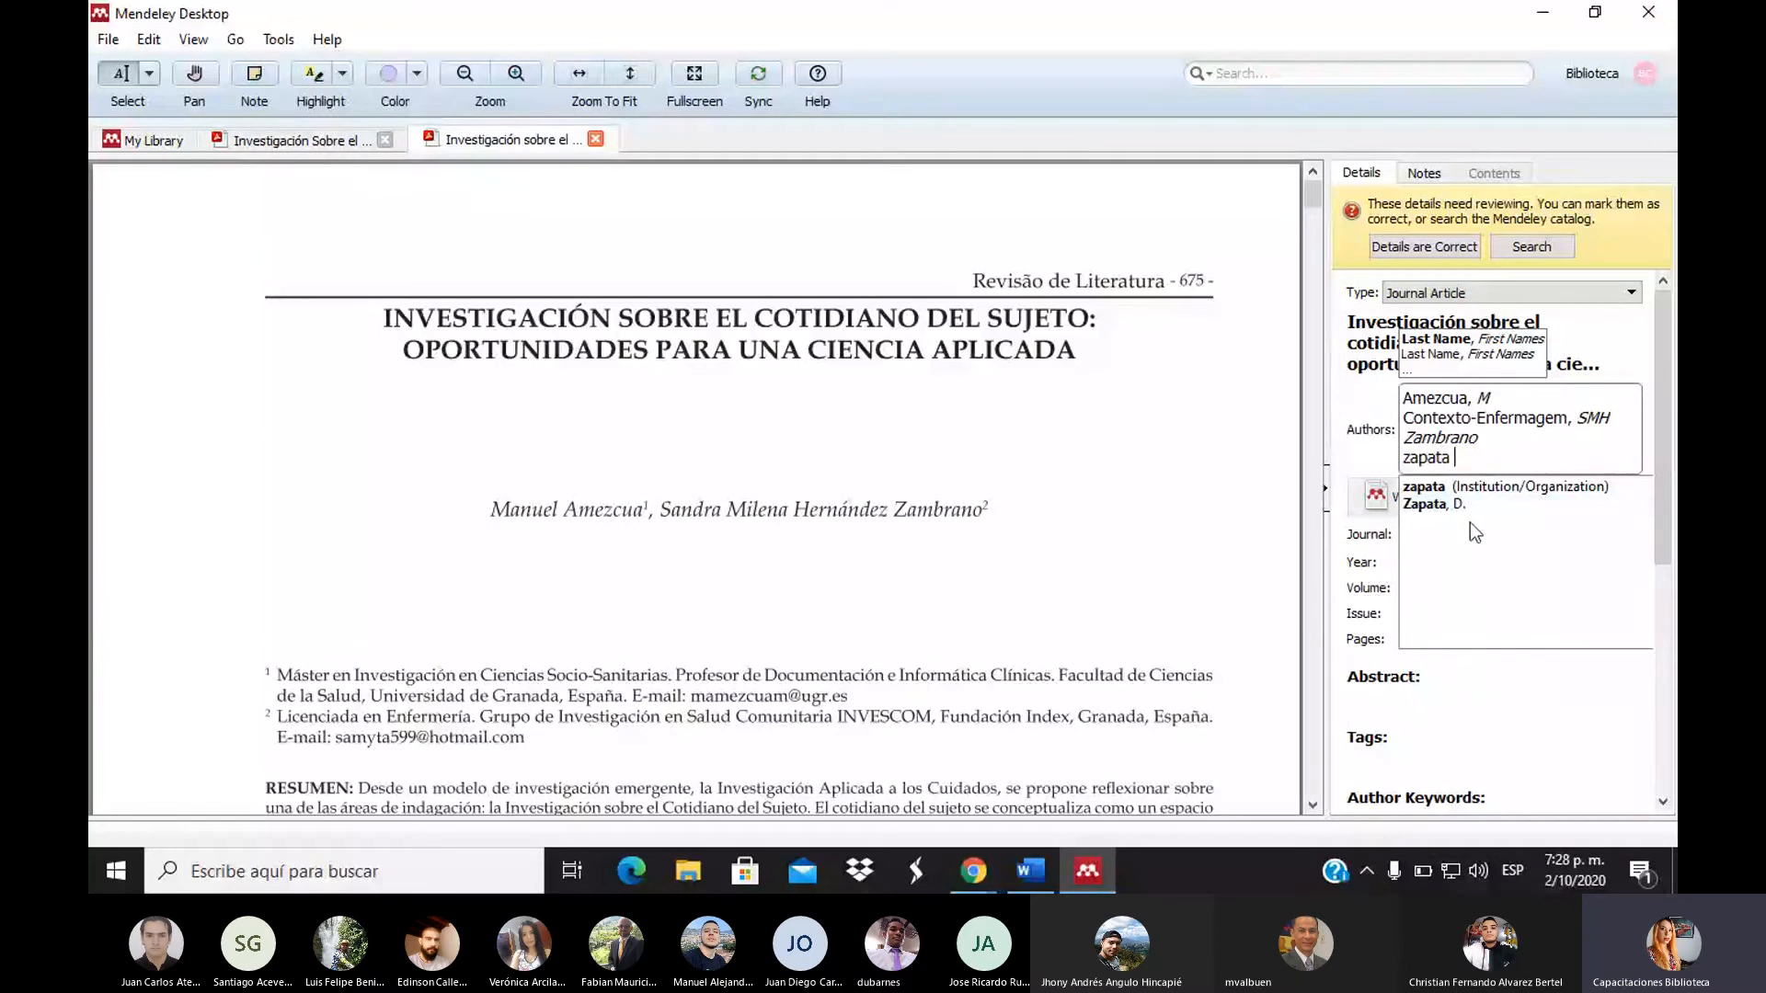
pyautogui.press('BackSpace')
pyautogui.write(', dahi')
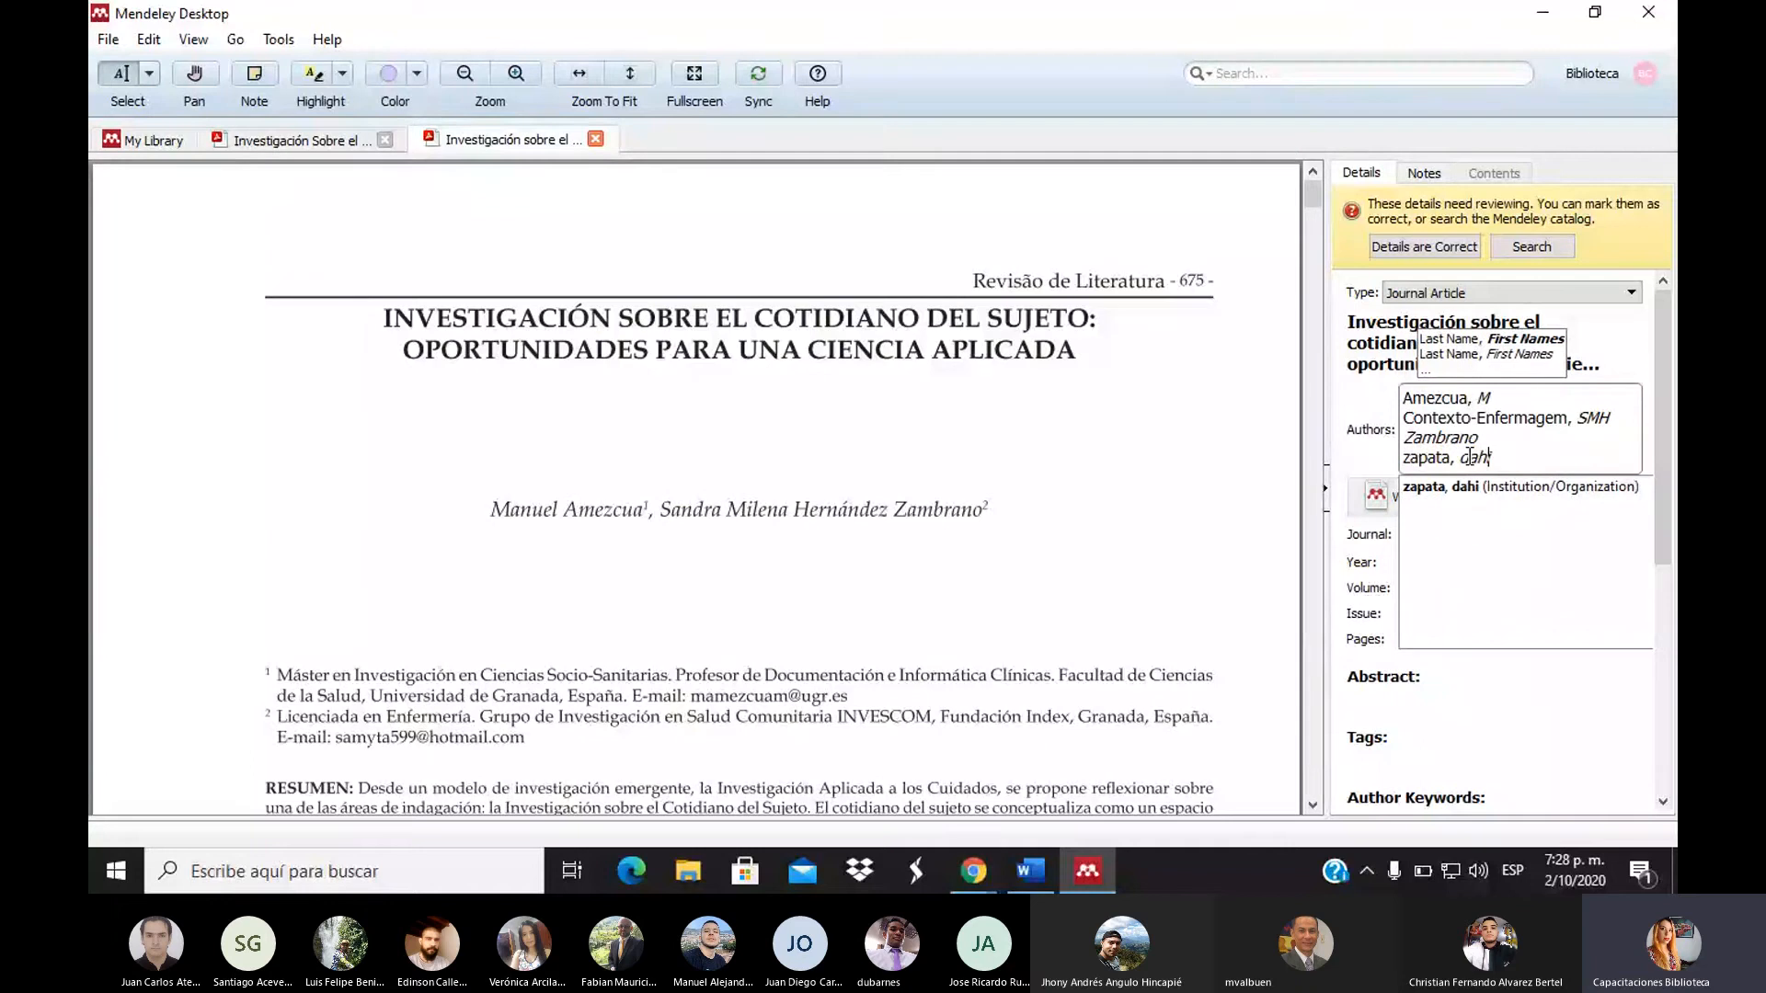
pyautogui.write('ana')
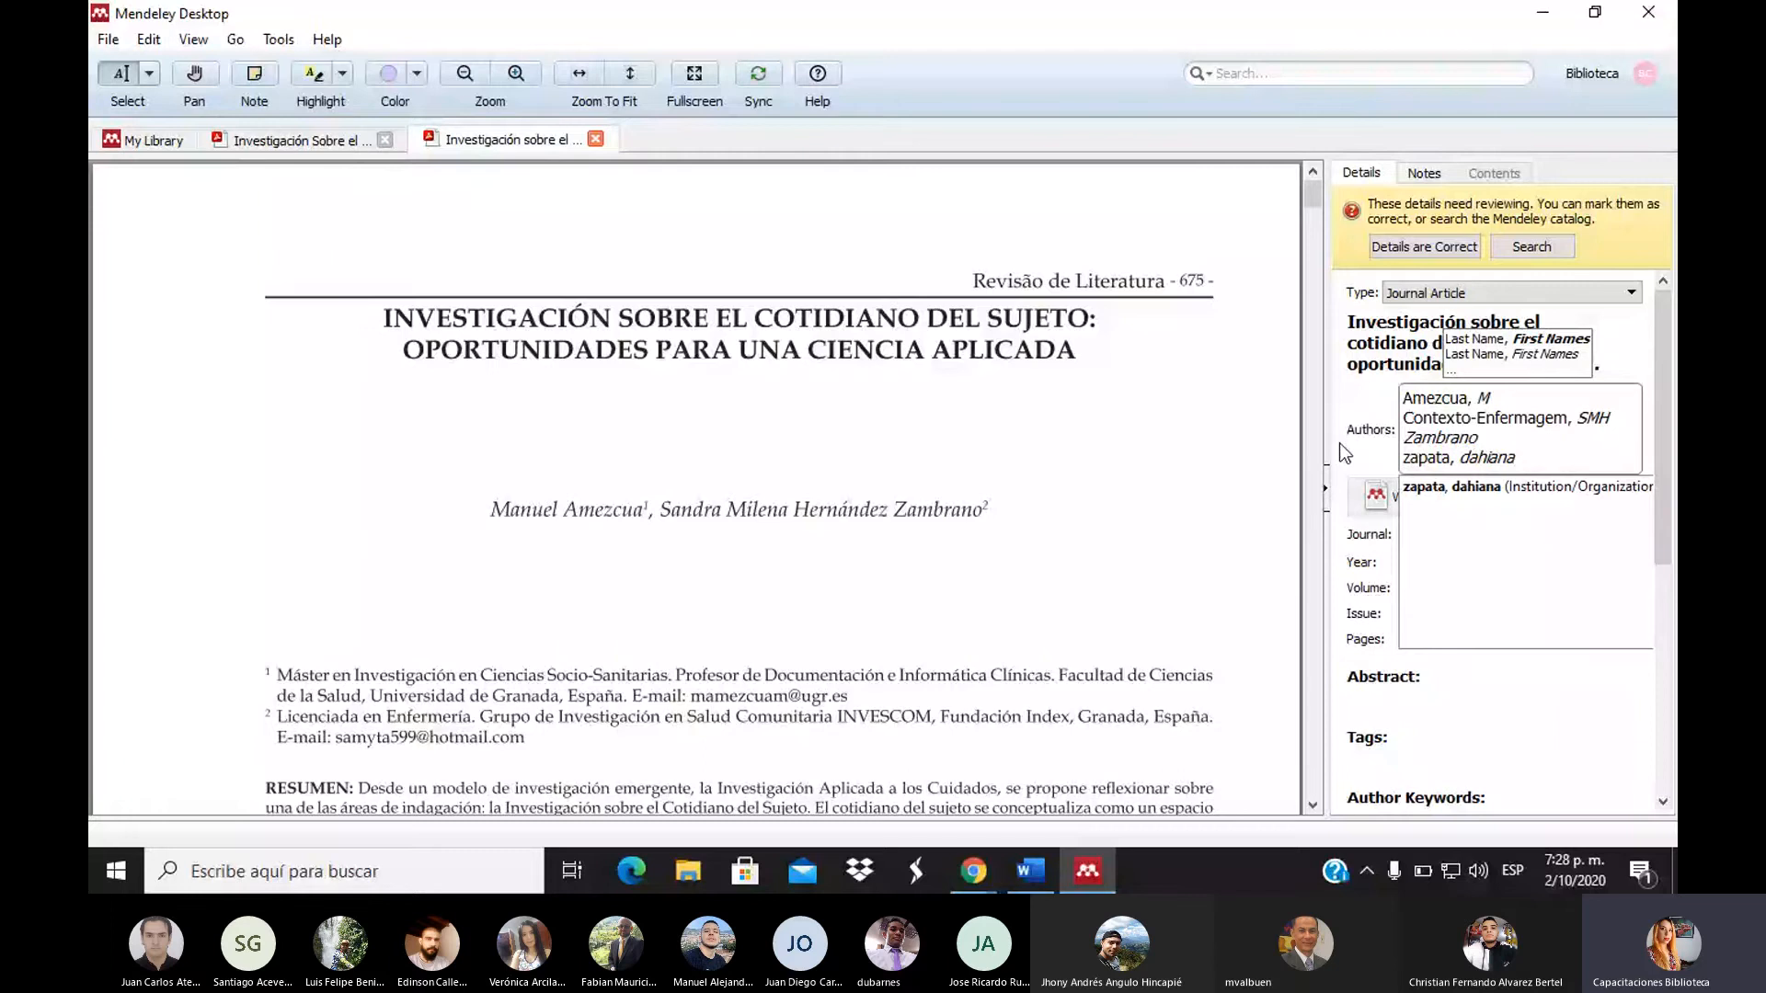
pyautogui.click(1211, 456)
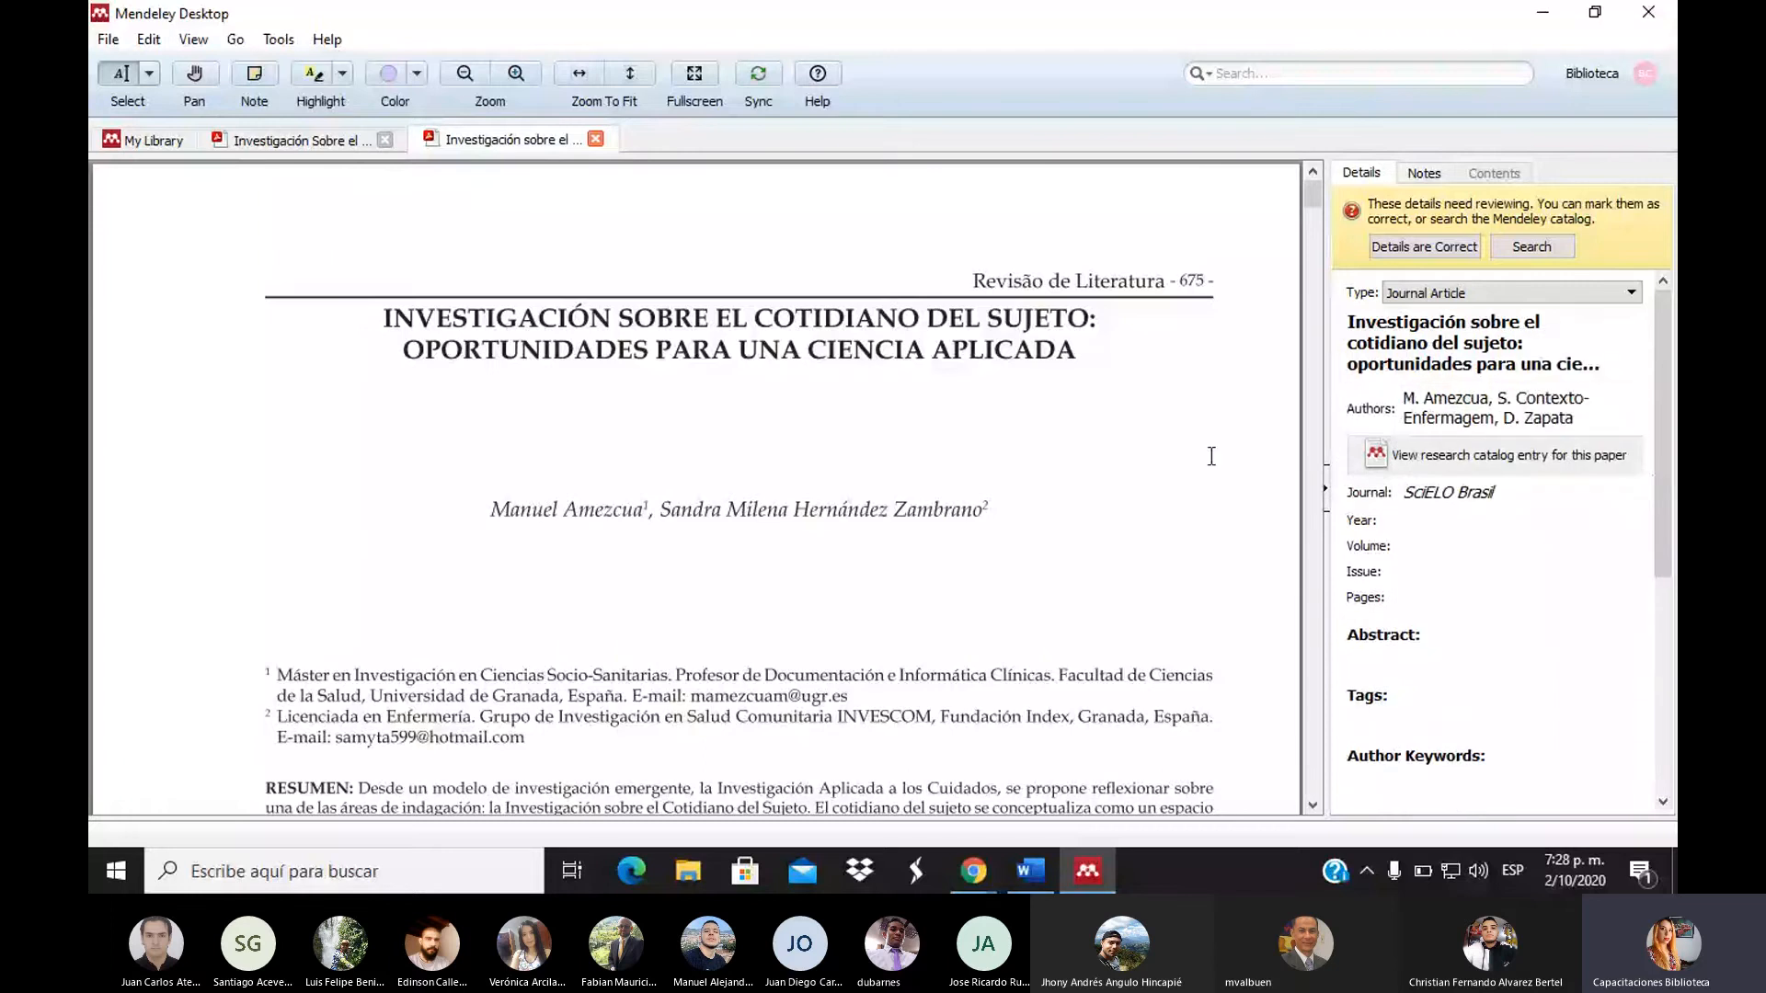
# Add 'tecnológico de Antioquia' as a new author line at the end of the list
pyautogui.click(1595, 414)
pyautogui.click(1549, 456)
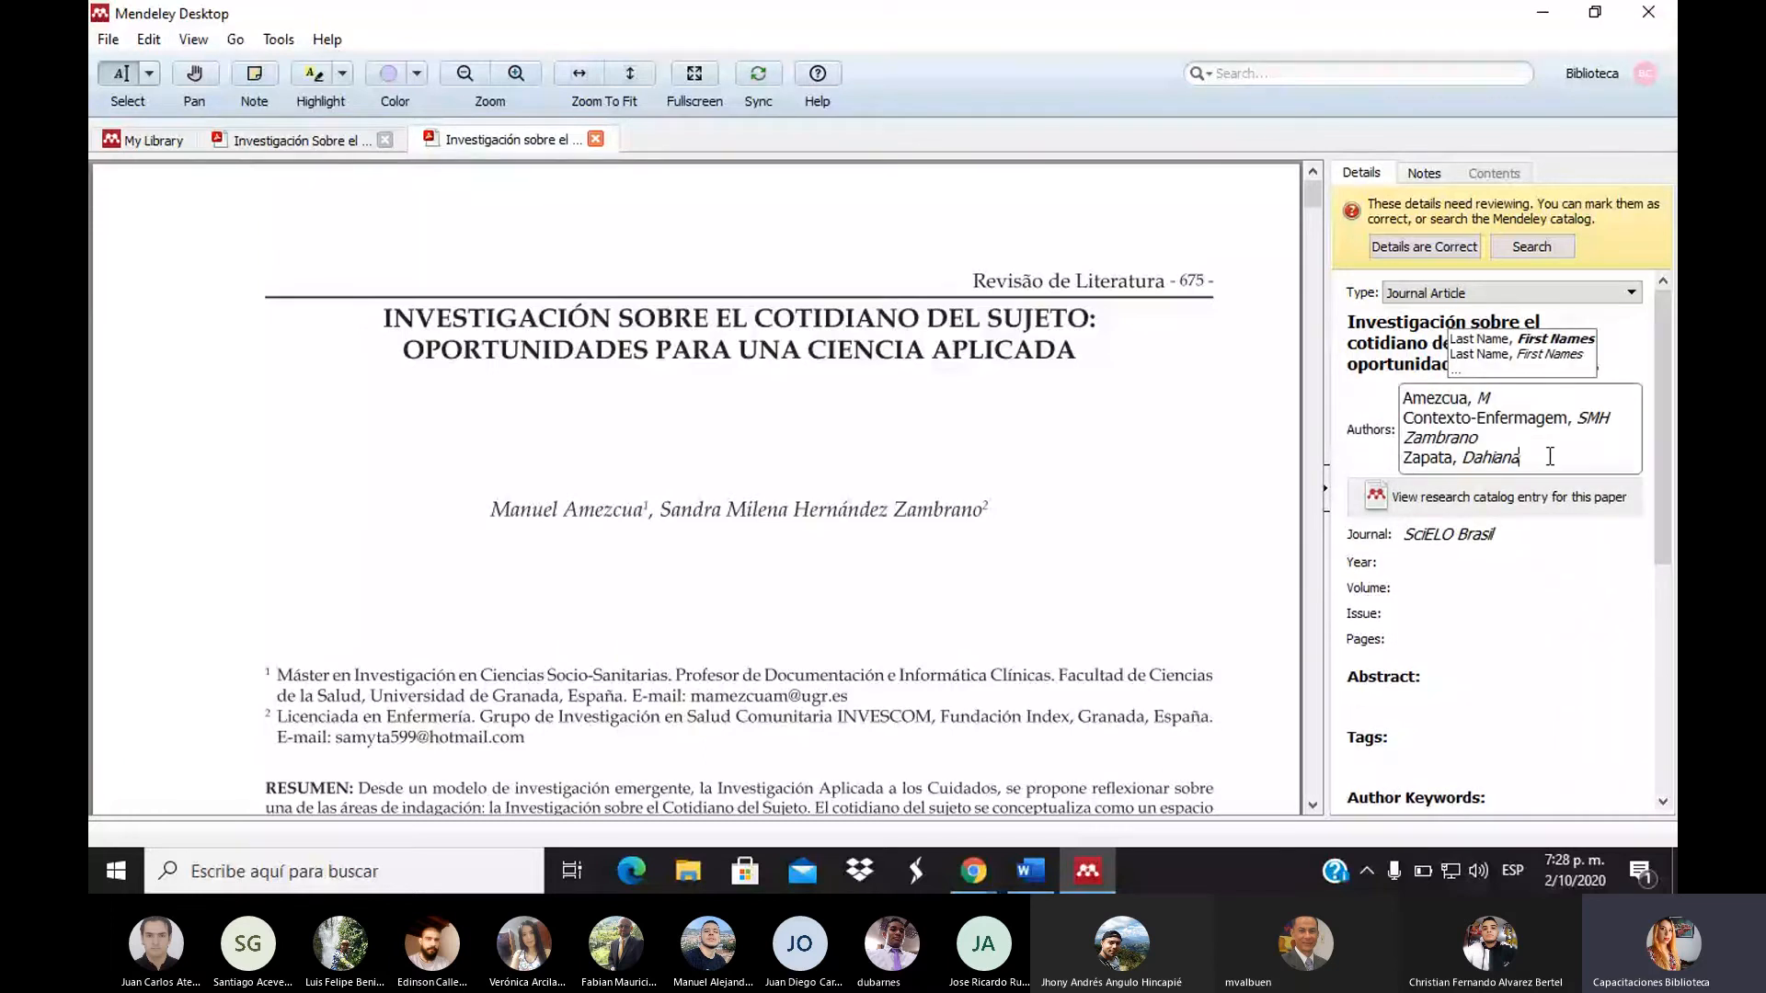
pyautogui.press('Return')
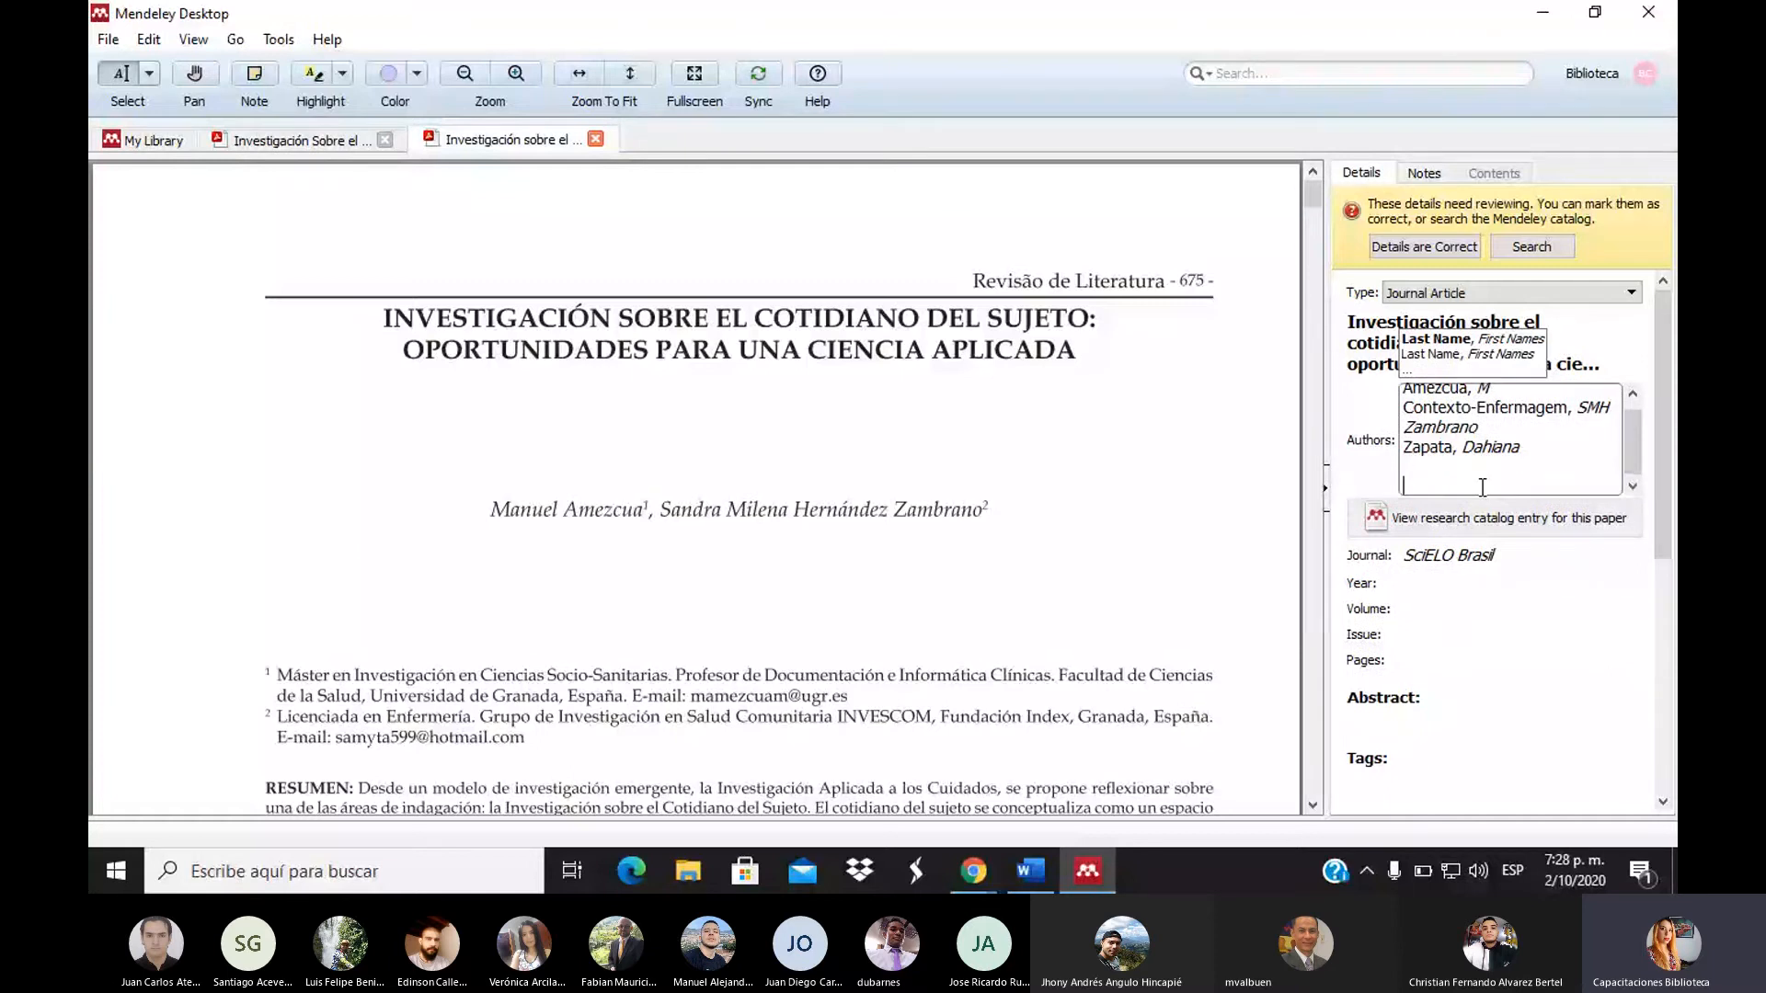
pyautogui.write('un')
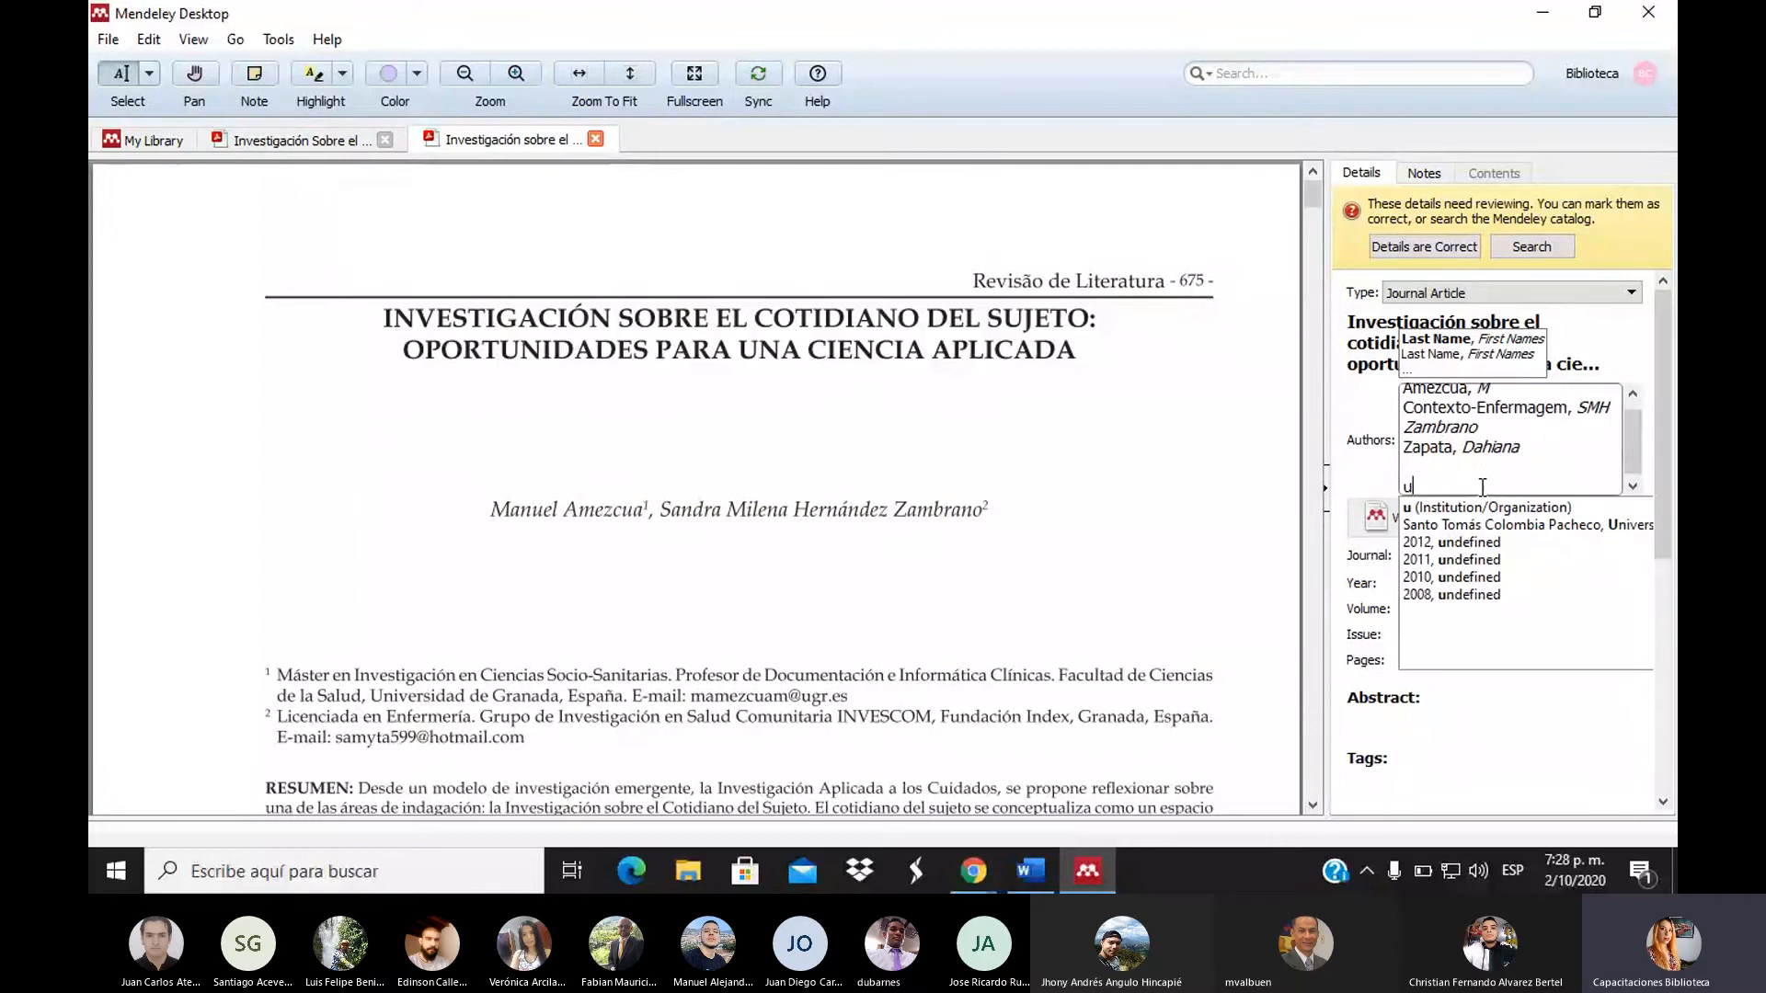
pyautogui.press('BackSpace')
pyautogui.press('BackSpace')
pyautogui.write('tec')
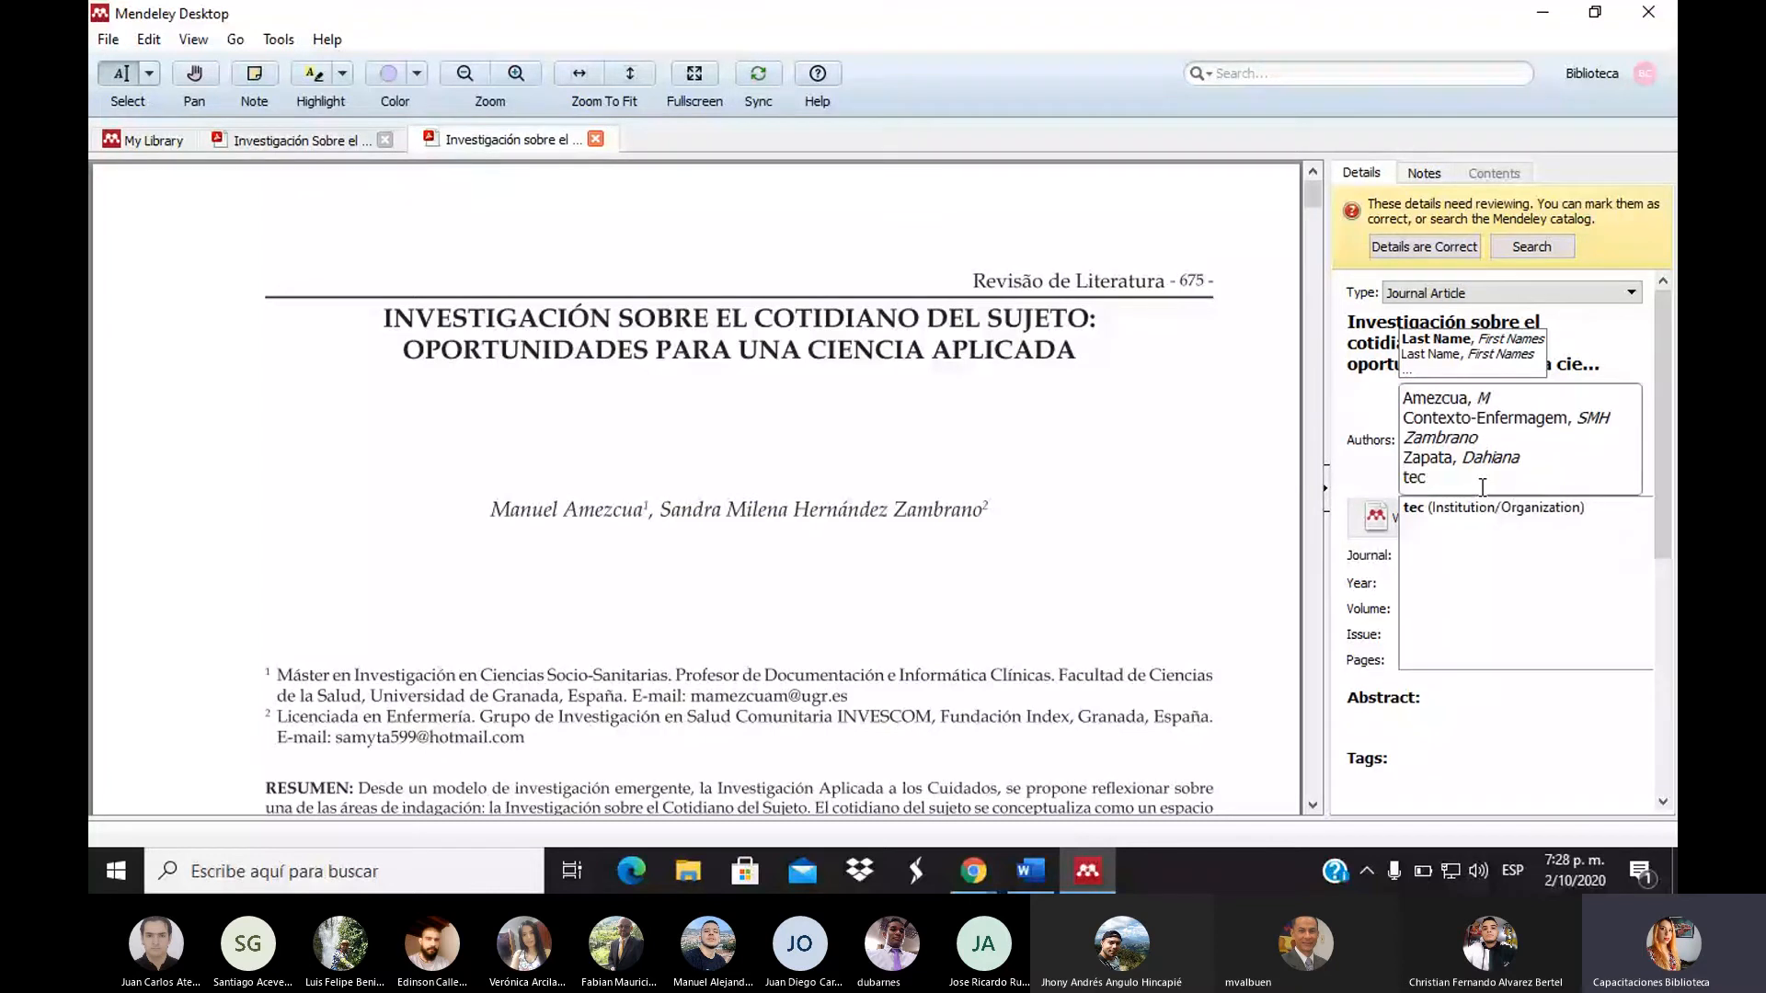
pyautogui.write('no')
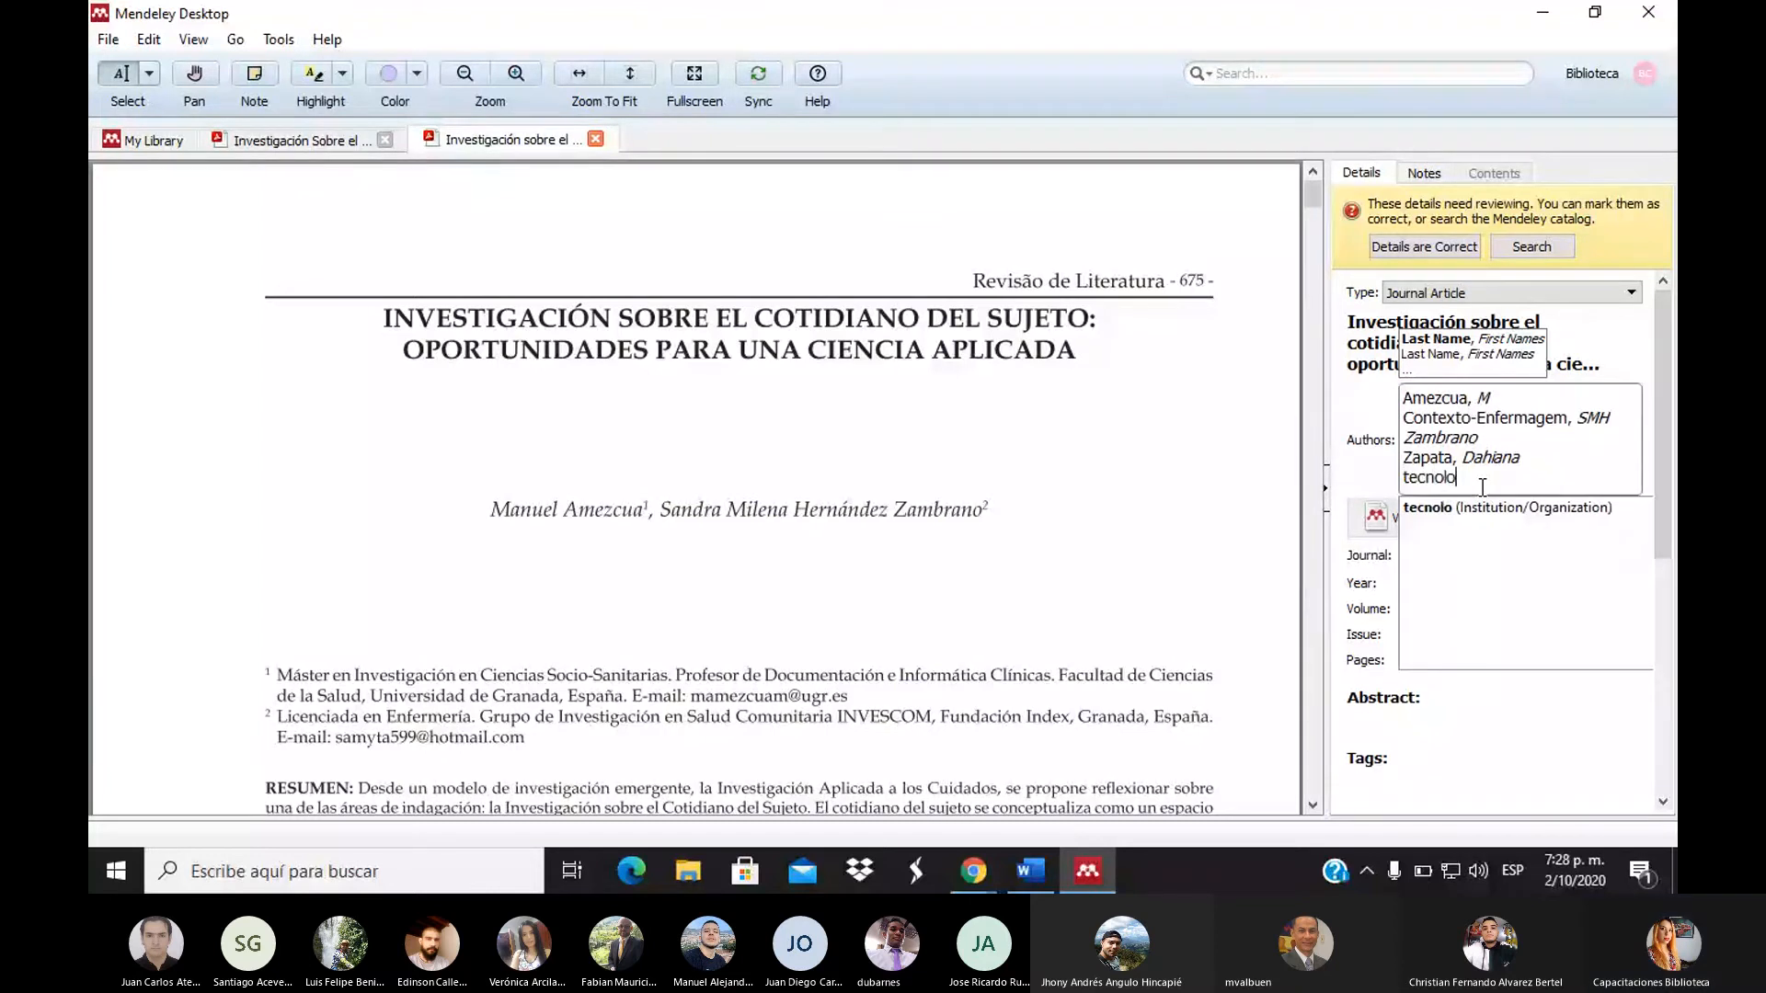
pyautogui.write('lógico de A')
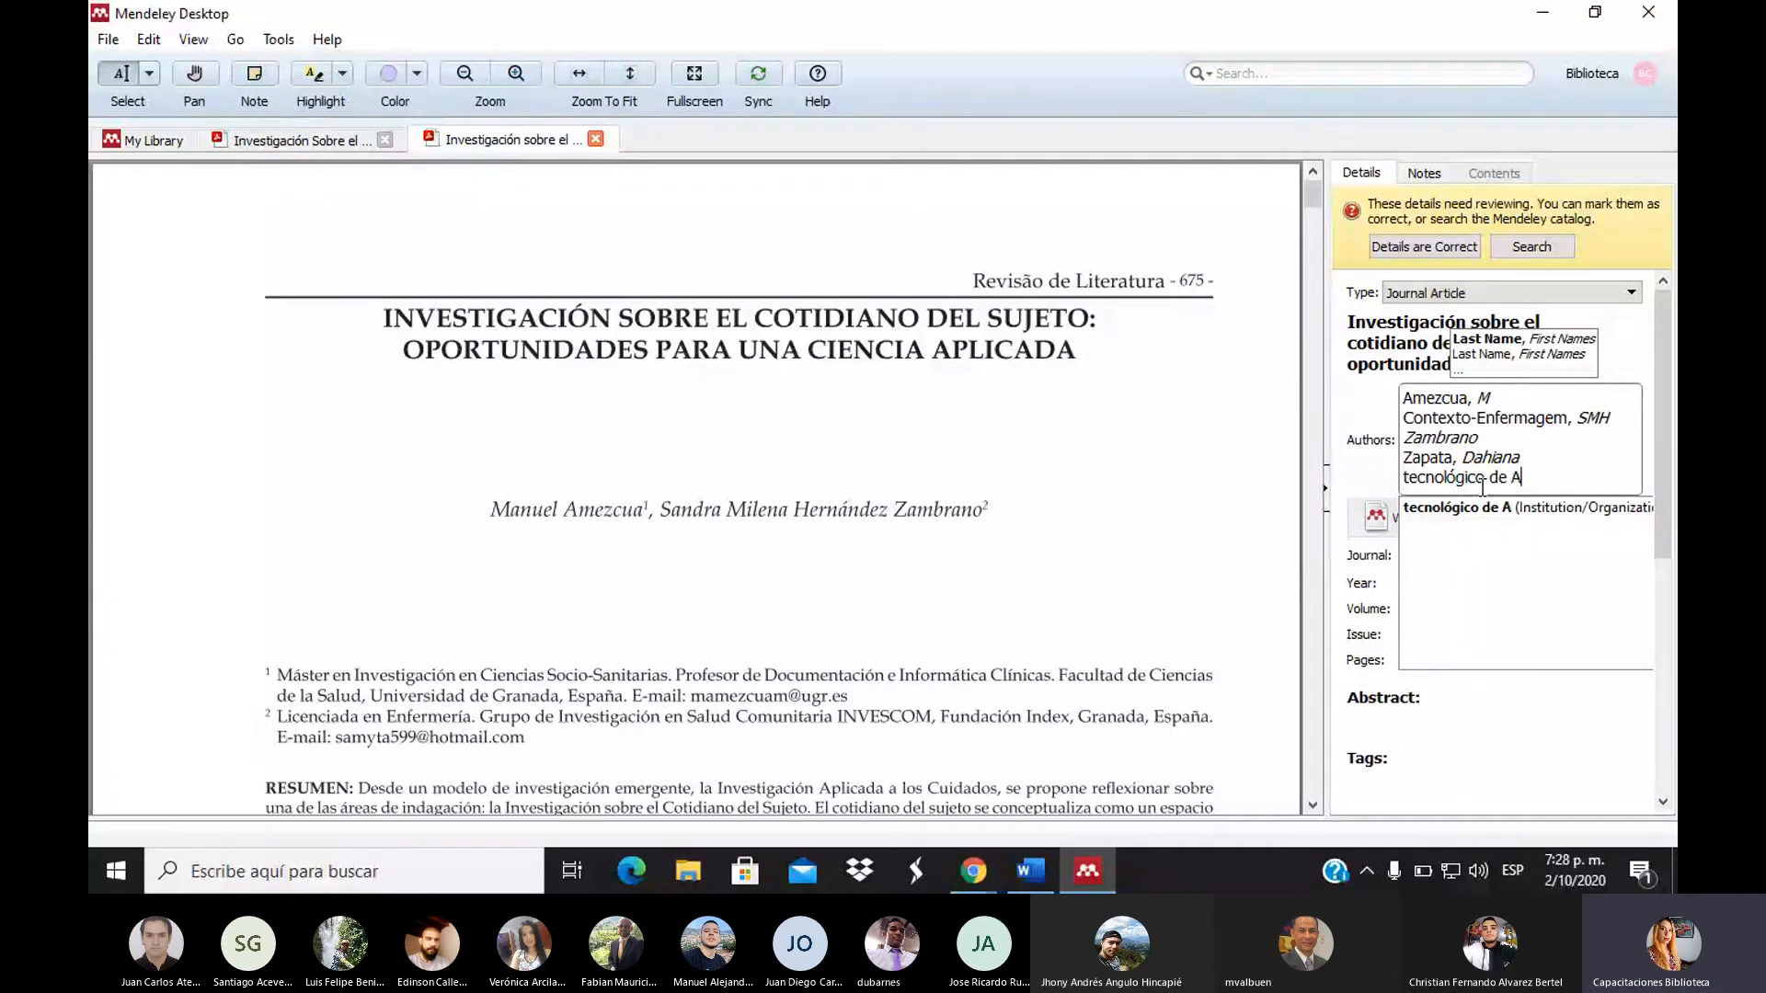
pyautogui.write('ntioquia')
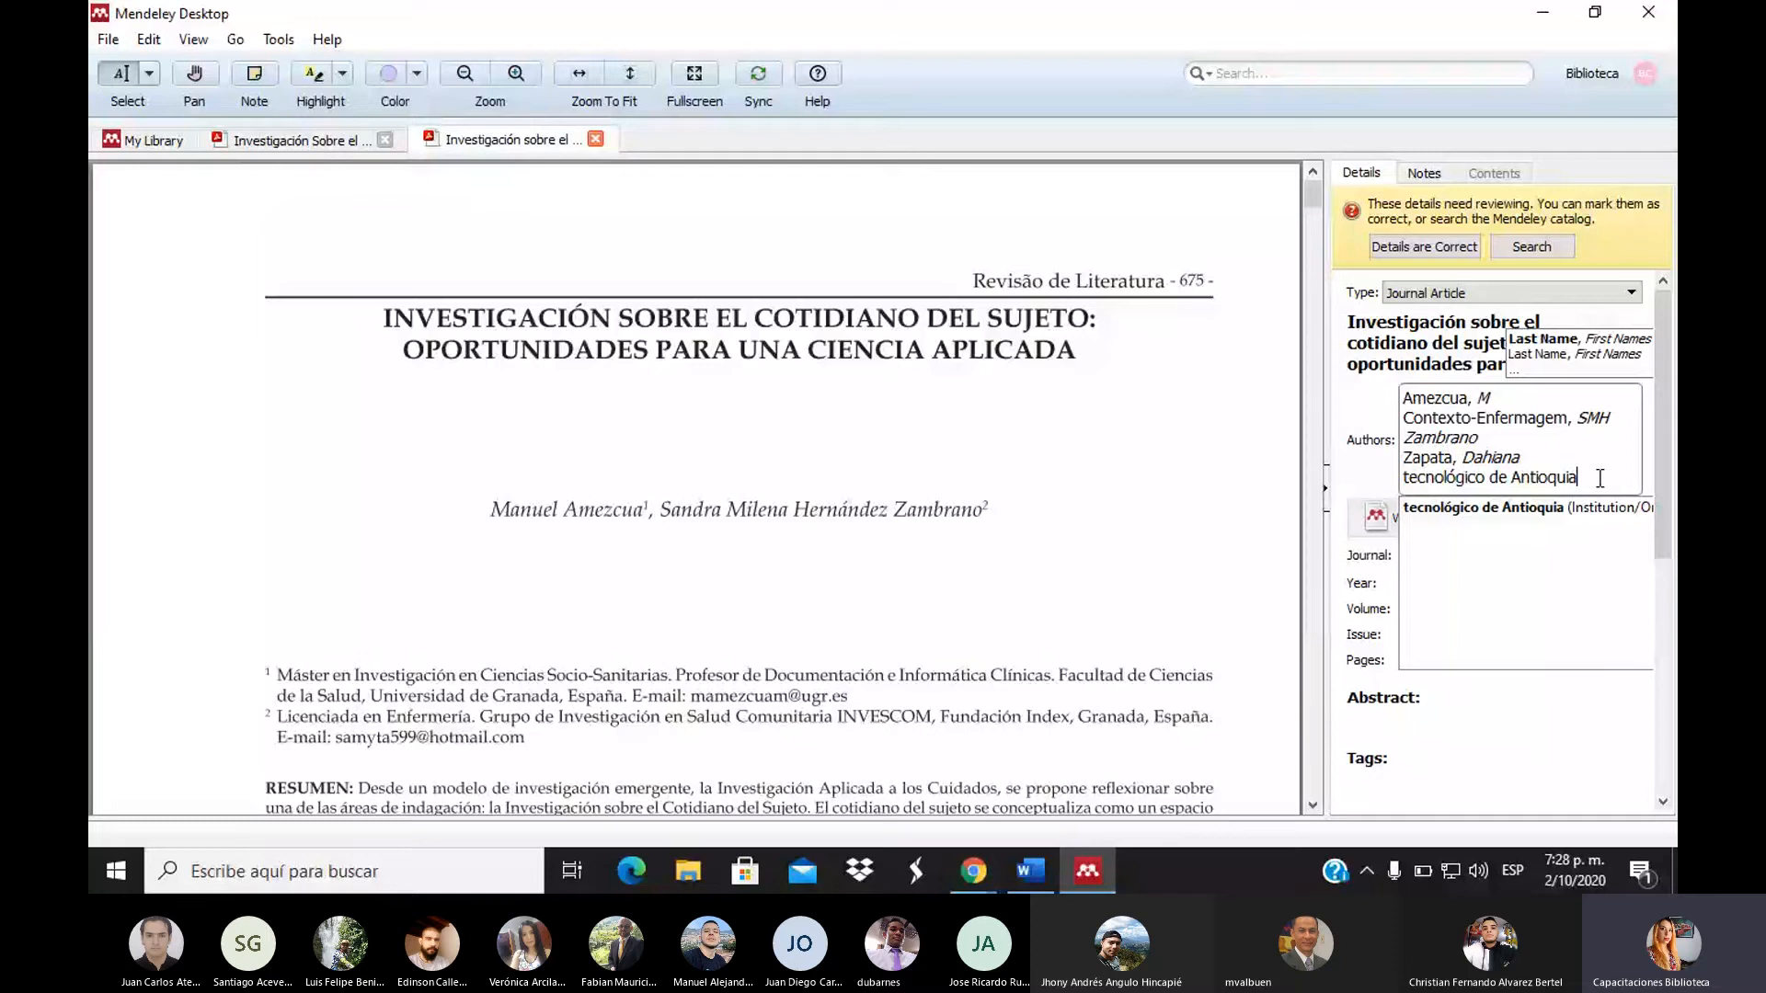
pyautogui.press('Return')
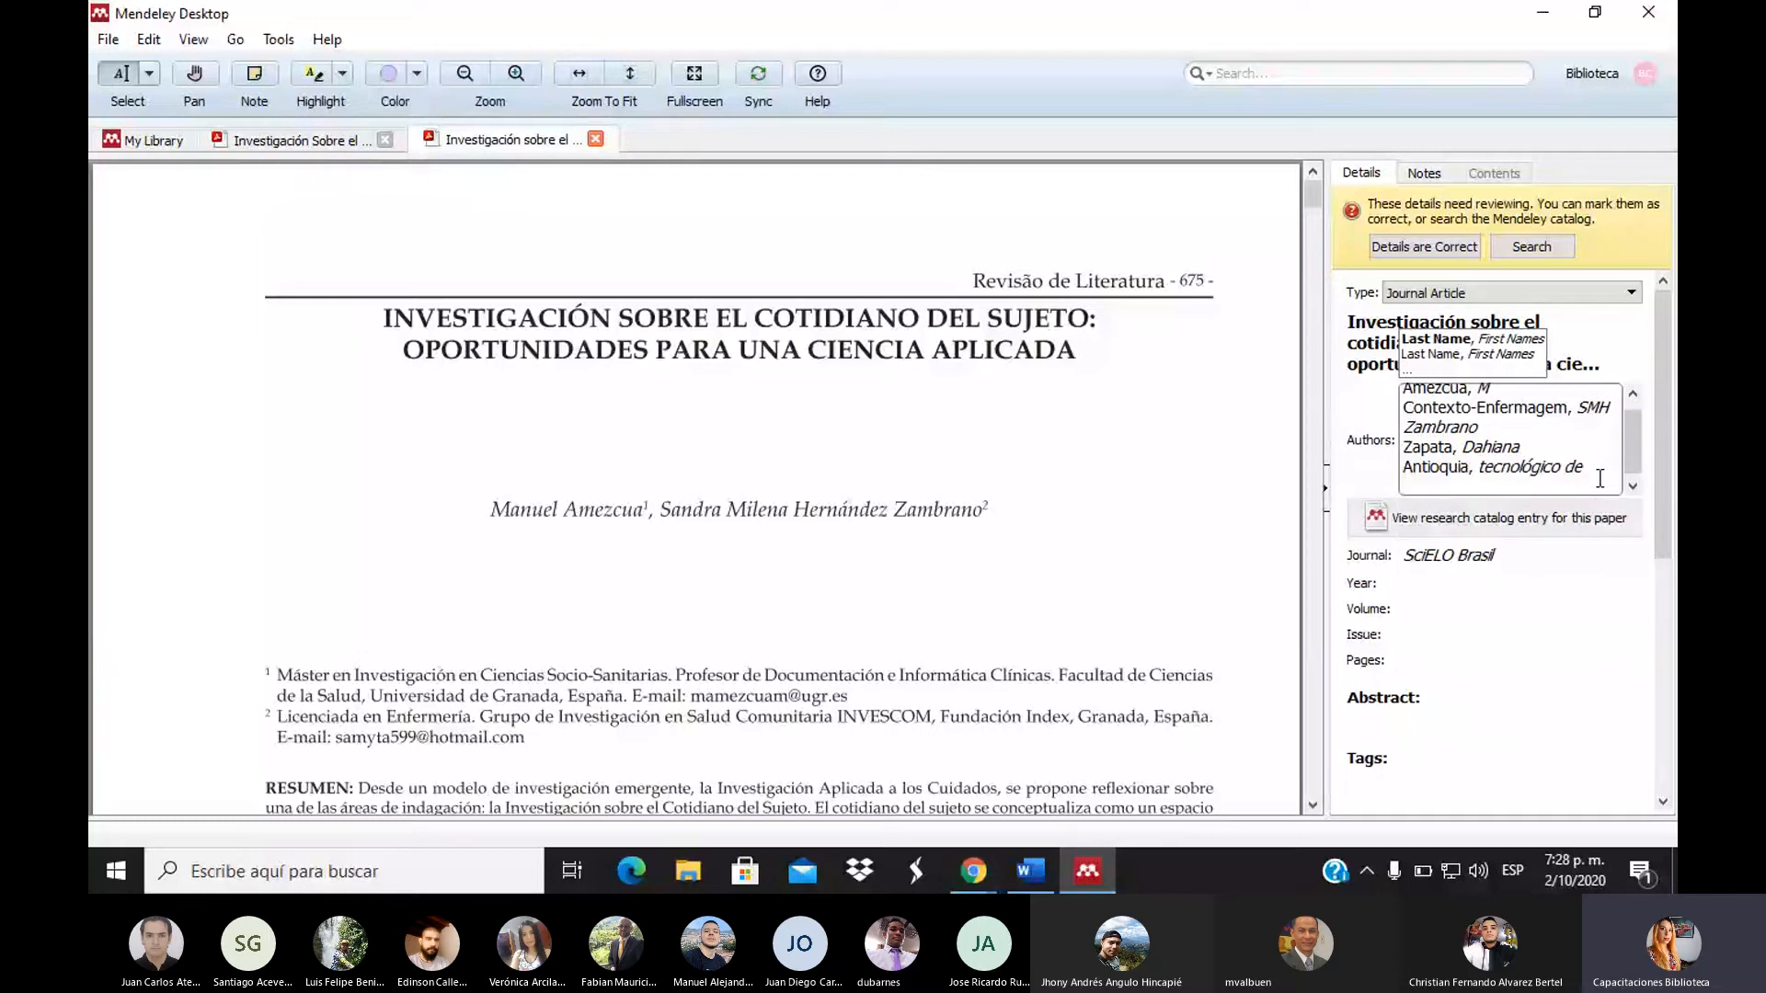
pyautogui.click(1242, 513)
# Retype the reversed institution author as 'tecnológico de Antioquia'
pyautogui.click(1545, 416)
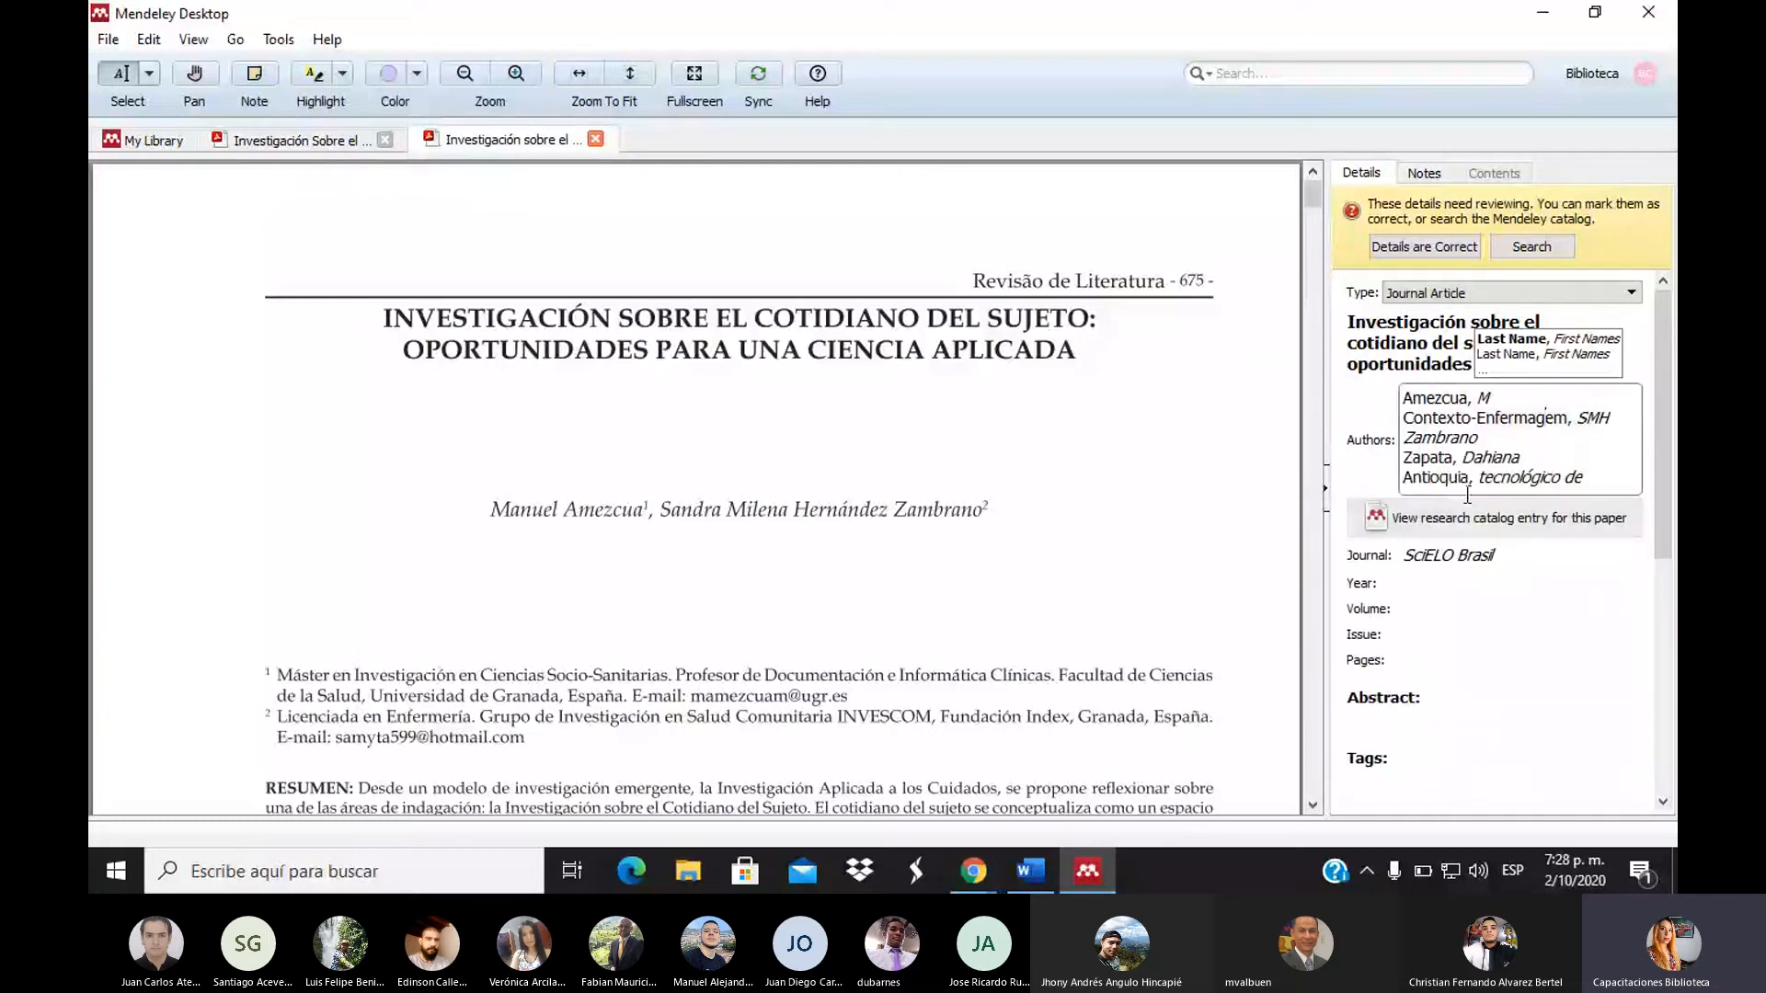
pyautogui.click(1560, 479)
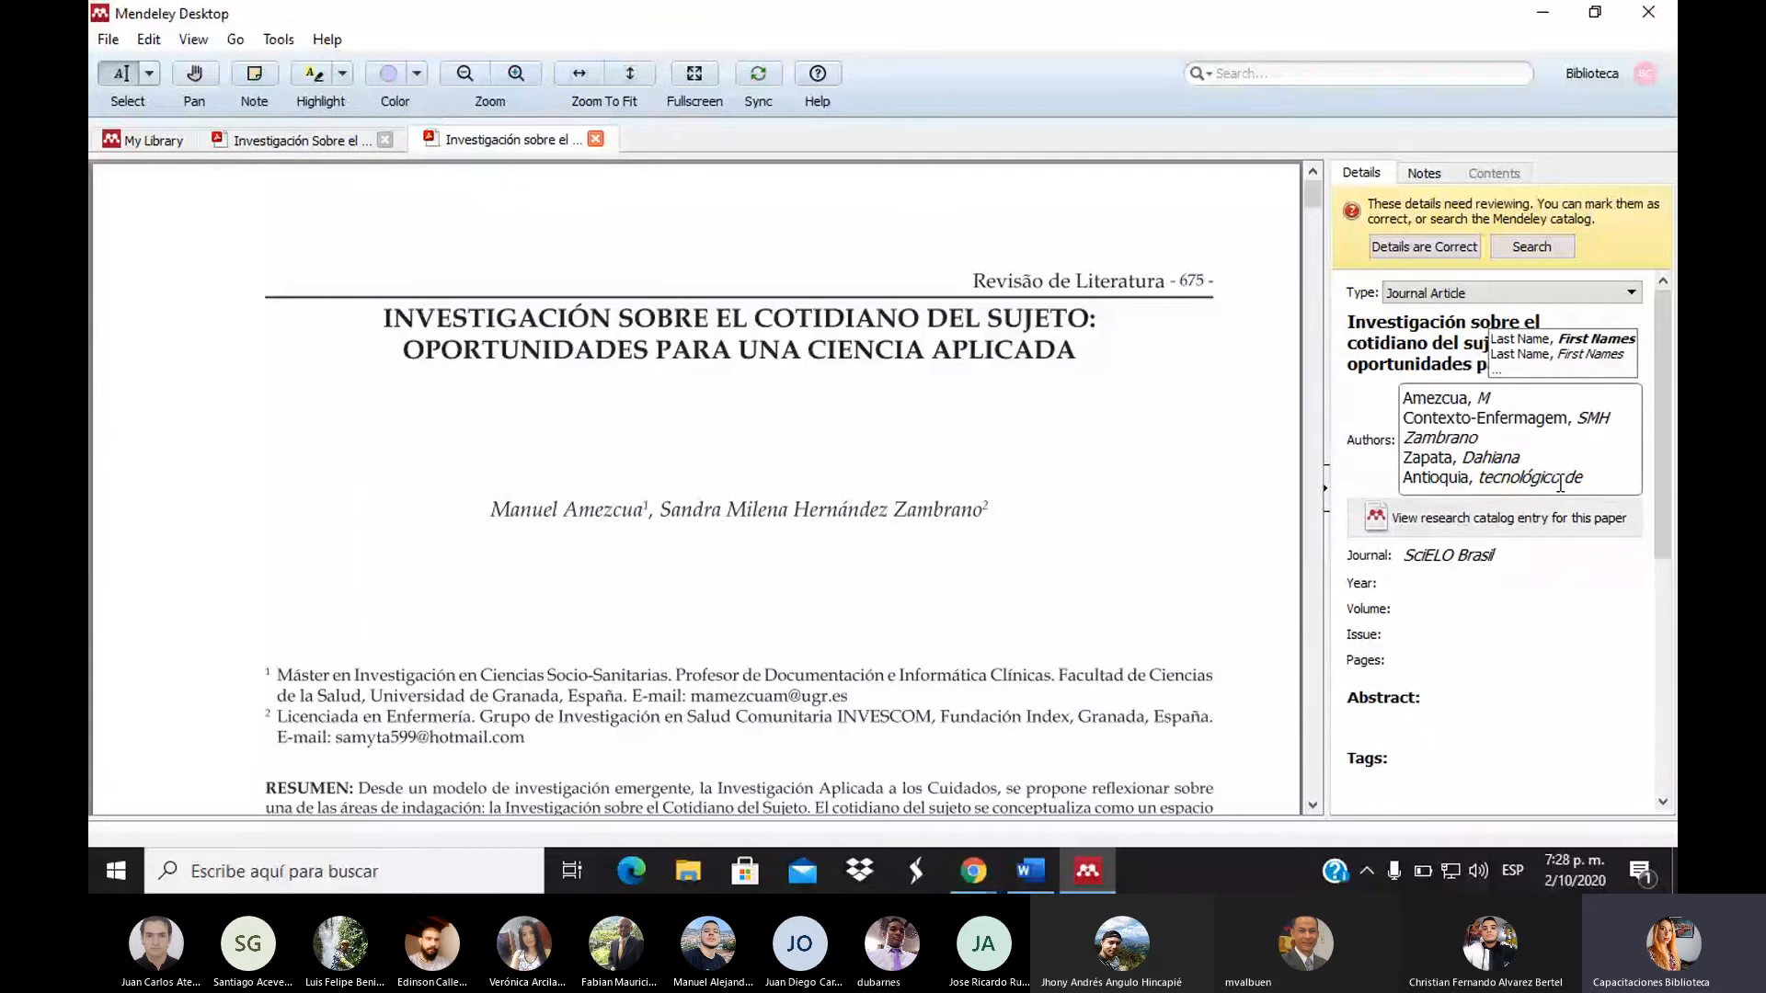
pyautogui.doubleClick(1573, 477)
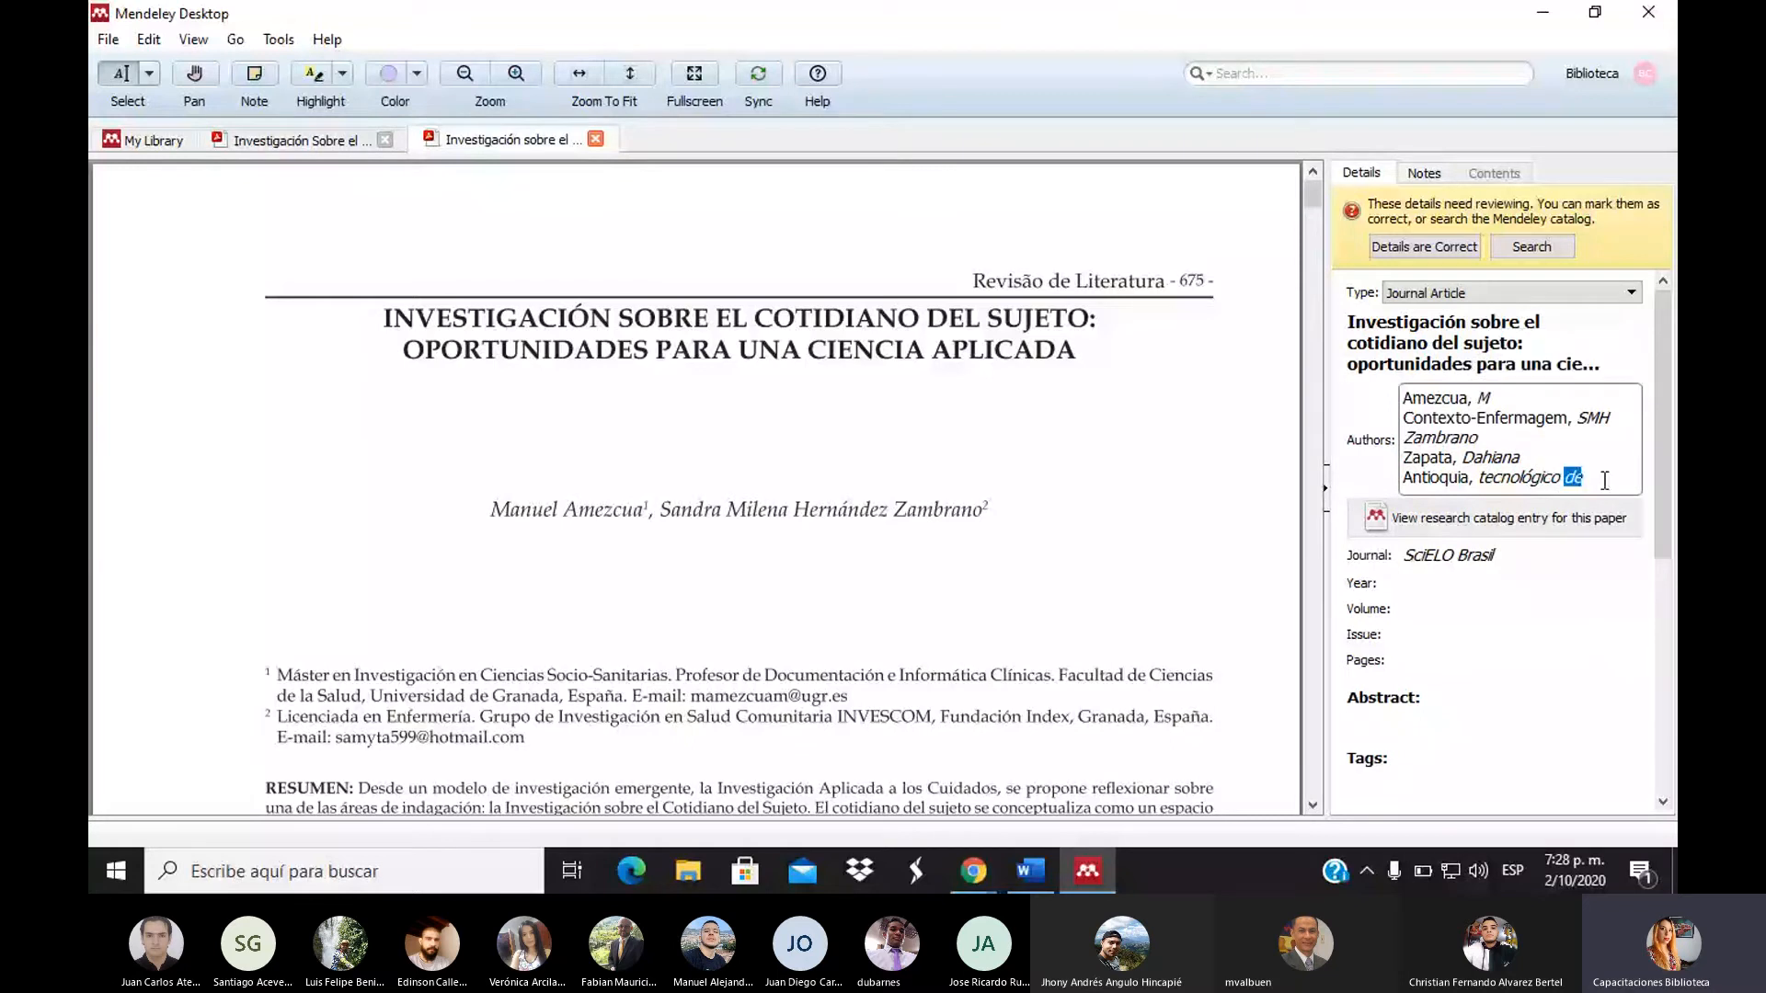
pyautogui.tripleClick(1508, 491)
pyautogui.write('t')
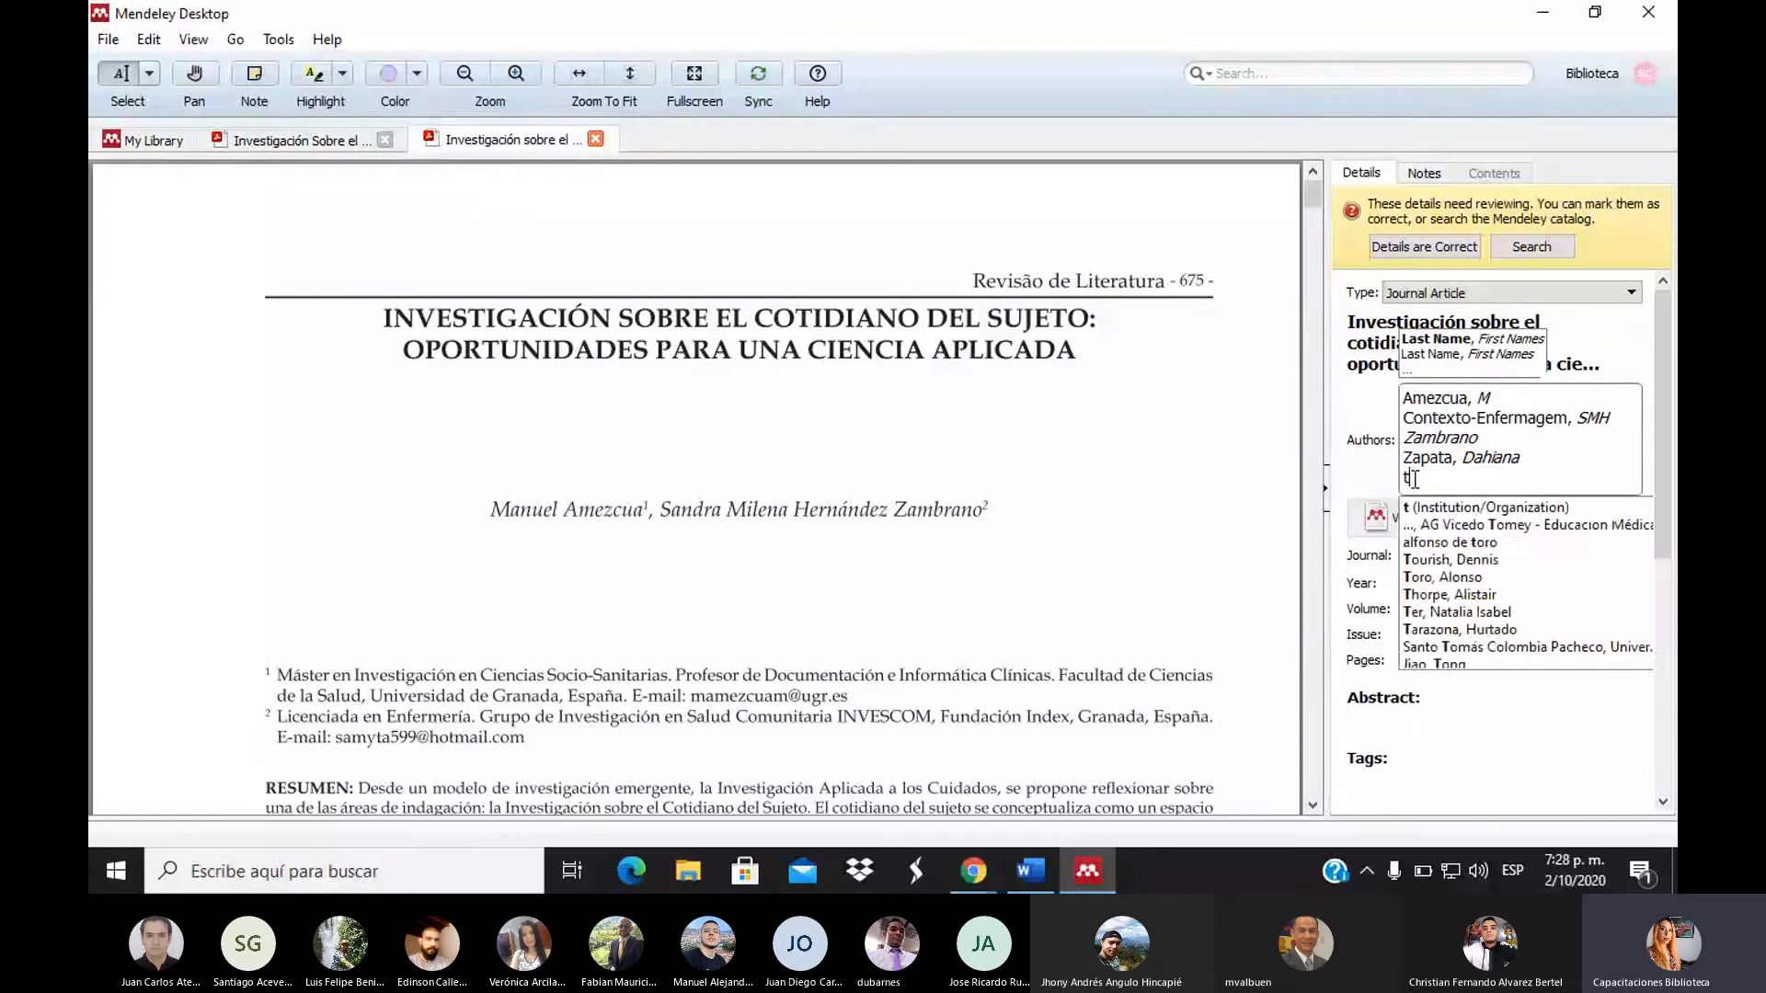
pyautogui.write('ecnol')
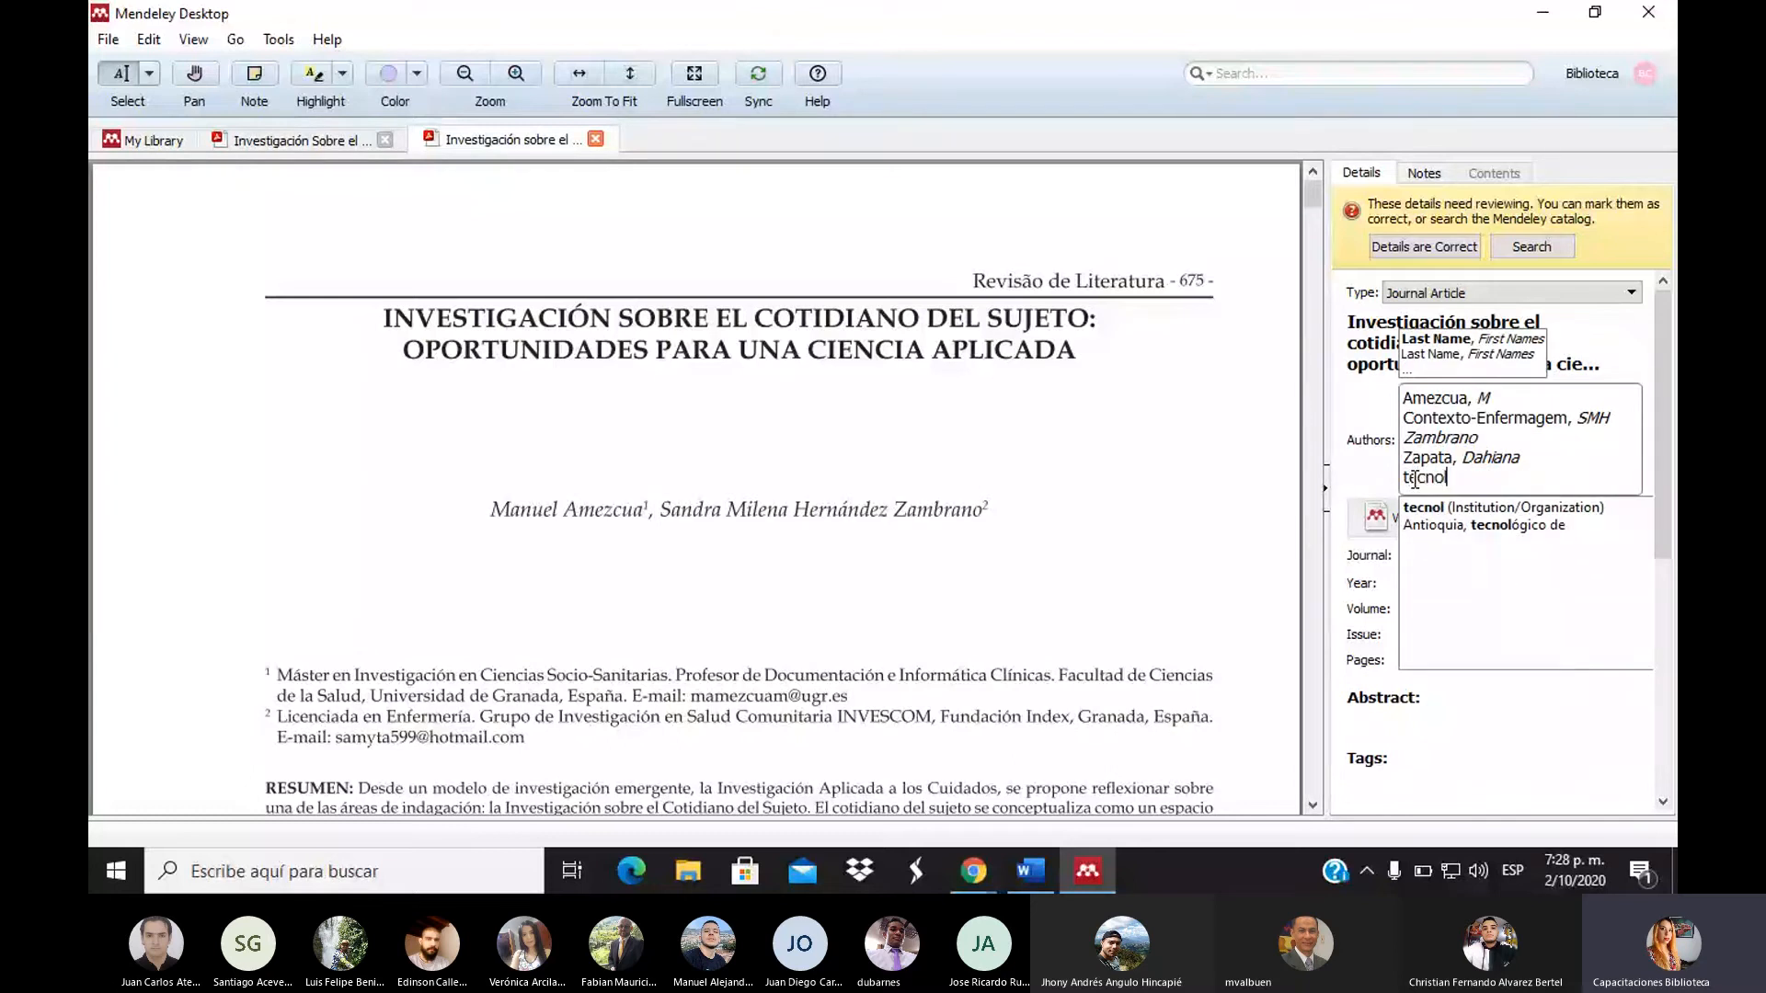
pyautogui.write('ógico d')
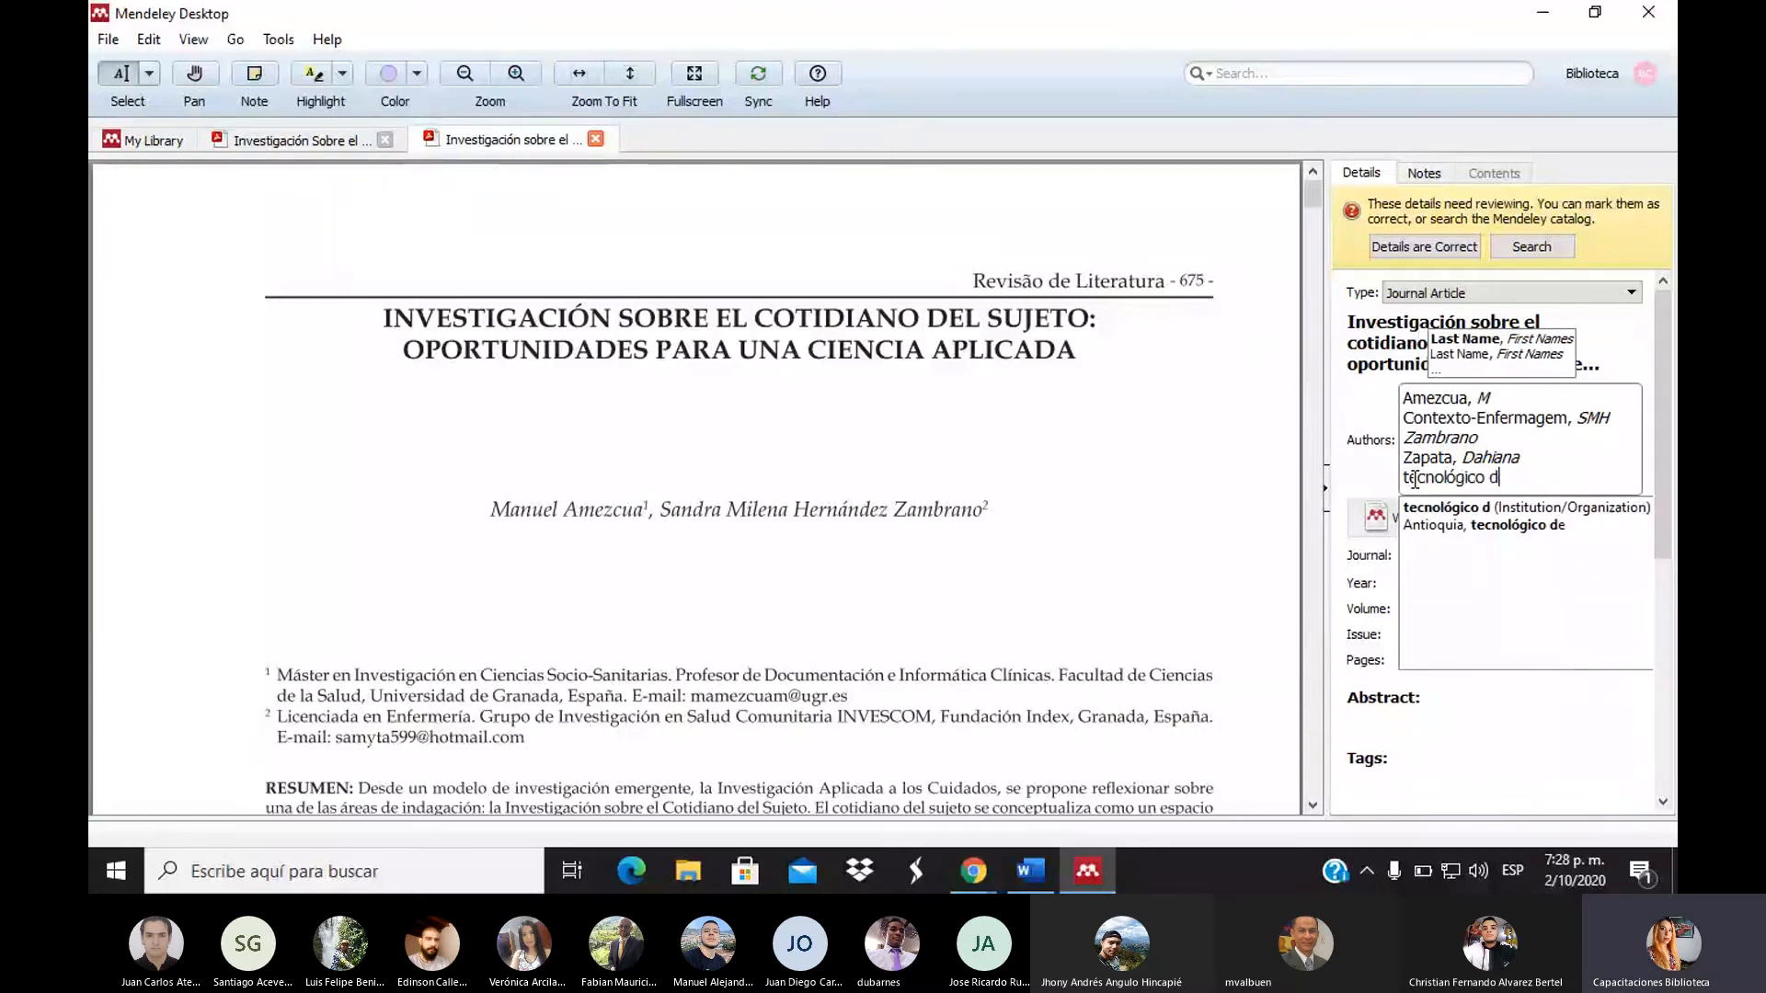
pyautogui.write('e Anti')
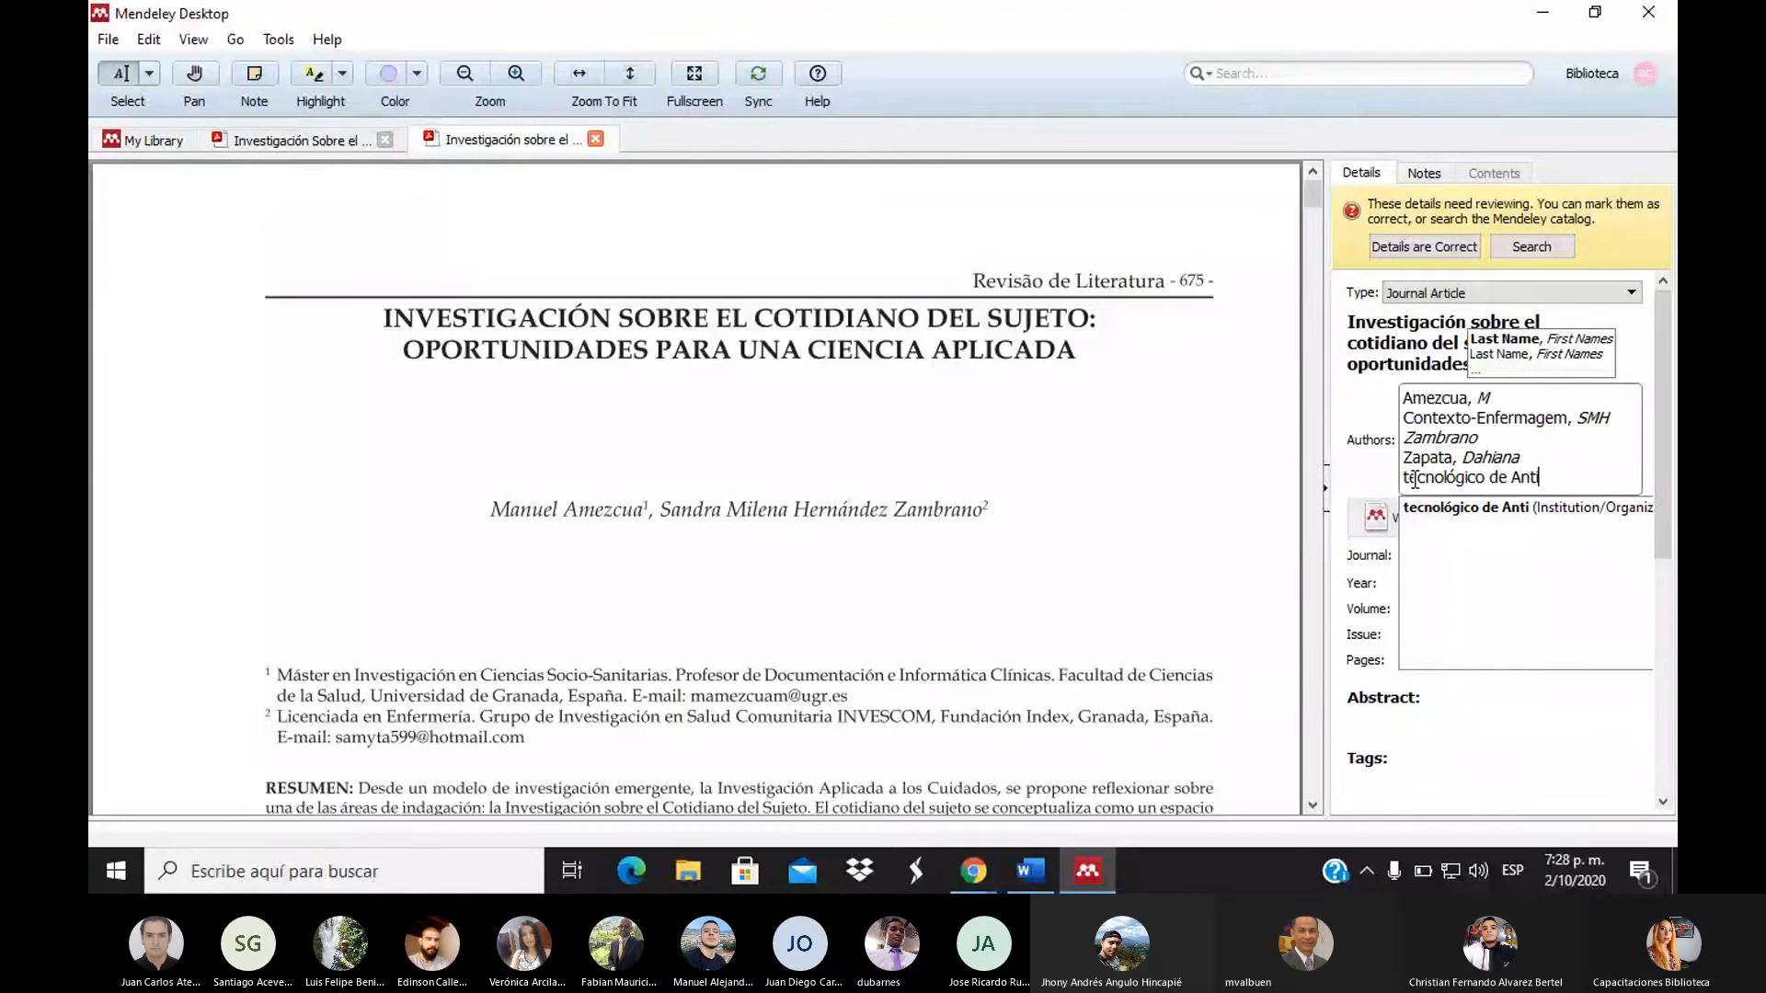
pyautogui.write('oquia')
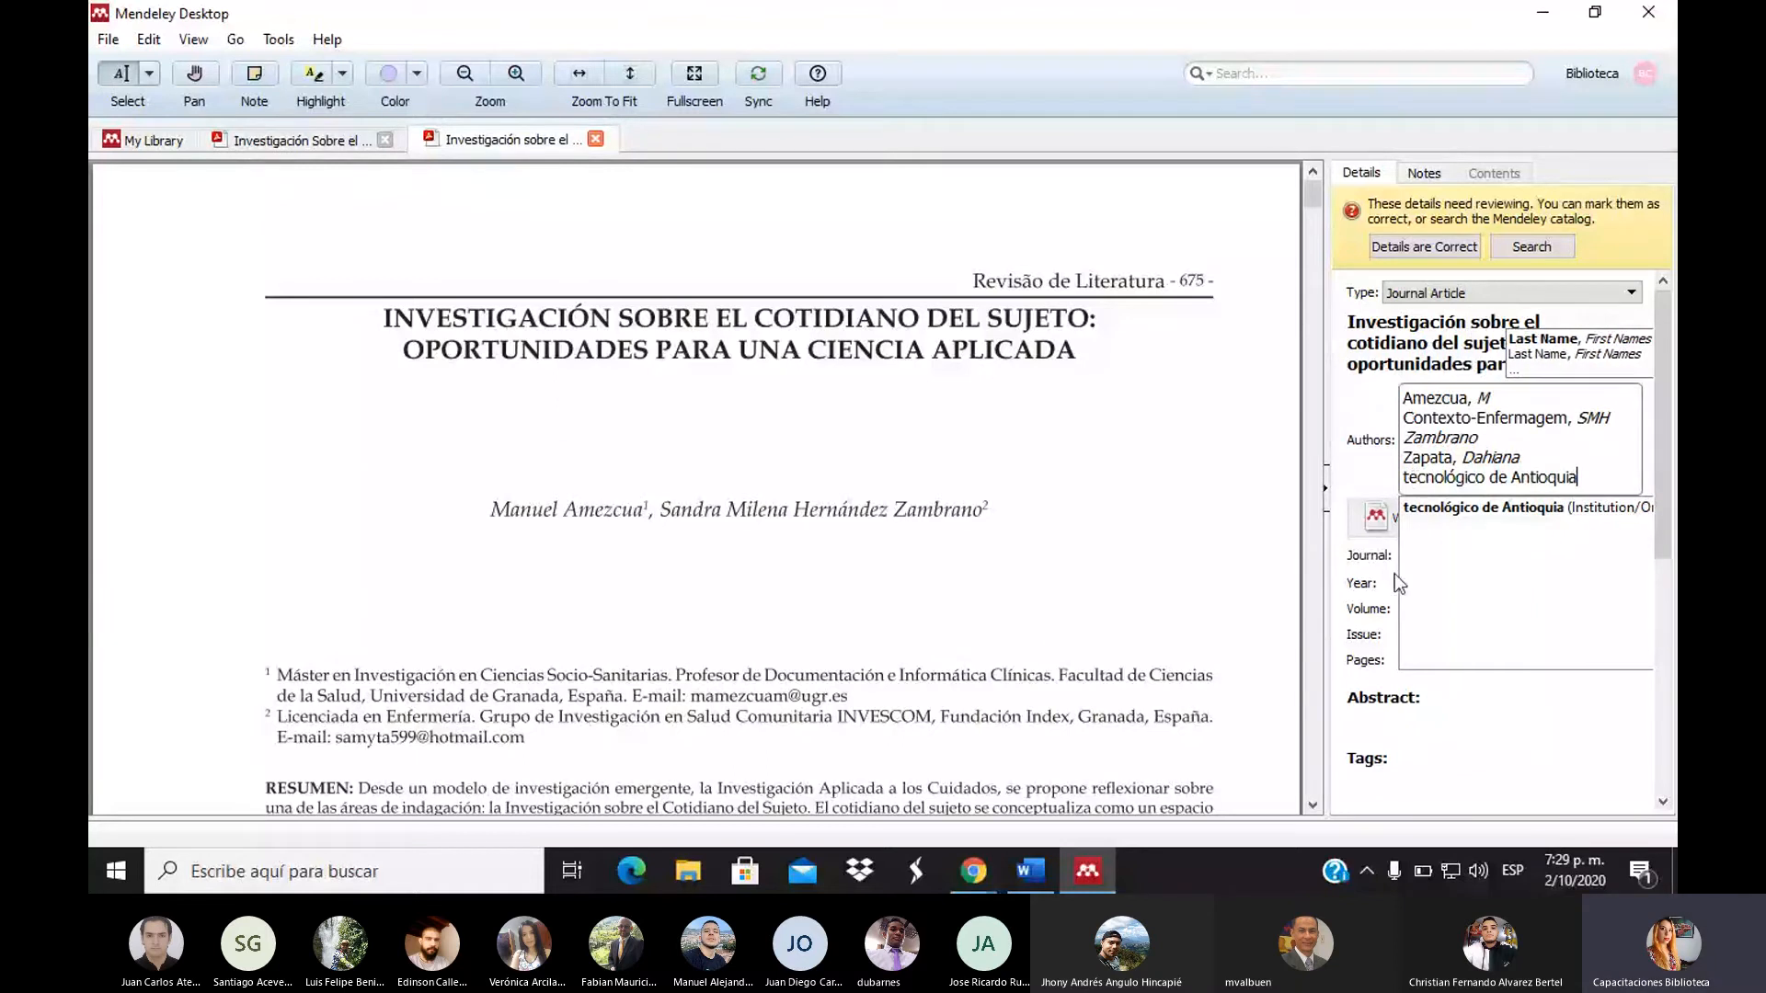
pyautogui.click(1465, 505)
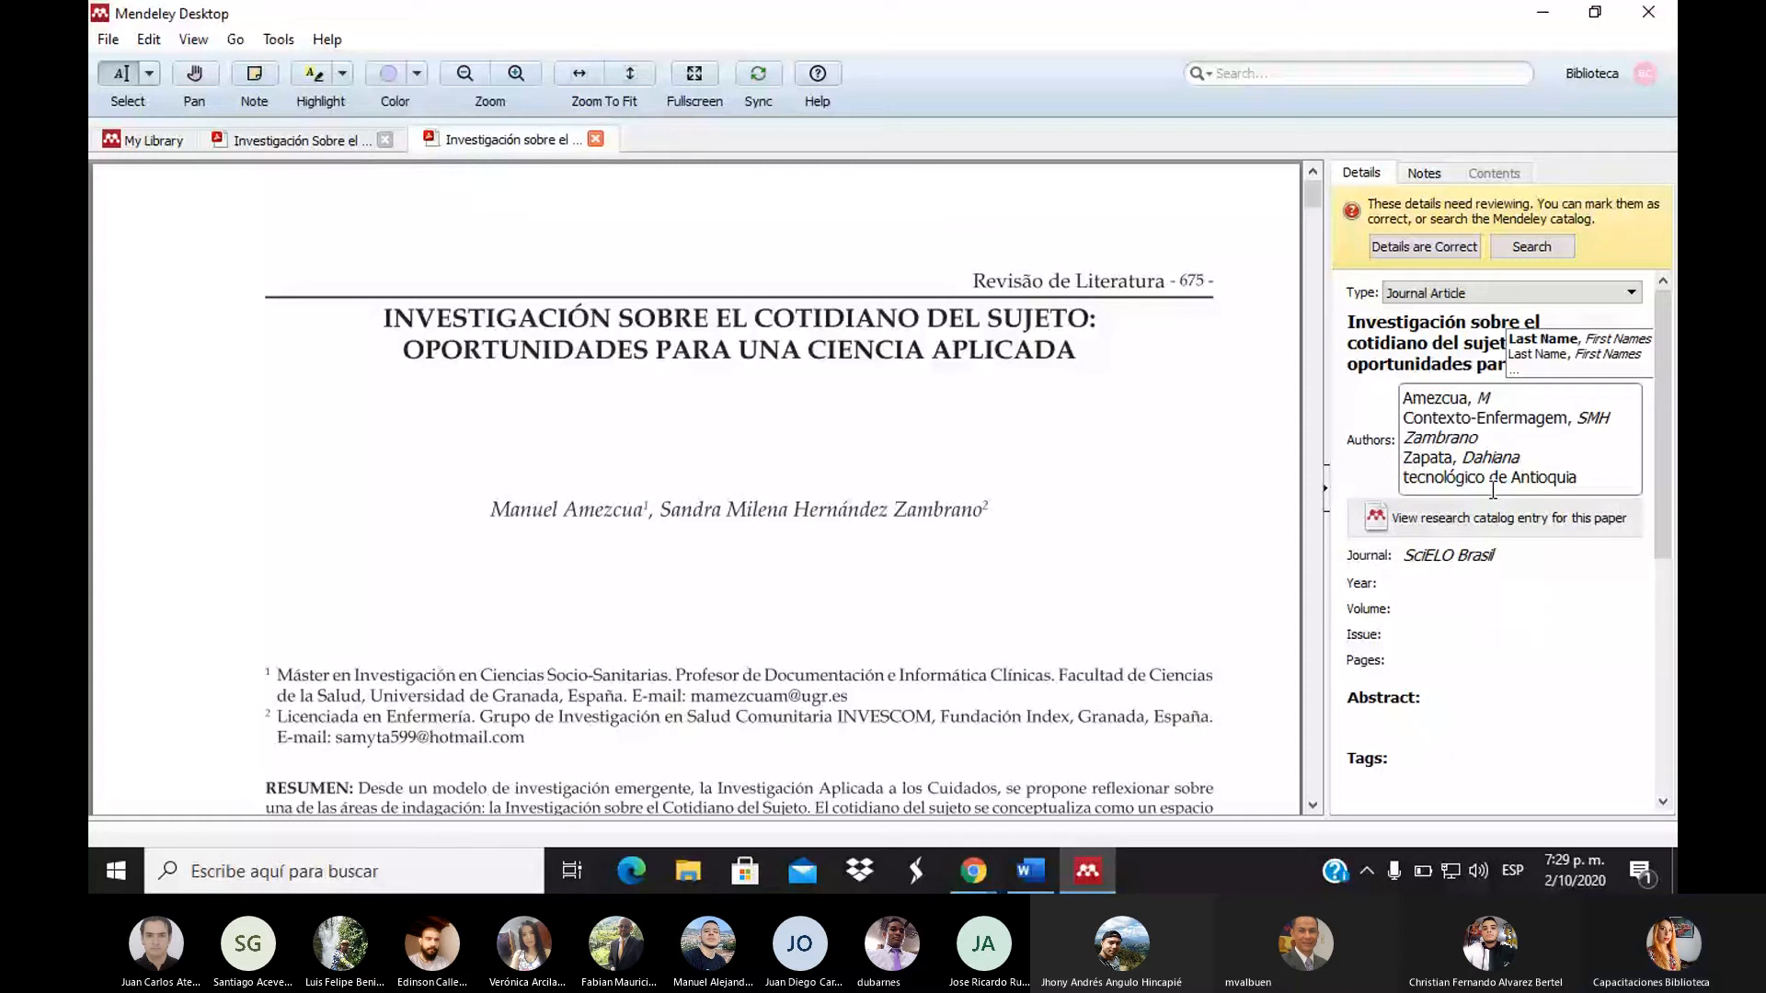
# Delete the stray 'Contexto-Enfermagem' author, save the list, and return to the ejemplo folder
pyautogui.click(1204, 472)
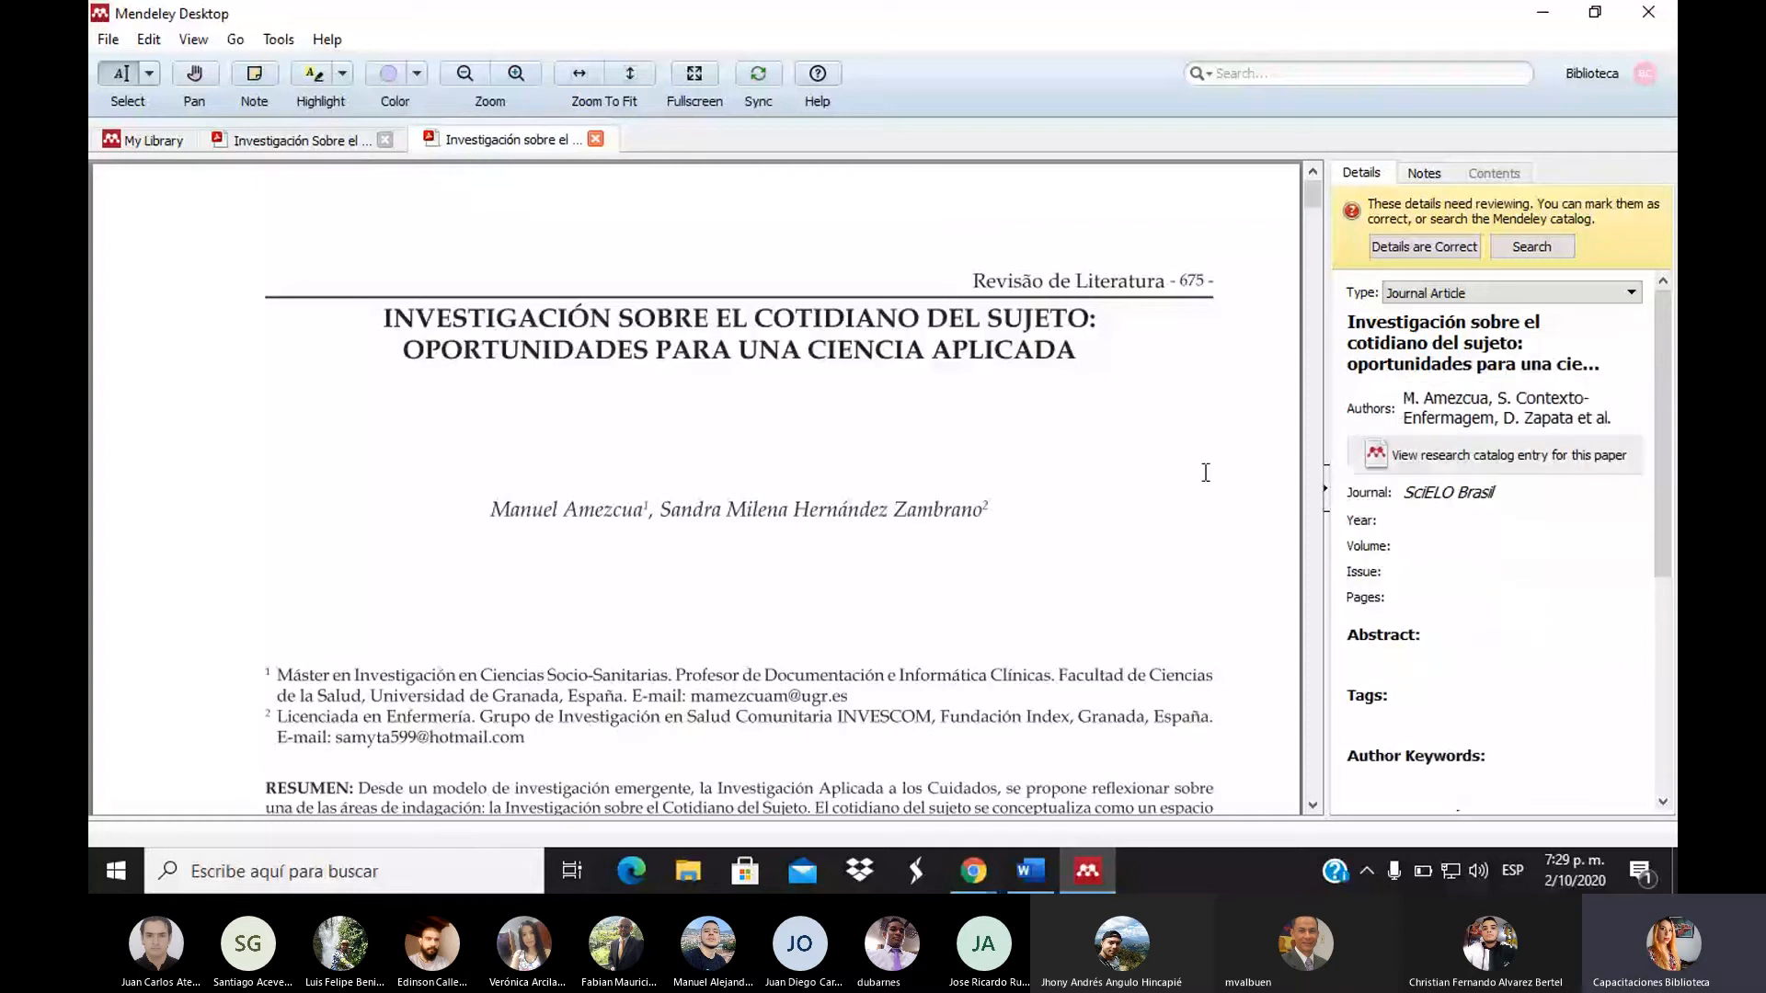
pyautogui.click(1527, 420)
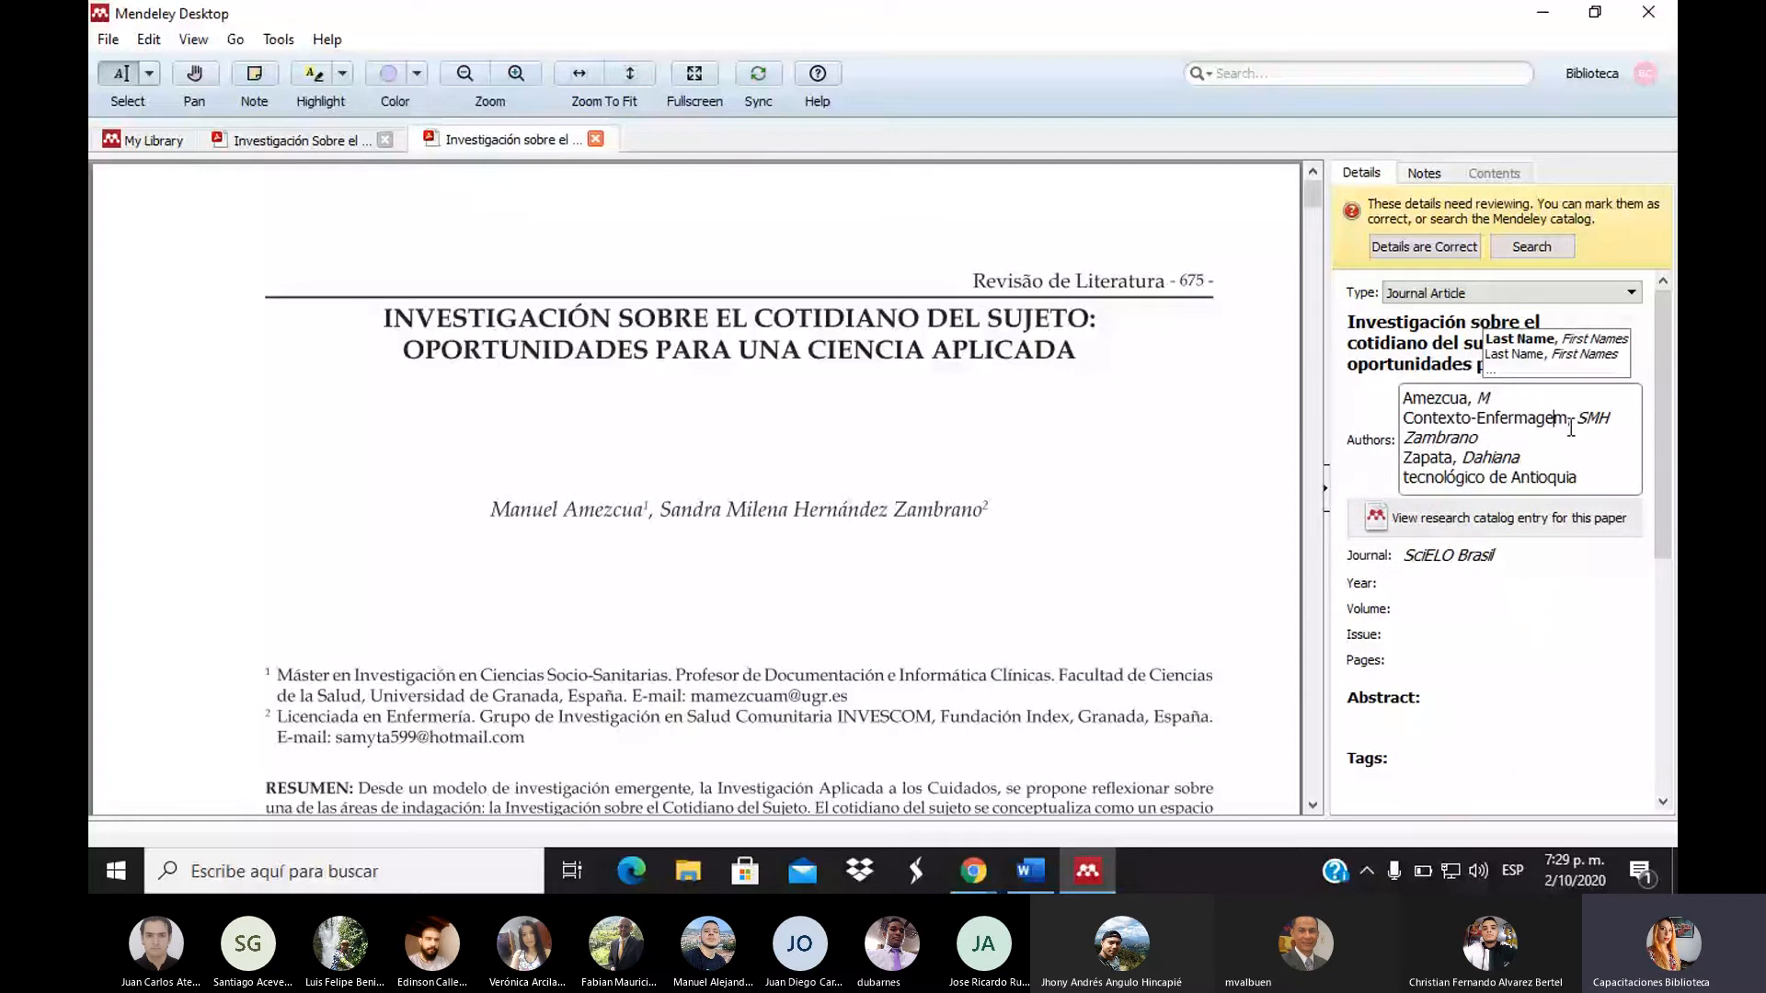
pyautogui.moveTo(1570, 428); pyautogui.dragTo(1409, 423)
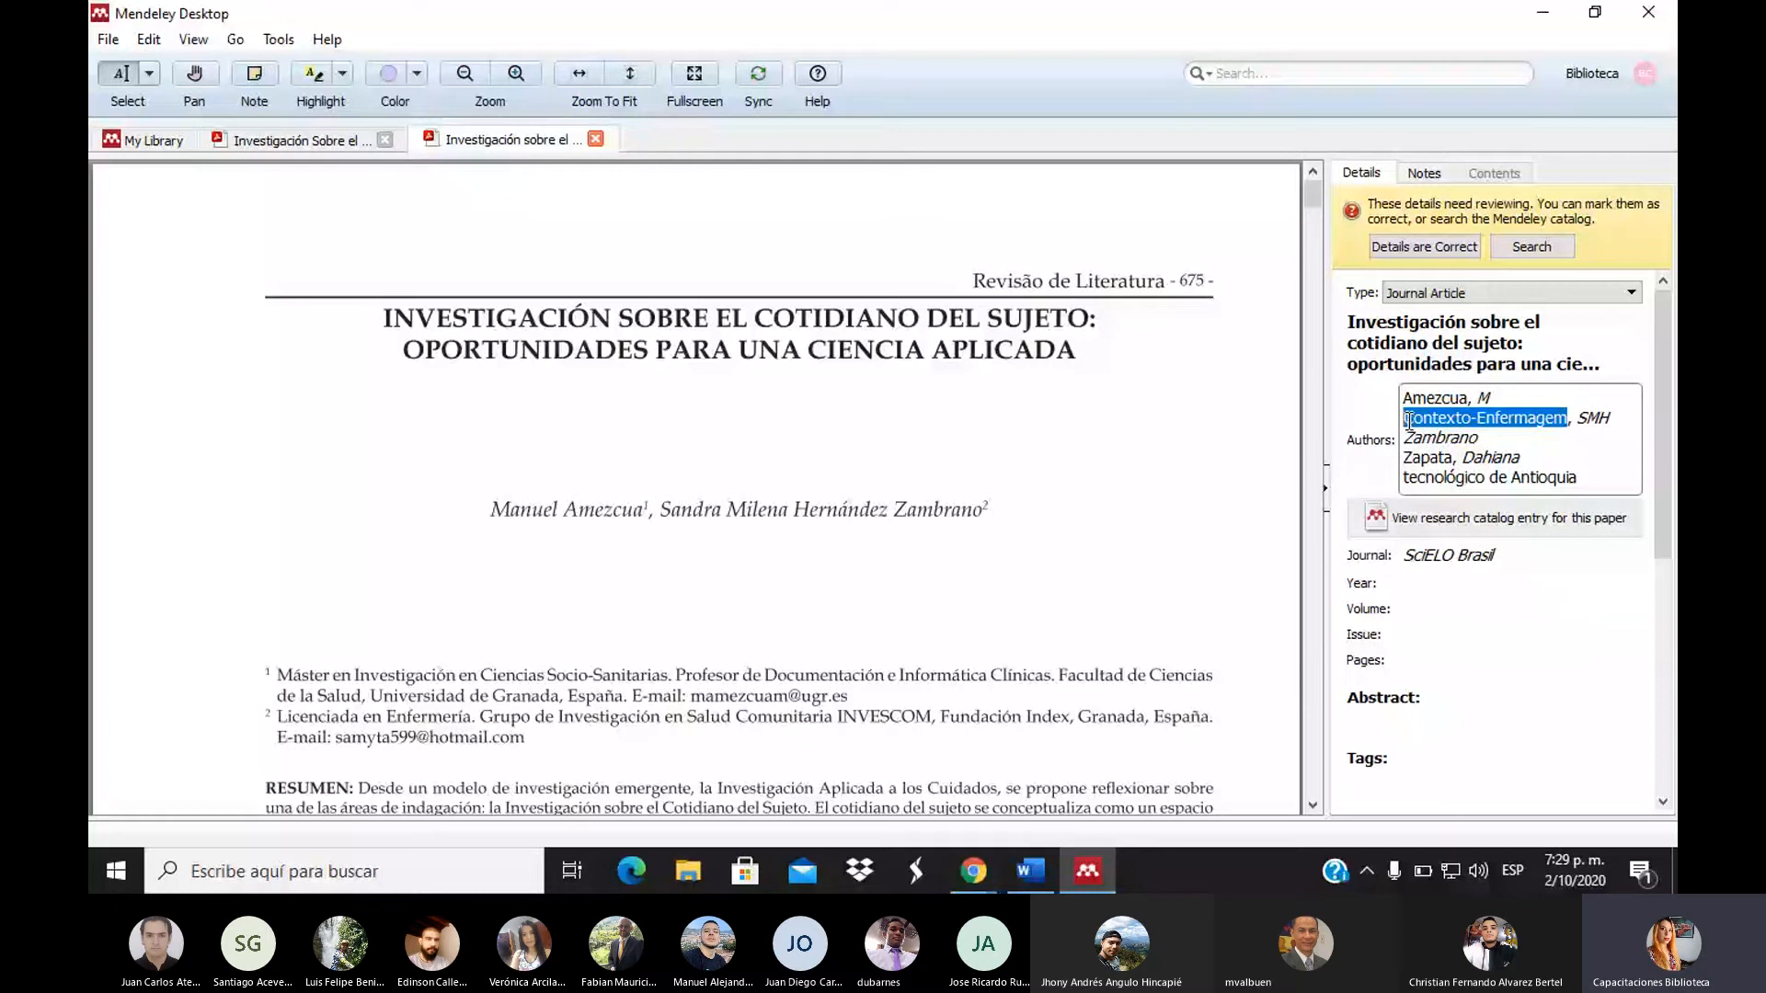
pyautogui.press('BackSpace')
pyautogui.click(1347, 447)
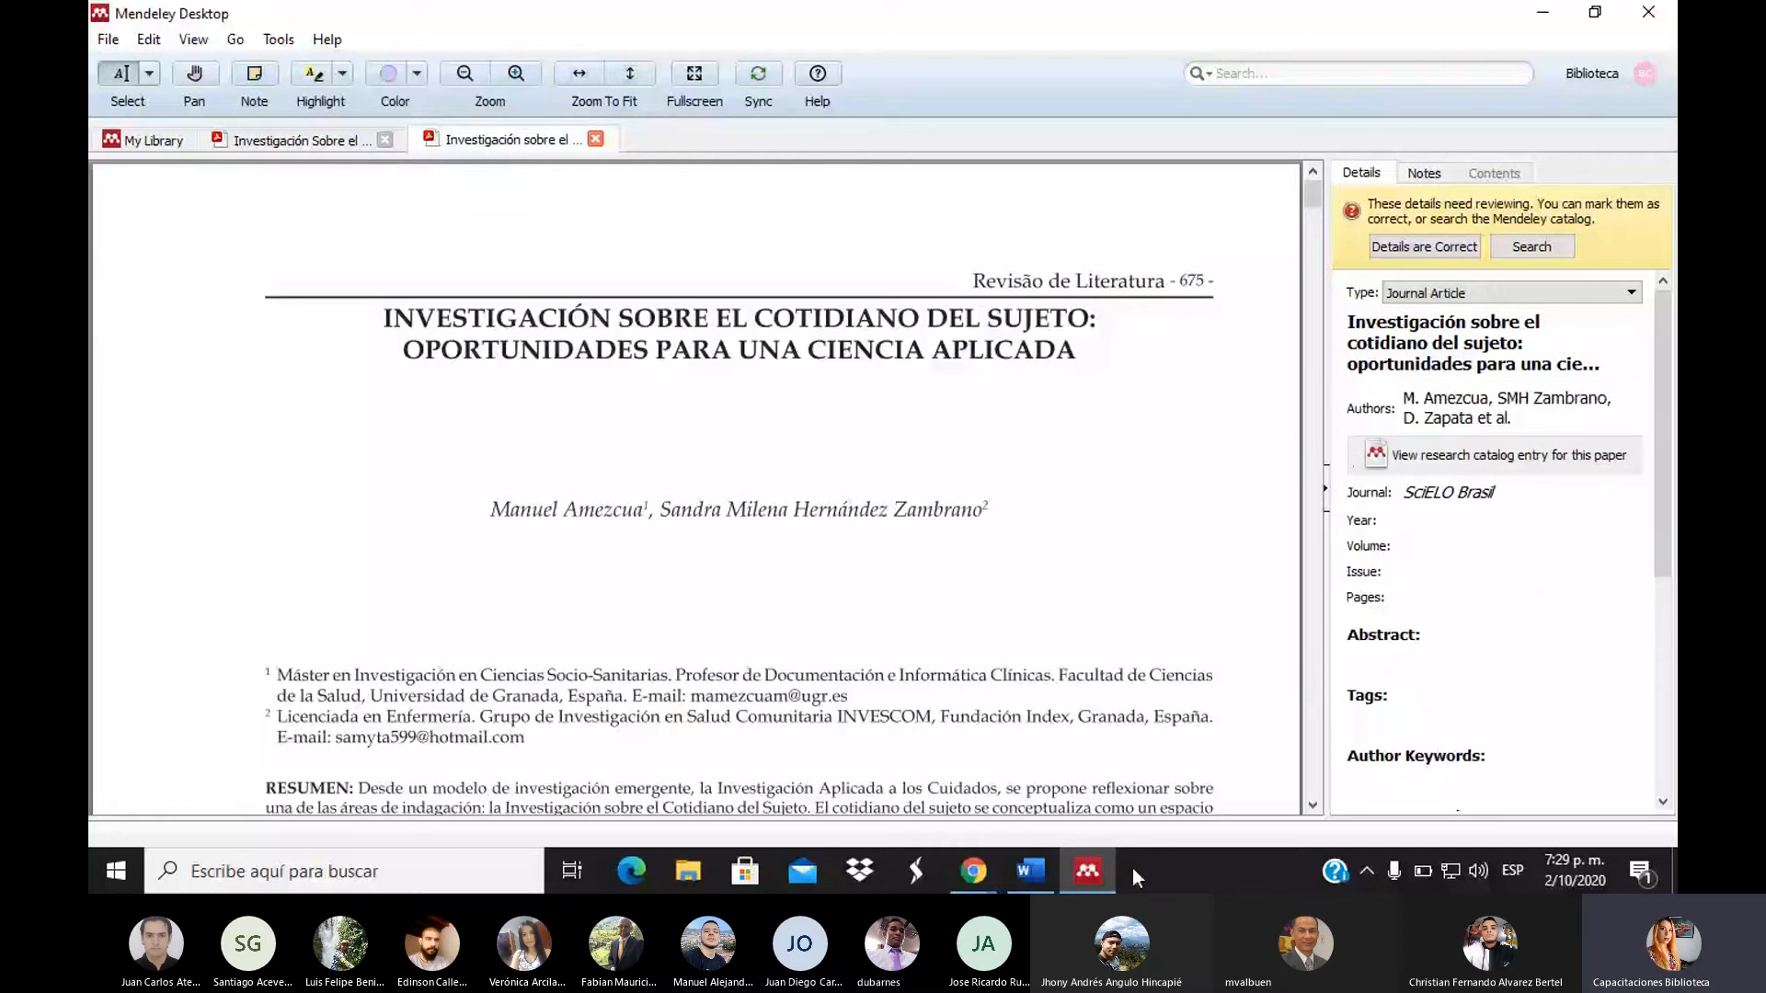
pyautogui.moveTo(1072, 873)
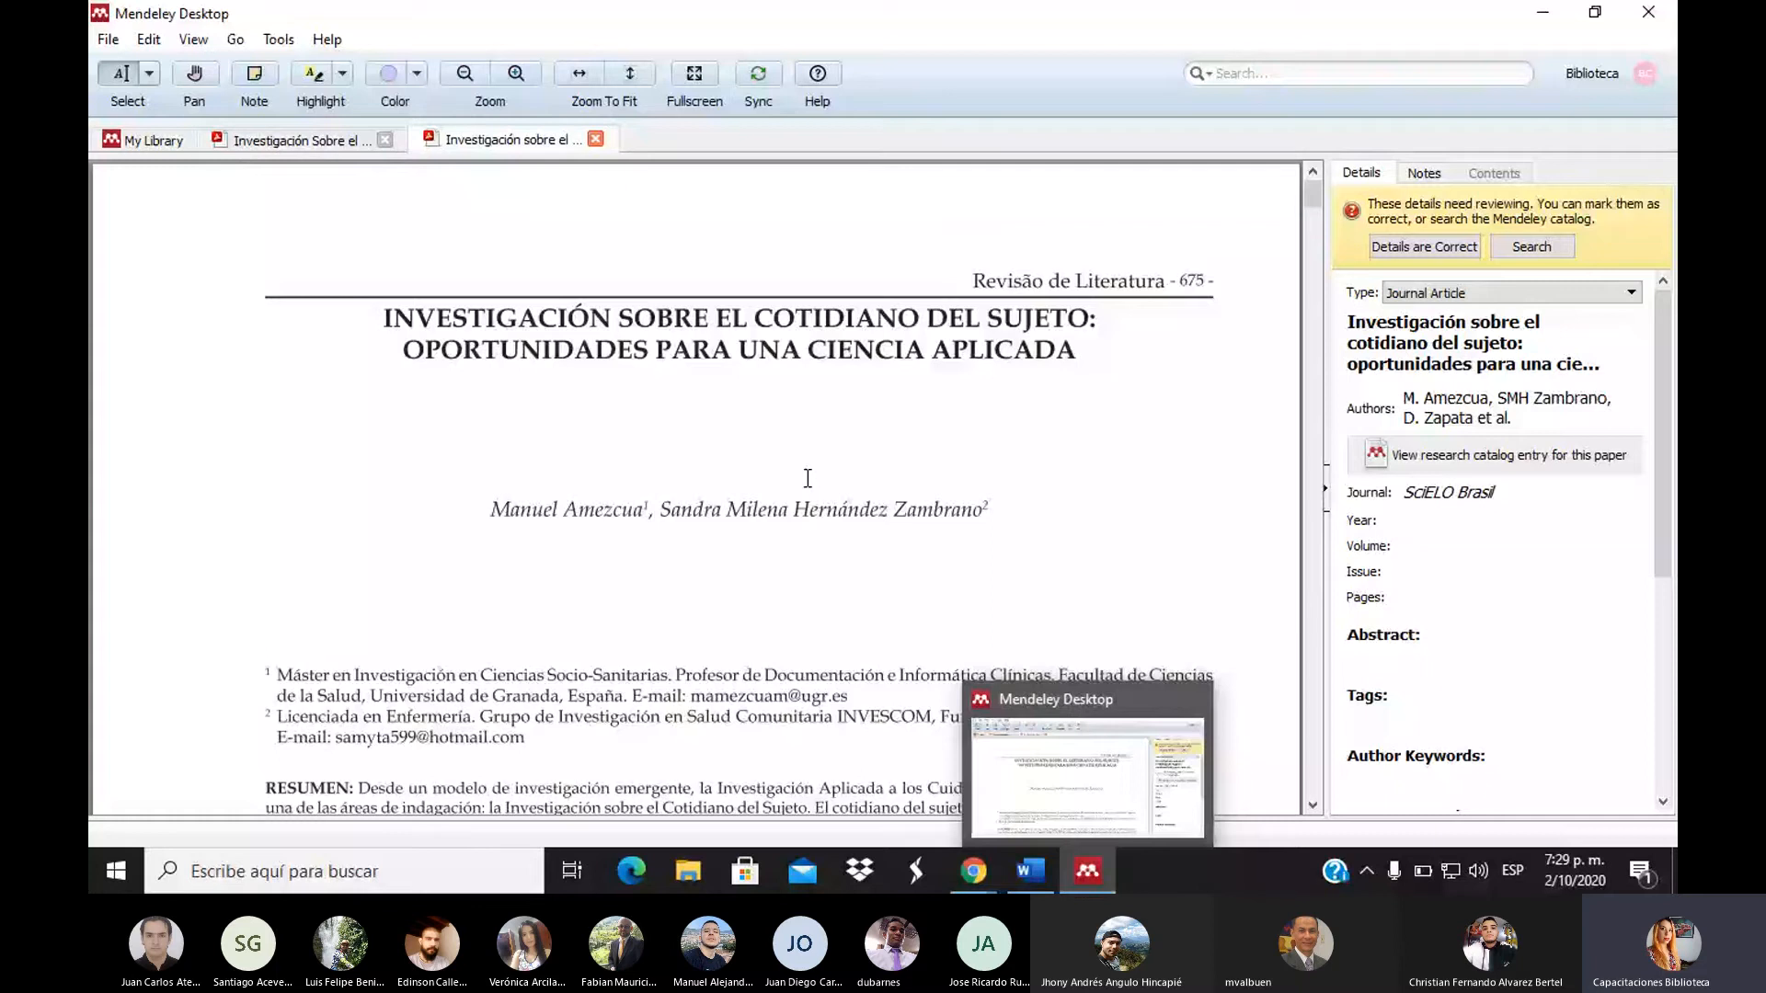
pyautogui.click(1492, 413)
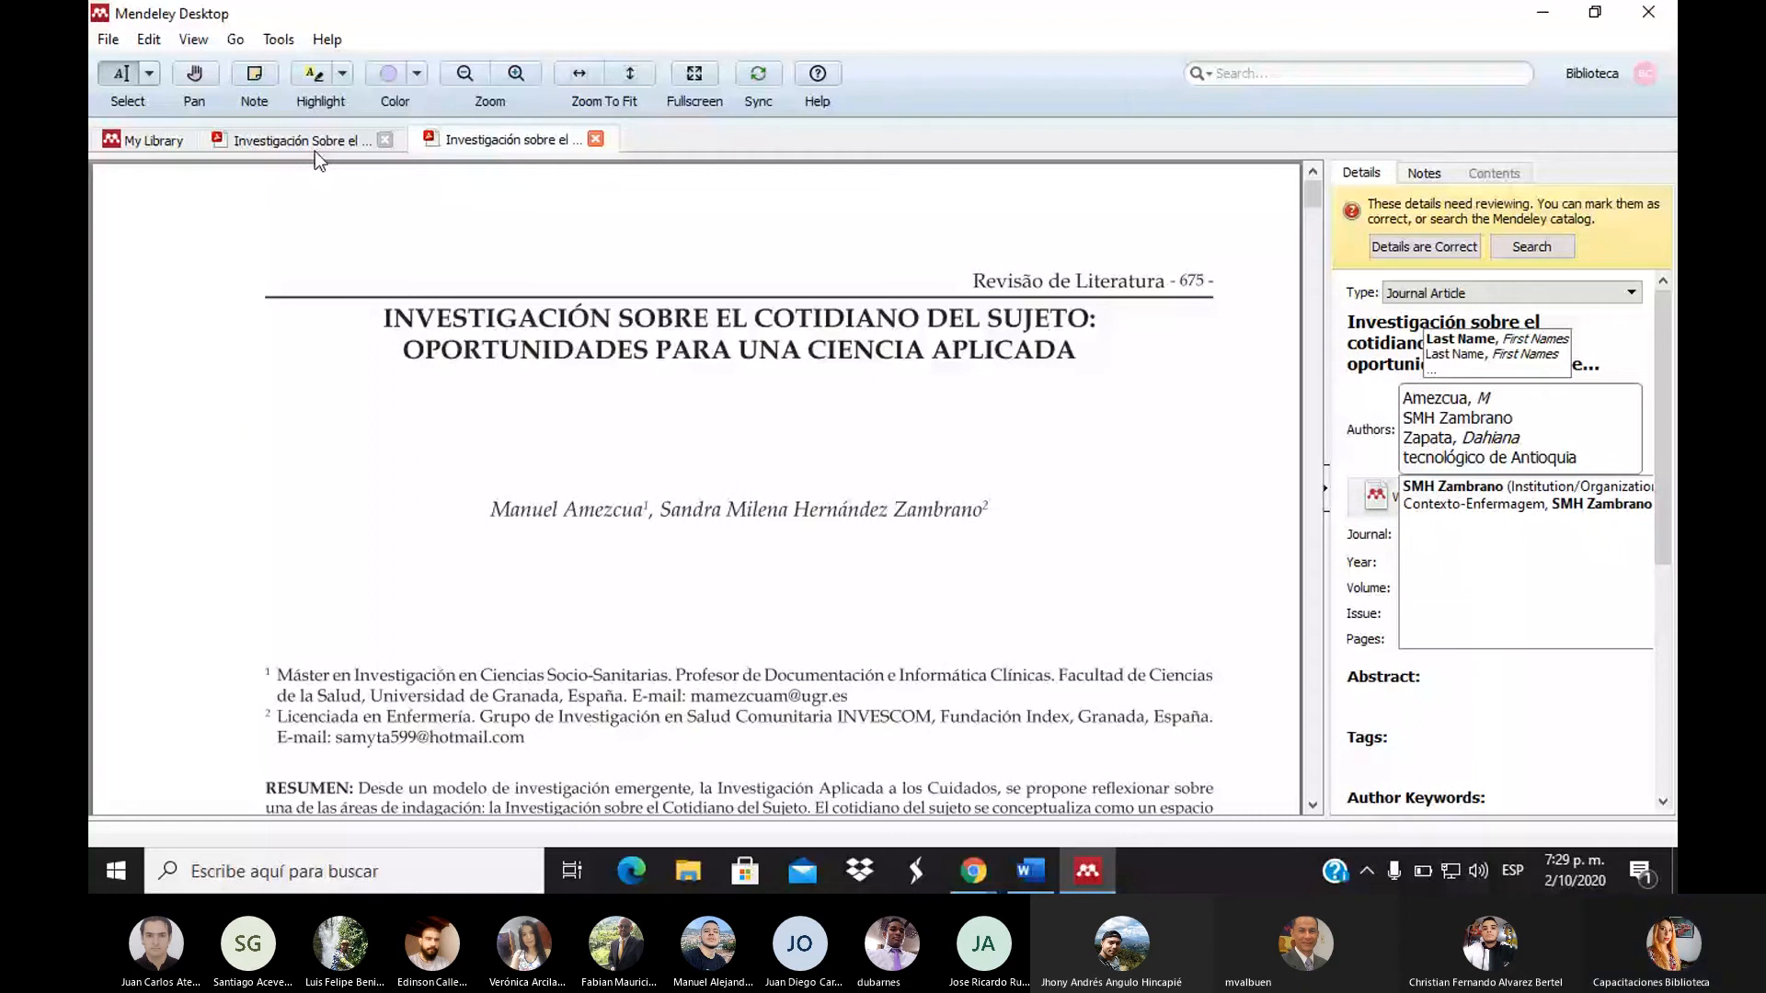
pyautogui.click(152, 140)
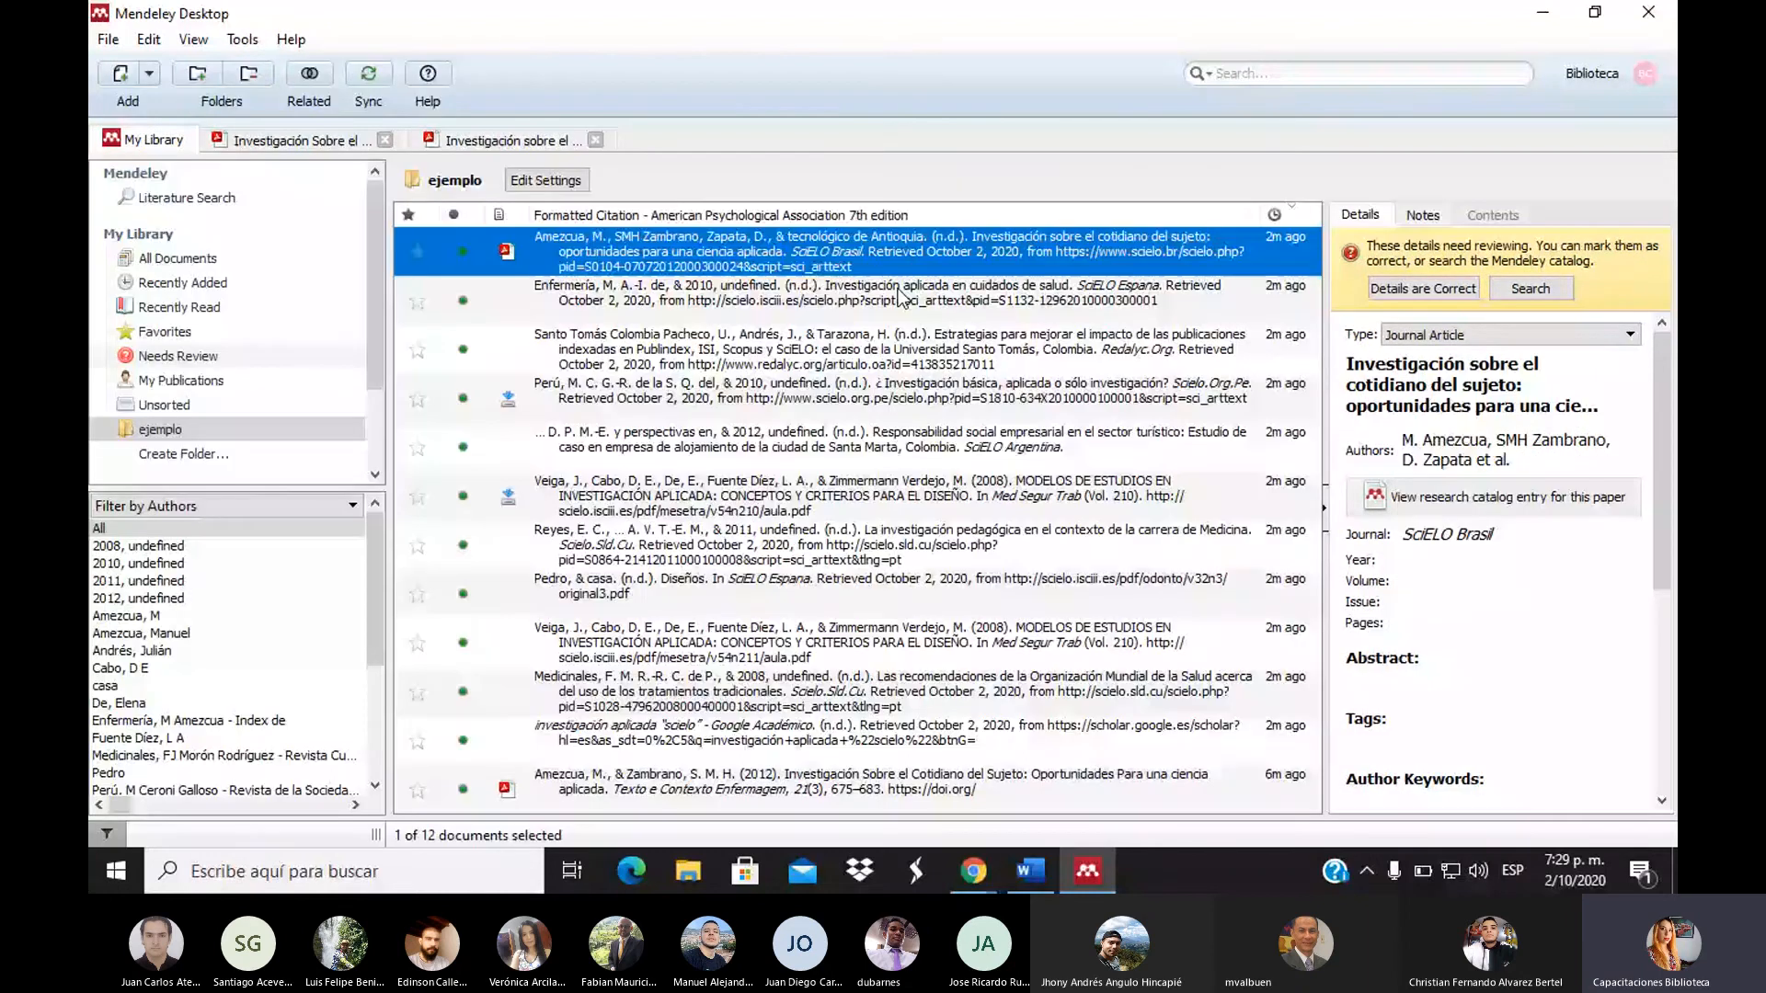
# Inspect the Santo Tomás, MODELOS DE ESTUDIOS and pedagogical research entries, then show All Documents
pyautogui.click(912, 354)
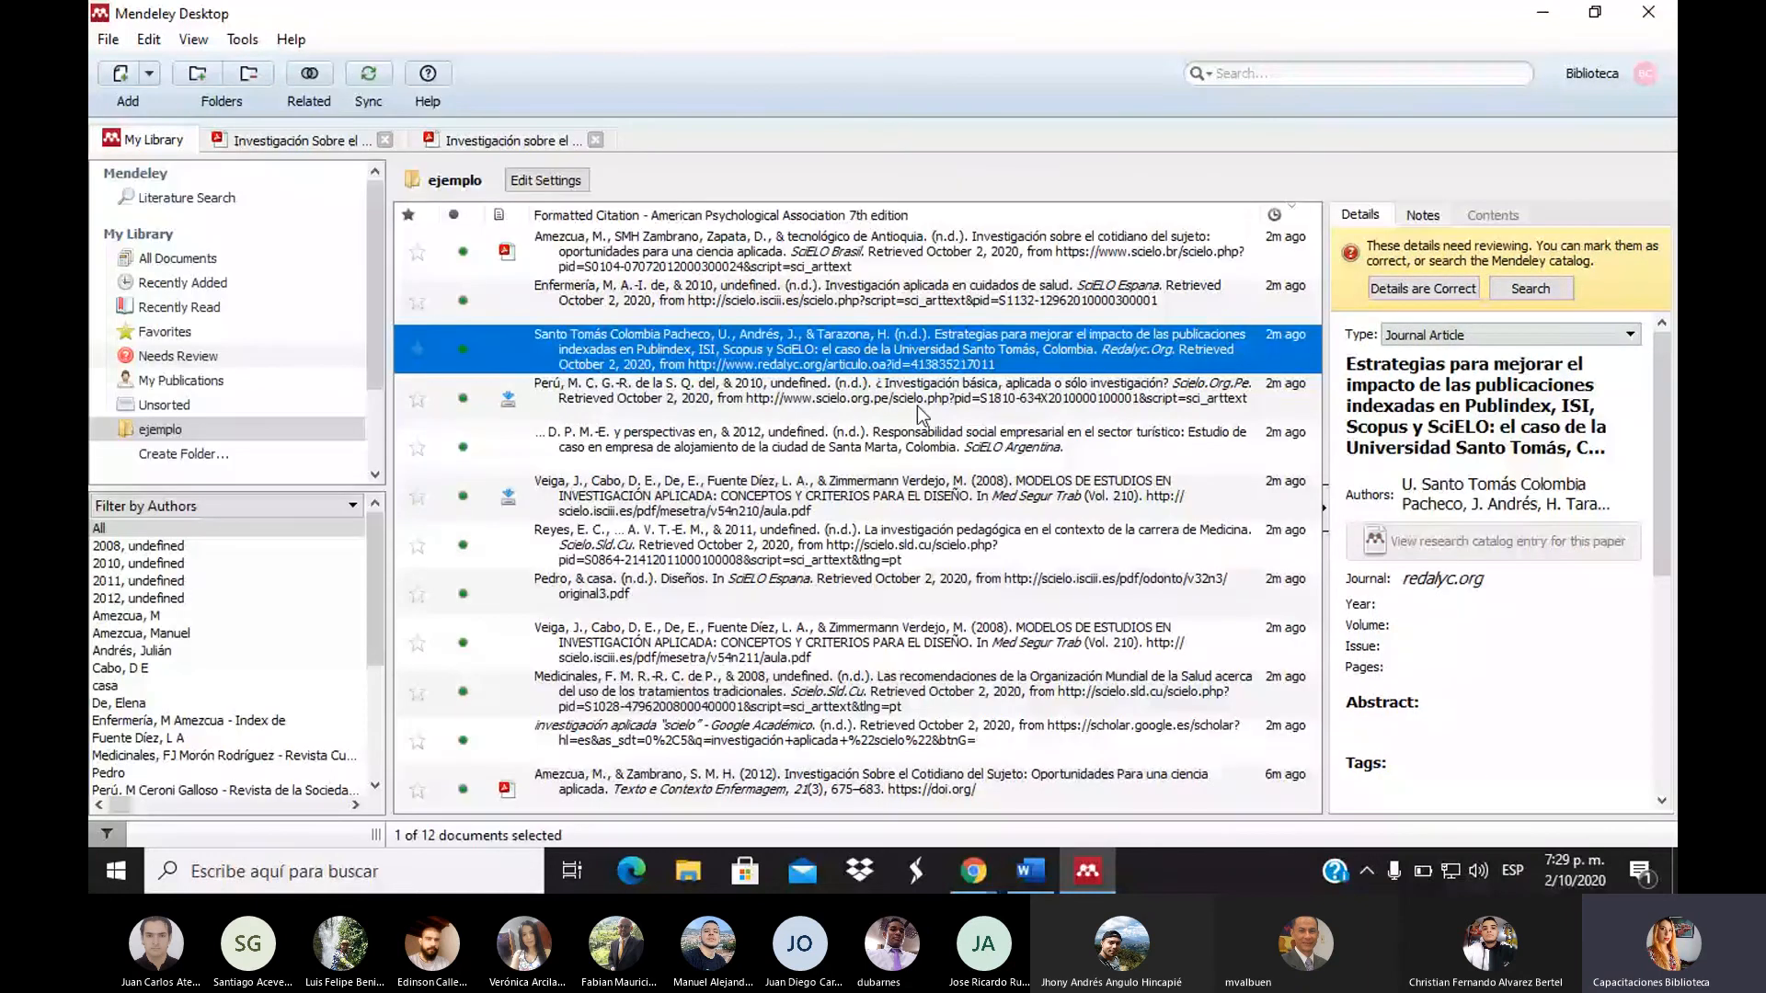
pyautogui.click(936, 496)
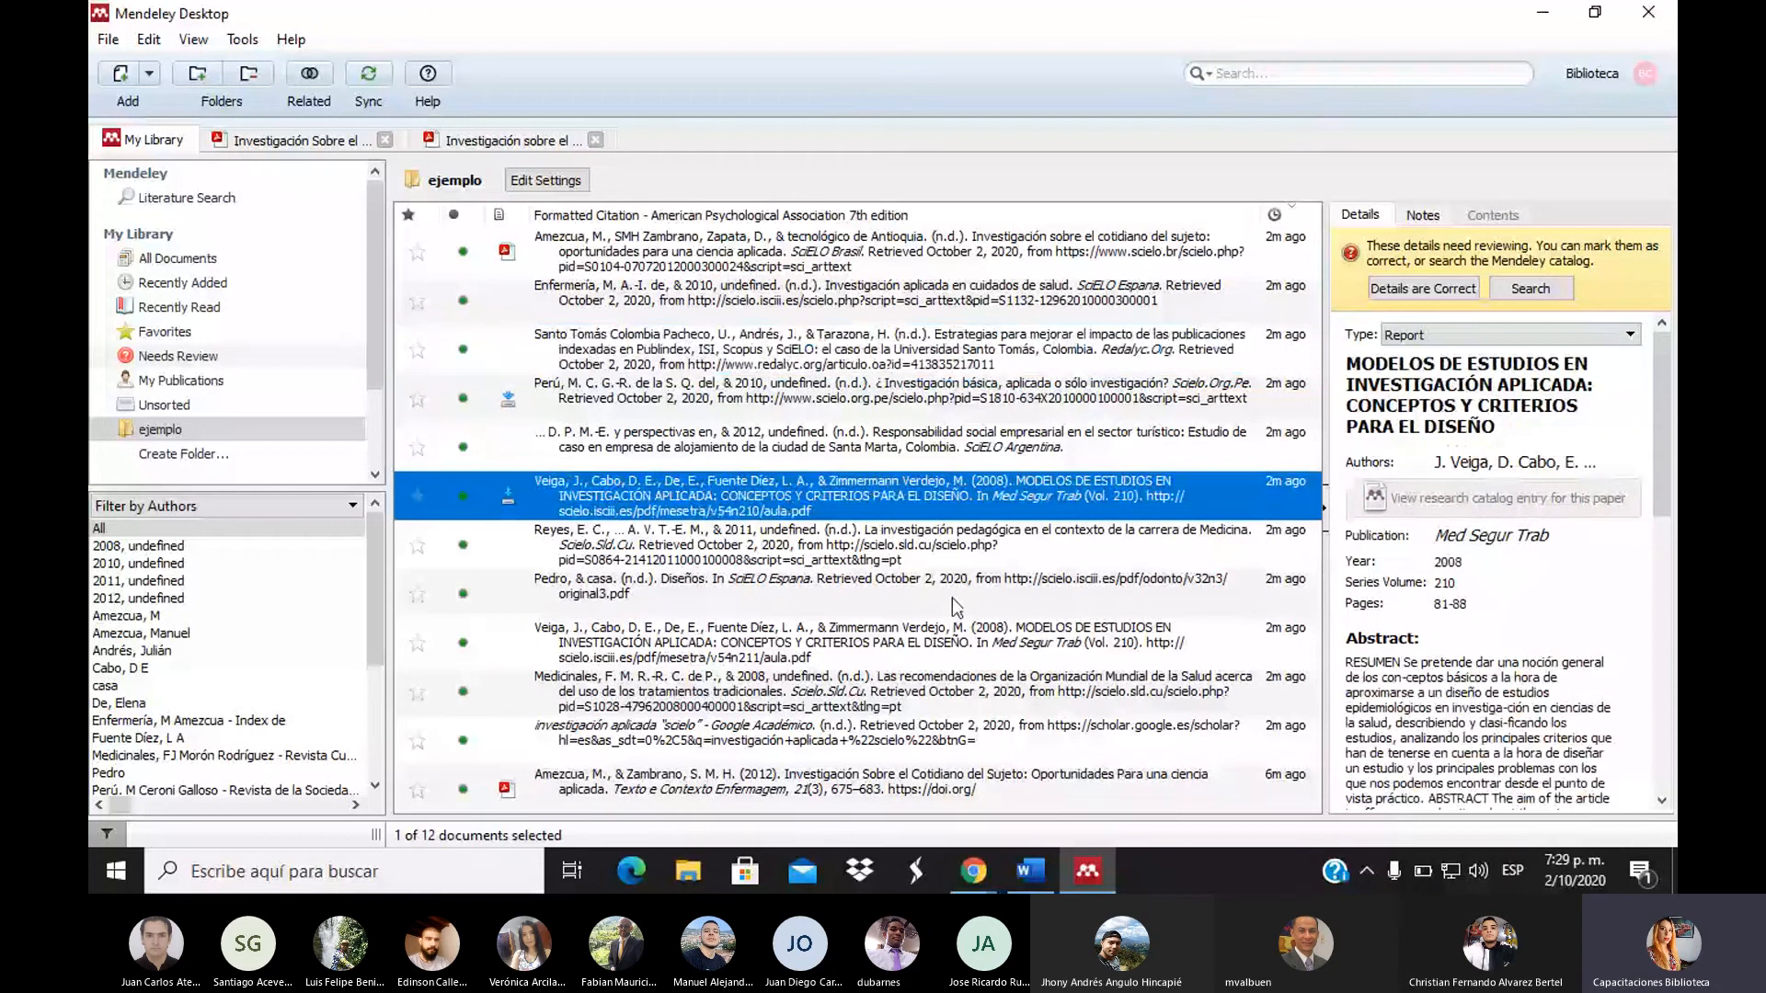
pyautogui.scroll(-2, 1446, 526)
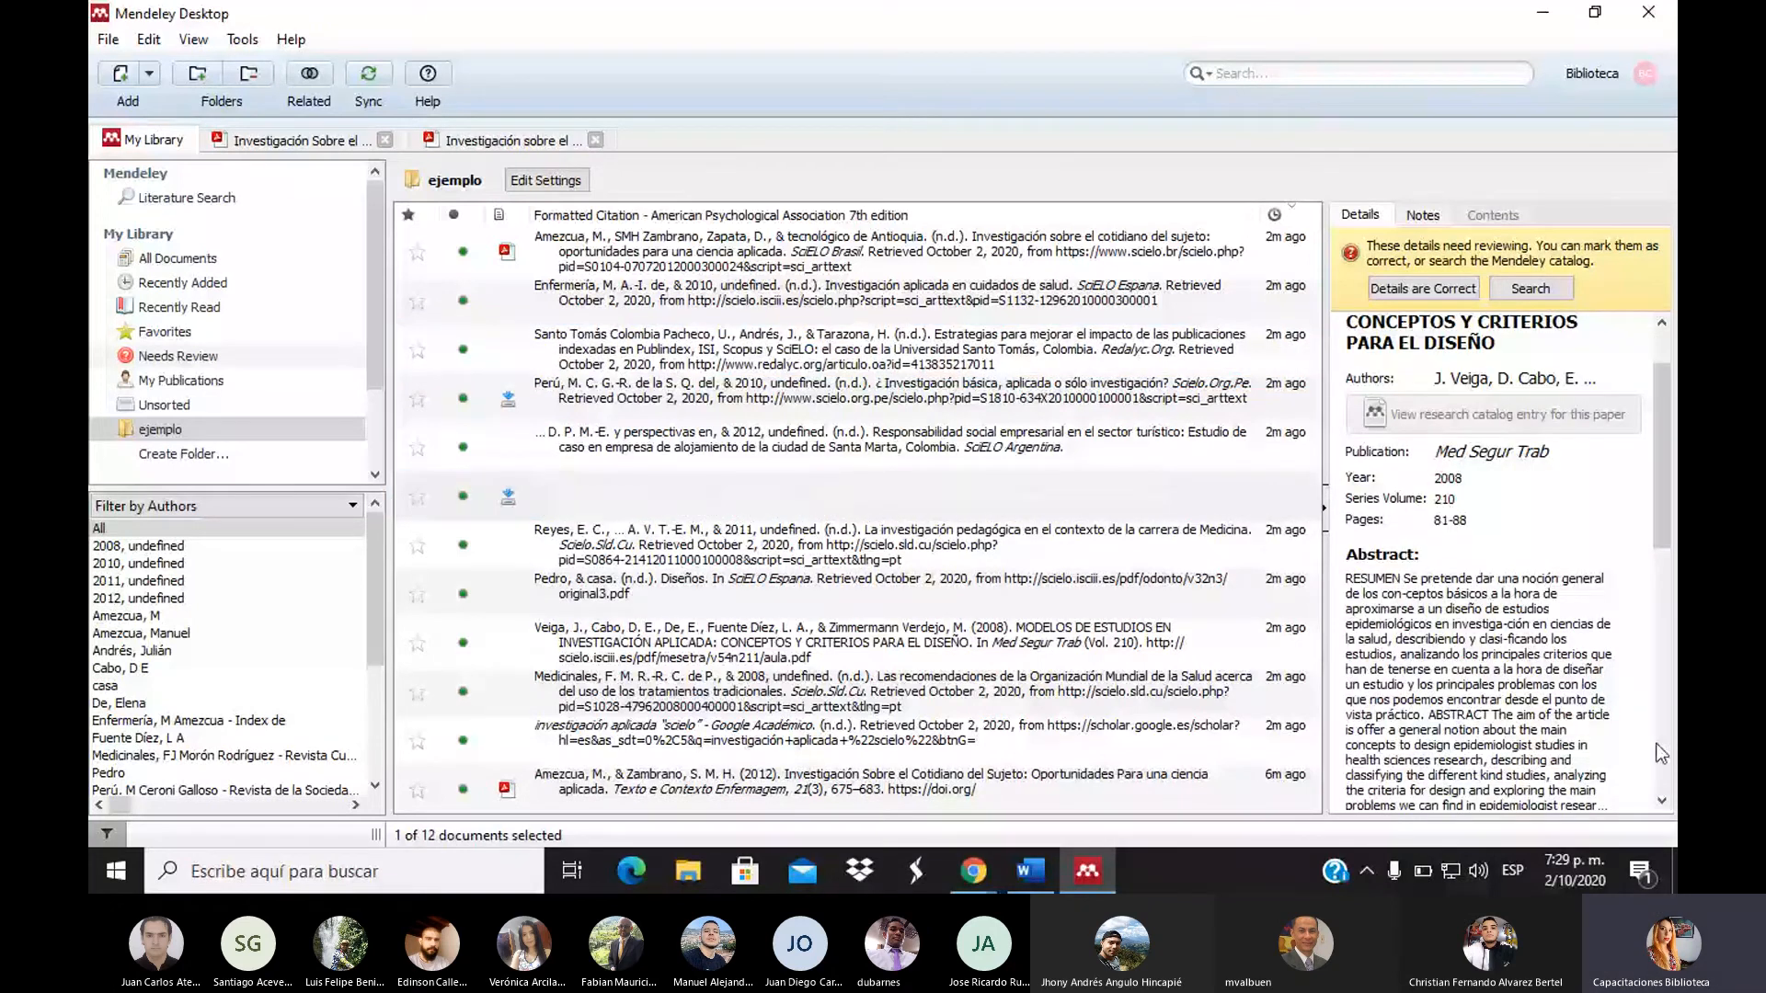
pyautogui.click(859, 558)
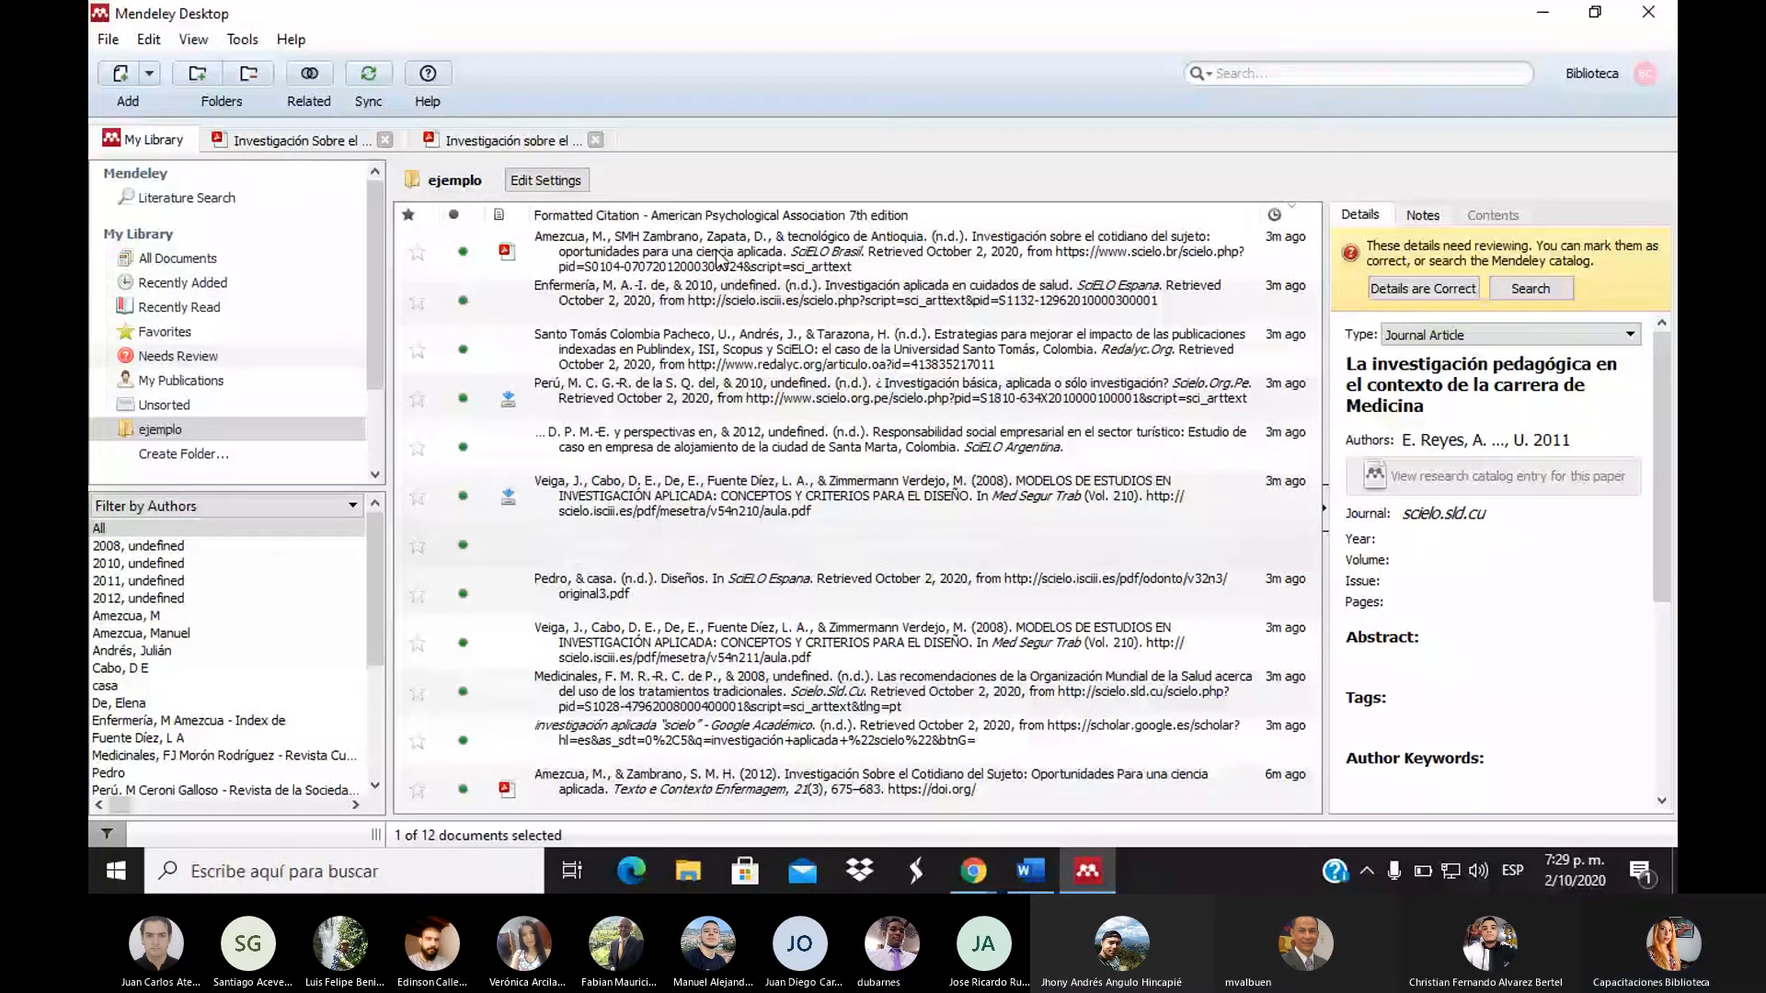
pyautogui.click(211, 261)
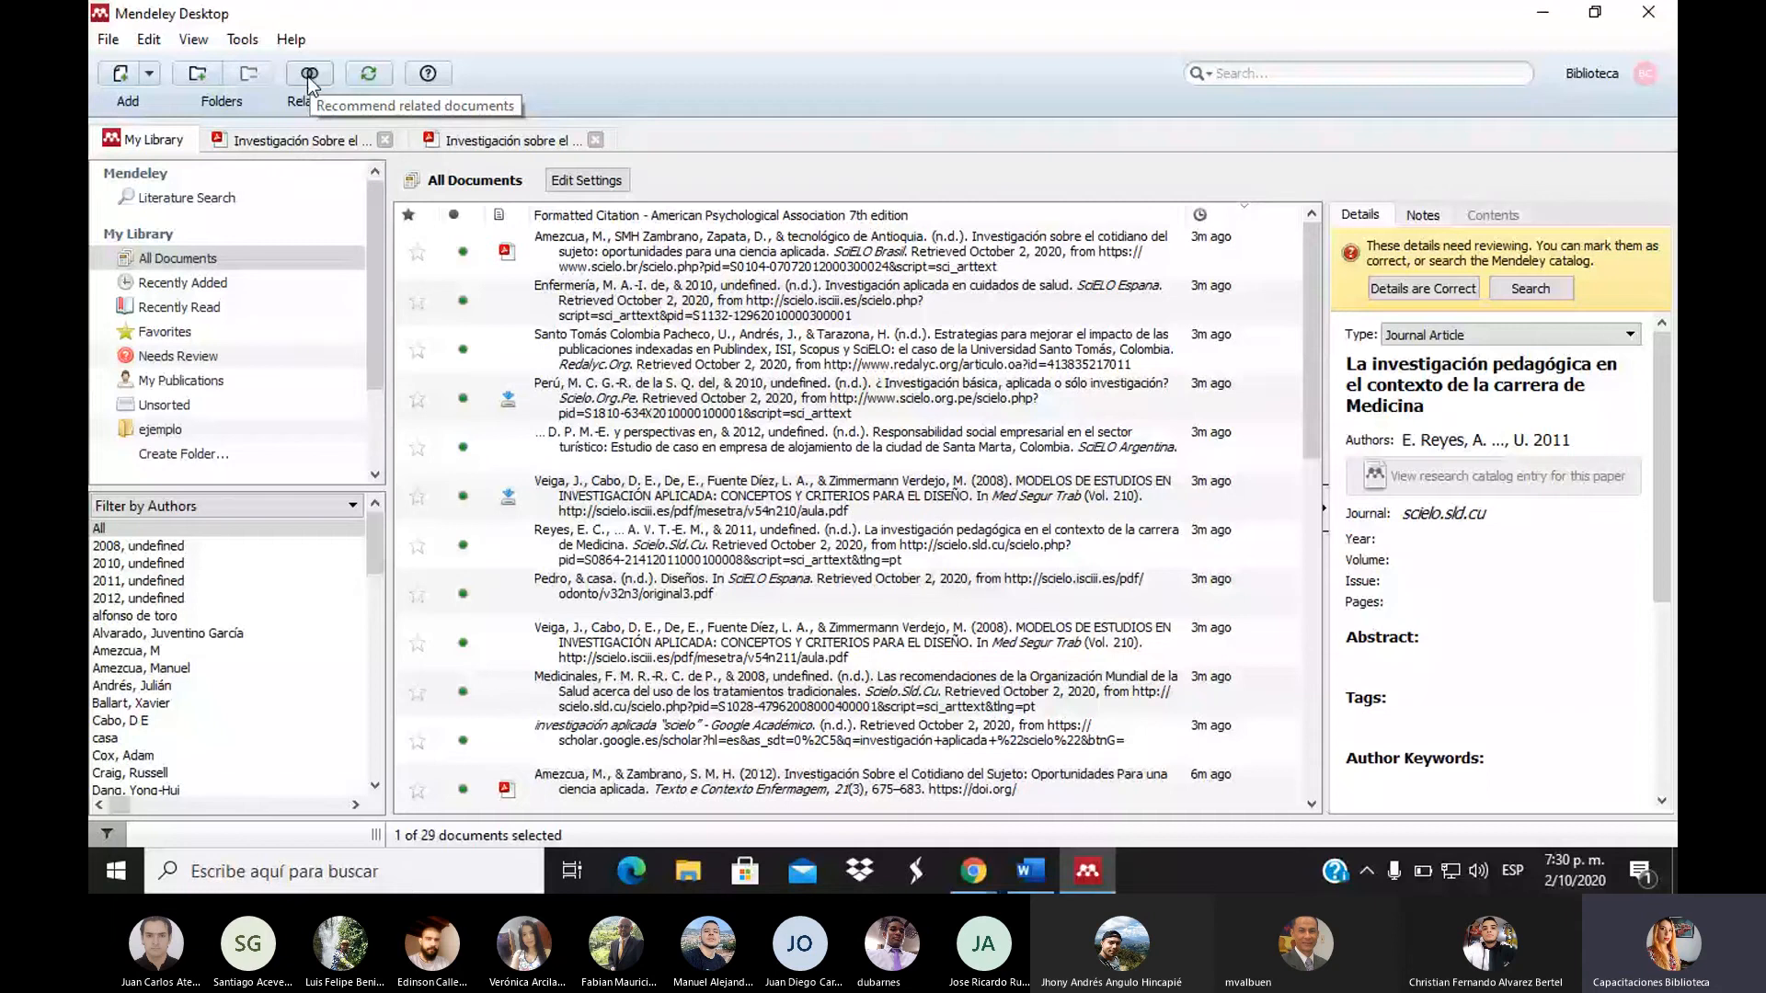
# Check Related documents, return to the full list, and open the cotidiano del sujeto row's context menu
pyautogui.click(309, 75)
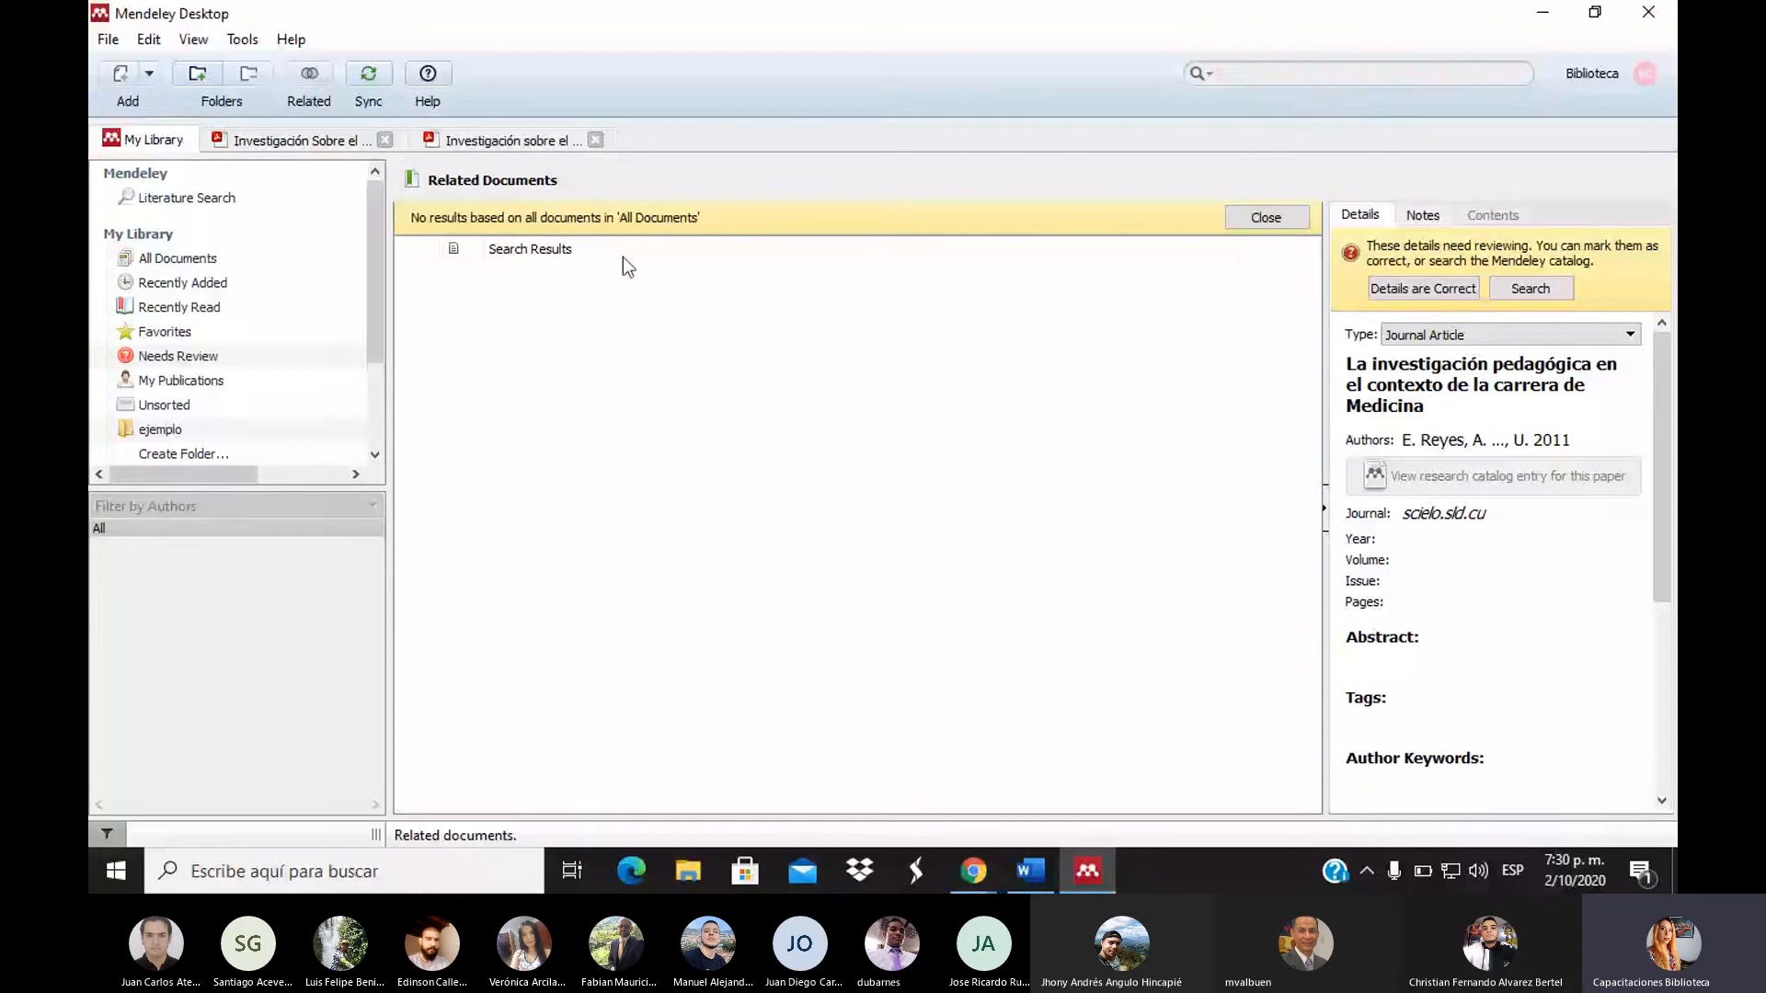
pyautogui.click(179, 258)
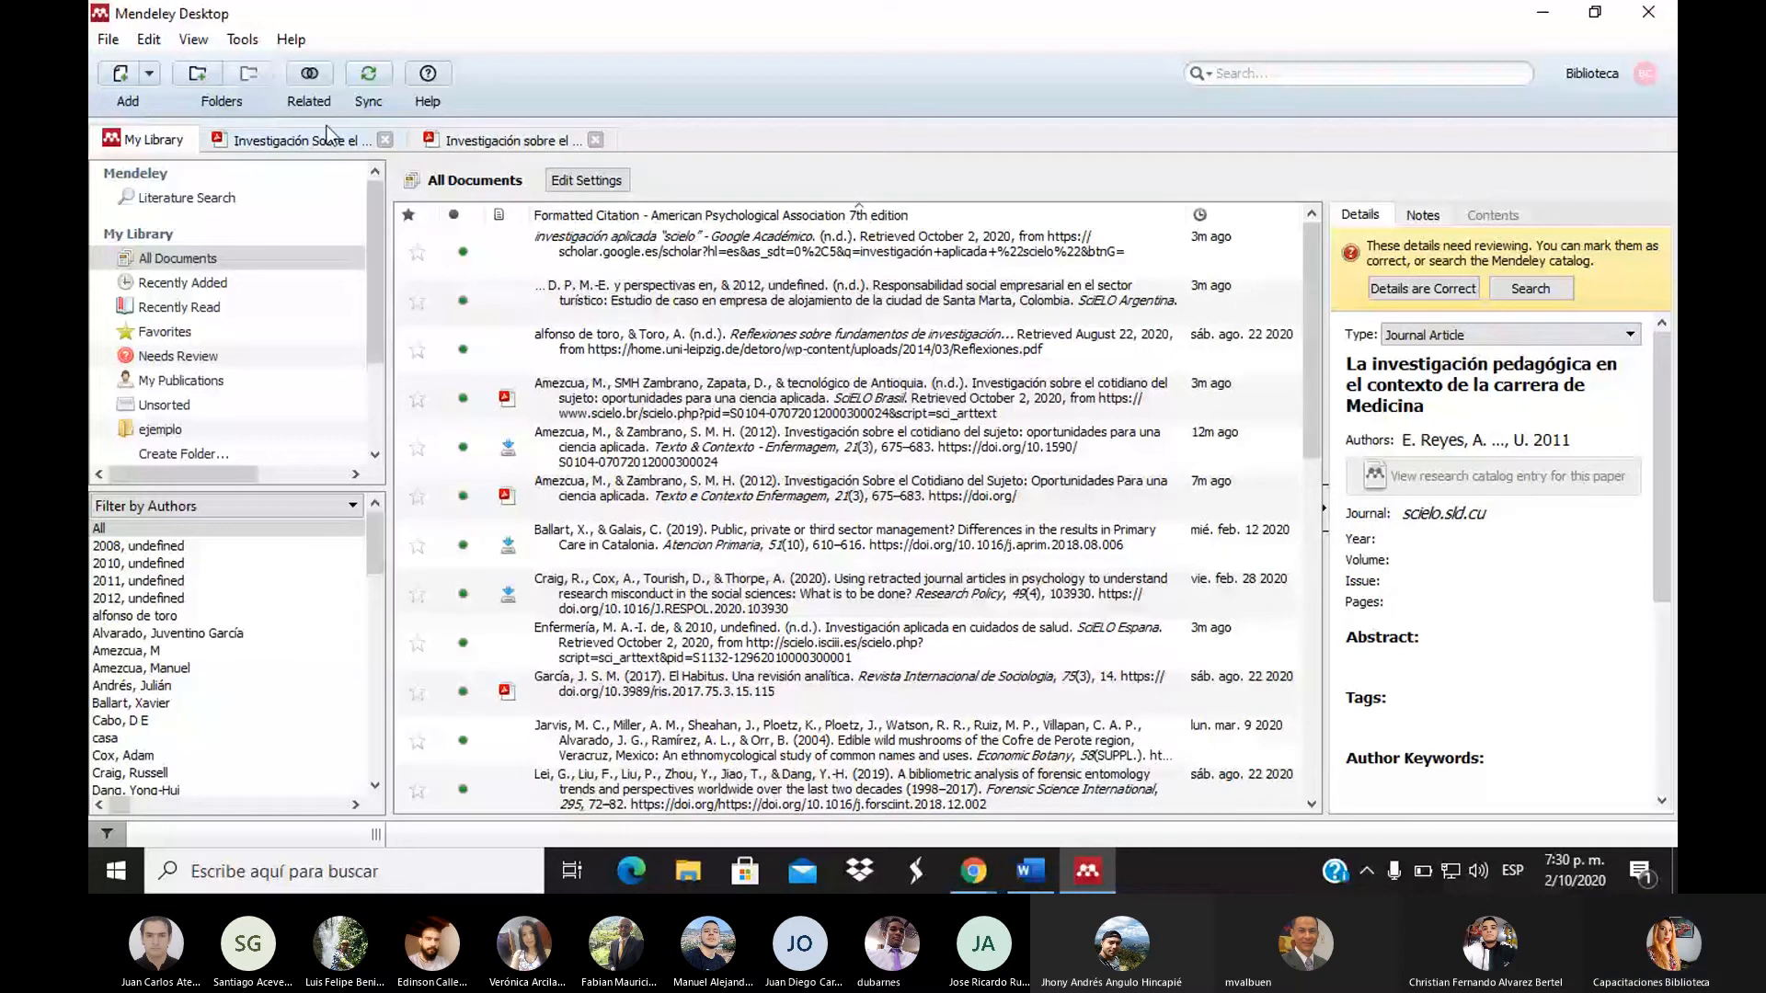
pyautogui.rightClick(747, 408)
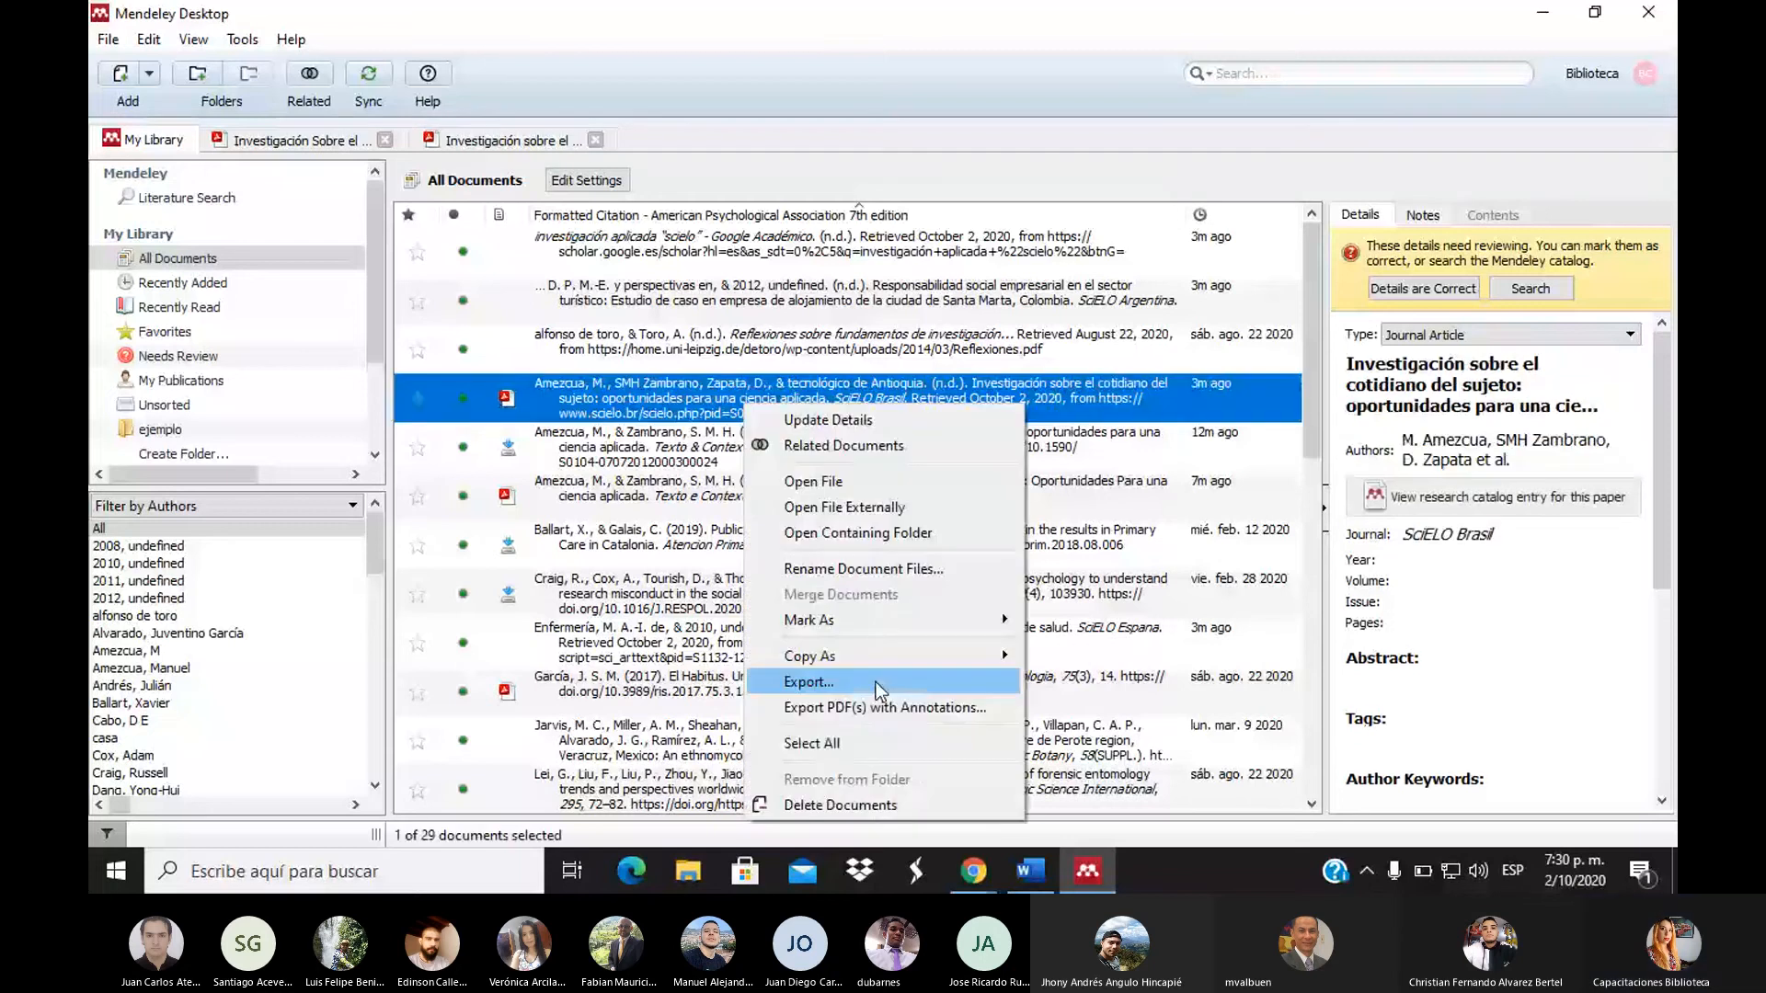
# Copy the cotidiano del sujeto formatted citation, paste it at the end of Word's reference list, and return
pyautogui.moveTo(883, 656)
pyautogui.click(1087, 671)
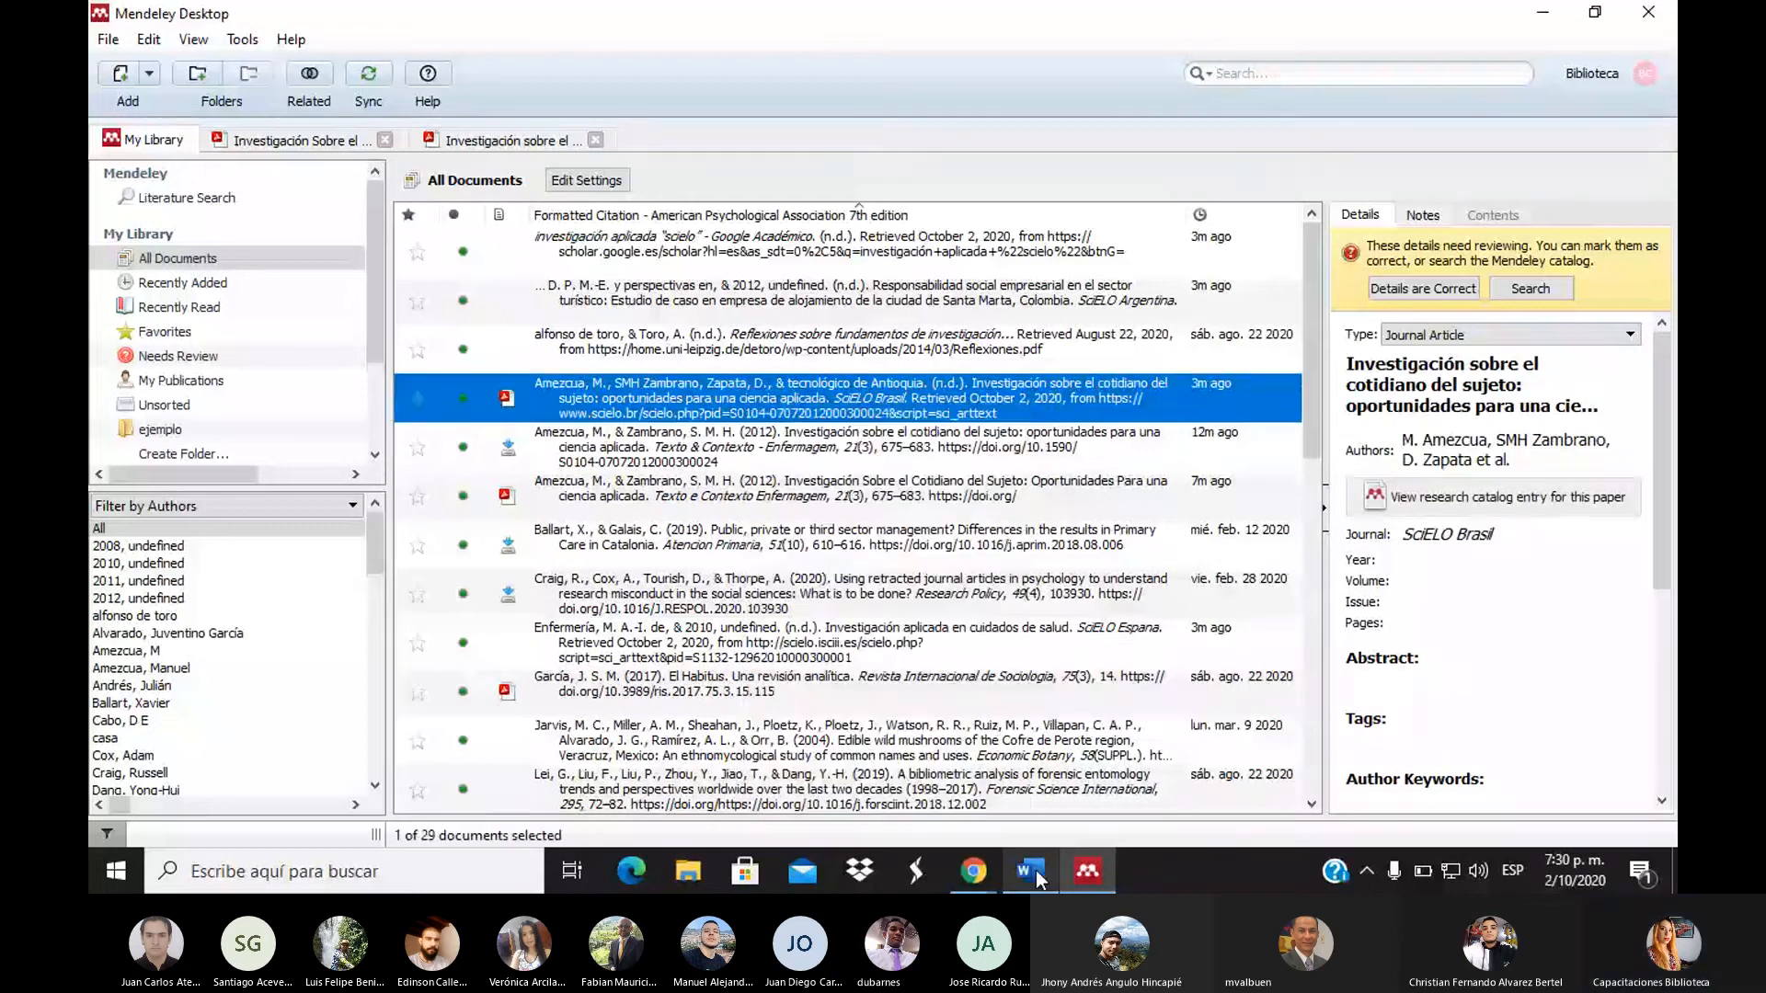
pyautogui.click(1032, 870)
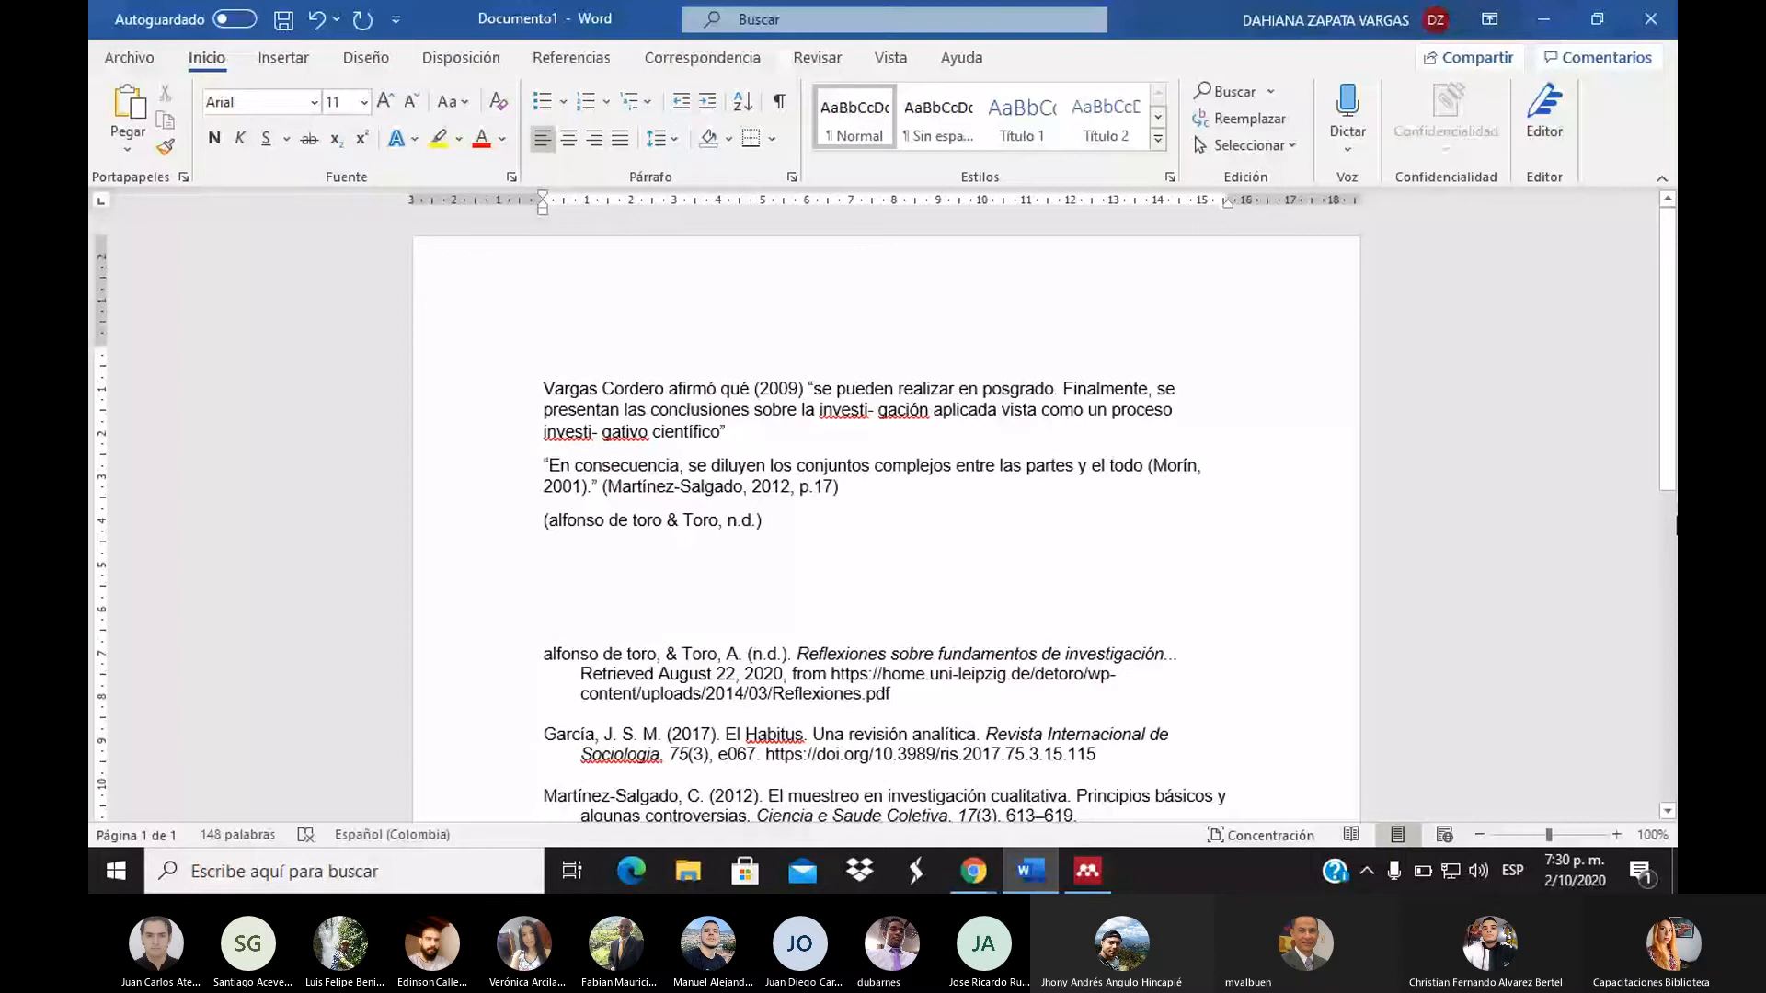
pyautogui.scroll(-3, 841, 686)
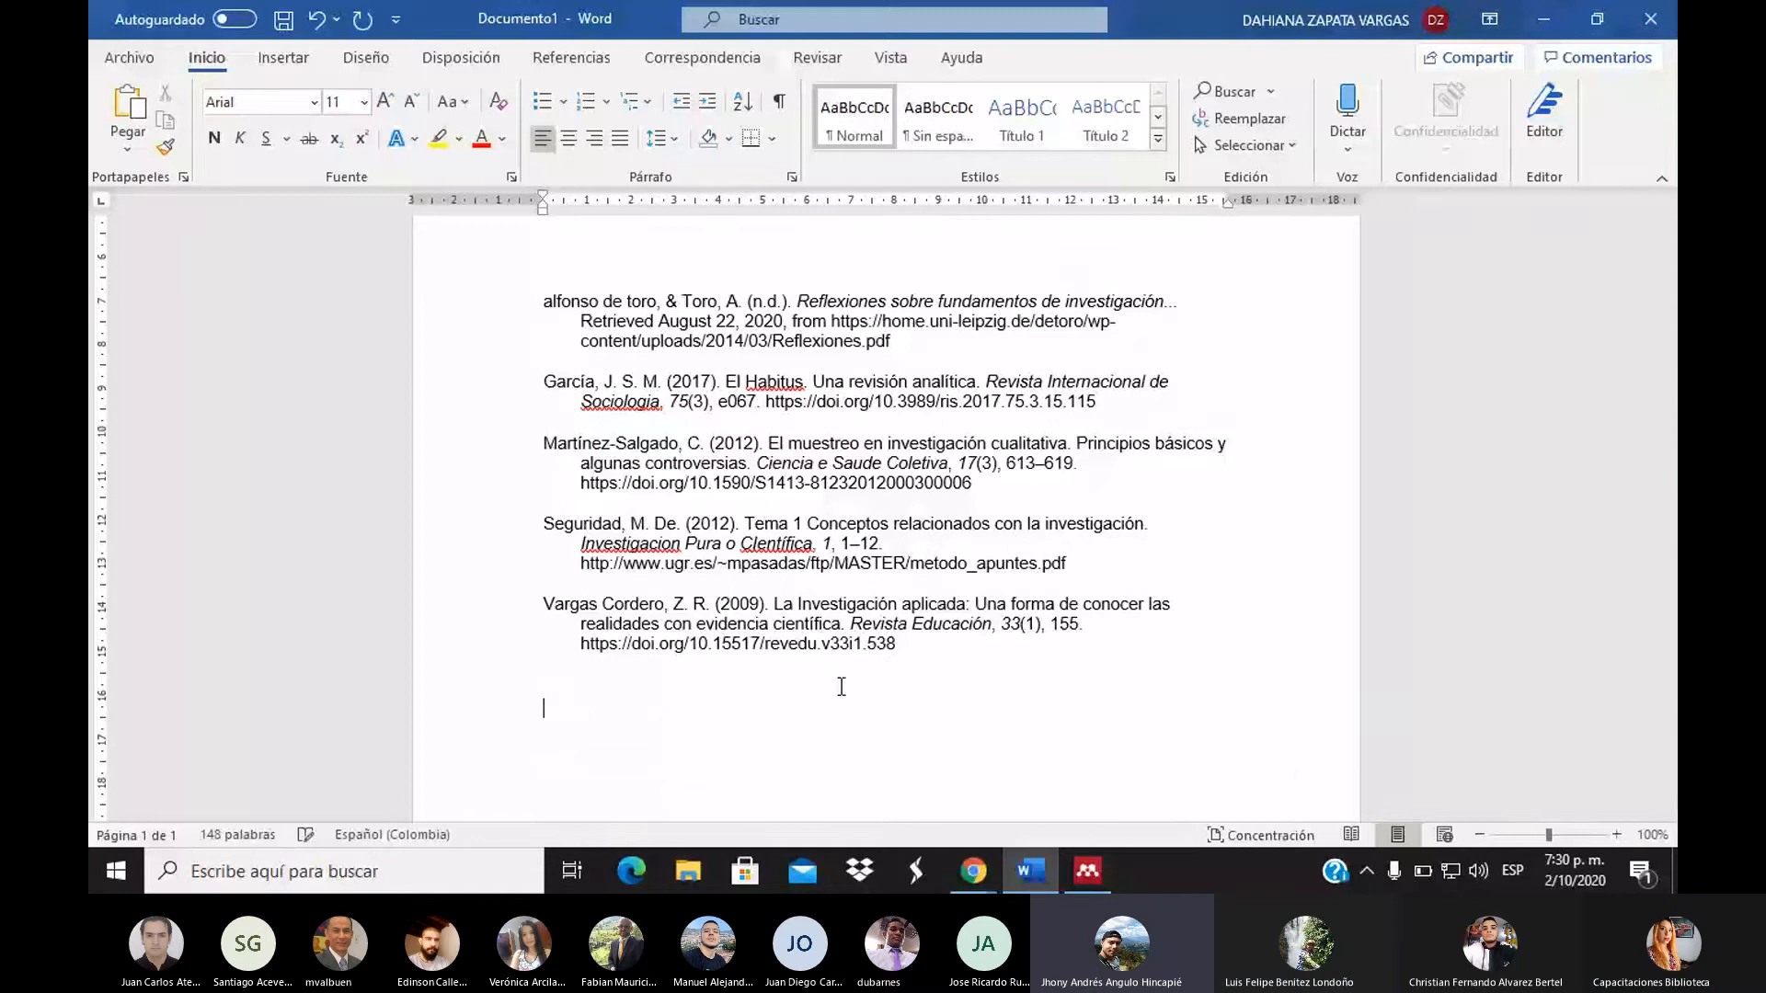
pyautogui.hotkey('ctrl', 'v')
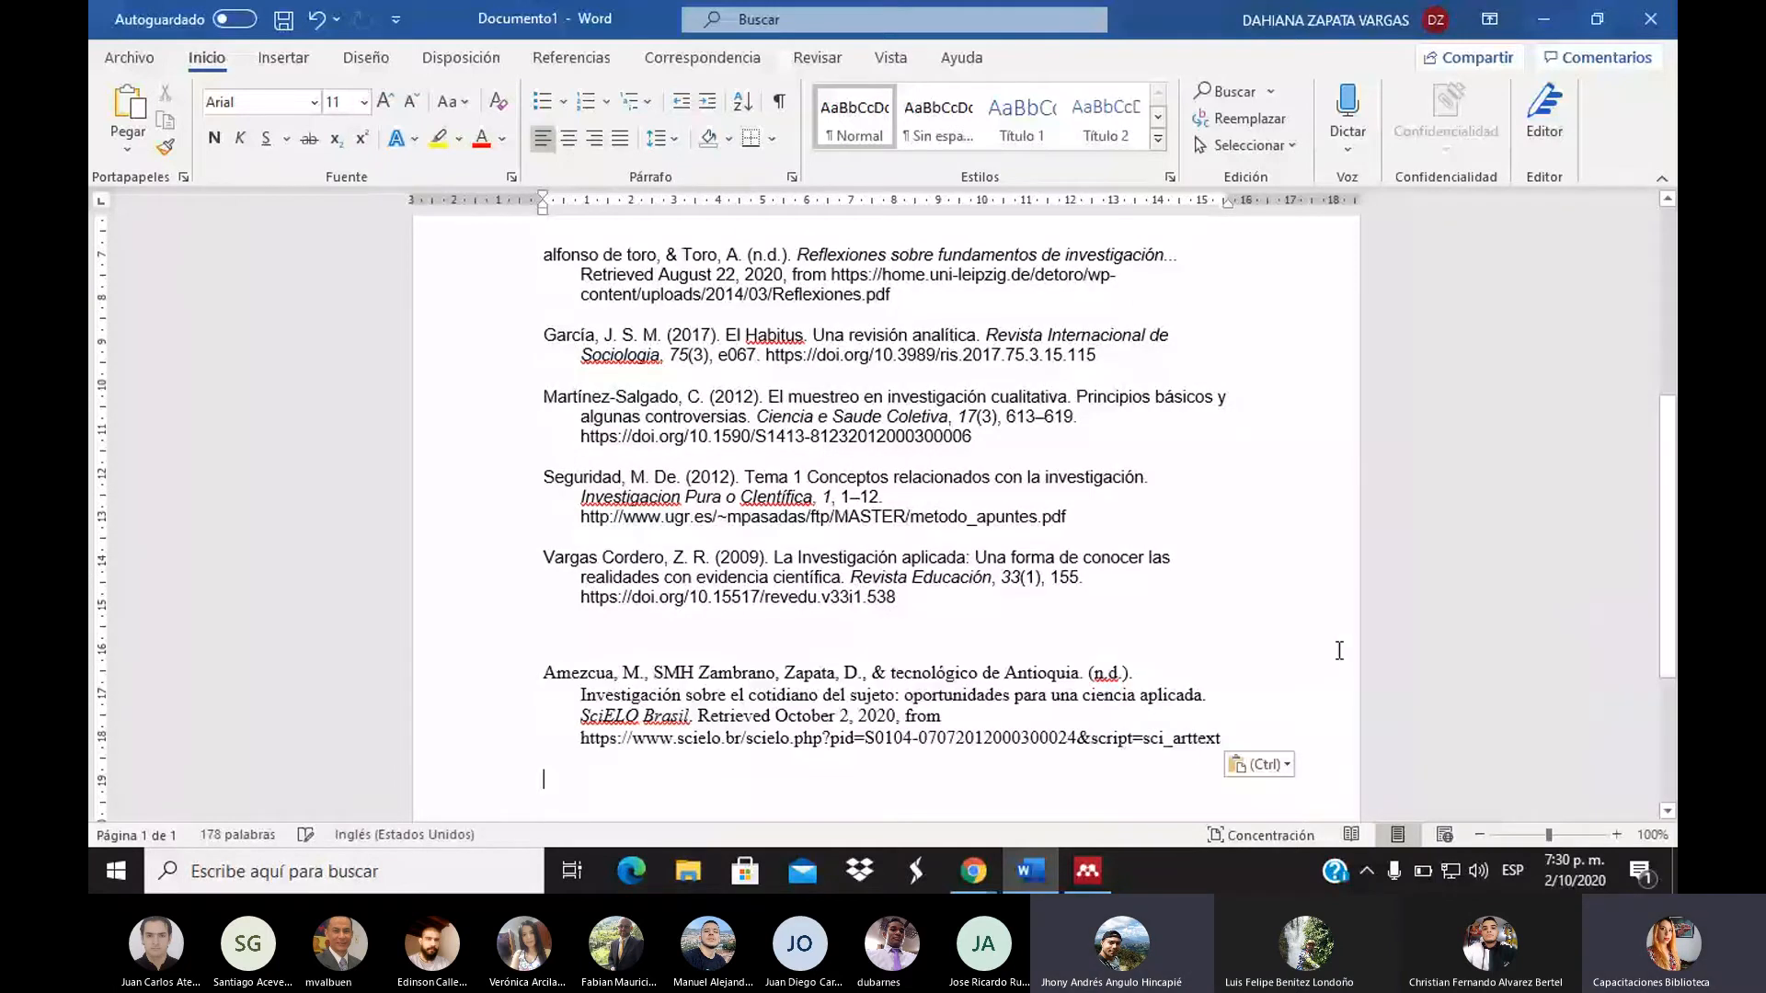
pyautogui.hotkey('alt', 'Tab')
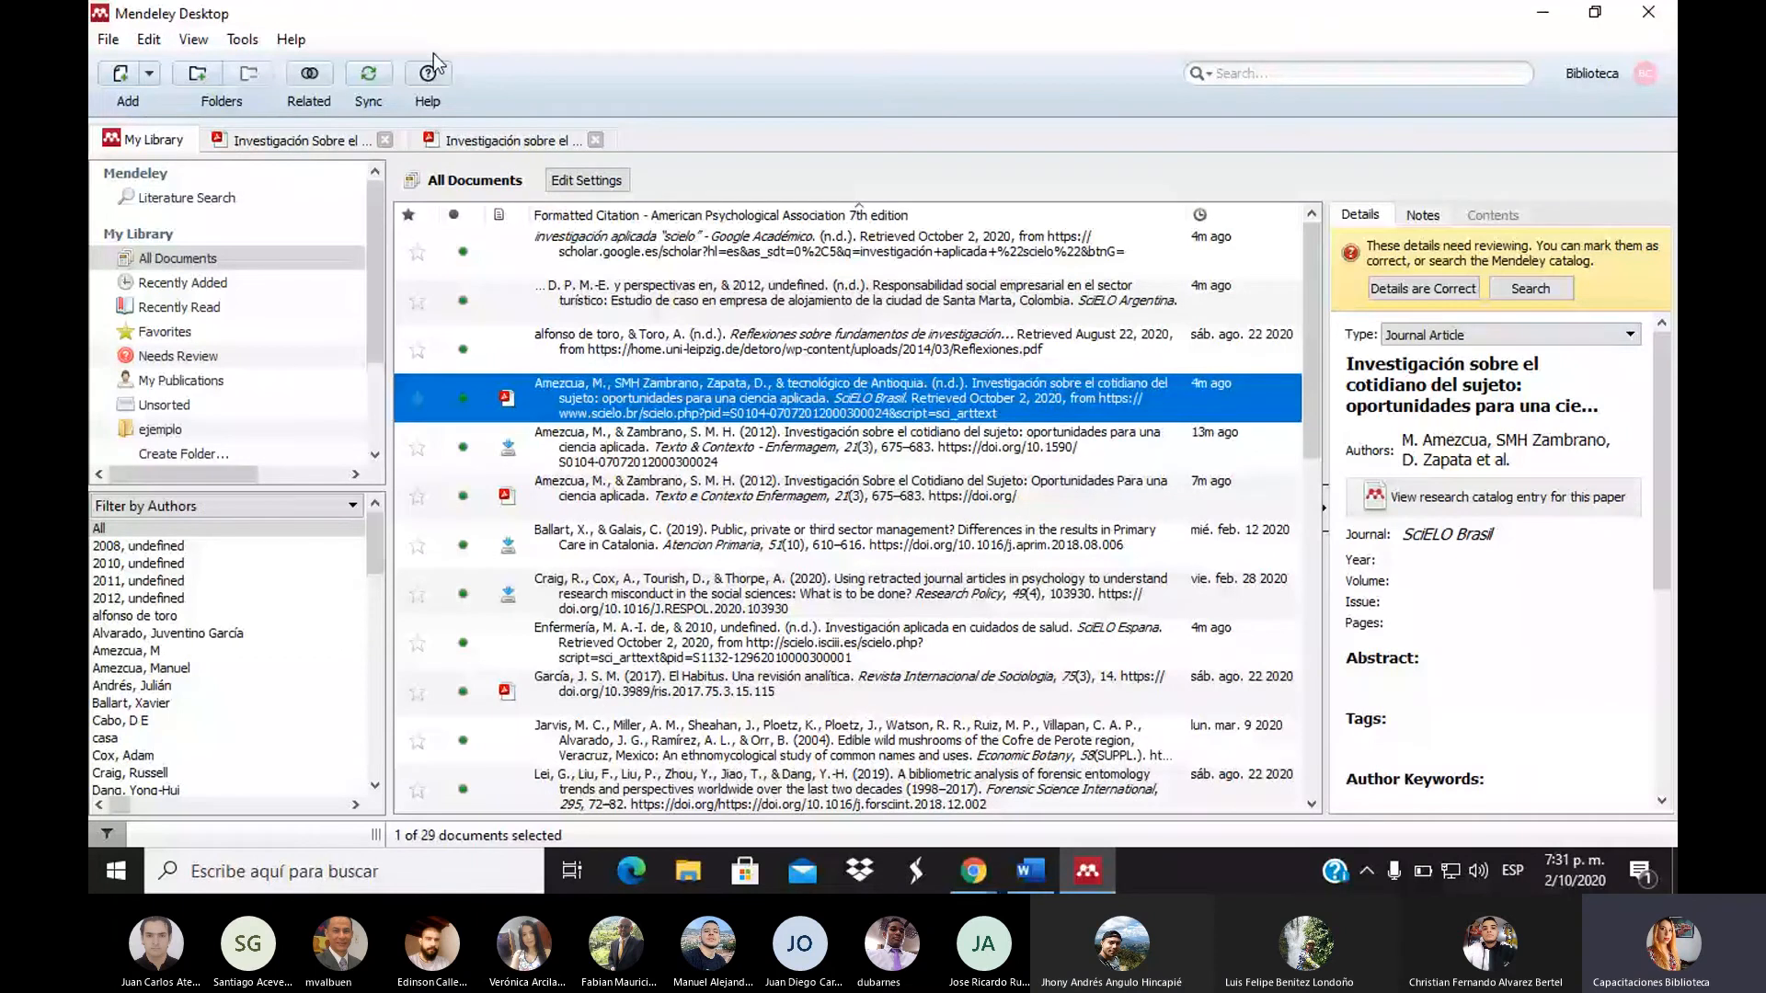
# Switch the library to View > Library as Table, then bring up Copy As on the Responsabilidad social row
pyautogui.click(109, 41)
pyautogui.moveTo(145, 43)
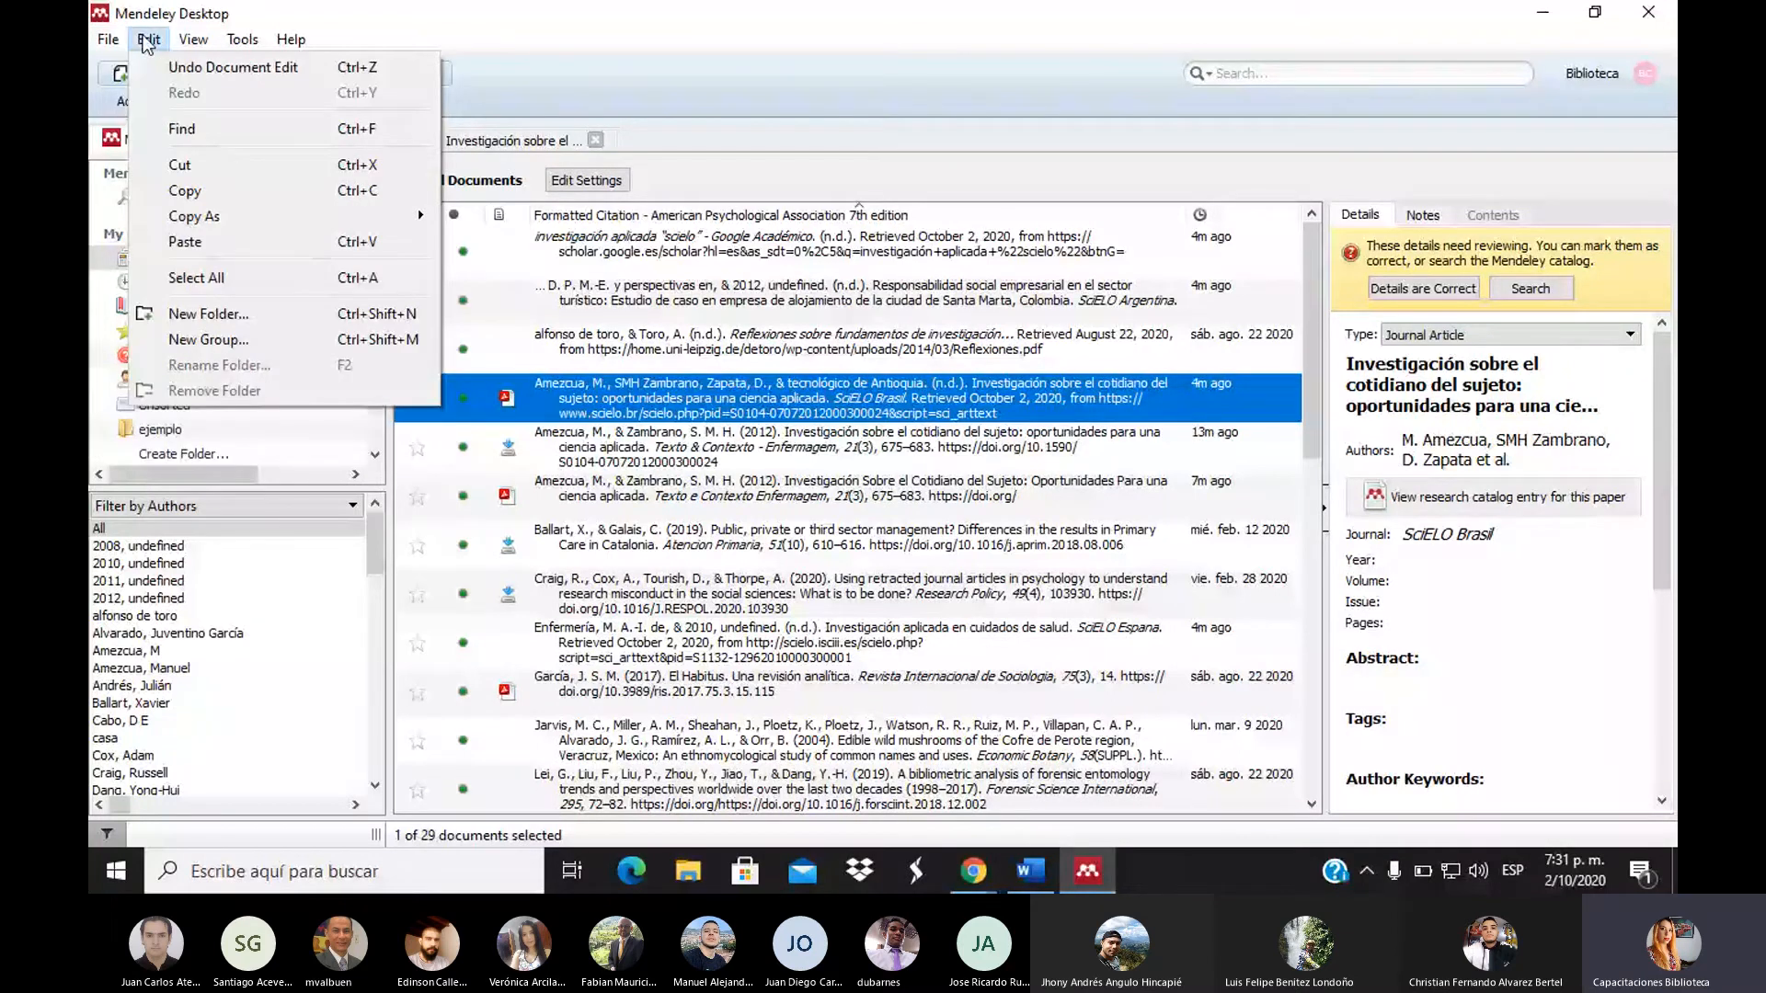
pyautogui.moveTo(214, 52)
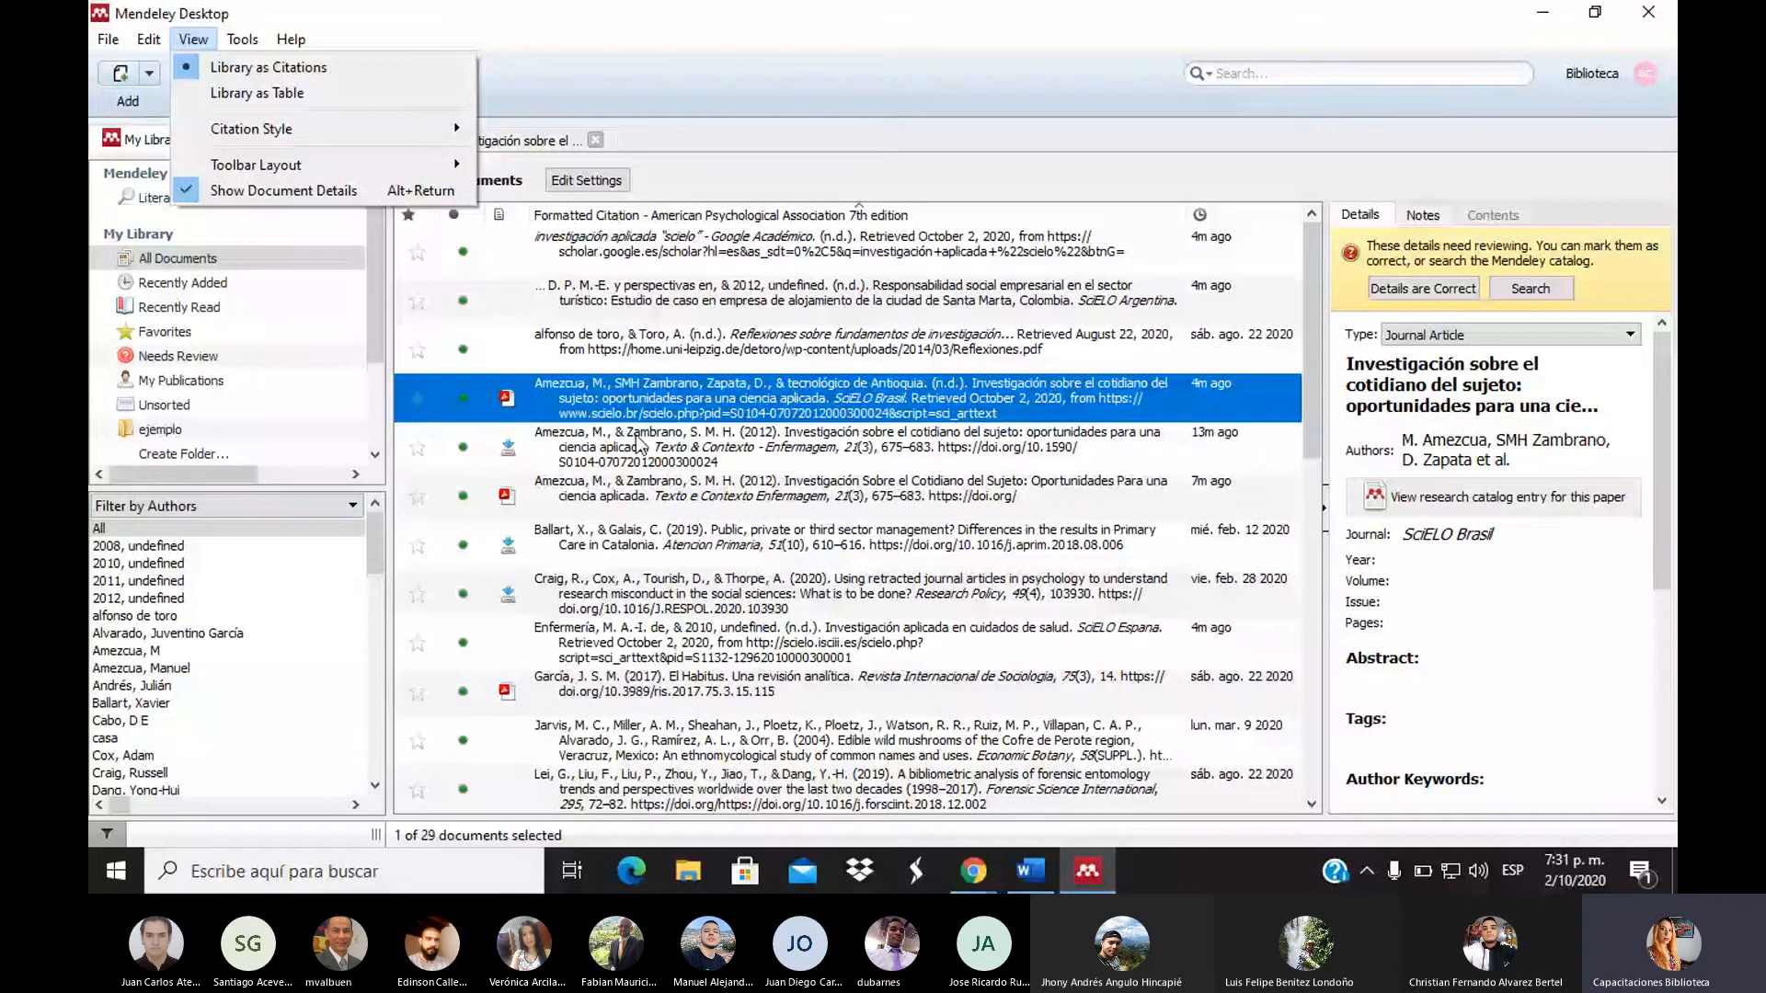
pyautogui.click(296, 95)
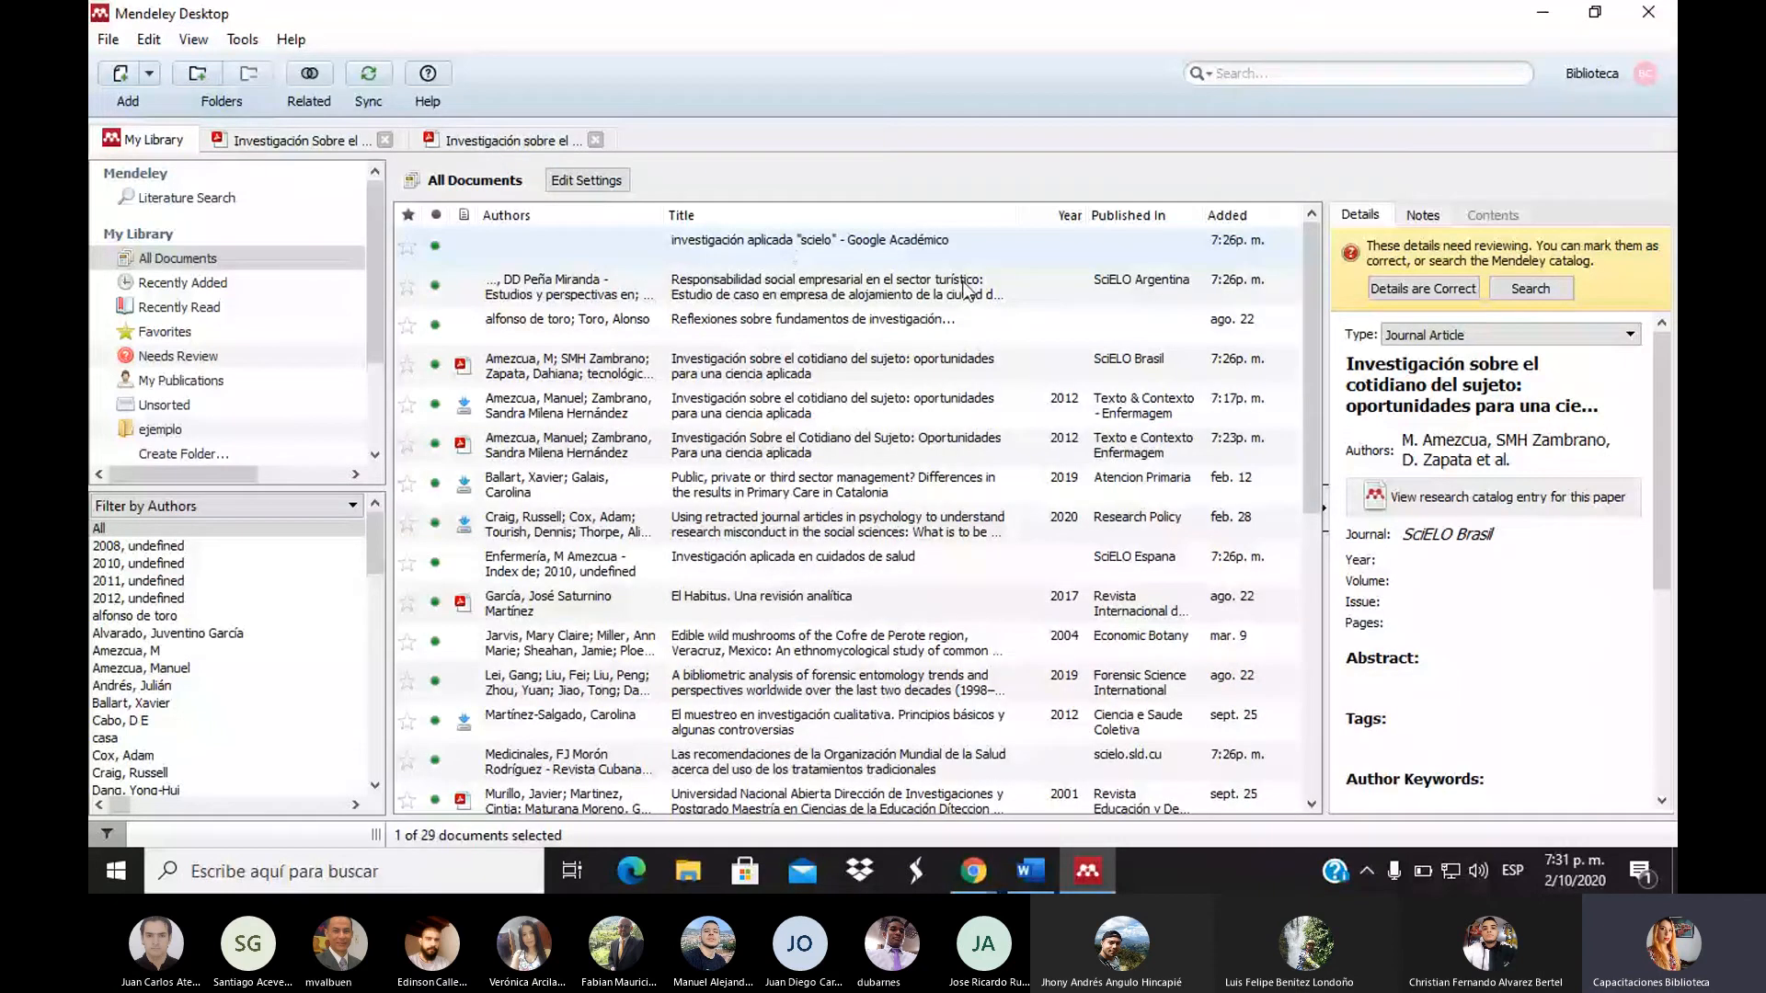
pyautogui.rightClick(719, 285)
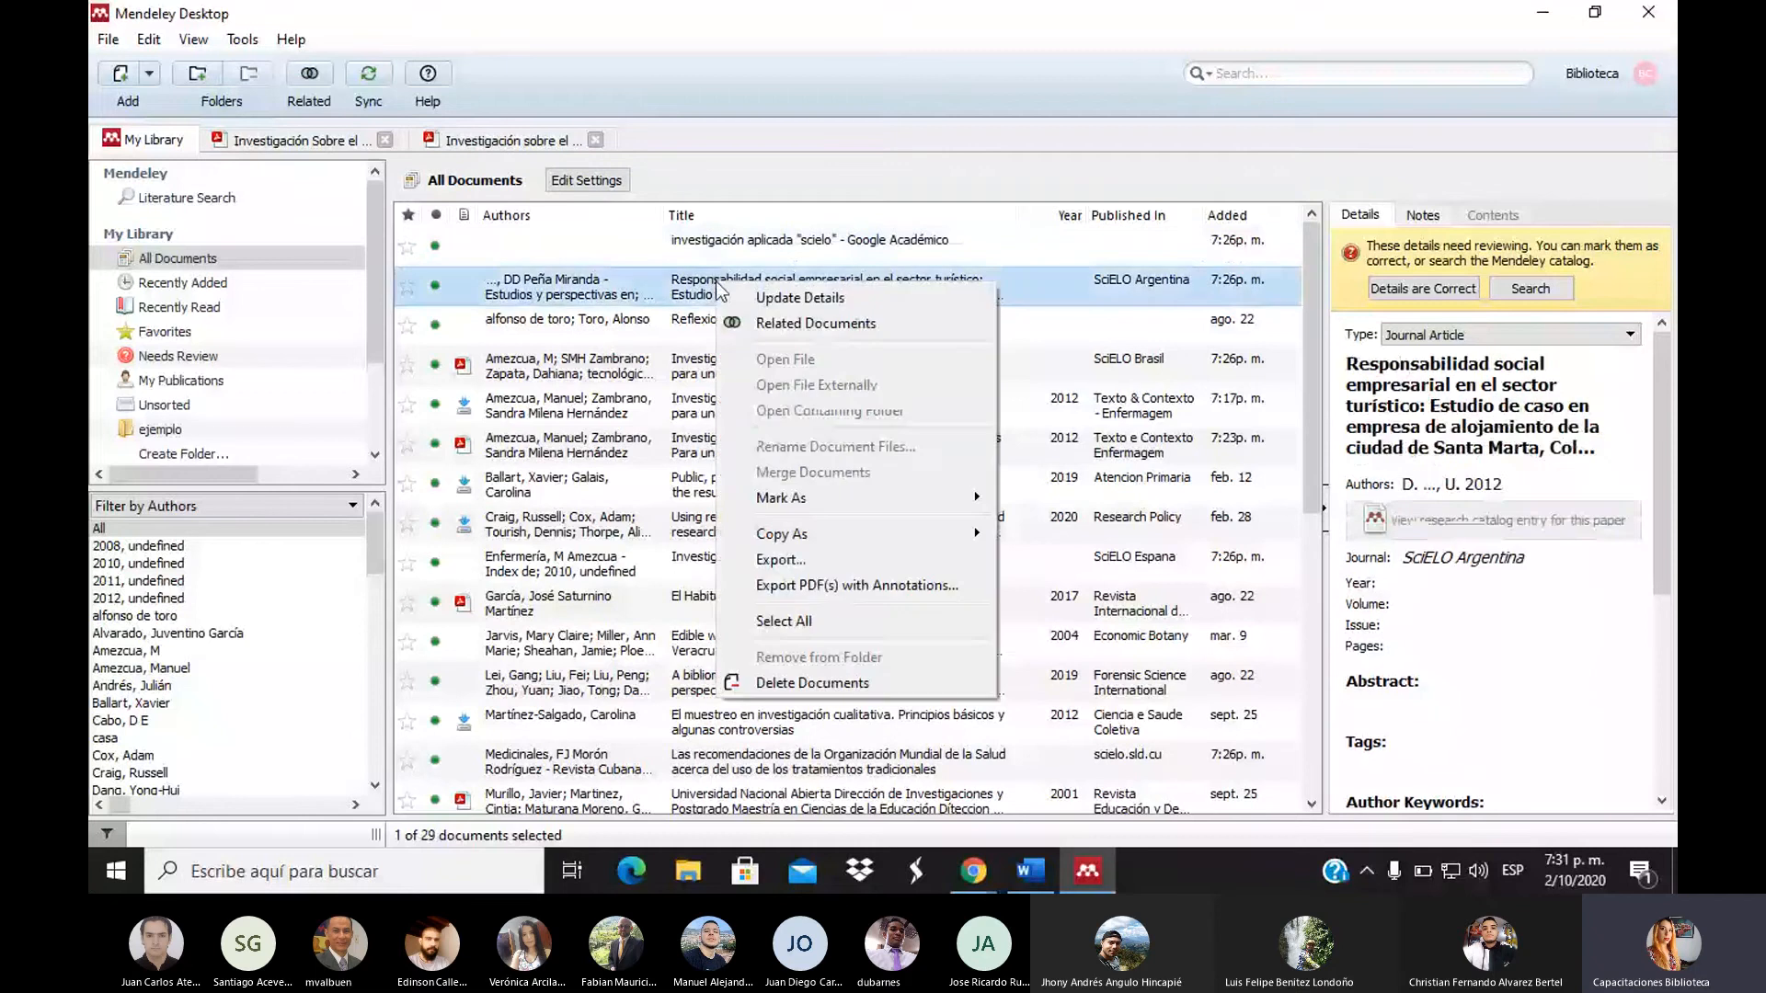
pyautogui.moveTo(848, 547)
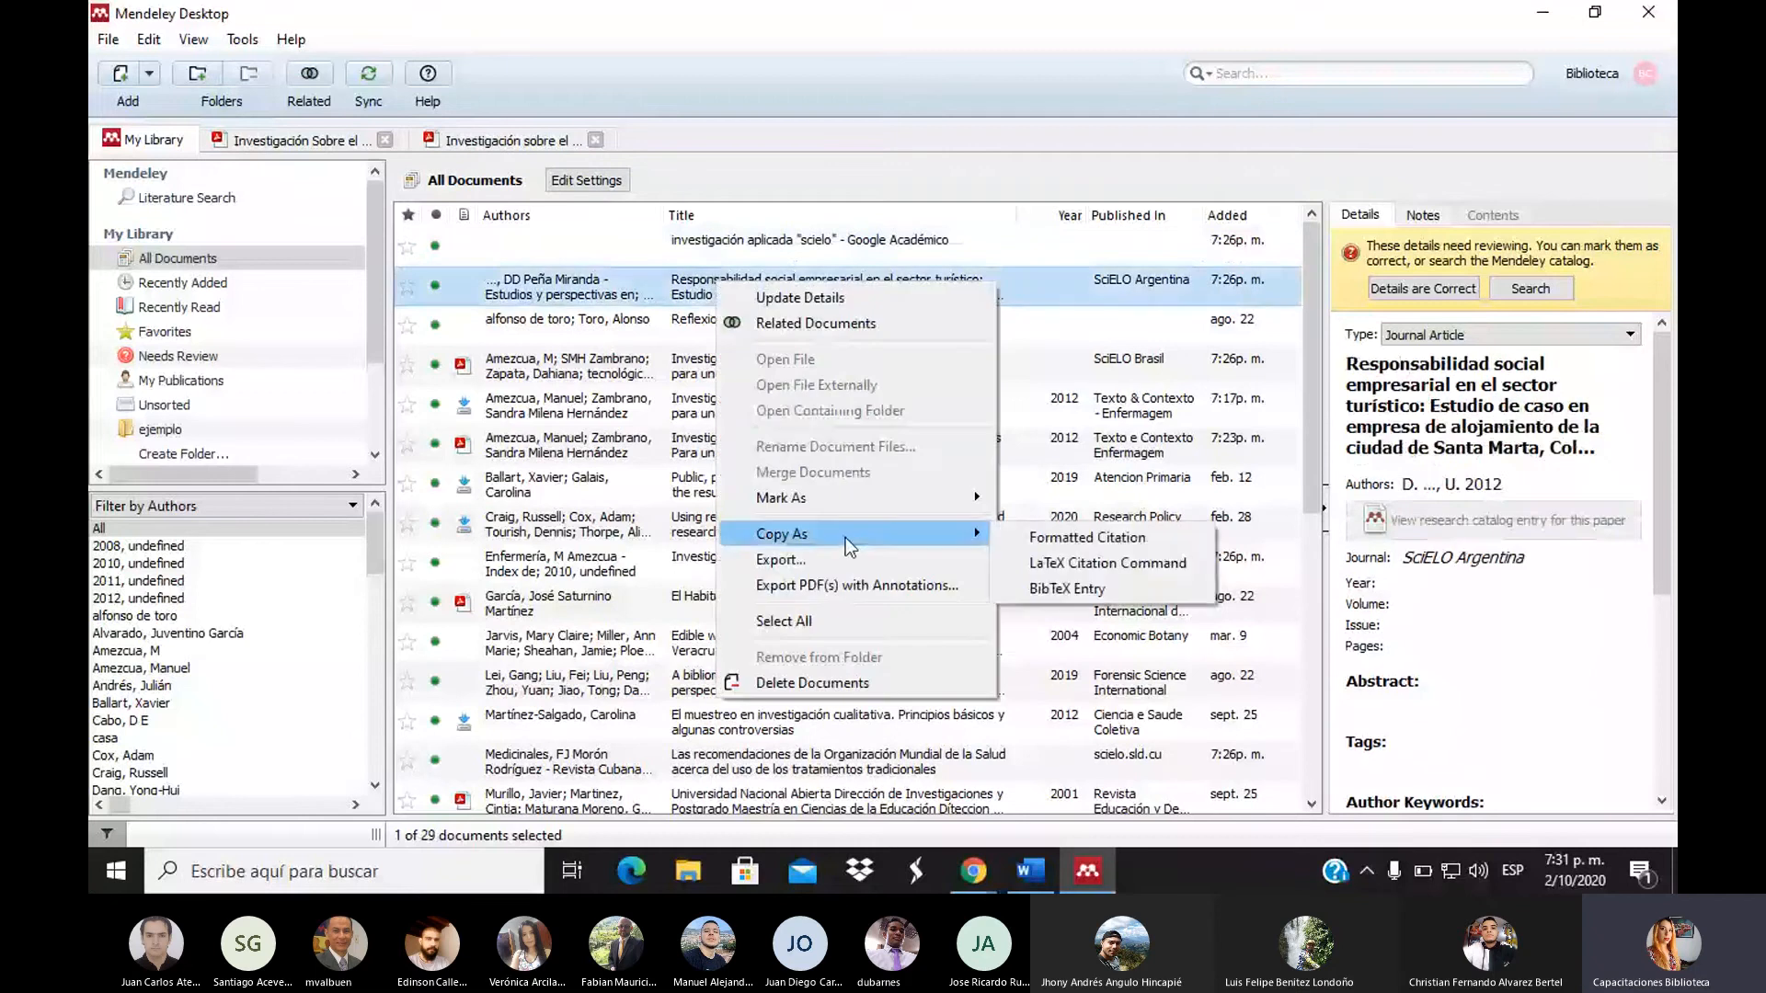
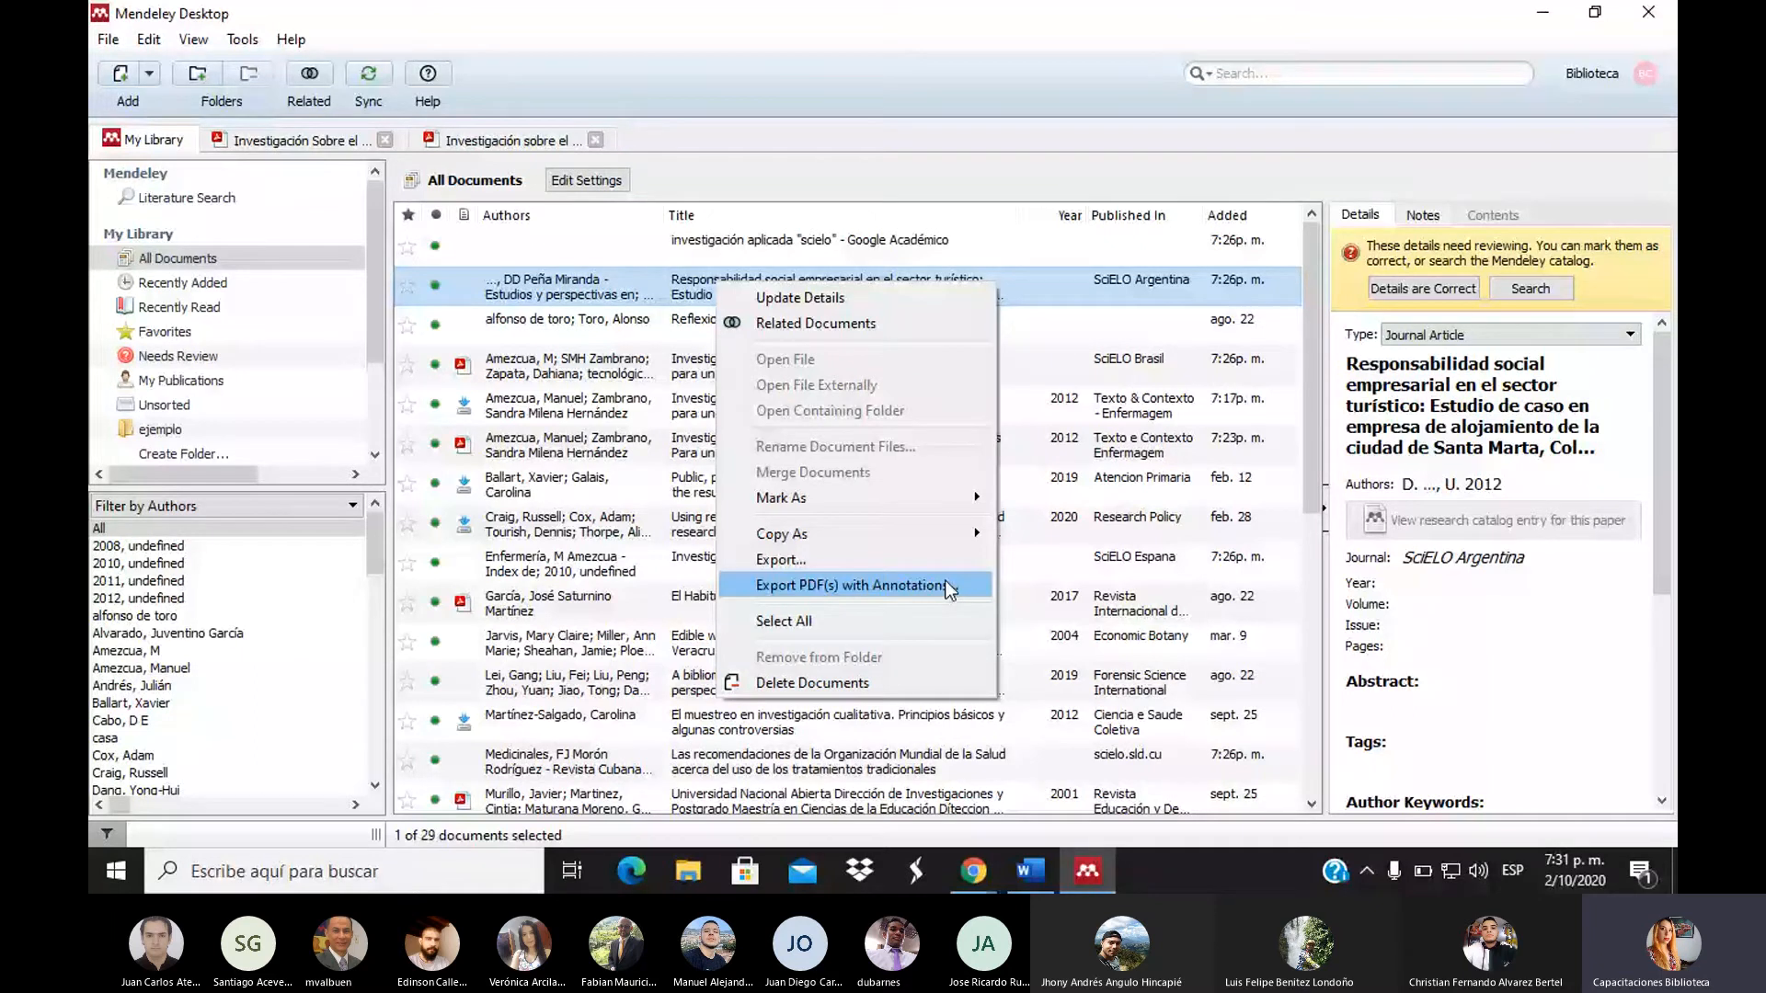
# Dismiss the context menu and show View > Citation Style, where APA 7th edition is current
pyautogui.click(239, 42)
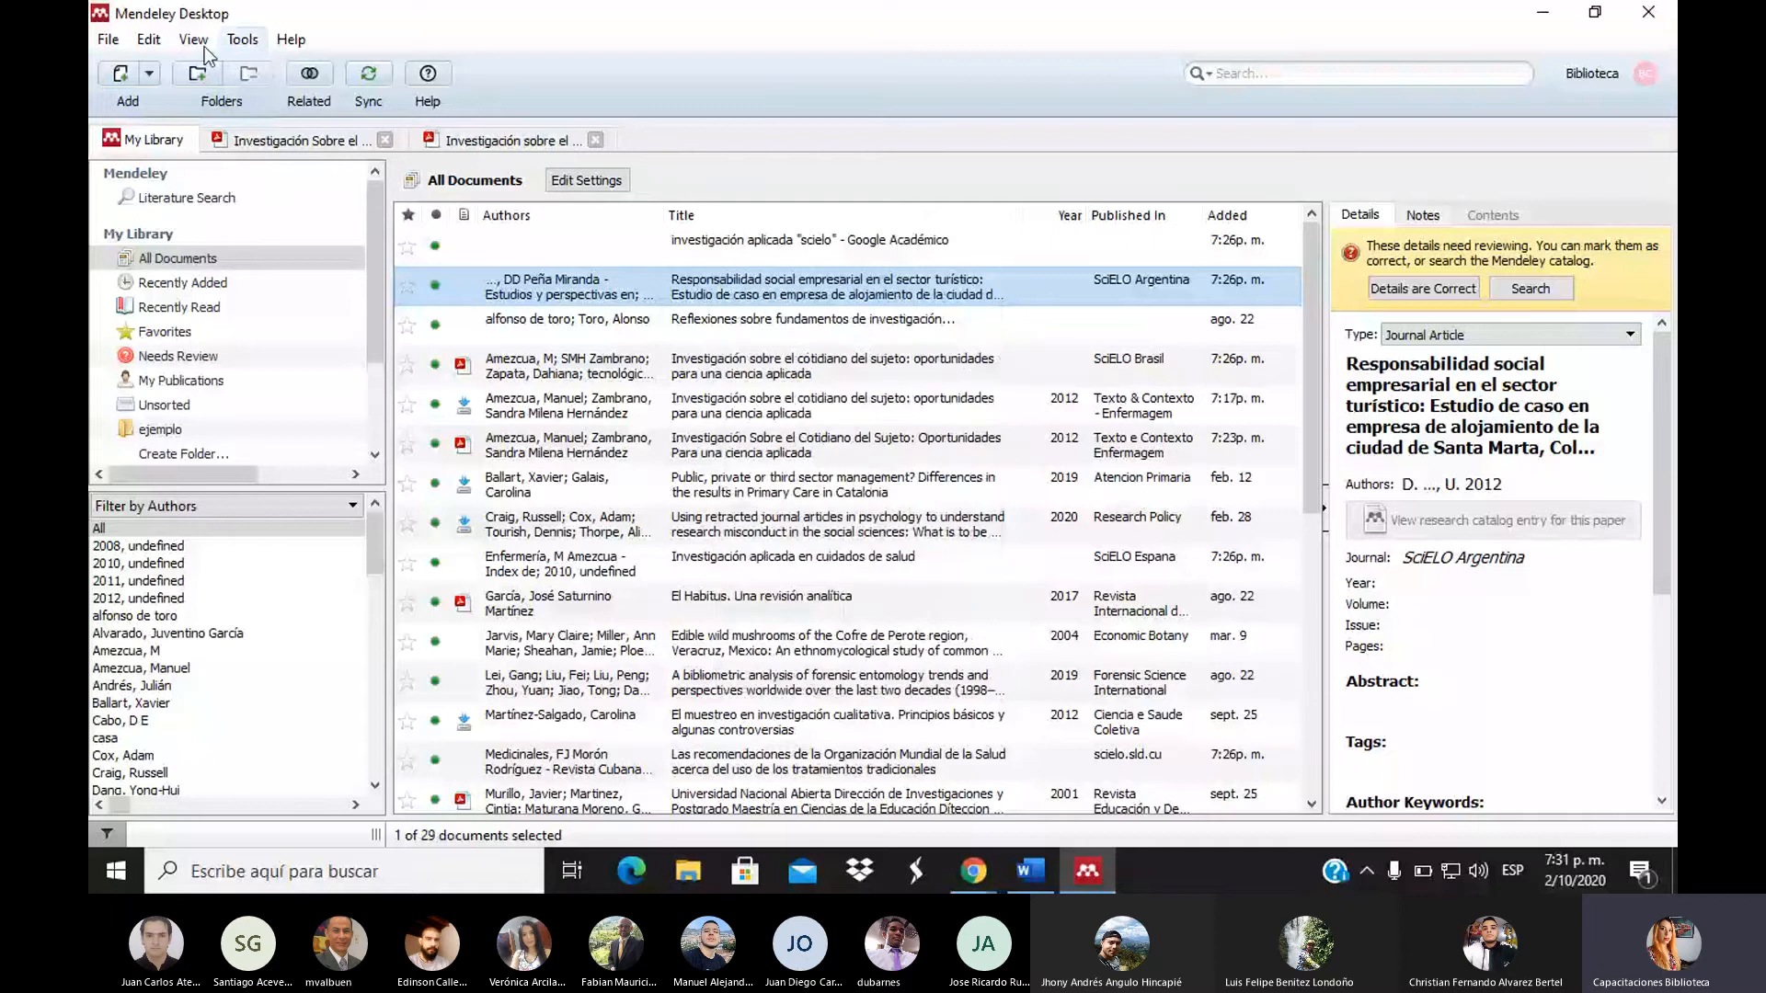
pyautogui.click(193, 41)
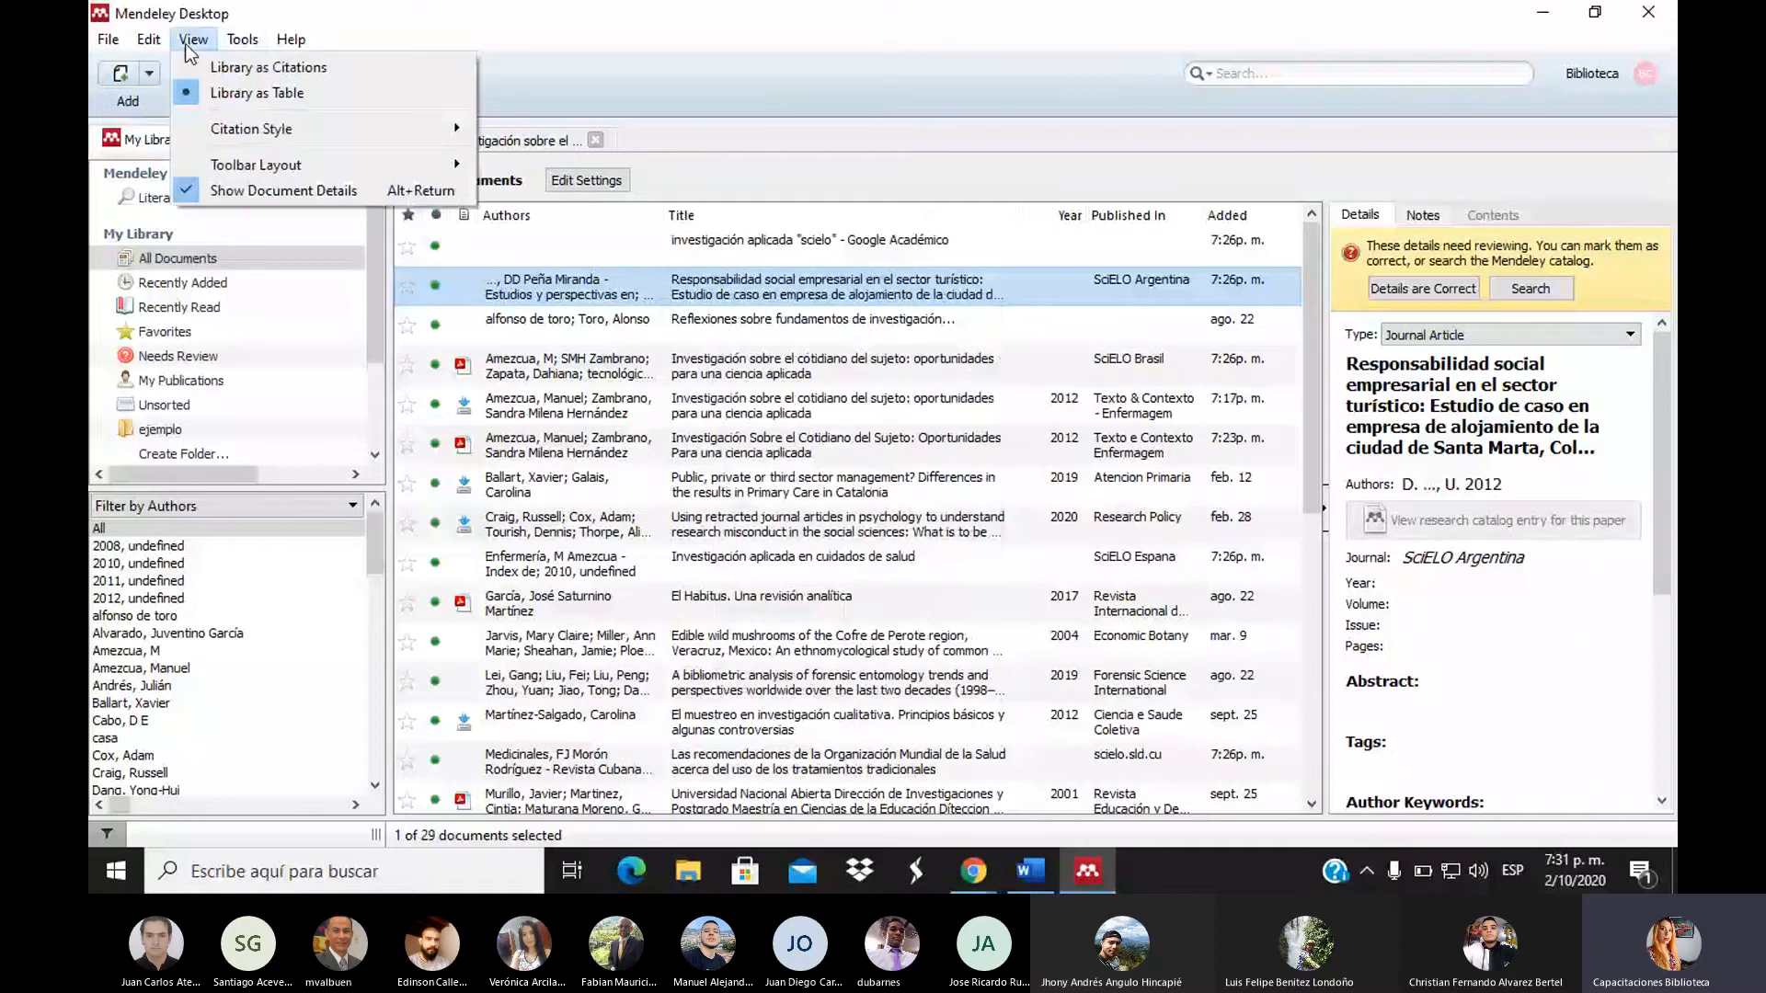
pyautogui.moveTo(430, 127)
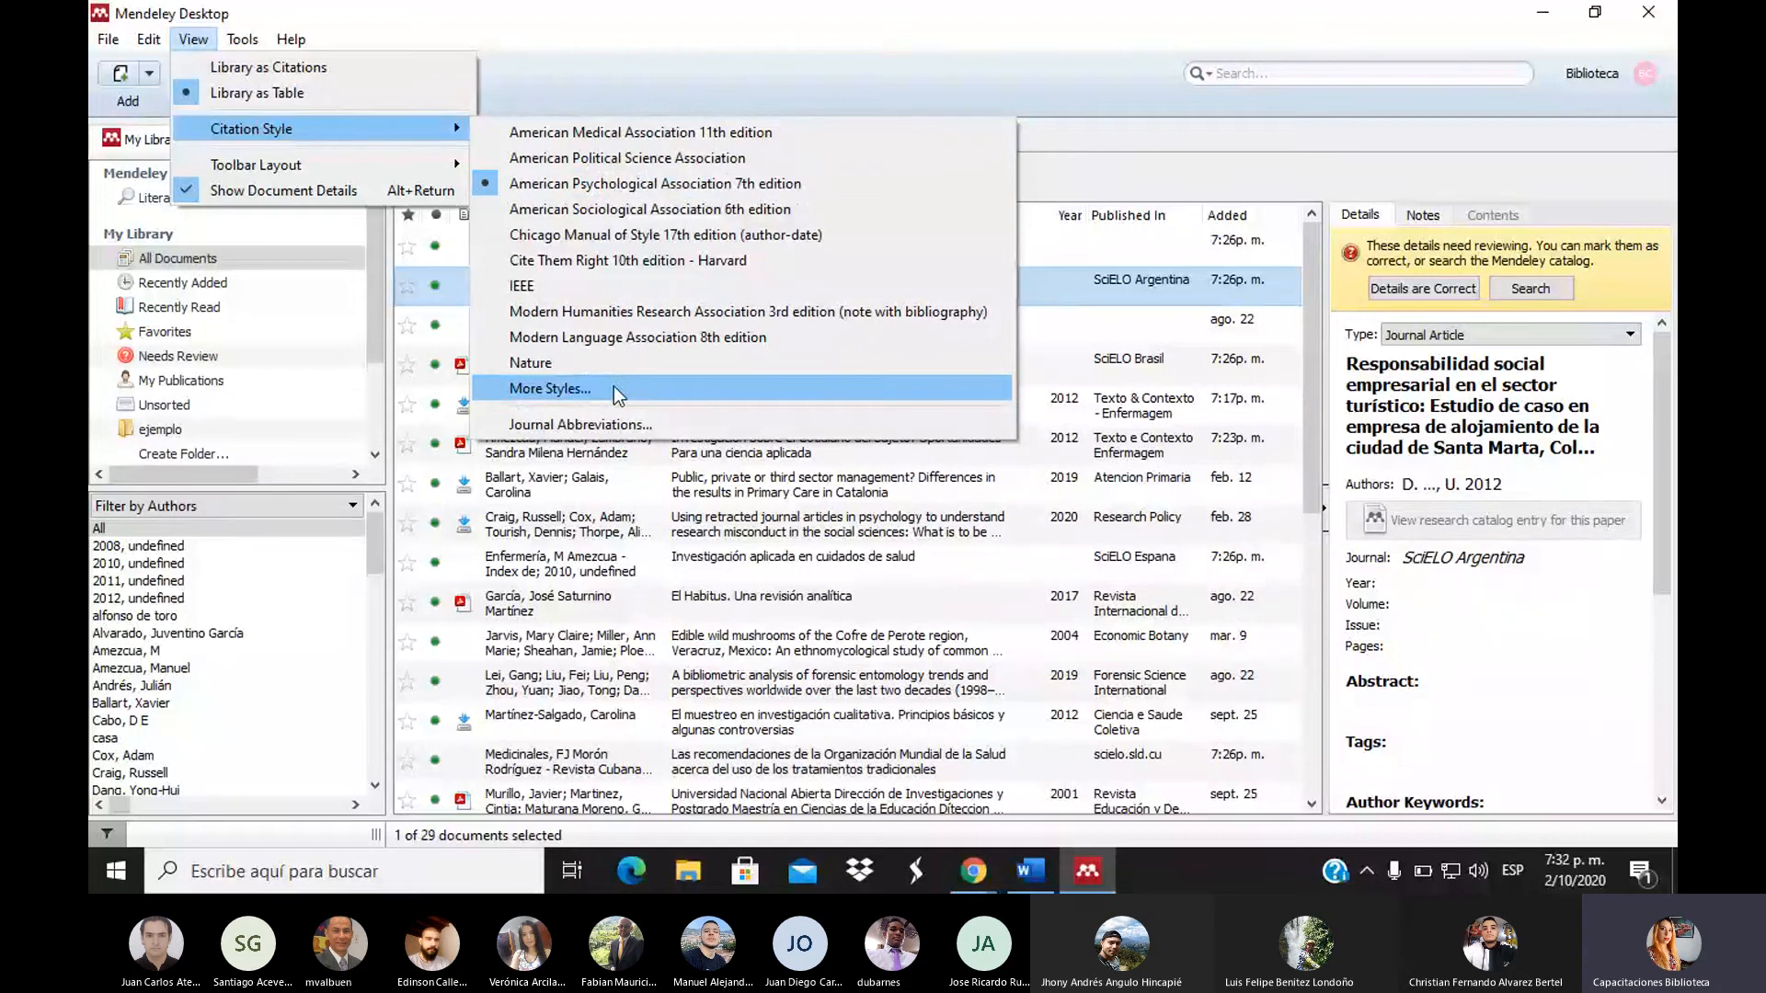
pyautogui.click(550, 391)
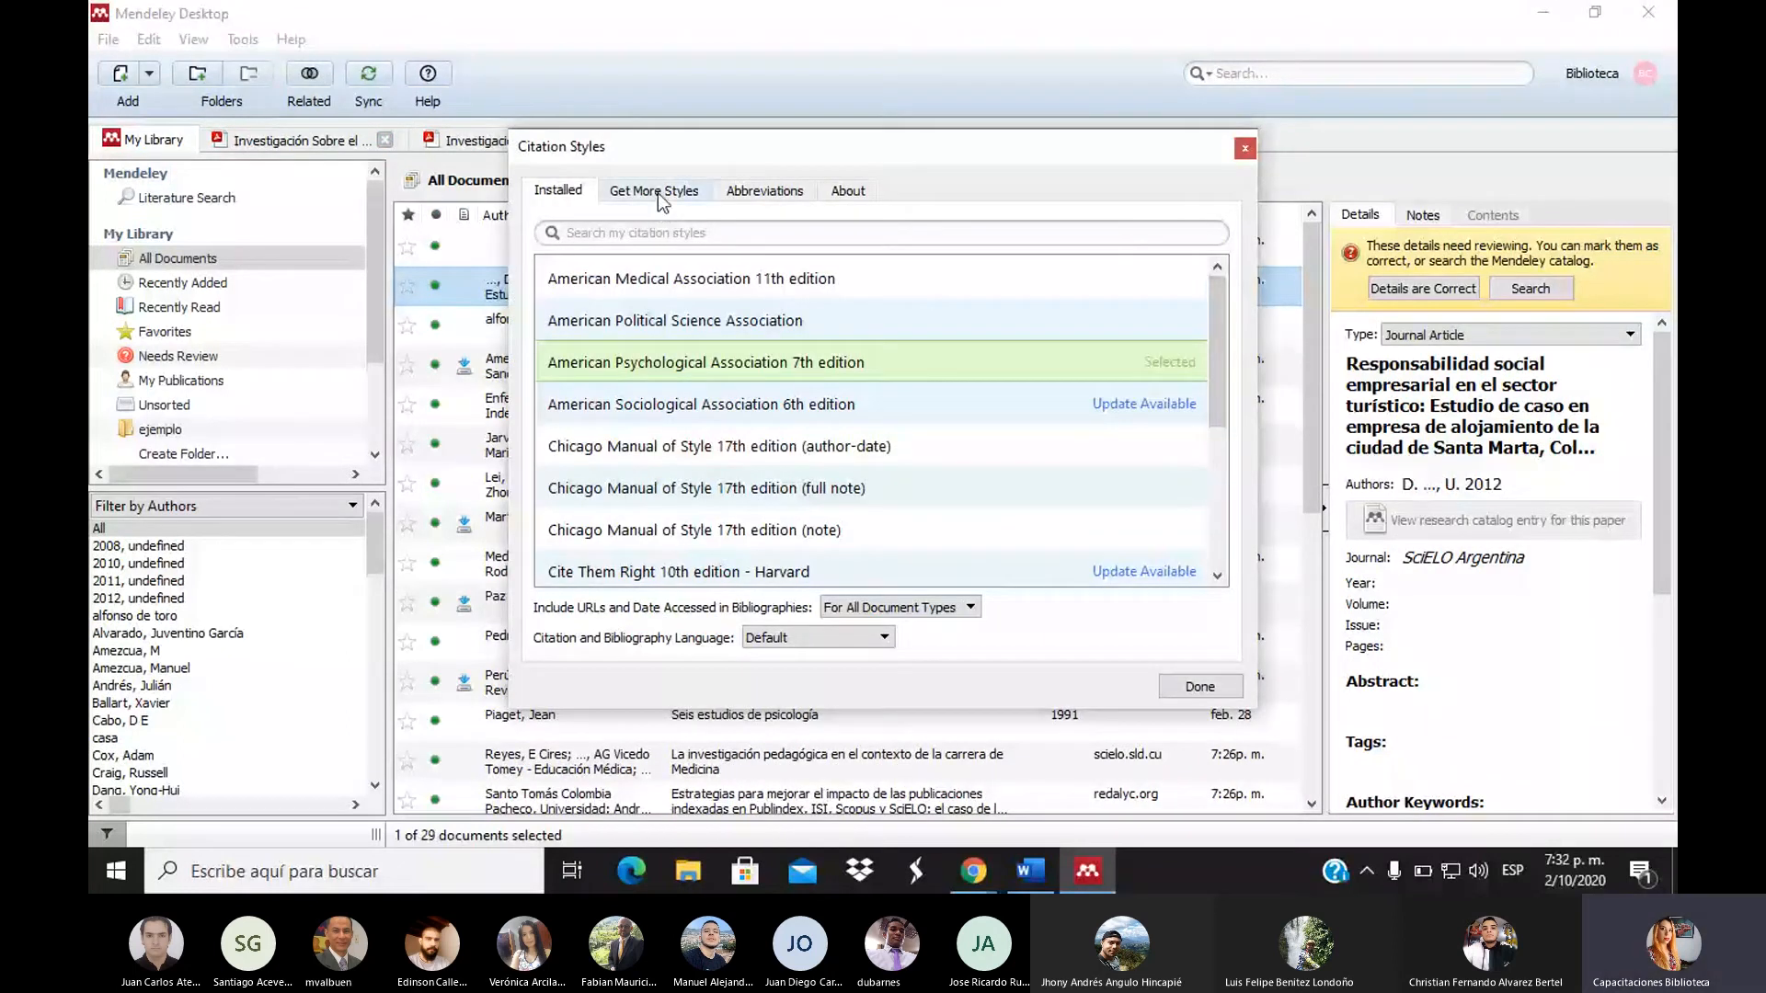
pyautogui.click(659, 195)
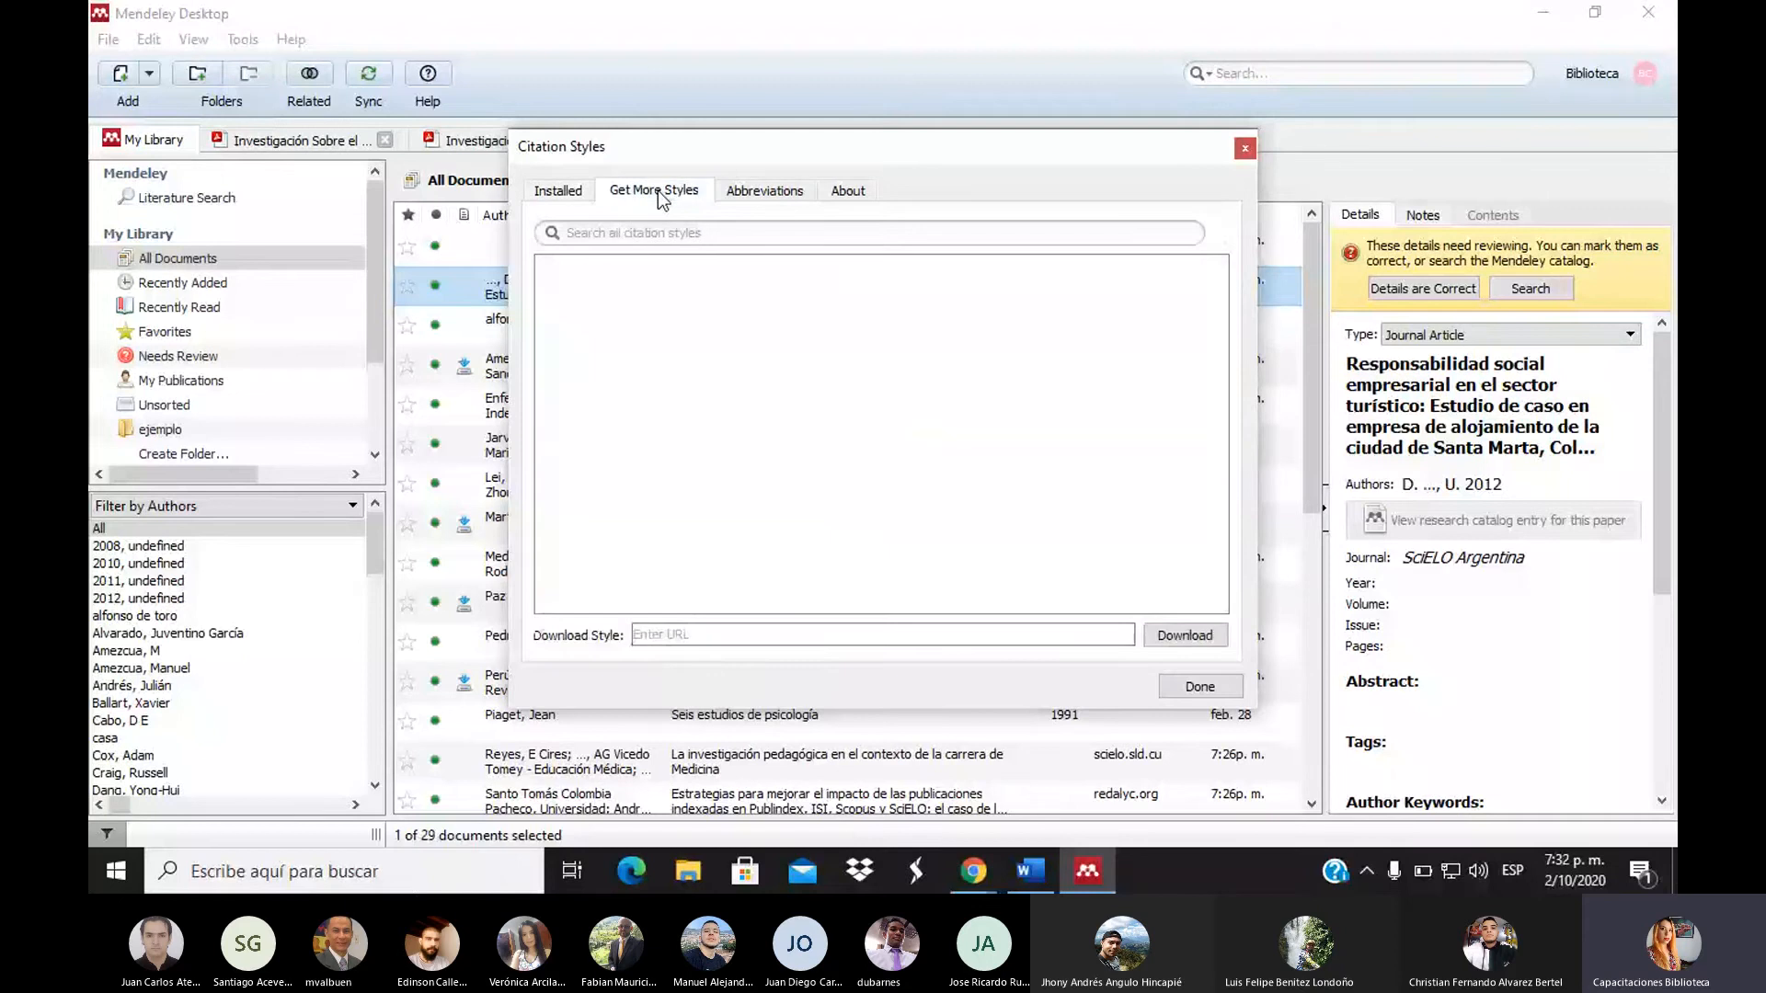
pyautogui.click(672, 234)
pyautogui.write('natu')
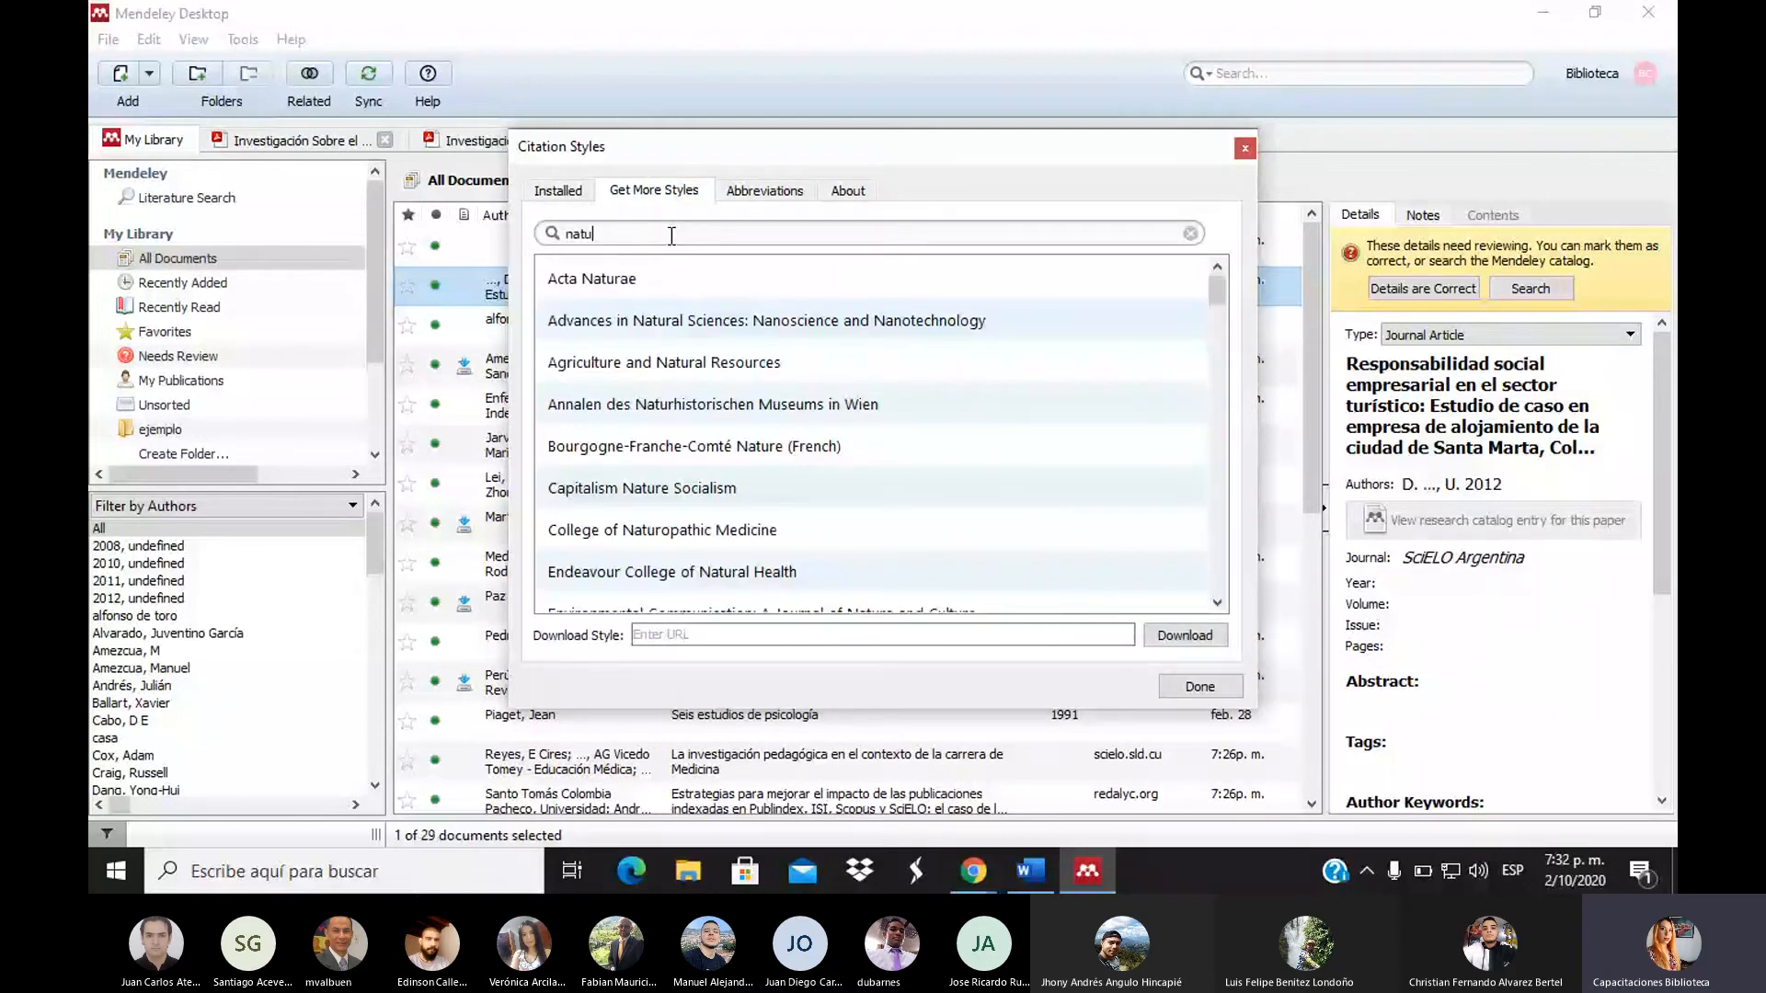
pyautogui.write('ra')
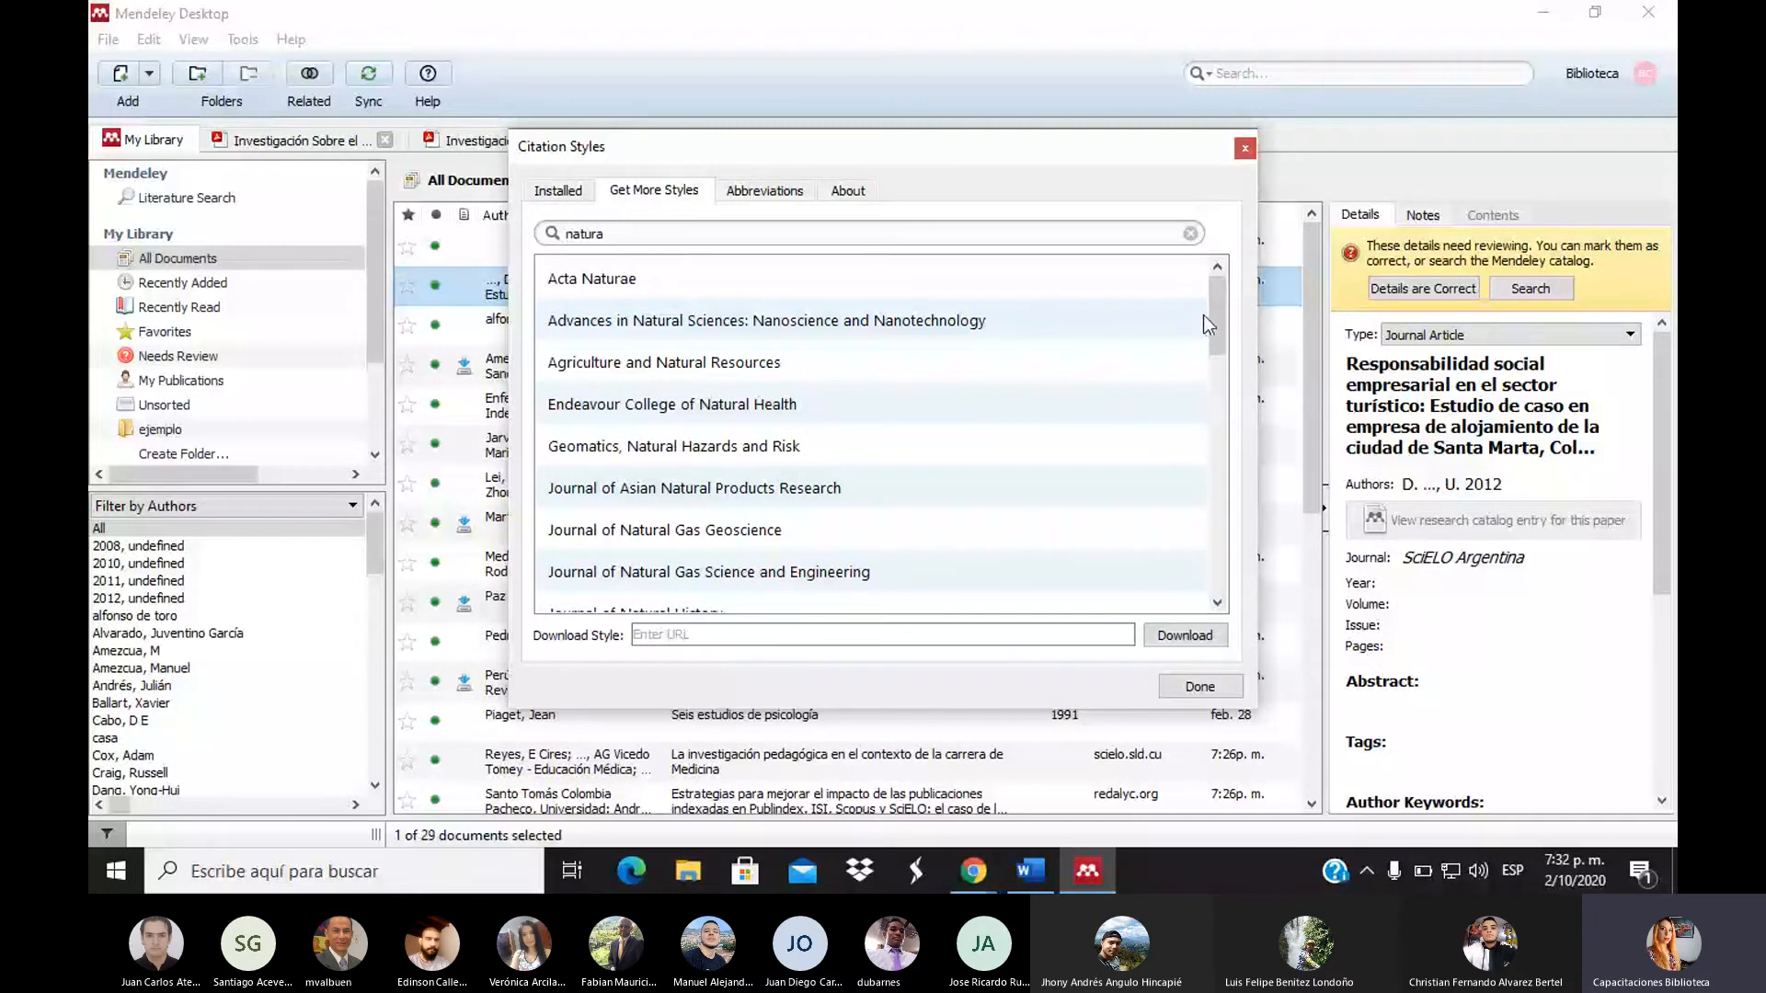
pyautogui.moveTo(1205, 315); pyautogui.dragTo(1240, 154)
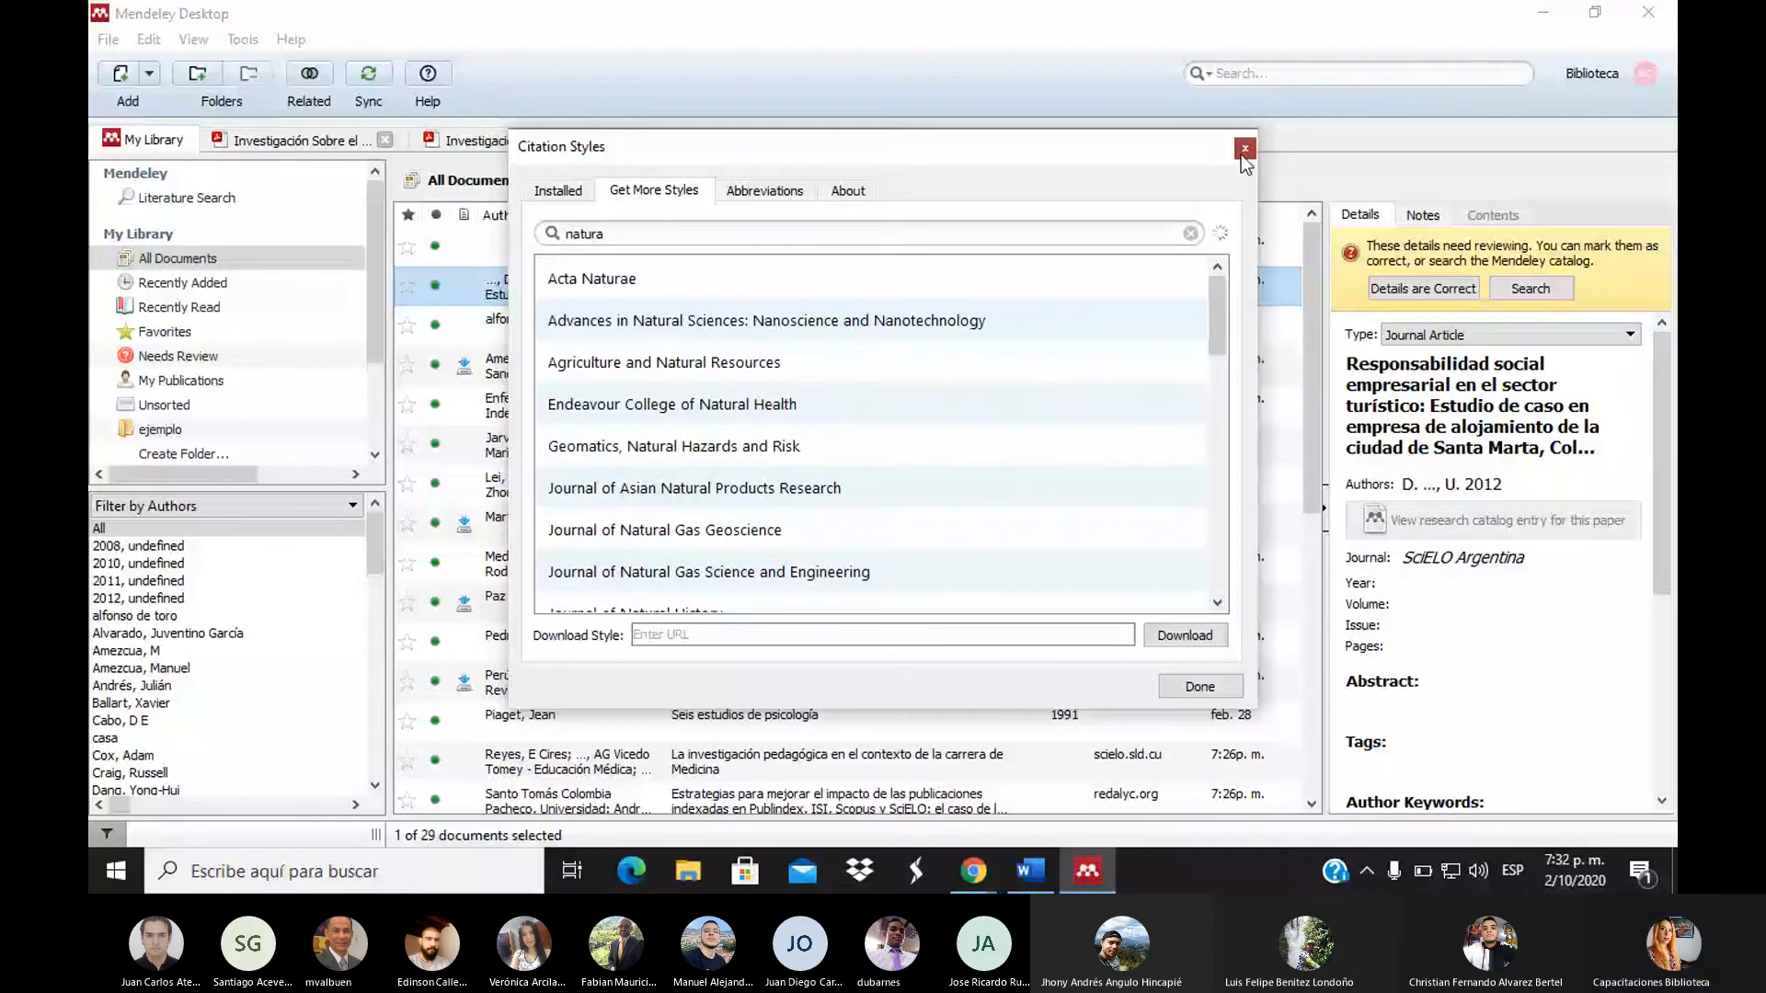
pyautogui.click(1241, 153)
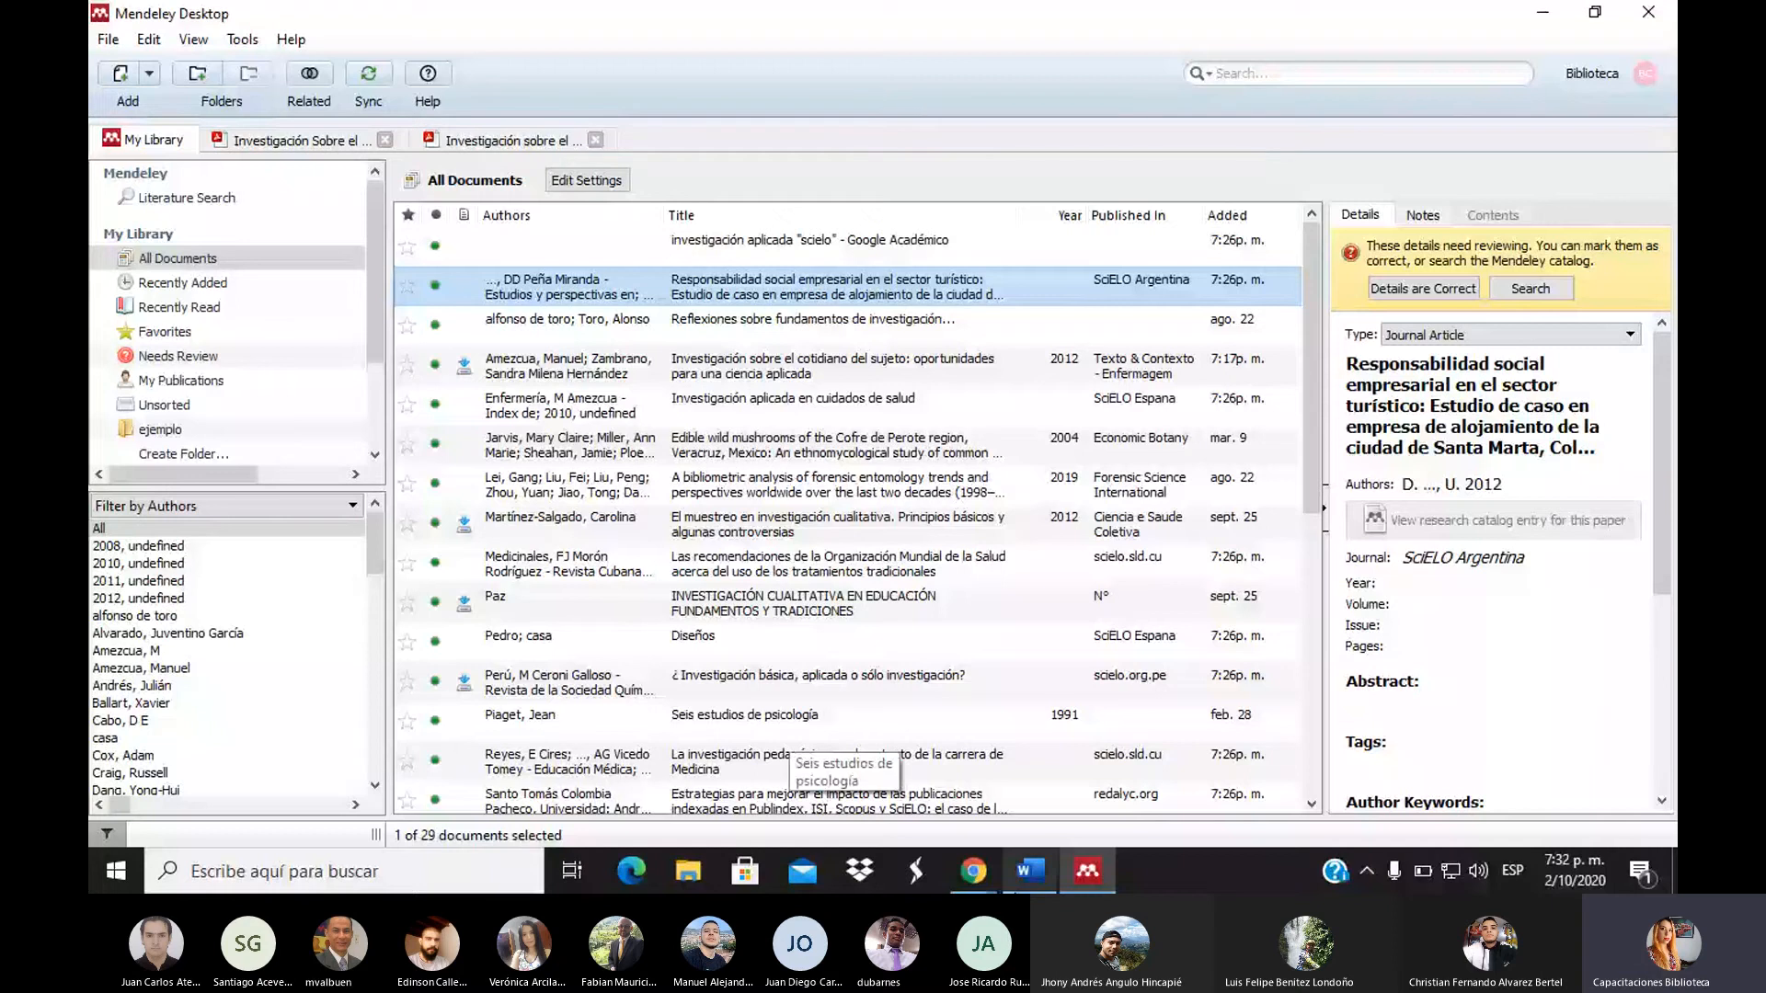
pyautogui.hotkey('alt', 'Tab')
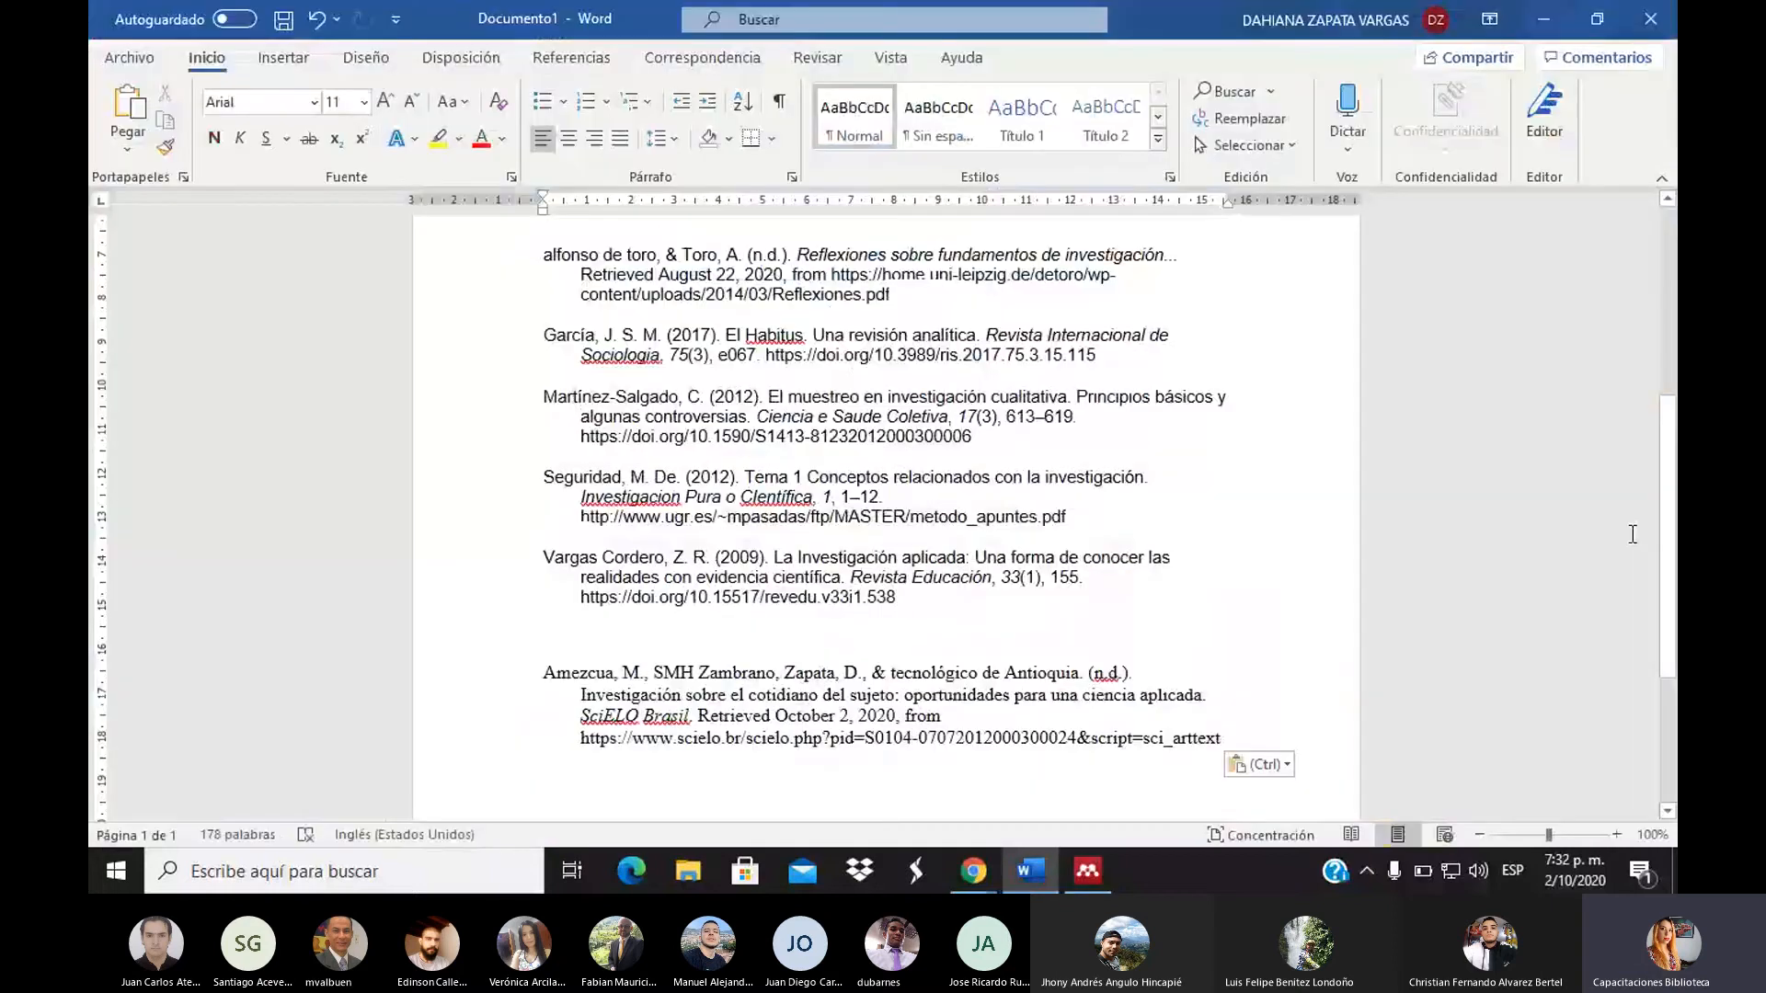
pyautogui.scroll(4, 1632, 533)
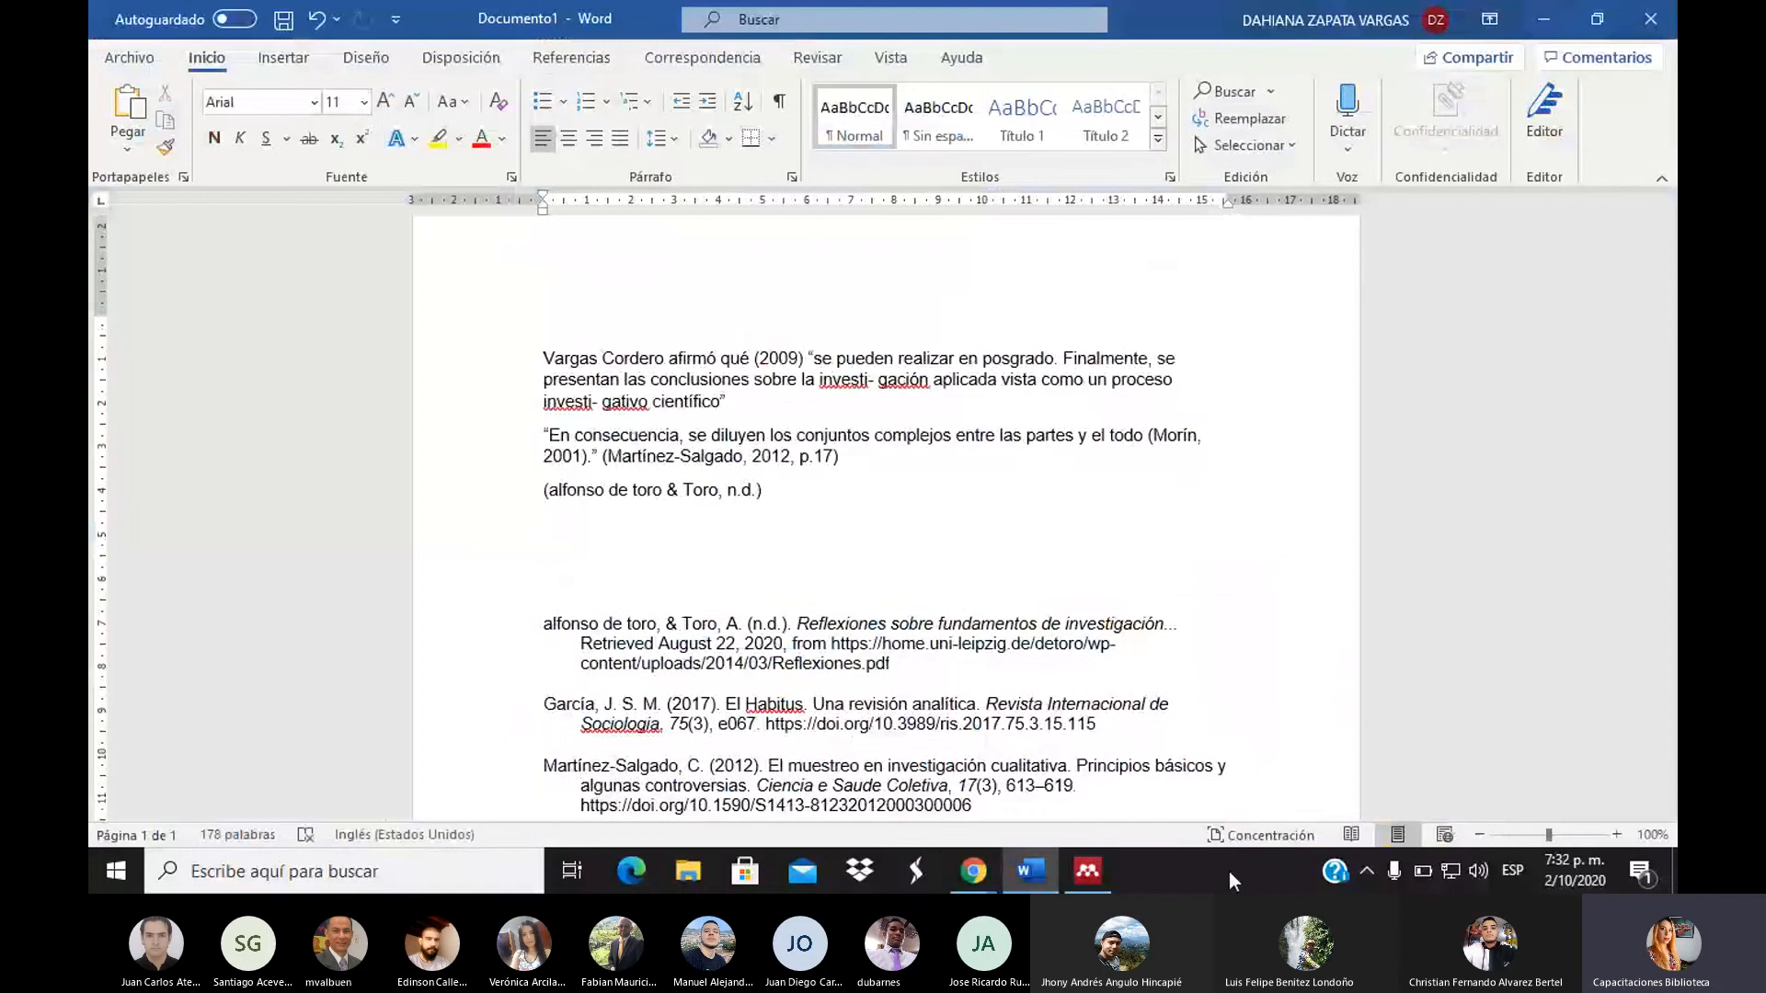
pyautogui.hotkey('alt', 'Tab')
pyautogui.click(257, 40)
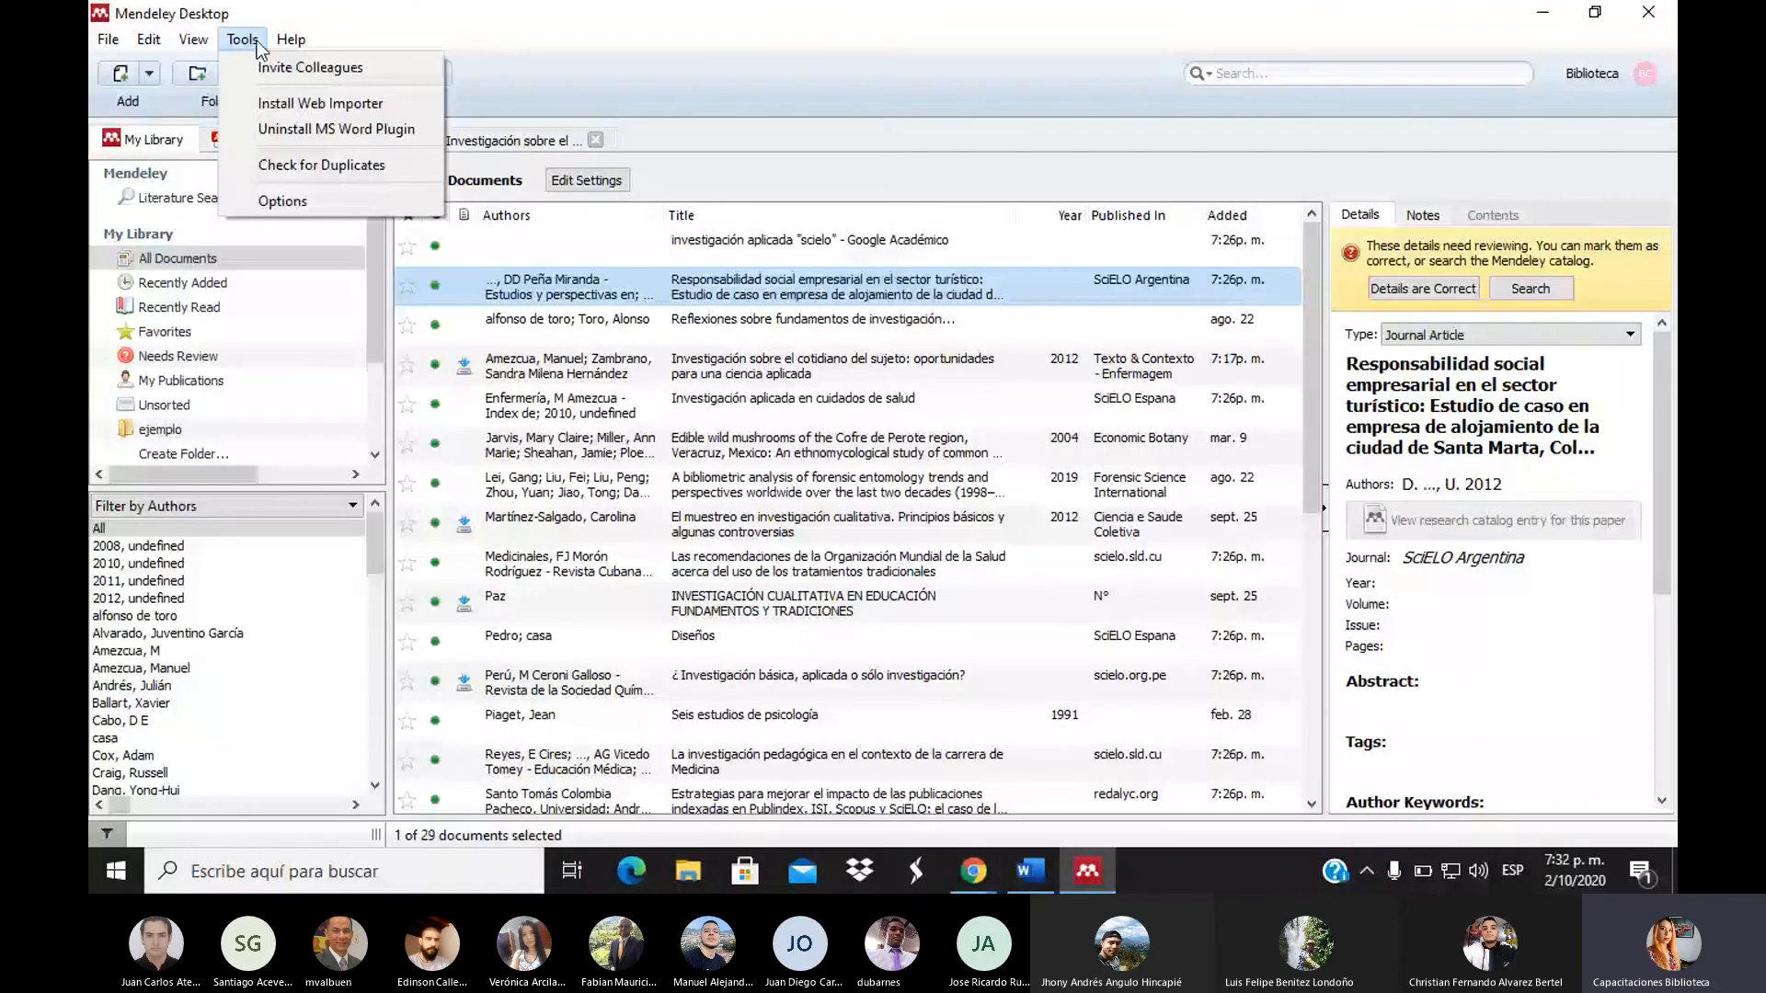
# Close the second open document tab and switch to the Google Scholar results in Chrome
pyautogui.click(681, 3)
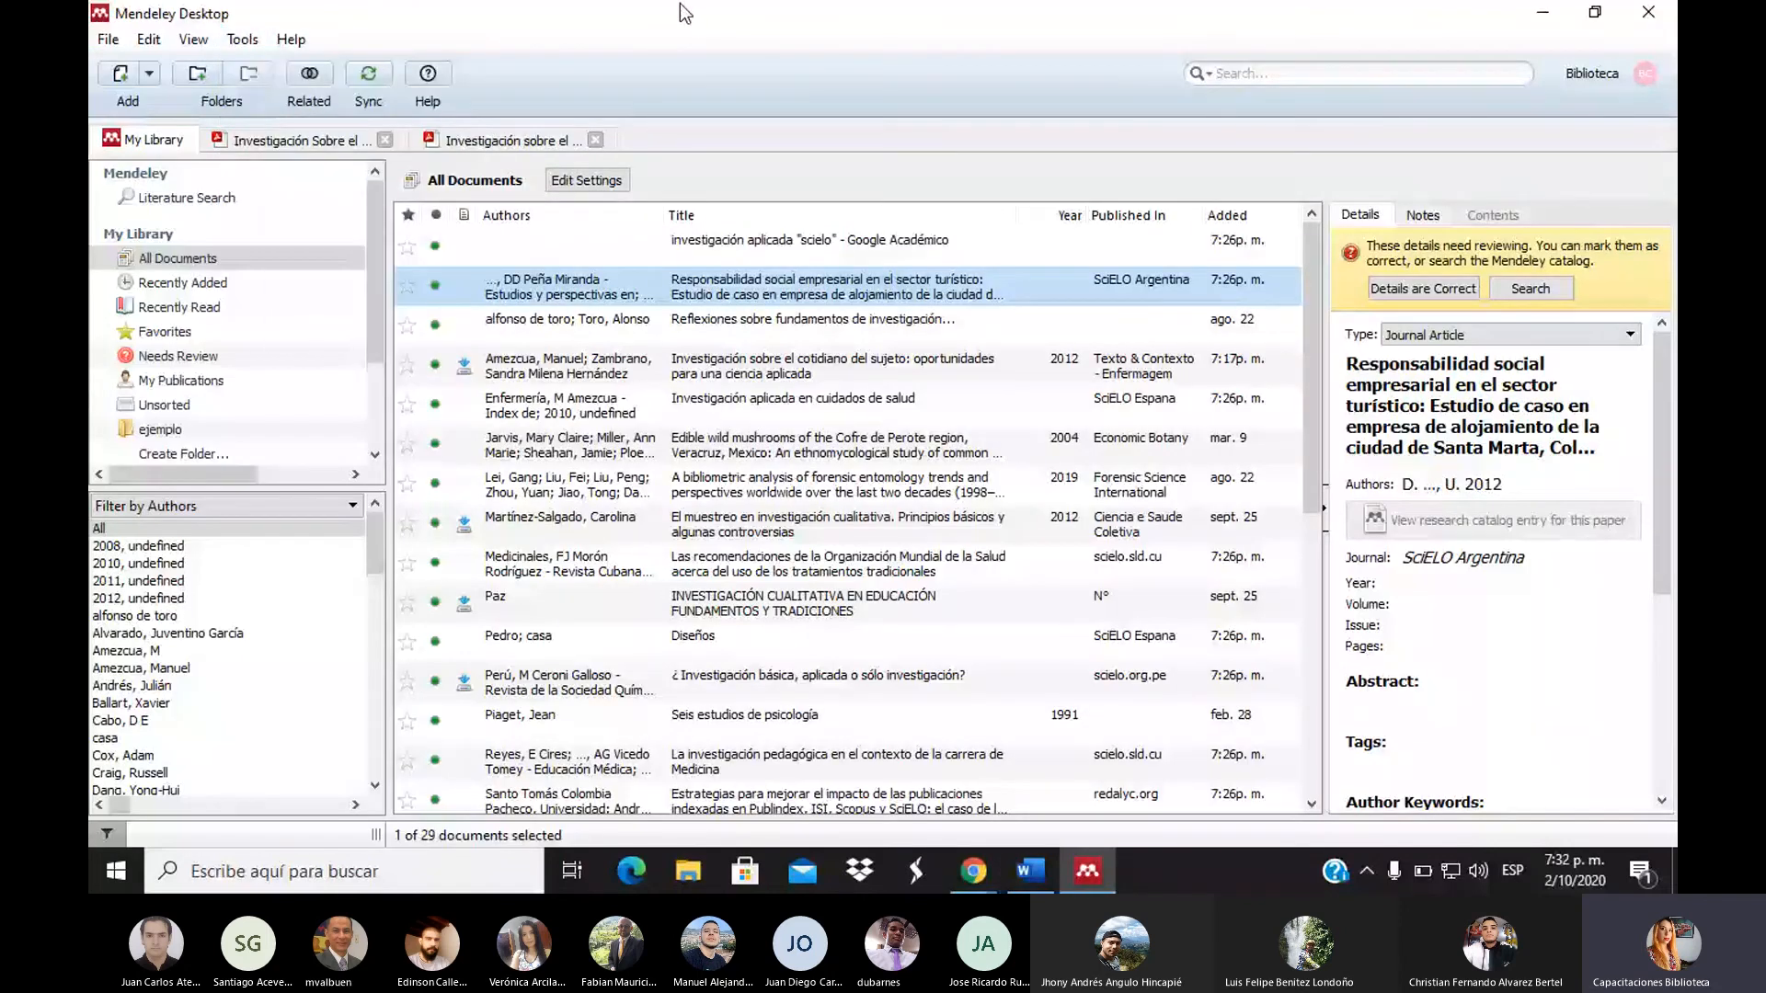
pyautogui.click(595, 140)
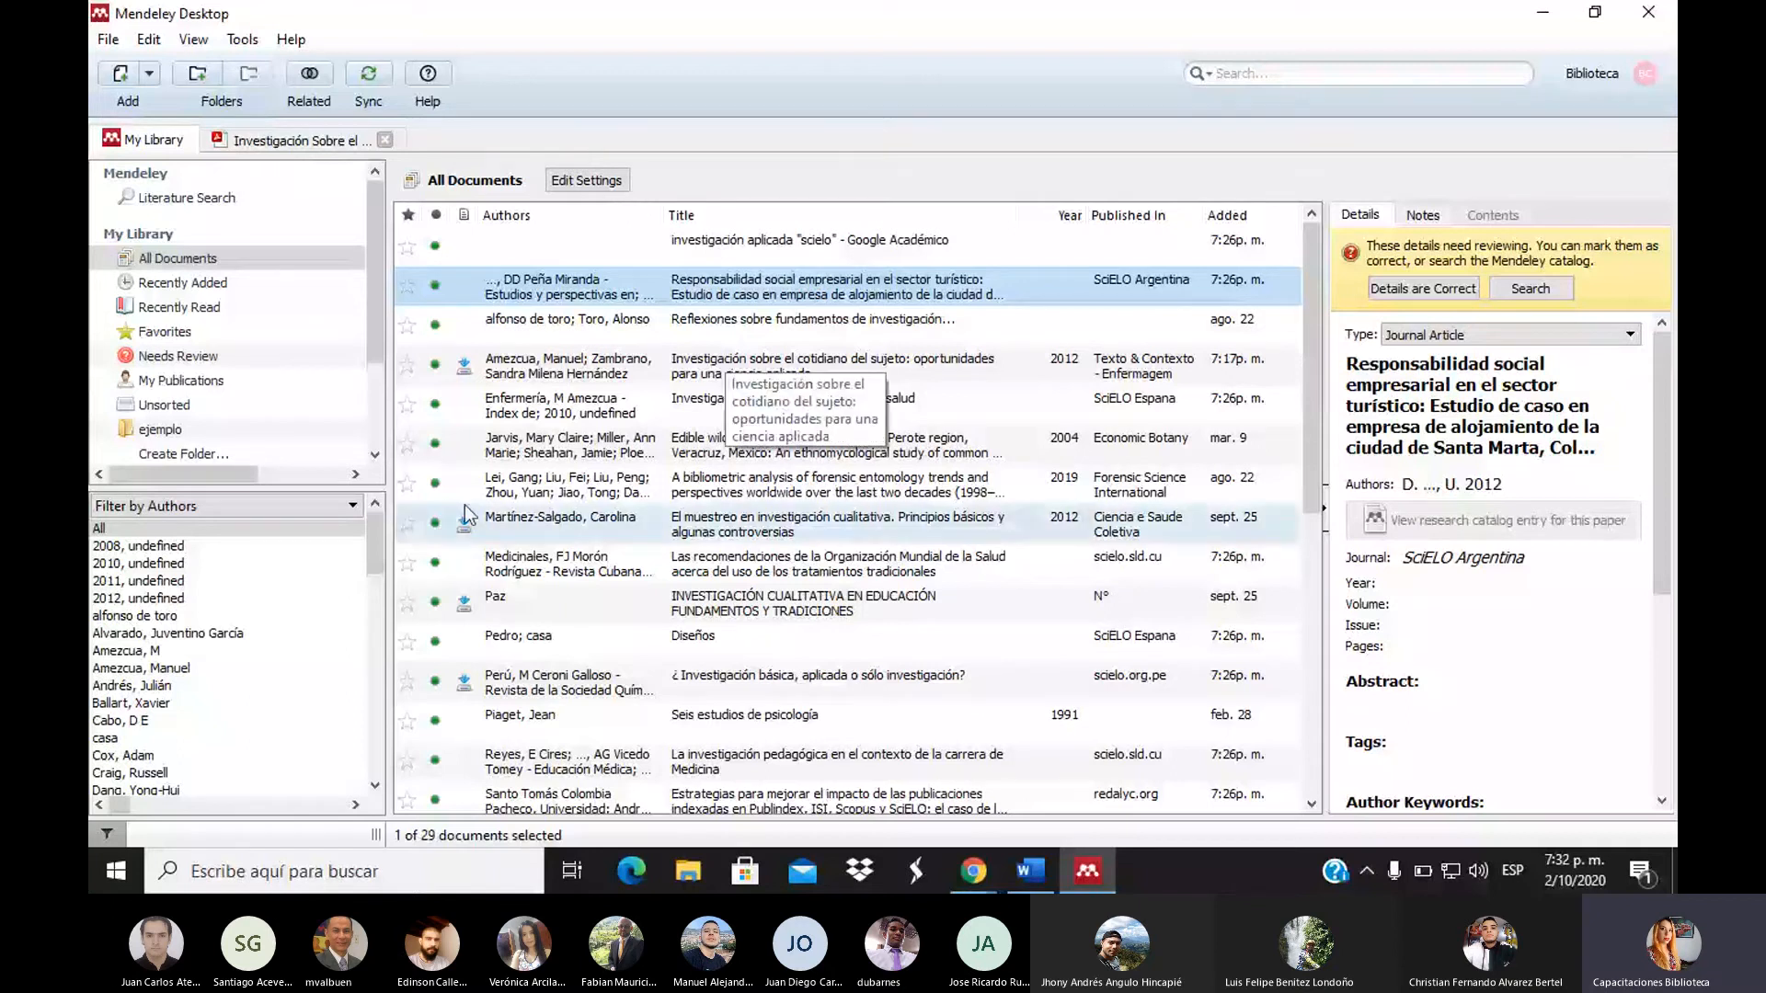
pyautogui.hotkey('alt', 'Tab')
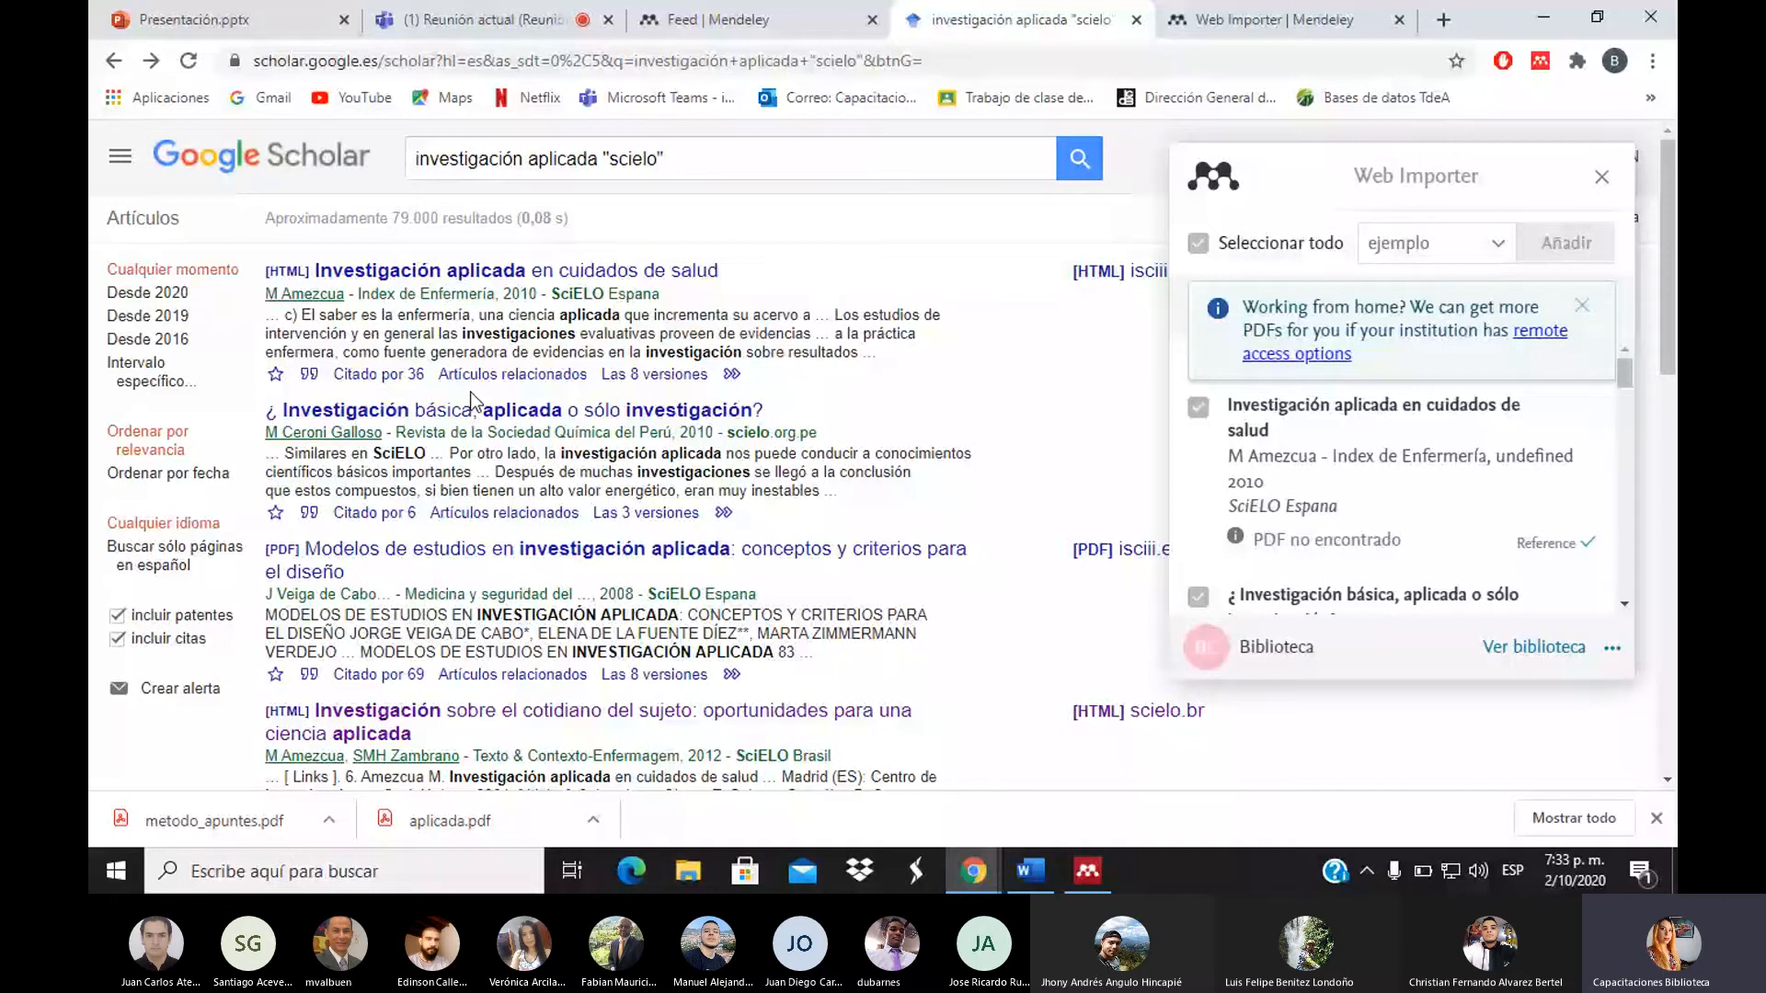
# Go back from Google Scholar to the Mendeley Desktop All Documents library
pyautogui.click(1072, 872)
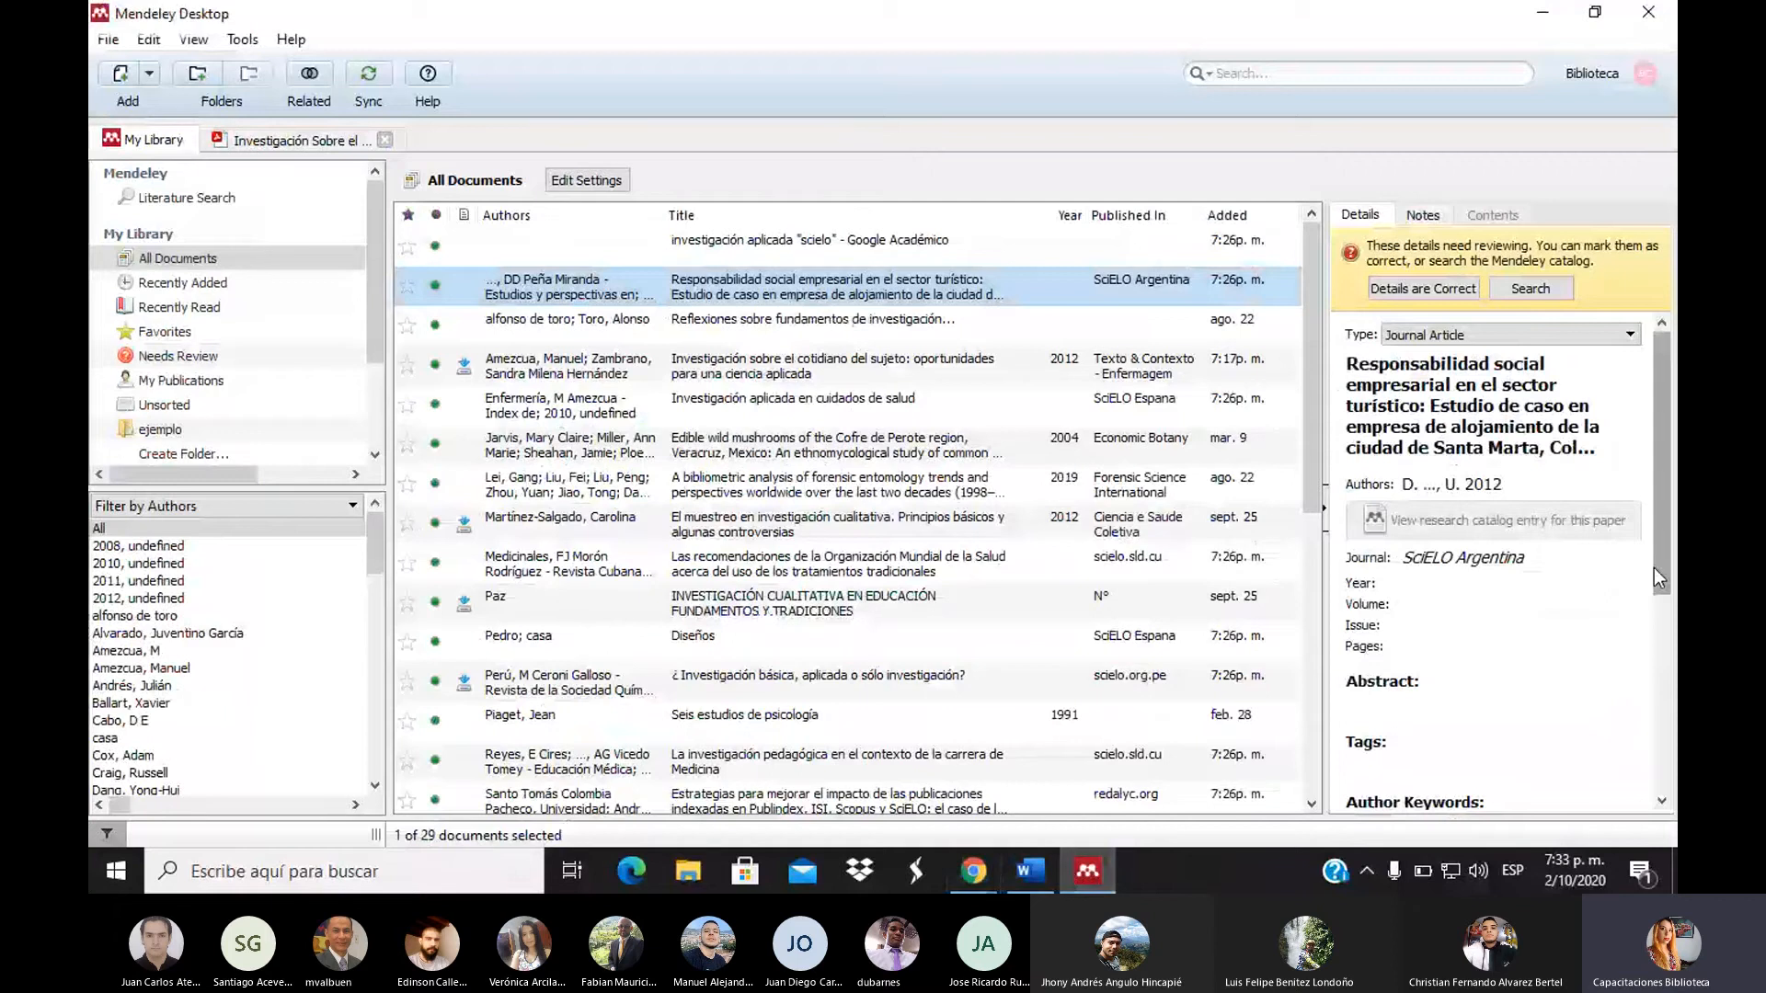
# In the Details pane, set the selected document's type to Web Page
pyautogui.moveTo(1654, 566); pyautogui.dragTo(1650, 598)
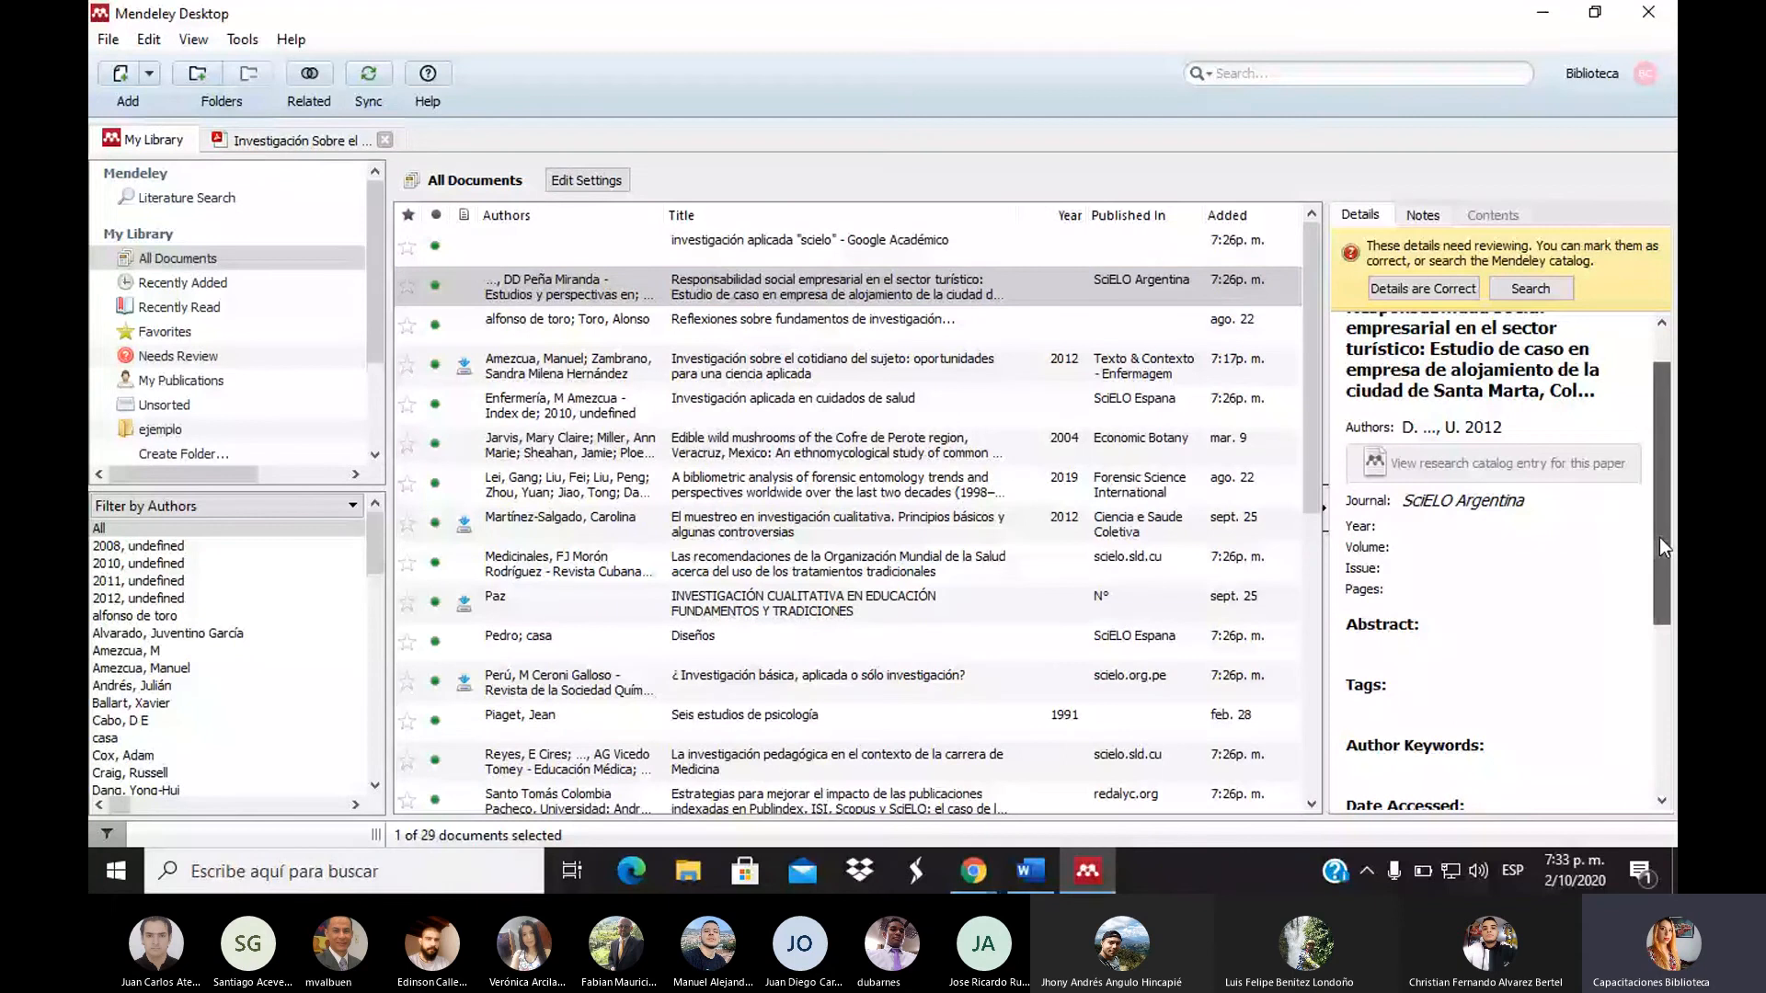
pyautogui.scroll(1, 1659, 538)
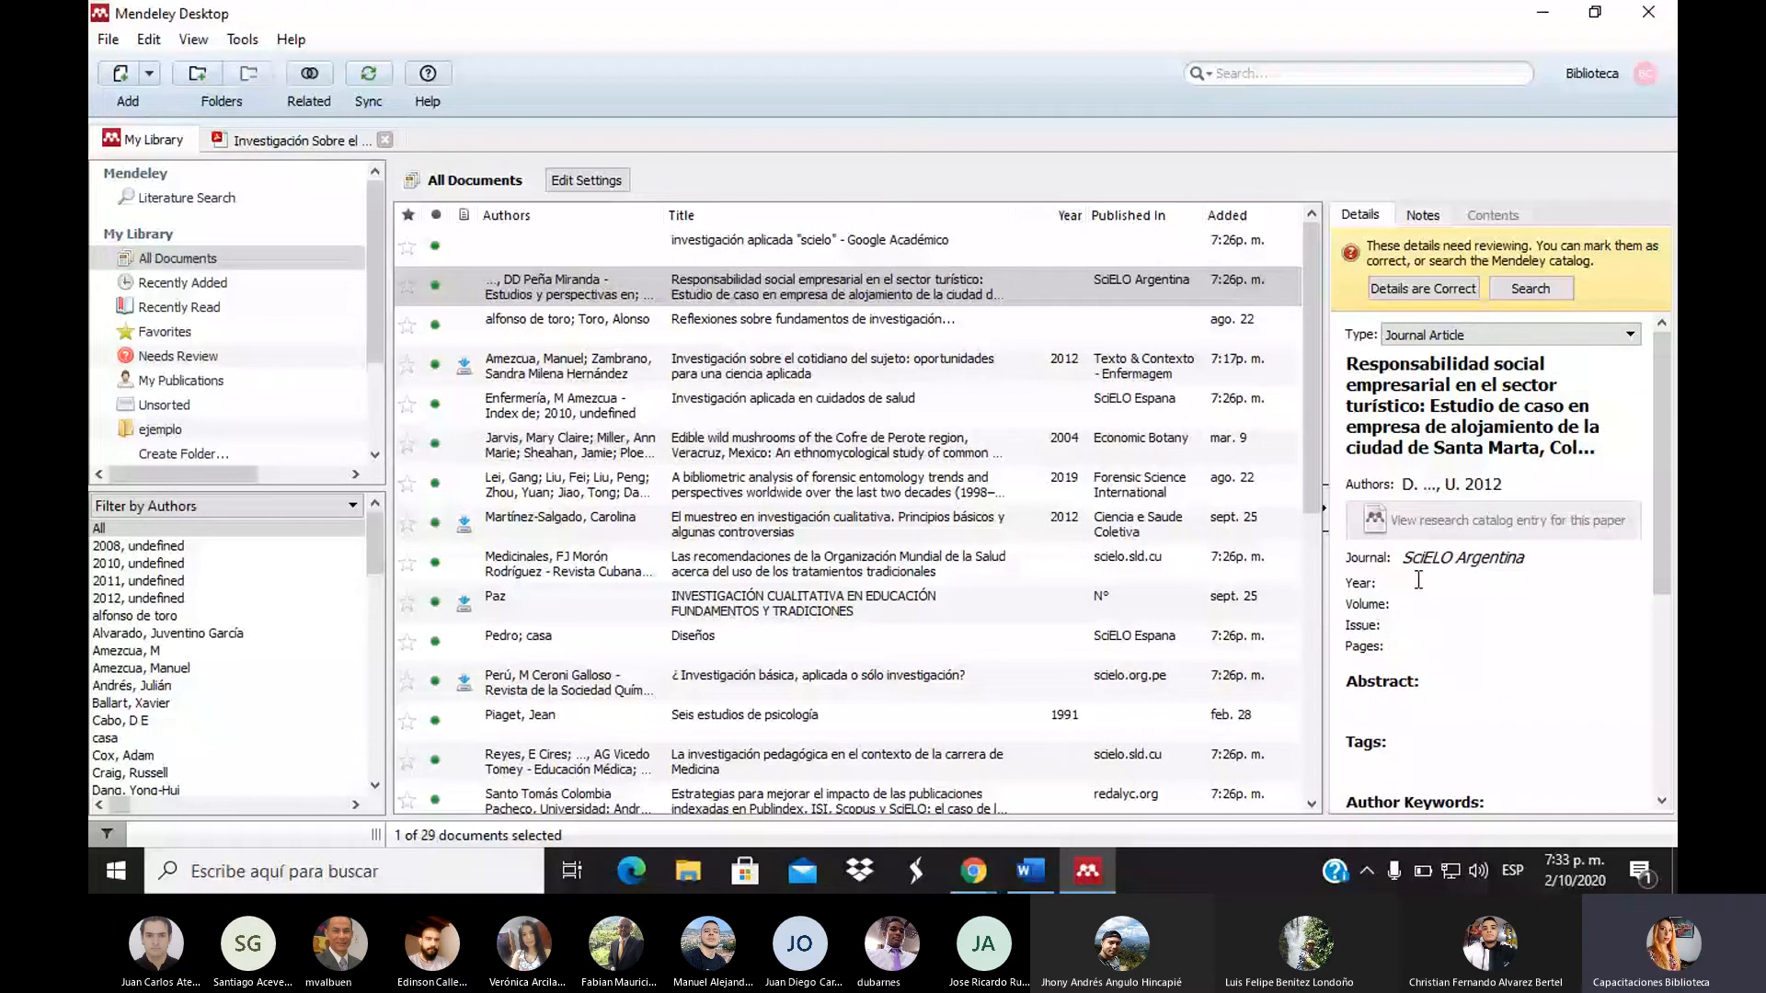
pyautogui.click(1524, 334)
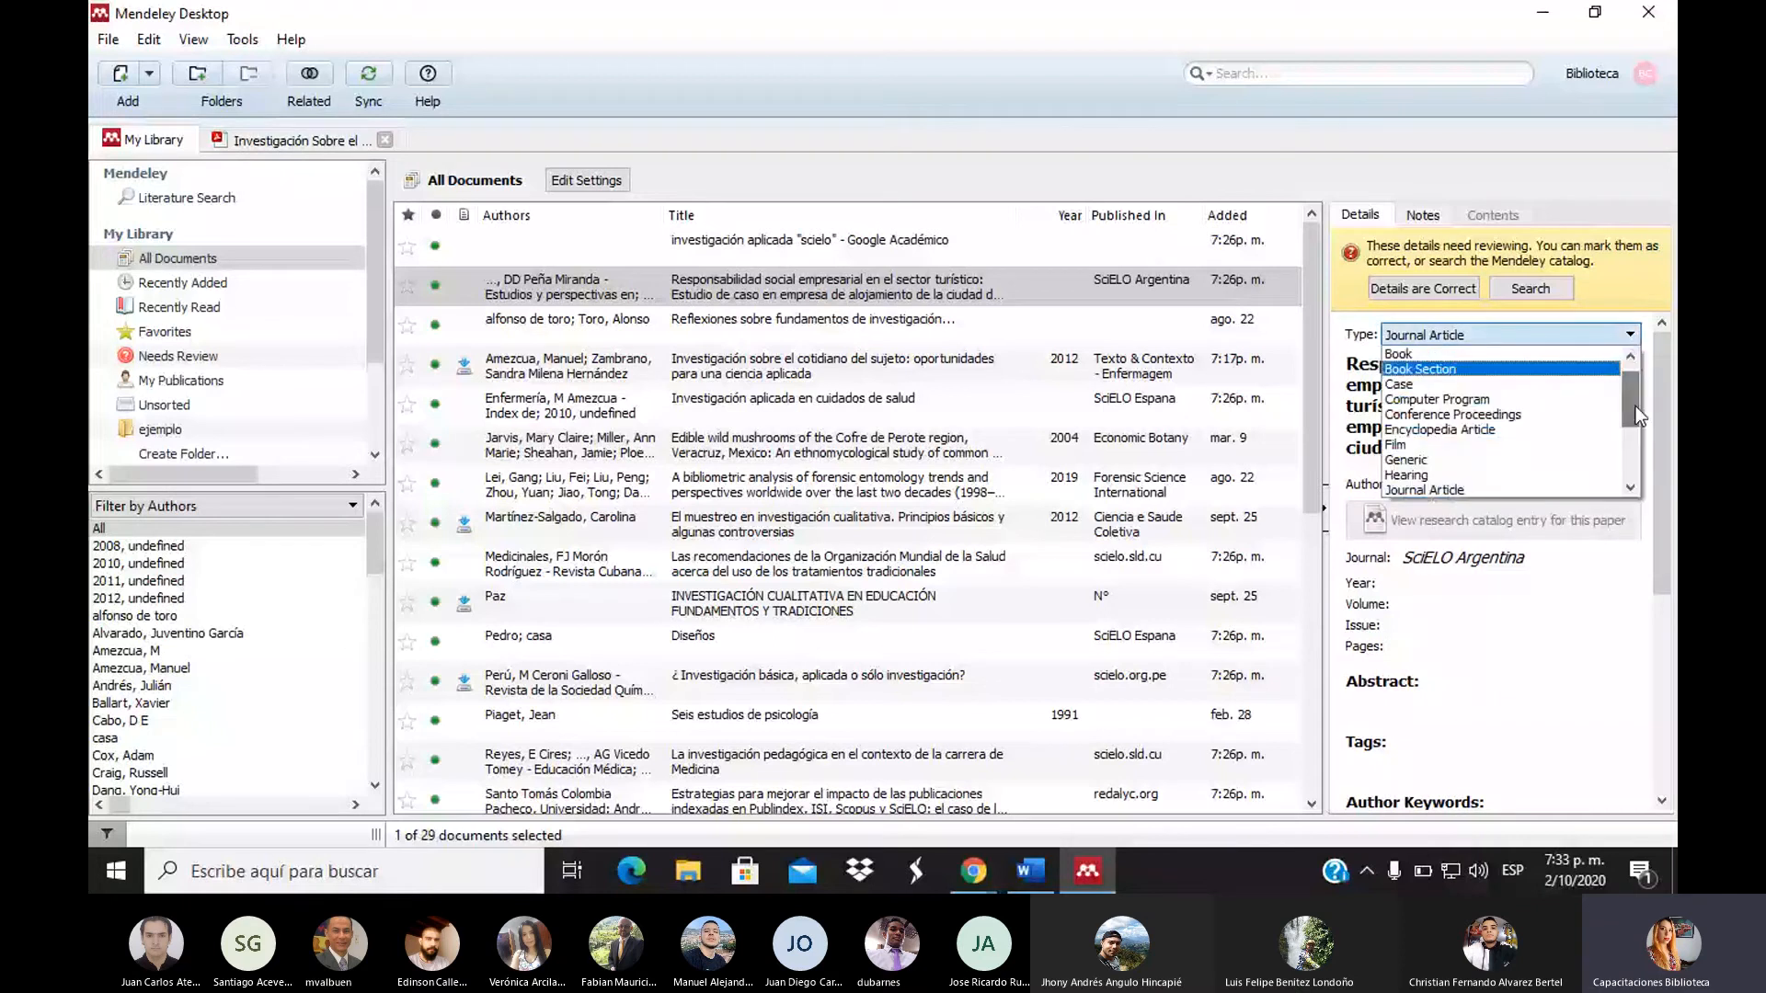
pyautogui.moveTo(1635, 405); pyautogui.dragTo(1626, 464)
pyautogui.click(1451, 475)
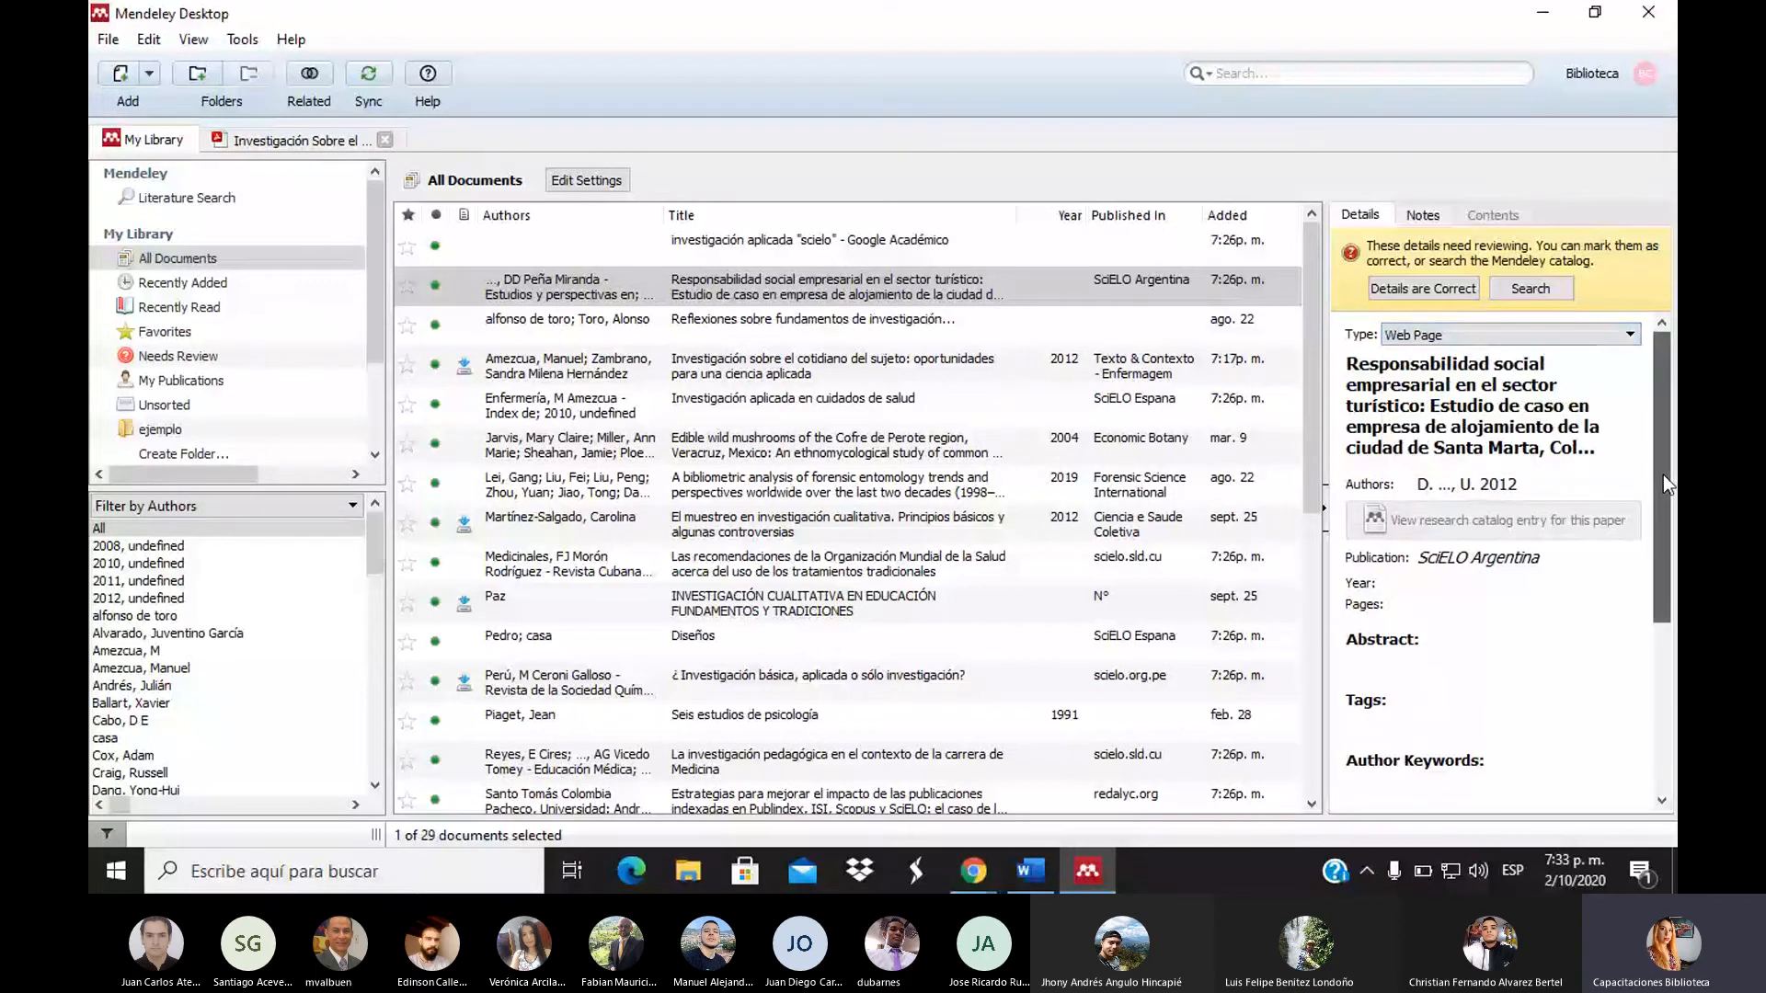
# Change the 'Responsabilidad social empresarial en el sector turístico' type to Book and return to the list
pyautogui.moveTo(1663, 474); pyautogui.dragTo(1659, 644)
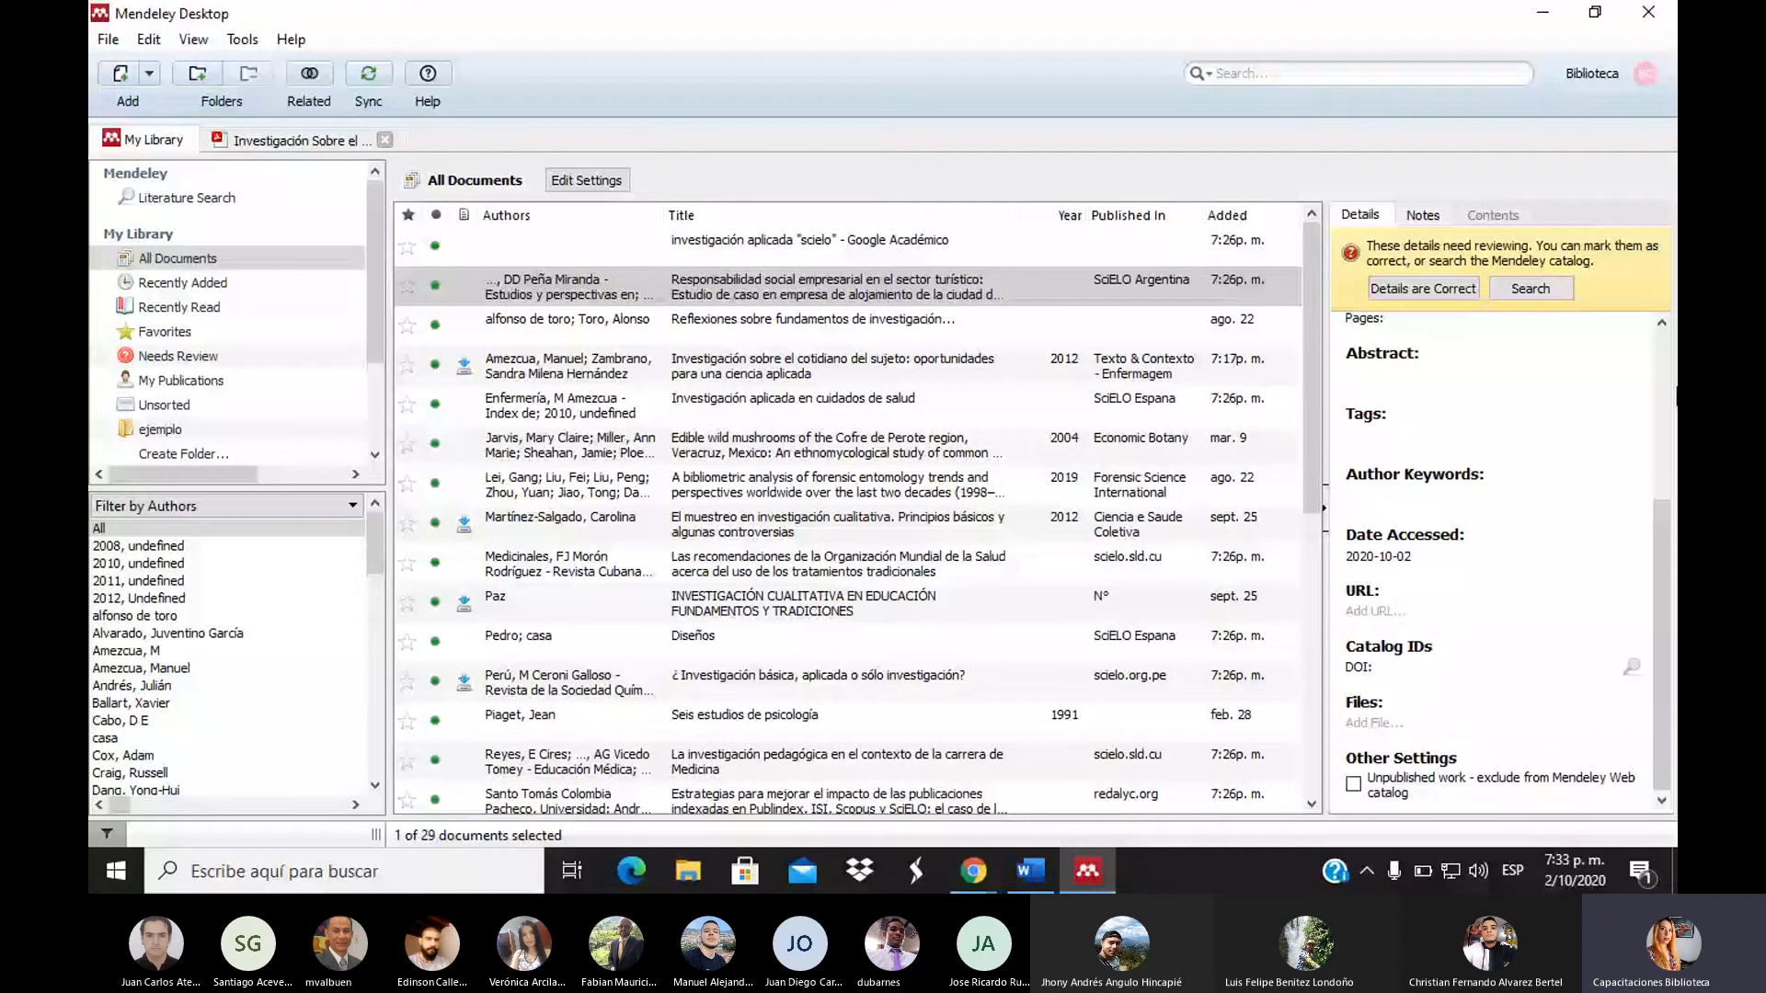
pyautogui.scroll(3, 1490, 460)
pyautogui.click(1508, 334)
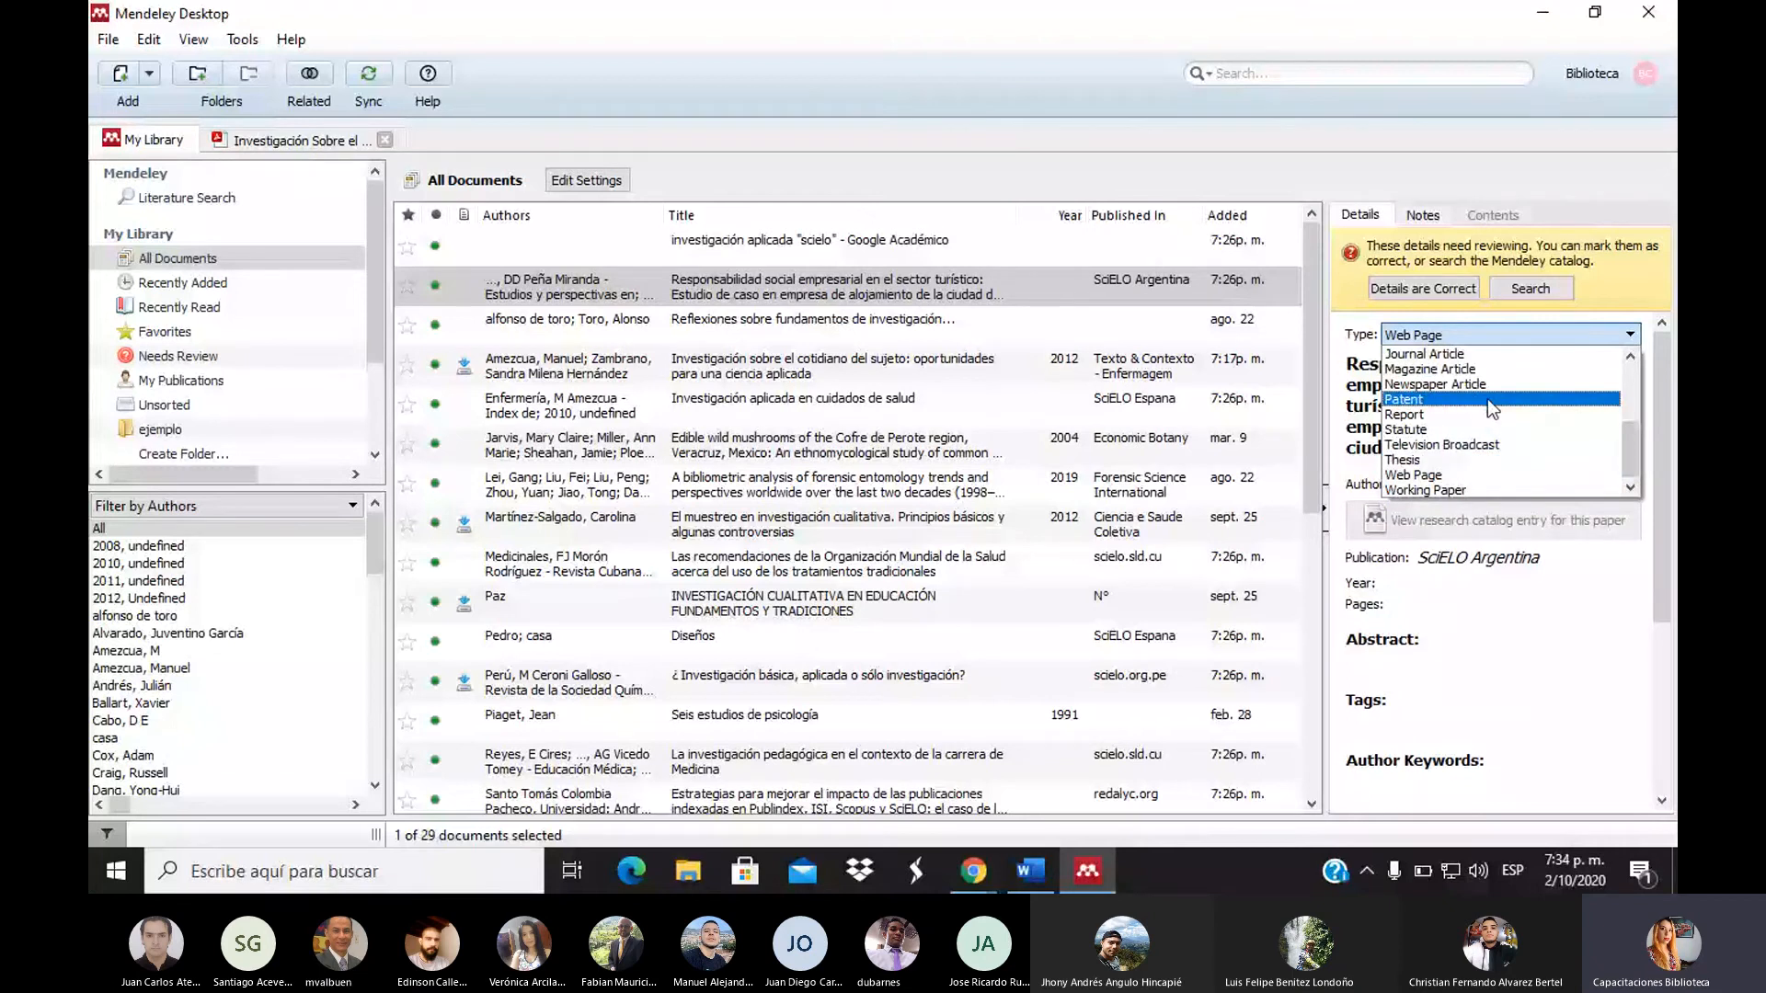
pyautogui.click(1631, 356)
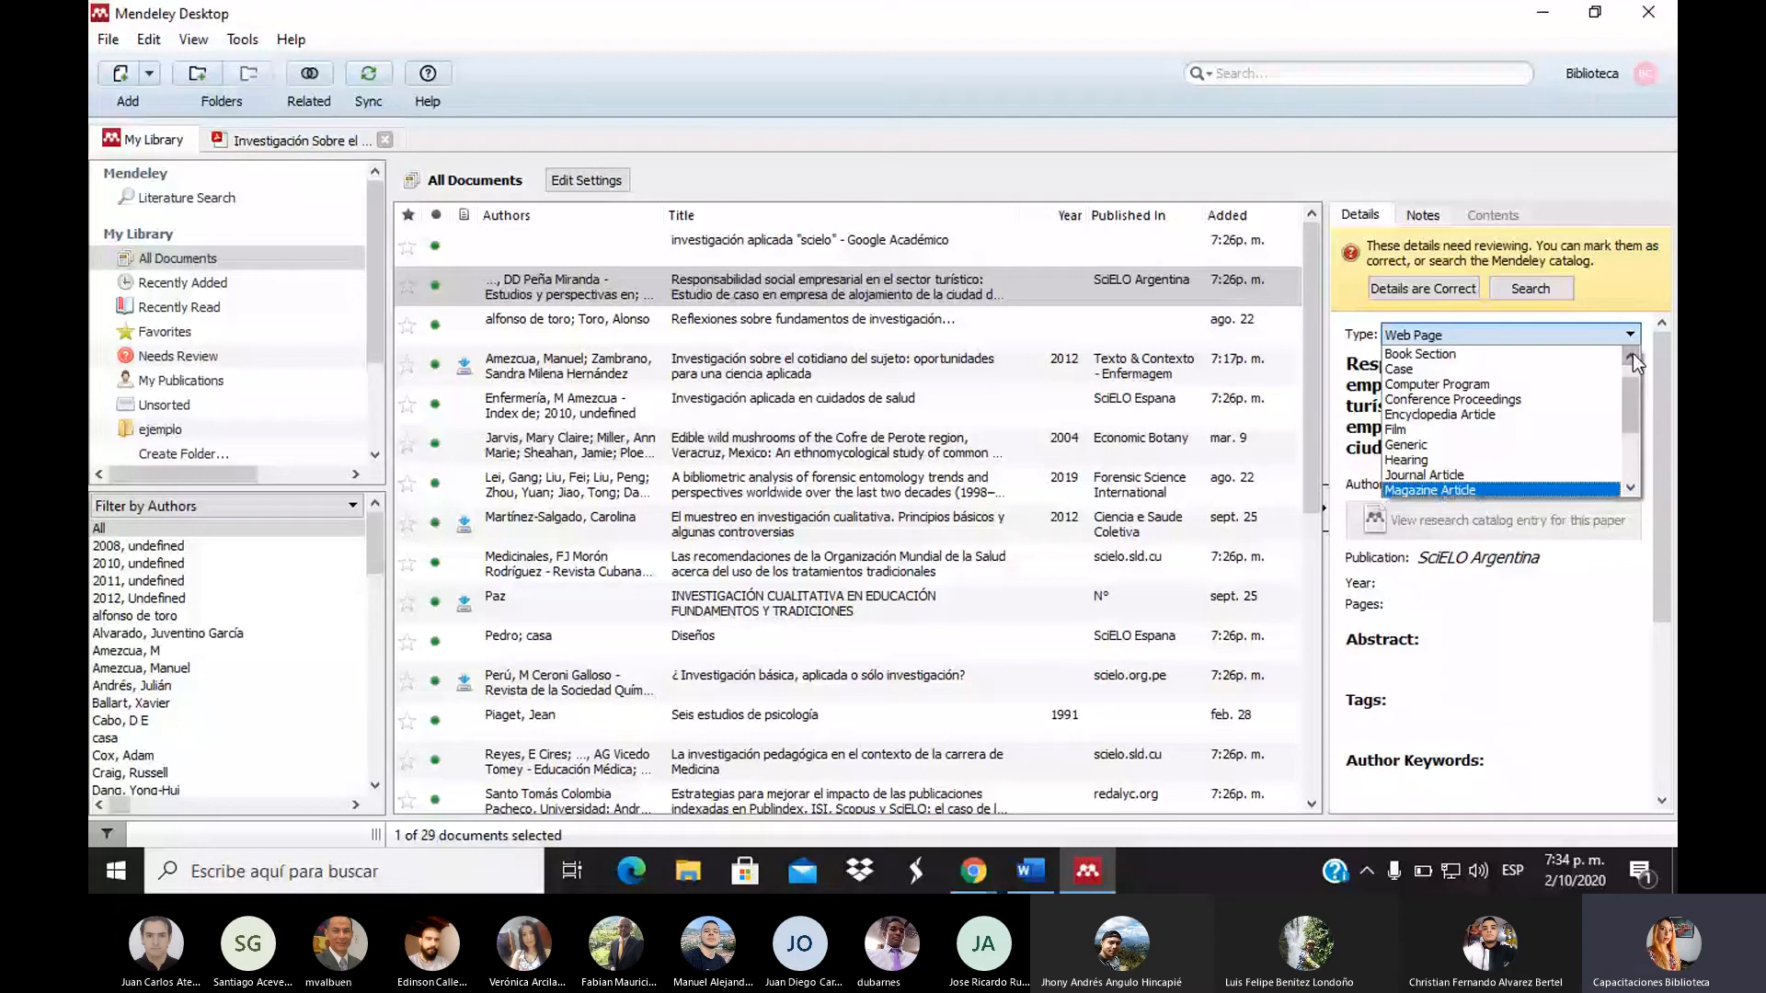
pyautogui.click(1632, 357)
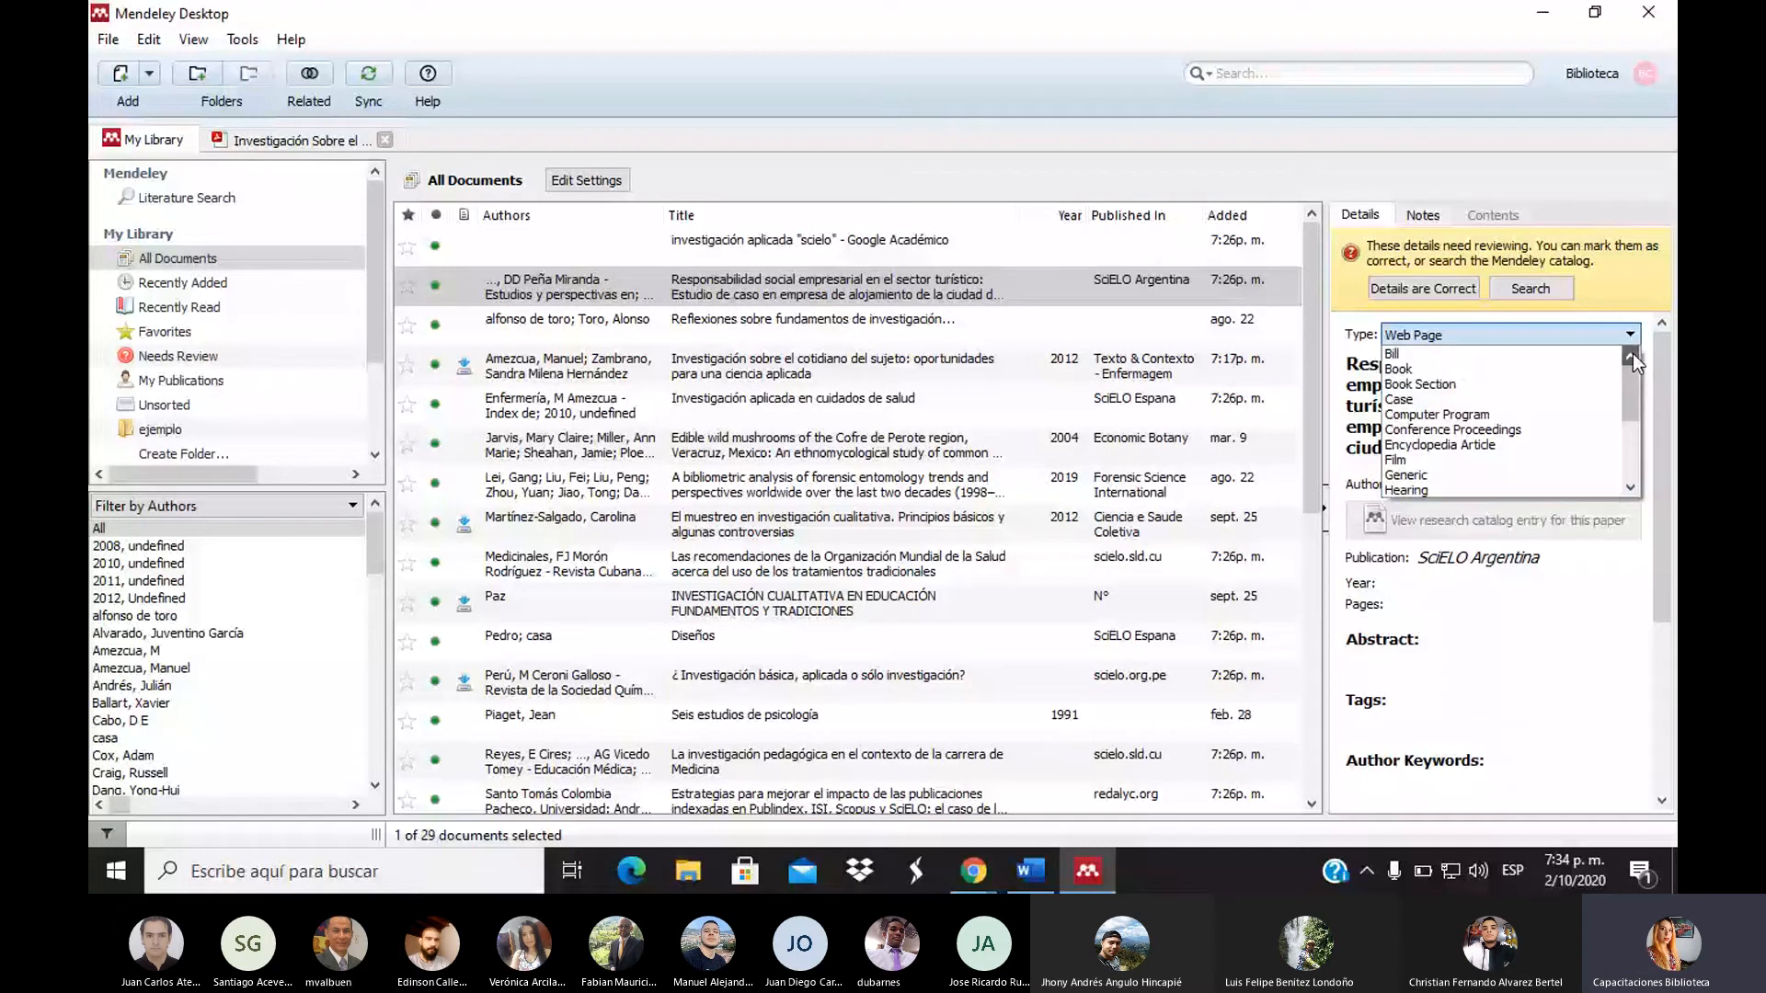
pyautogui.click(1402, 368)
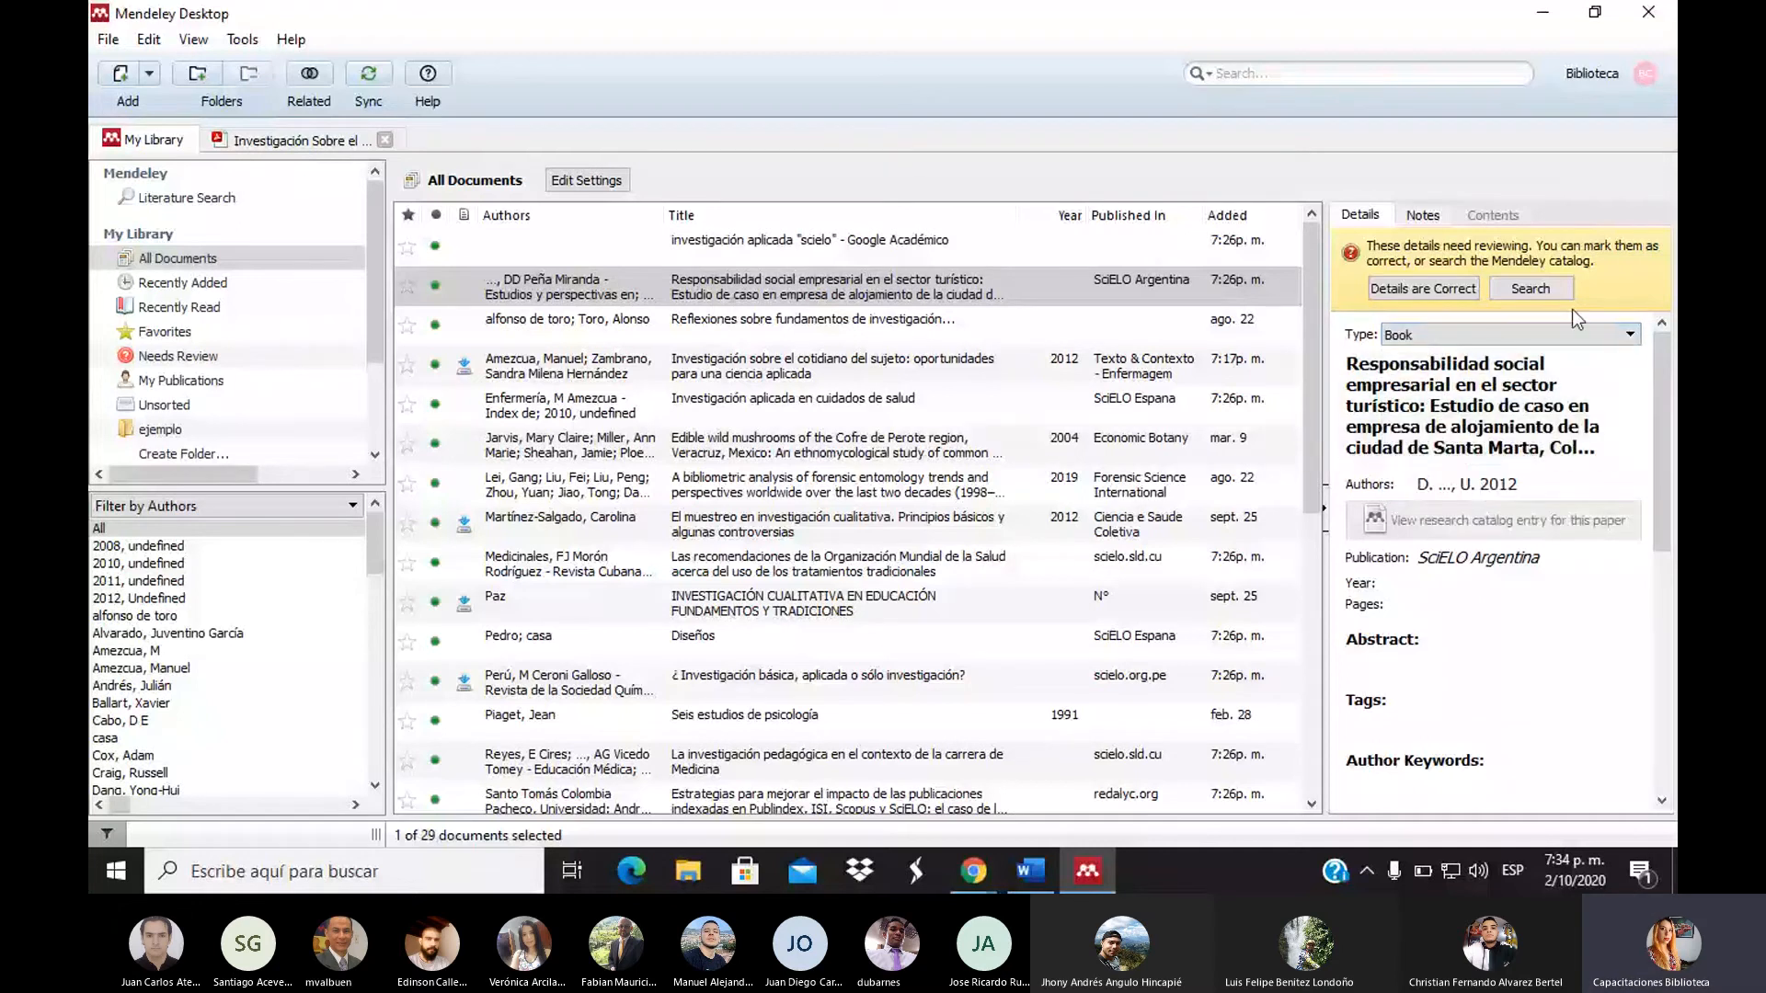
pyautogui.scroll(-2, 1628, 450)
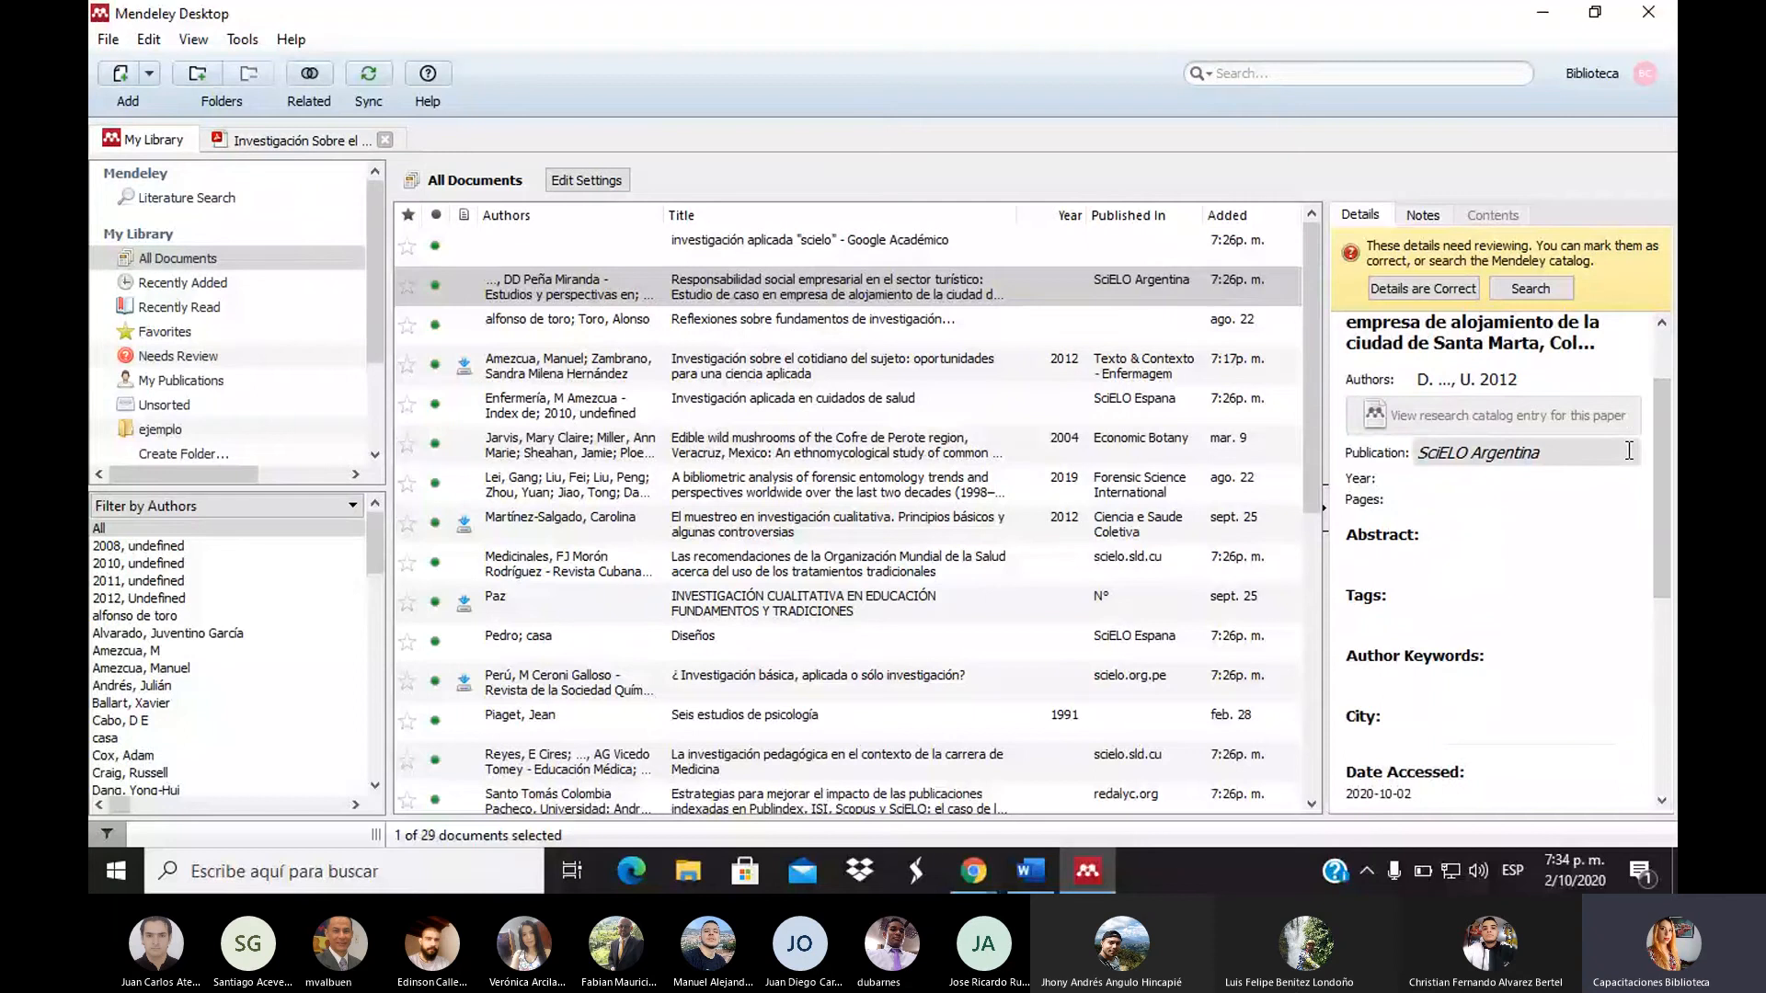
pyautogui.click(850, 290)
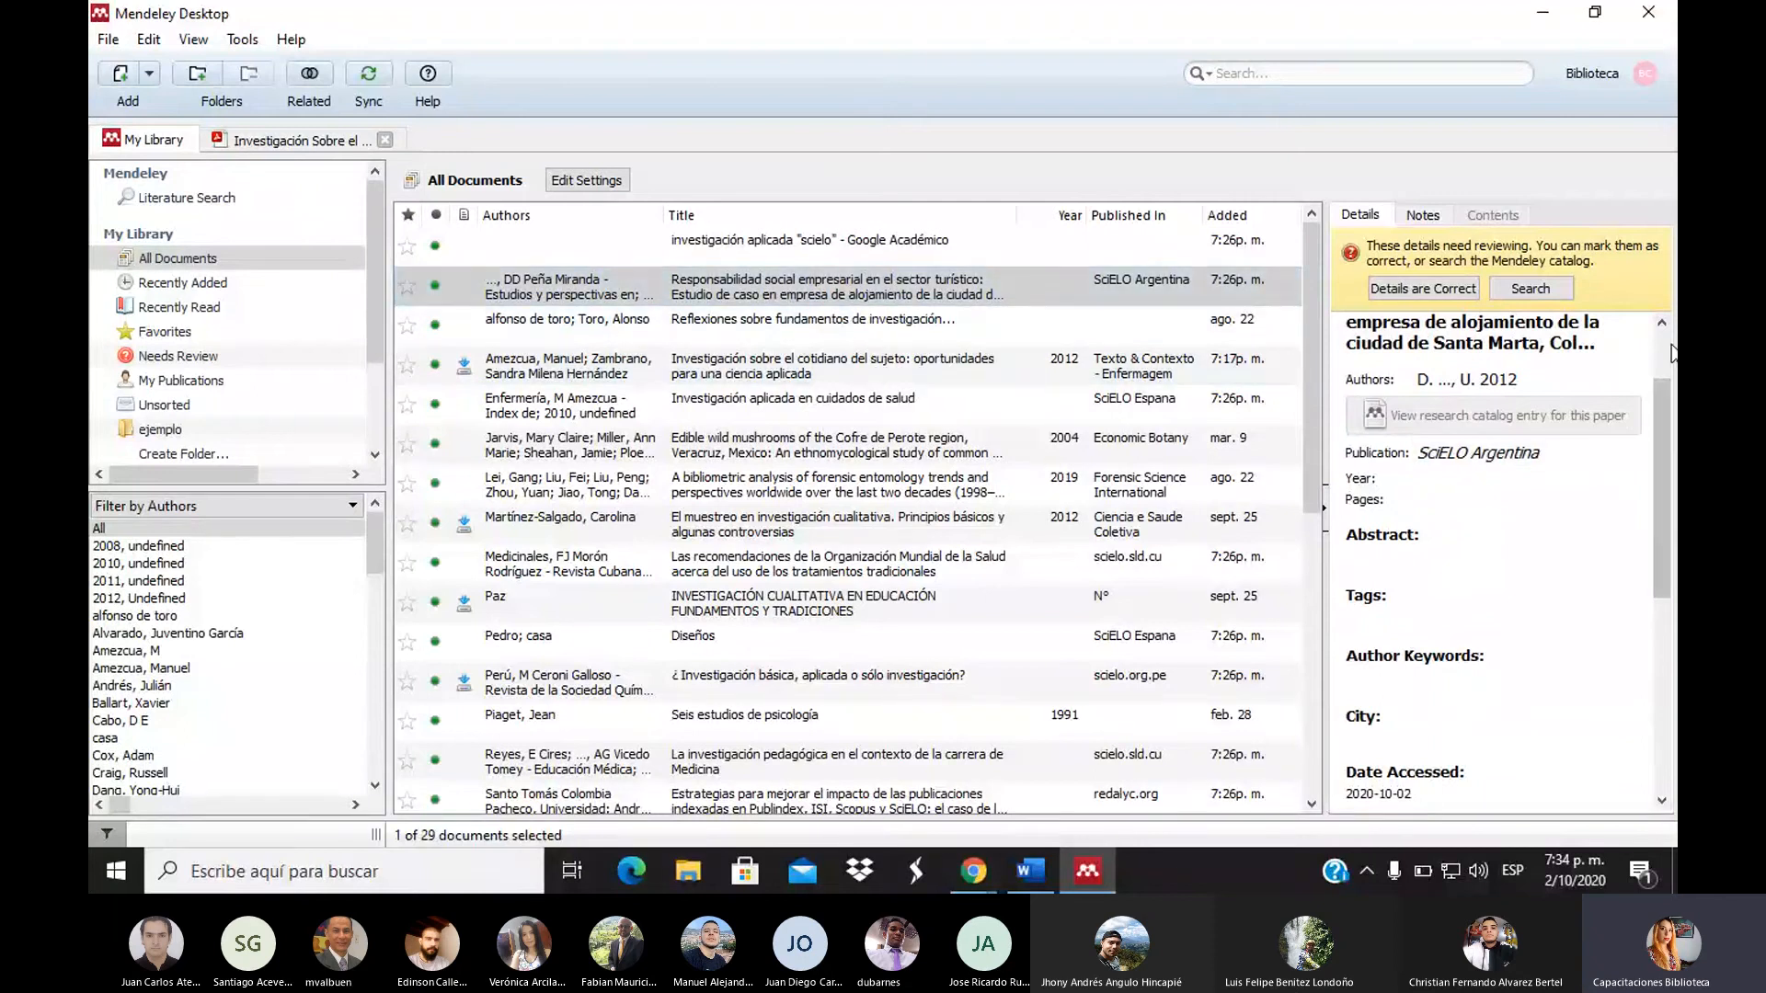
pyautogui.scroll(2, 1671, 352)
pyautogui.moveTo(964, 875)
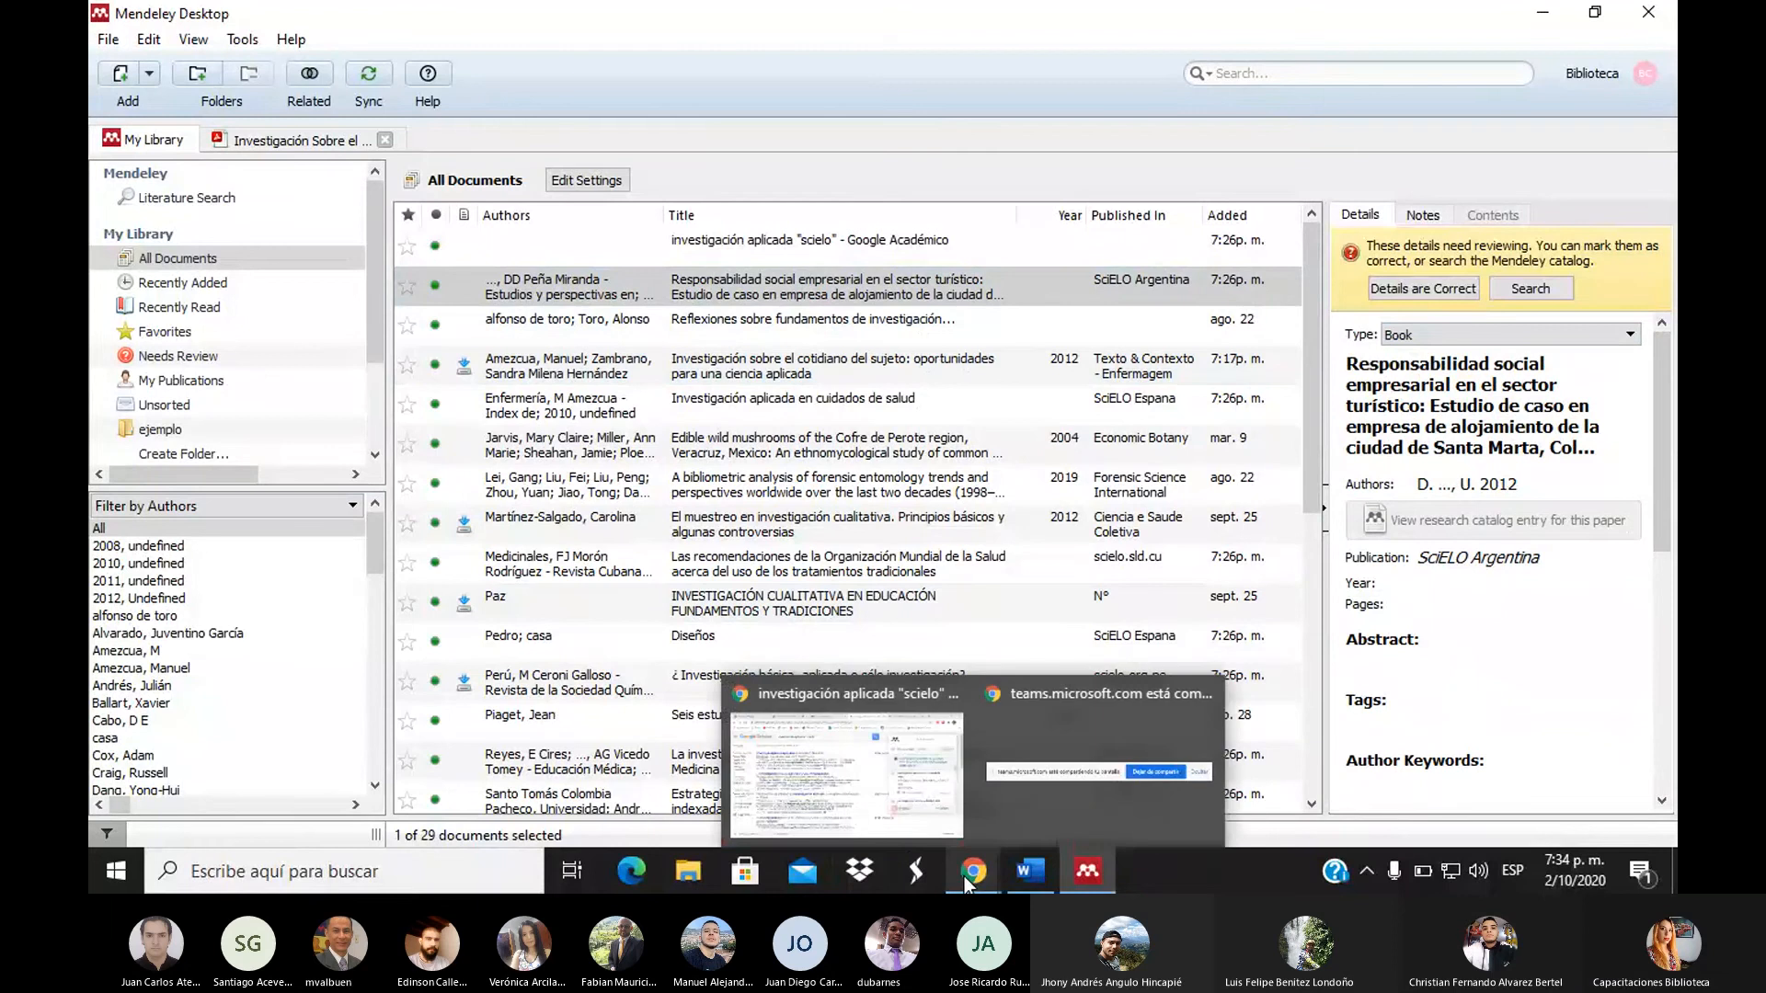
pyautogui.click(841, 808)
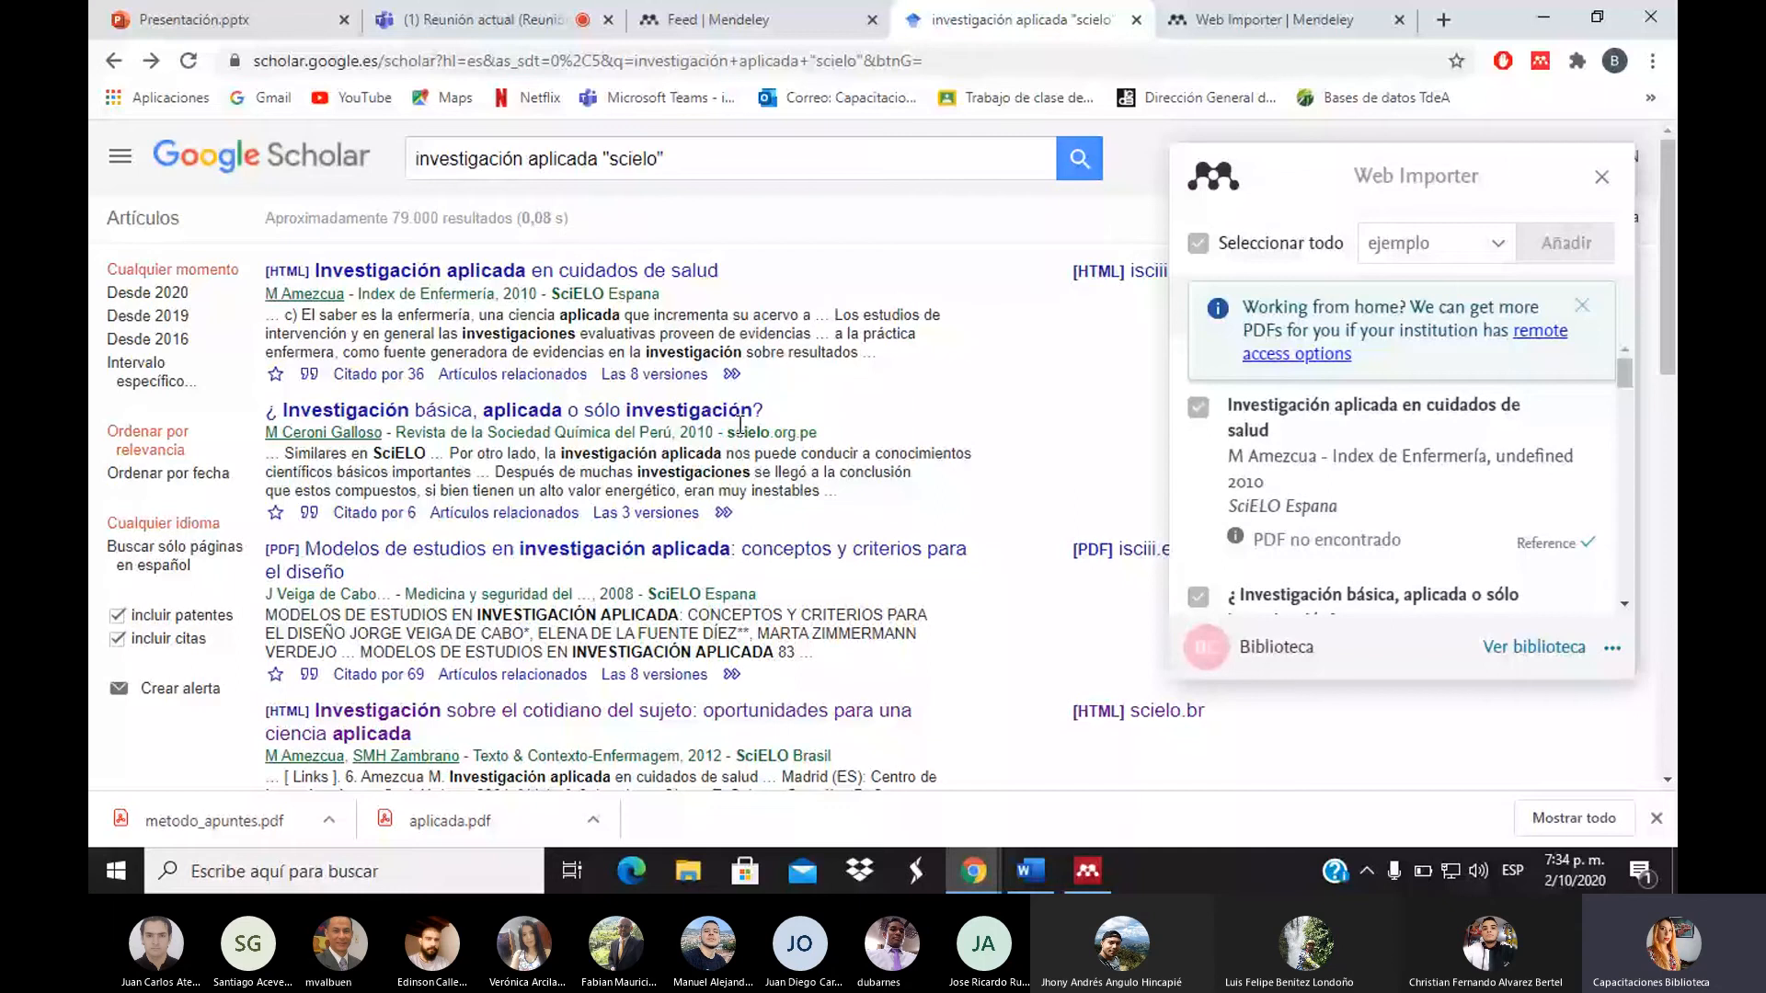
pyautogui.click(1089, 887)
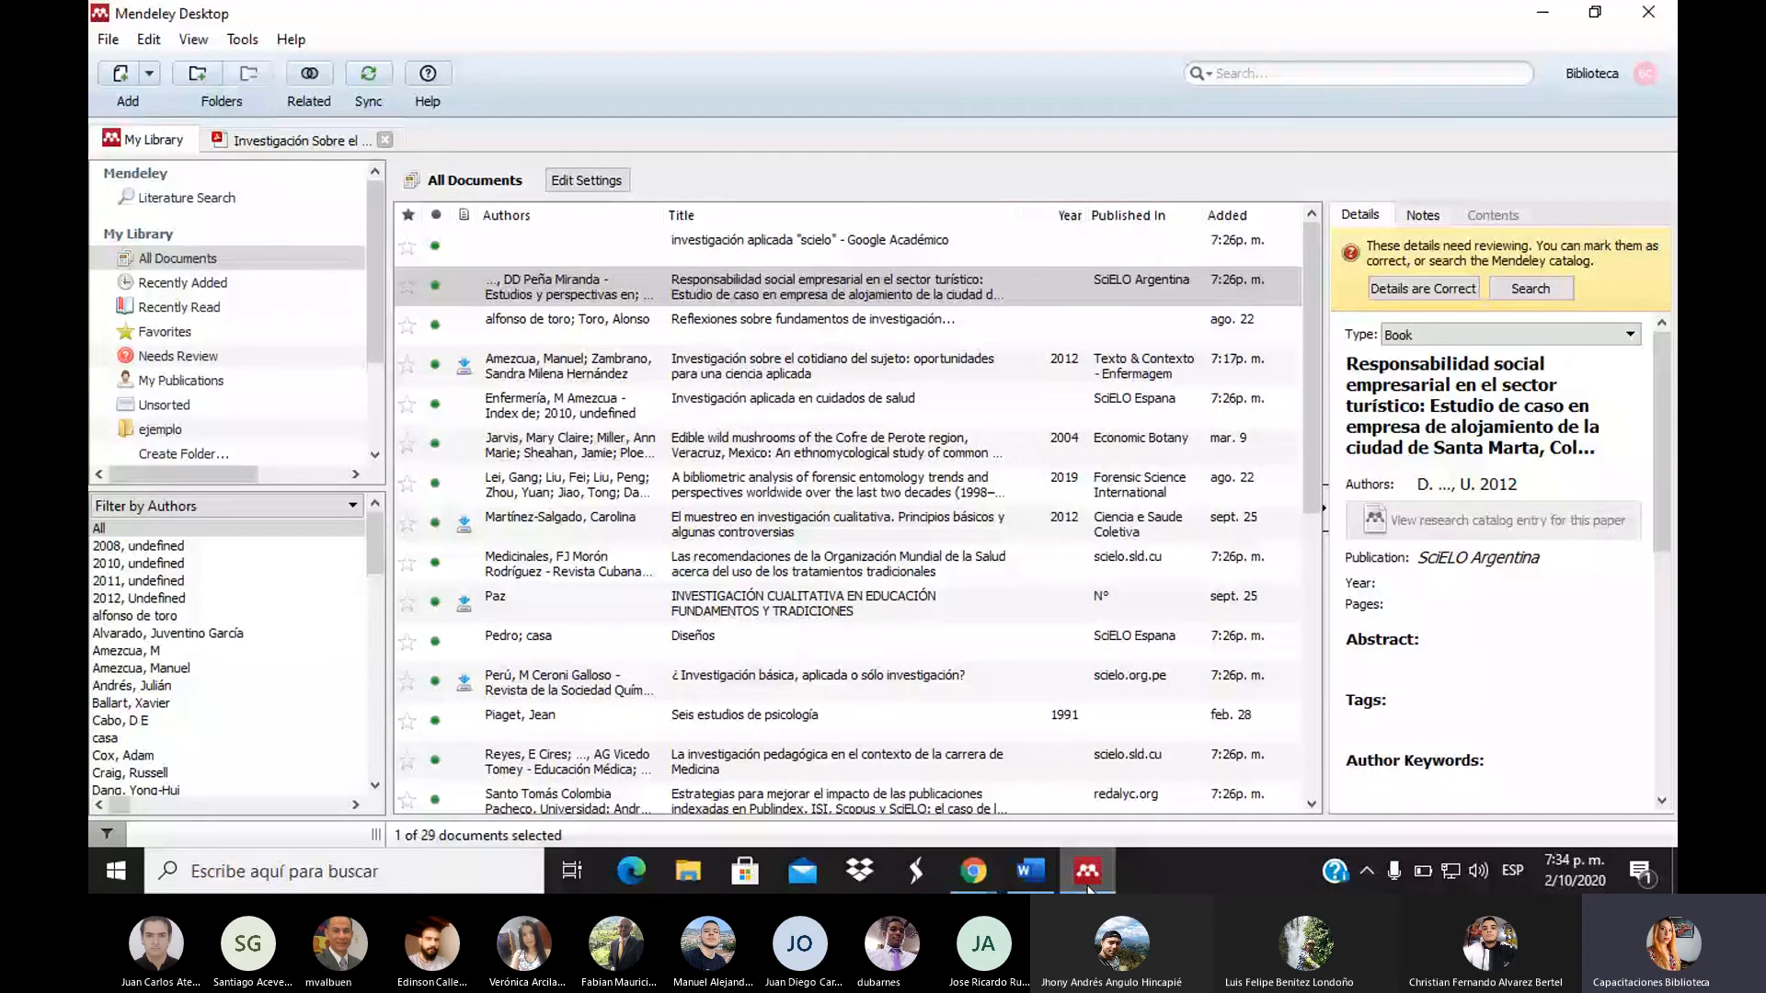
pyautogui.click(1088, 884)
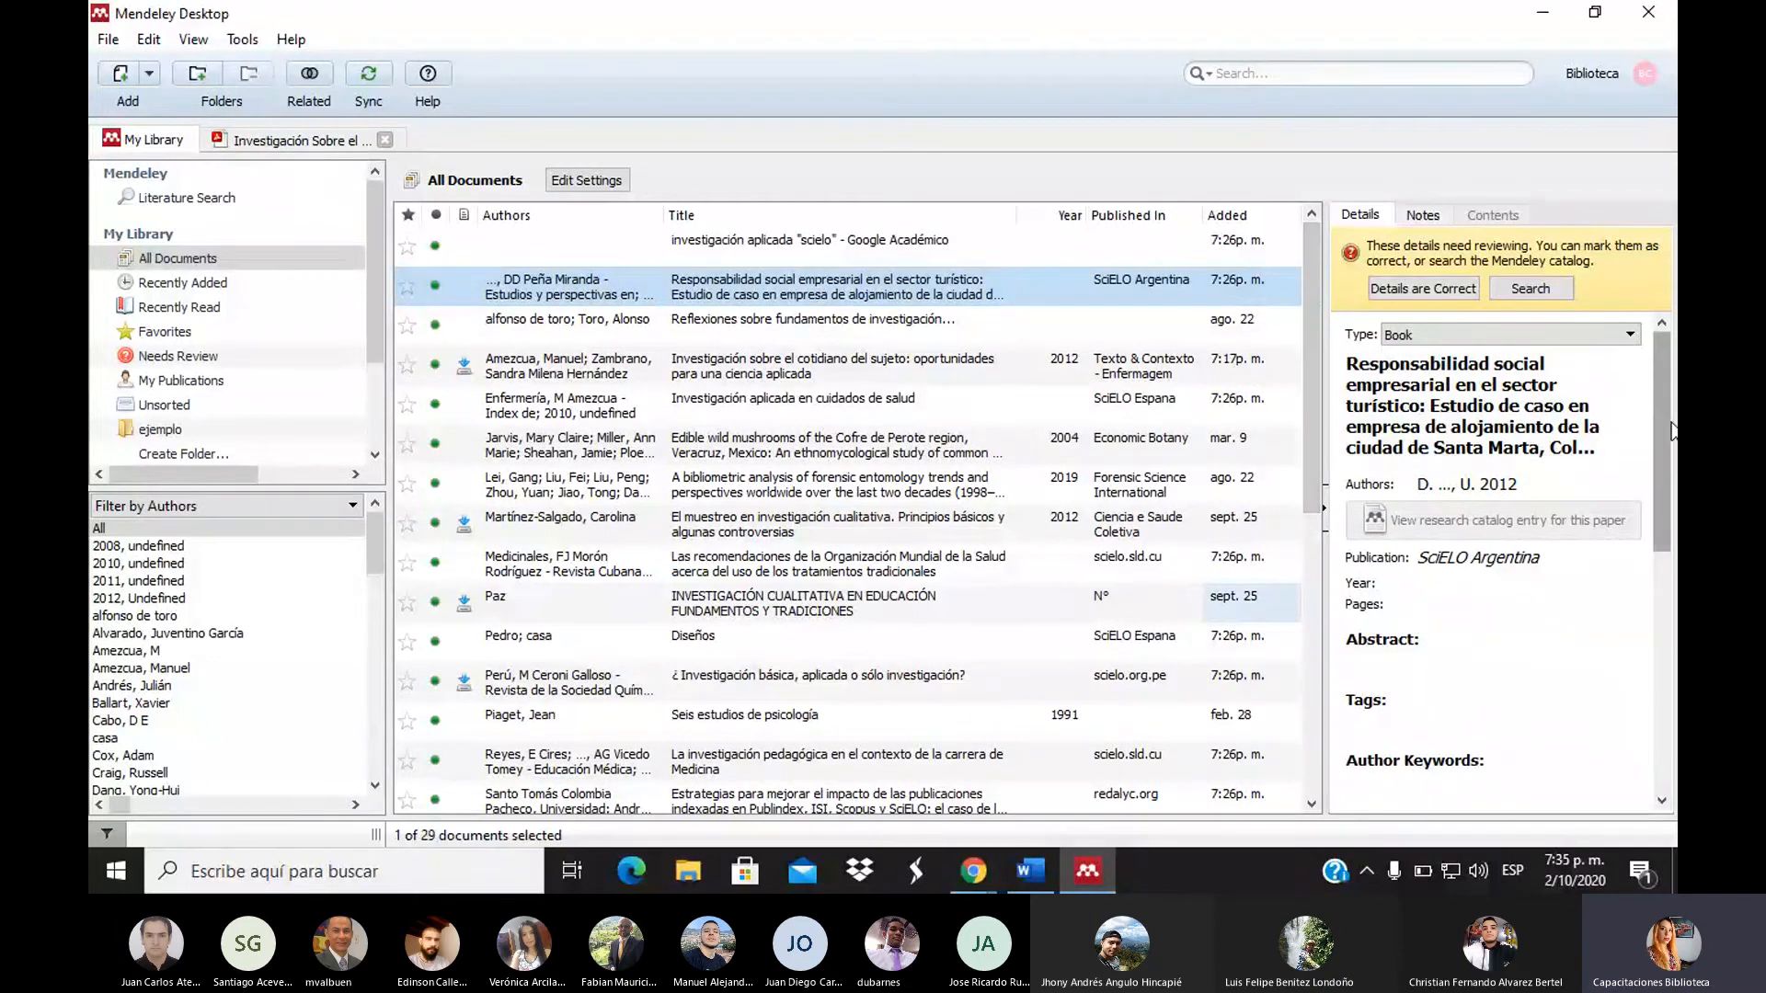
pyautogui.moveTo(1654, 416); pyautogui.dragTo(1657, 703)
pyautogui.click(1104, 285)
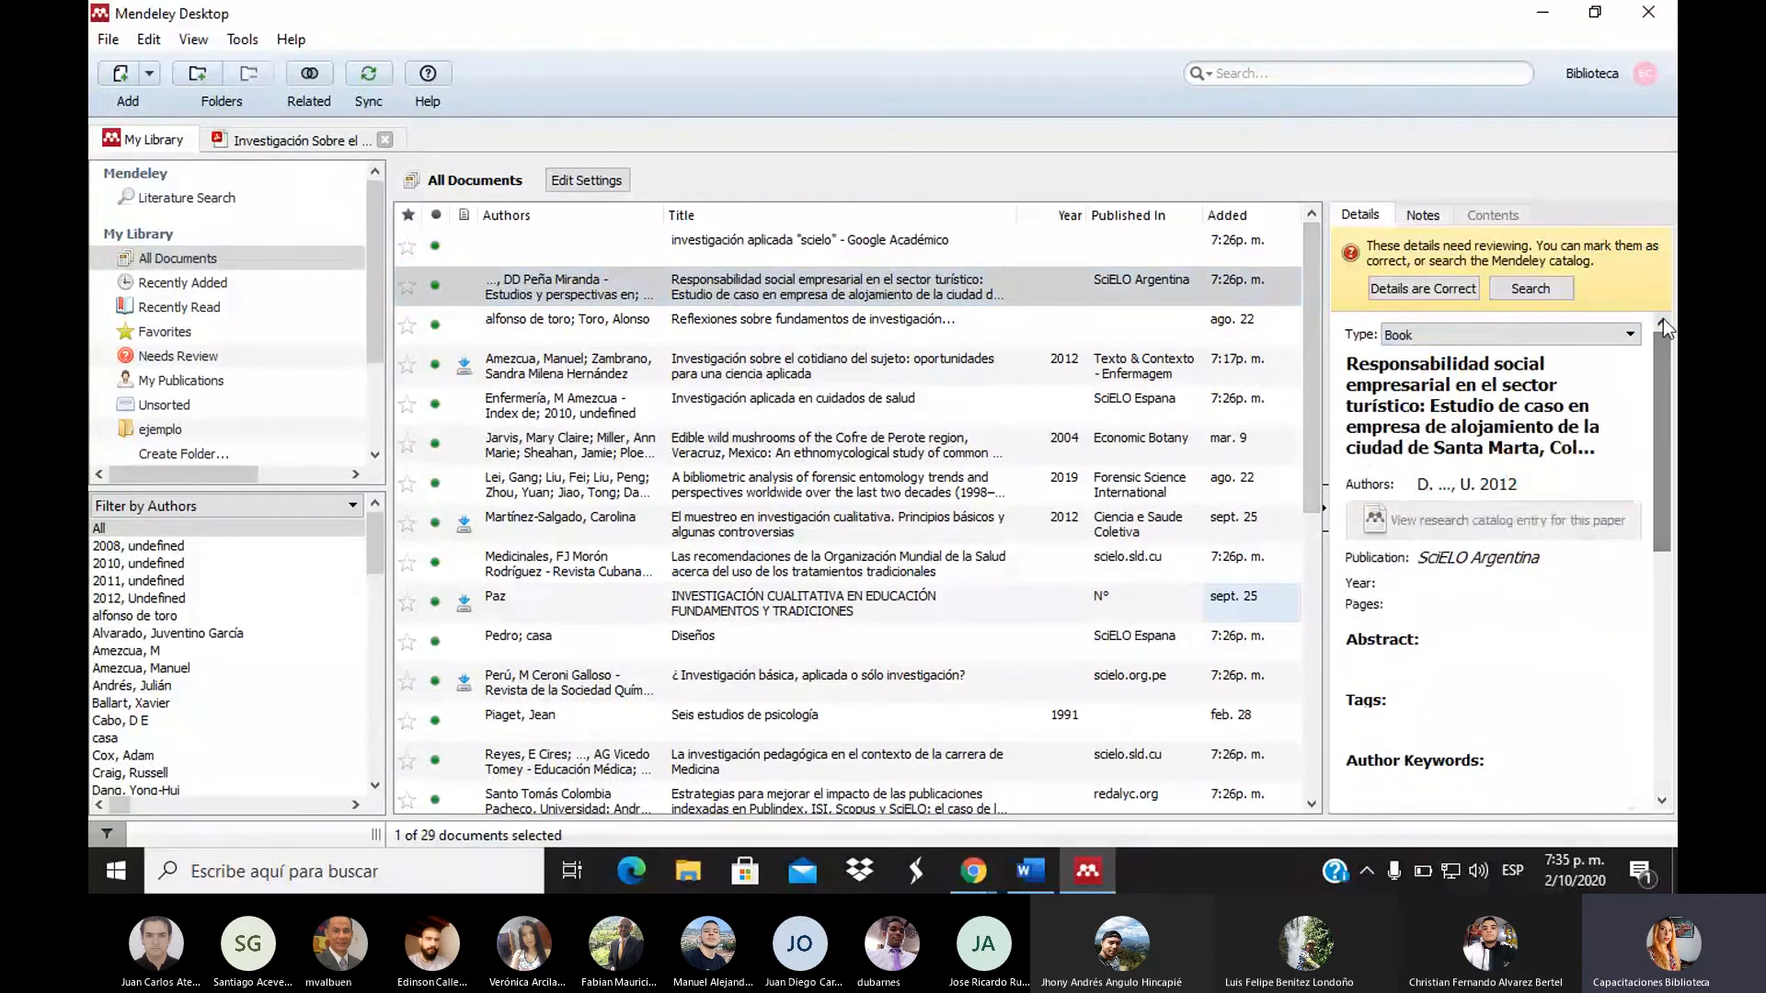
pyautogui.rightClick(906, 278)
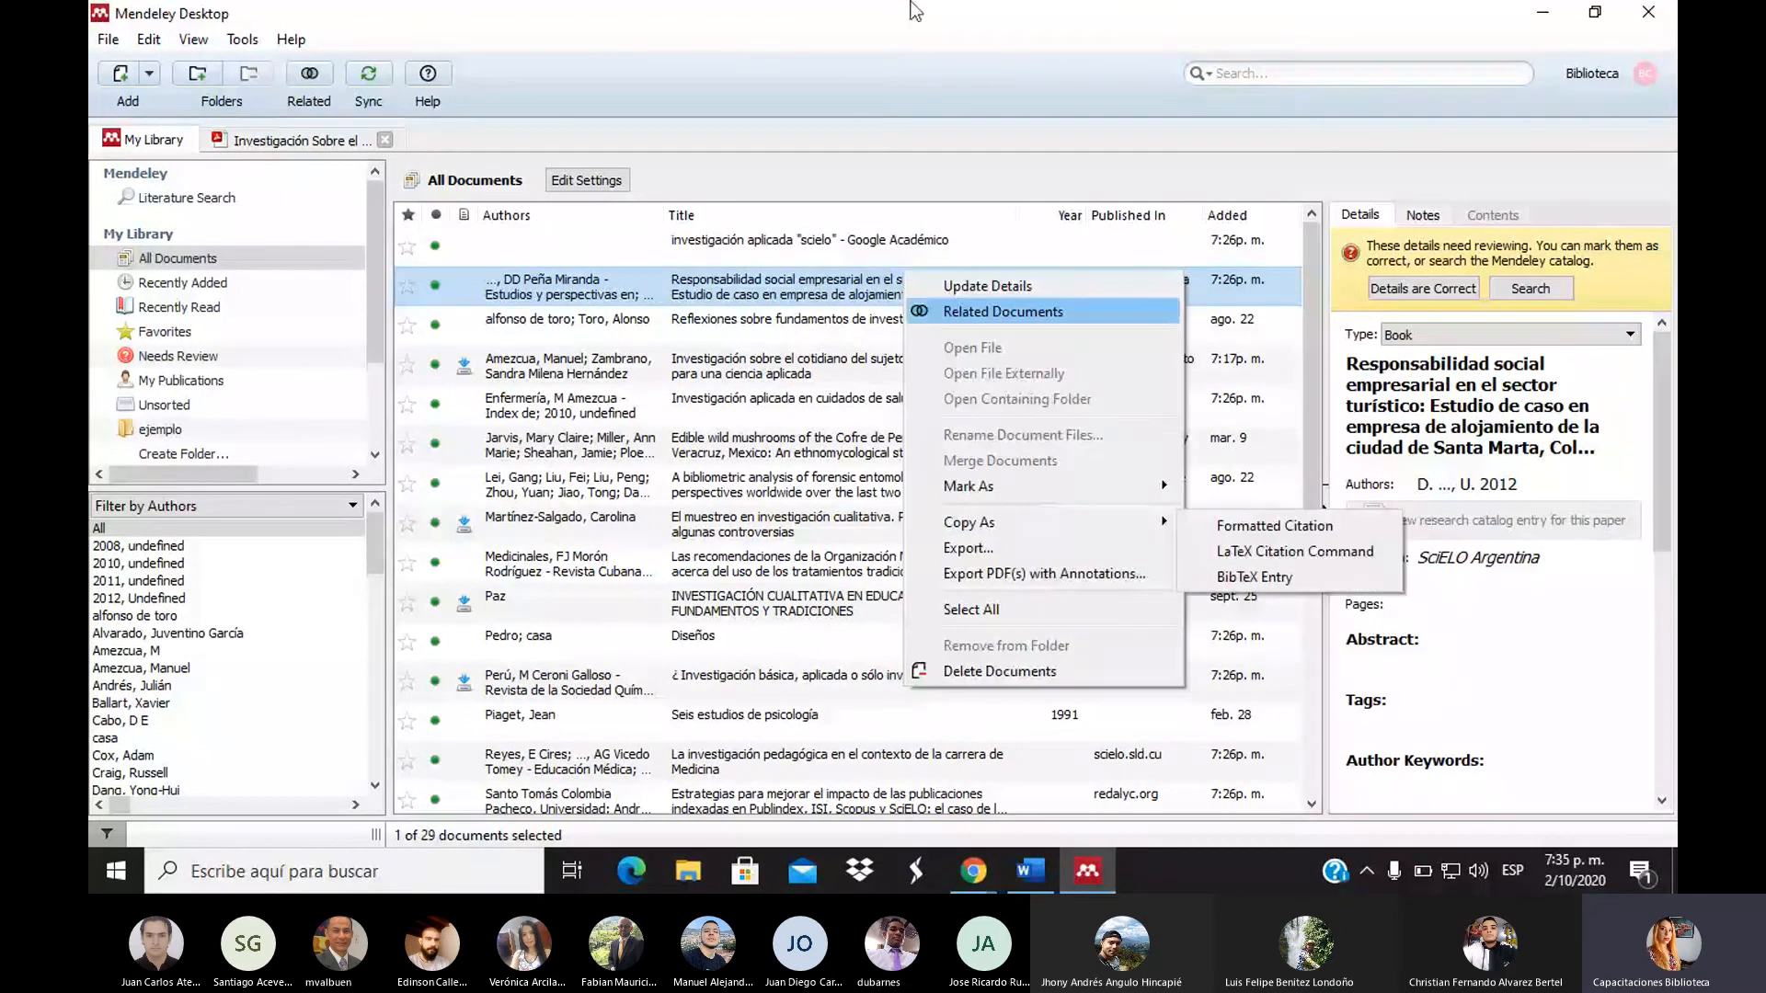
pyautogui.click(905, 92)
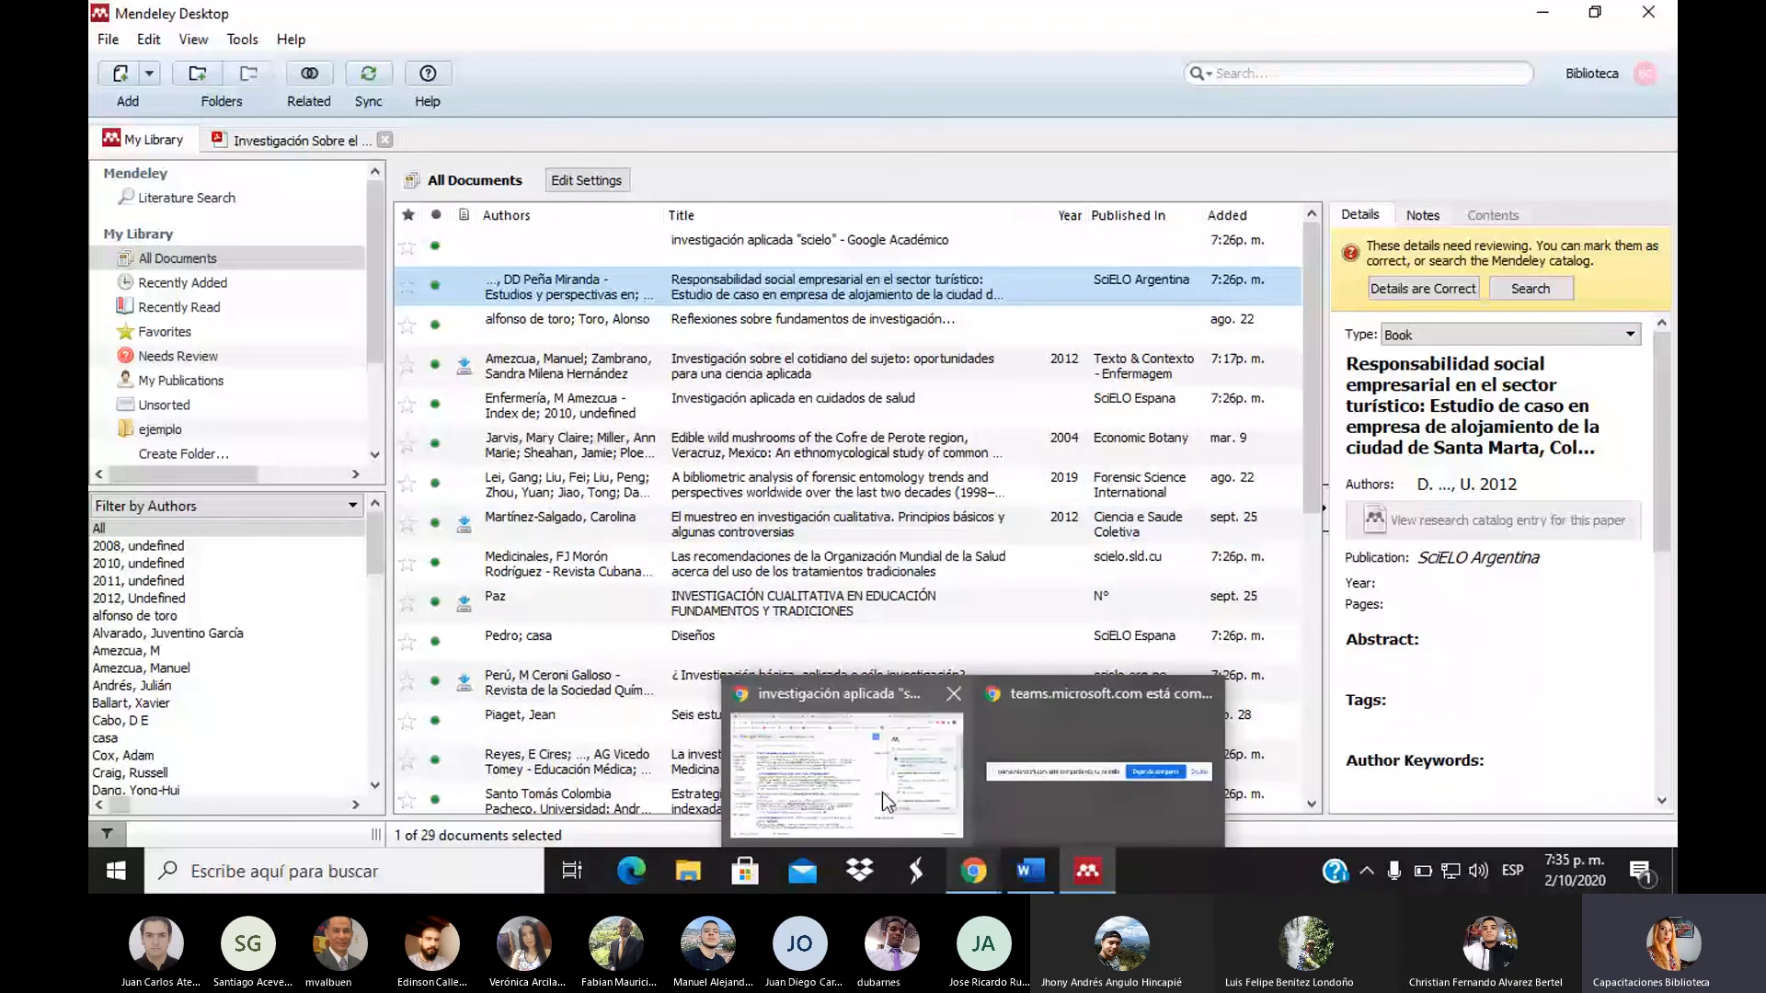
# Switch to the browser's Teams meeting tab and show the meeting chat
pyautogui.click(881, 792)
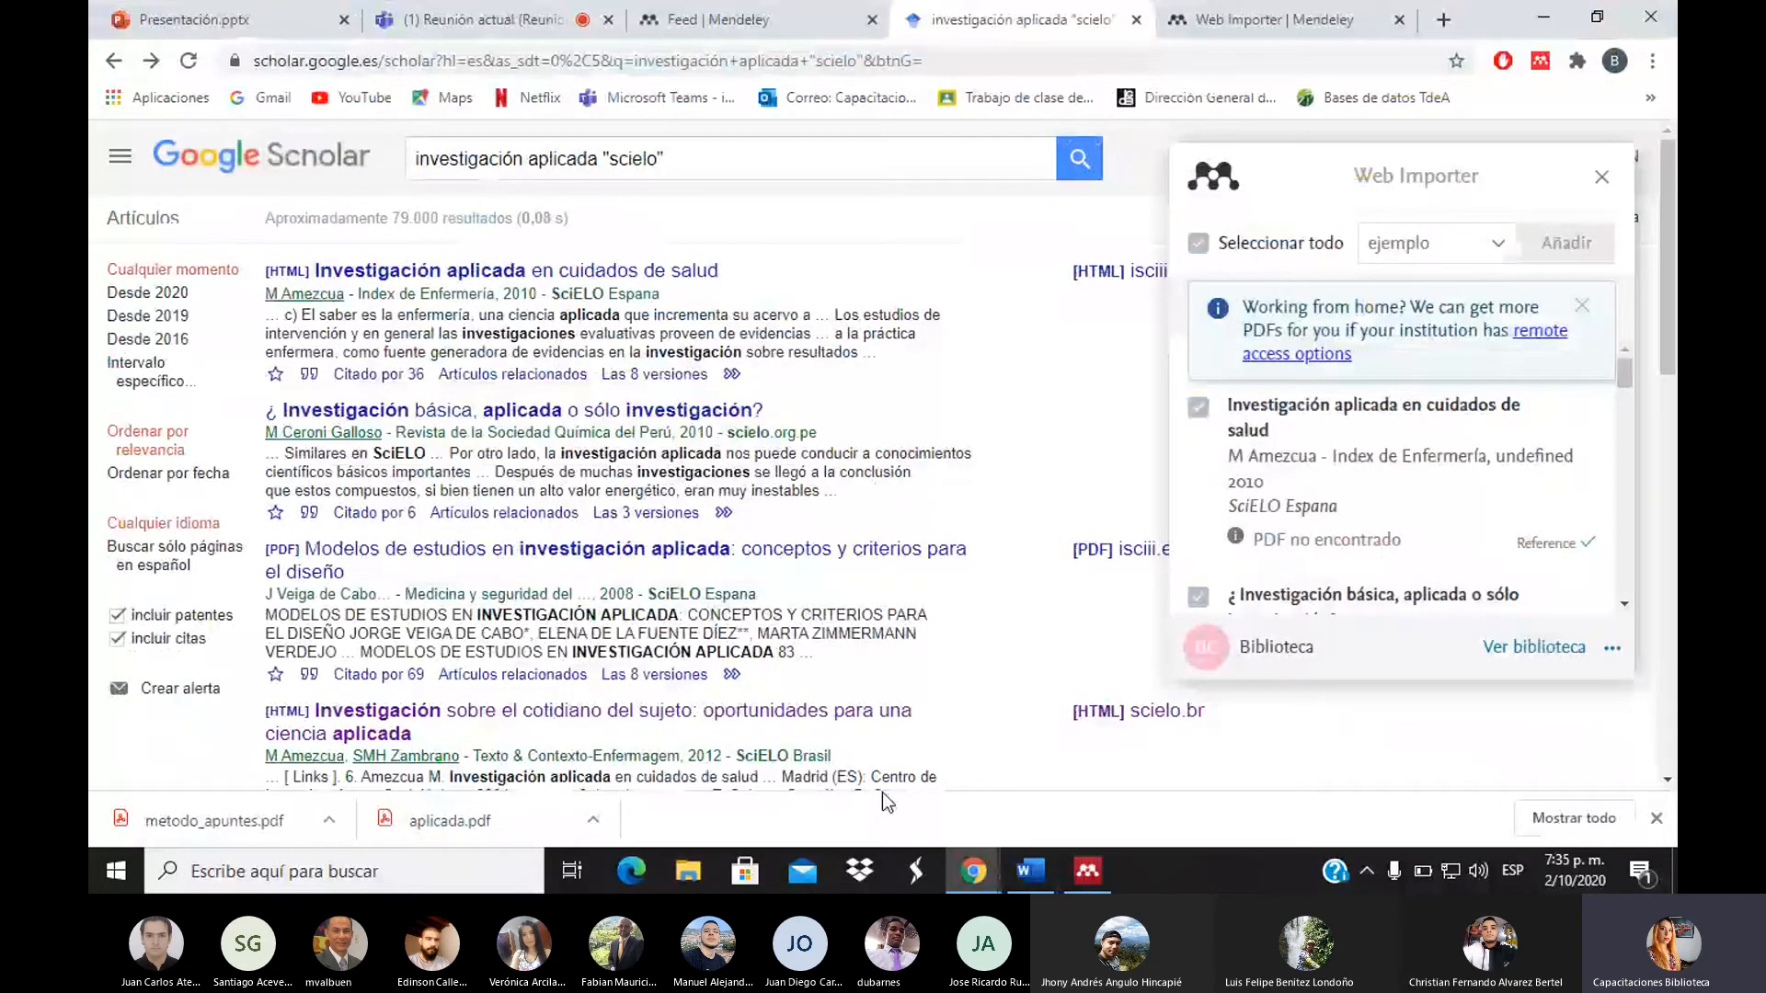
pyautogui.click(483, 19)
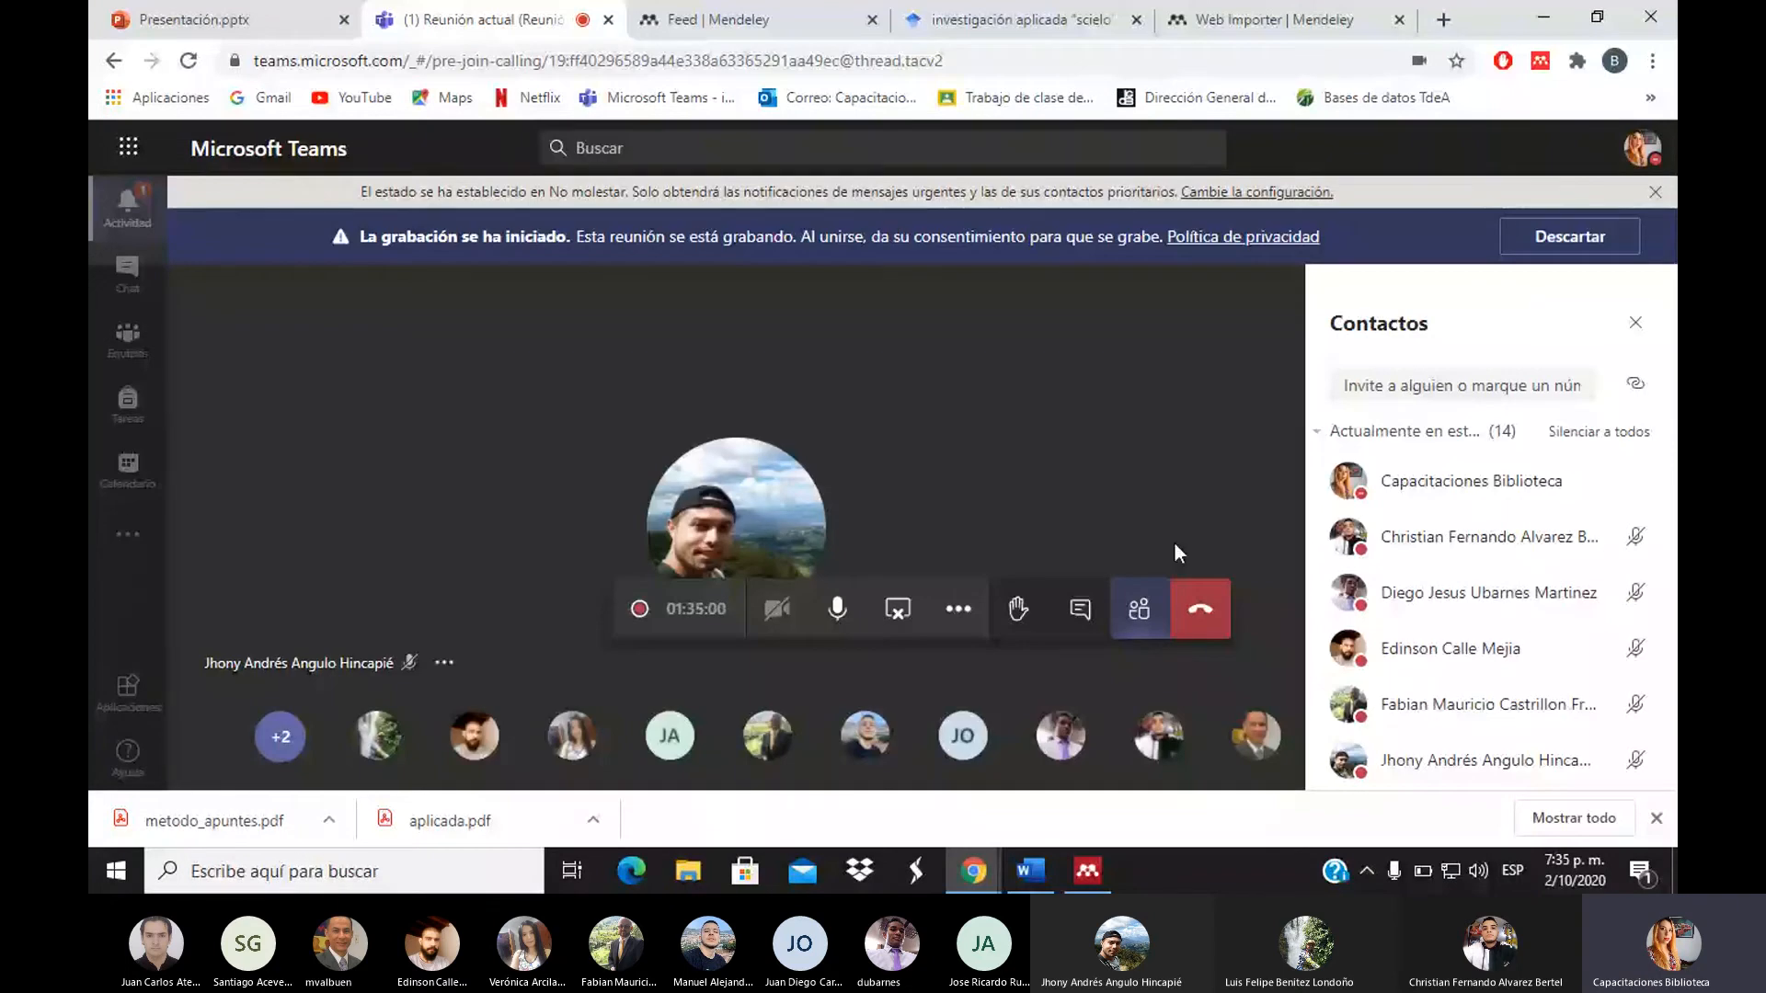
pyautogui.click(1088, 610)
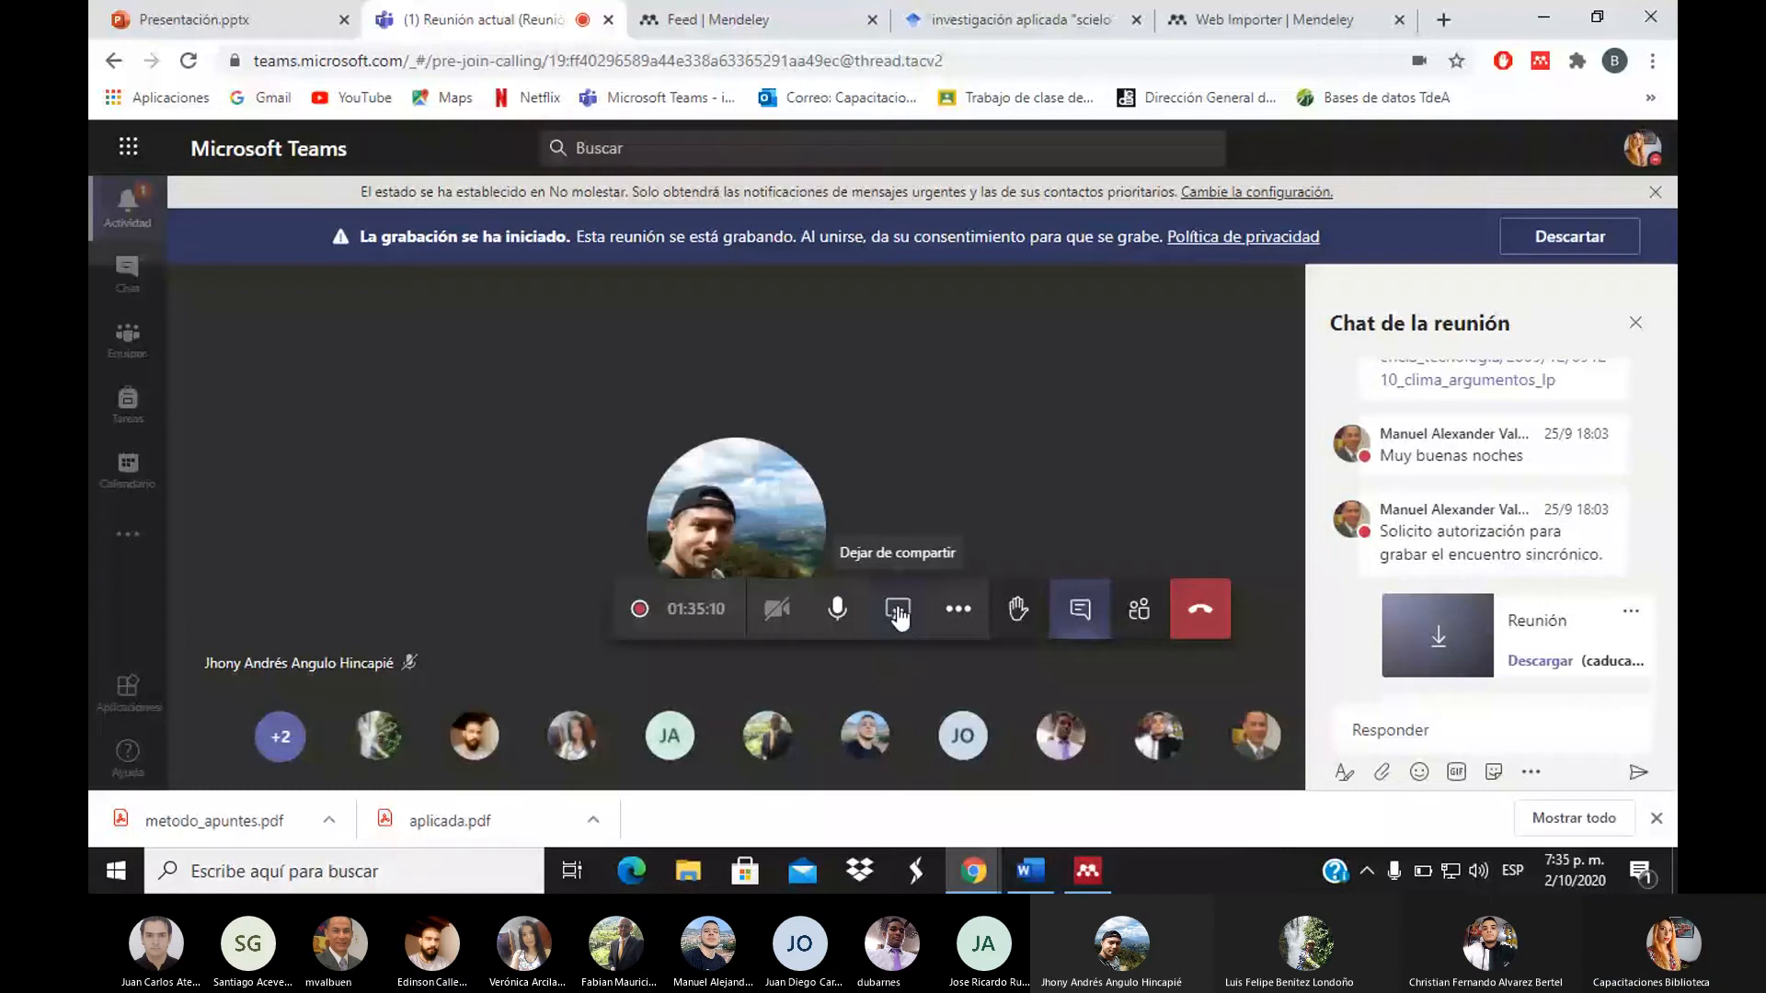
# Stop sharing the screen in the Teams meeting with Dejar de compartir
pyautogui.click(898, 613)
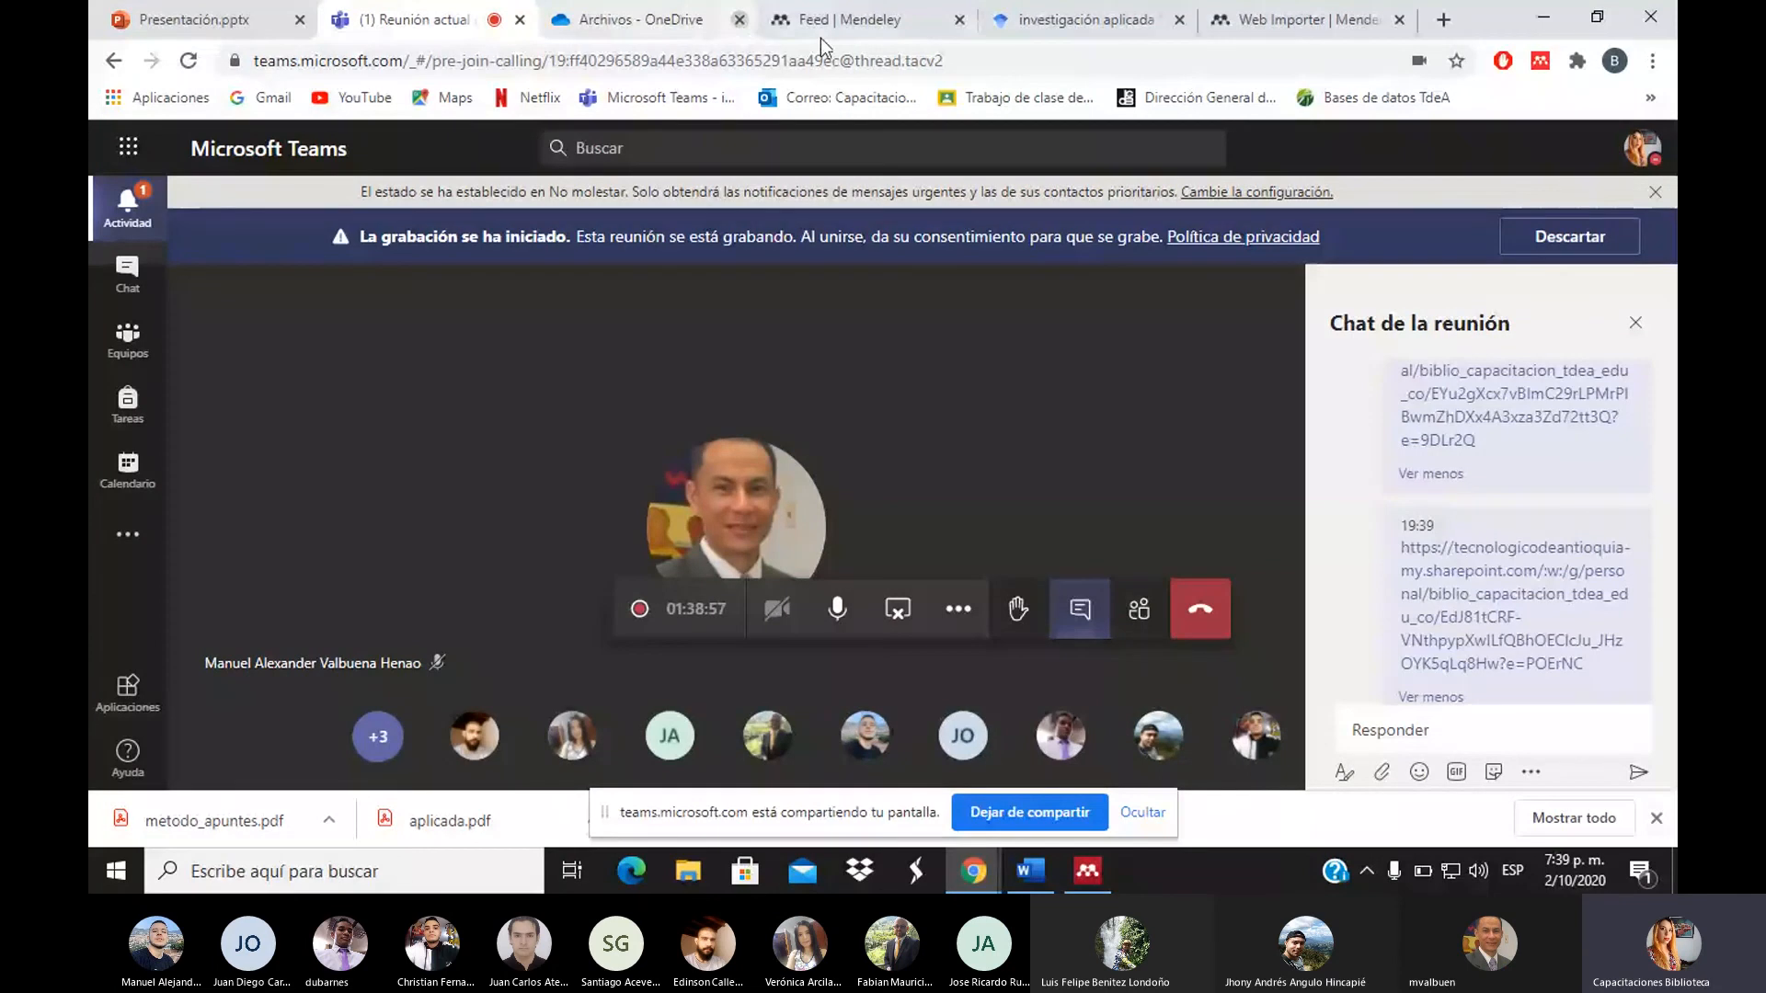
# Close the Archivos - OneDrive tab and switch to the Feed | Mendeley tab
pyautogui.click(740, 19)
pyautogui.click(656, 11)
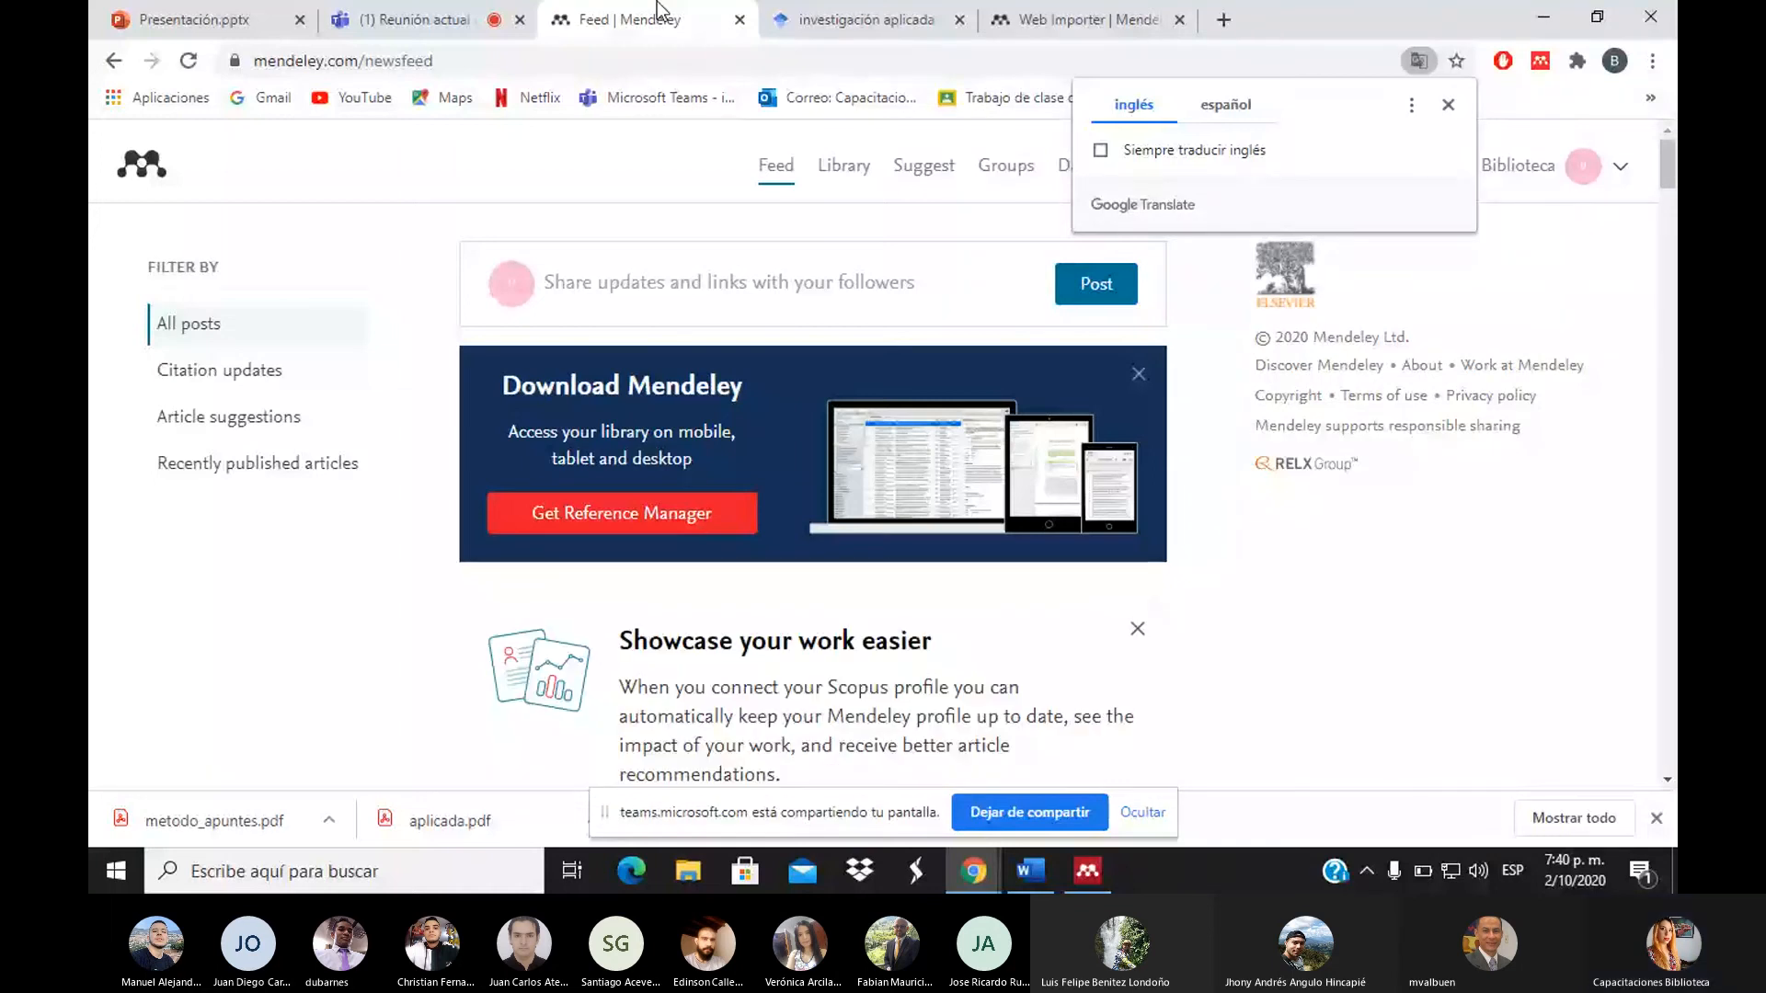
# Close the Google Translate popup over the Mendeley Feed page
pyautogui.click(1447, 106)
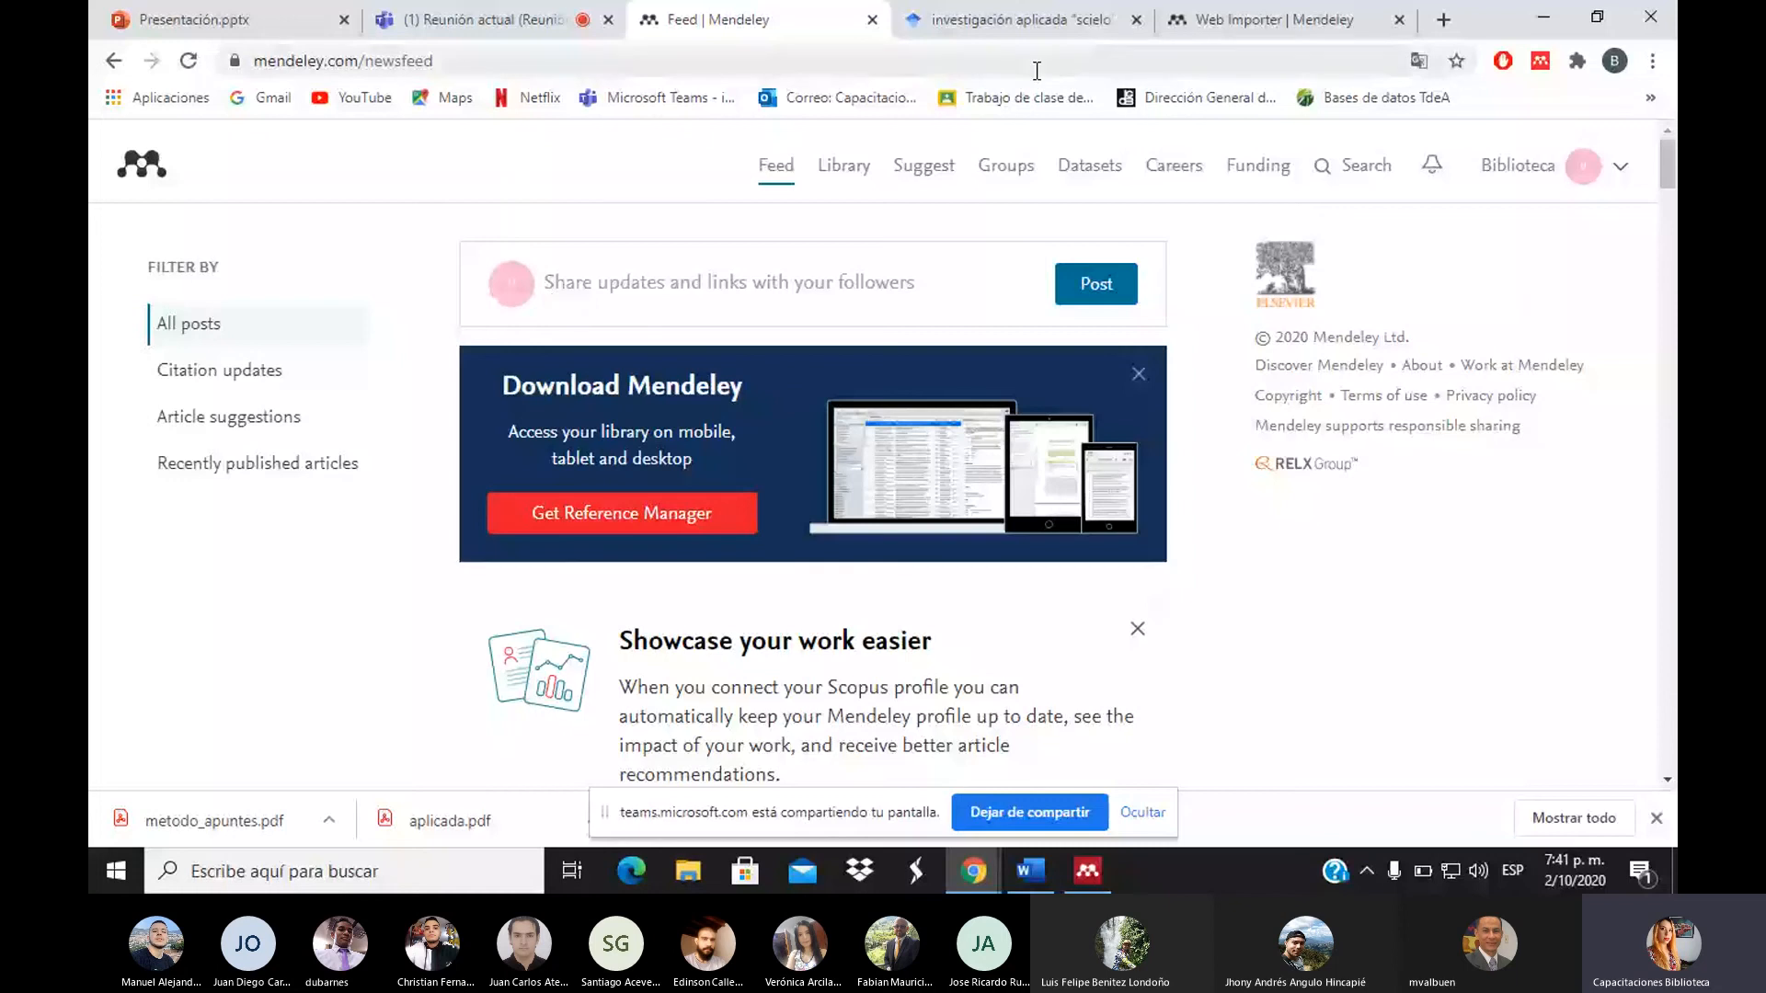
# Open the Library, view Recently Added references, then show the ejemplo collection
pyautogui.click(848, 183)
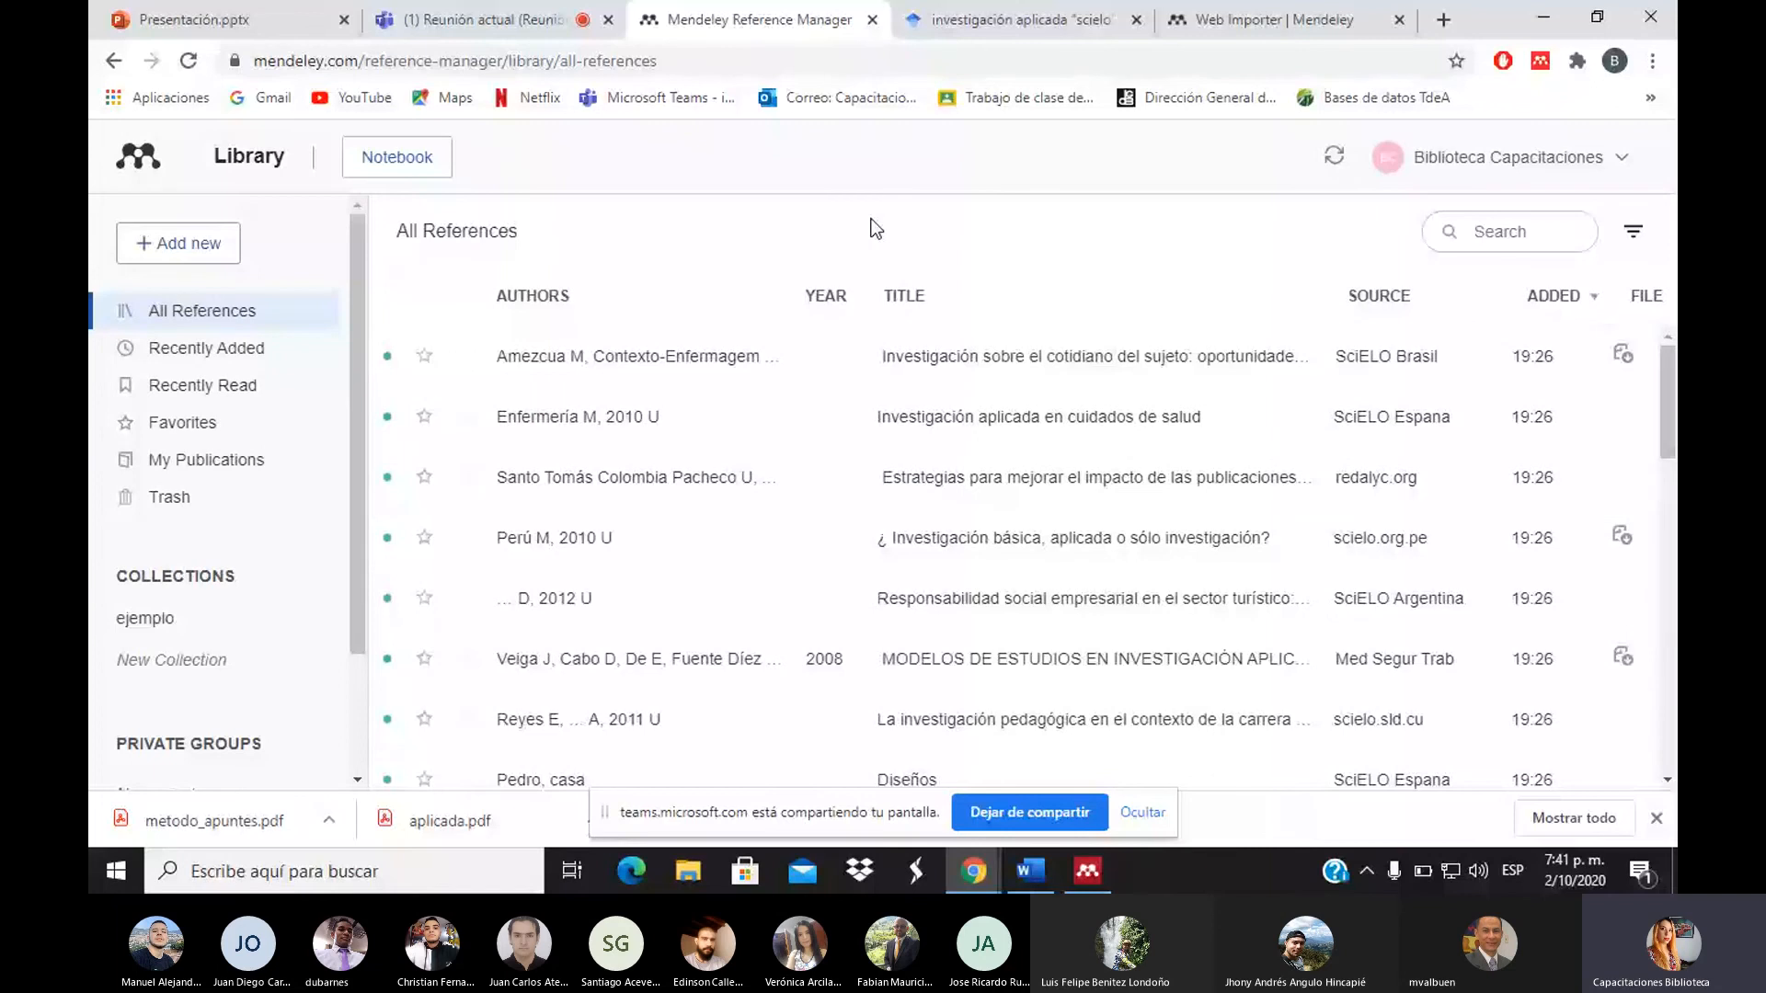
pyautogui.scroll(-1, 1669, 456)
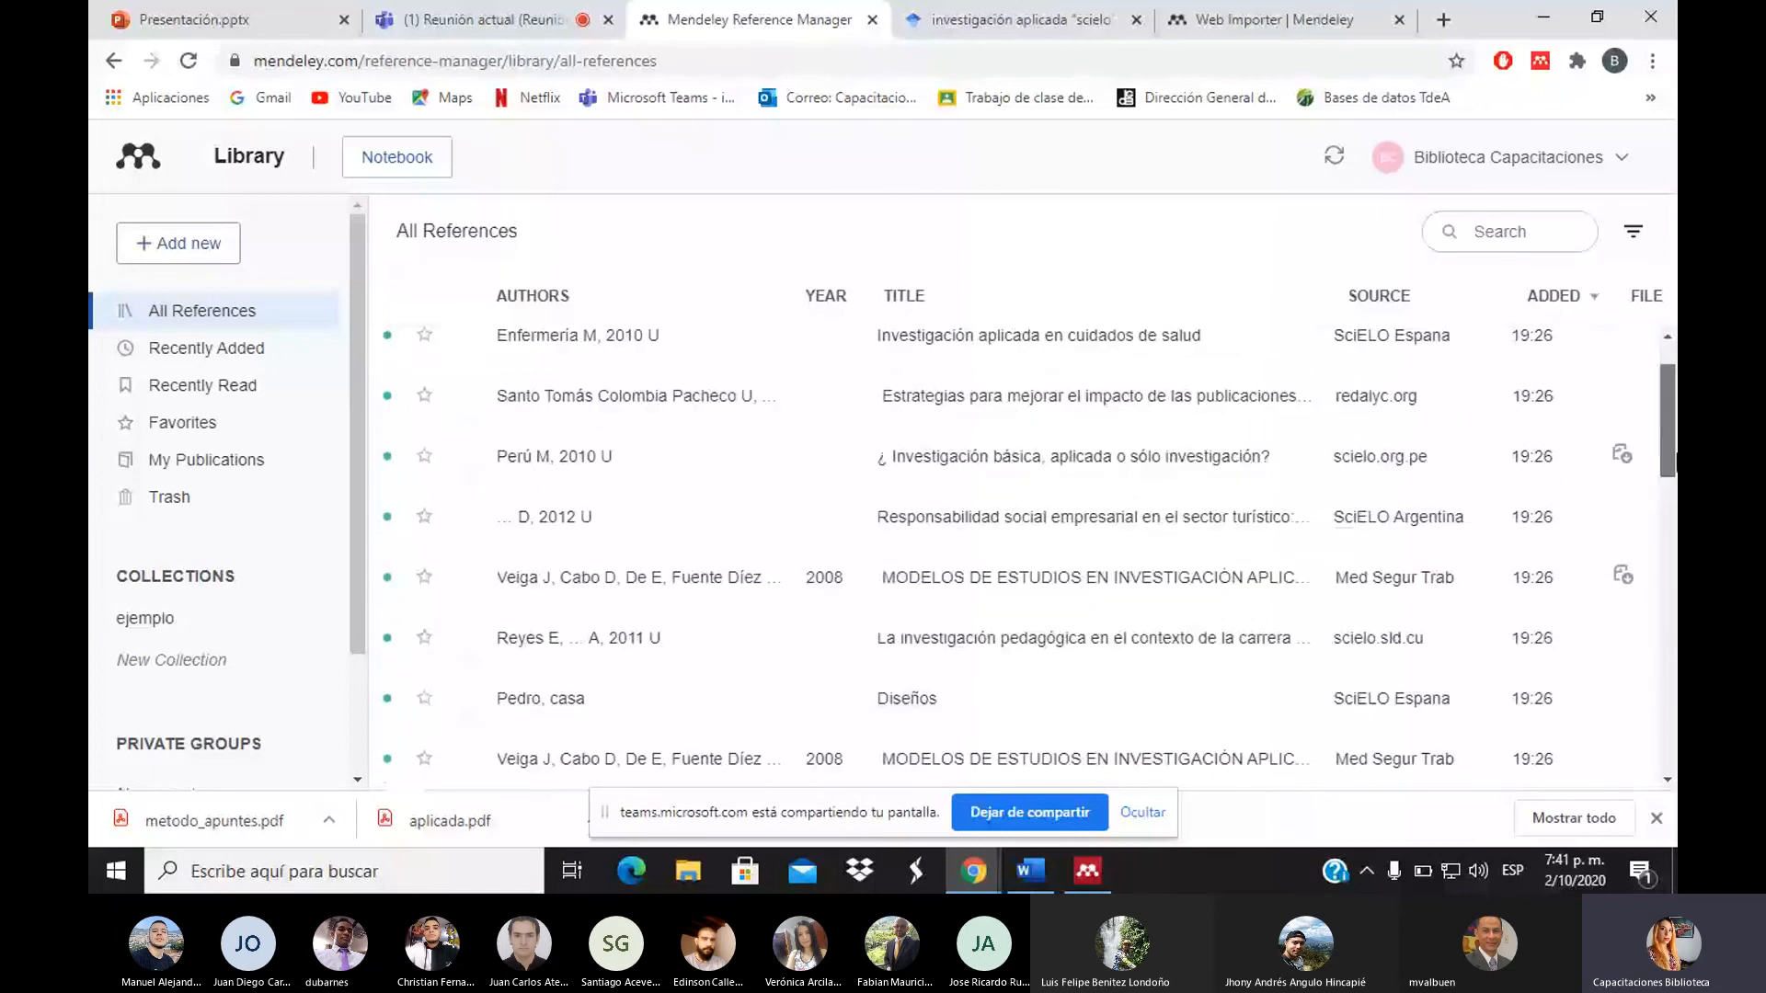
pyautogui.scroll(1, 1675, 368)
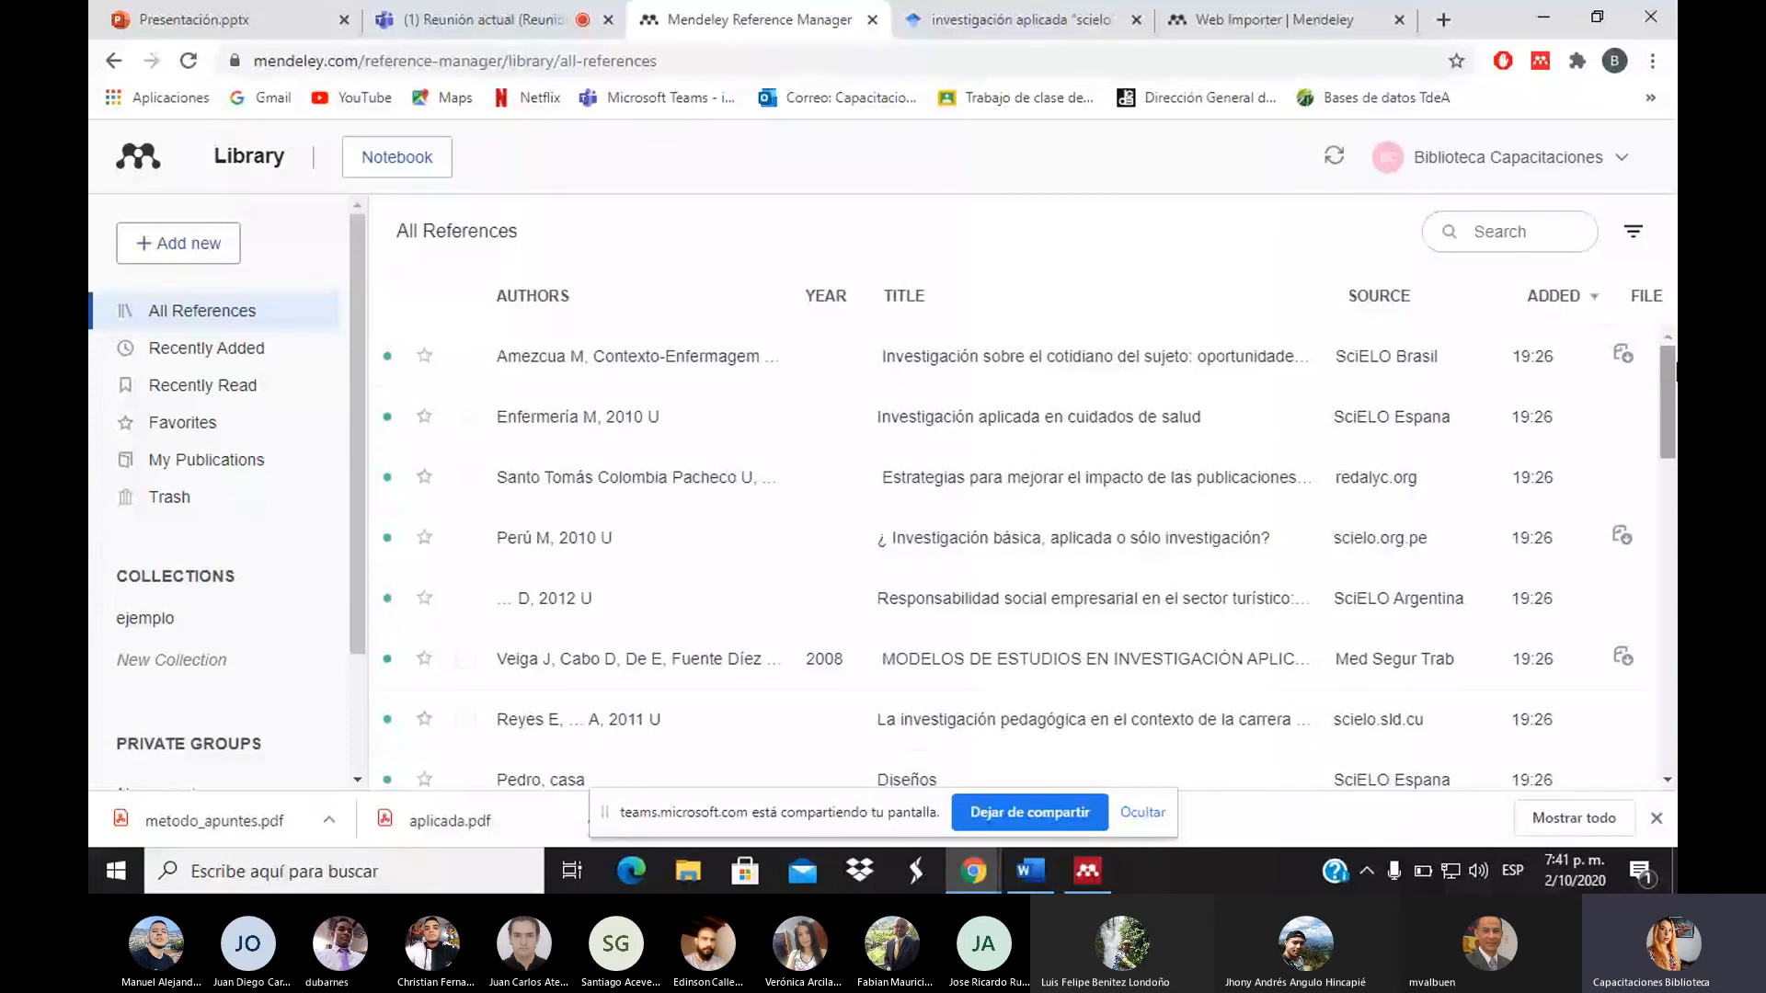
pyautogui.click(212, 350)
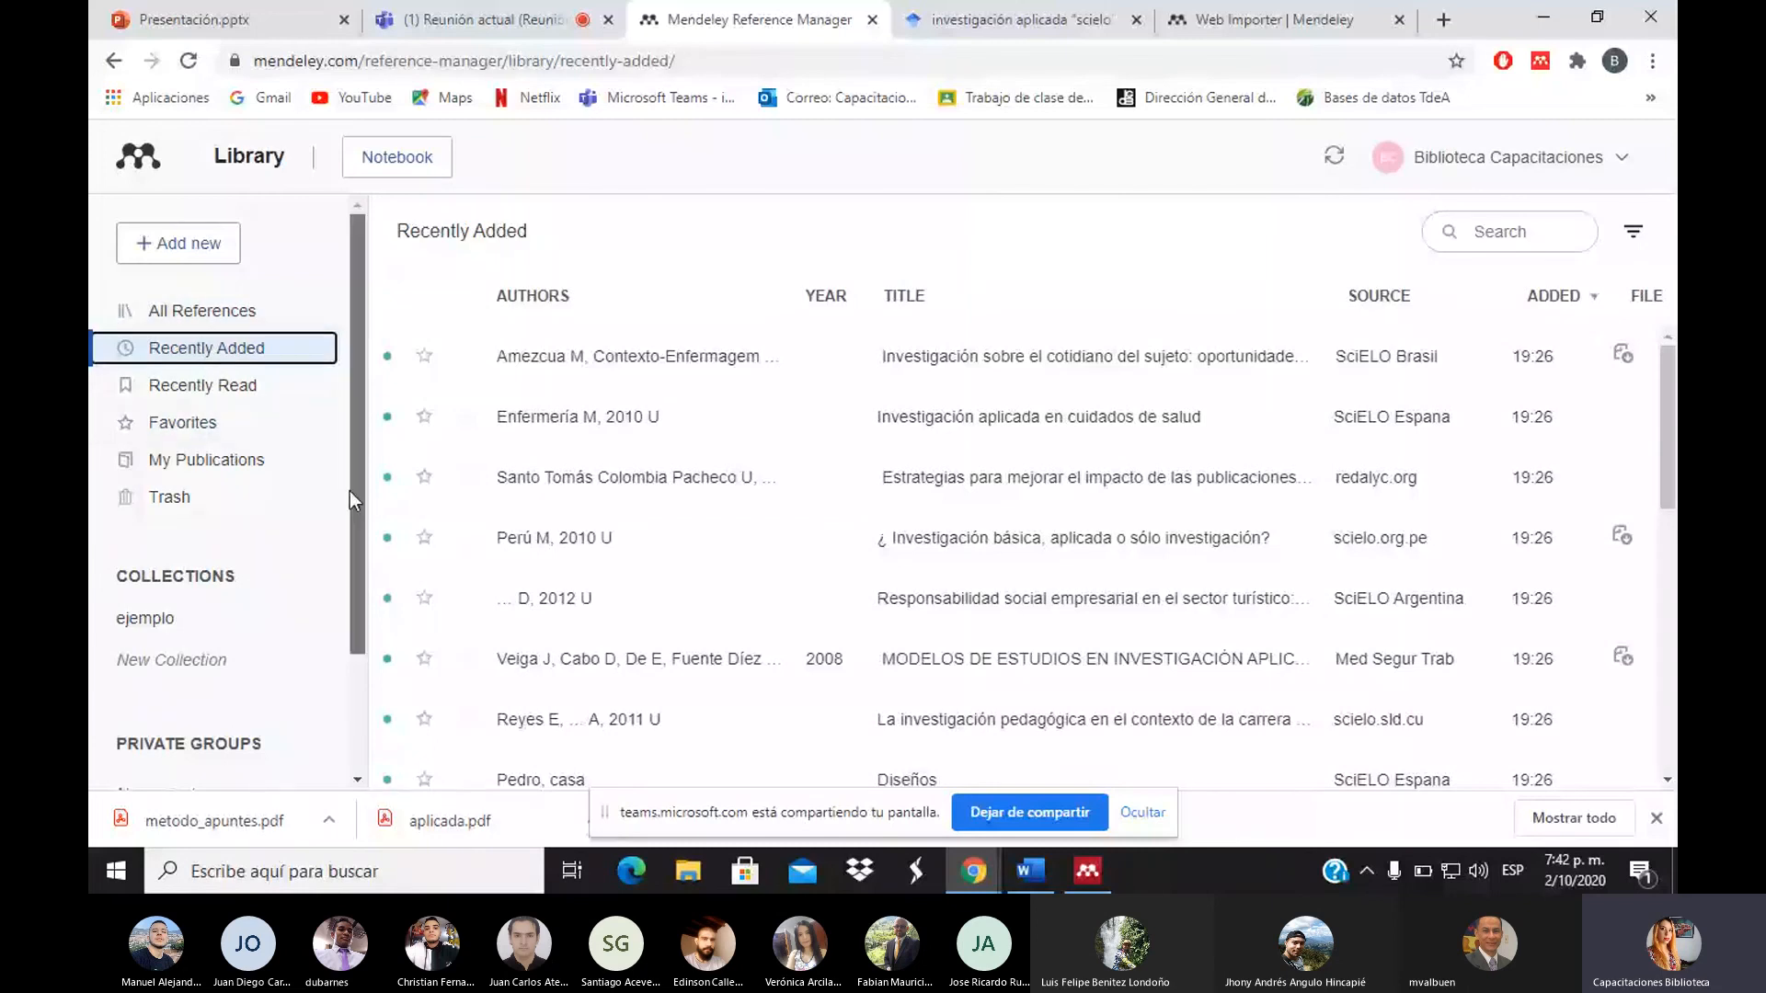
pyautogui.click(150, 626)
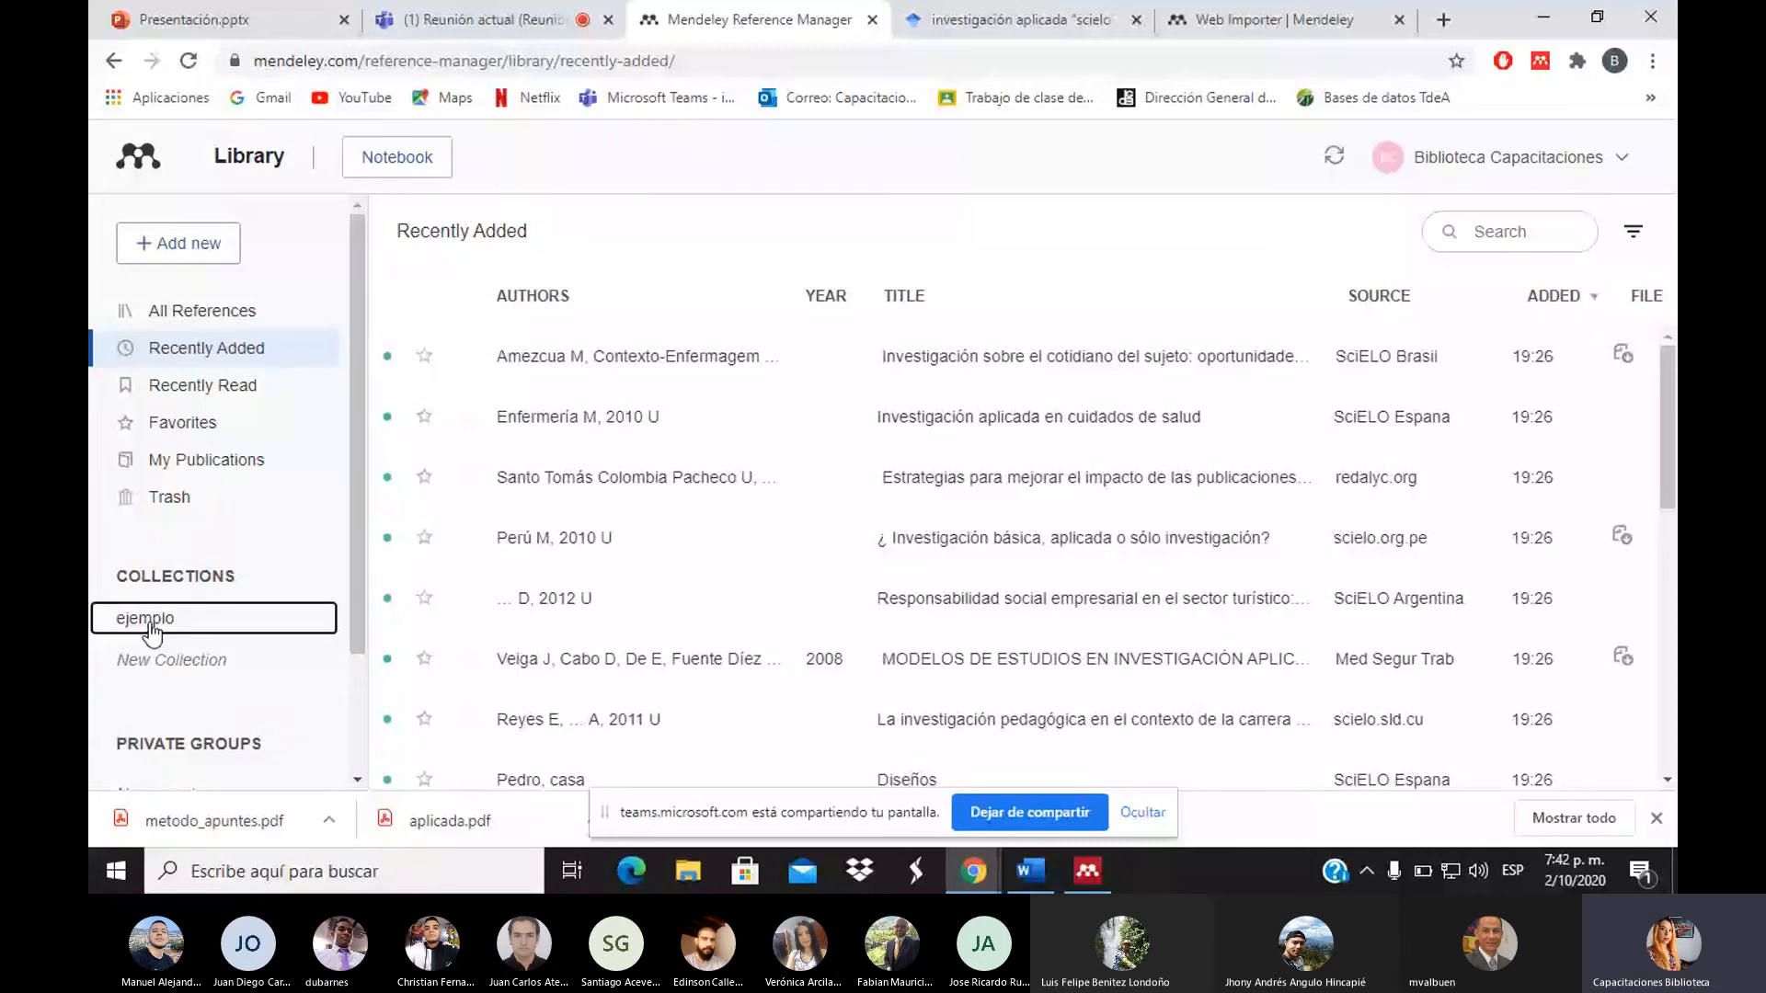
pyautogui.click(355, 719)
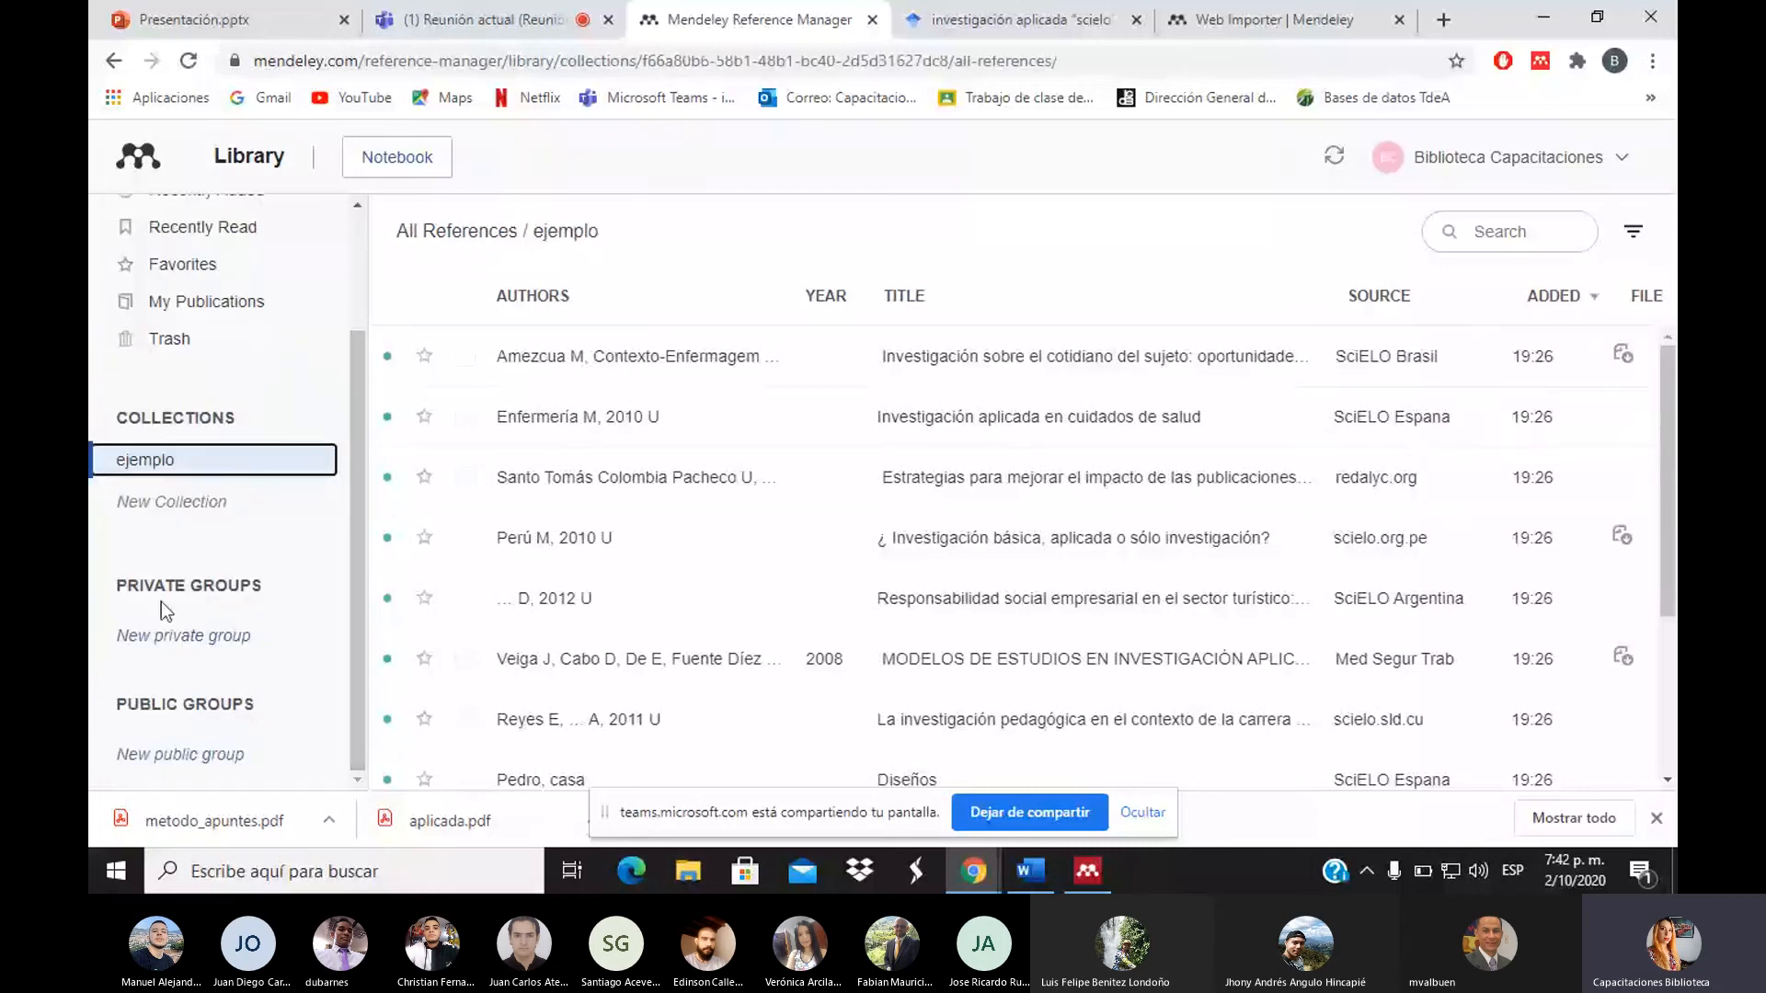
# Start a new private group and open the Create new group form on the Groups page
pyautogui.click(206, 643)
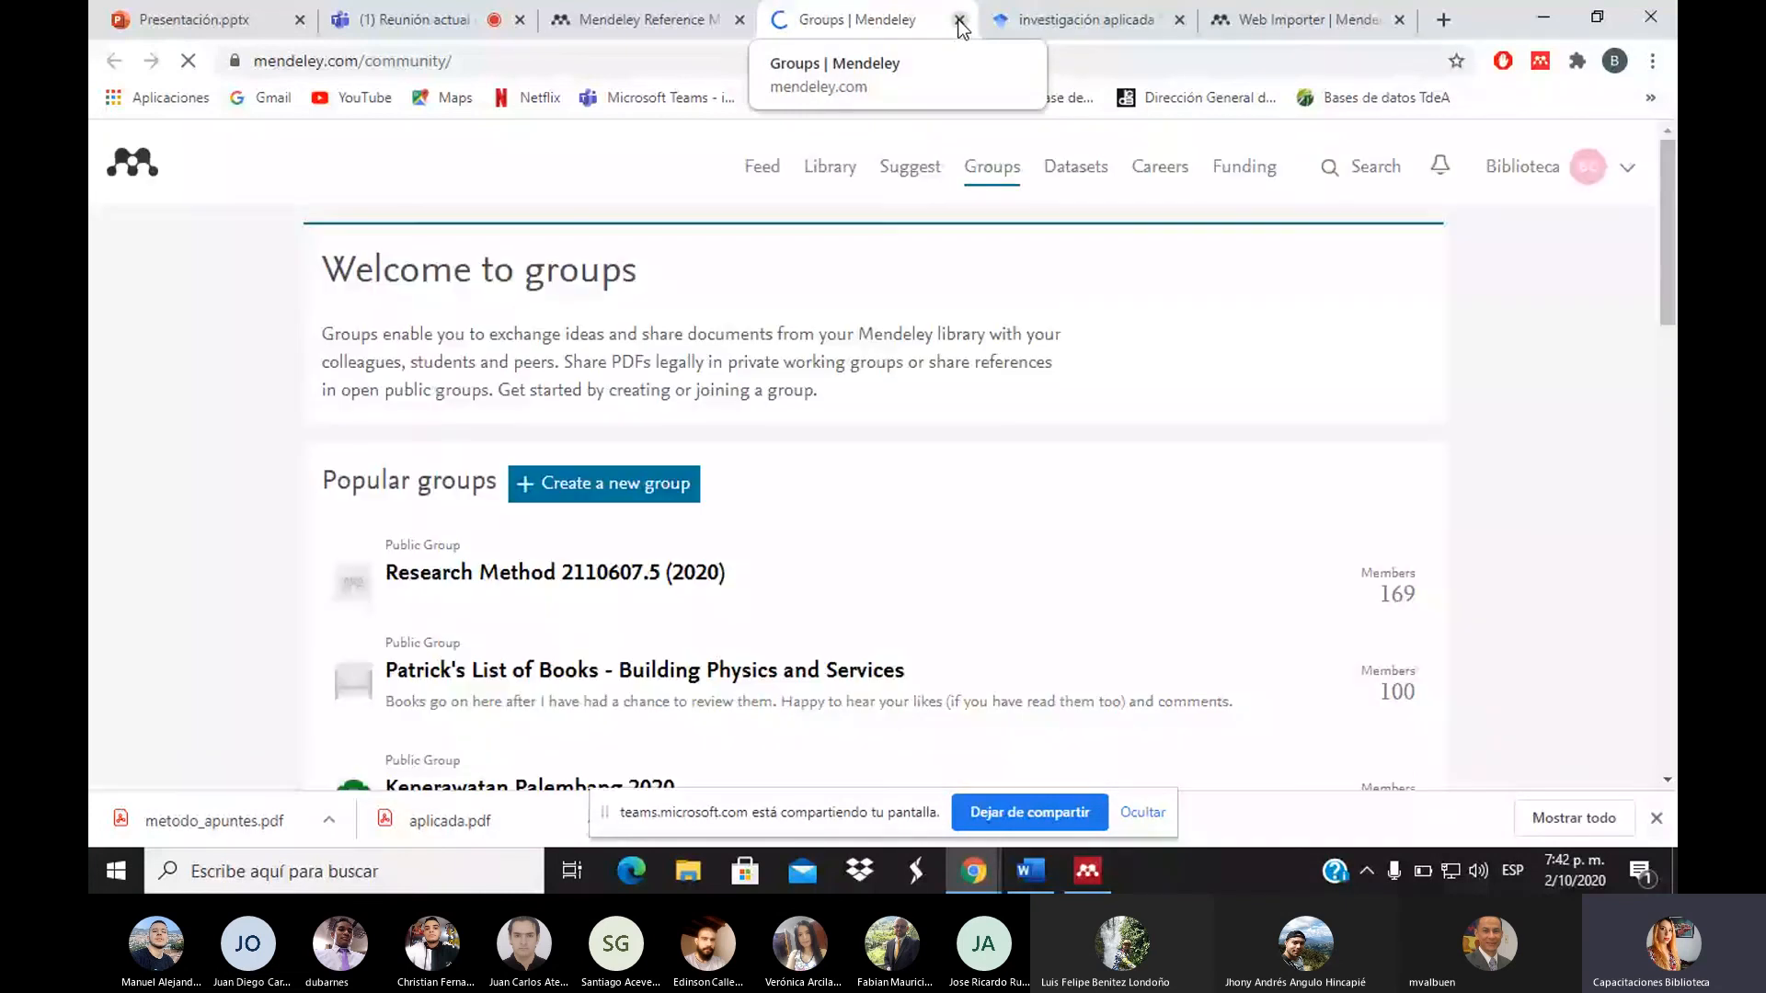
pyautogui.scroll(-3, 1669, 297)
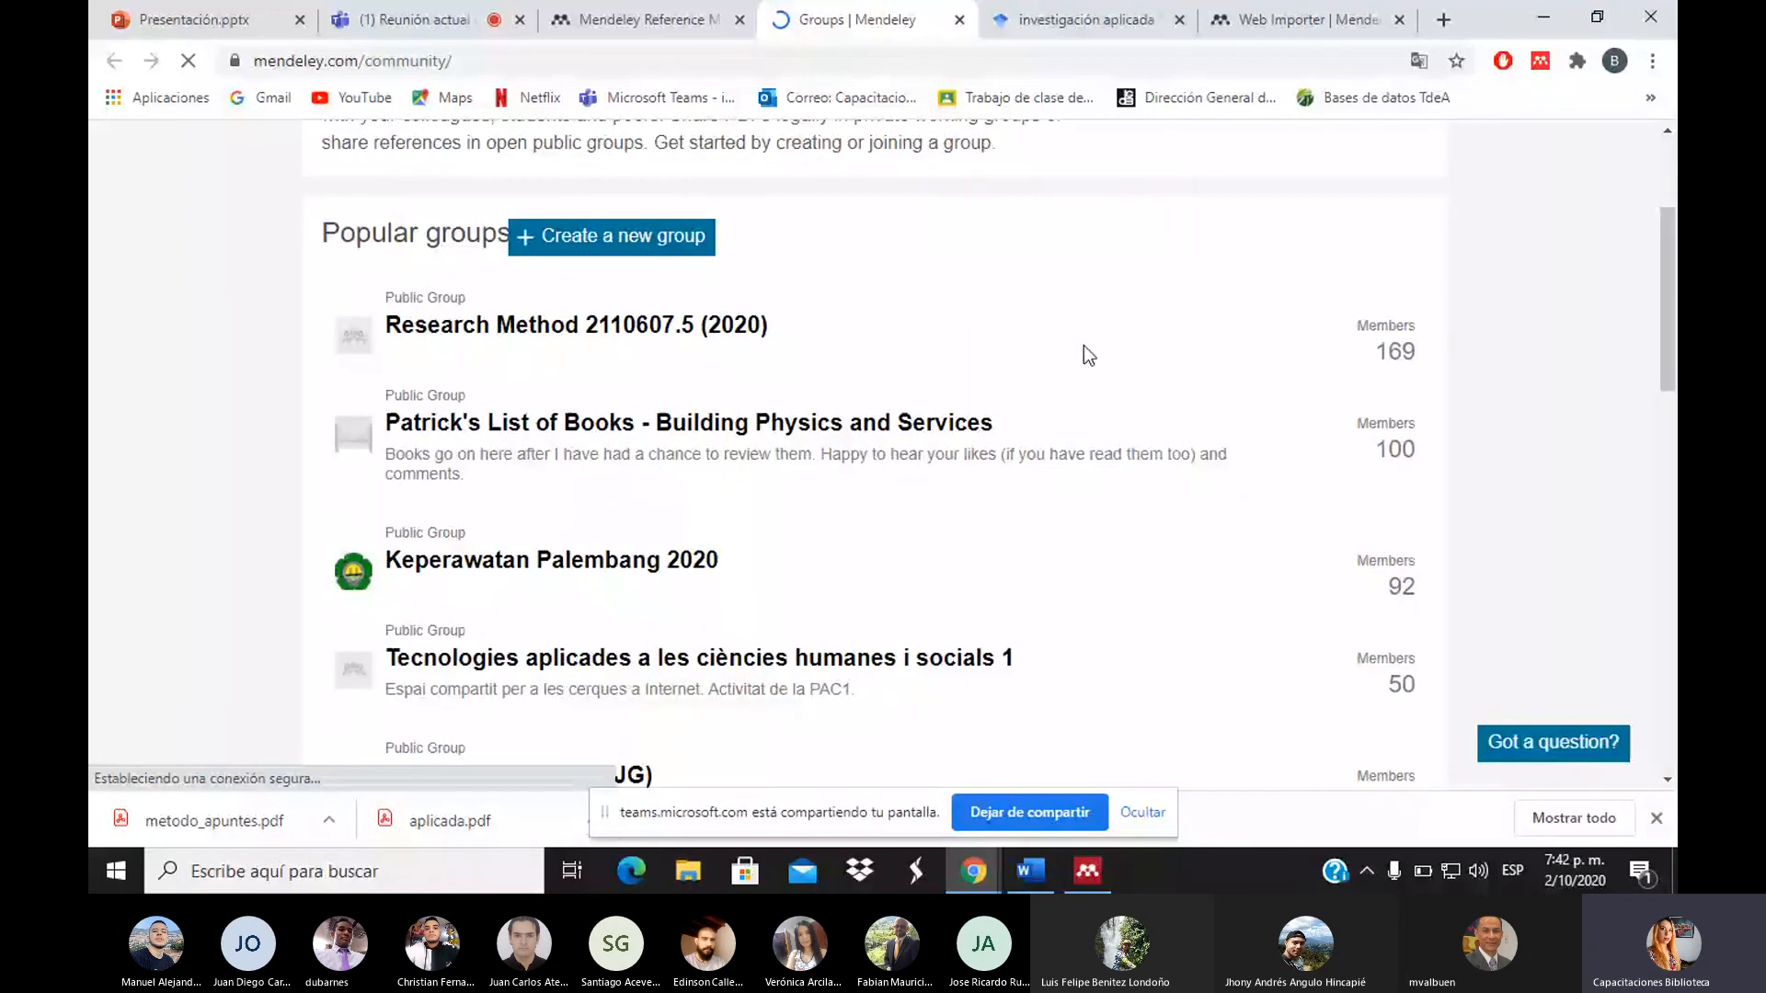
pyautogui.moveTo(1662, 308); pyautogui.dragTo(1675, 219)
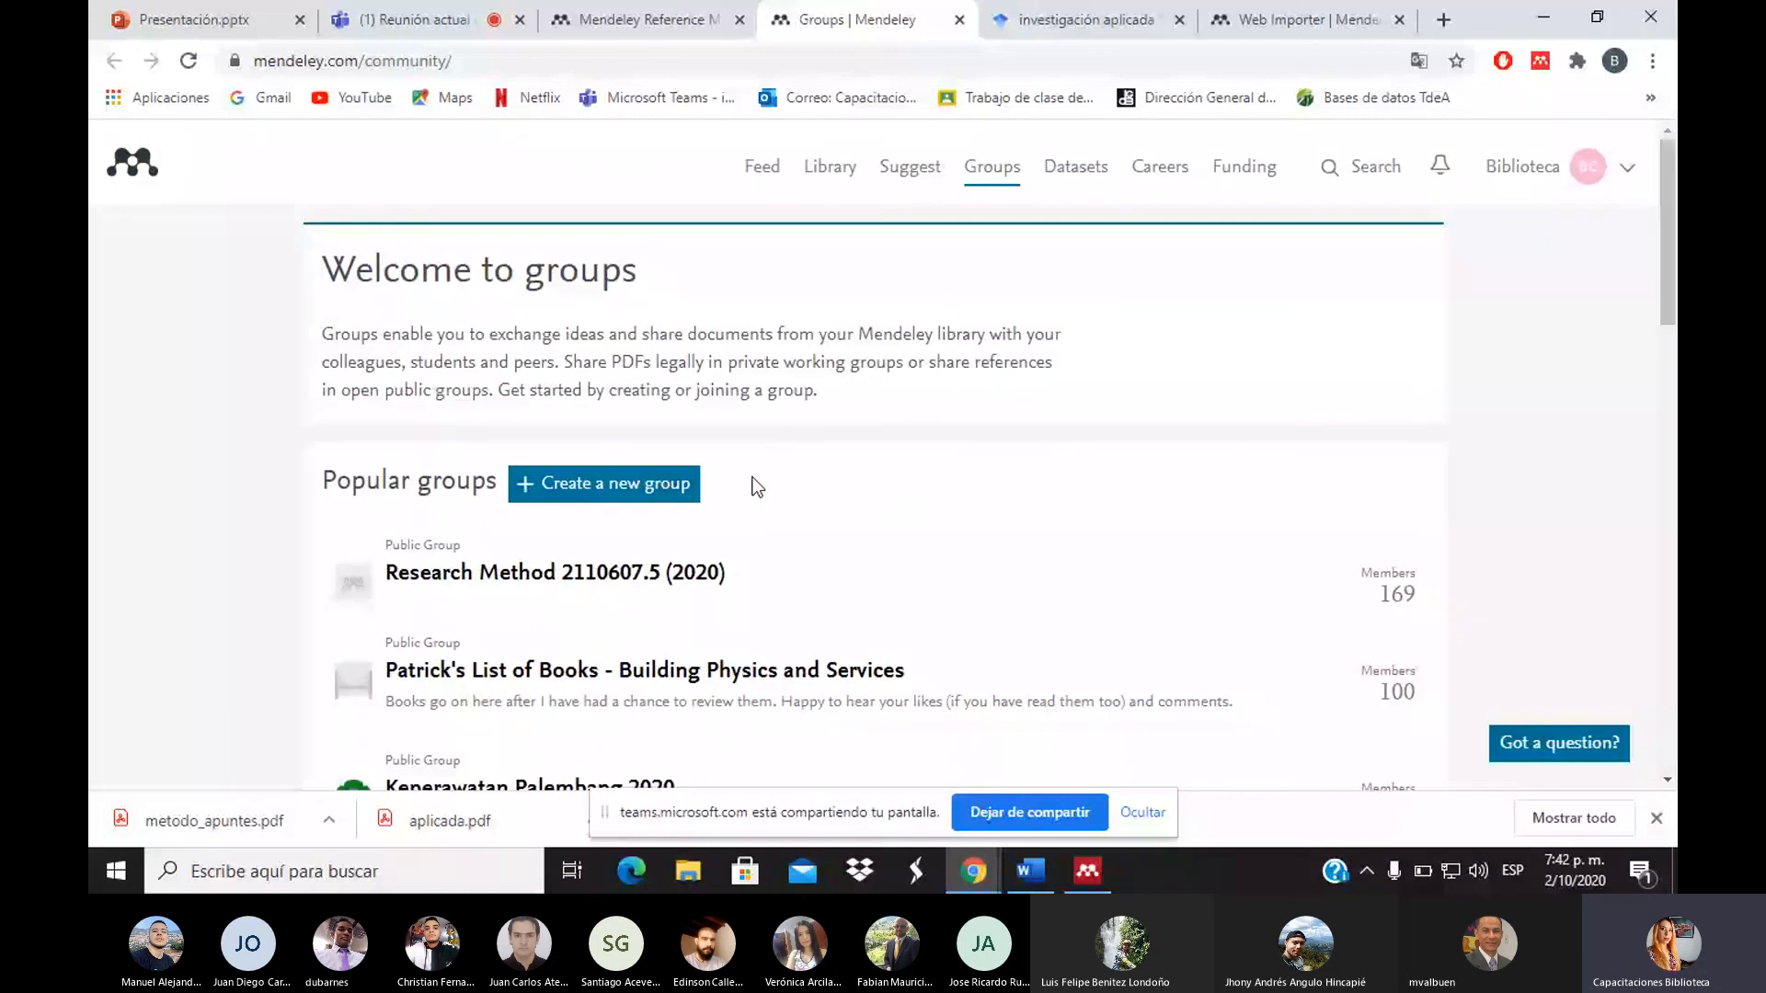
pyautogui.click(691, 498)
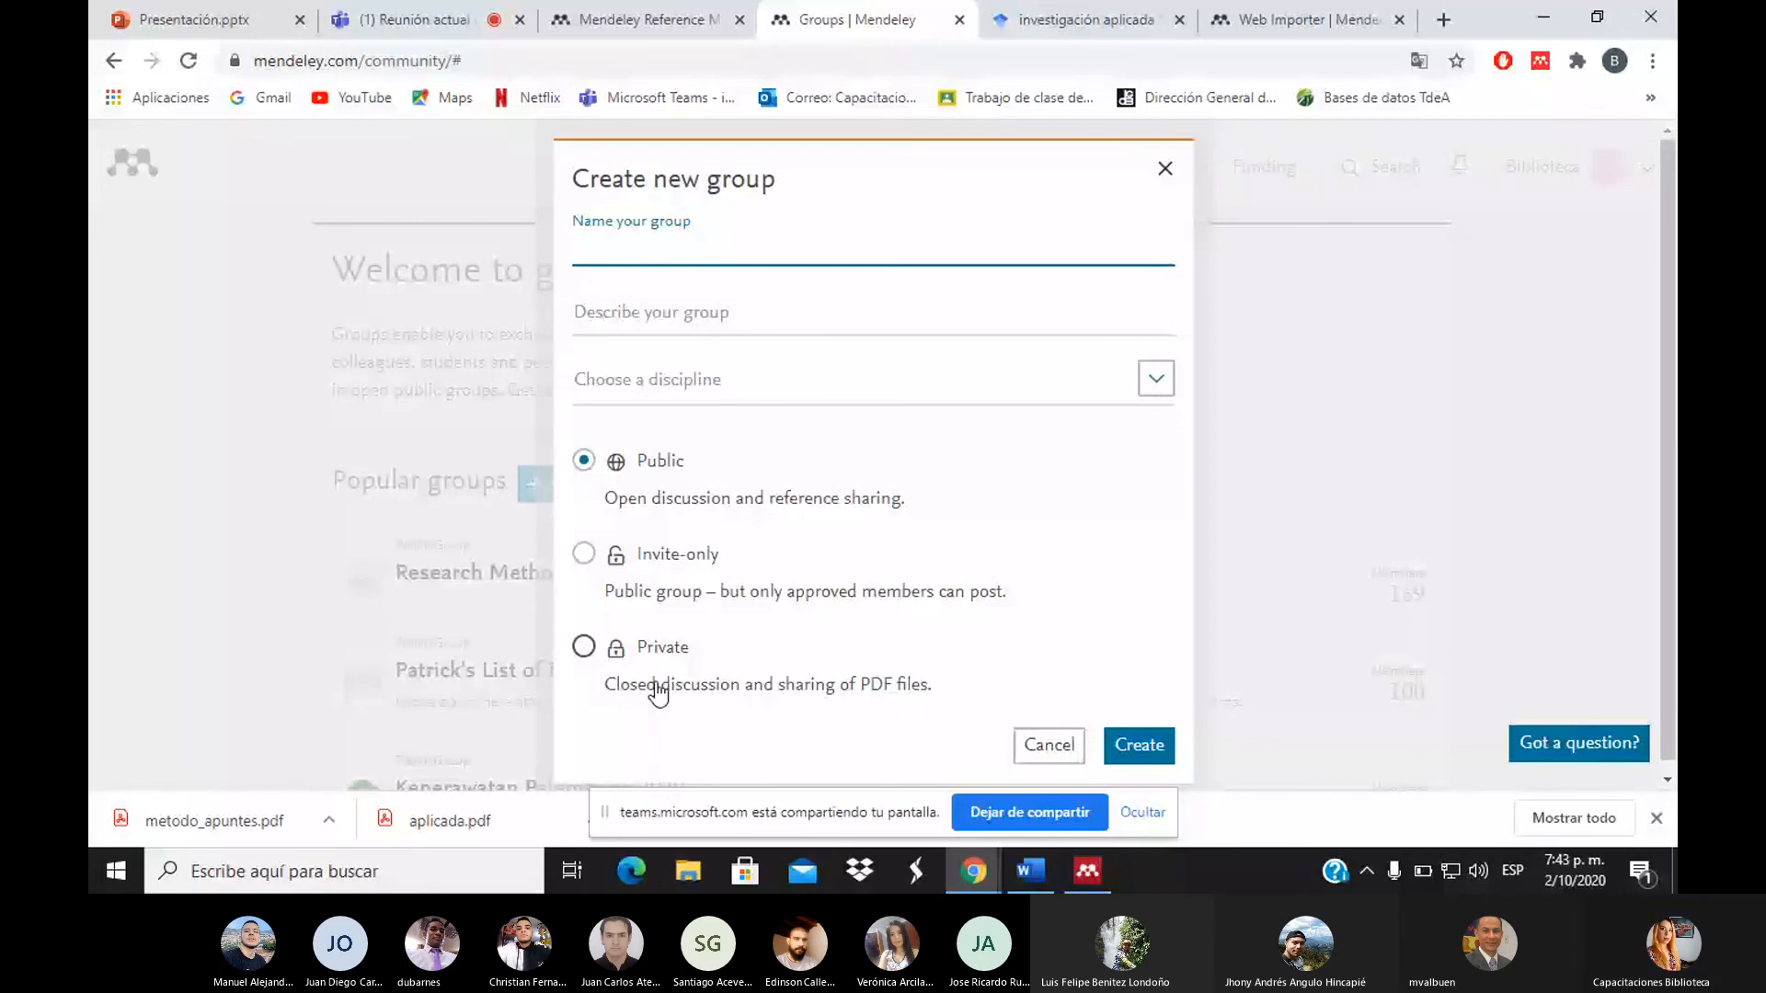
# Cancel the new group without creating it, go back to the Library, and bring Mendeley Desktop forward
pyautogui.click(1168, 174)
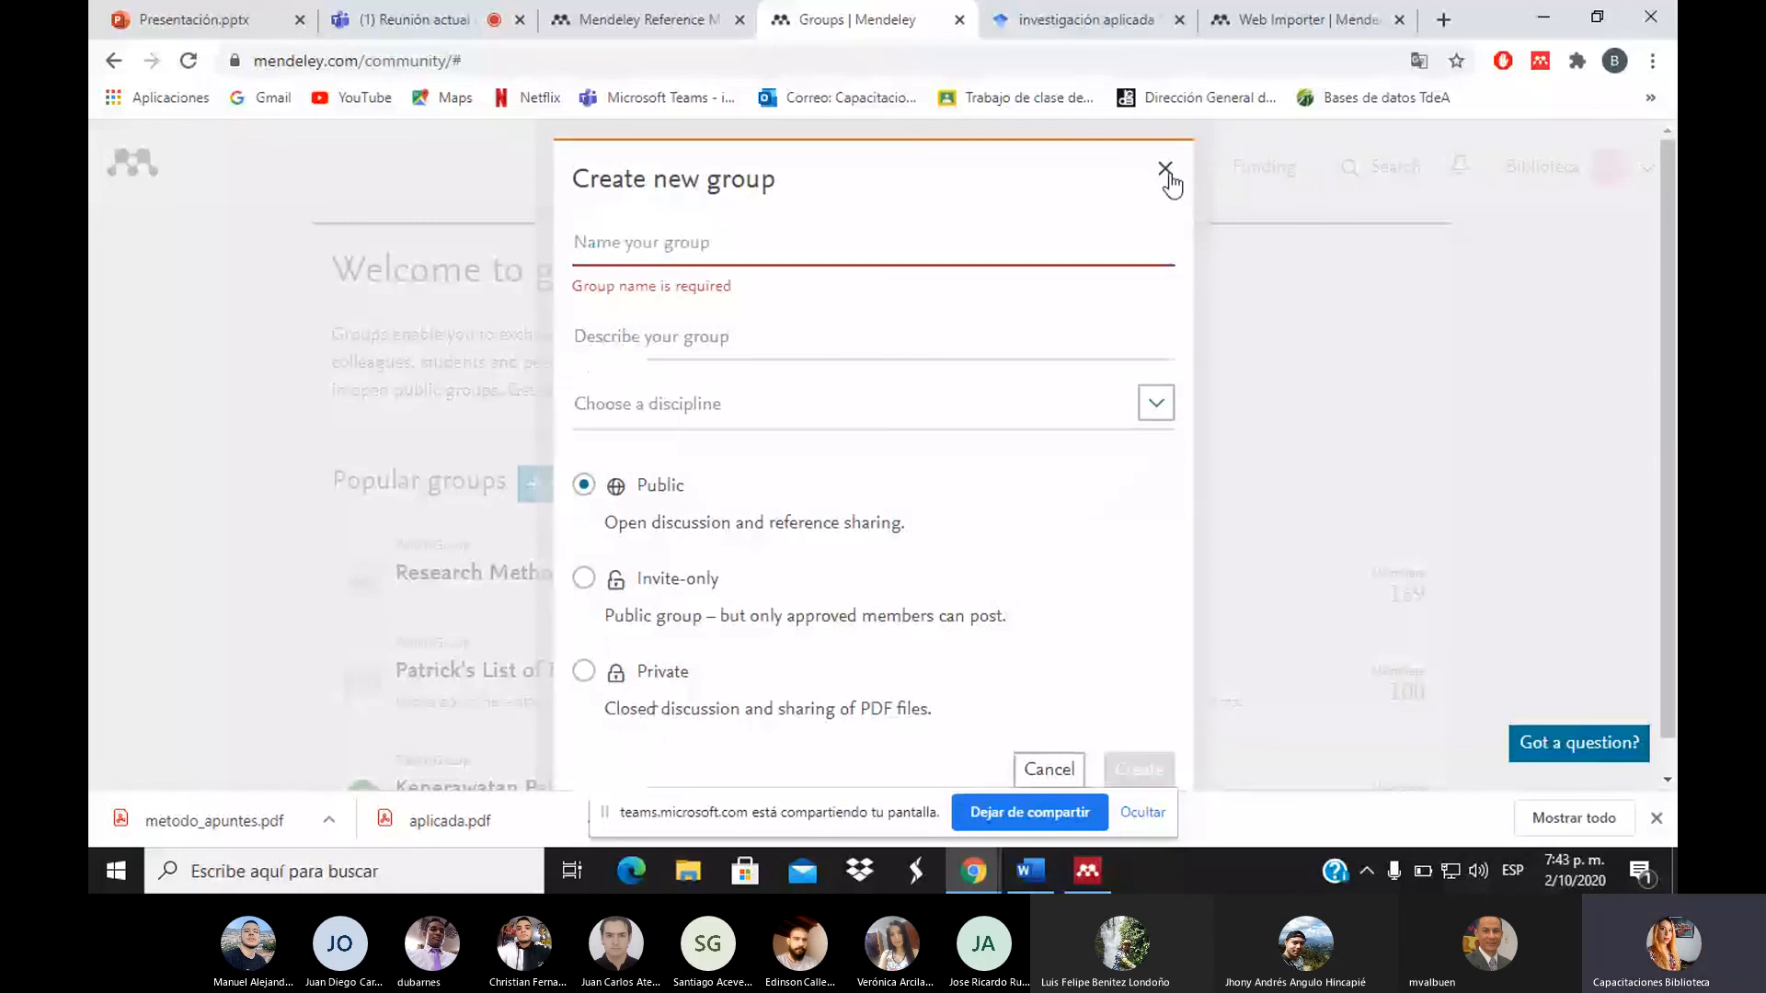
pyautogui.click(1166, 173)
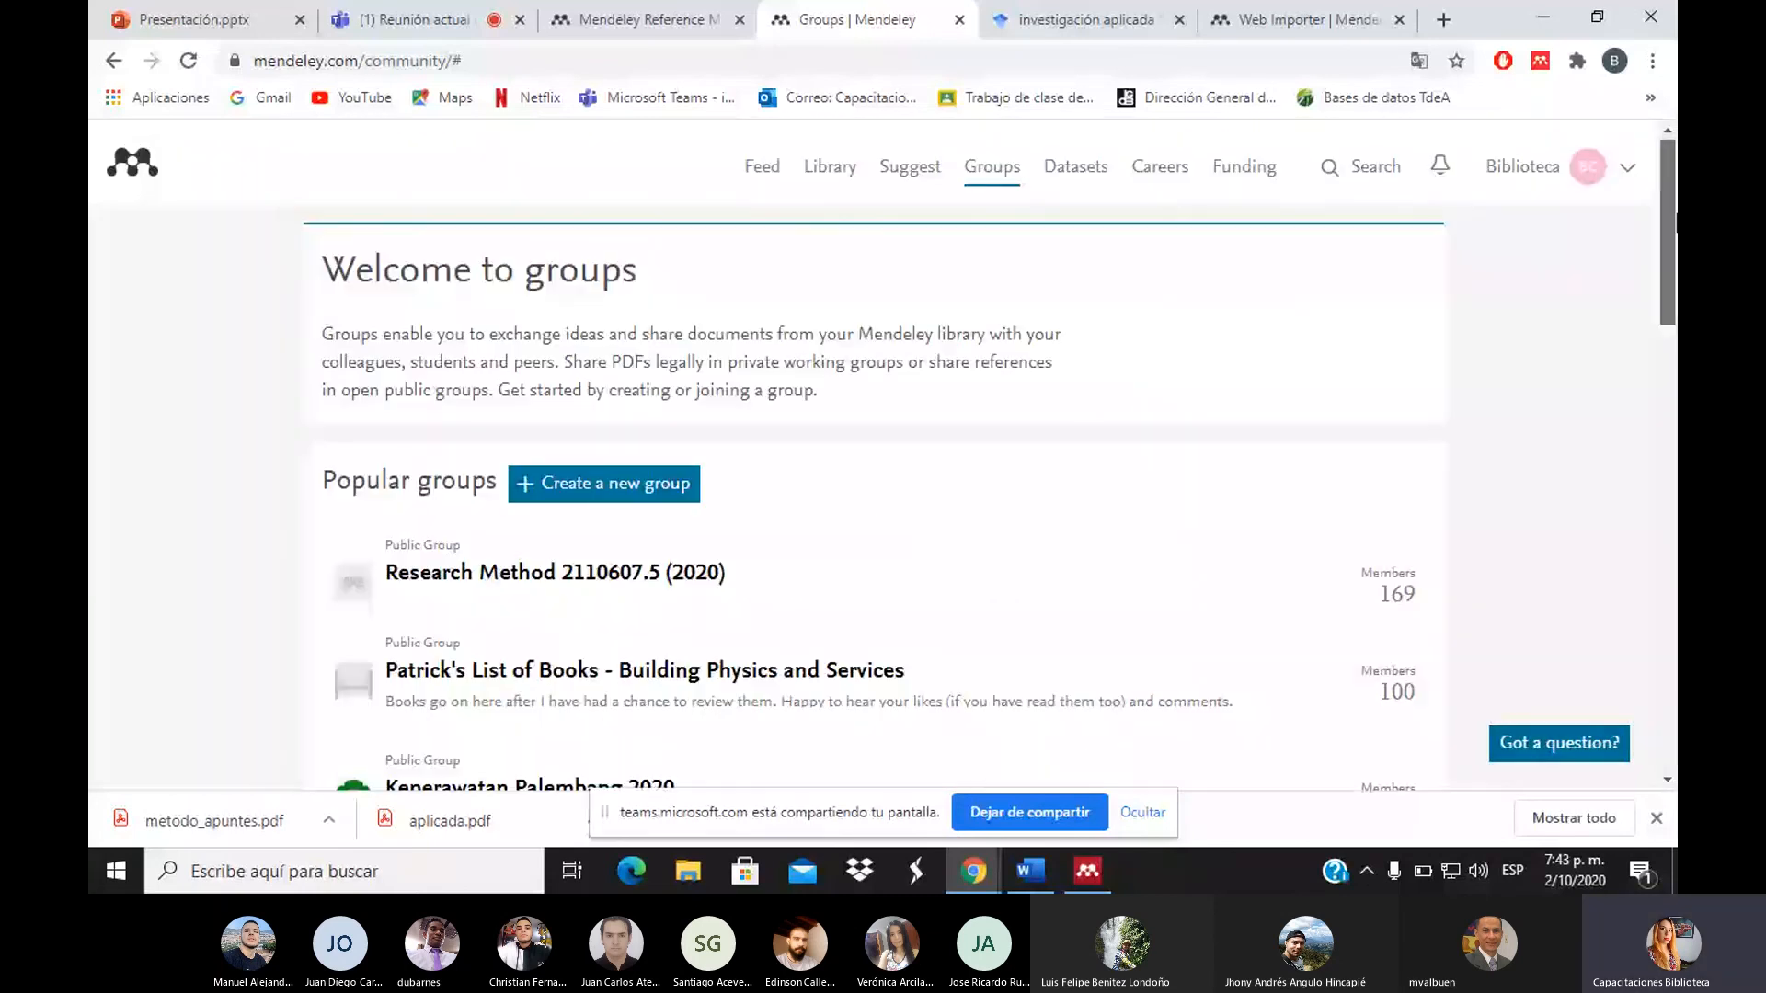
pyautogui.click(818, 175)
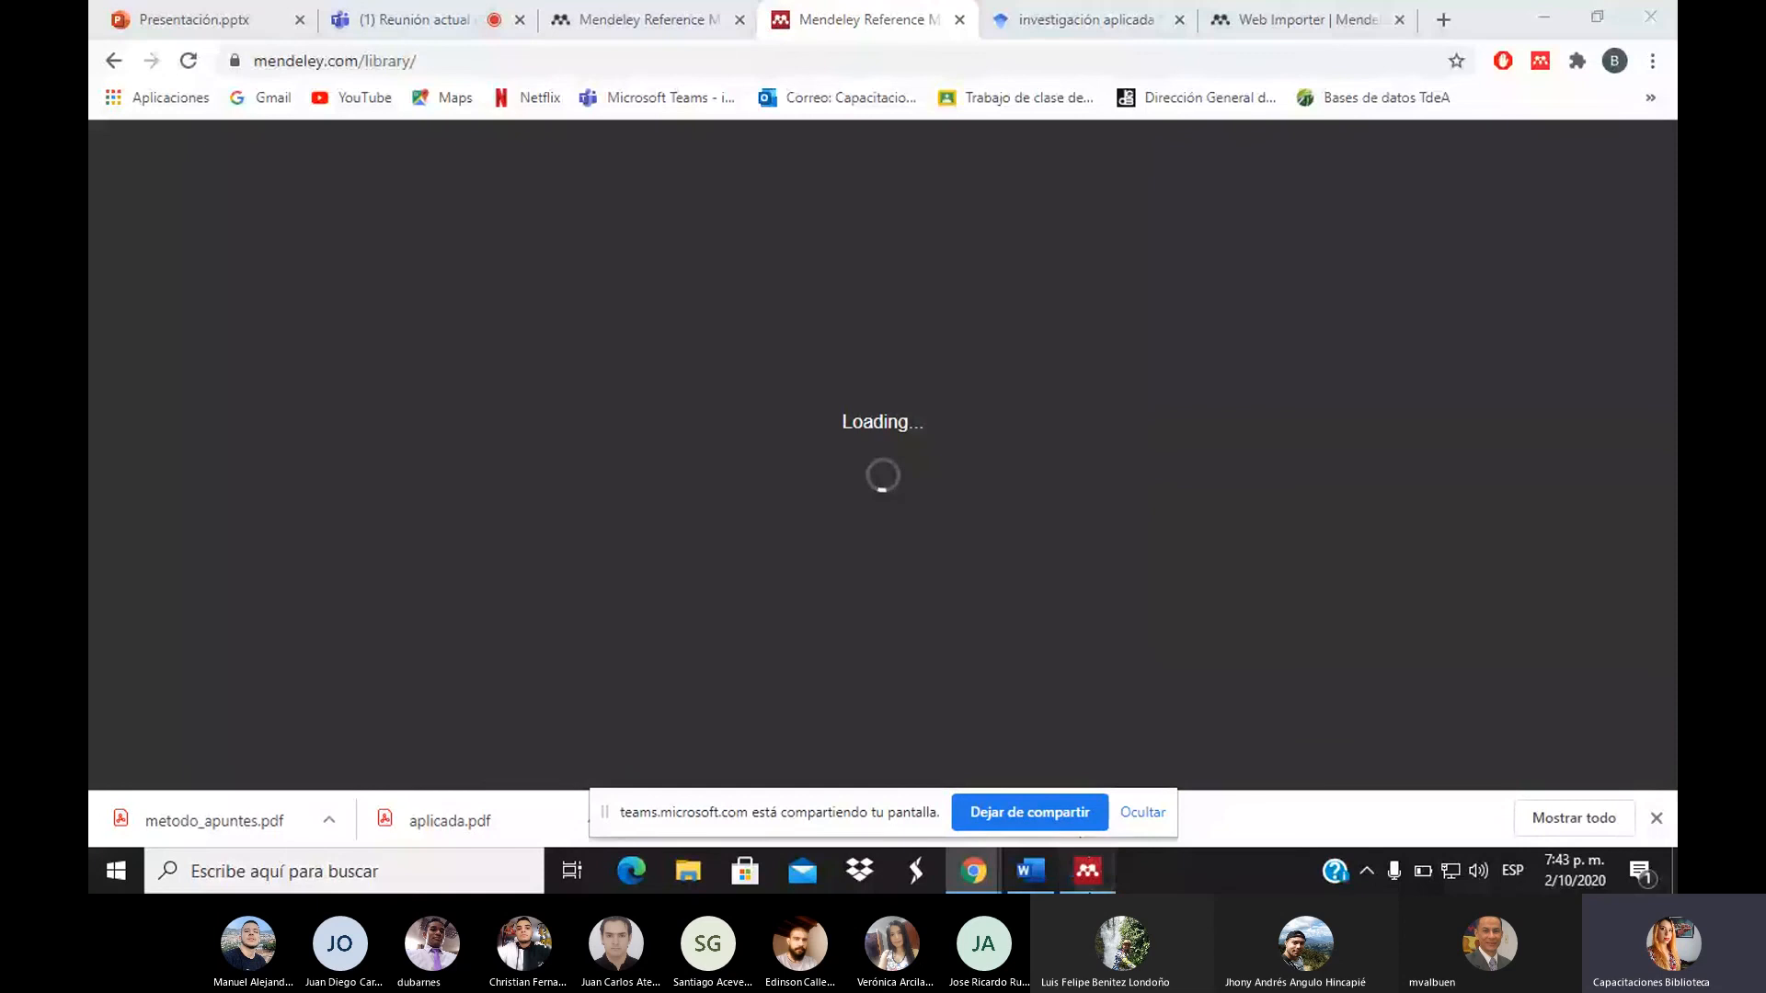
pyautogui.click(1089, 878)
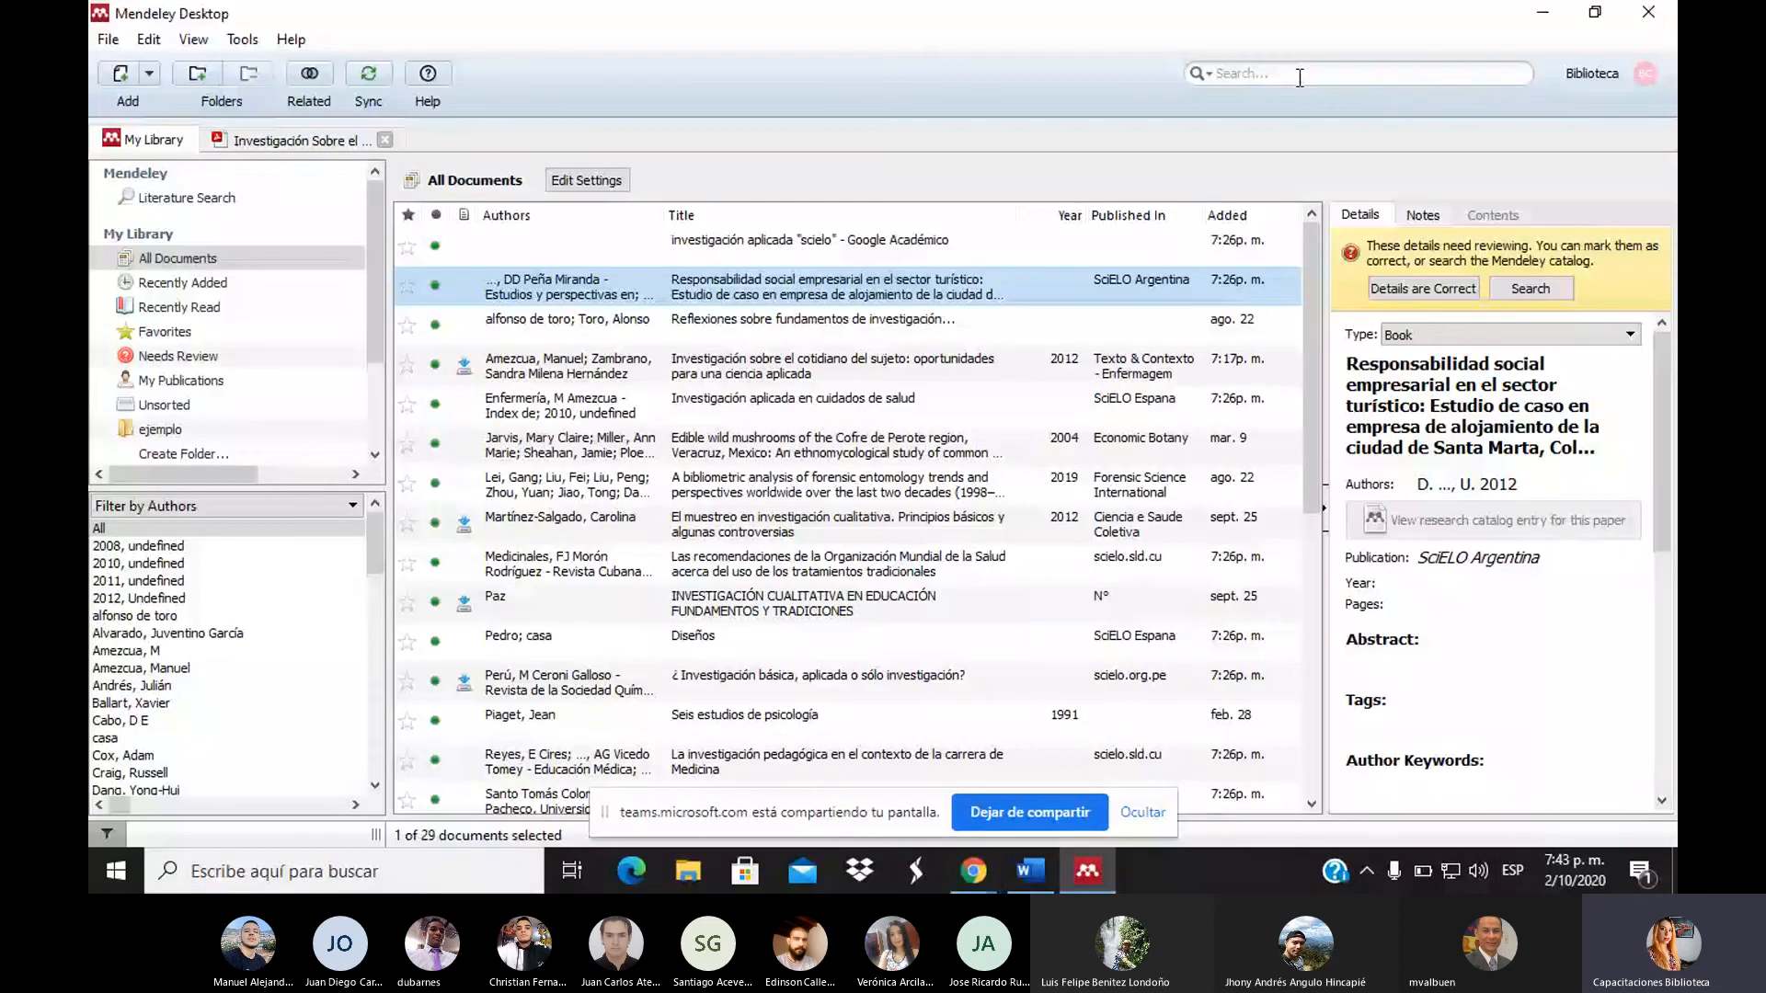
# Filter All Documents for 'fundamentos', then return to the Teams meeting in Chrome
pyautogui.click(1299, 78)
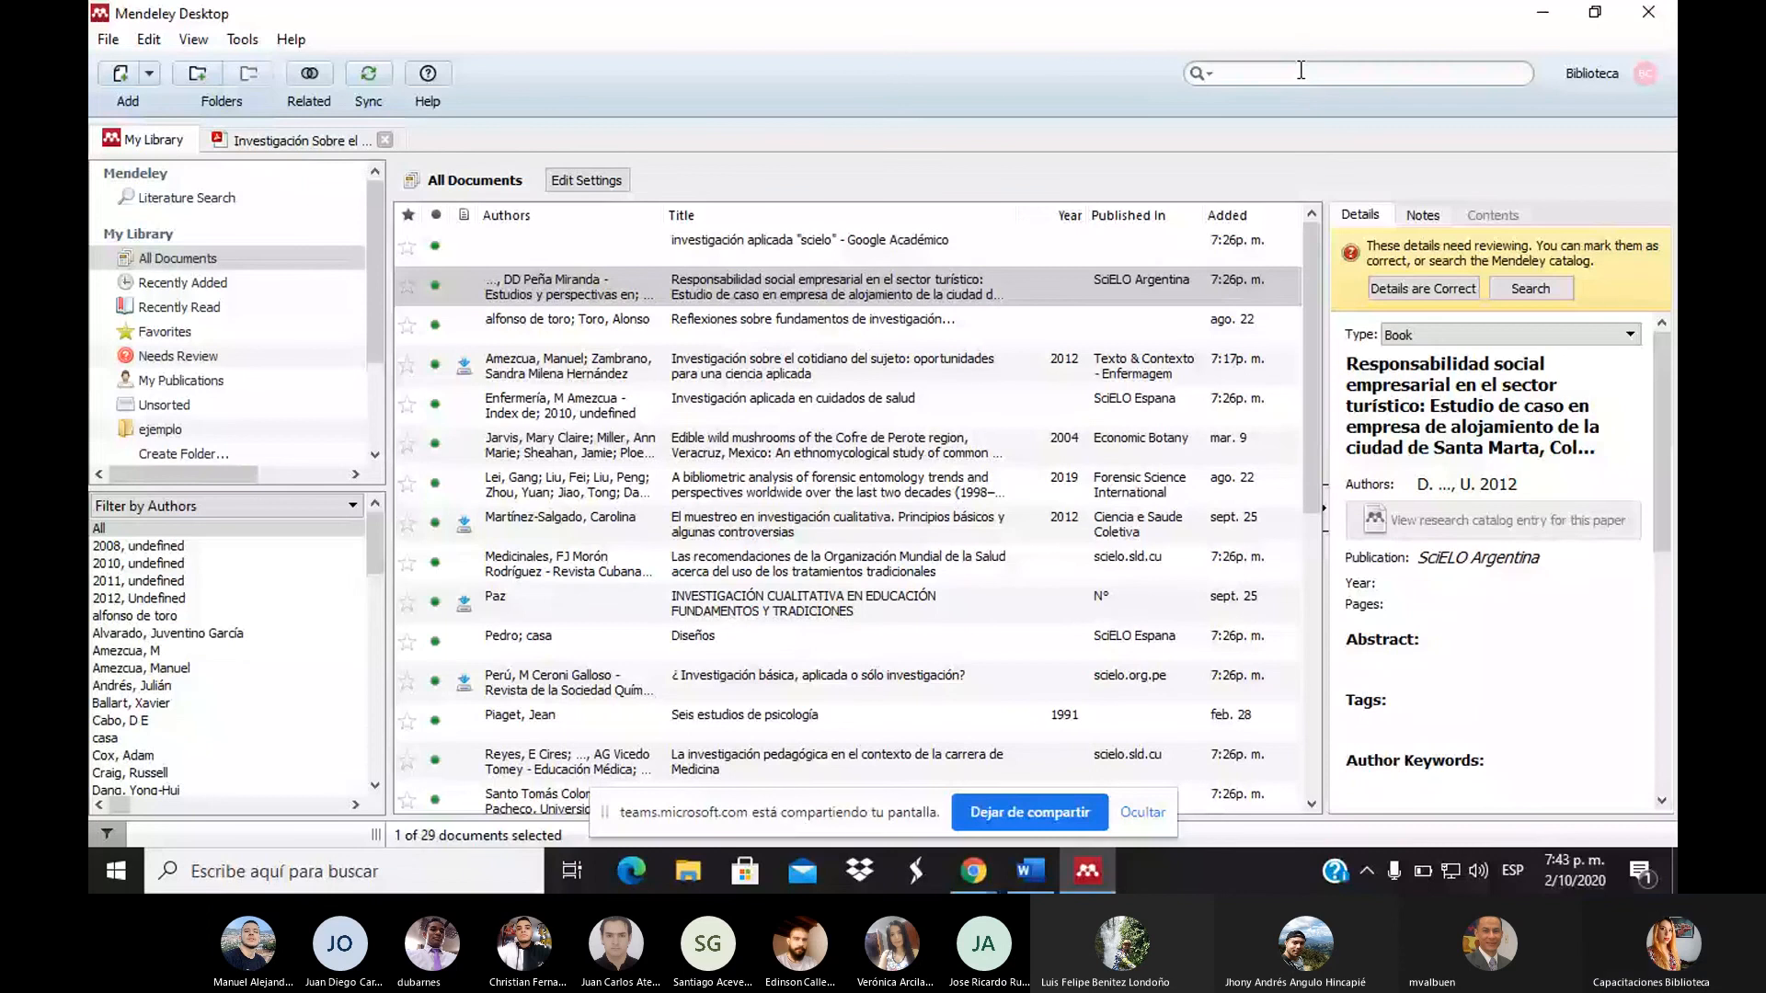
pyautogui.write('fundame')
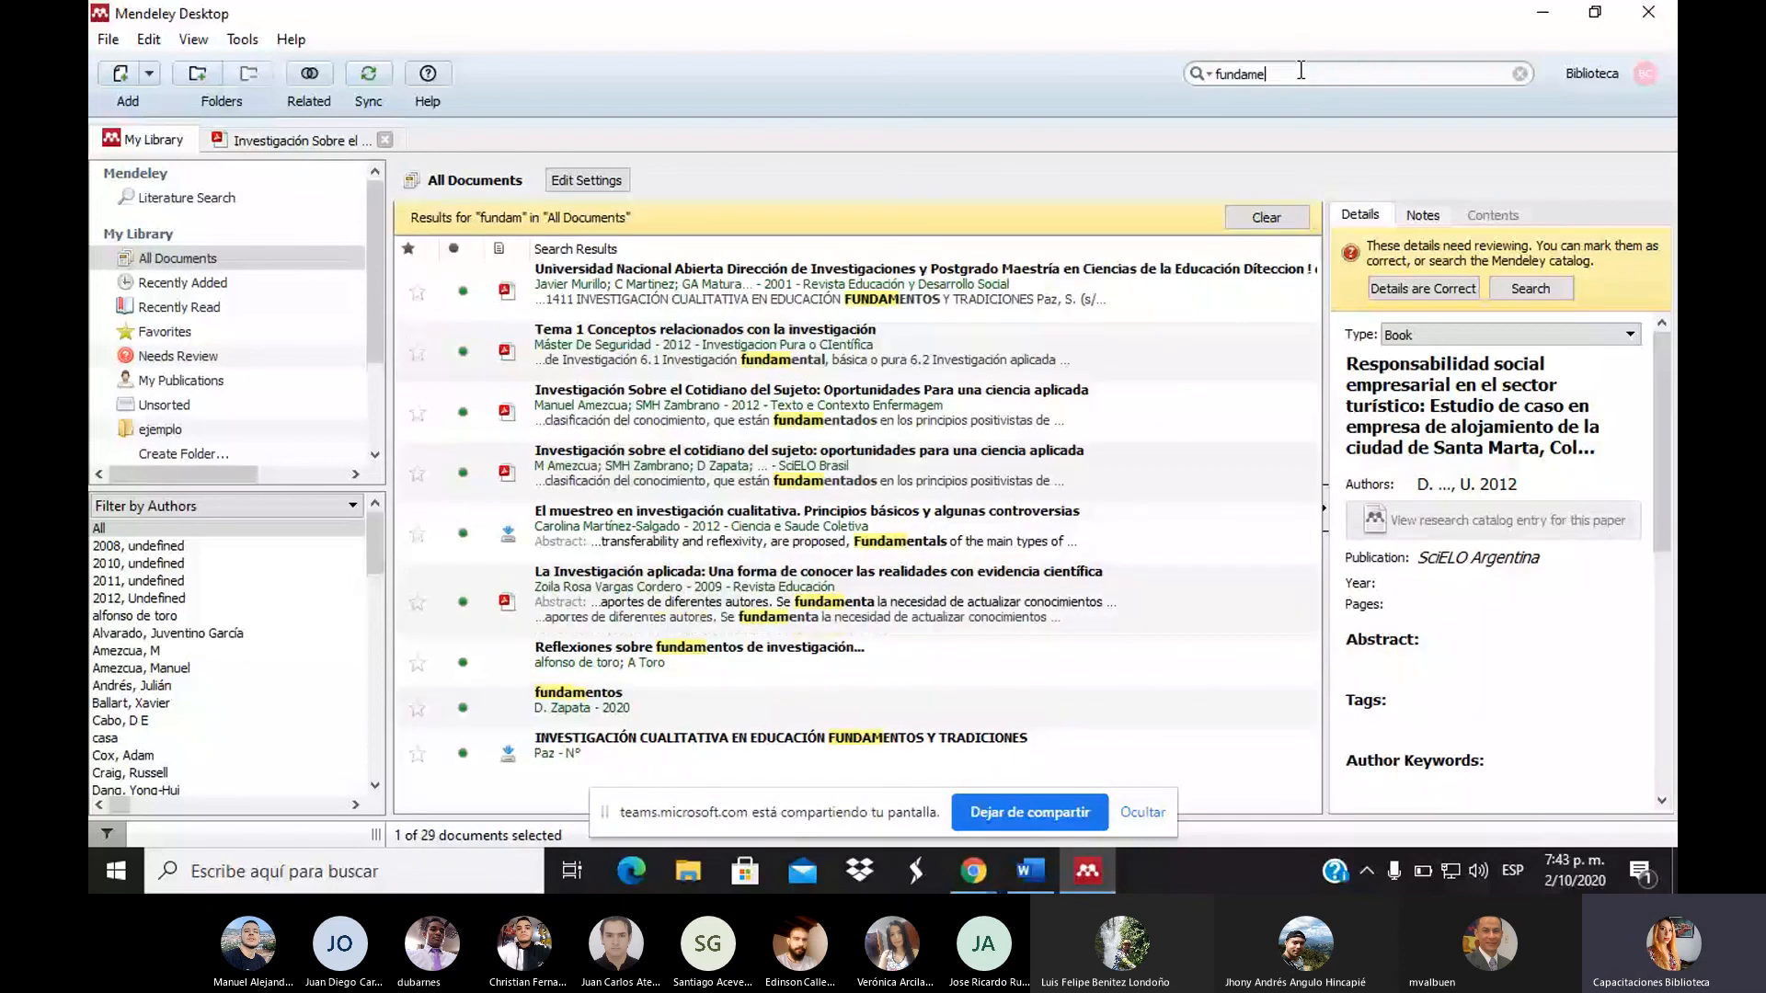
pyautogui.write('ntos')
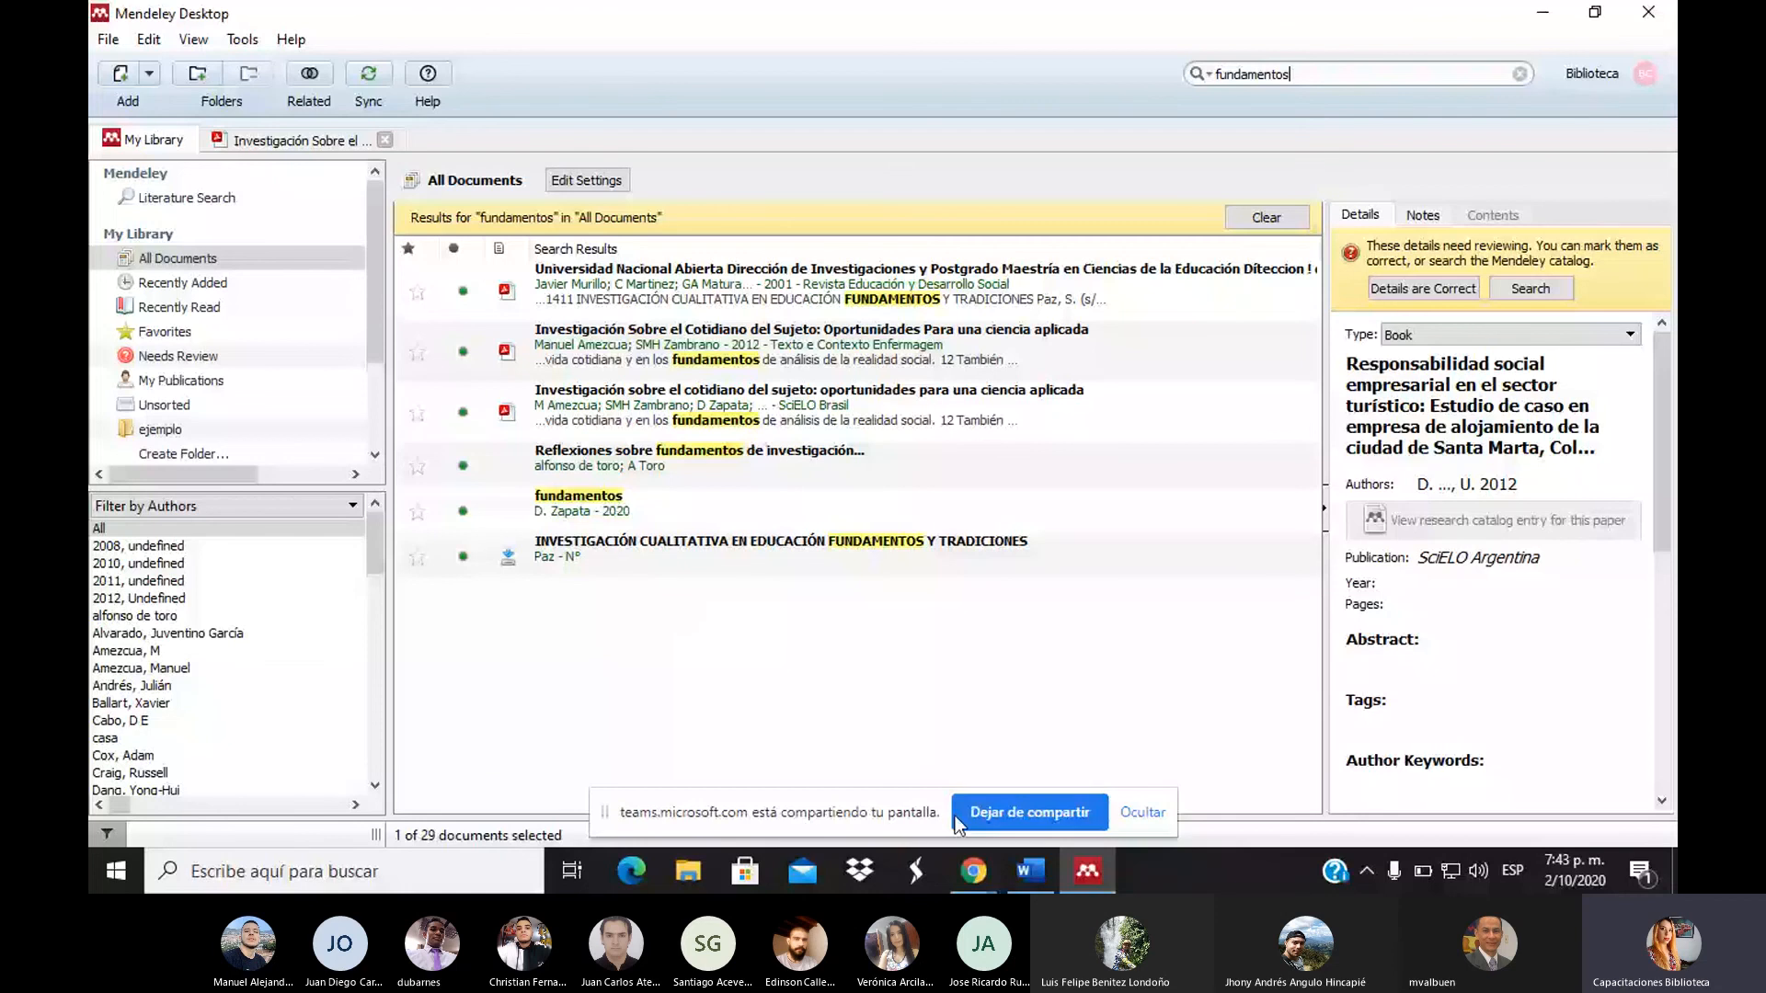
pyautogui.click(973, 871)
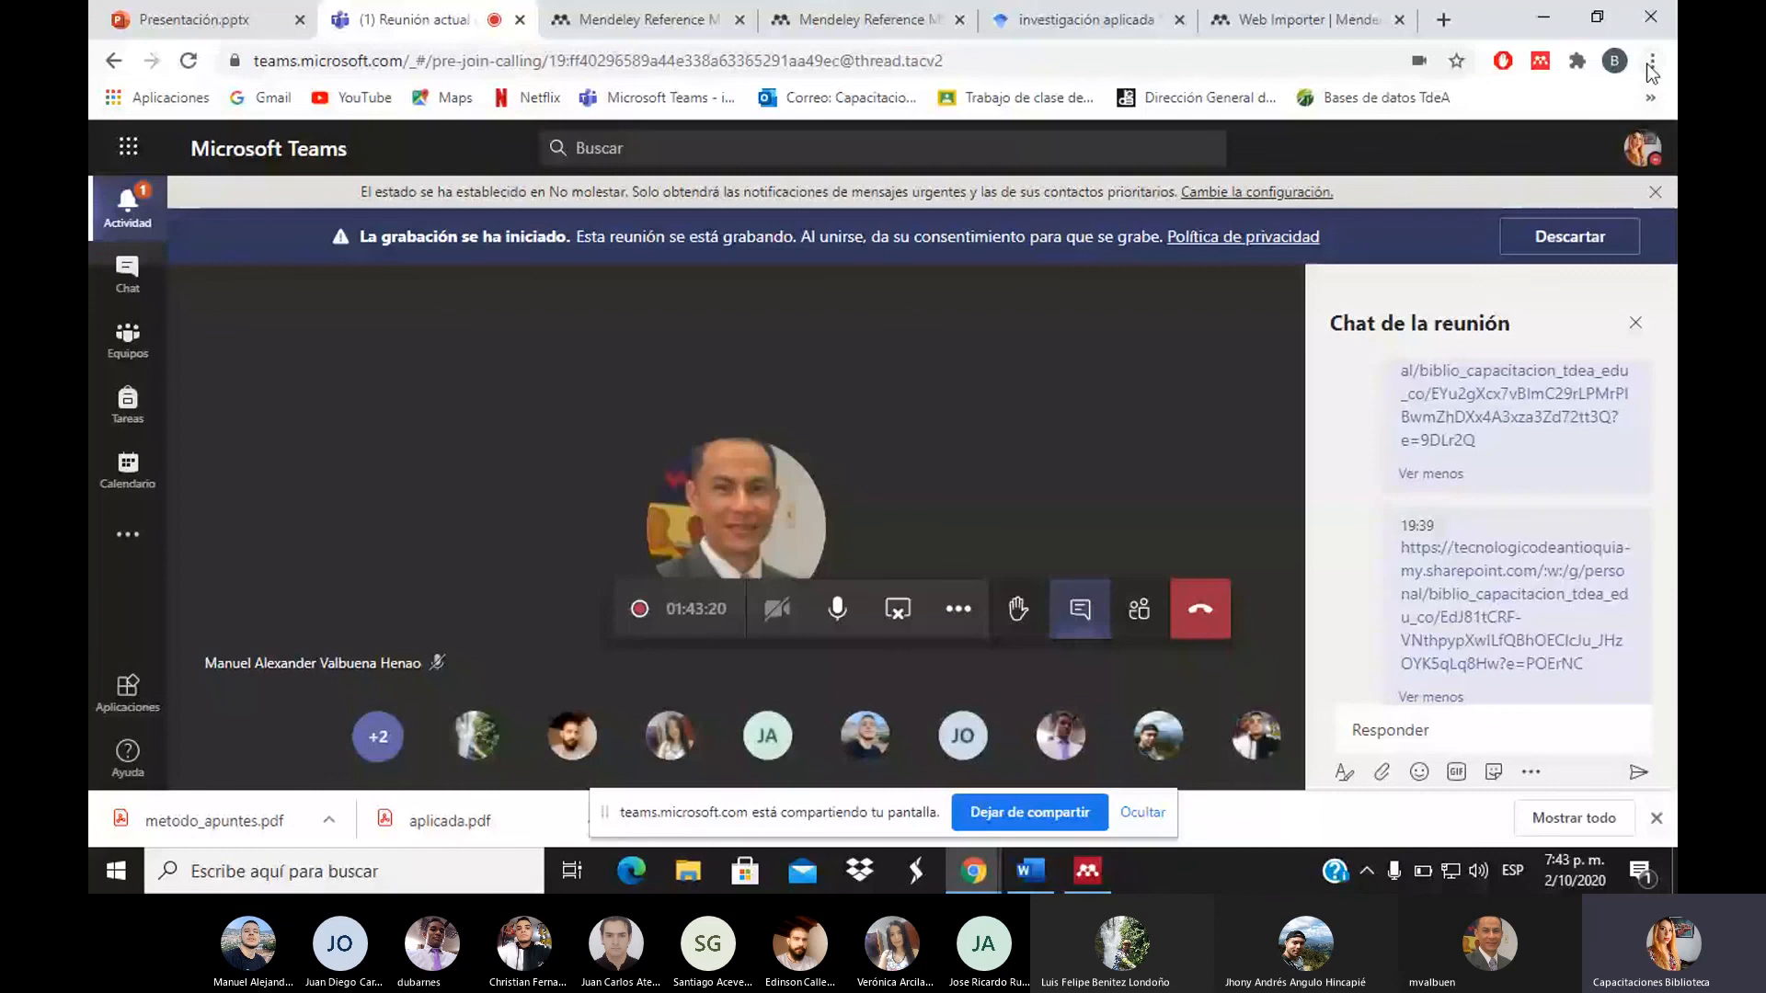
# Copy the evaluation bookmark's link and send it in the meeting chat
pyautogui.click(1652, 65)
pyautogui.click(1469, 9)
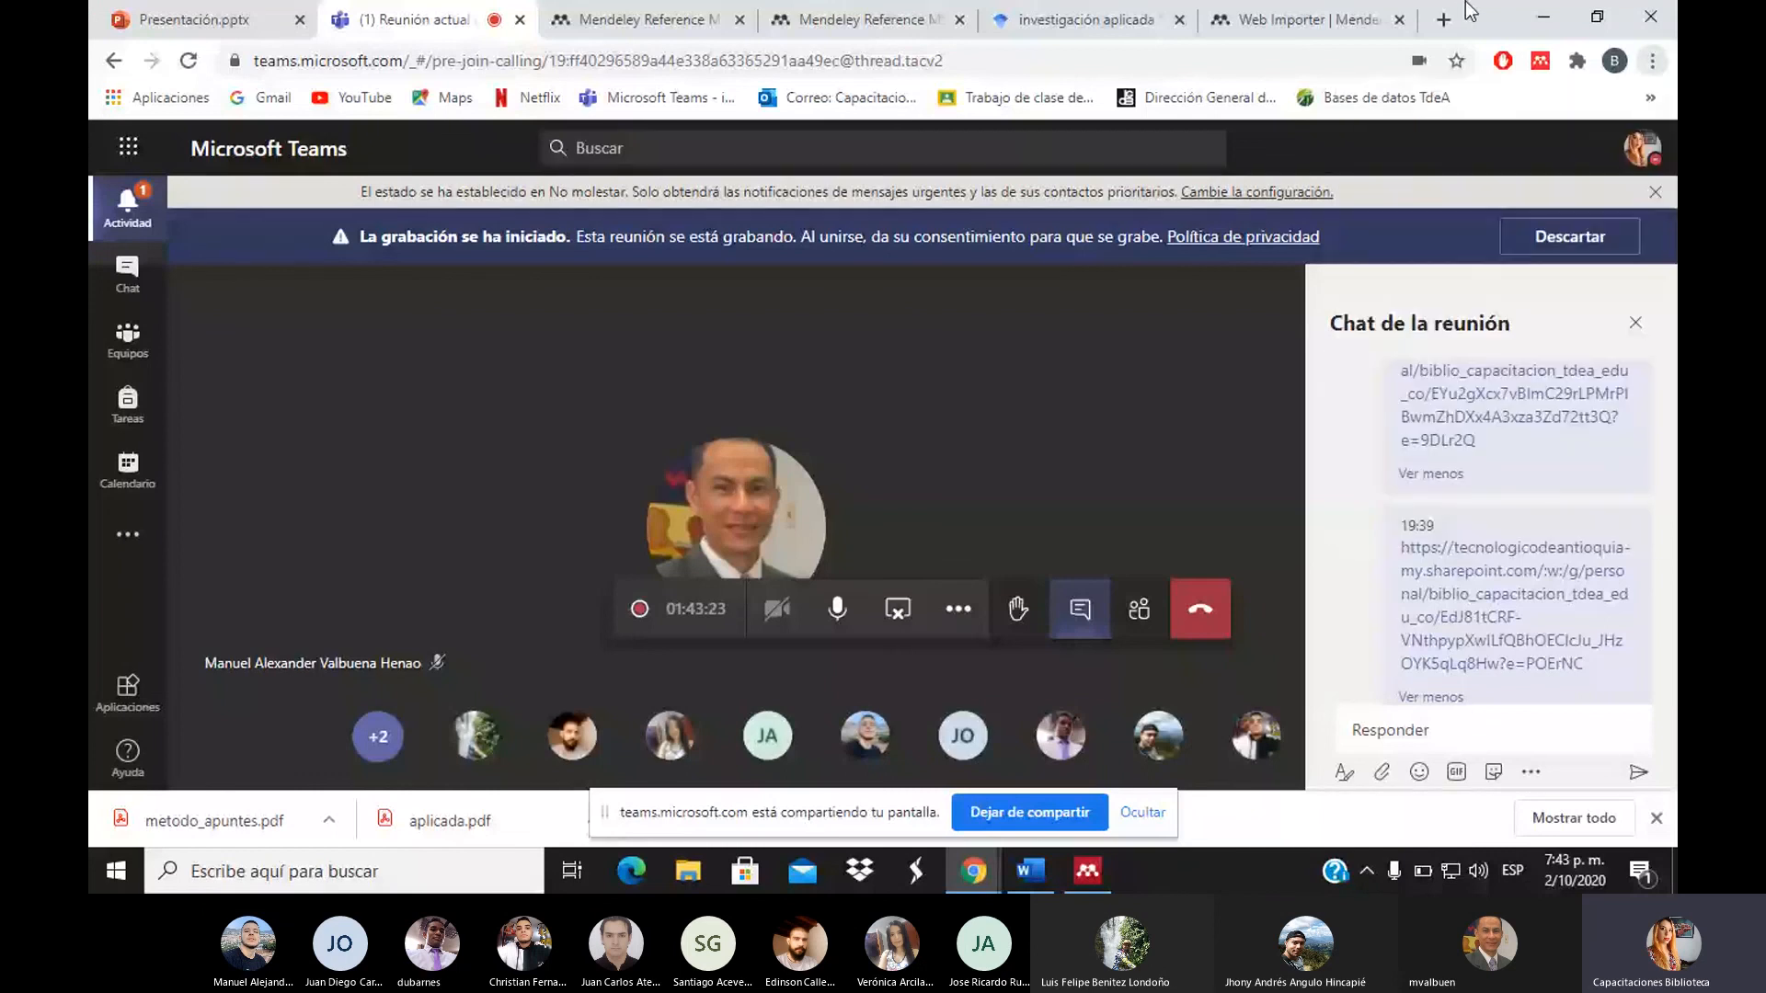
pyautogui.click(1649, 100)
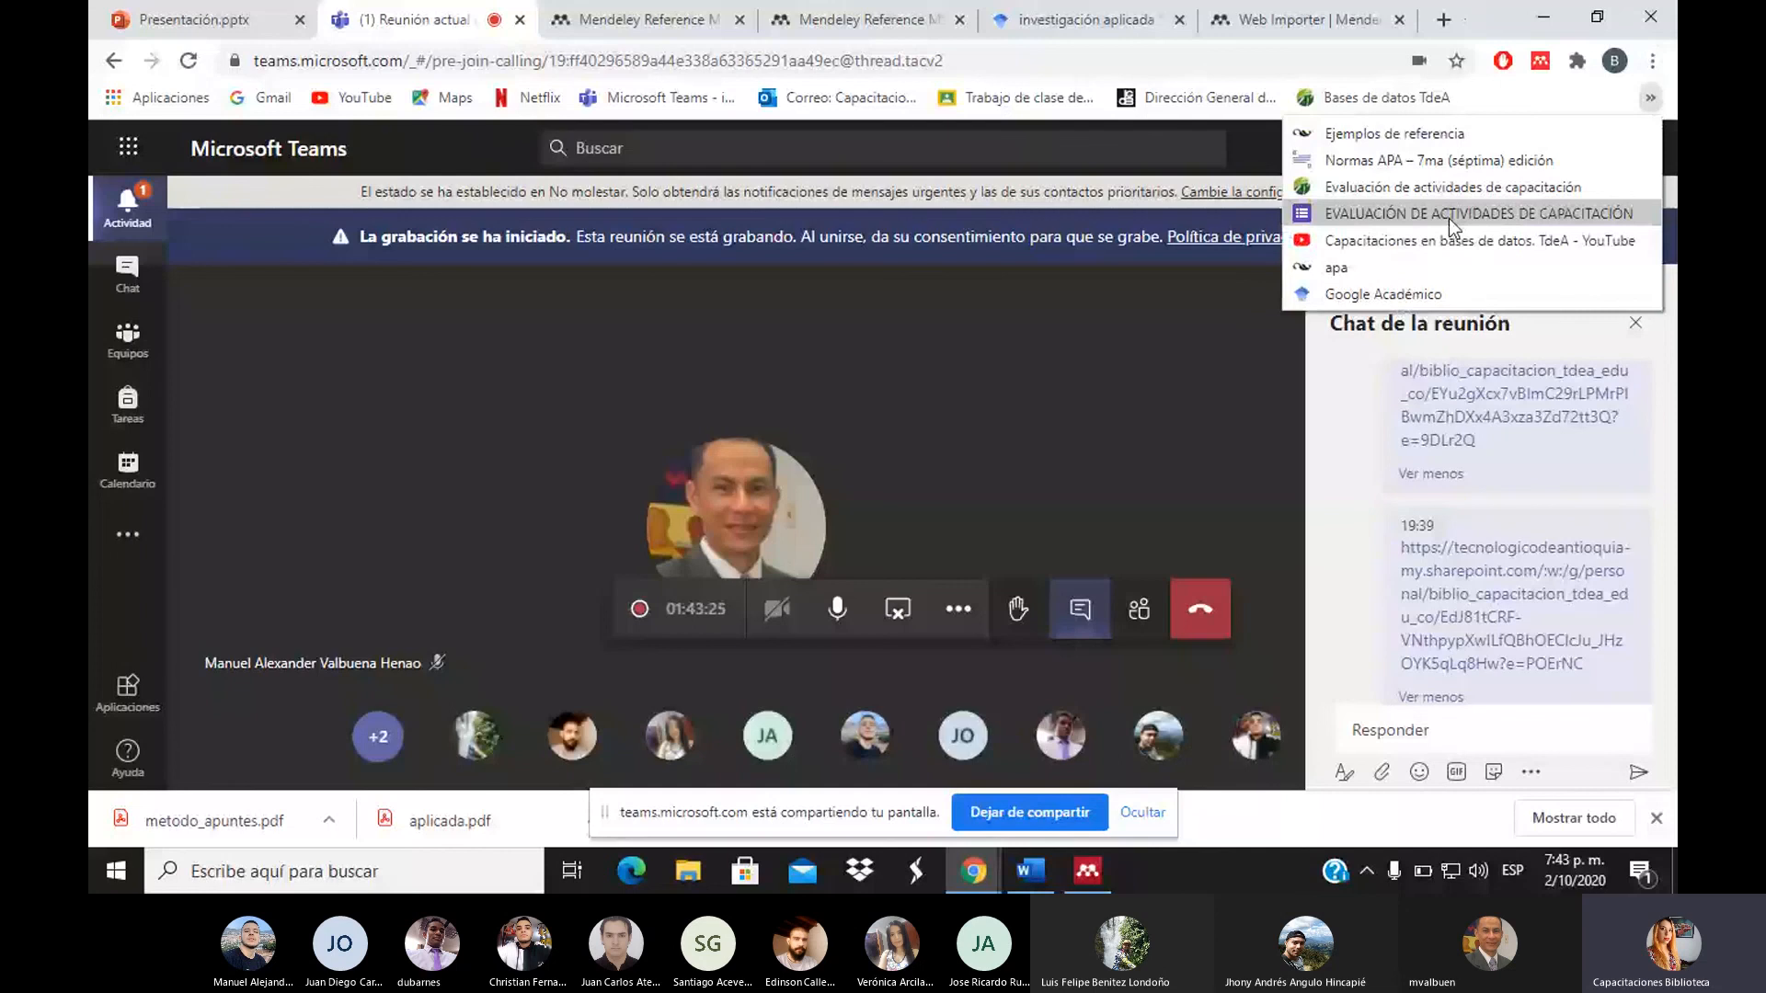
pyautogui.rightClick(1448, 218)
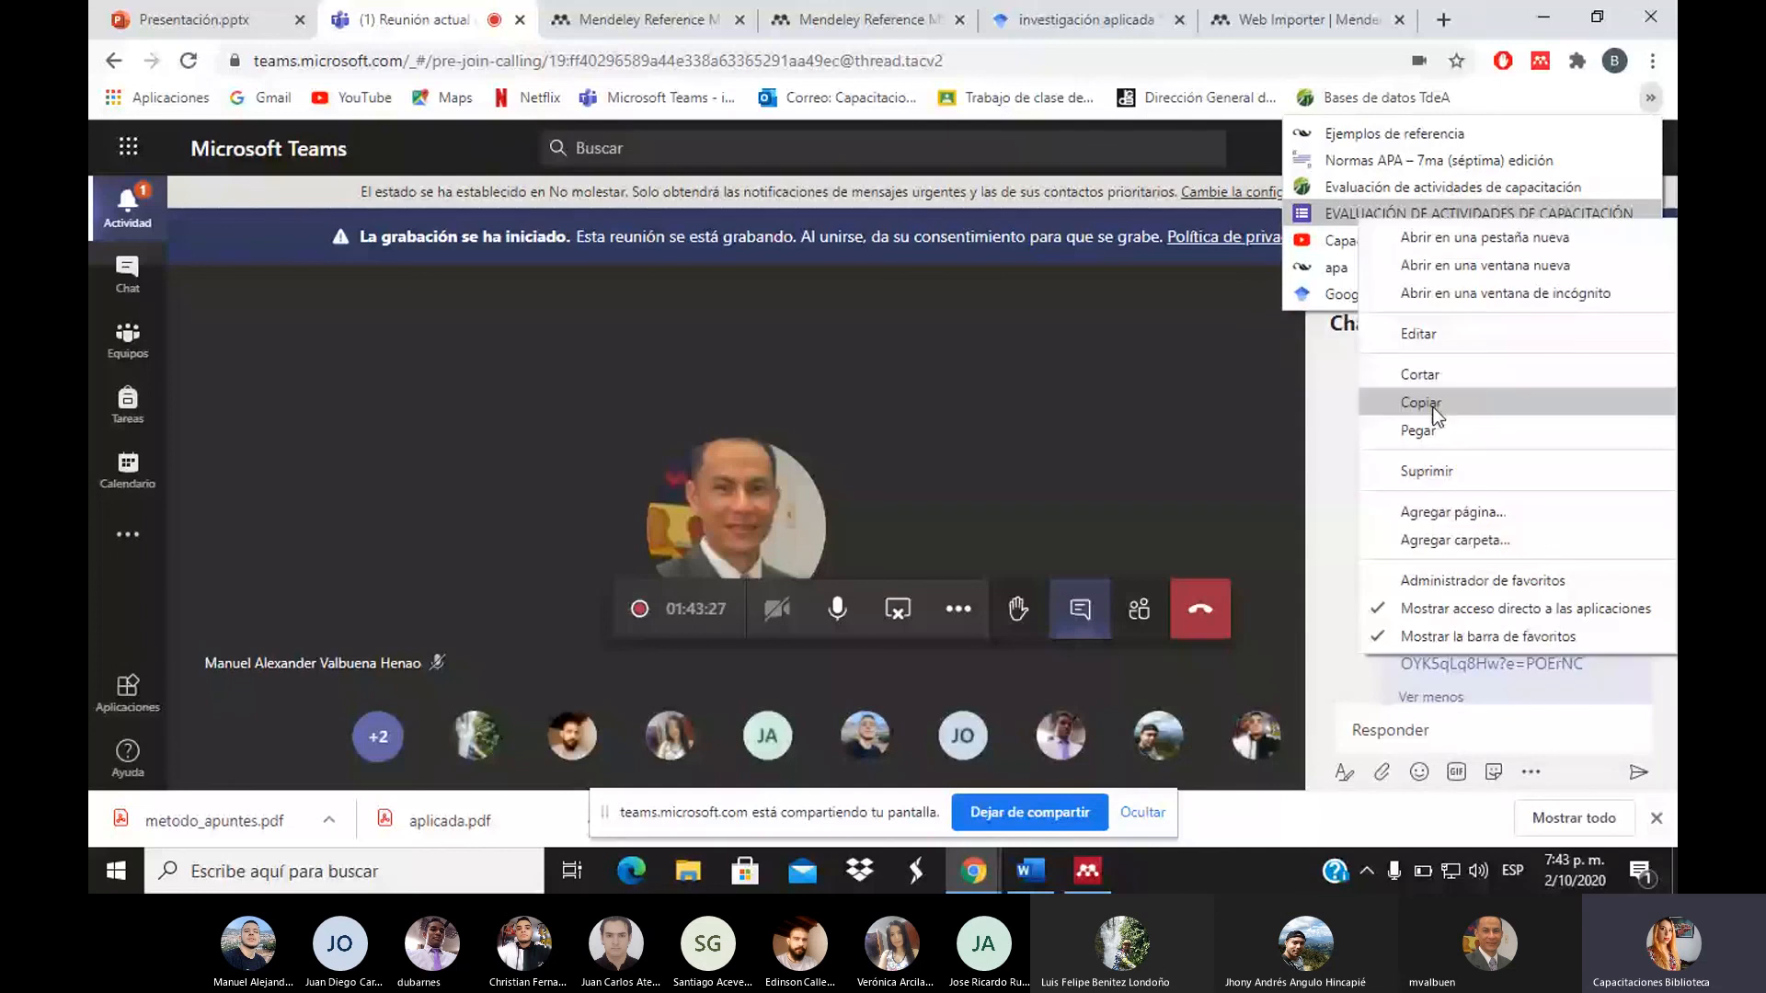
pyautogui.click(1427, 407)
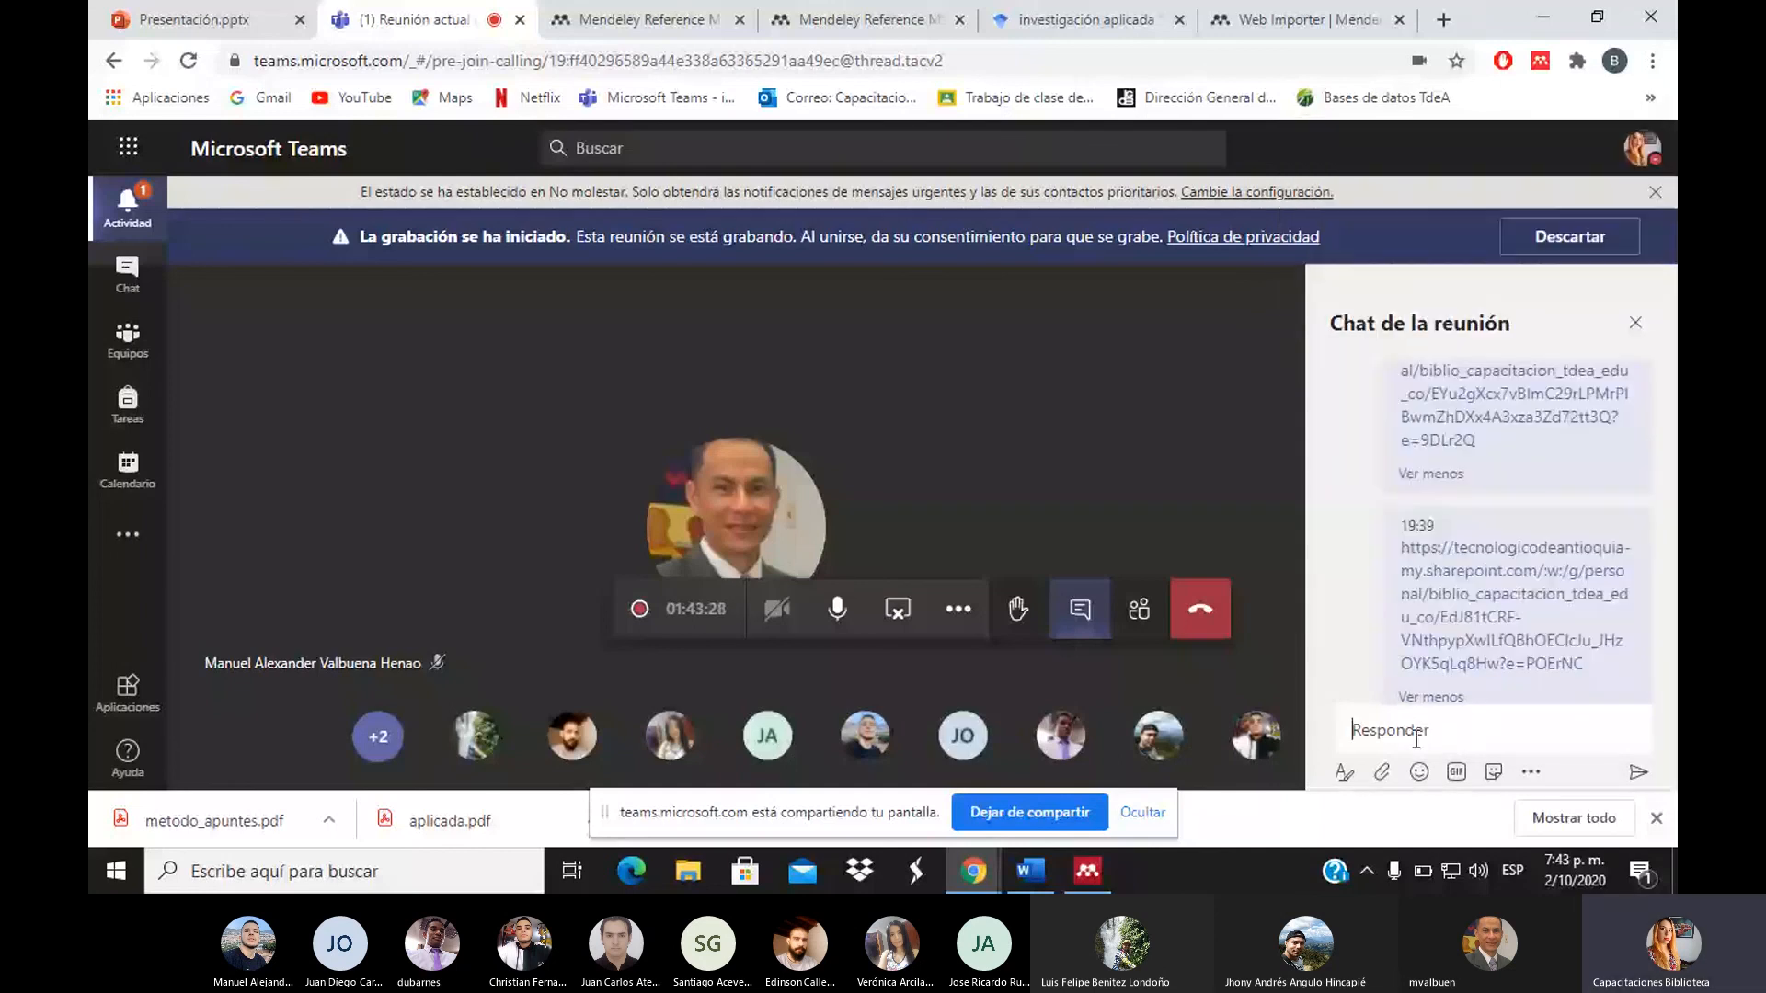
pyautogui.write('EVALUACIÓN DE ACTIVIDADES DE CAPACITACIÓN')
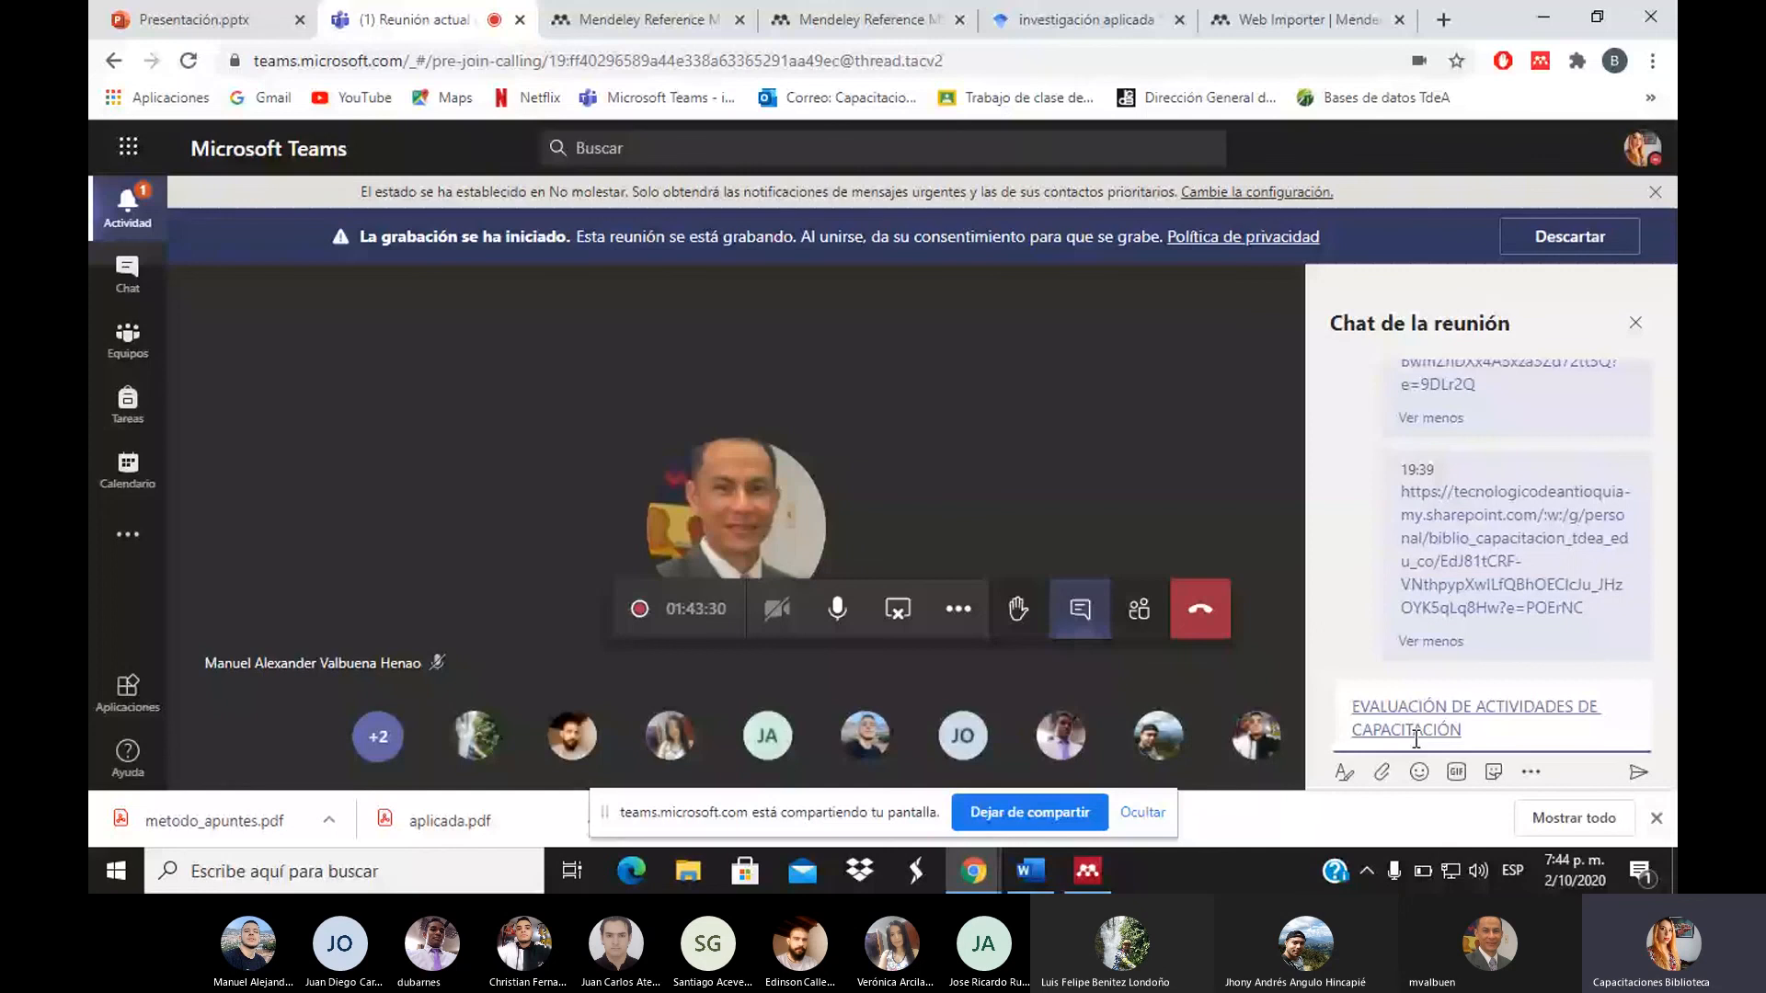
pyautogui.press('Return')
# Copy the TdeA YouTube training bookmark's link and send it in the chat
pyautogui.click(1651, 97)
pyautogui.rightClick(1448, 218)
pyautogui.click(1414, 439)
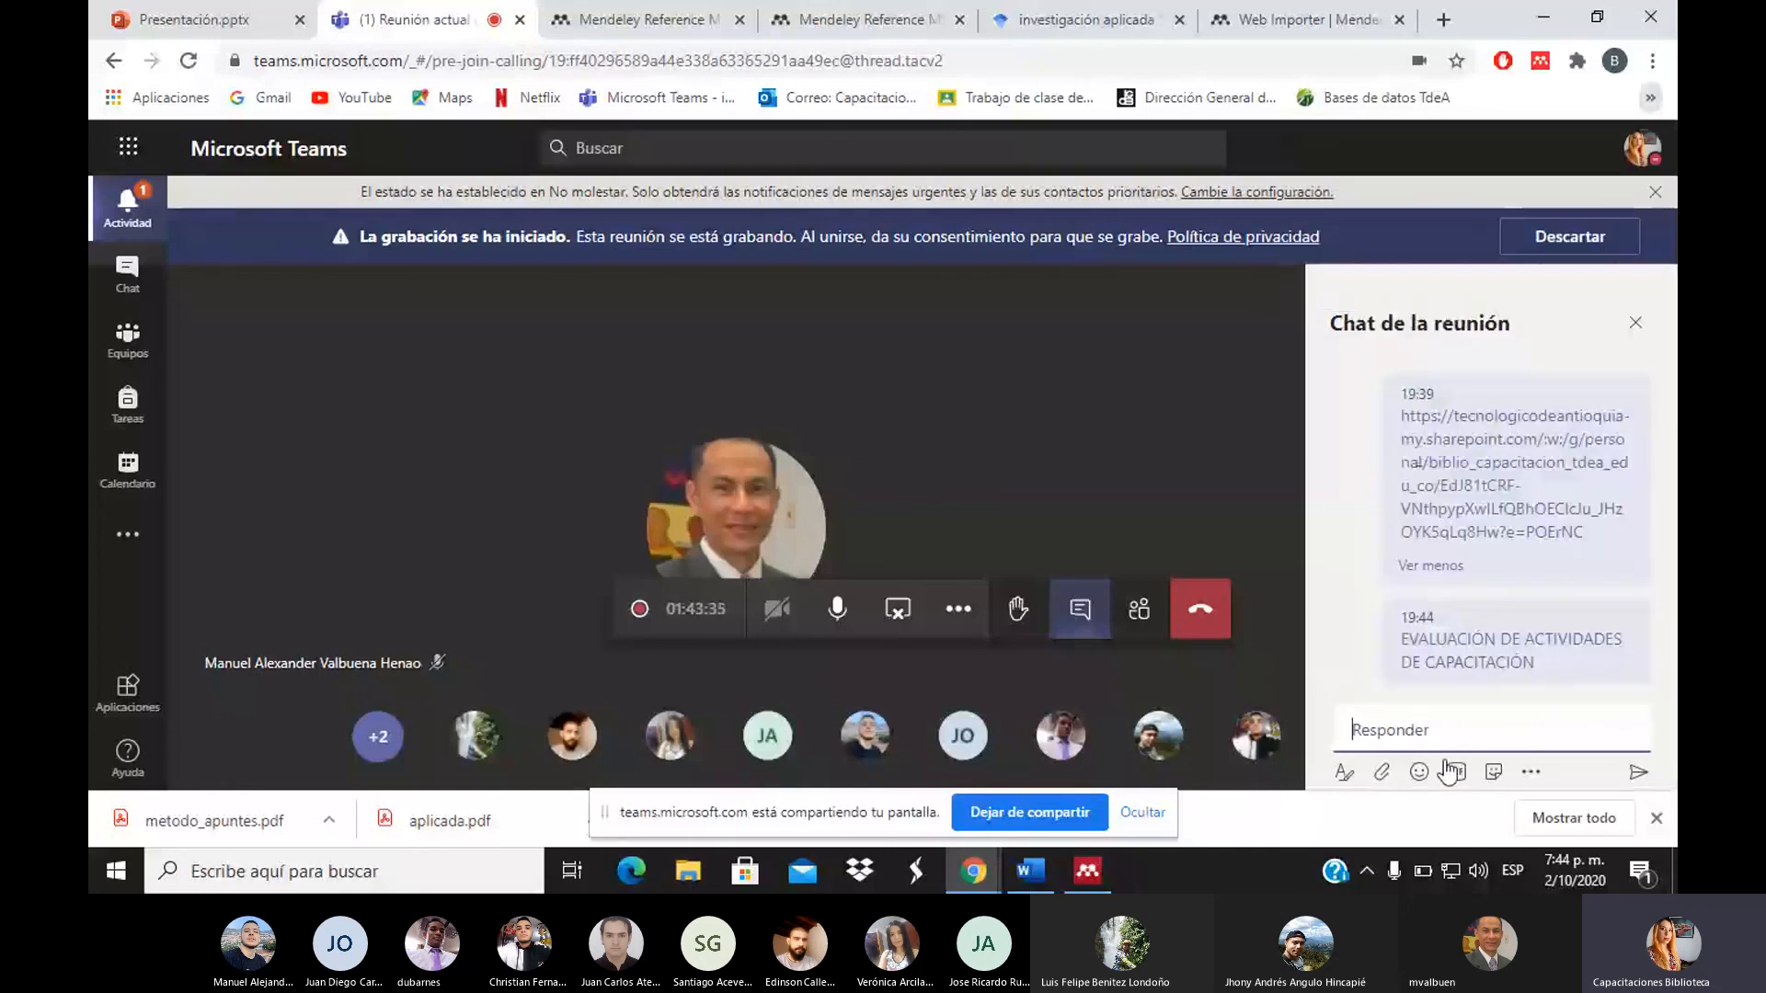
pyautogui.click(1396, 729)
pyautogui.write('Capacitaciones en bases de datos. TdeA - YouTube')
pyautogui.press('Return')
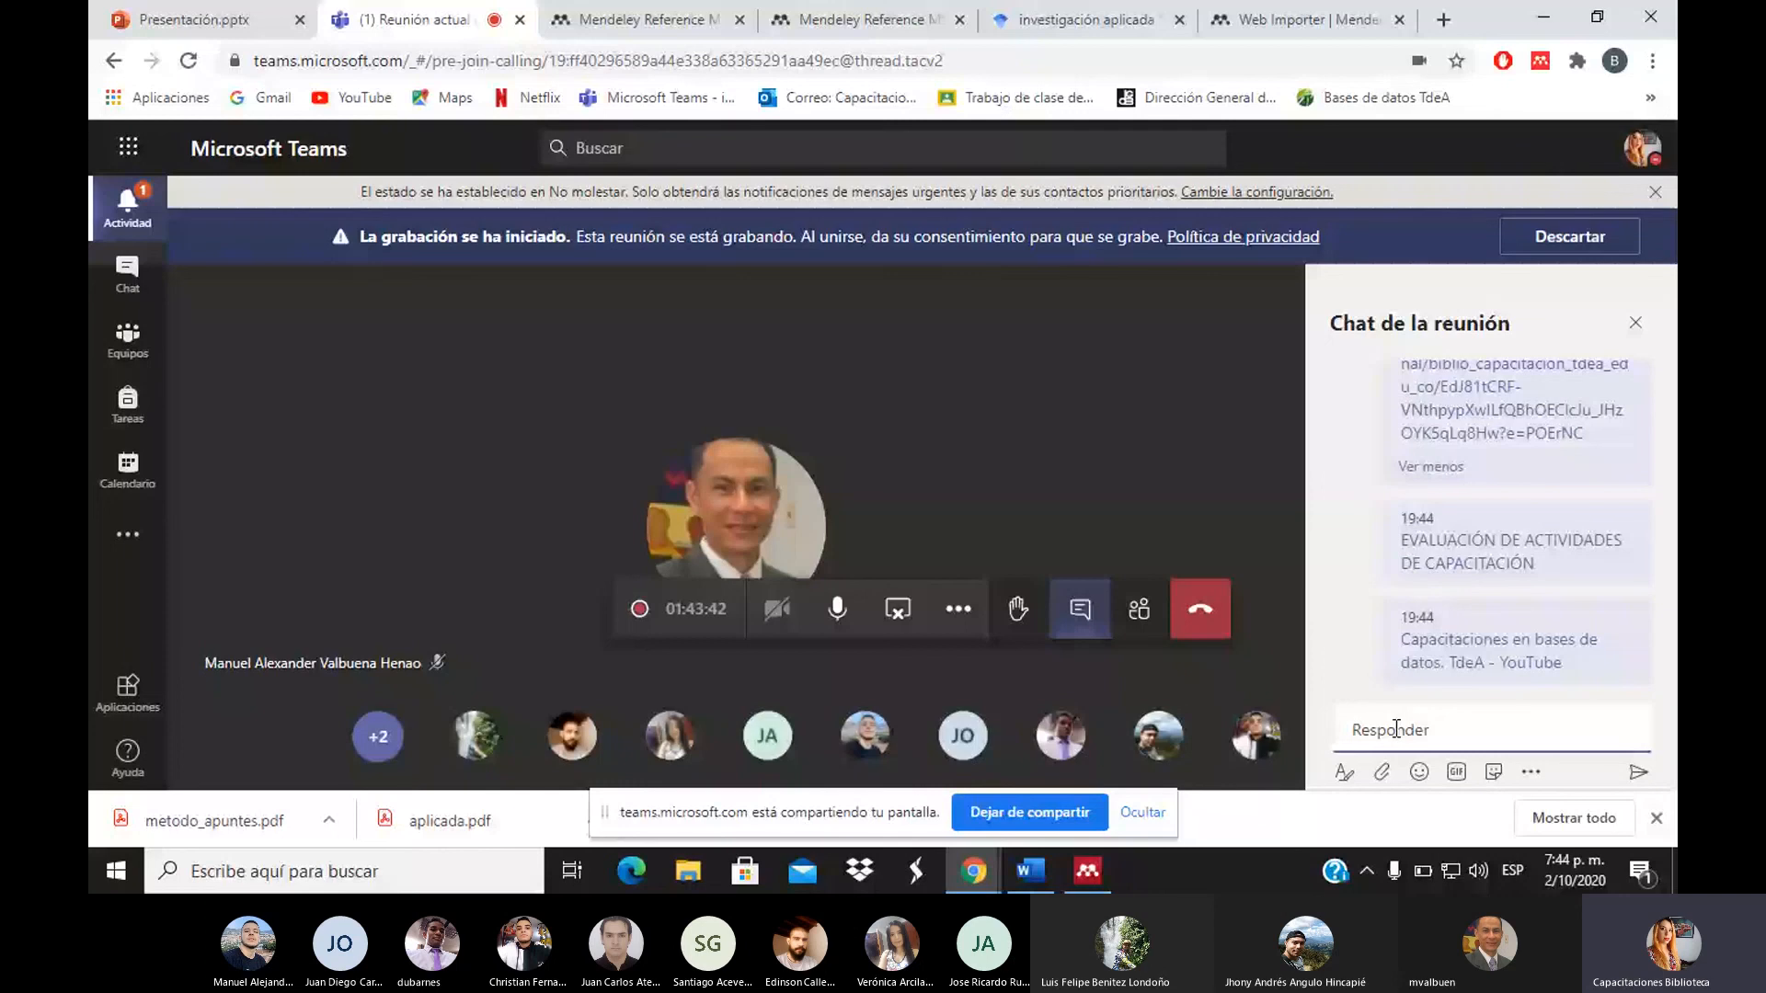
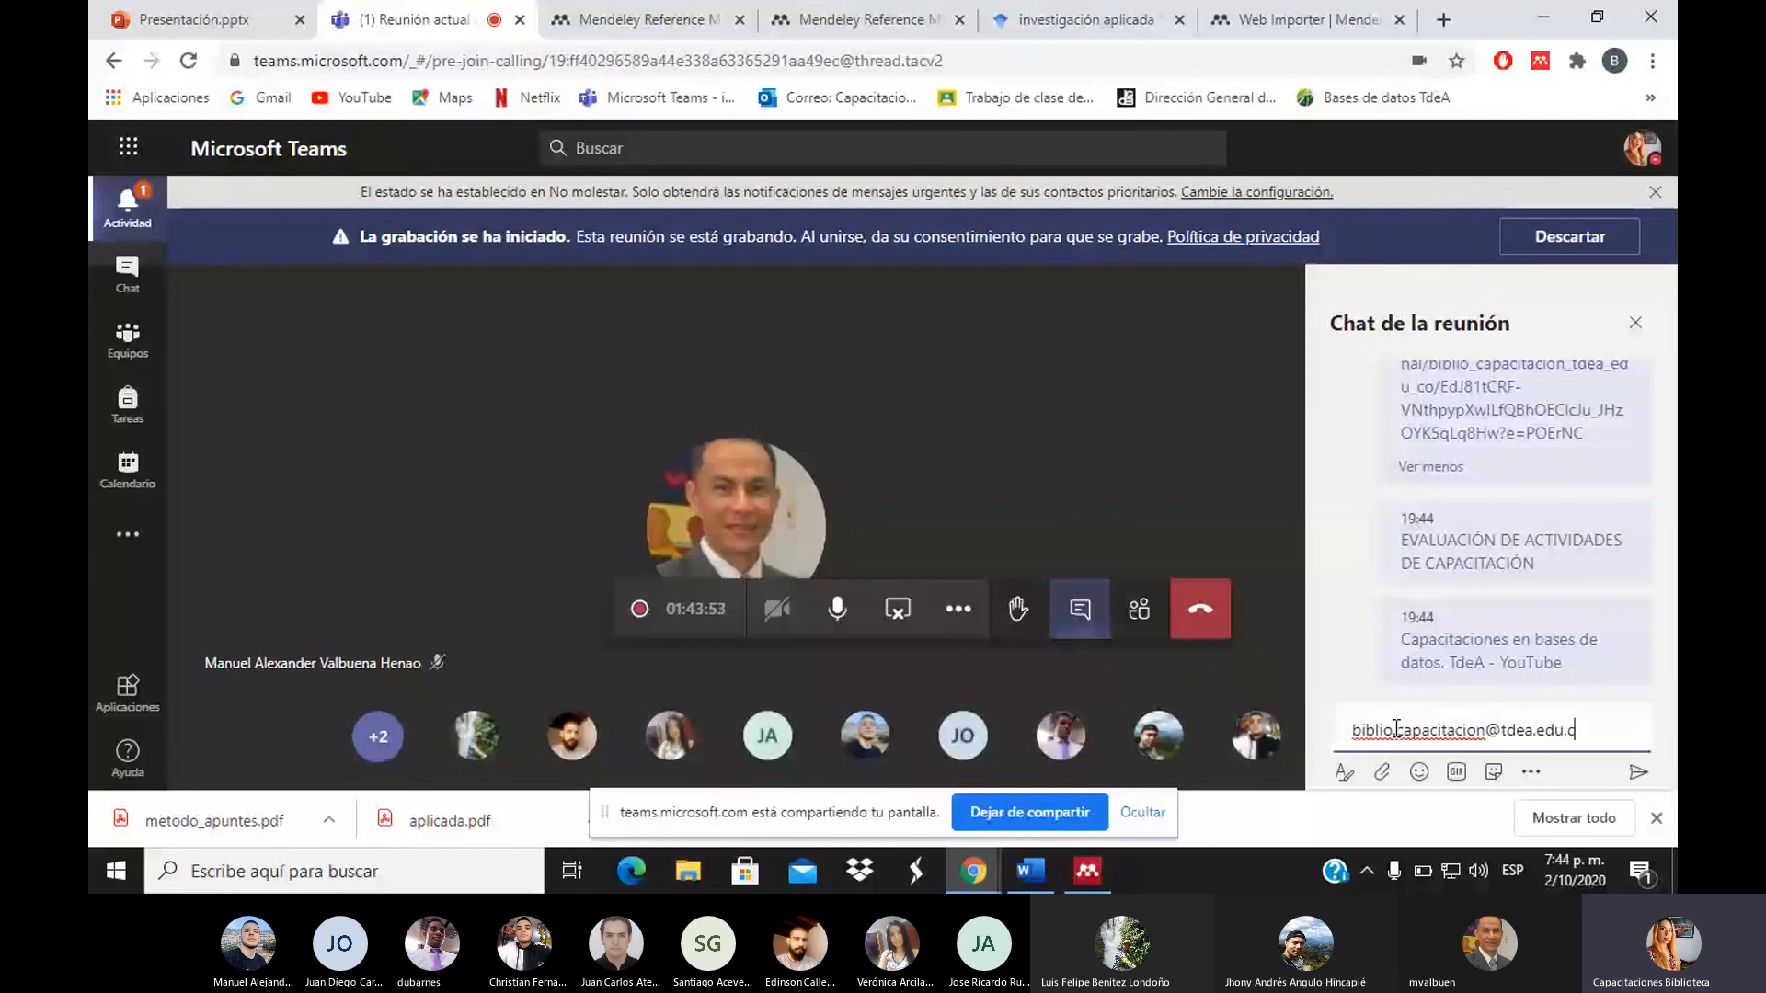
# Send the library's contact e-mail address in the chat, then switch to Word
pyautogui.press('Return')
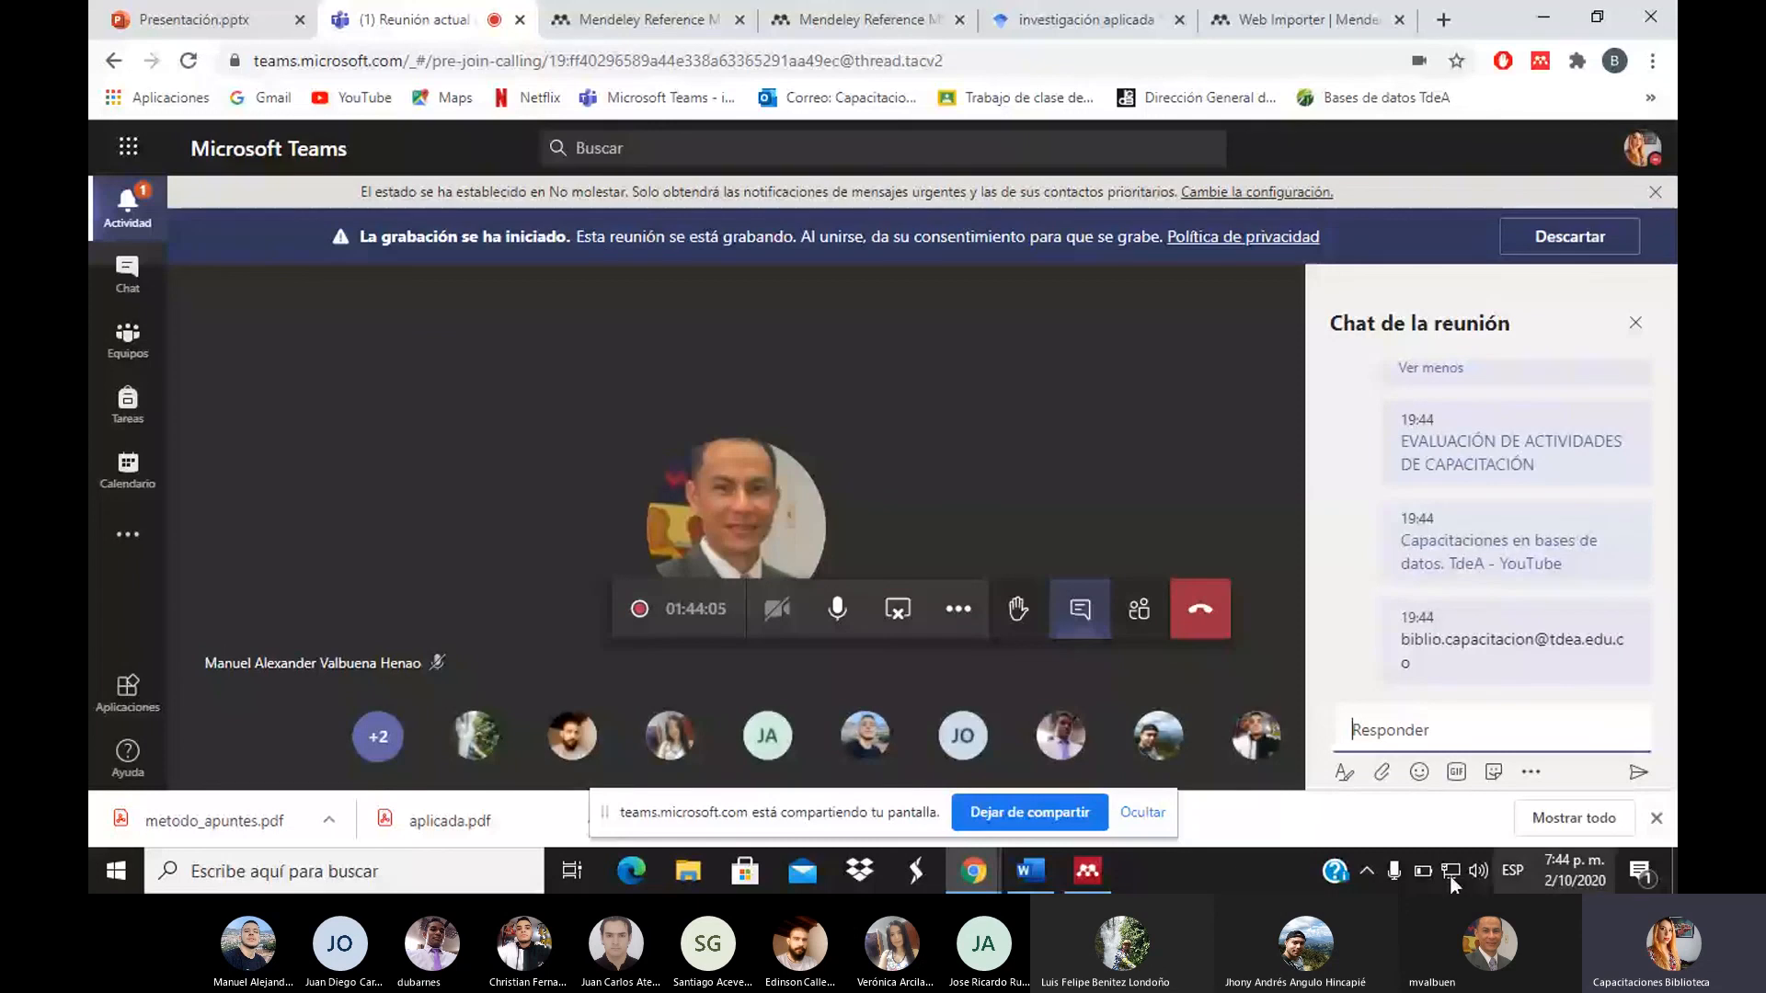
pyautogui.hotkey('alt', 'Tab')
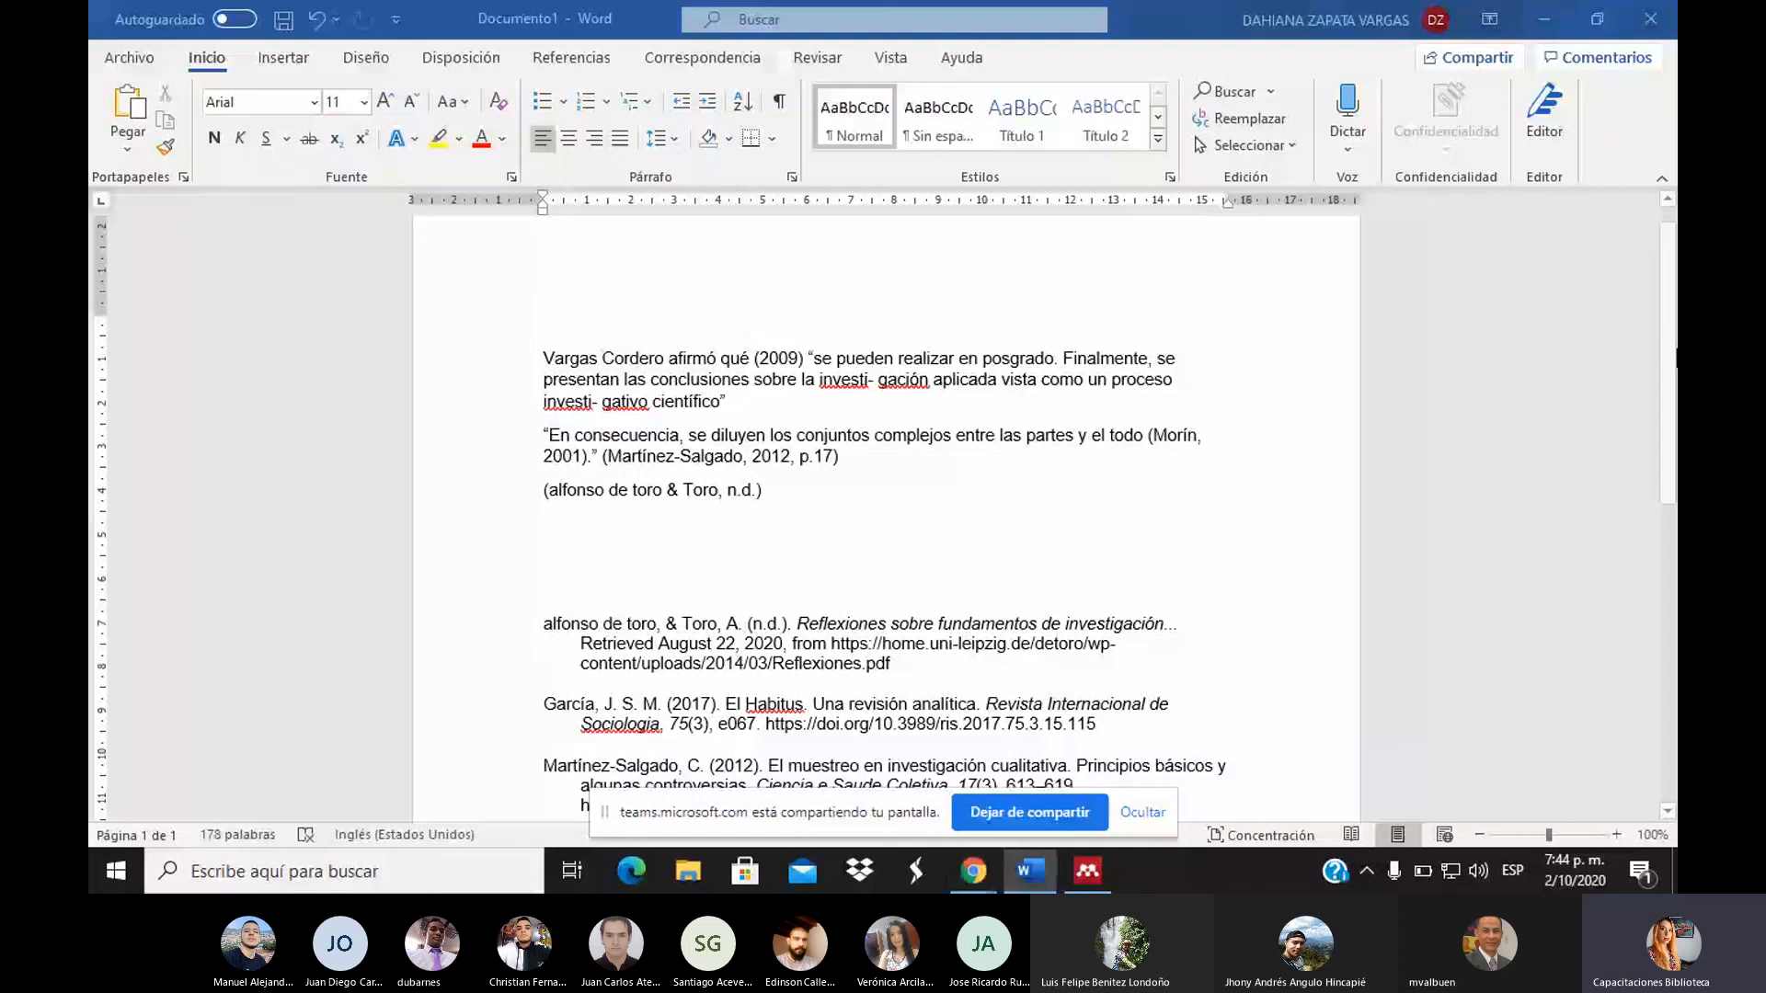
# Scroll through the reference list, briefly selecting the Seguridad and Vargas Cordero entries
pyautogui.scroll(-6, 1658, 410)
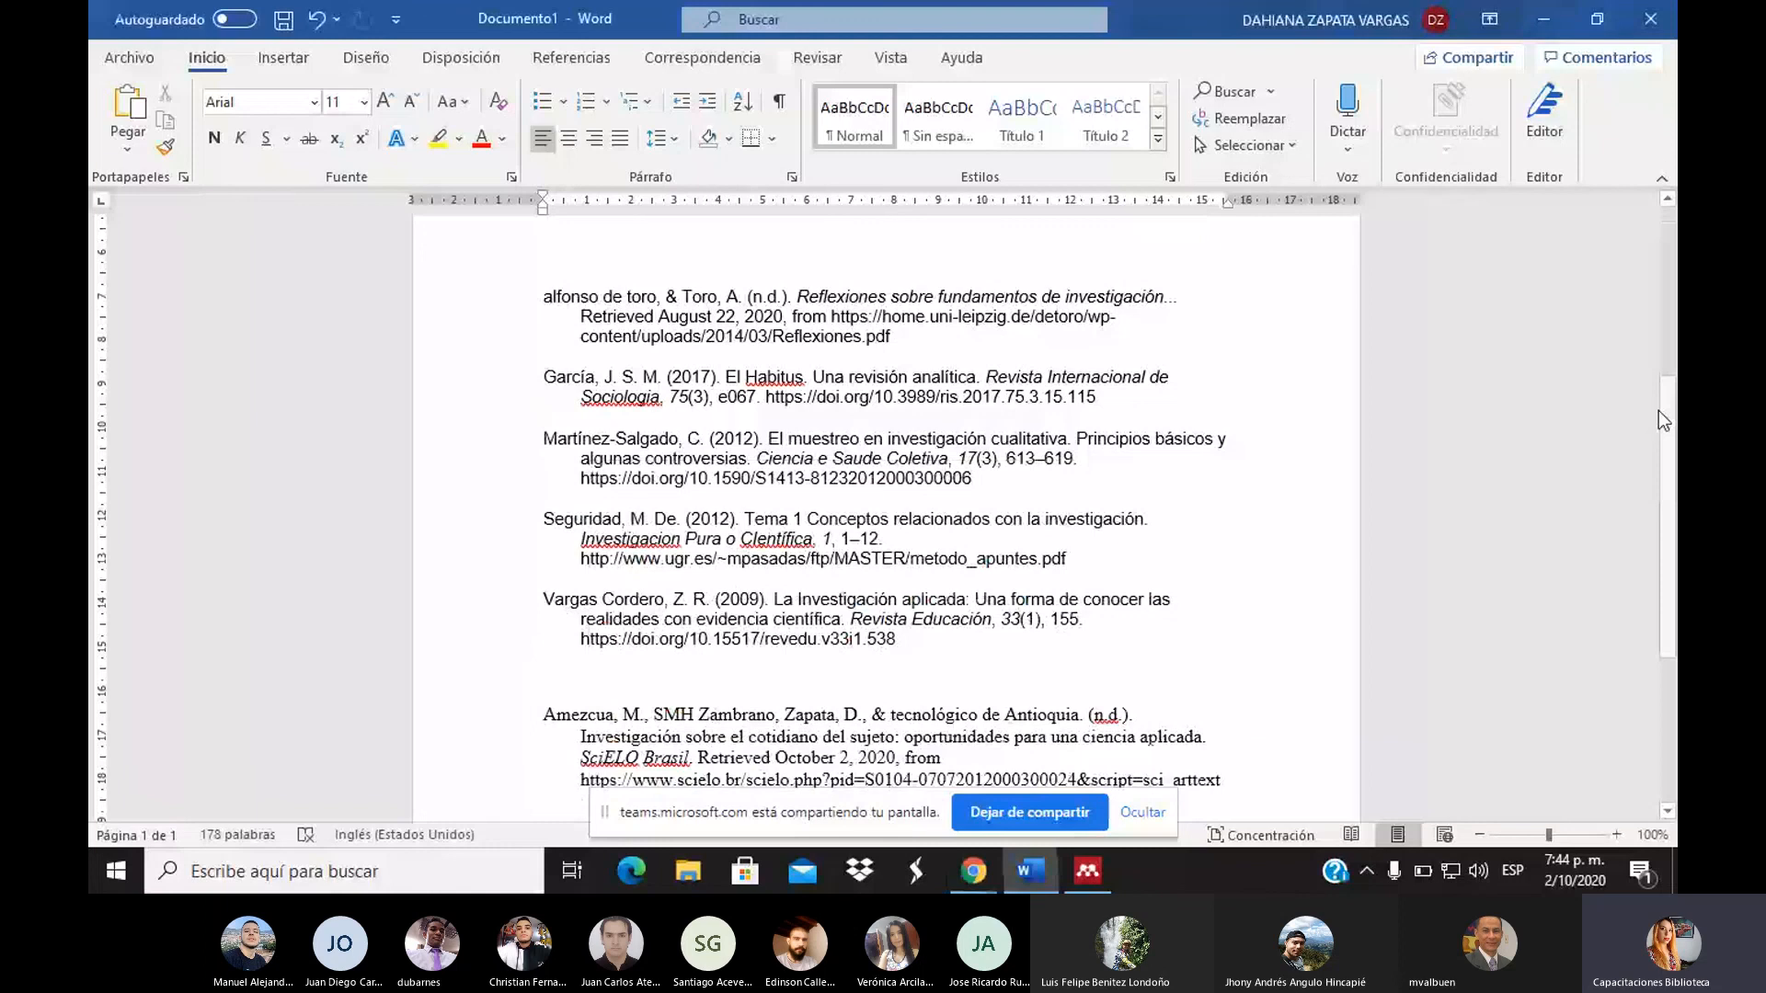
pyautogui.scroll(-1, 1660, 413)
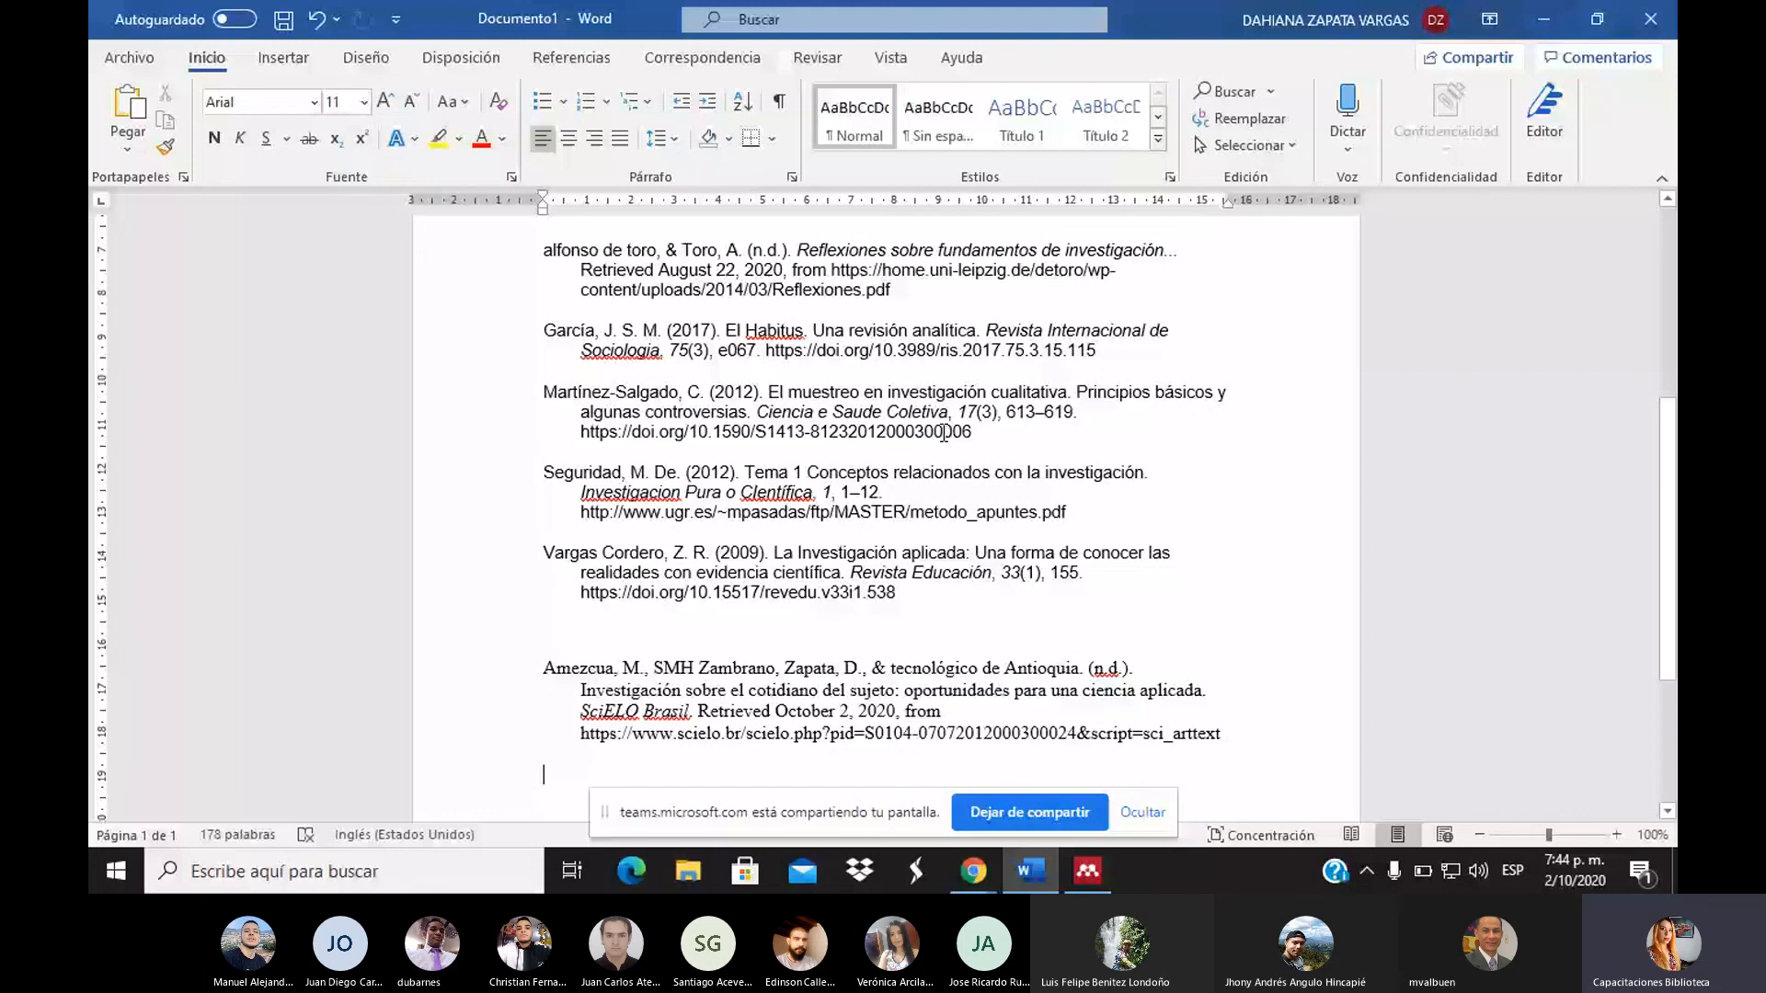
pyautogui.moveTo(943, 432); pyautogui.dragTo(747, 530)
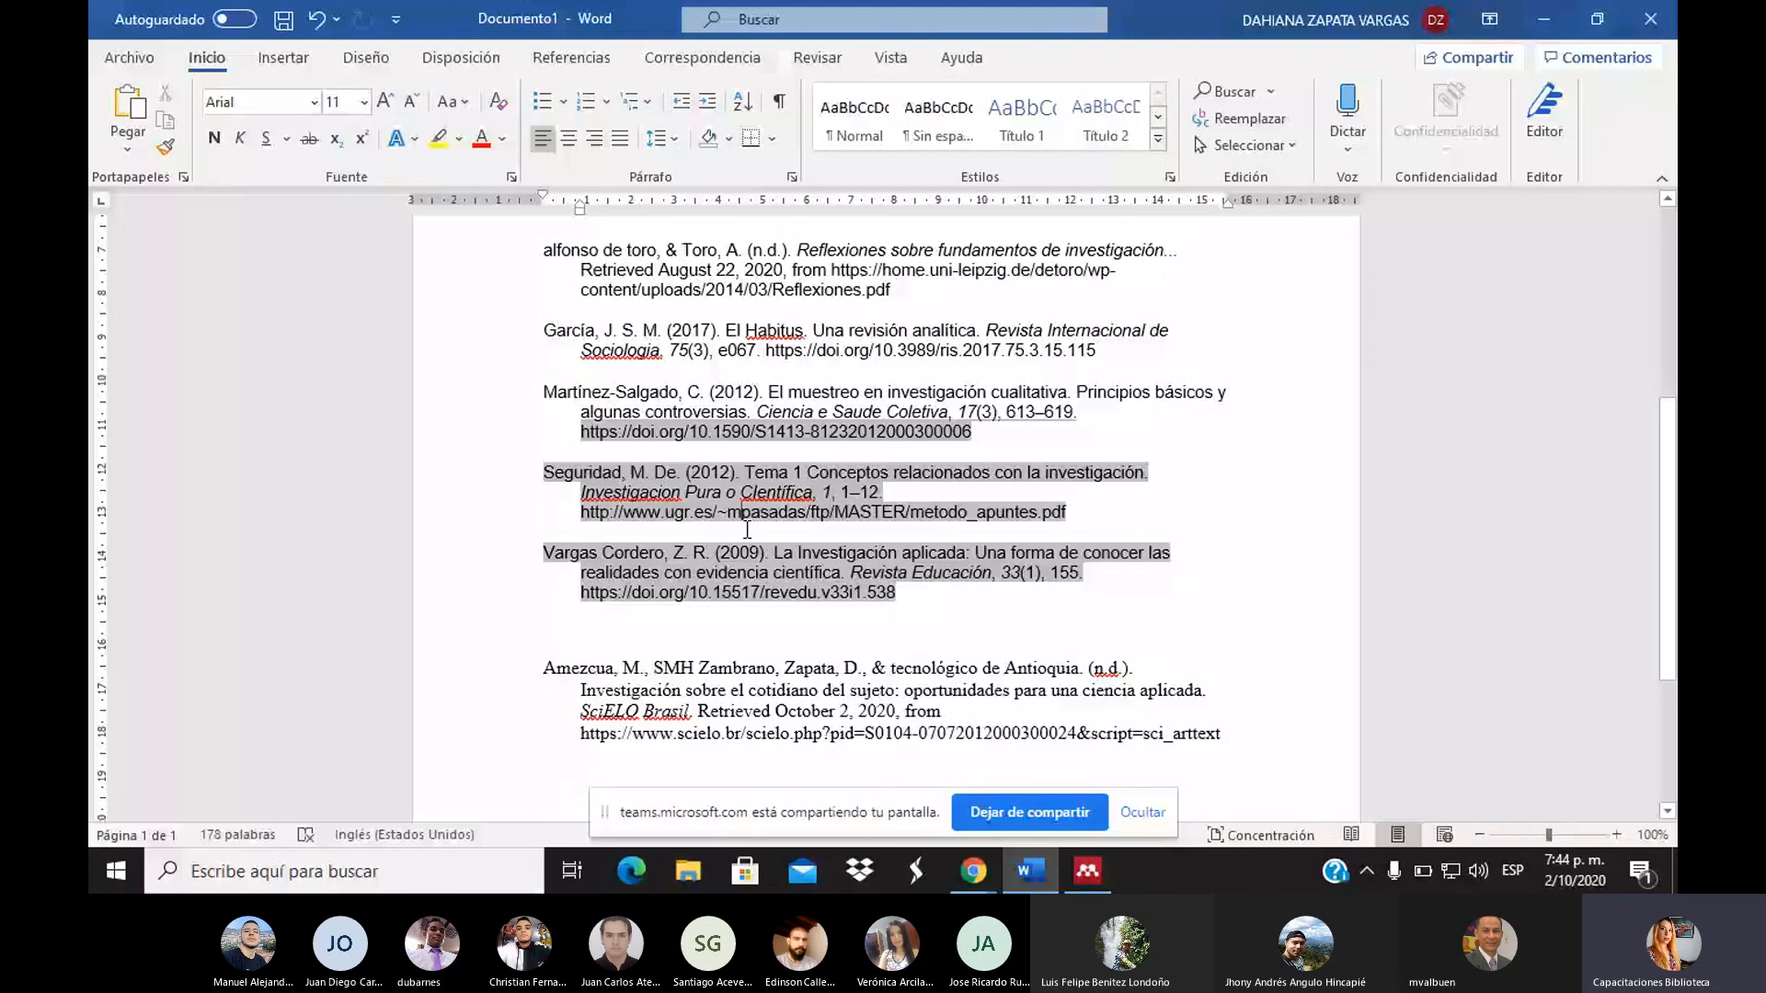
pyautogui.scroll(5, 1233, 461)
pyautogui.click(1233, 461)
pyautogui.scroll(-7, 1234, 460)
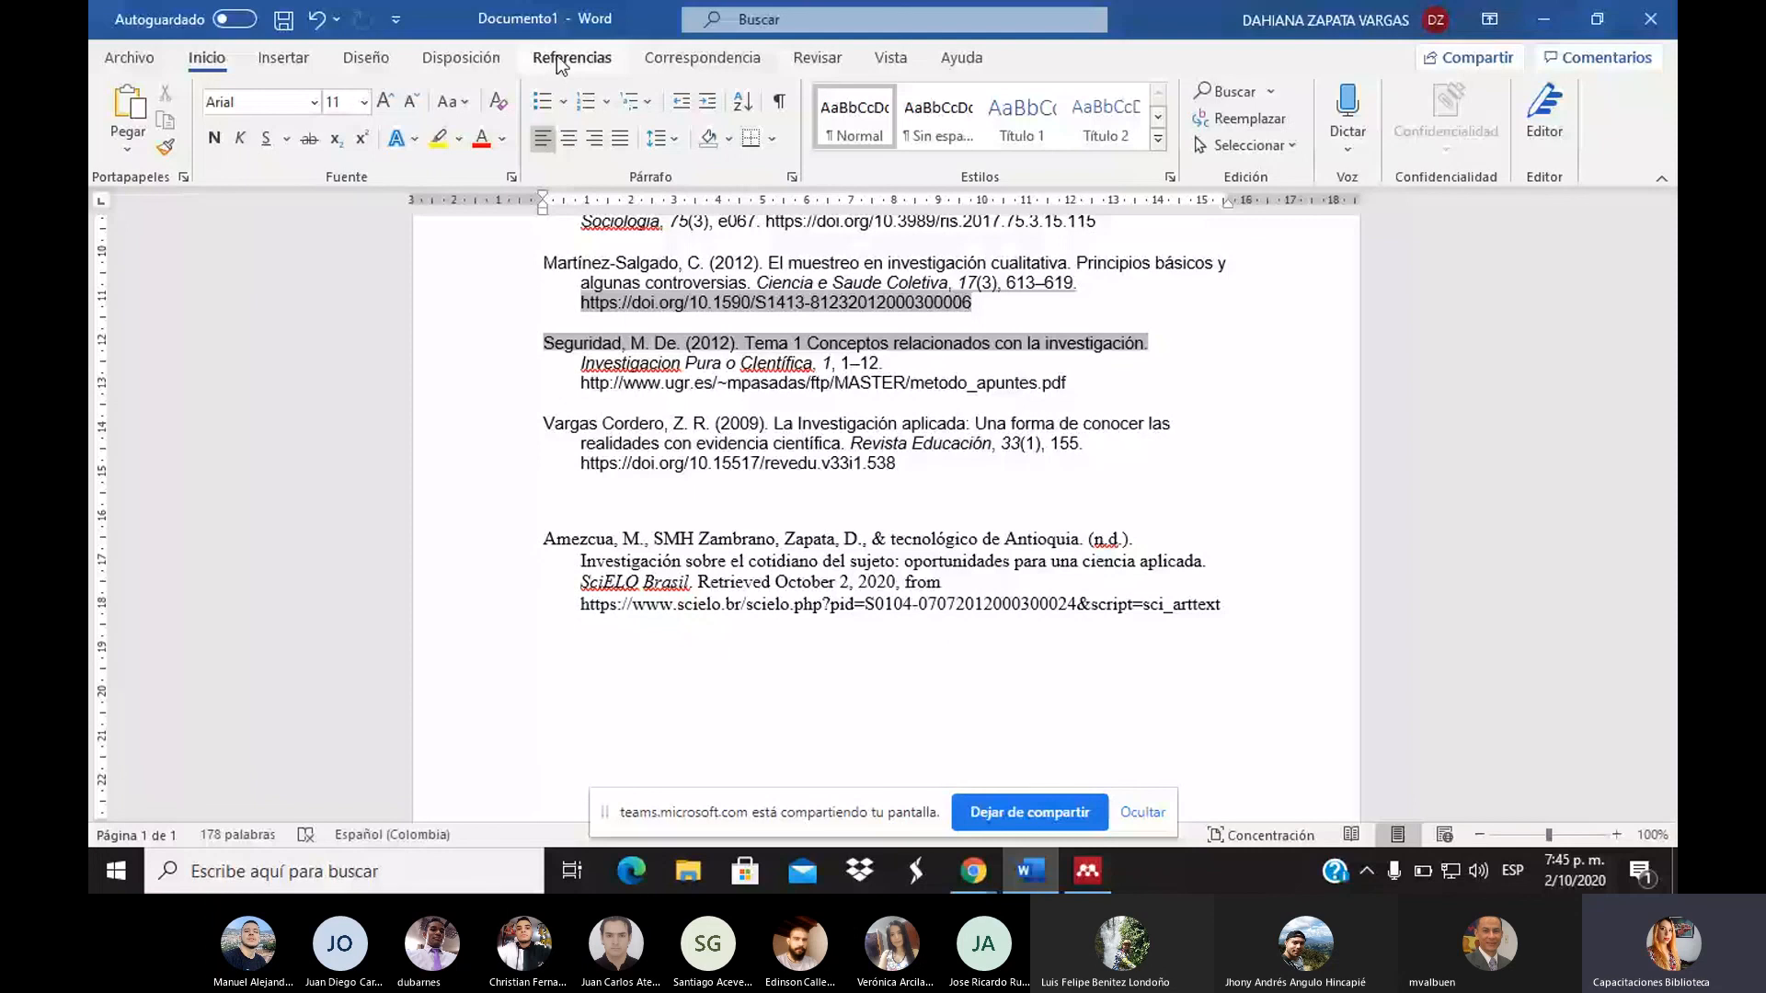
# Show the Referencias tools, then go back to the Teams meeting
pyautogui.click(560, 61)
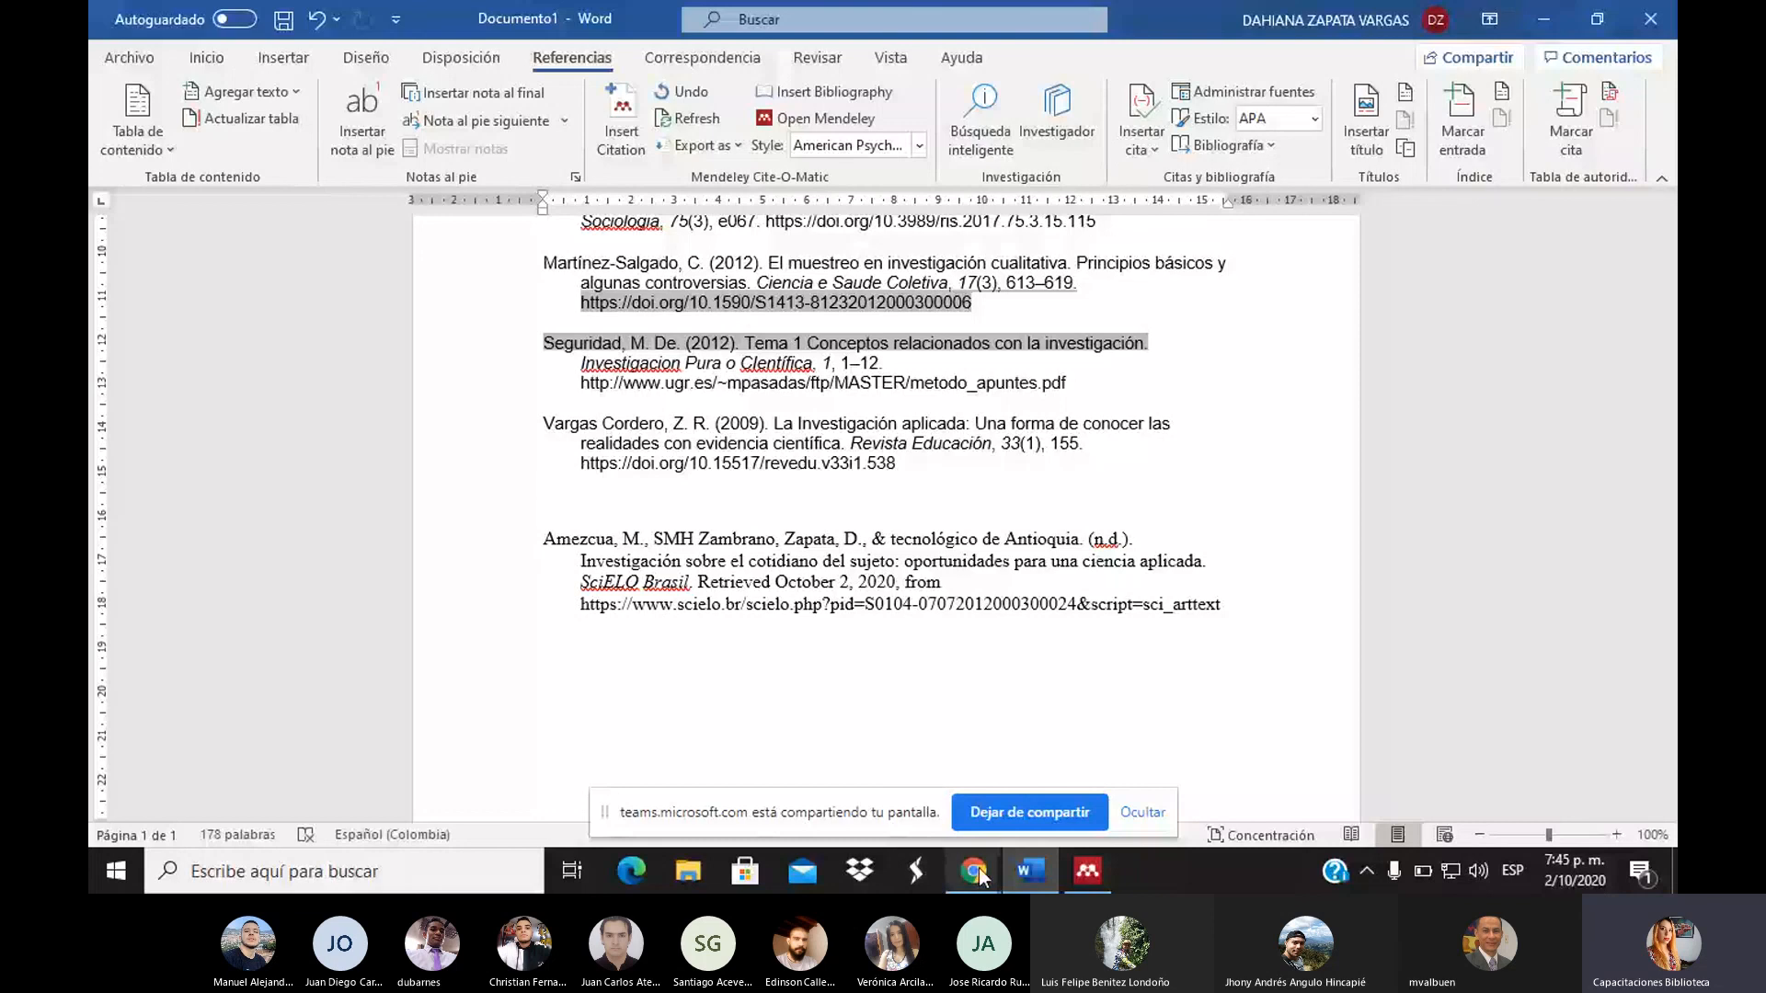
pyautogui.moveTo(973, 870)
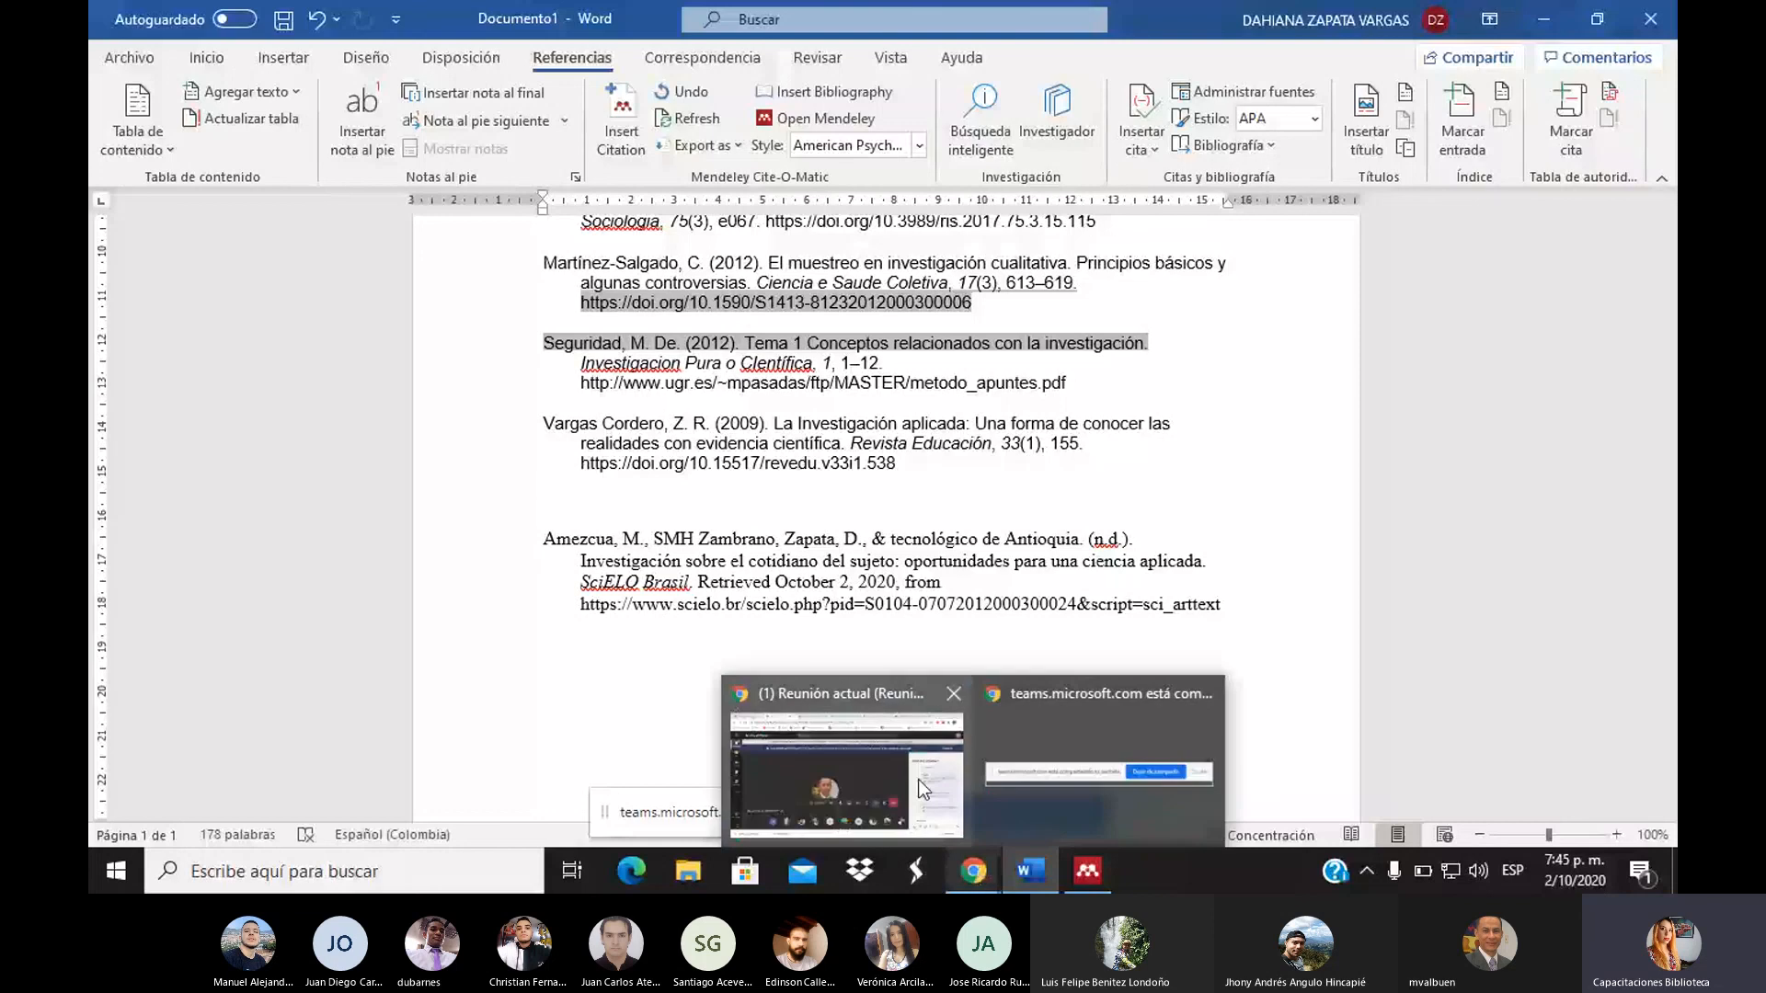
pyautogui.click(918, 780)
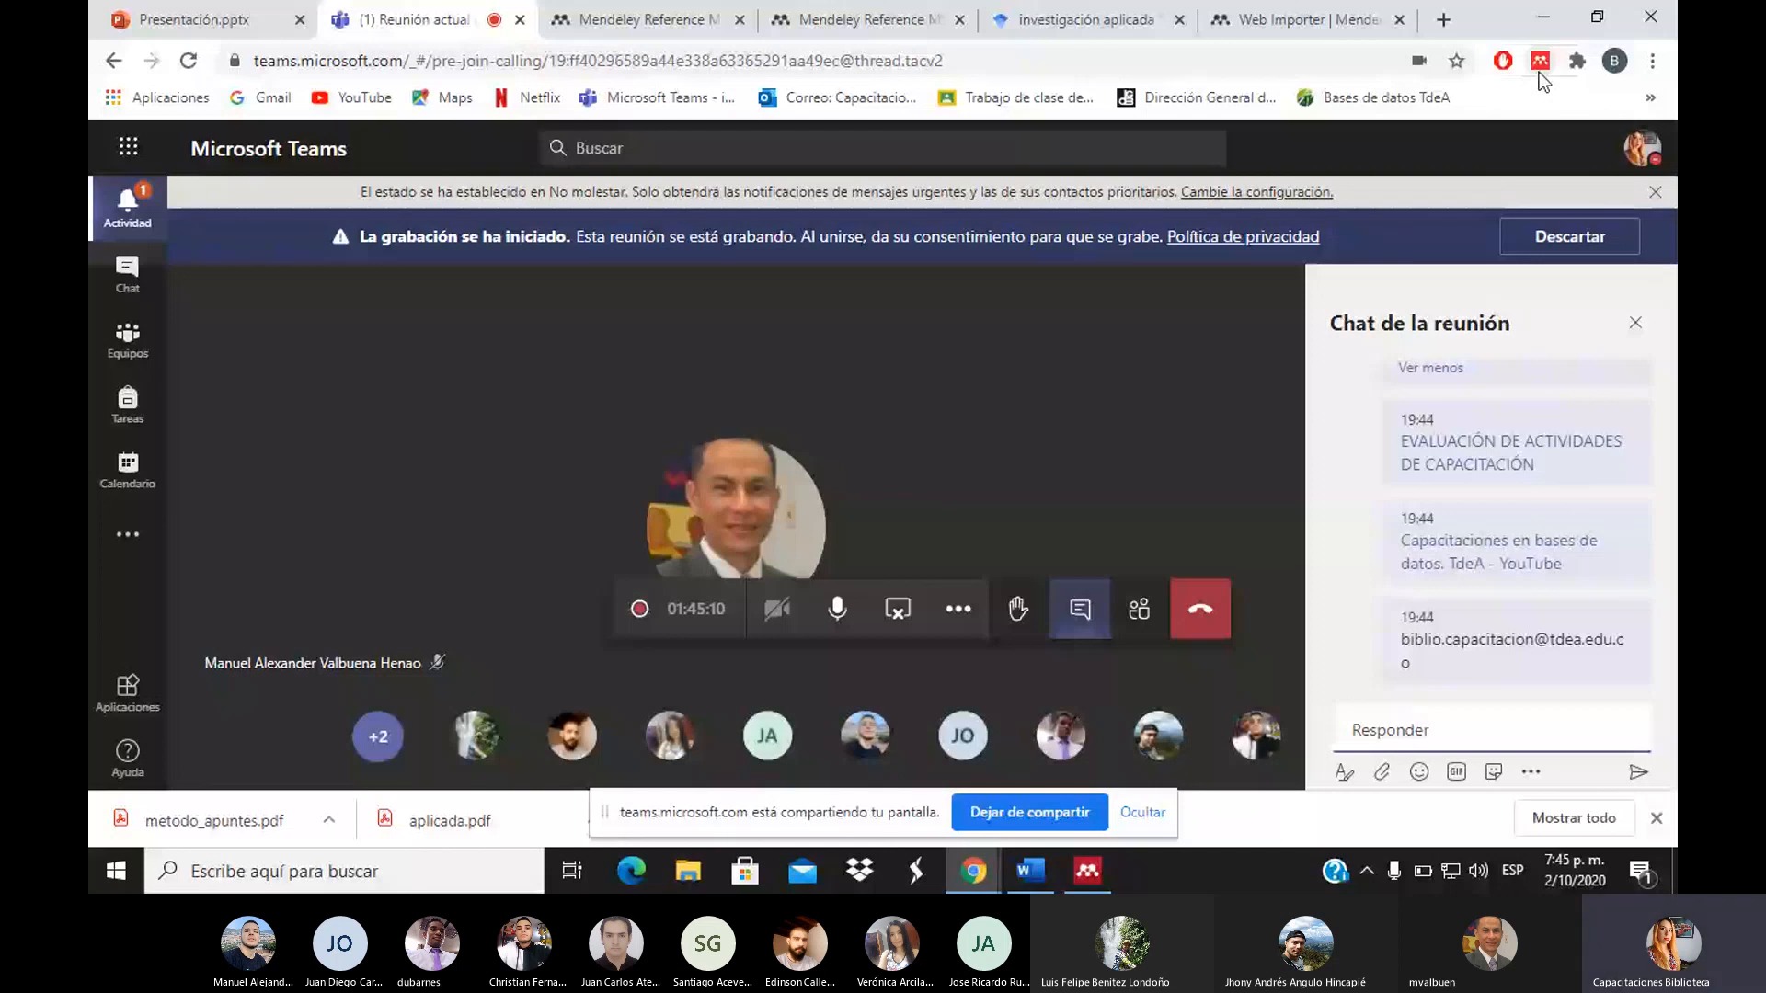
# Show the meeting's participant list of 13 people and close Chrome's download bar
pyautogui.click(1137, 614)
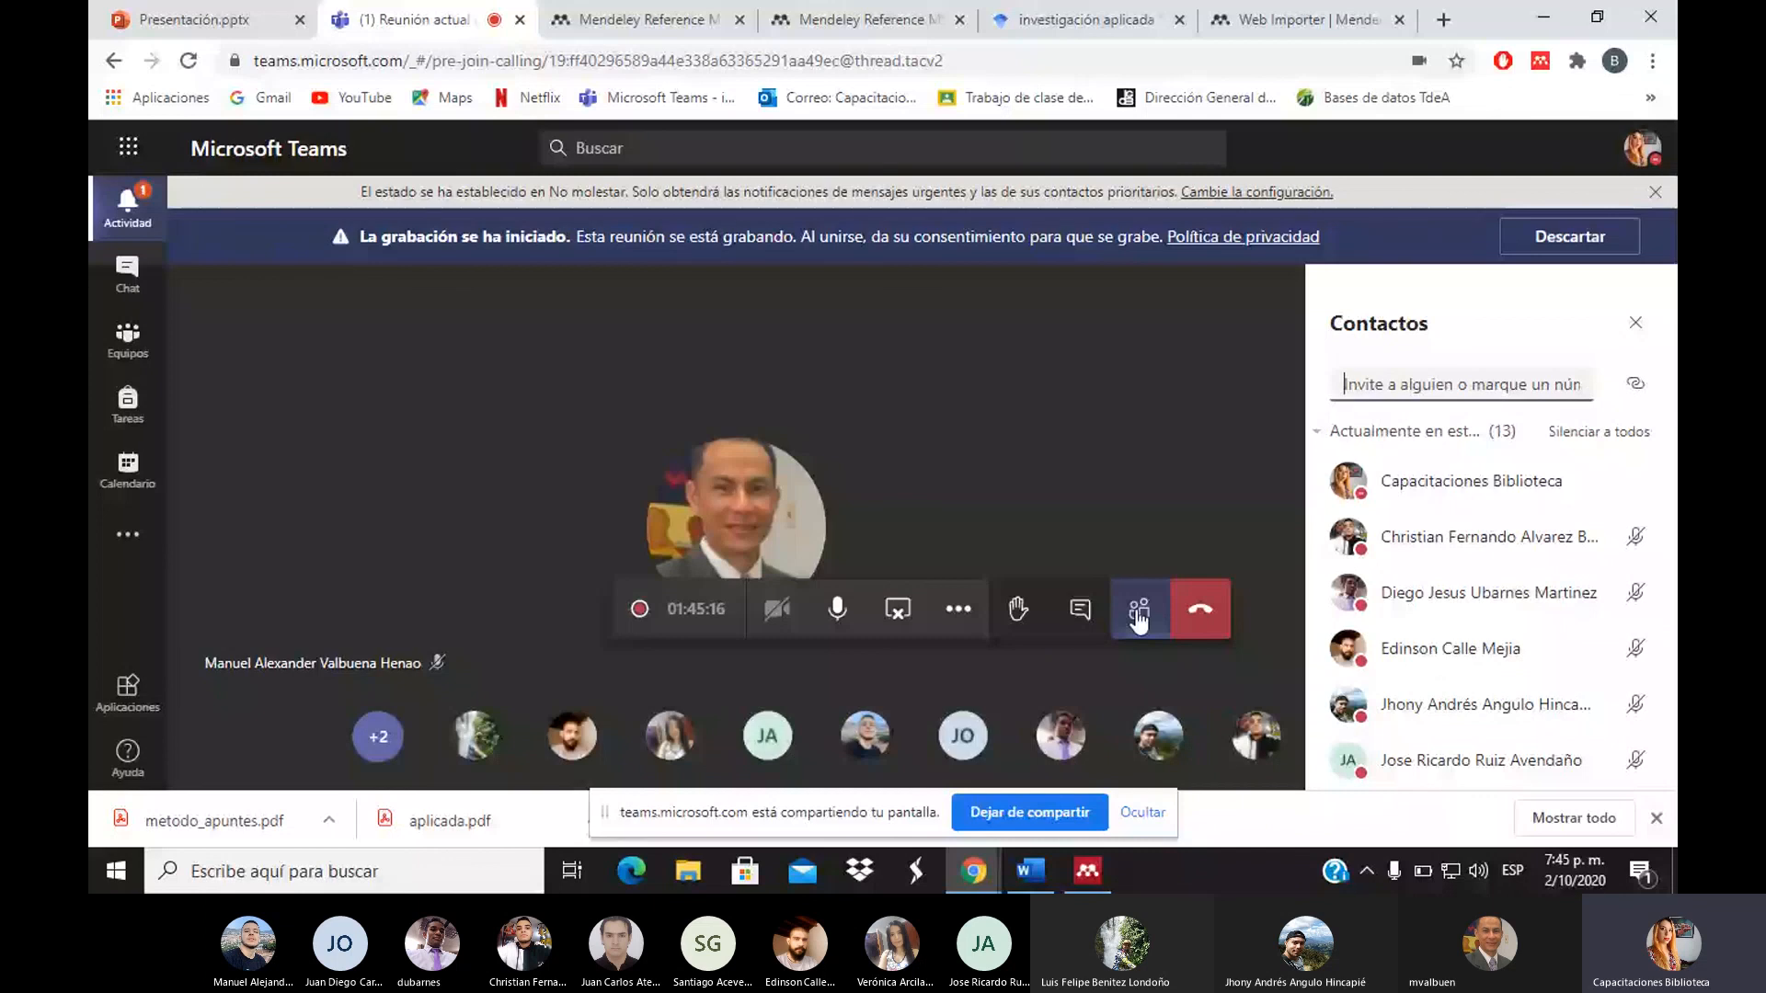
pyautogui.click(1655, 818)
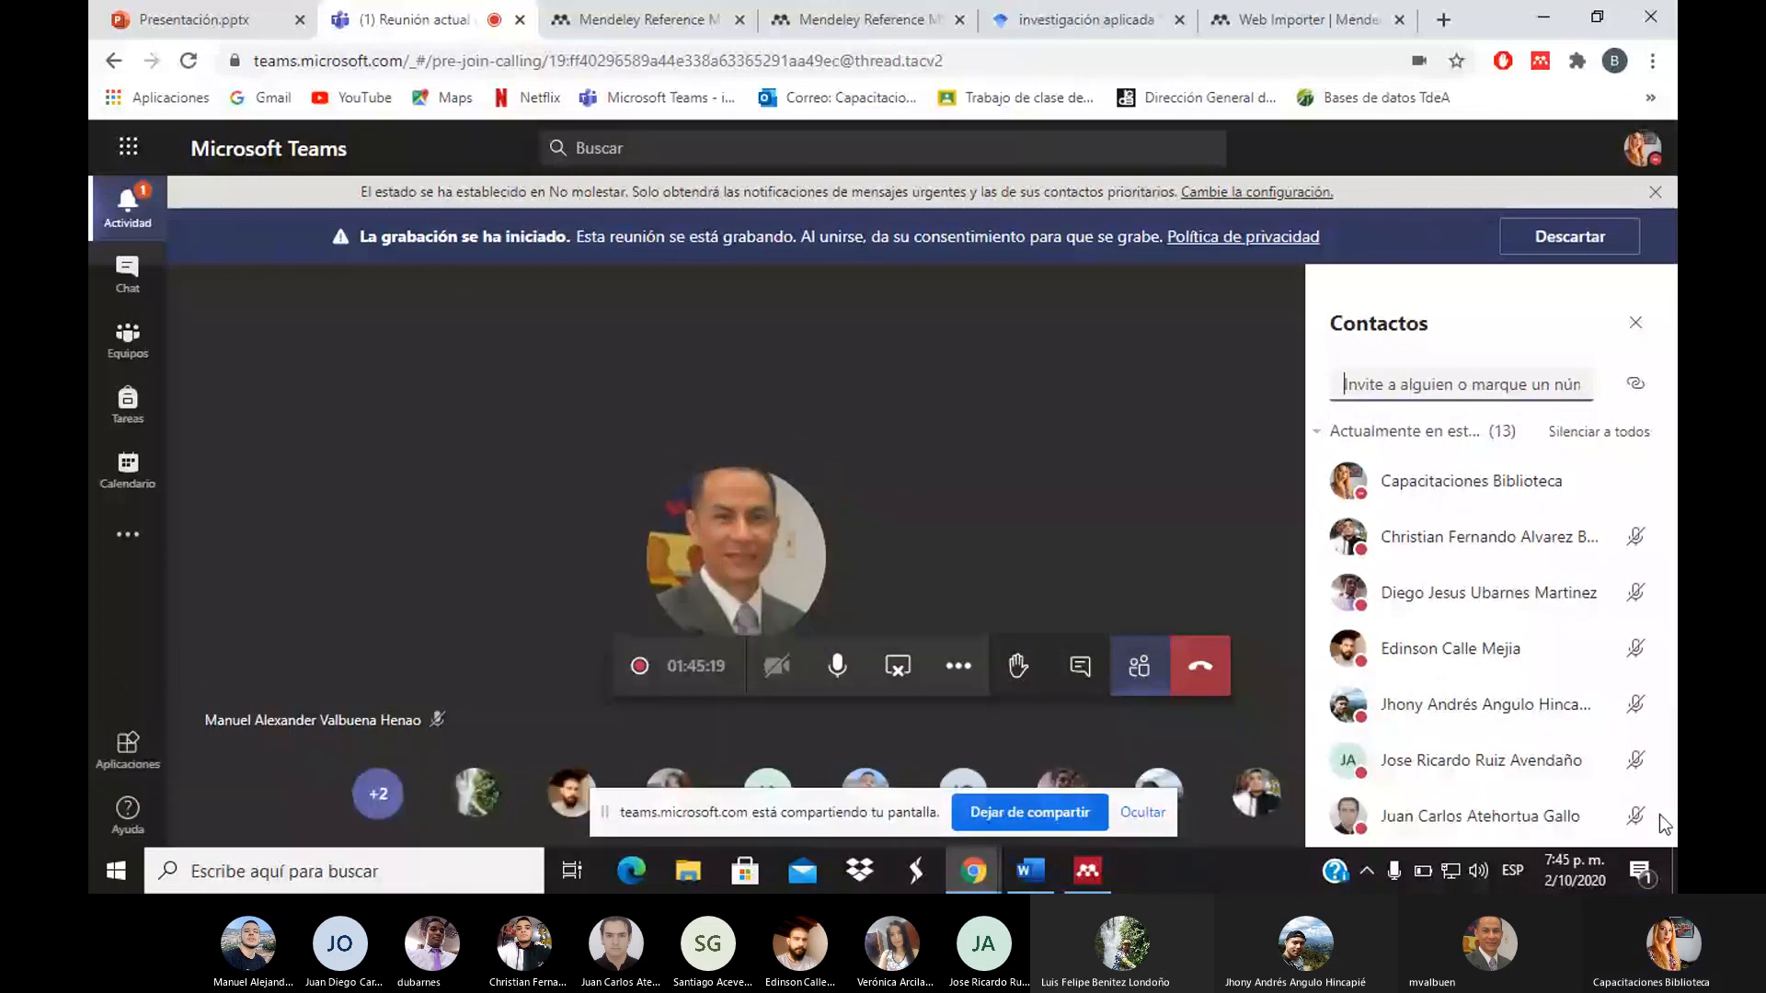